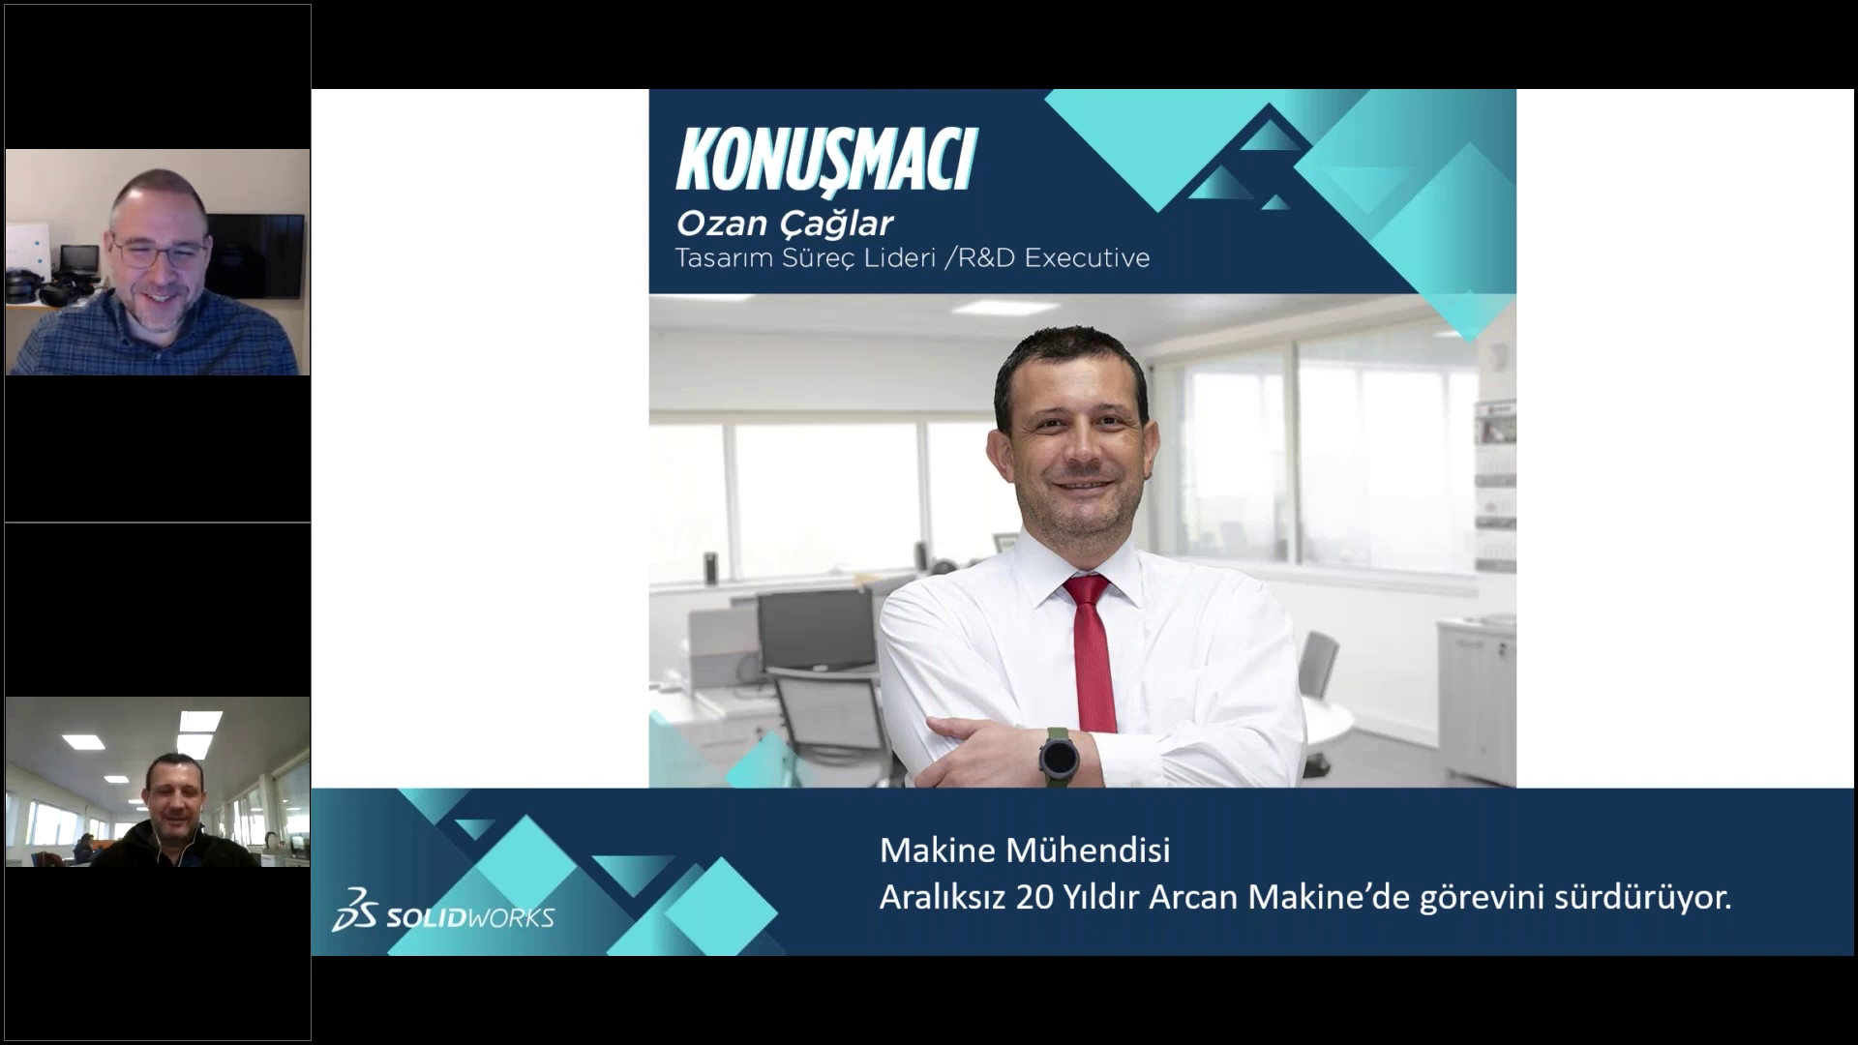
# Reveal each Ajanda bullet through Soru Cevap and the quiz prize, then advance to Ürün Görselleştirme
pyautogui.click(1569, 506)
pyautogui.click(1571, 512)
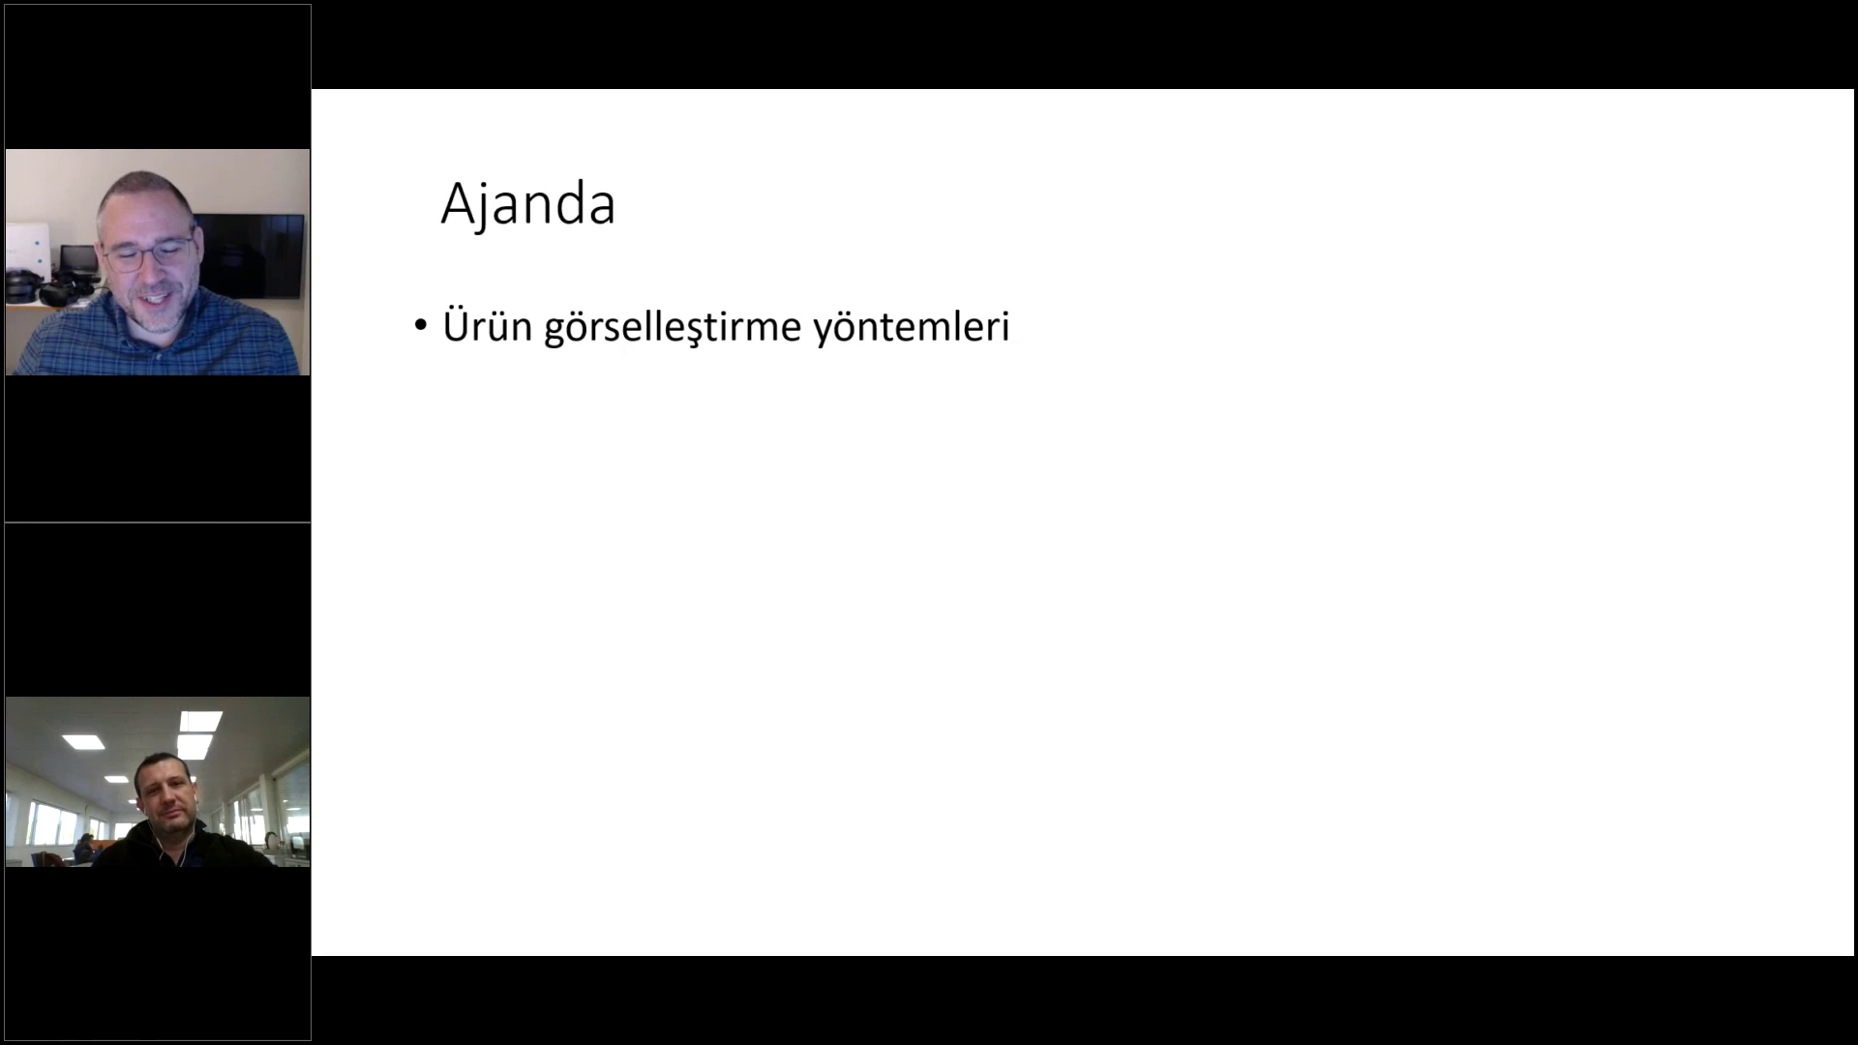
pyautogui.press('Right')
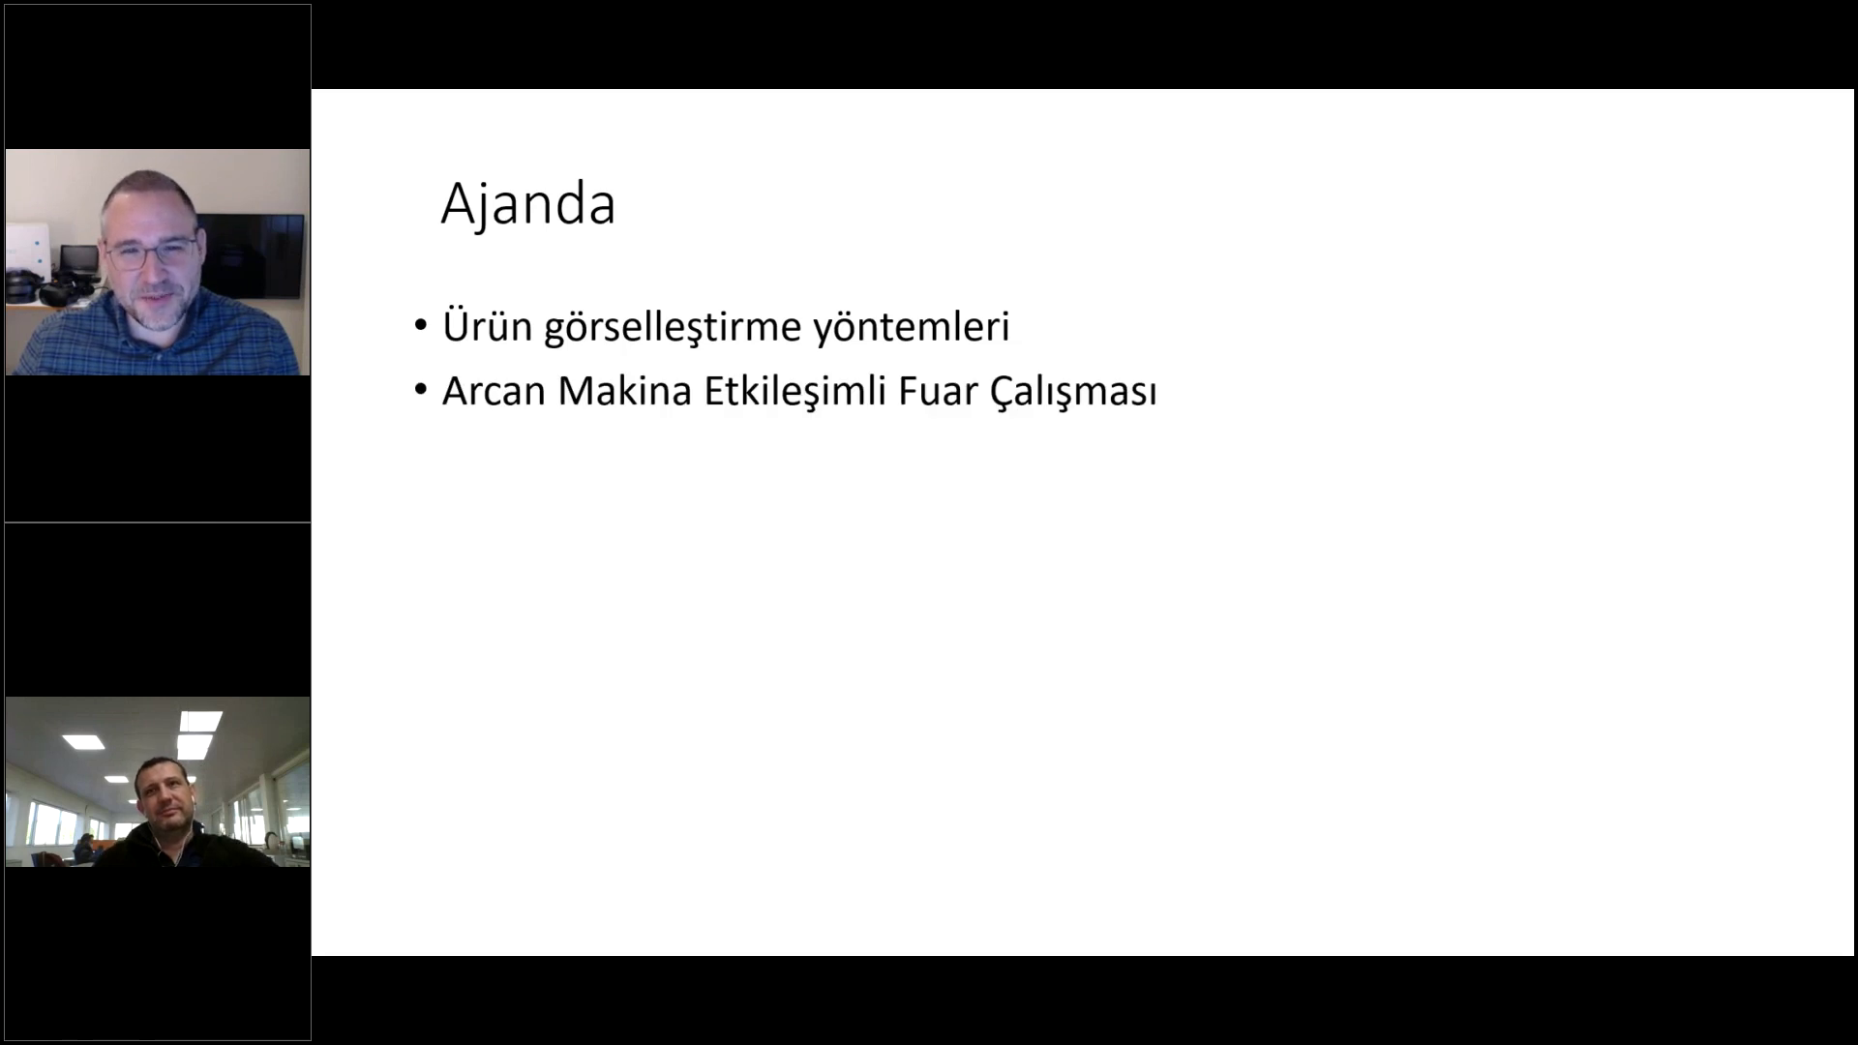
pyautogui.press('Right')
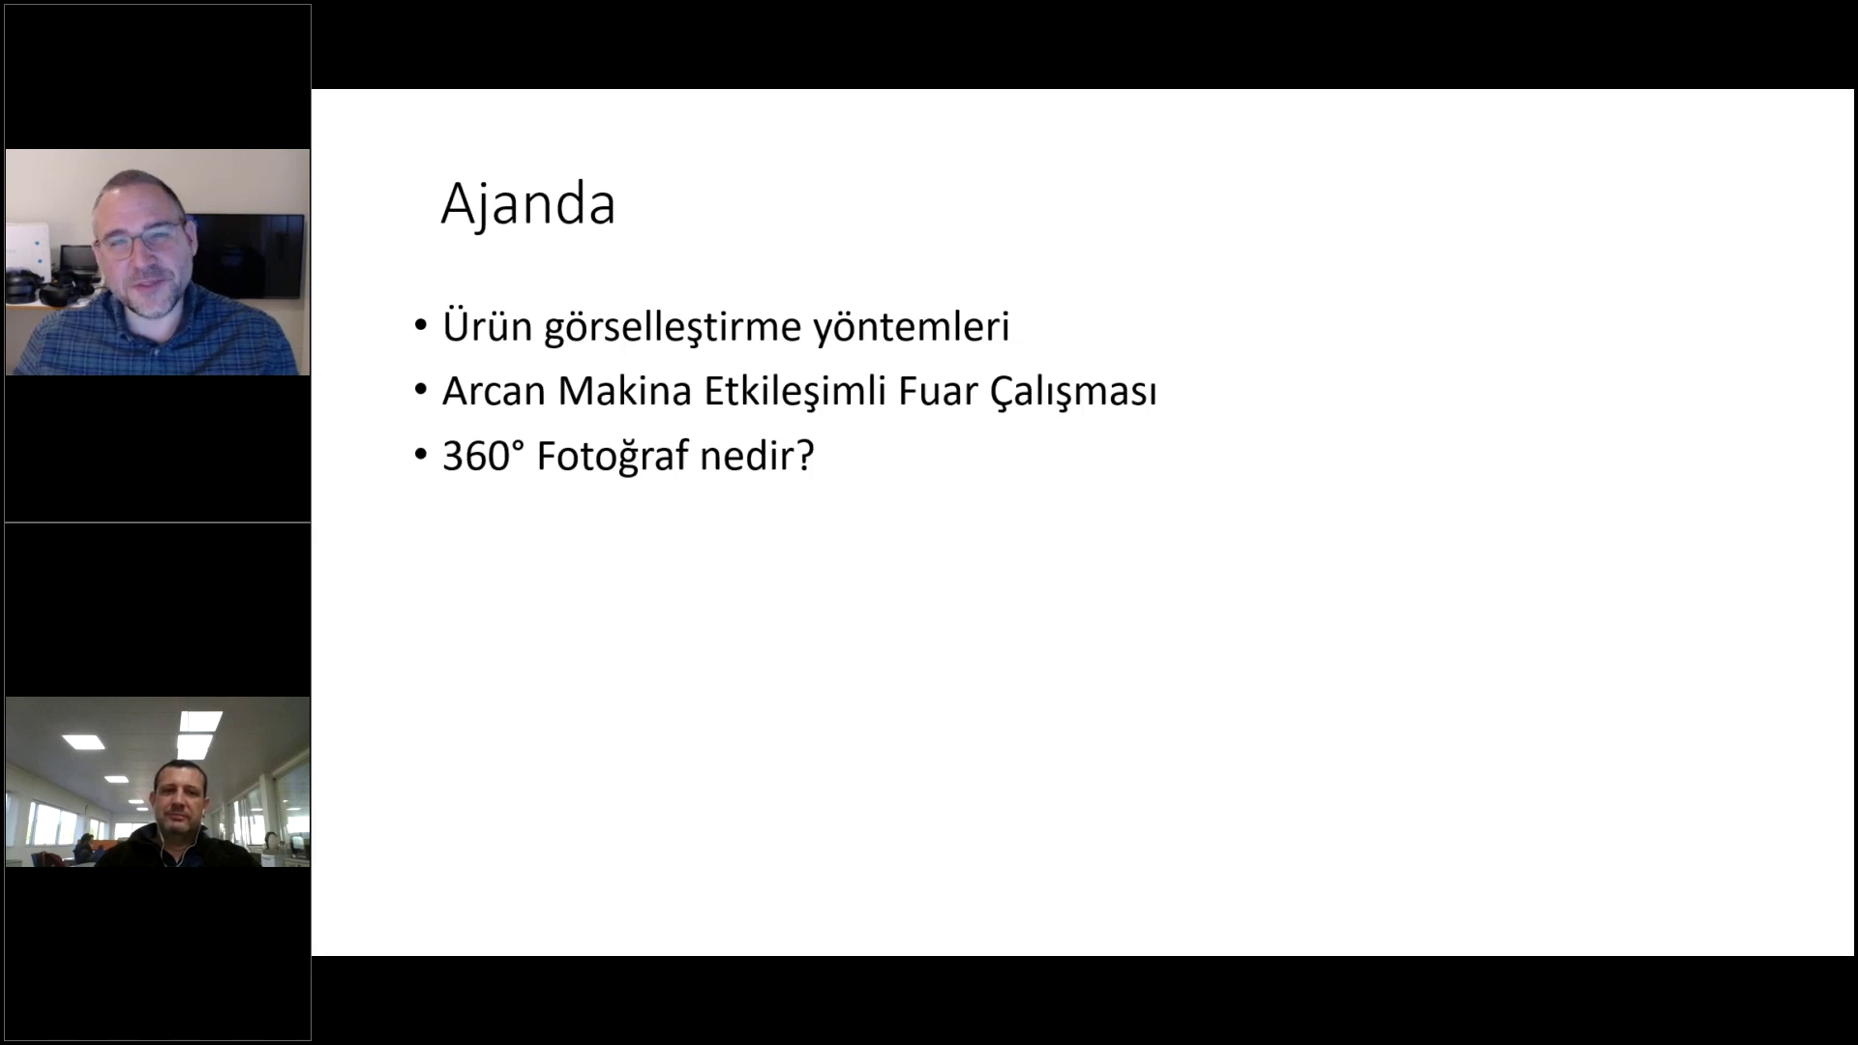
pyautogui.press('Right')
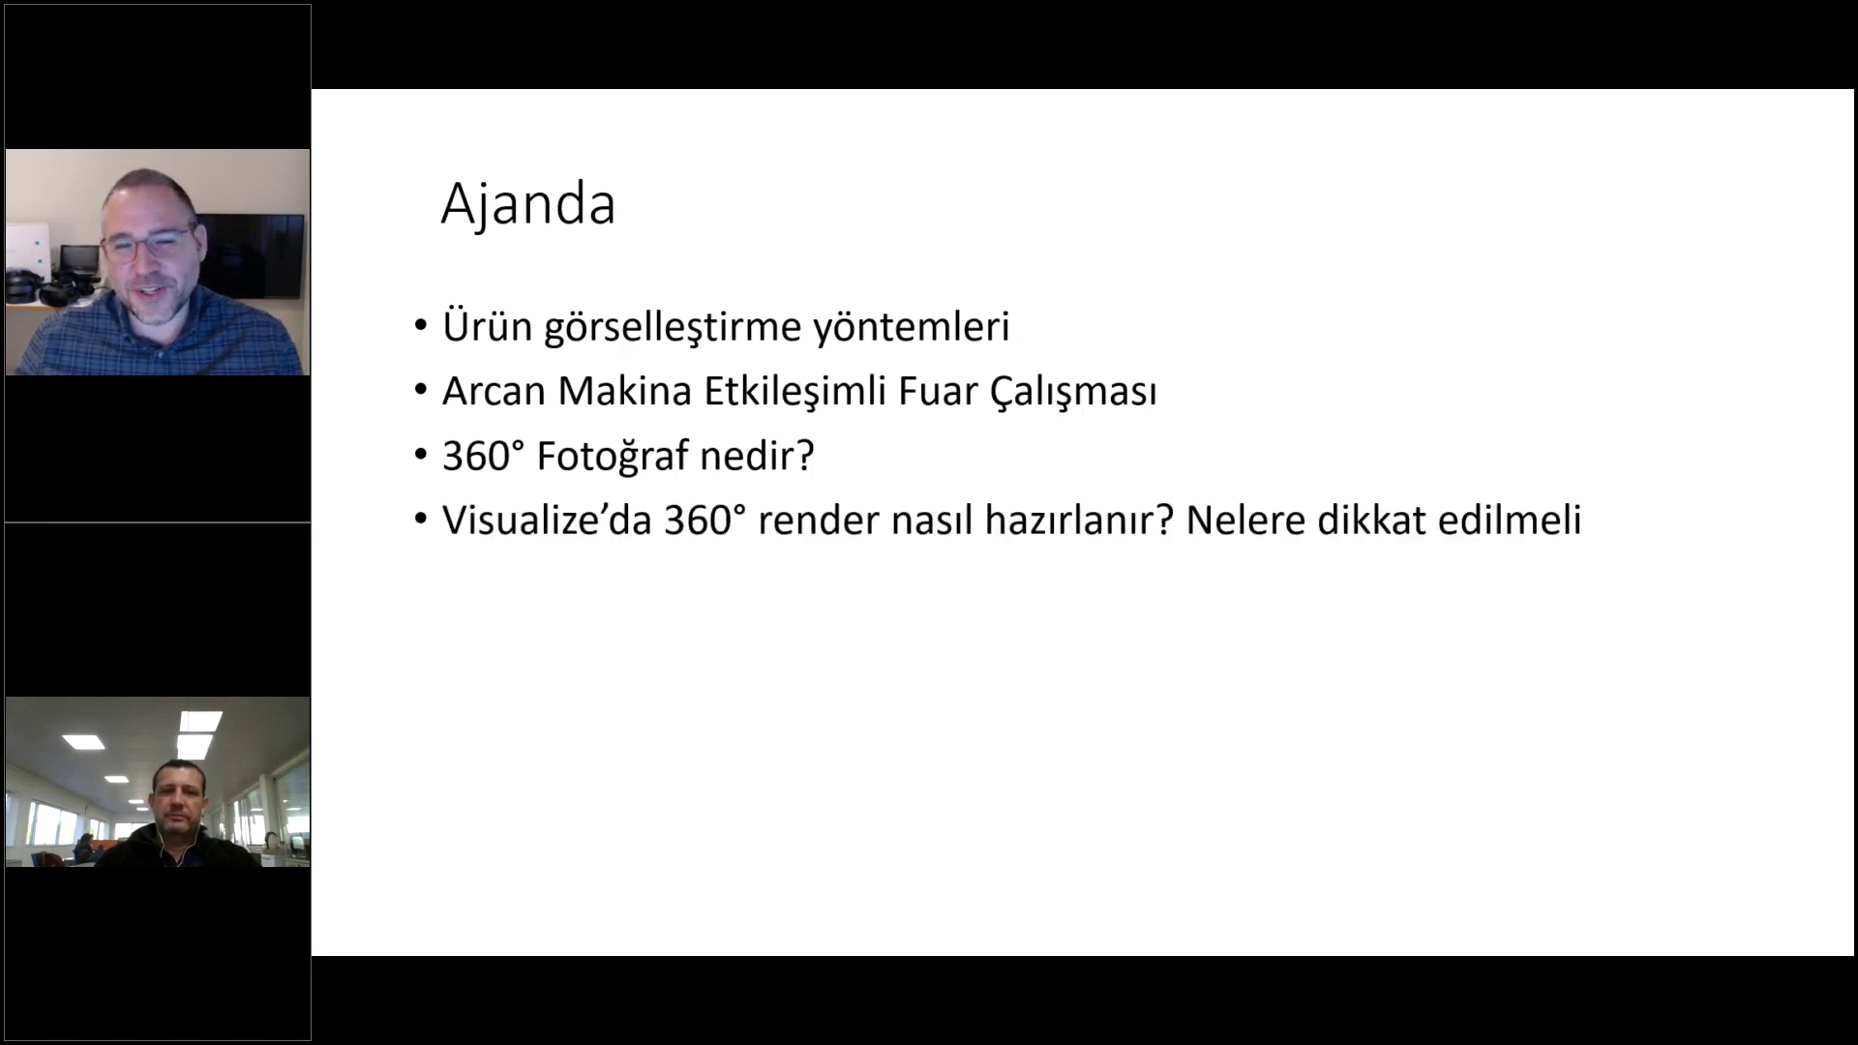
pyautogui.press('Right')
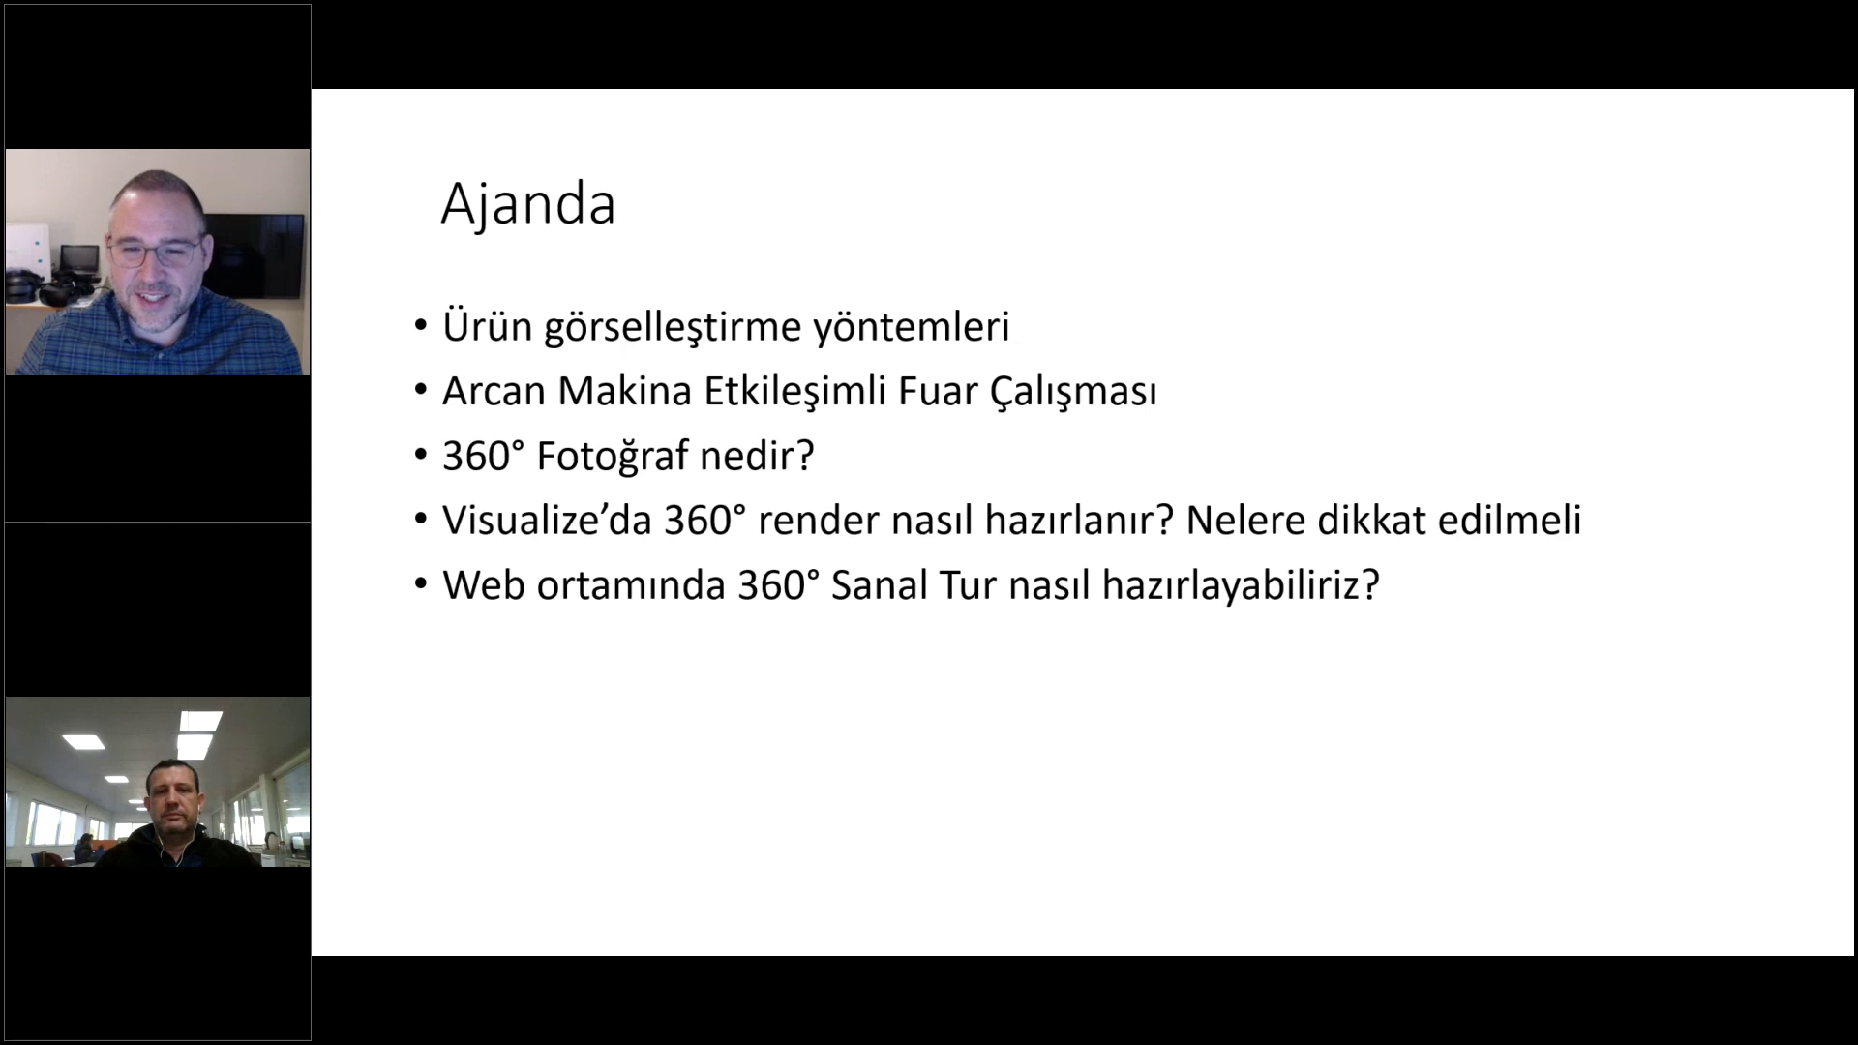
pyautogui.press('Right')
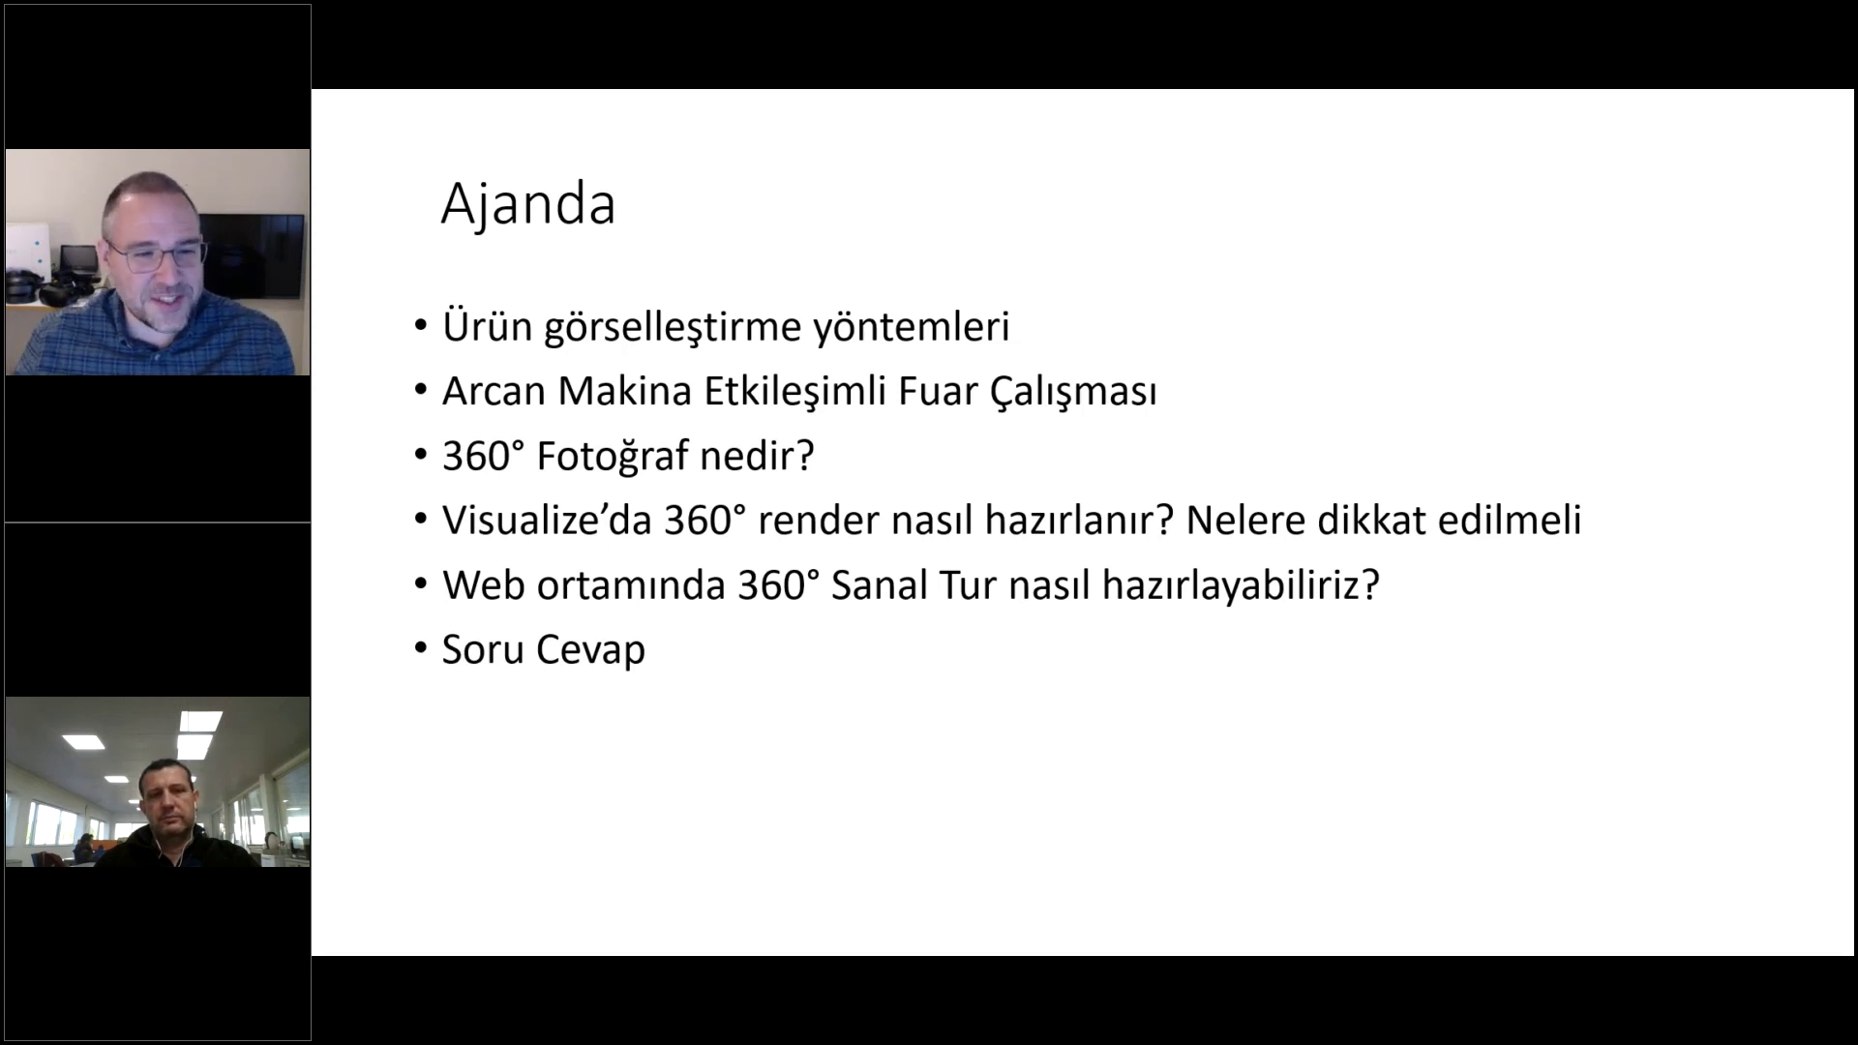
pyautogui.press('Right')
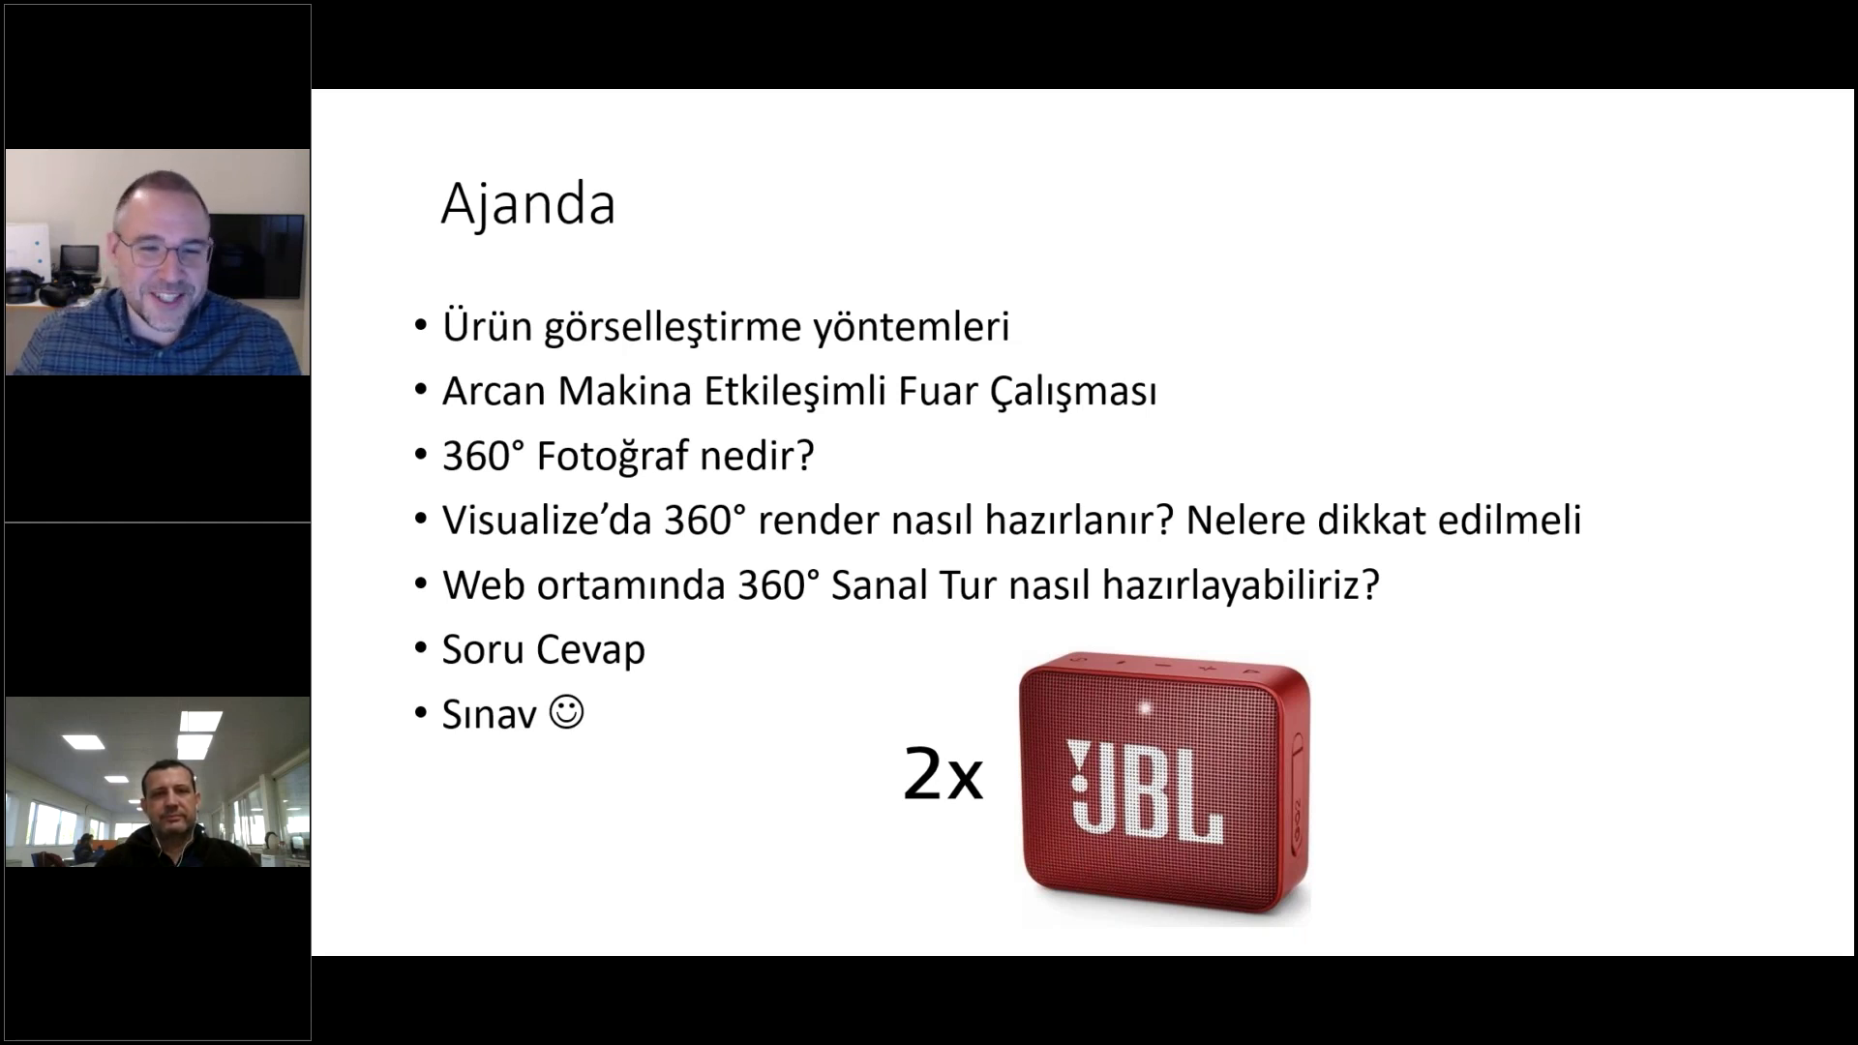
pyautogui.click(1459, 608)
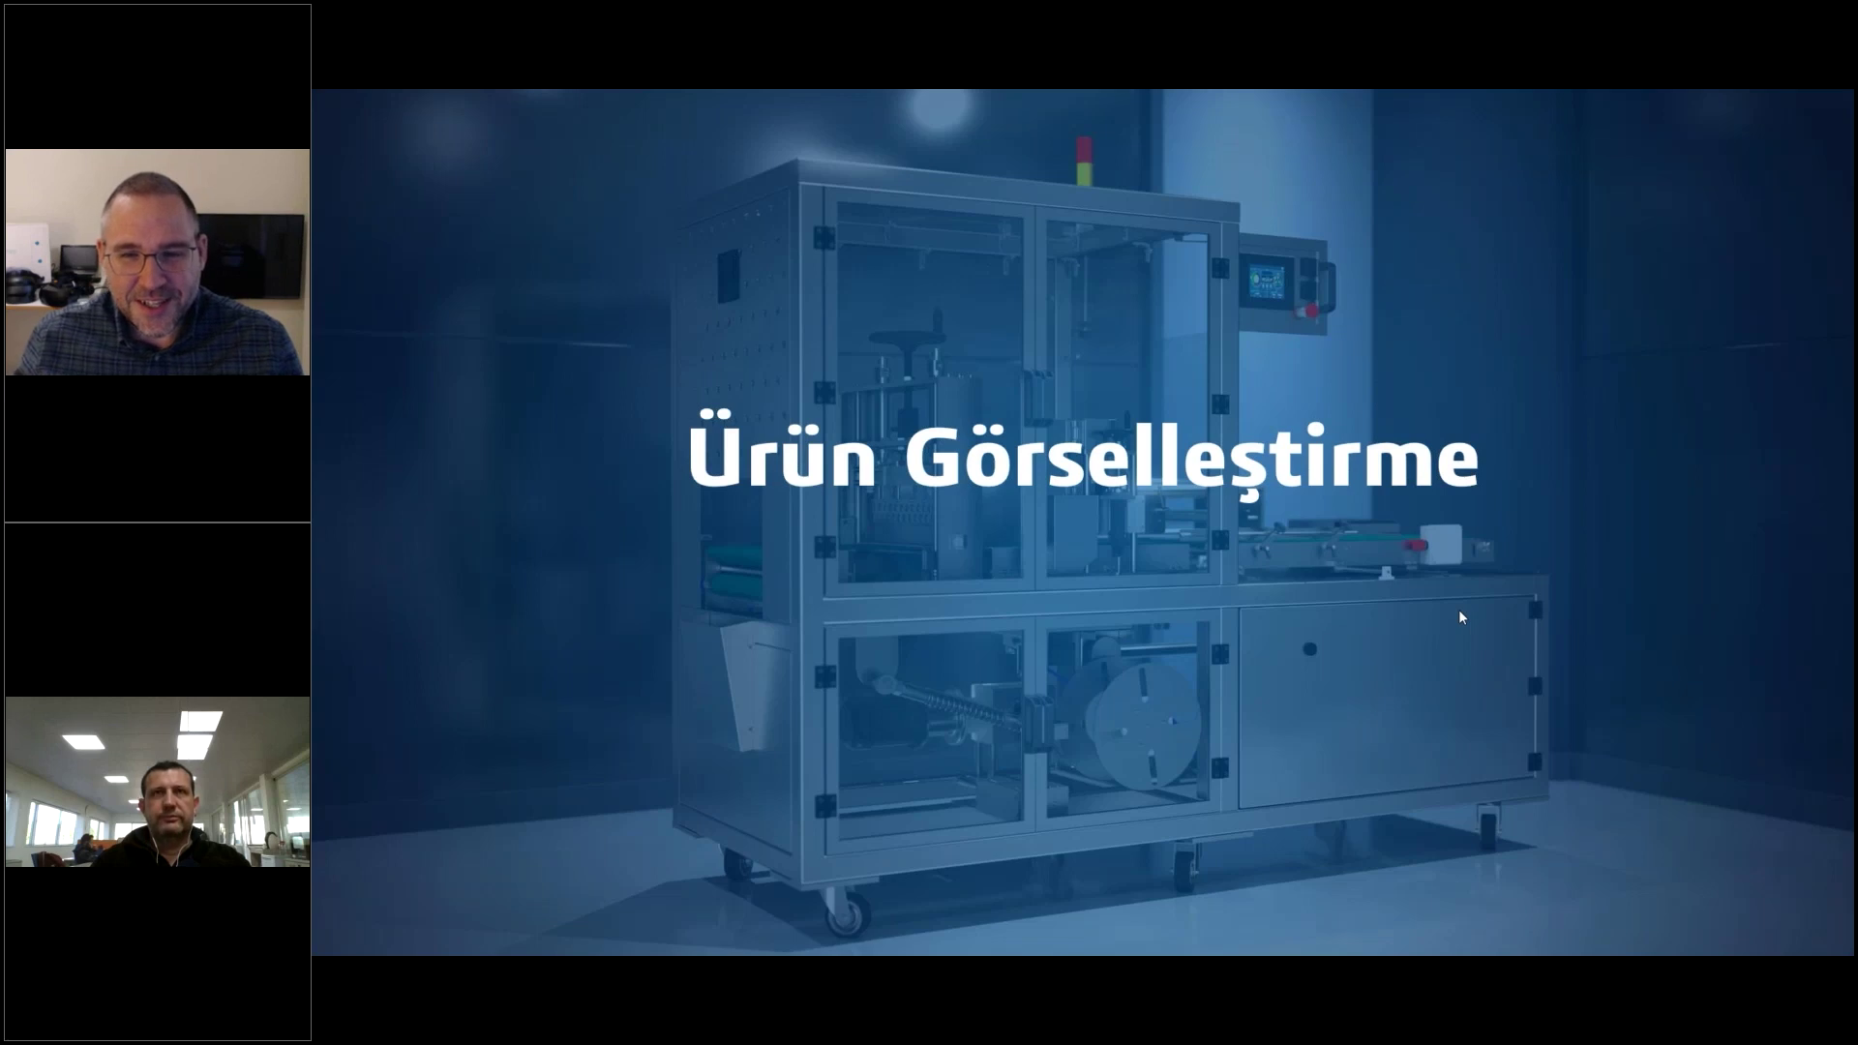
# Show the packaging machine render, take a screen capture, then advance to the spreader machine slide
pyautogui.click(1398, 612)
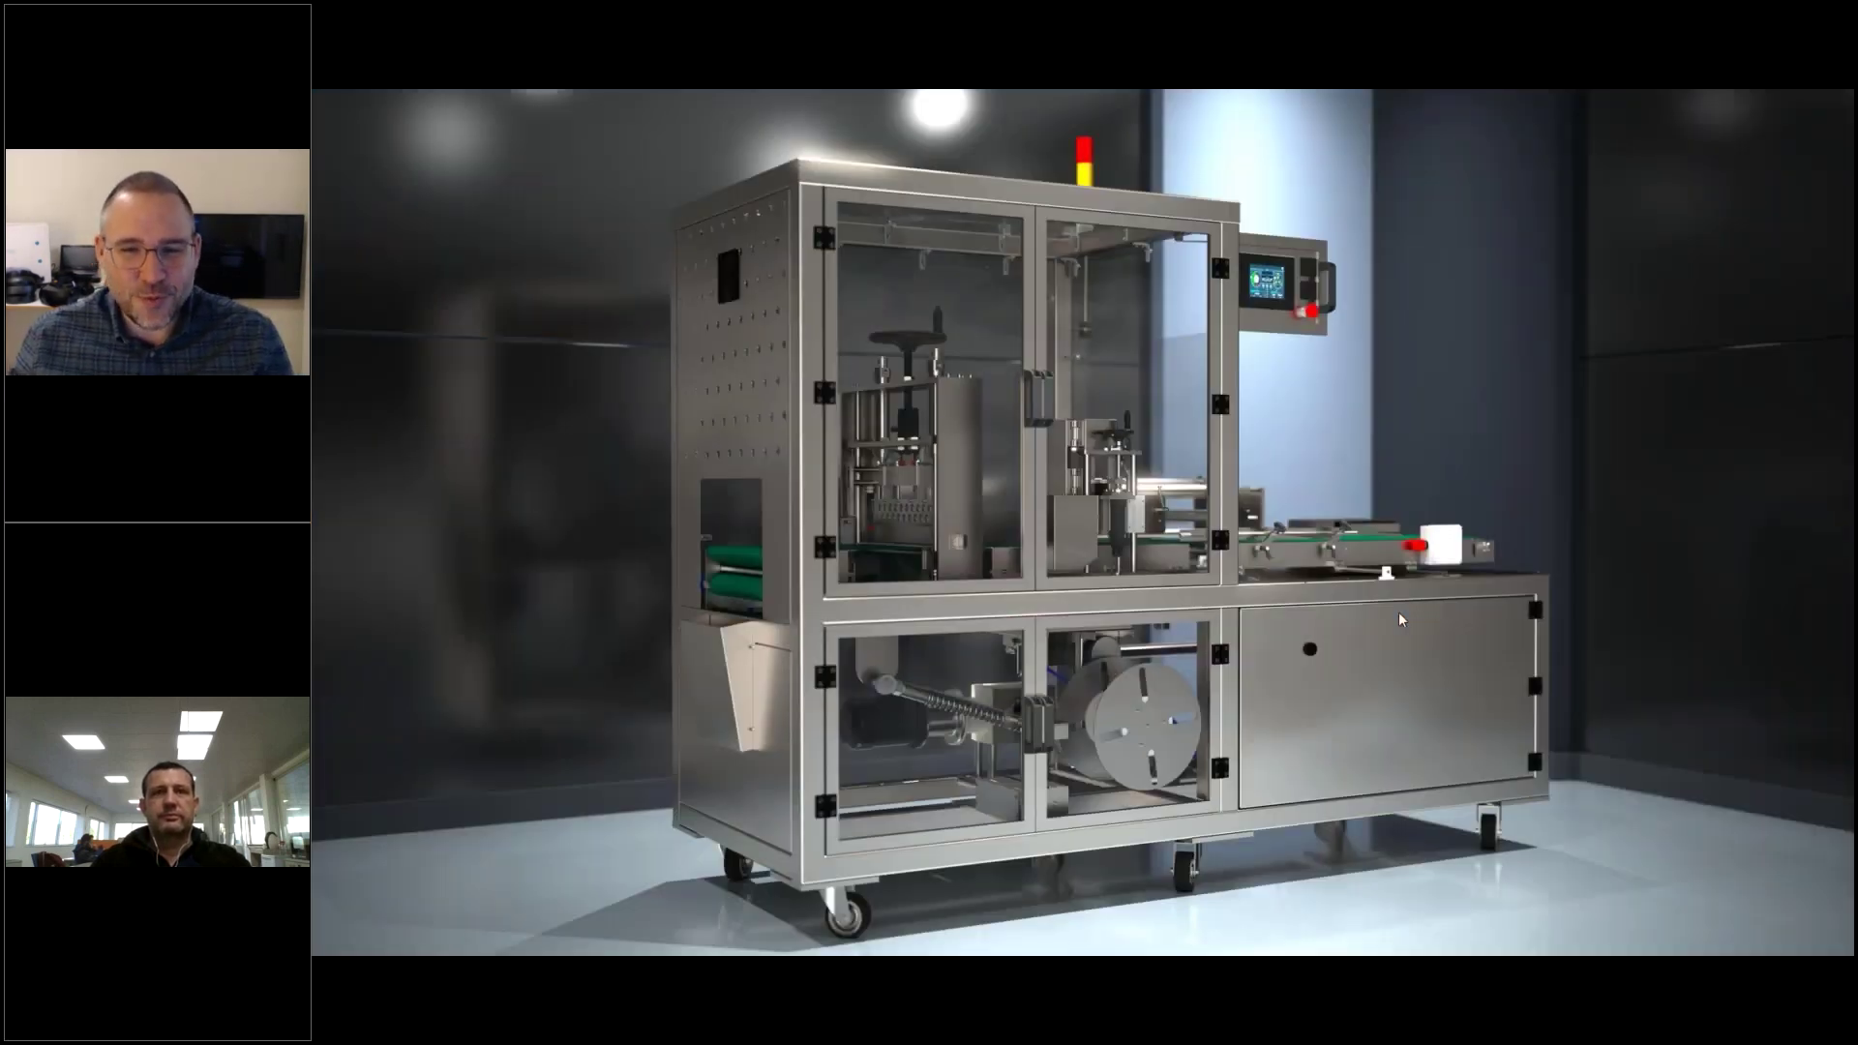
pyautogui.press('Print')
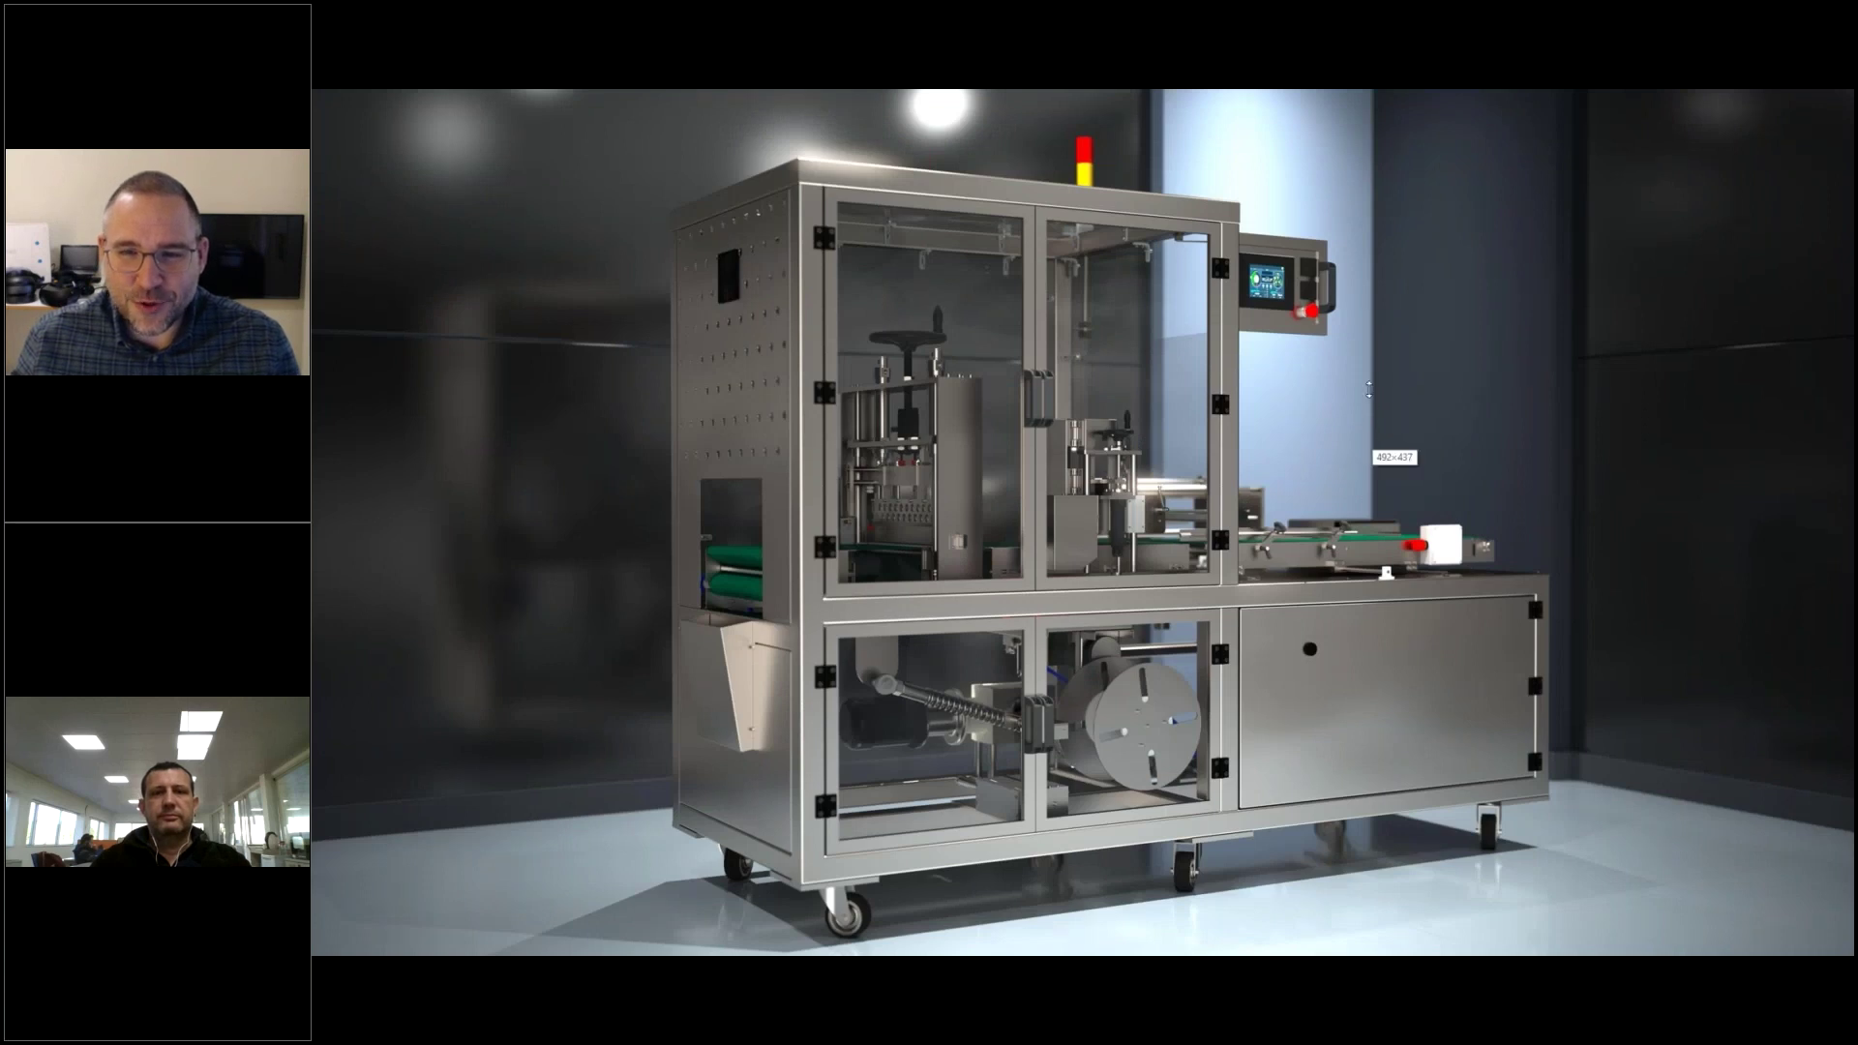
pyautogui.press('Escape')
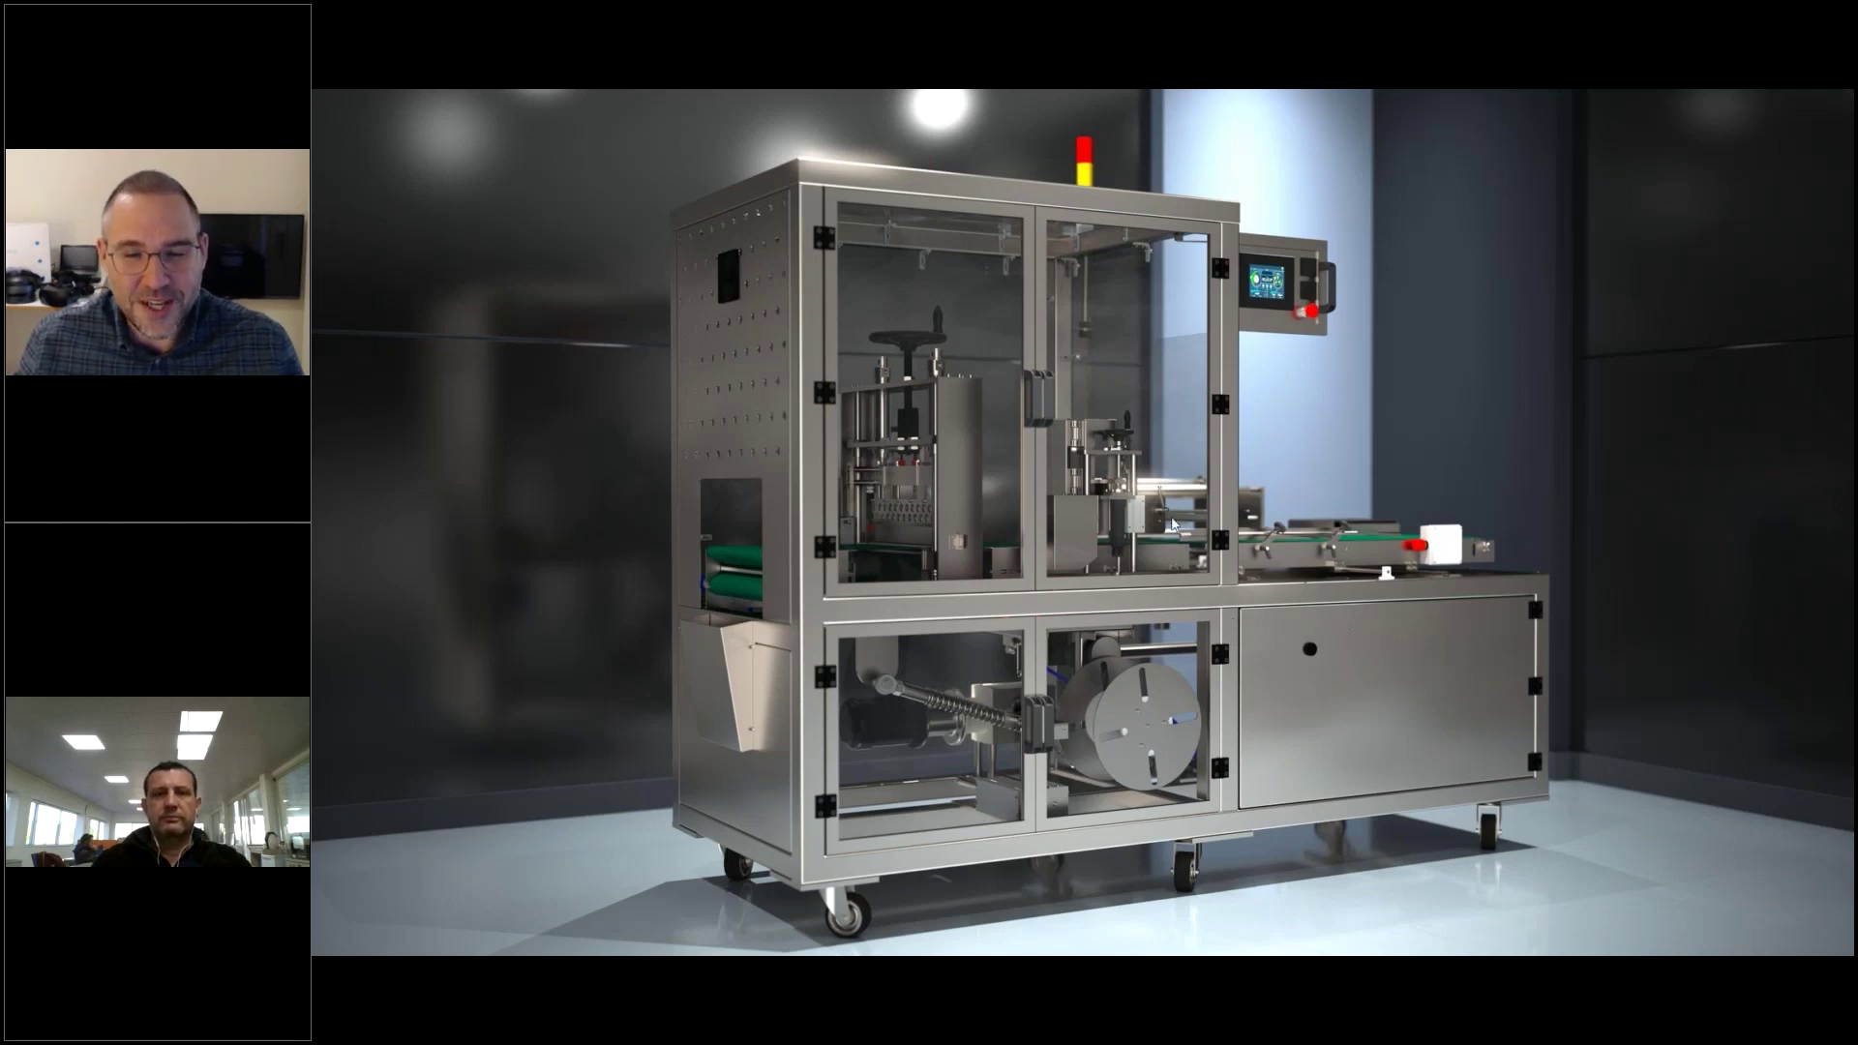
pyautogui.click(1438, 648)
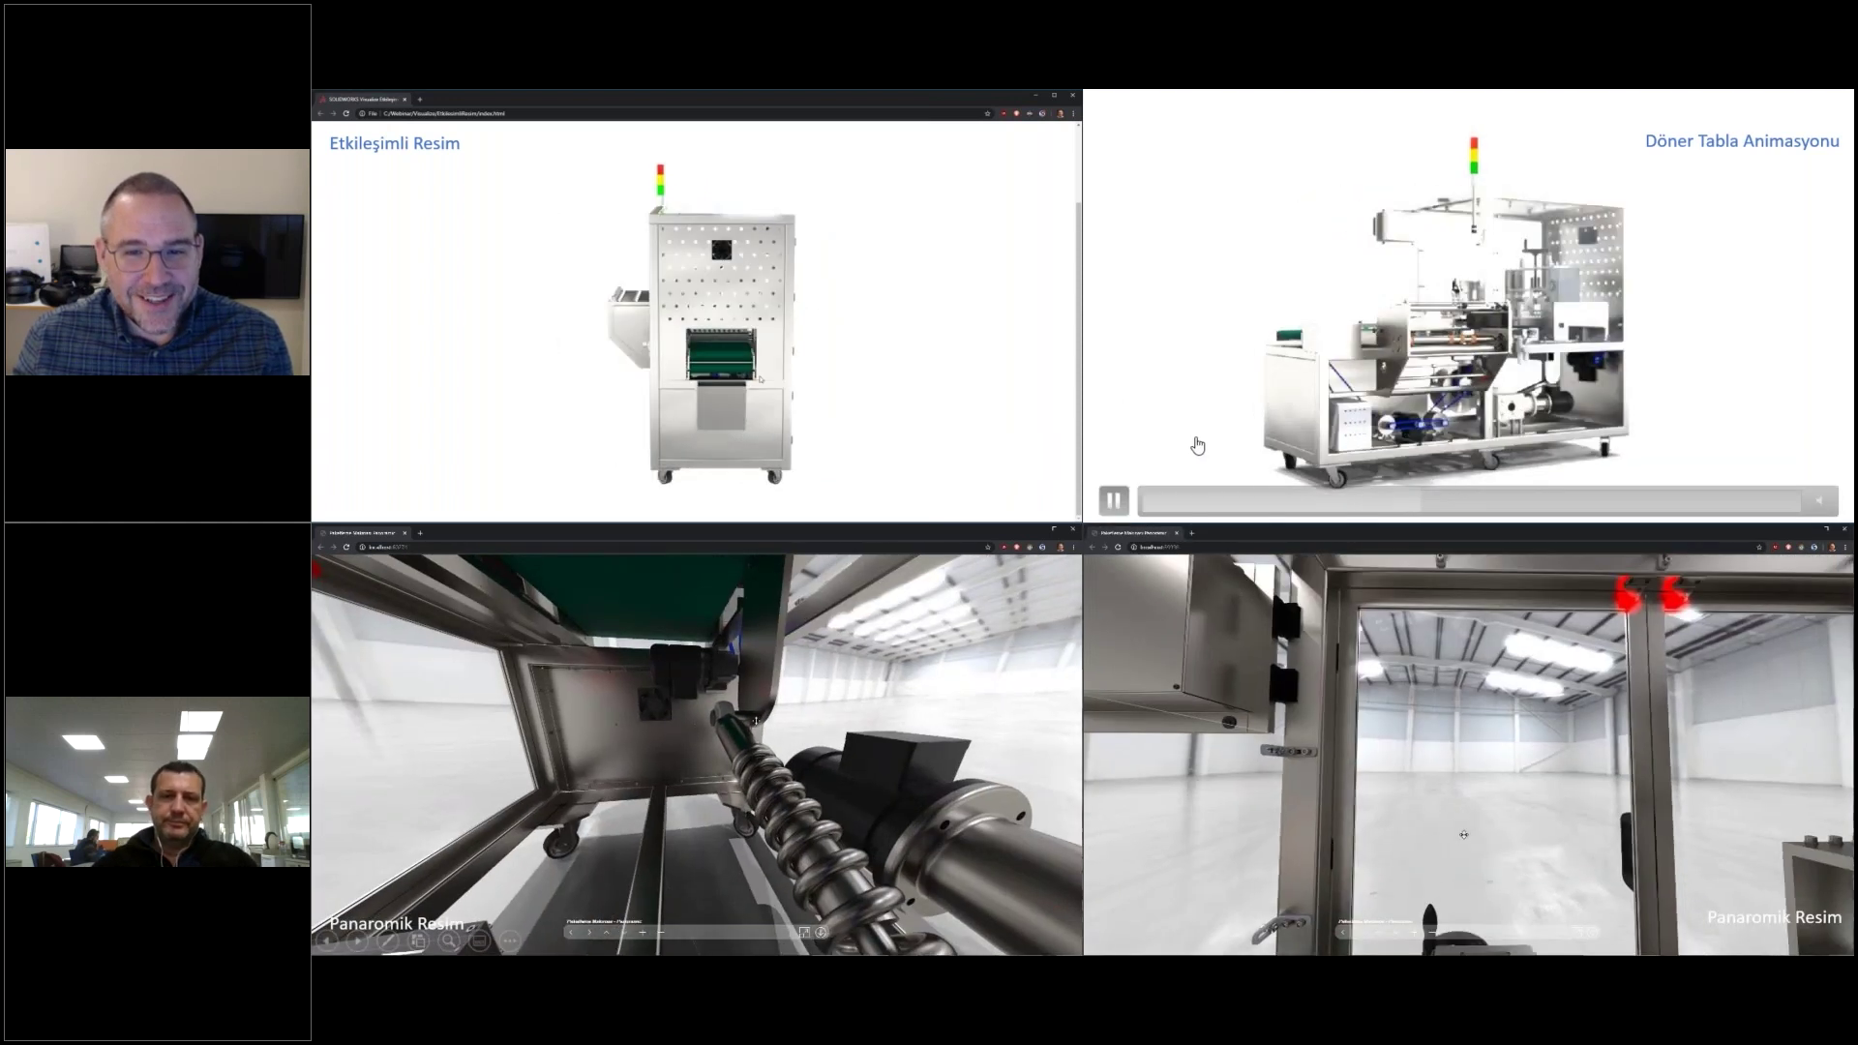
# Advance through the Ürün Renderı chainring slide to the Etkileşimli Fuar ile Ürün Tanıtımı slide
pyautogui.press('Right')
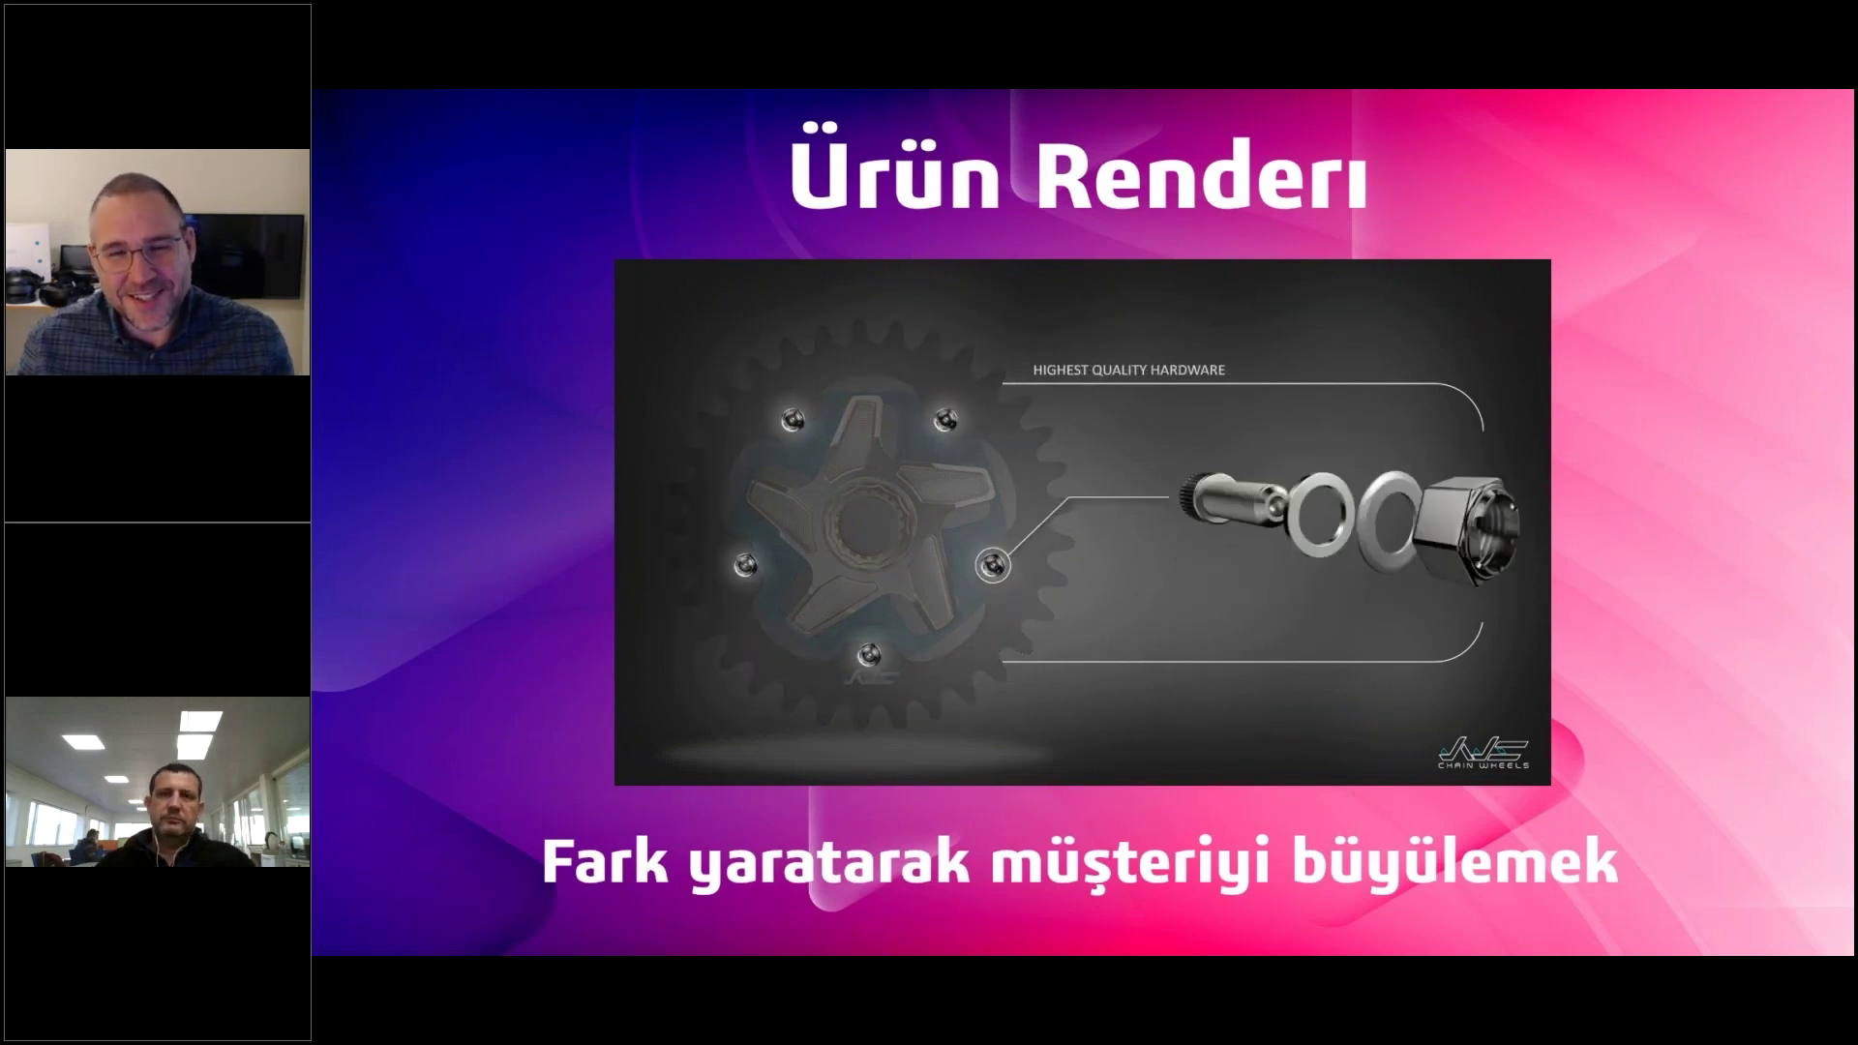
pyautogui.click(1655, 651)
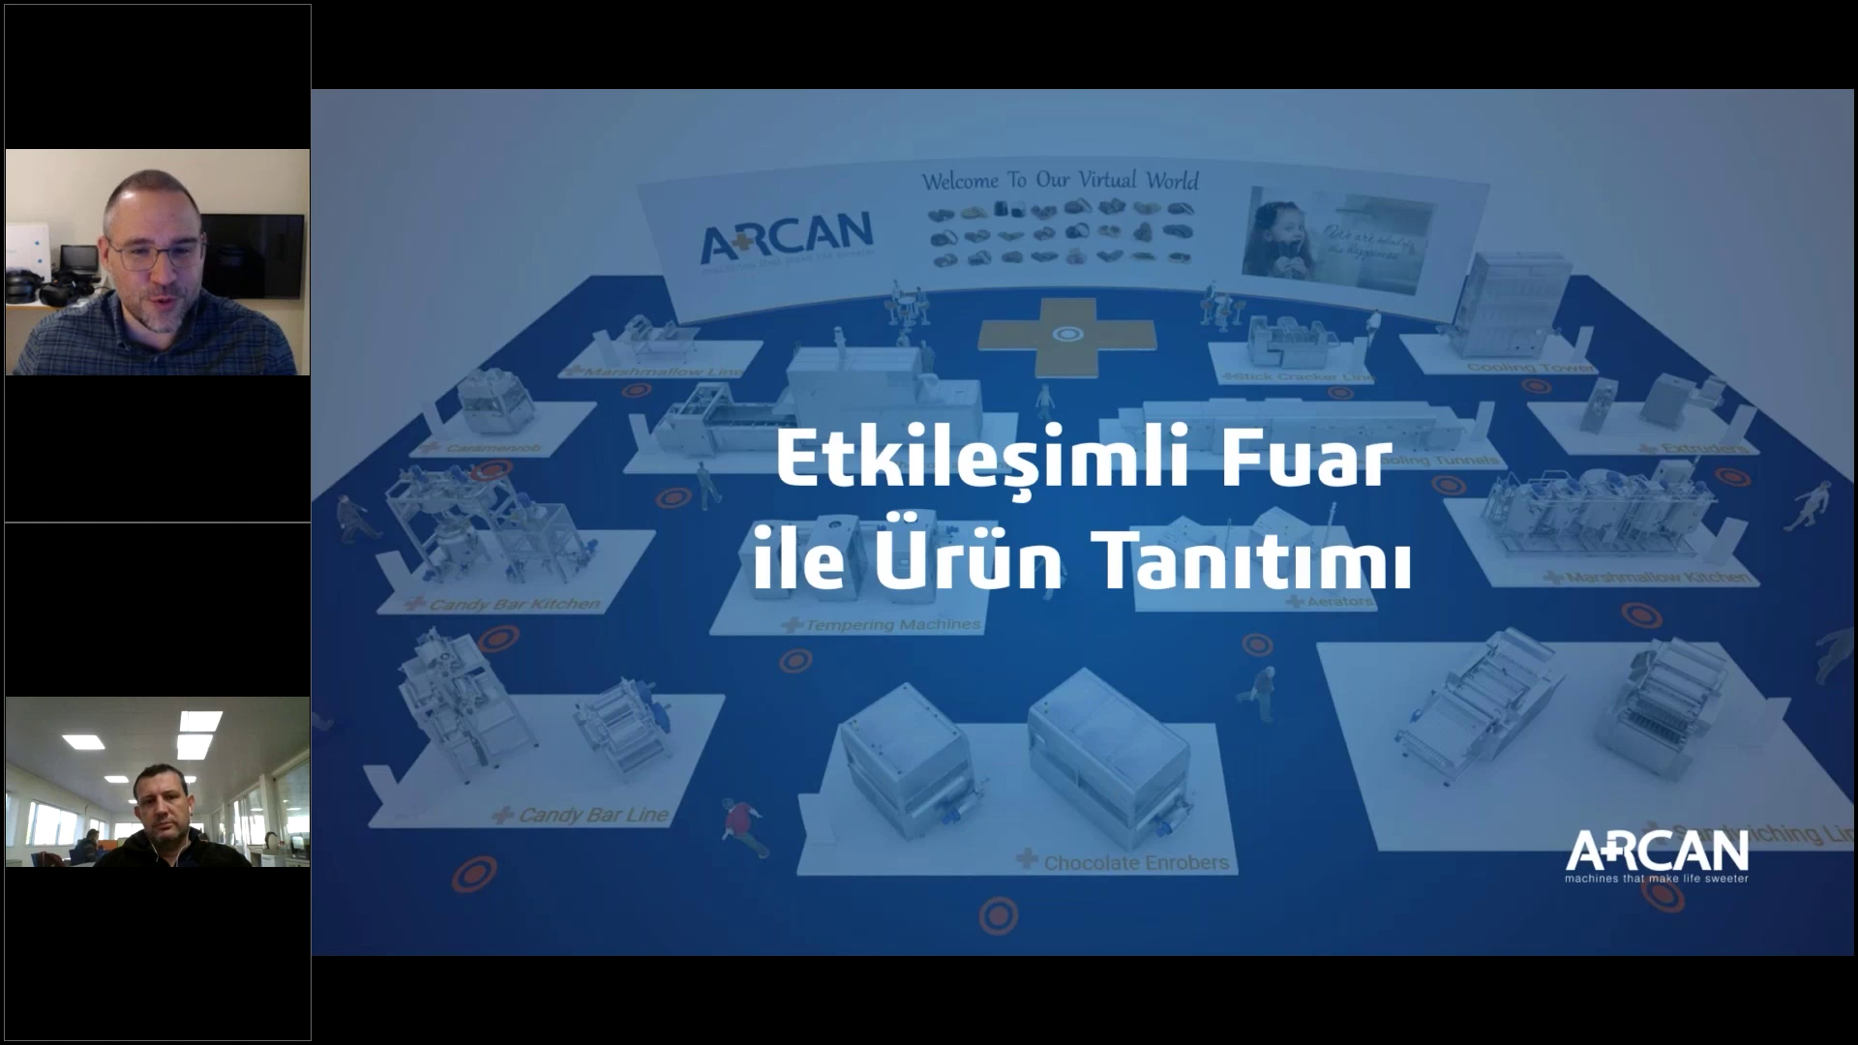
# Show the product-line photo grid, then rotate the Arcan virtual booth overview in the browser
pyautogui.press('Right')
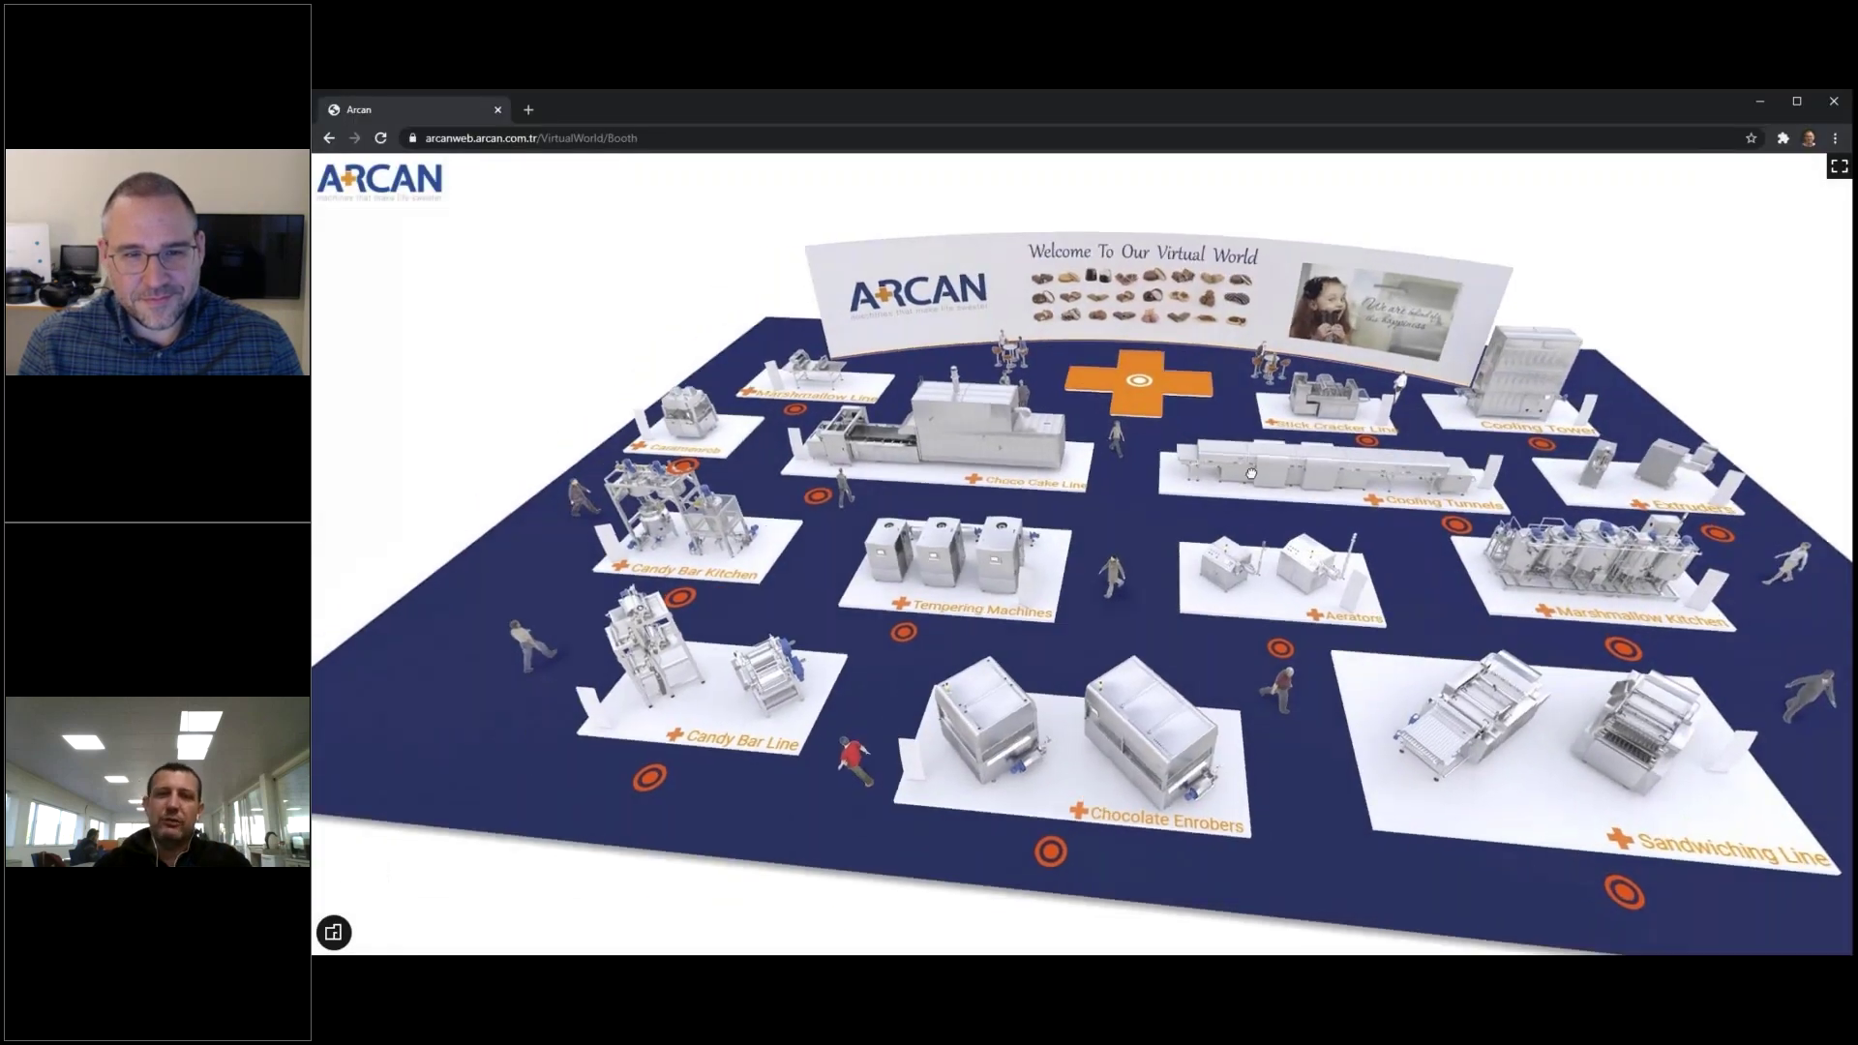
pyautogui.moveTo(1082, 476)
pyautogui.mouseDown()
pyautogui.moveTo(910, 471)
pyautogui.moveTo(1008, 474)
pyautogui.mouseUp()
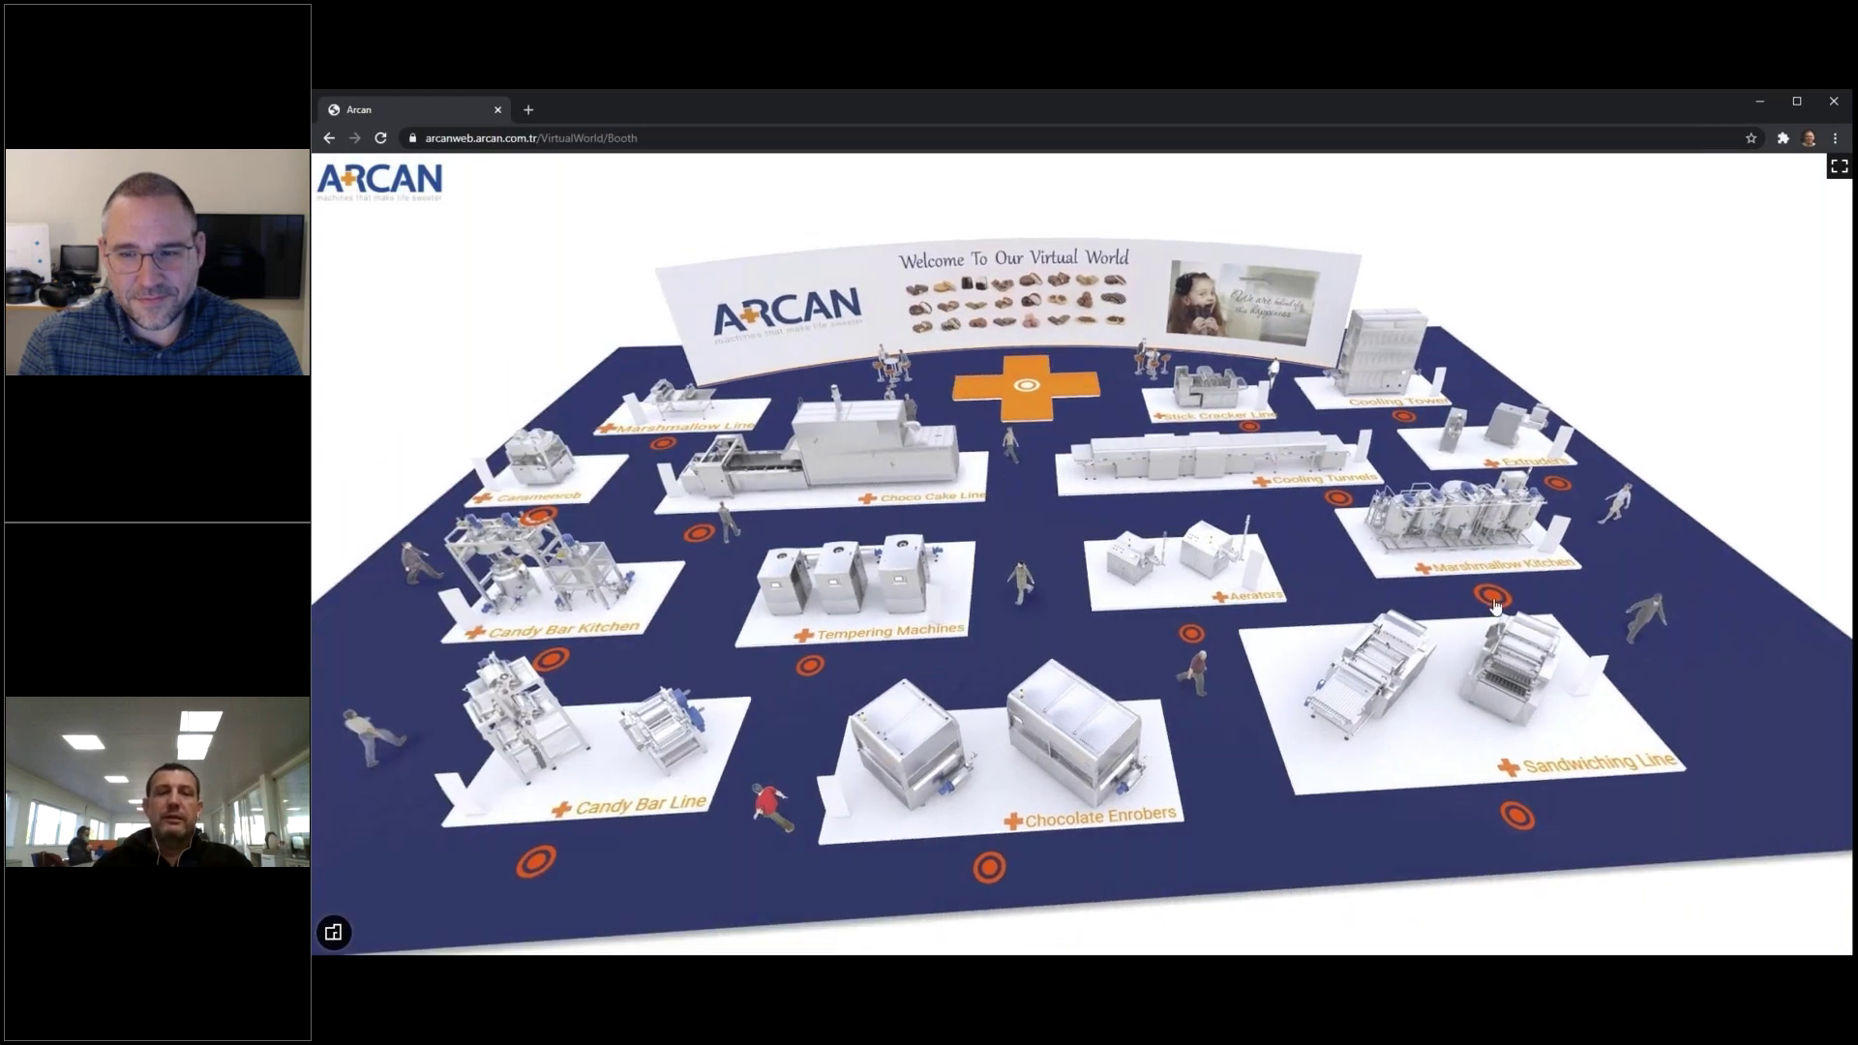
# Fly into the Marshmallow Kitchen booth, look toward the Welcome wall, and return to the plan
pyautogui.click(1493, 596)
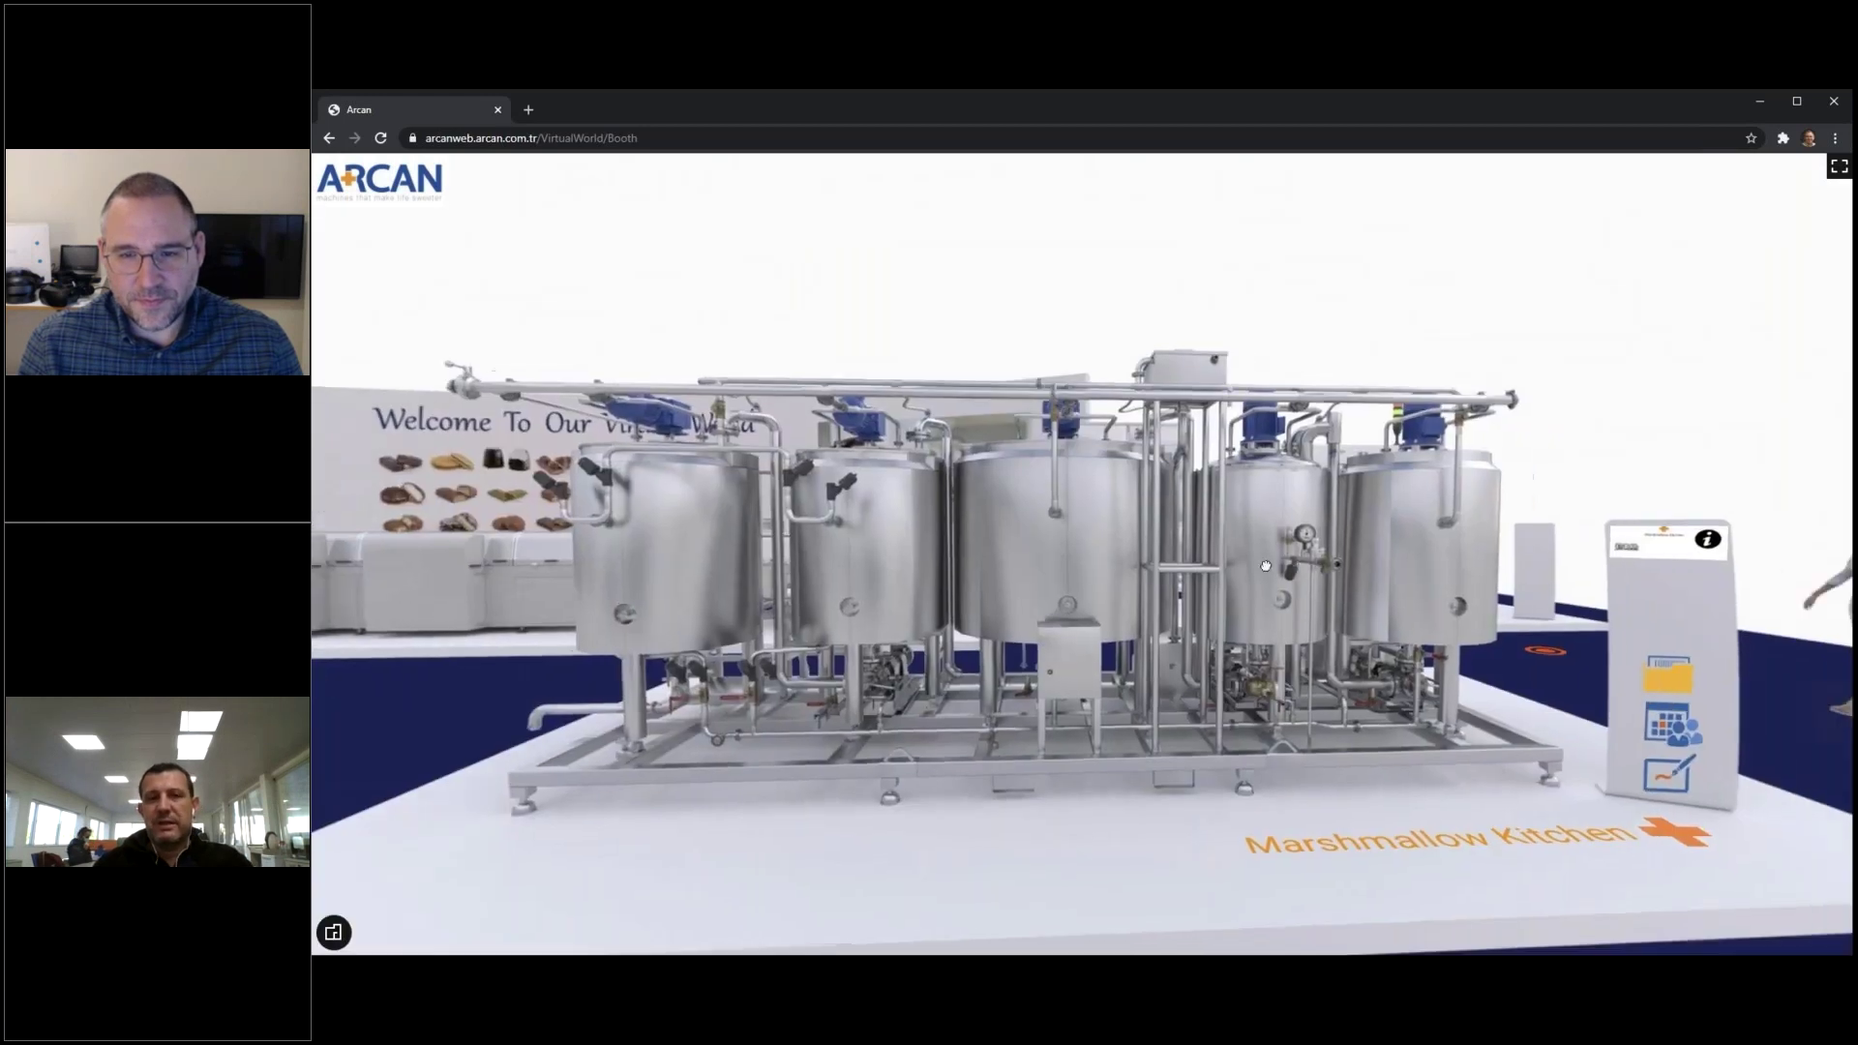
pyautogui.moveTo(1120, 547); pyautogui.dragTo(1739, 548)
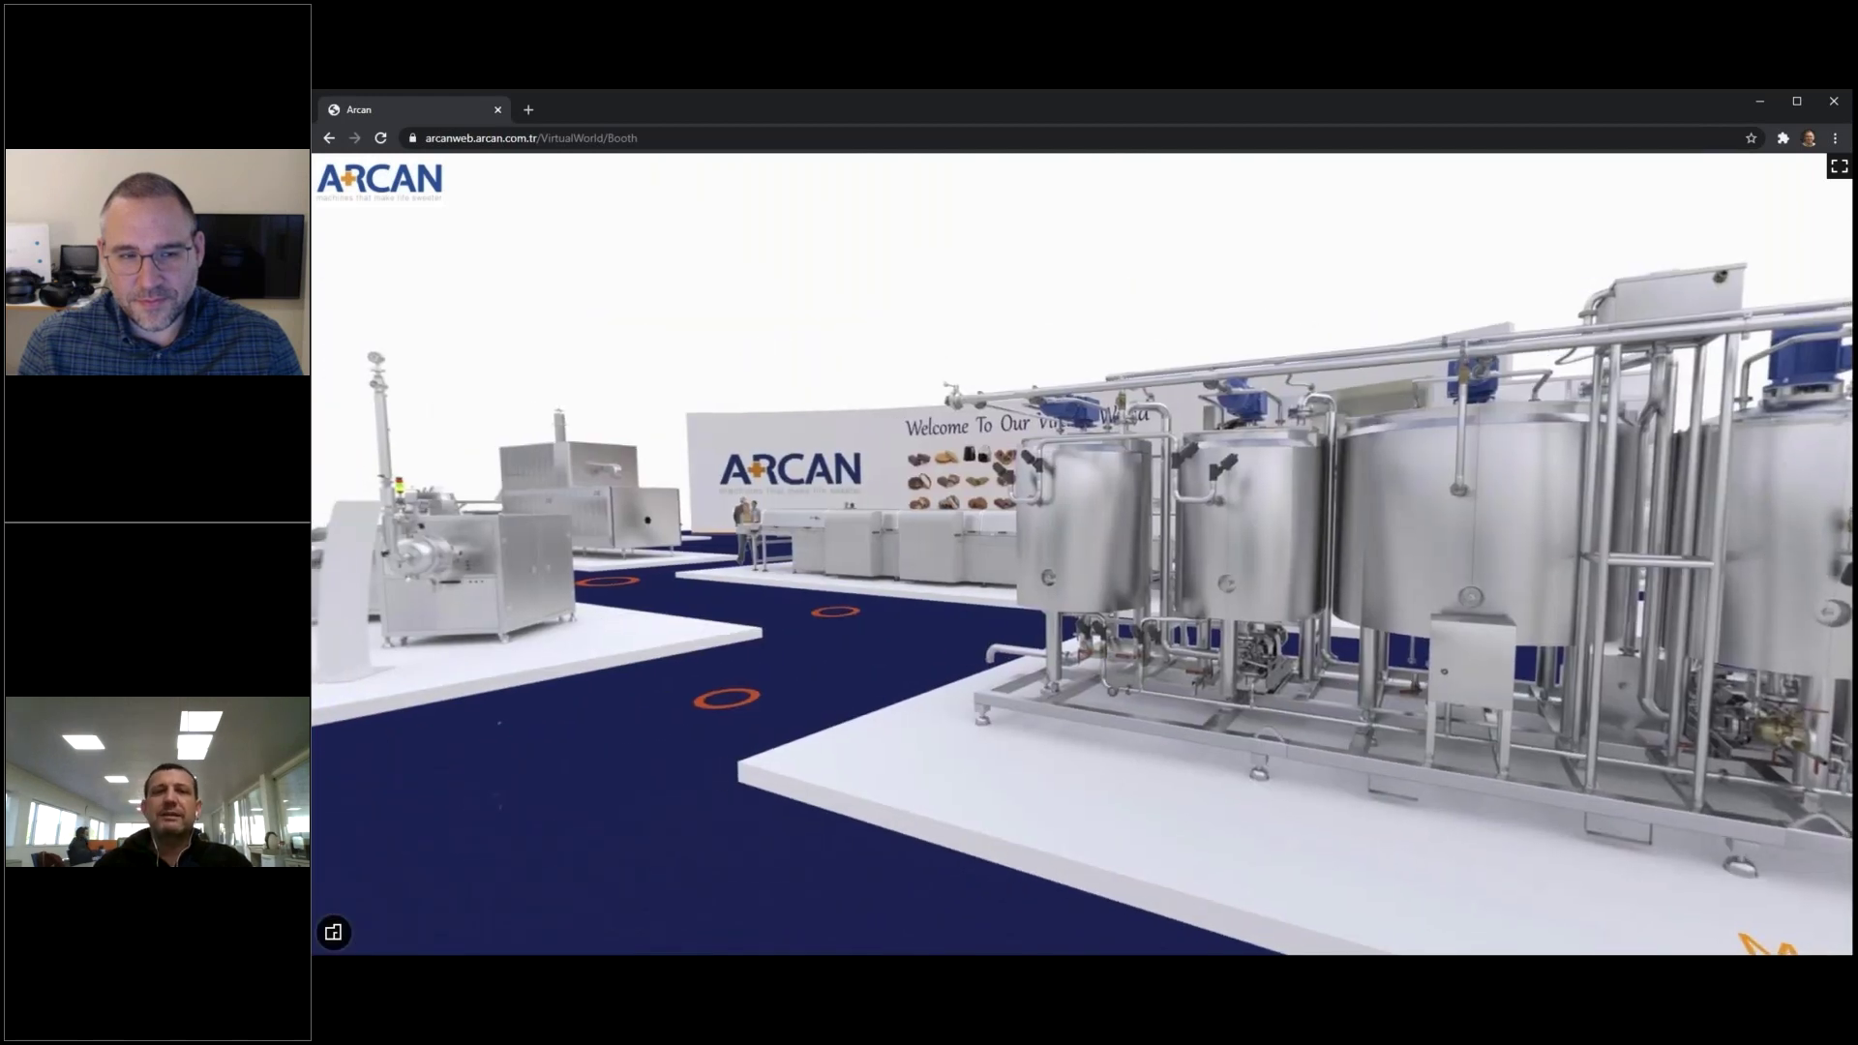
pyautogui.click(345, 939)
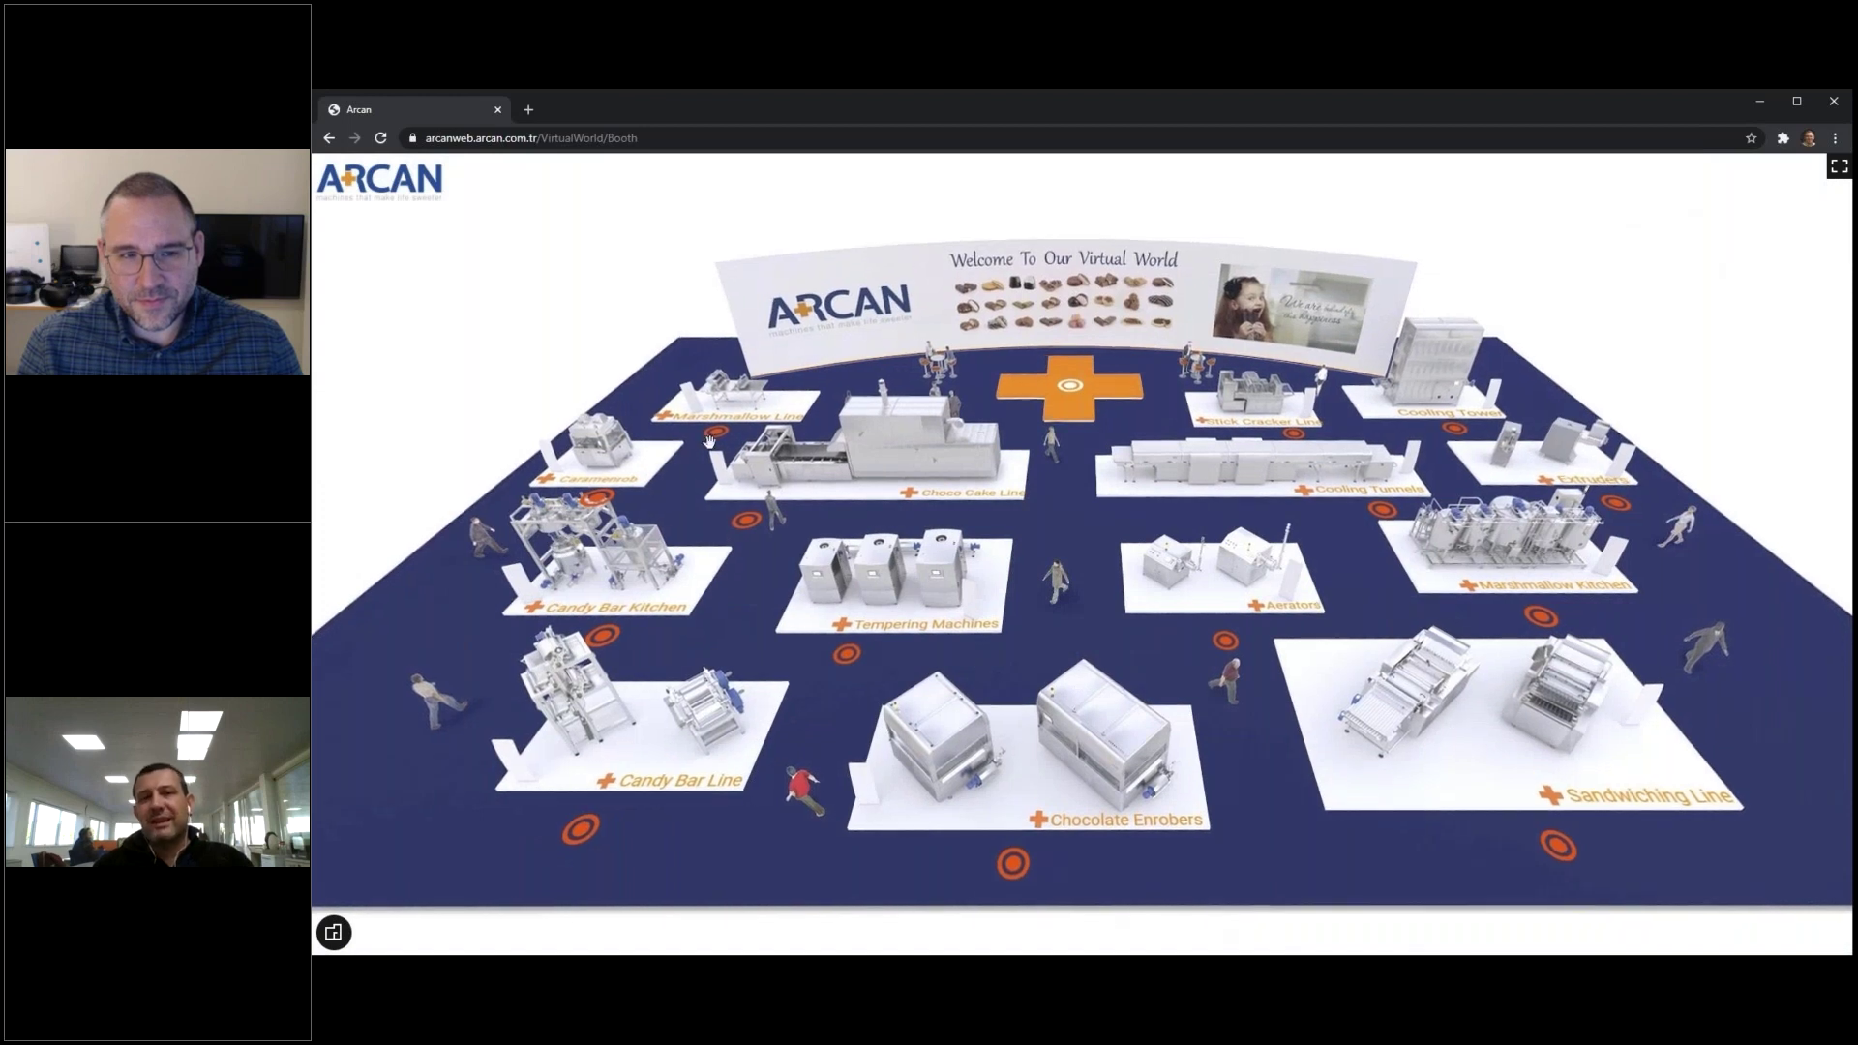
# Tour the Marshmallow Line booth's Welcome wall, seating and machine lines, then fly to Chococake Line
pyautogui.click(715, 434)
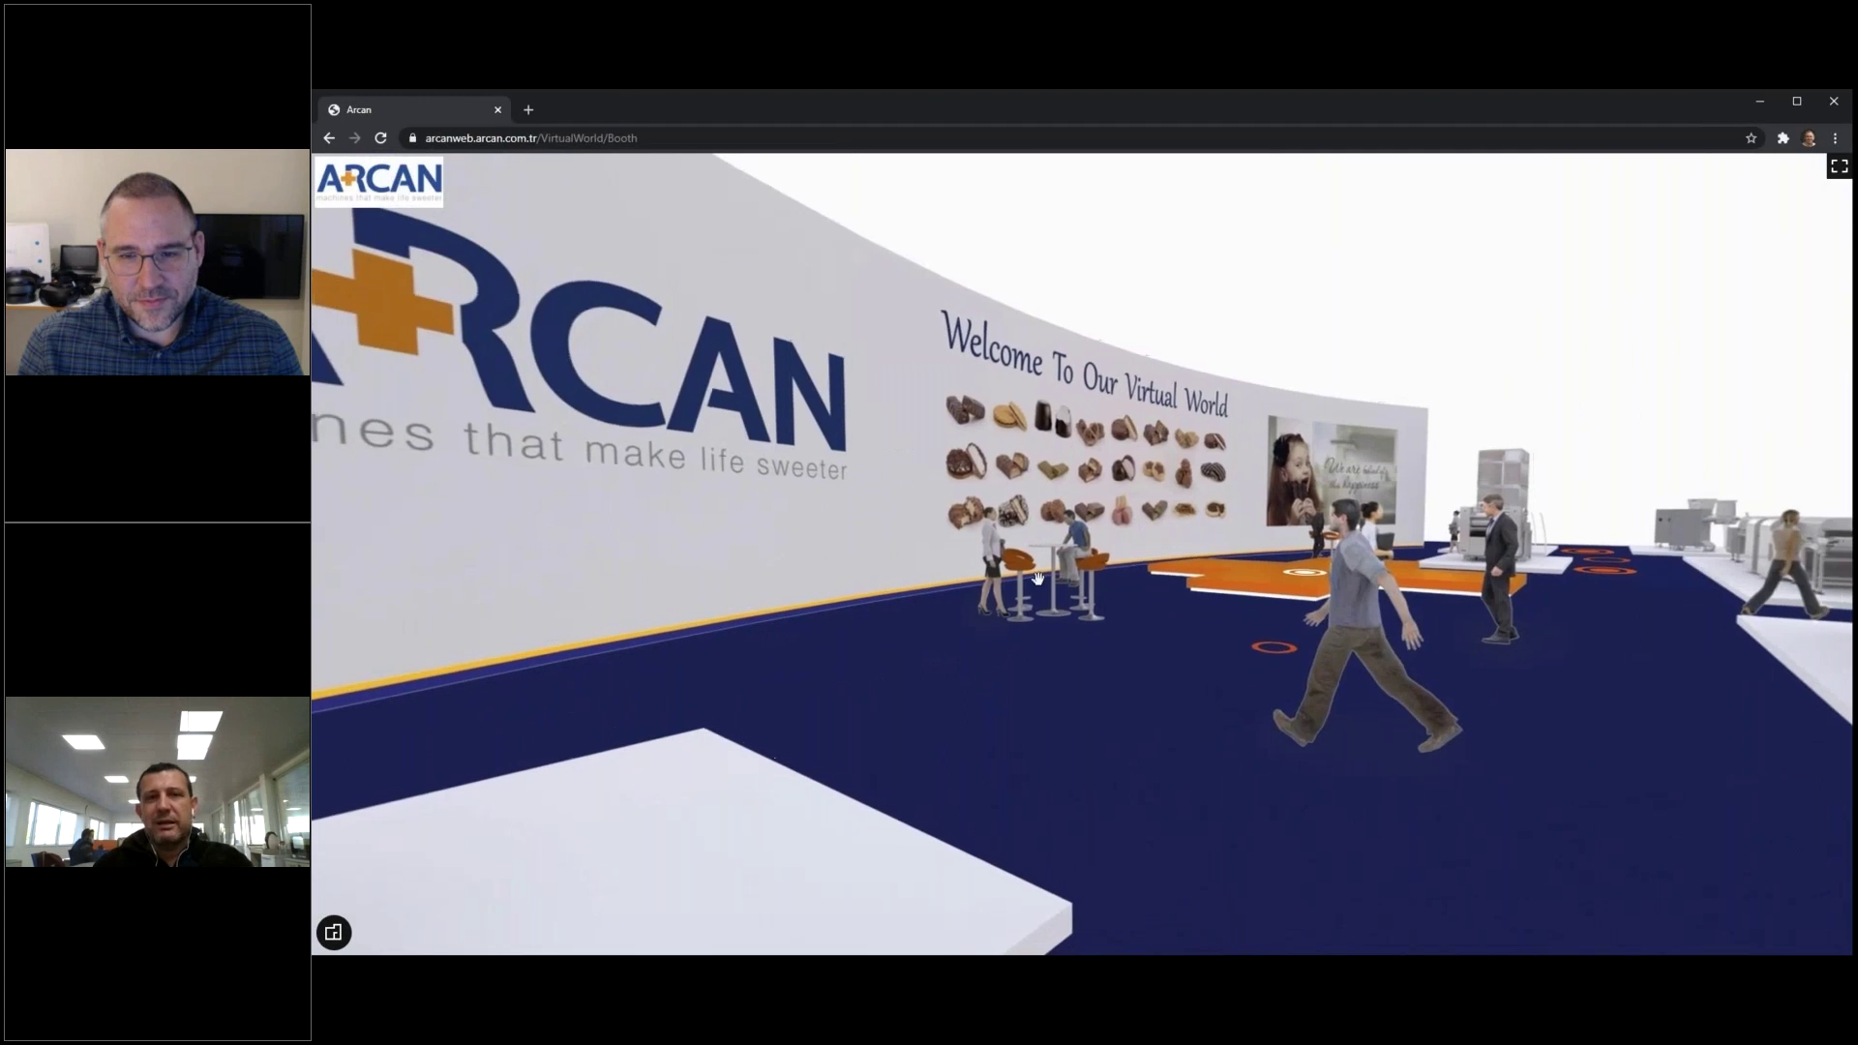
pyautogui.click(1307, 583)
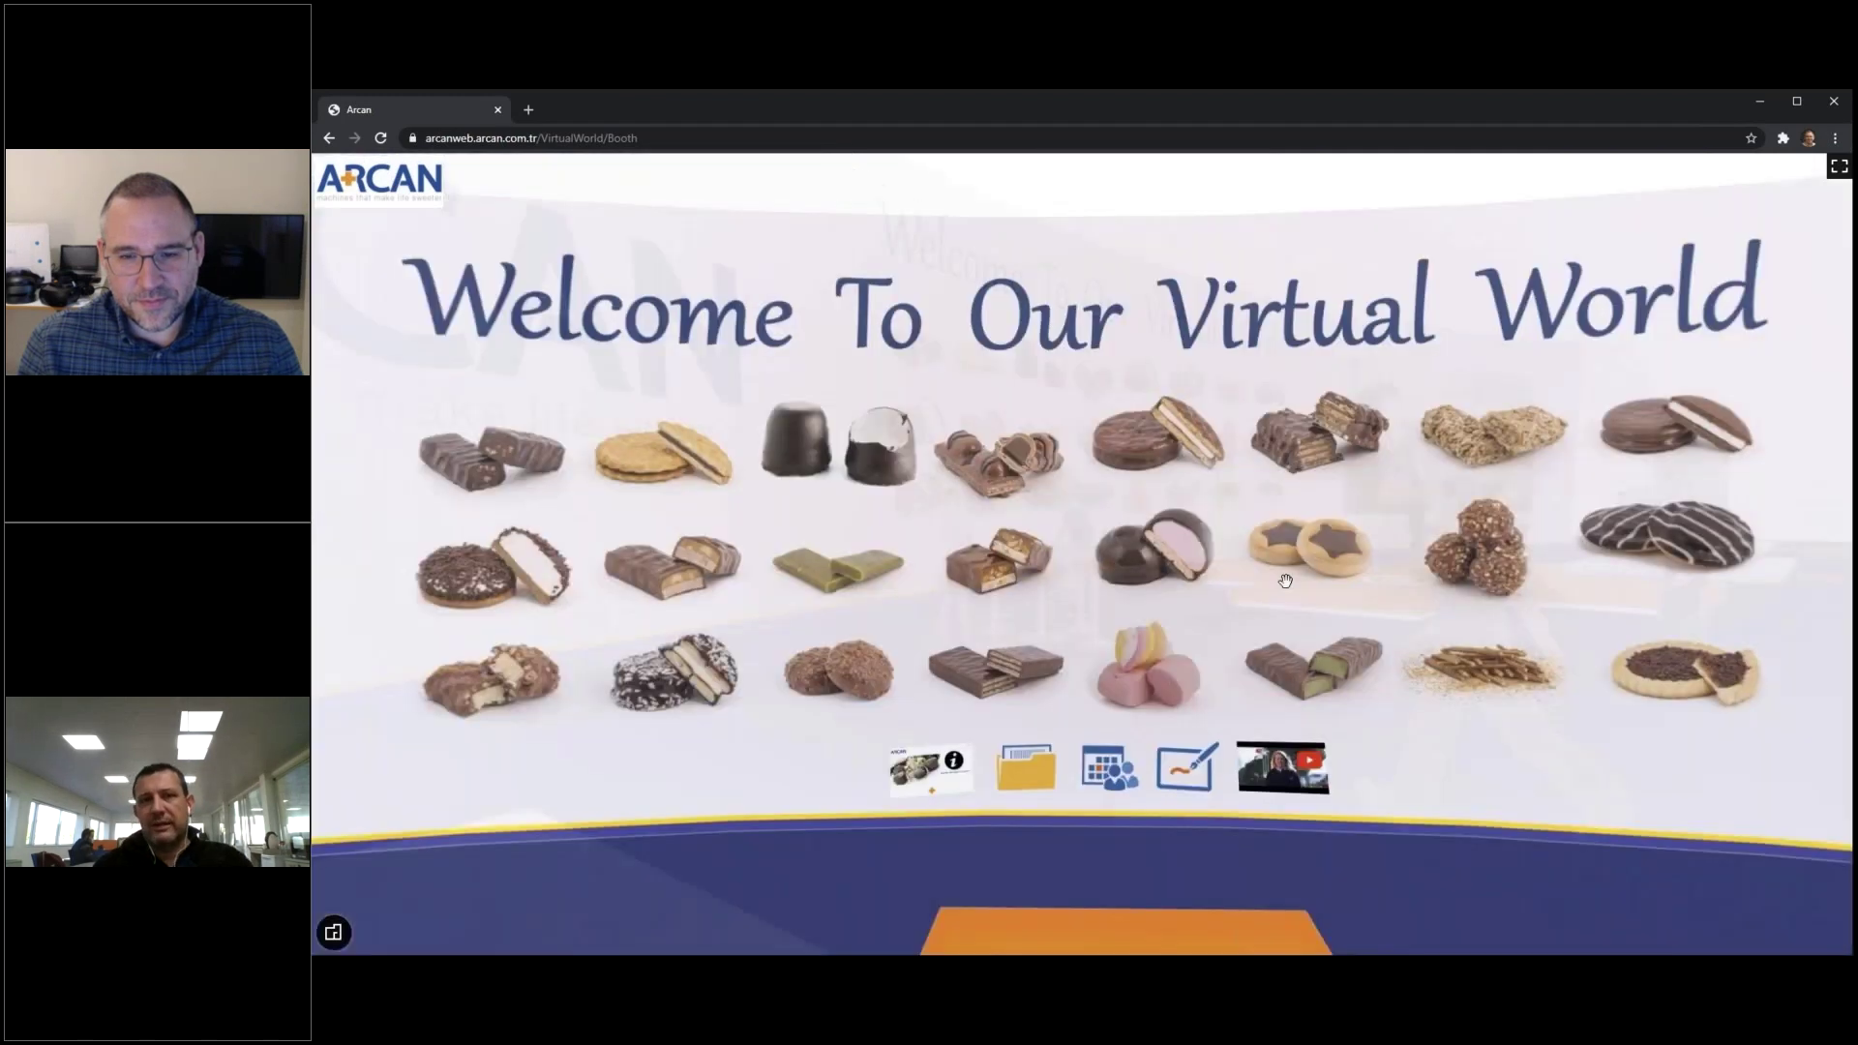
pyautogui.moveTo(1388, 581); pyautogui.dragTo(484, 599)
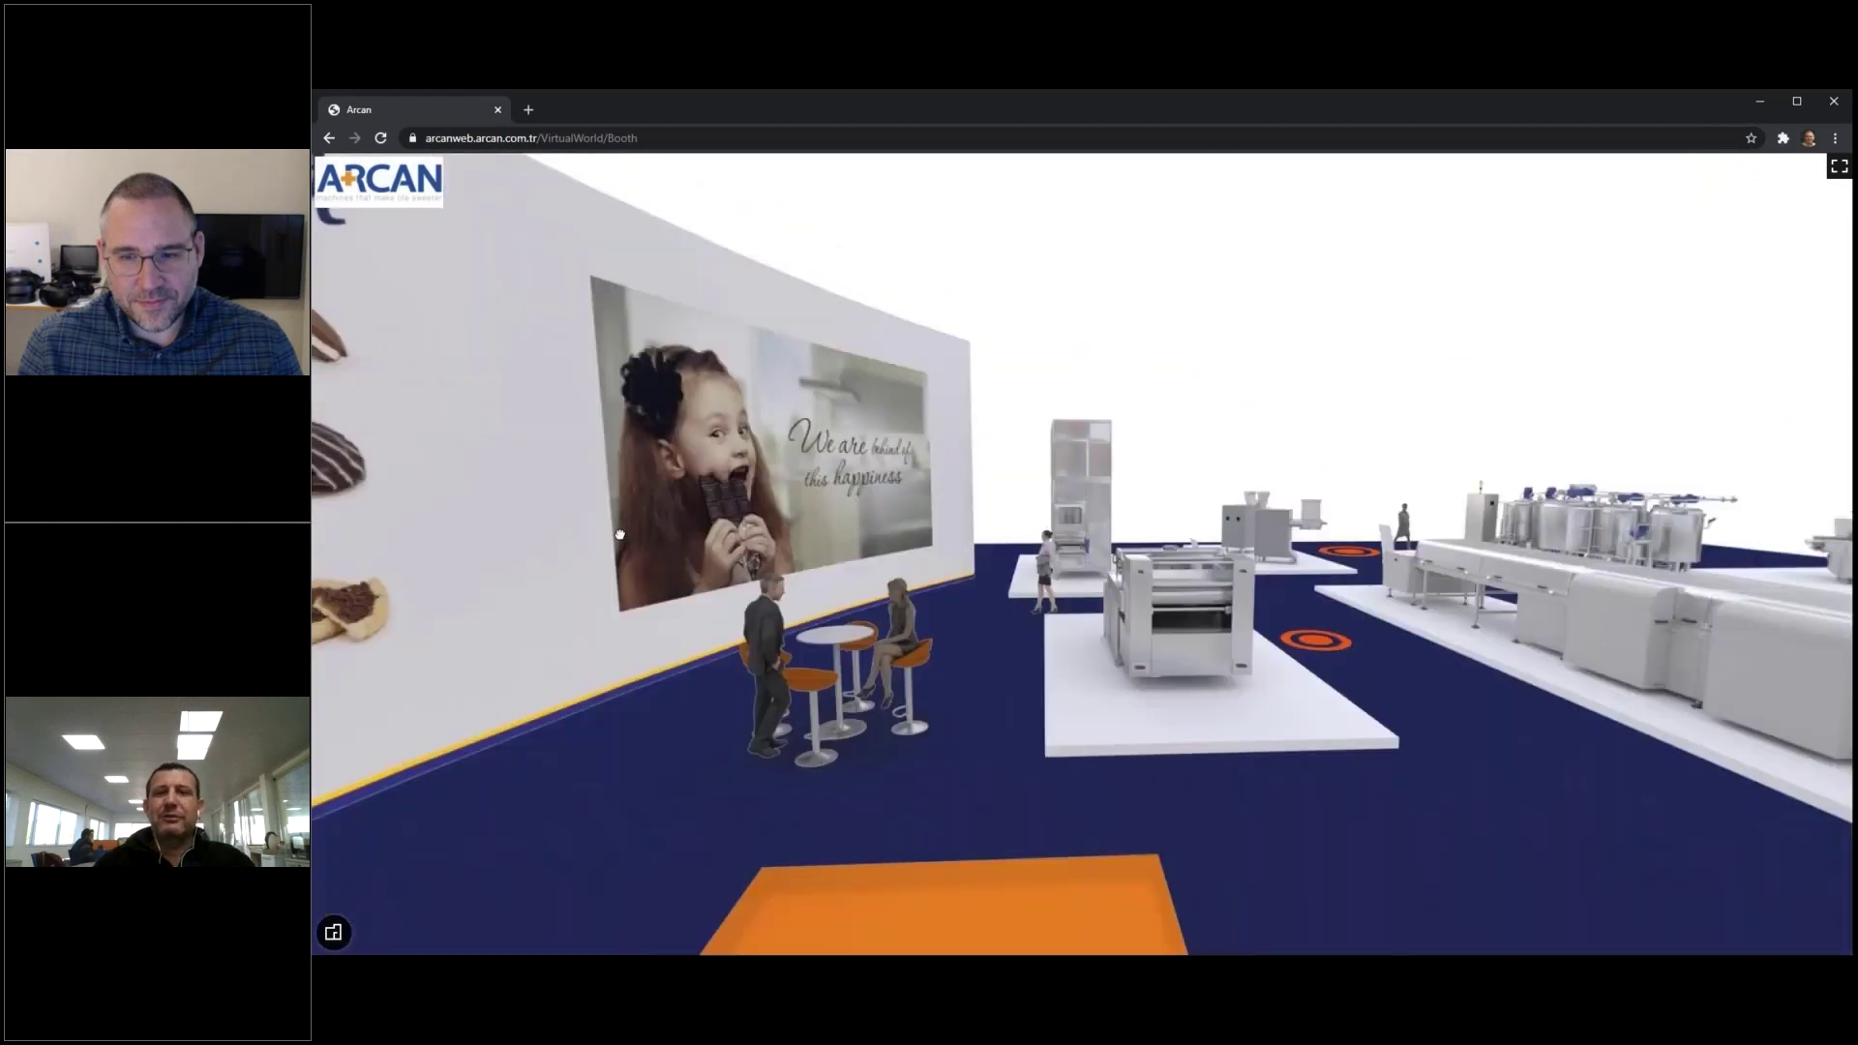
pyautogui.moveTo(1468, 568); pyautogui.dragTo(402, 850)
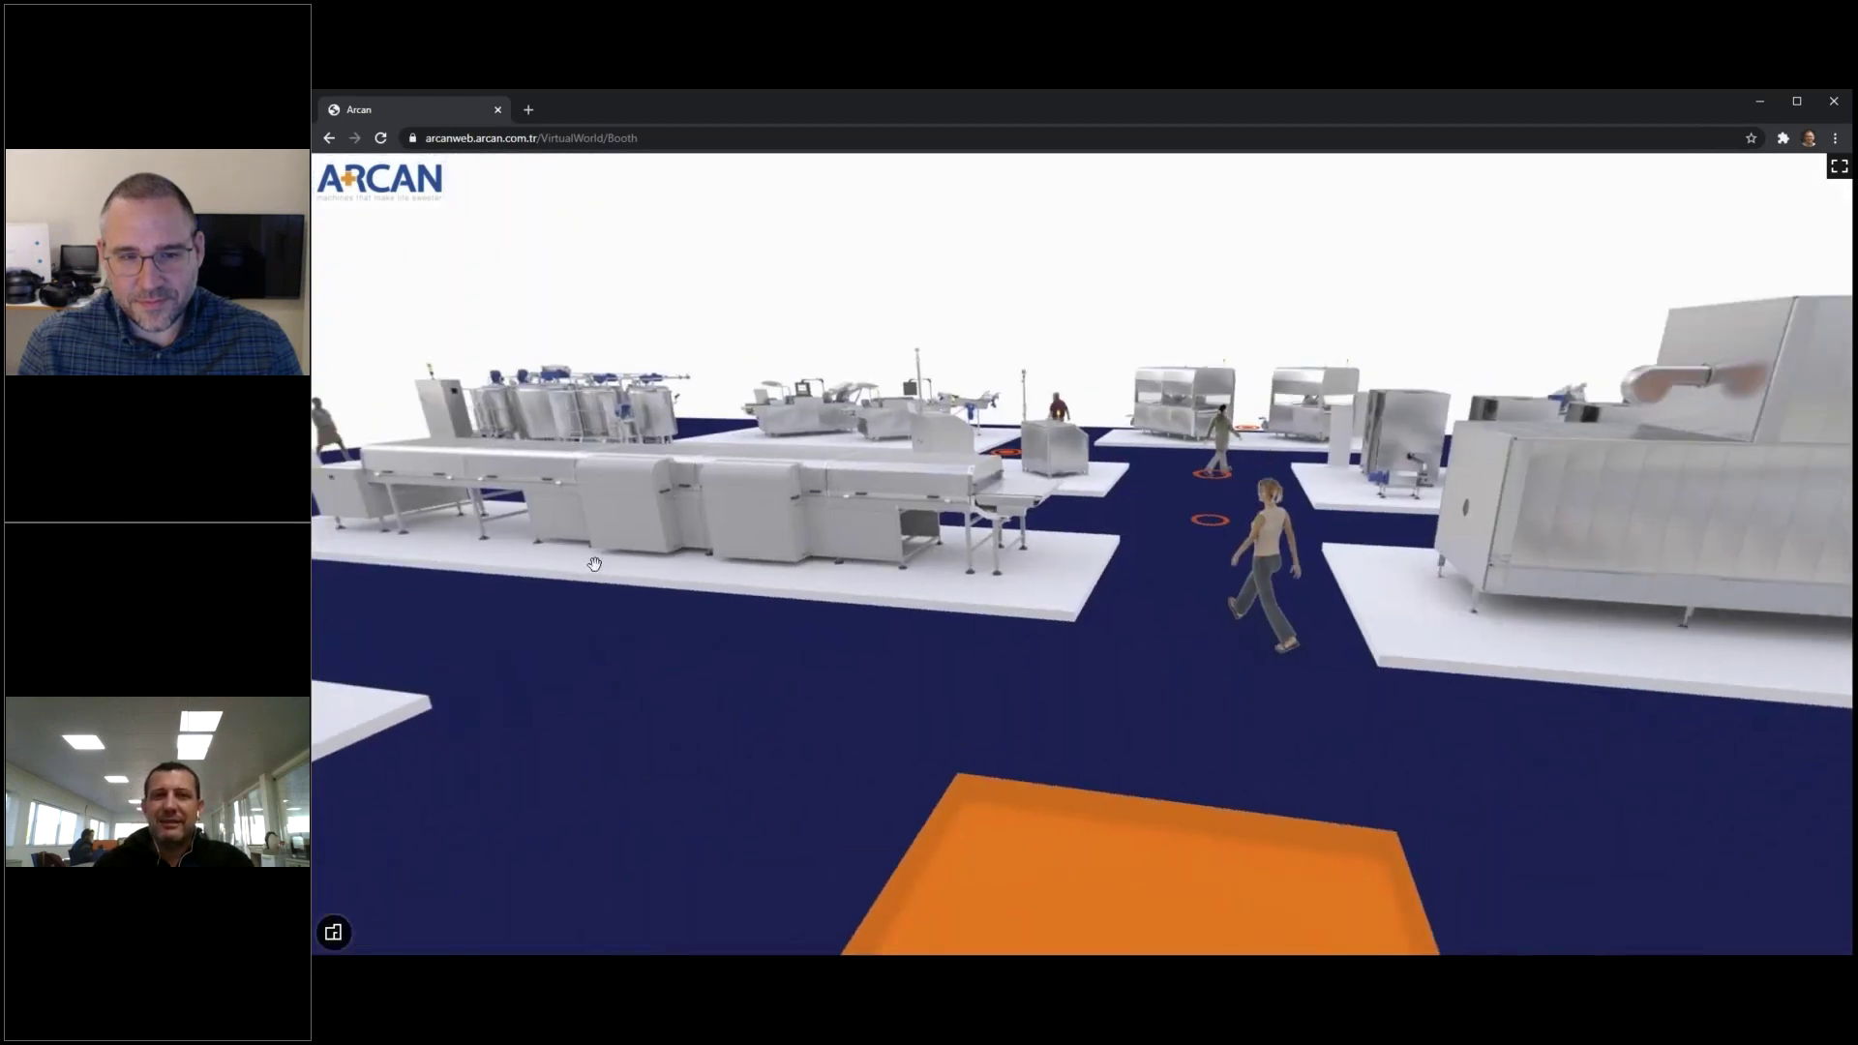
pyautogui.click(349, 938)
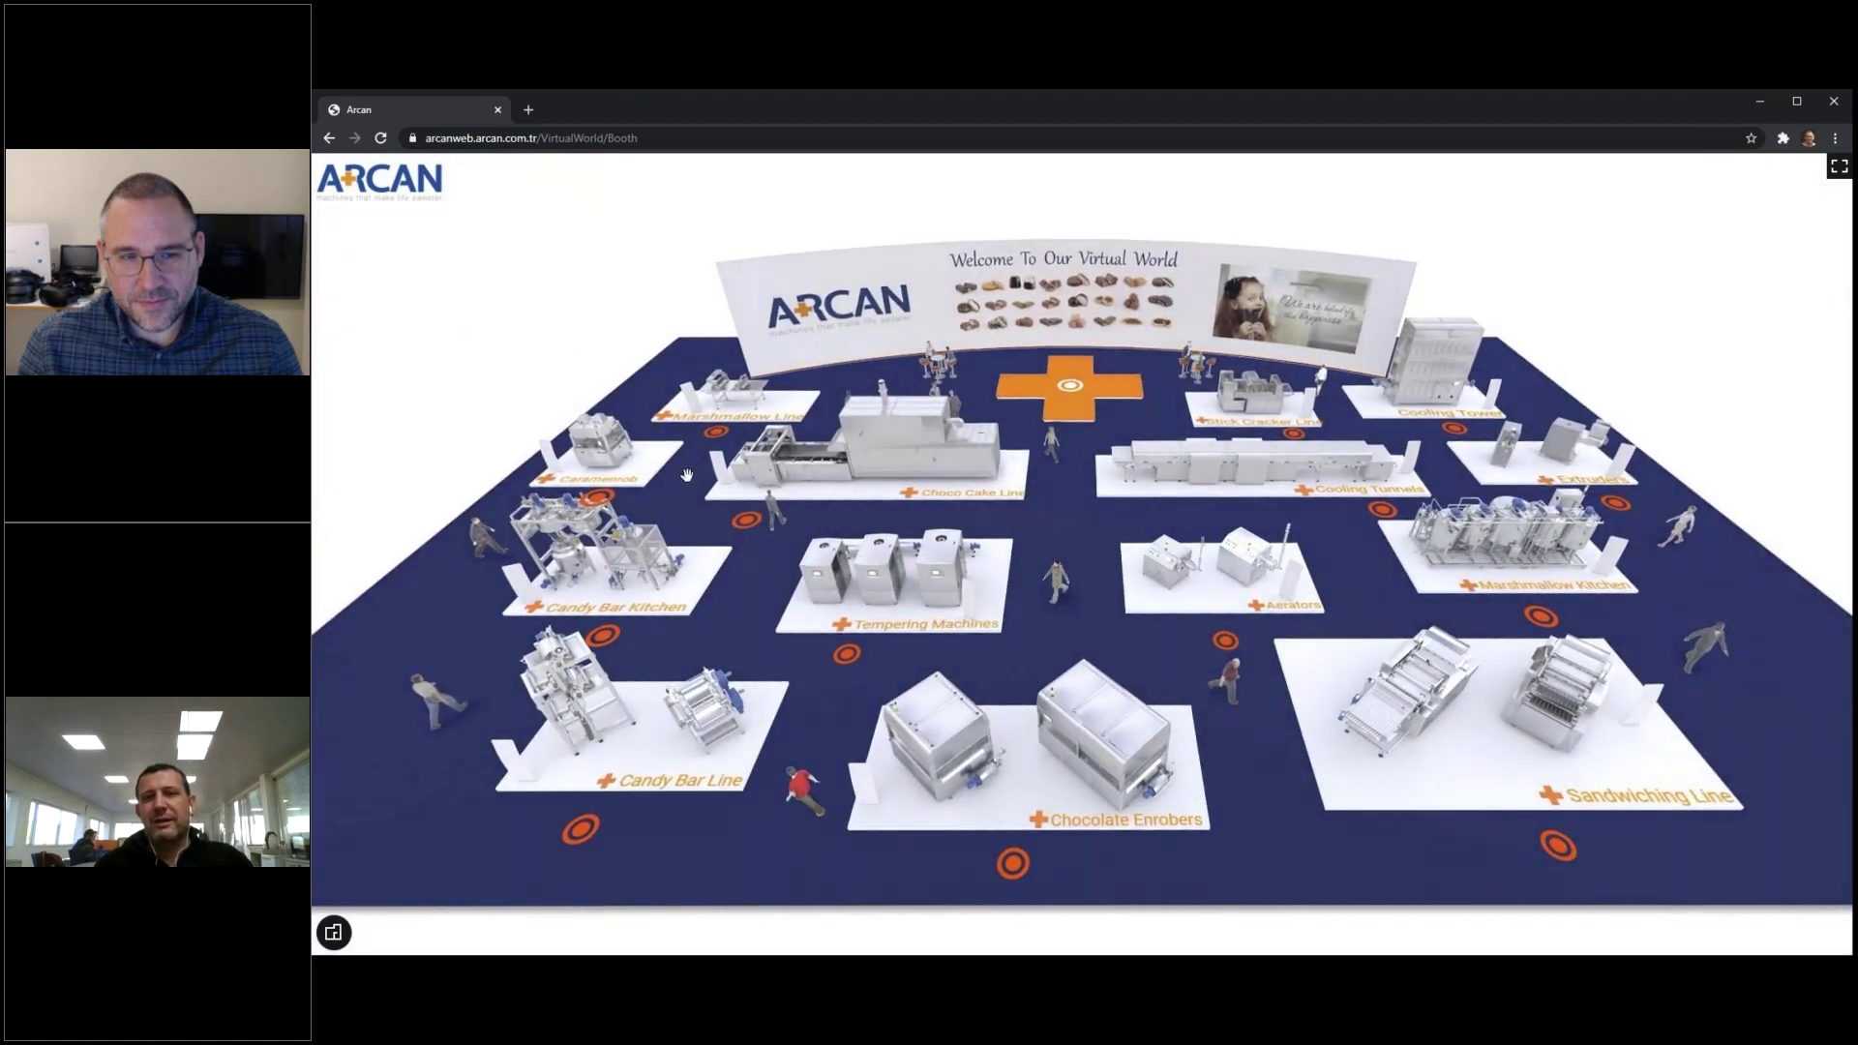
pyautogui.click(747, 524)
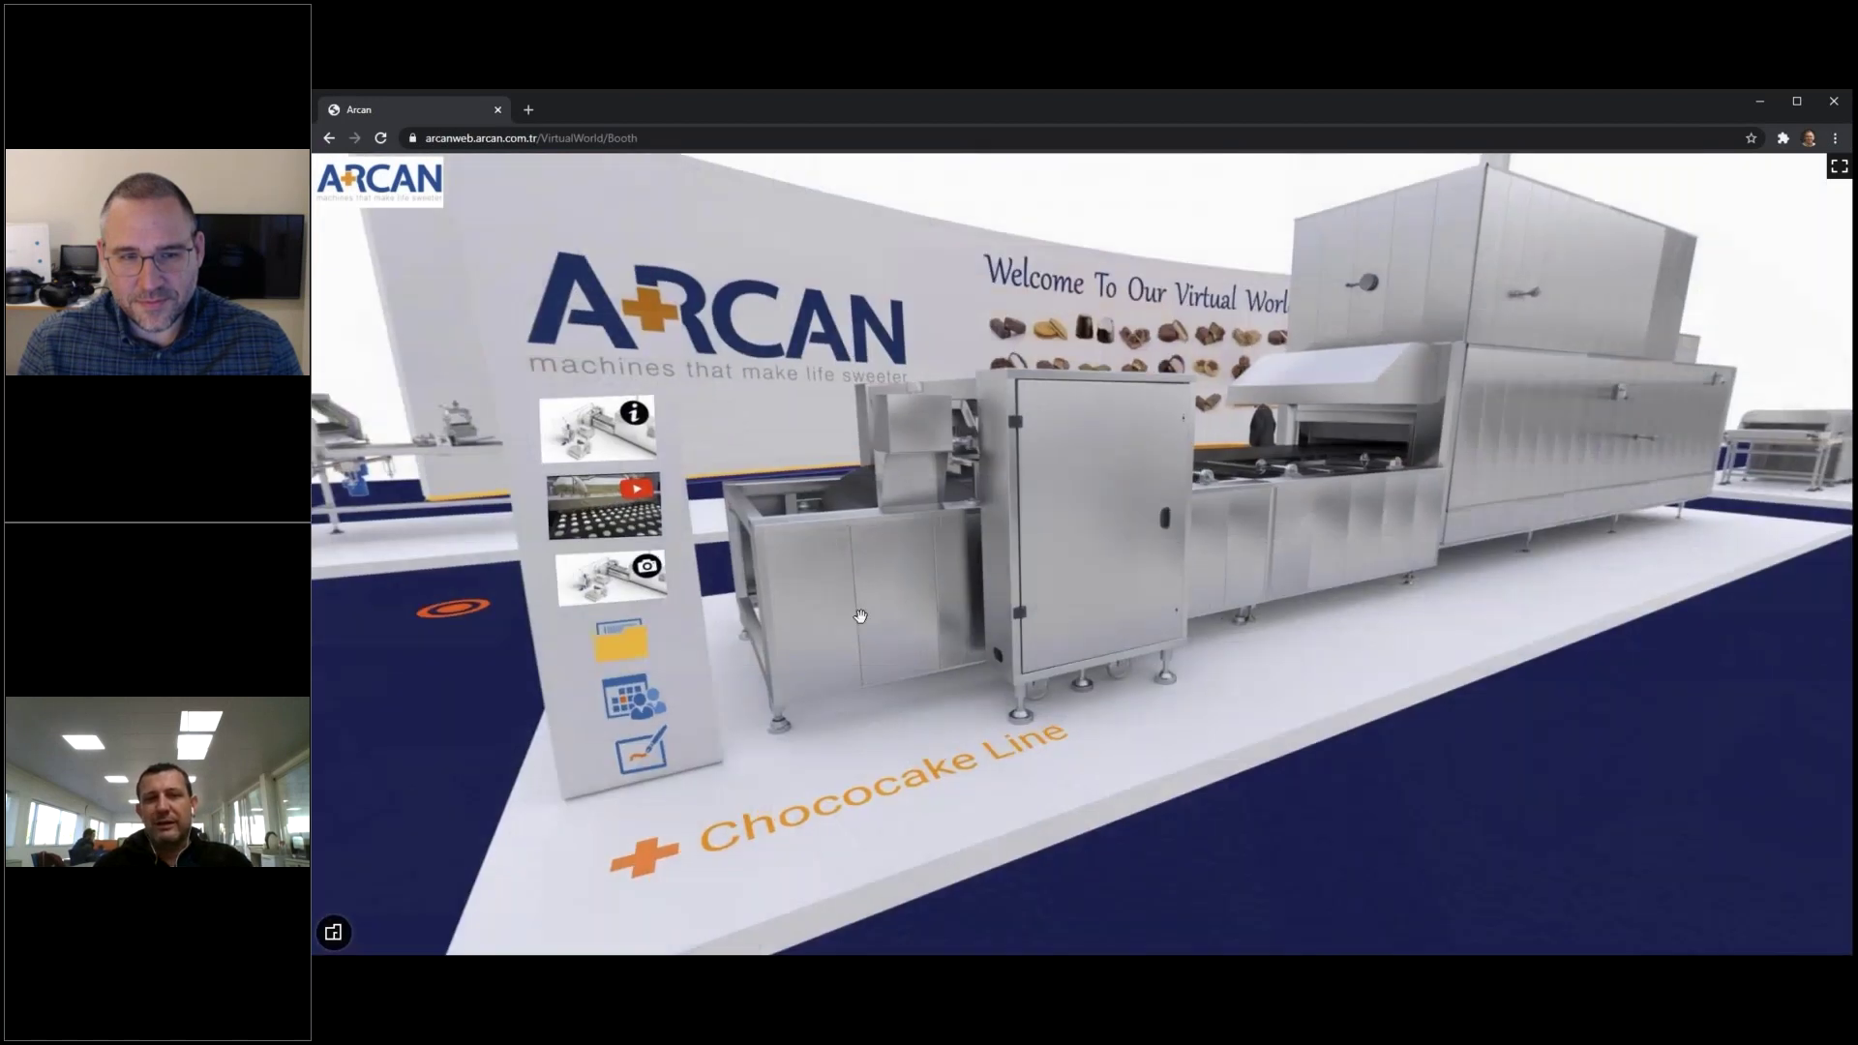
# Open and close the Chococake Line machine information popup
pyautogui.click(611, 431)
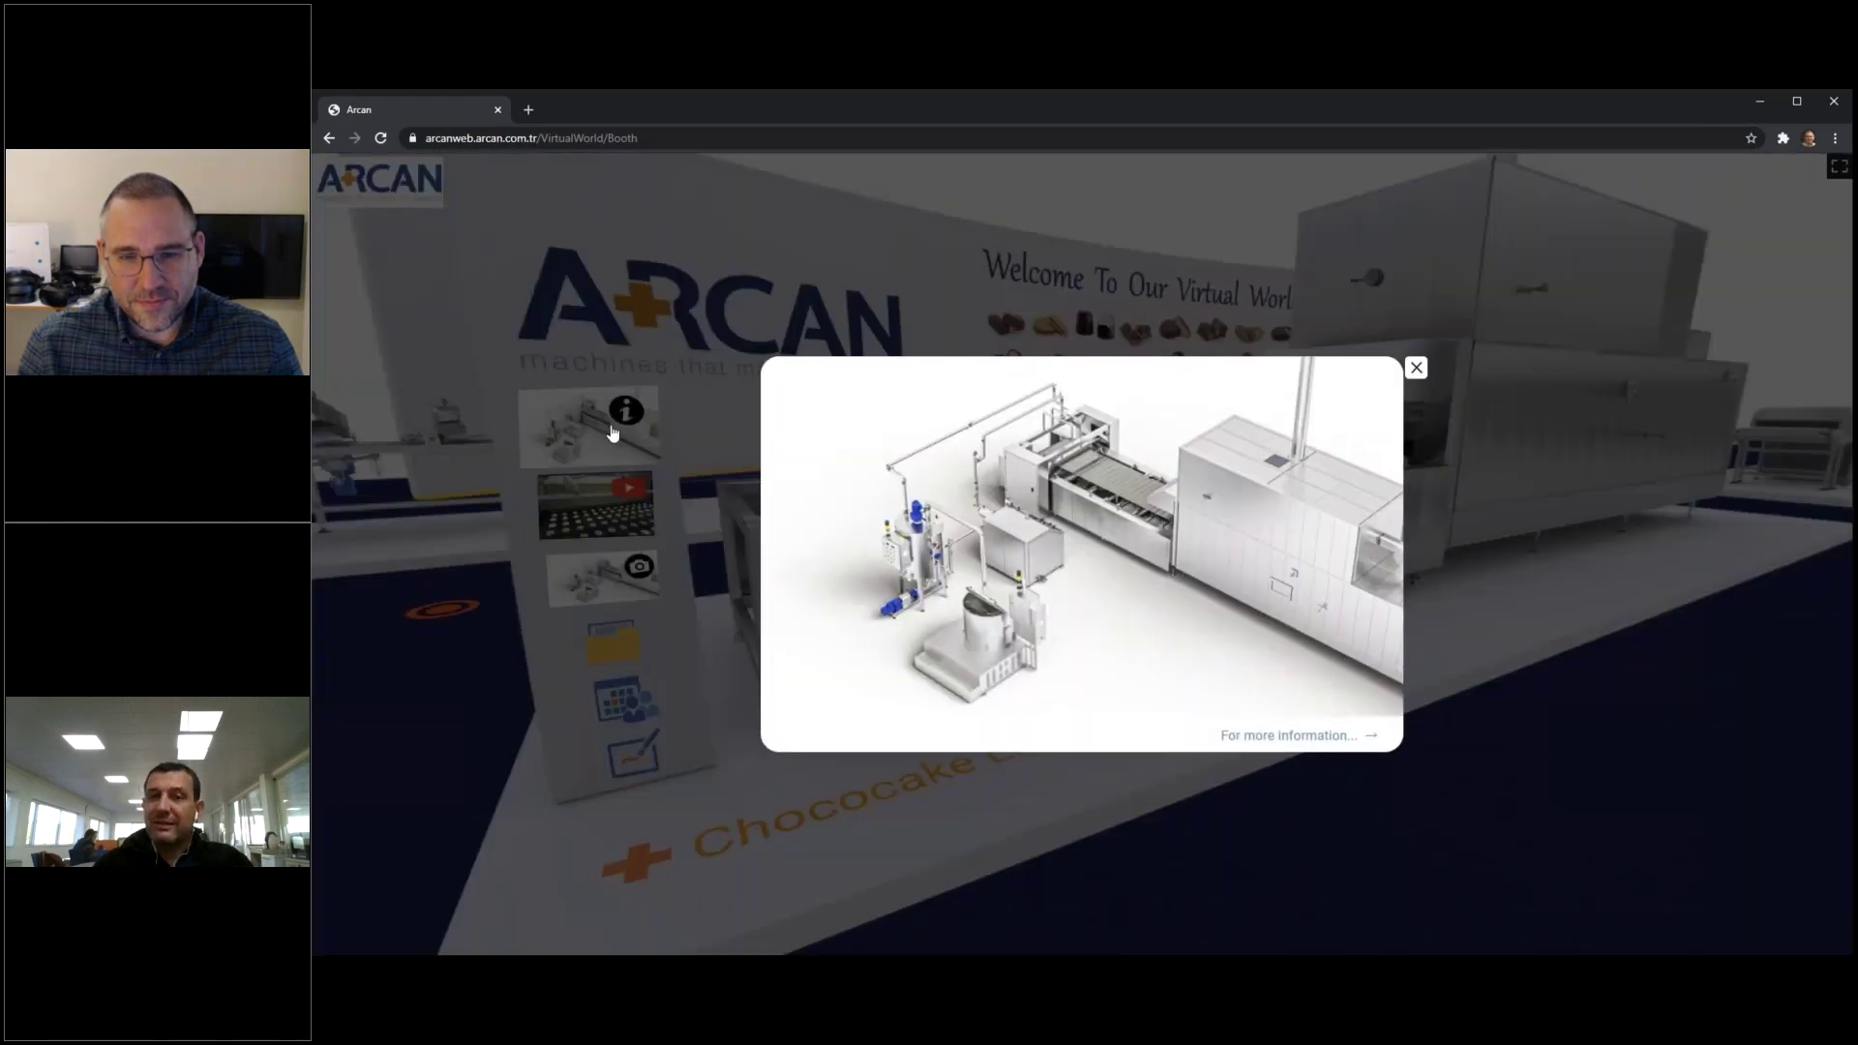
pyautogui.click(614, 437)
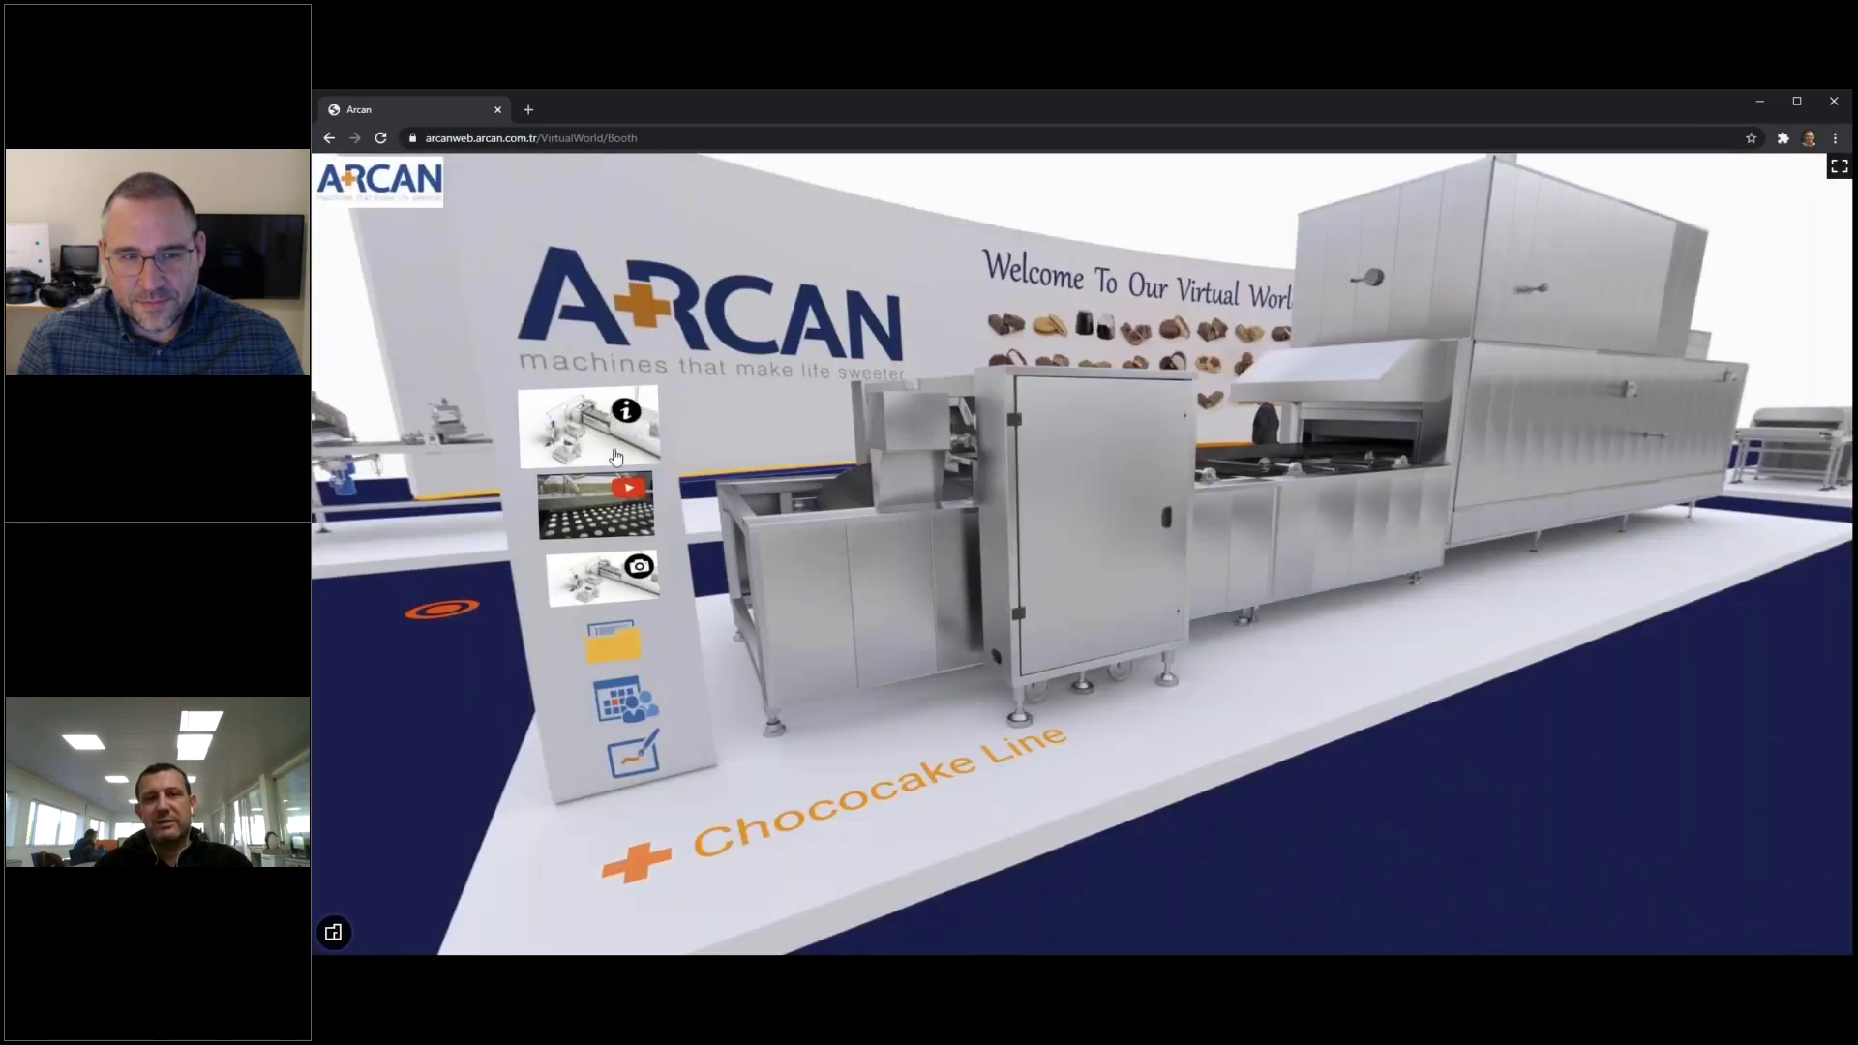
pyautogui.click(615, 457)
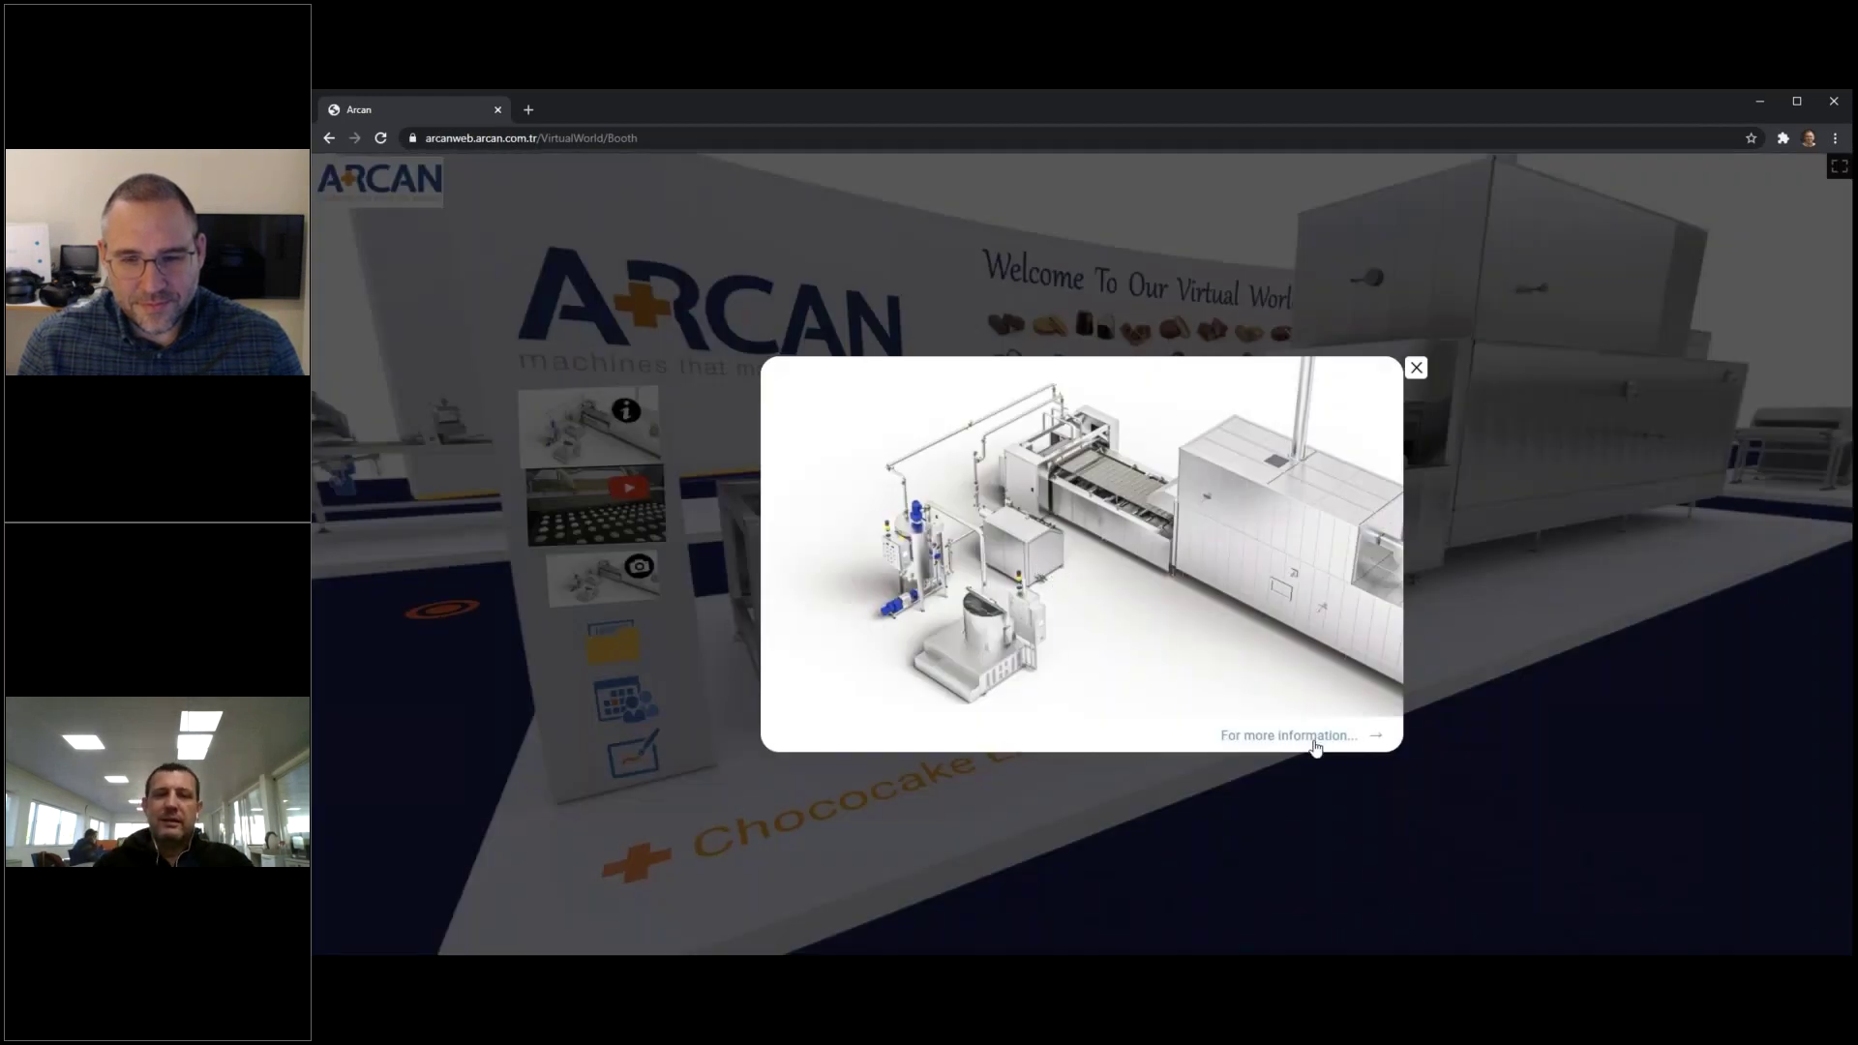
pyautogui.click(1211, 849)
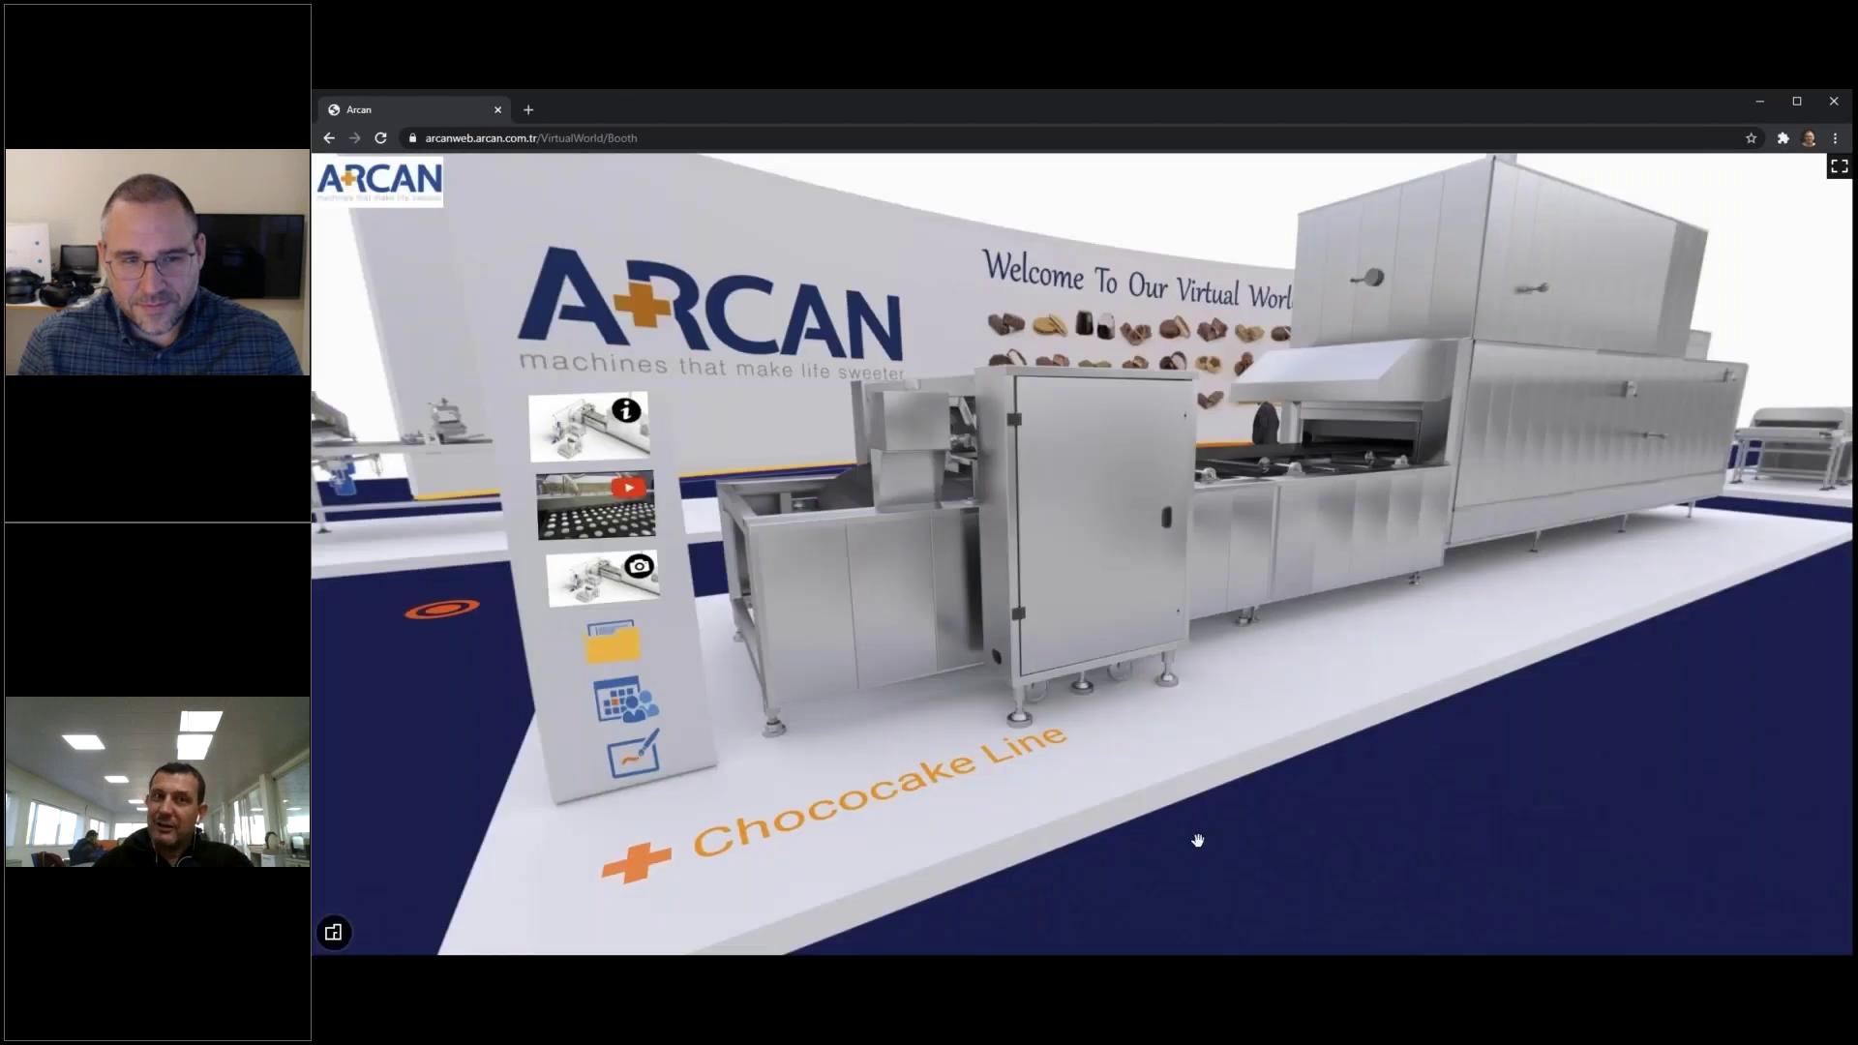
# Play and close the Choco Cake Line video, then show the line's overhead view
pyautogui.click(630, 508)
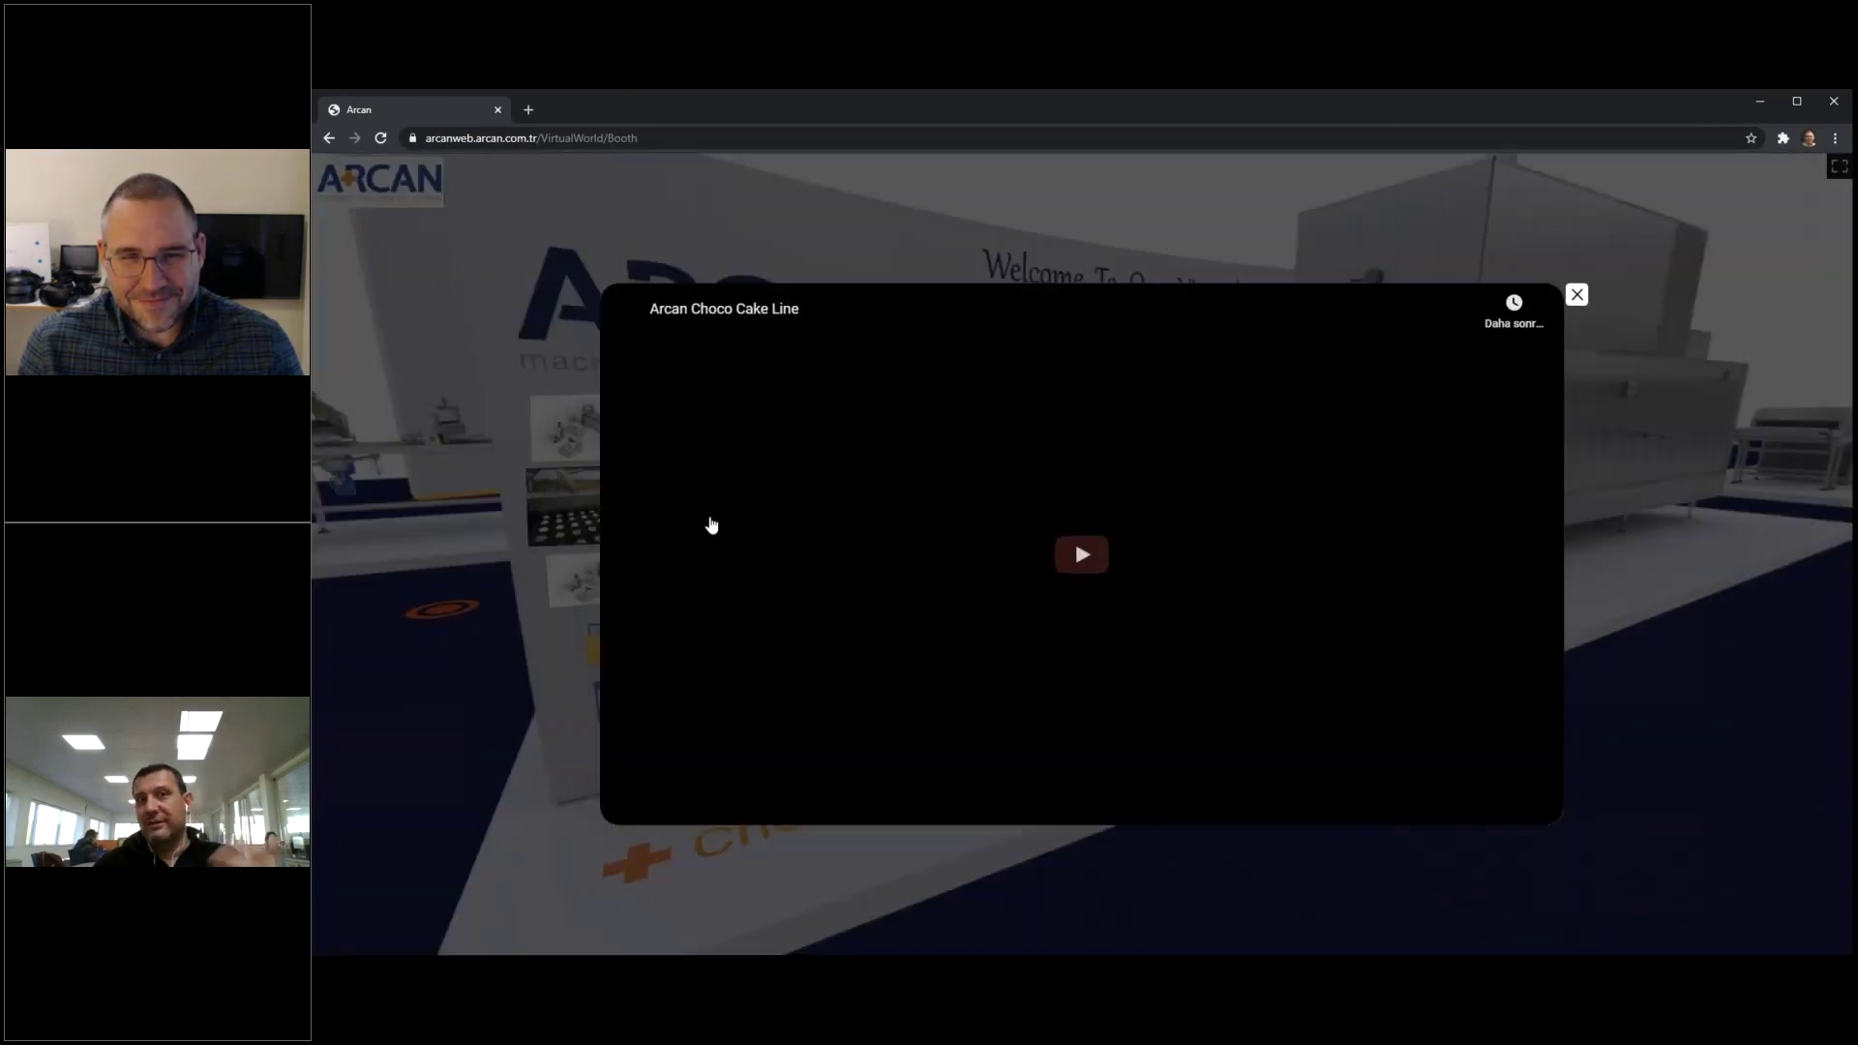
pyautogui.click(1082, 556)
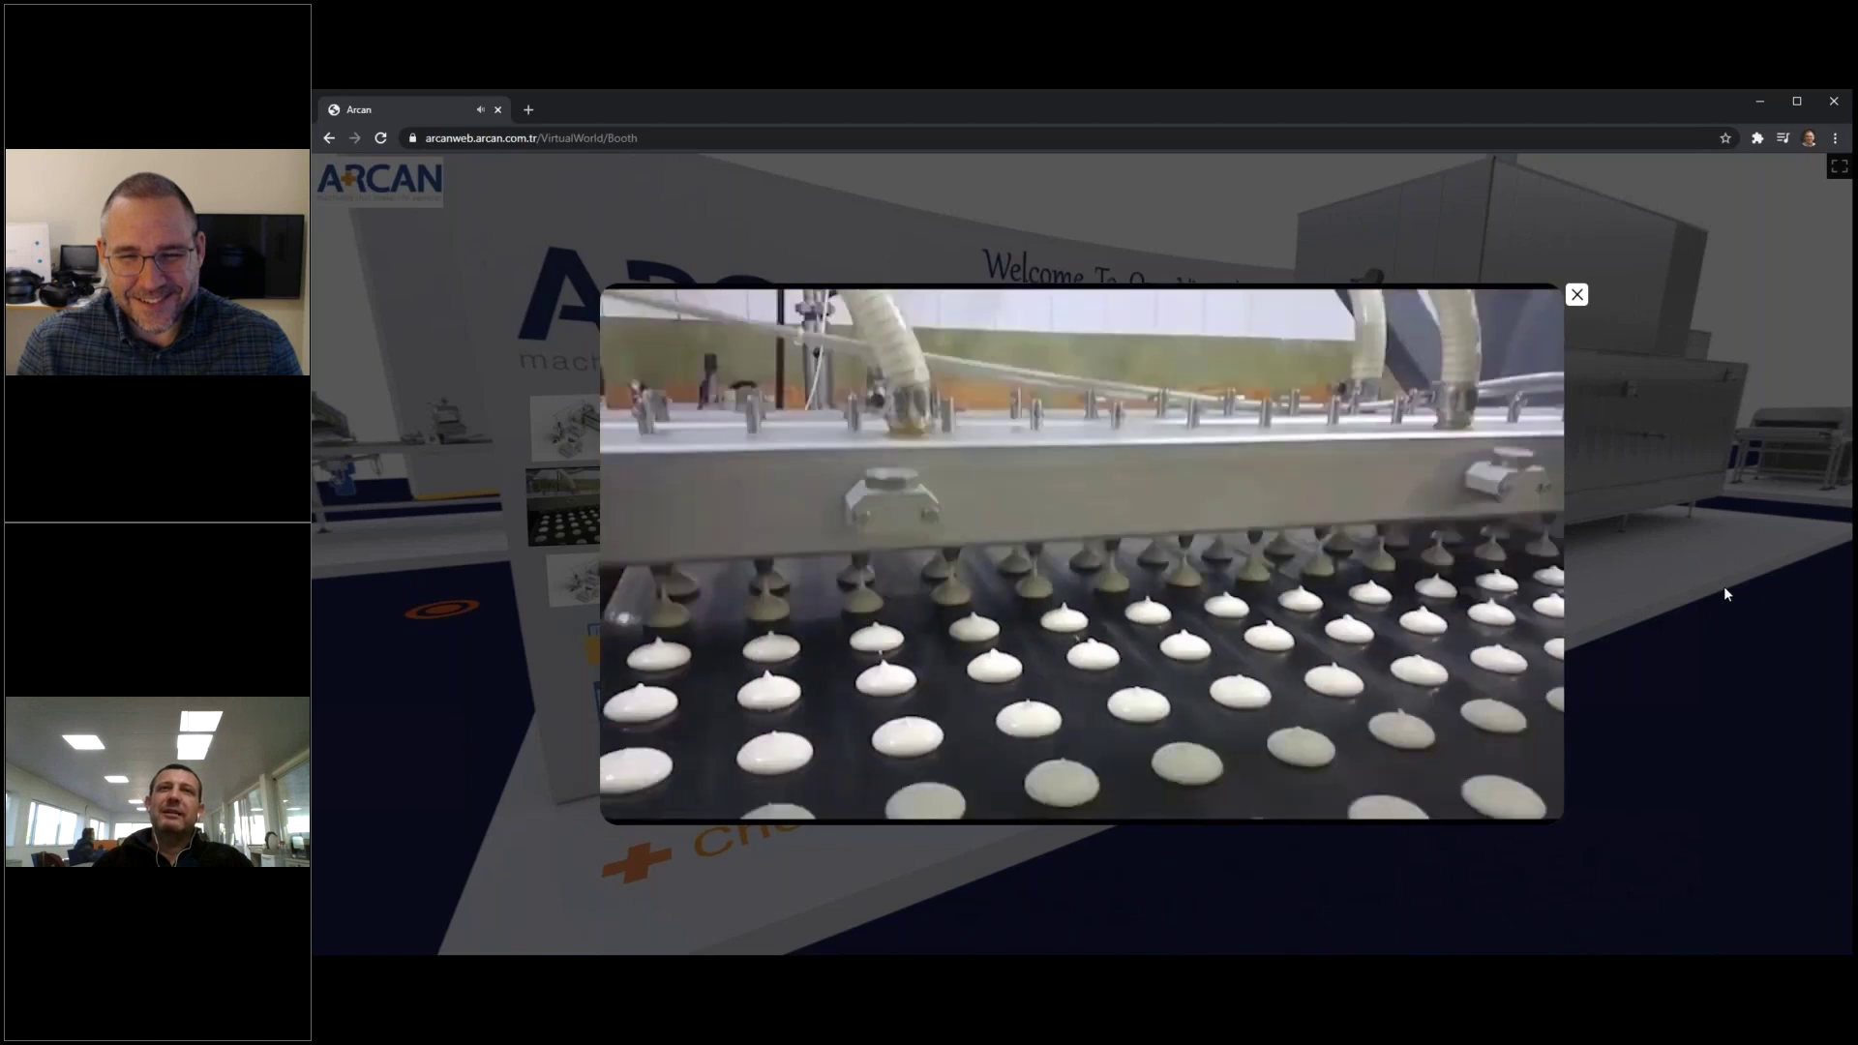
pyautogui.click(1725, 590)
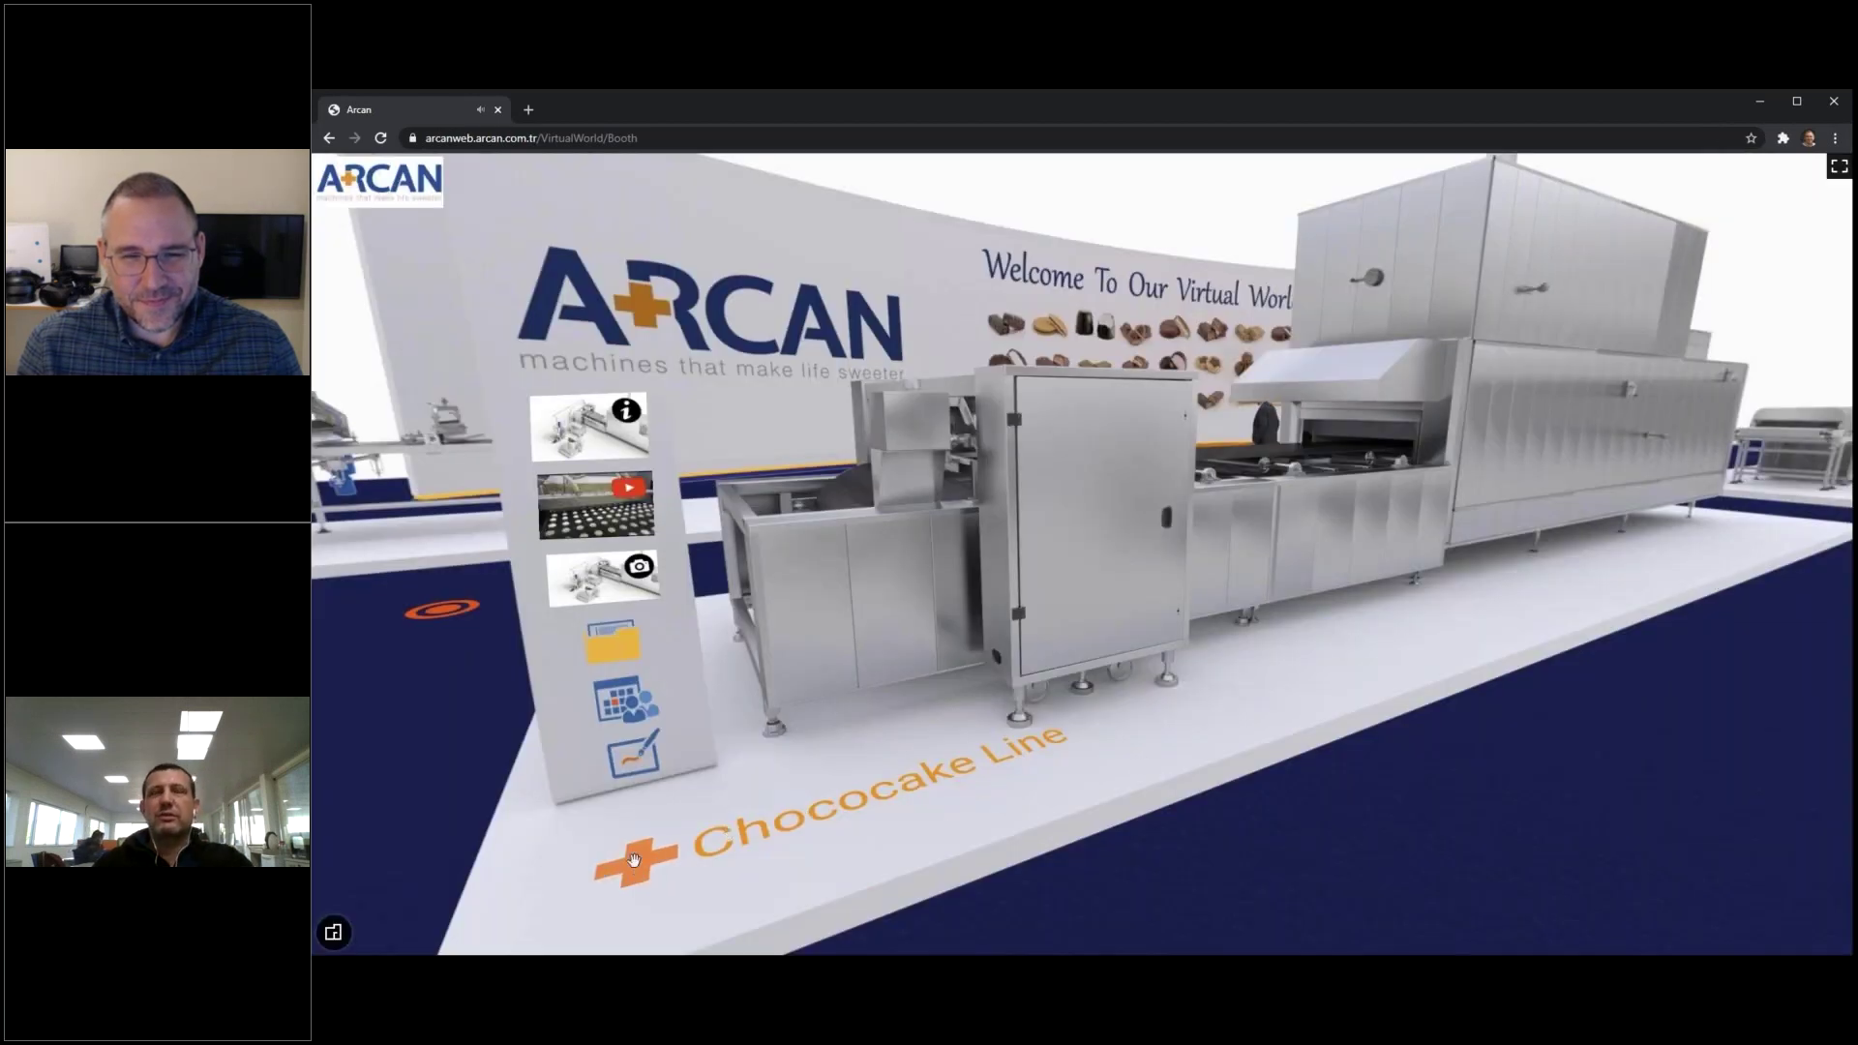
pyautogui.click(830, 845)
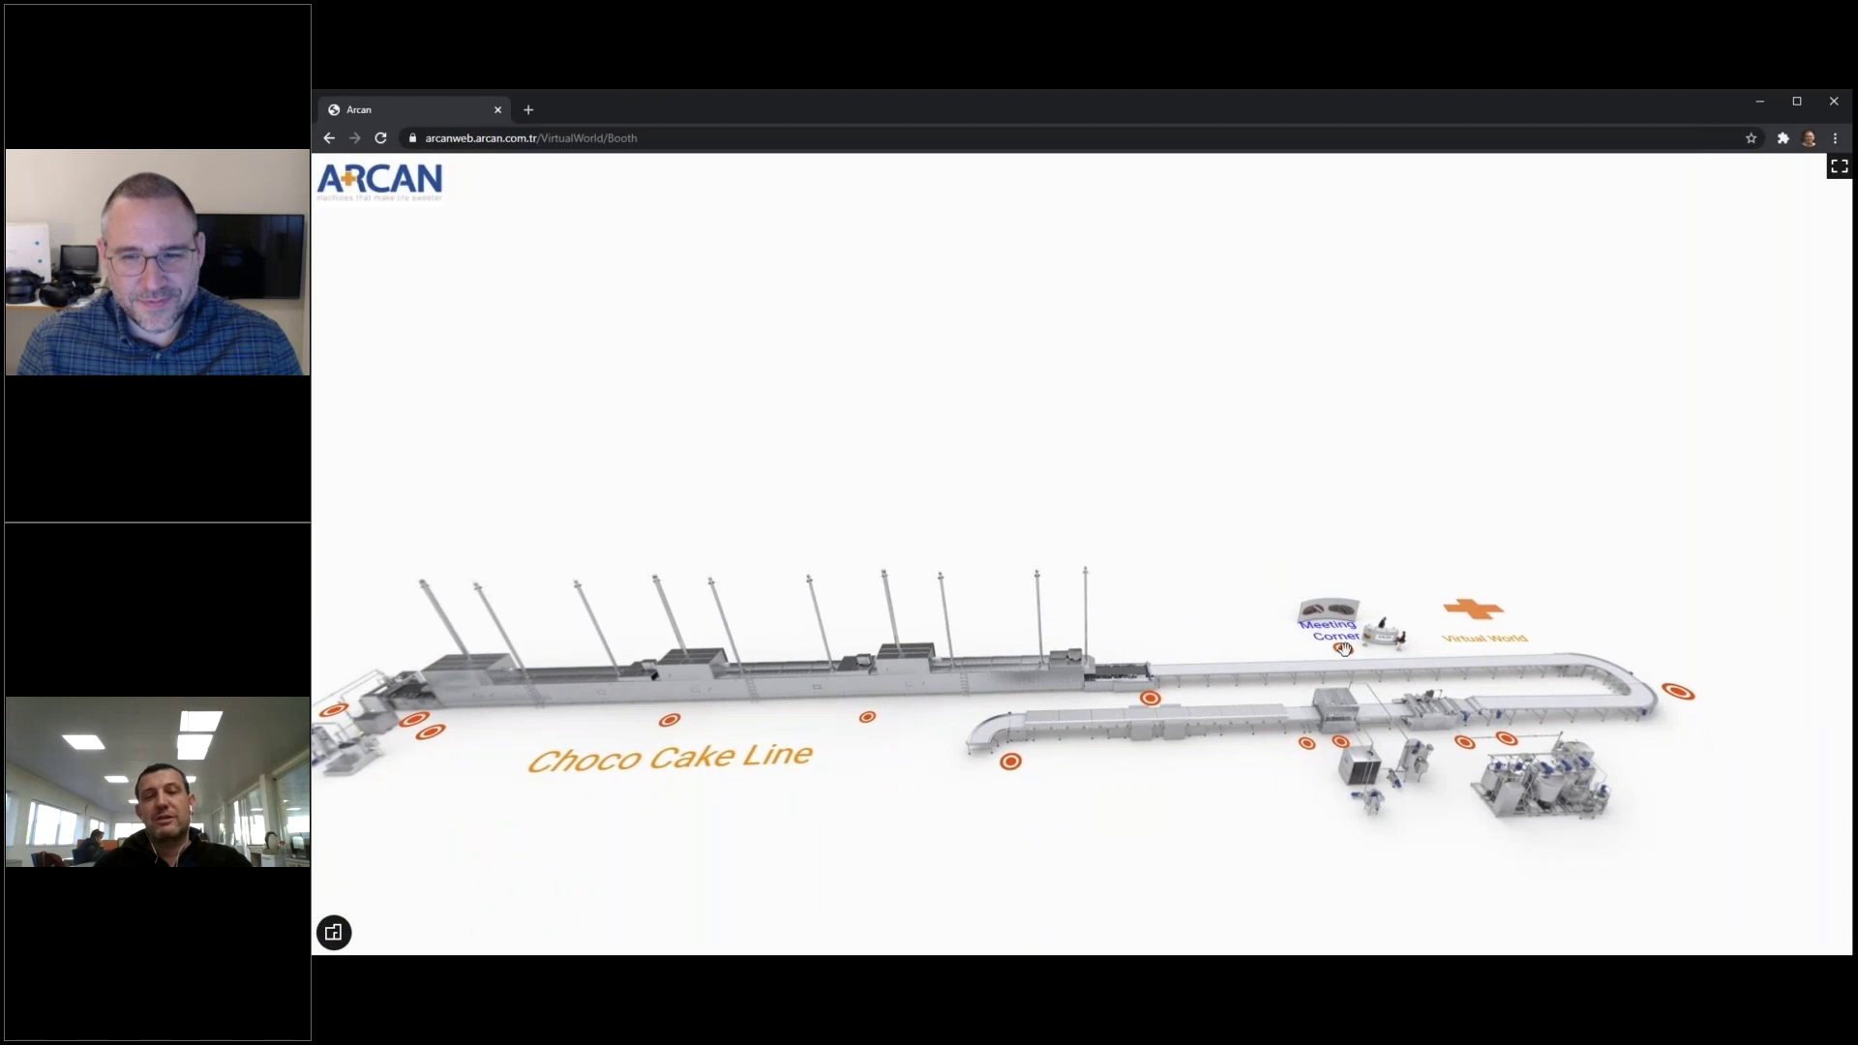
# Walk from the Meeting Corner along the Choco Cake Line conveyor up to the oven wall
pyautogui.click(1343, 649)
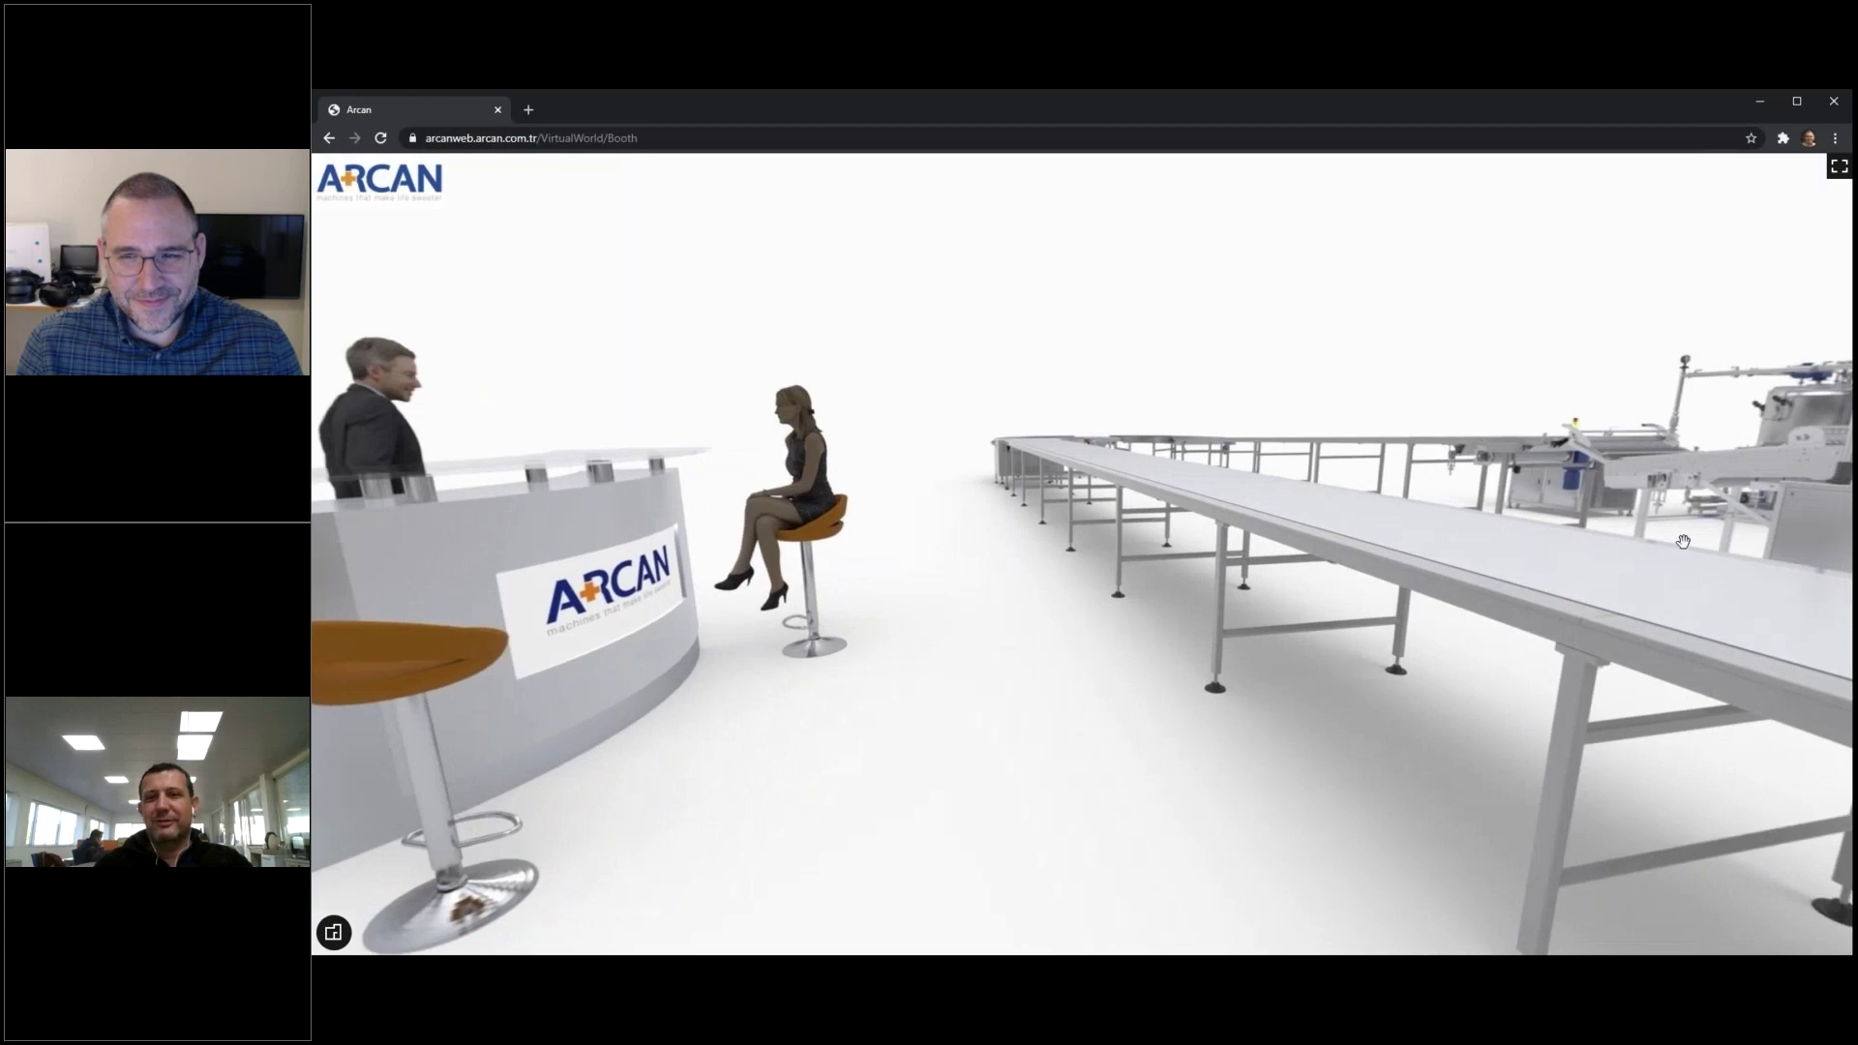
pyautogui.moveTo(1683, 541); pyautogui.dragTo(589, 573)
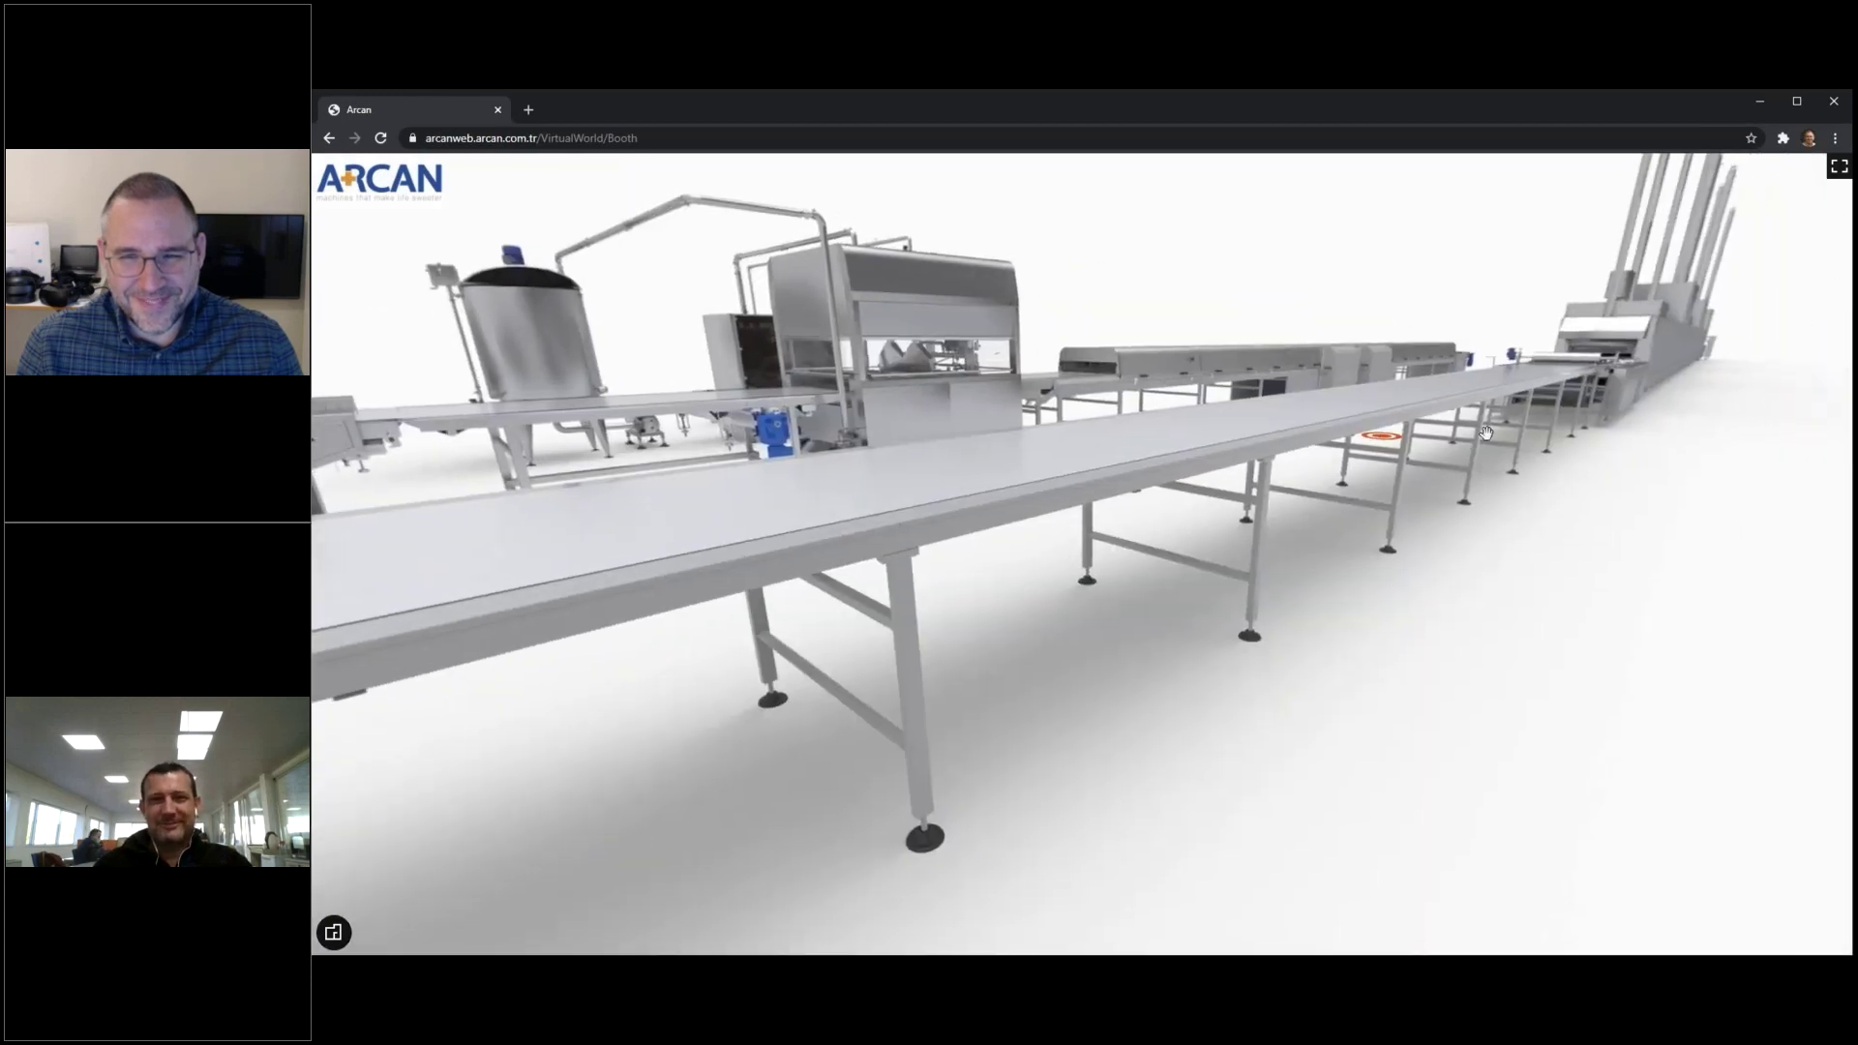
pyautogui.click(1391, 445)
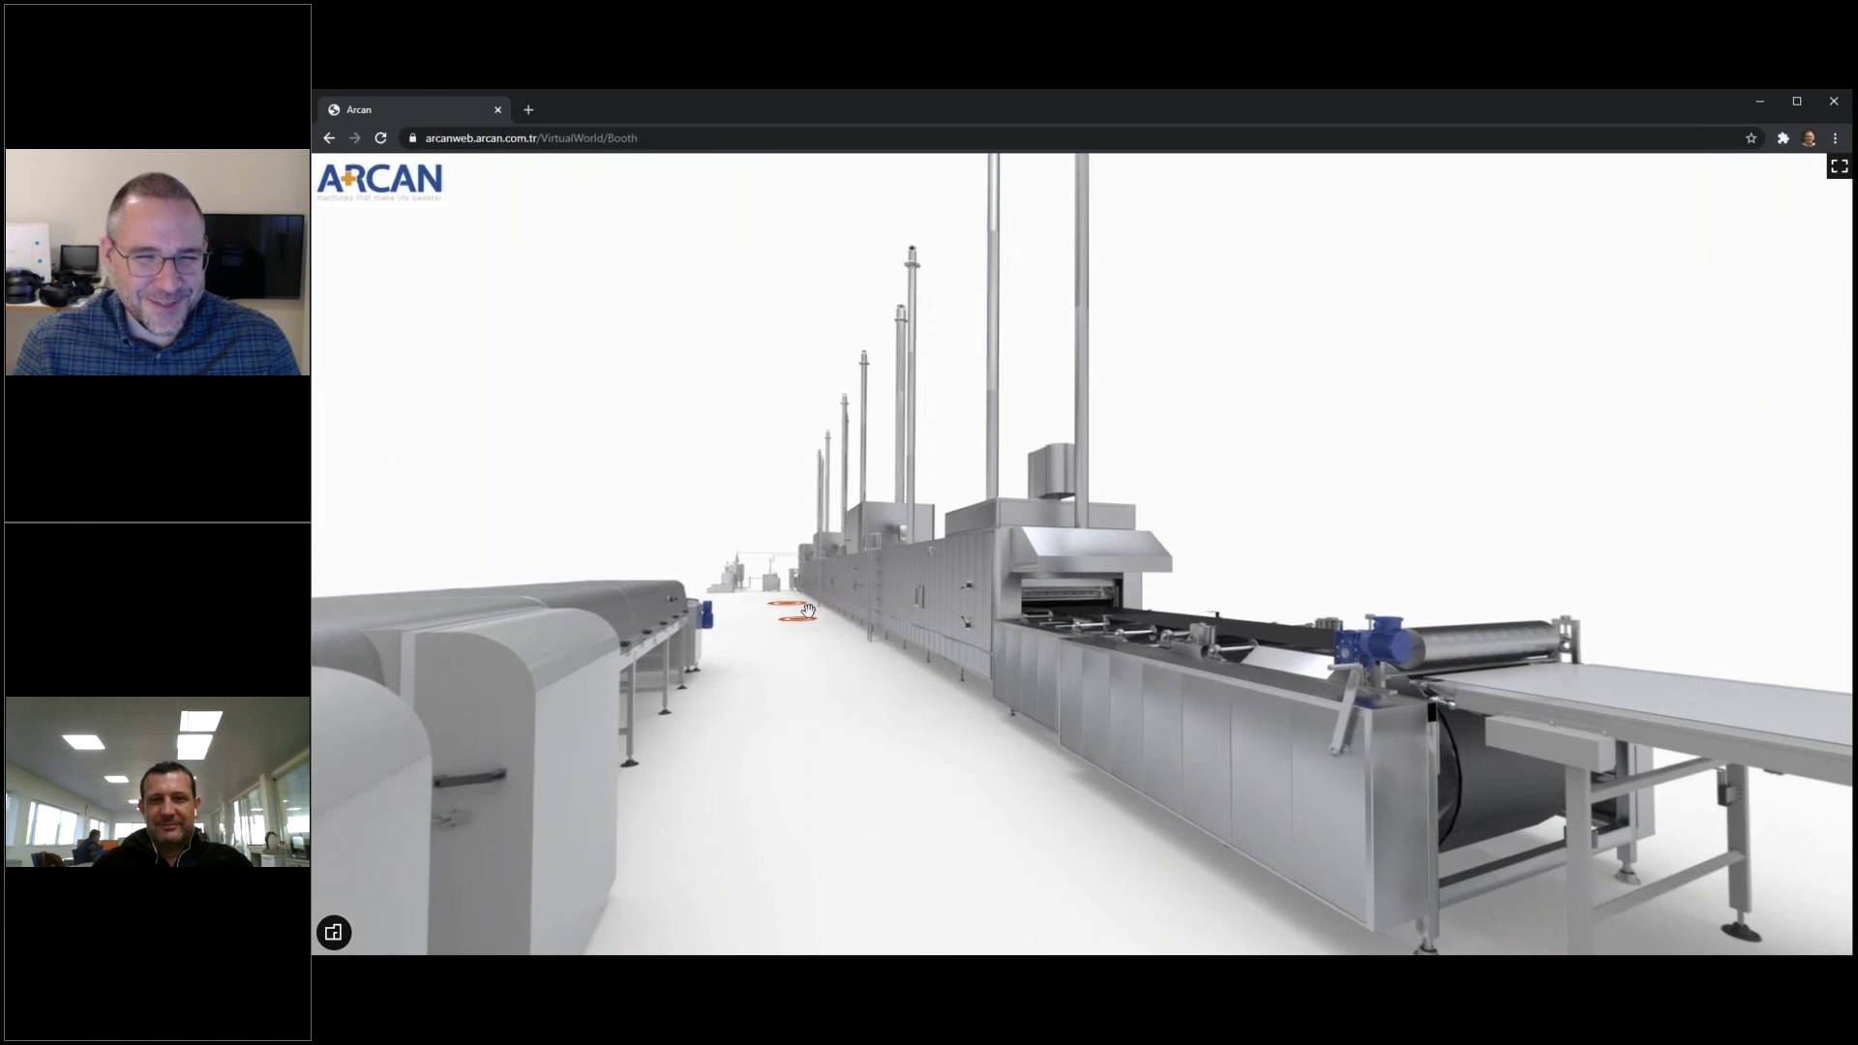
pyautogui.click(799, 630)
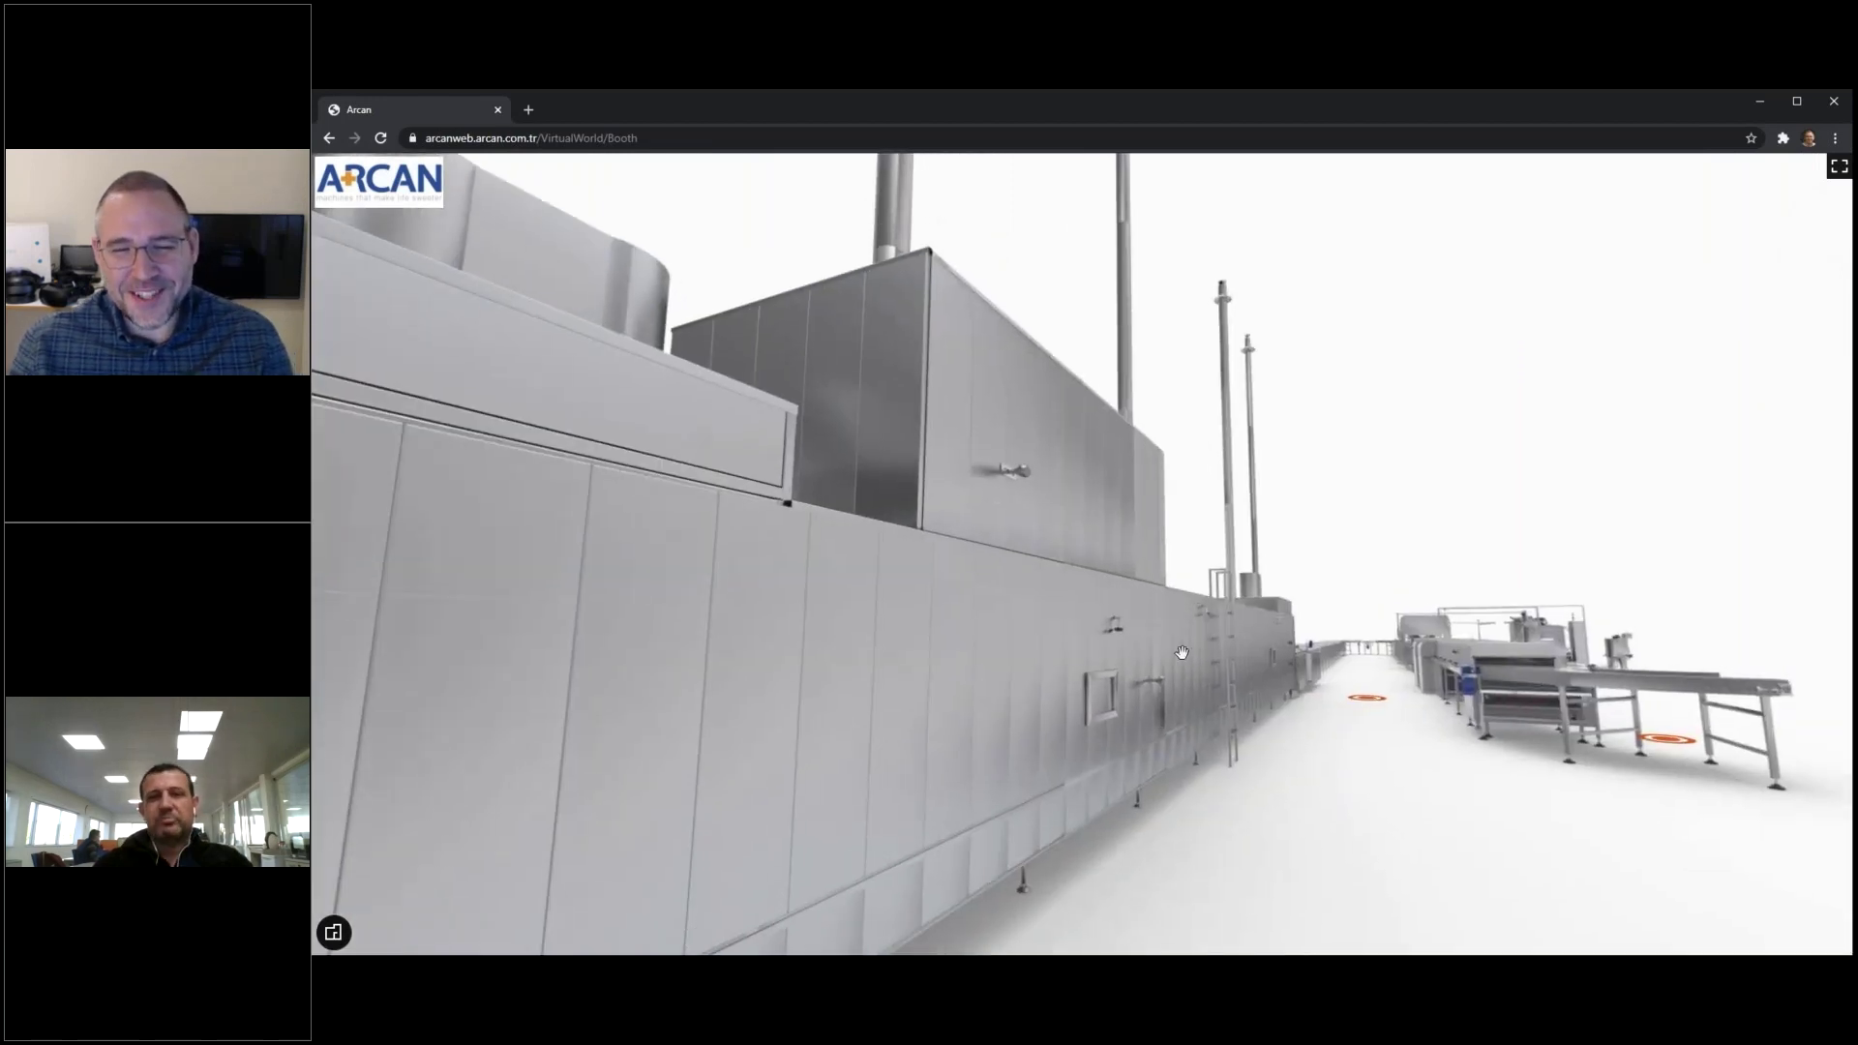
pyautogui.moveTo(799, 630)
pyautogui.mouseDown()
pyautogui.moveTo(1814, 442)
pyautogui.moveTo(769, 564)
pyautogui.mouseUp()
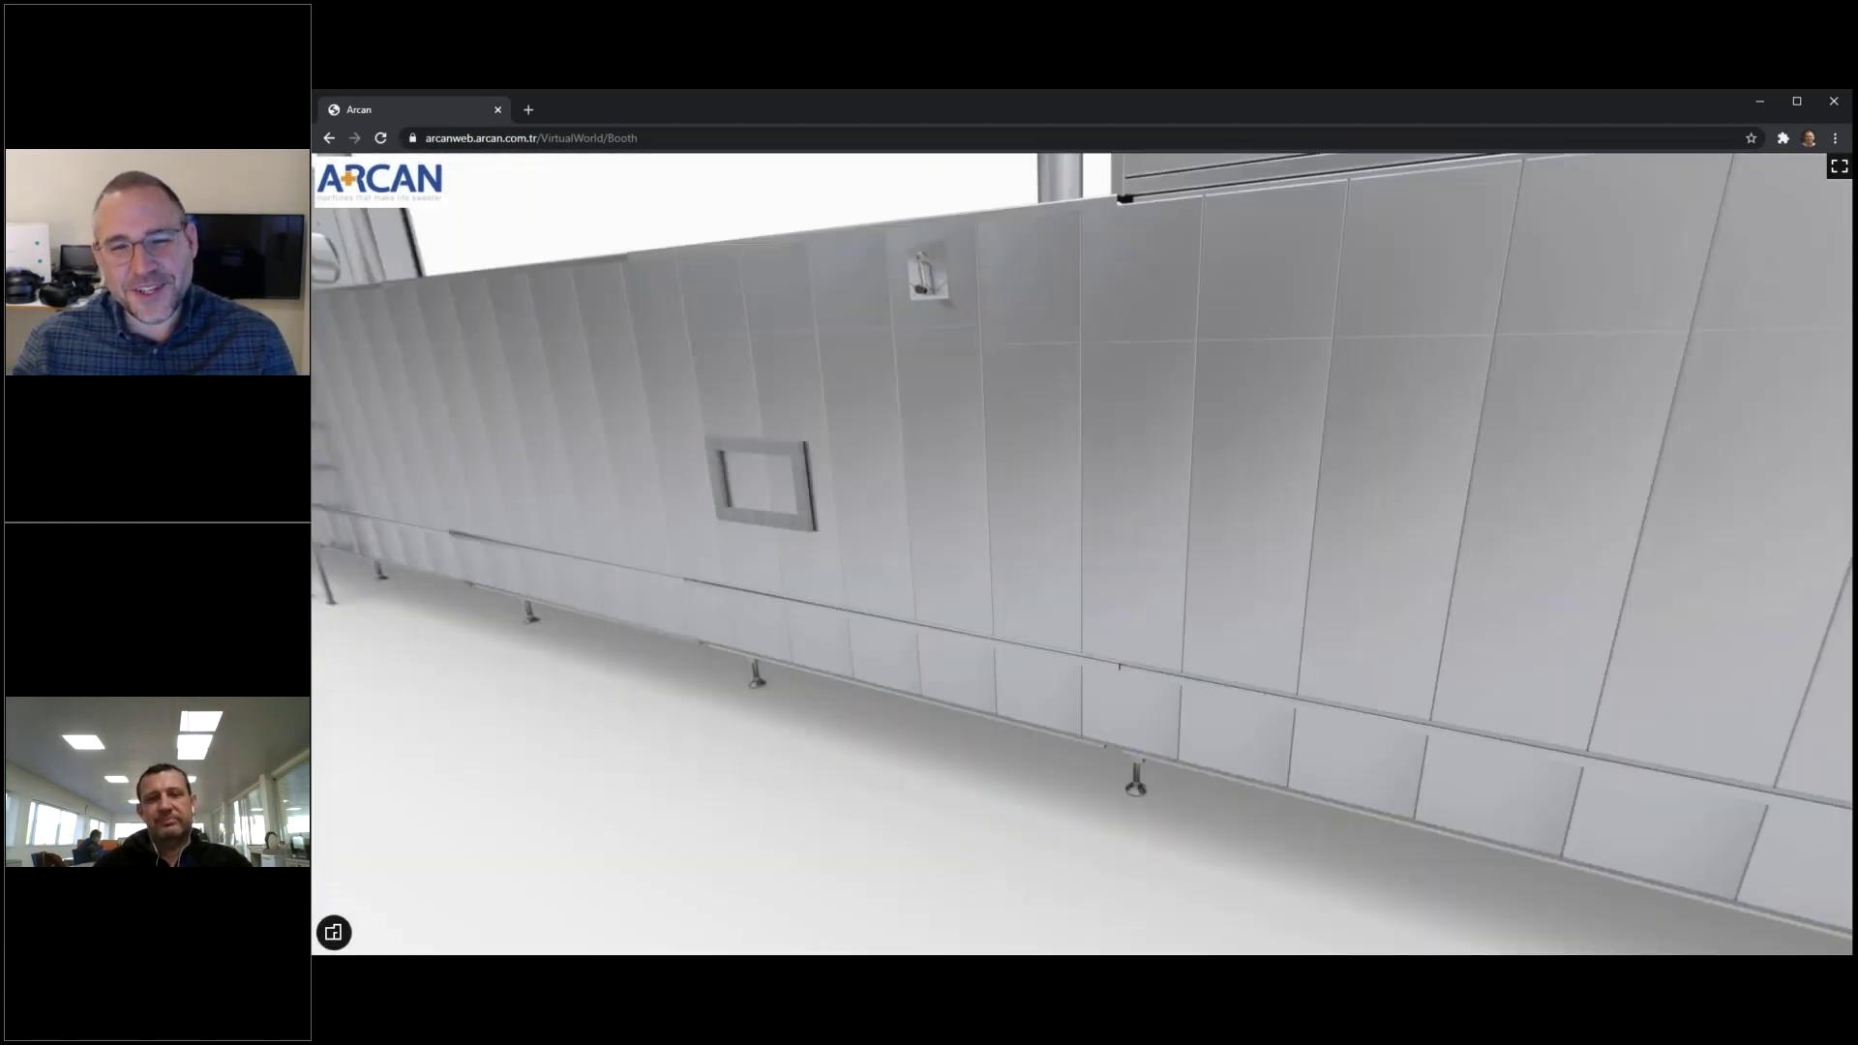
pyautogui.click(798, 549)
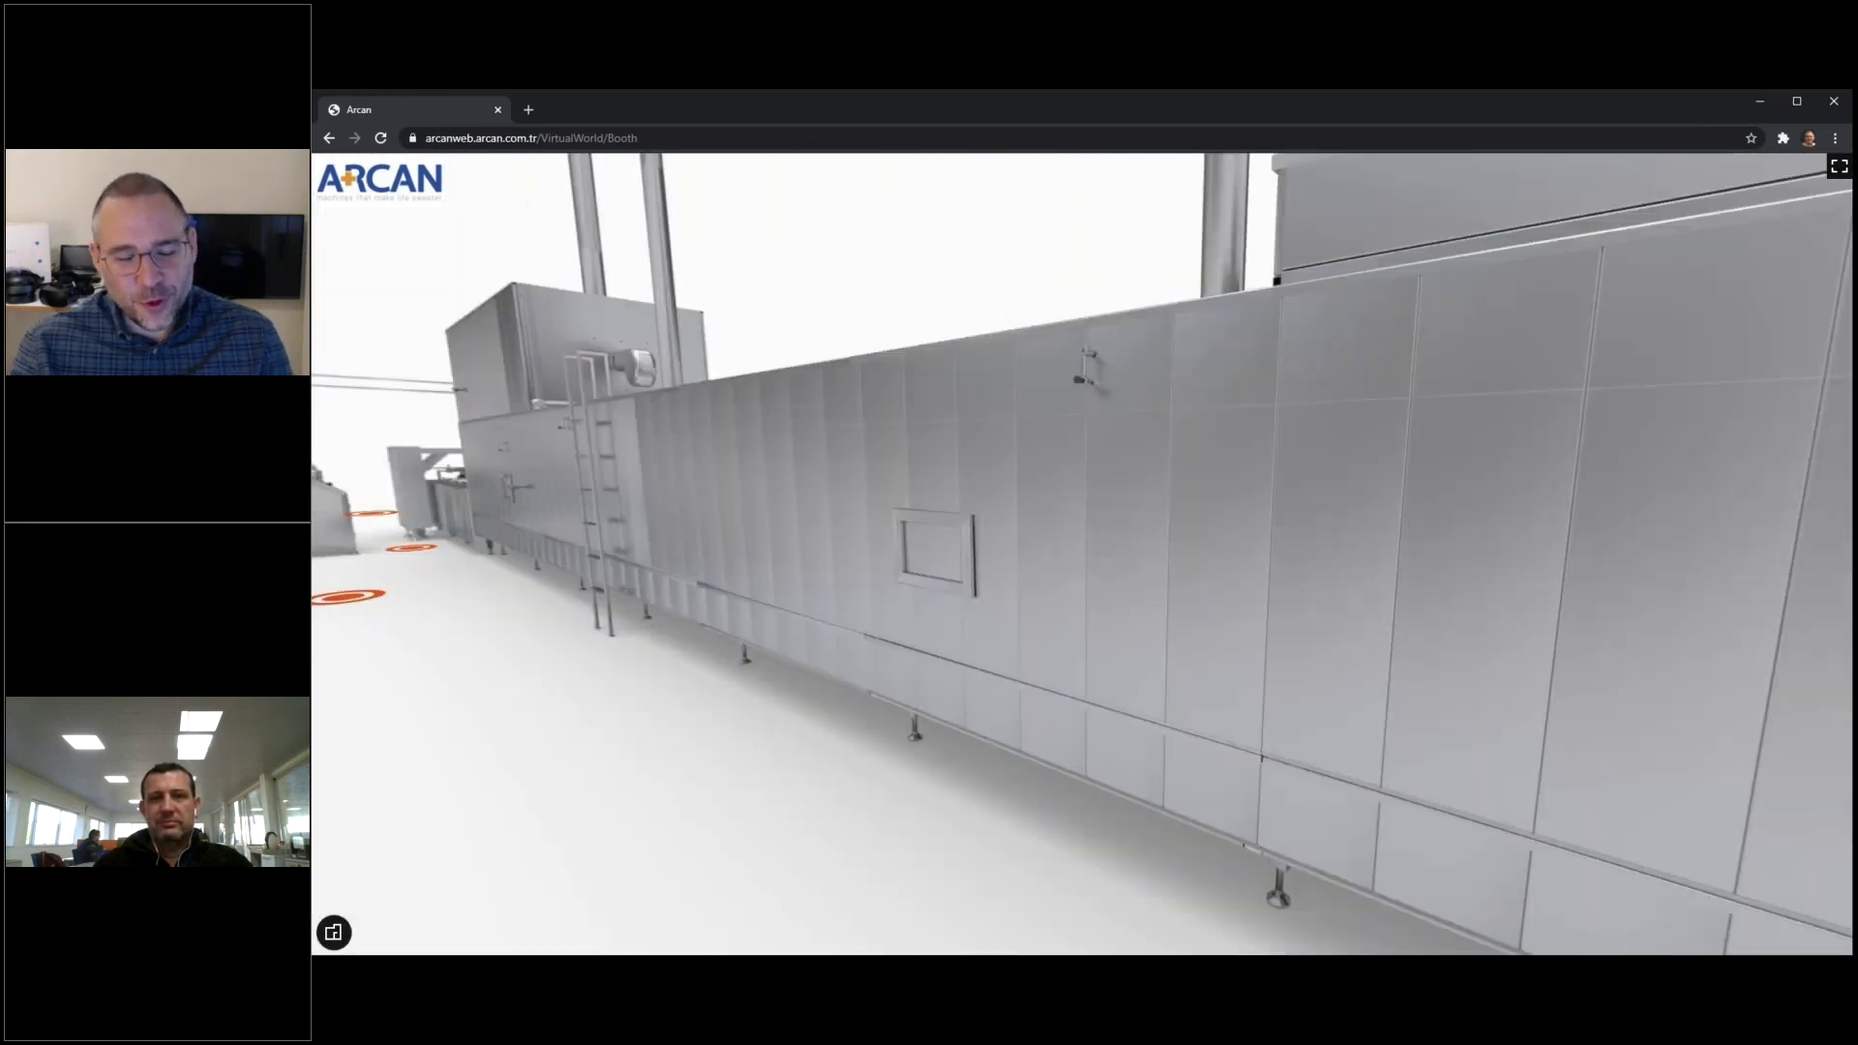
# Return via the hall overview to the Extruded Marshmallow Line's extruder close-up
pyautogui.click(333, 932)
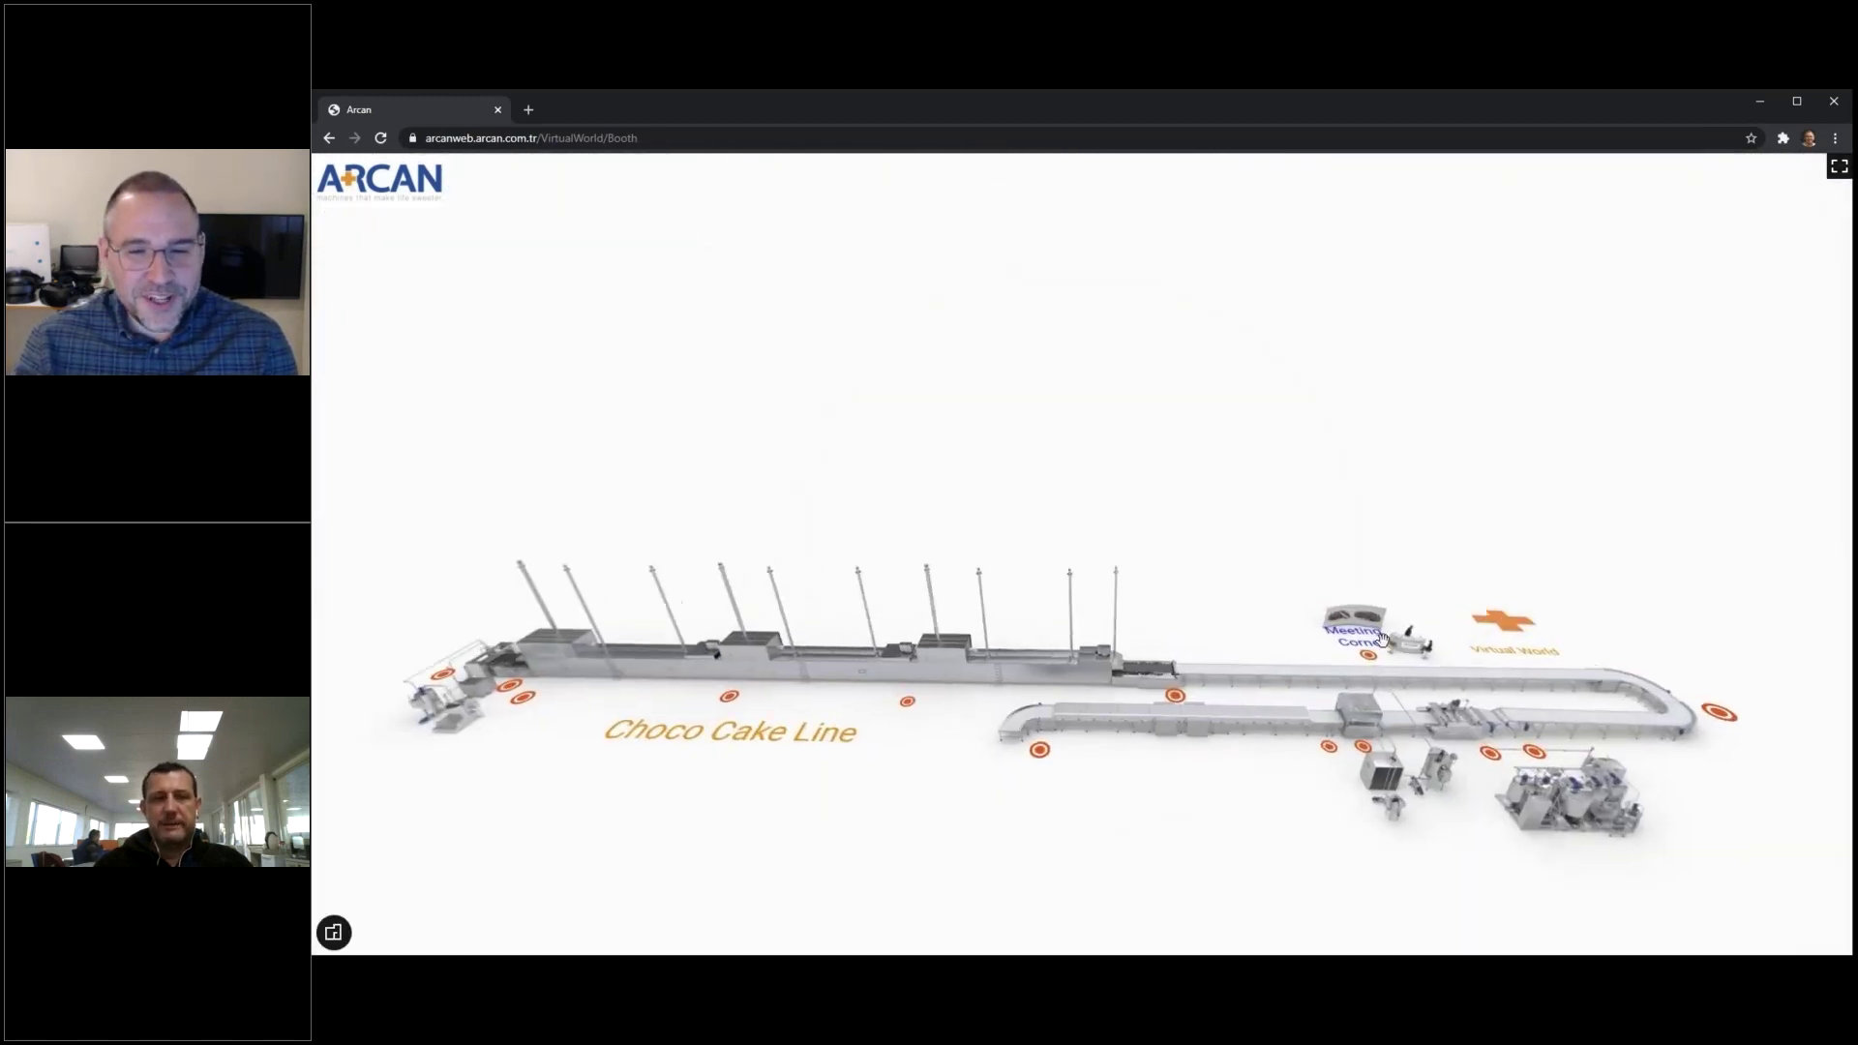
pyautogui.click(1553, 628)
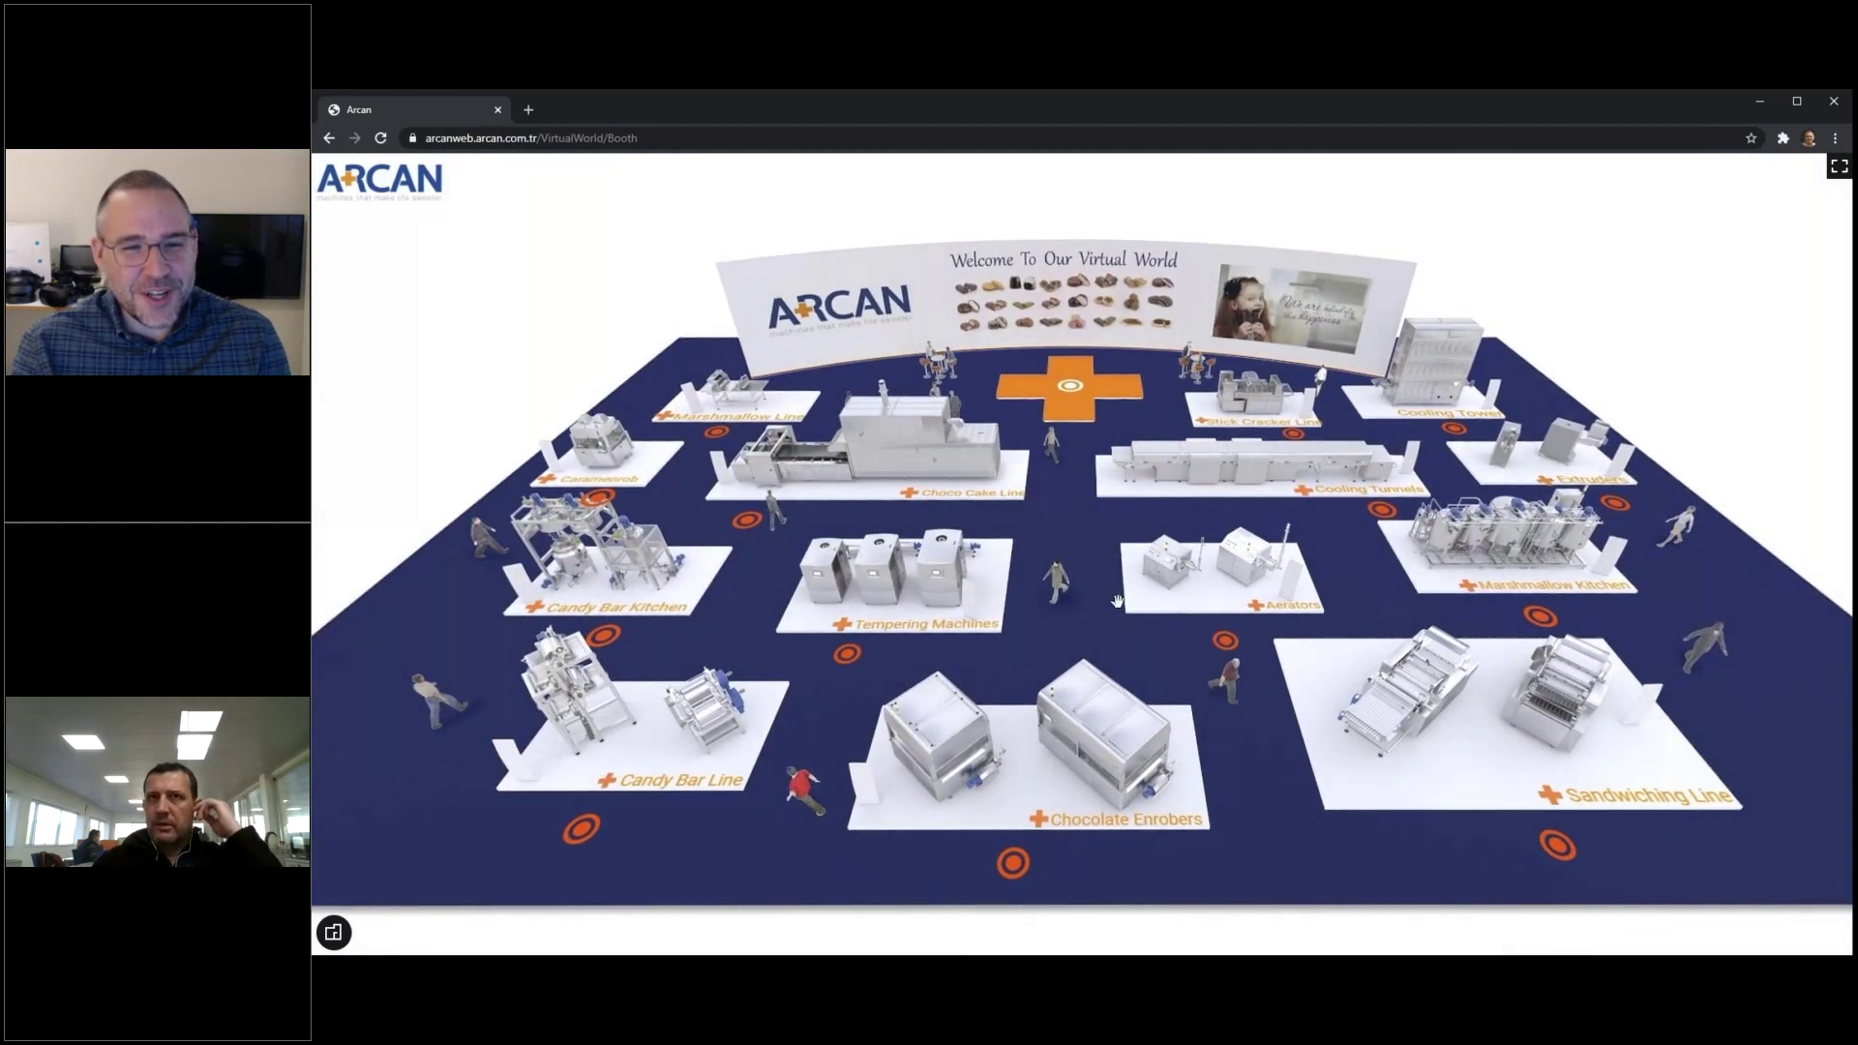
pyautogui.click(666, 422)
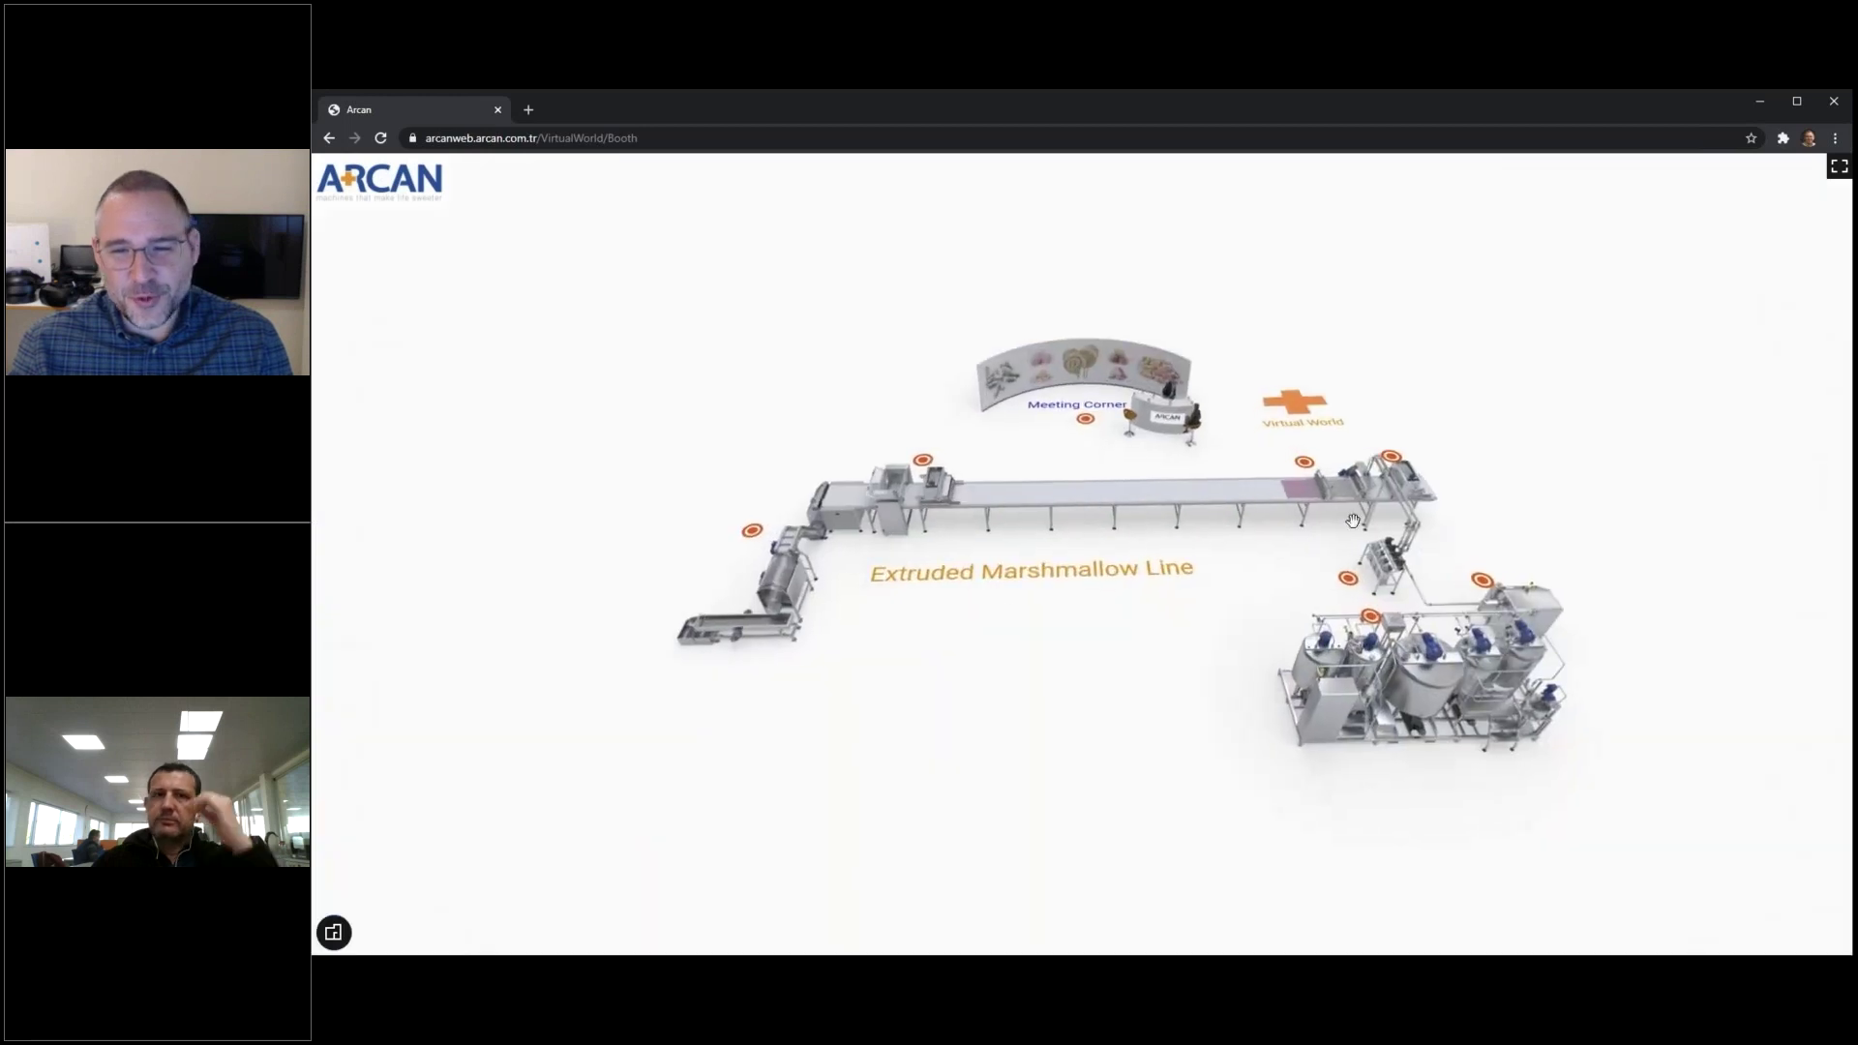
pyautogui.click(1310, 461)
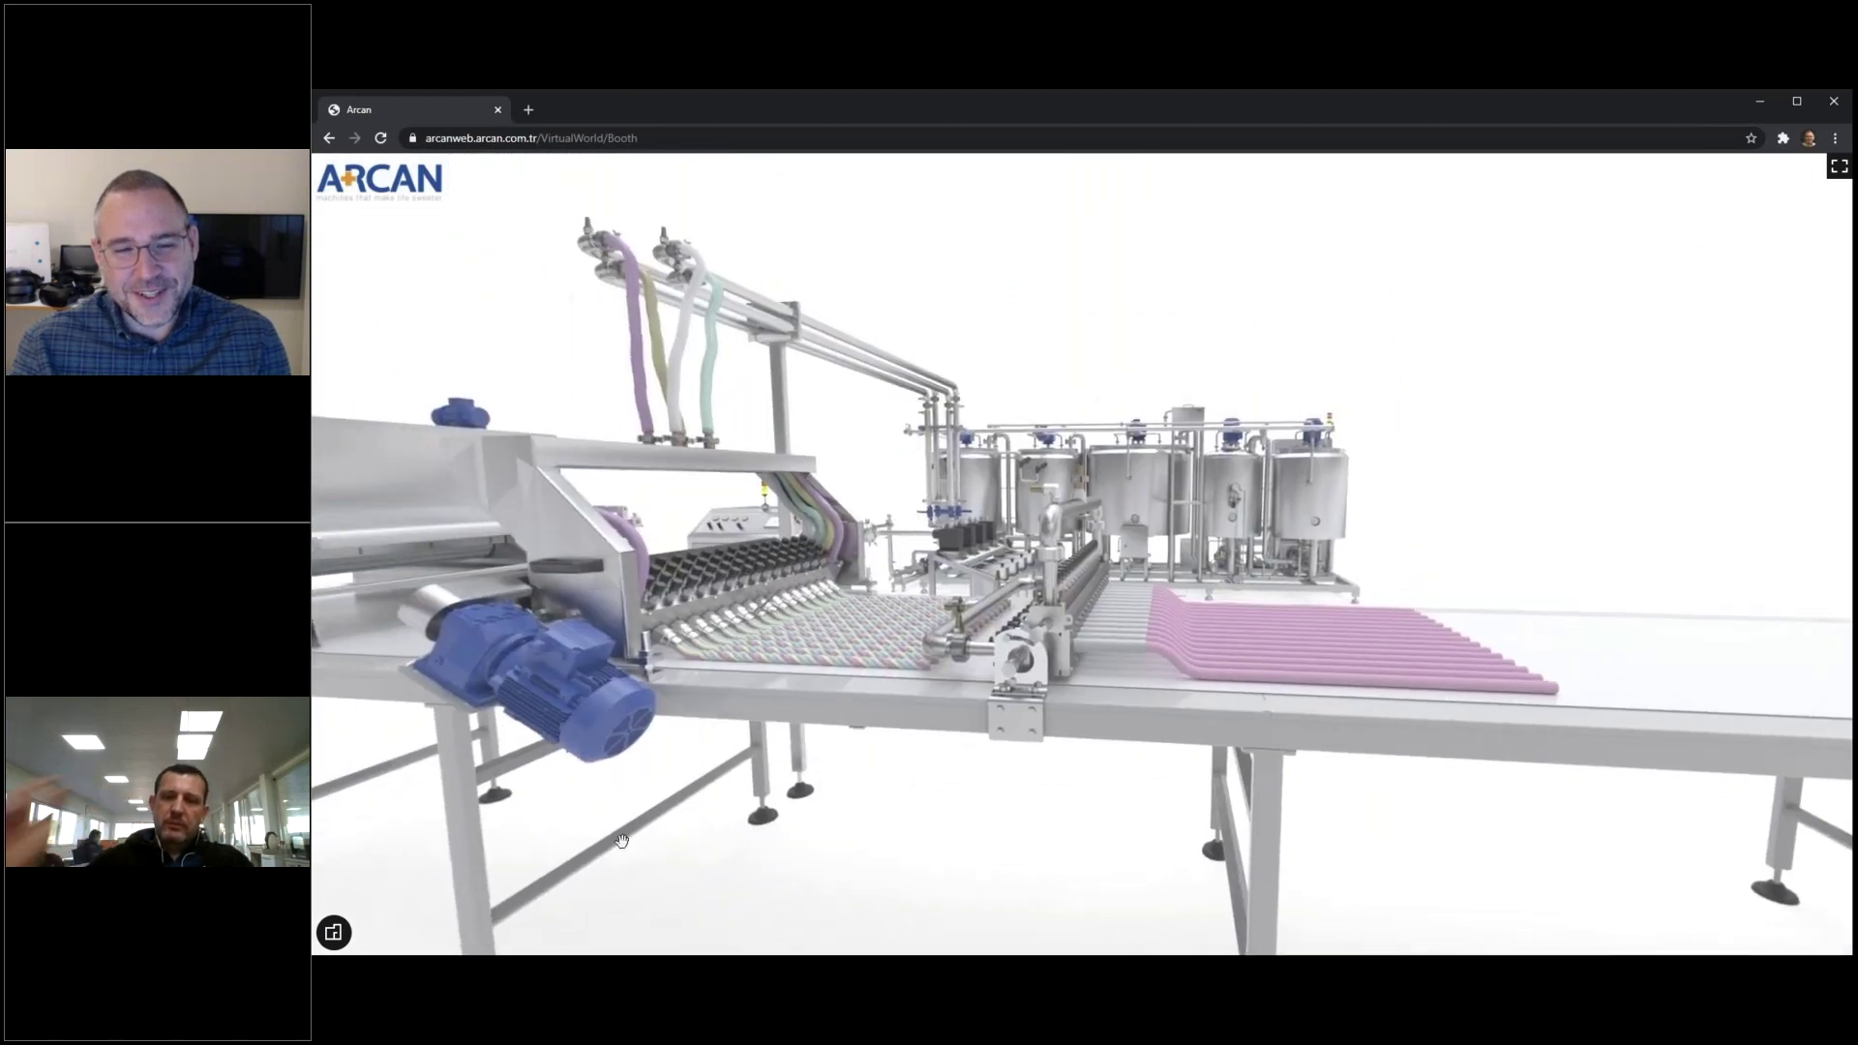
# Move in close to the marshmallow line's mixing tanks, then return to the virtual hall overview
pyautogui.click(335, 935)
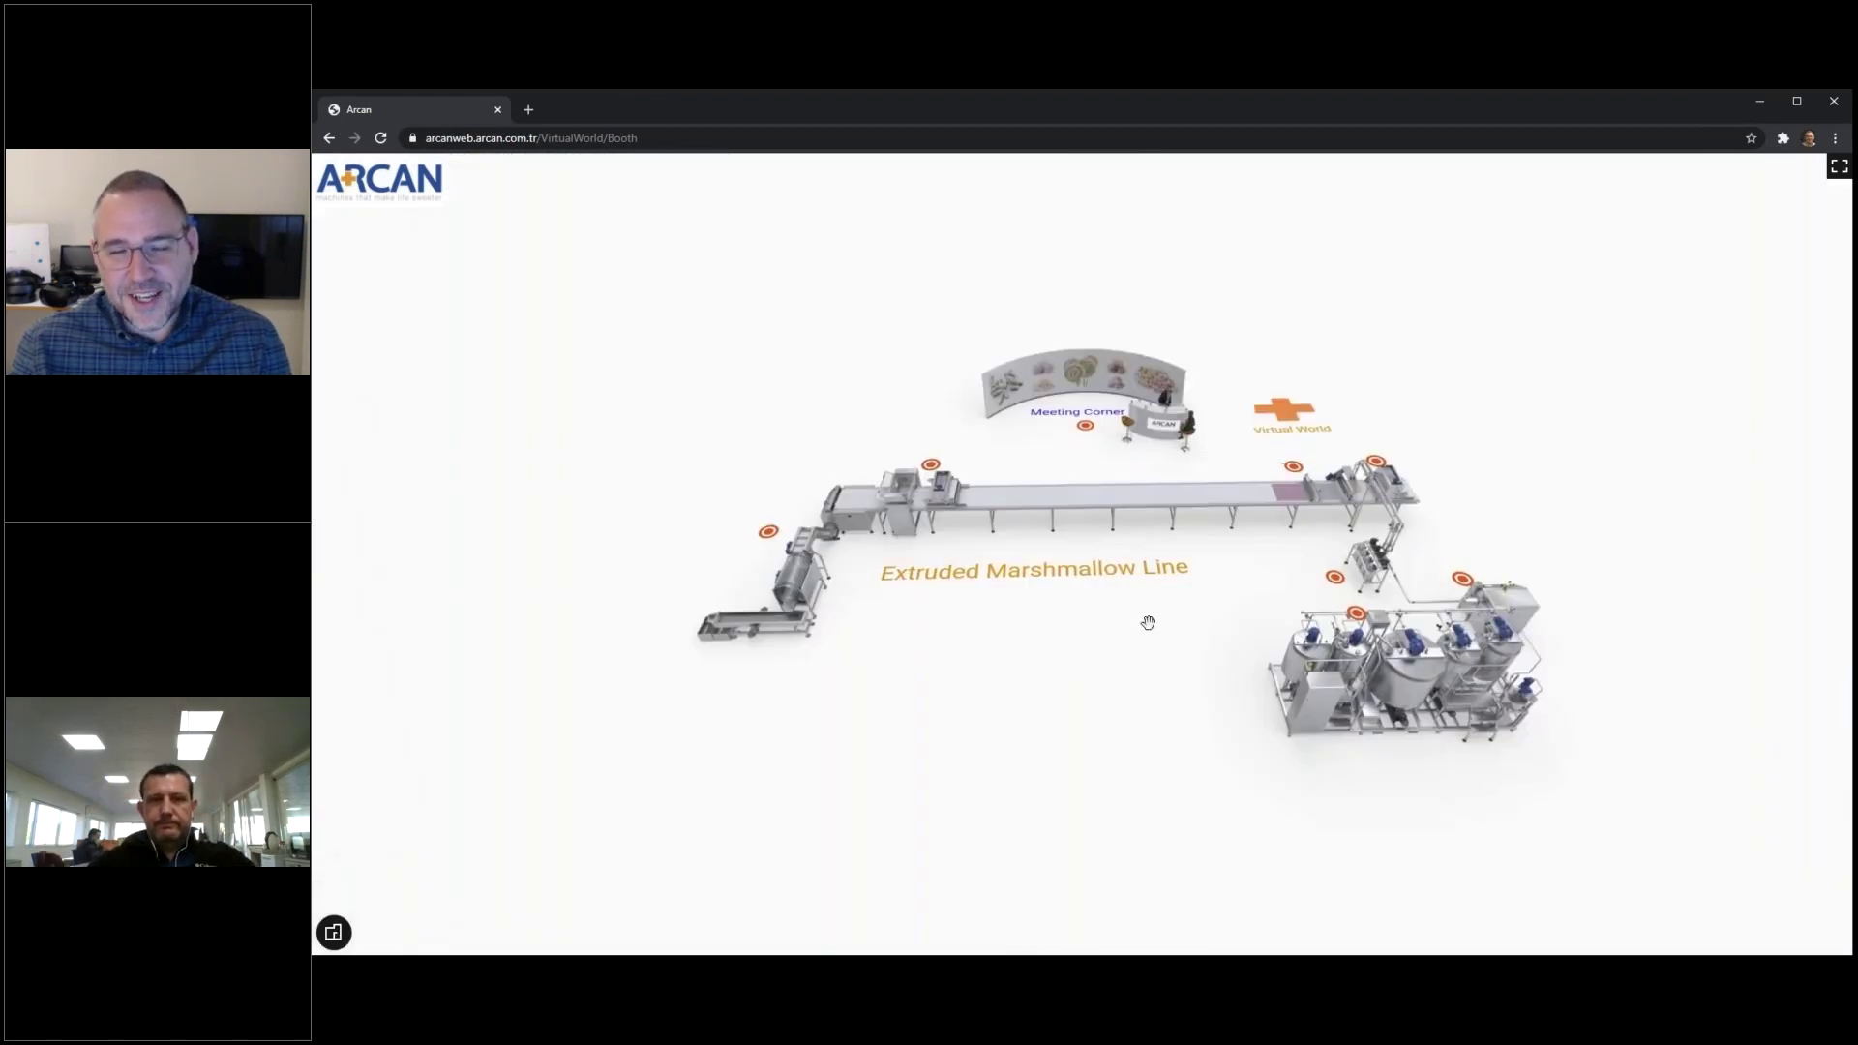
pyautogui.click(1423, 622)
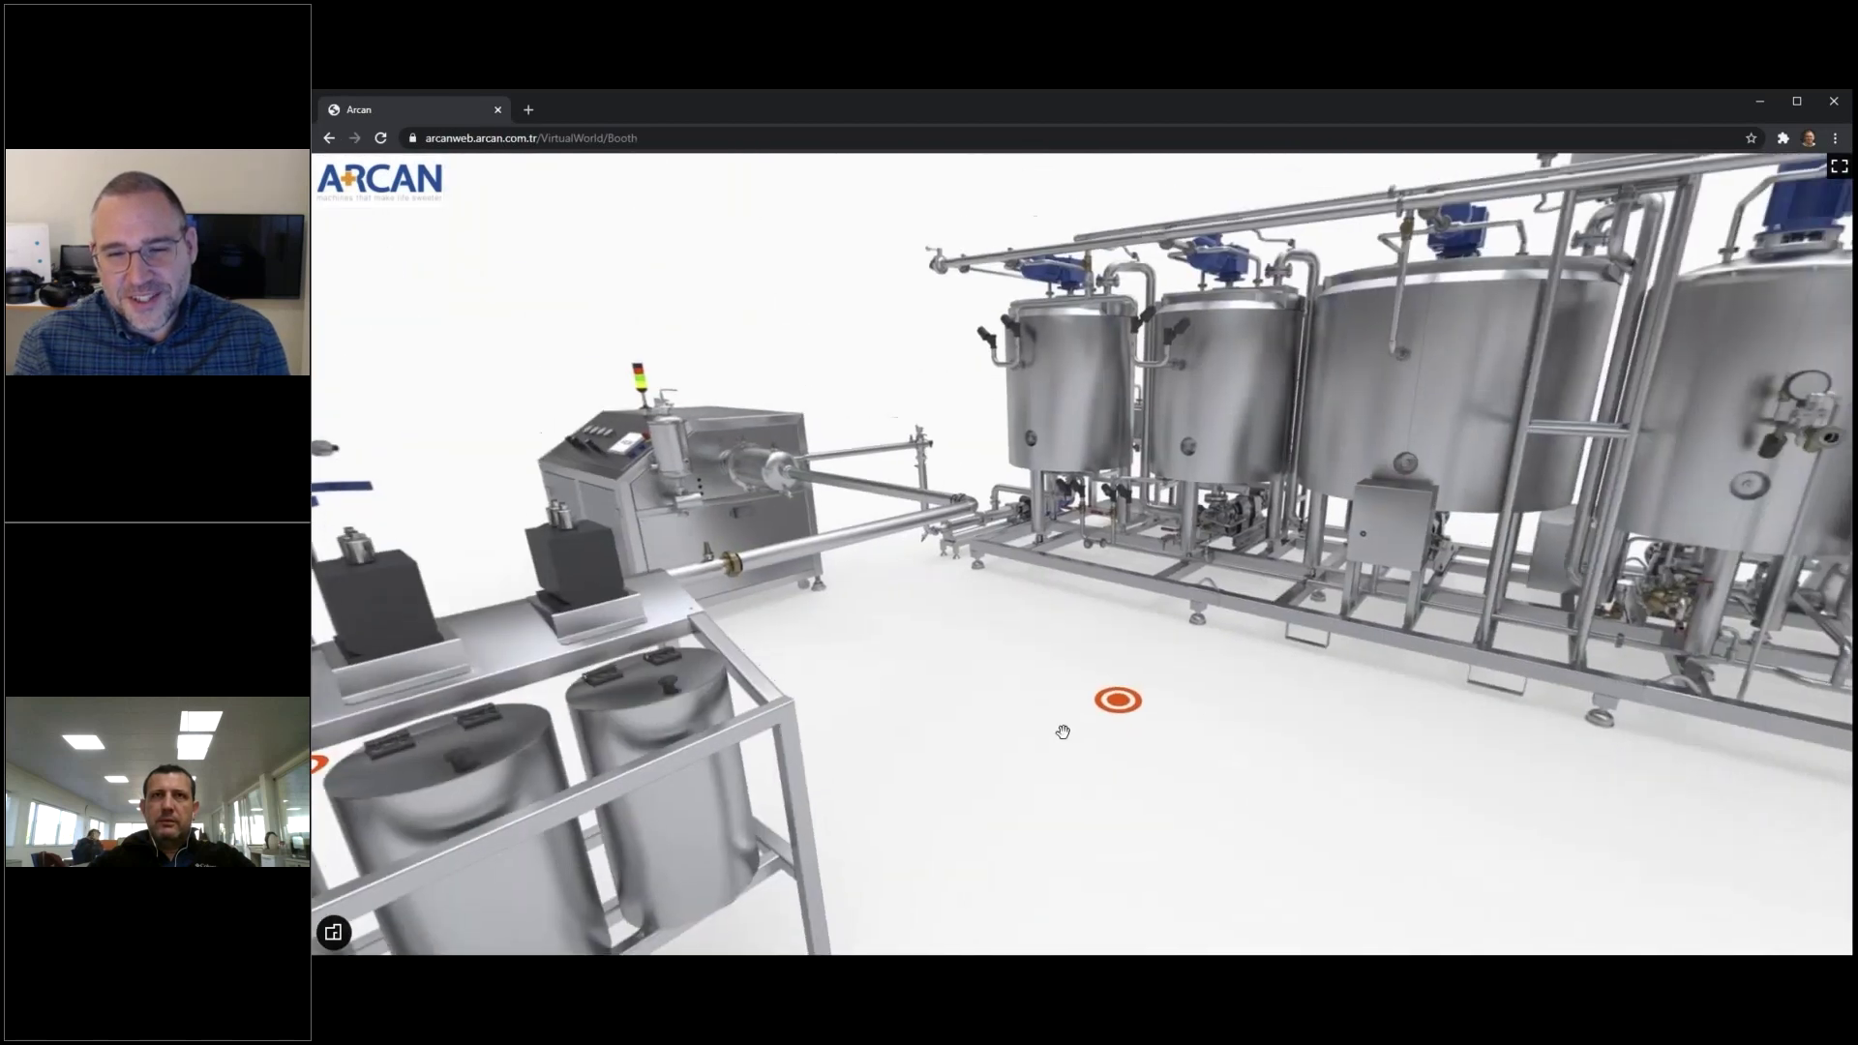
pyautogui.click(1138, 702)
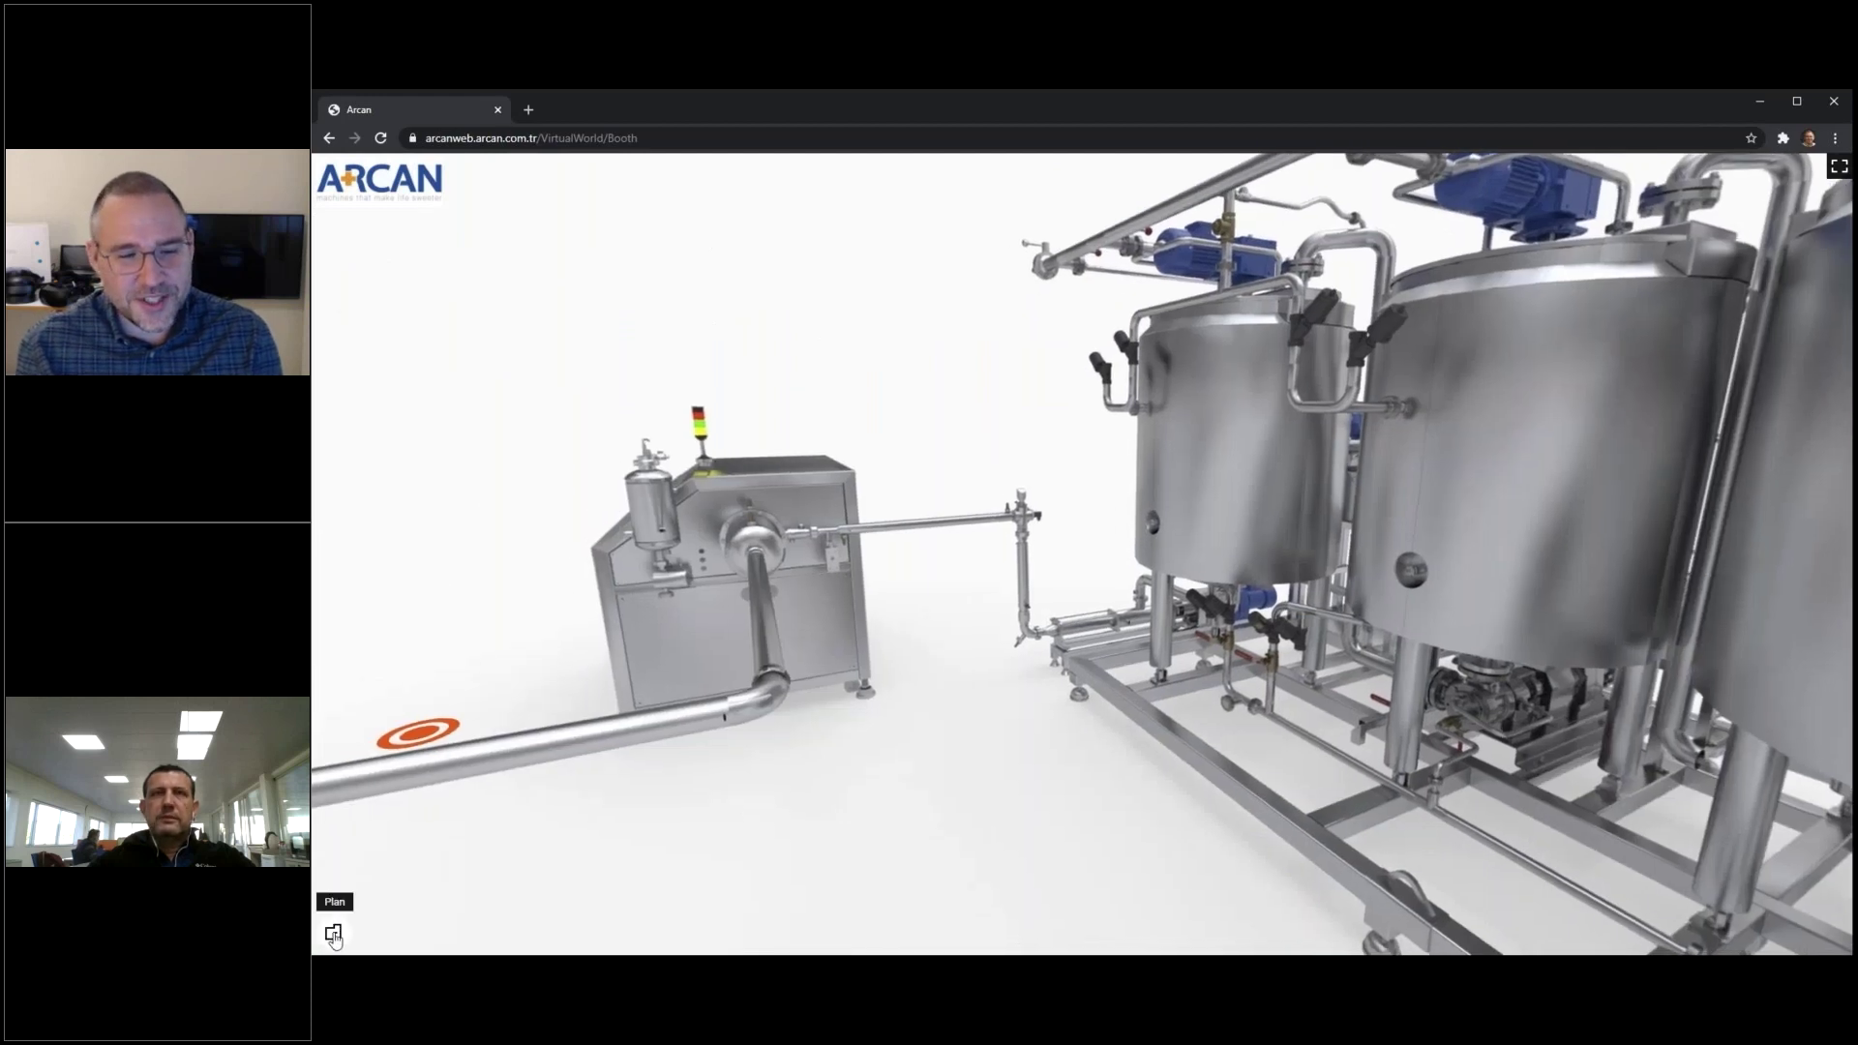
pyautogui.click(334, 935)
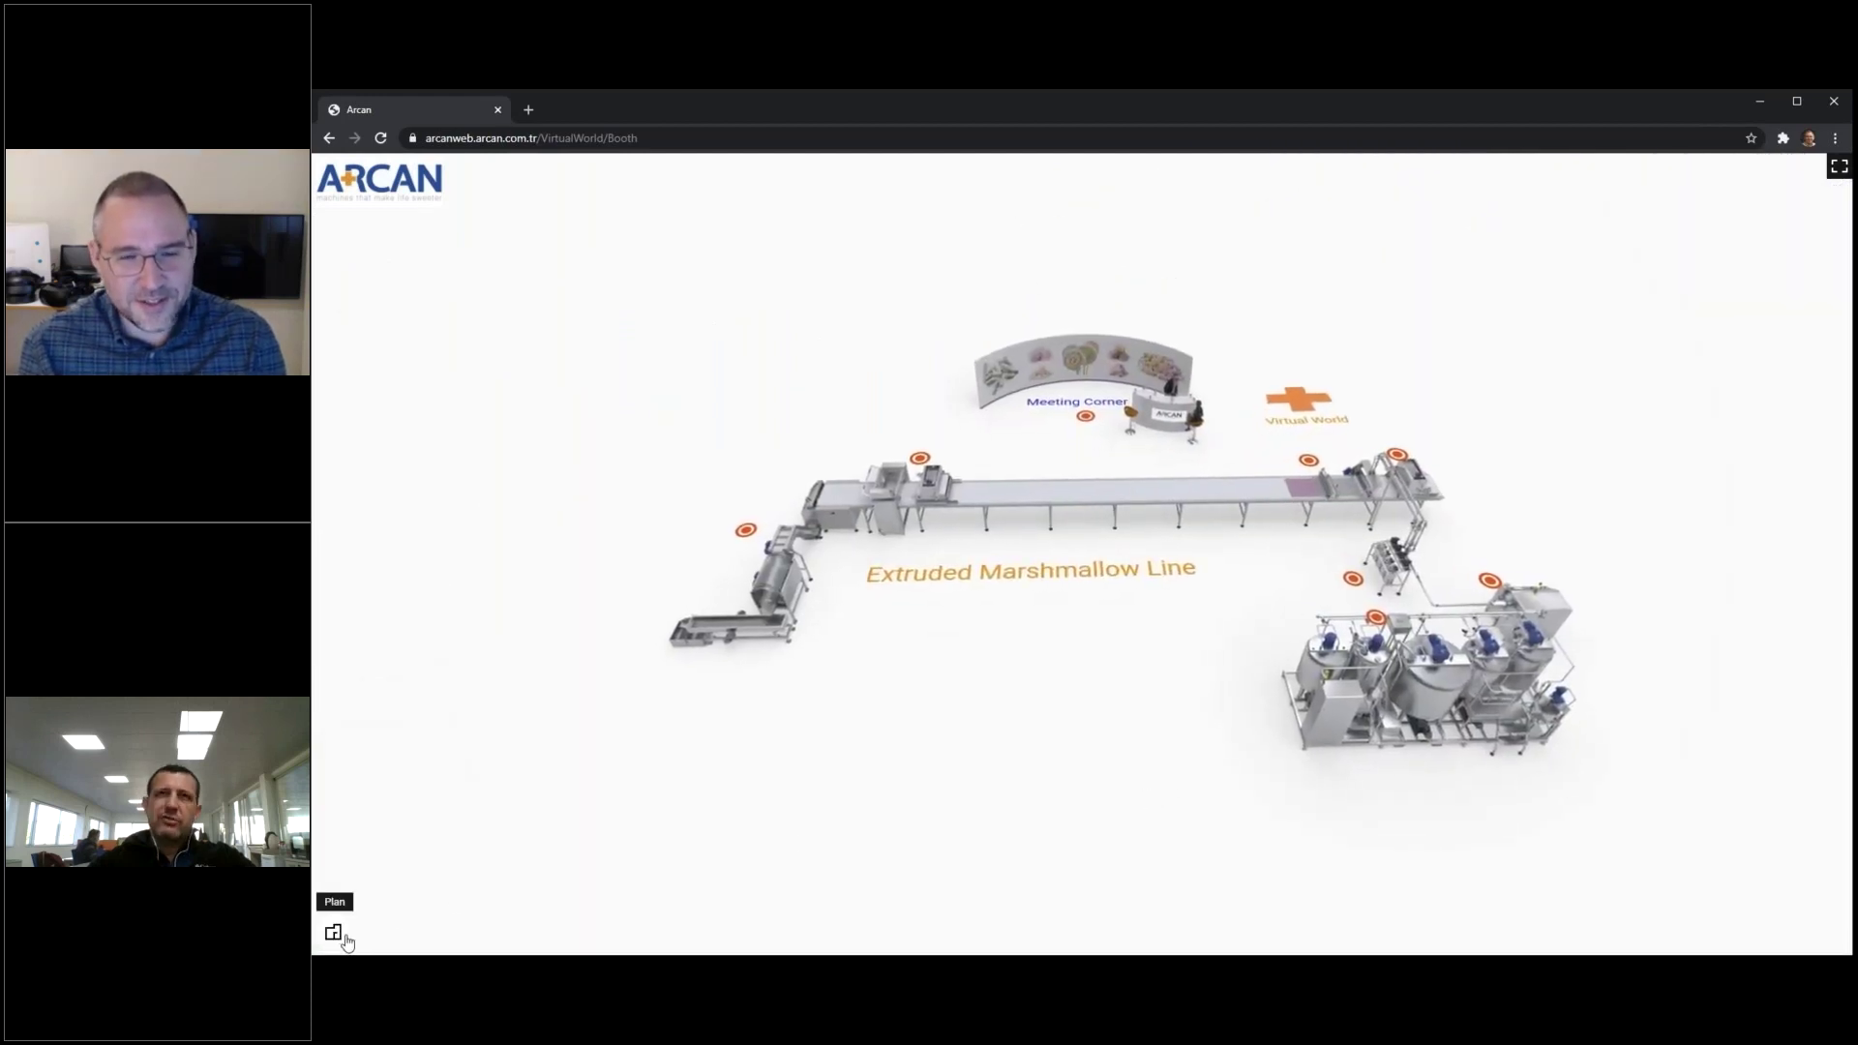
pyautogui.click(1321, 404)
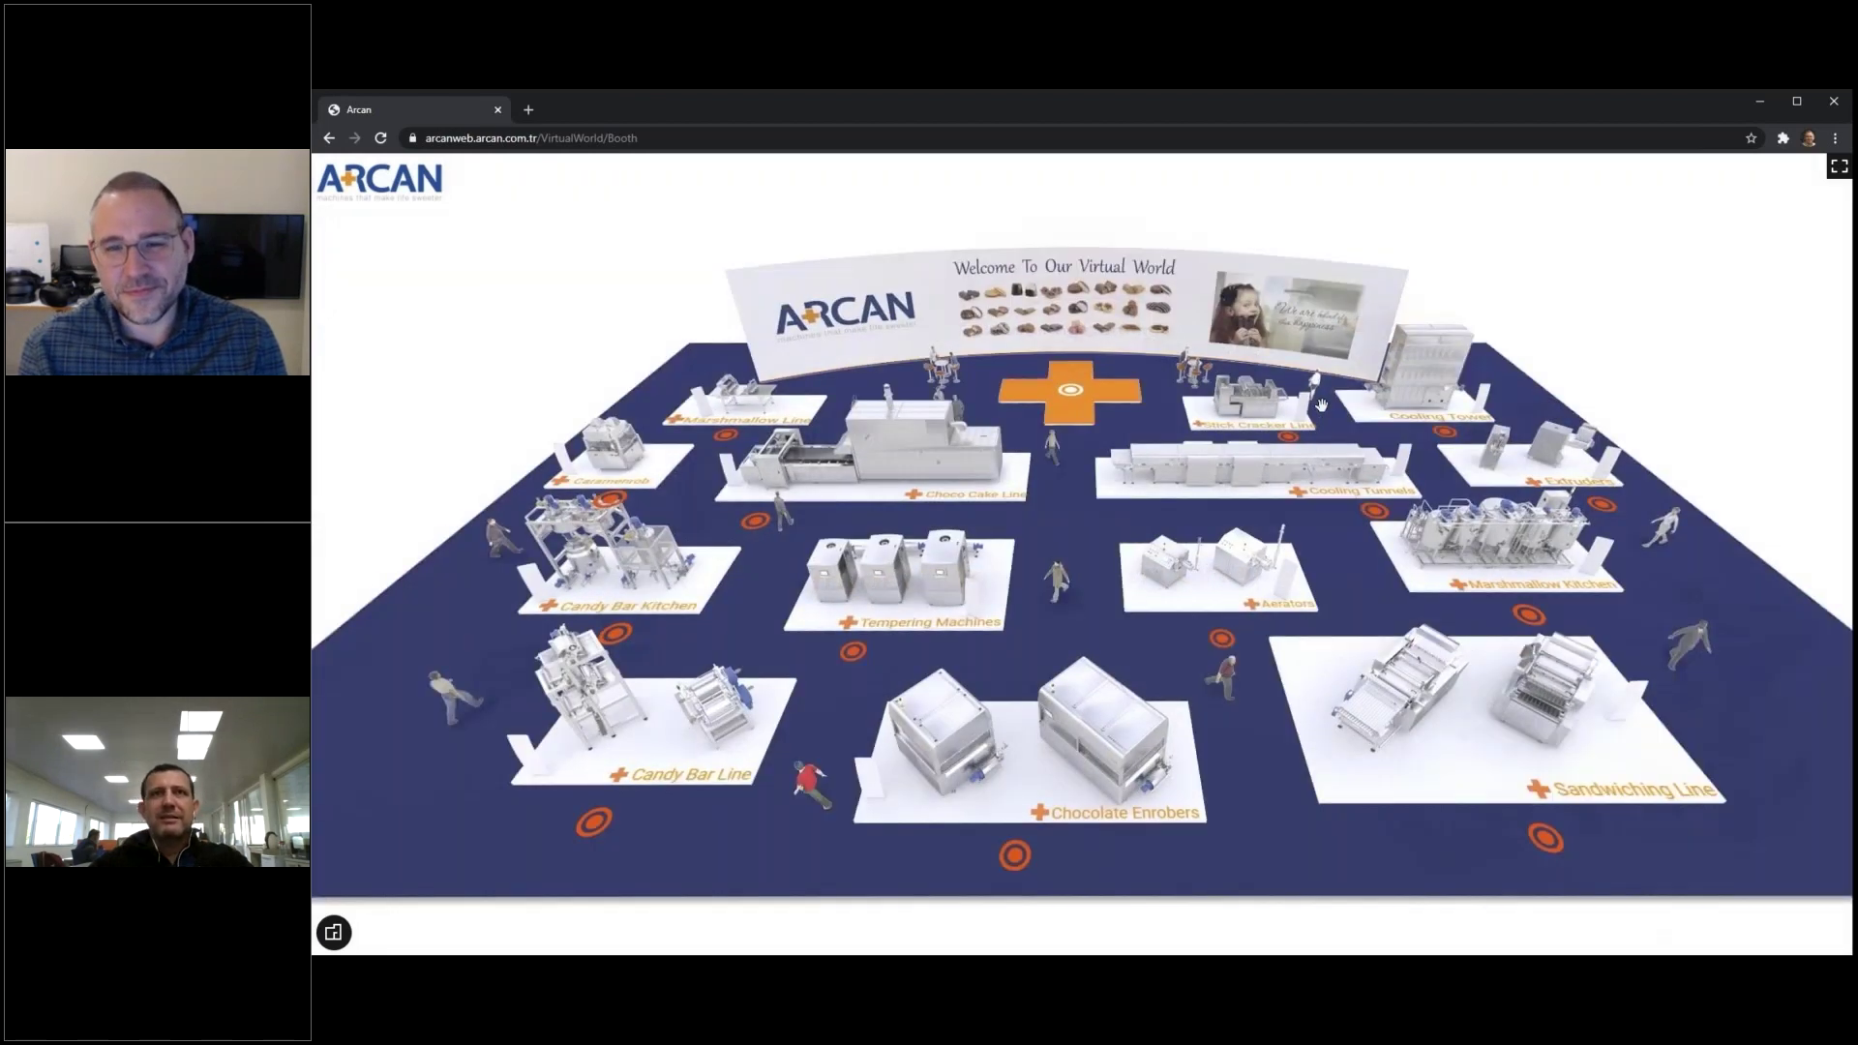
# Fly to the Welcome To Our Virtual World wall and view the company information popup
pyautogui.click(1080, 390)
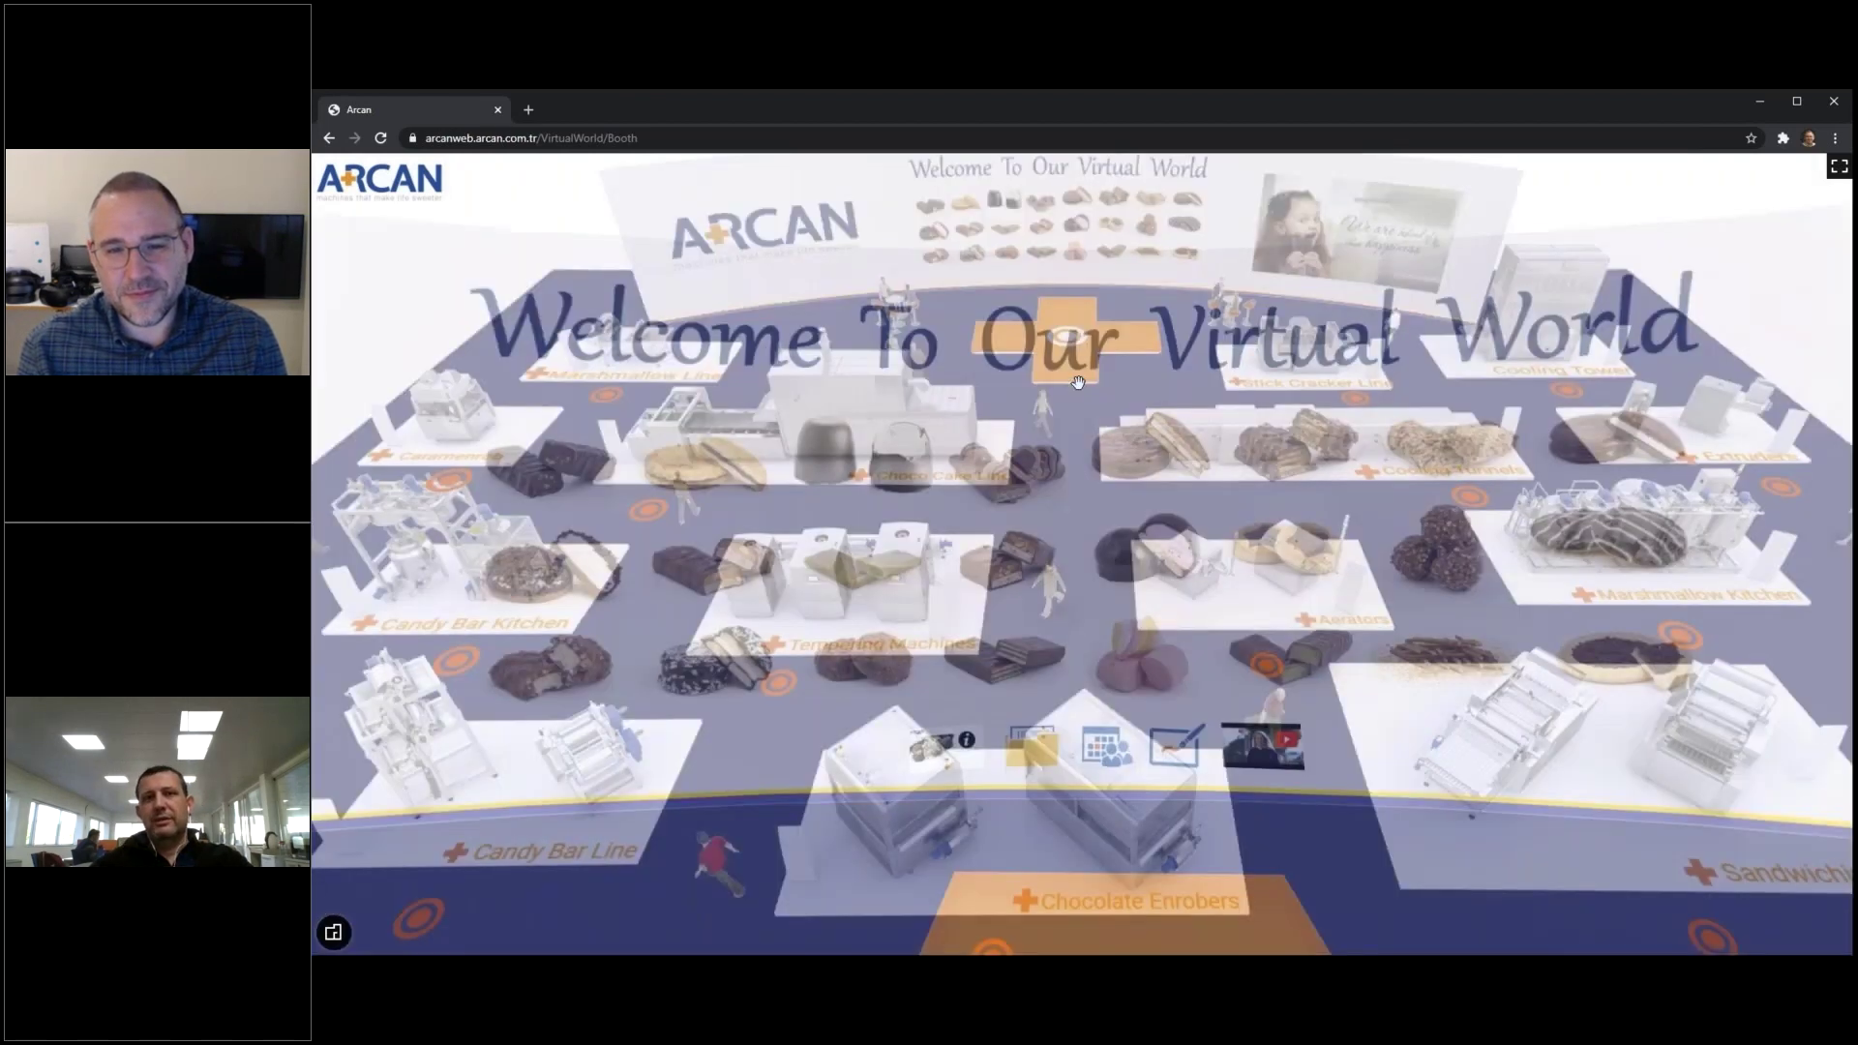
pyautogui.click(927, 791)
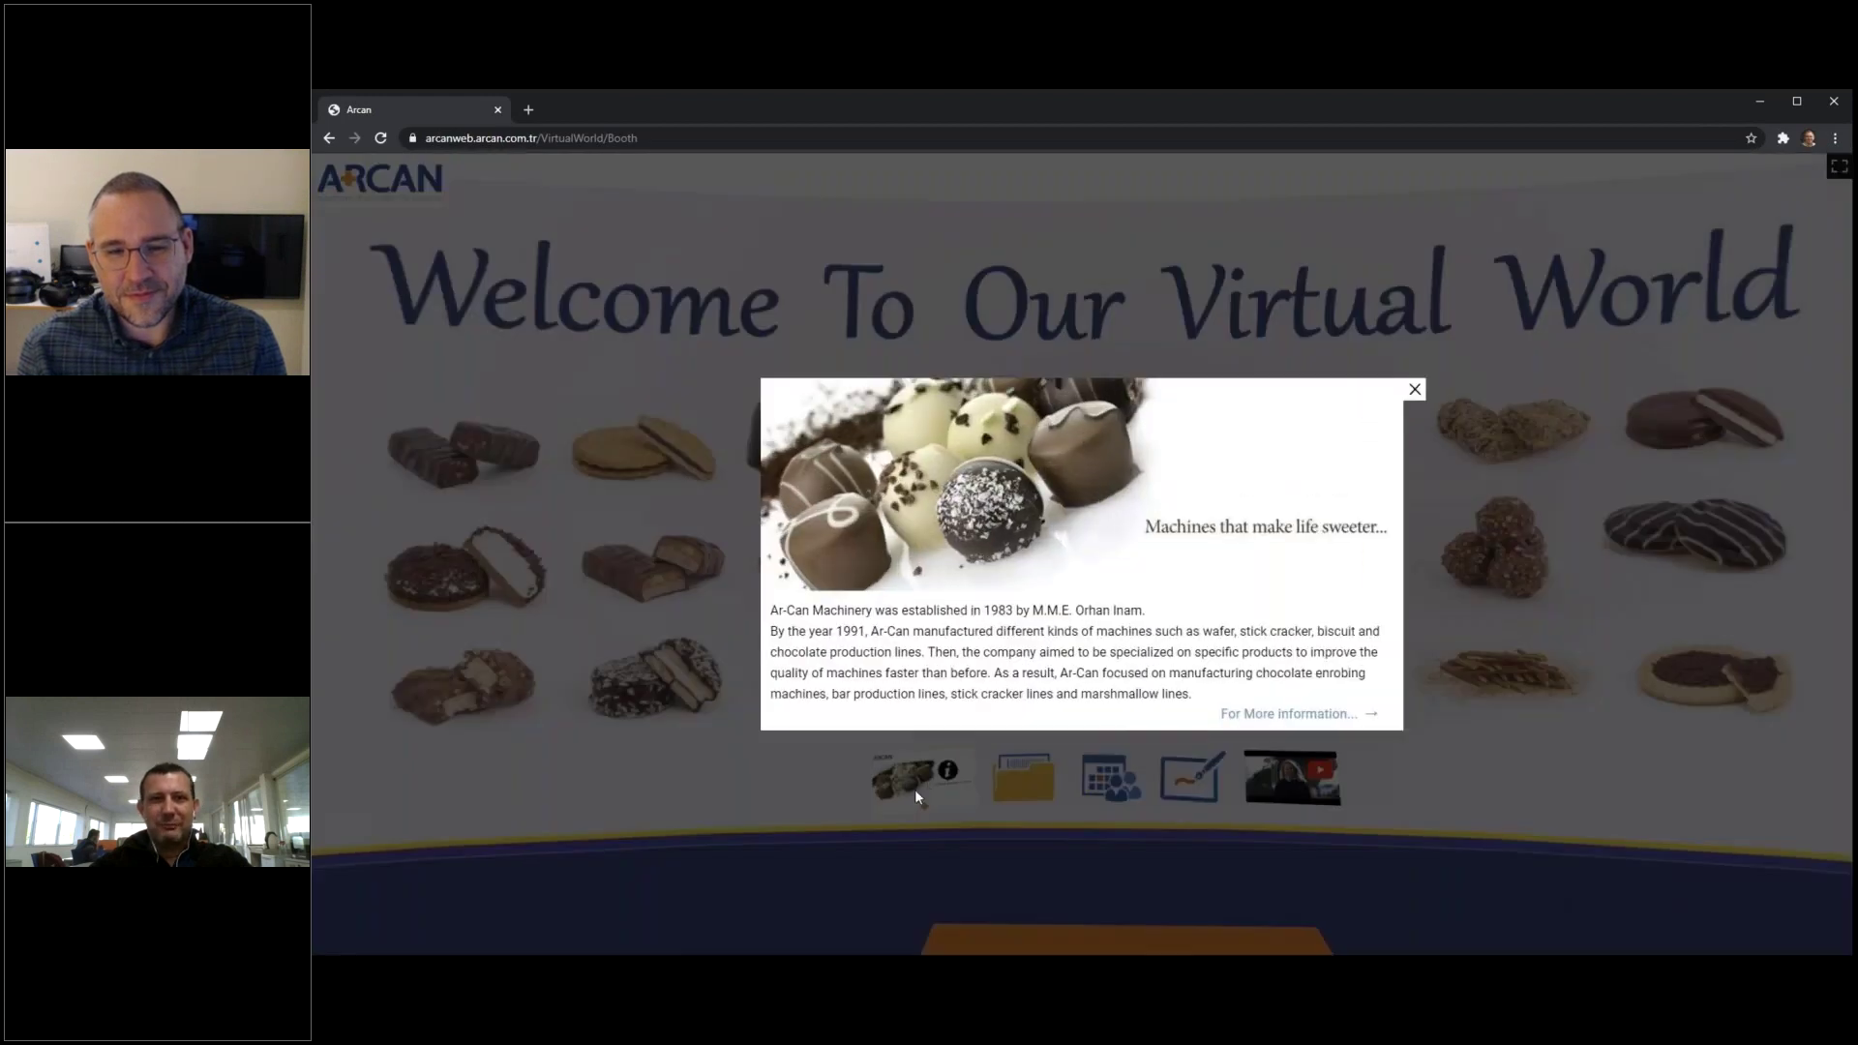
pyautogui.click(716, 815)
# Try the shared documents folder, then open the Meeting Request form's e-mail prompt
pyautogui.click(1015, 780)
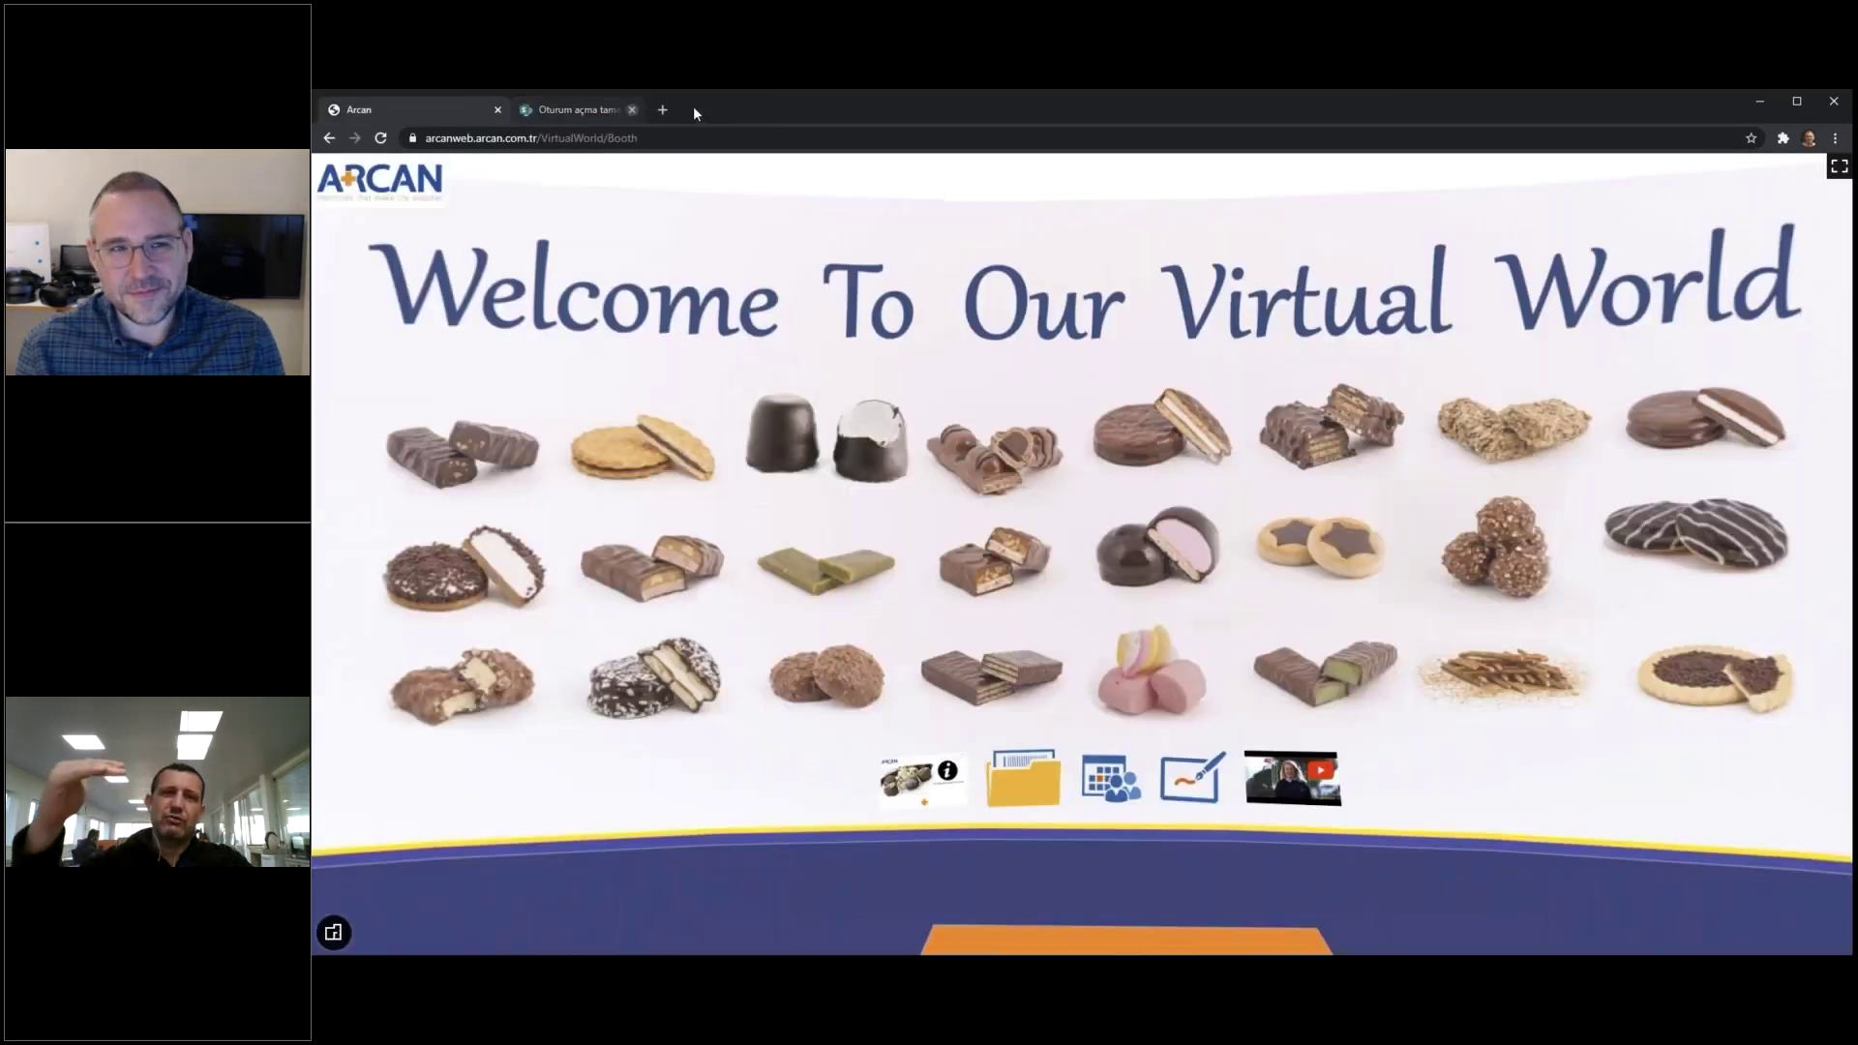
pyautogui.click(690, 109)
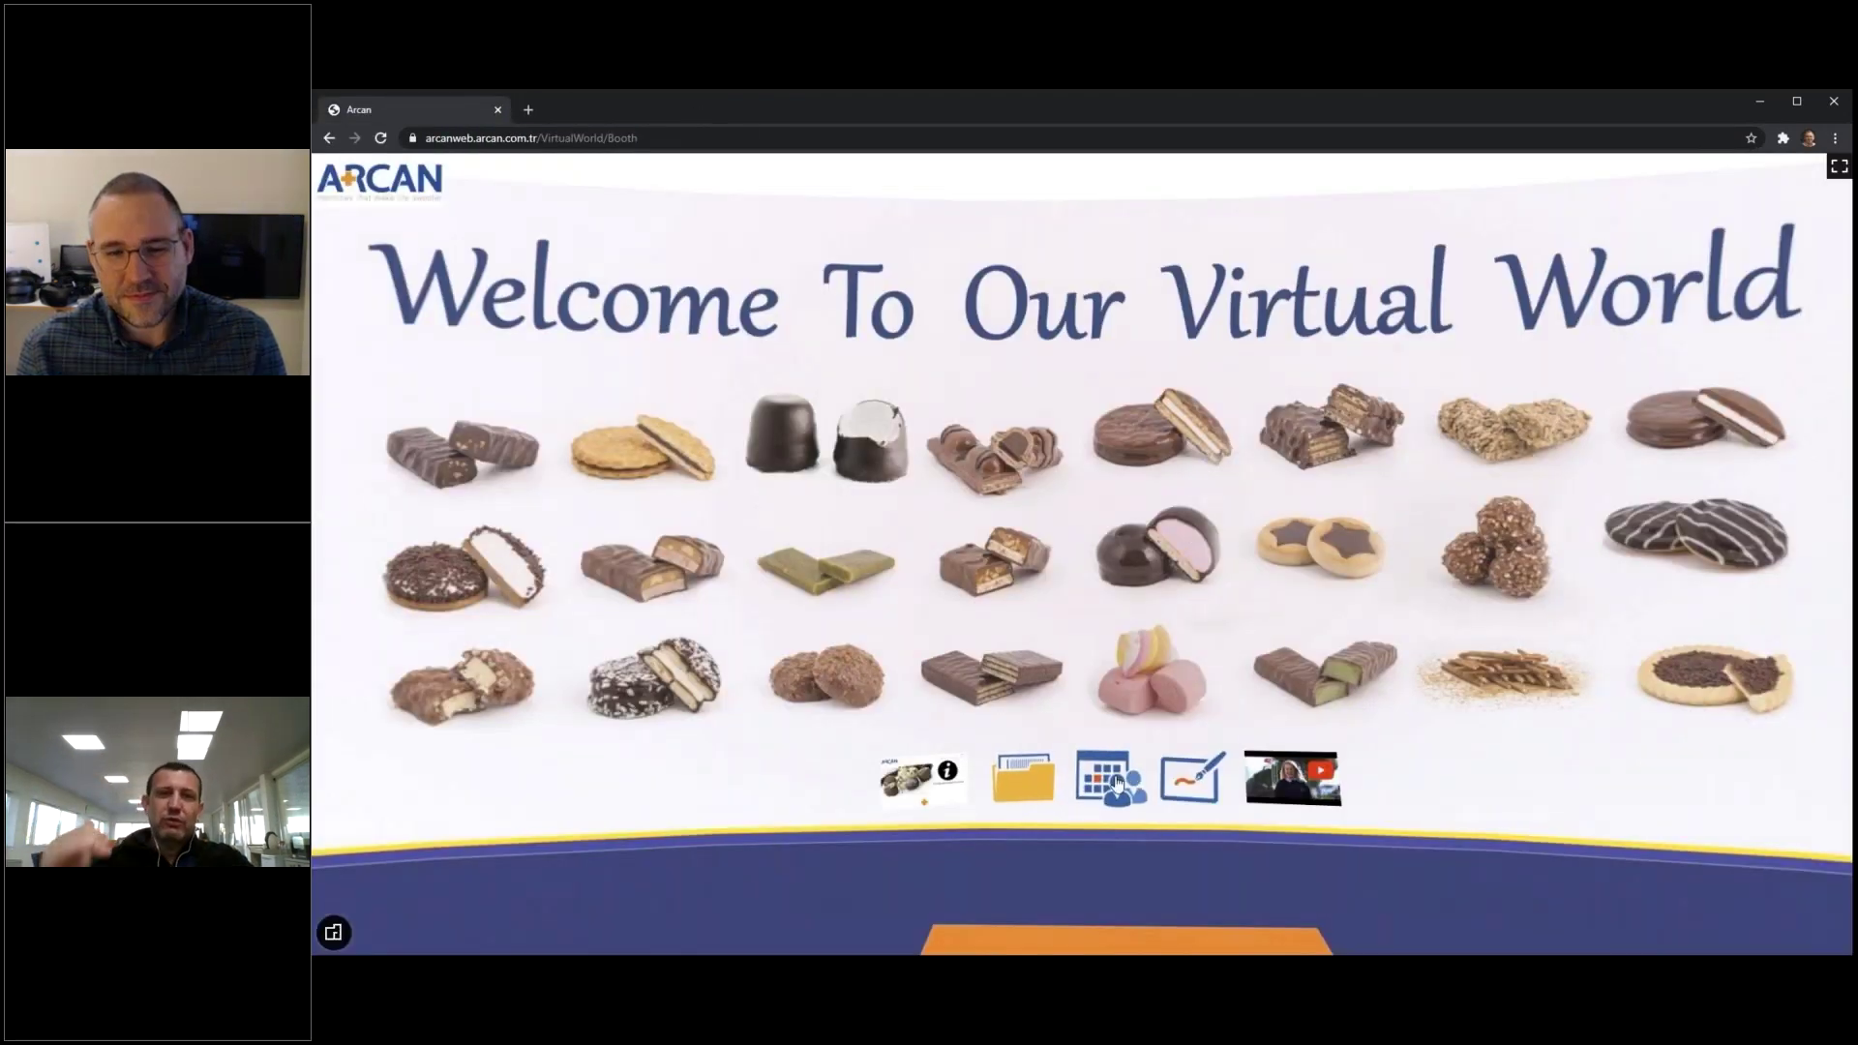
pyautogui.click(1113, 780)
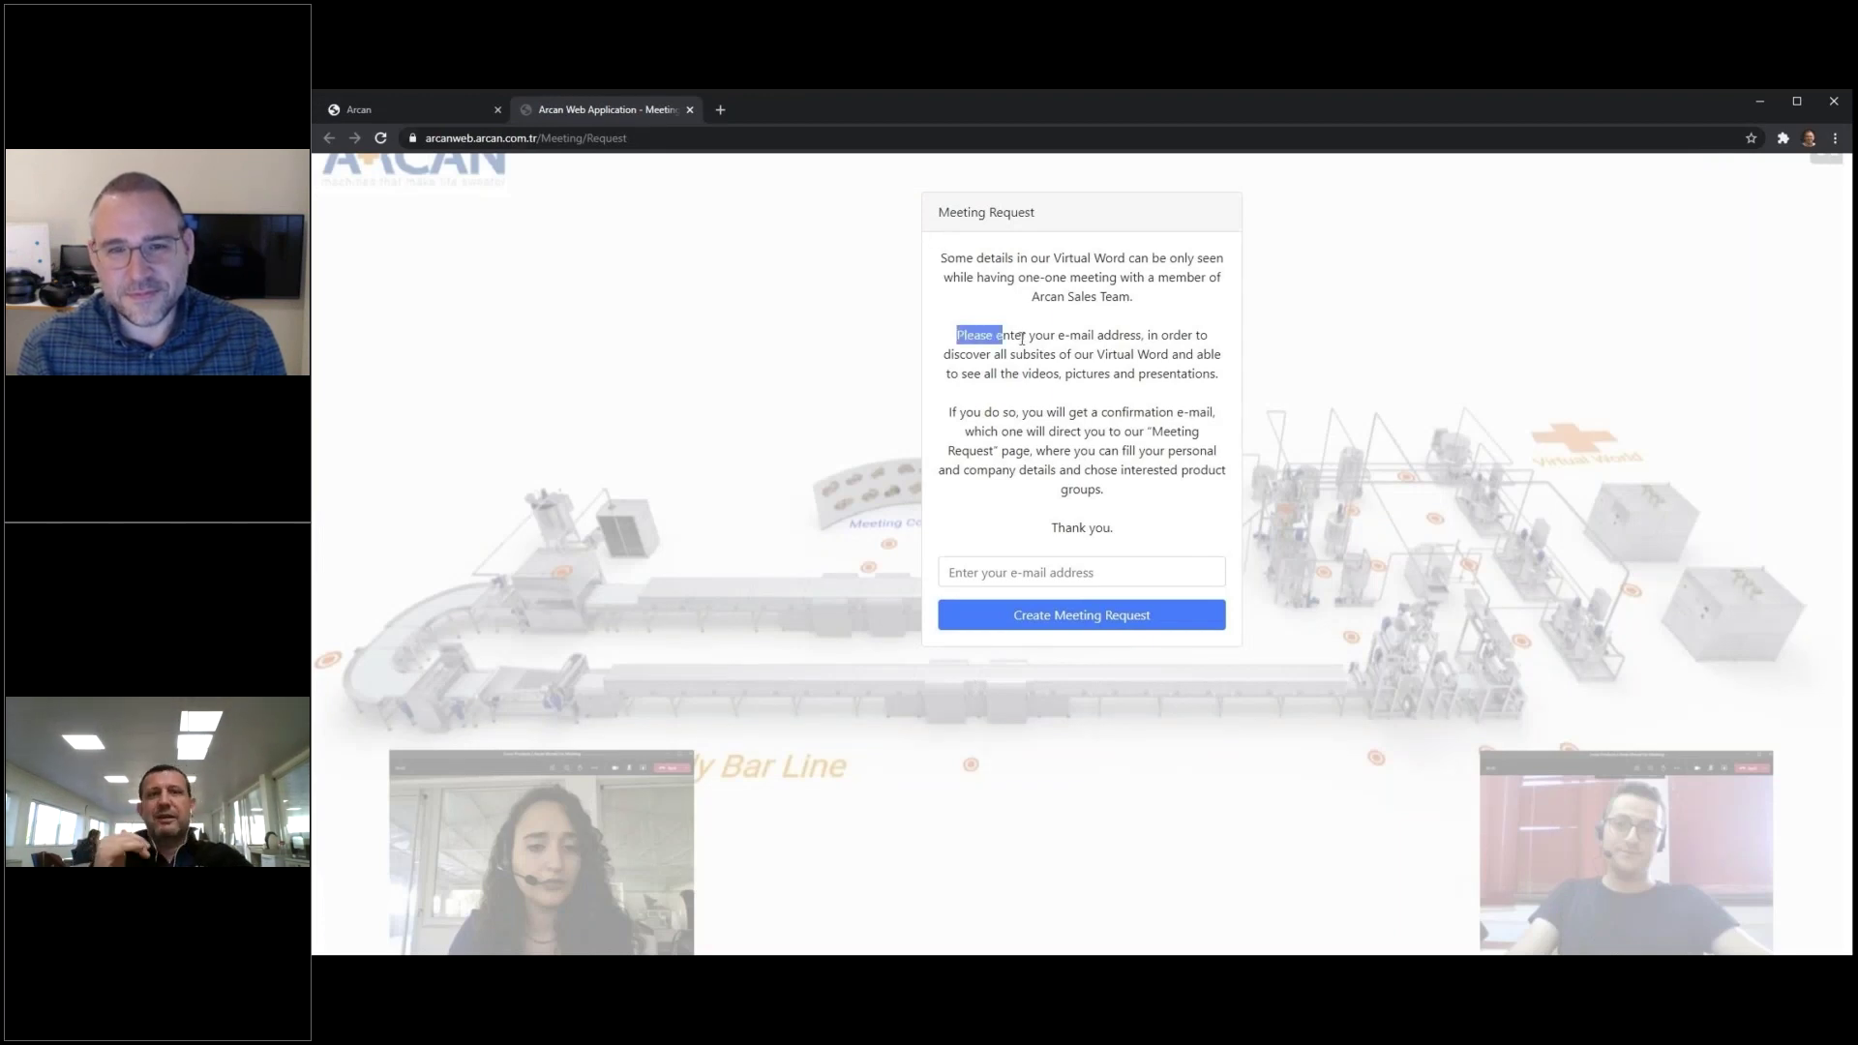
pyautogui.moveTo(1022, 338); pyautogui.dragTo(1140, 348)
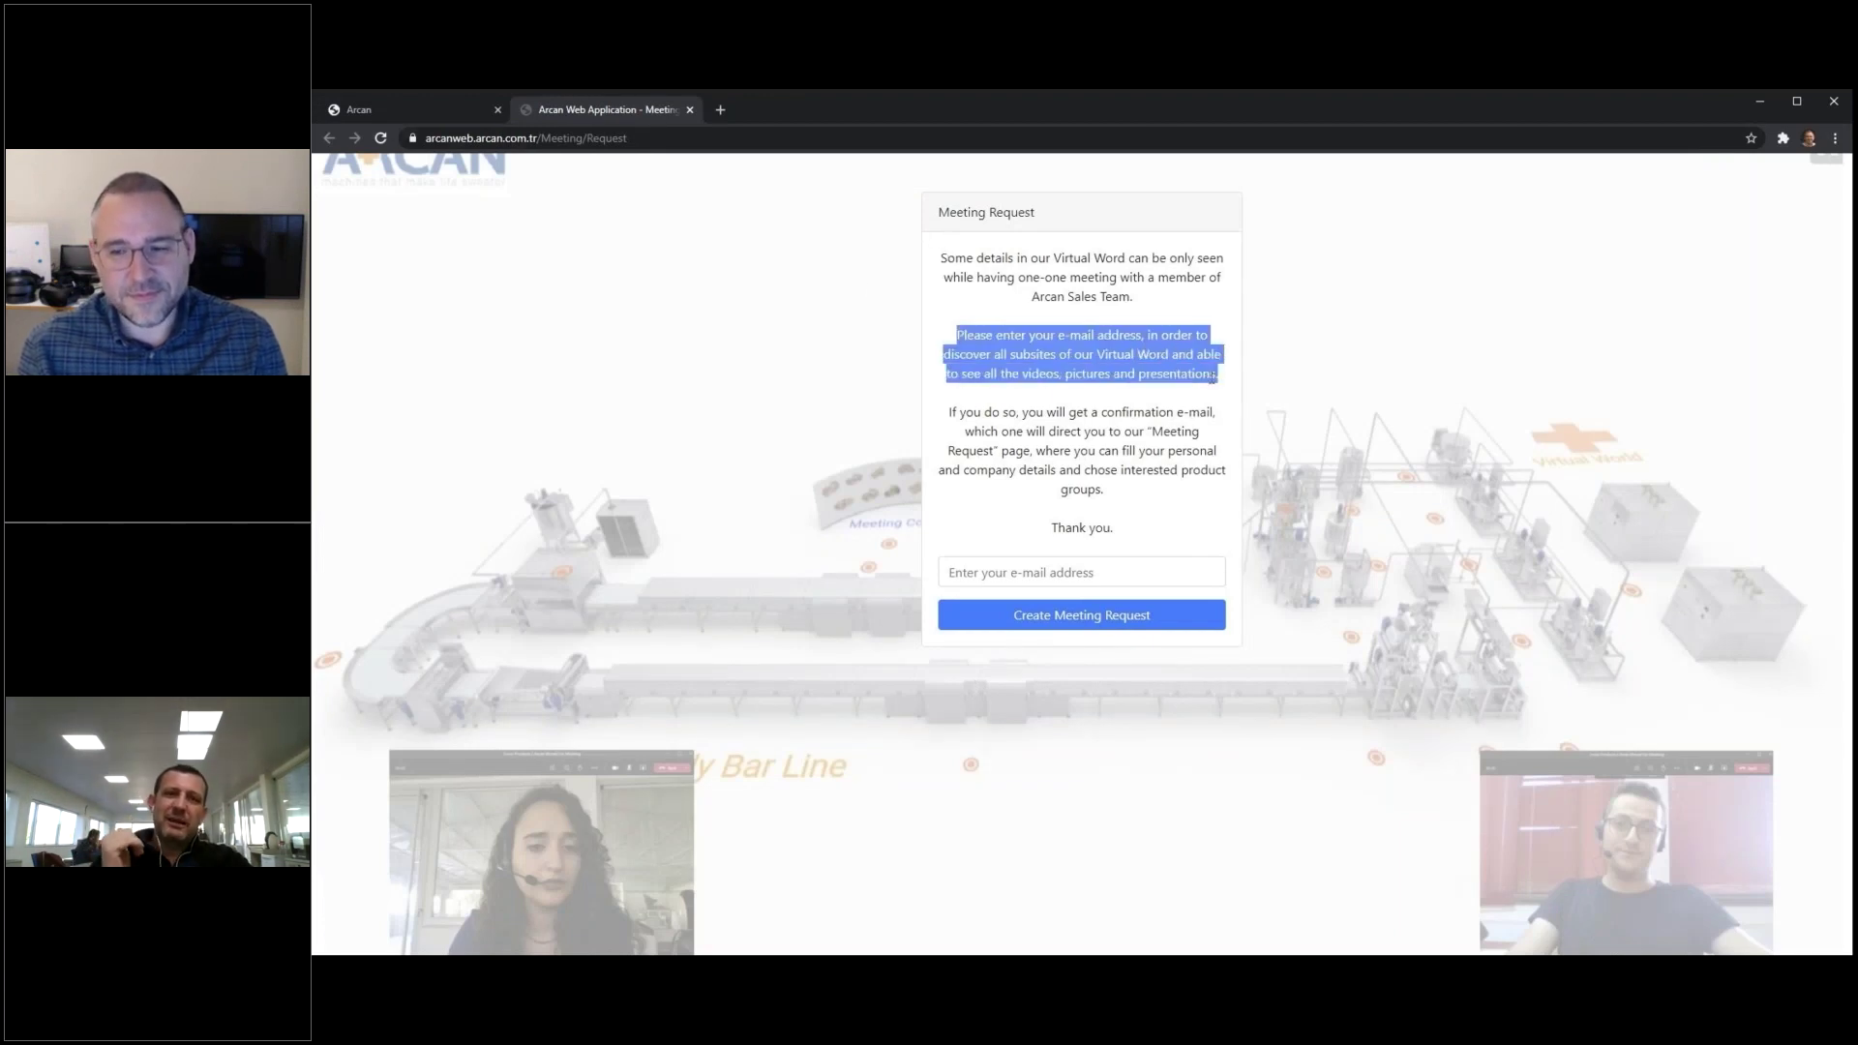
# Close the meeting tab, play and close the Arcan corporate video, then show the floor plan
pyautogui.click(690, 110)
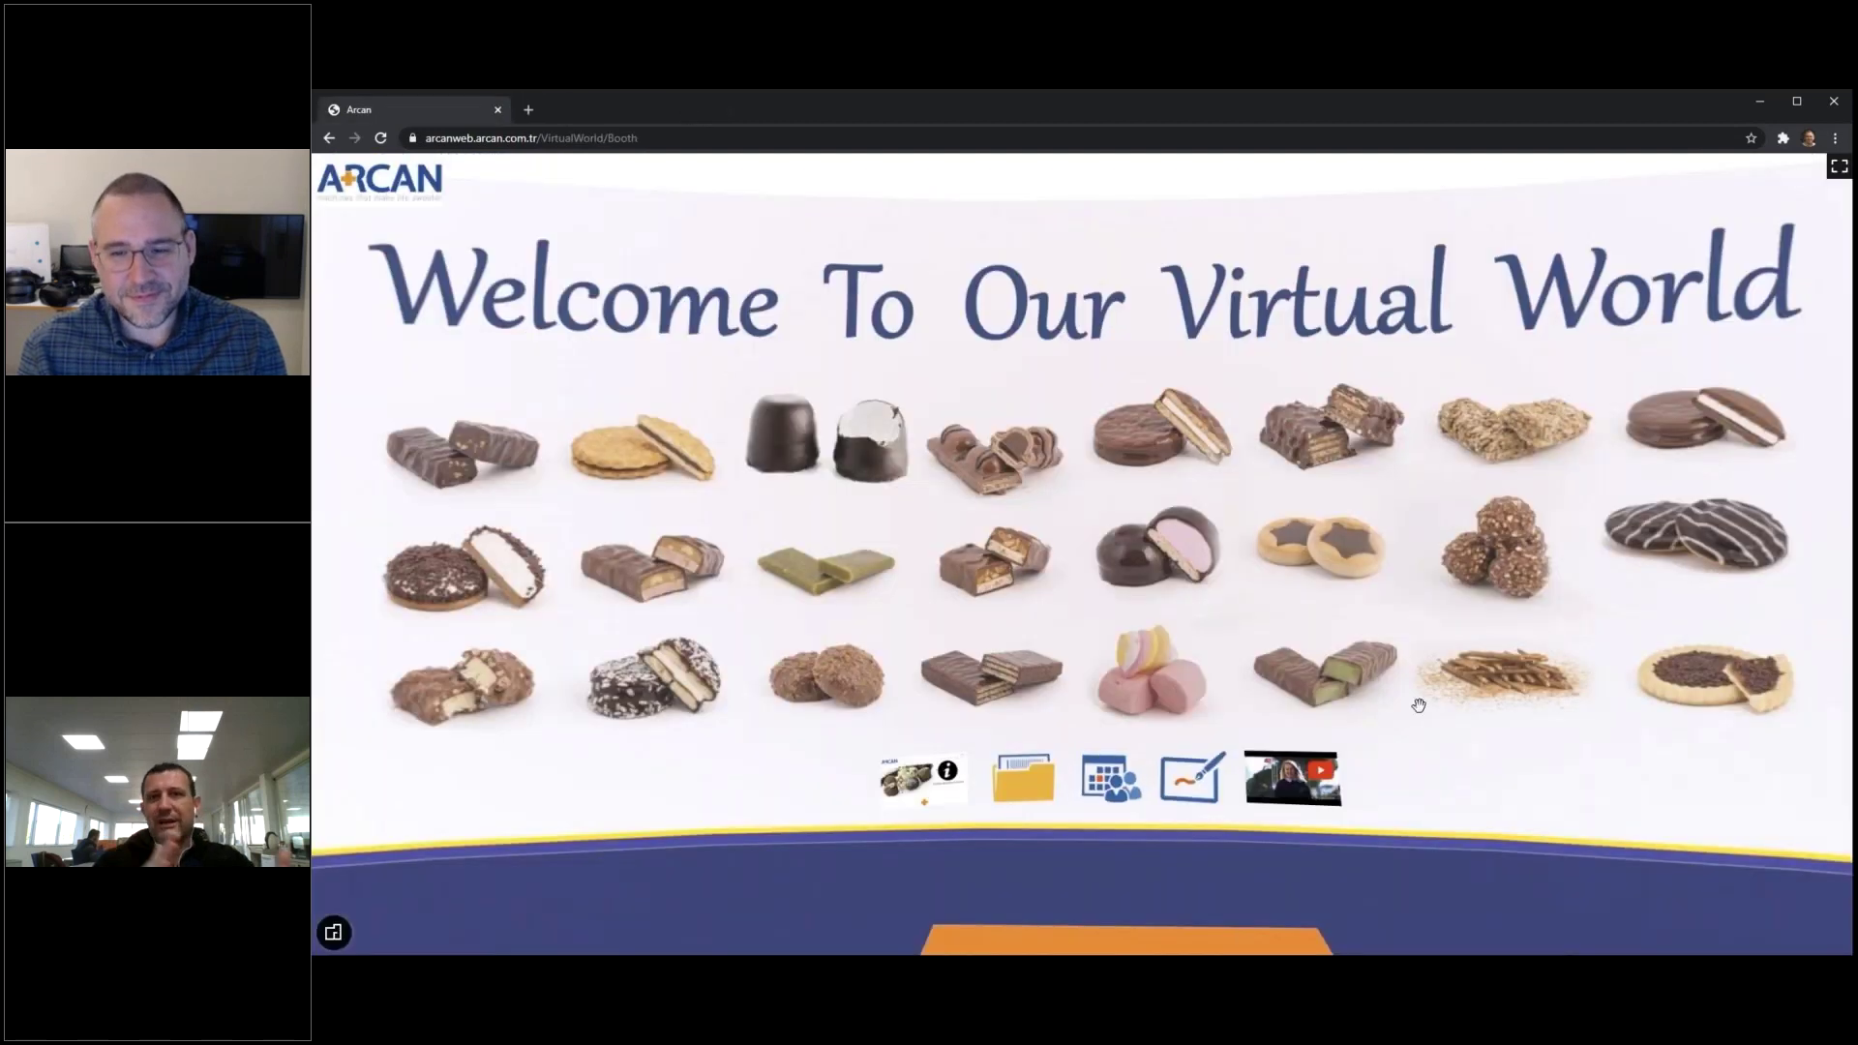
pyautogui.click(1292, 779)
pyautogui.click(1048, 577)
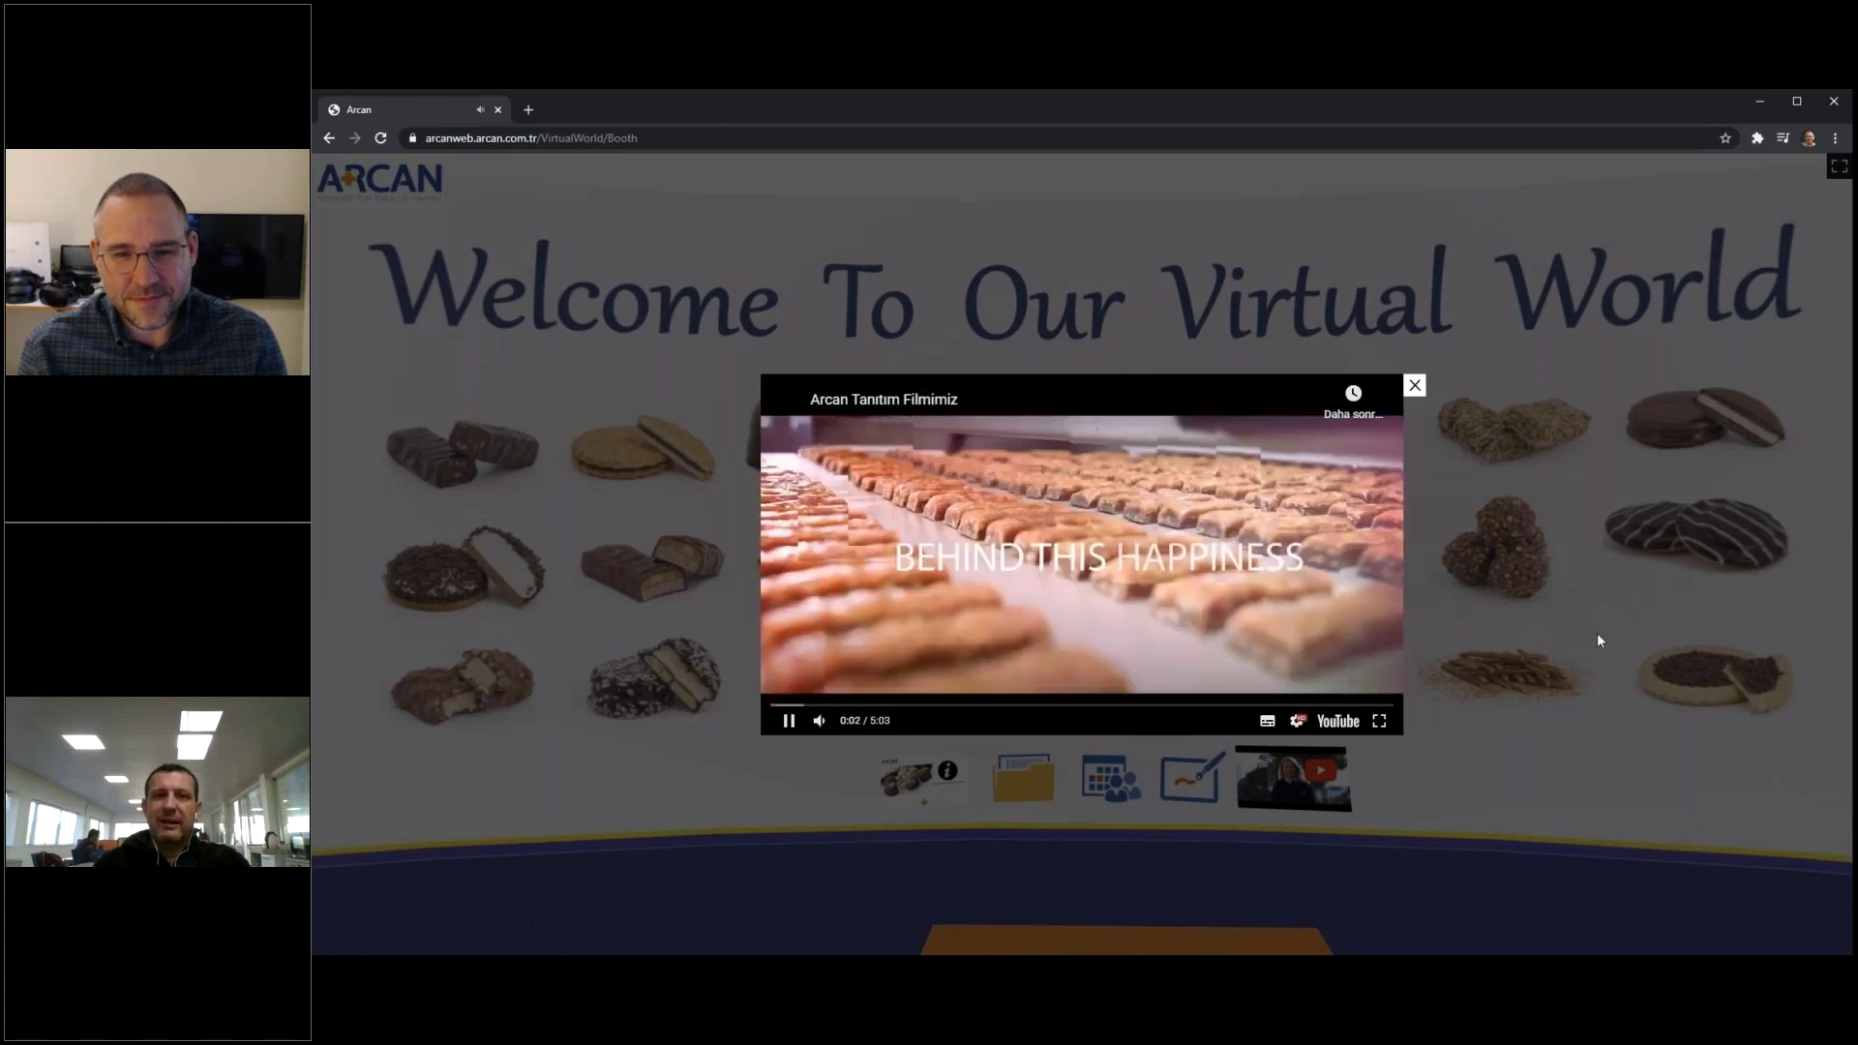
pyautogui.click(1598, 640)
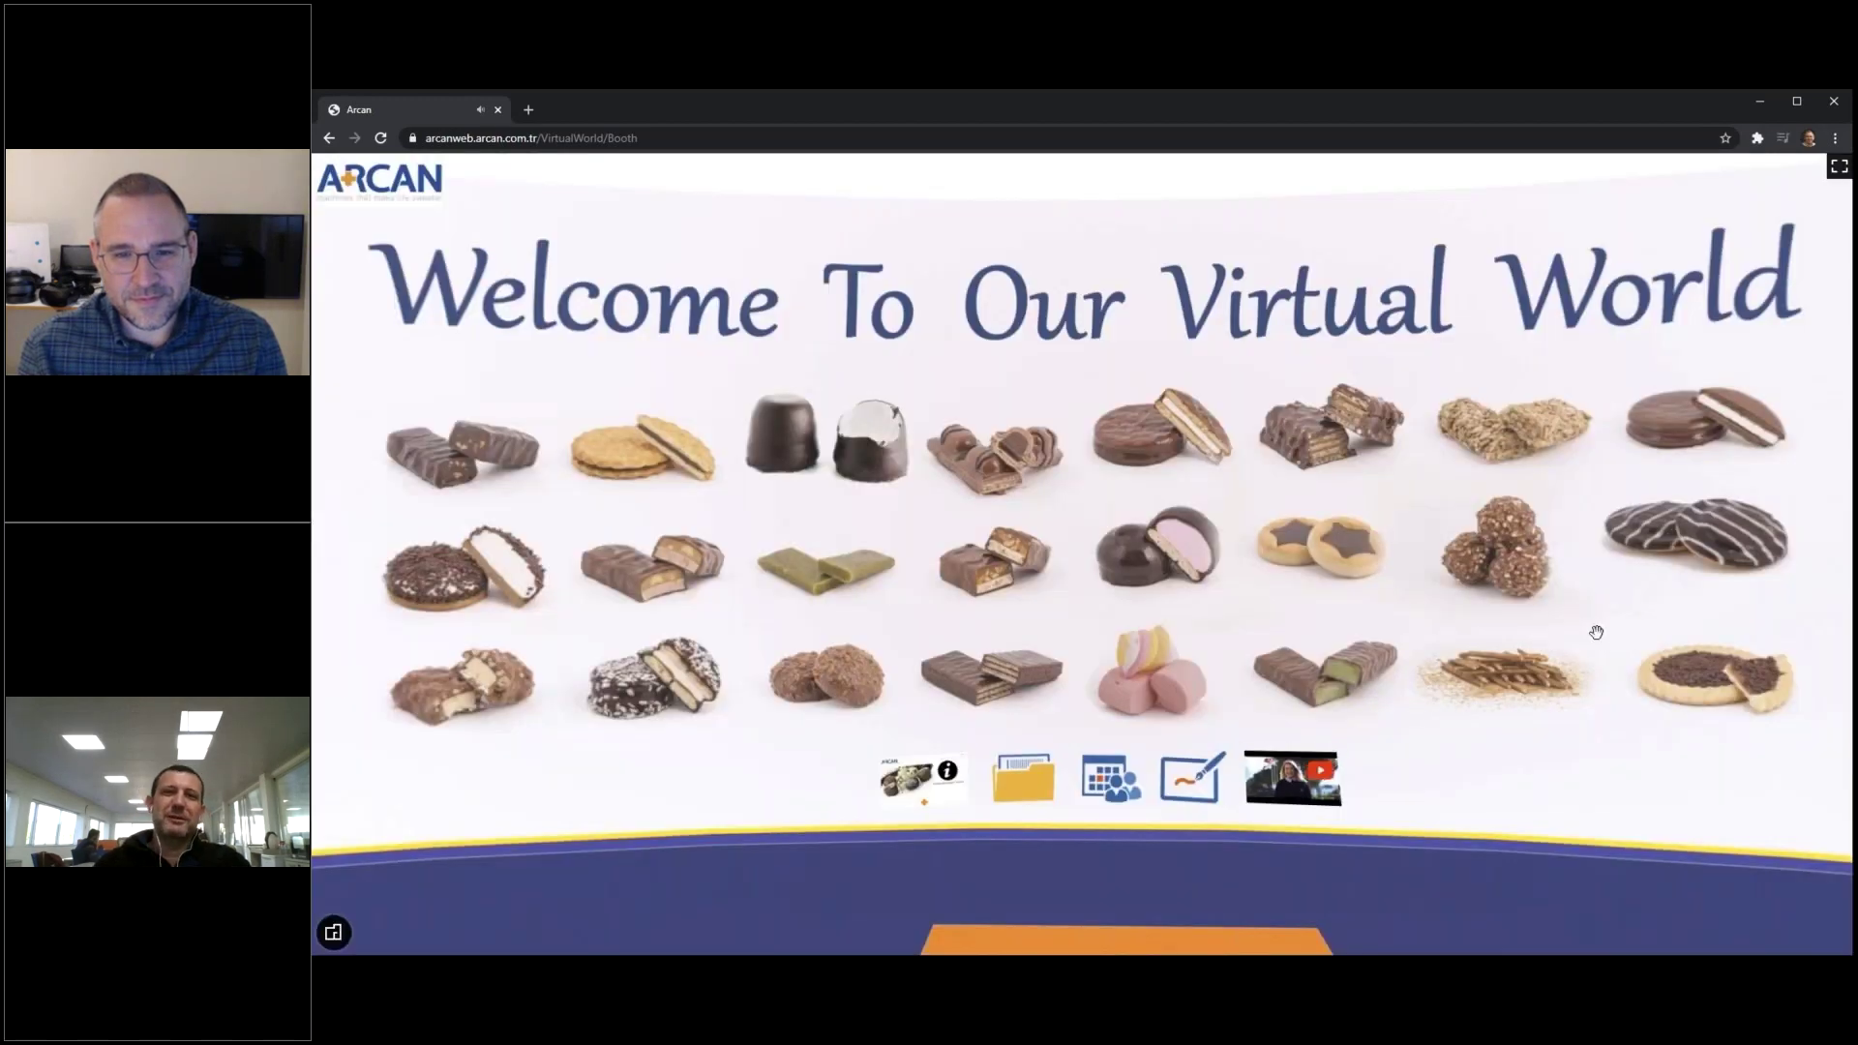
pyautogui.click(334, 934)
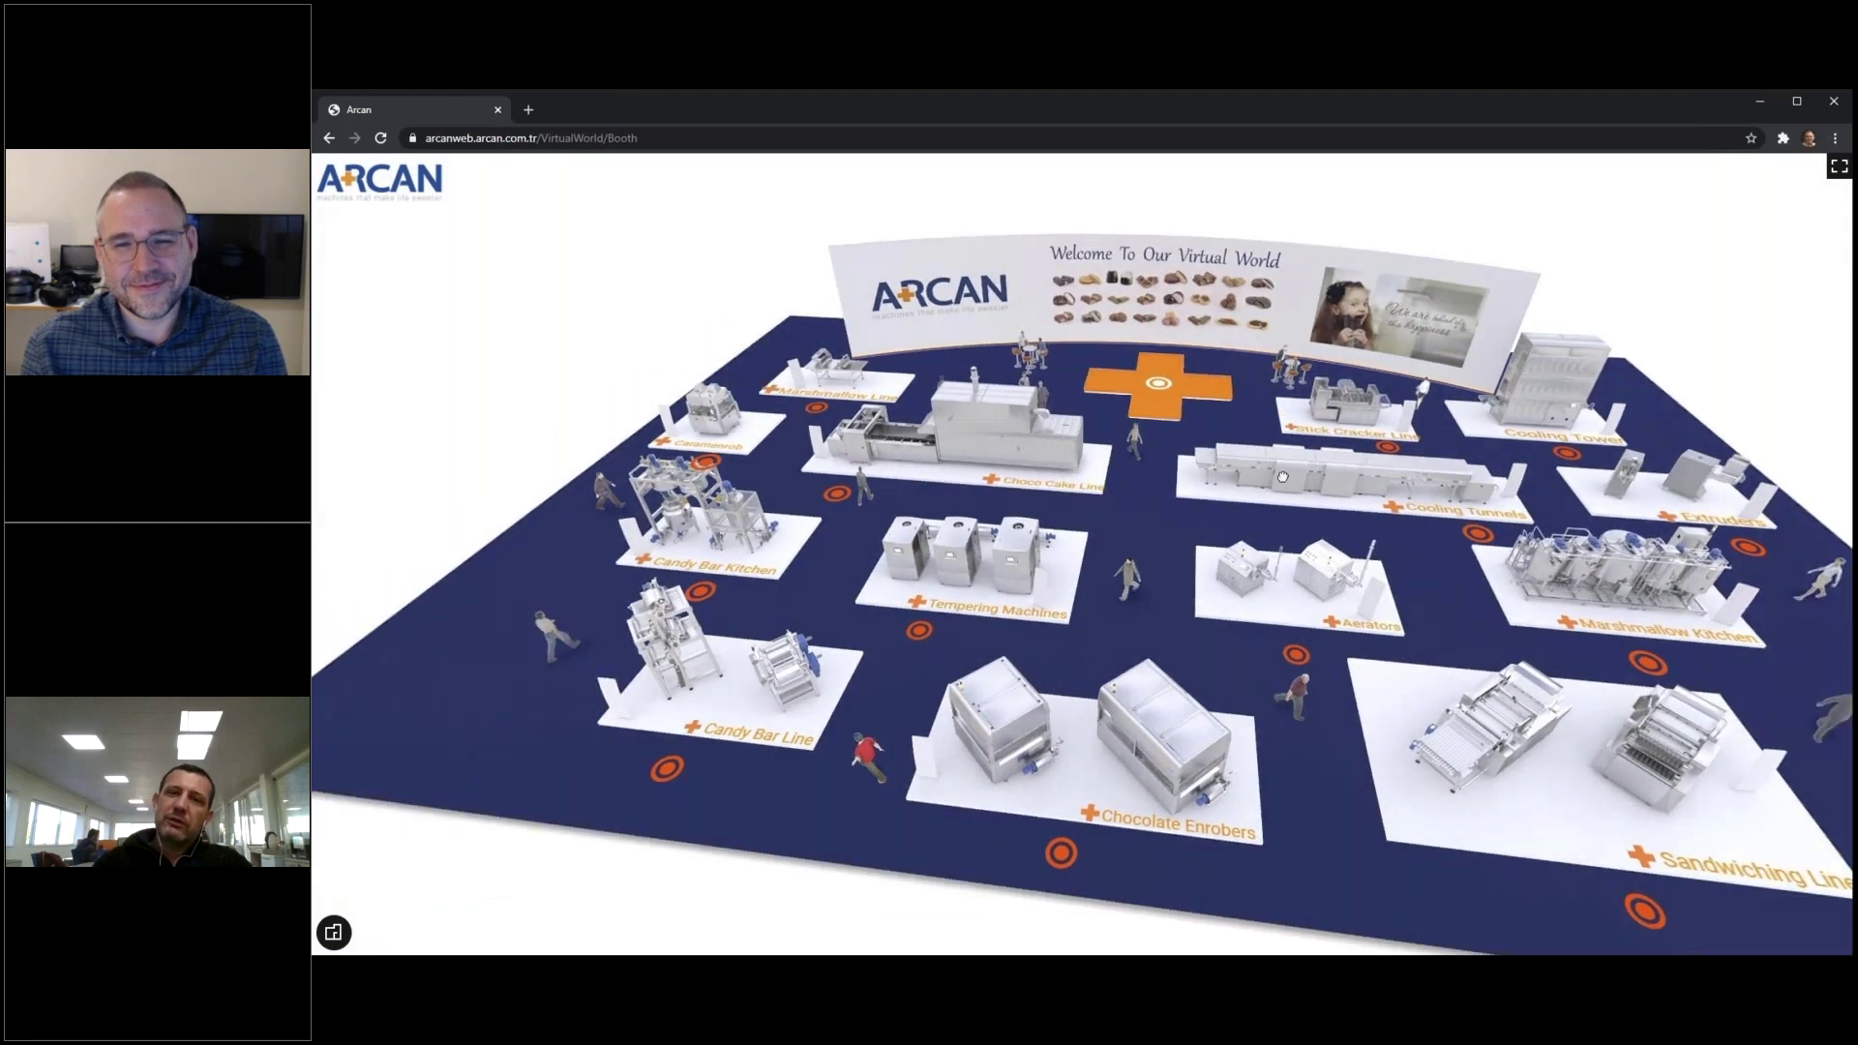
pyautogui.moveTo(1282, 477)
pyautogui.mouseDown()
pyautogui.moveTo(984, 471)
pyautogui.moveTo(1168, 513)
pyautogui.mouseUp()
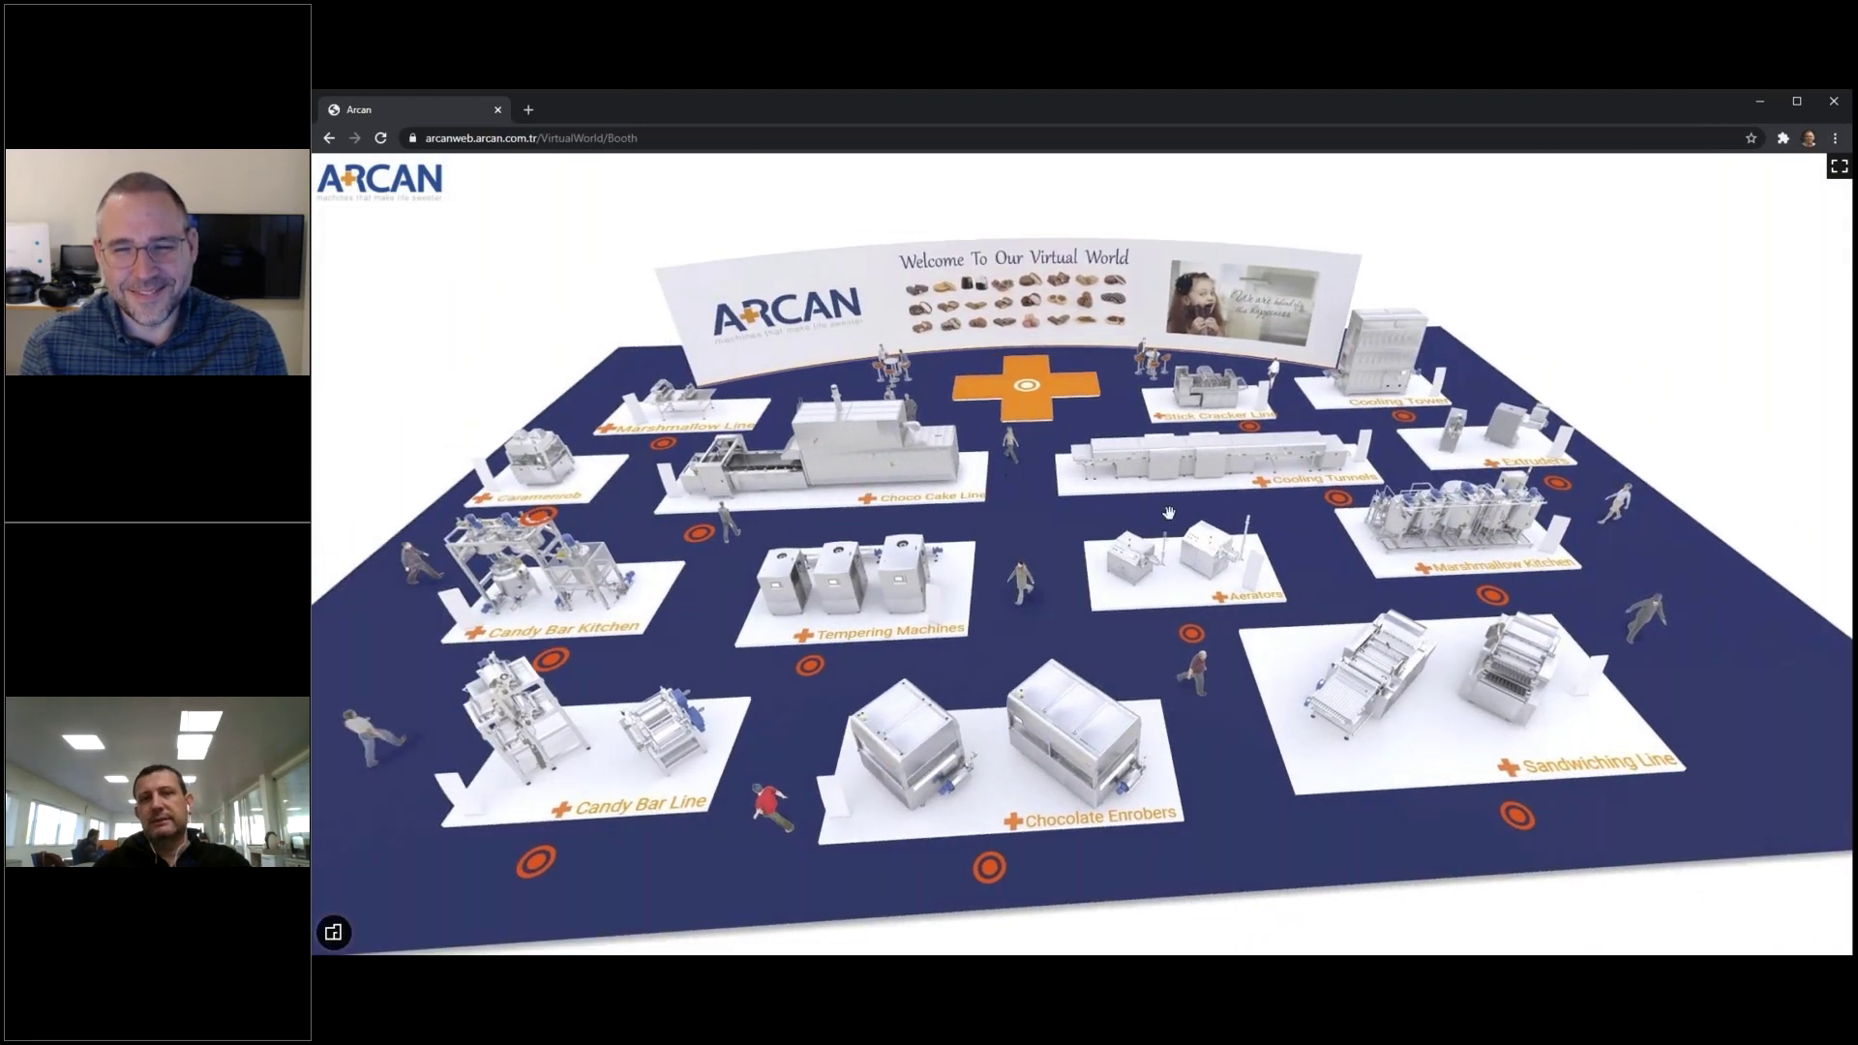
pyautogui.click(1493, 598)
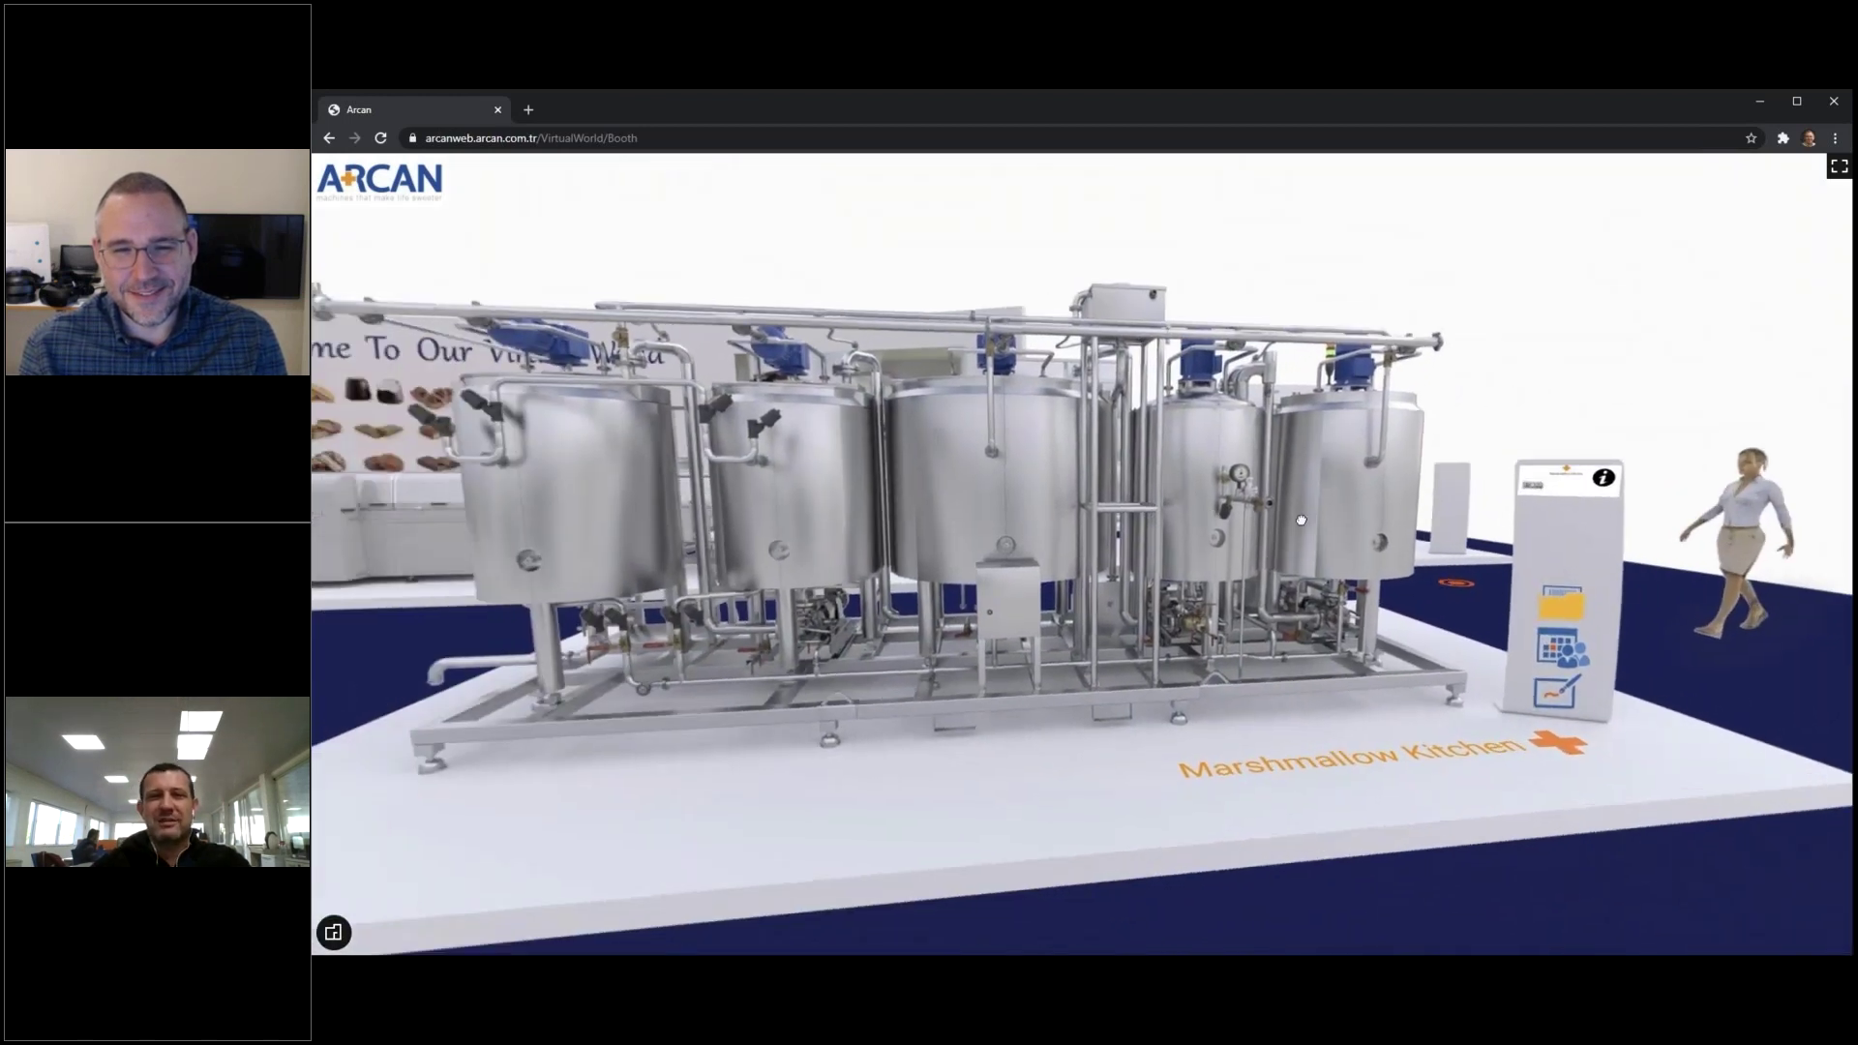
pyautogui.moveTo(1301, 520); pyautogui.dragTo(1646, 542)
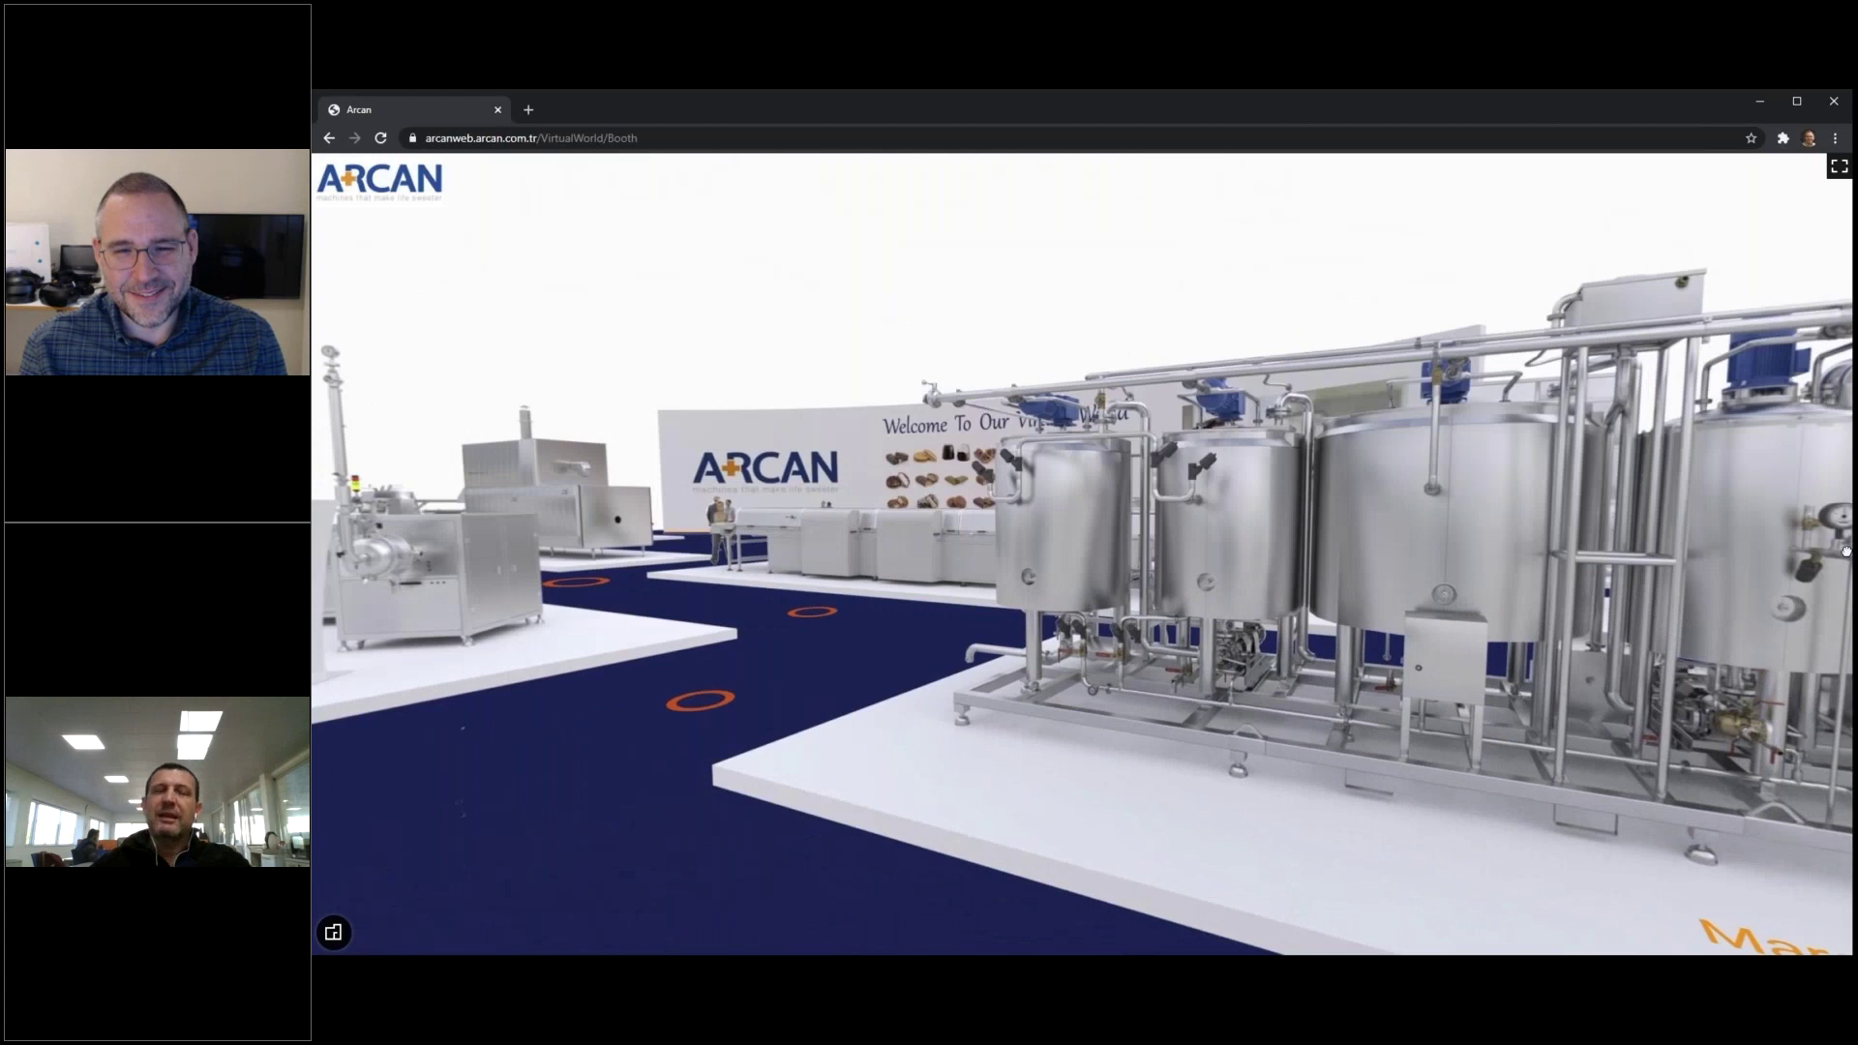
pyautogui.click(346, 940)
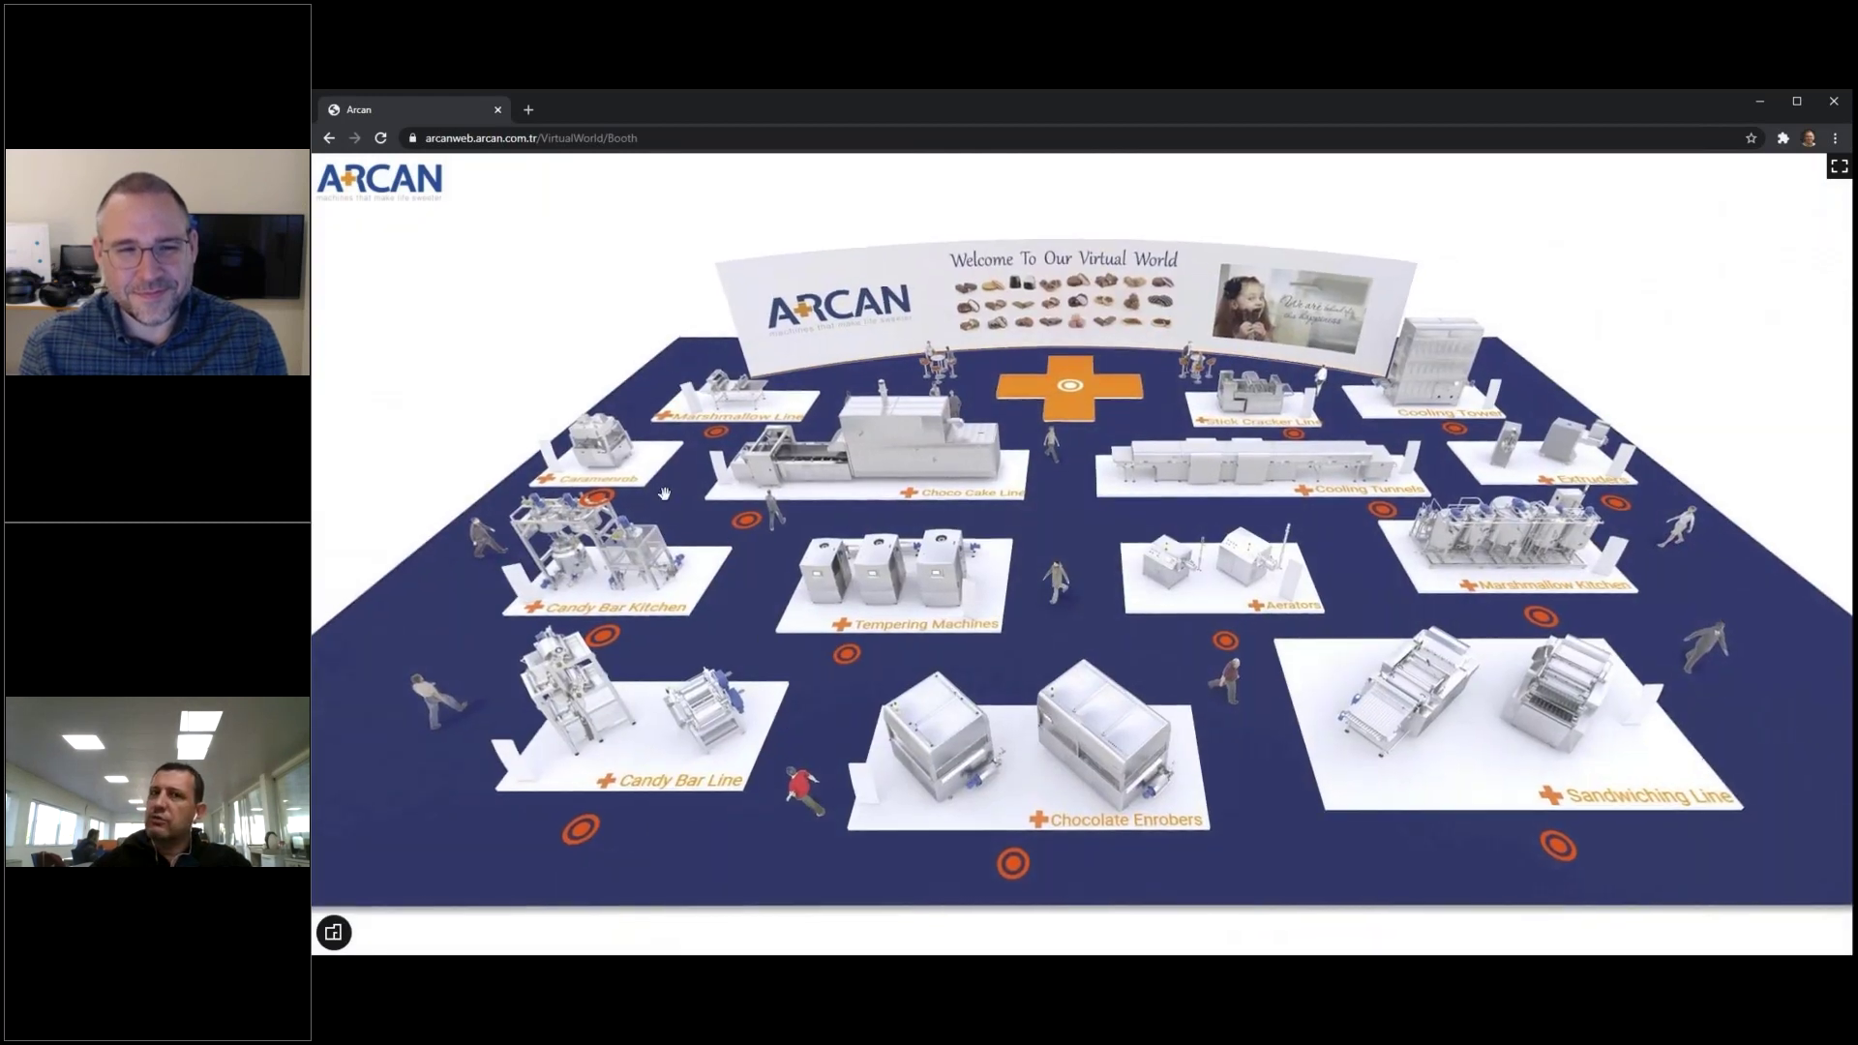
pyautogui.click(715, 432)
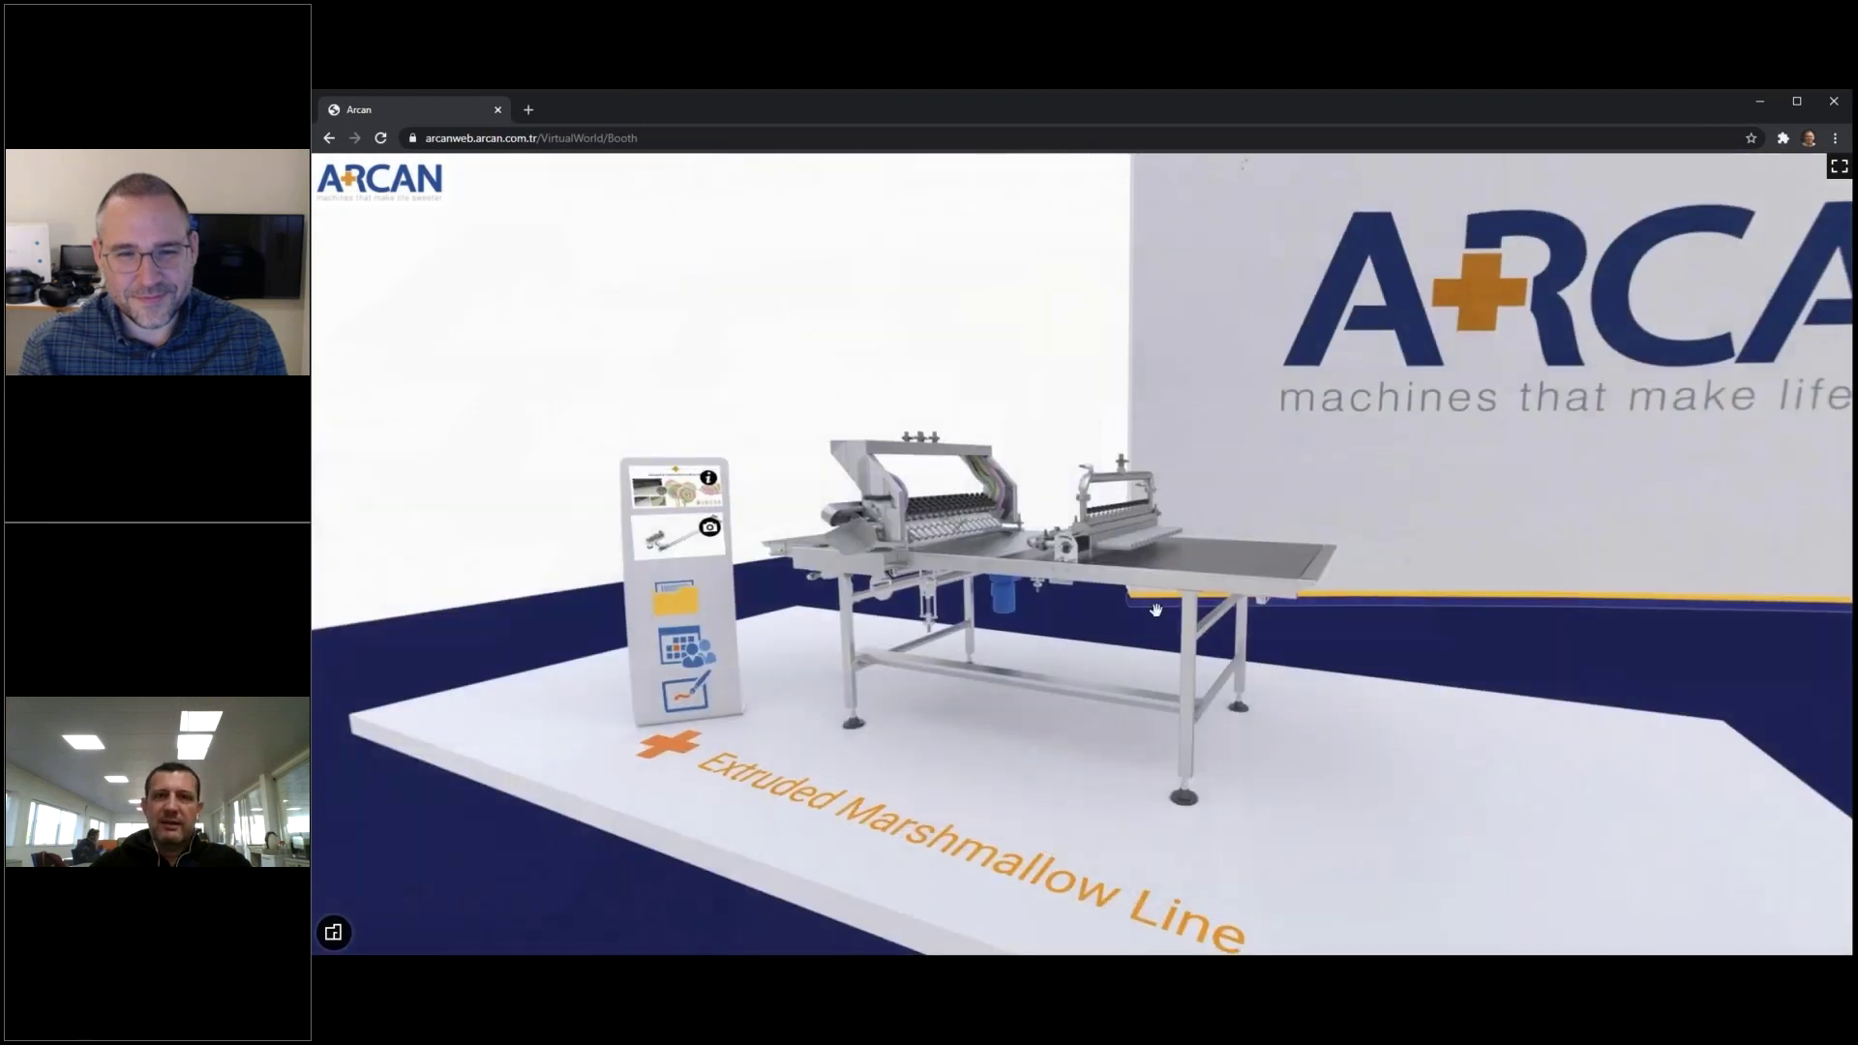
pyautogui.click(833, 637)
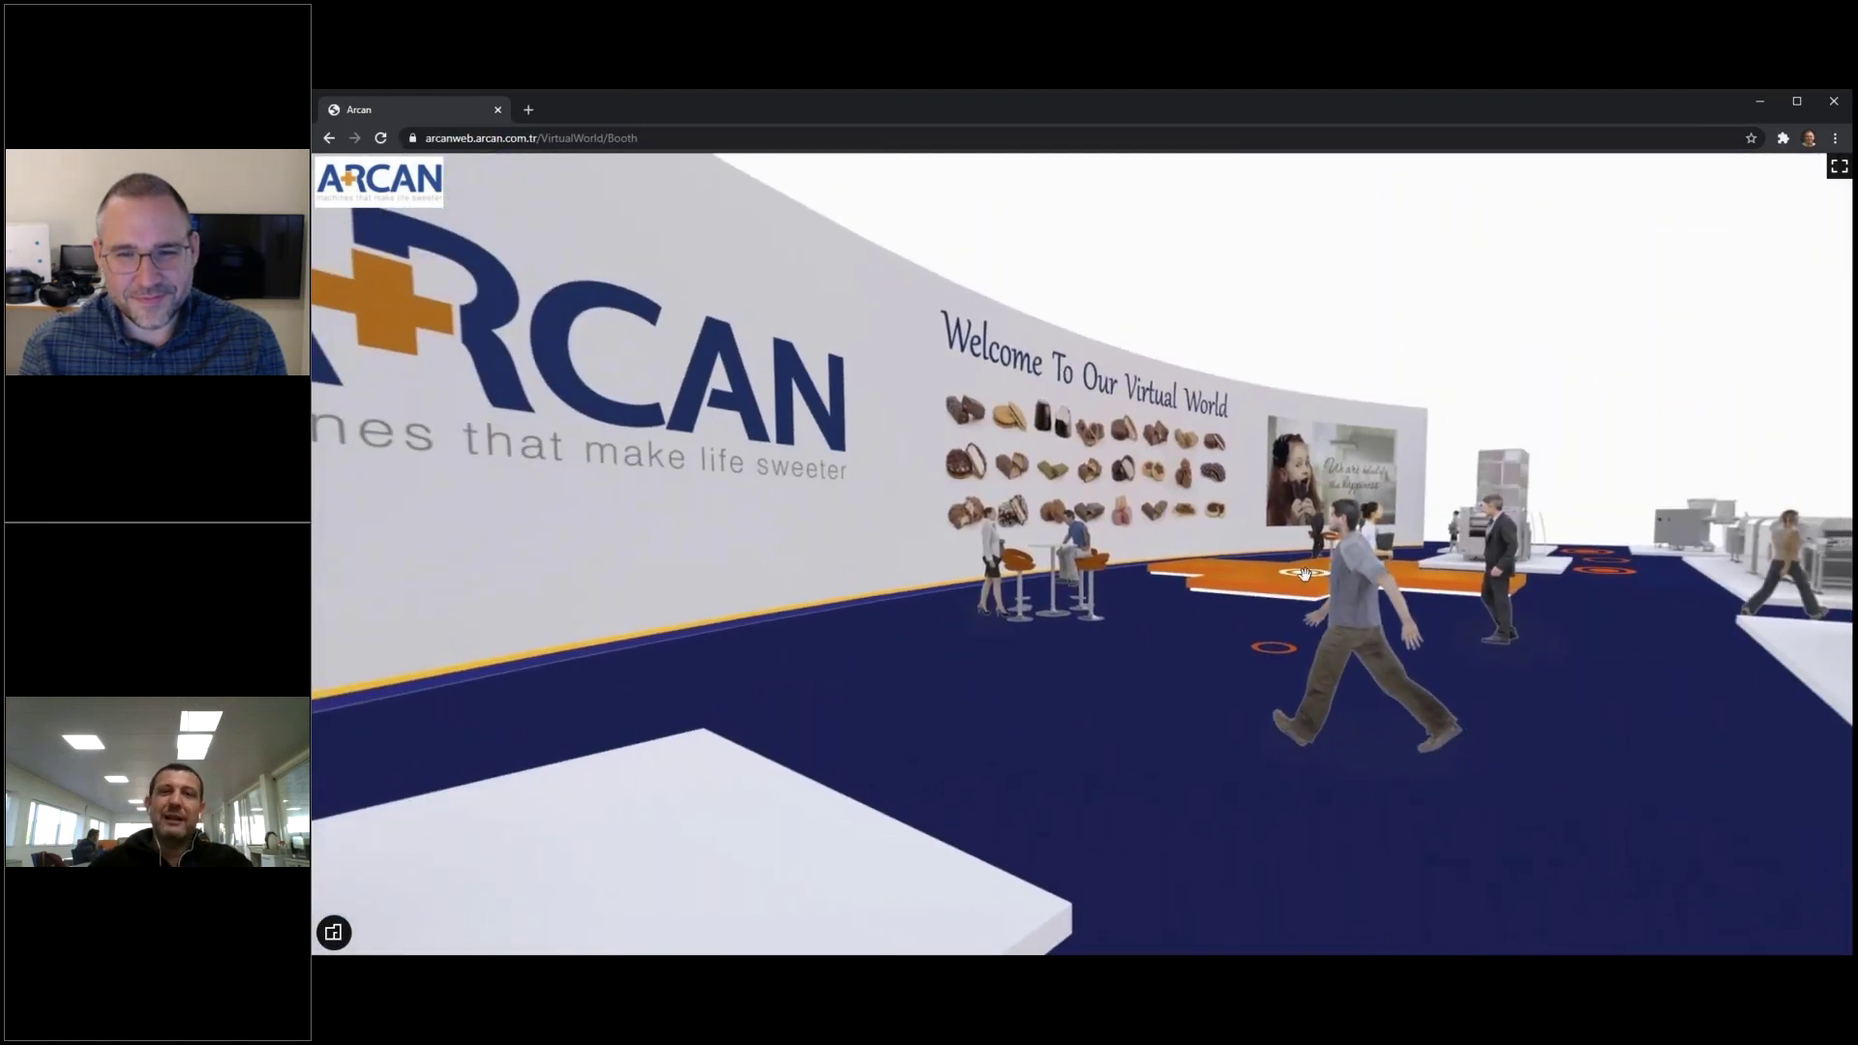
pyautogui.click(1304, 573)
pyautogui.moveTo(1016, 608)
pyautogui.mouseDown()
pyautogui.moveTo(1457, 617)
pyautogui.moveTo(662, 524)
pyautogui.moveTo(588, 617)
pyautogui.mouseUp()
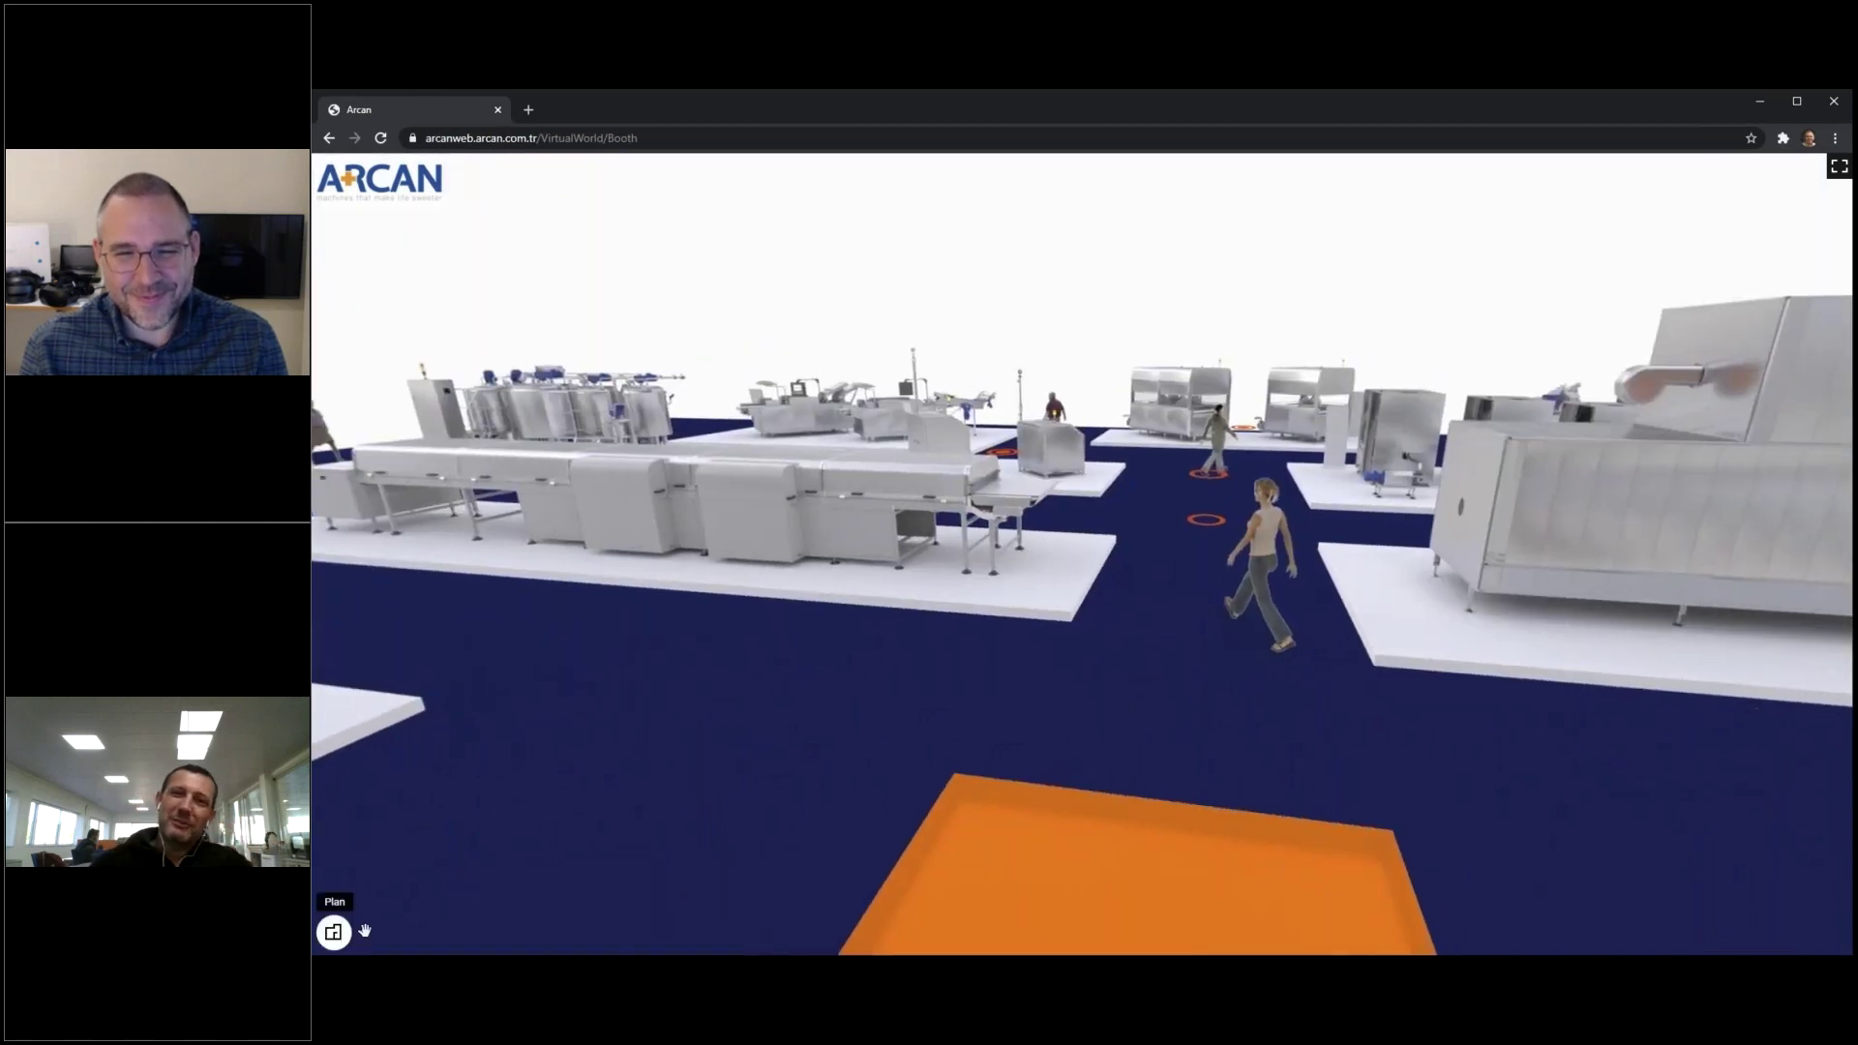
pyautogui.click(338, 931)
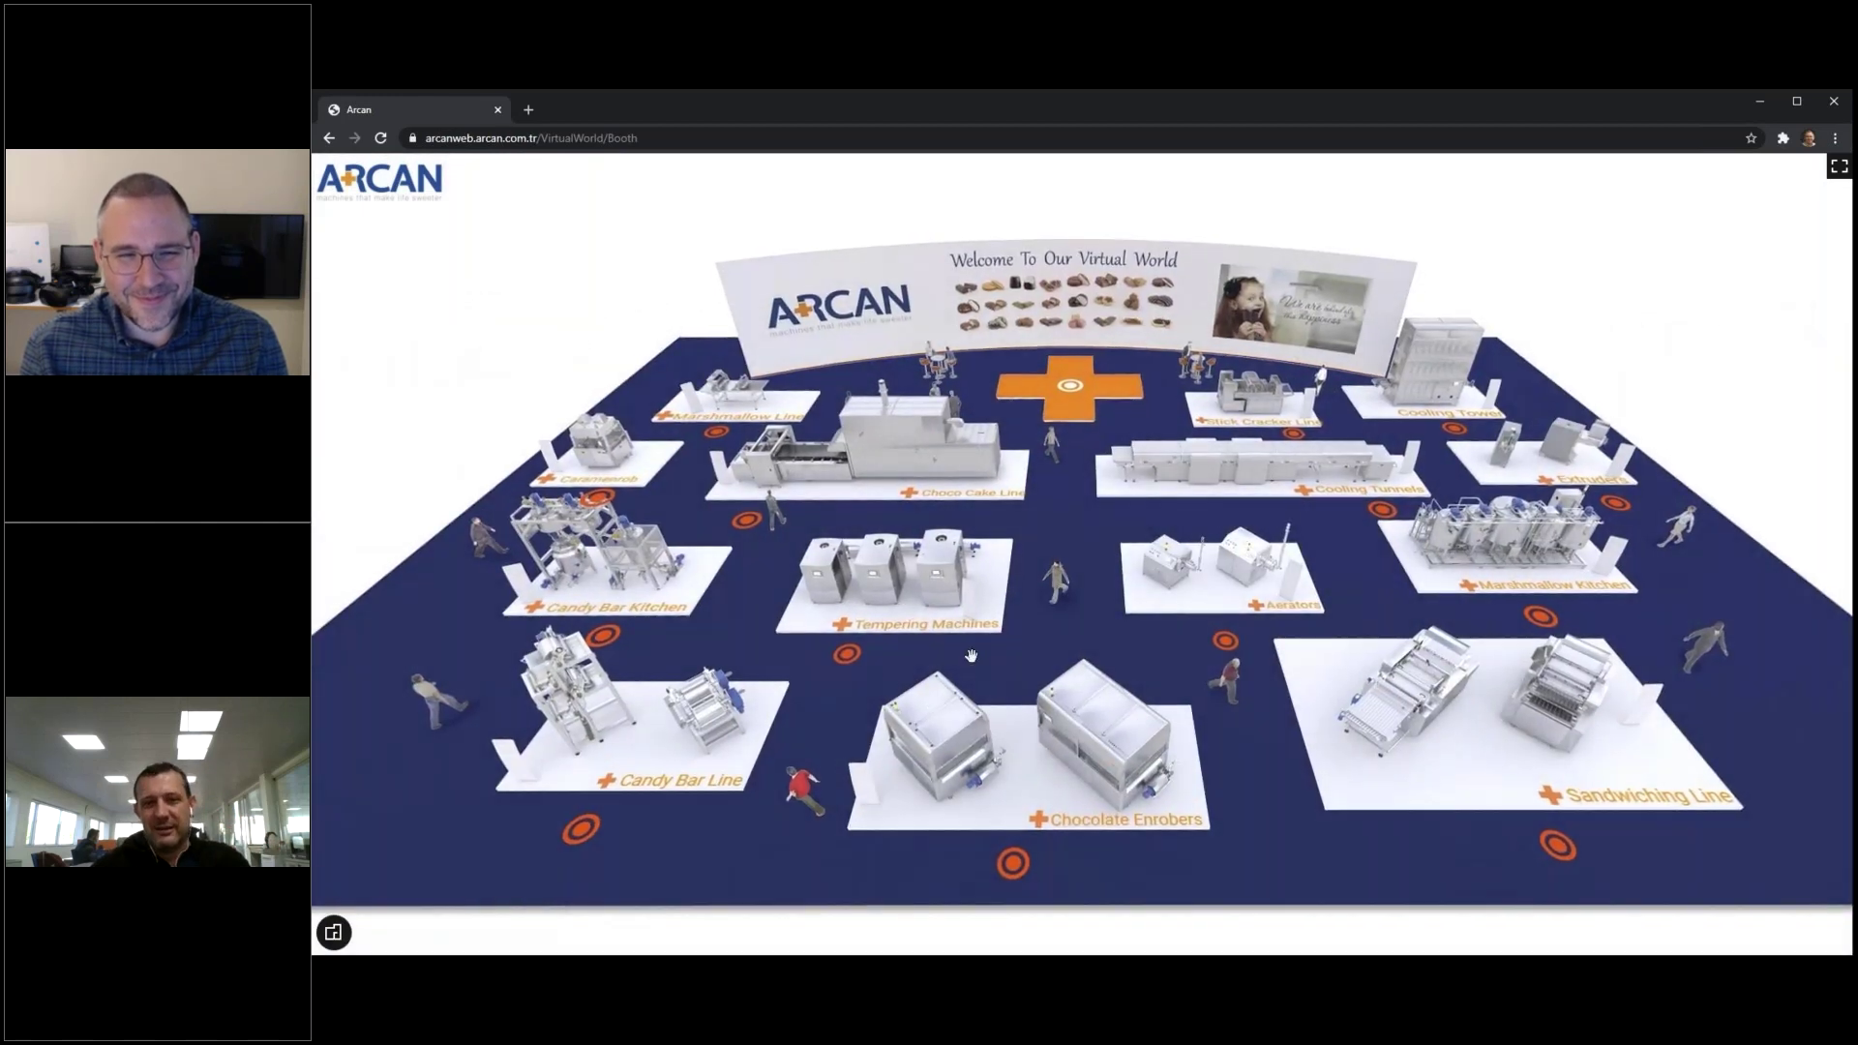
# Go to the Chococake Line booth and view its product info popup
pyautogui.click(743, 523)
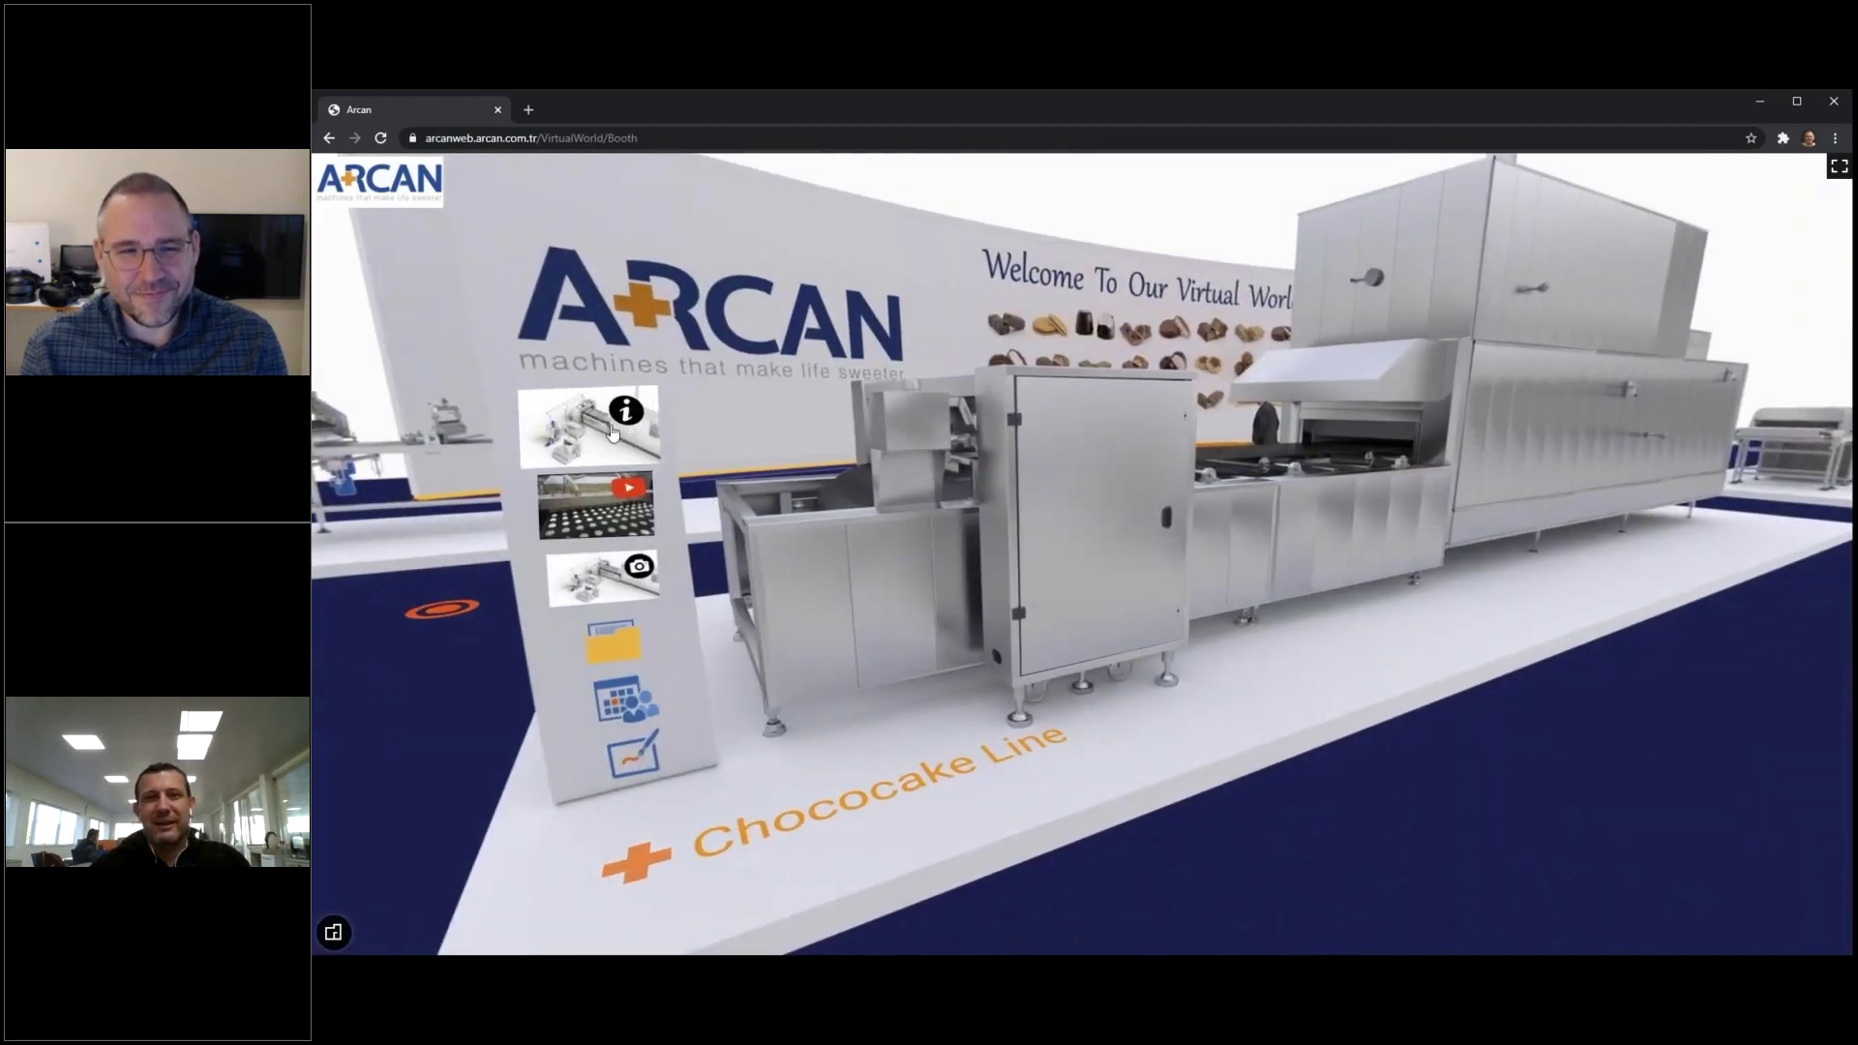
pyautogui.click(611, 432)
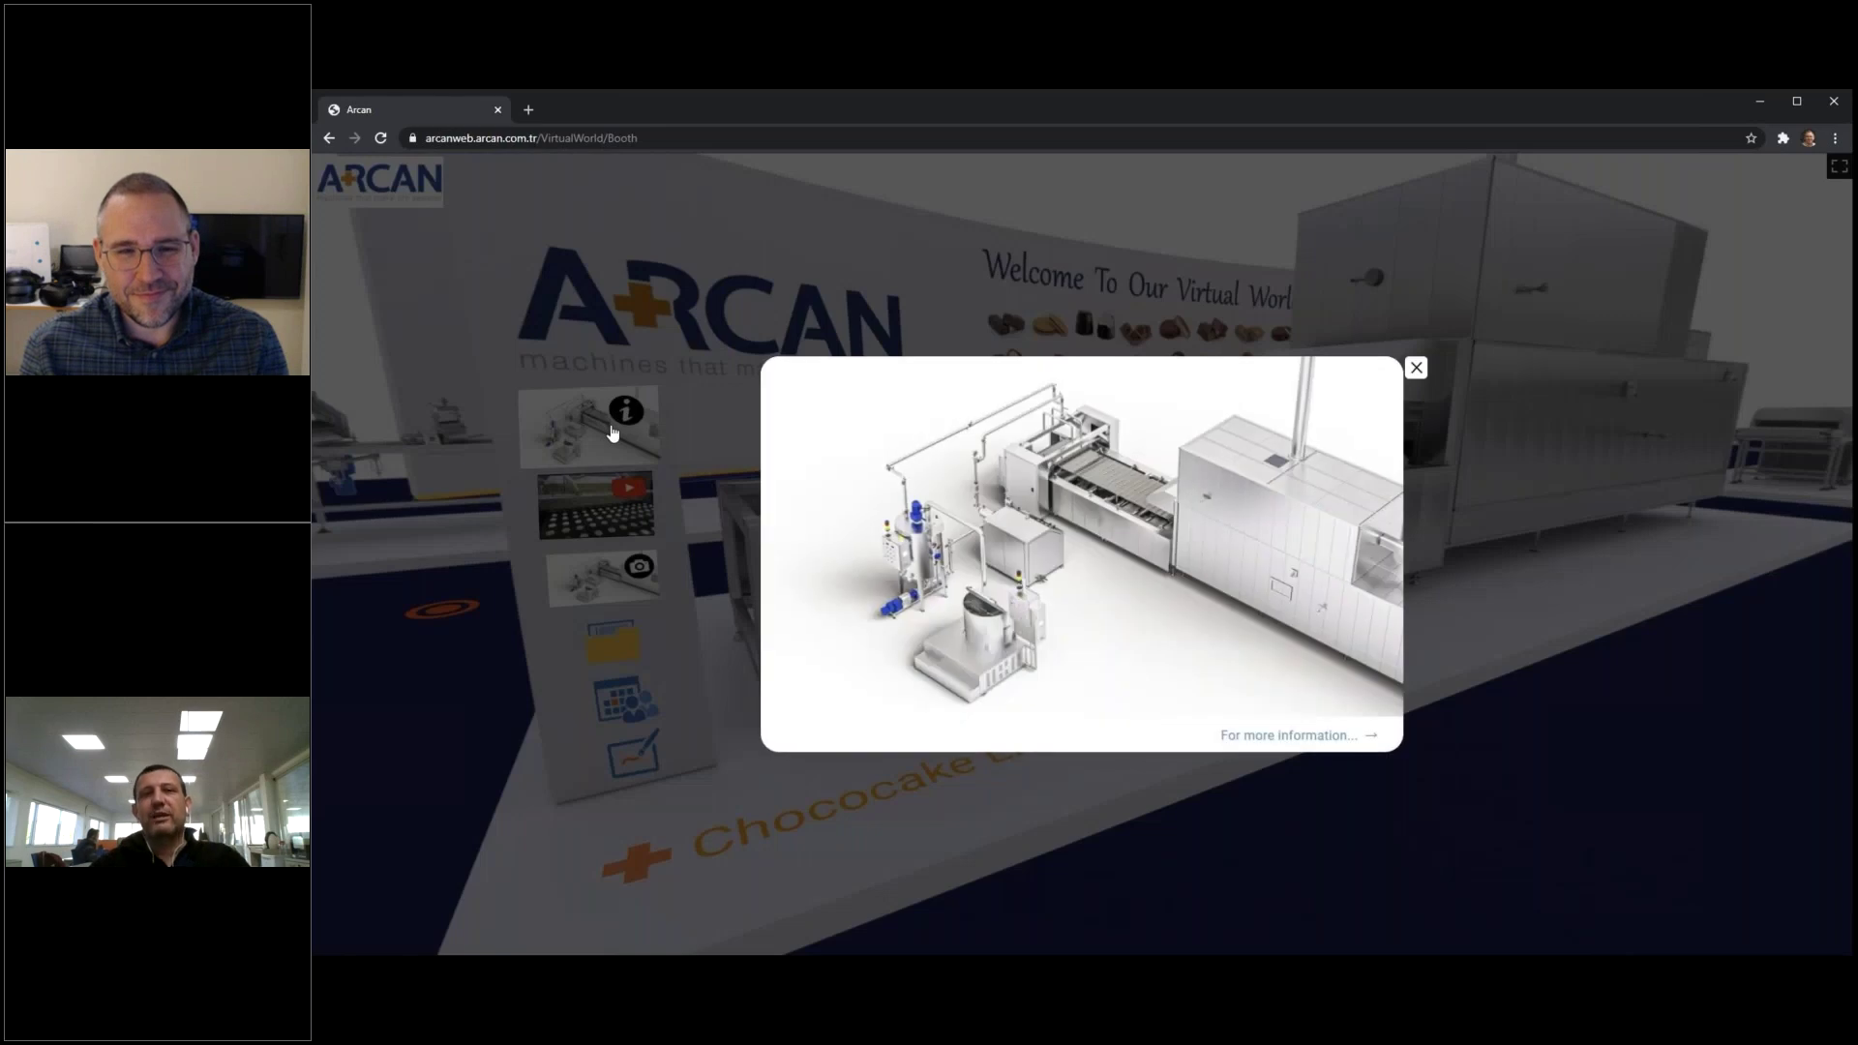
pyautogui.click(613, 439)
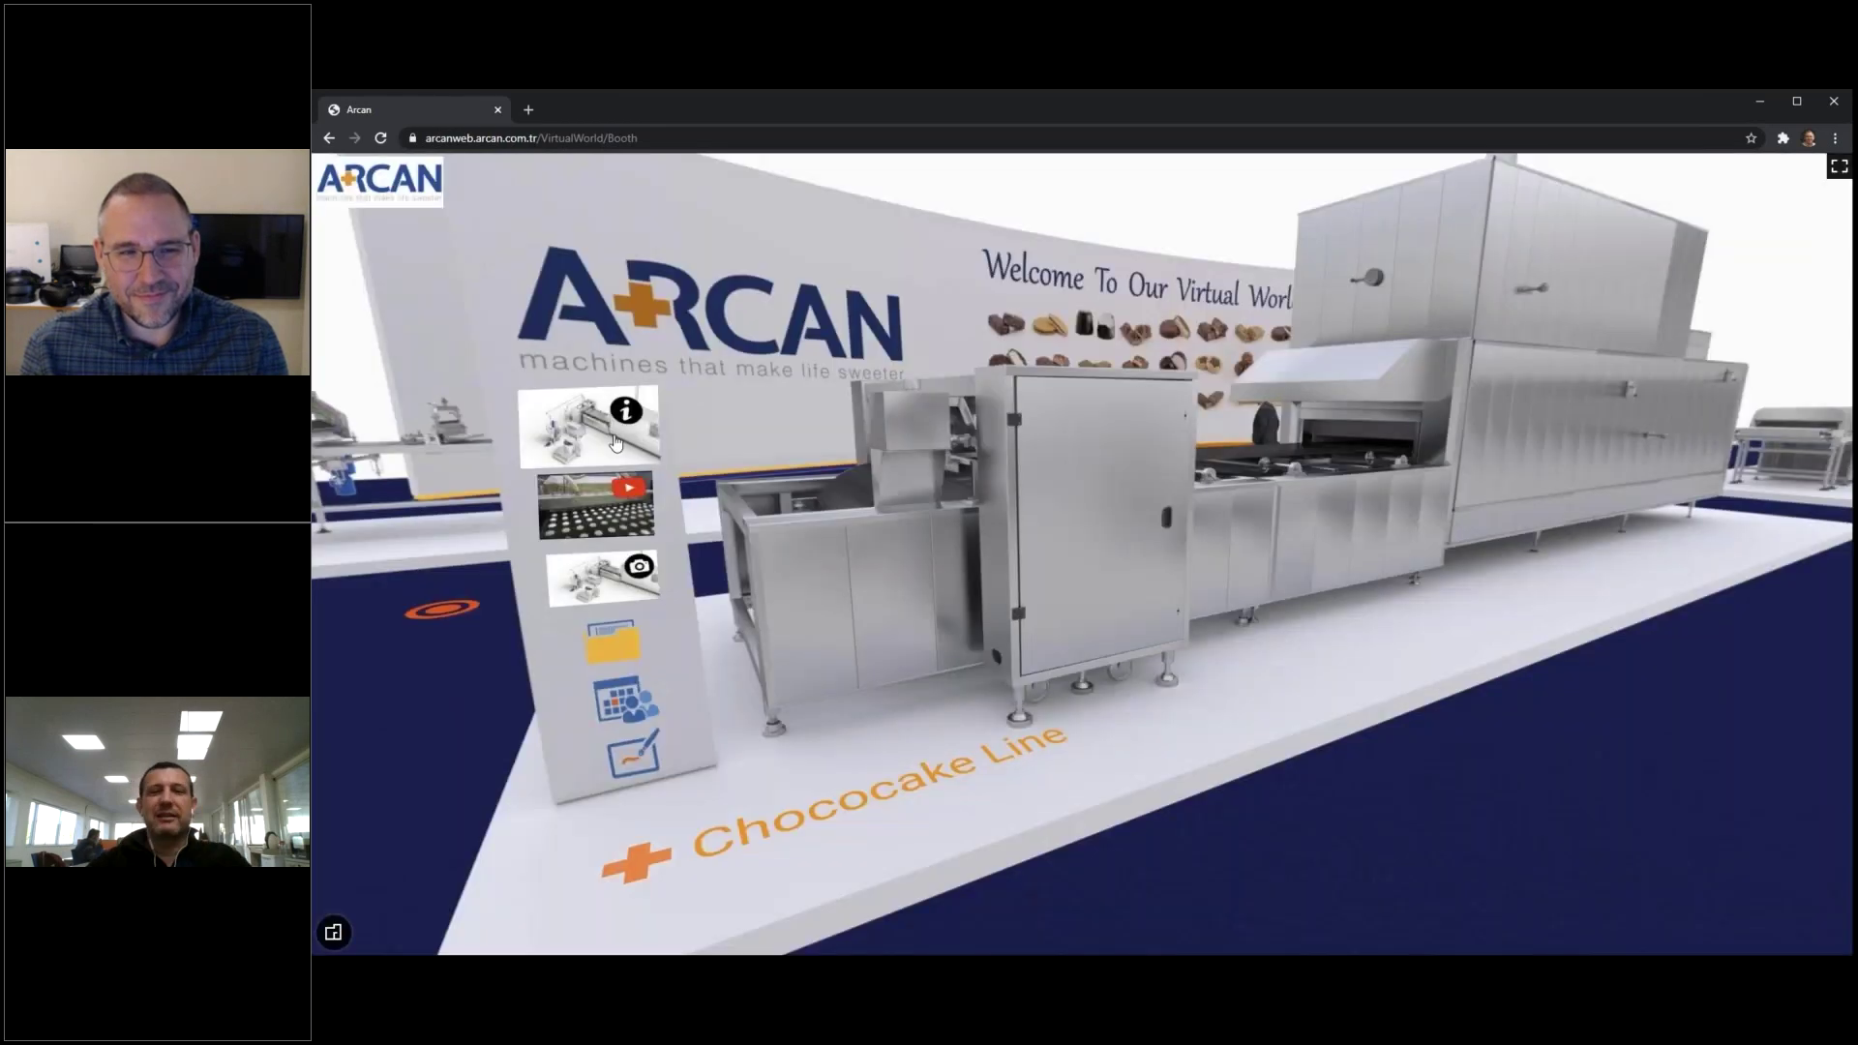
pyautogui.click(614, 499)
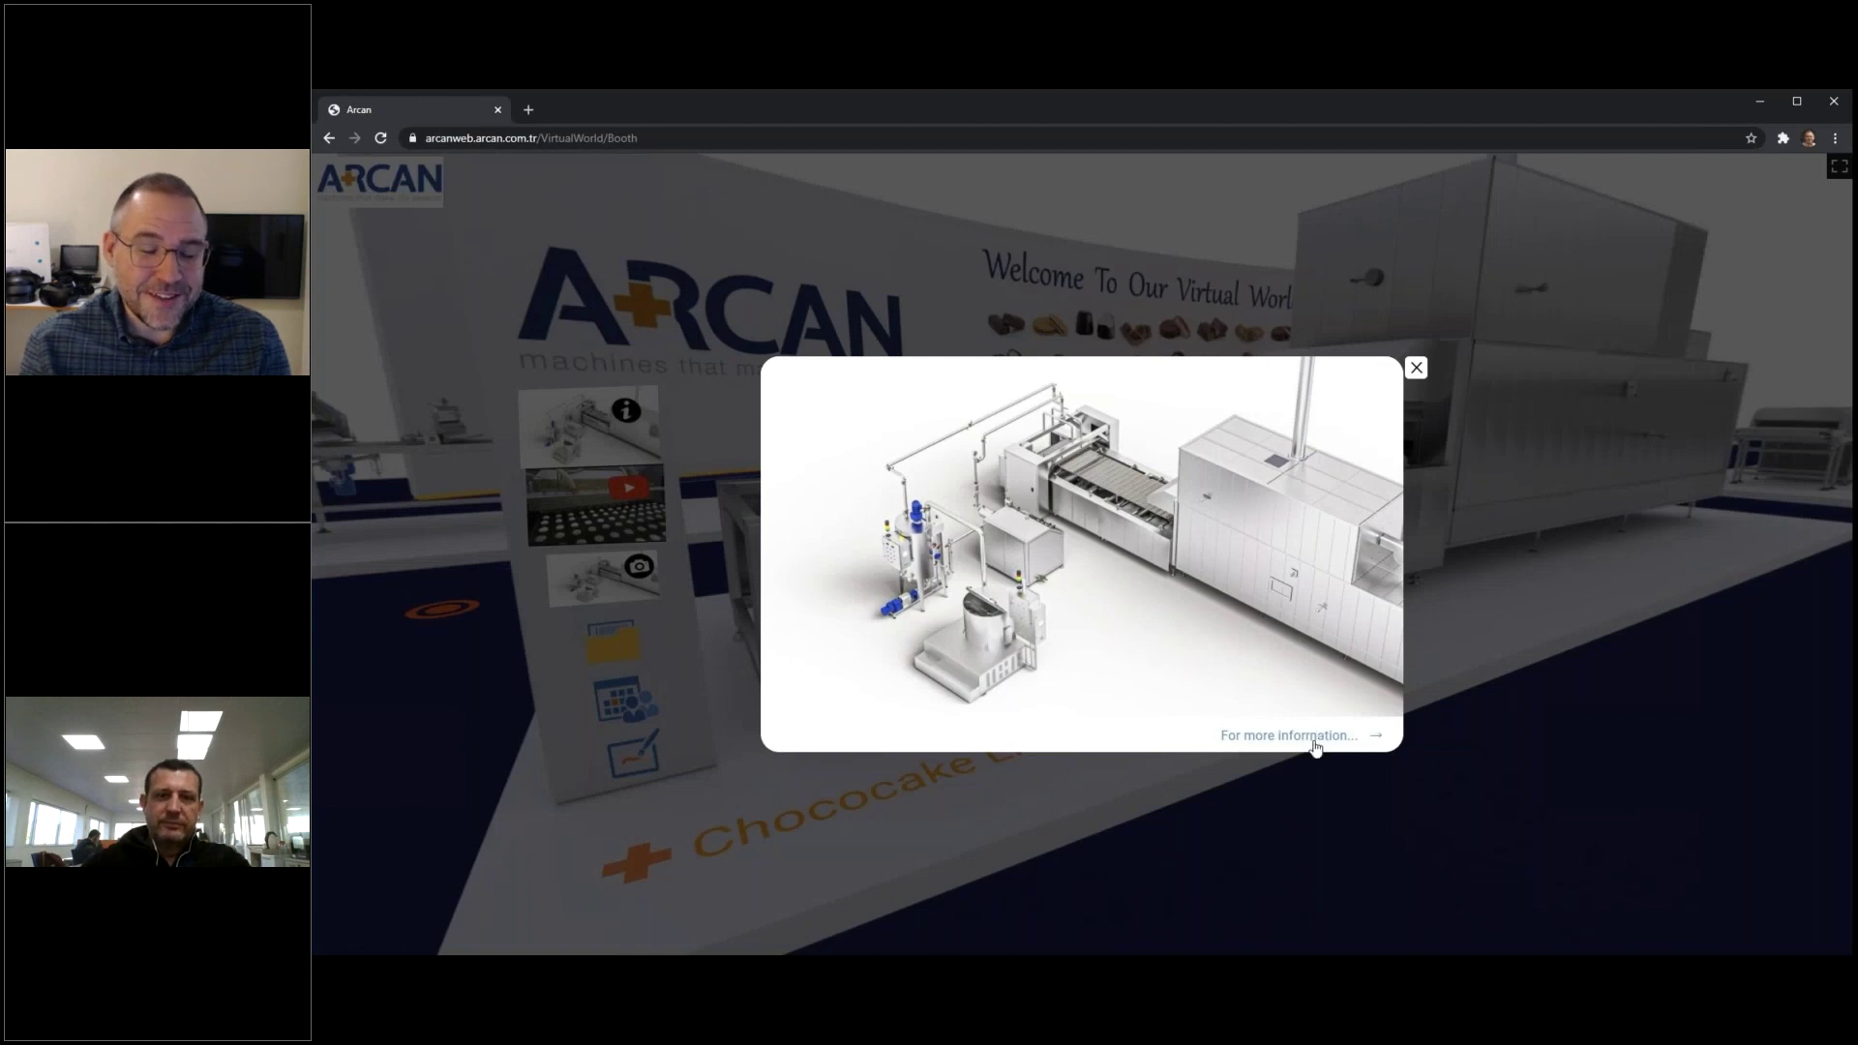
pyautogui.click(1209, 842)
# Play the Choco Cake Line production video, then bring up the line's aerial layout
pyautogui.click(630, 508)
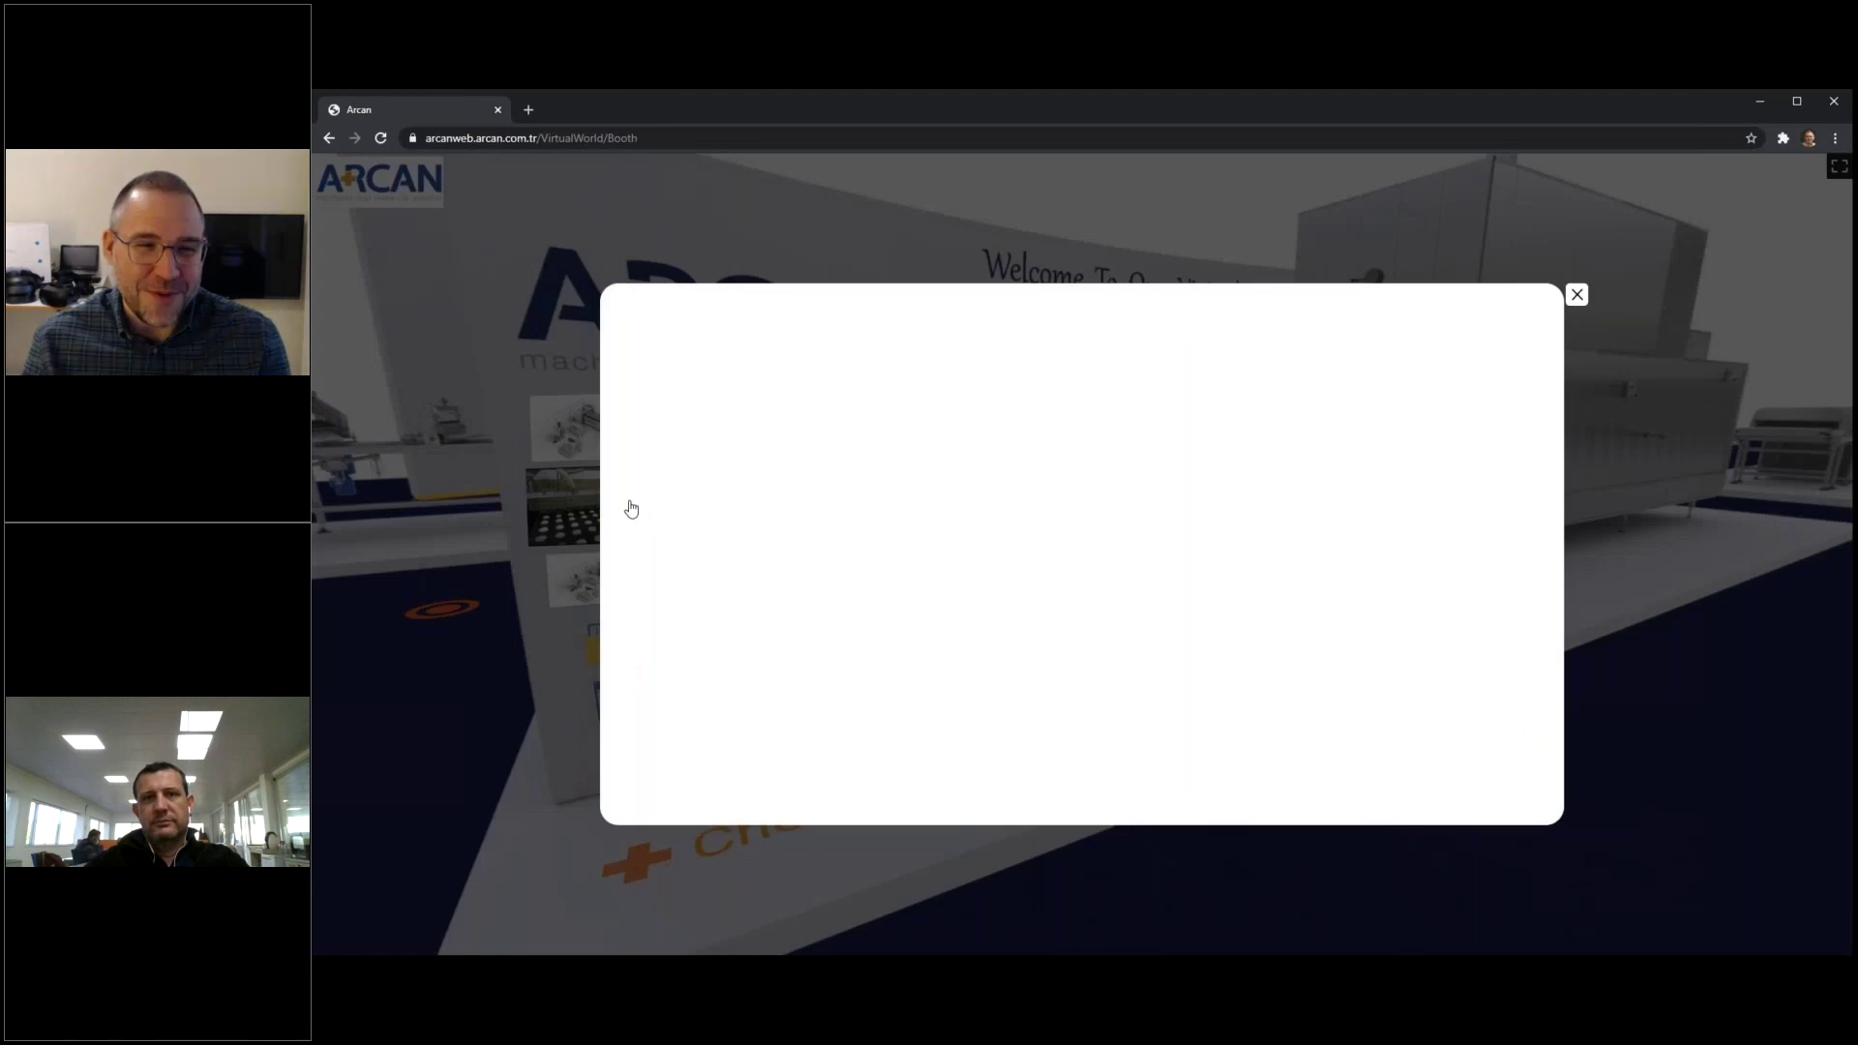
pyautogui.click(1082, 557)
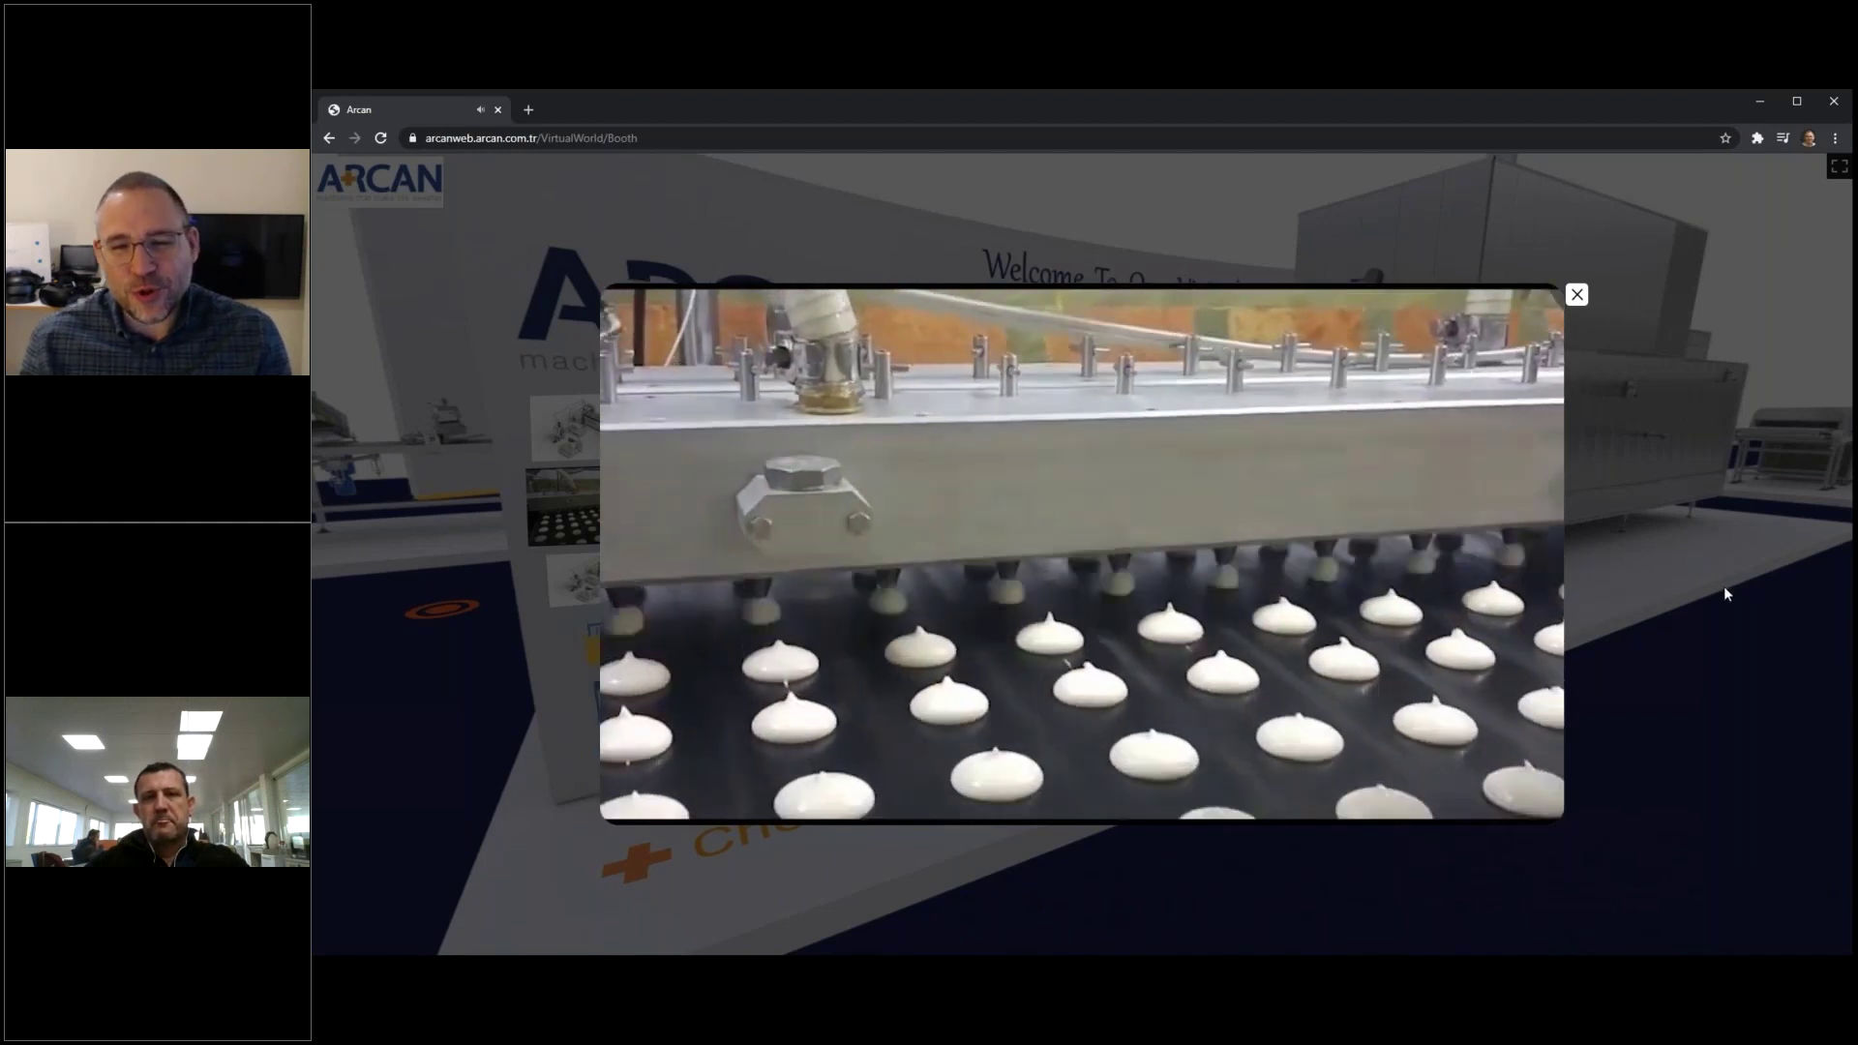
pyautogui.click(1727, 593)
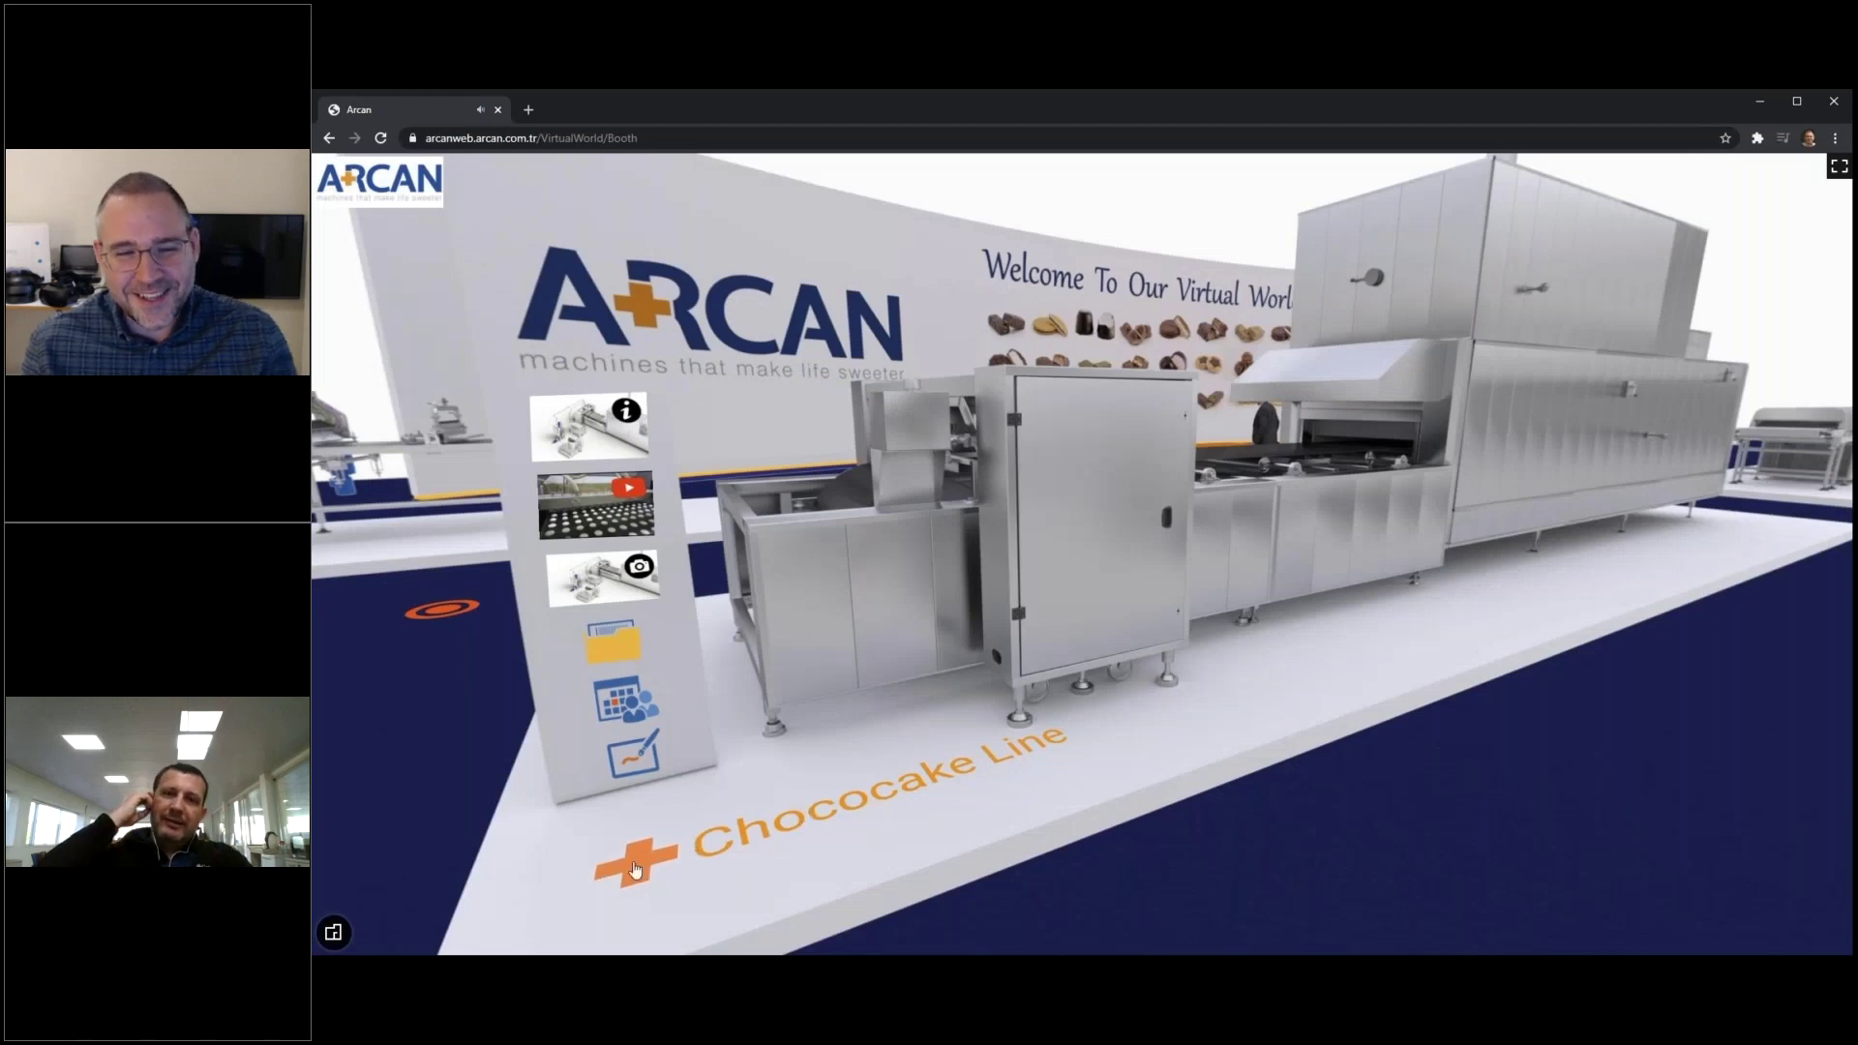
pyautogui.click(831, 845)
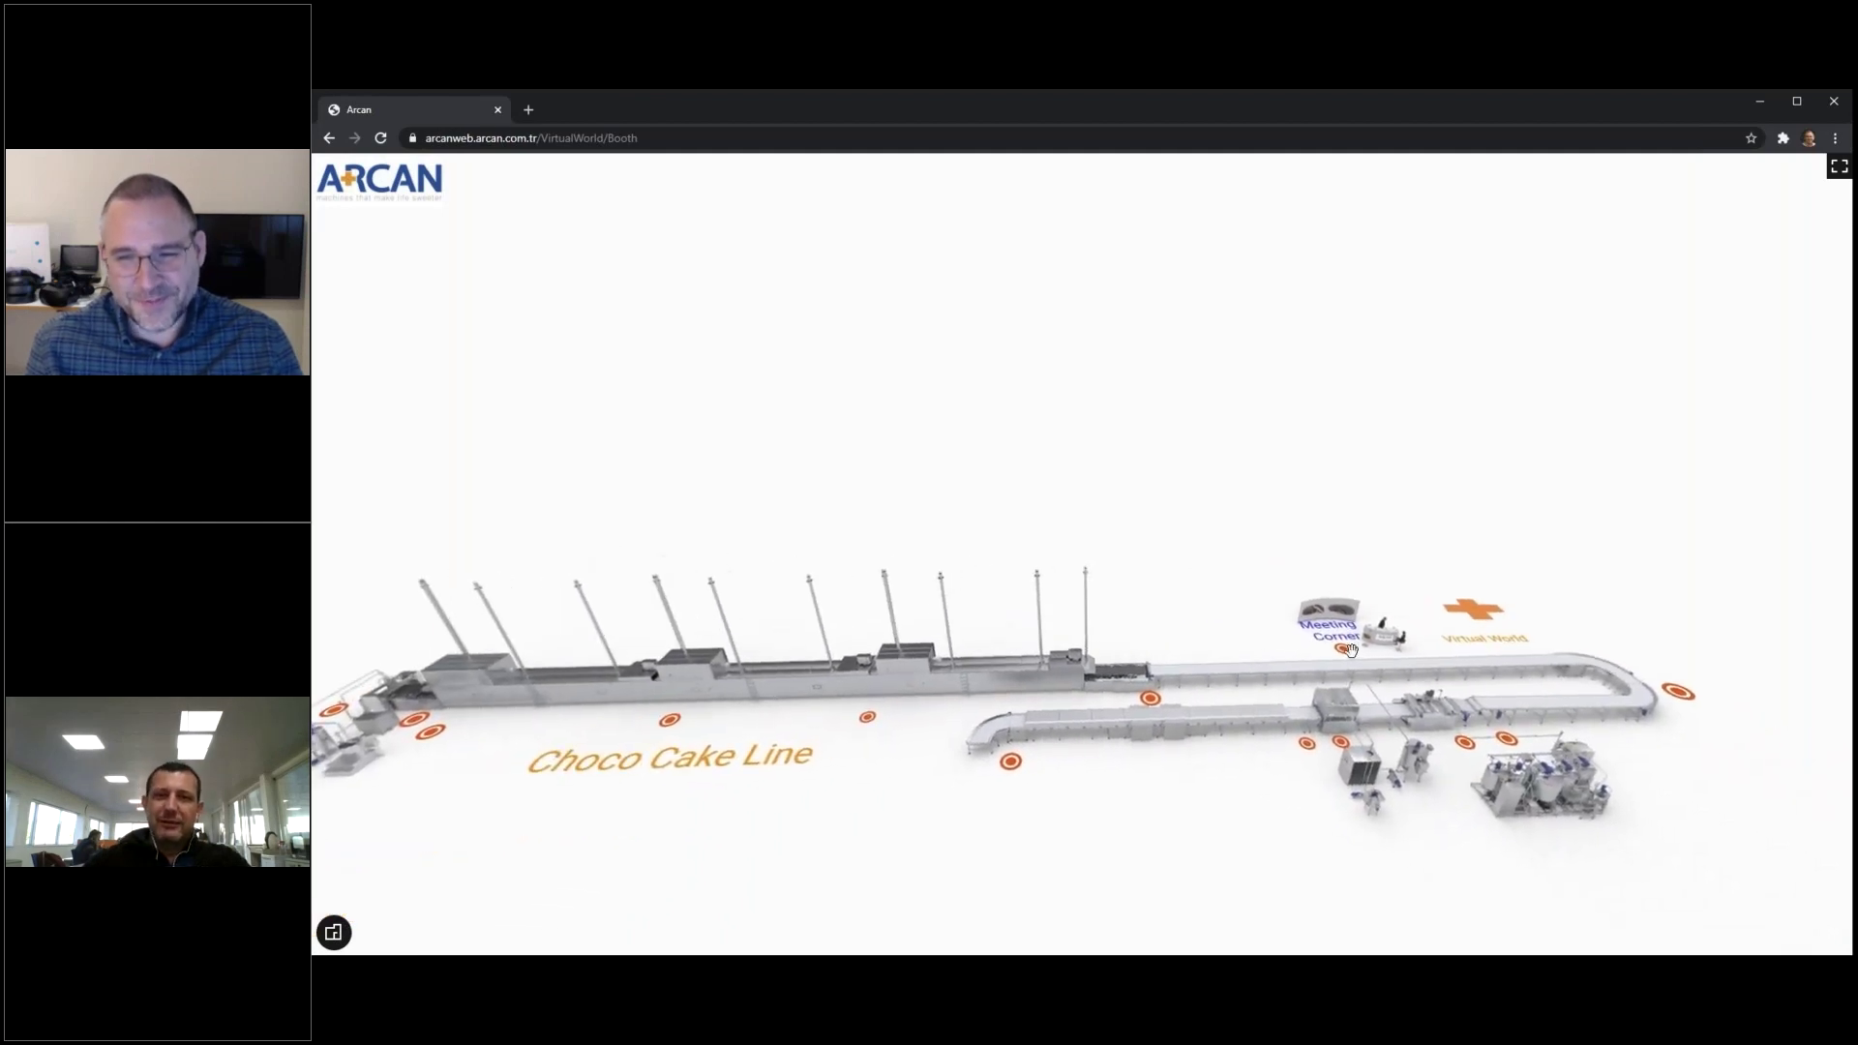
# Walk the Choco Cake Line conveyor and ovens, then return to the plan and booth overview
pyautogui.click(1344, 648)
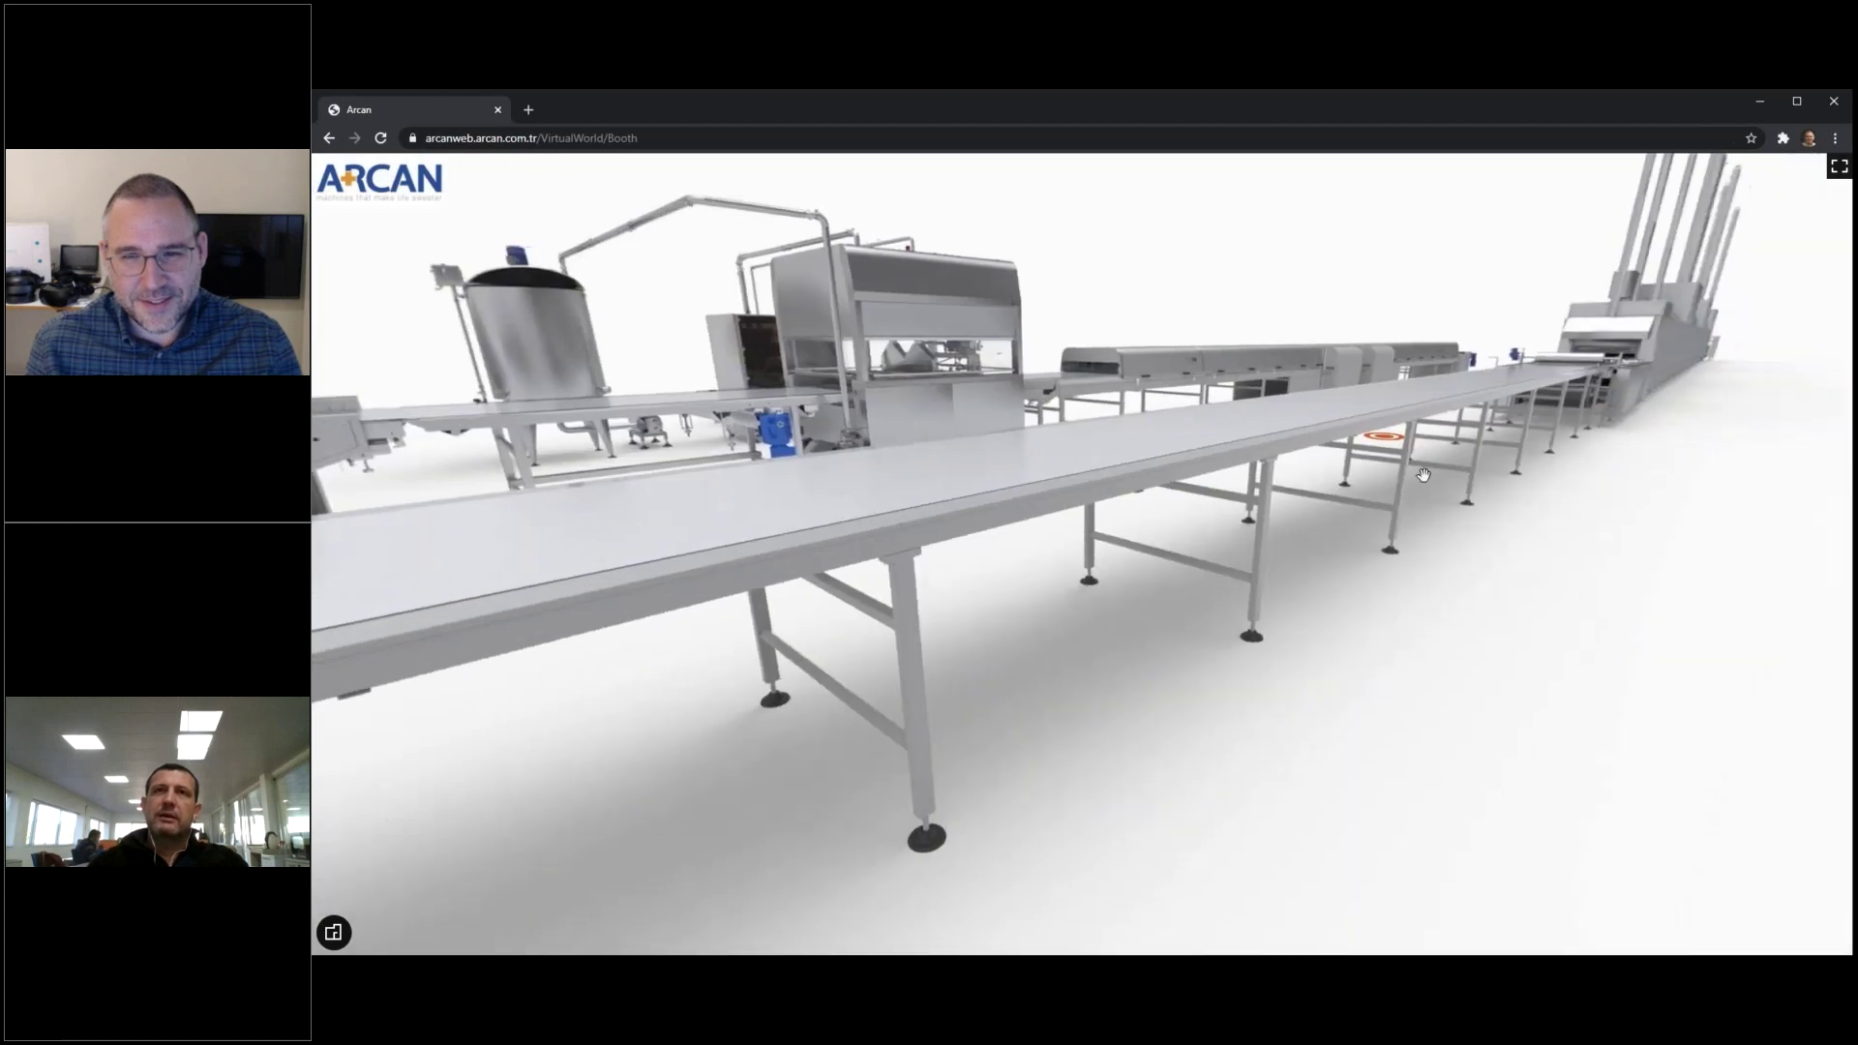
pyautogui.click(1392, 445)
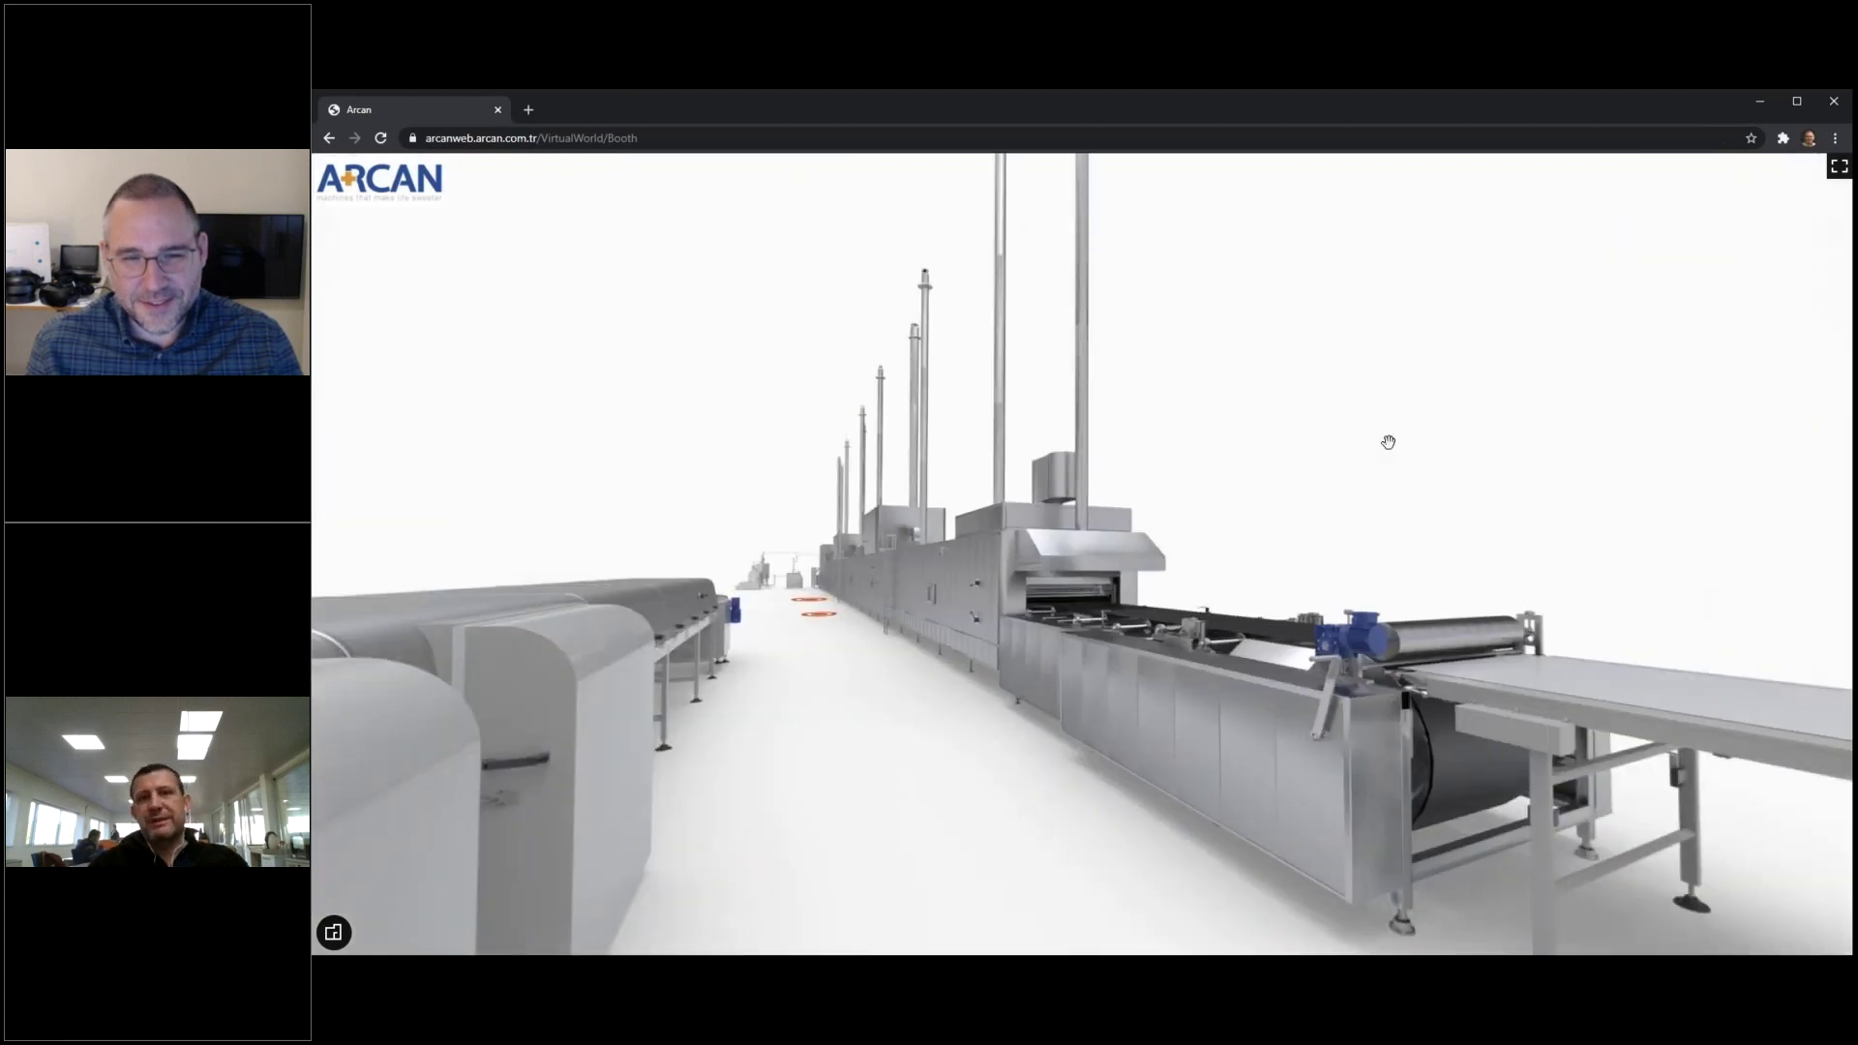
pyautogui.click(792, 615)
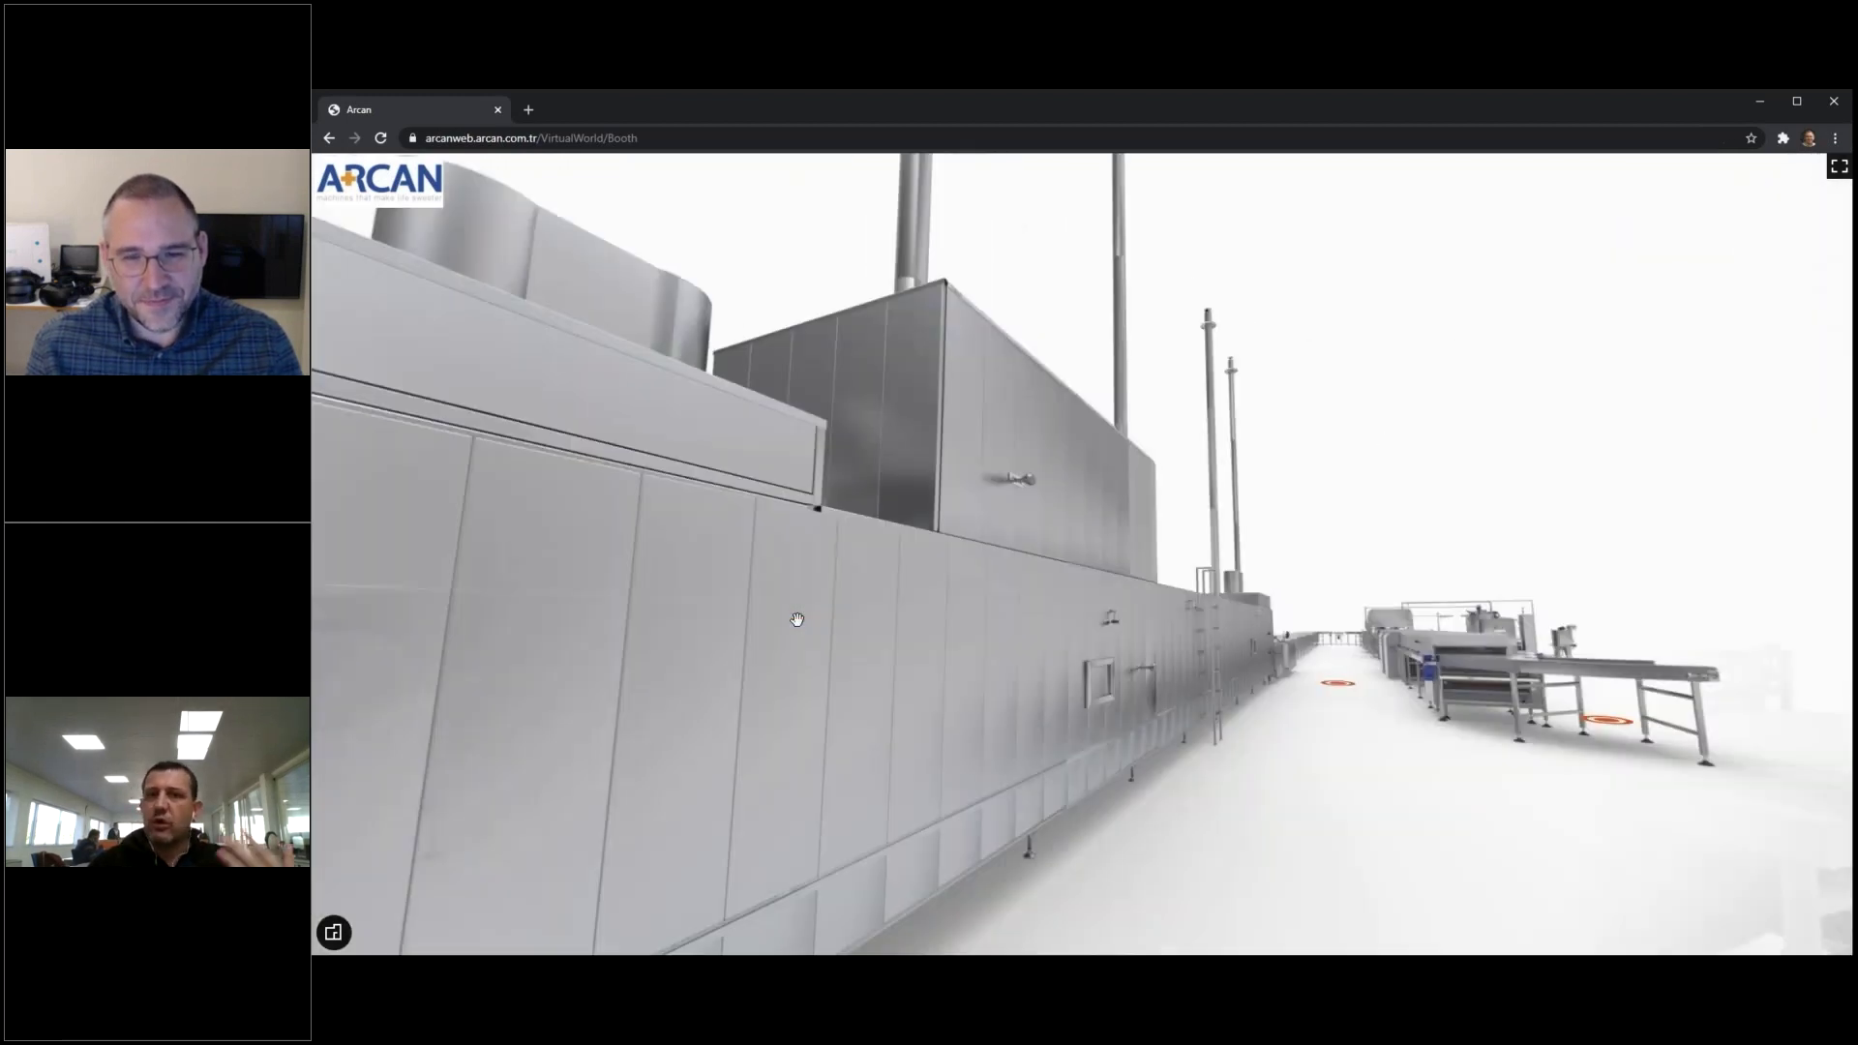
pyautogui.moveTo(1499, 752); pyautogui.dragTo(1309, 617)
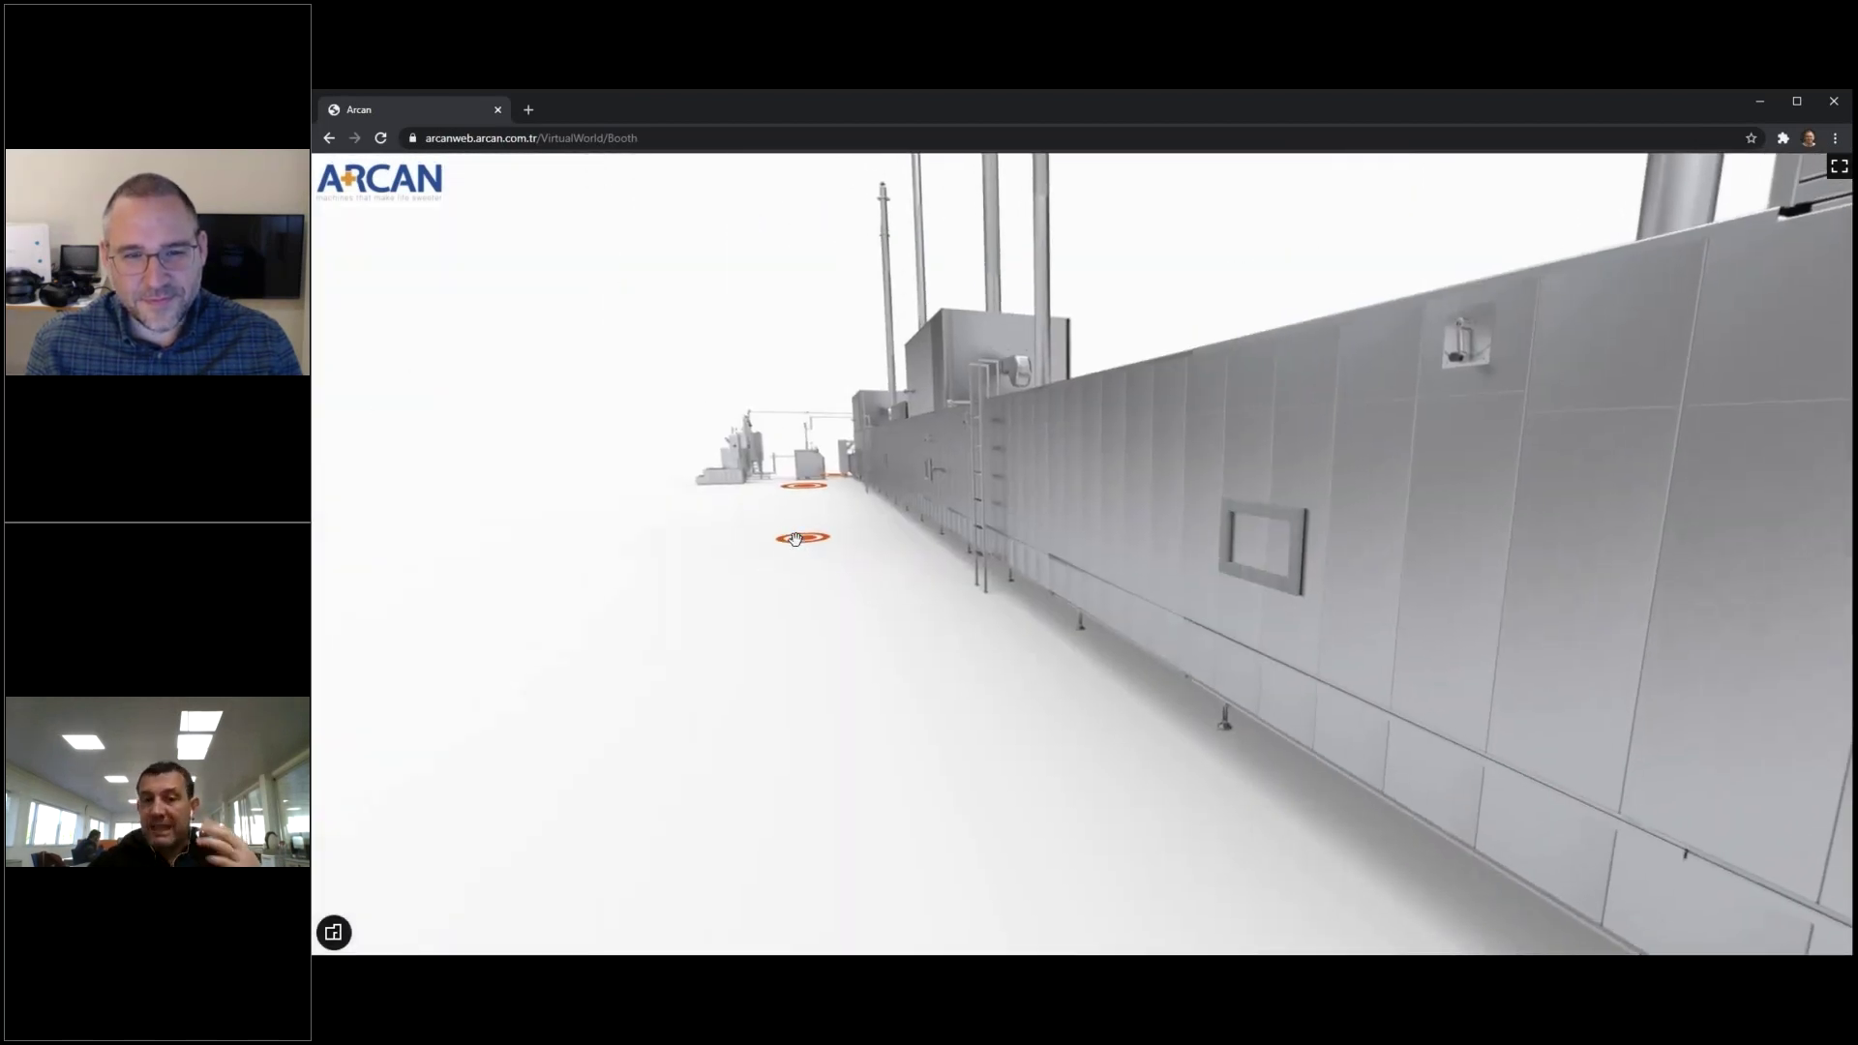
pyautogui.click(795, 539)
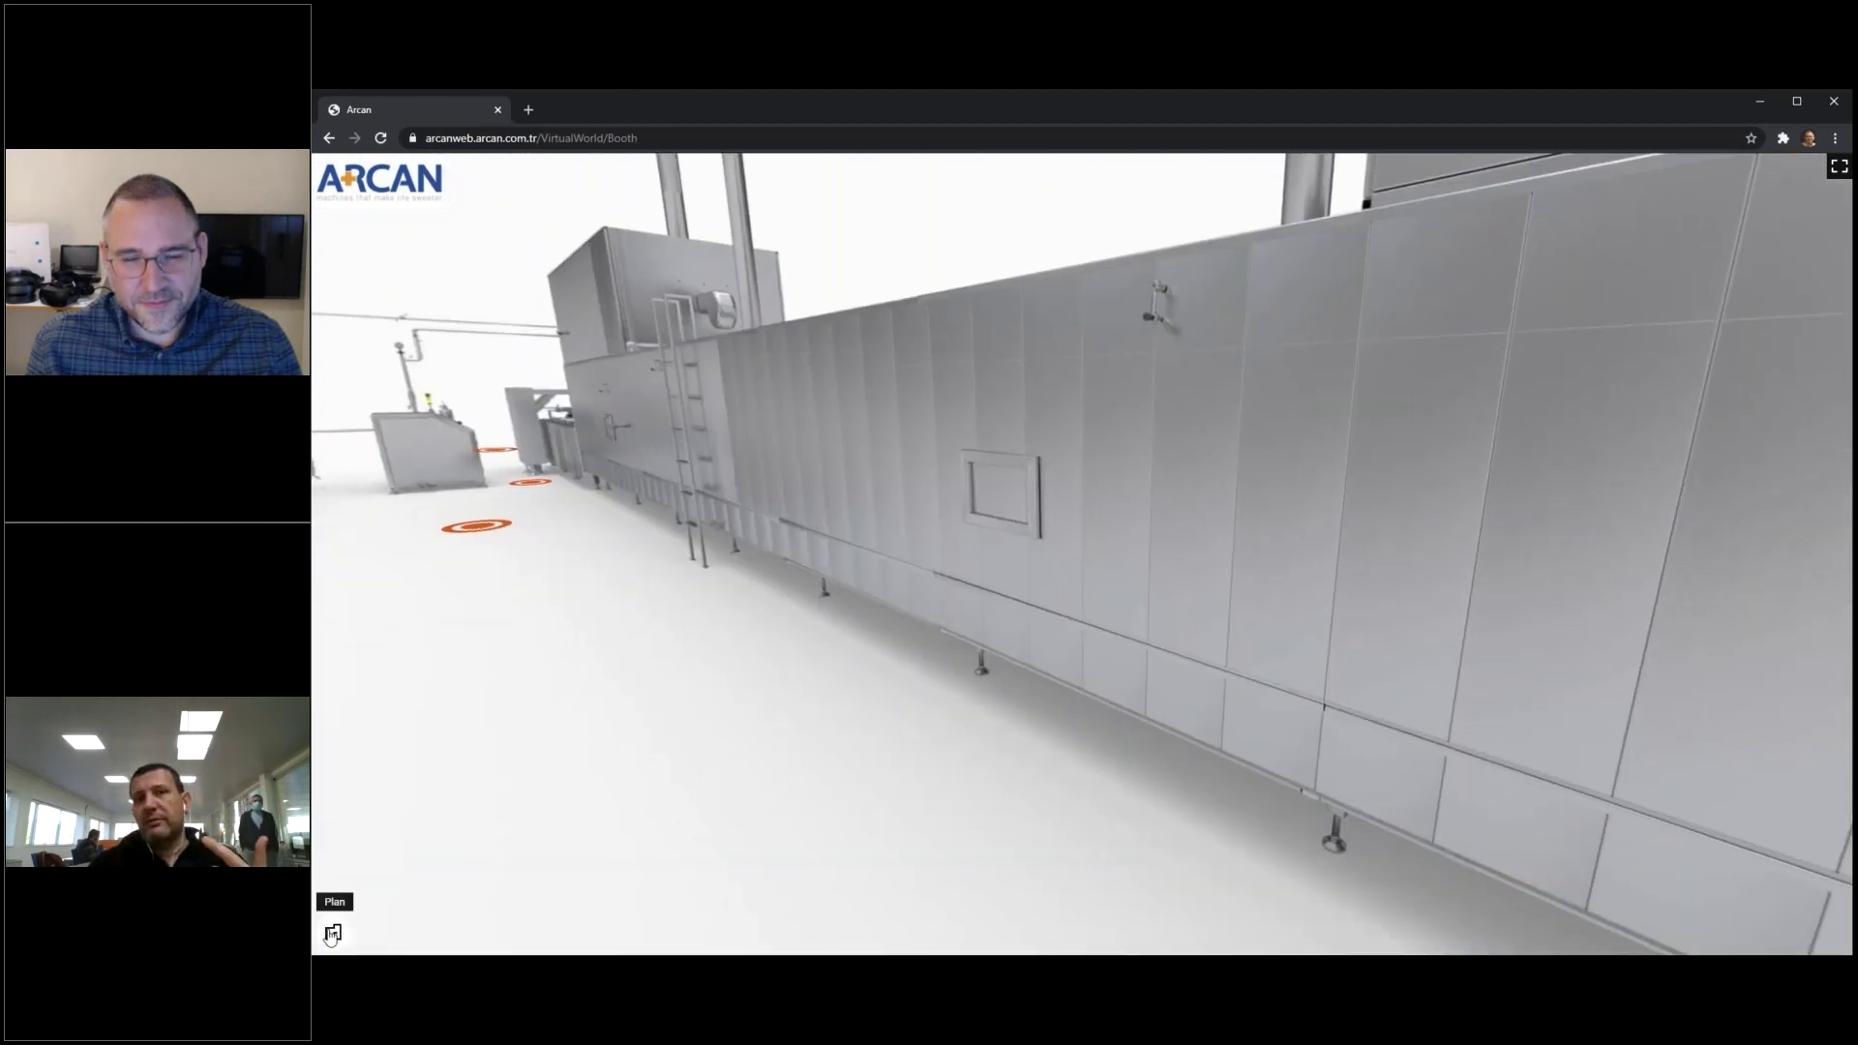
pyautogui.click(332, 934)
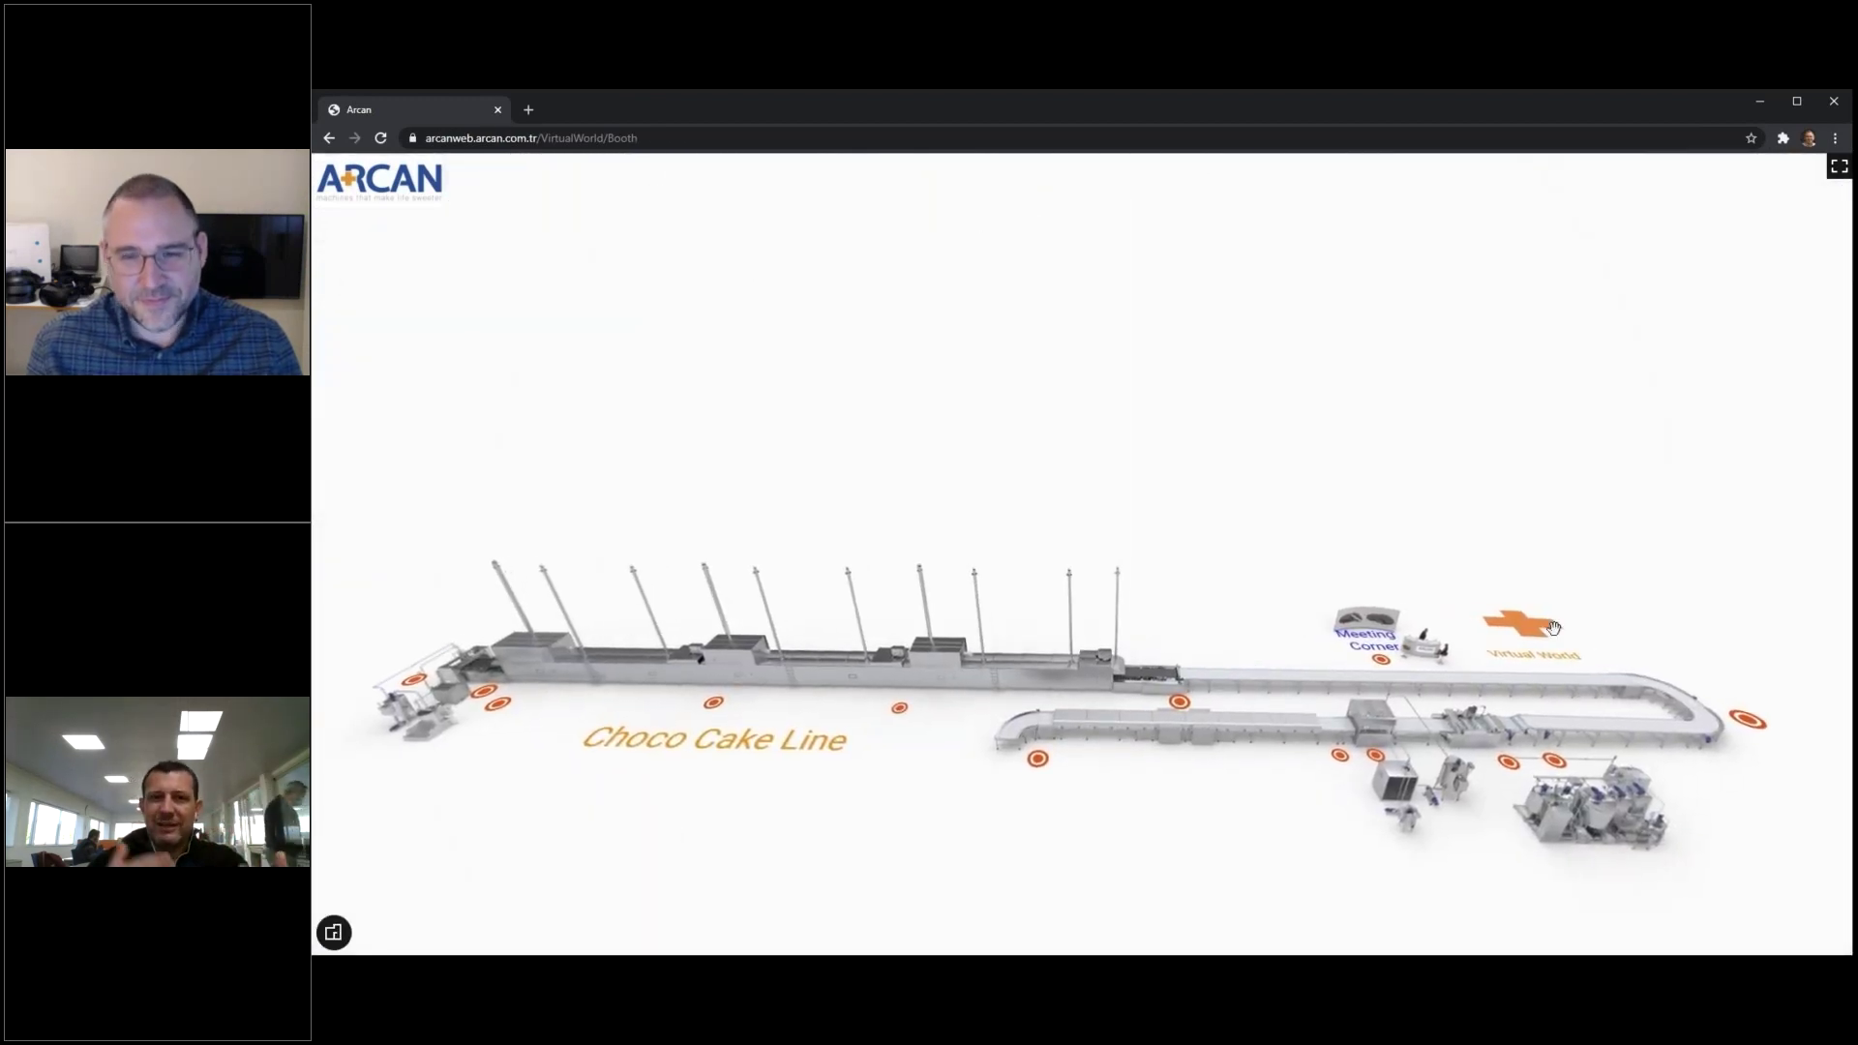
pyautogui.click(1553, 627)
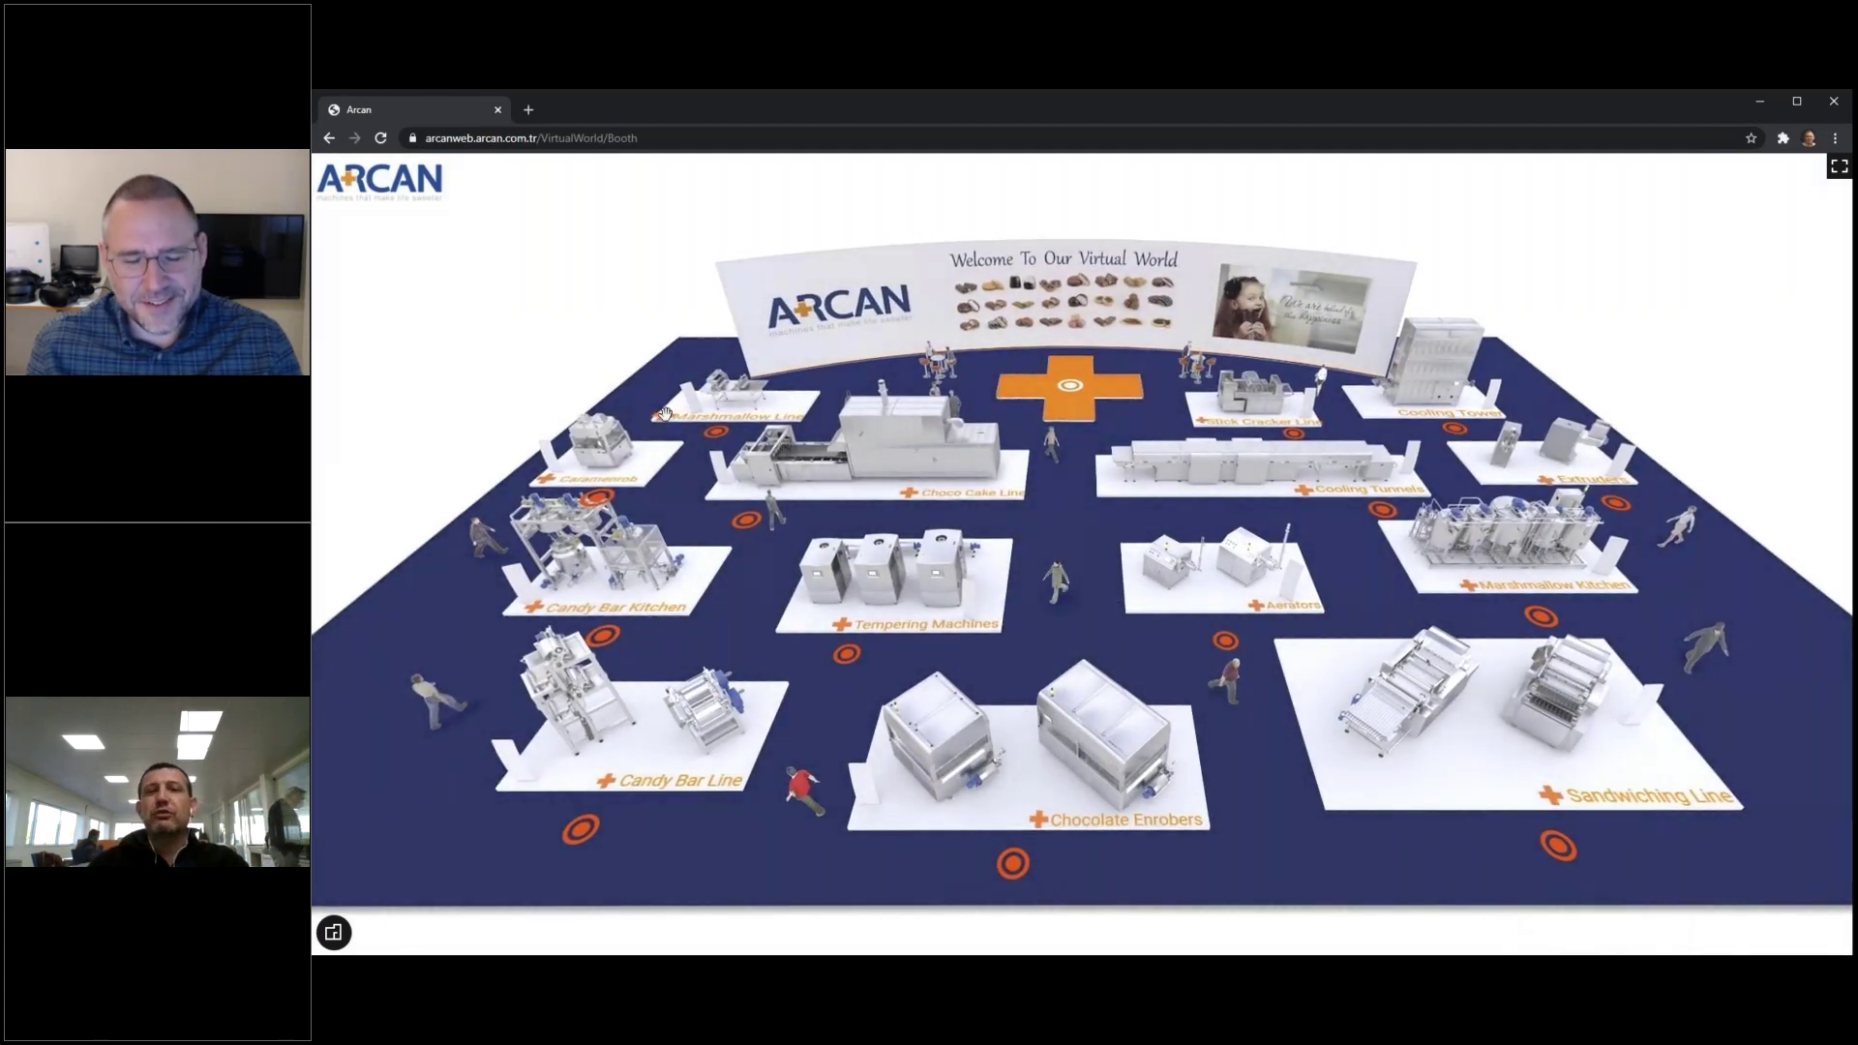
pyautogui.click(721, 419)
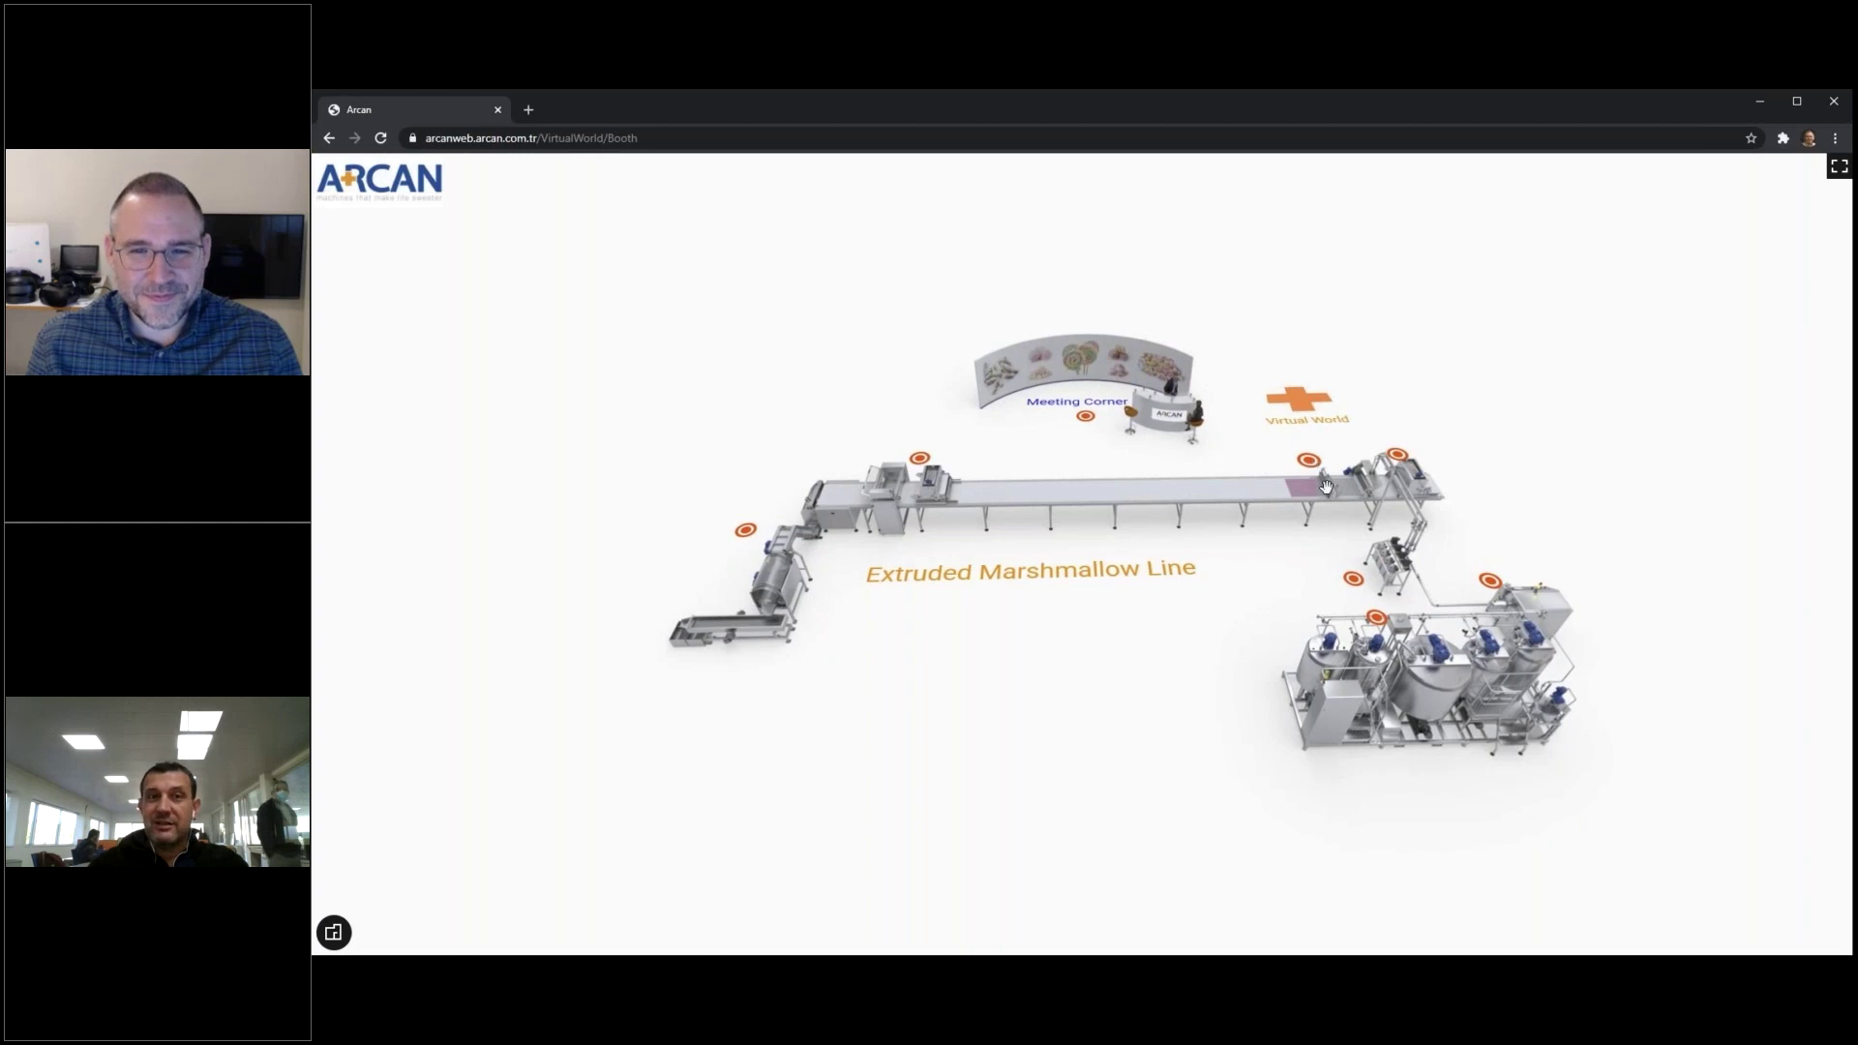
pyautogui.click(1326, 486)
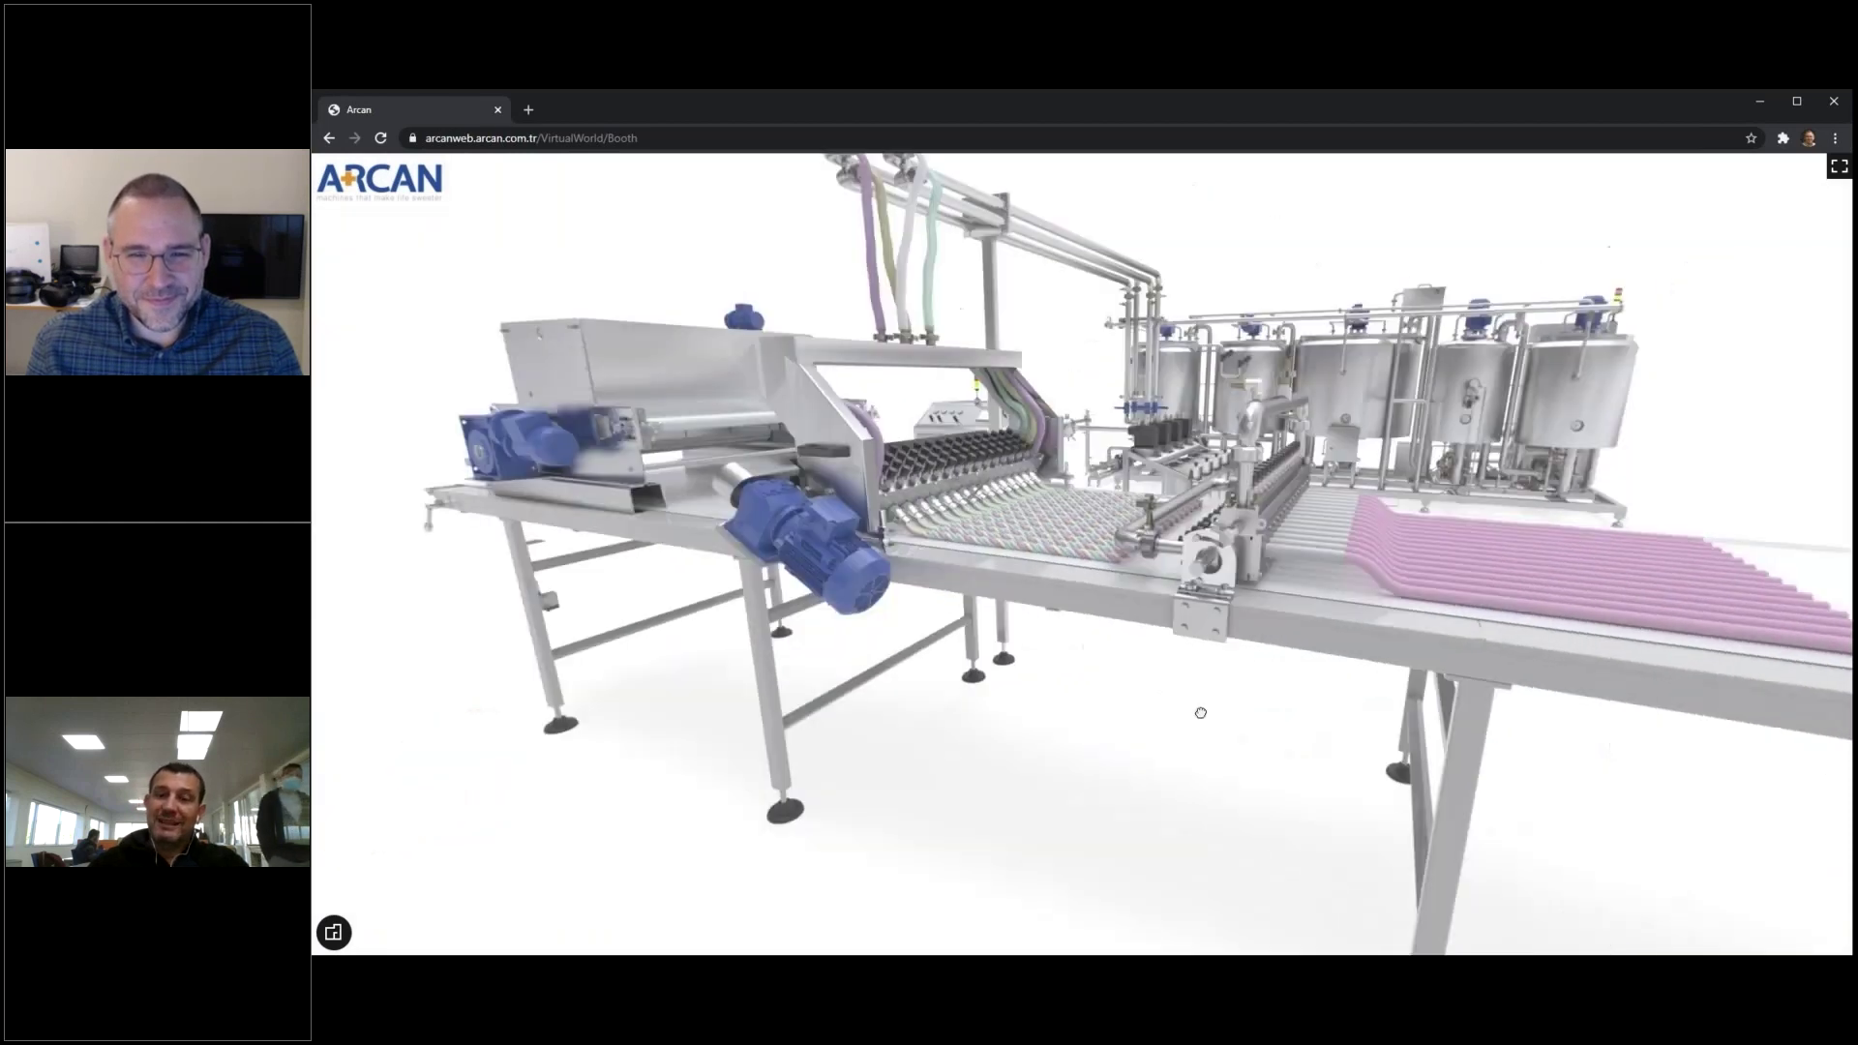
pyautogui.moveTo(1201, 713); pyautogui.dragTo(1007, 771)
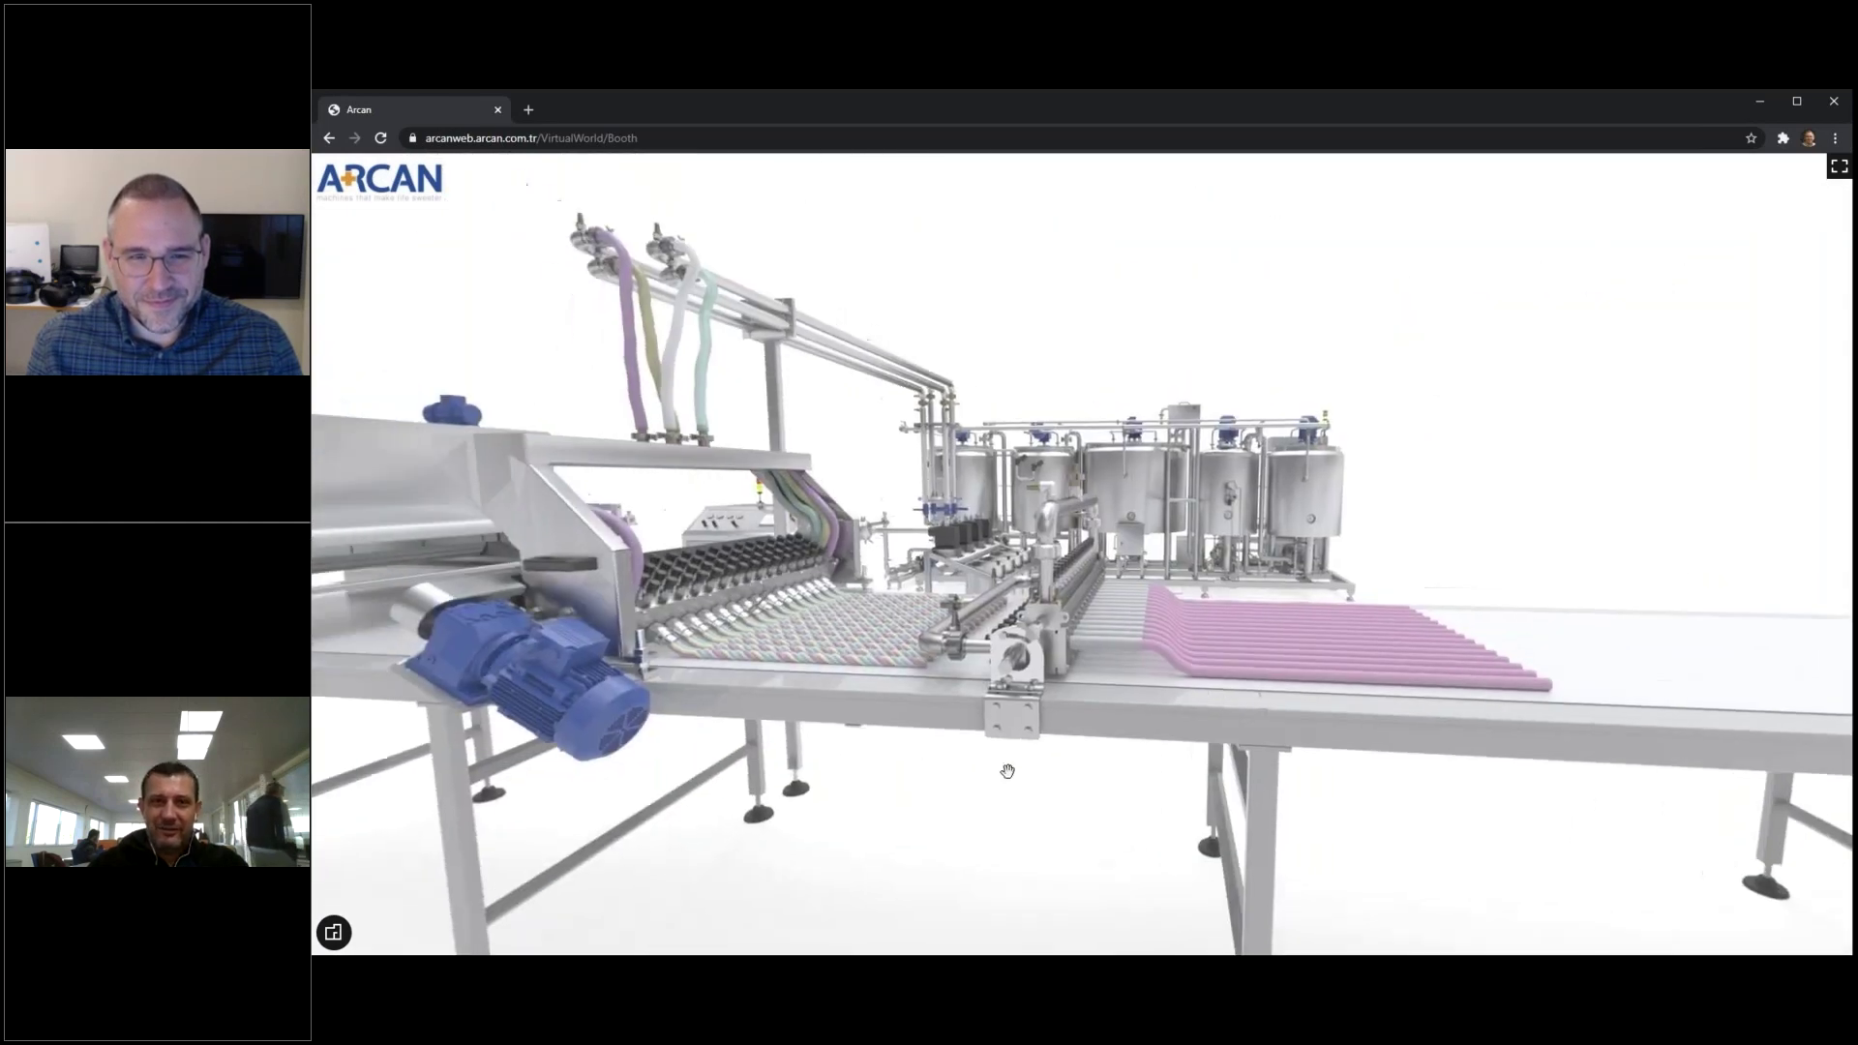
pyautogui.click(334, 934)
pyautogui.click(1428, 619)
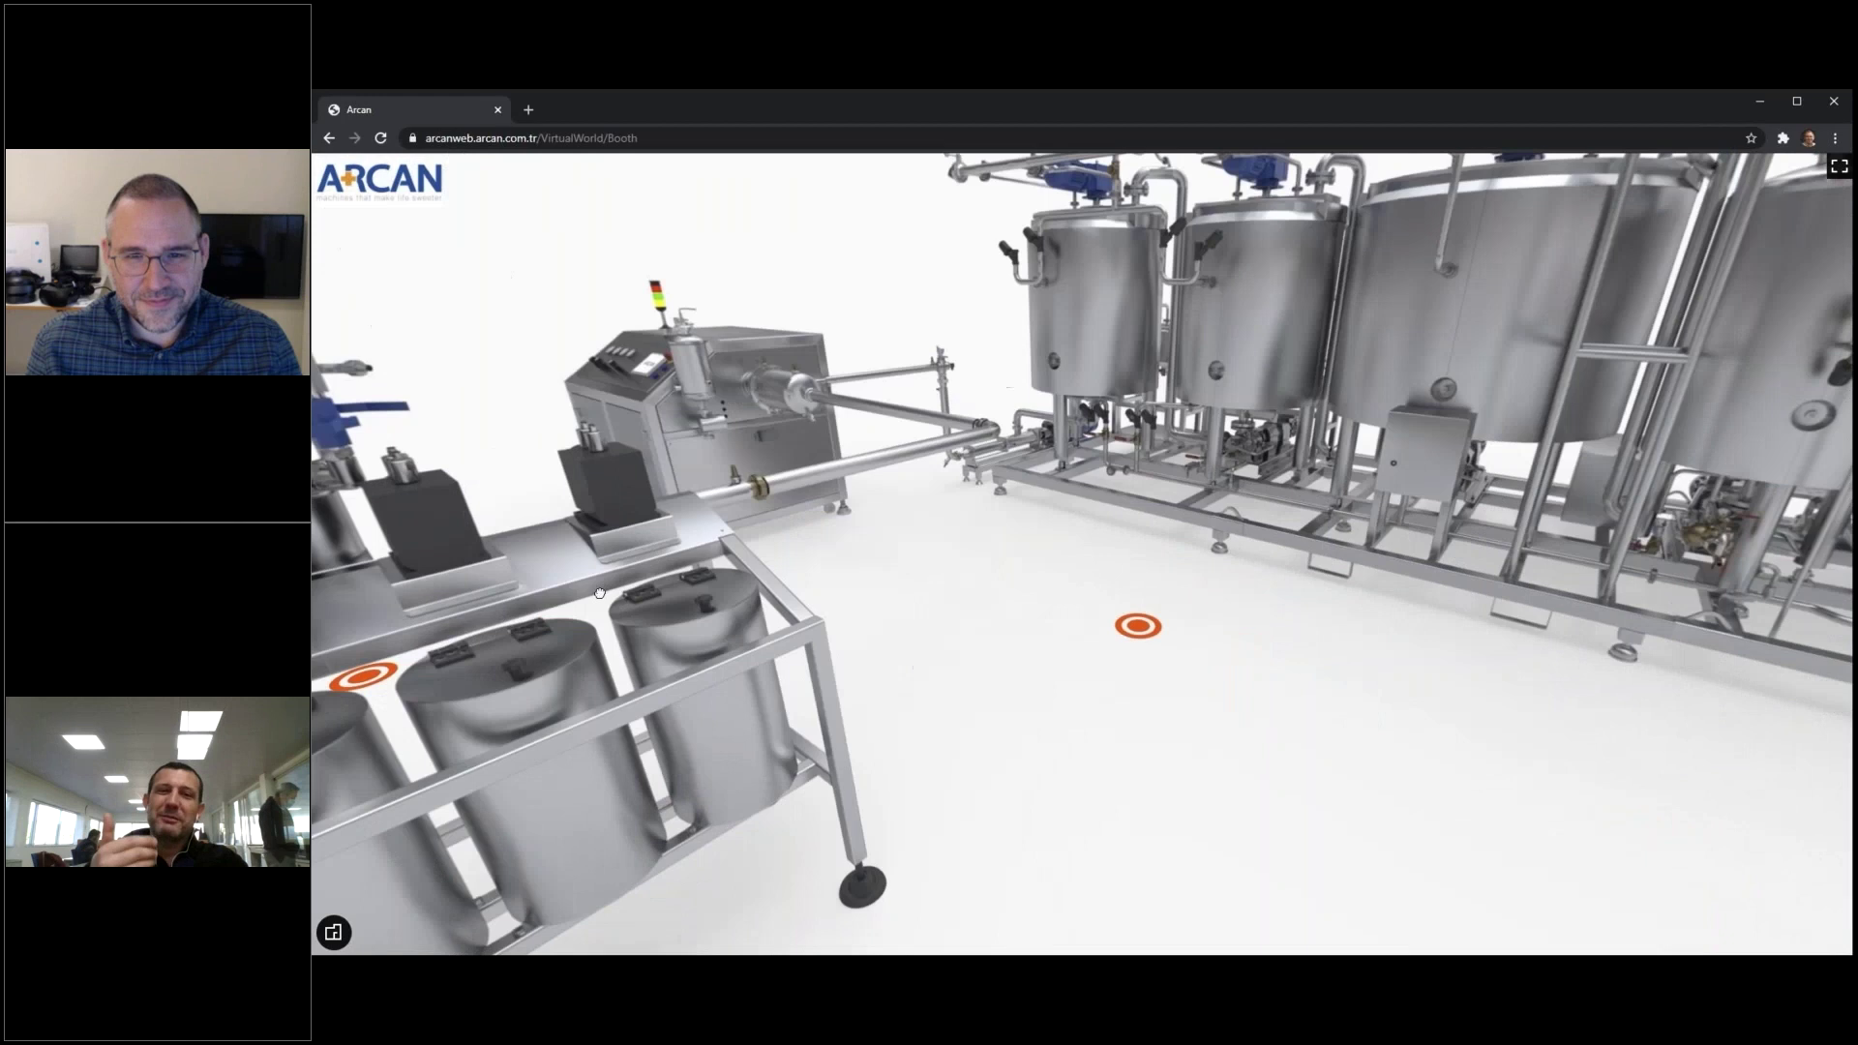
pyautogui.click(1138, 701)
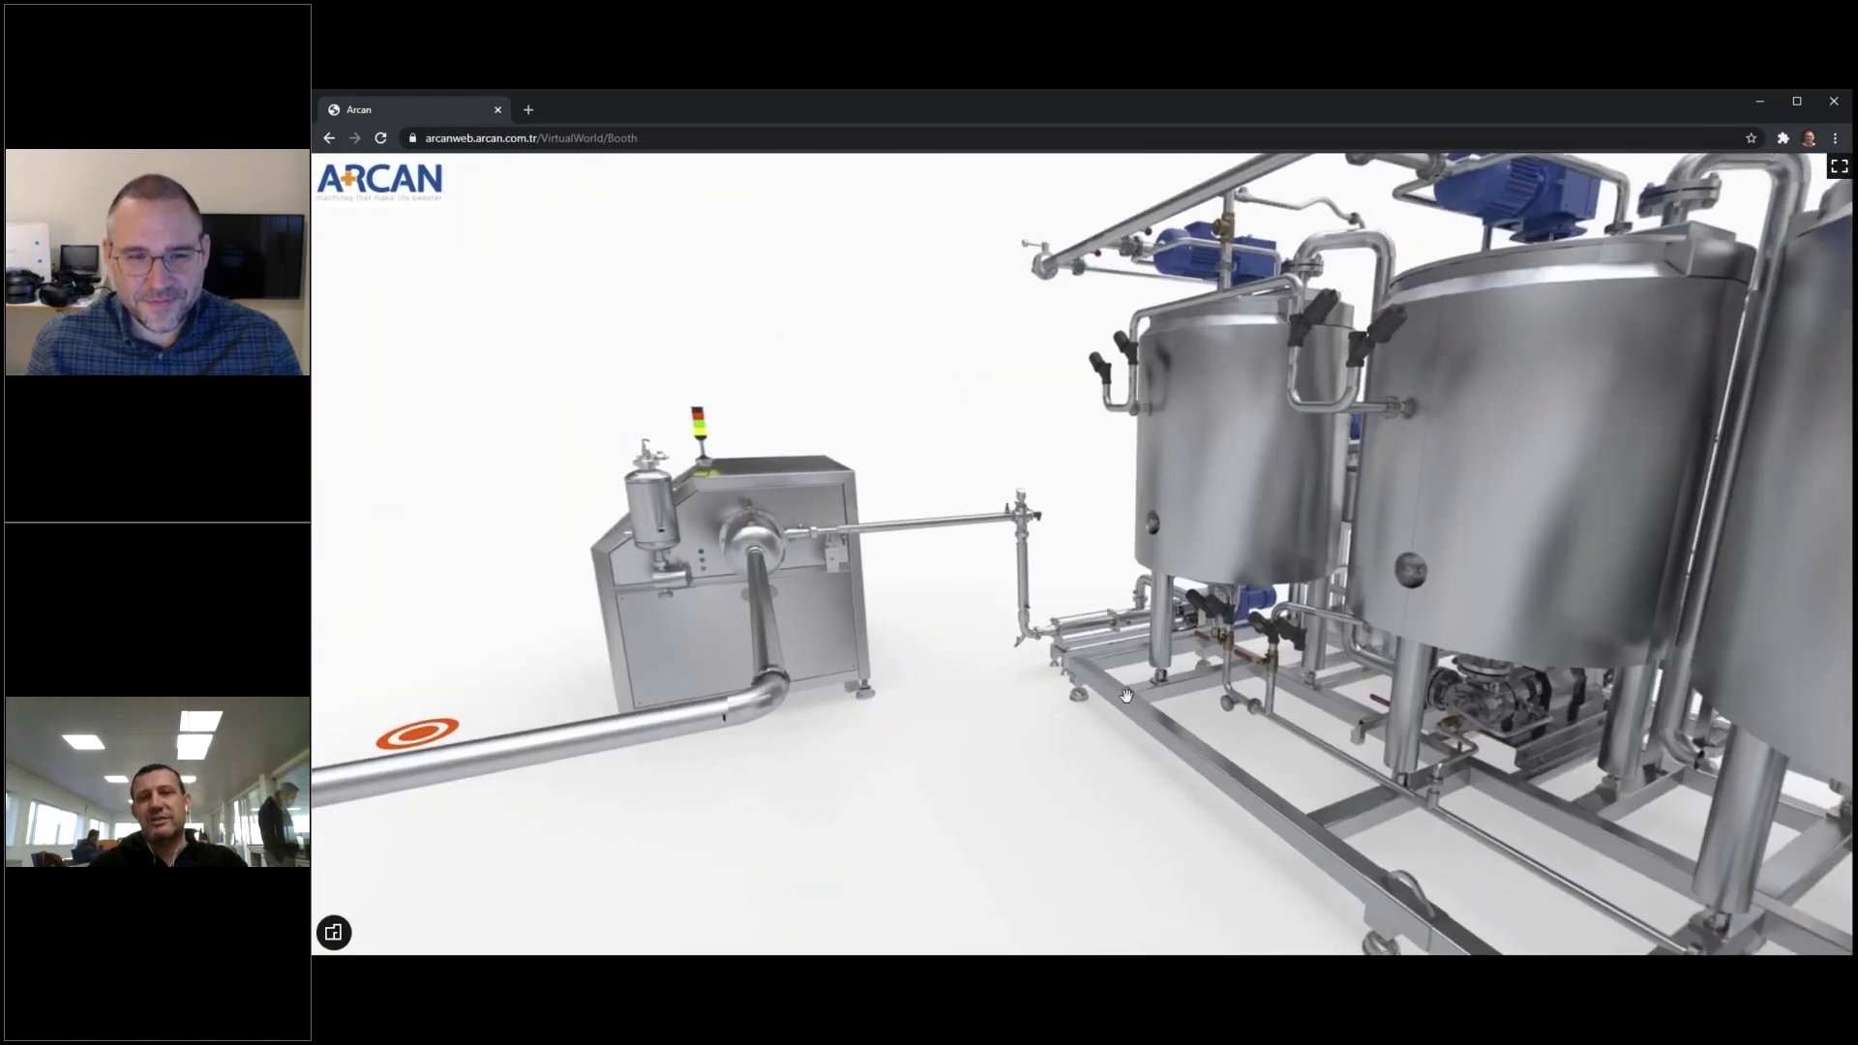
pyautogui.click(334, 935)
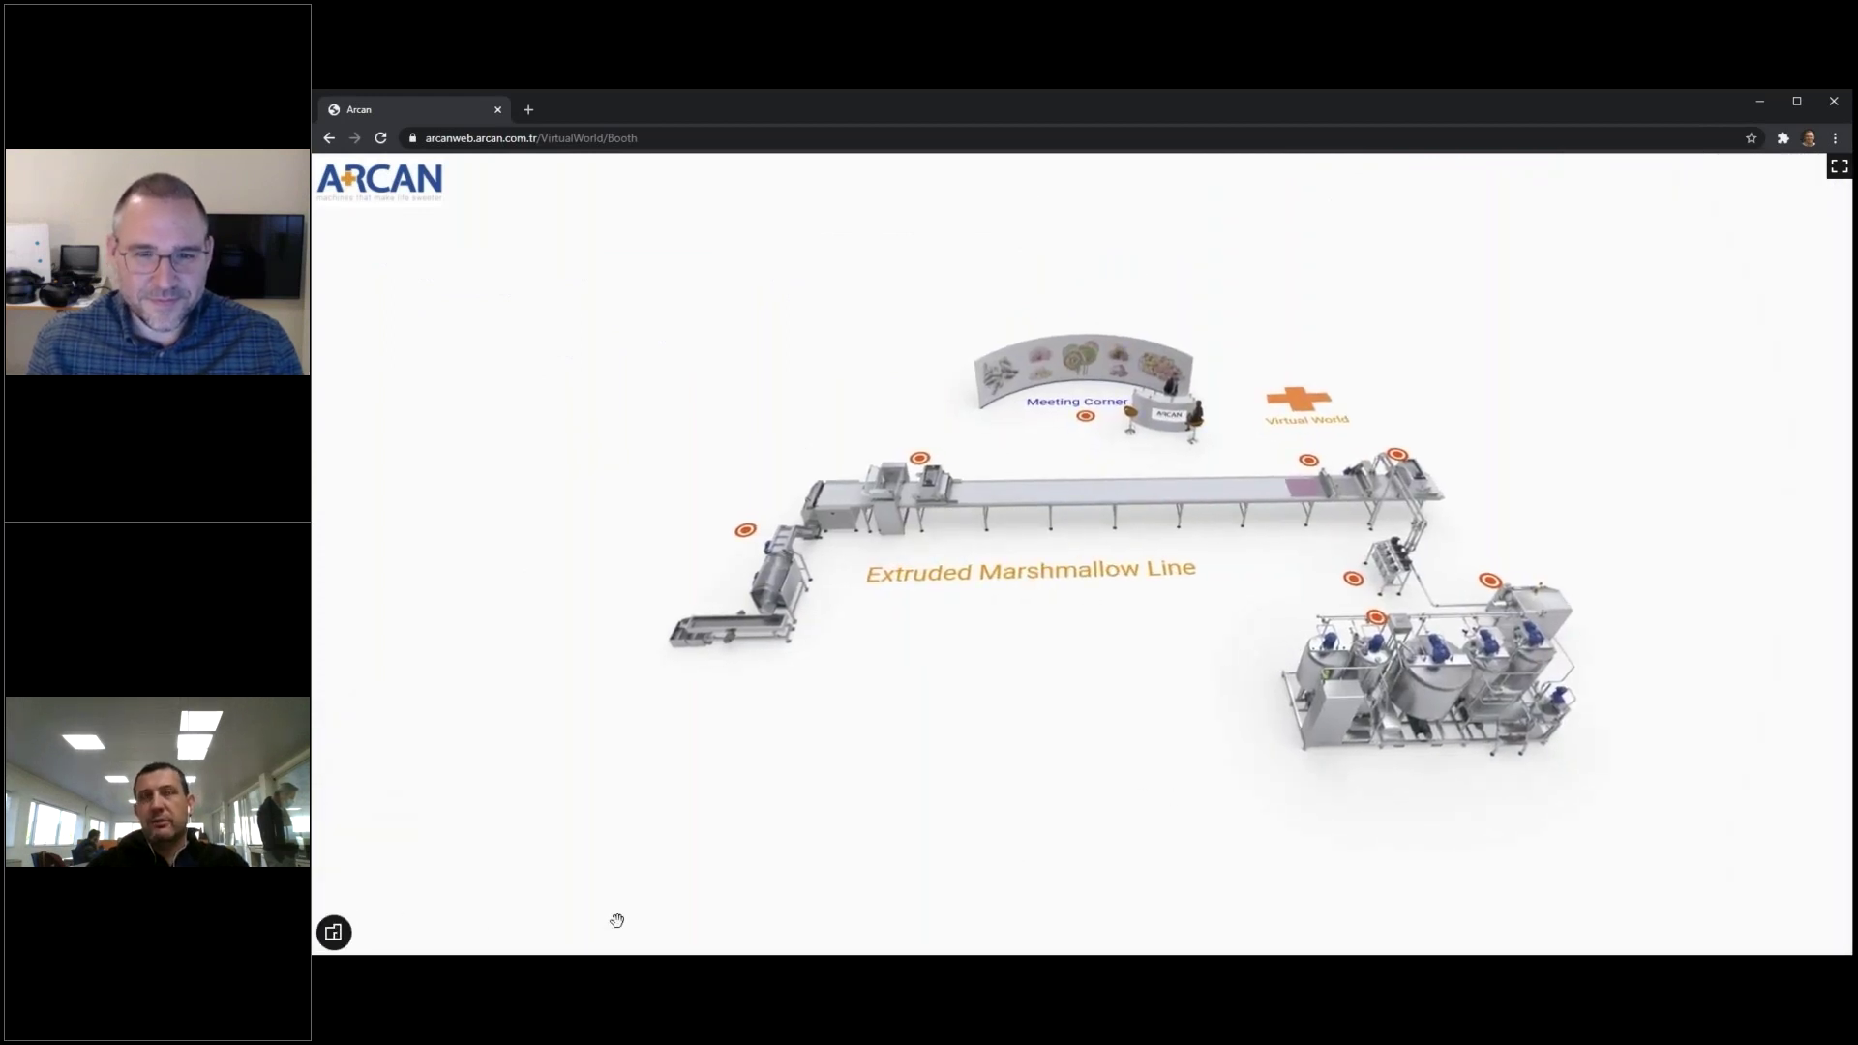
pyautogui.click(1321, 405)
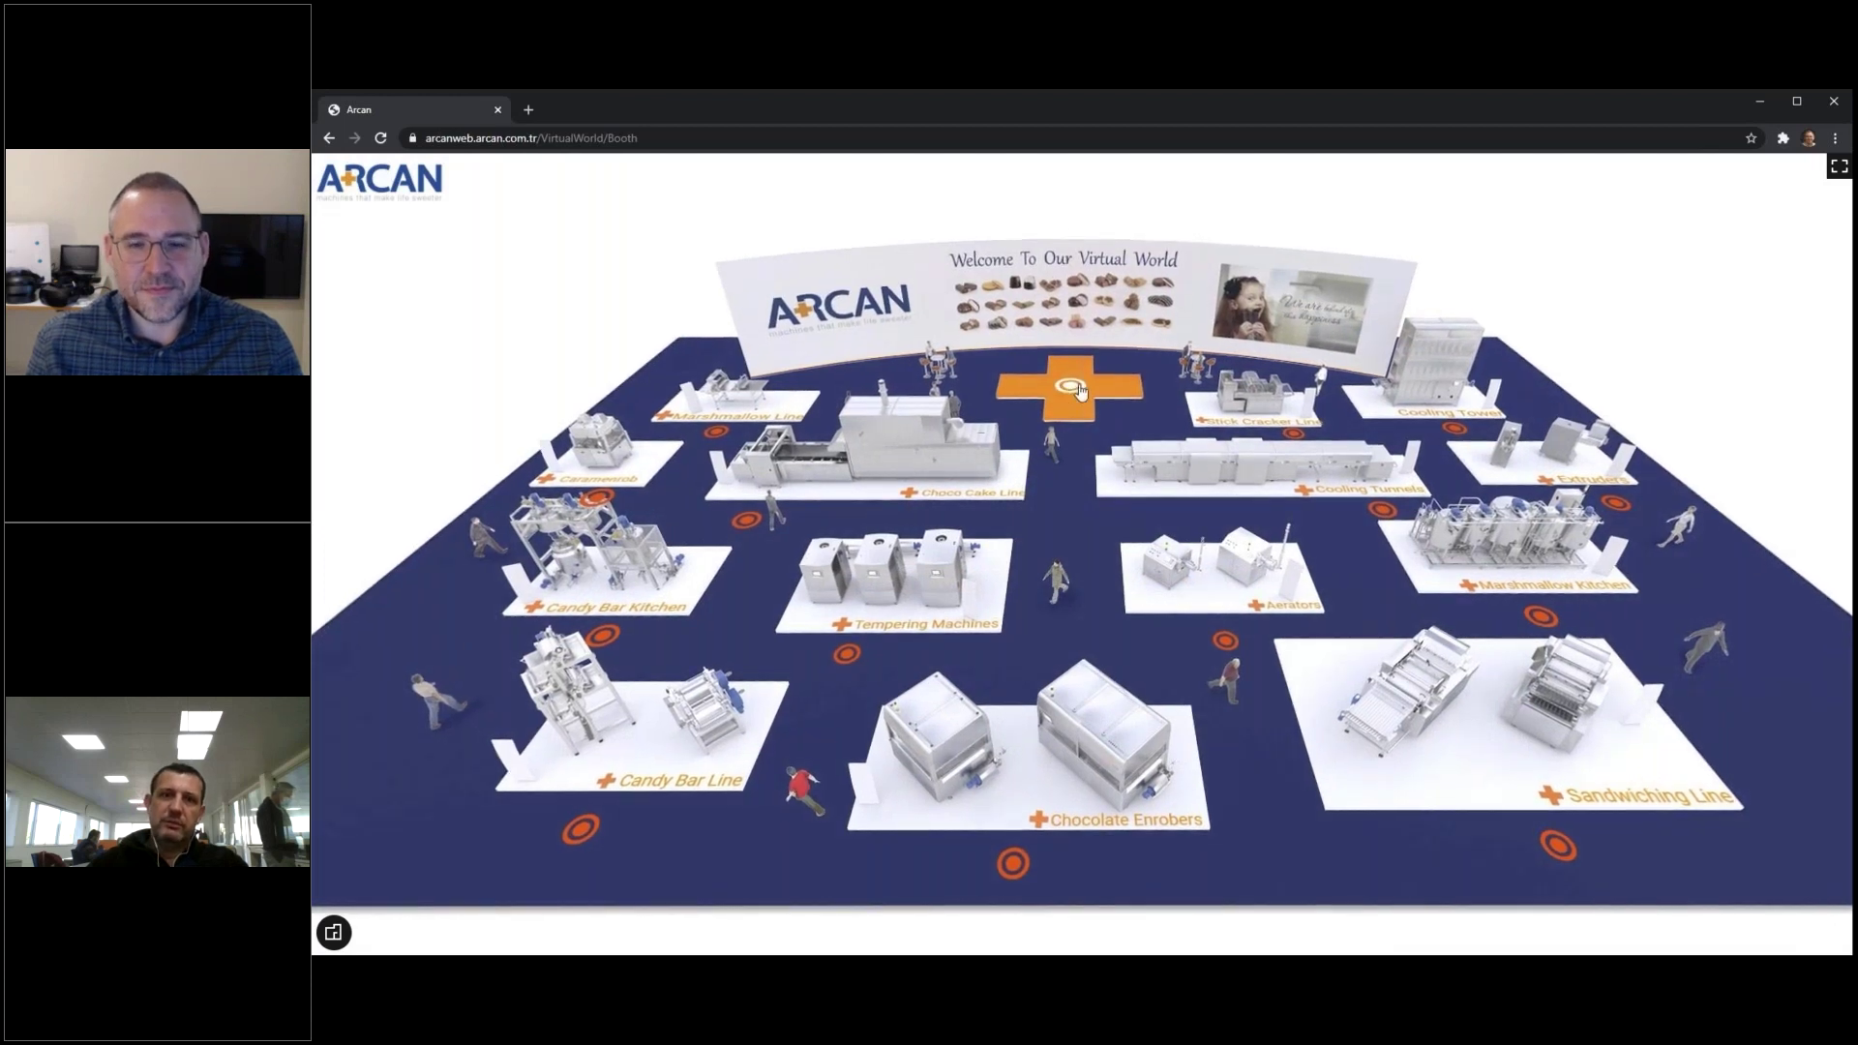
# Fly to the Welcome wall and view the company info popup
pyautogui.click(1078, 383)
pyautogui.click(910, 790)
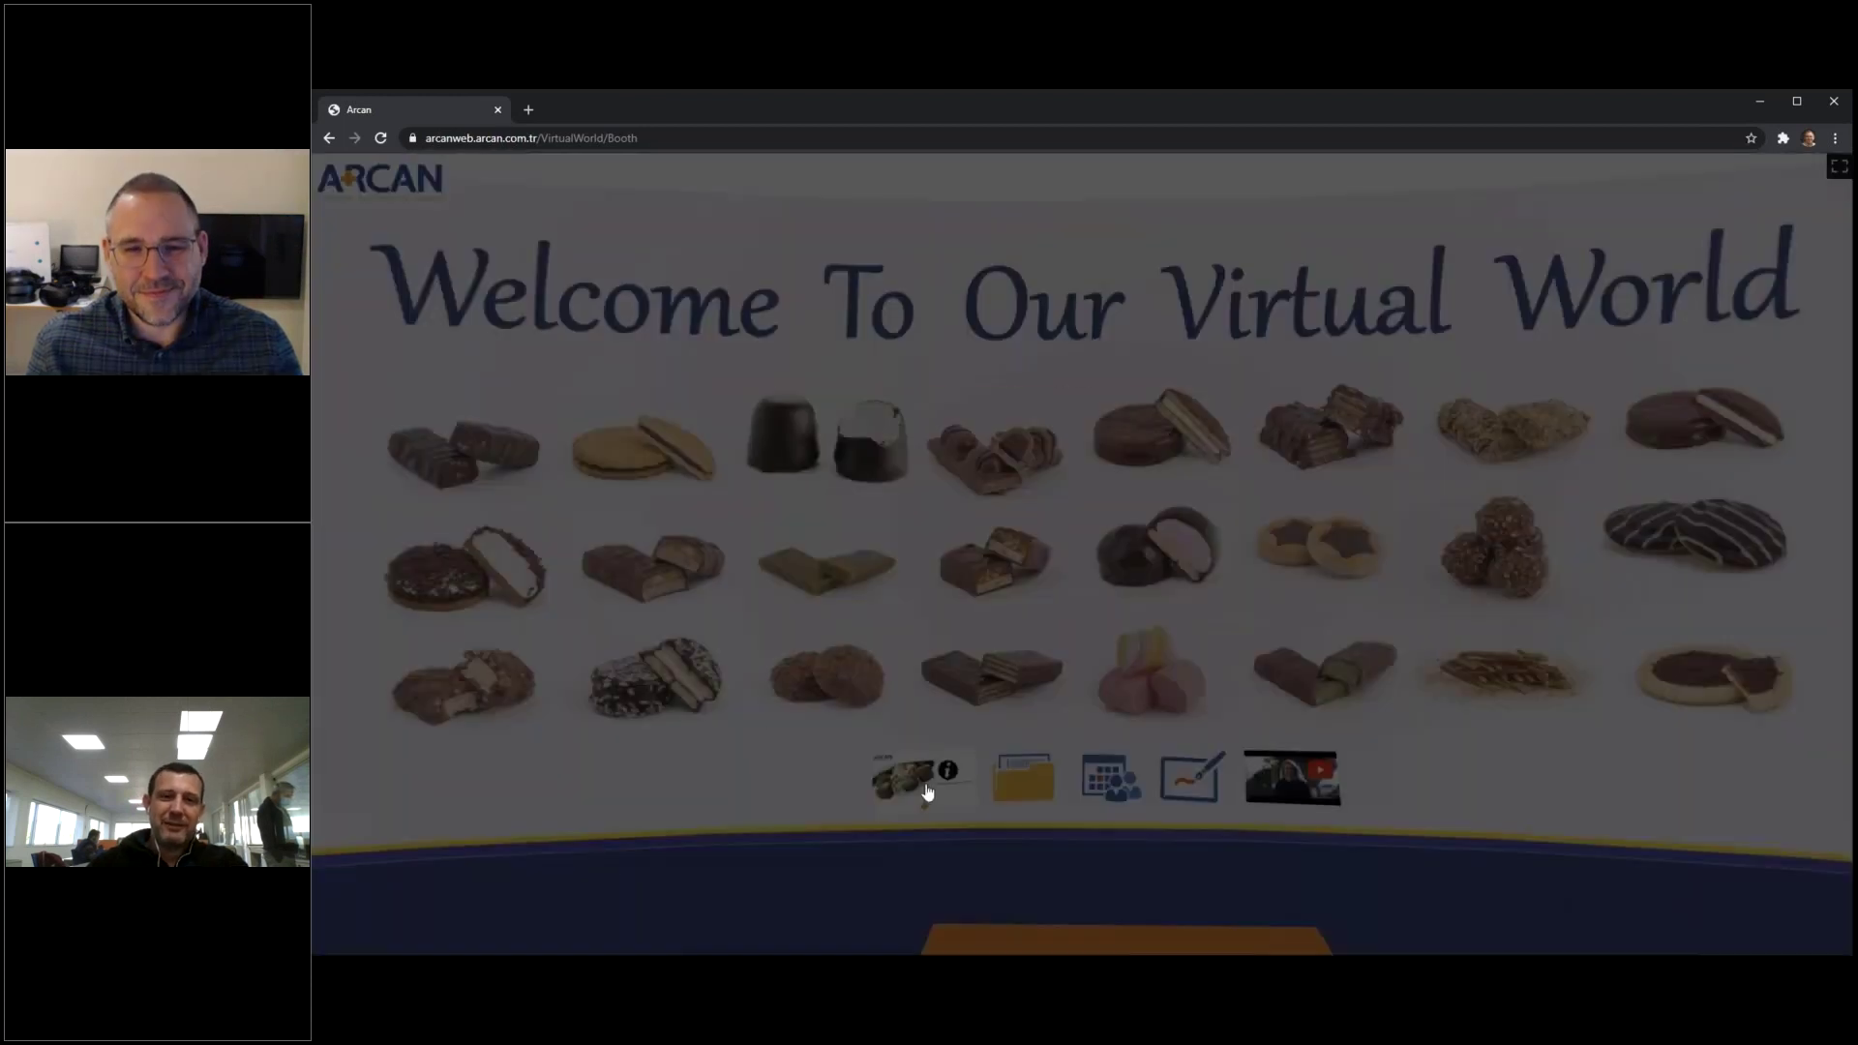
pyautogui.click(715, 809)
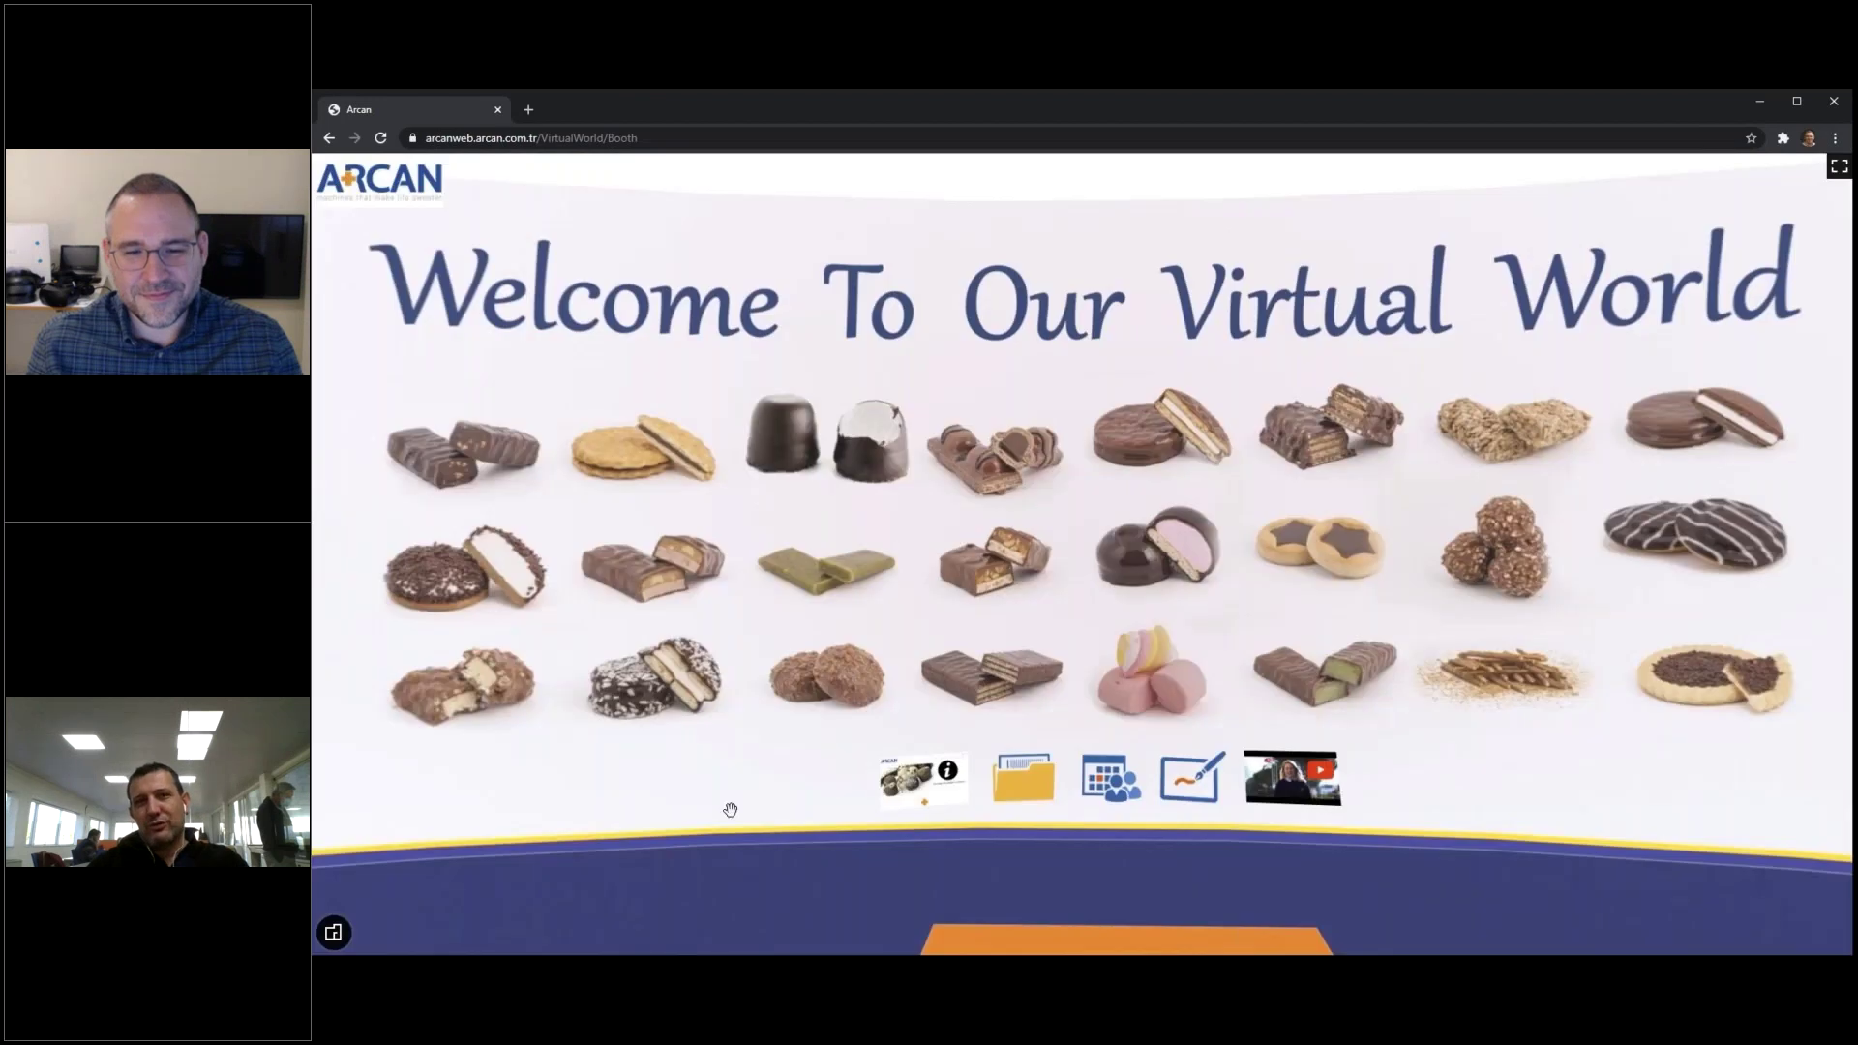
# Try the shared documents folder, dismiss its failed tab, and open the Meeting Request form
pyautogui.click(1013, 776)
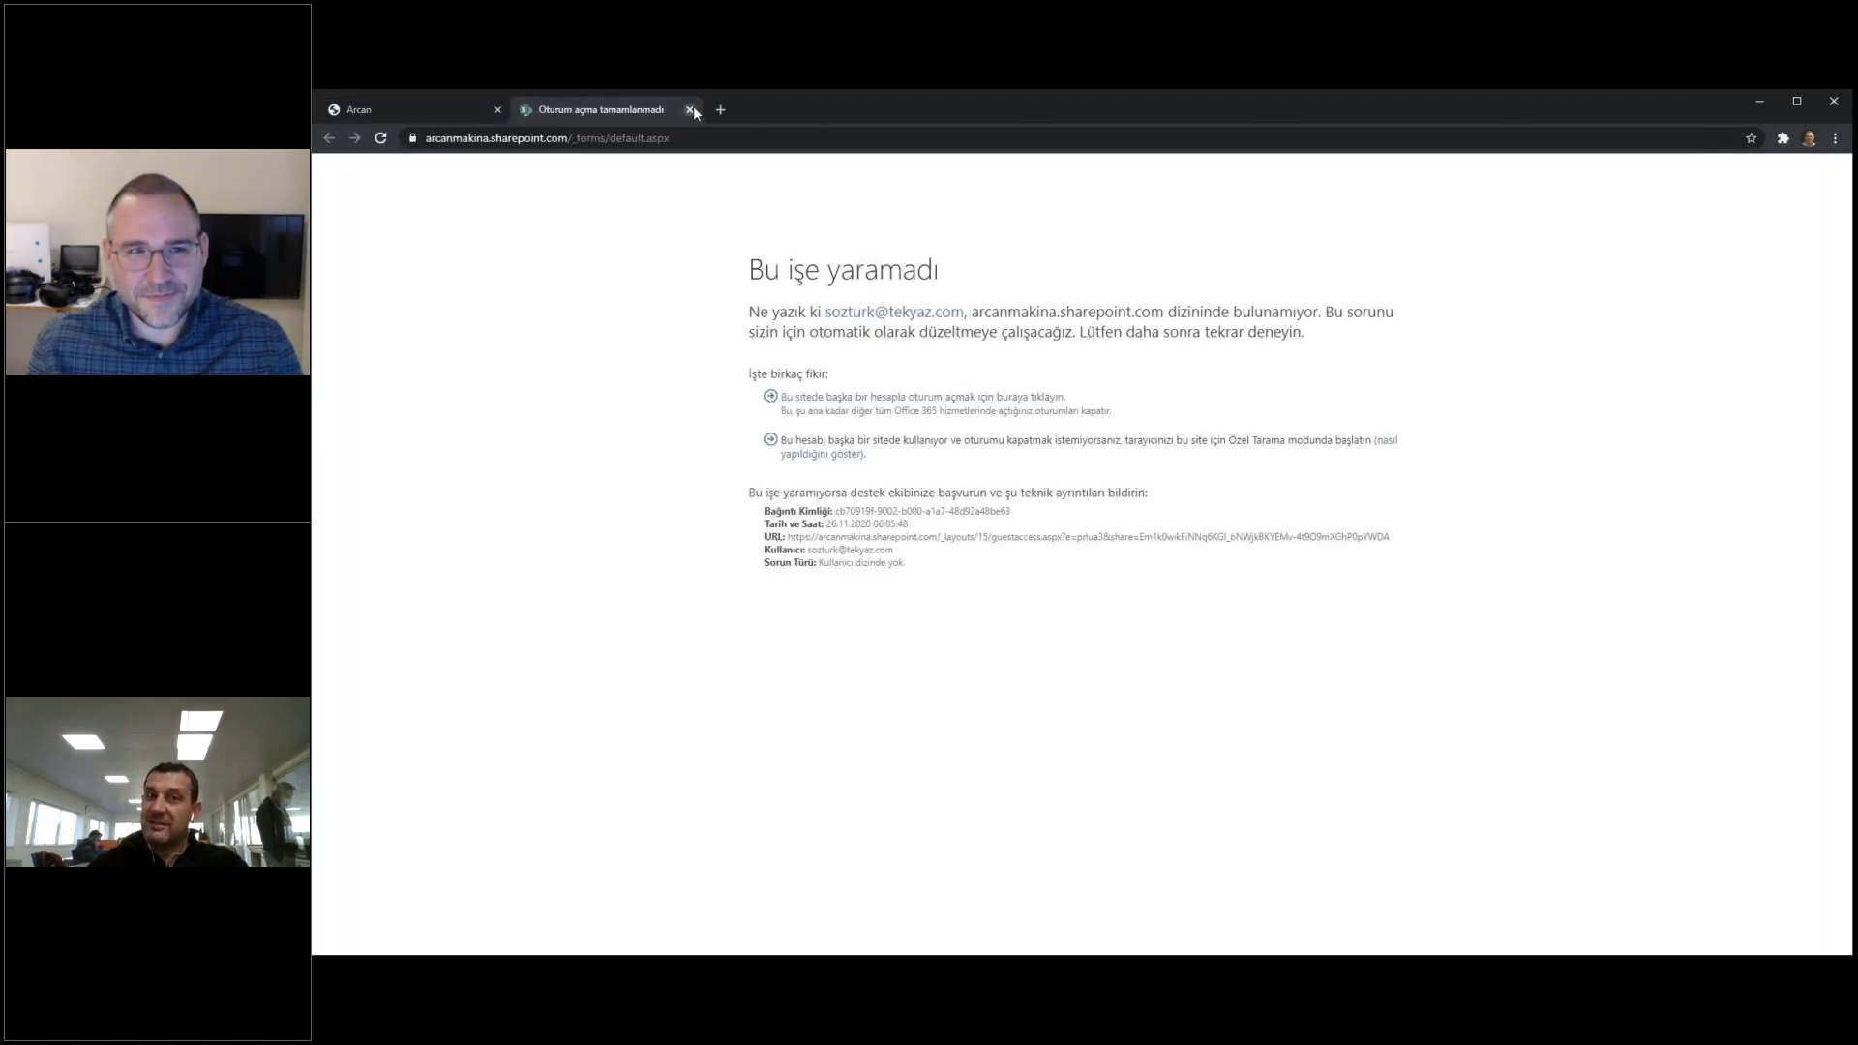
pyautogui.click(691, 110)
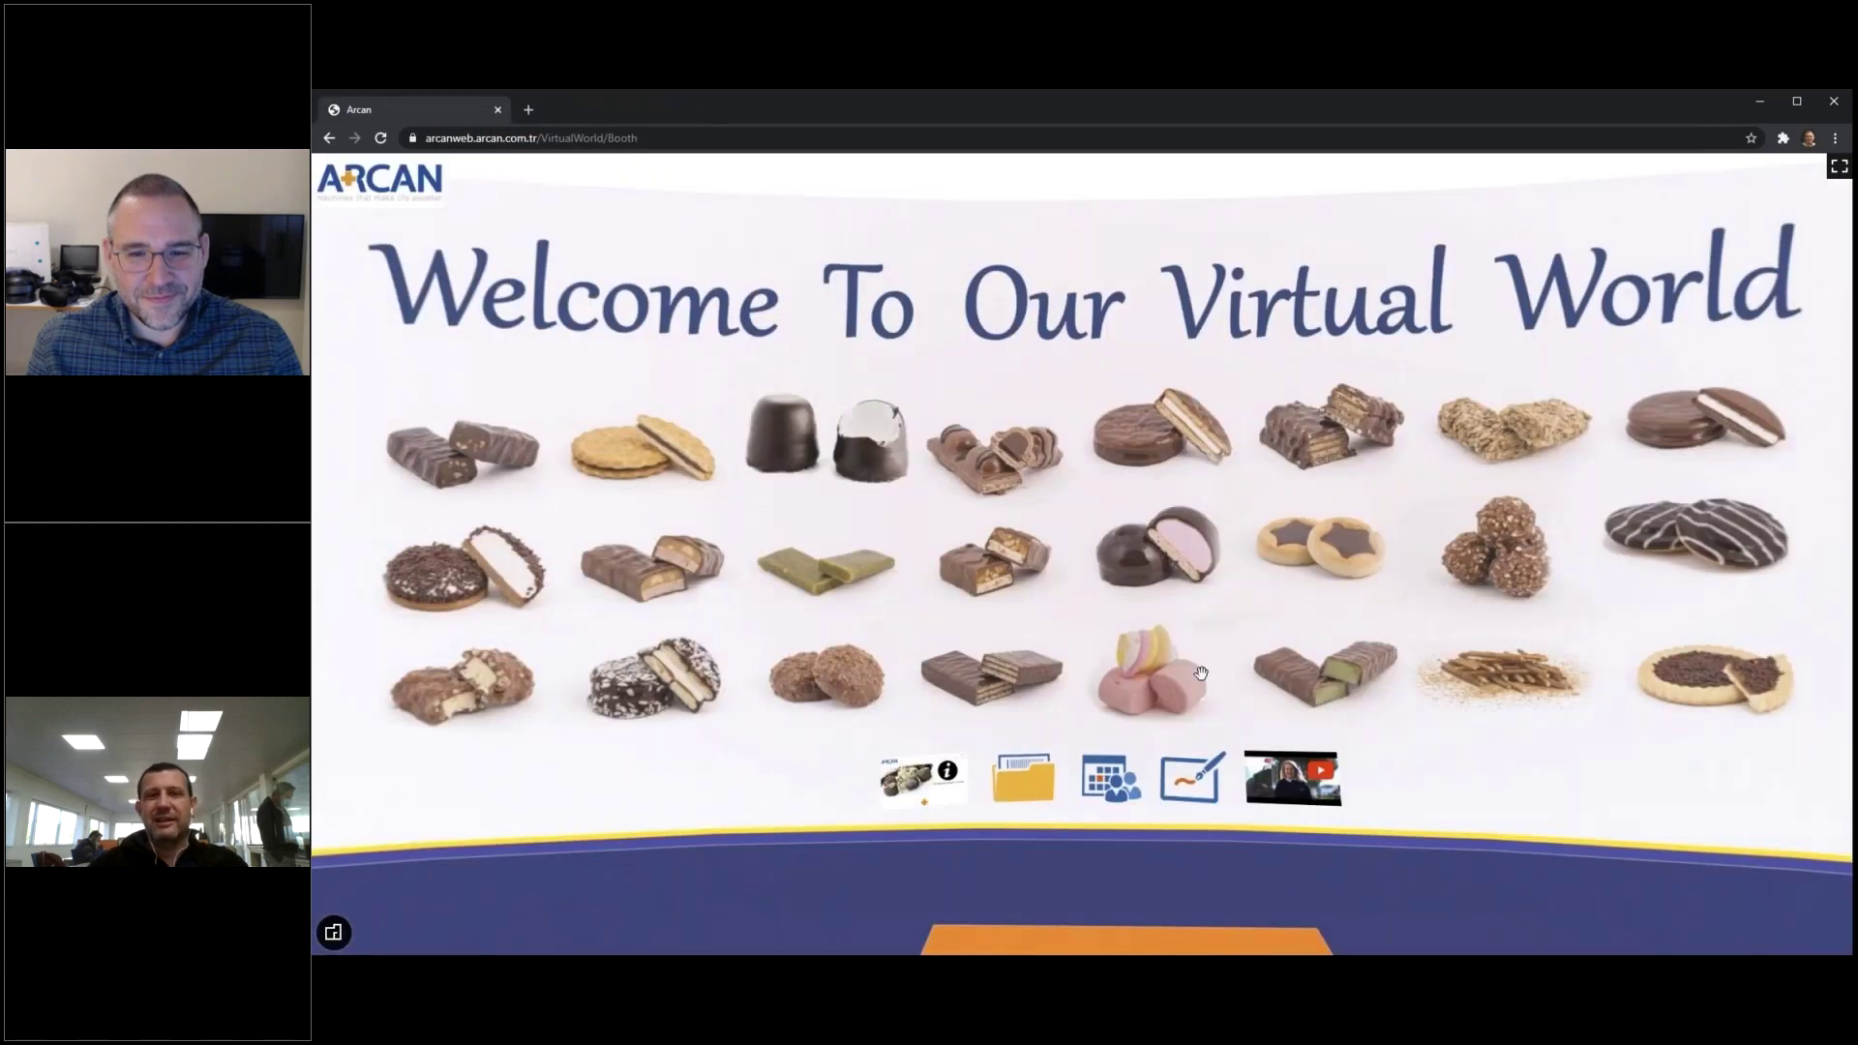
pyautogui.click(1123, 769)
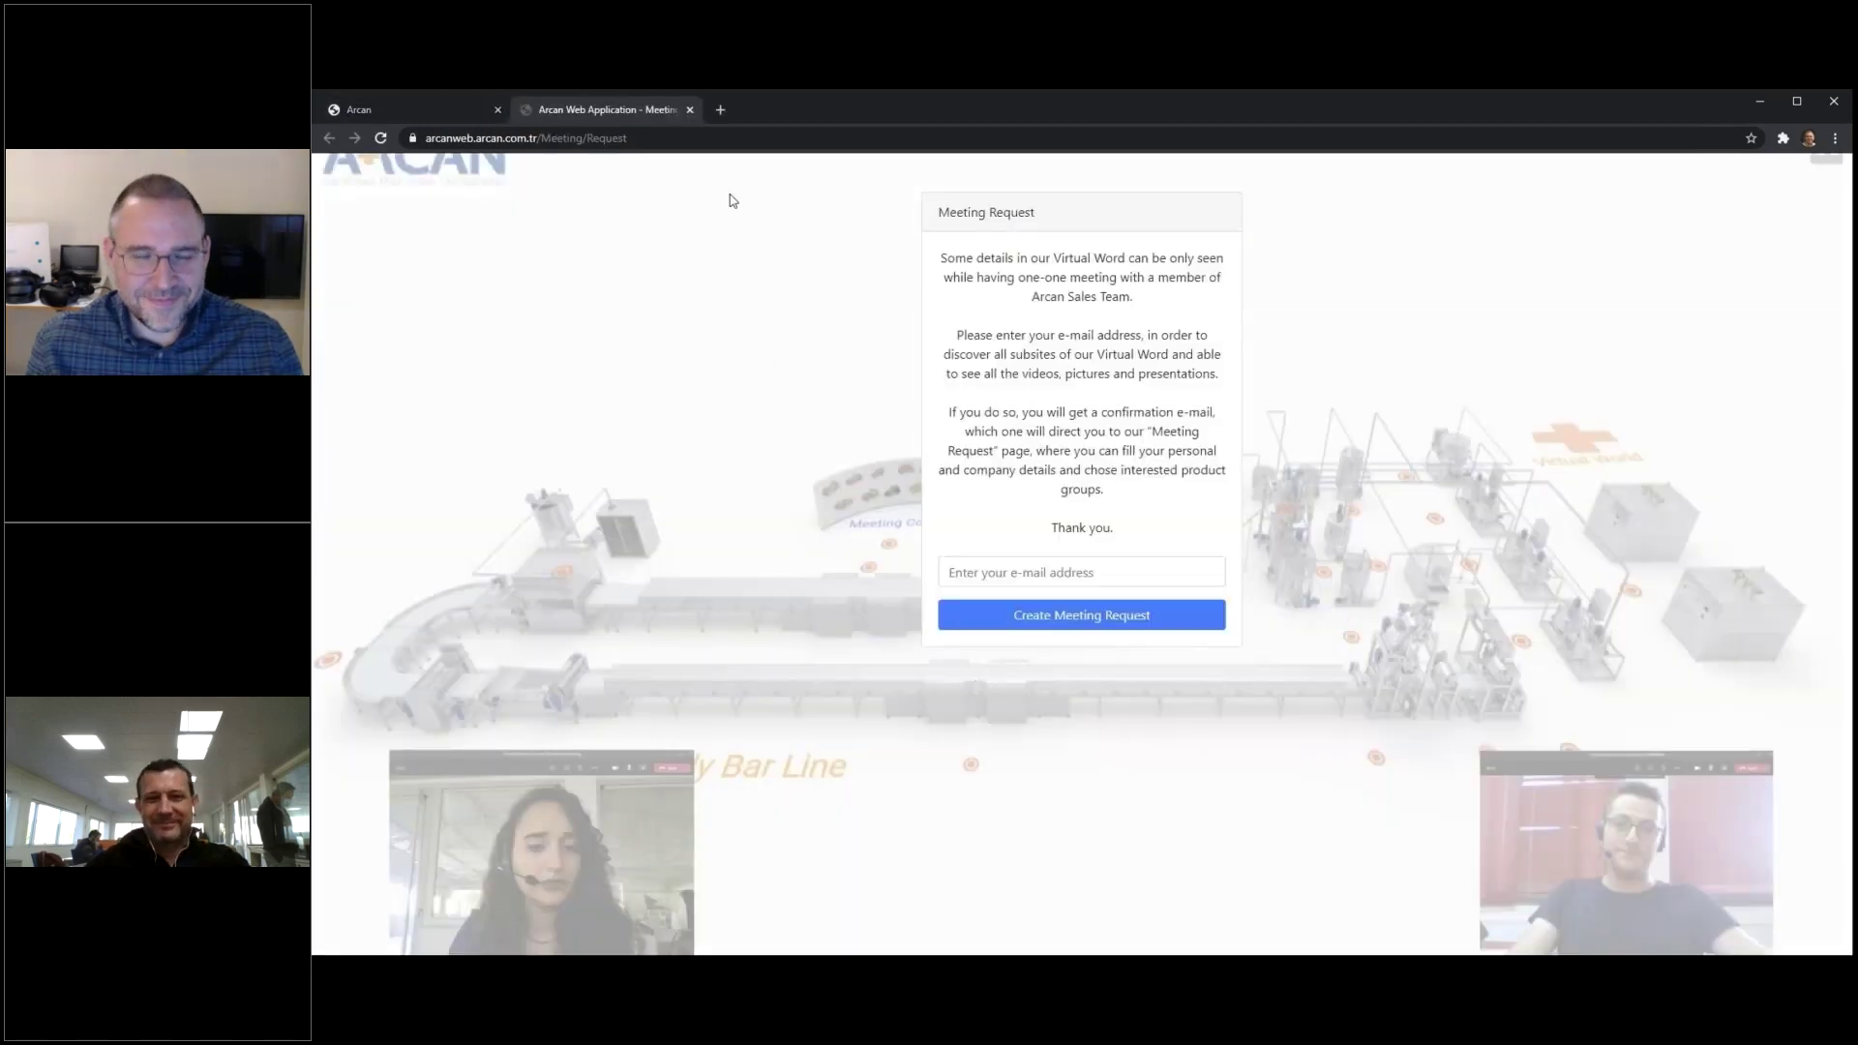
# Highlight the Meeting Request paragraph explaining why an e-mail address is requested
pyautogui.moveTo(955, 335)
pyautogui.mouseDown()
pyautogui.moveTo(1221, 358)
pyautogui.moveTo(1219, 376)
pyautogui.mouseUp()
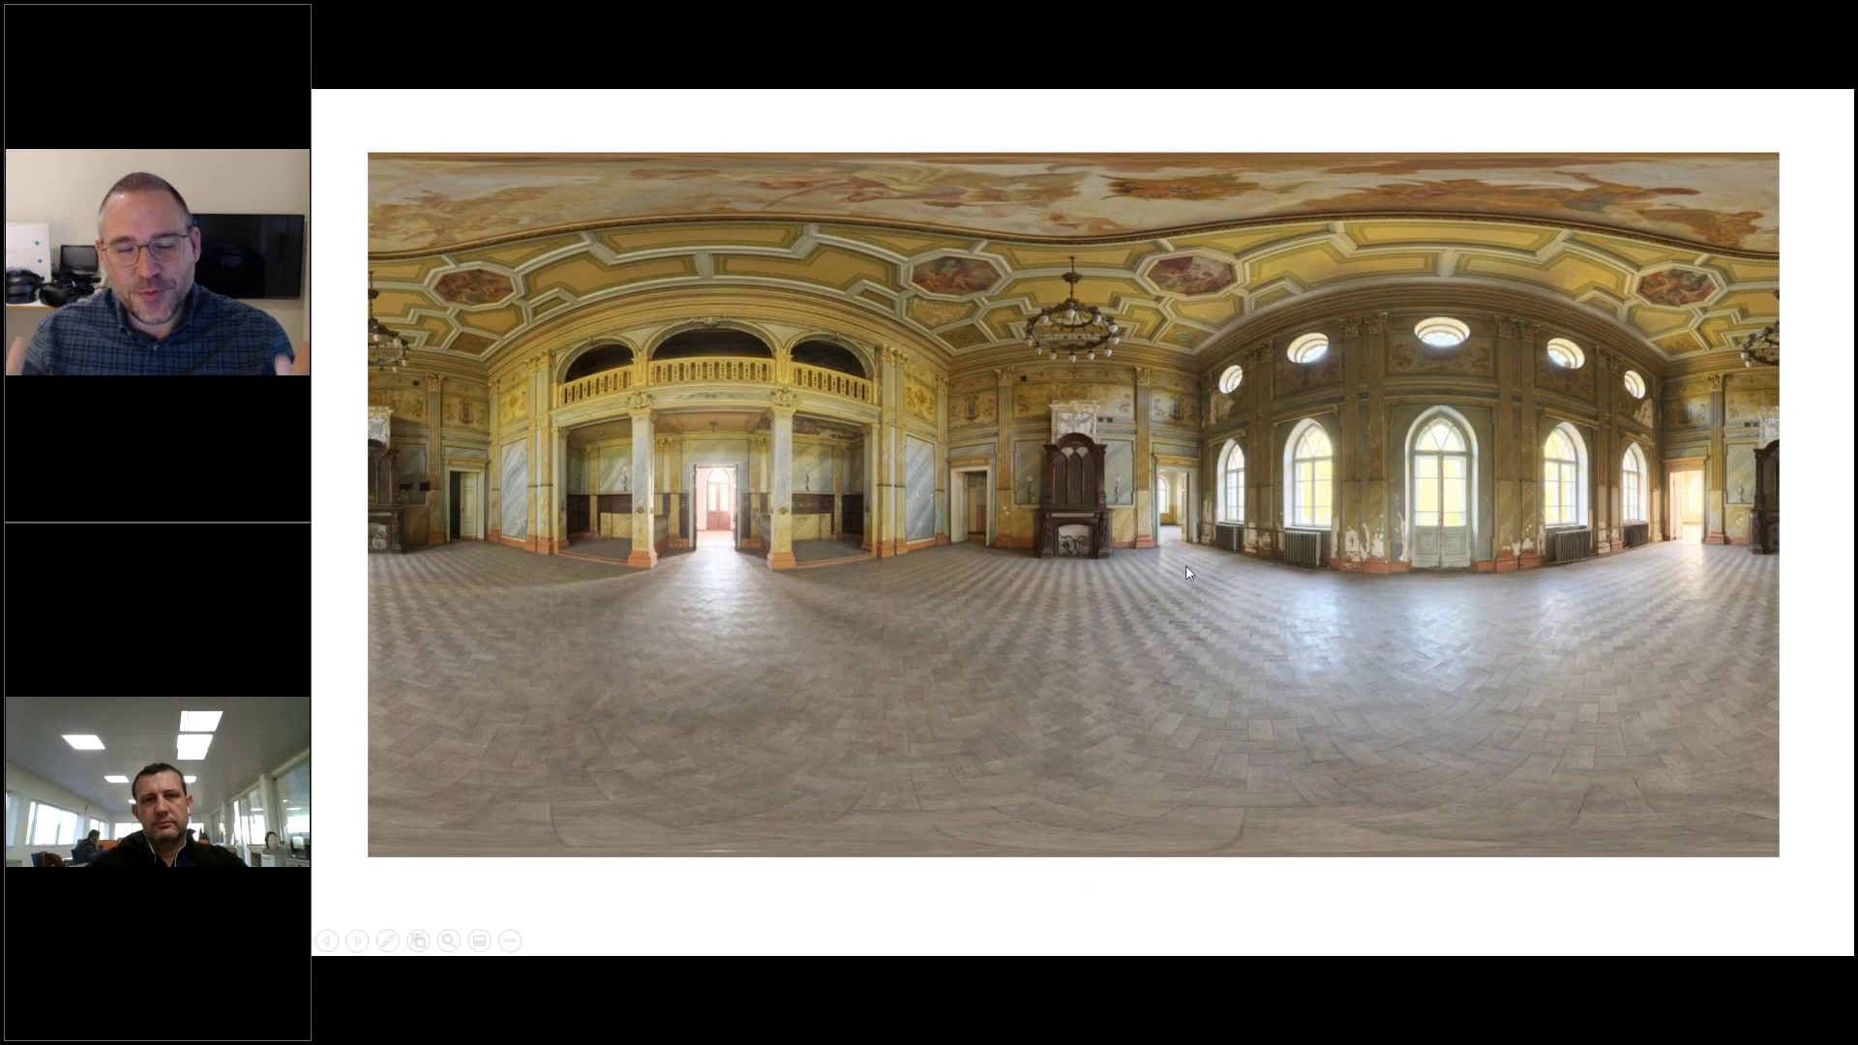
# Toggle the 360° grid on the ballroom, then advance through hall, studio, garage and labelled grid slides
pyautogui.click(1134, 608)
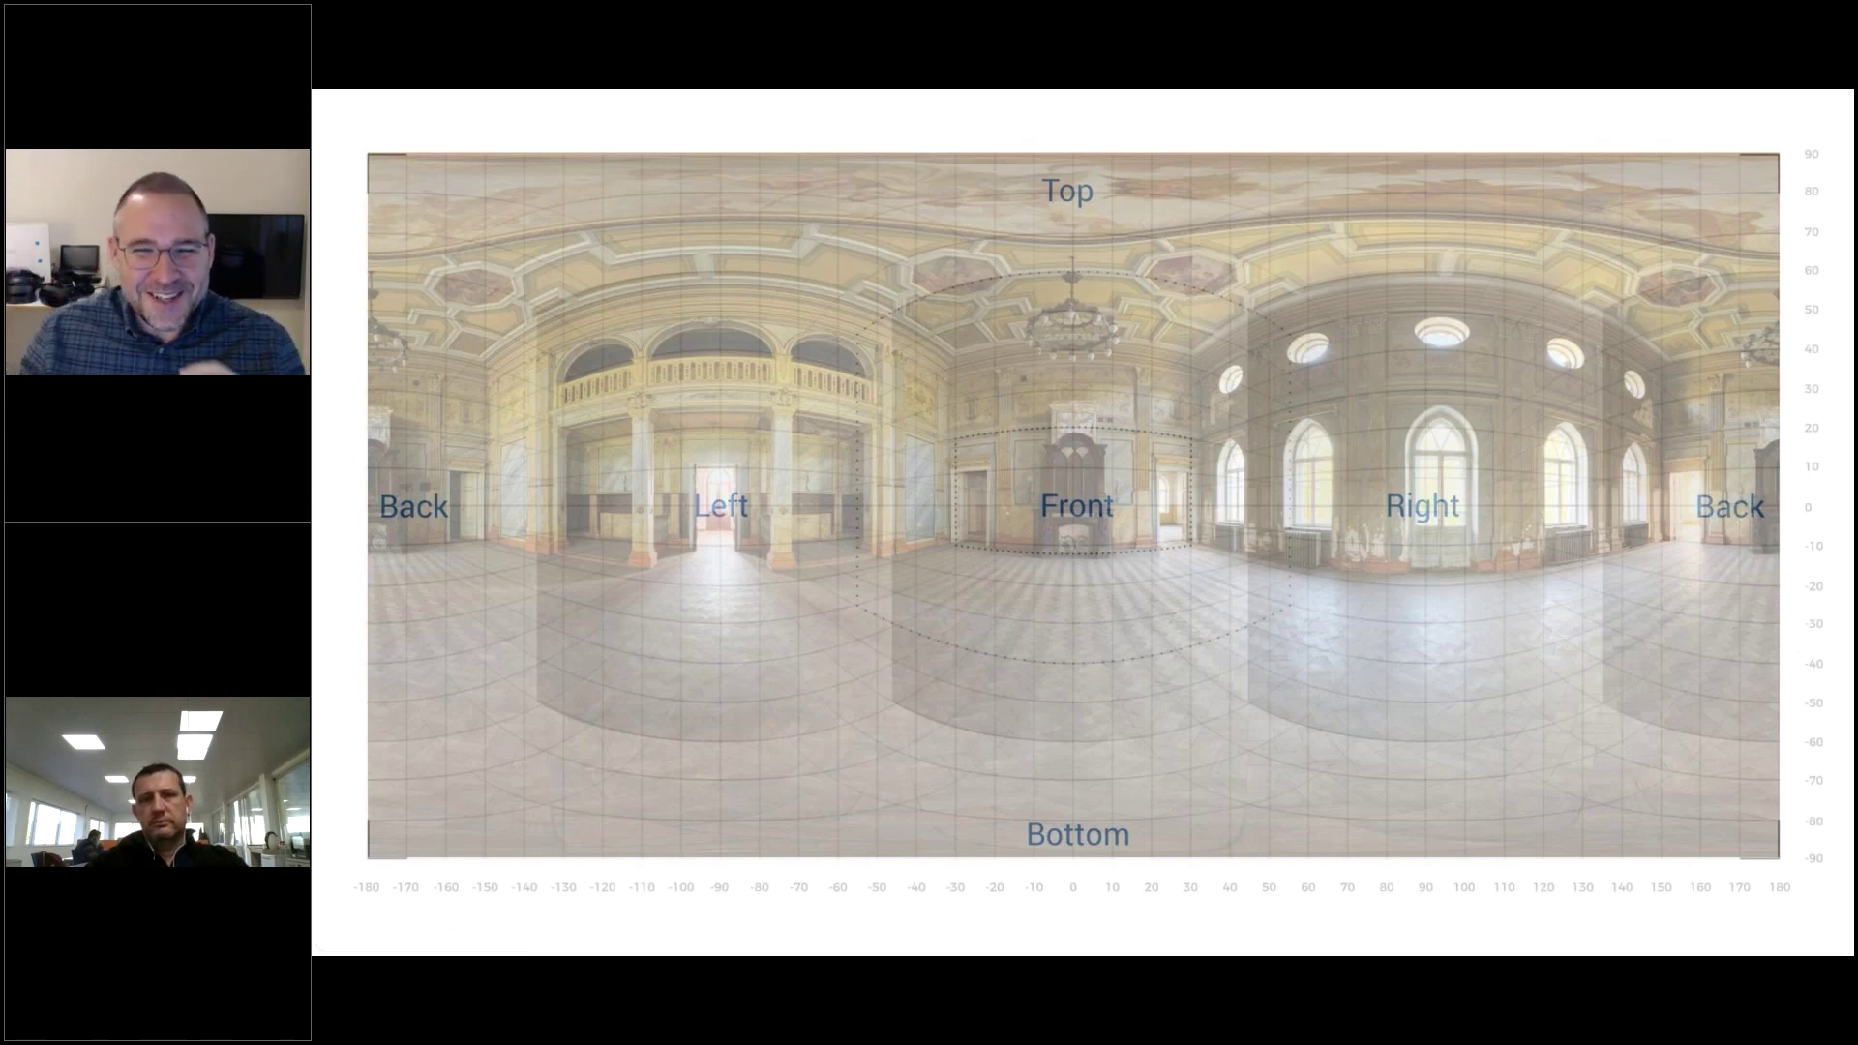
pyautogui.click(1137, 620)
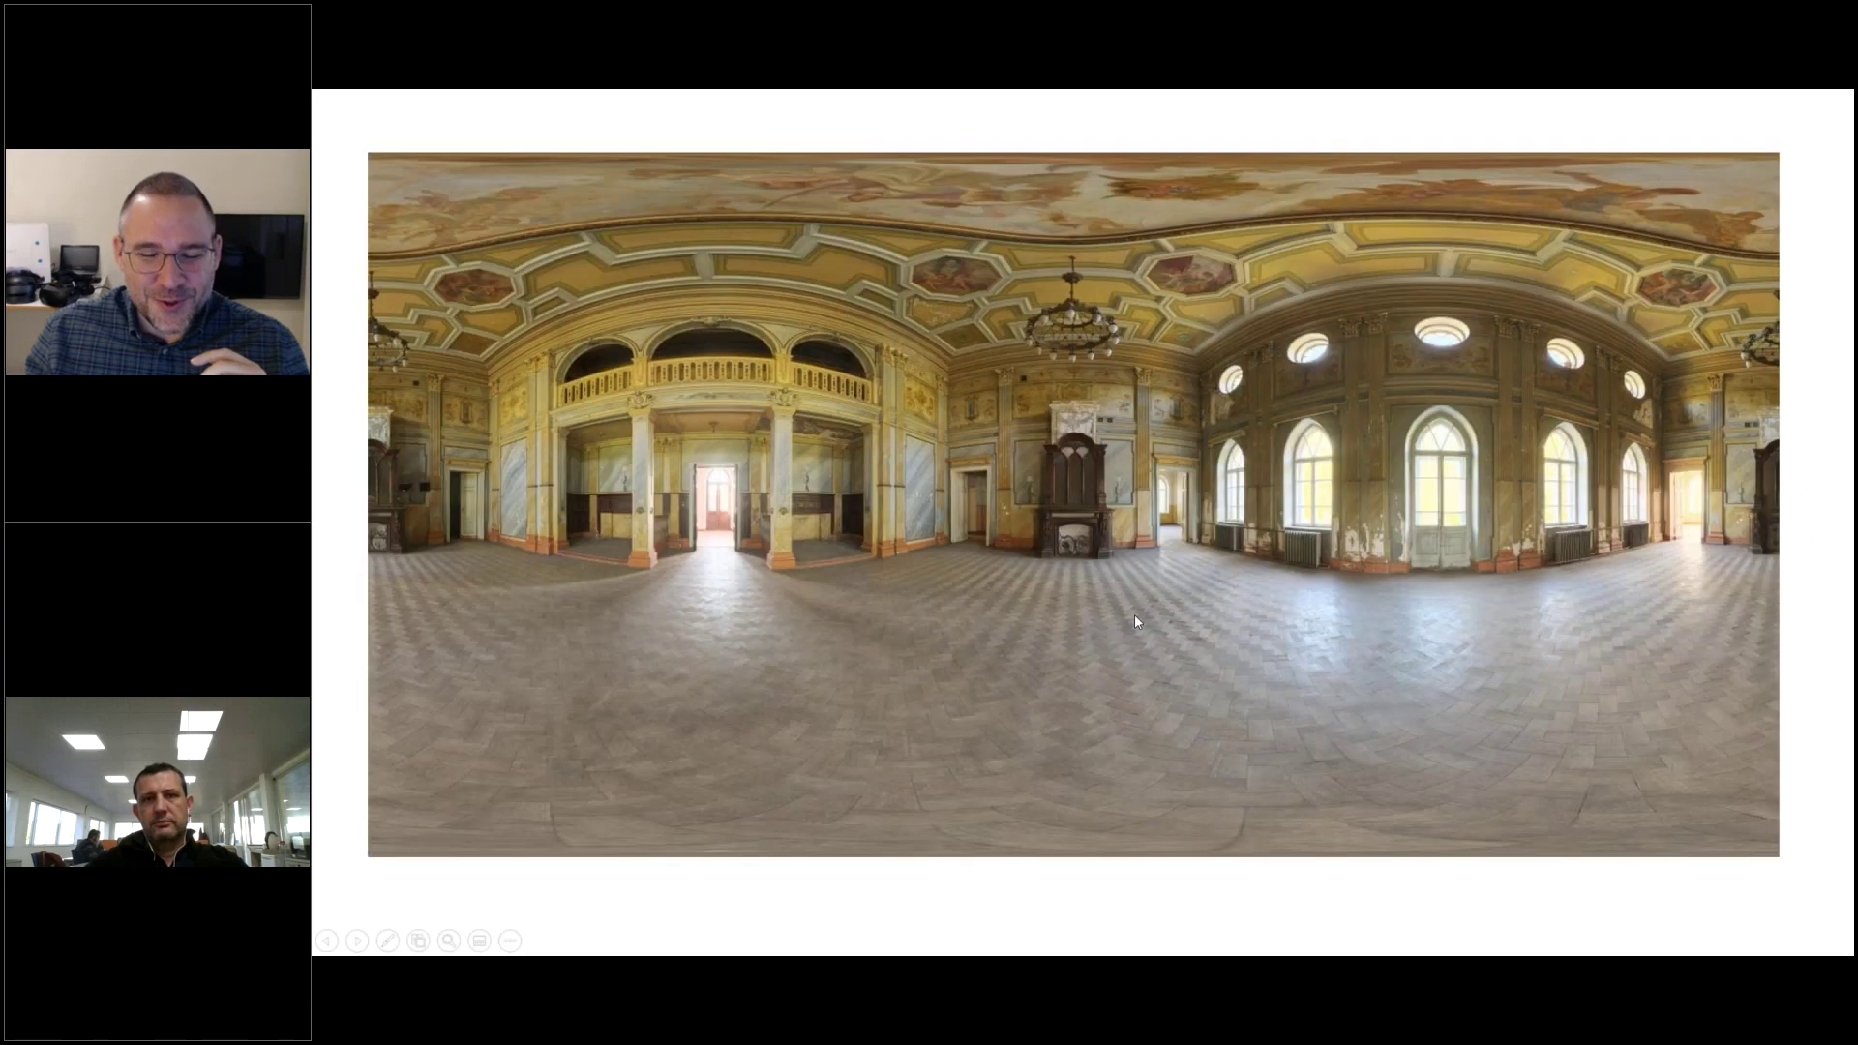
pyautogui.click(1135, 616)
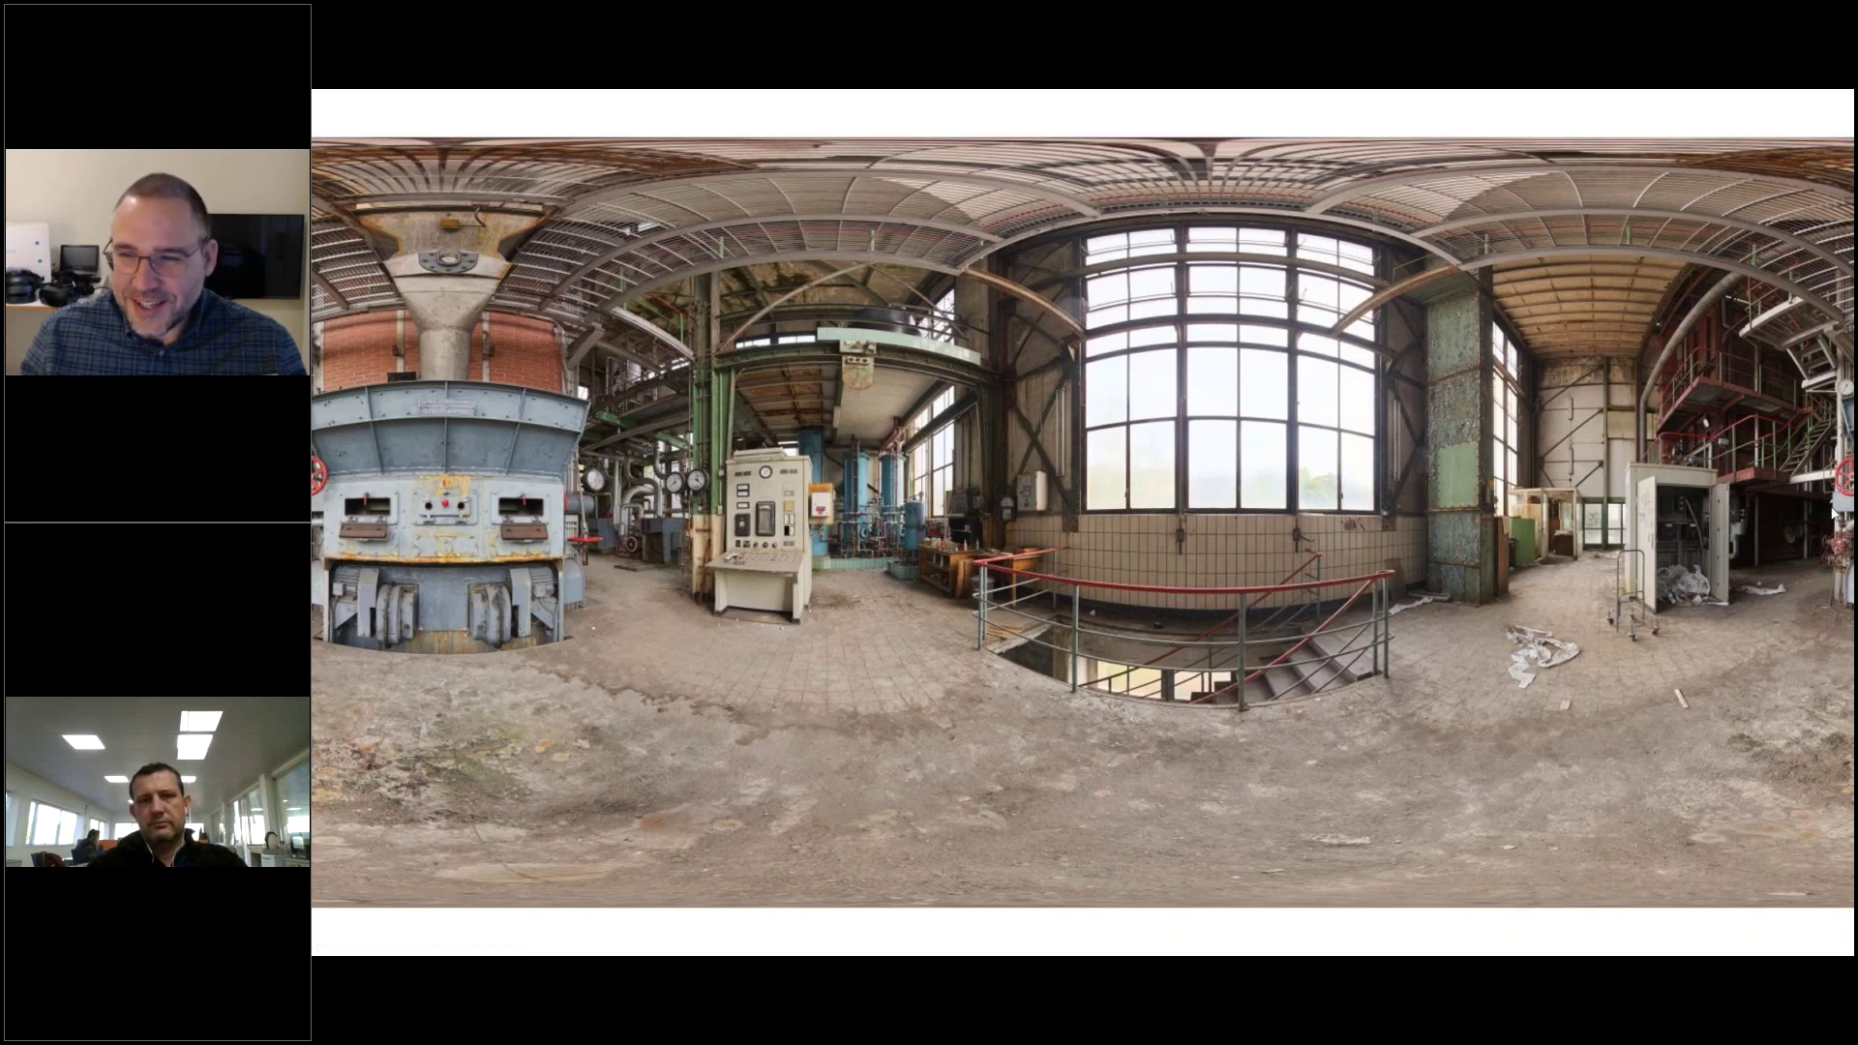
pyautogui.click(1170, 537)
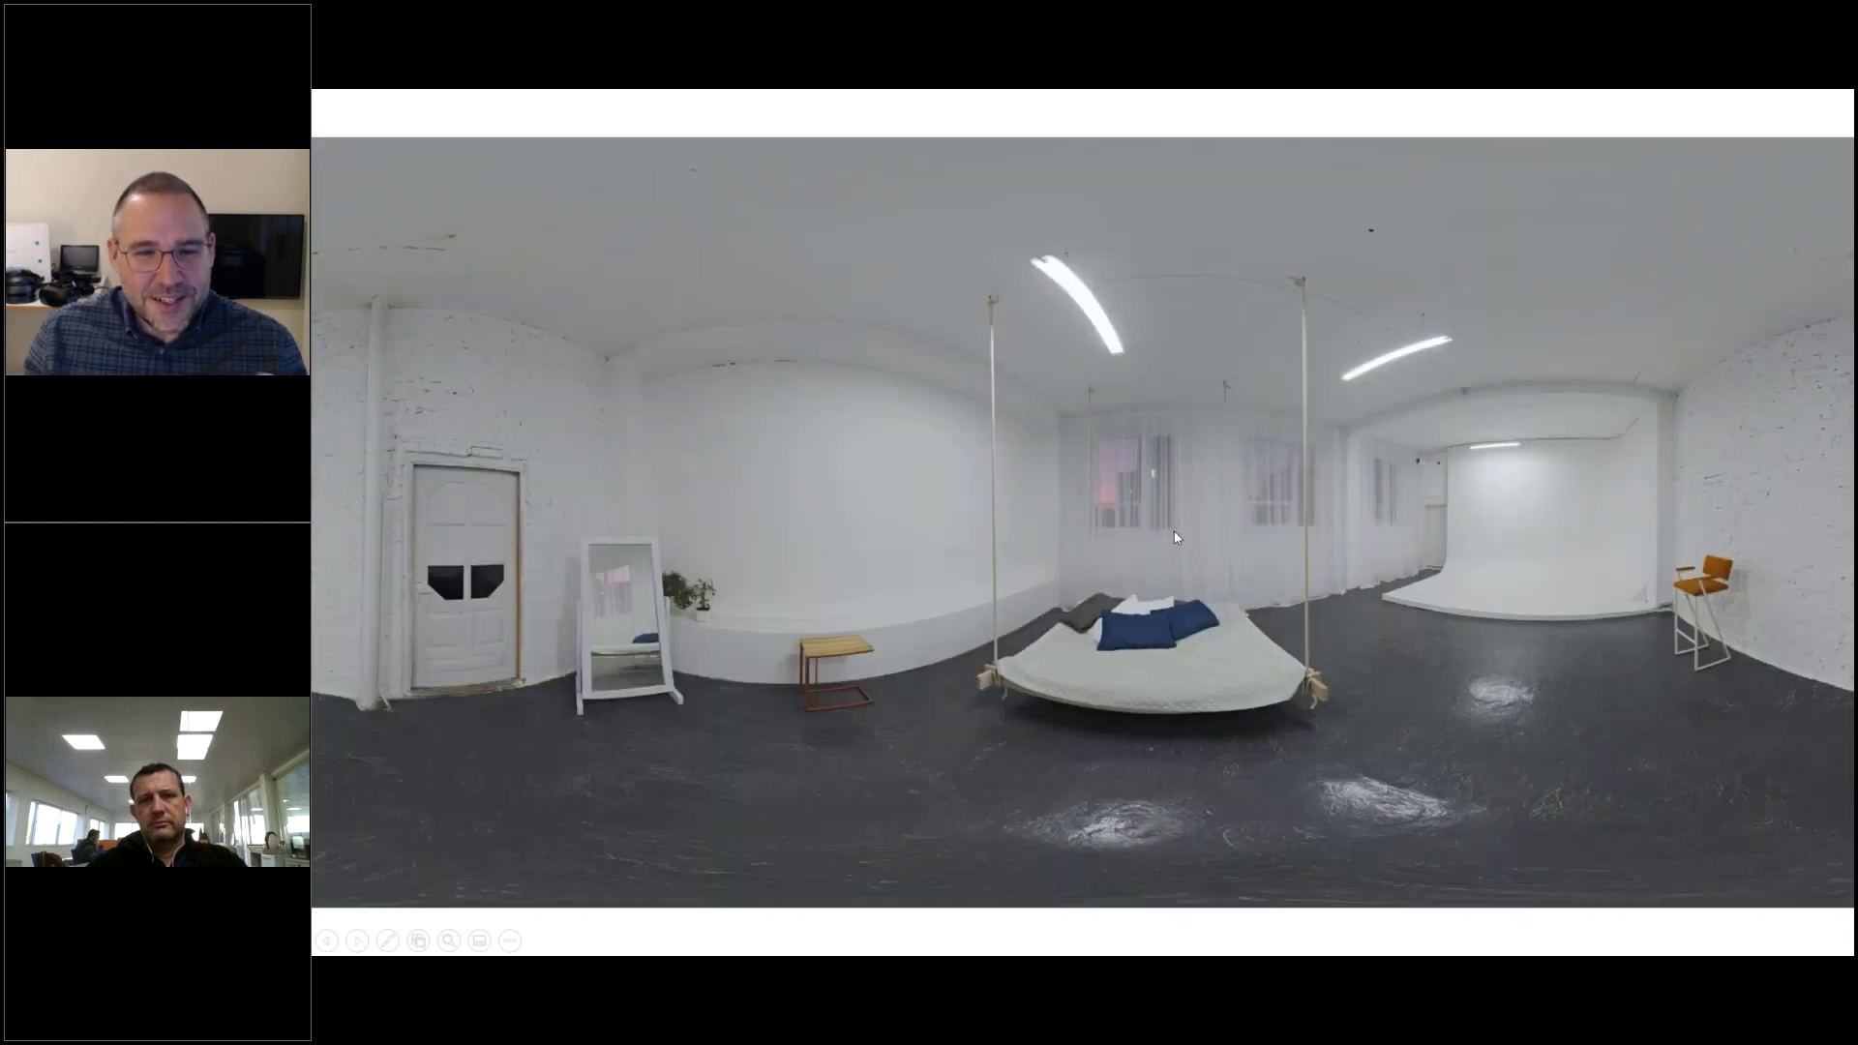
pyautogui.click(1176, 539)
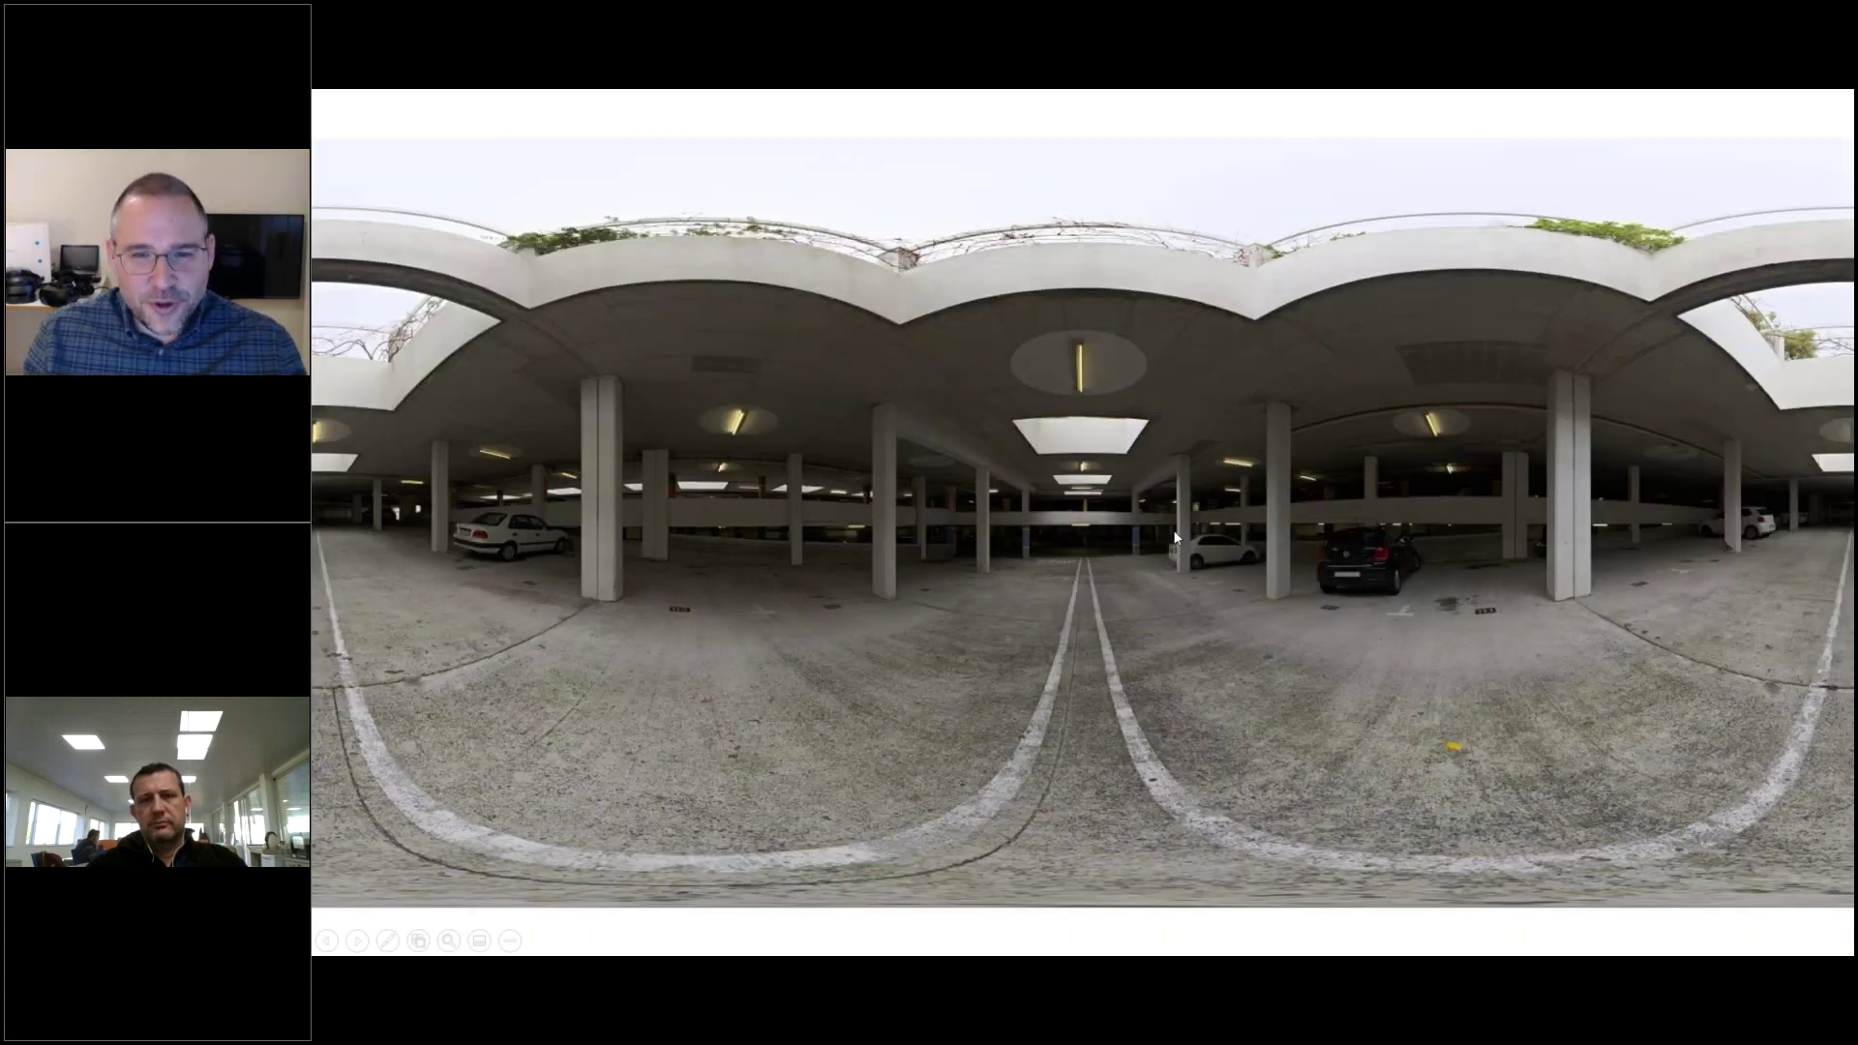
pyautogui.click(1176, 538)
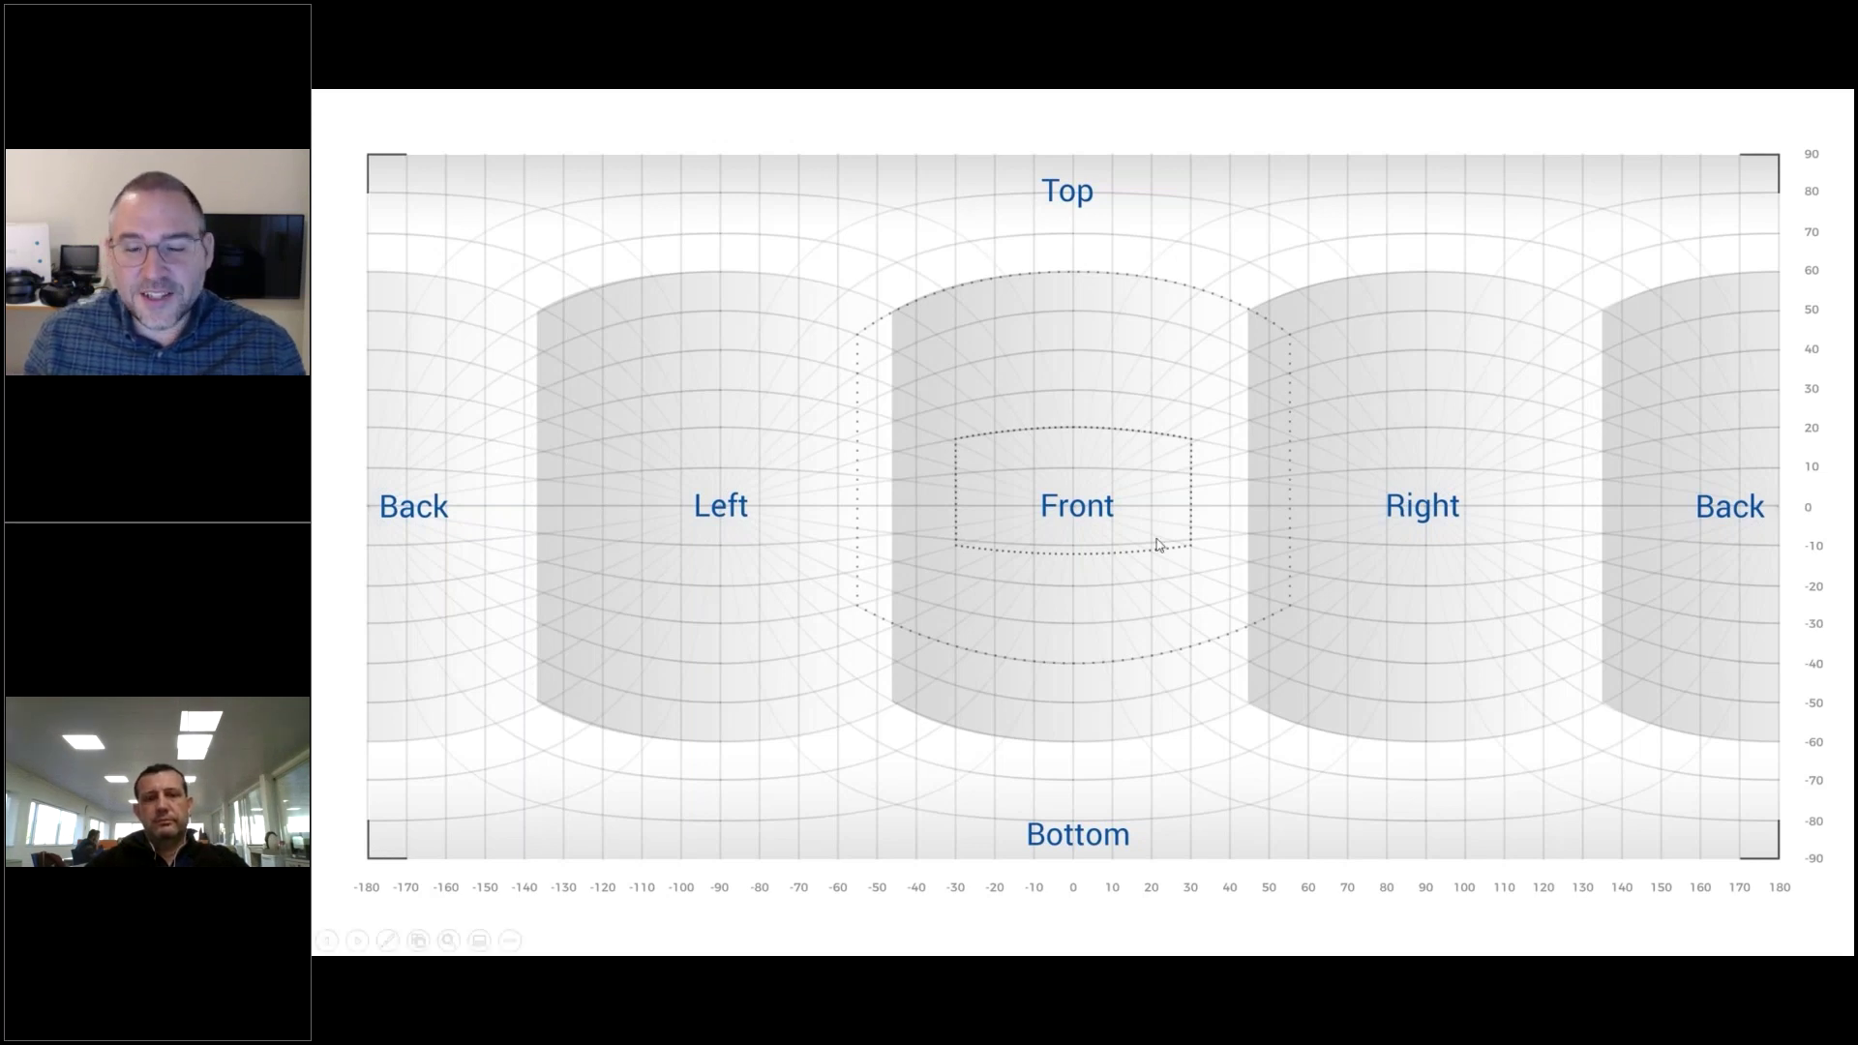
# Alternate between the labelled grid slide and production-line render, then overlay the 360° grid
pyautogui.click(1100, 623)
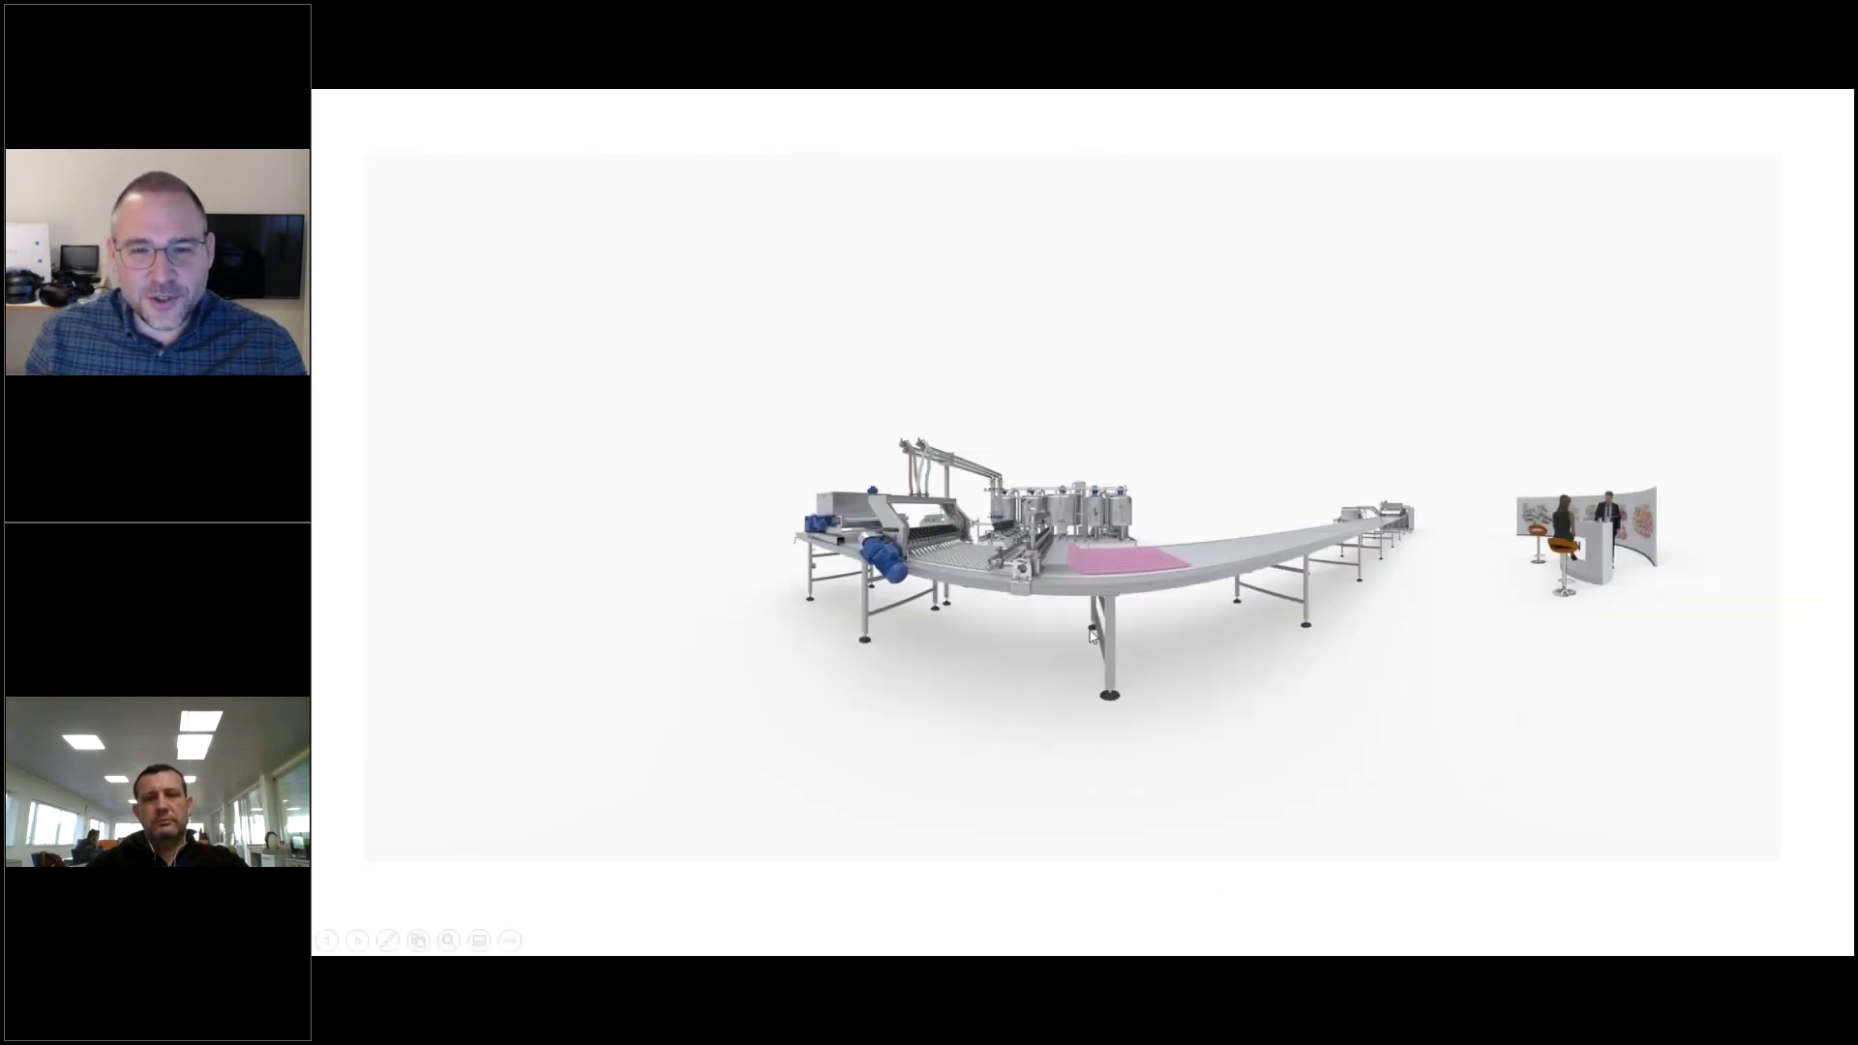
pyautogui.click(1178, 615)
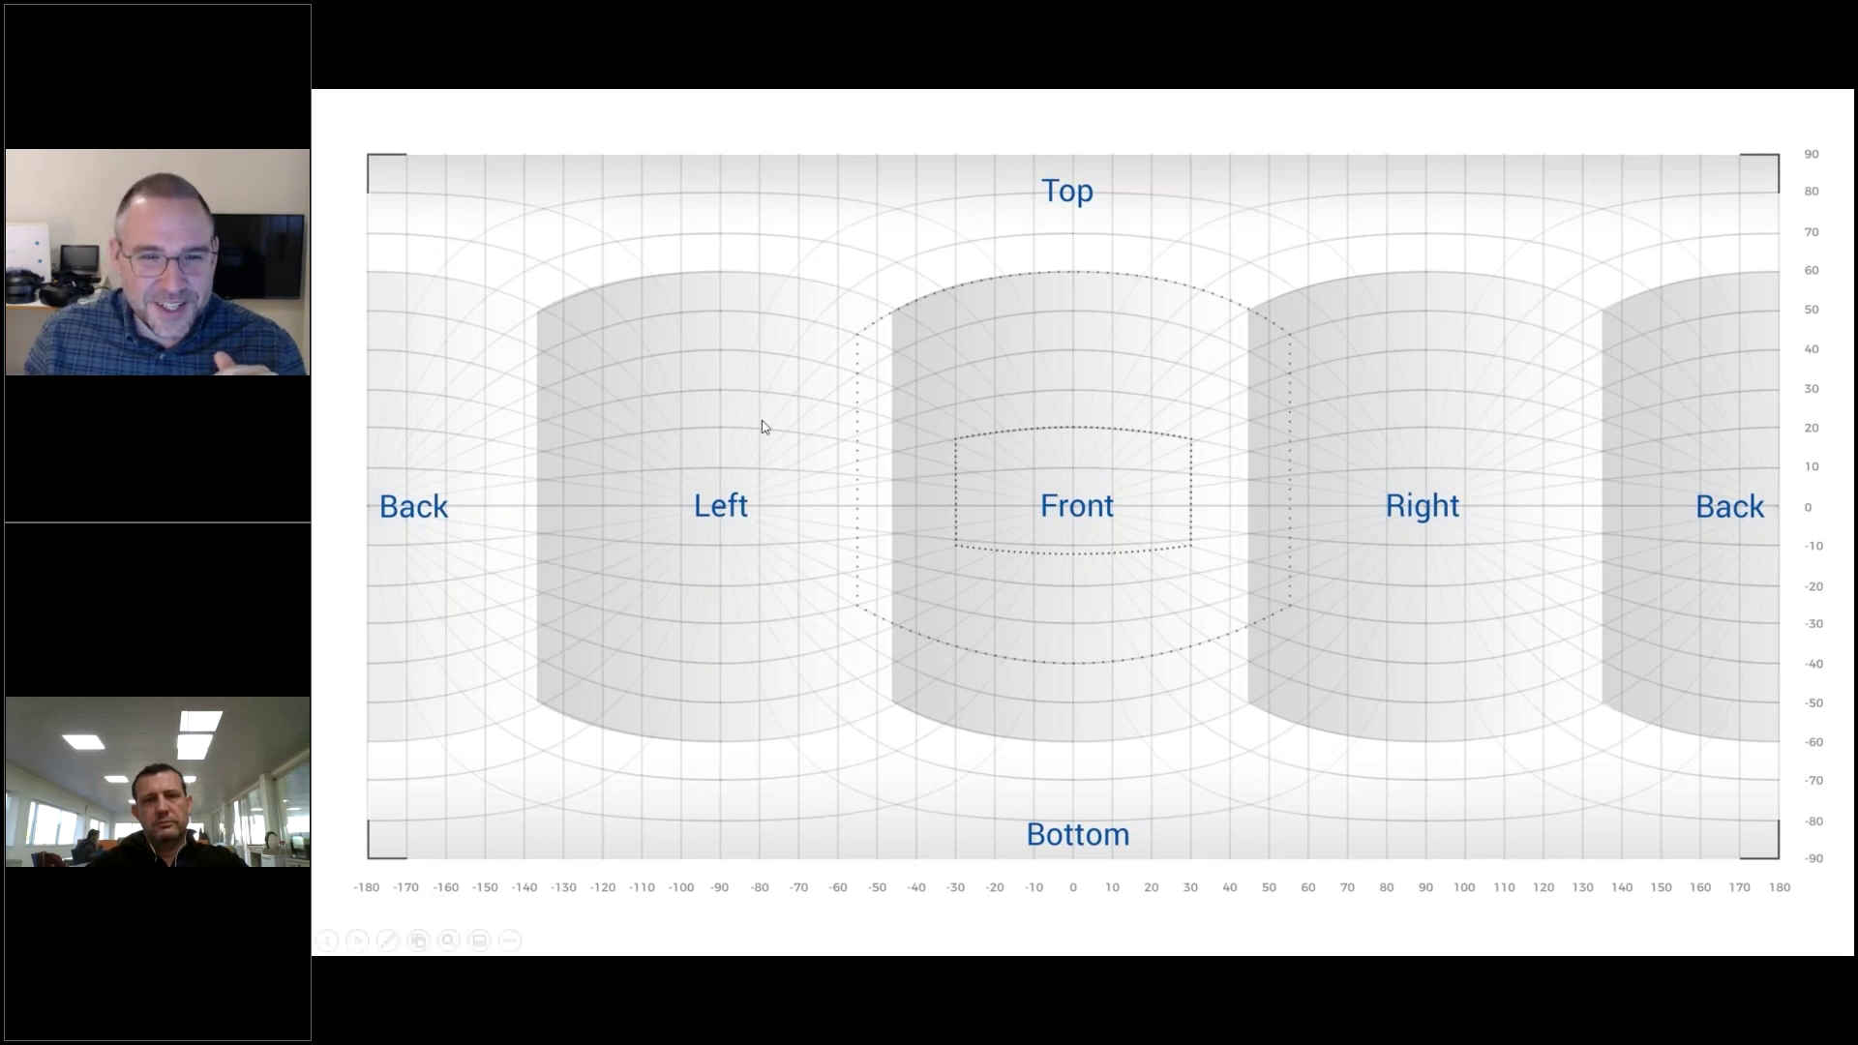
pyautogui.click(1127, 574)
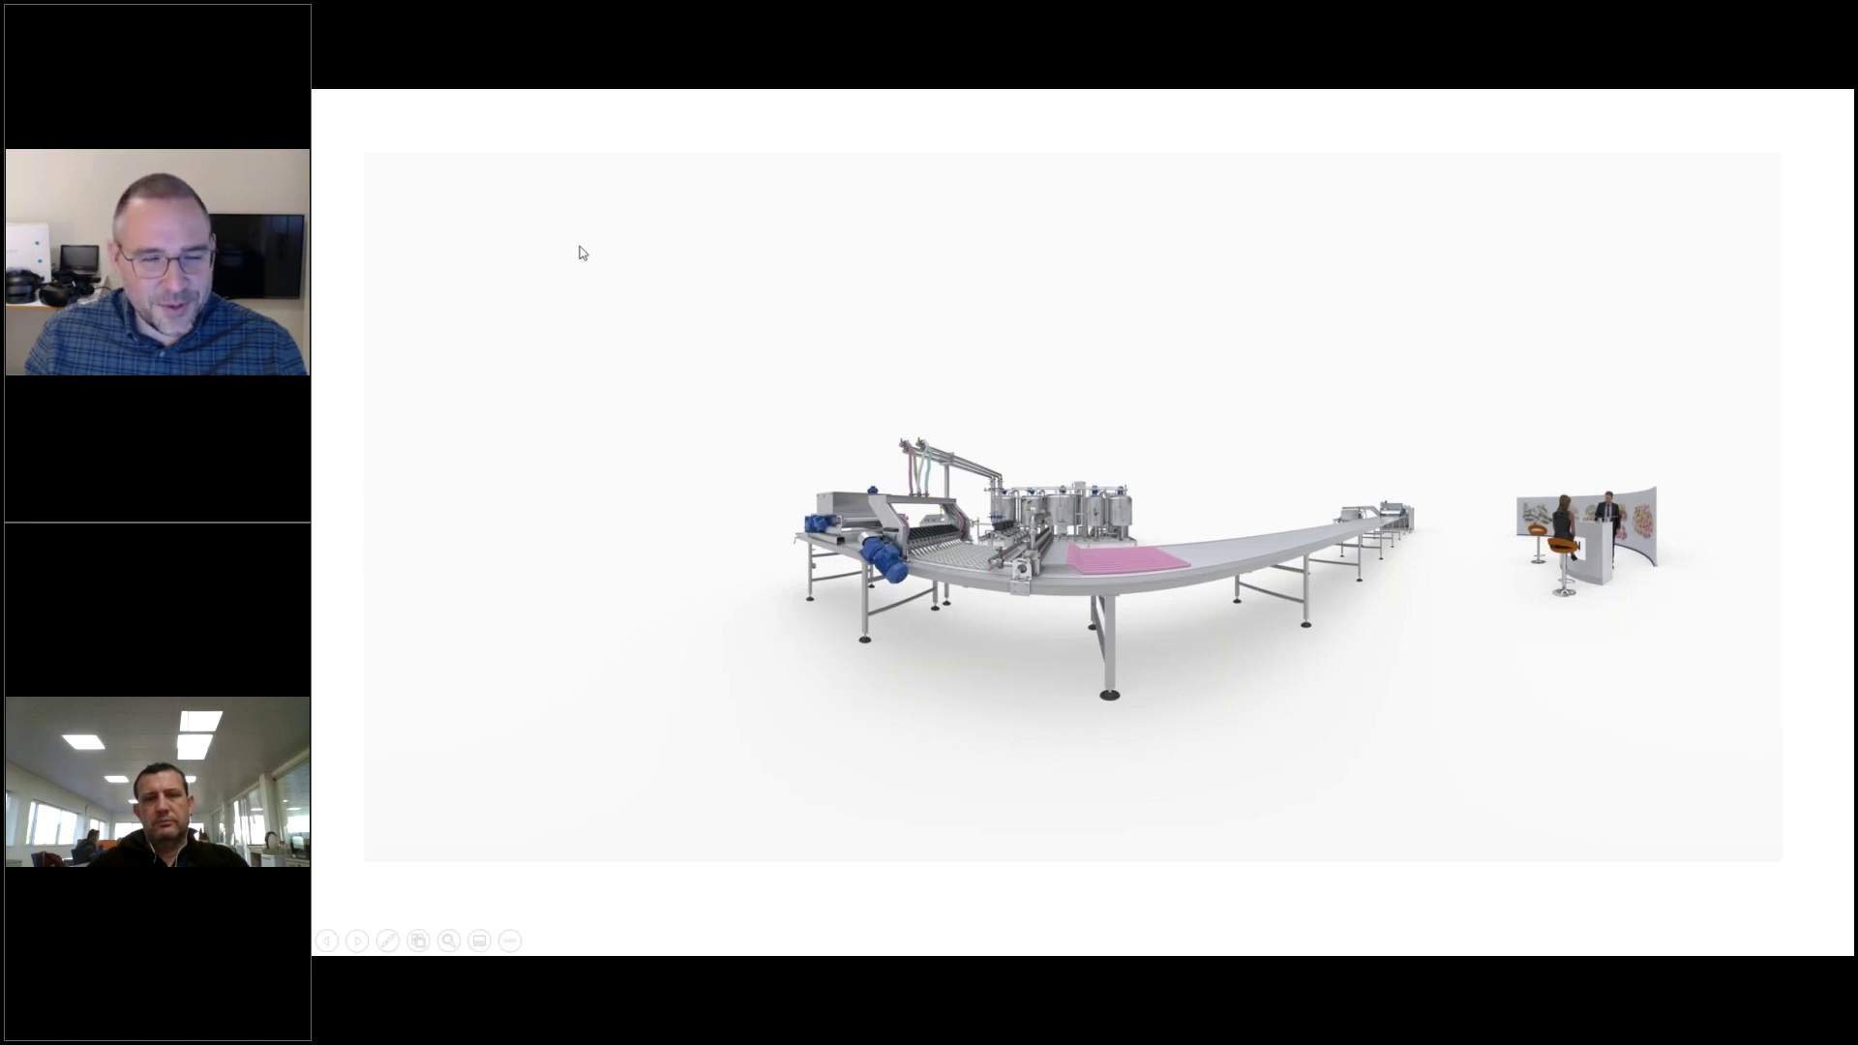
pyautogui.click(1362, 668)
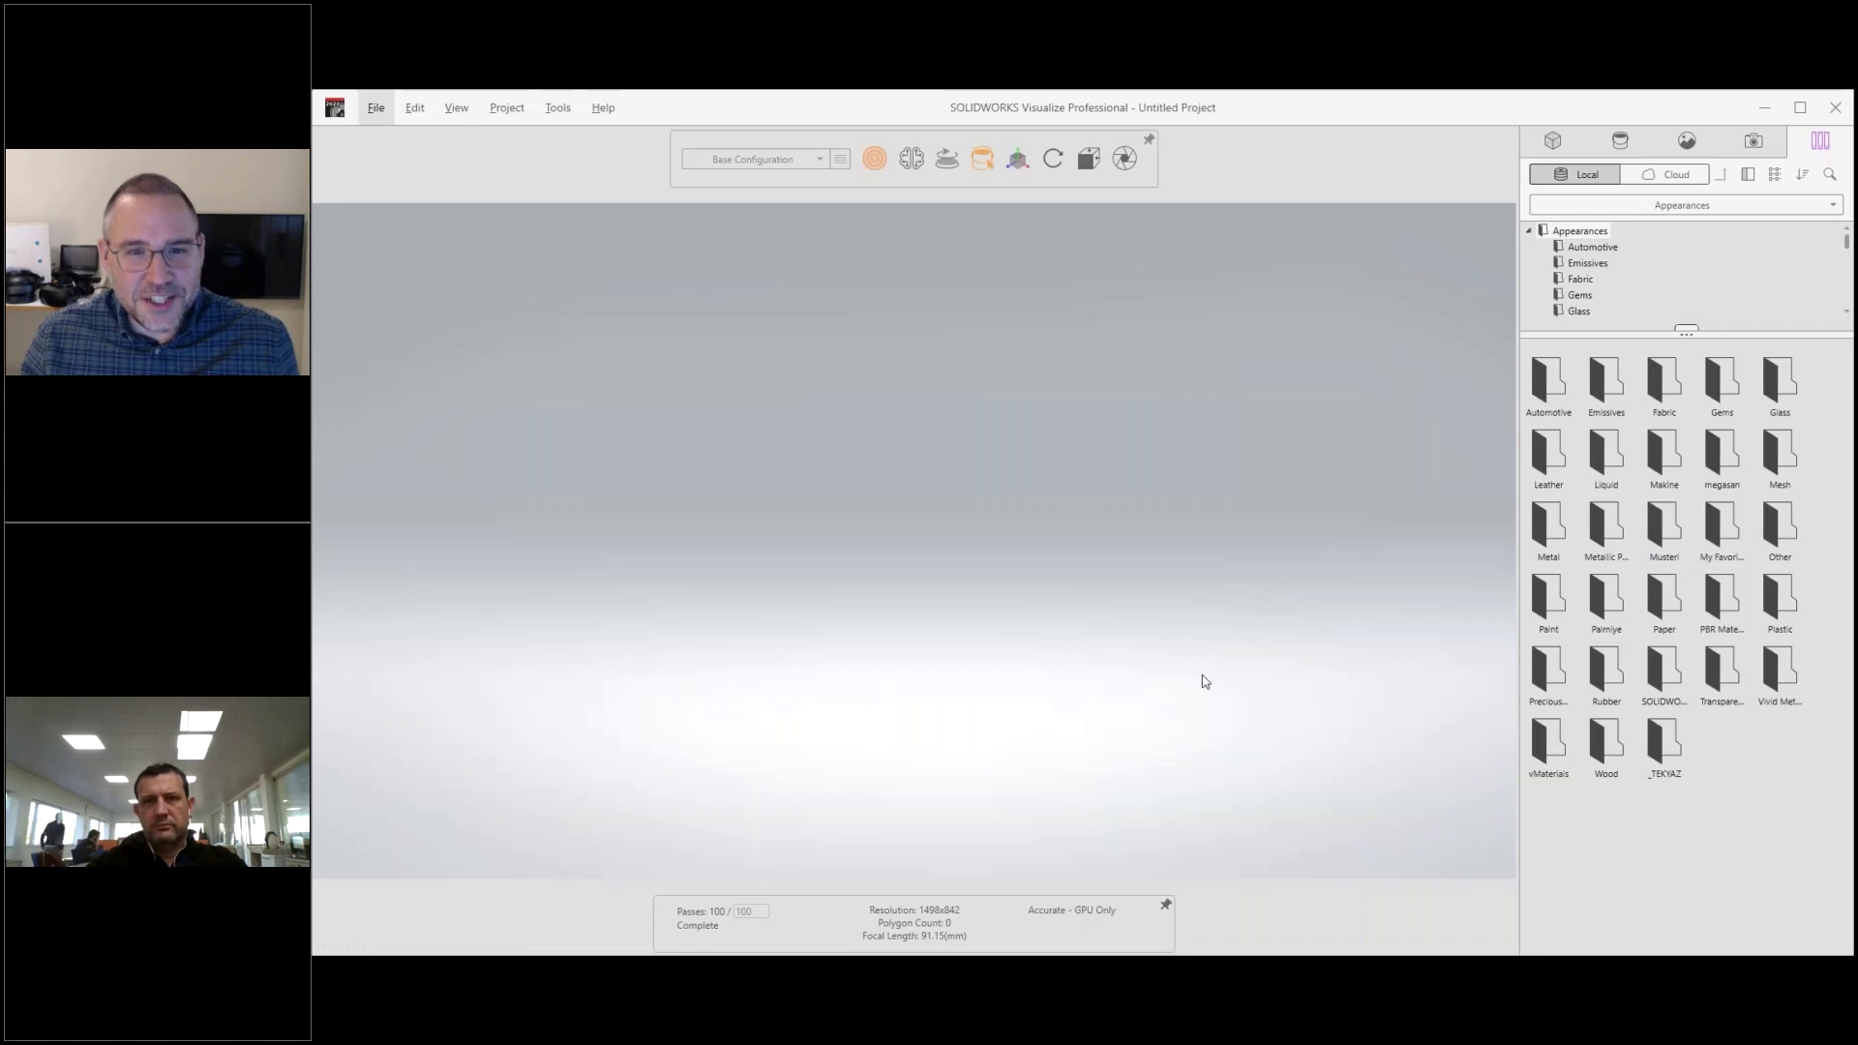
# Bring the Webinar Marshmallow Hattı project forward in Visualize, then the Arcan booth in Chrome
pyautogui.hotkey('alt', 'Tab')
pyautogui.click(824, 617)
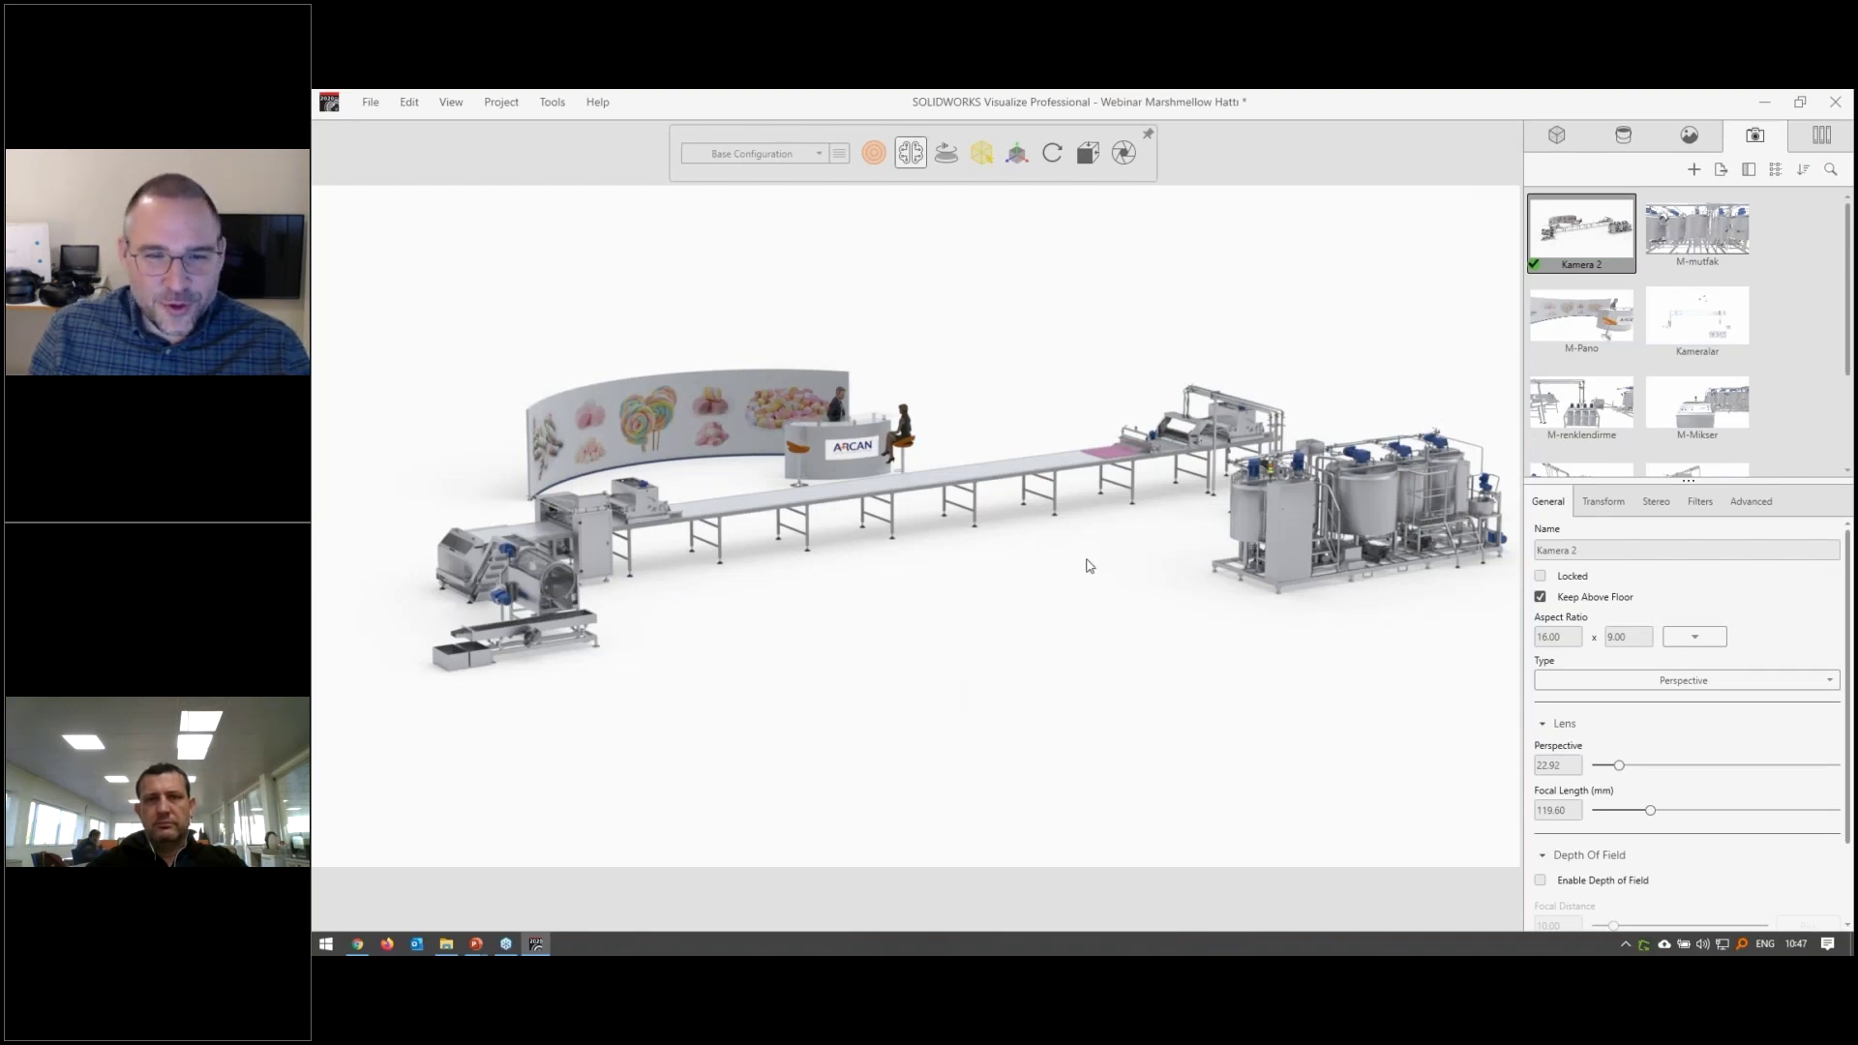
pyautogui.click(357, 944)
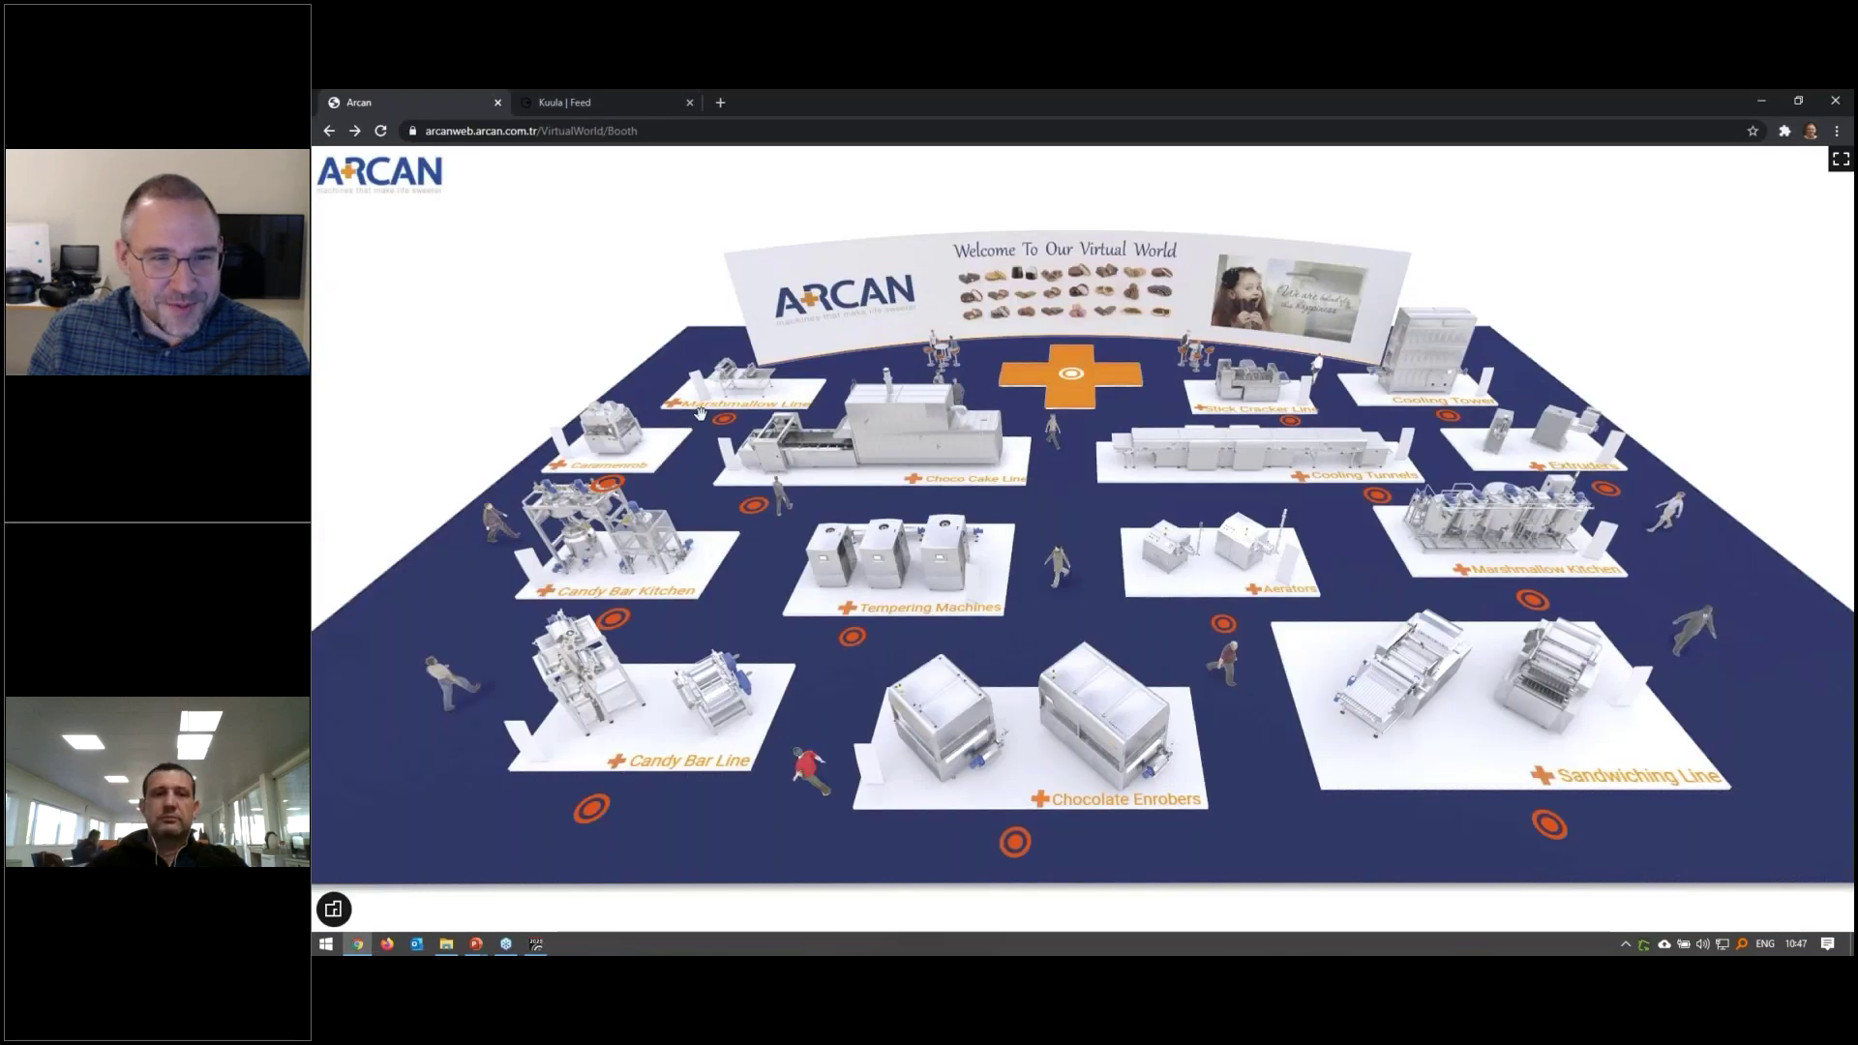
# Visit the Extruded Marshmallow Line and its extruder close-up, then switch back to Visualize
pyautogui.moveTo(726, 281); pyautogui.dragTo(728, 470)
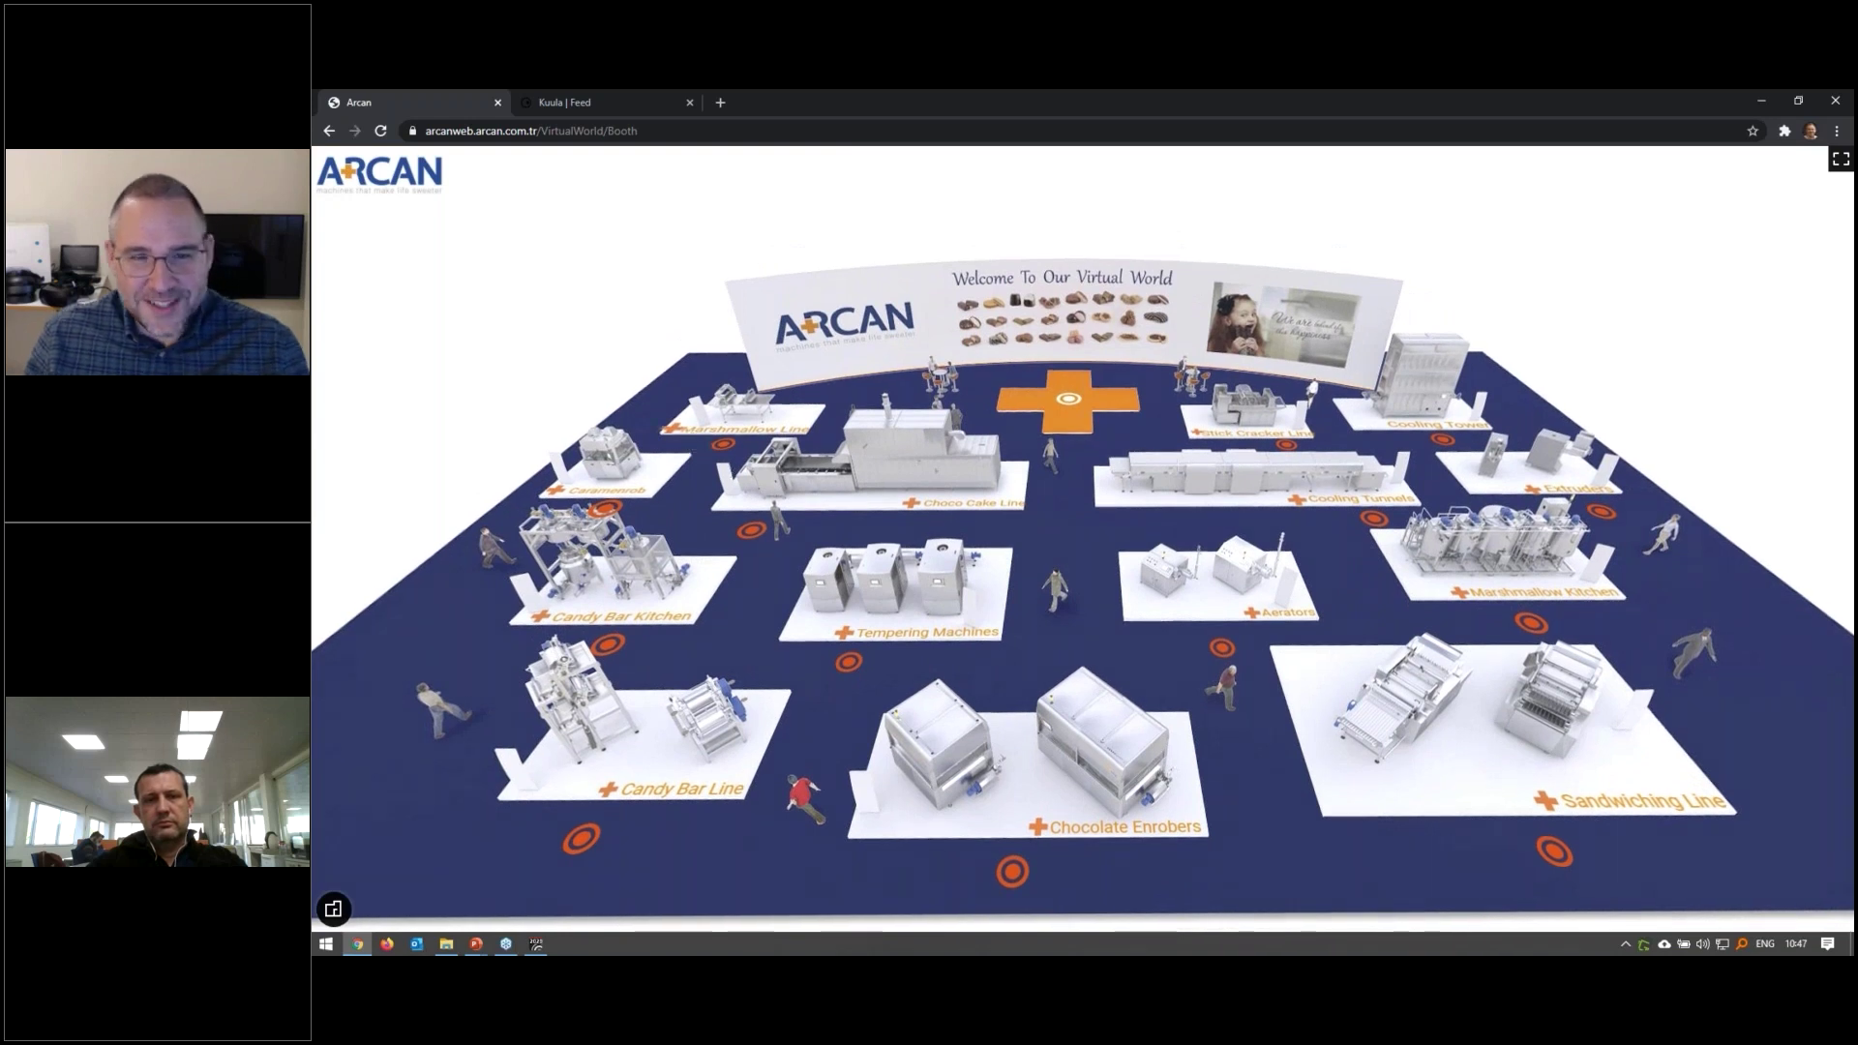
pyautogui.click(693, 440)
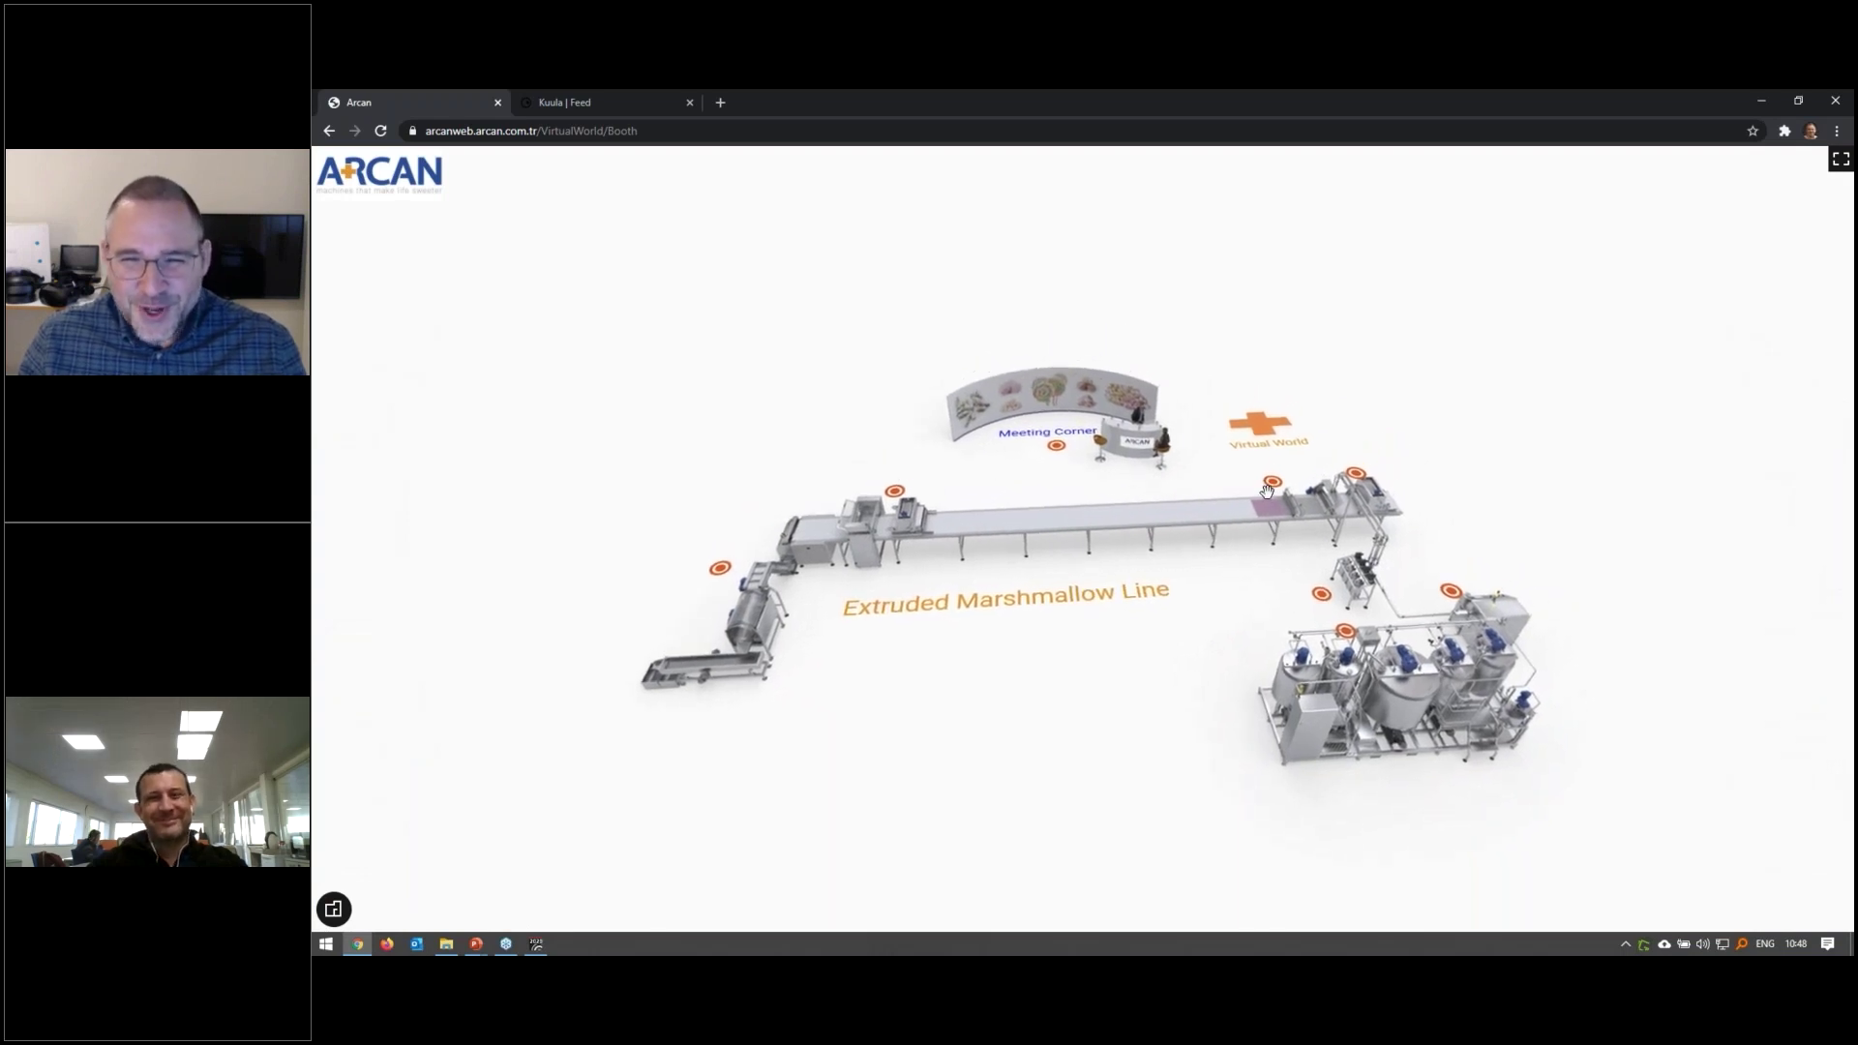
pyautogui.click(1288, 497)
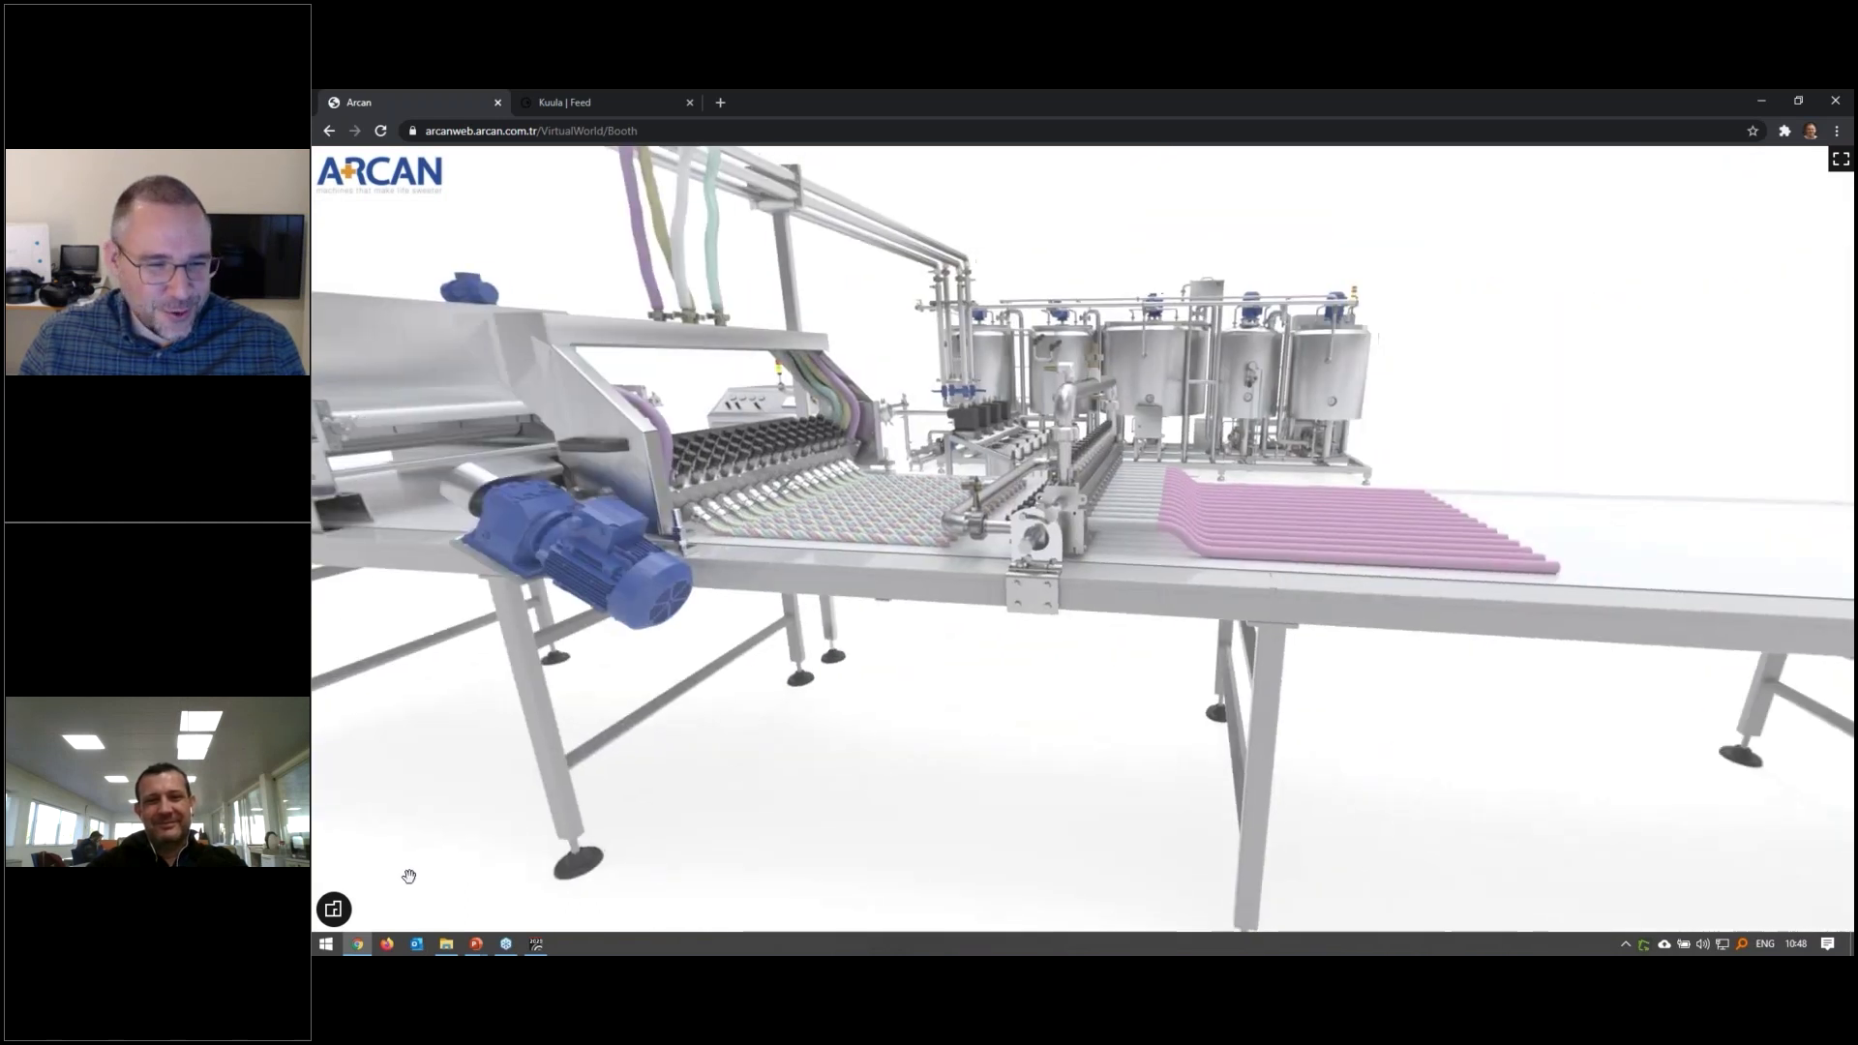
pyautogui.click(333, 908)
pyautogui.hotkey('alt', 'Tab')
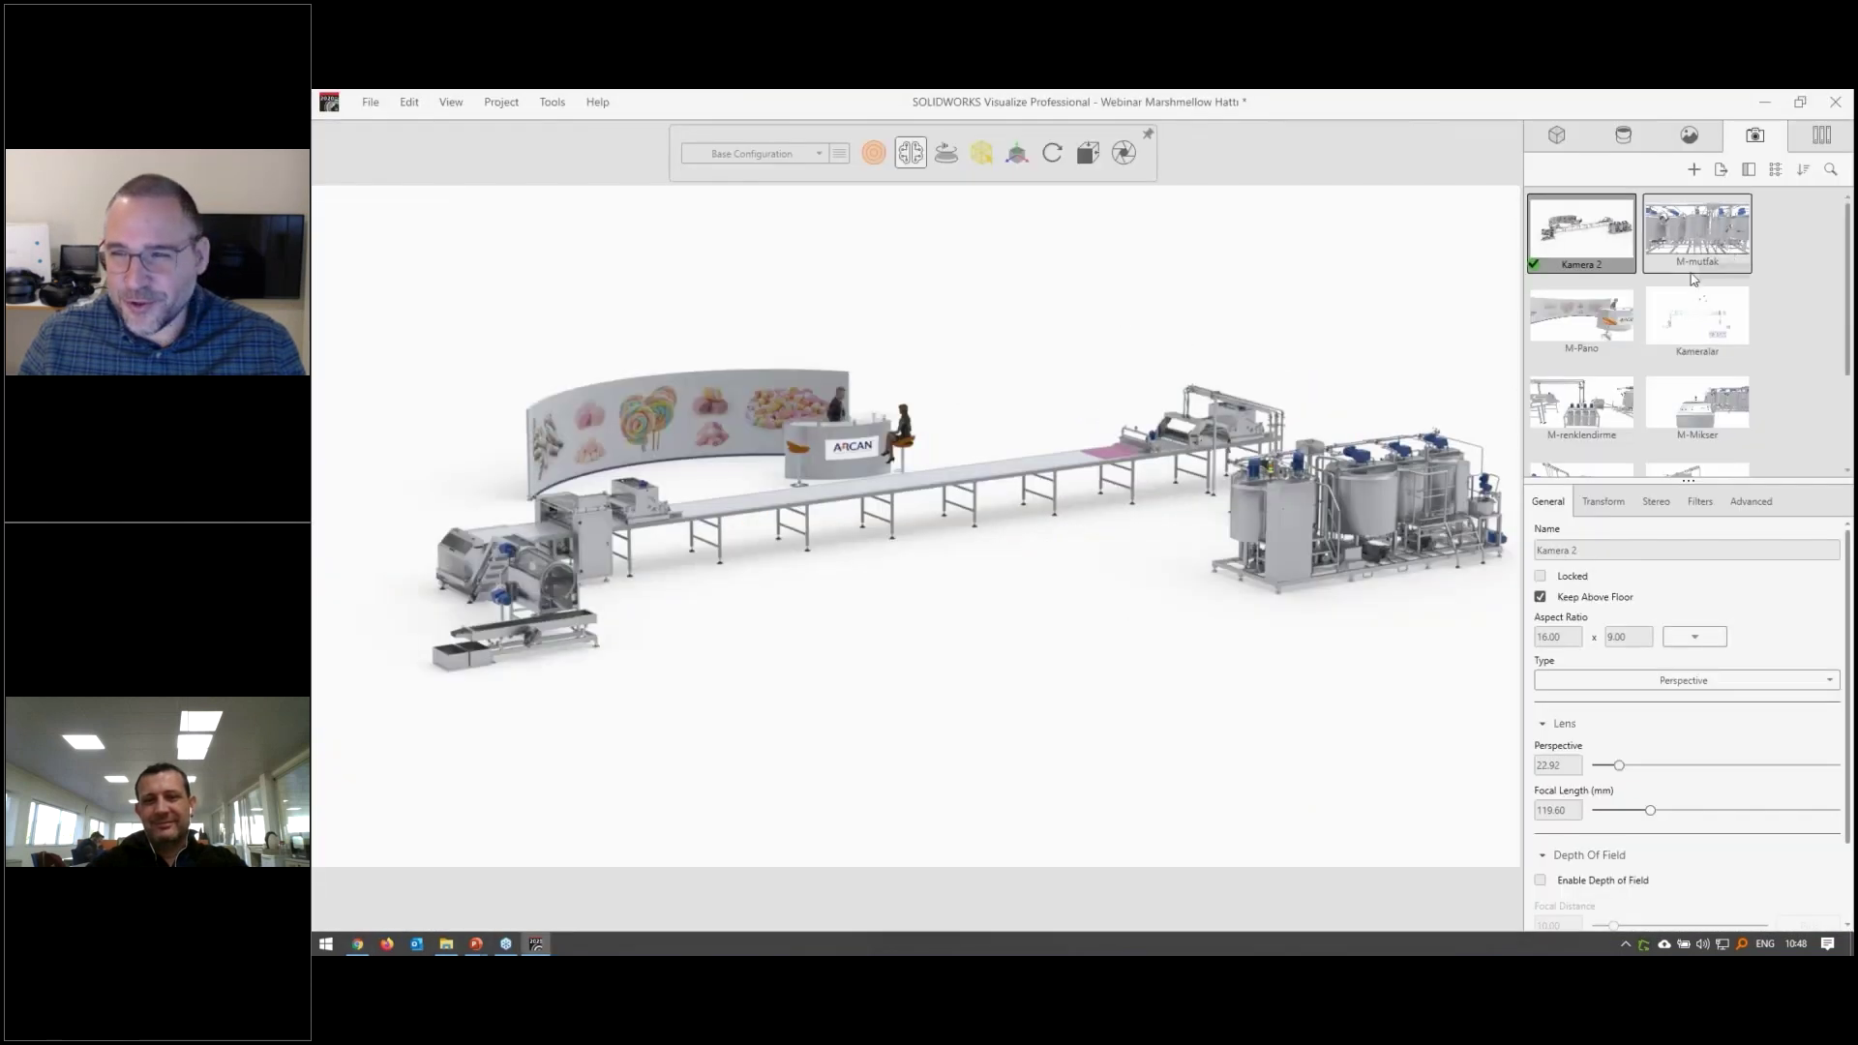
# Orbit the marshmallow line view, then activate the M-Manifoltlar camera from the Cameras list
pyautogui.moveTo(1128, 497)
pyautogui.mouseDown()
pyautogui.moveTo(1407, 496)
pyautogui.moveTo(1152, 545)
pyautogui.mouseUp()
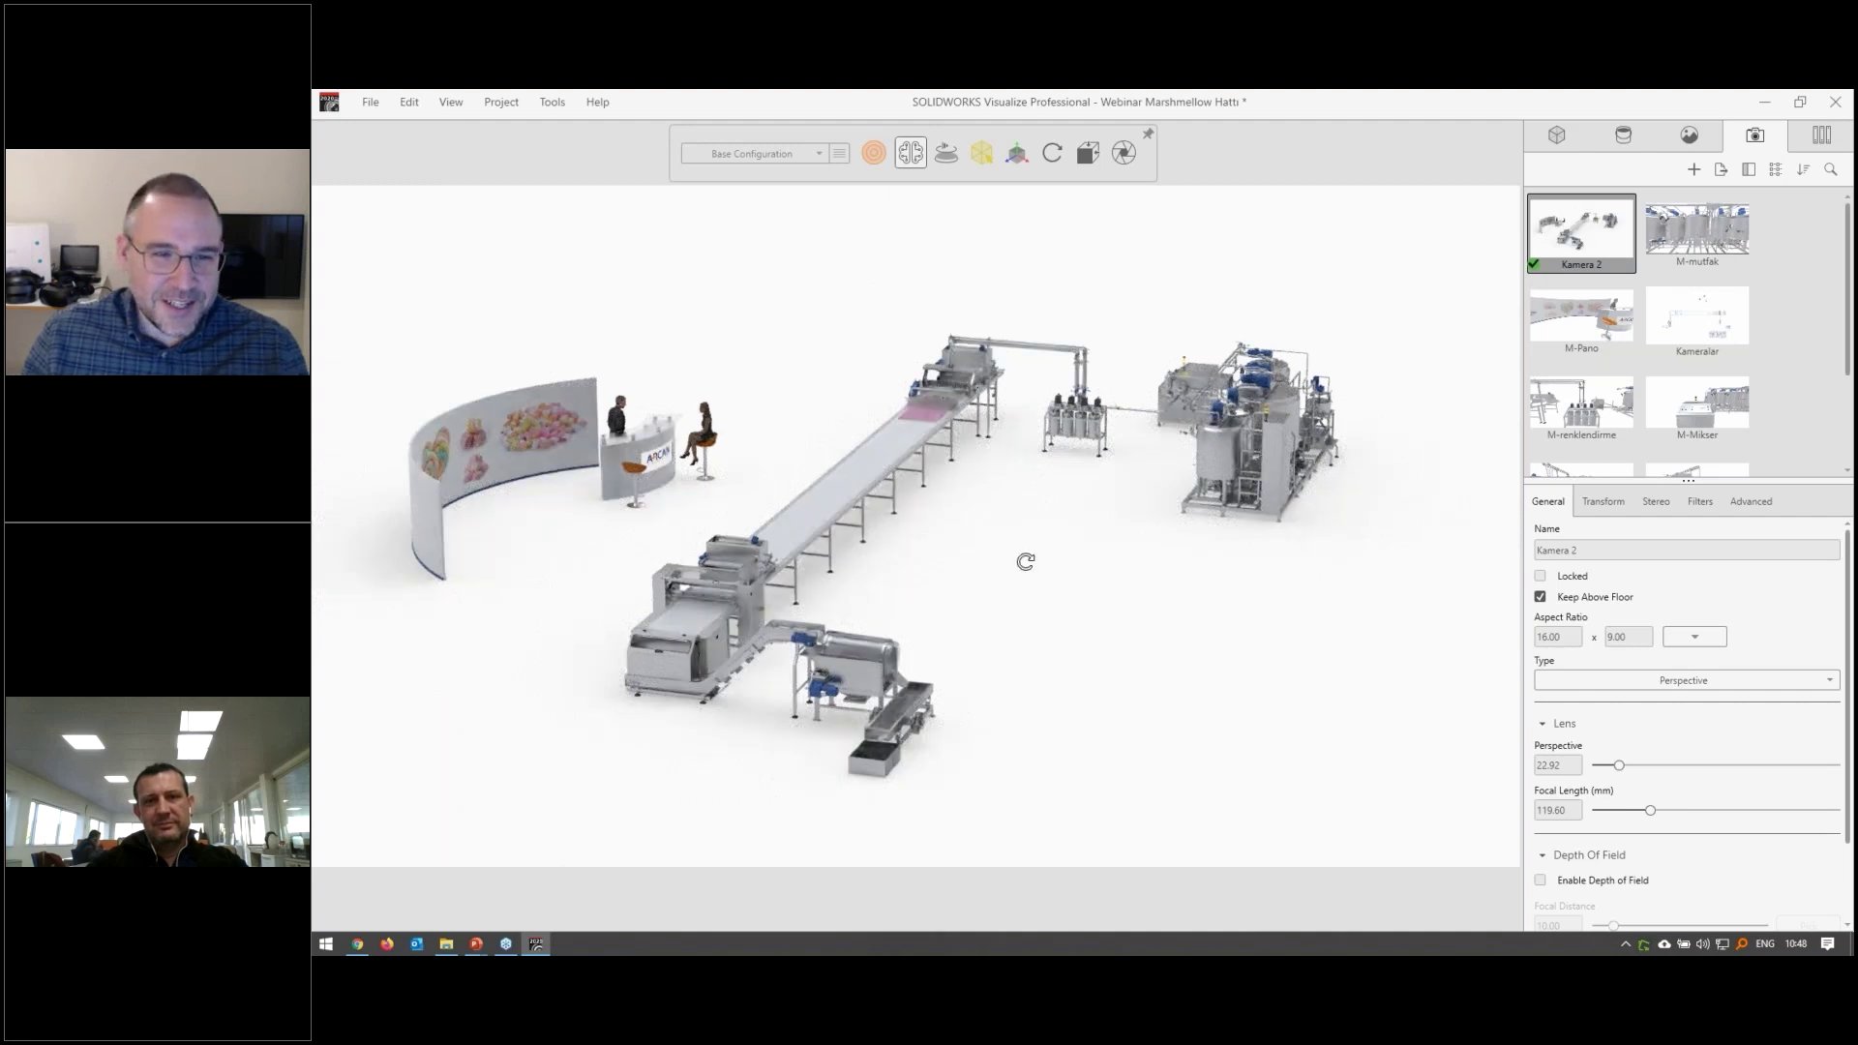
pyautogui.moveTo(1026, 561); pyautogui.dragTo(970, 564)
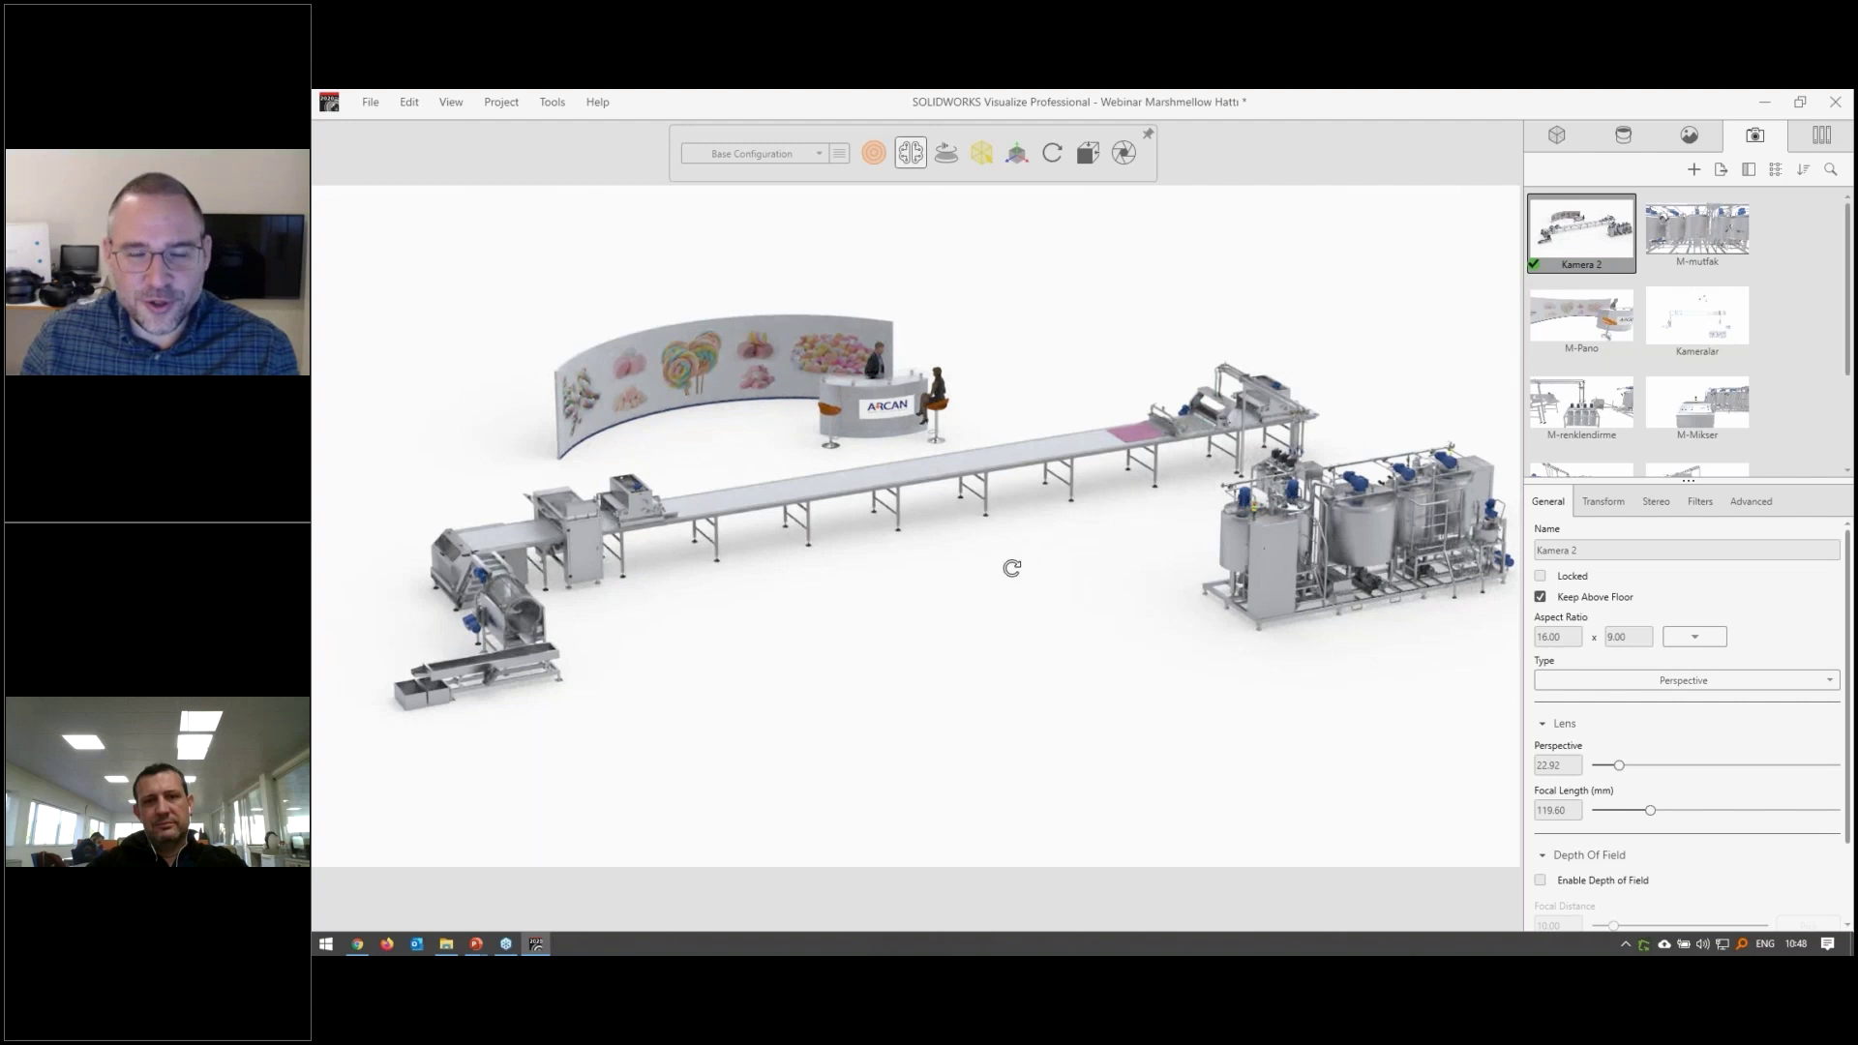
pyautogui.moveTo(1012, 568); pyautogui.dragTo(1002, 568)
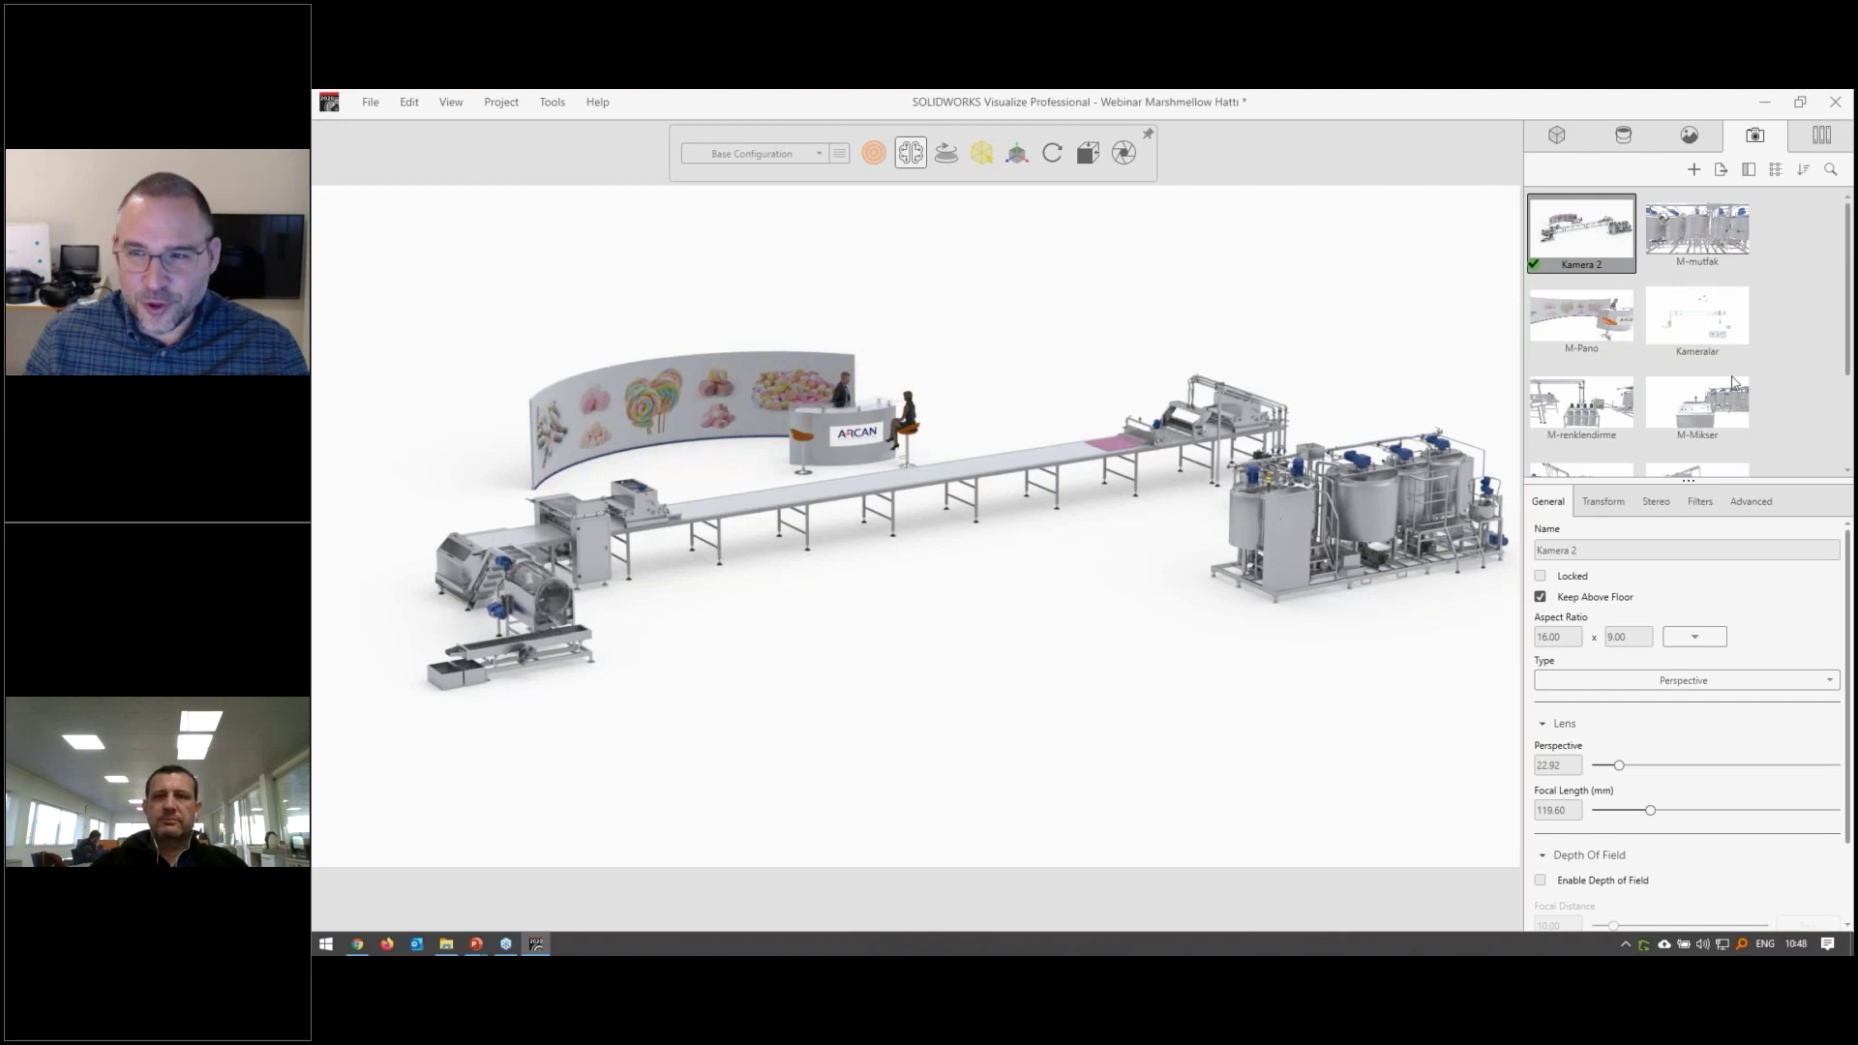
pyautogui.scroll(-1, 1781, 382)
pyautogui.scroll(-1, 1777, 388)
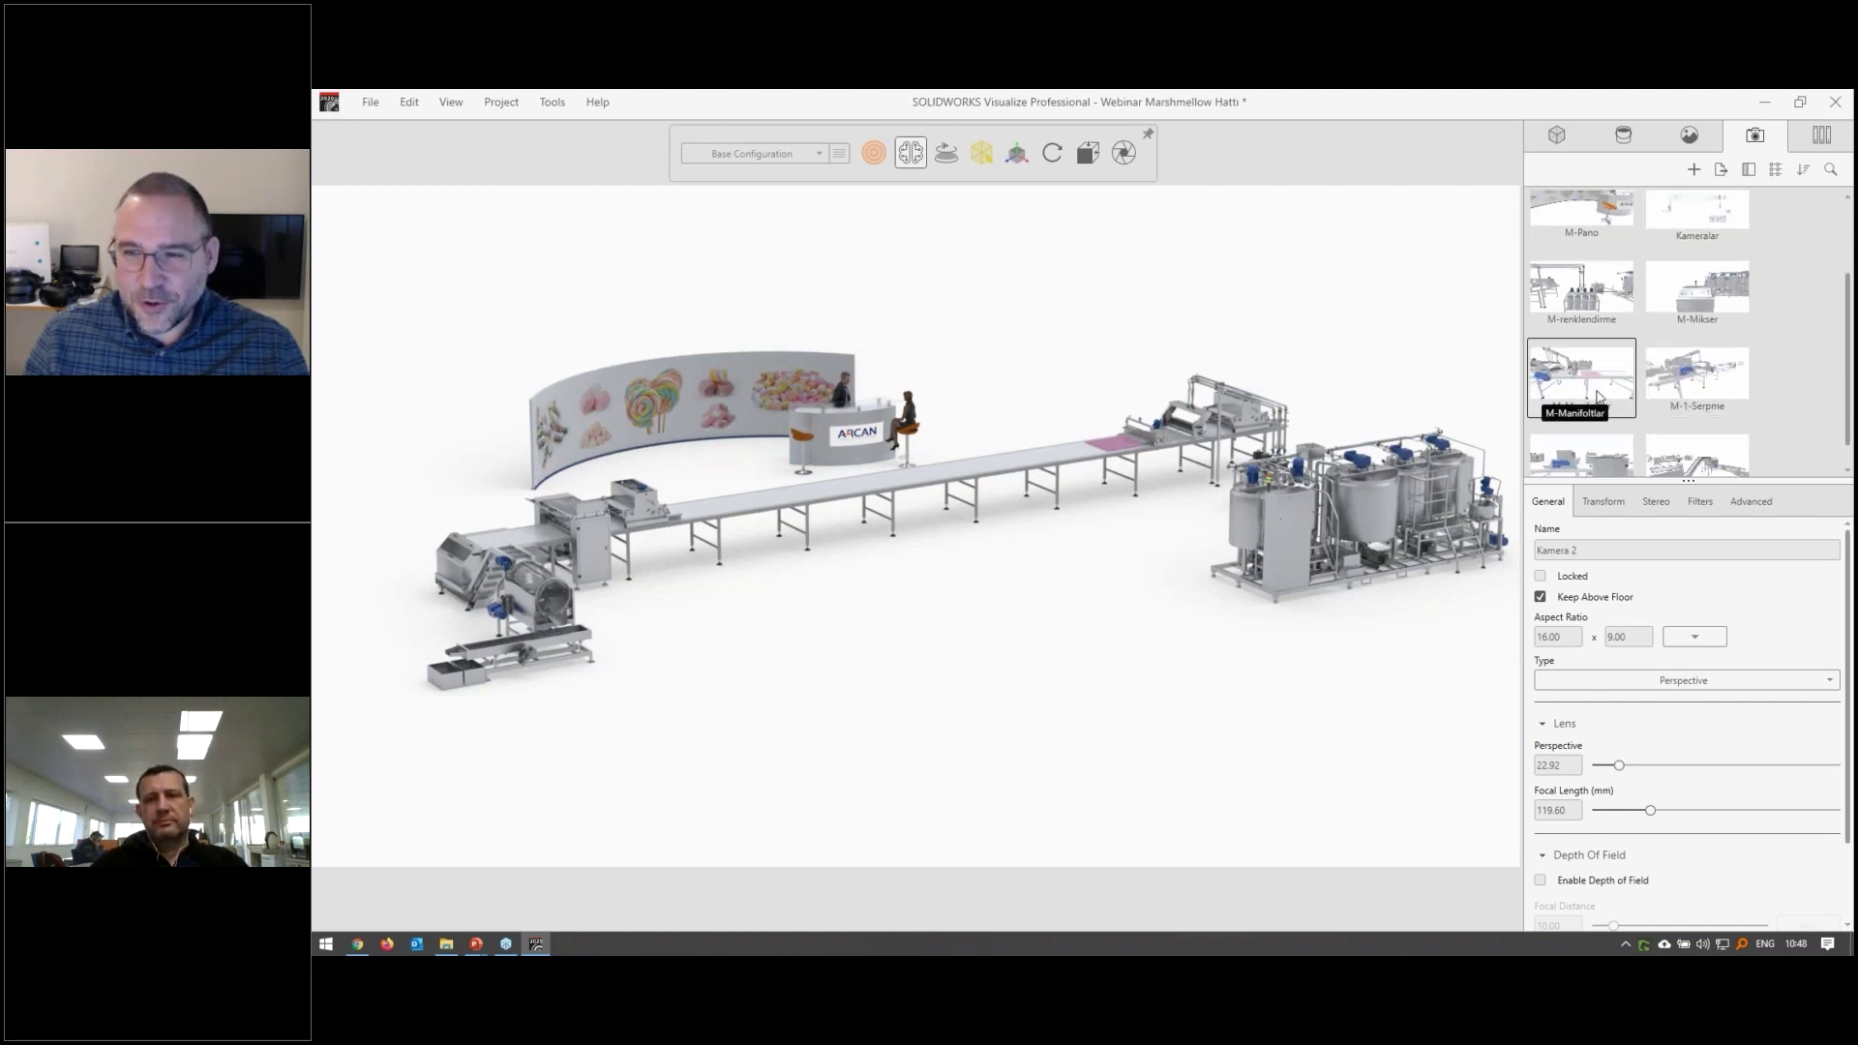
pyautogui.click(1599, 397)
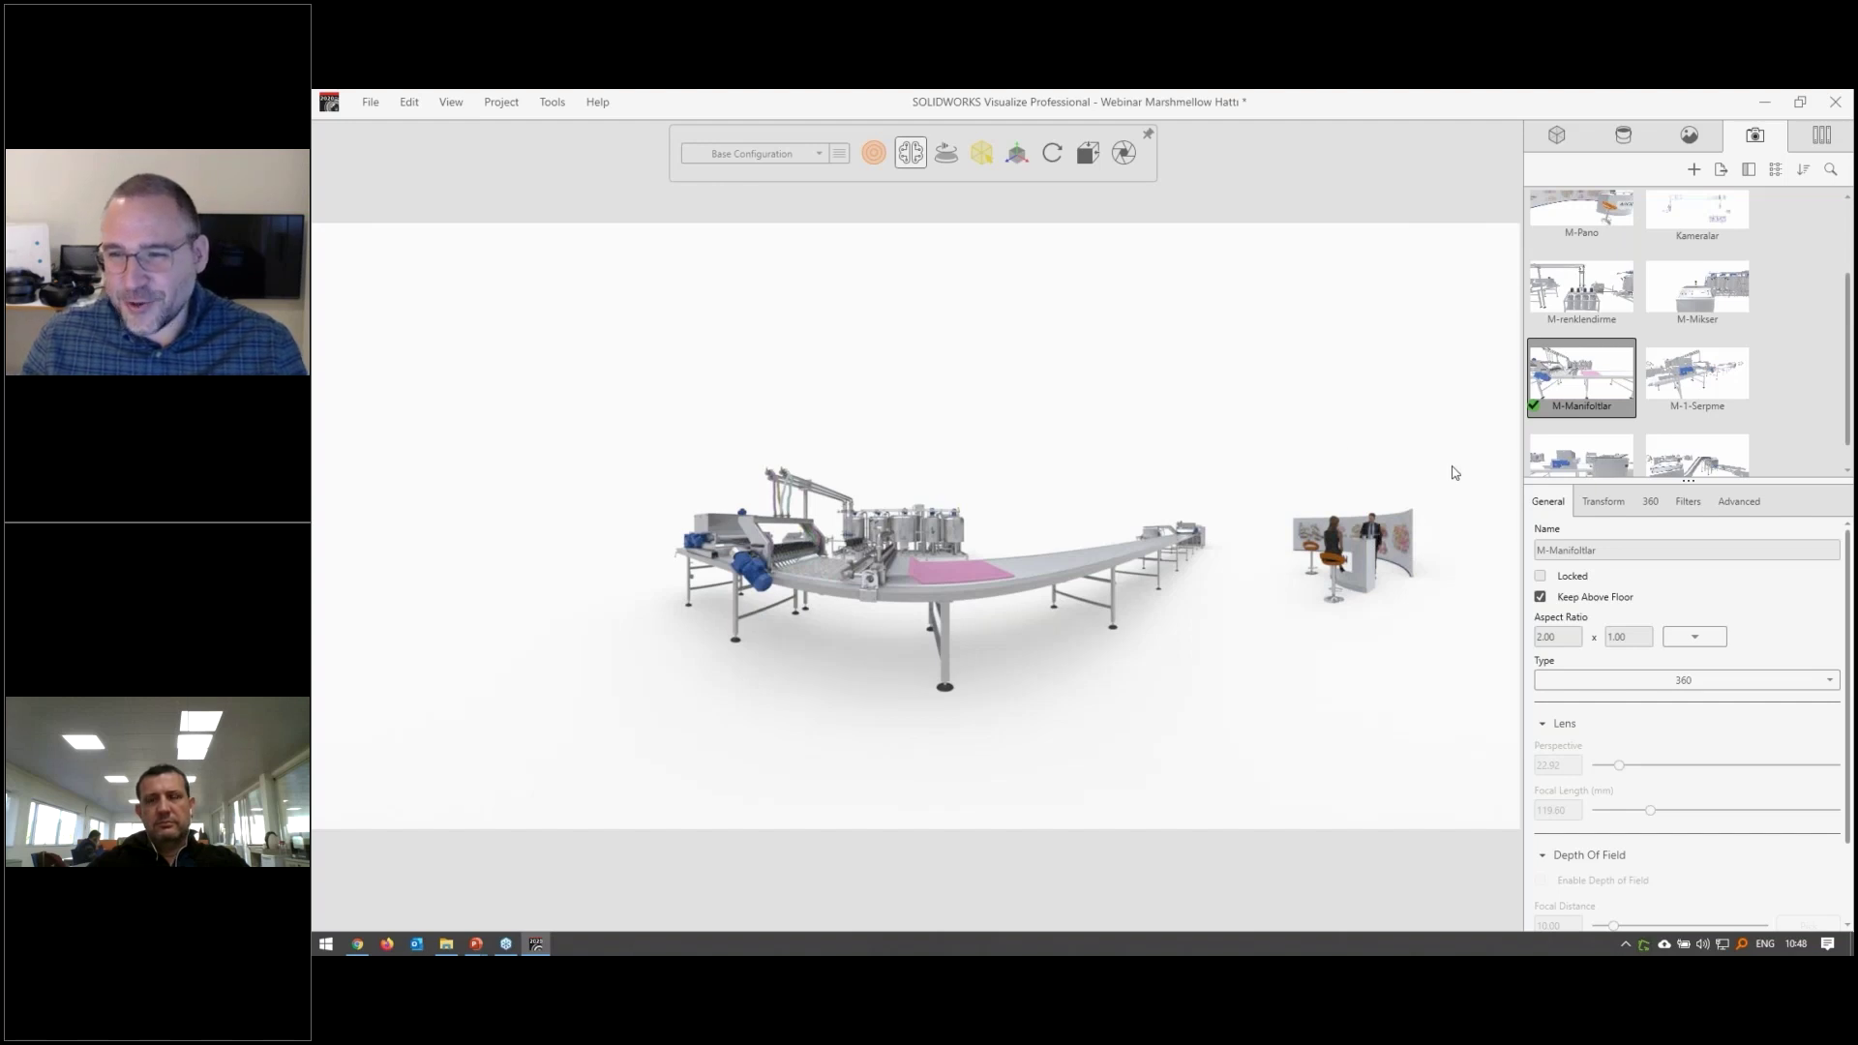
# Enable Preview 360 Panorama and look around toward the booth and blue-motor machinery
pyautogui.click(1650, 501)
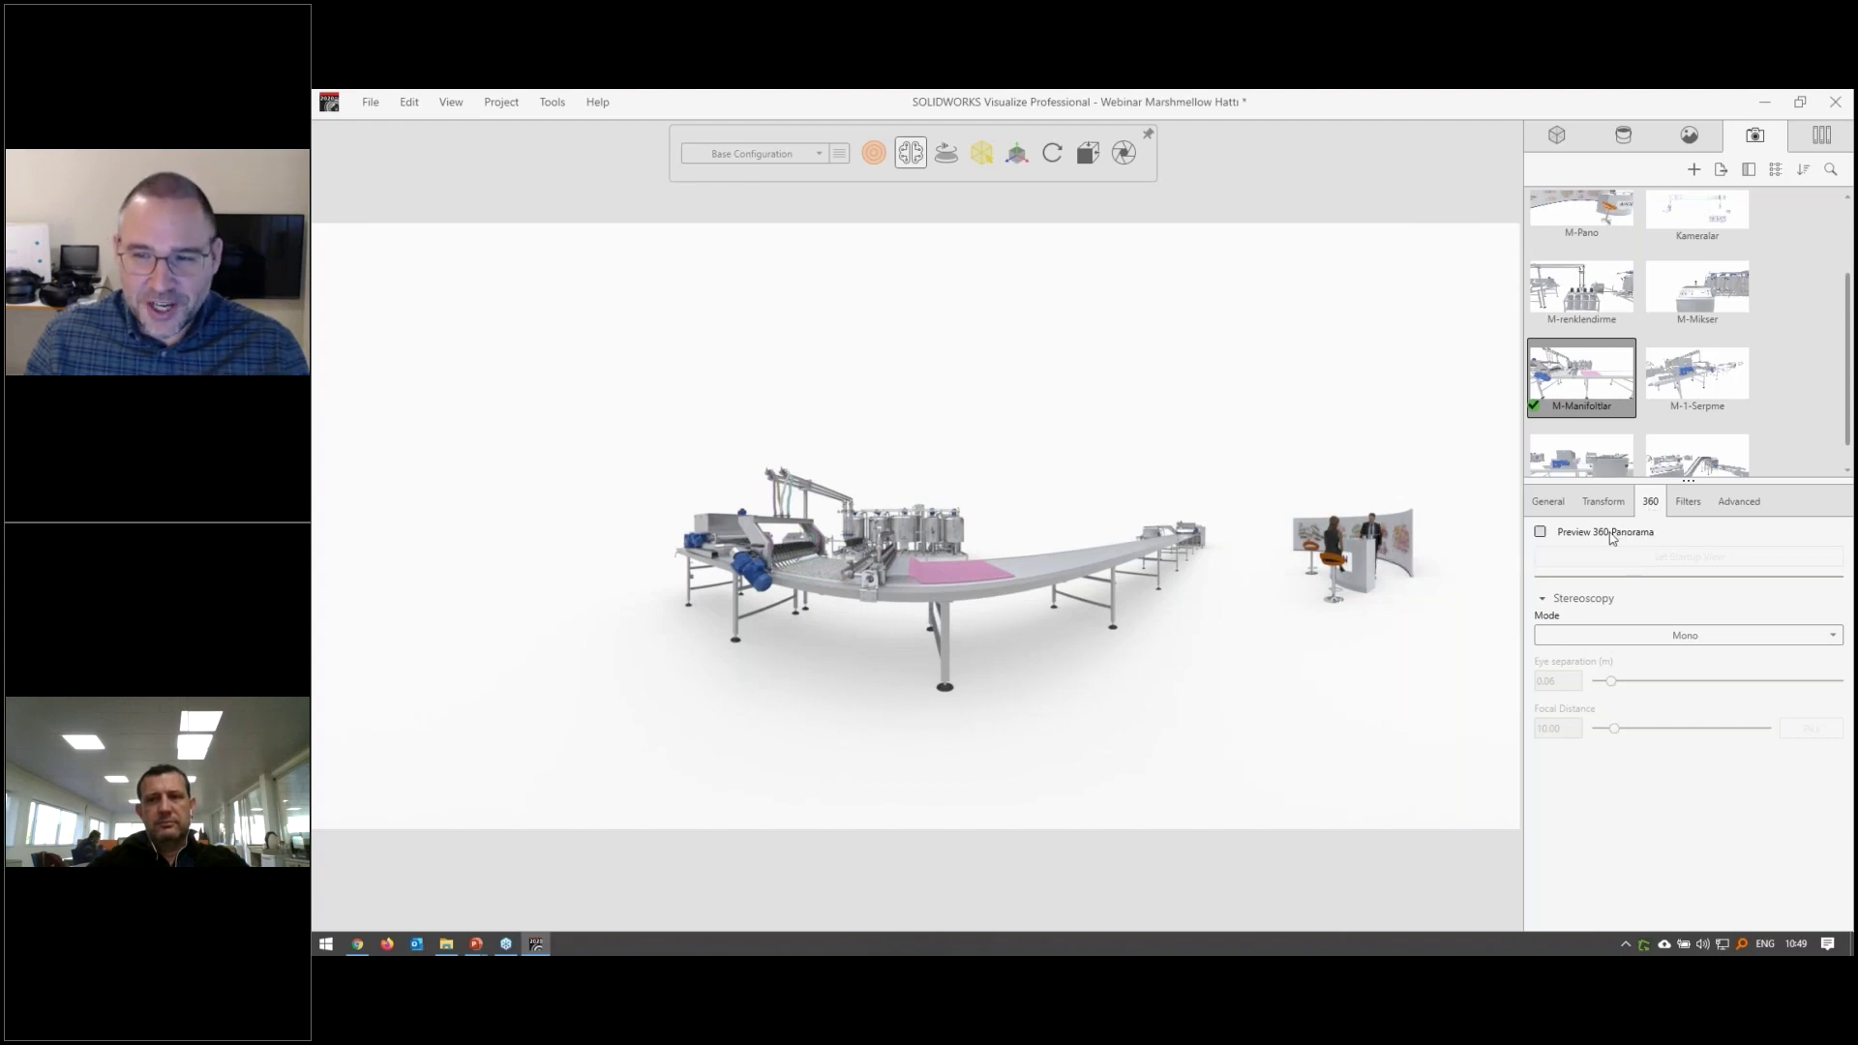
pyautogui.click(1540, 531)
pyautogui.moveTo(844, 521)
pyautogui.mouseDown()
pyautogui.moveTo(1074, 508)
pyautogui.moveTo(910, 575)
pyautogui.moveTo(1163, 494)
pyautogui.mouseUp()
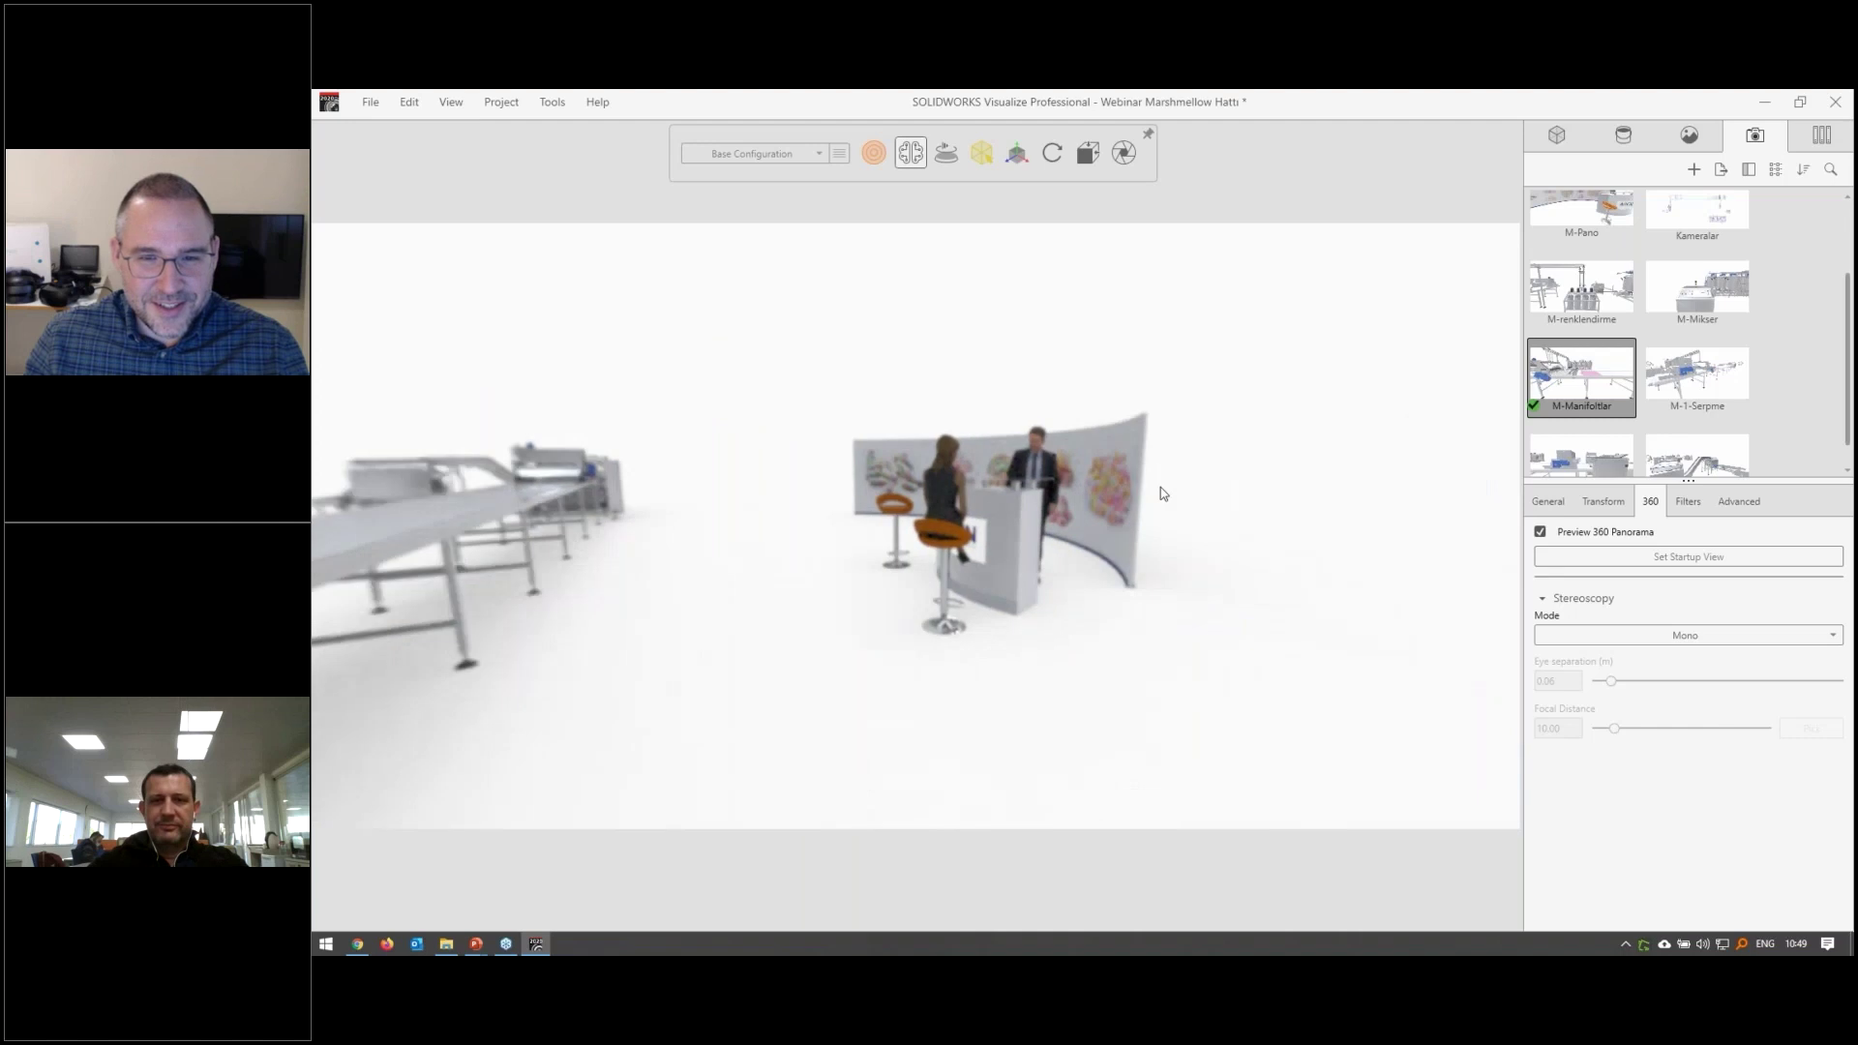
pyautogui.moveTo(1071, 656)
pyautogui.mouseDown()
pyautogui.moveTo(780, 662)
pyautogui.moveTo(1116, 608)
pyautogui.mouseUp()
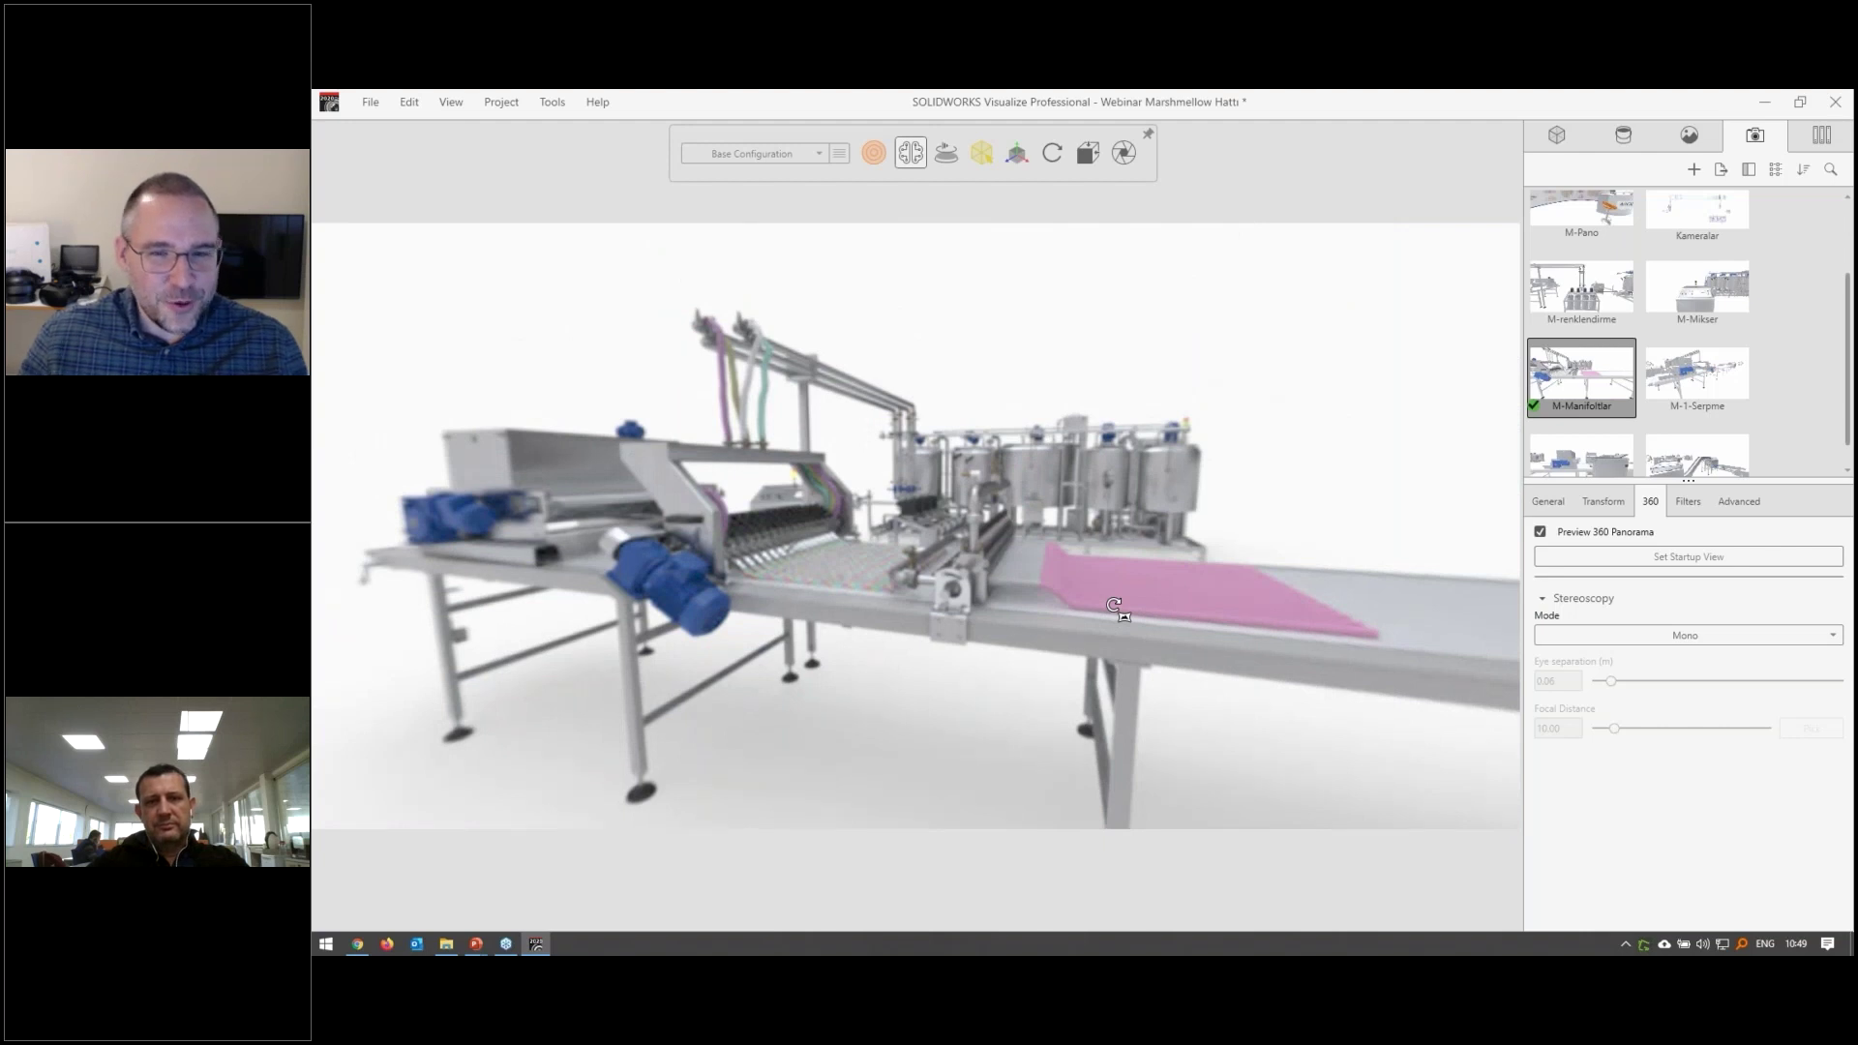
# Review the camera Type options in General settings, keeping it set to 360
pyautogui.click(1550, 503)
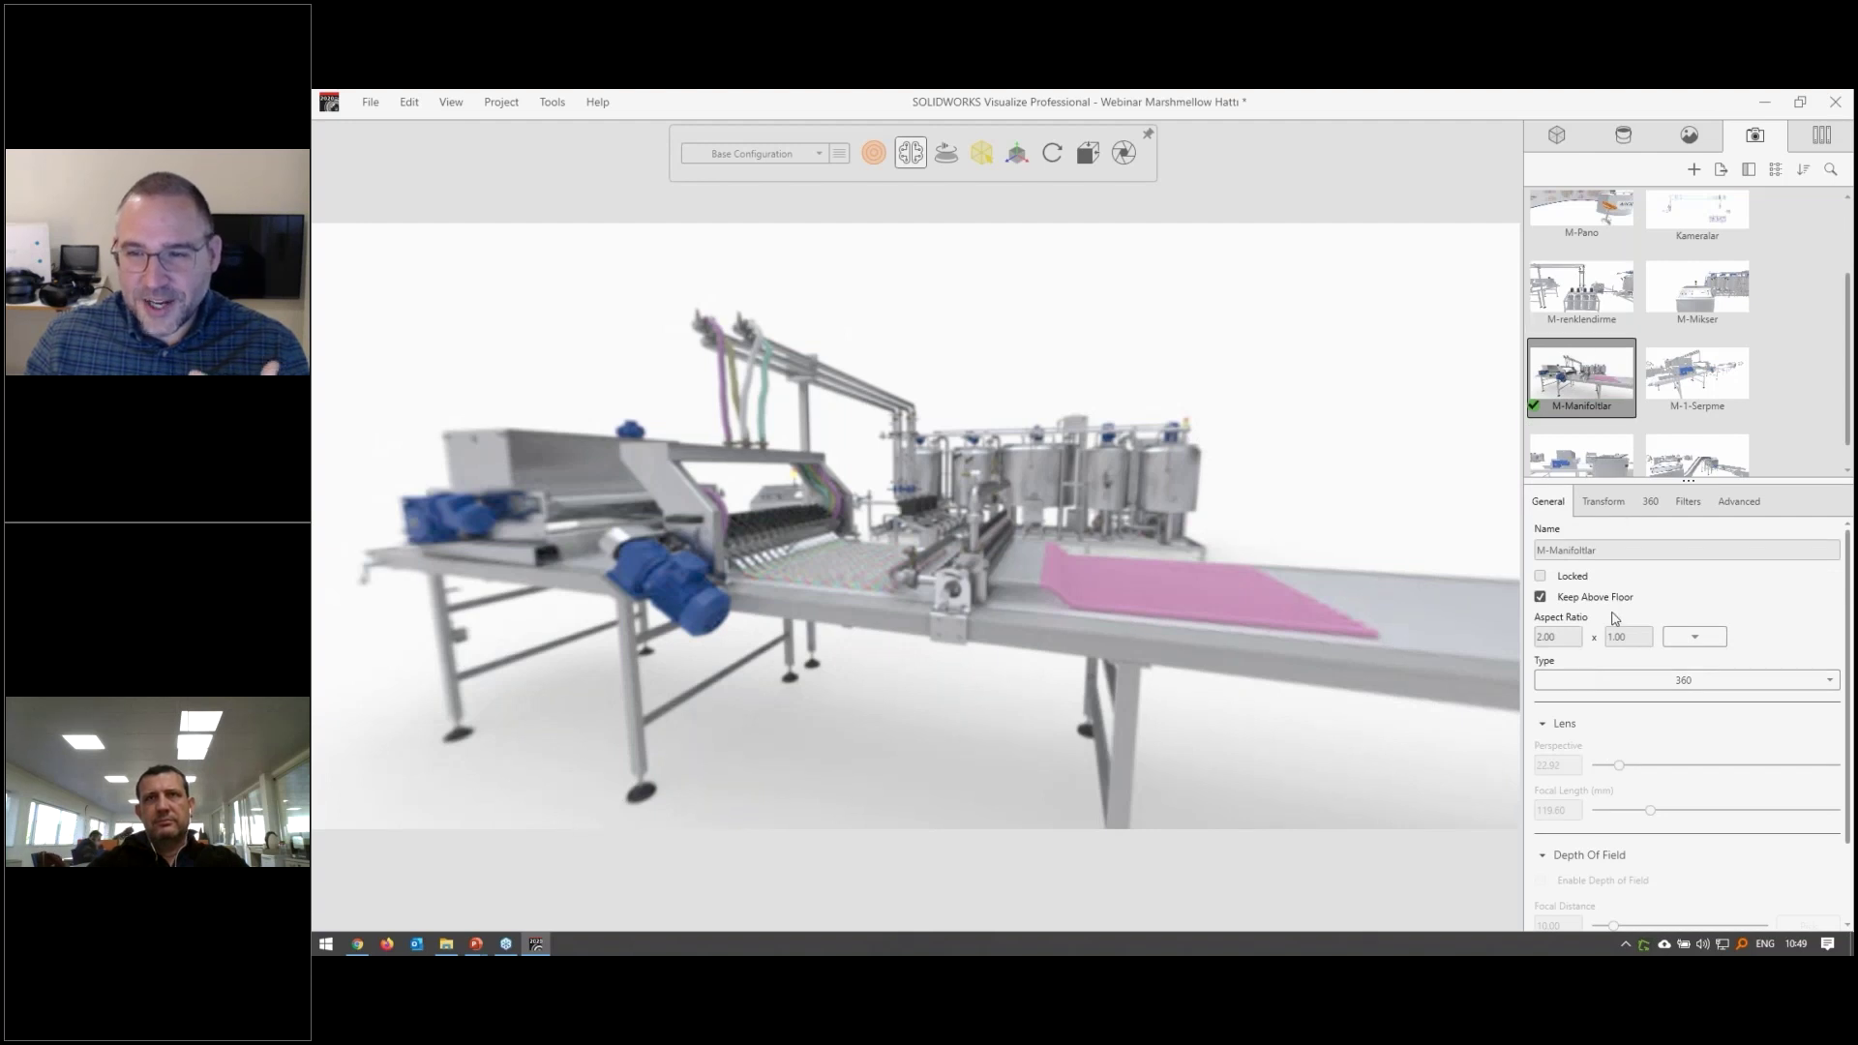
pyautogui.click(1605, 685)
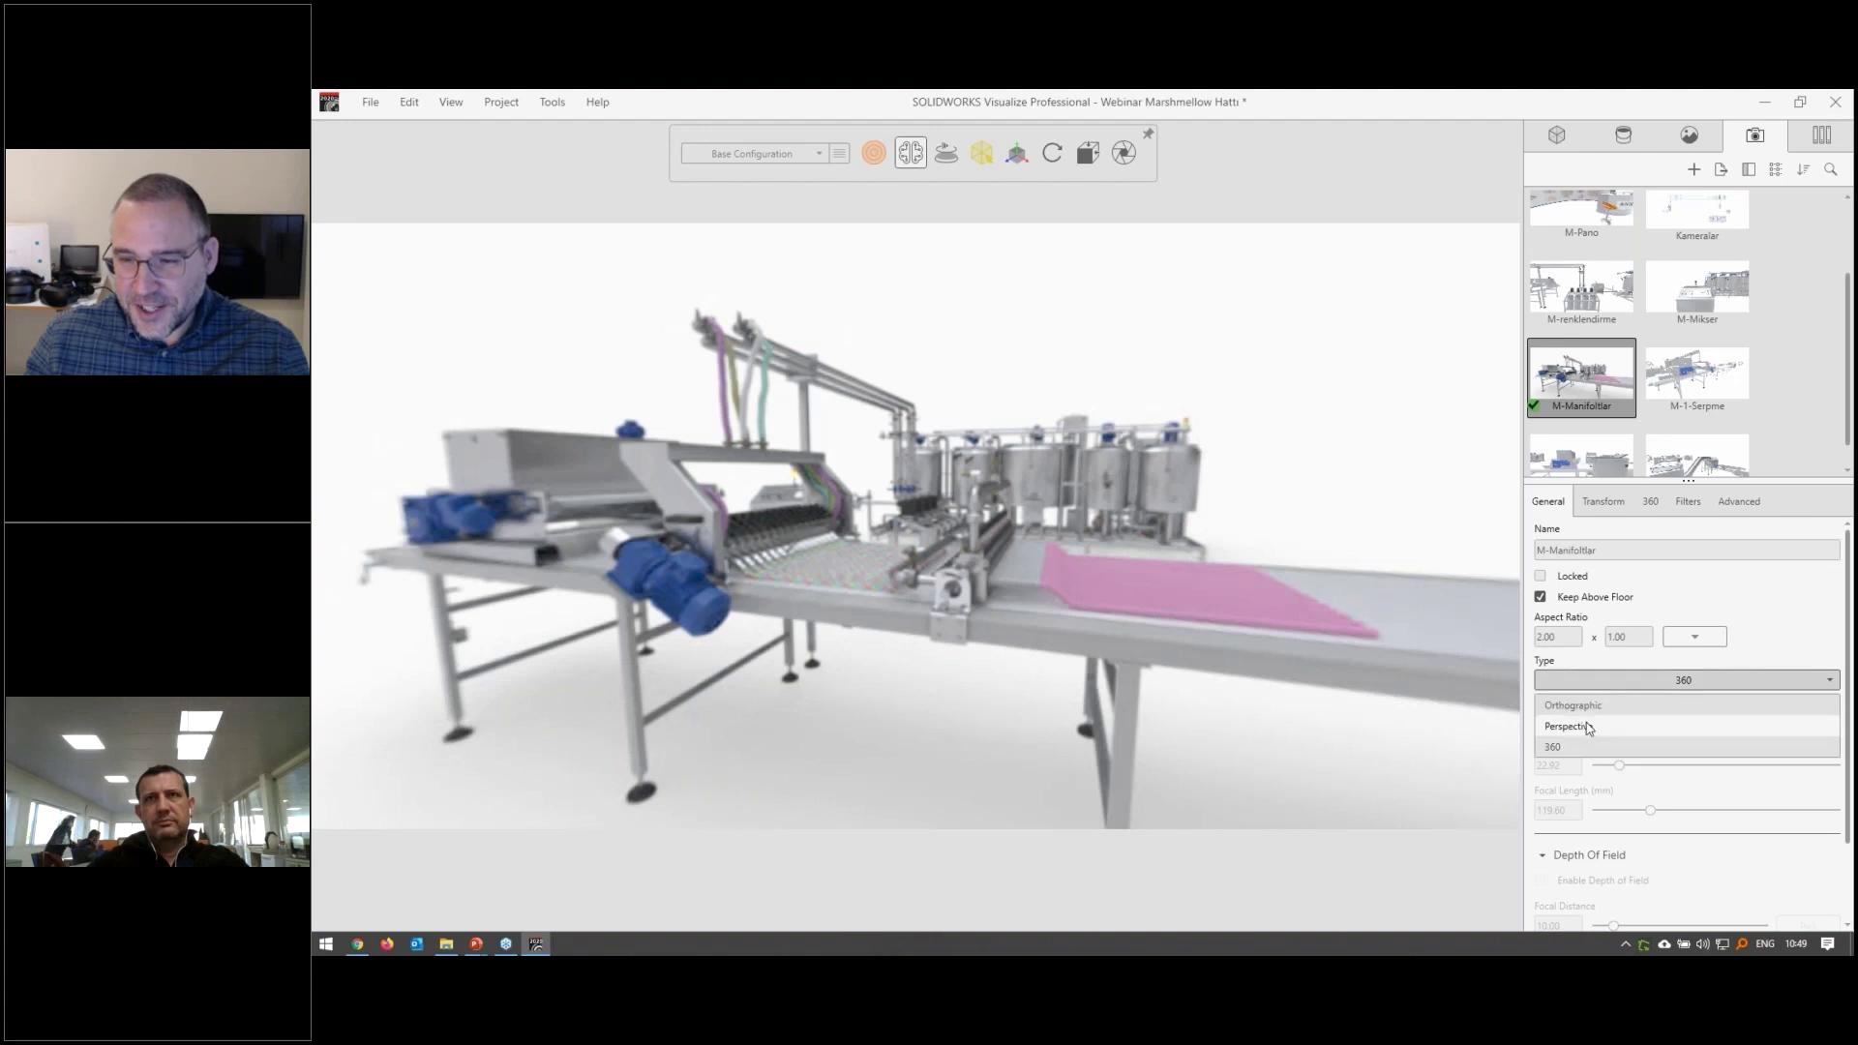
pyautogui.click(1587, 747)
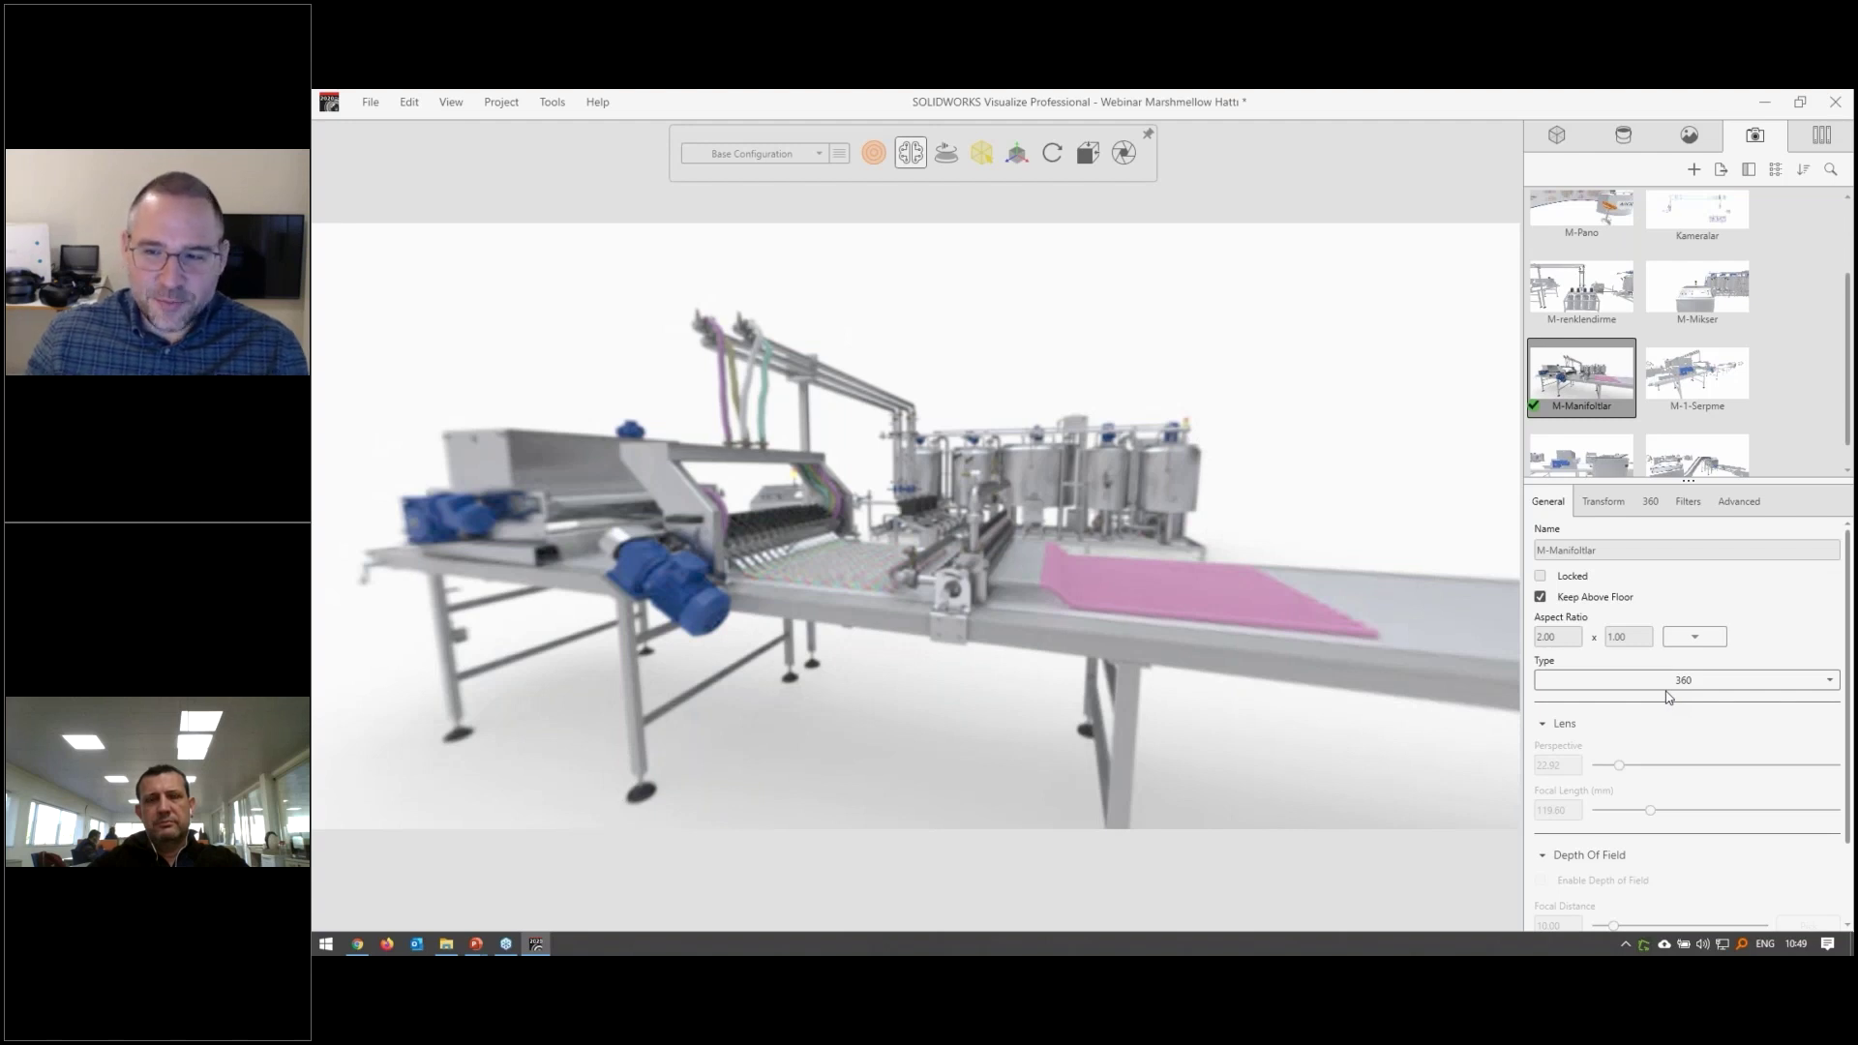
pyautogui.scroll(2, 1583, 290)
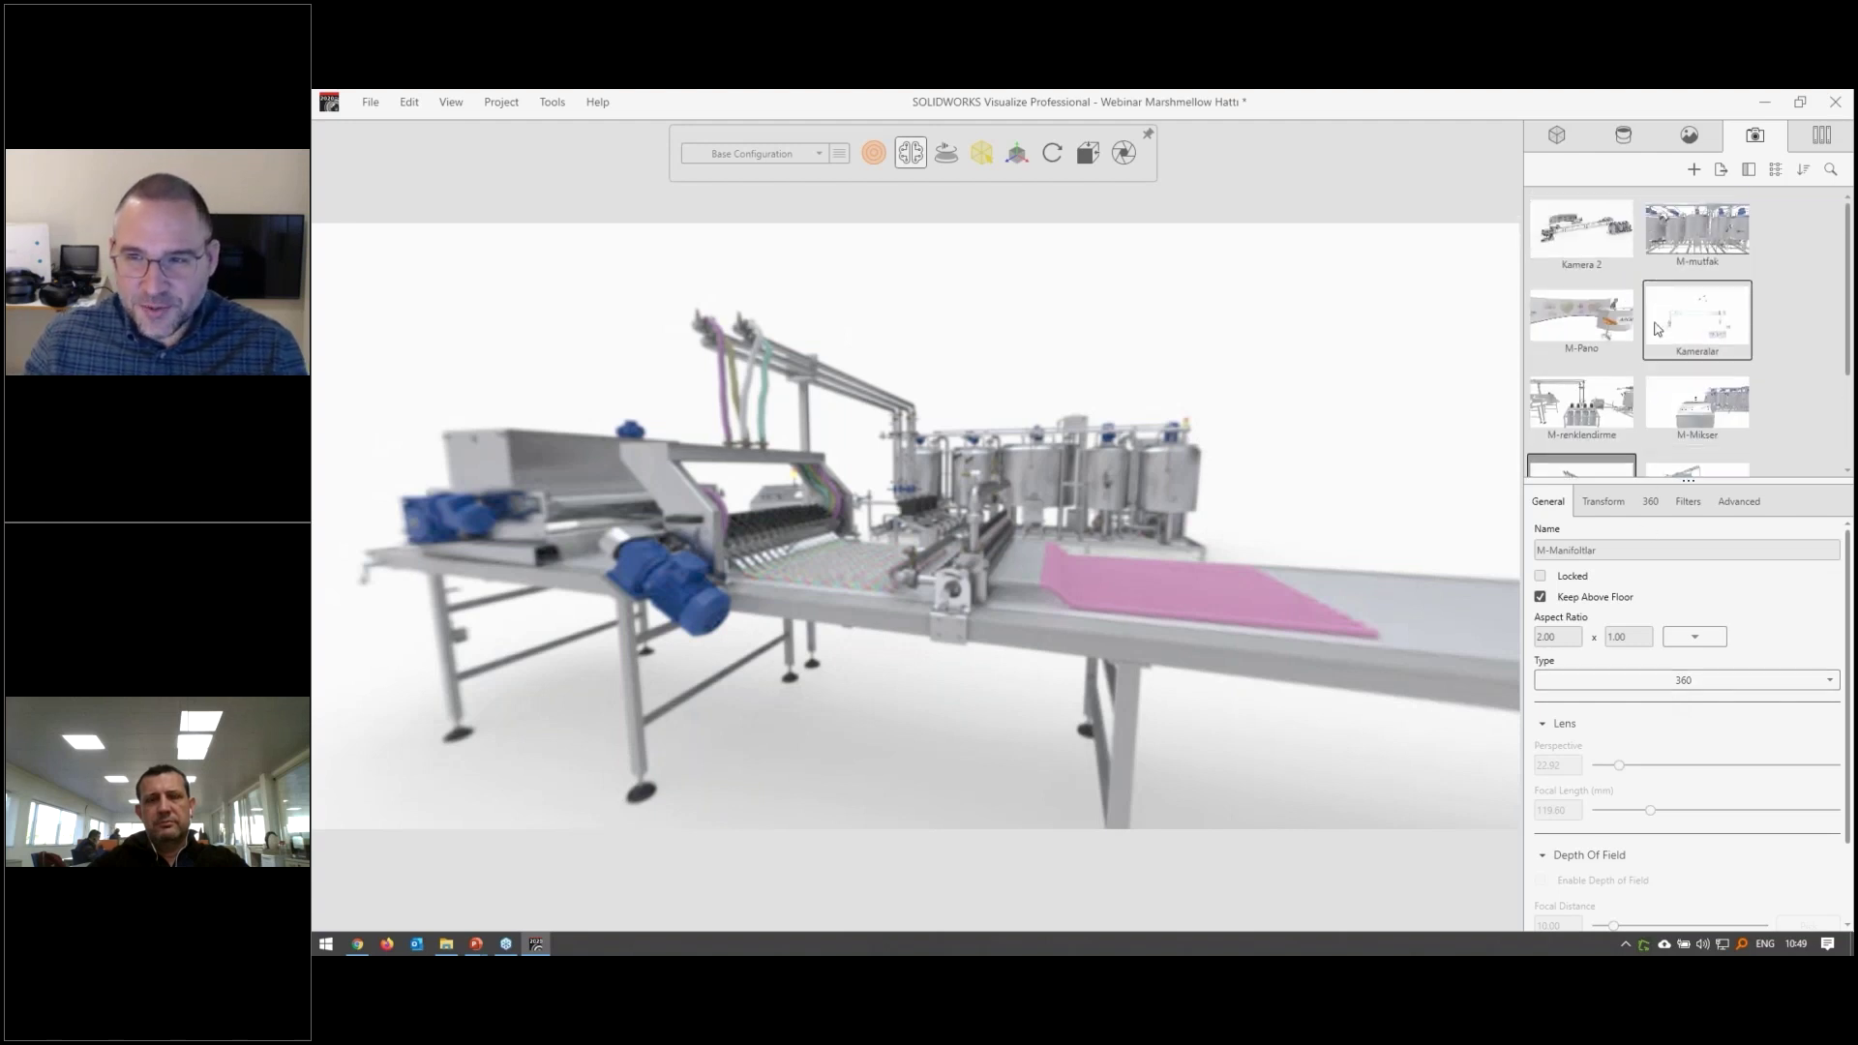
# Activate Kamera 2 and create a new camera from its view
pyautogui.doubleClick(1583, 232)
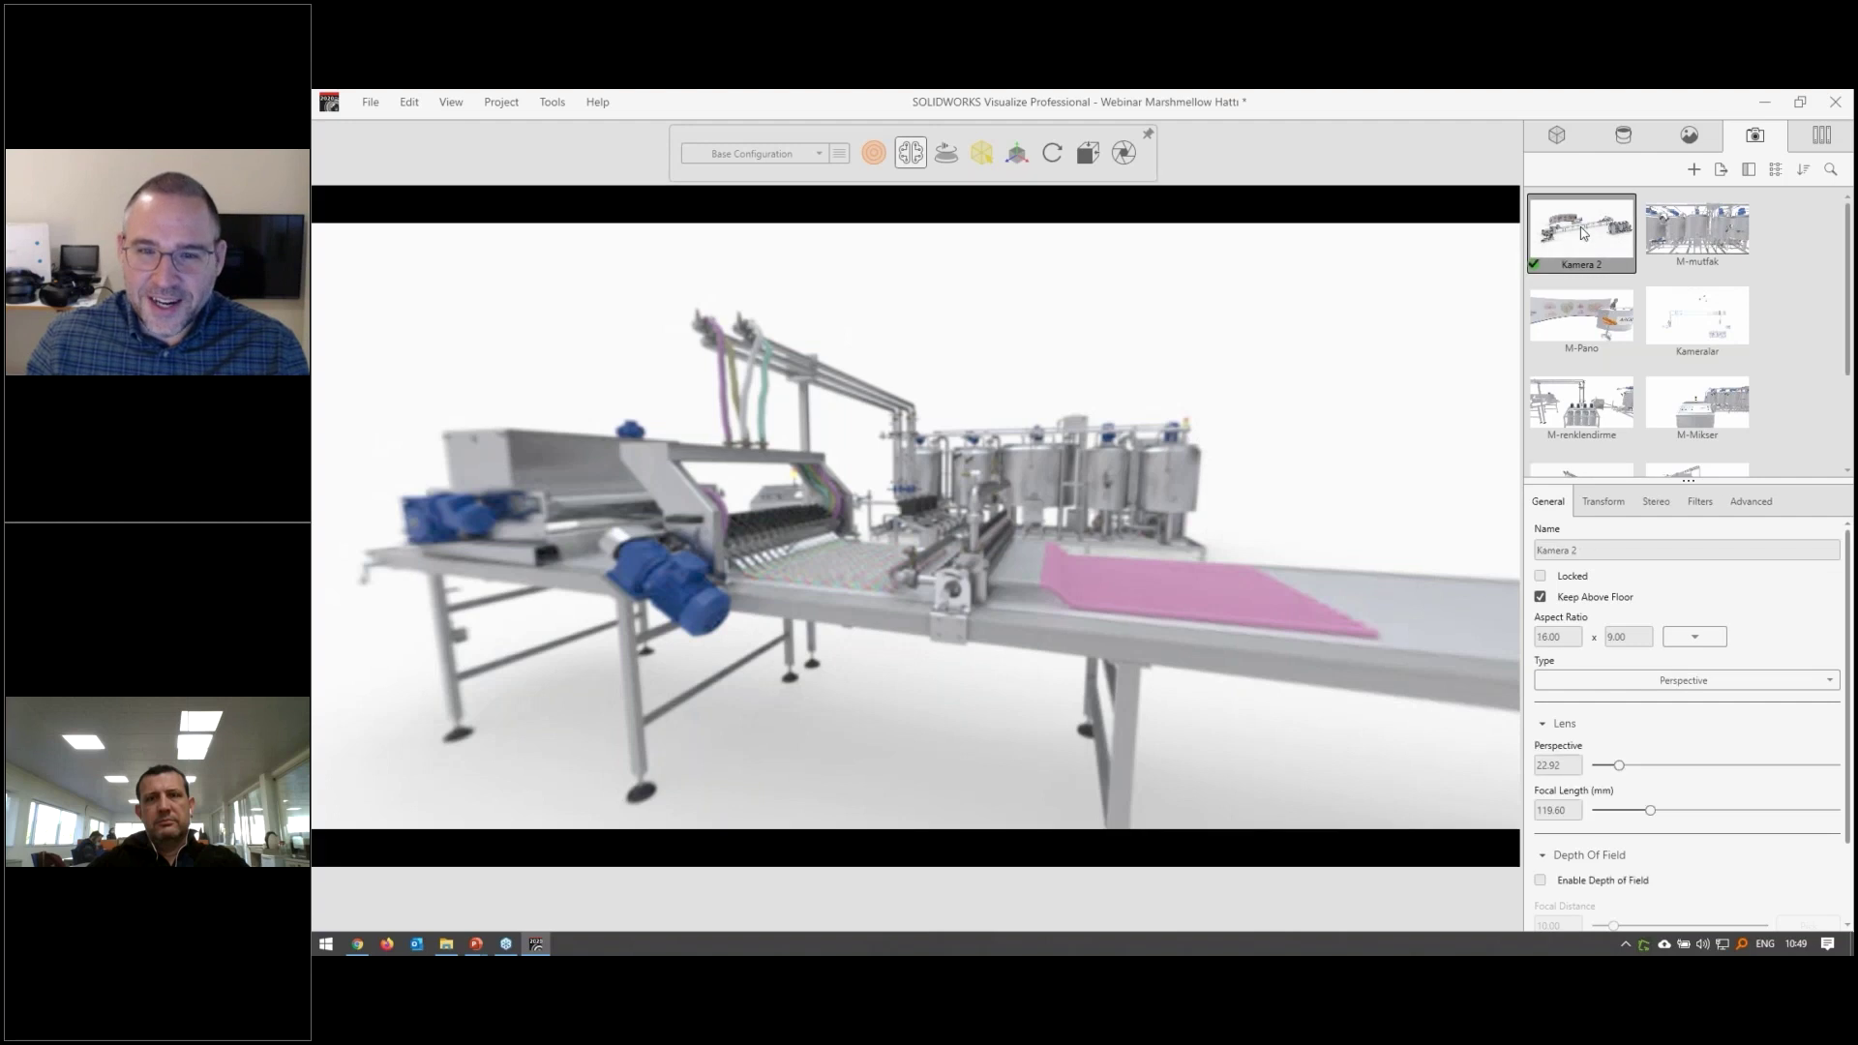
pyautogui.click(1694, 175)
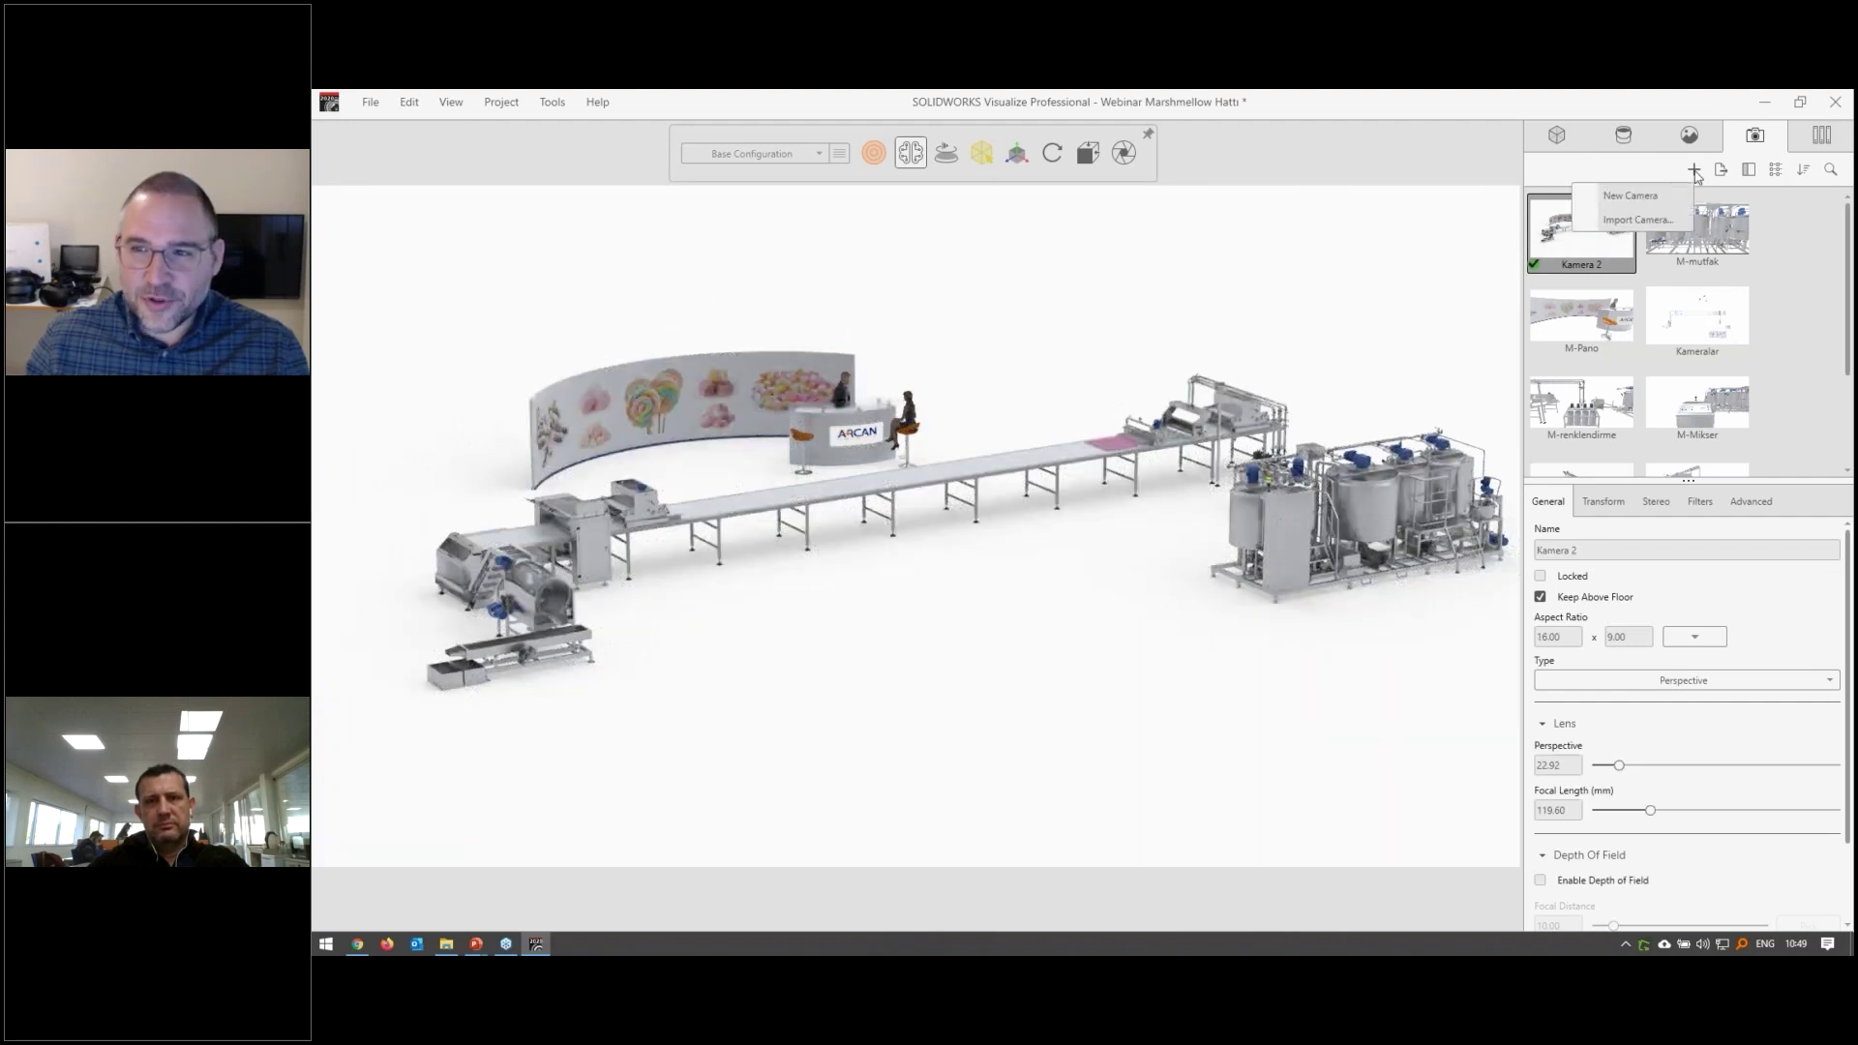
pyautogui.click(1638, 198)
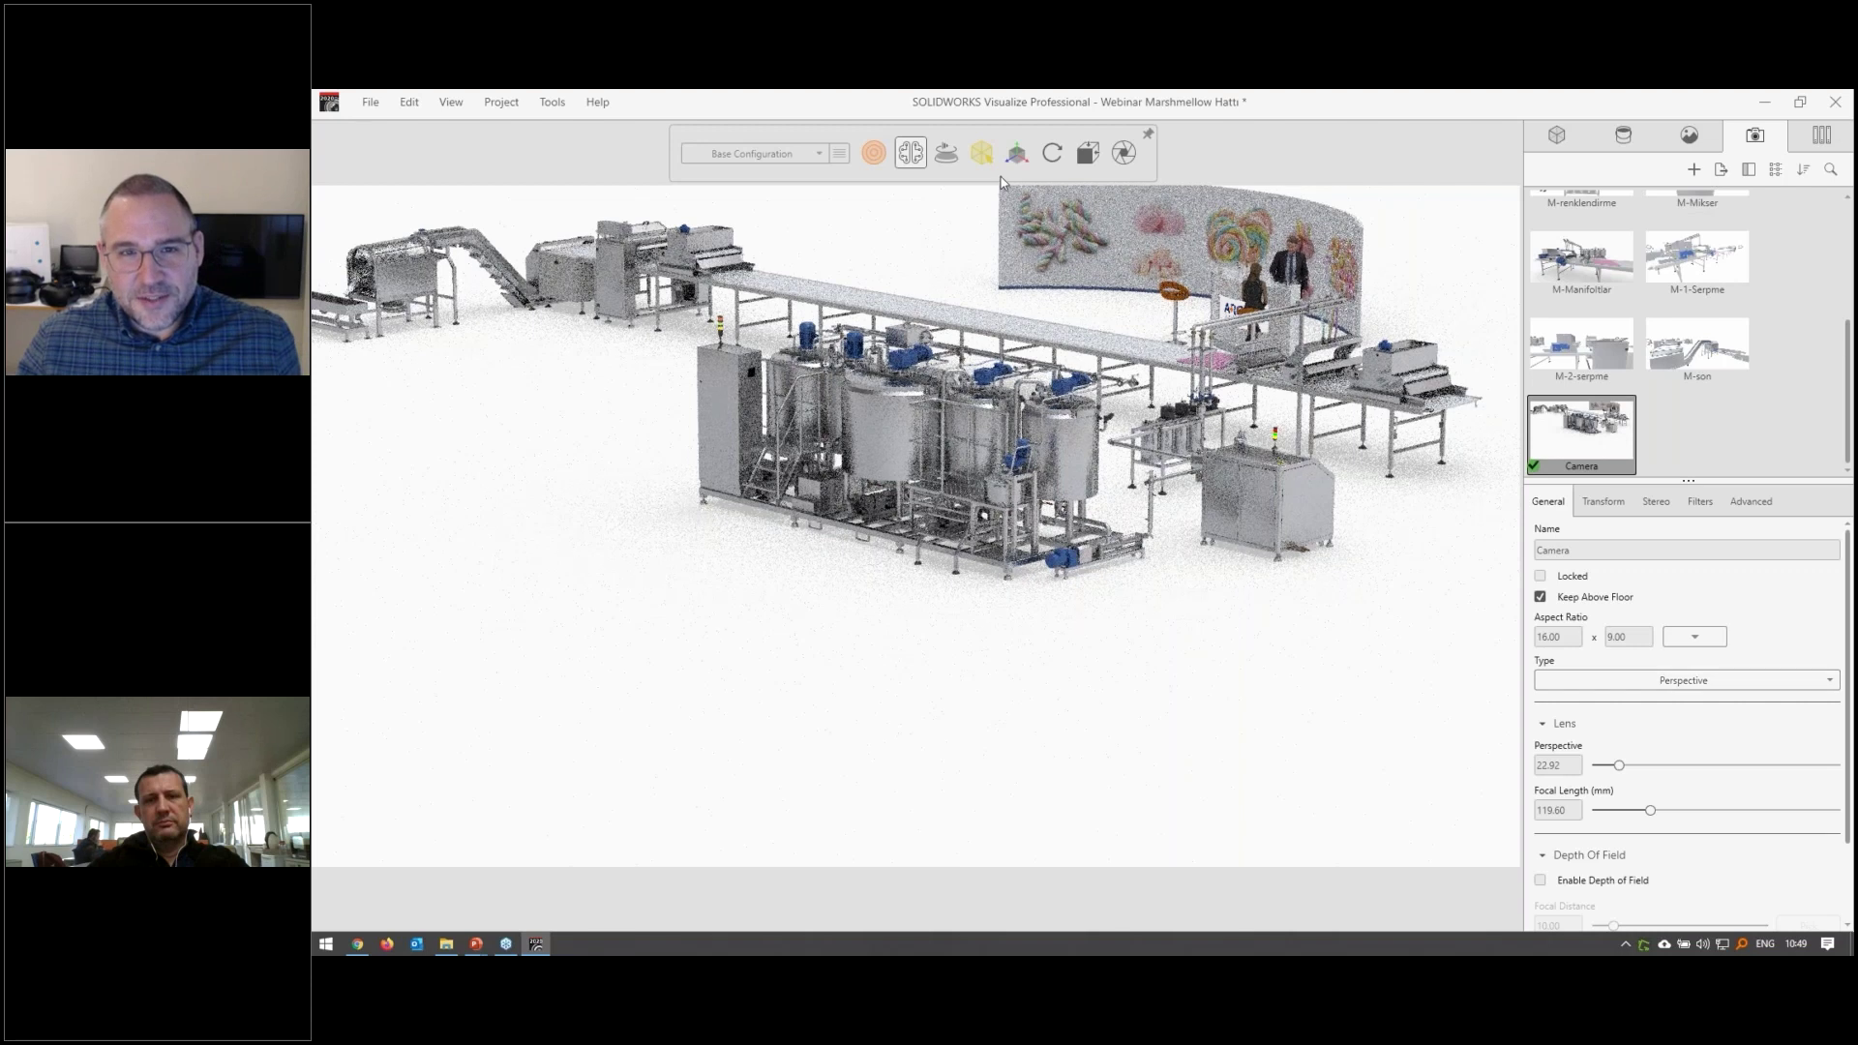
pyautogui.moveTo(873, 153)
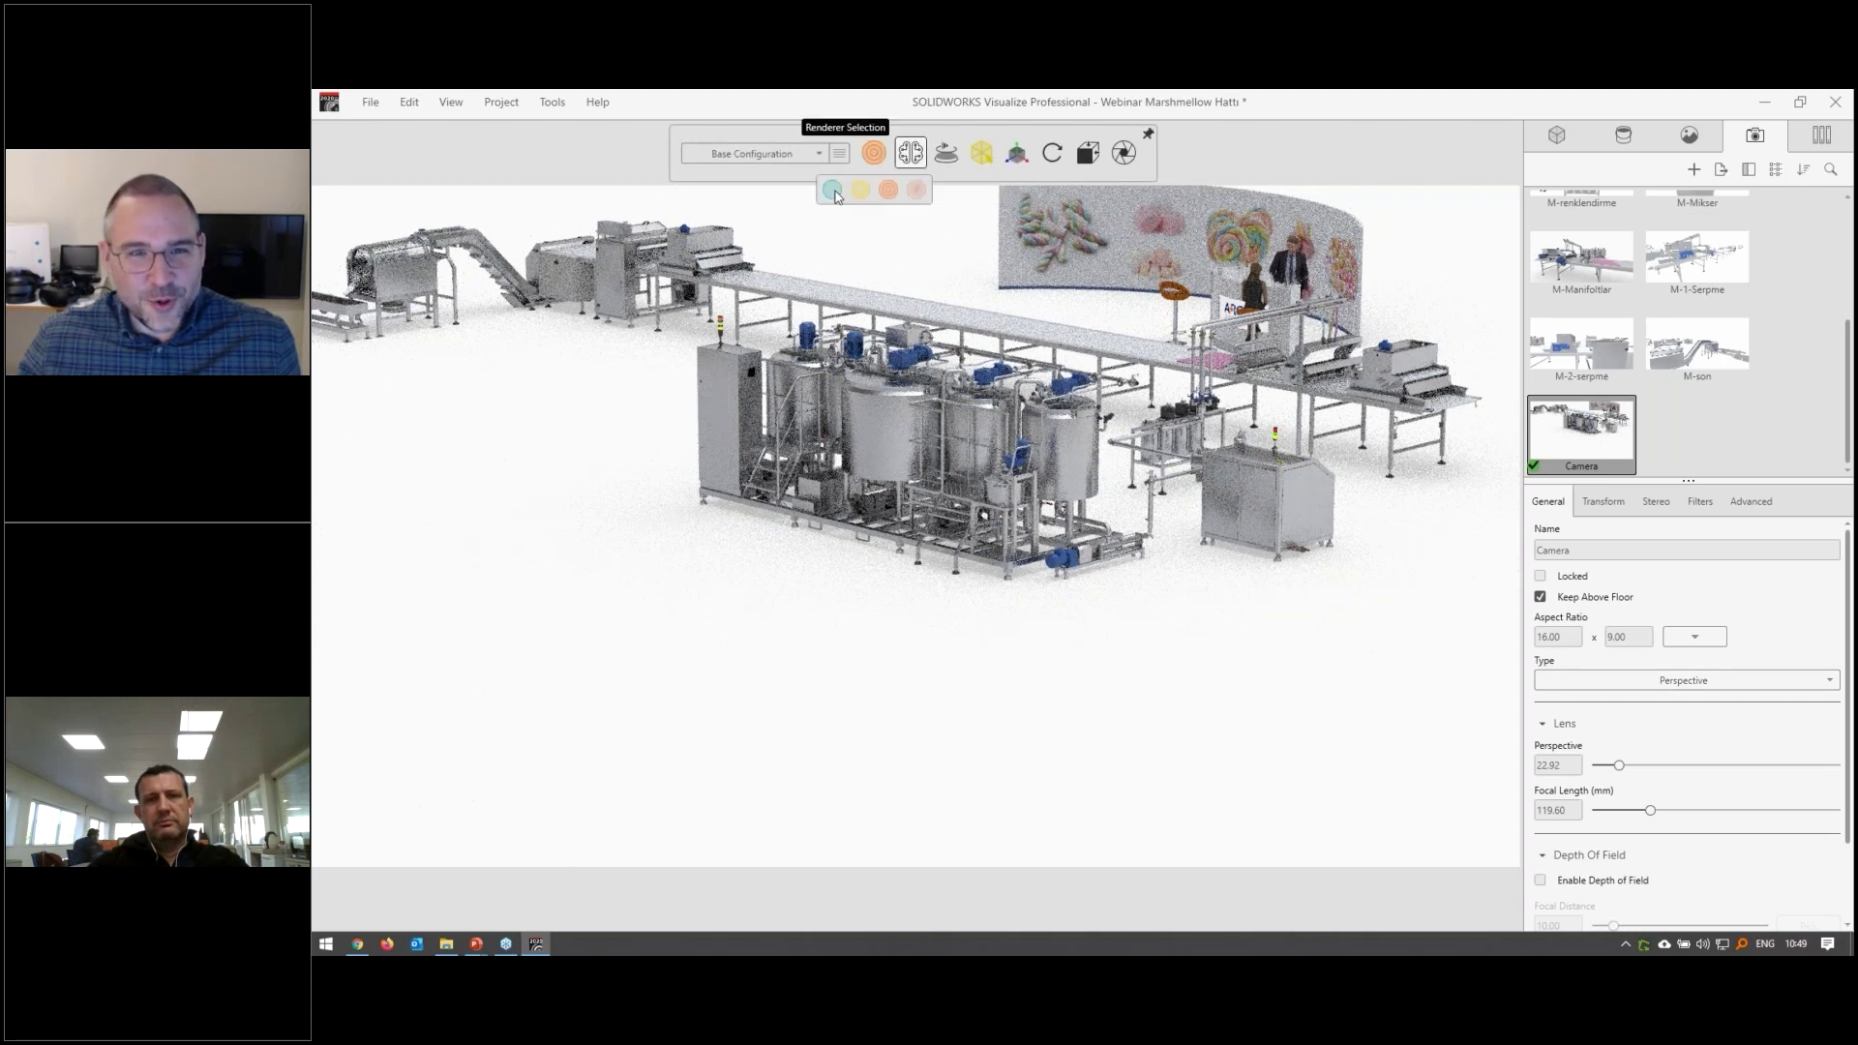
# Use fast preview mode, frame the blue motor on the tanks, and make the new camera type 360
pyautogui.click(831, 189)
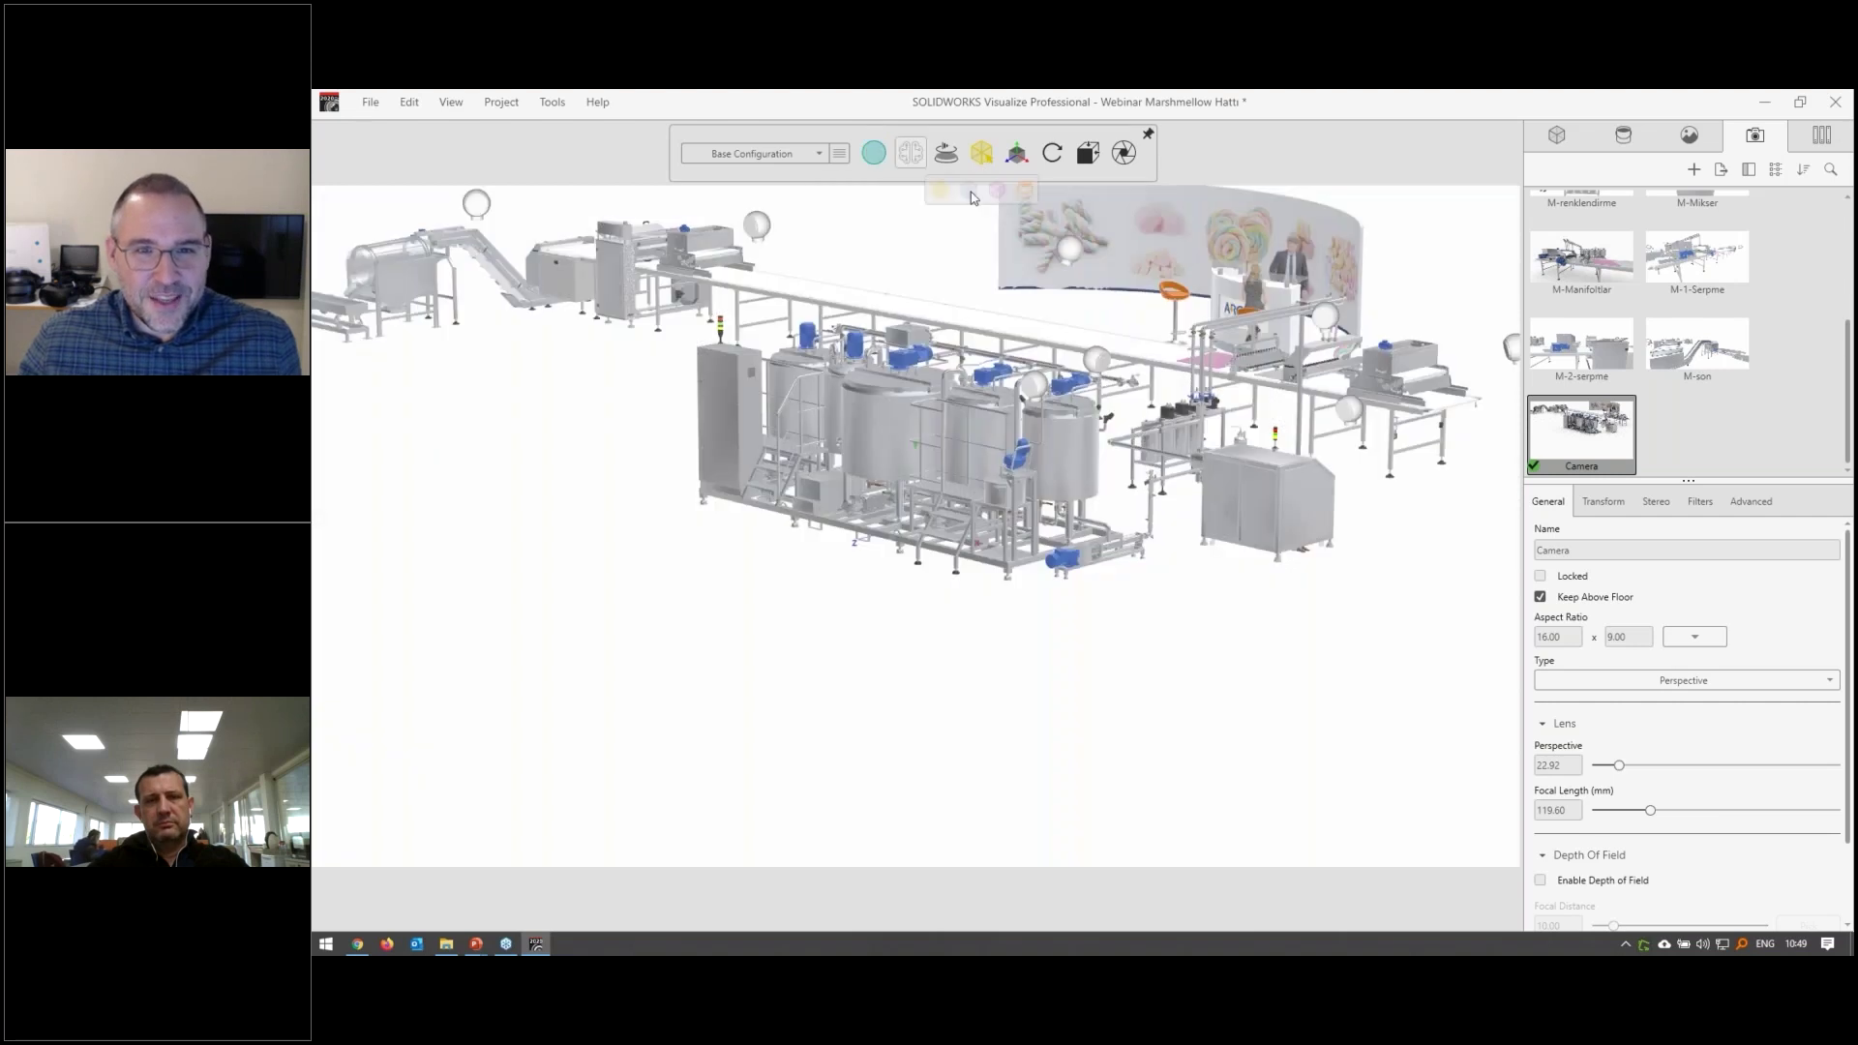
pyautogui.click(997, 189)
pyautogui.moveTo(1263, 452)
pyautogui.mouseDown()
pyautogui.moveTo(1258, 477)
pyautogui.moveTo(781, 431)
pyautogui.mouseUp()
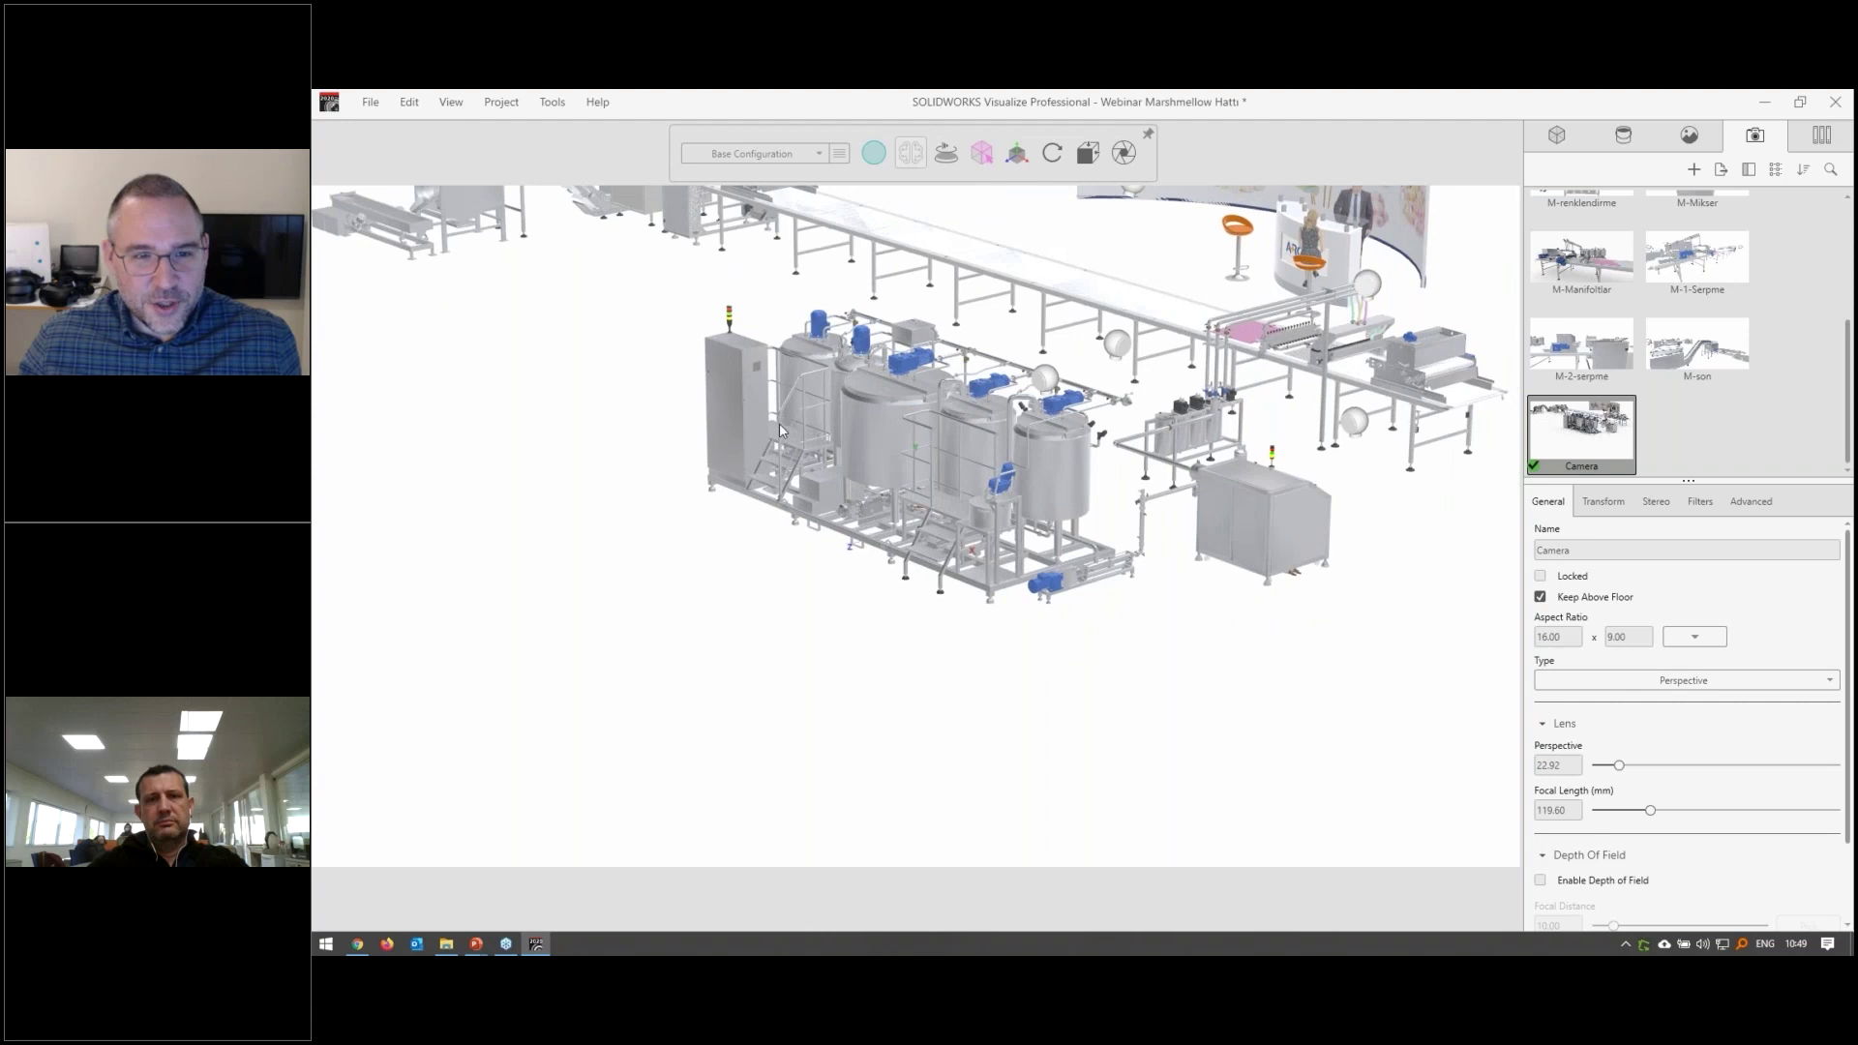
pyautogui.doubleClick(818, 334)
pyautogui.moveTo(958, 467); pyautogui.dragTo(1135, 552)
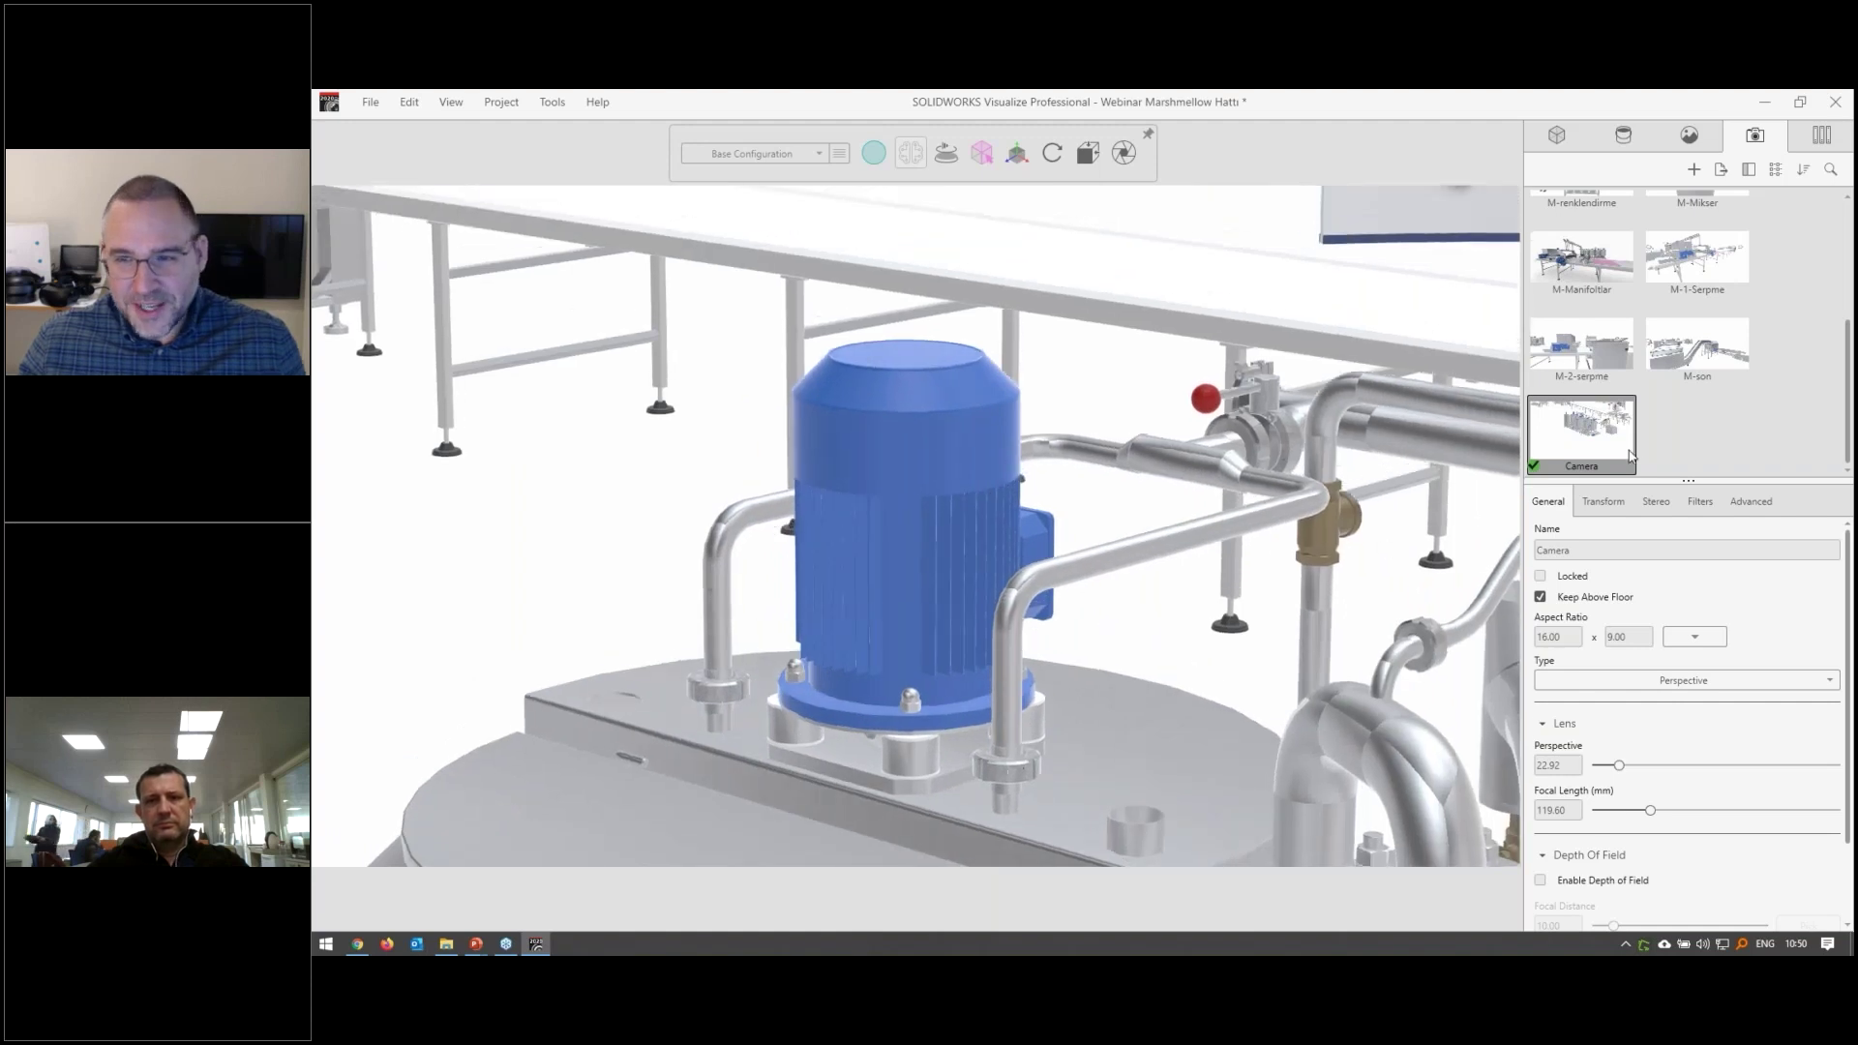
pyautogui.click(1690, 684)
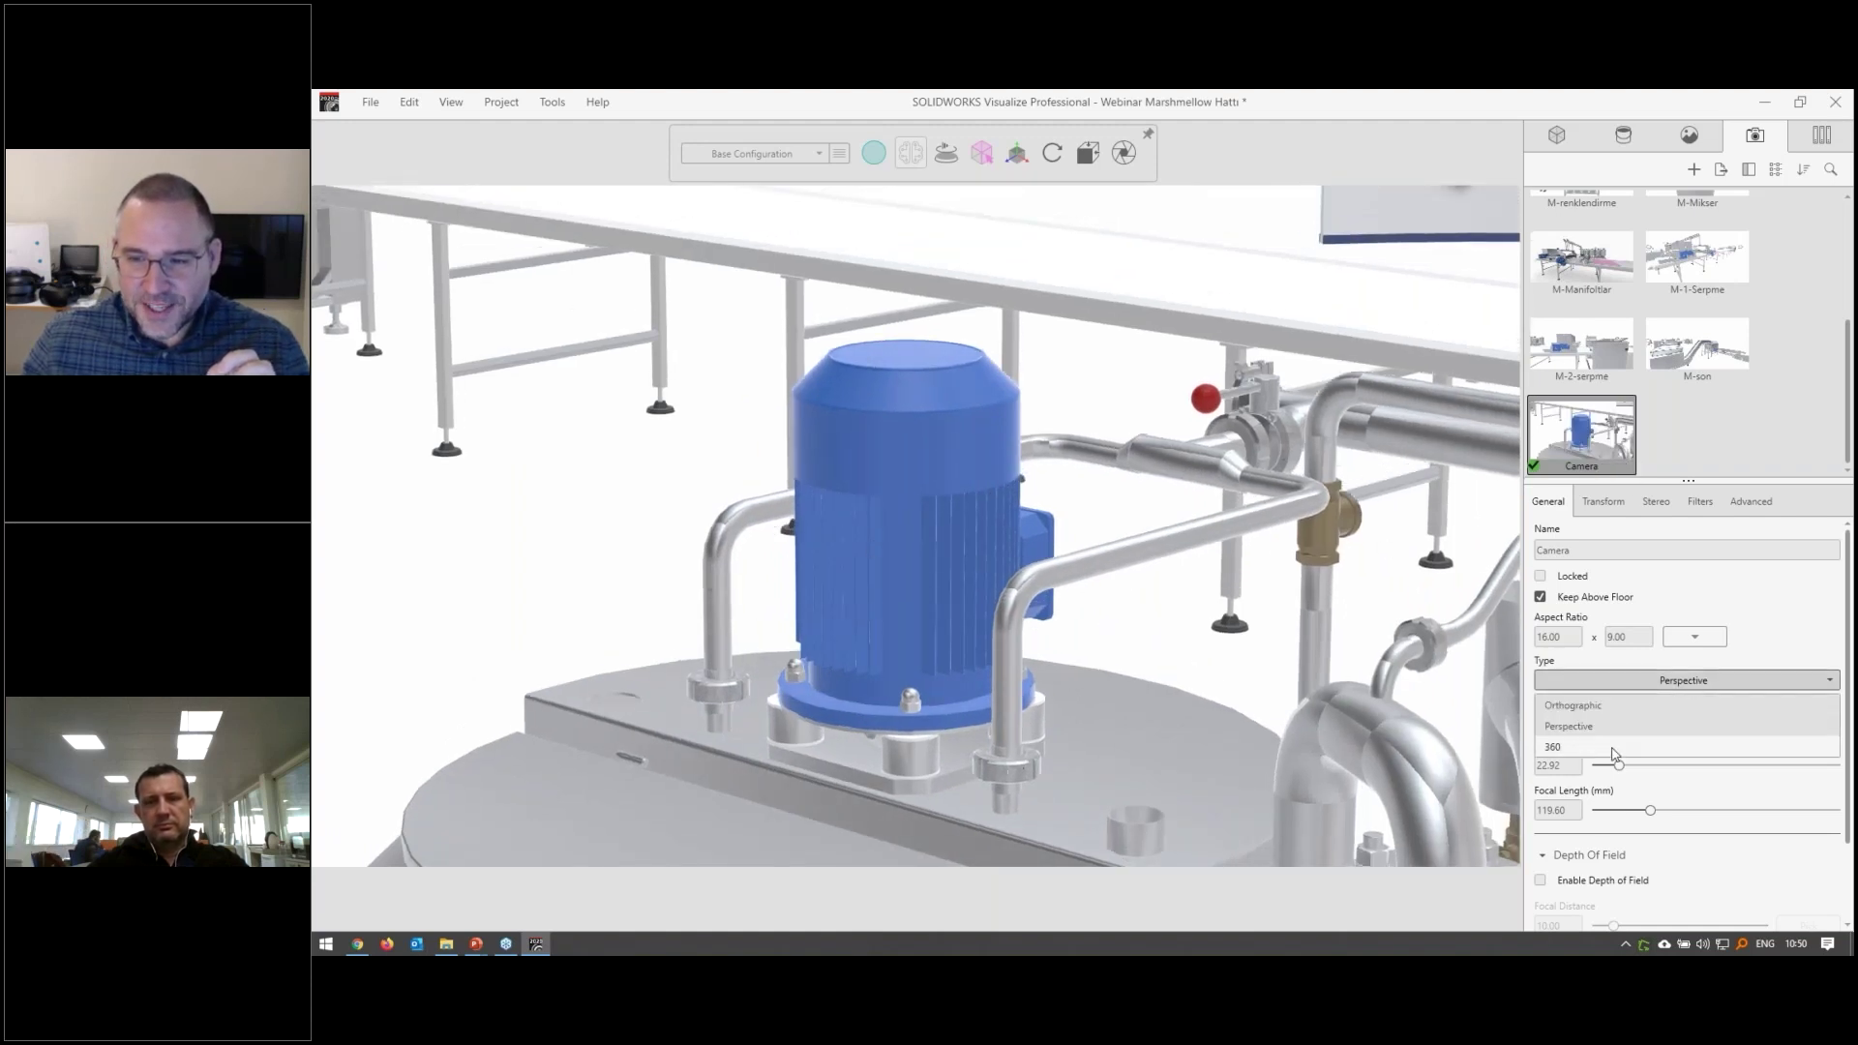
pyautogui.click(1612, 749)
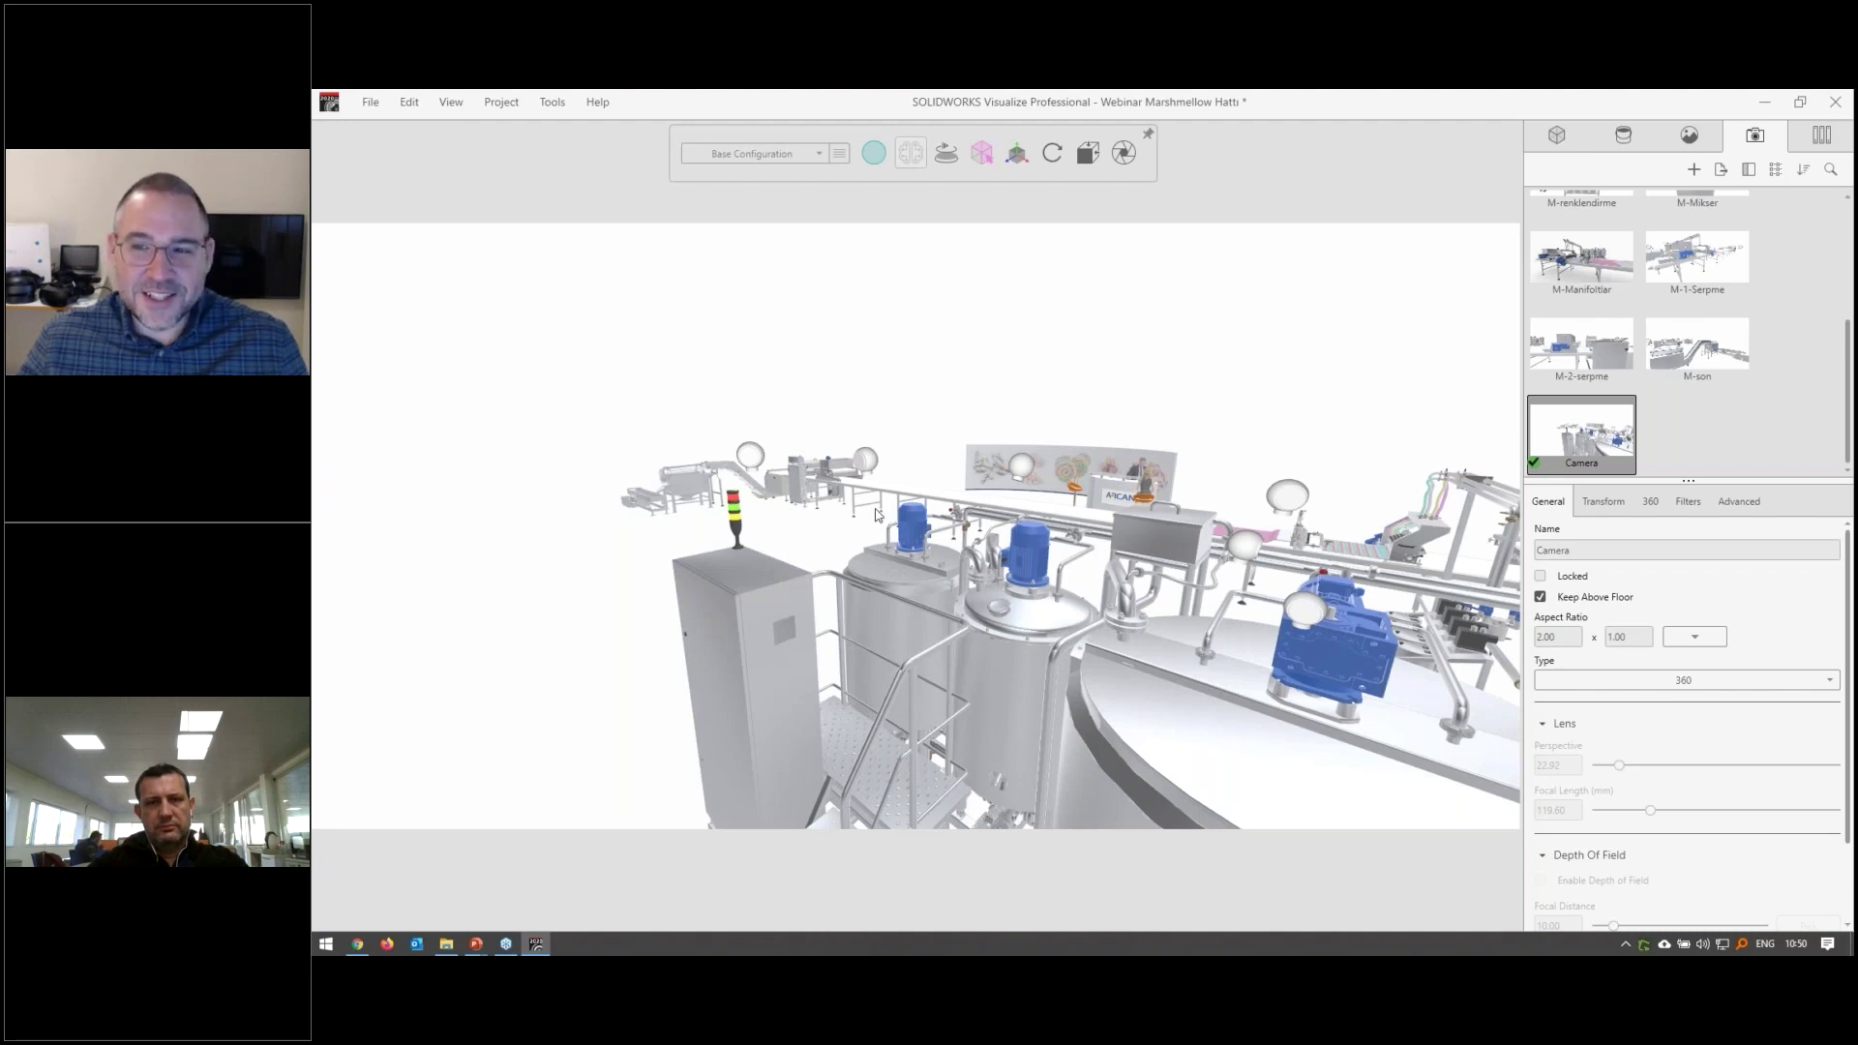
# Return to the Kamera 2 overview and orbit around the whole production line
pyautogui.scroll(3, 1689, 412)
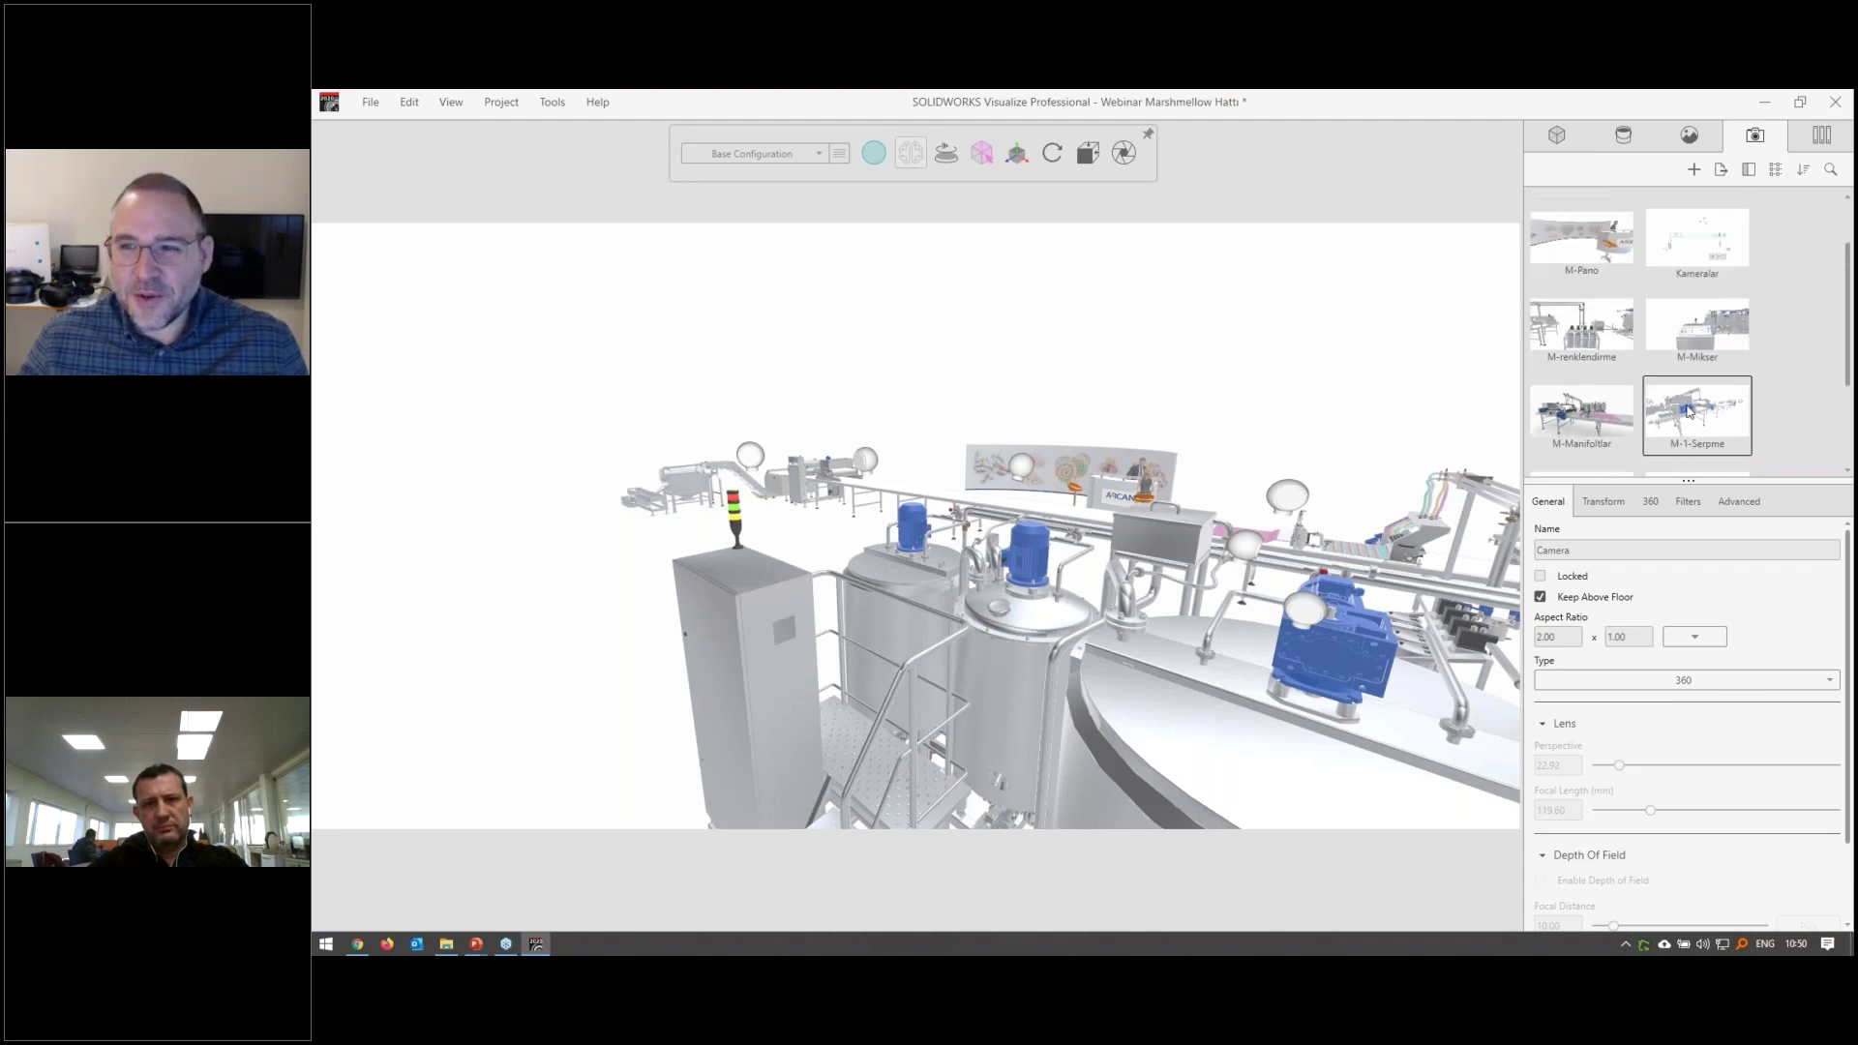
pyautogui.scroll(1, 1689, 411)
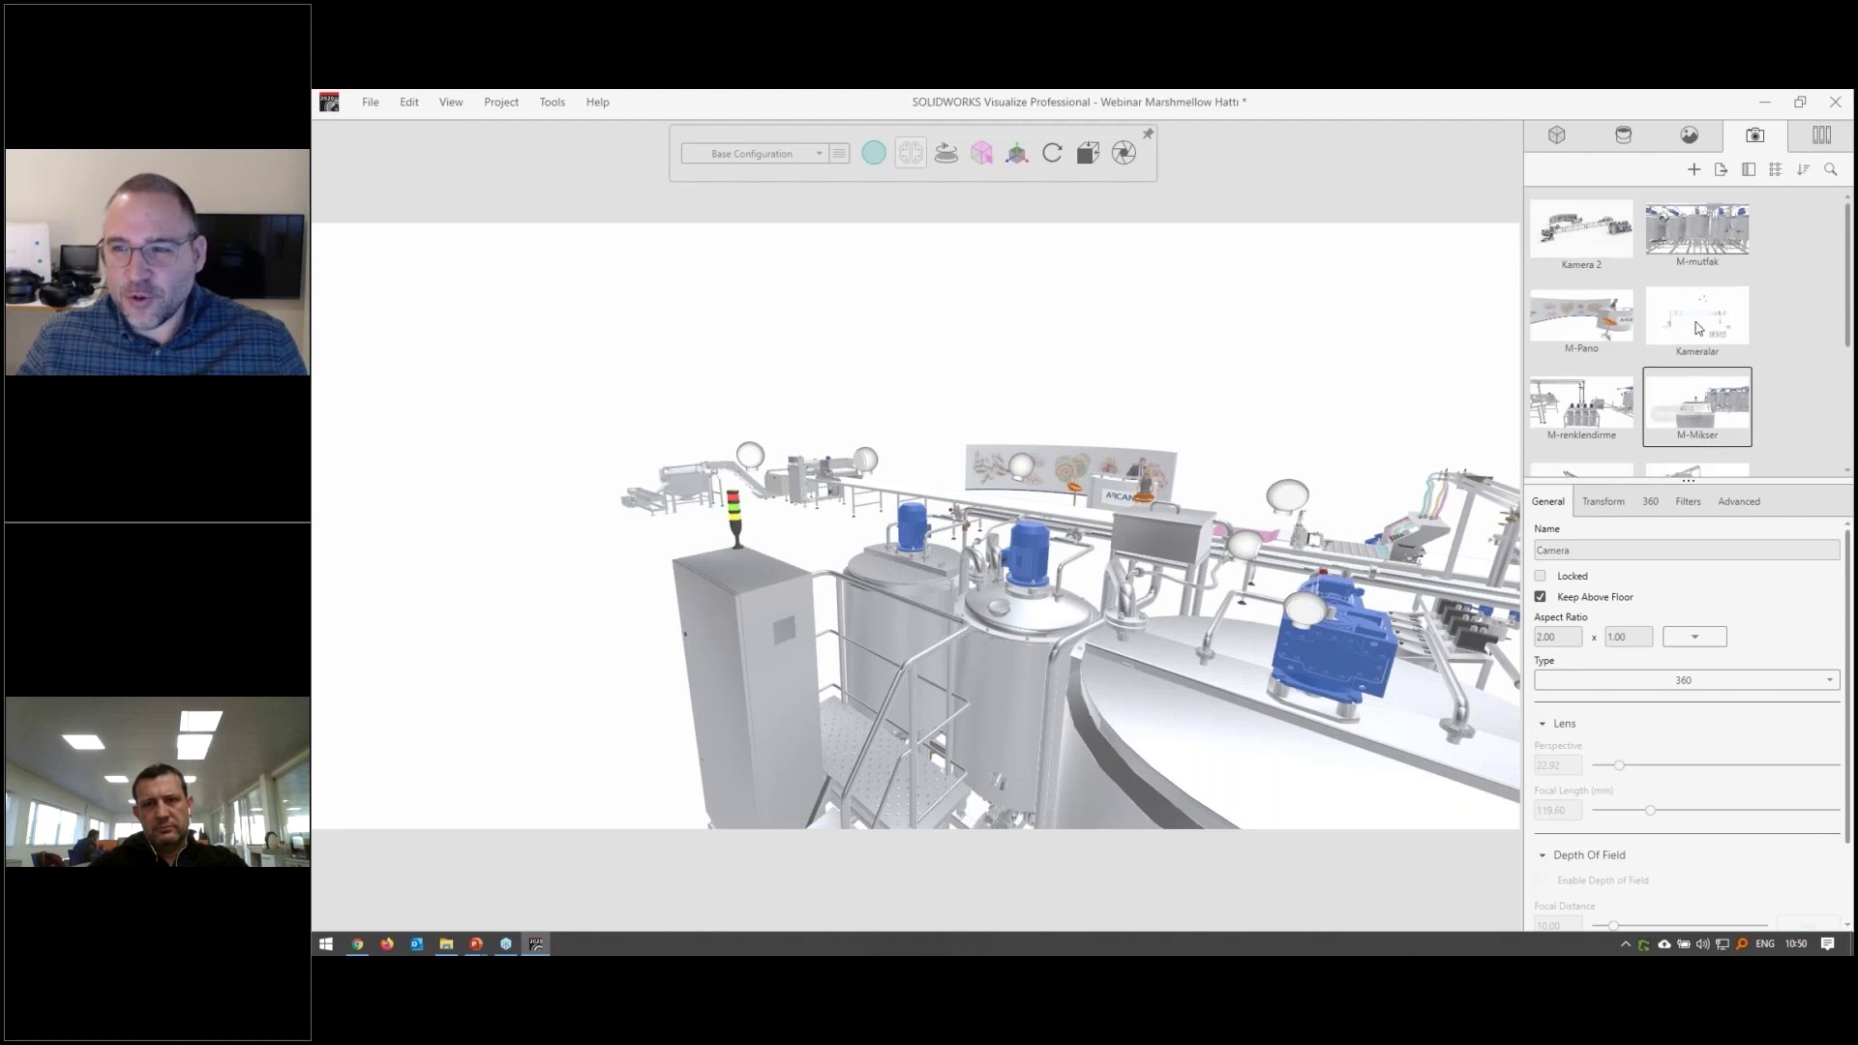
pyautogui.doubleClick(1574, 237)
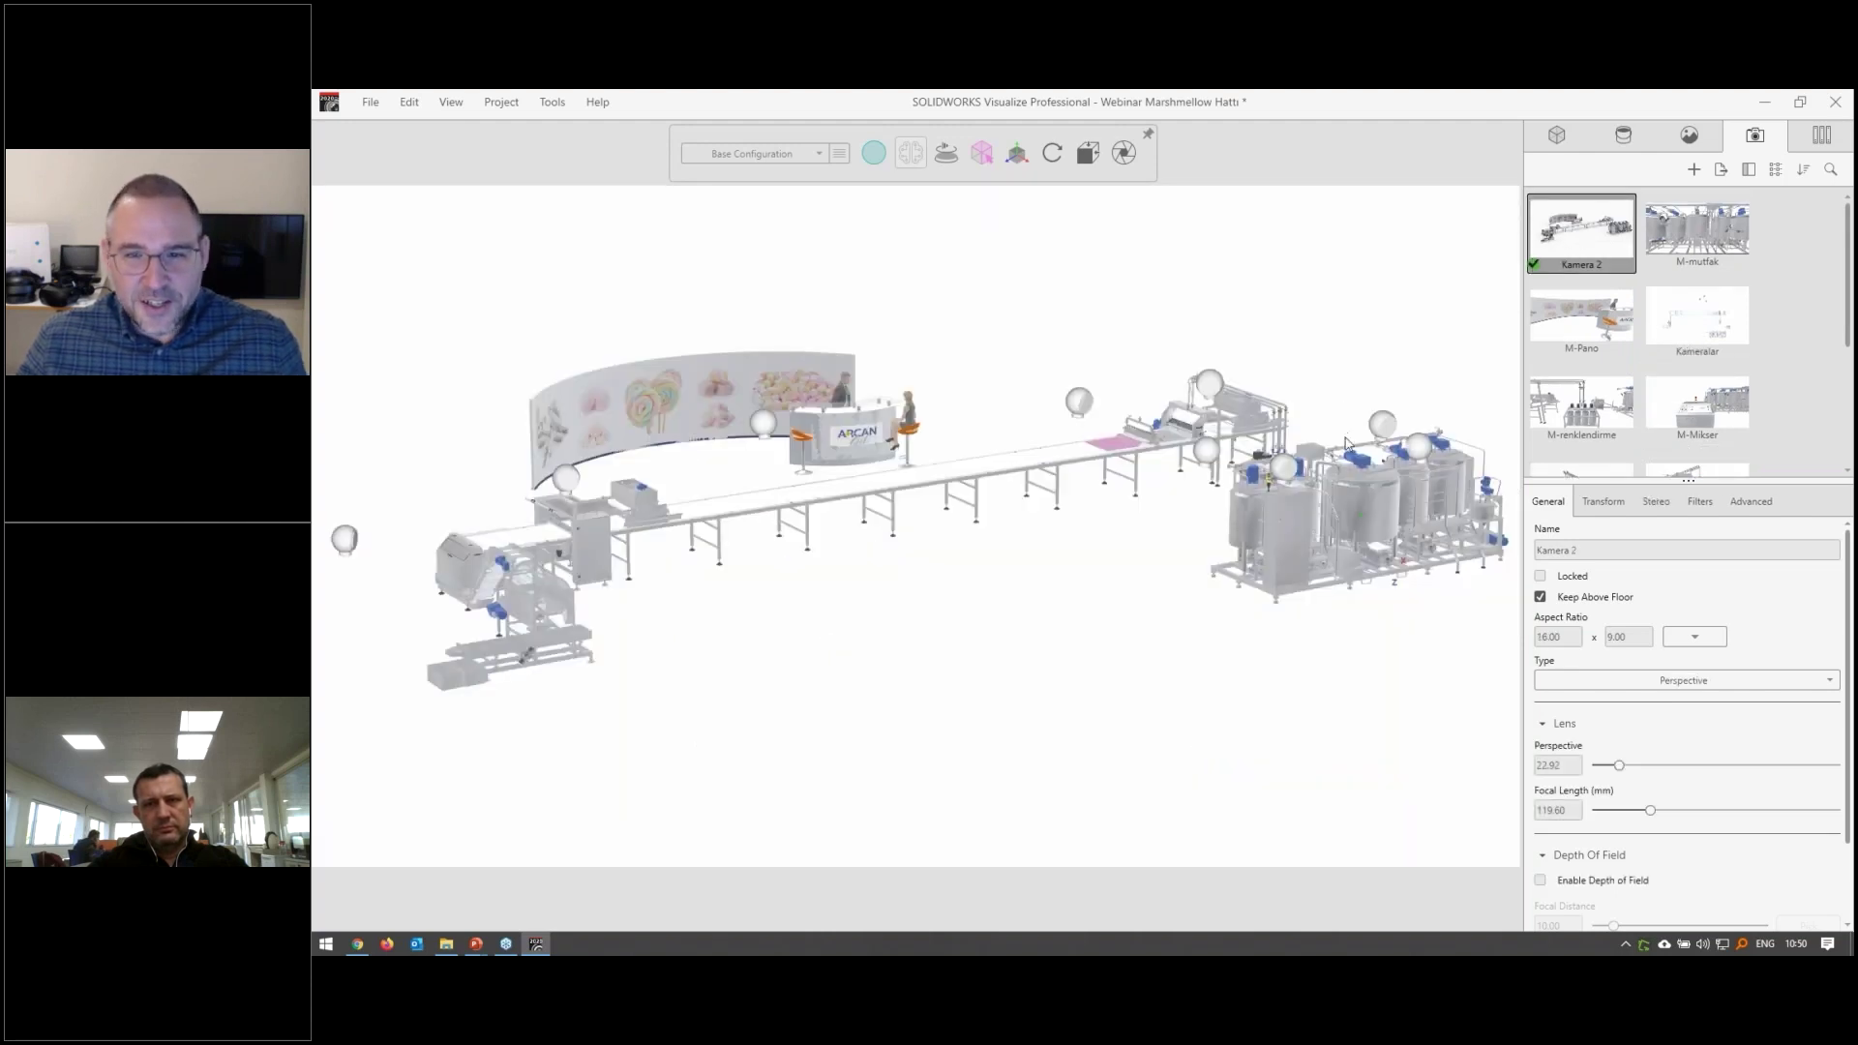
pyautogui.moveTo(1347, 445); pyautogui.dragTo(1026, 443)
pyautogui.scroll(-2, 1694, 423)
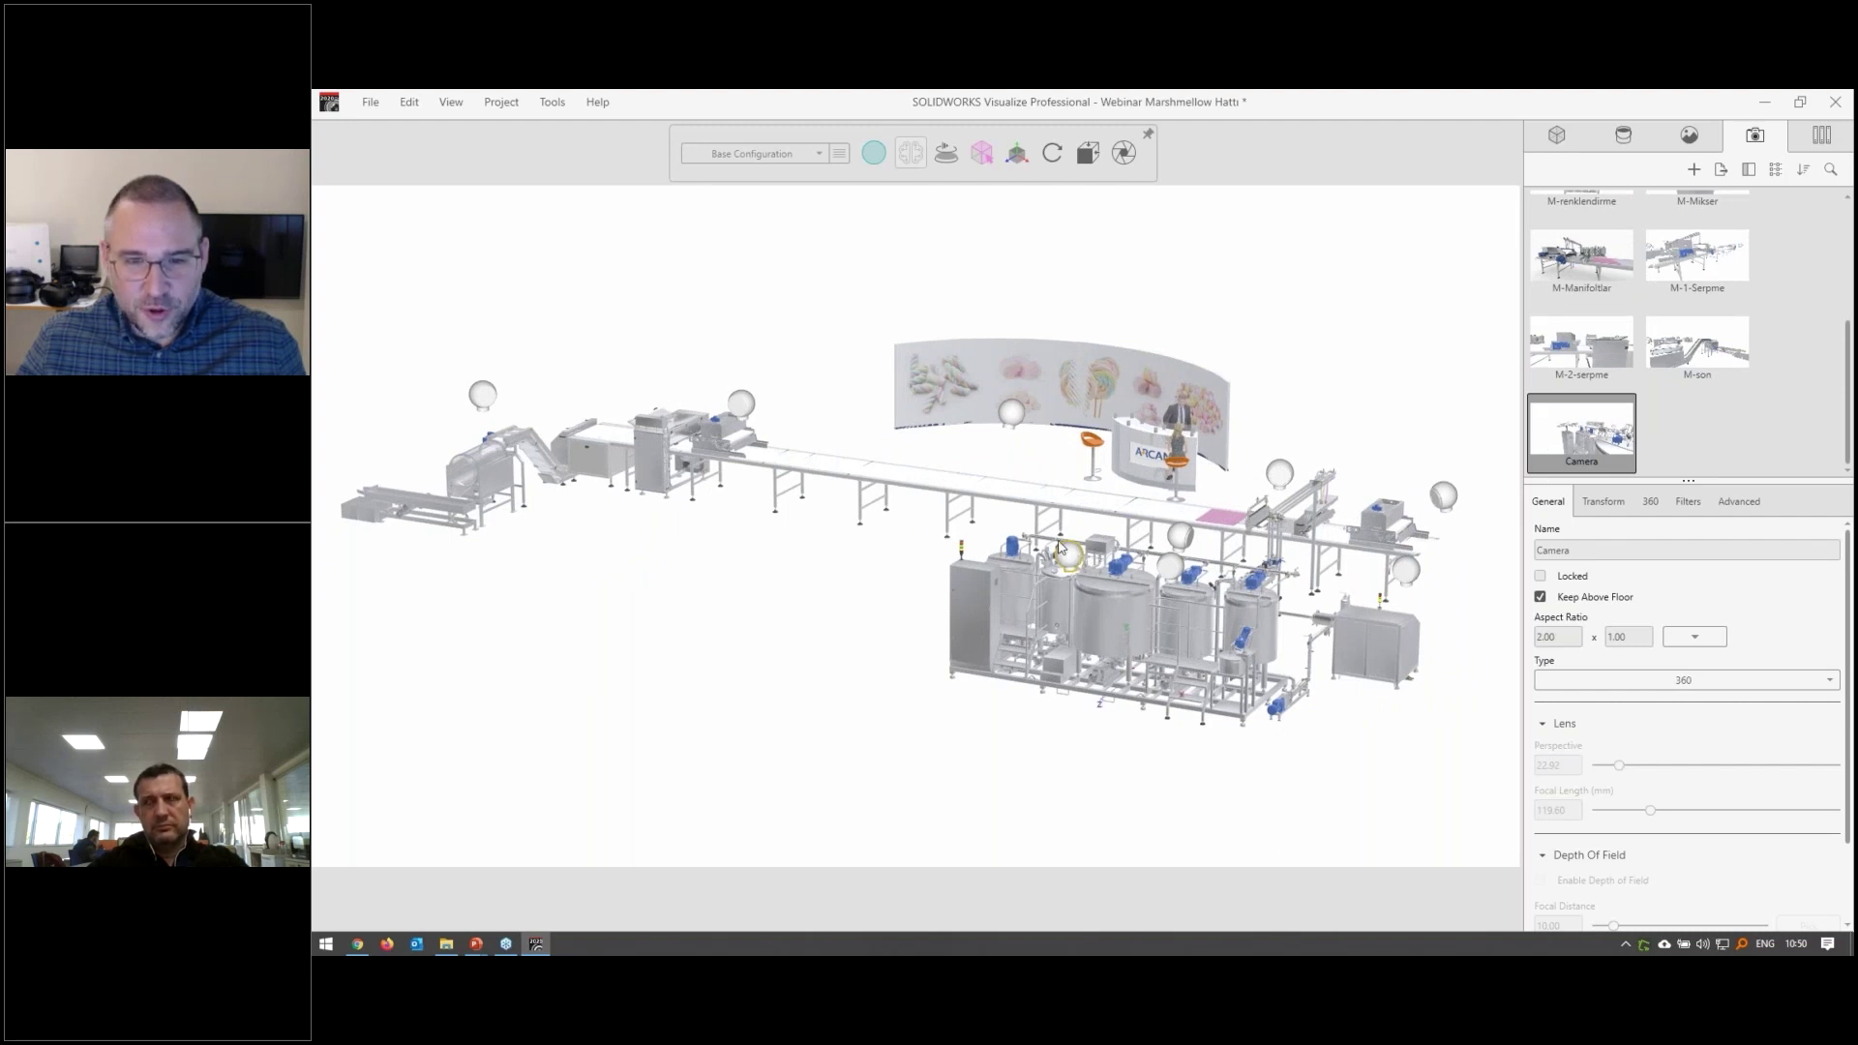
# Turn on Object Manipulation Tools for the 360 camera and open the Multi Viewports options
pyautogui.click(1018, 155)
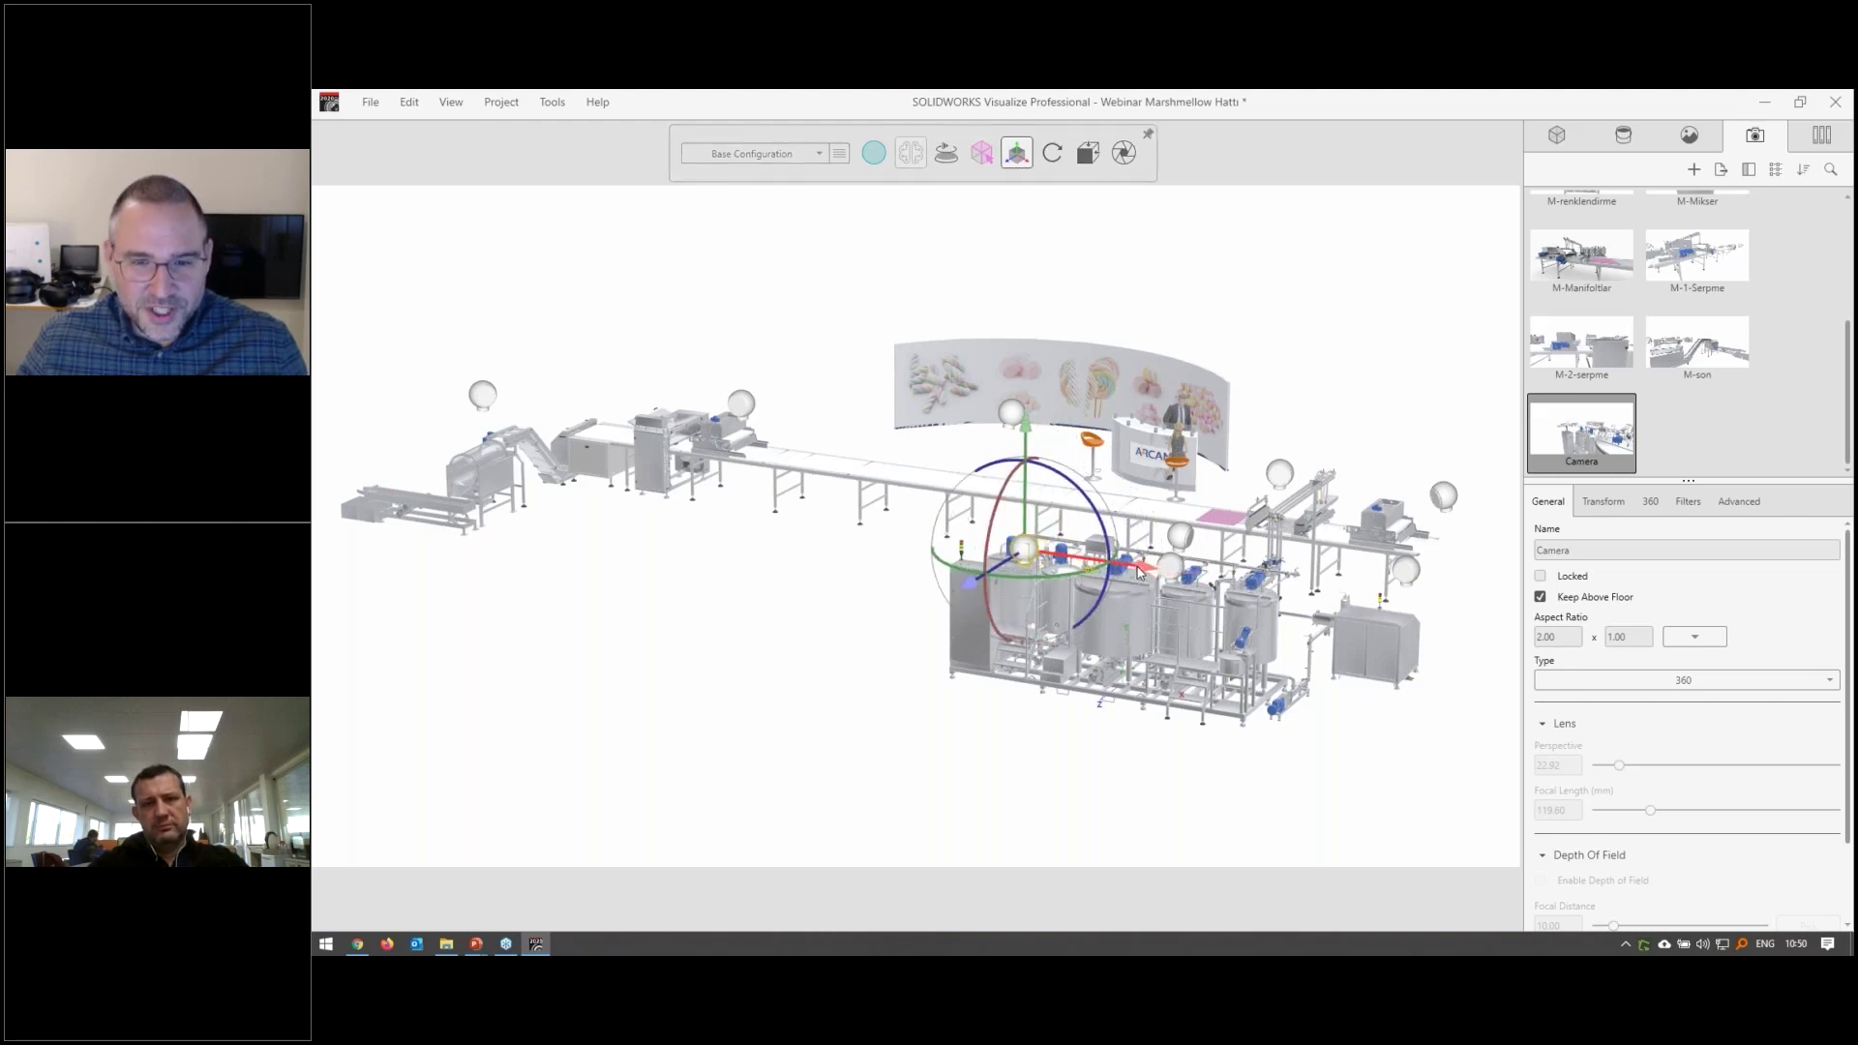
pyautogui.moveTo(1168, 577)
pyautogui.mouseDown()
pyautogui.moveTo(1157, 559)
pyautogui.moveTo(895, 693)
pyautogui.mouseUp()
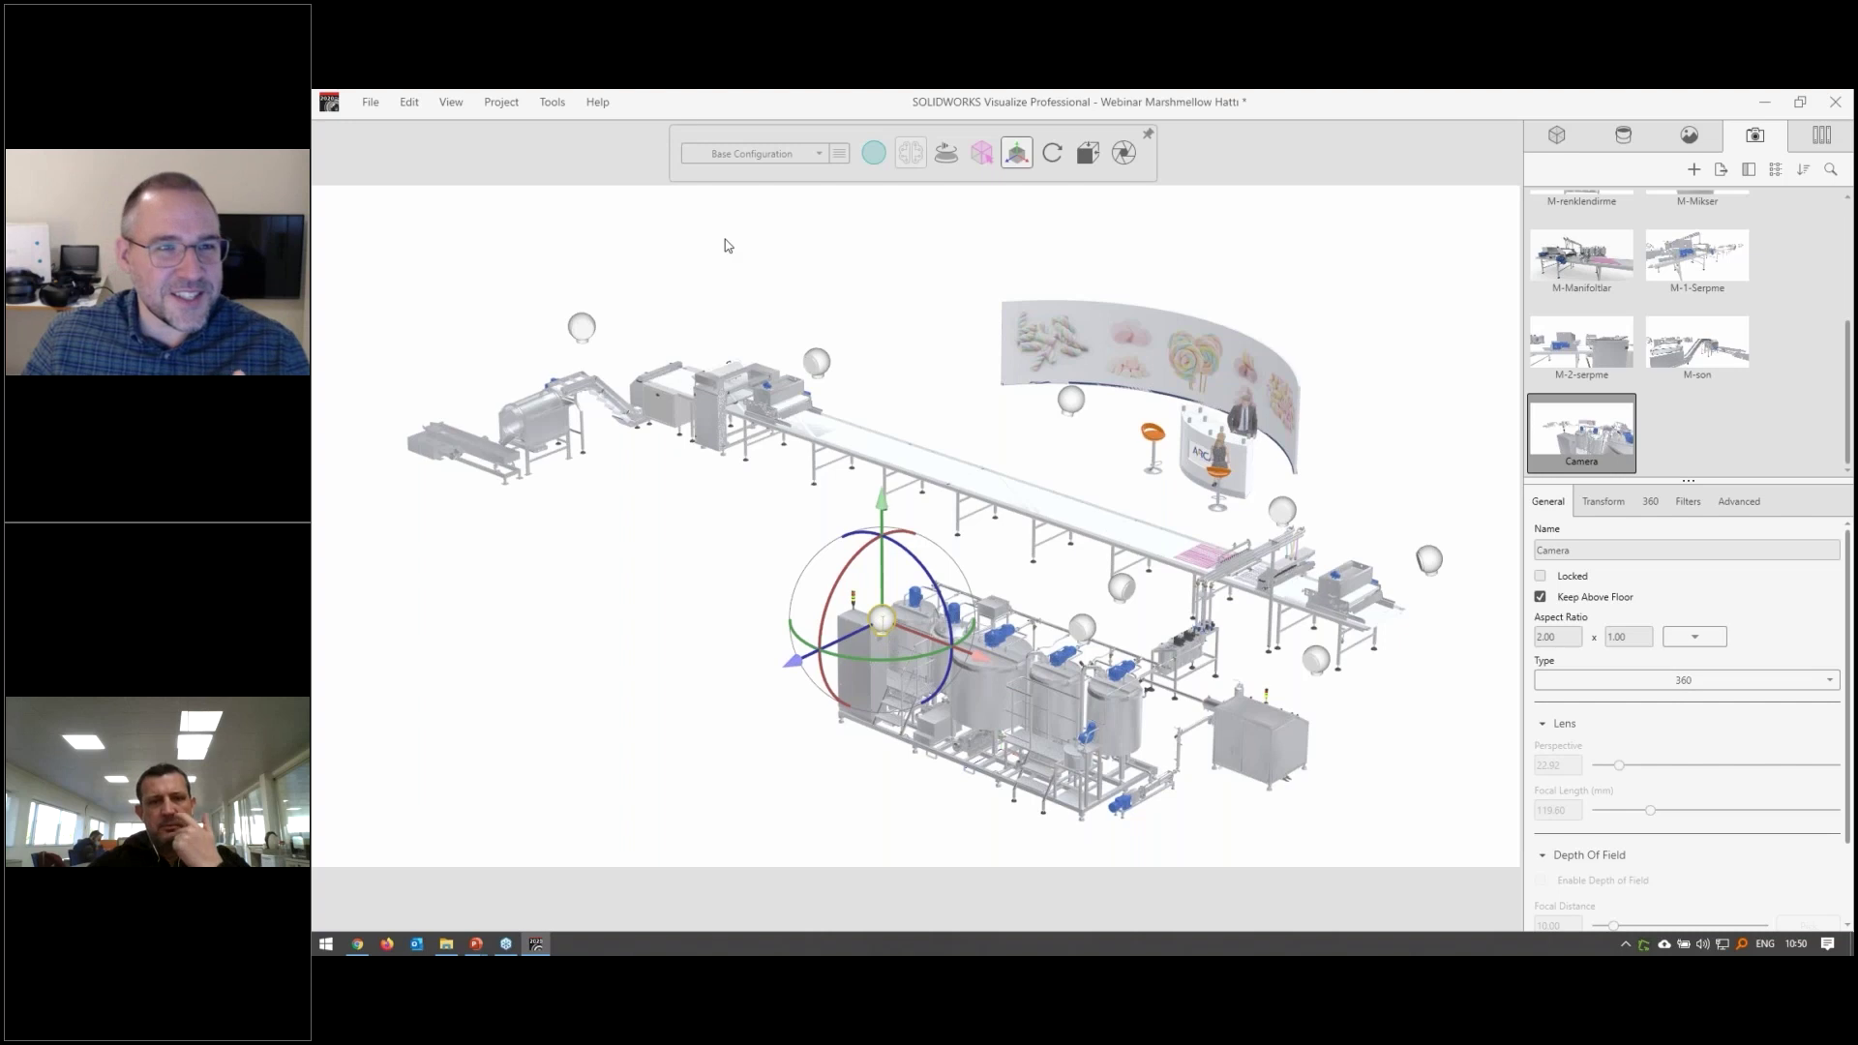
pyautogui.click(451, 106)
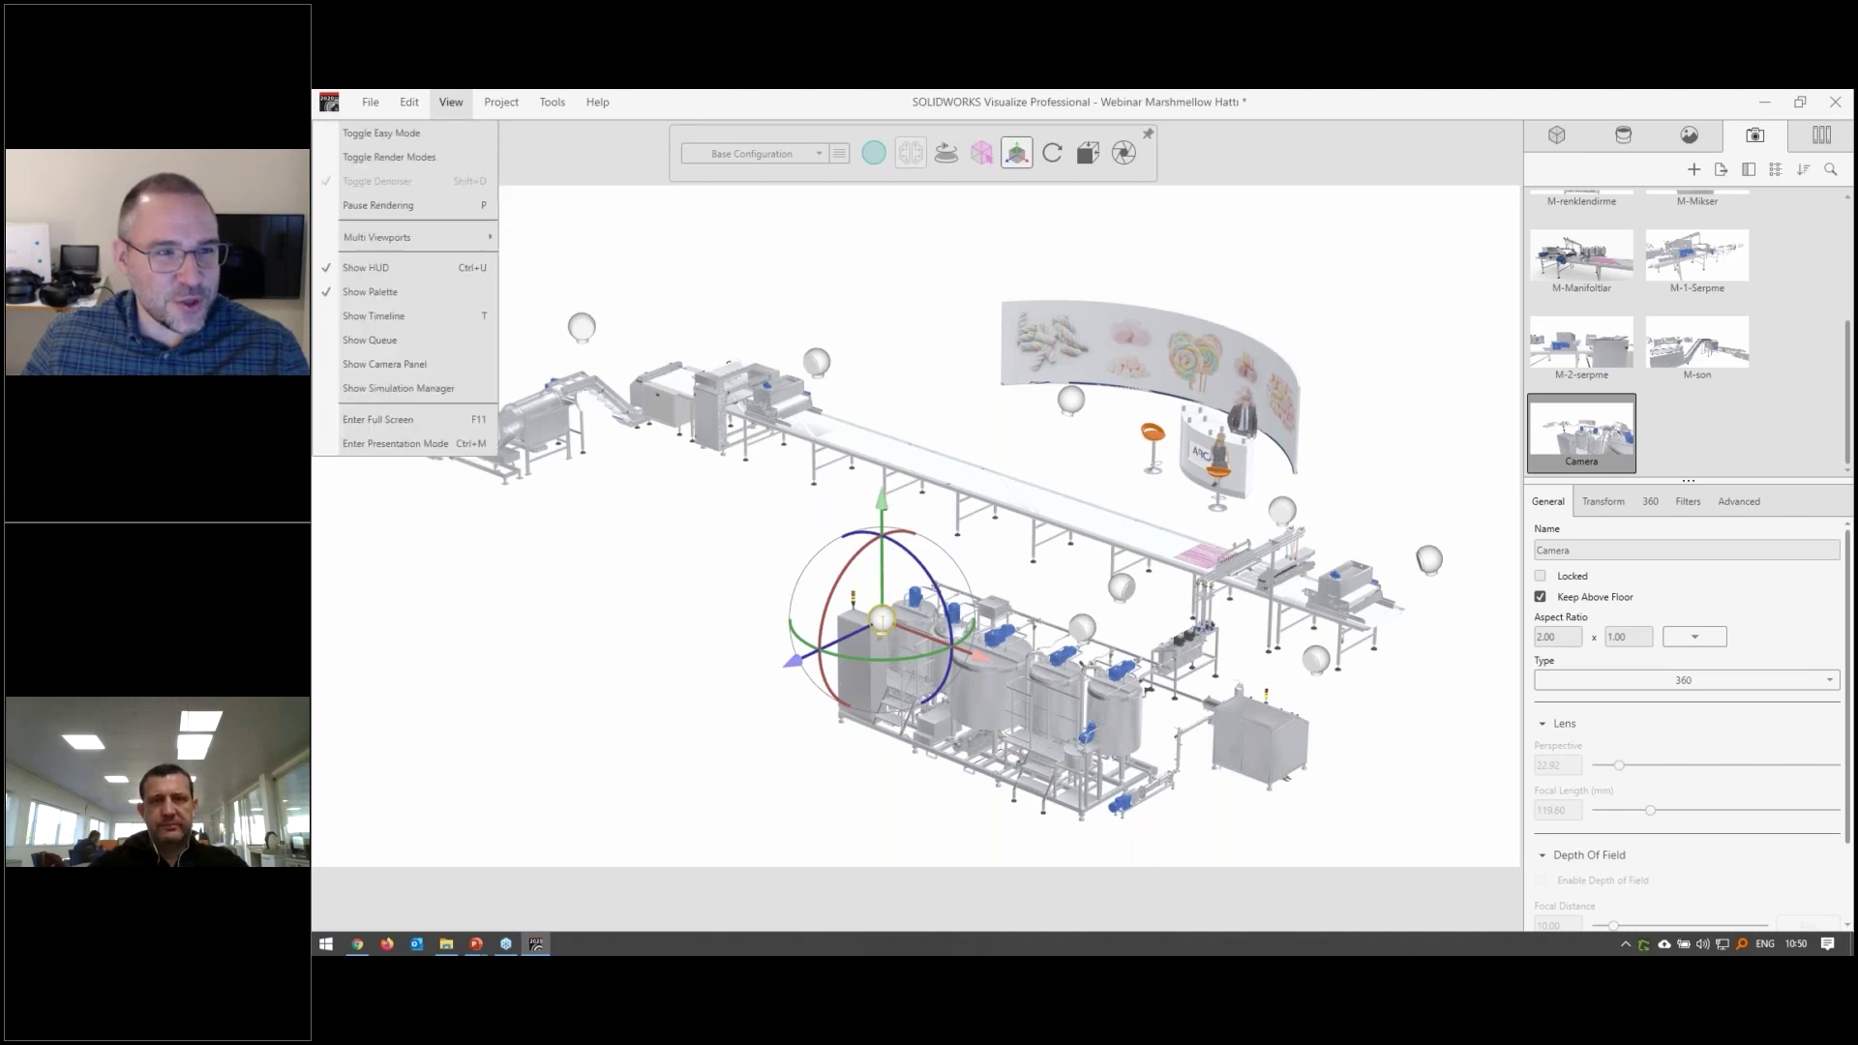
# Split into dual horizontal viewports with the new Camera's view on the right
pyautogui.moveTo(380, 236)
pyautogui.click(576, 268)
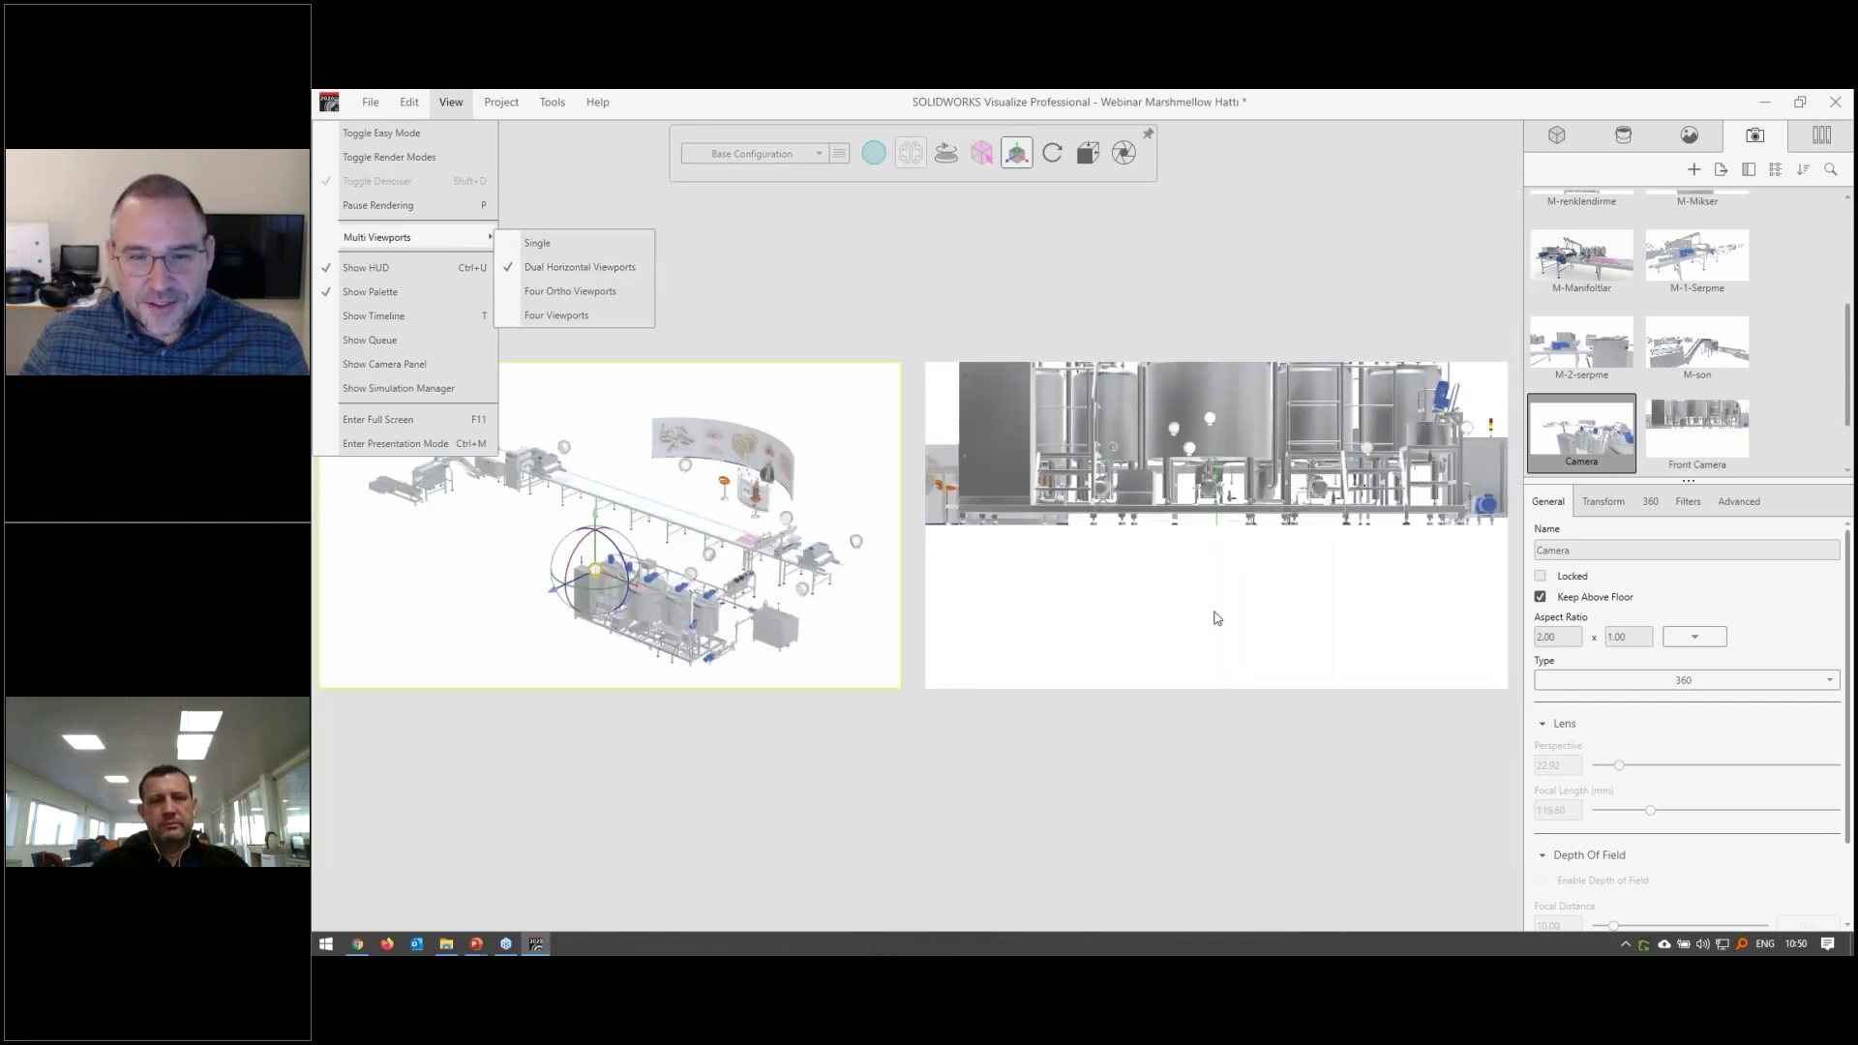
pyautogui.click(1218, 618)
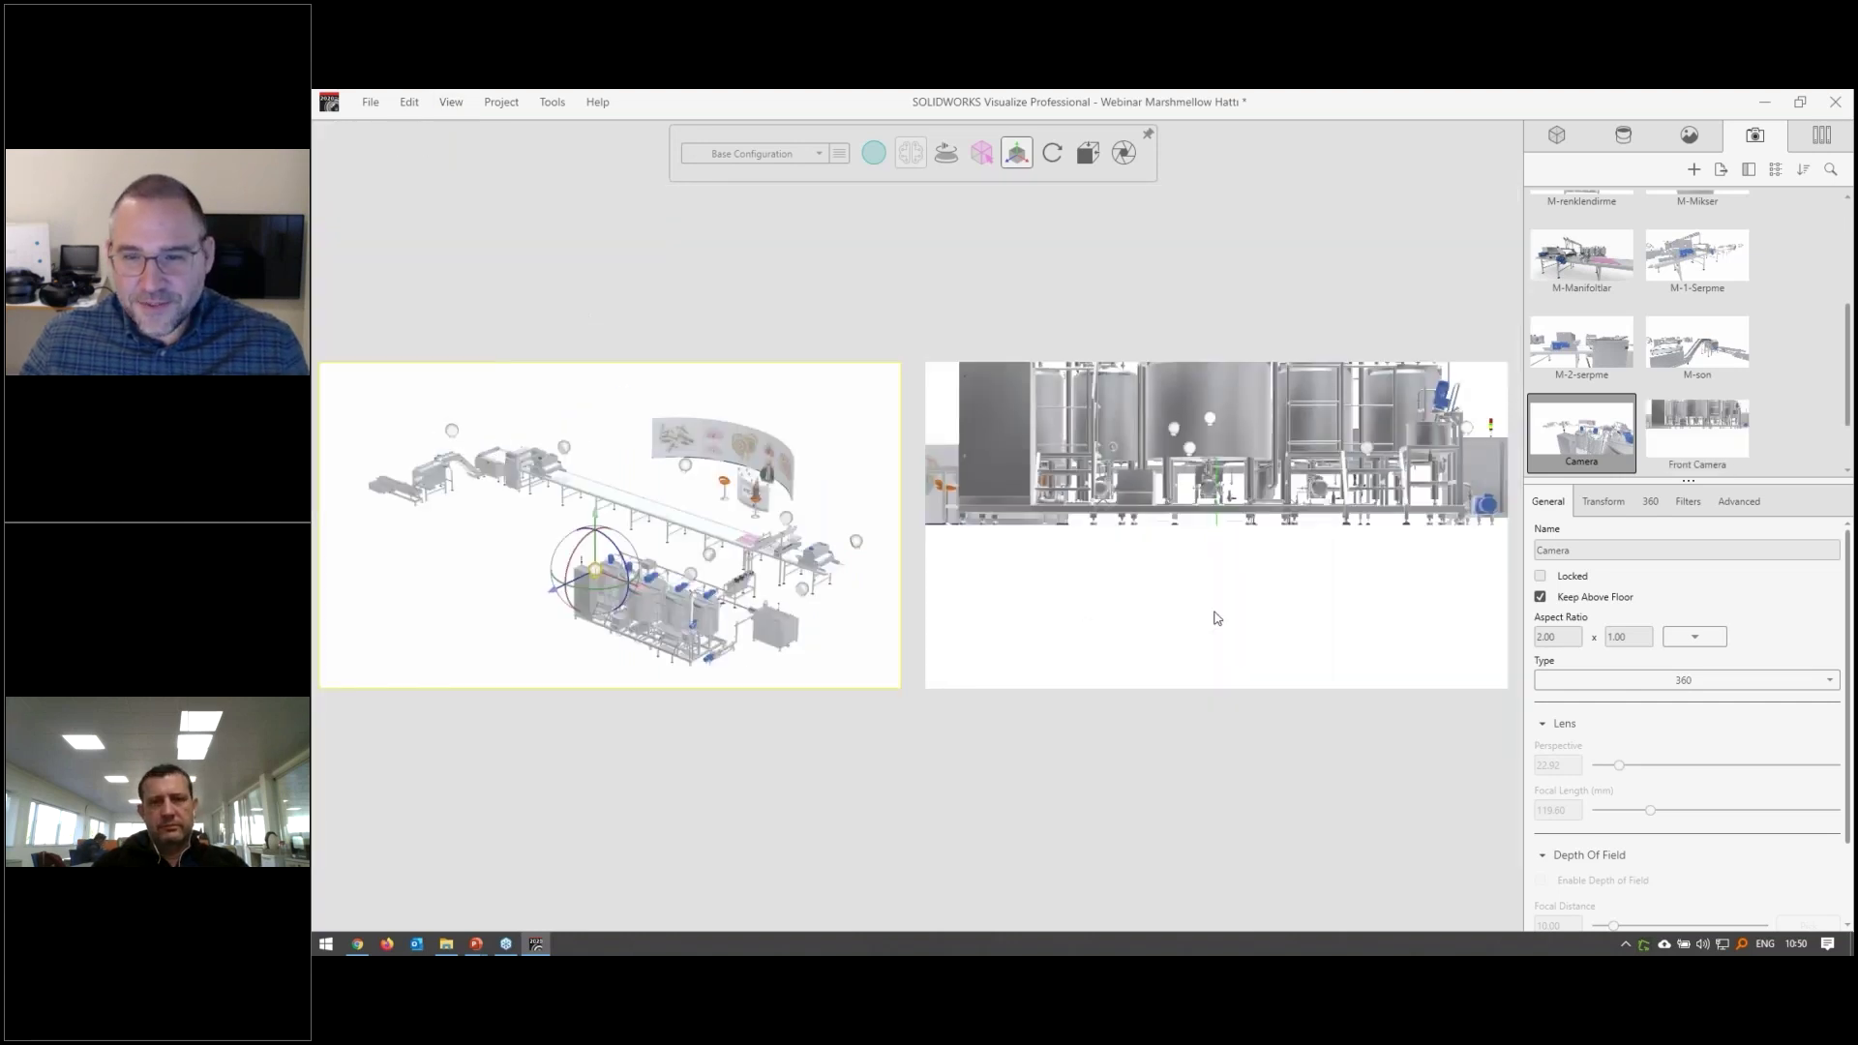
pyautogui.click(1333, 622)
pyautogui.scroll(-1, 1582, 345)
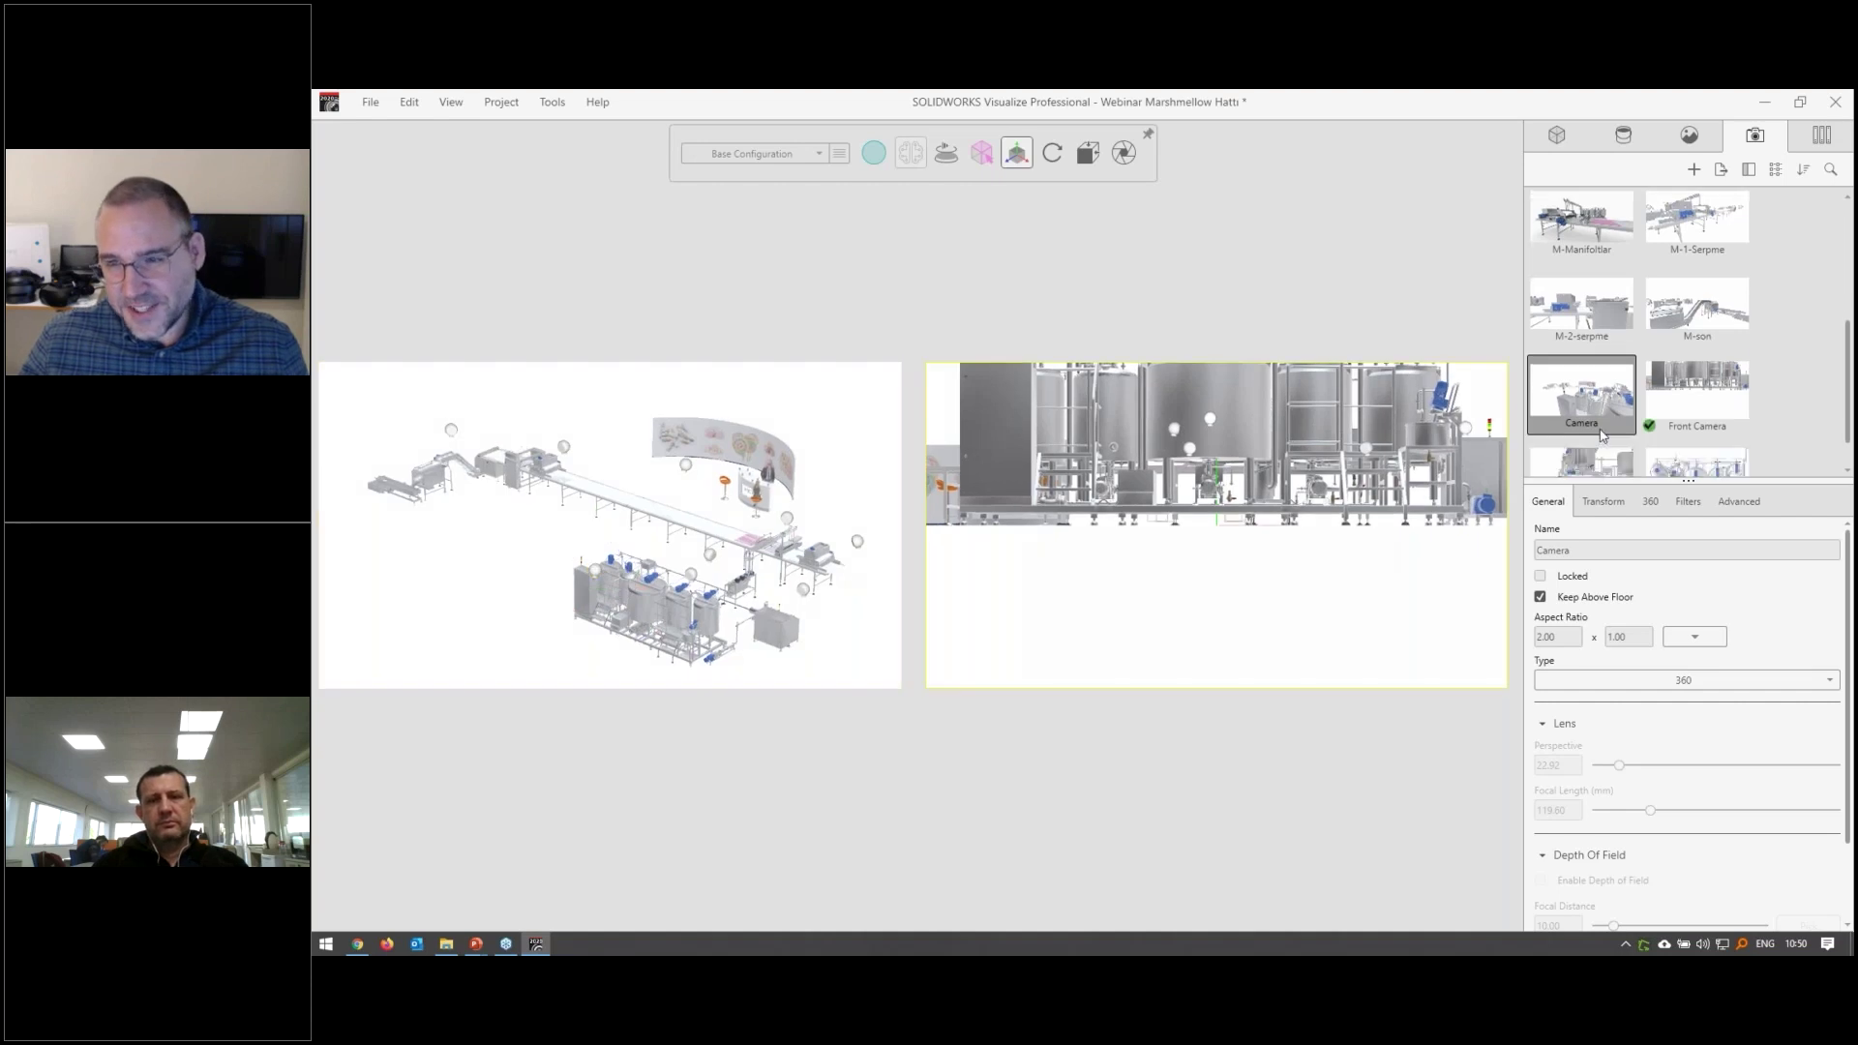
pyautogui.doubleClick(1587, 356)
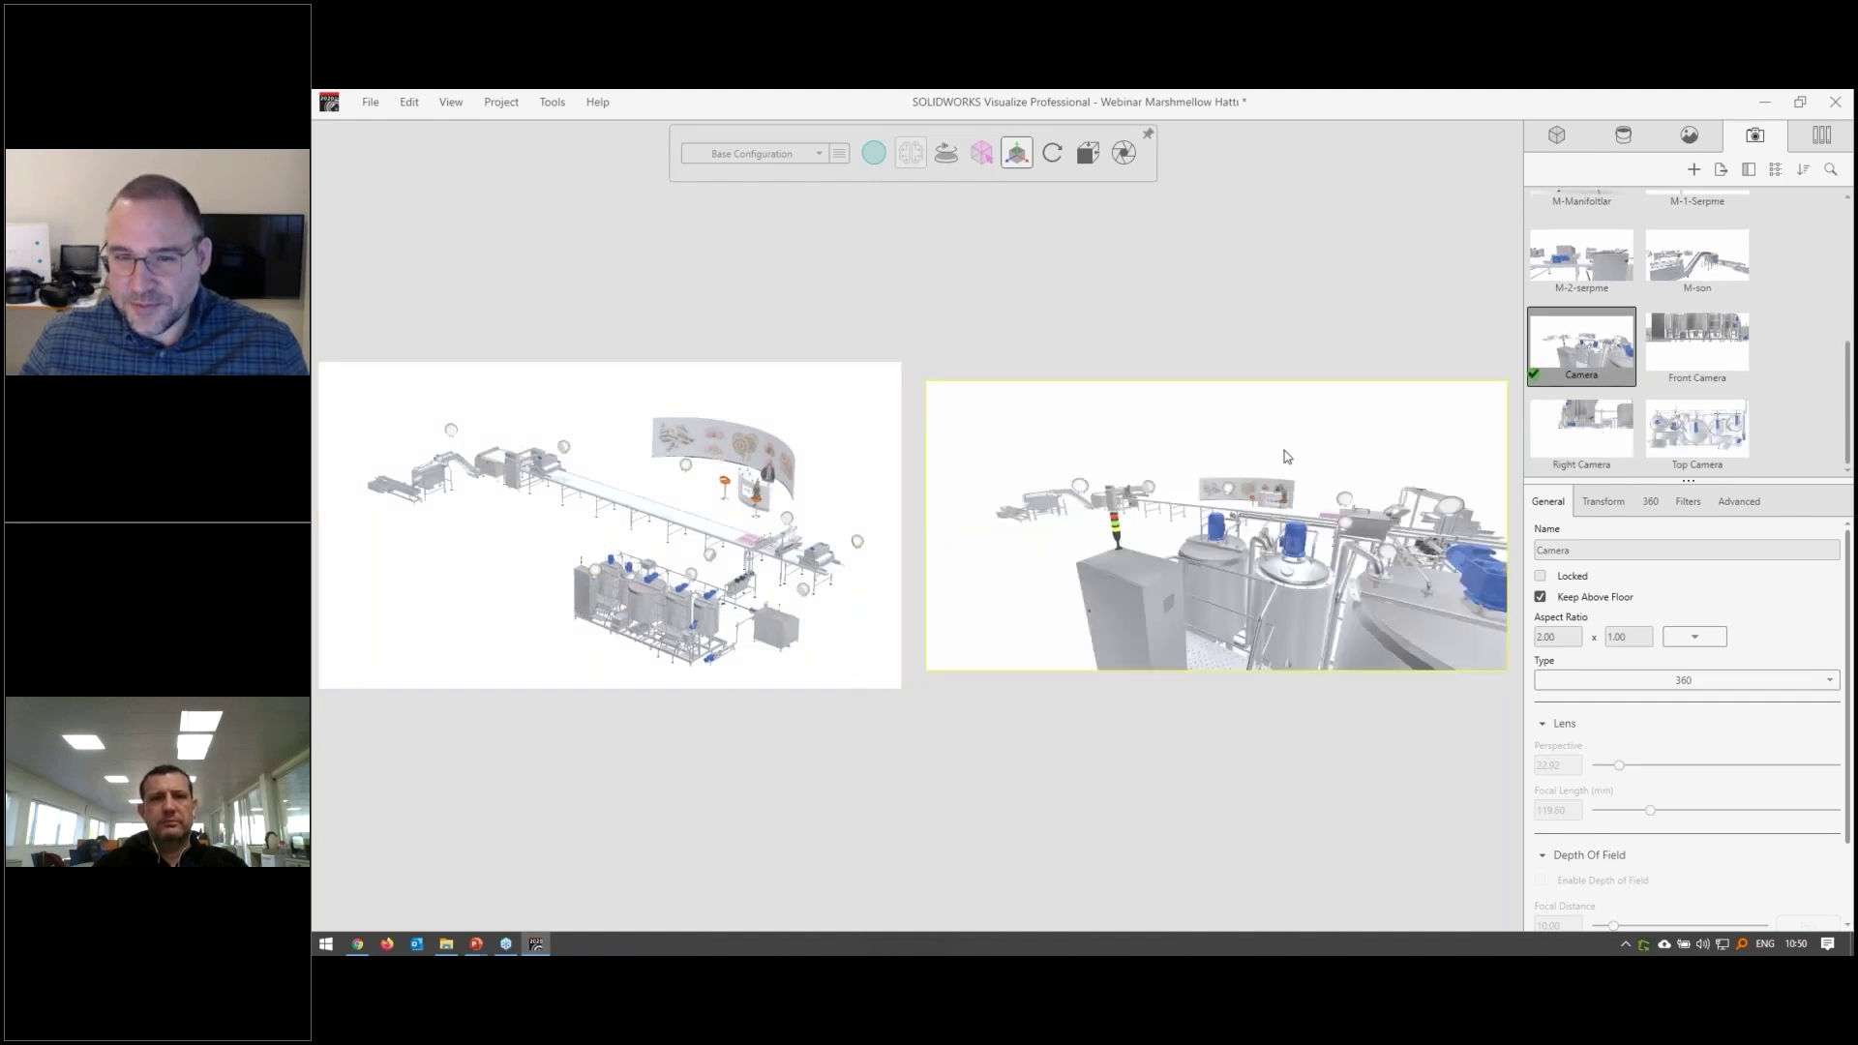
# Reposition and turn the 360 camera beside the tanks using its gizmo in the left viewport
pyautogui.click(552, 593)
pyautogui.moveTo(558, 593); pyautogui.dragTo(564, 594)
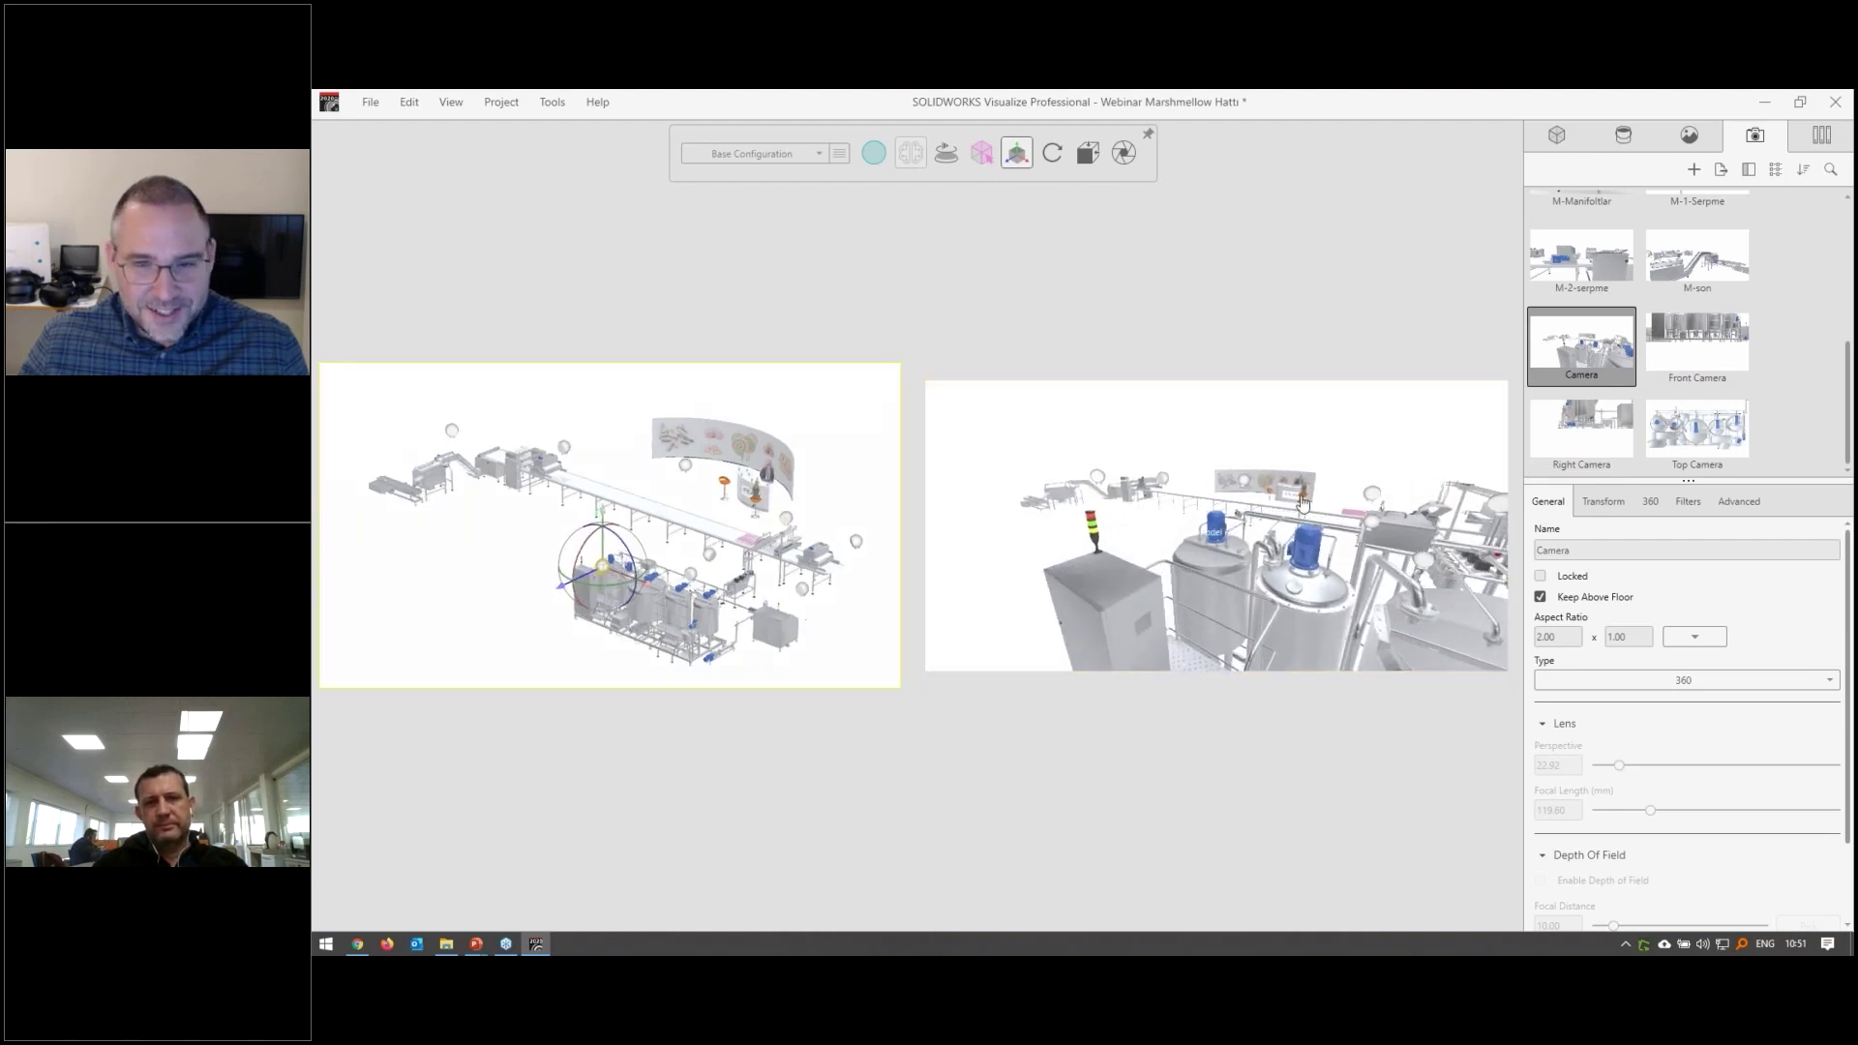
pyautogui.scroll(1, 600, 607)
pyautogui.scroll(1, 608, 561)
pyautogui.scroll(1, 610, 581)
pyautogui.scroll(1, 619, 605)
pyautogui.scroll(1, 616, 605)
pyautogui.scroll(1, 609, 605)
pyautogui.scroll(1, 619, 598)
pyautogui.scroll(1, 634, 591)
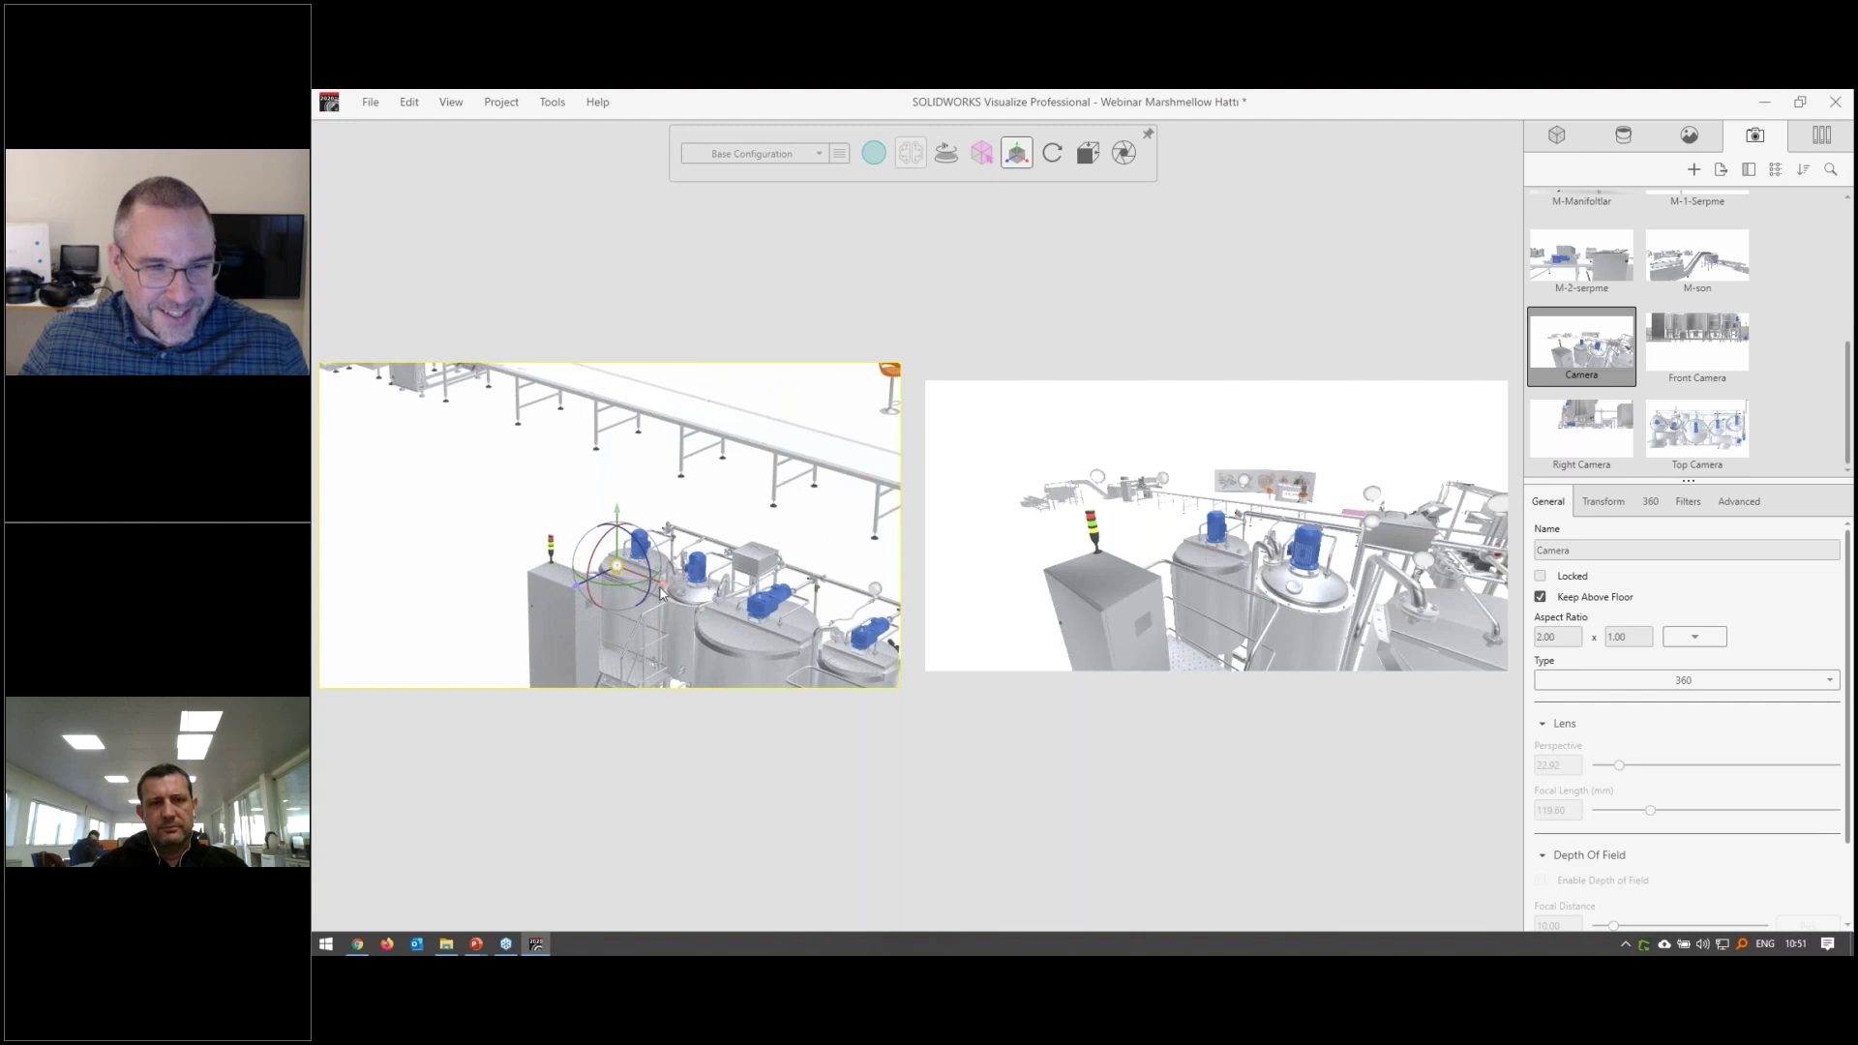
pyautogui.moveTo(671, 592)
pyautogui.mouseDown()
pyautogui.moveTo(640, 594)
pyautogui.moveTo(699, 580)
pyautogui.moveTo(574, 549)
pyautogui.moveTo(659, 550)
pyautogui.mouseUp()
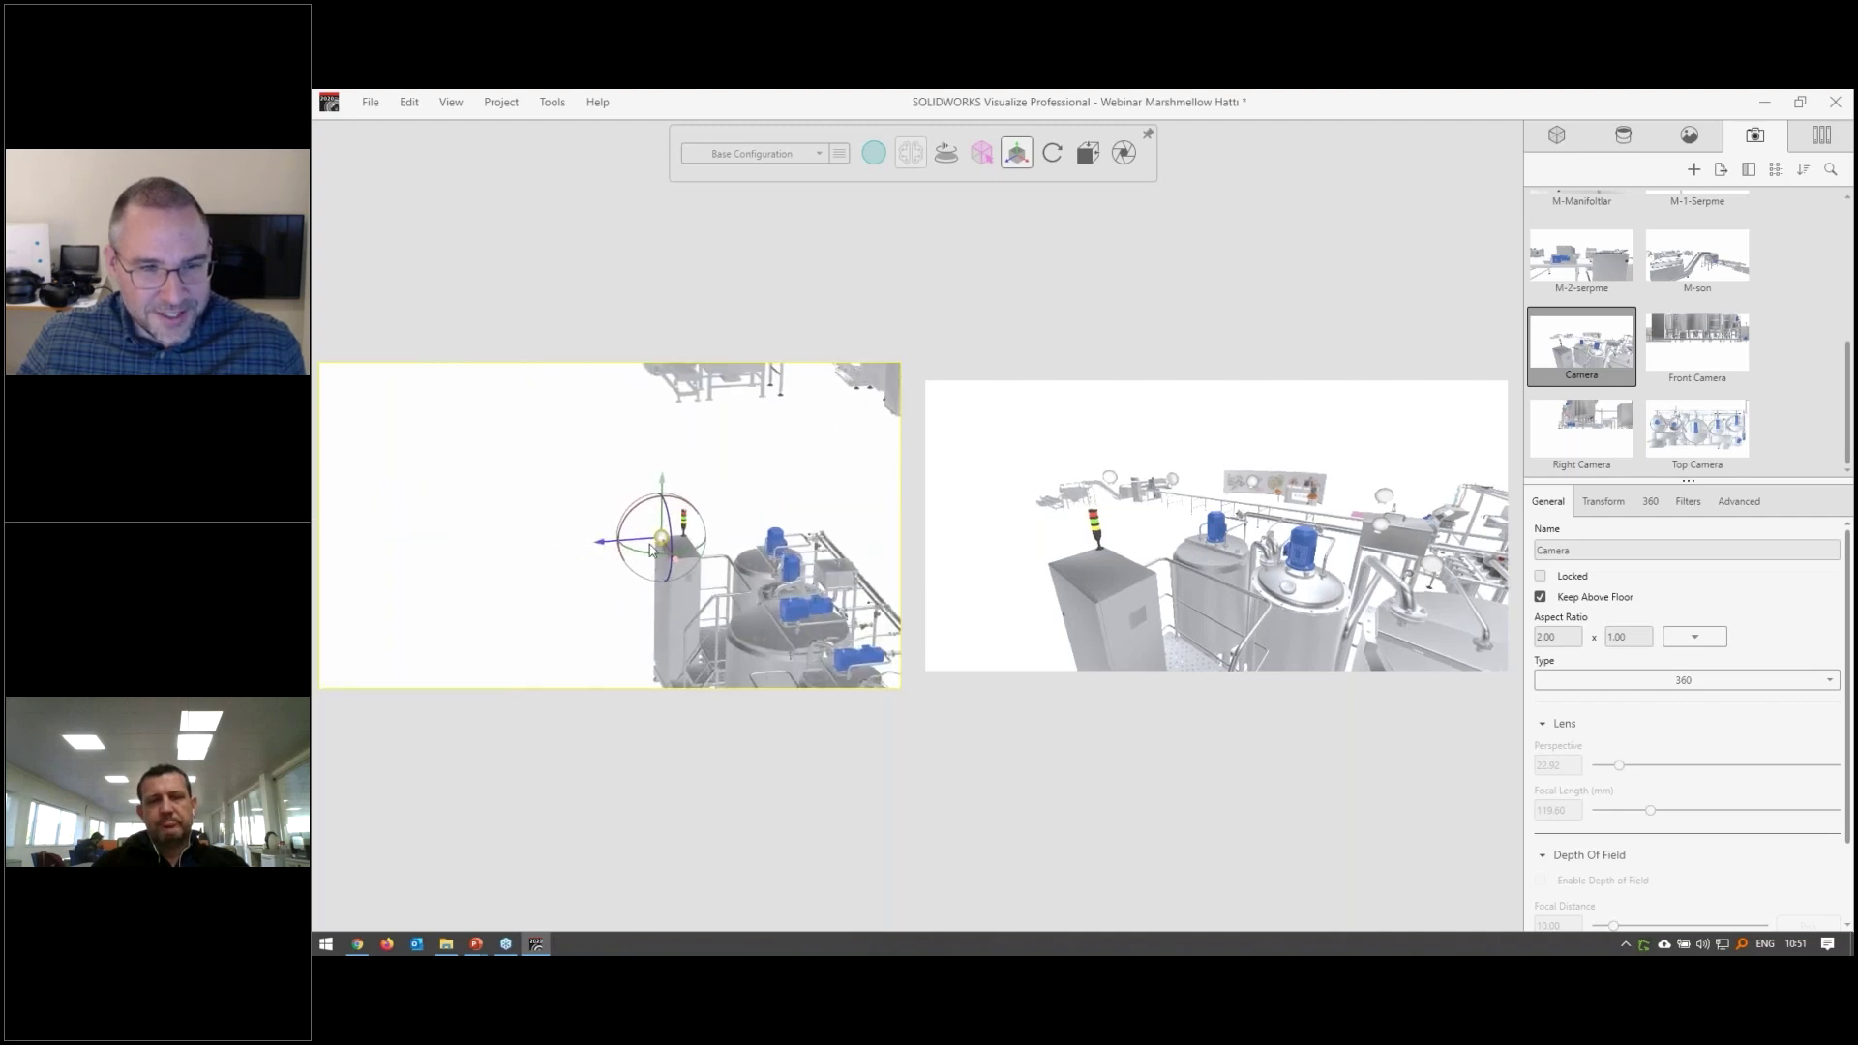
pyautogui.moveTo(729, 473); pyautogui.dragTo(723, 495)
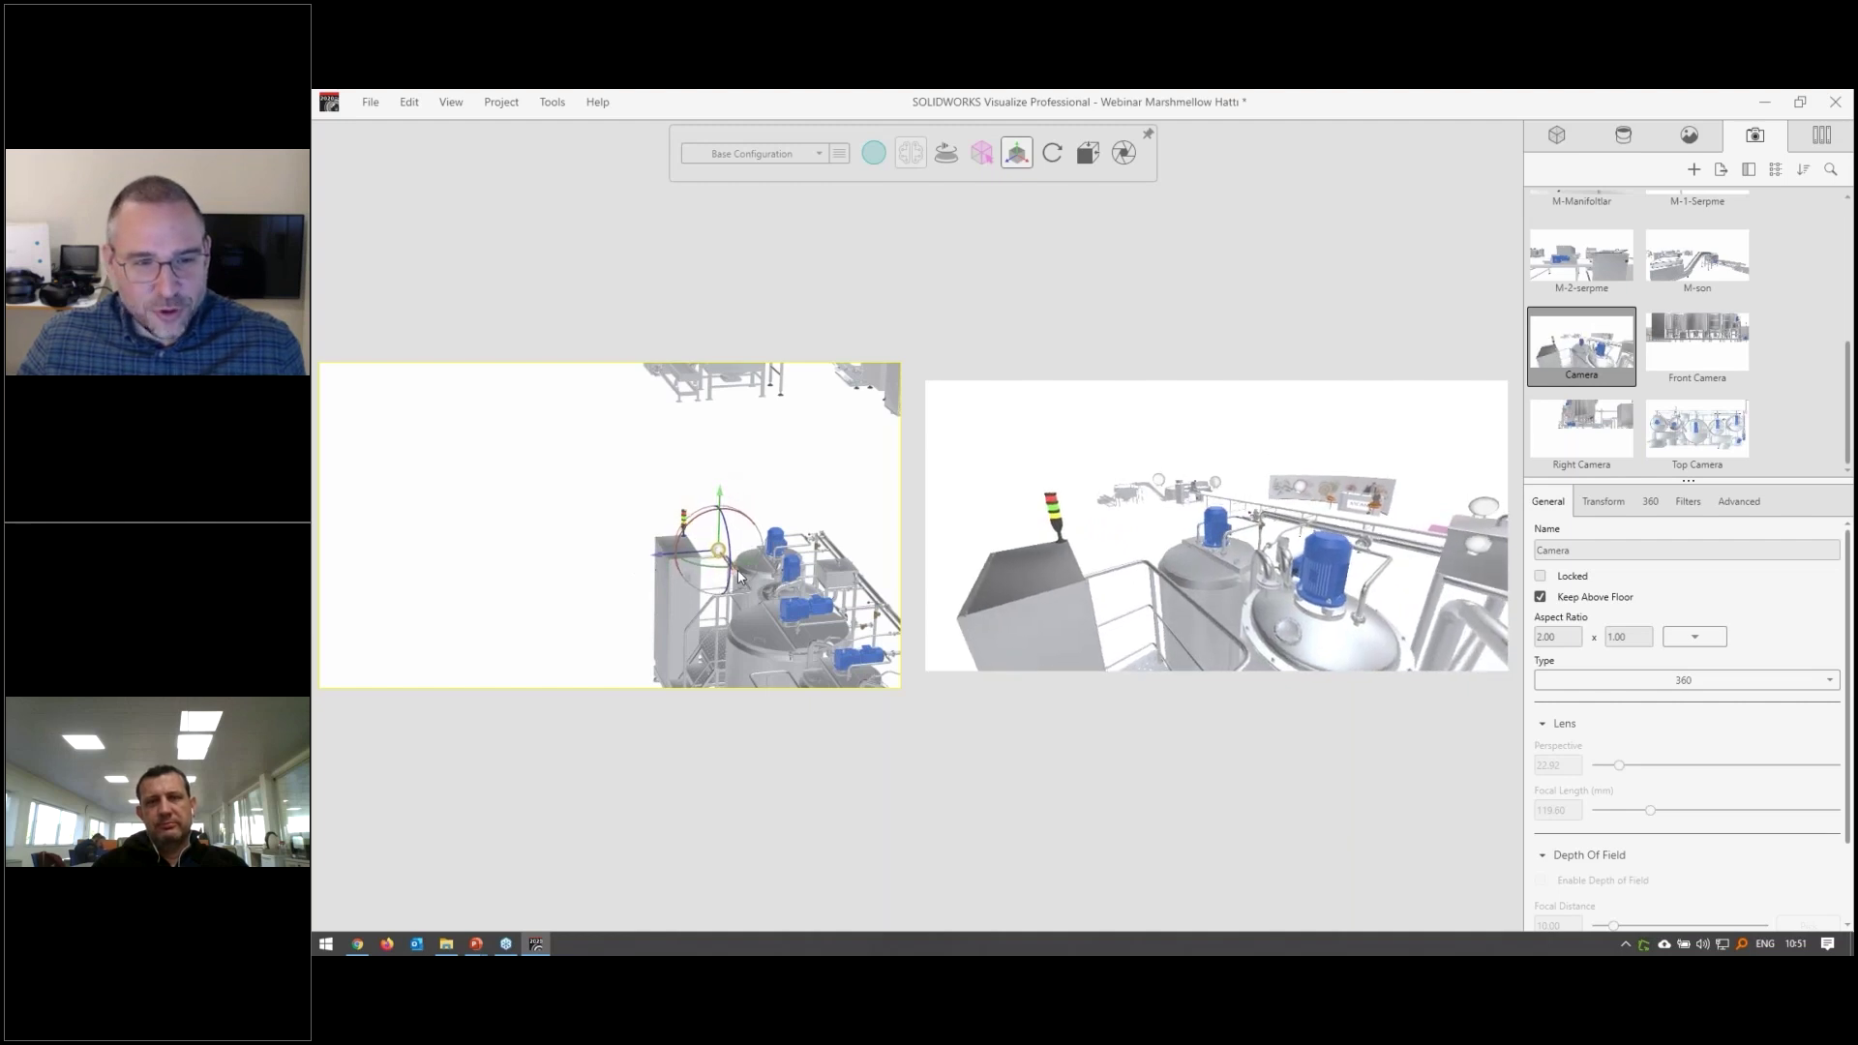
pyautogui.moveTo(739, 576); pyautogui.dragTo(737, 576)
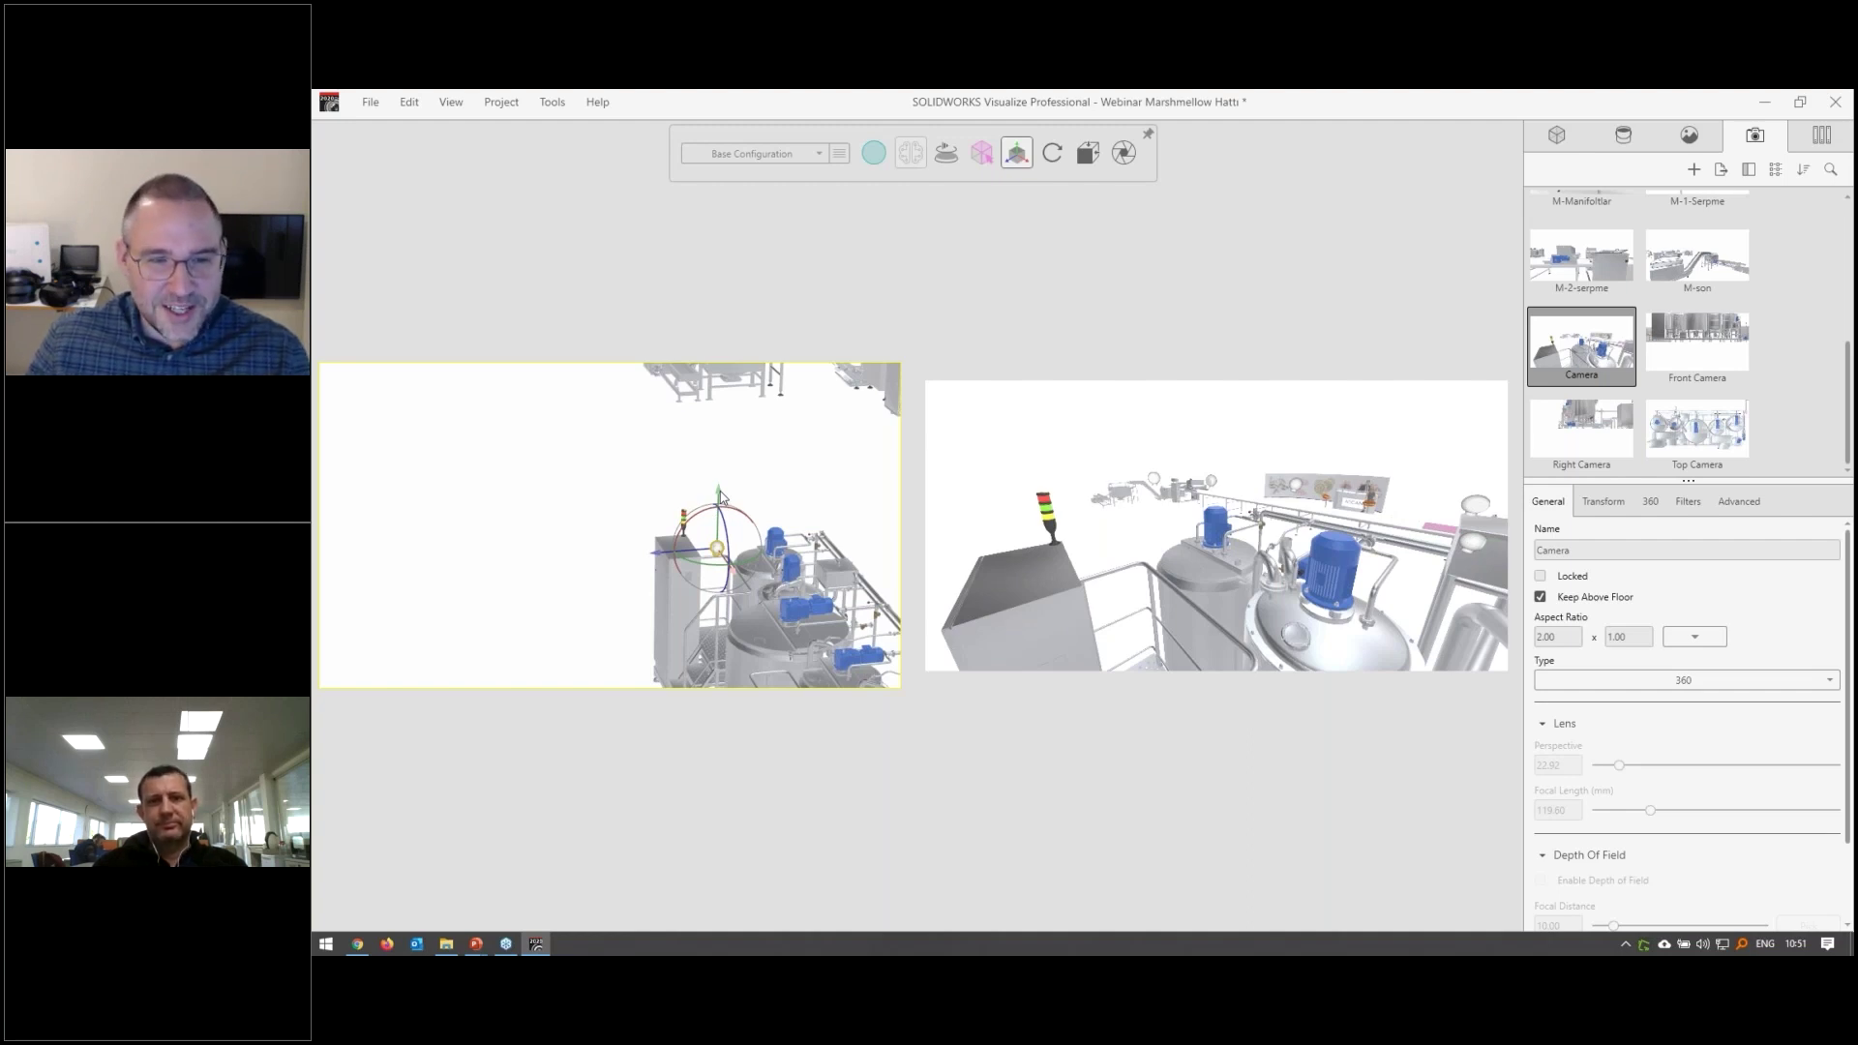
# Raise the 360 camera's Transform Height from Floor from 2.68 to 2.78
pyautogui.click(1605, 507)
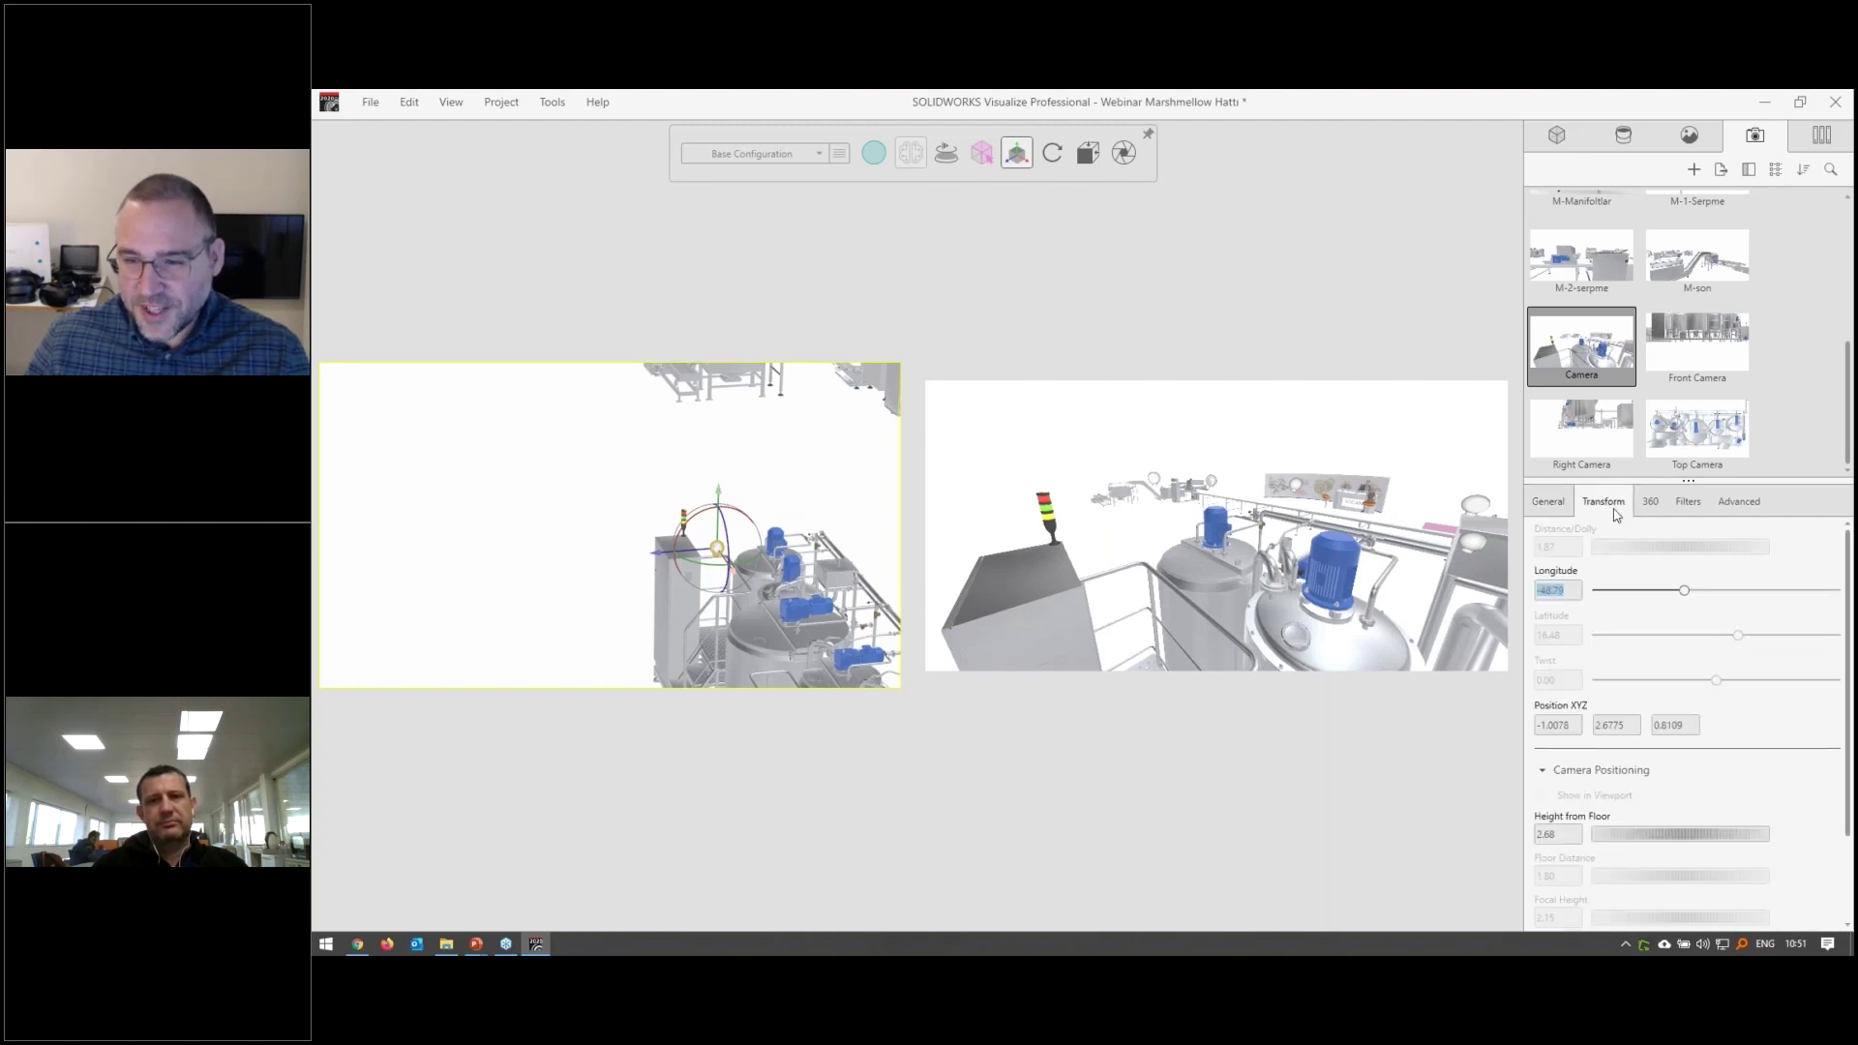
pyautogui.moveTo(1553, 821)
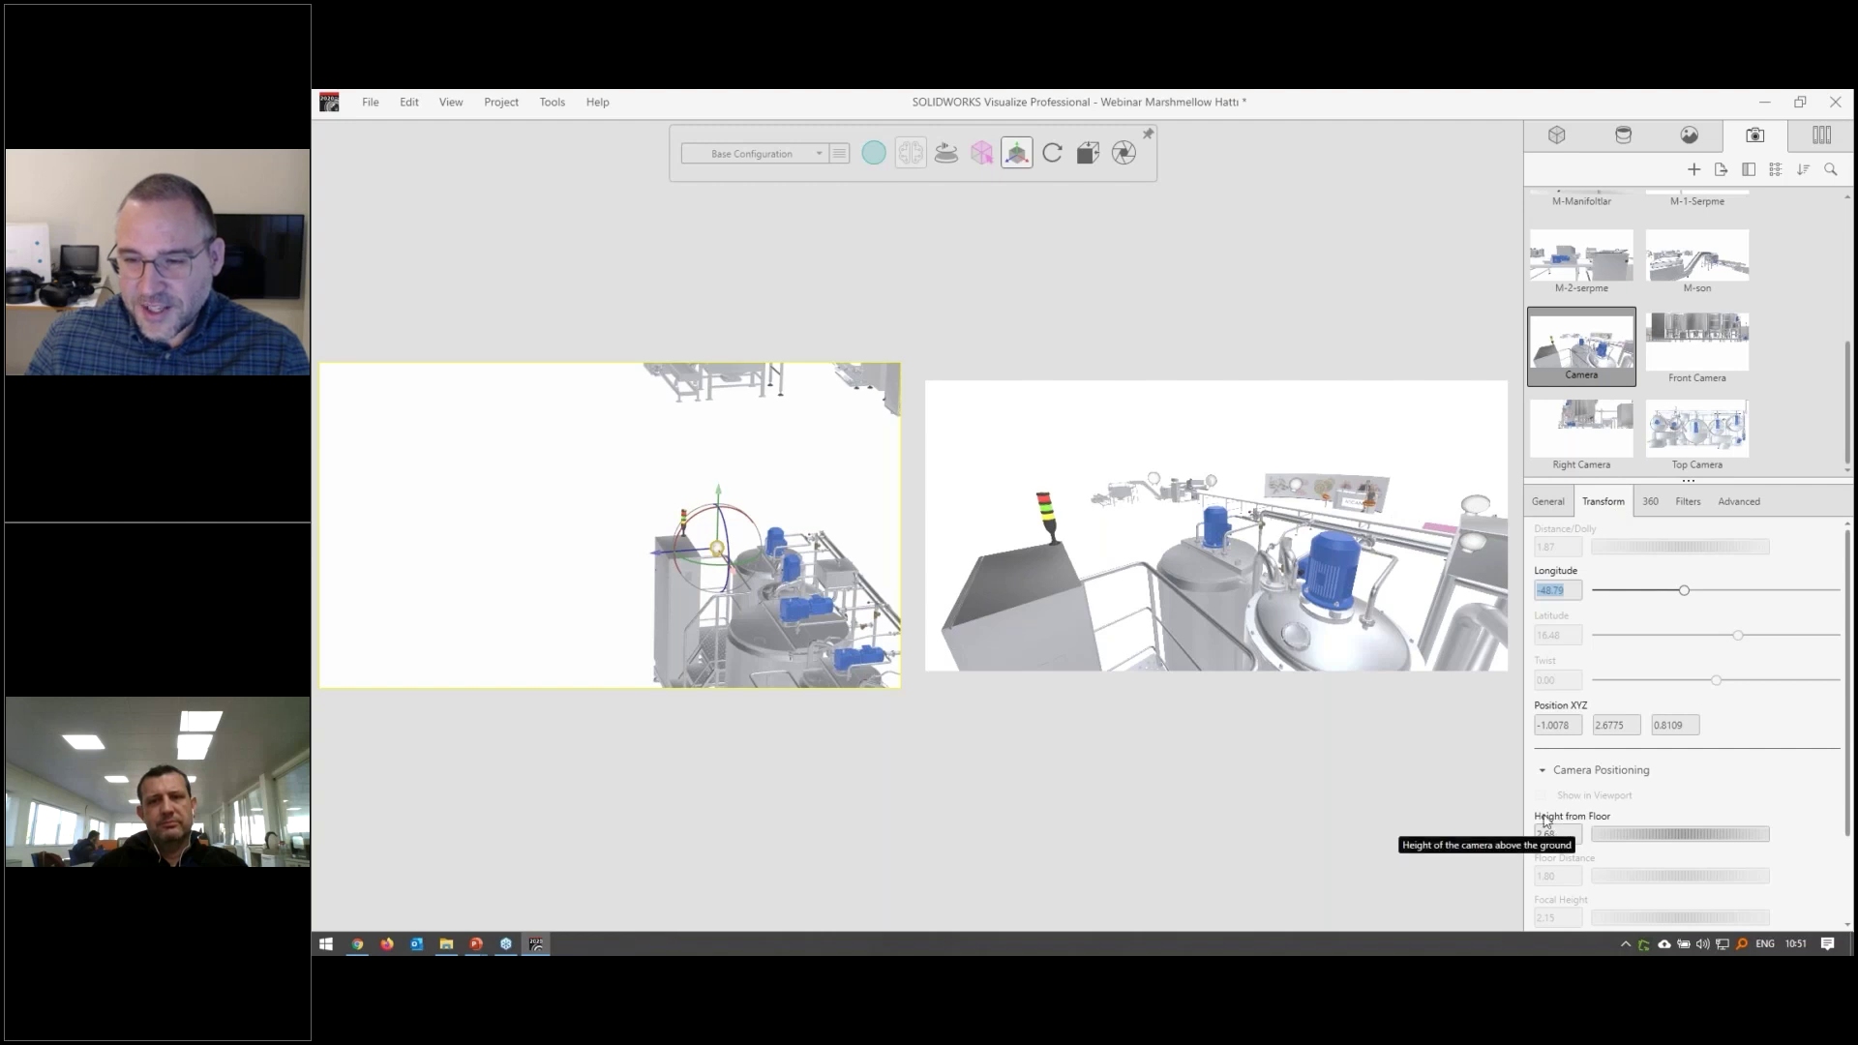
pyautogui.click(1553, 835)
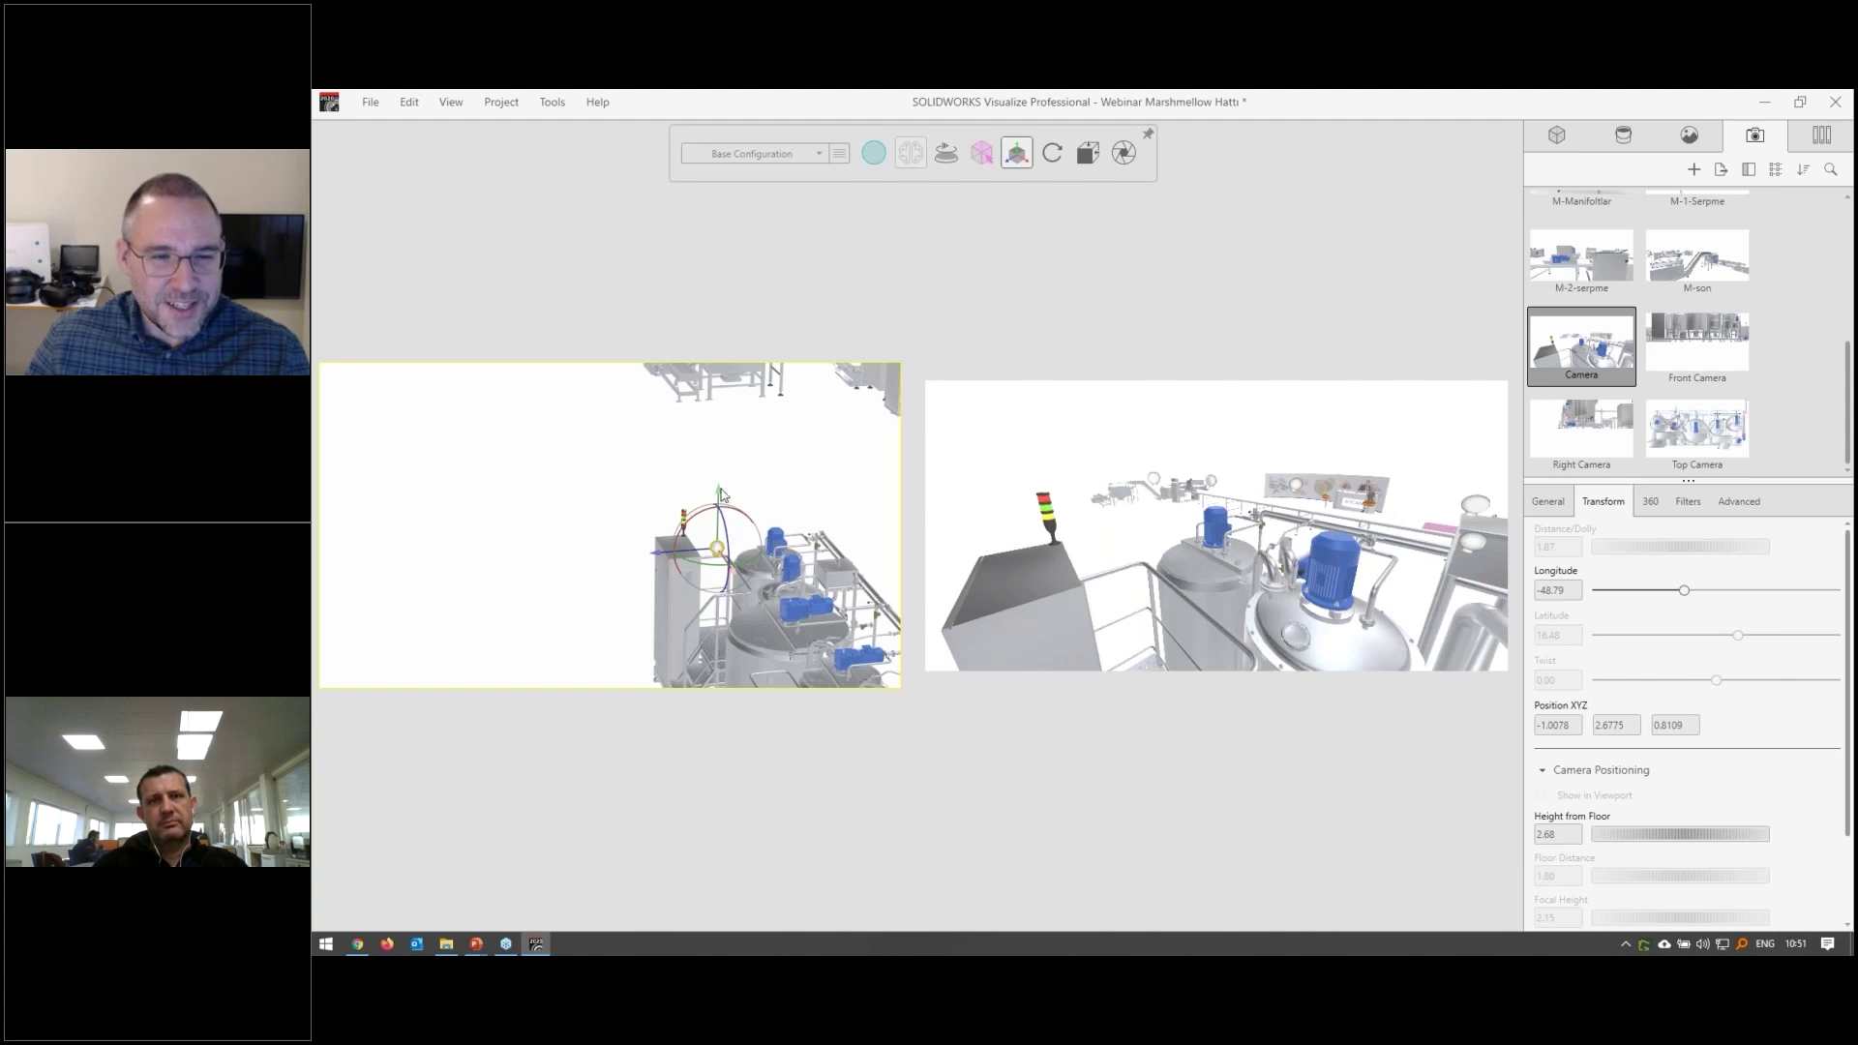
pyautogui.moveTo(719, 492); pyautogui.dragTo(721, 487)
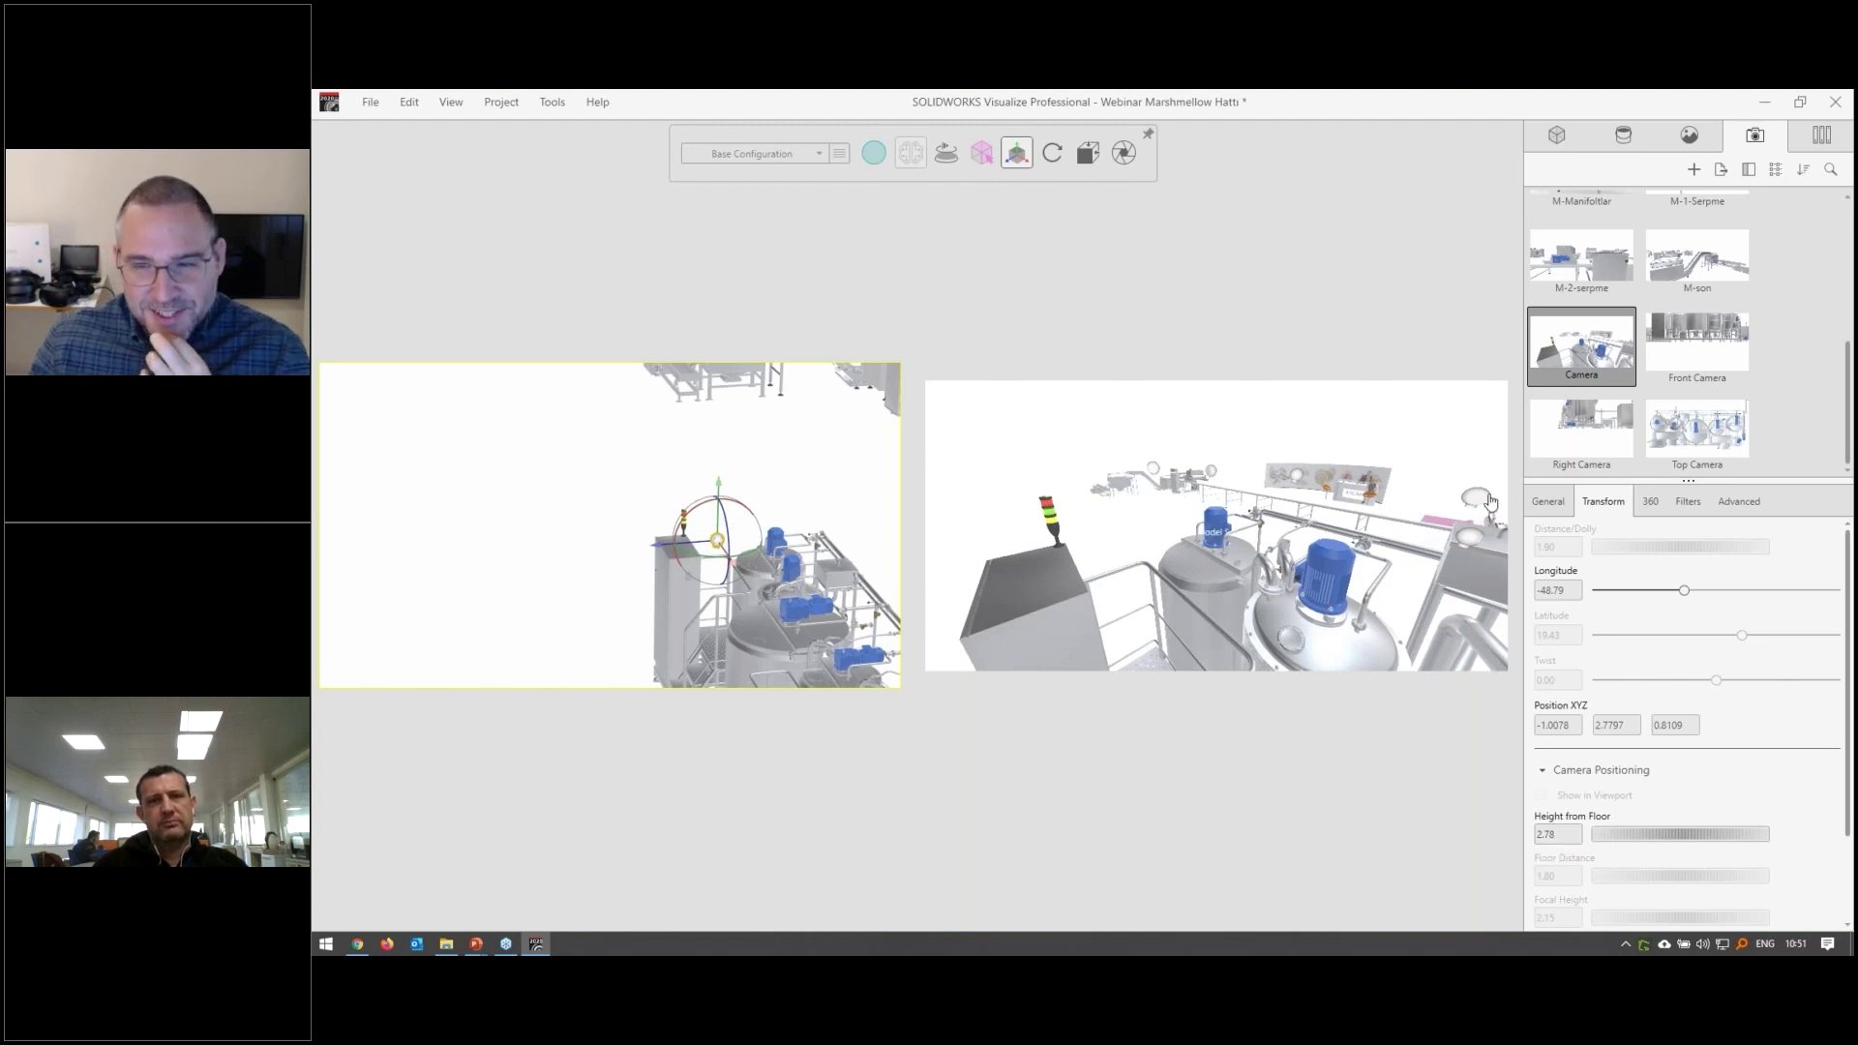
pyautogui.scroll(-1, 774, 498)
pyautogui.scroll(-1, 774, 498)
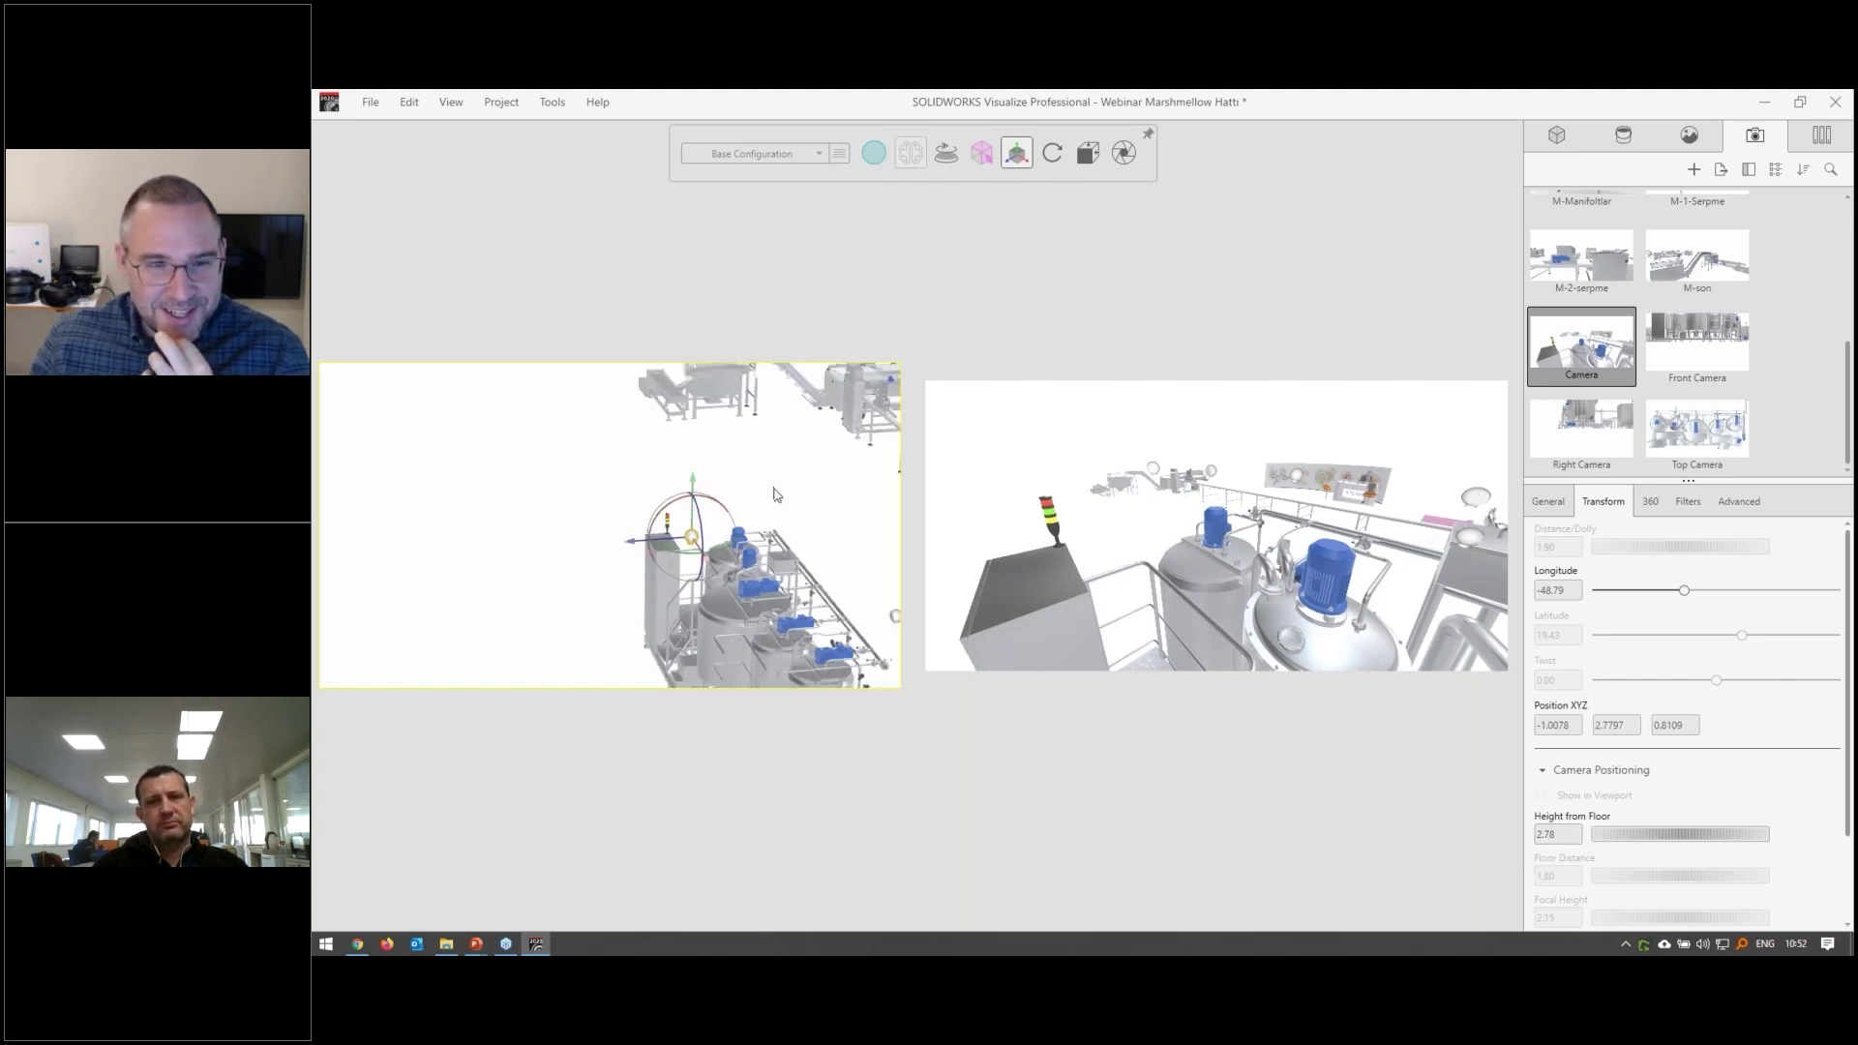
pyautogui.scroll(-1, 774, 502)
pyautogui.moveTo(784, 522); pyautogui.dragTo(865, 570)
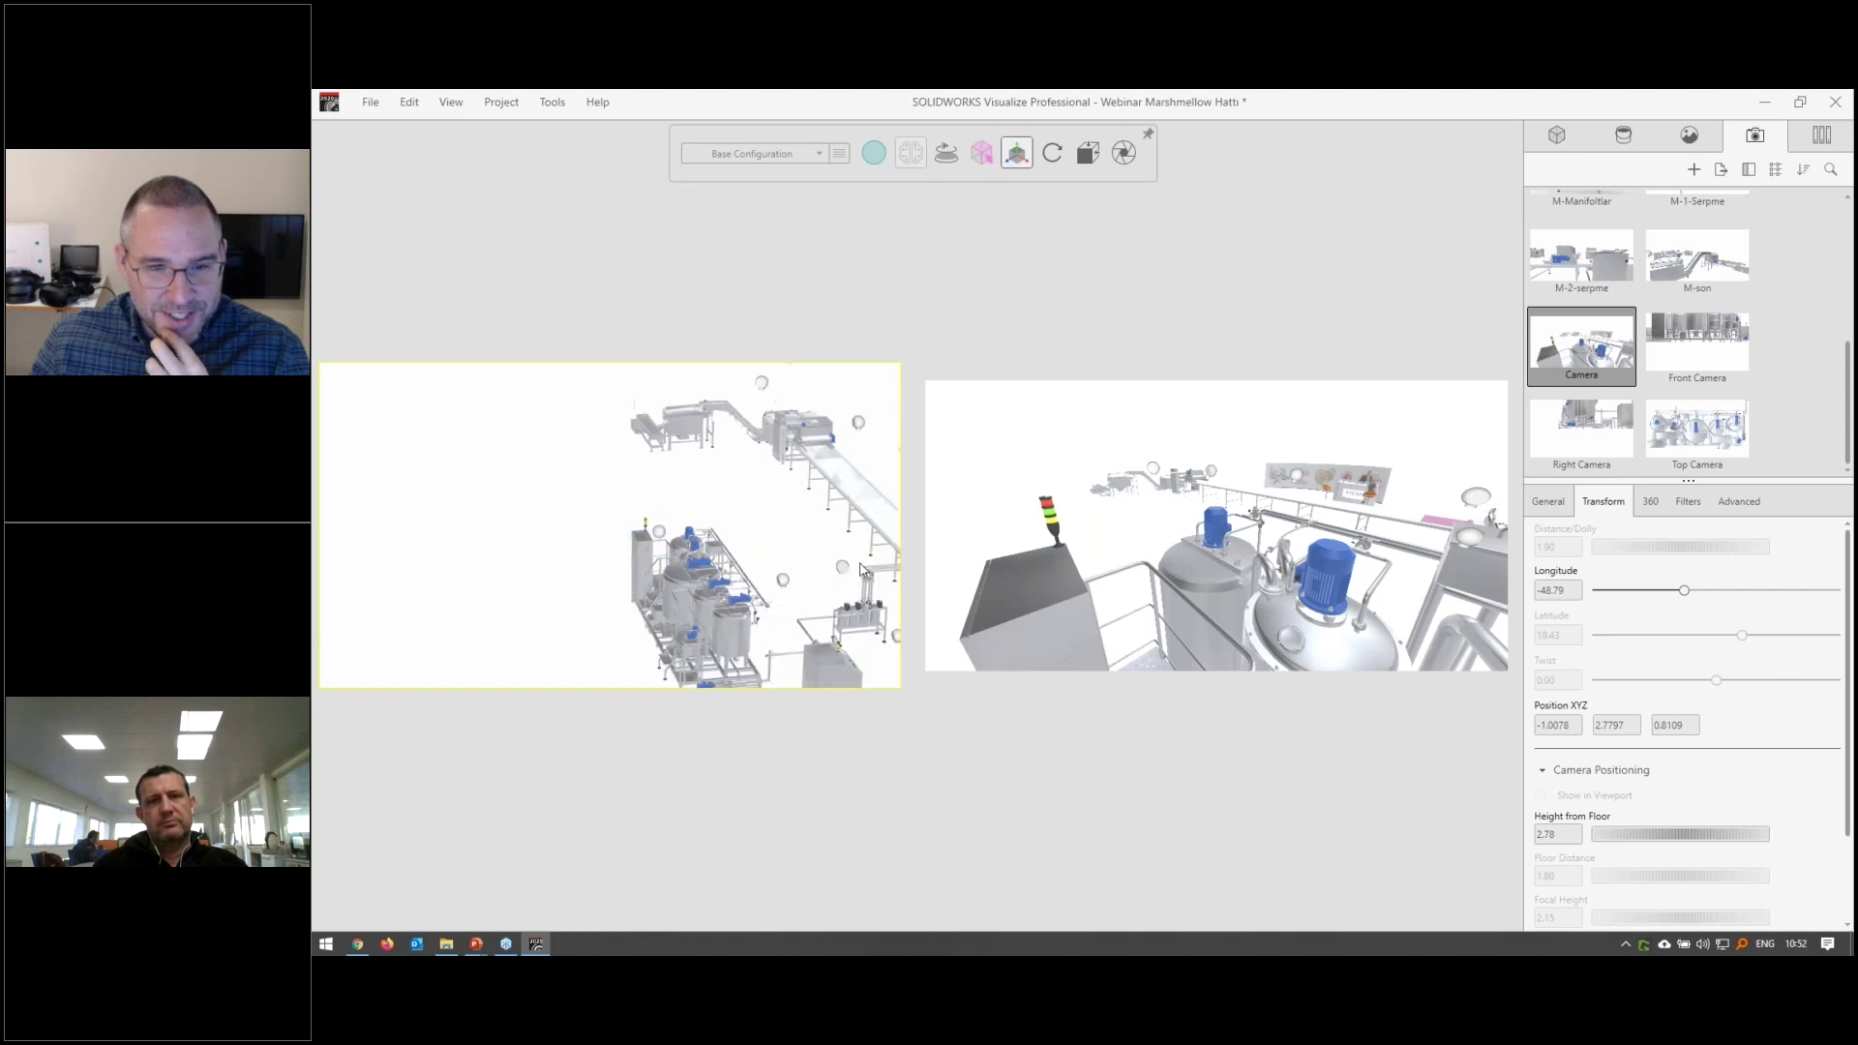
# Inspect the M-renklendirme, M-Mikser, M-mutfak, M-2-serpme and M-1-Serpme camera positions, then activate the right viewport
pyautogui.click(840, 573)
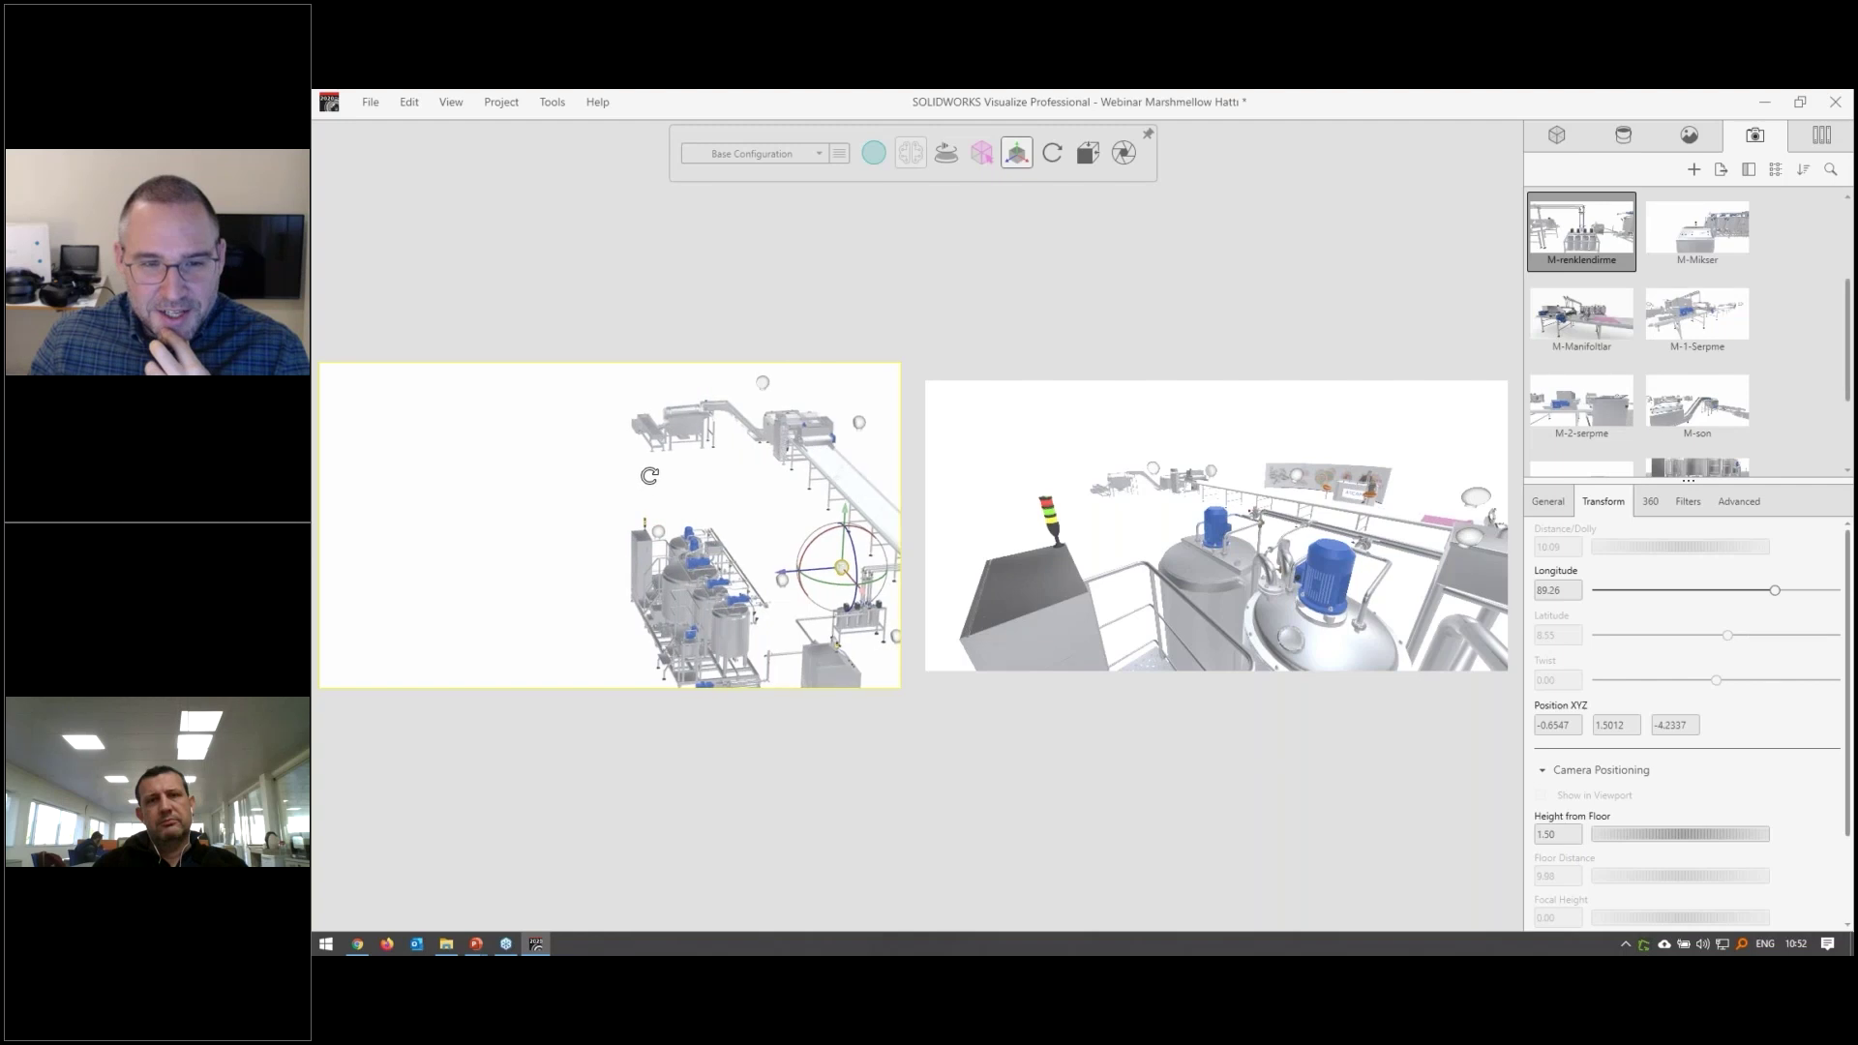
pyautogui.moveTo(697, 494); pyautogui.dragTo(768, 640)
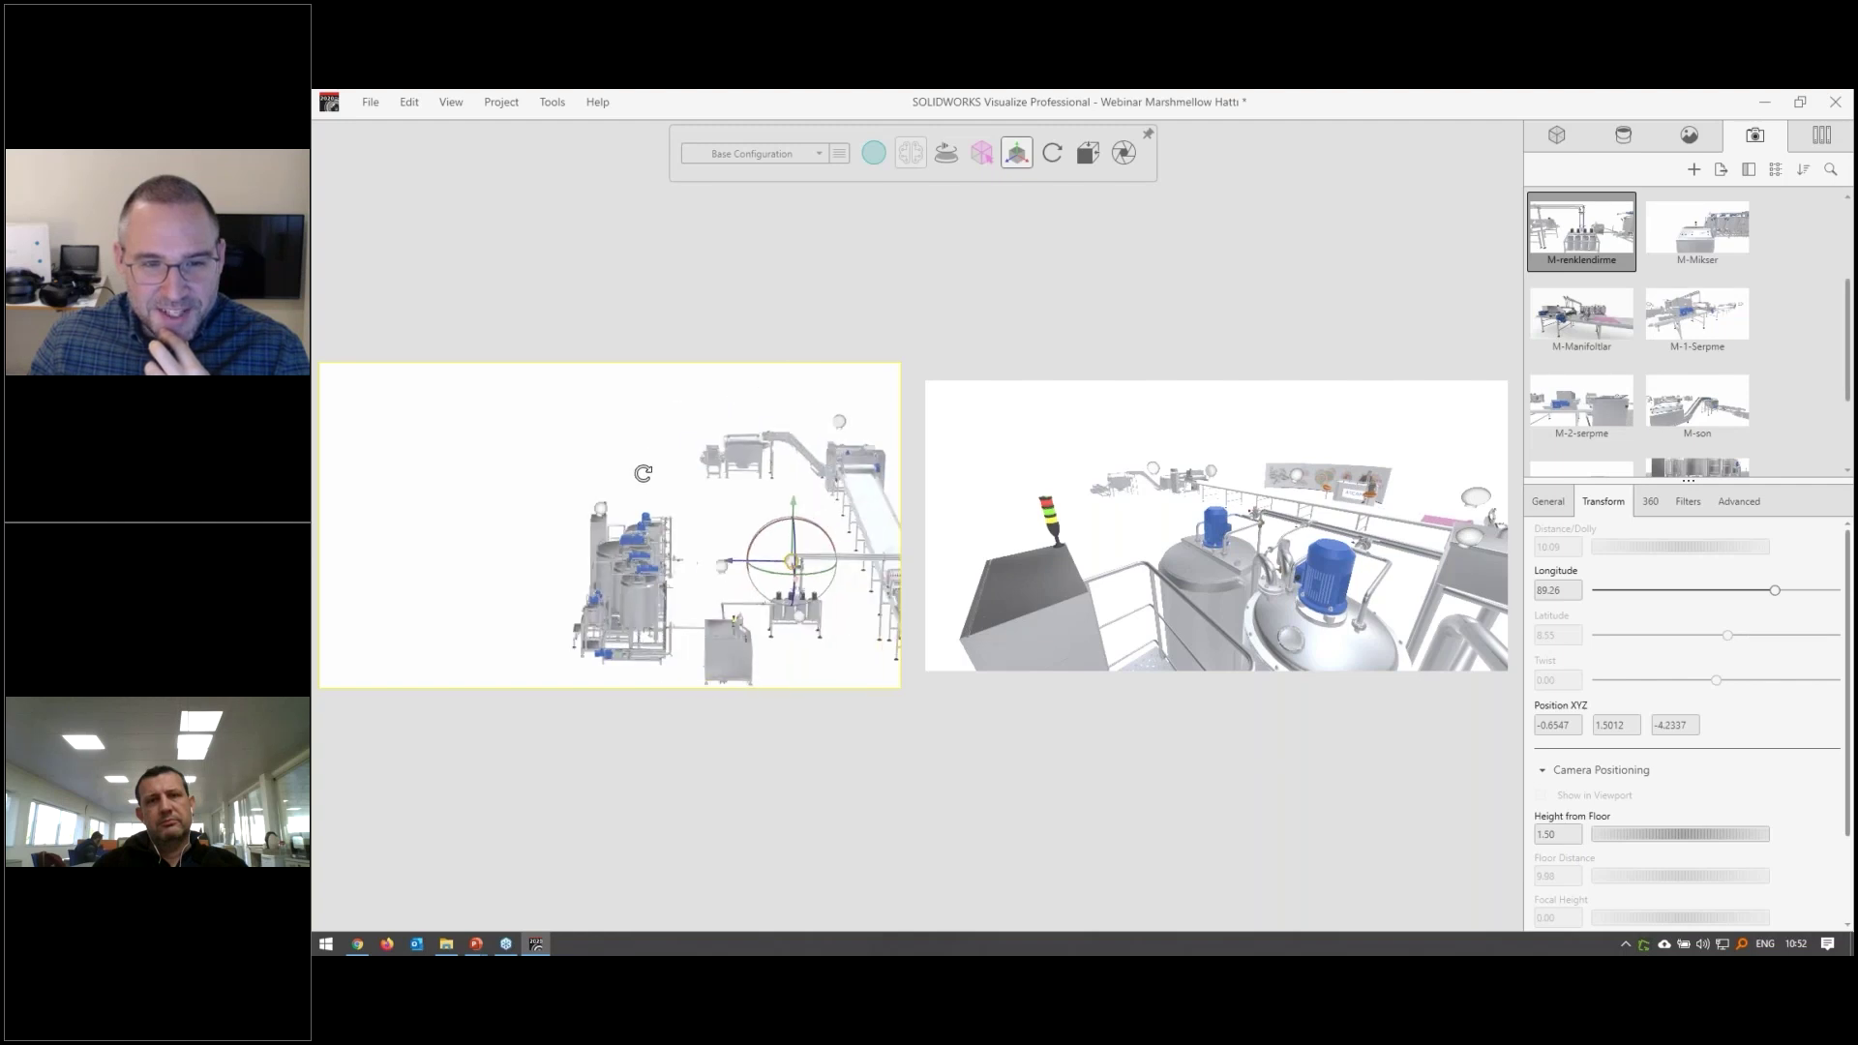
pyautogui.click(786, 621)
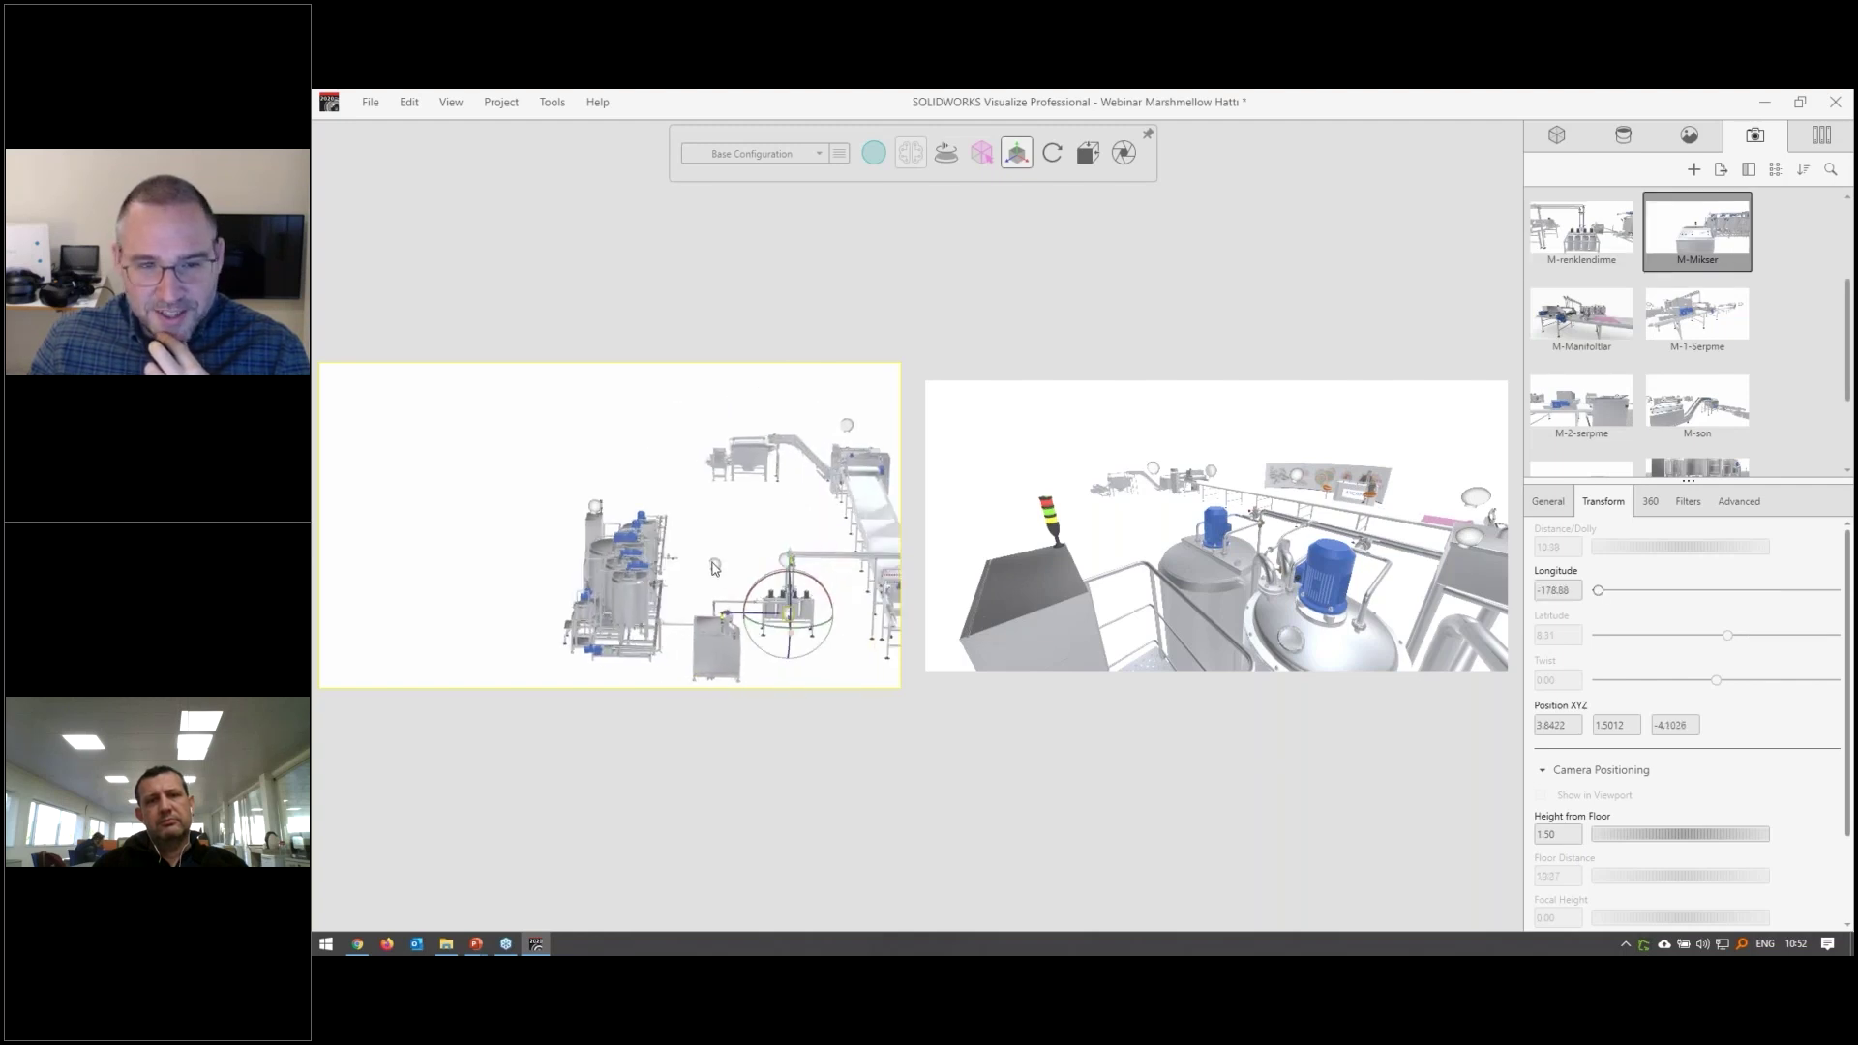
pyautogui.click(715, 566)
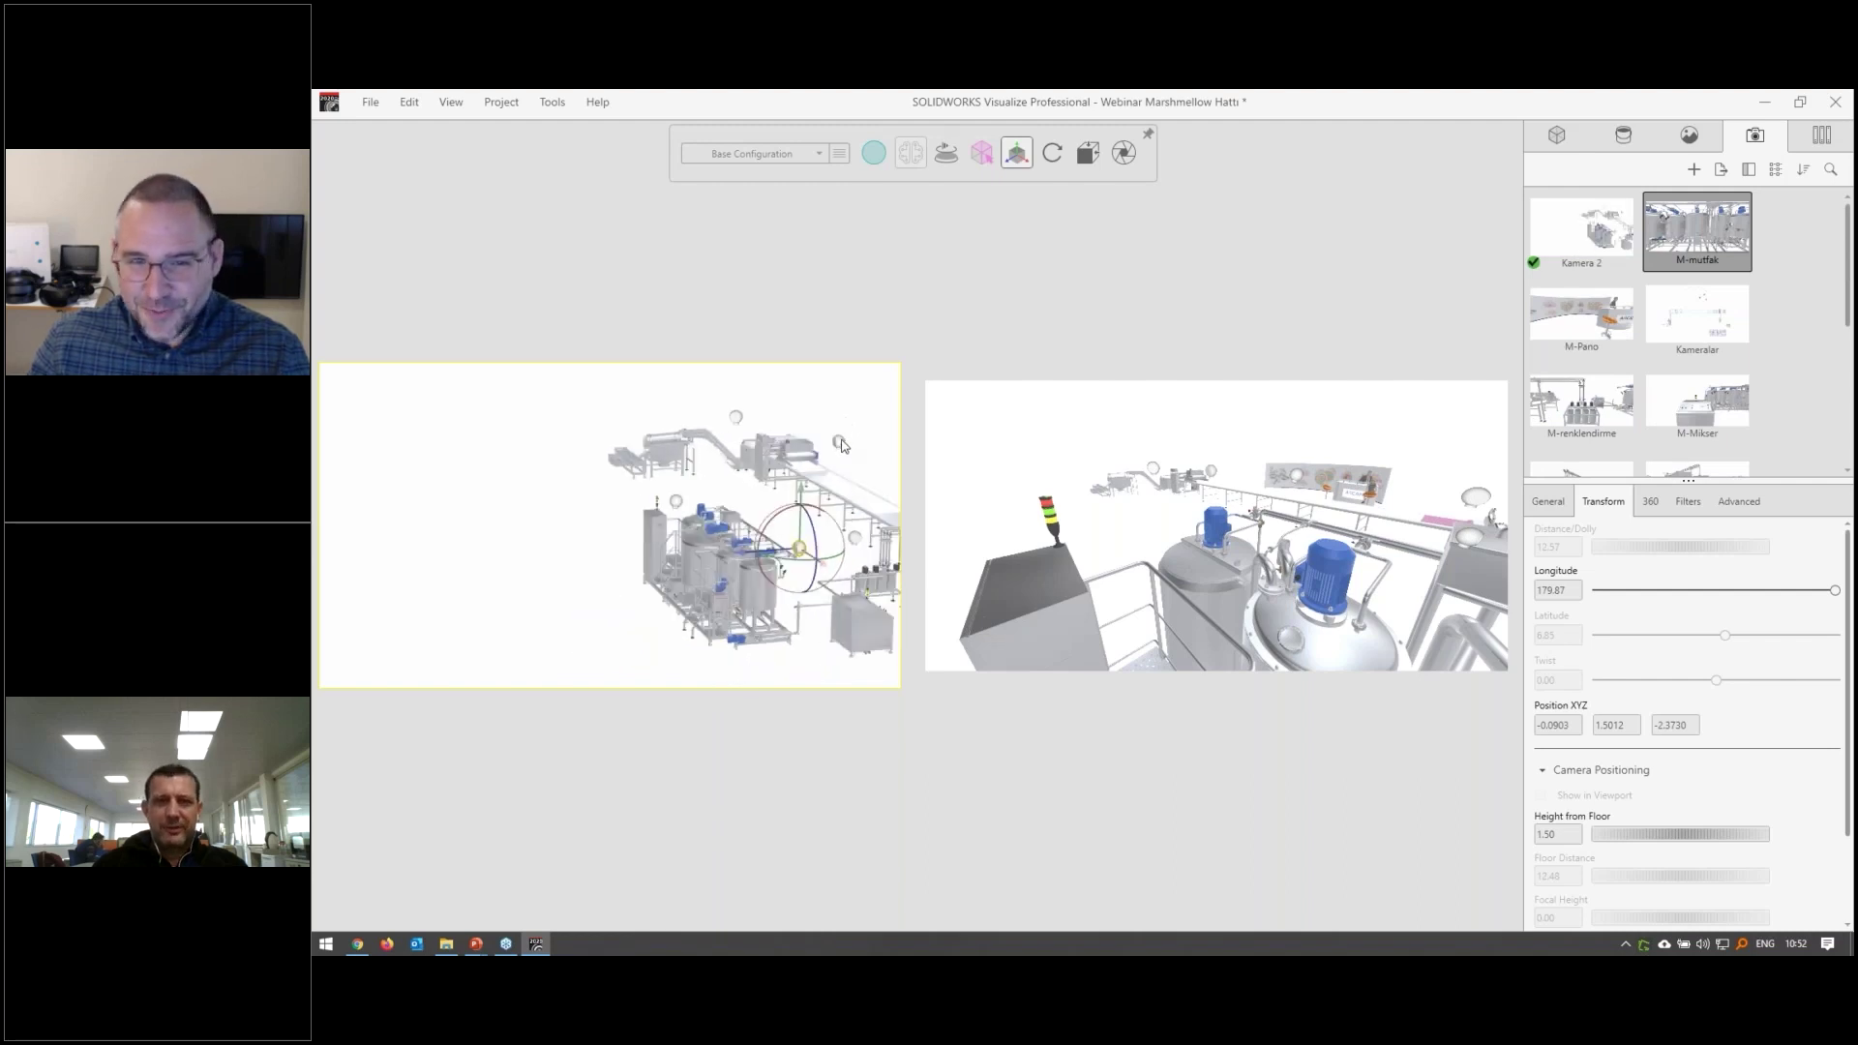
pyautogui.click(841, 446)
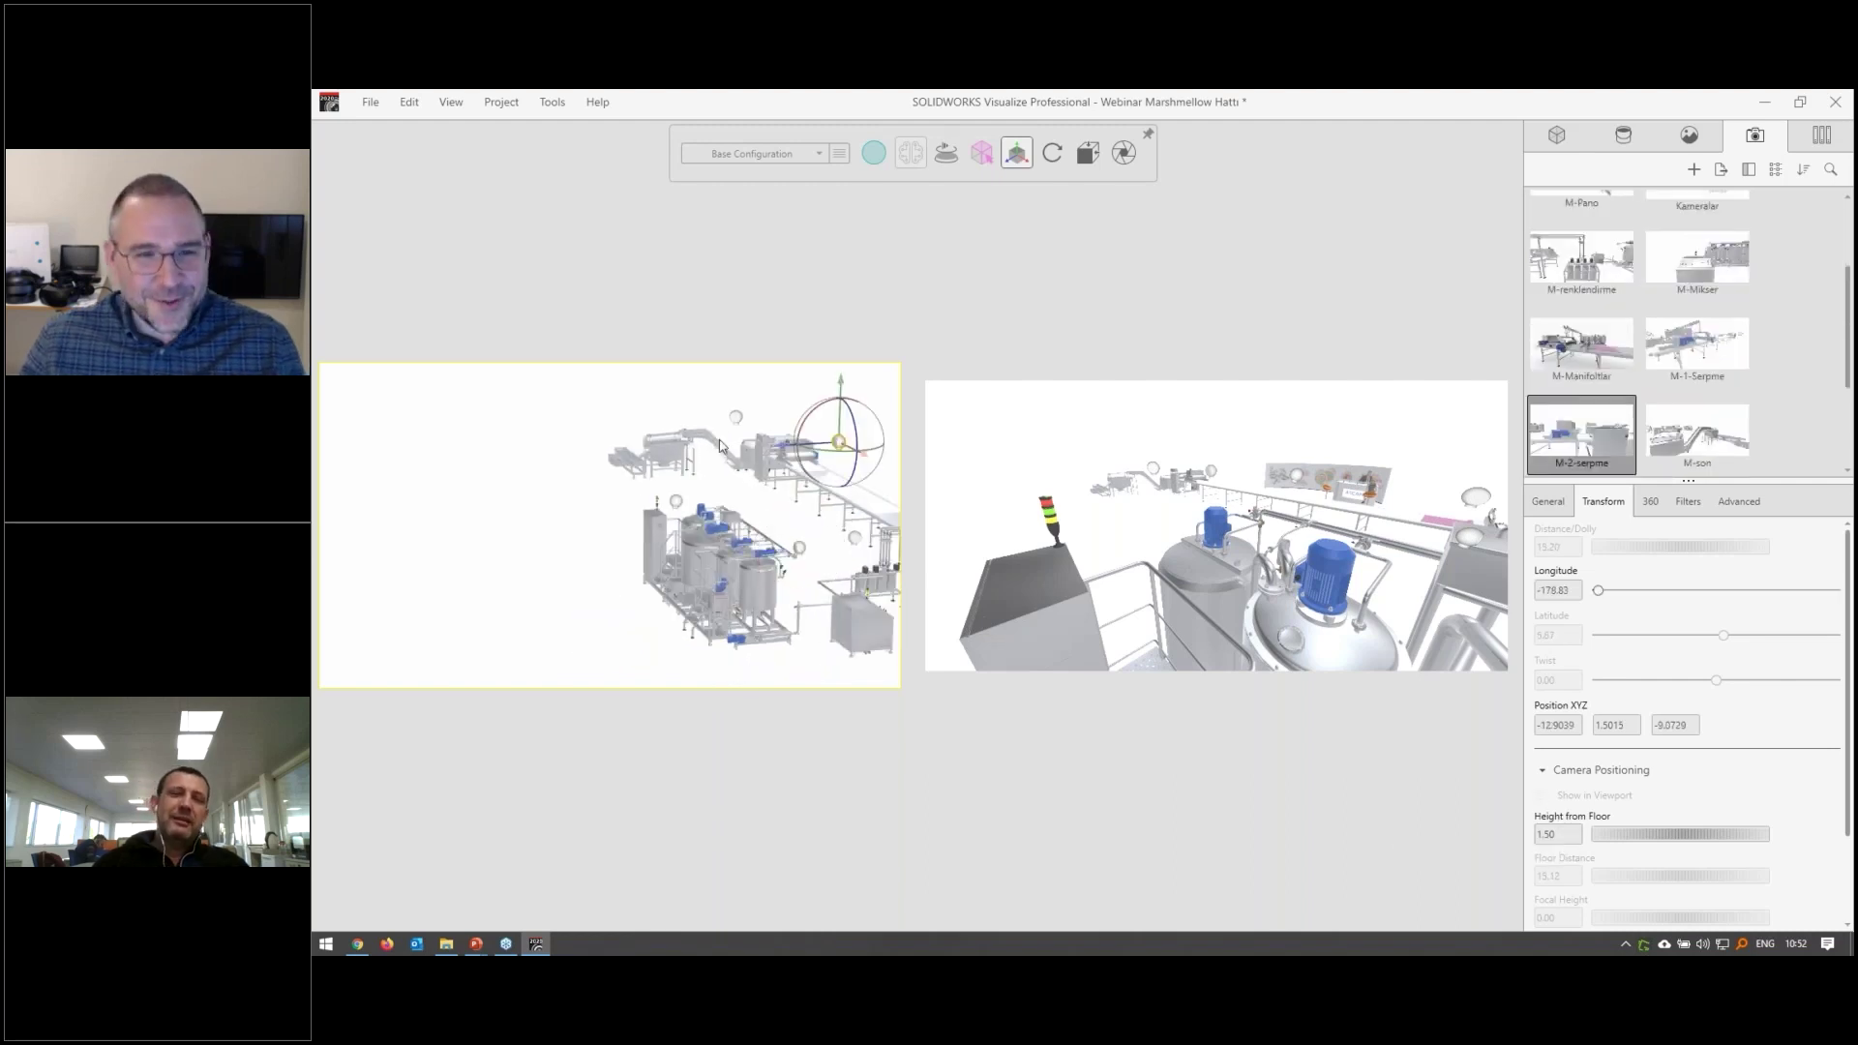
pyautogui.moveTo(719, 446)
pyautogui.mouseDown()
pyautogui.moveTo(726, 518)
pyautogui.moveTo(829, 572)
pyautogui.mouseUp()
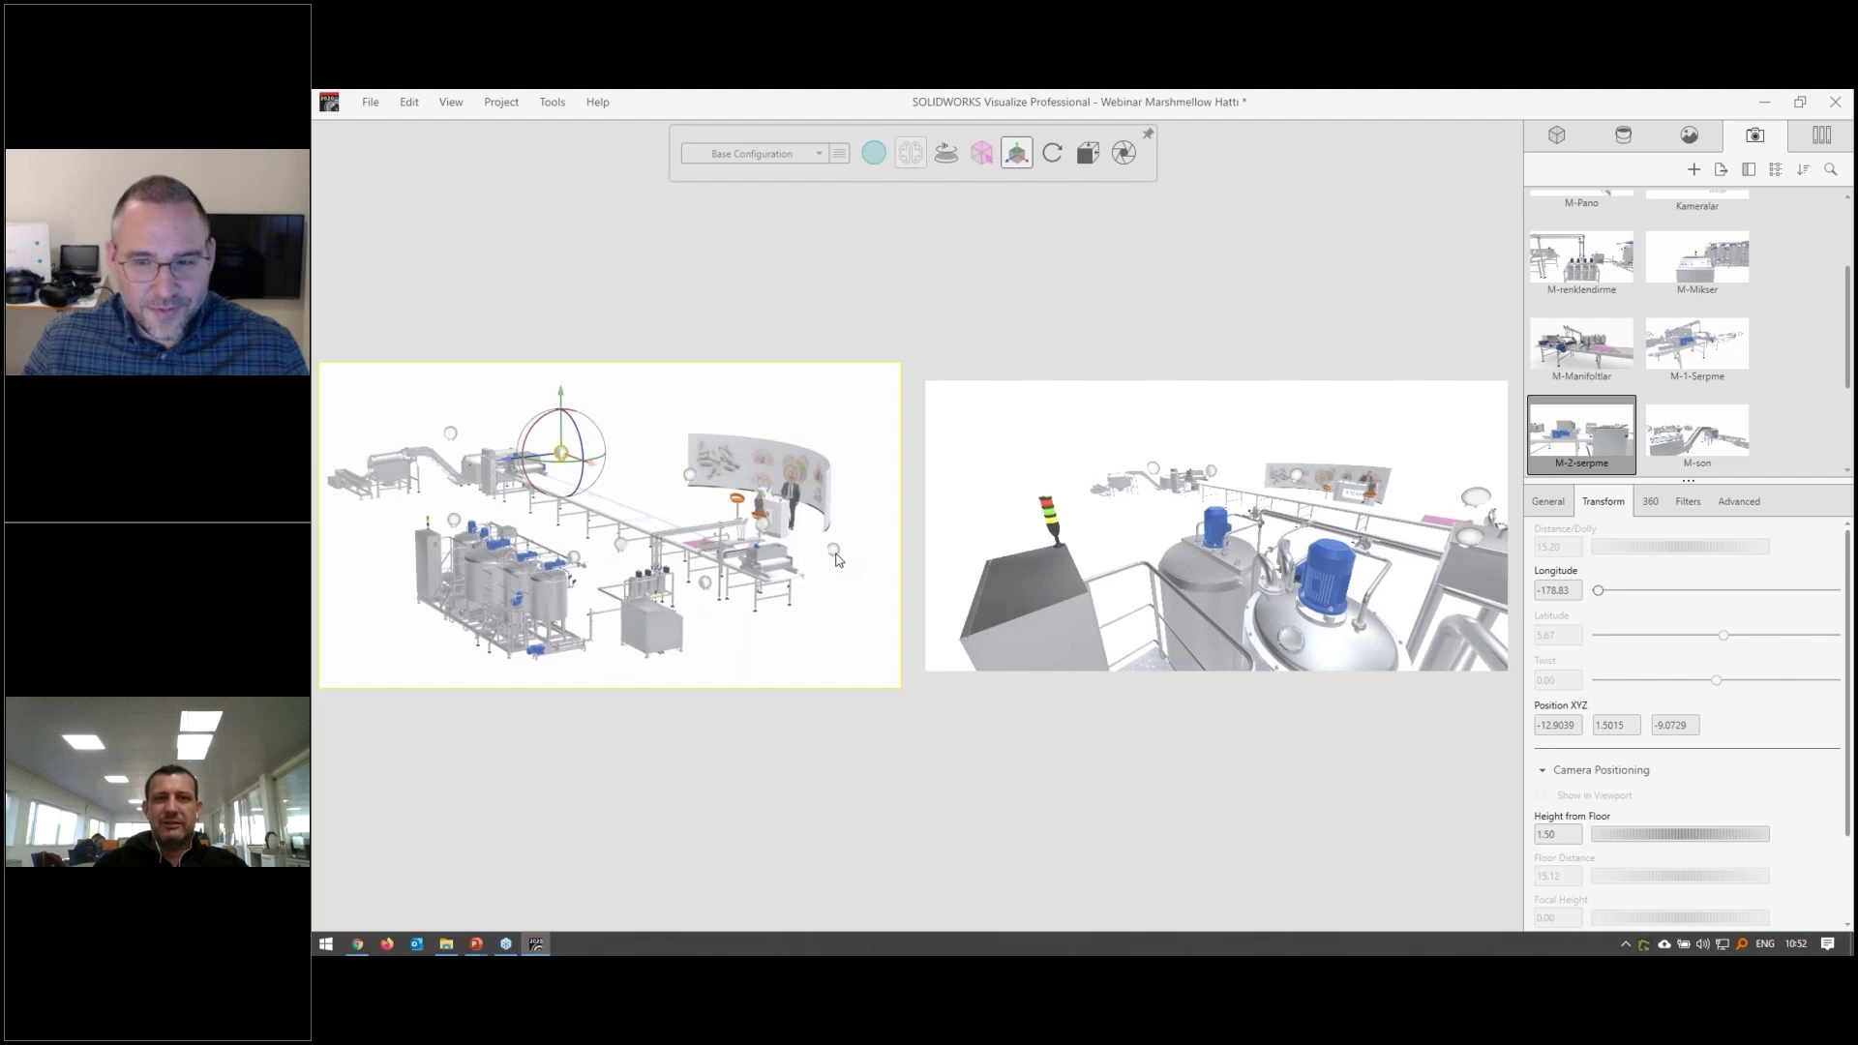
pyautogui.click(836, 558)
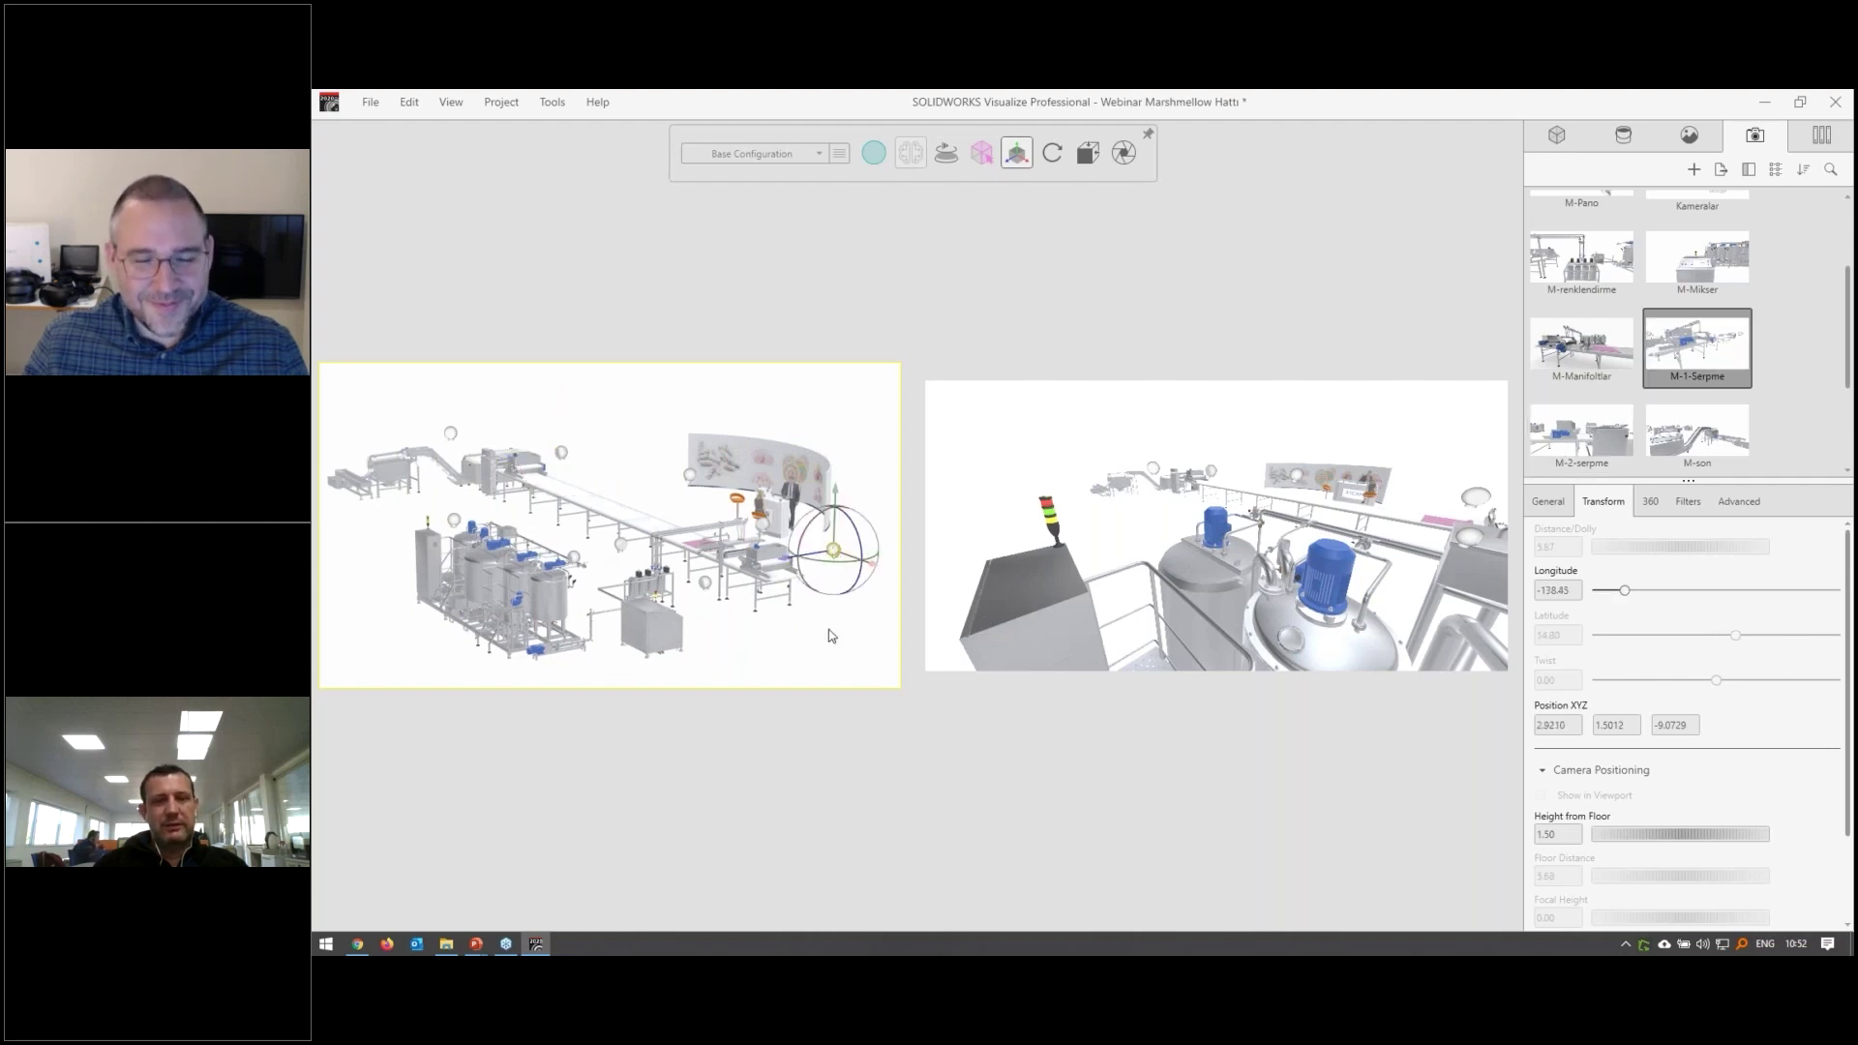
pyautogui.click(828, 631)
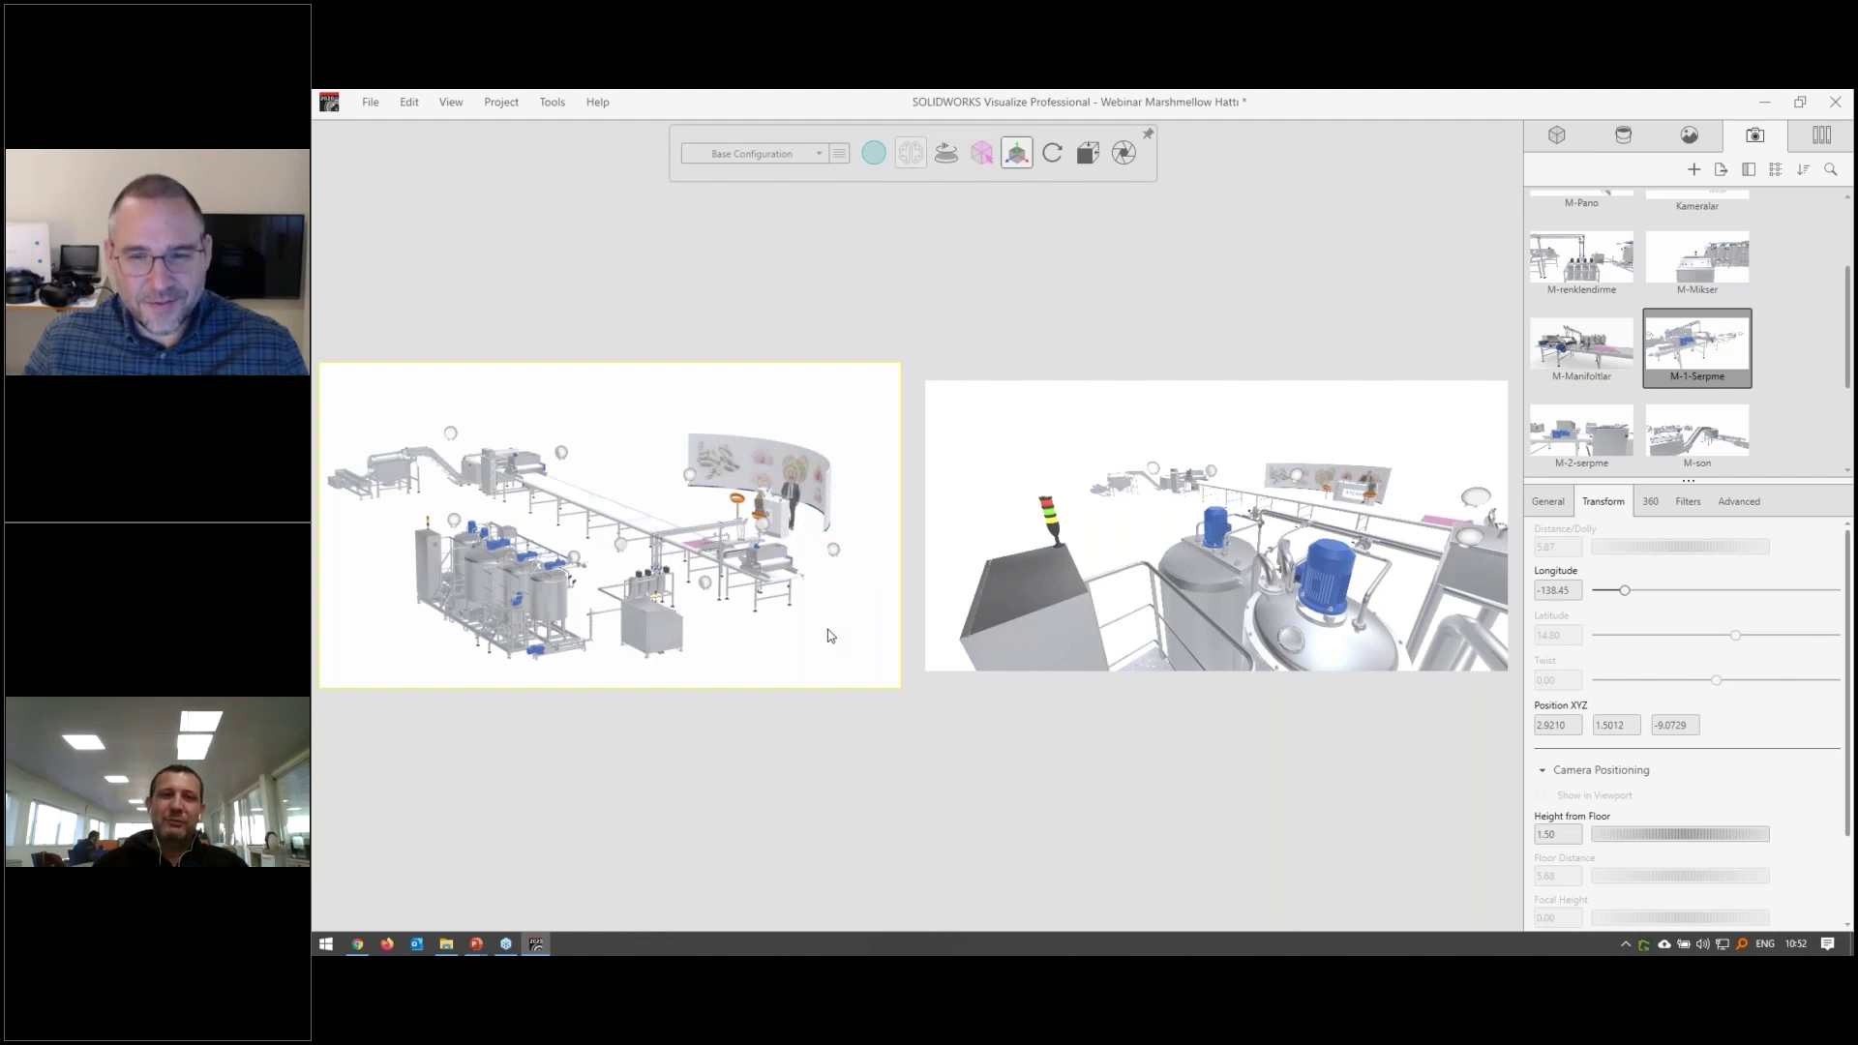
pyautogui.click(1014, 437)
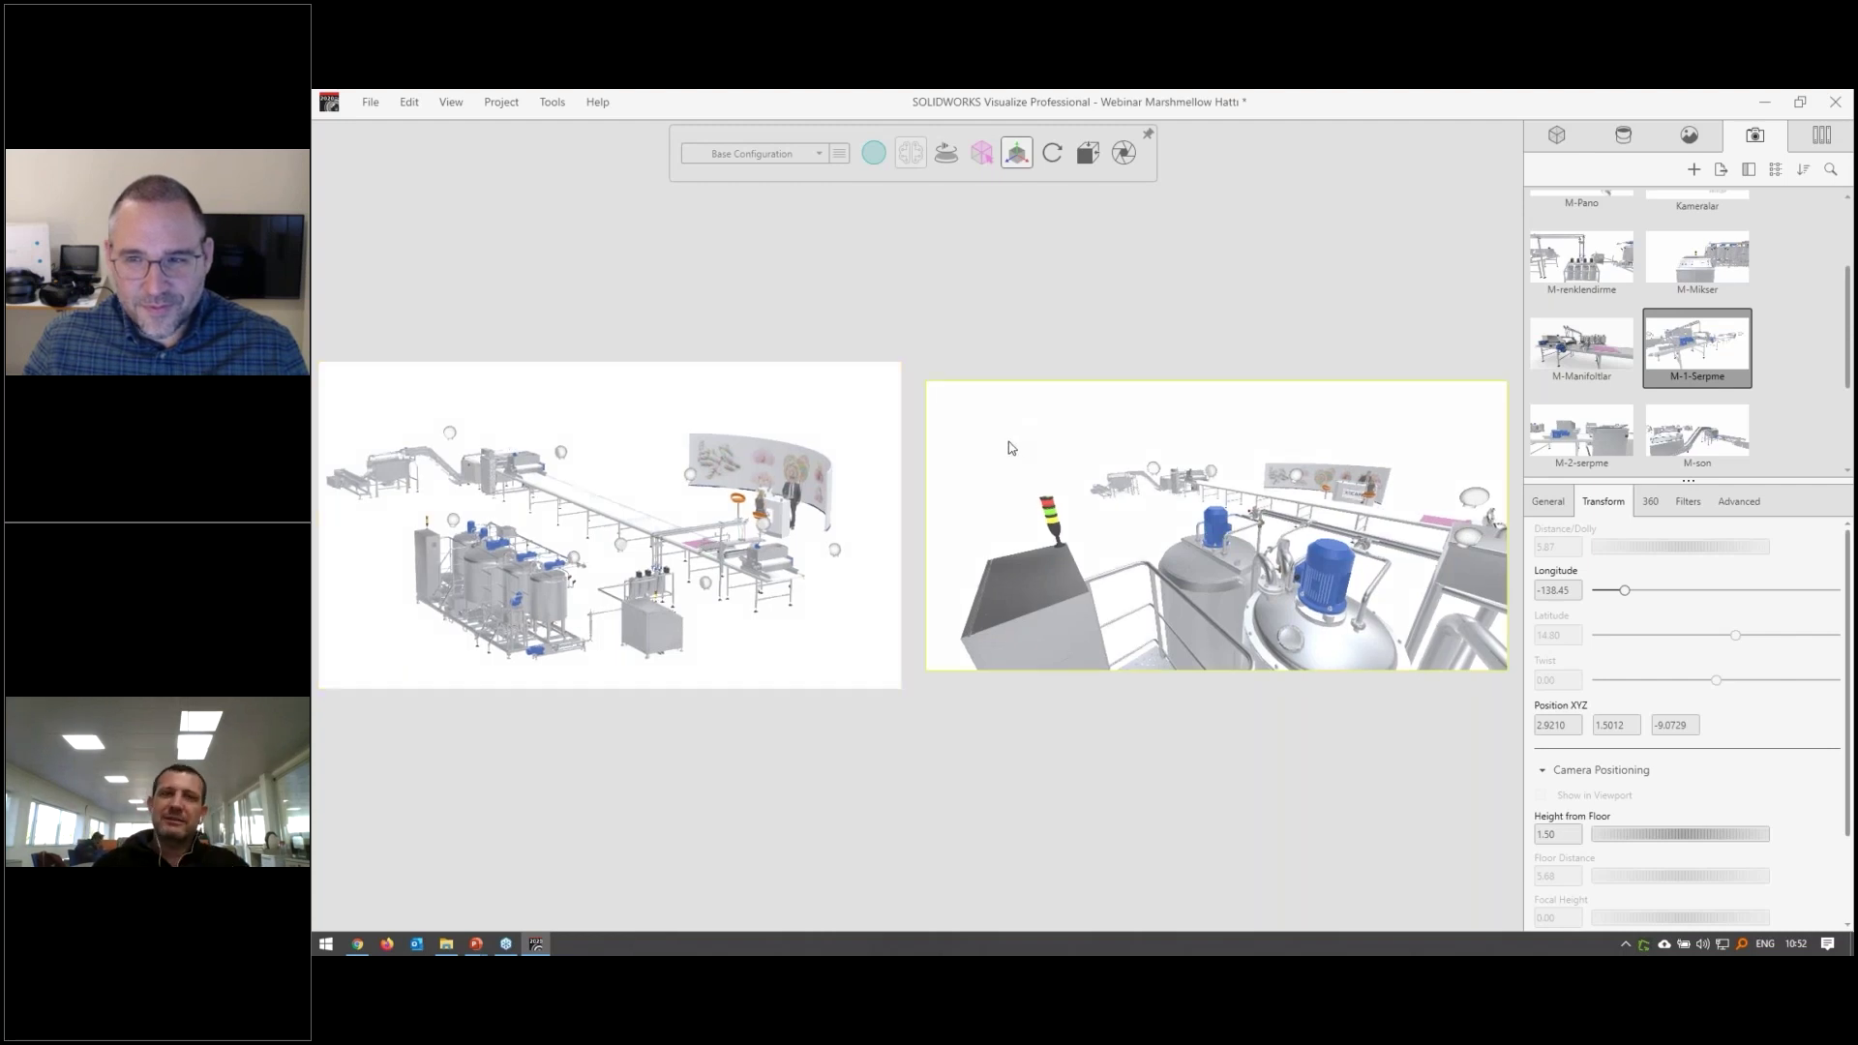
pyautogui.scroll(-2, 1581, 353)
# Select Camera and turn on Preview 360 Panorama in its 360 settings
pyautogui.click(1583, 356)
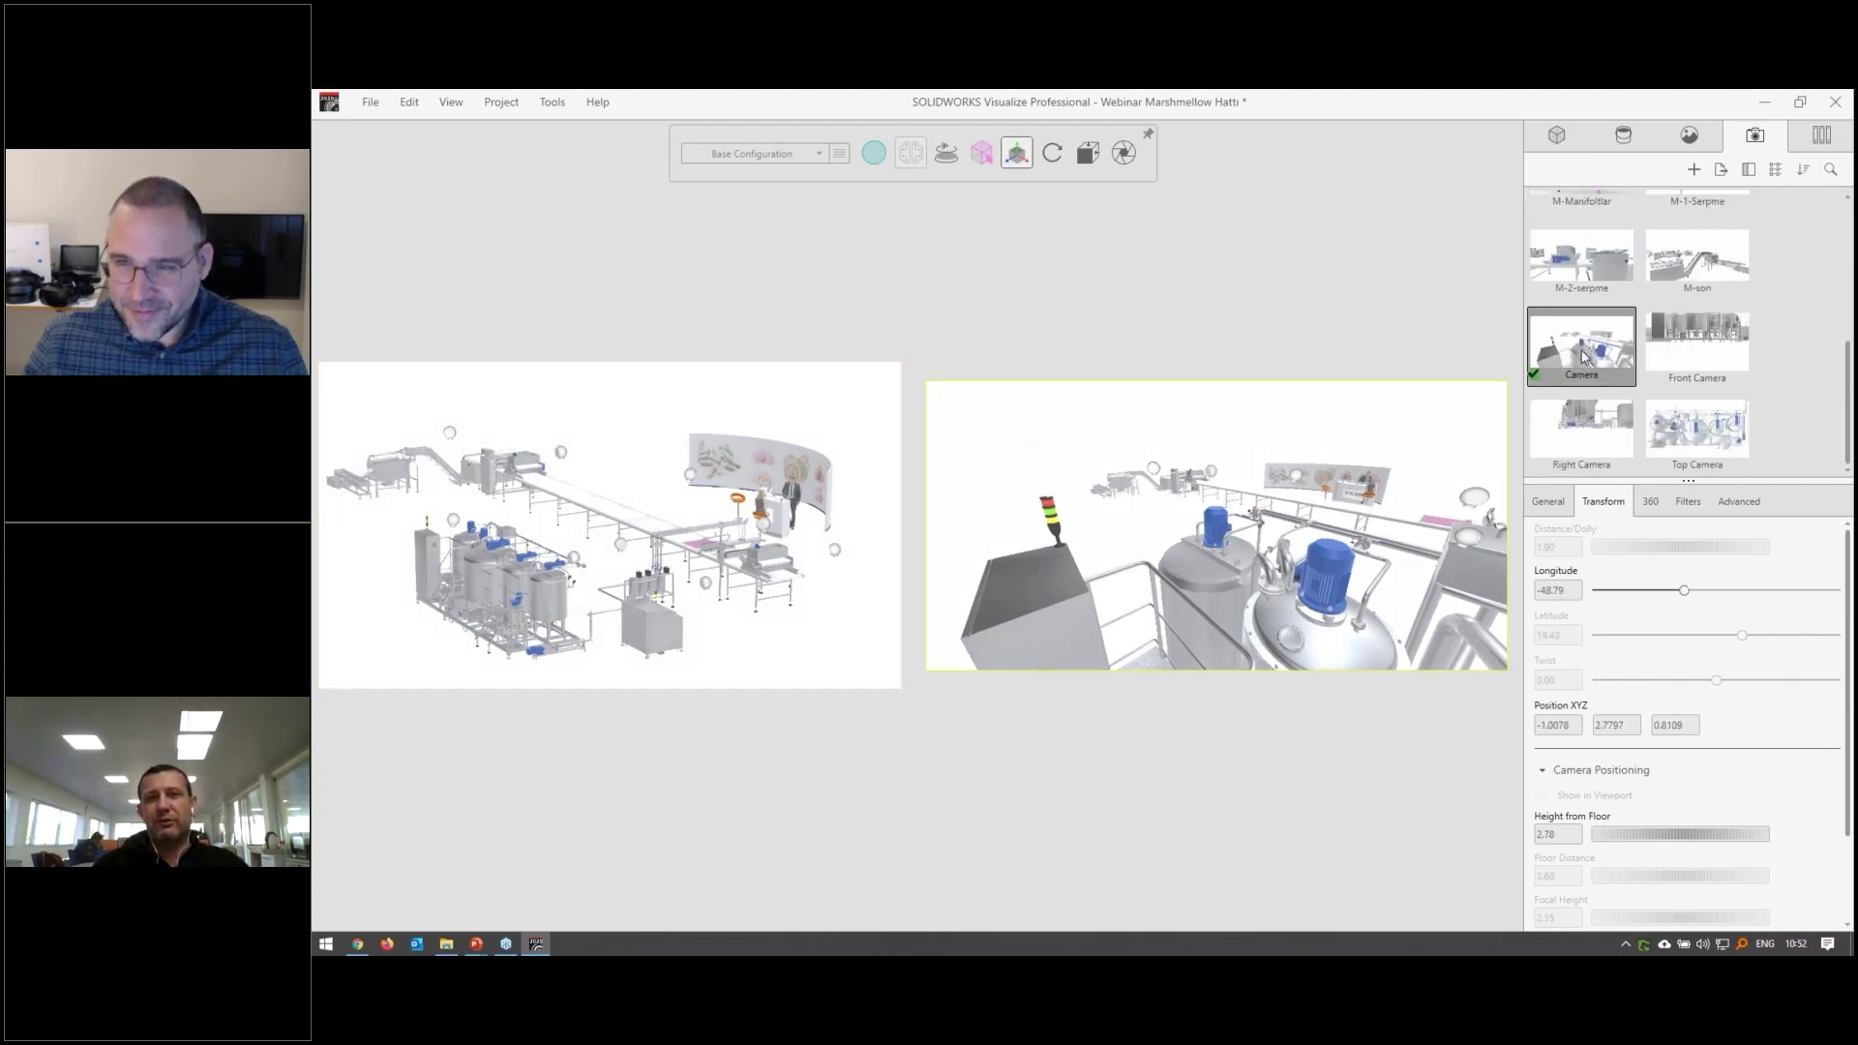
pyautogui.click(1651, 502)
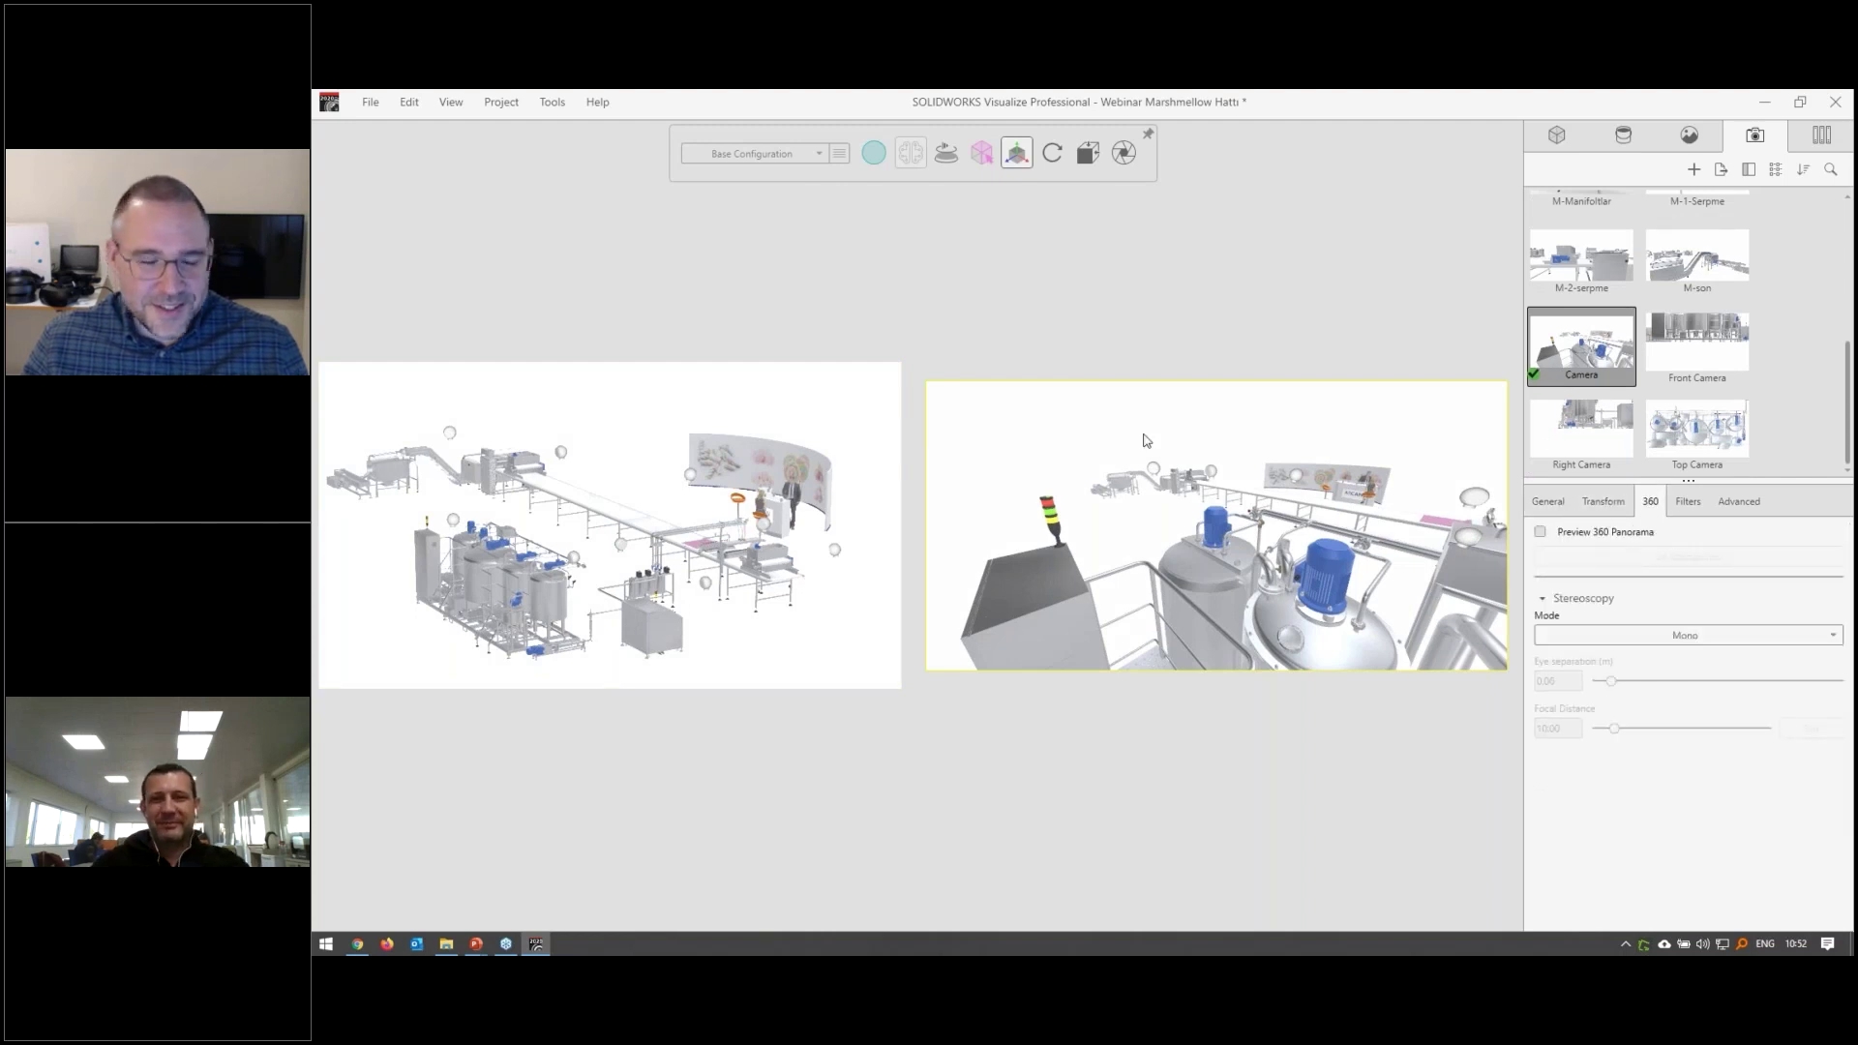
pyautogui.click(1576, 533)
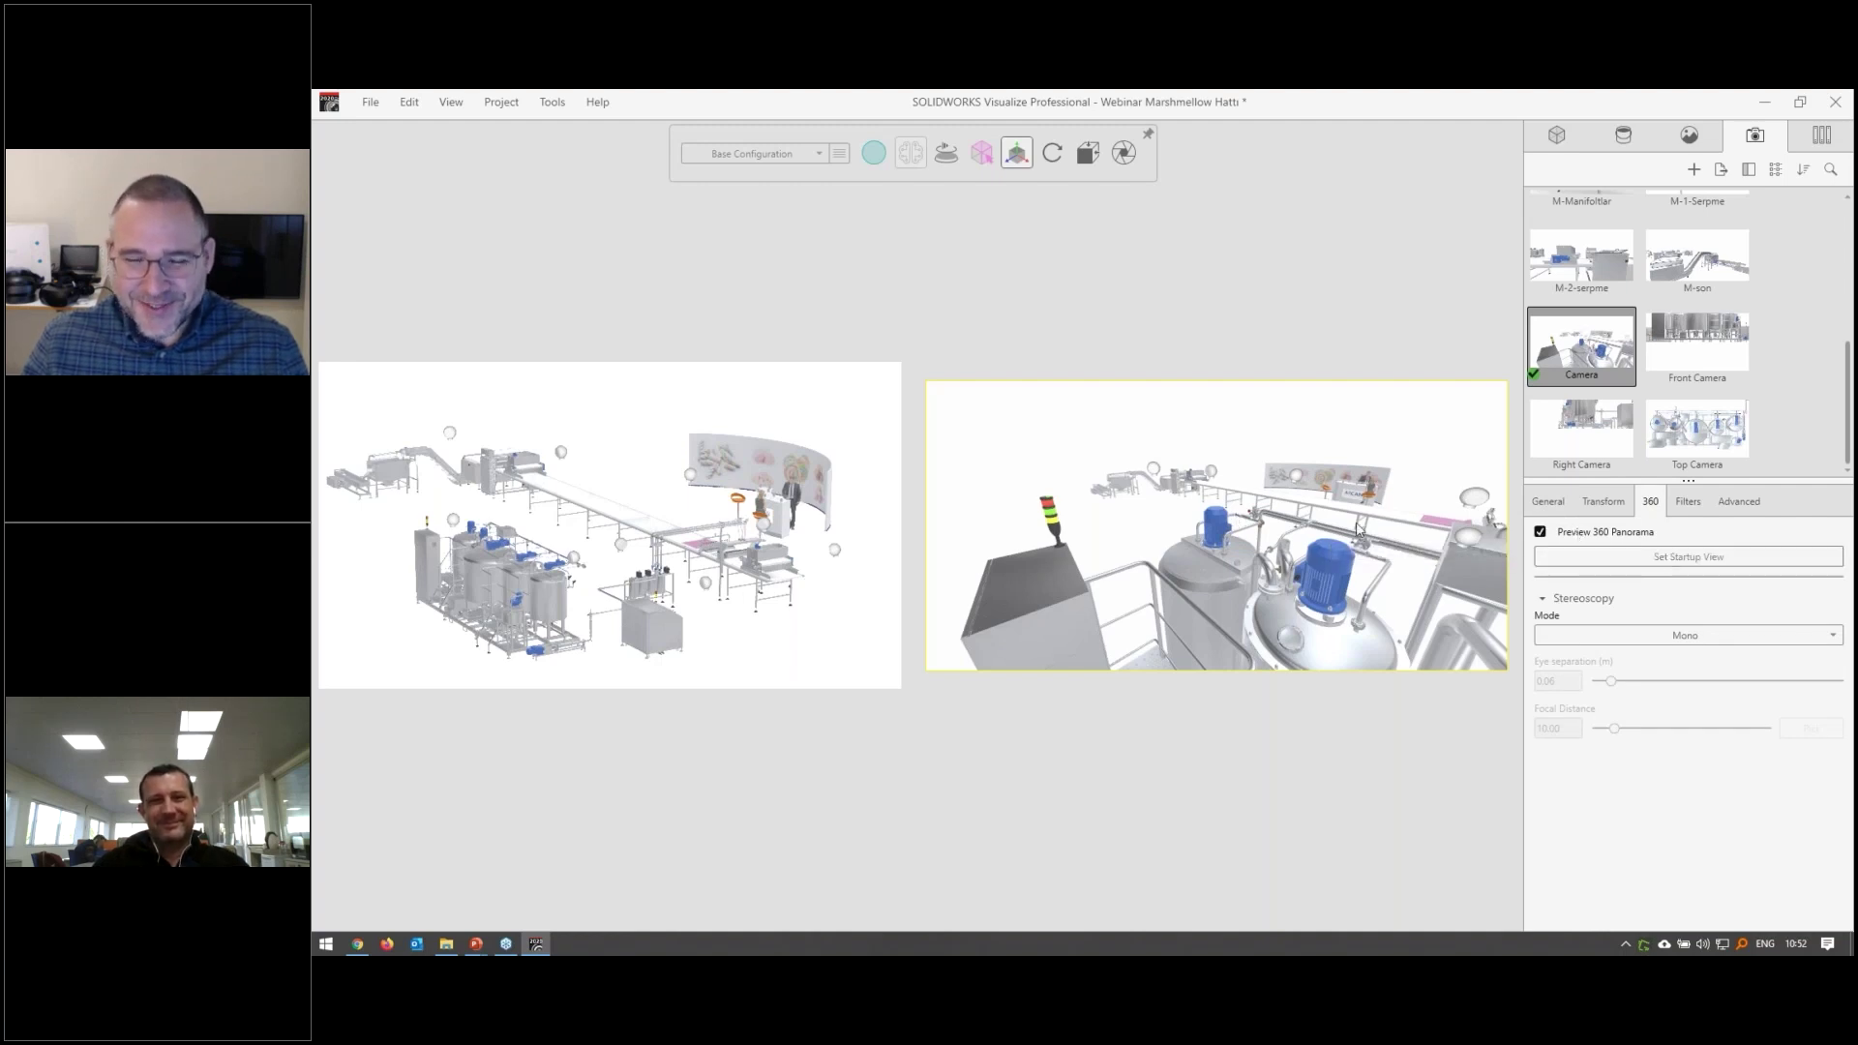
# Turn the panorama toward the tanks and motors and save it as the startup view
pyautogui.moveTo(1074, 513)
pyautogui.mouseDown()
pyautogui.moveTo(1171, 505)
pyautogui.moveTo(1103, 508)
pyautogui.mouseUp()
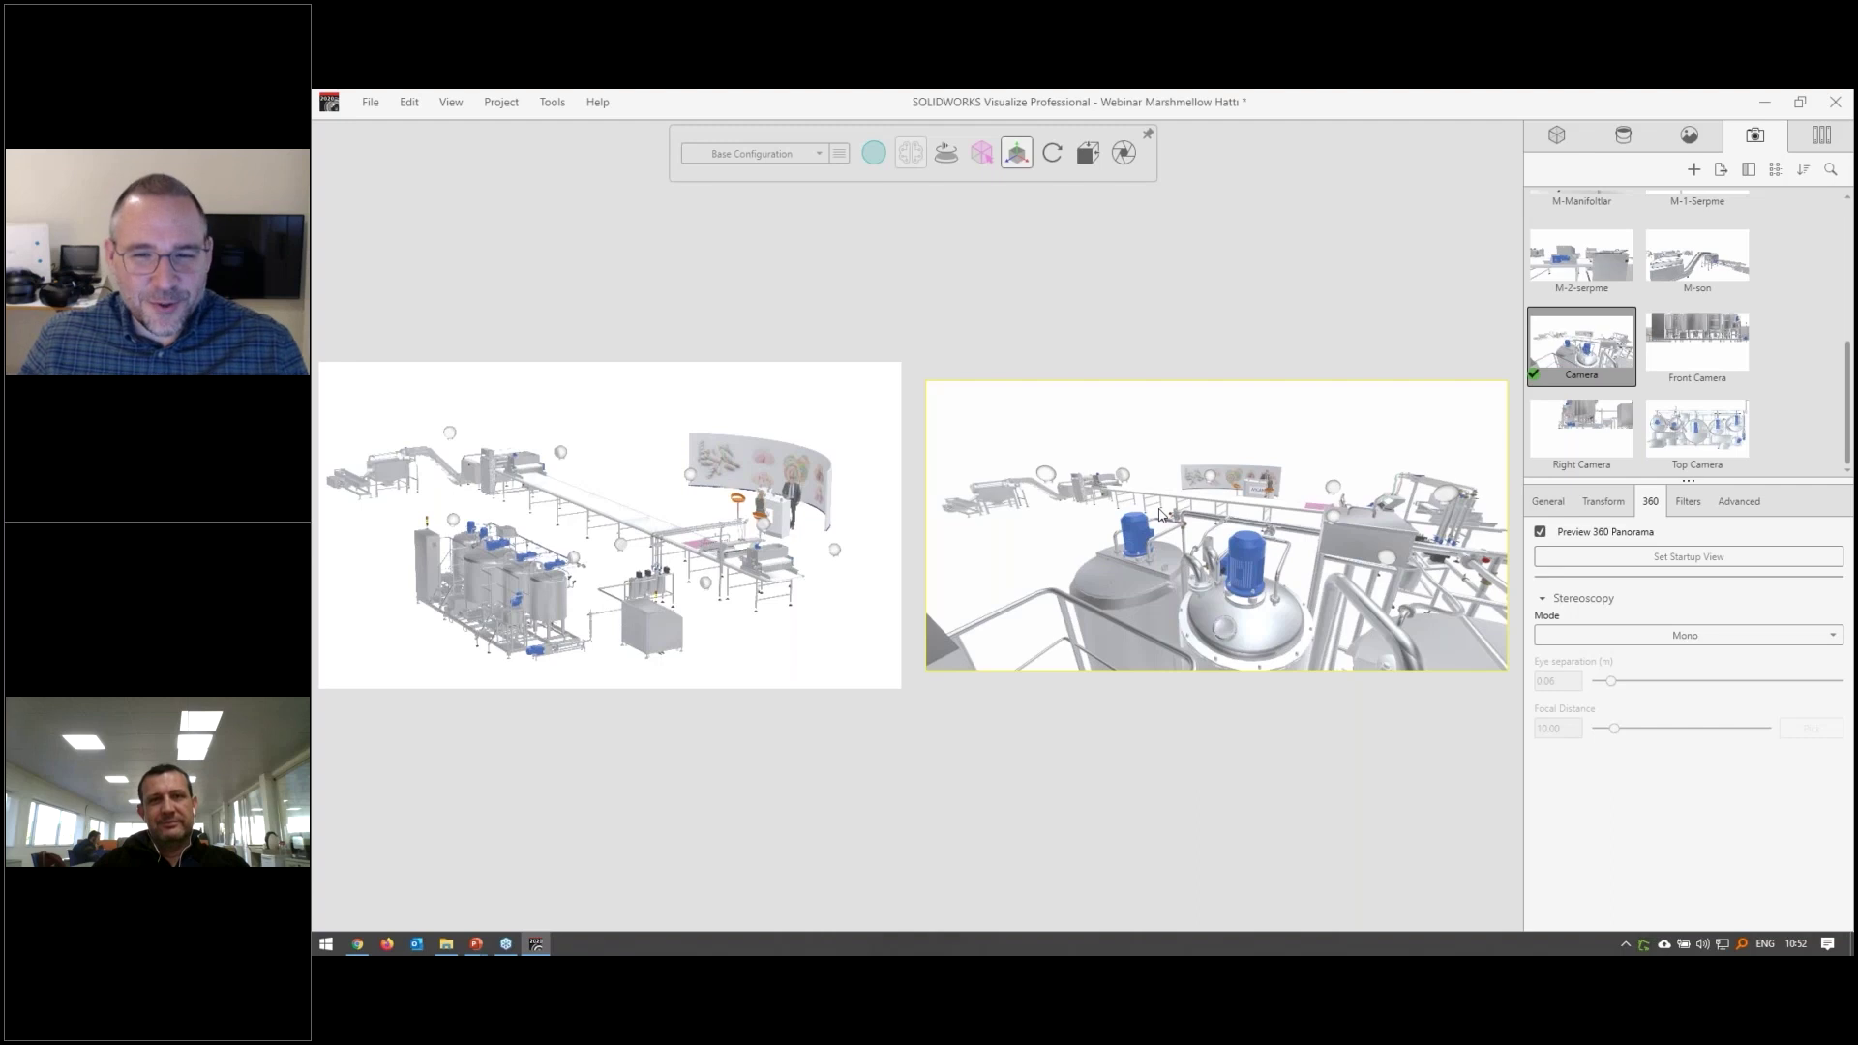
pyautogui.moveTo(1243, 494)
pyautogui.mouseDown()
pyautogui.moveTo(1314, 517)
pyautogui.moveTo(1120, 522)
pyautogui.moveTo(1336, 510)
pyautogui.moveTo(1247, 496)
pyautogui.moveTo(1277, 484)
pyautogui.mouseUp()
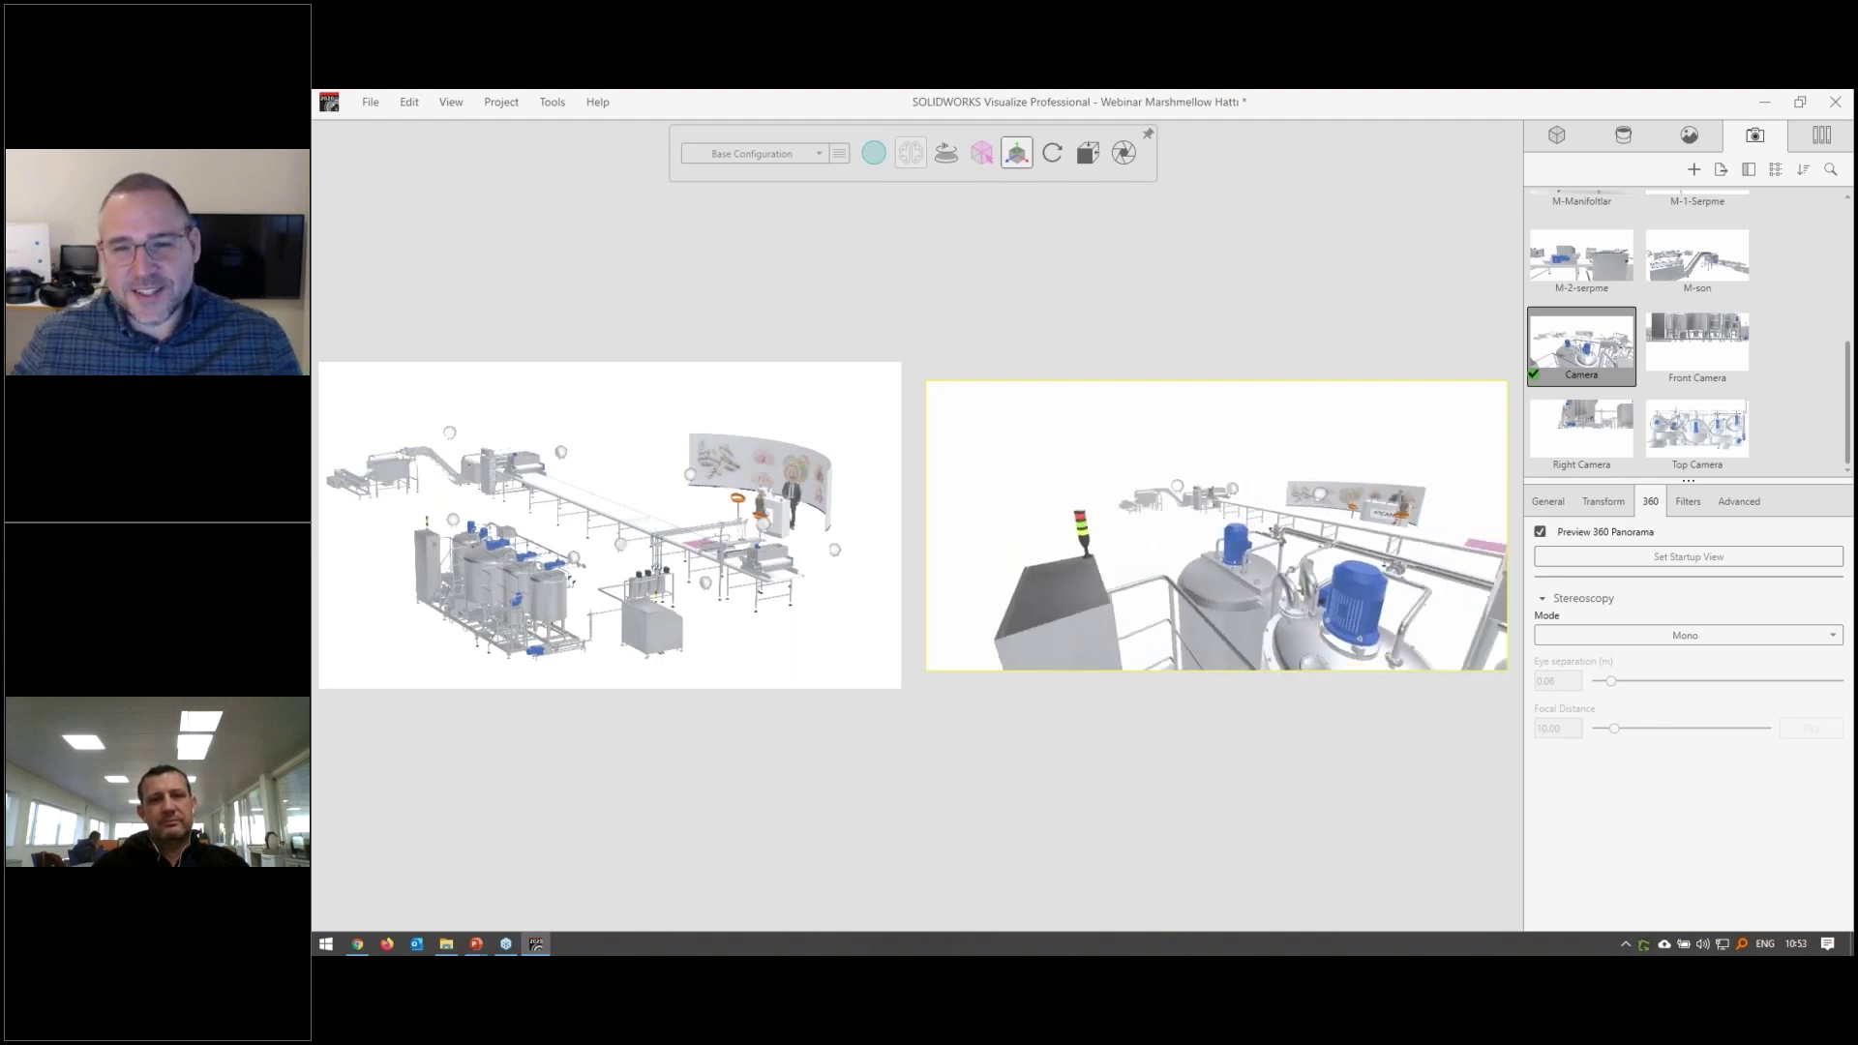
pyautogui.click(1596, 350)
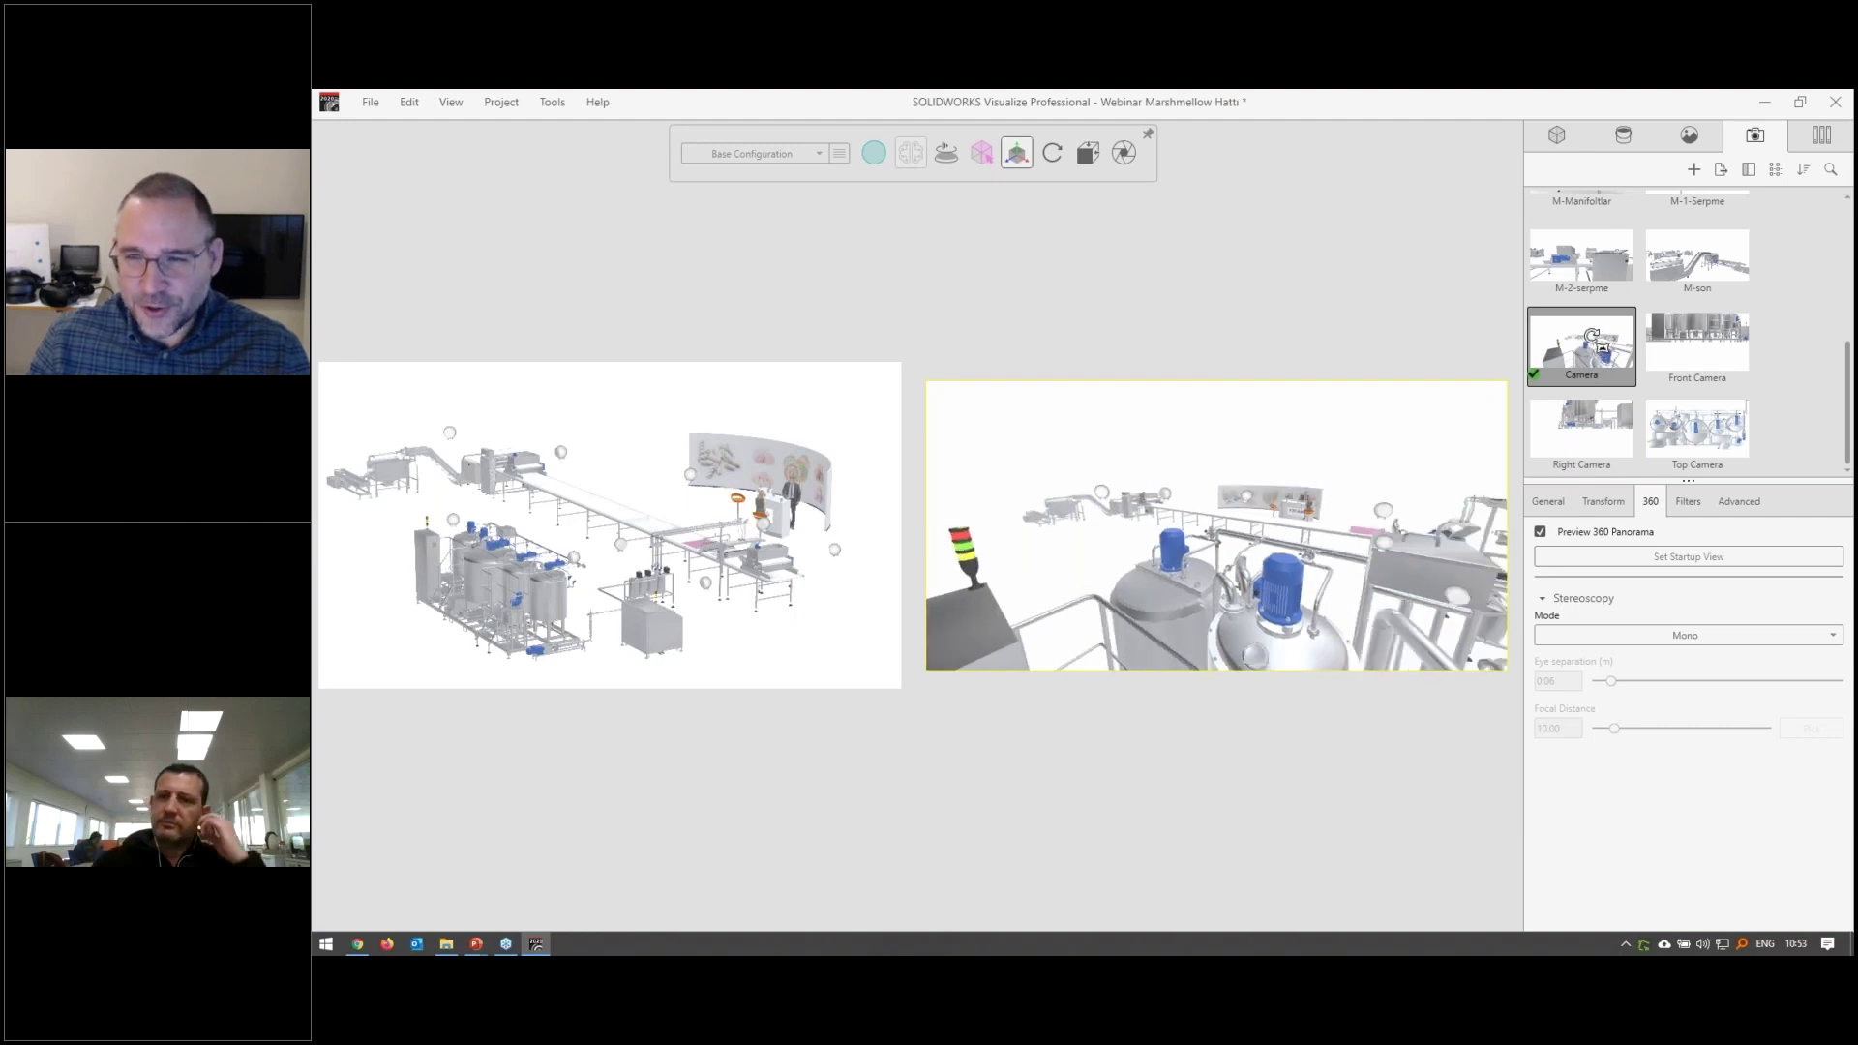
pyautogui.moveTo(1312, 544); pyautogui.dragTo(1321, 534)
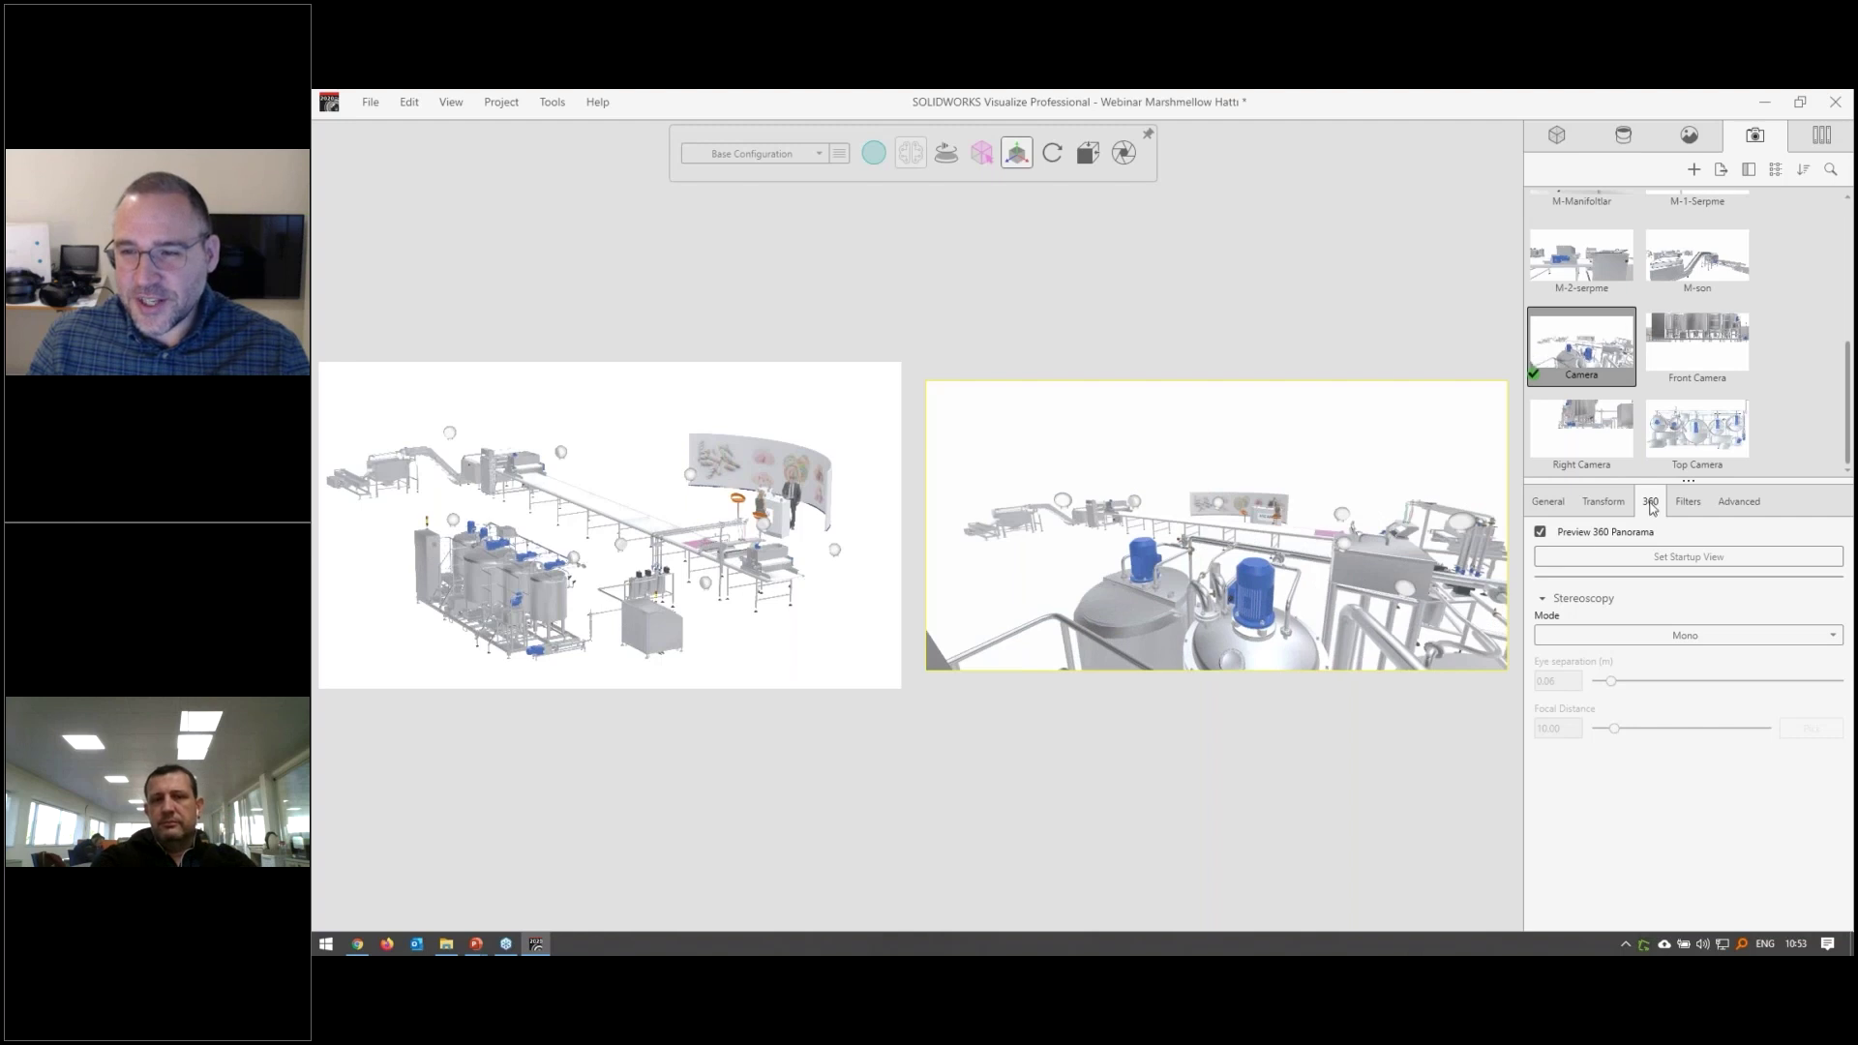
pyautogui.moveTo(1321, 534)
pyautogui.mouseDown()
pyautogui.moveTo(1225, 529)
pyautogui.moveTo(1250, 550)
pyautogui.mouseUp()
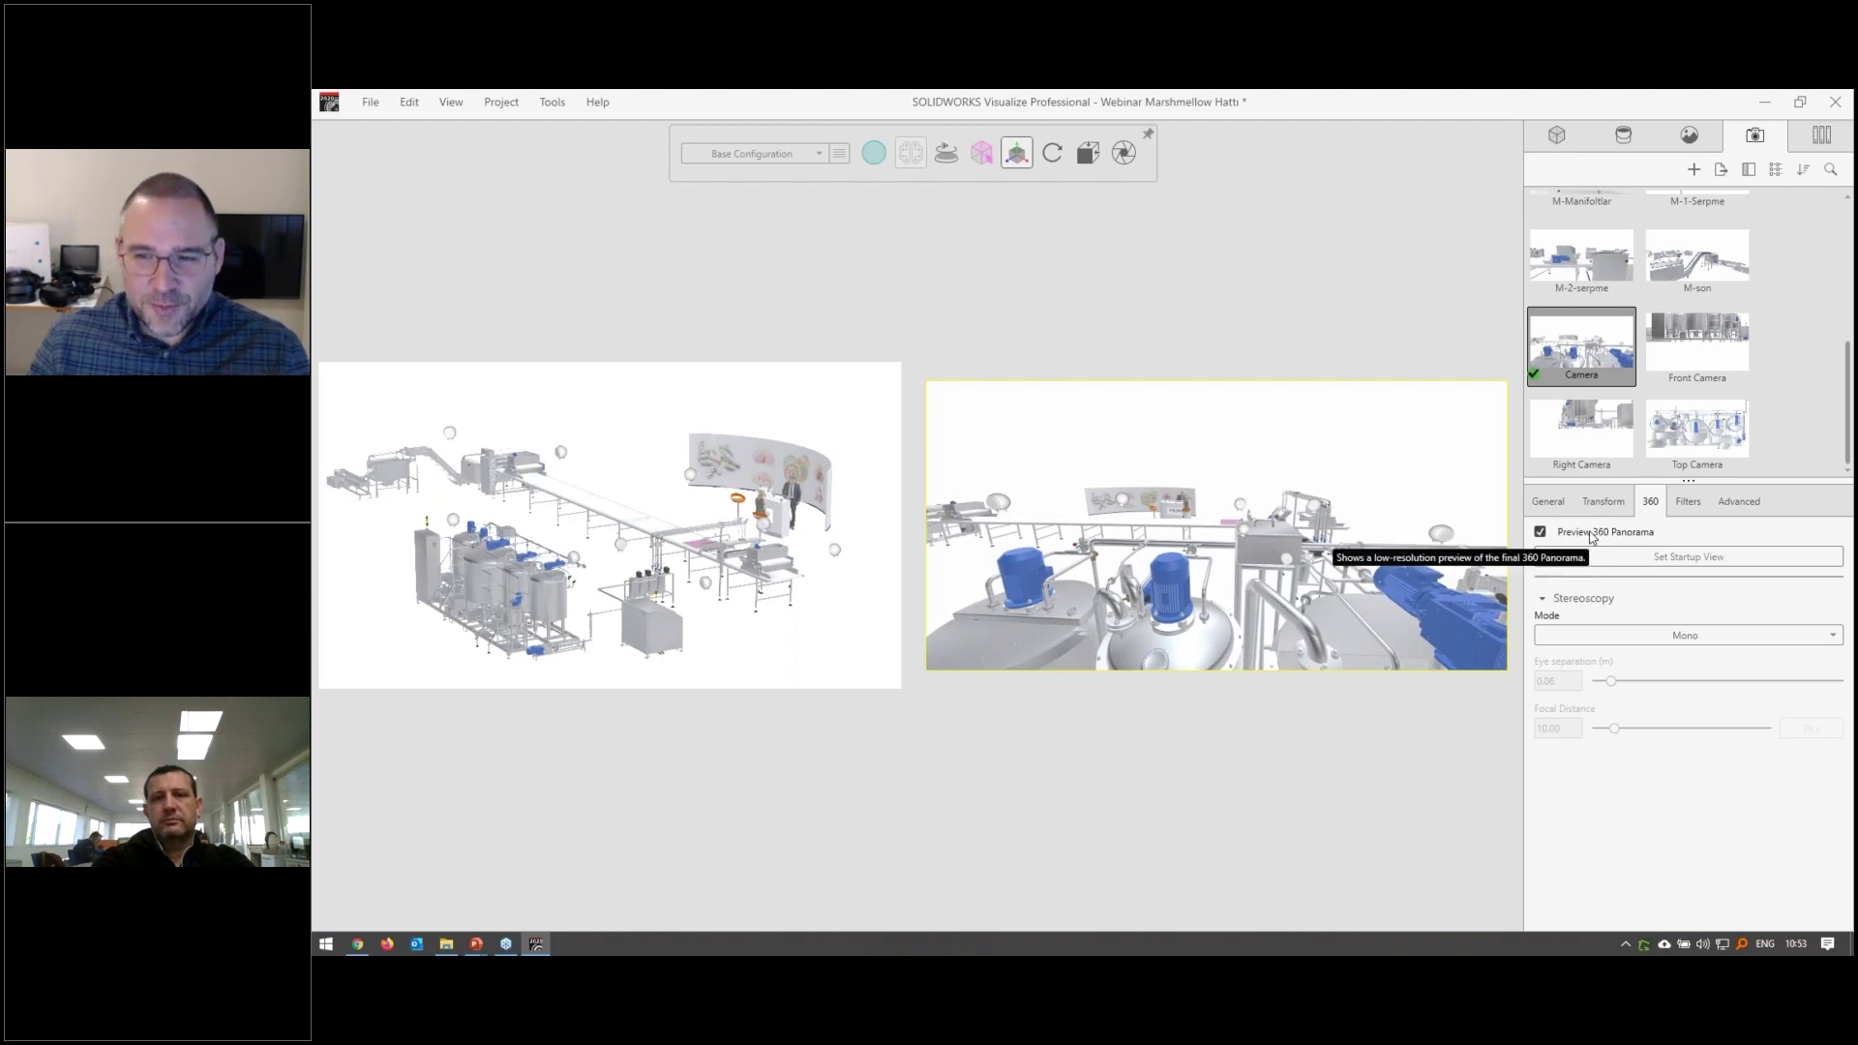
pyautogui.moveTo(1089, 612); pyautogui.dragTo(1074, 627)
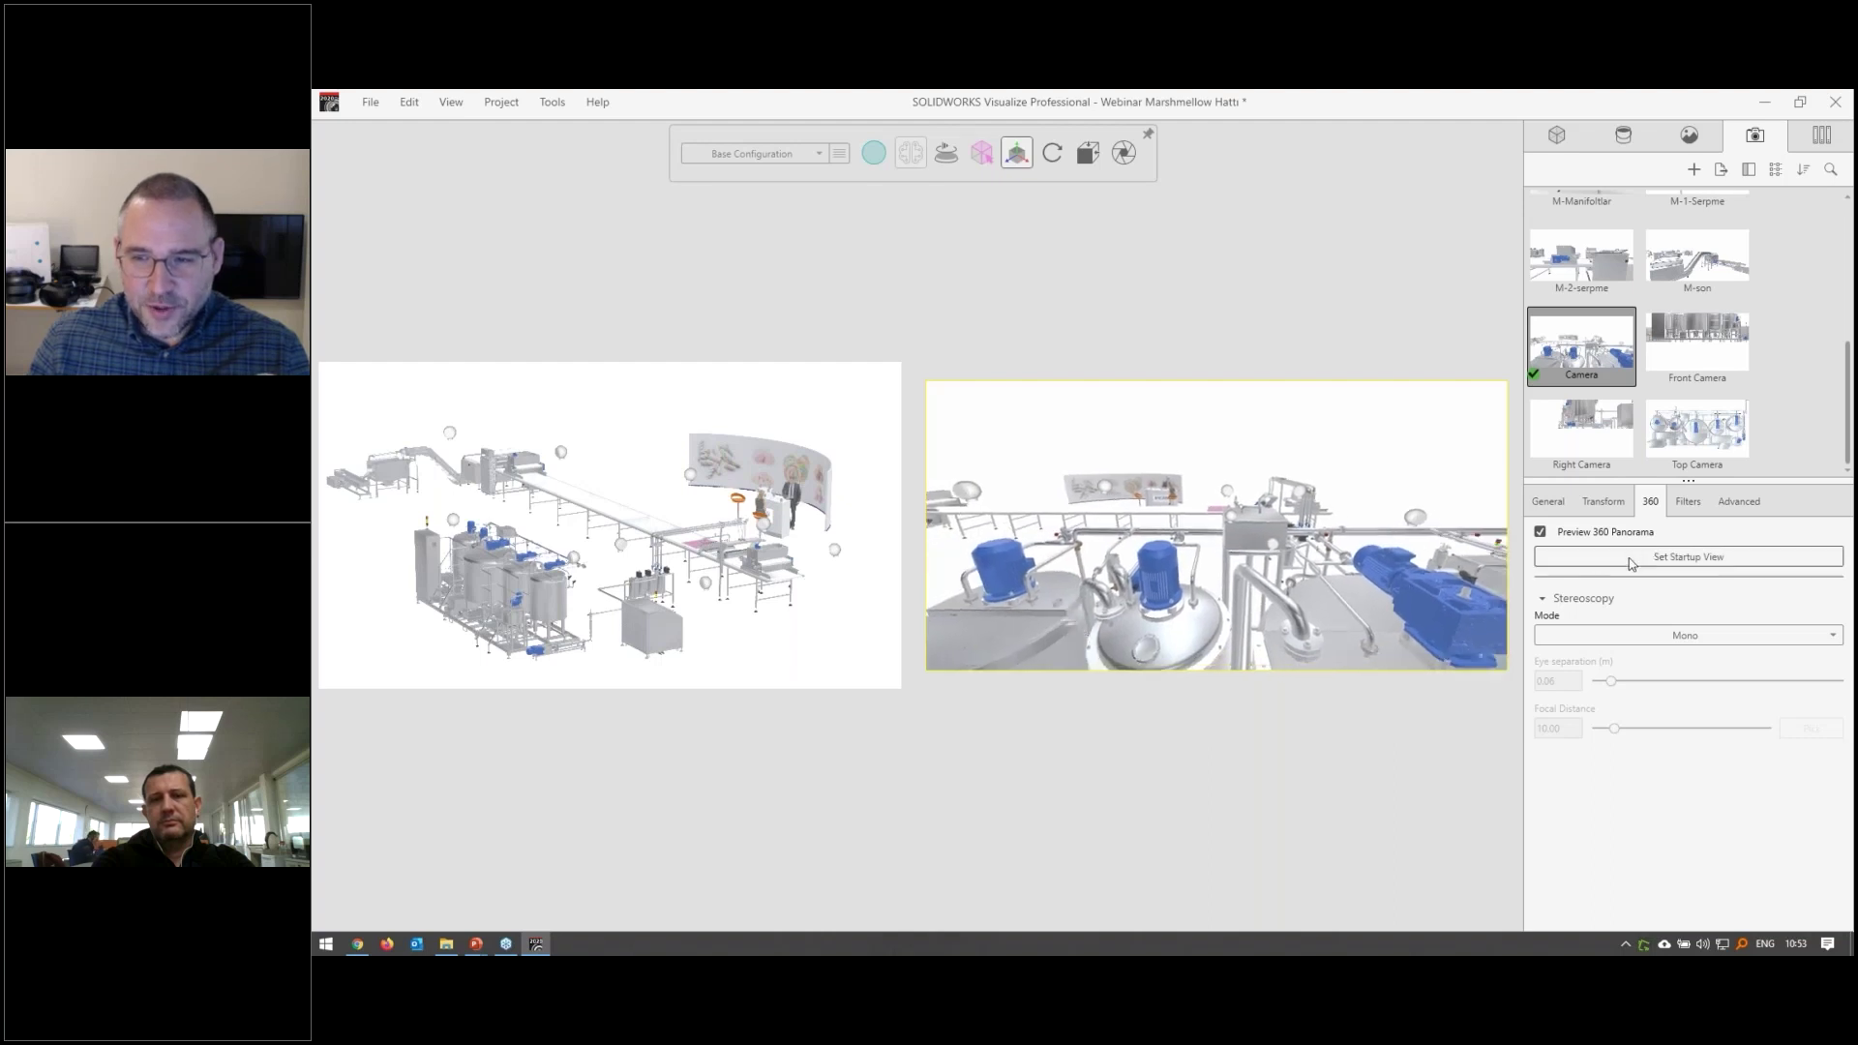
pyautogui.click(1670, 564)
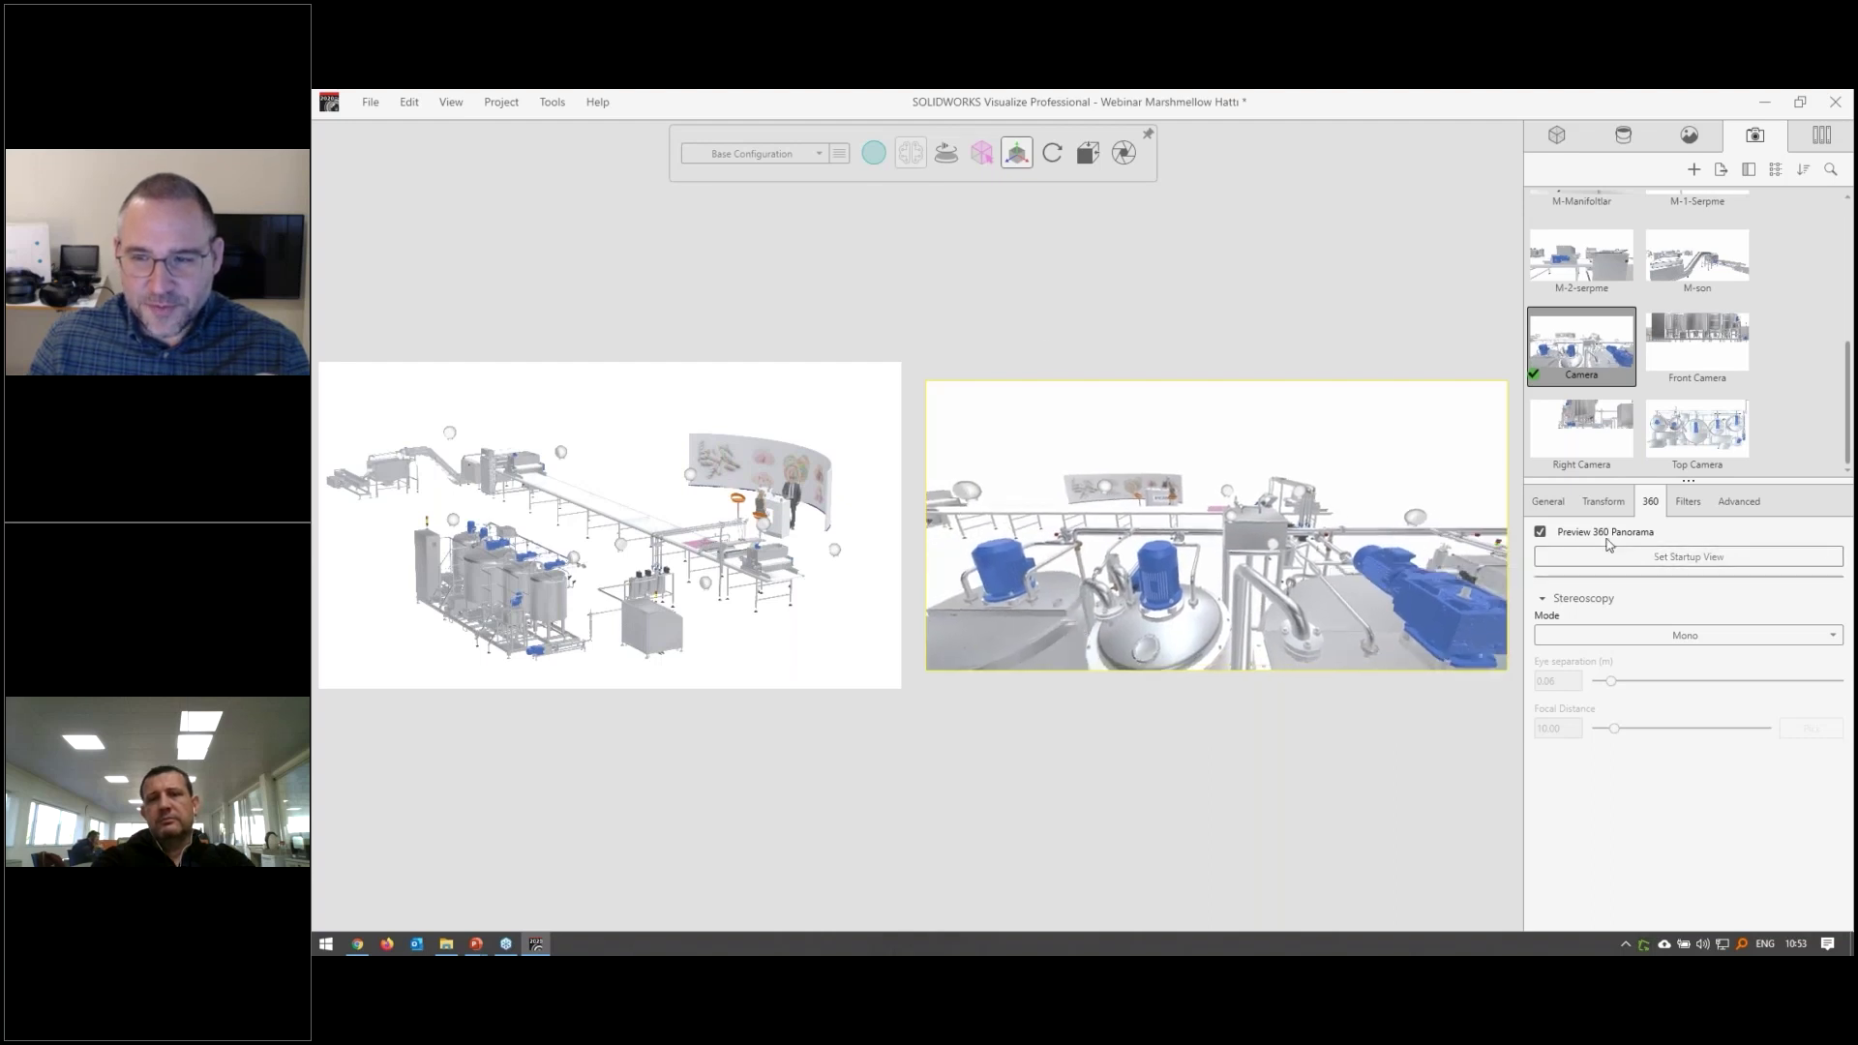
# Show a single viewport in progressive render mode, turn off the panorama preview, and pause rendering
pyautogui.click(448, 104)
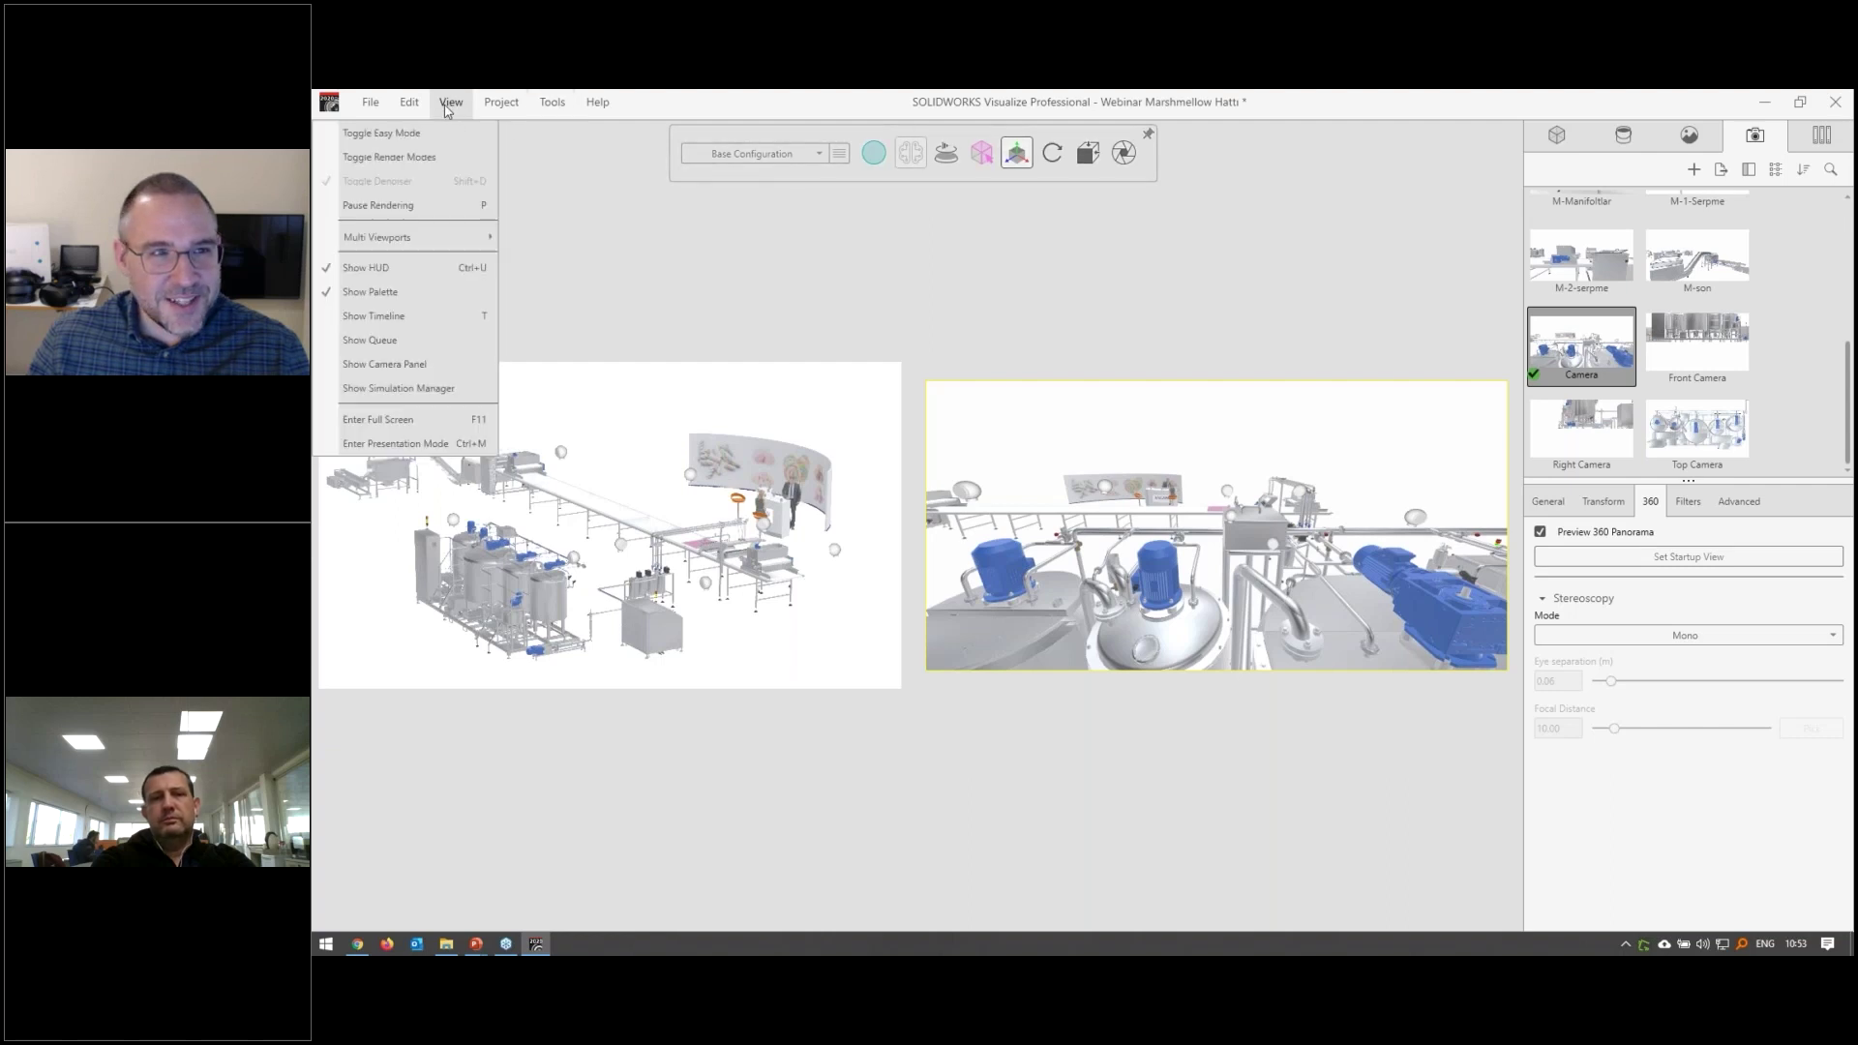
pyautogui.moveTo(377, 236)
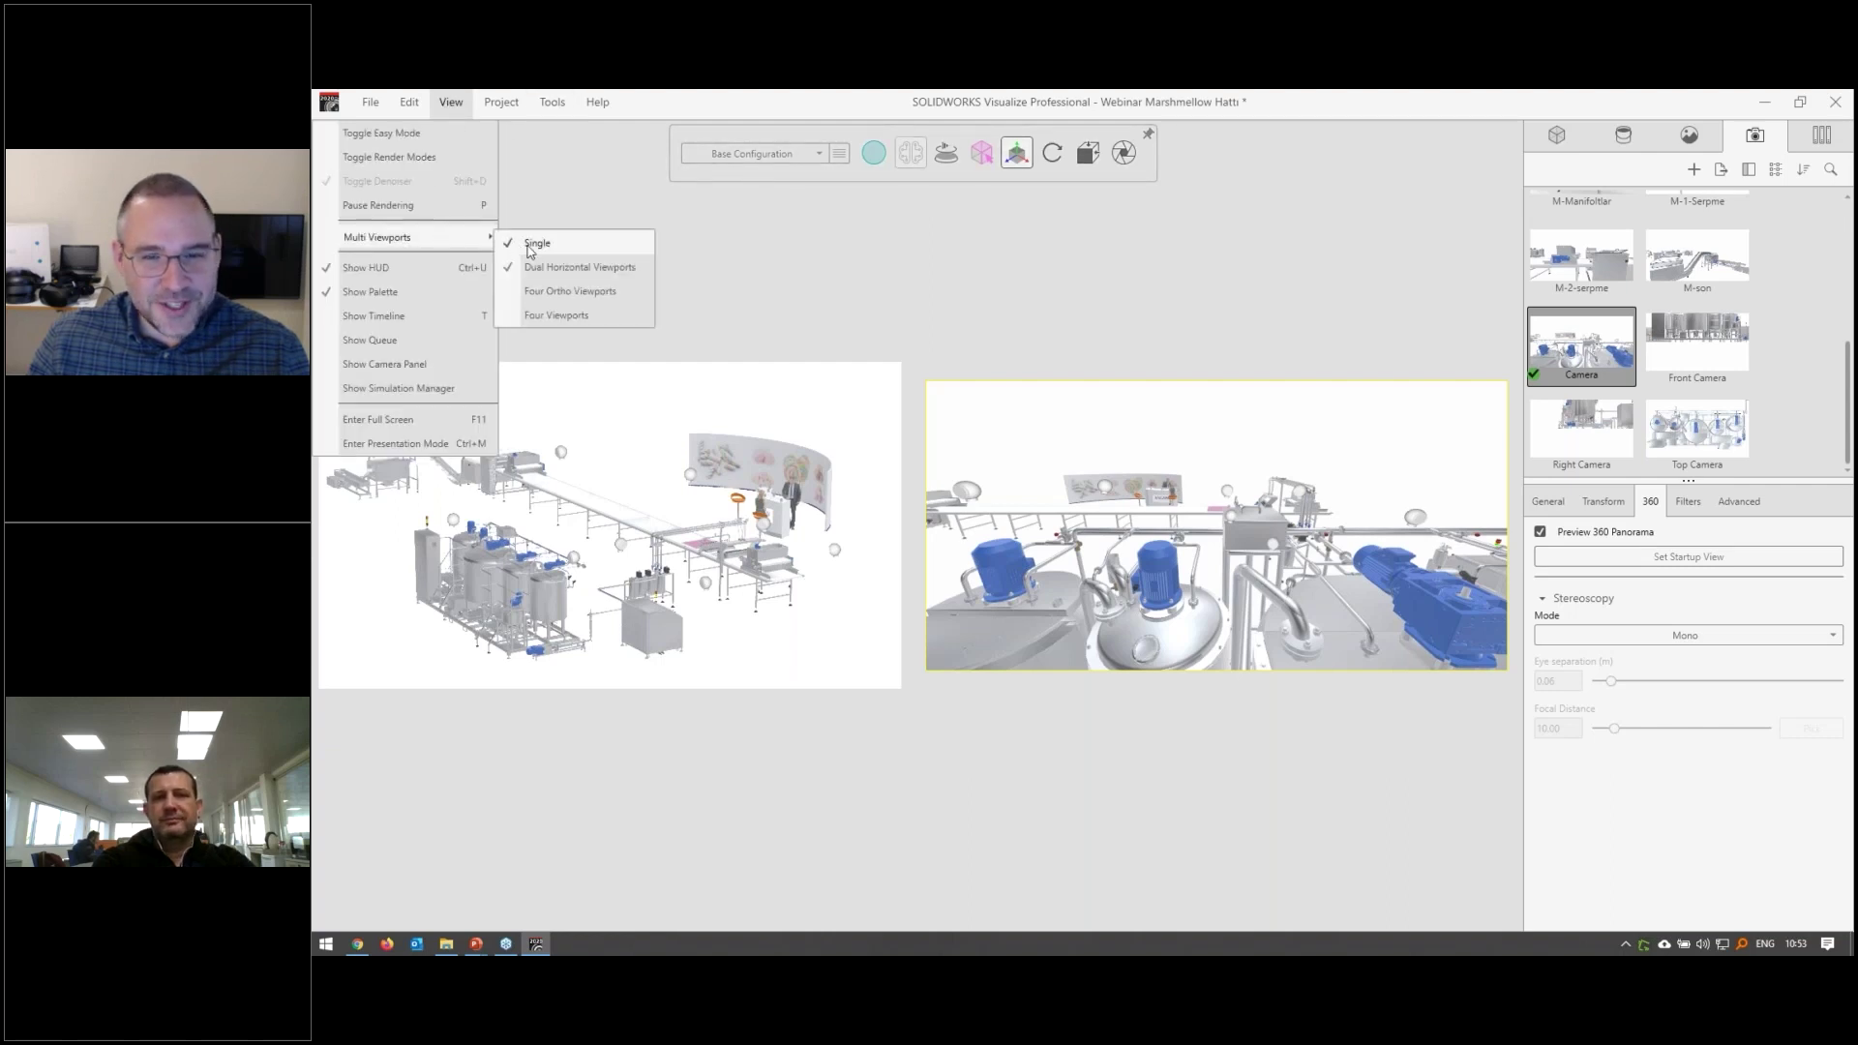
pyautogui.click(530, 249)
pyautogui.click(870, 172)
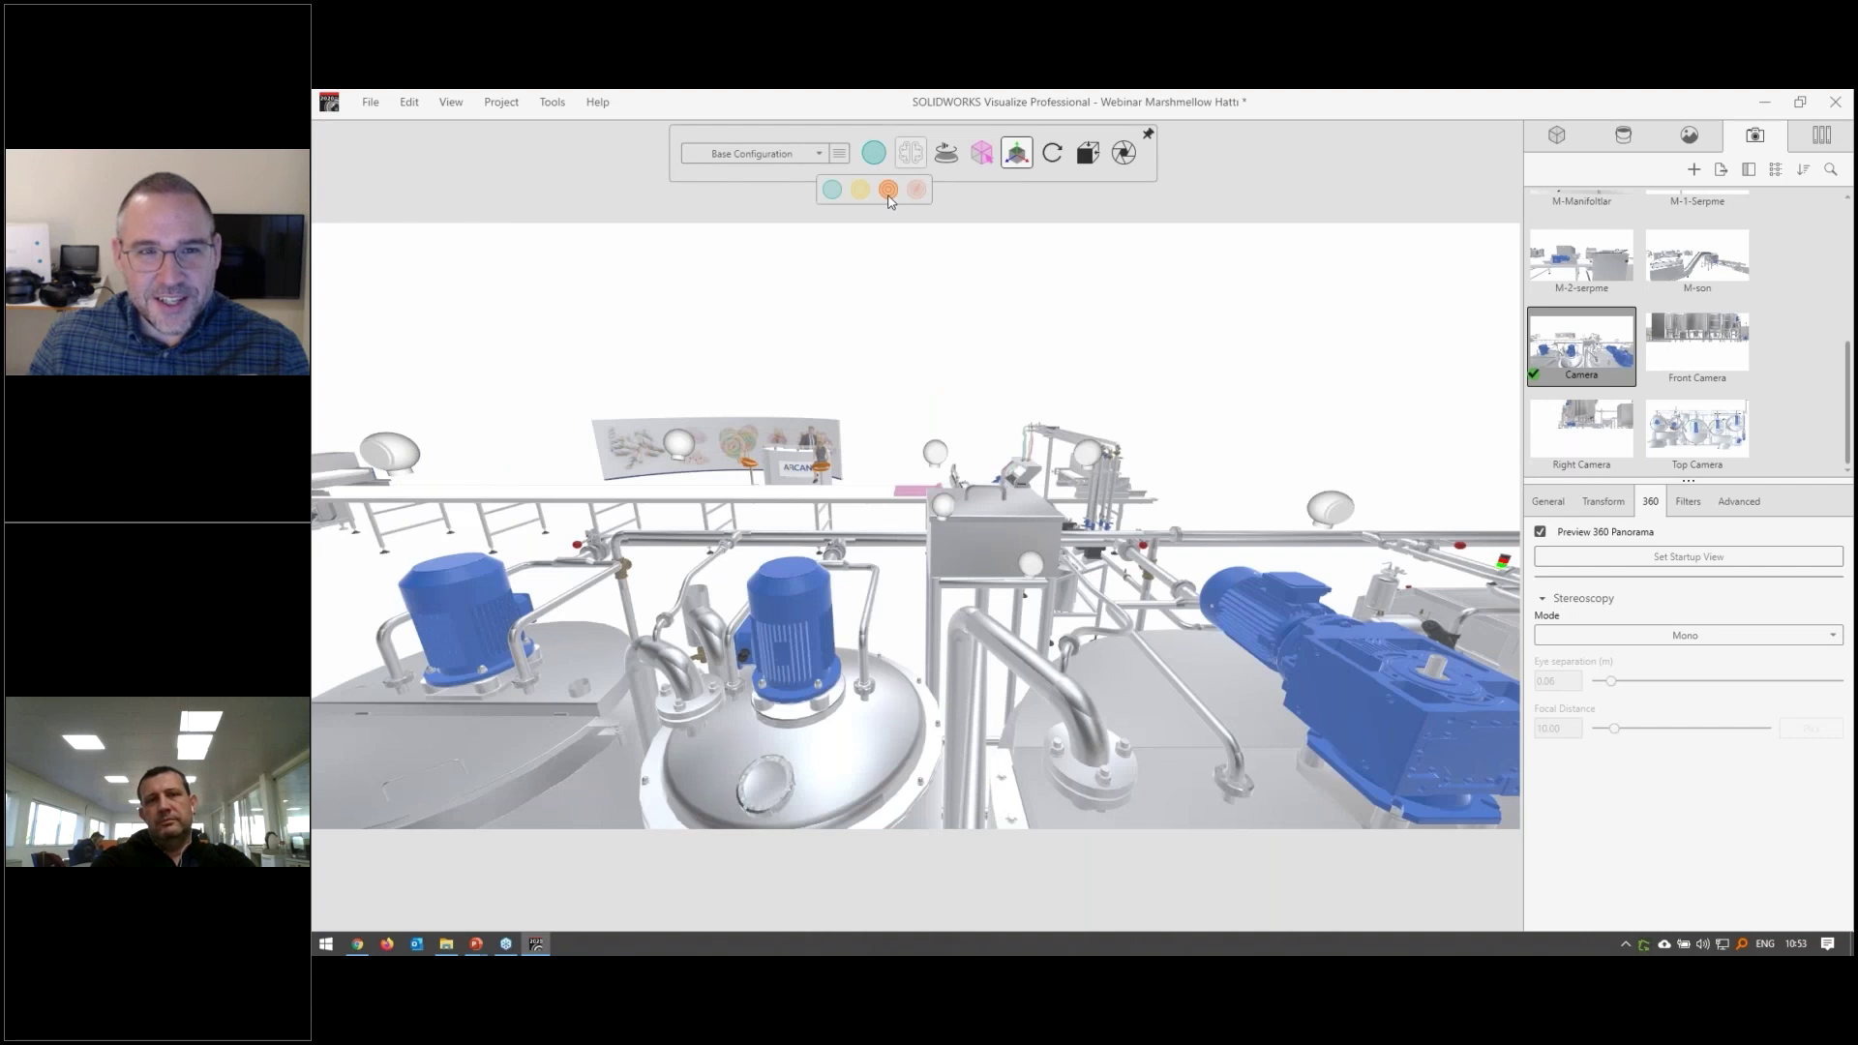
pyautogui.click(889, 190)
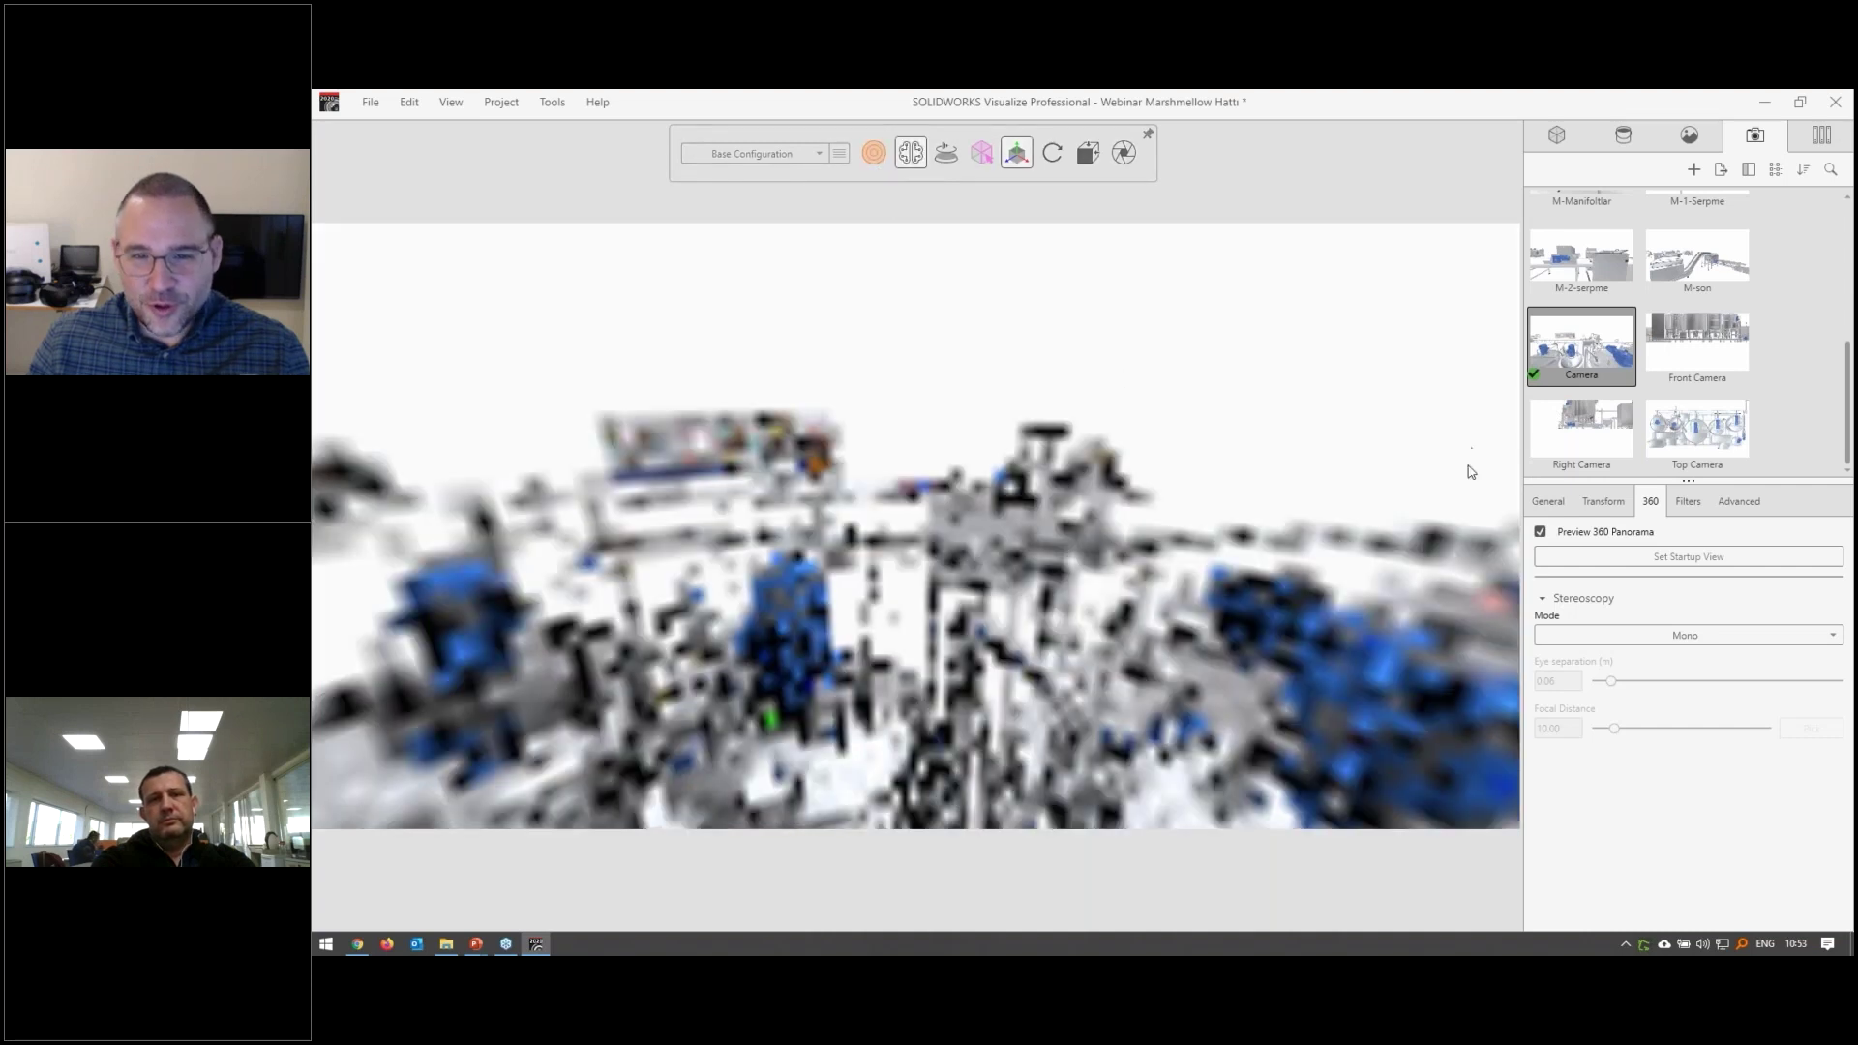
pyautogui.click(1585, 538)
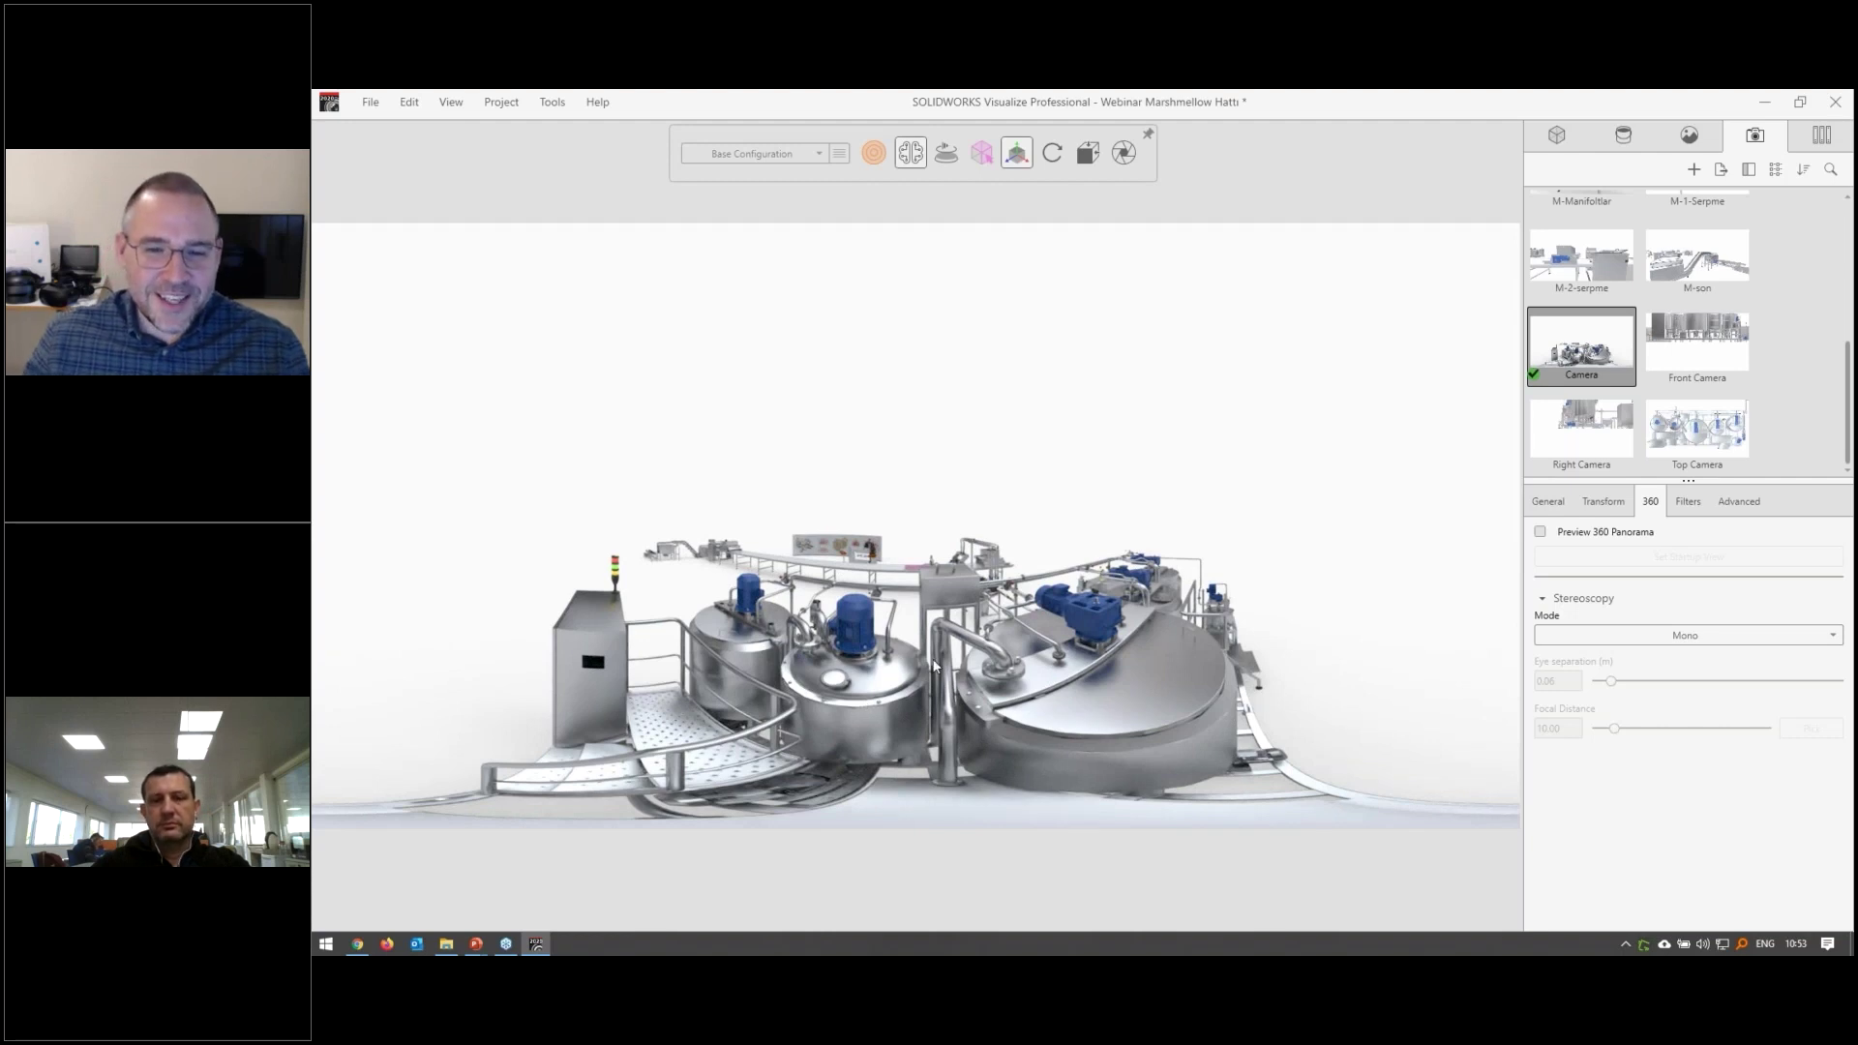
pyautogui.click(1130, 152)
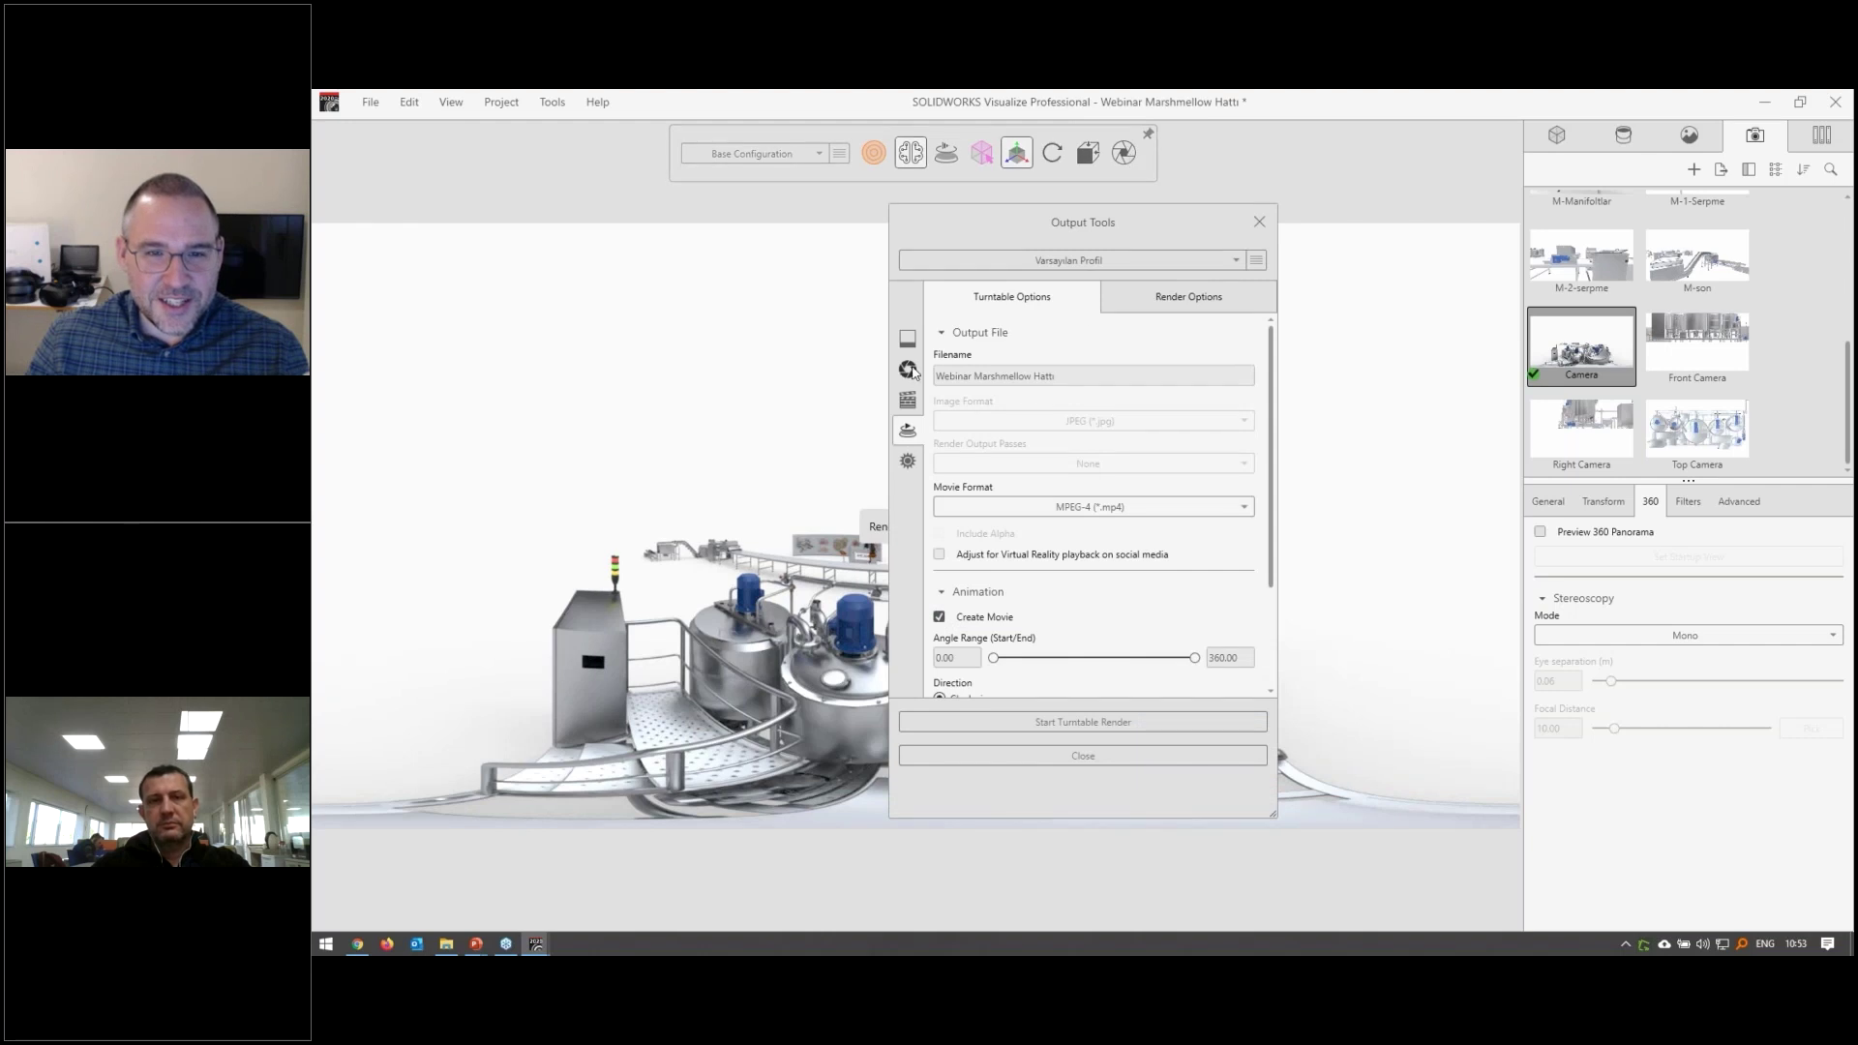
# Enable 'Adjust for Virtual Reality playback' and set the still render size to 8192 x 4096
pyautogui.click(910, 370)
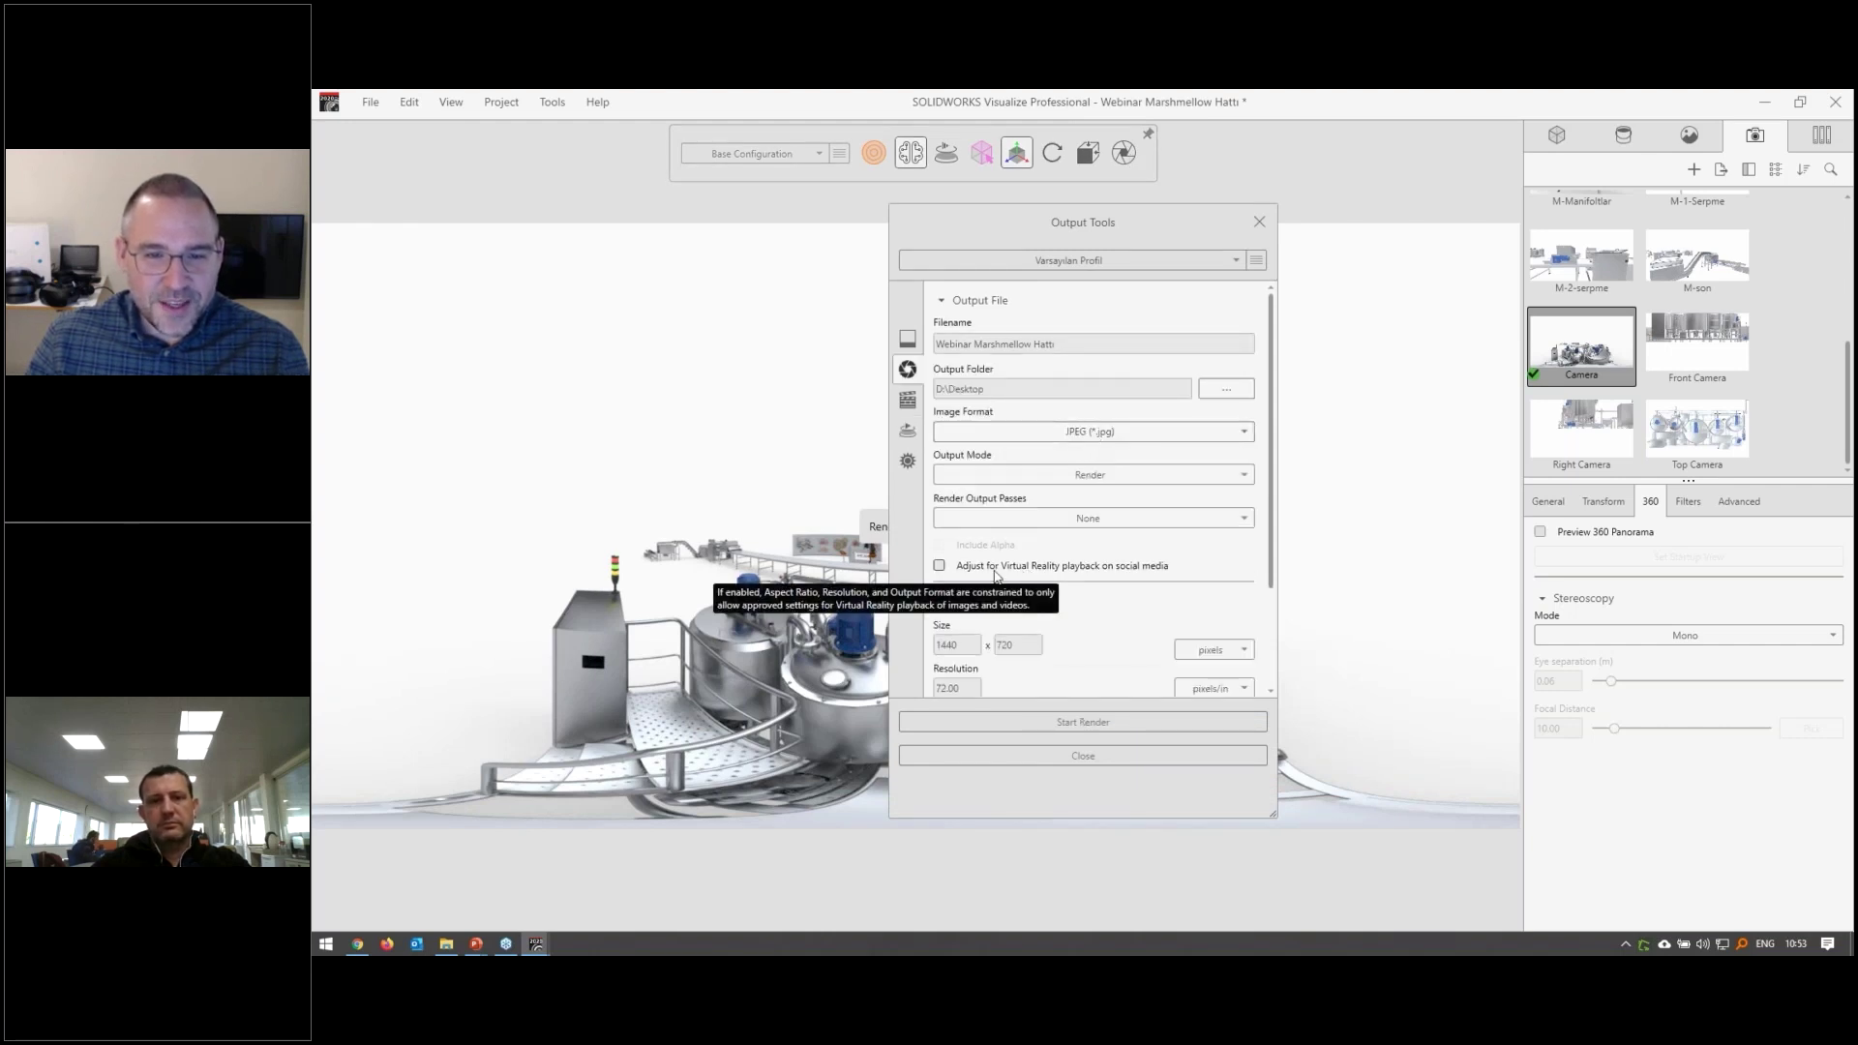
pyautogui.click(1079, 575)
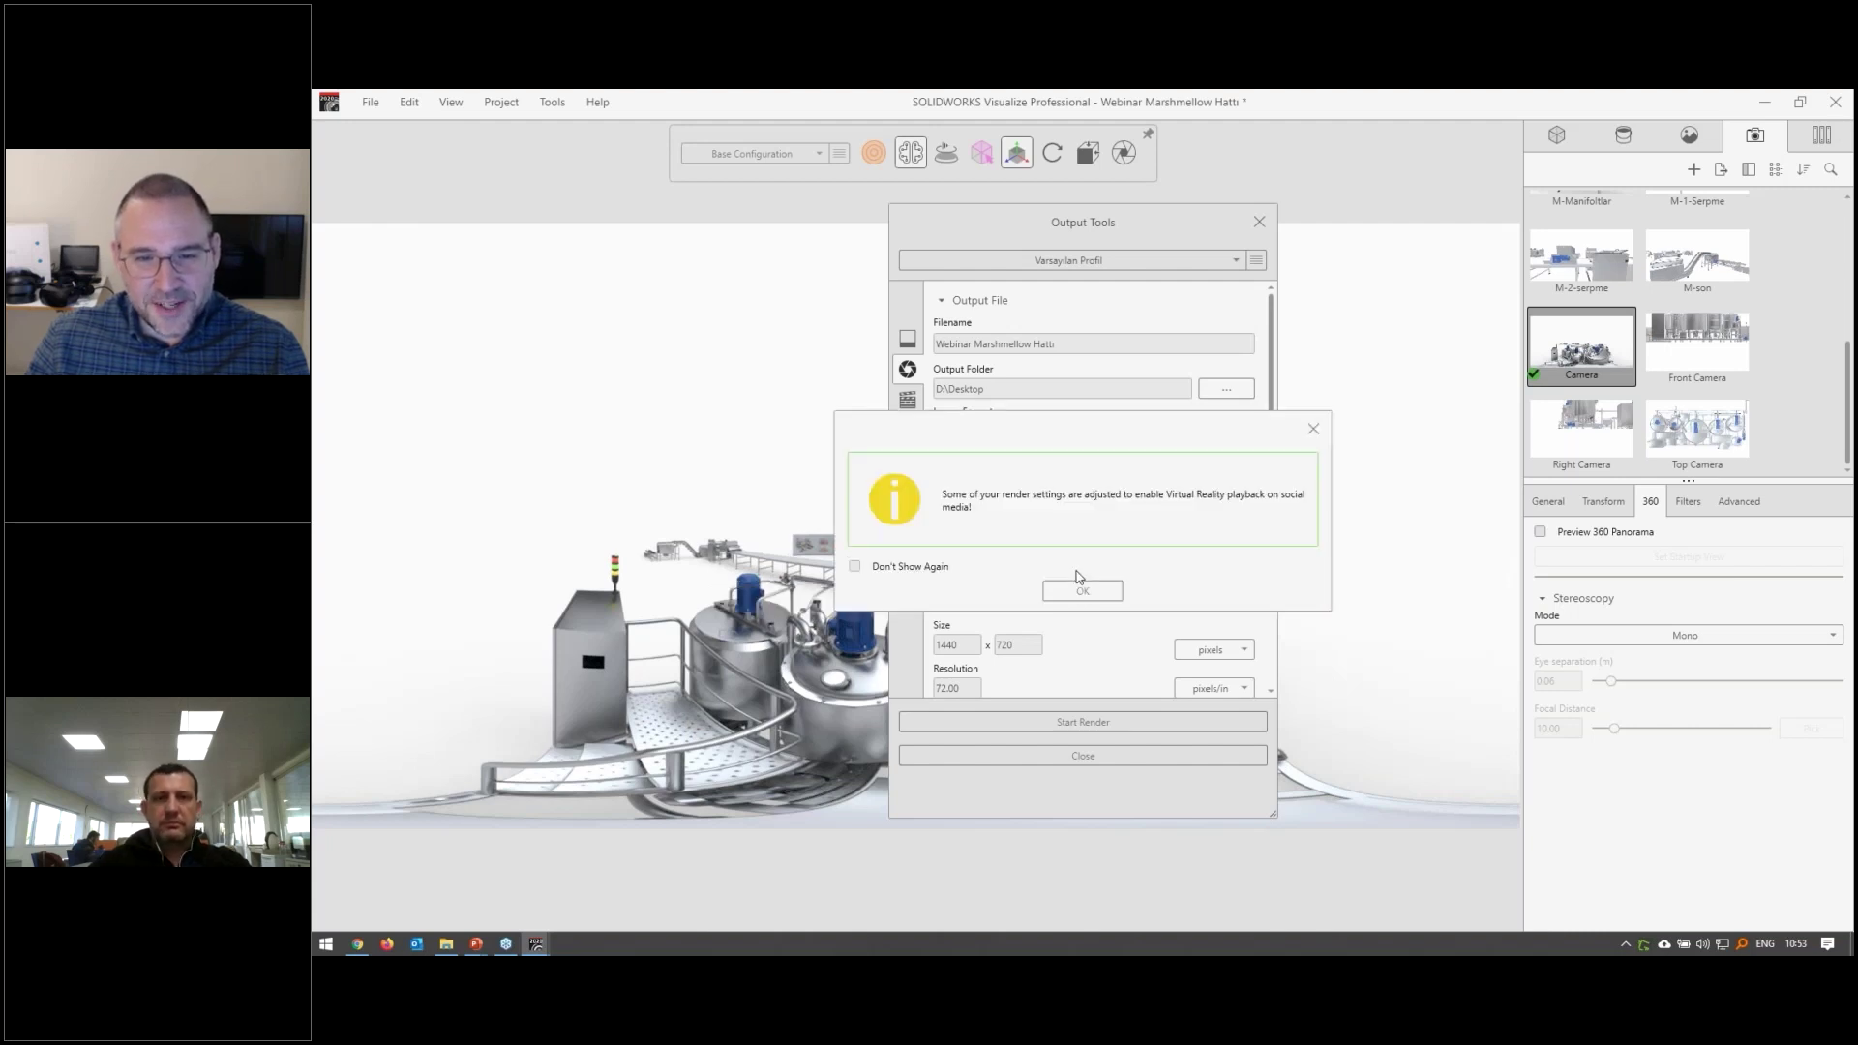
pyautogui.click(1105, 600)
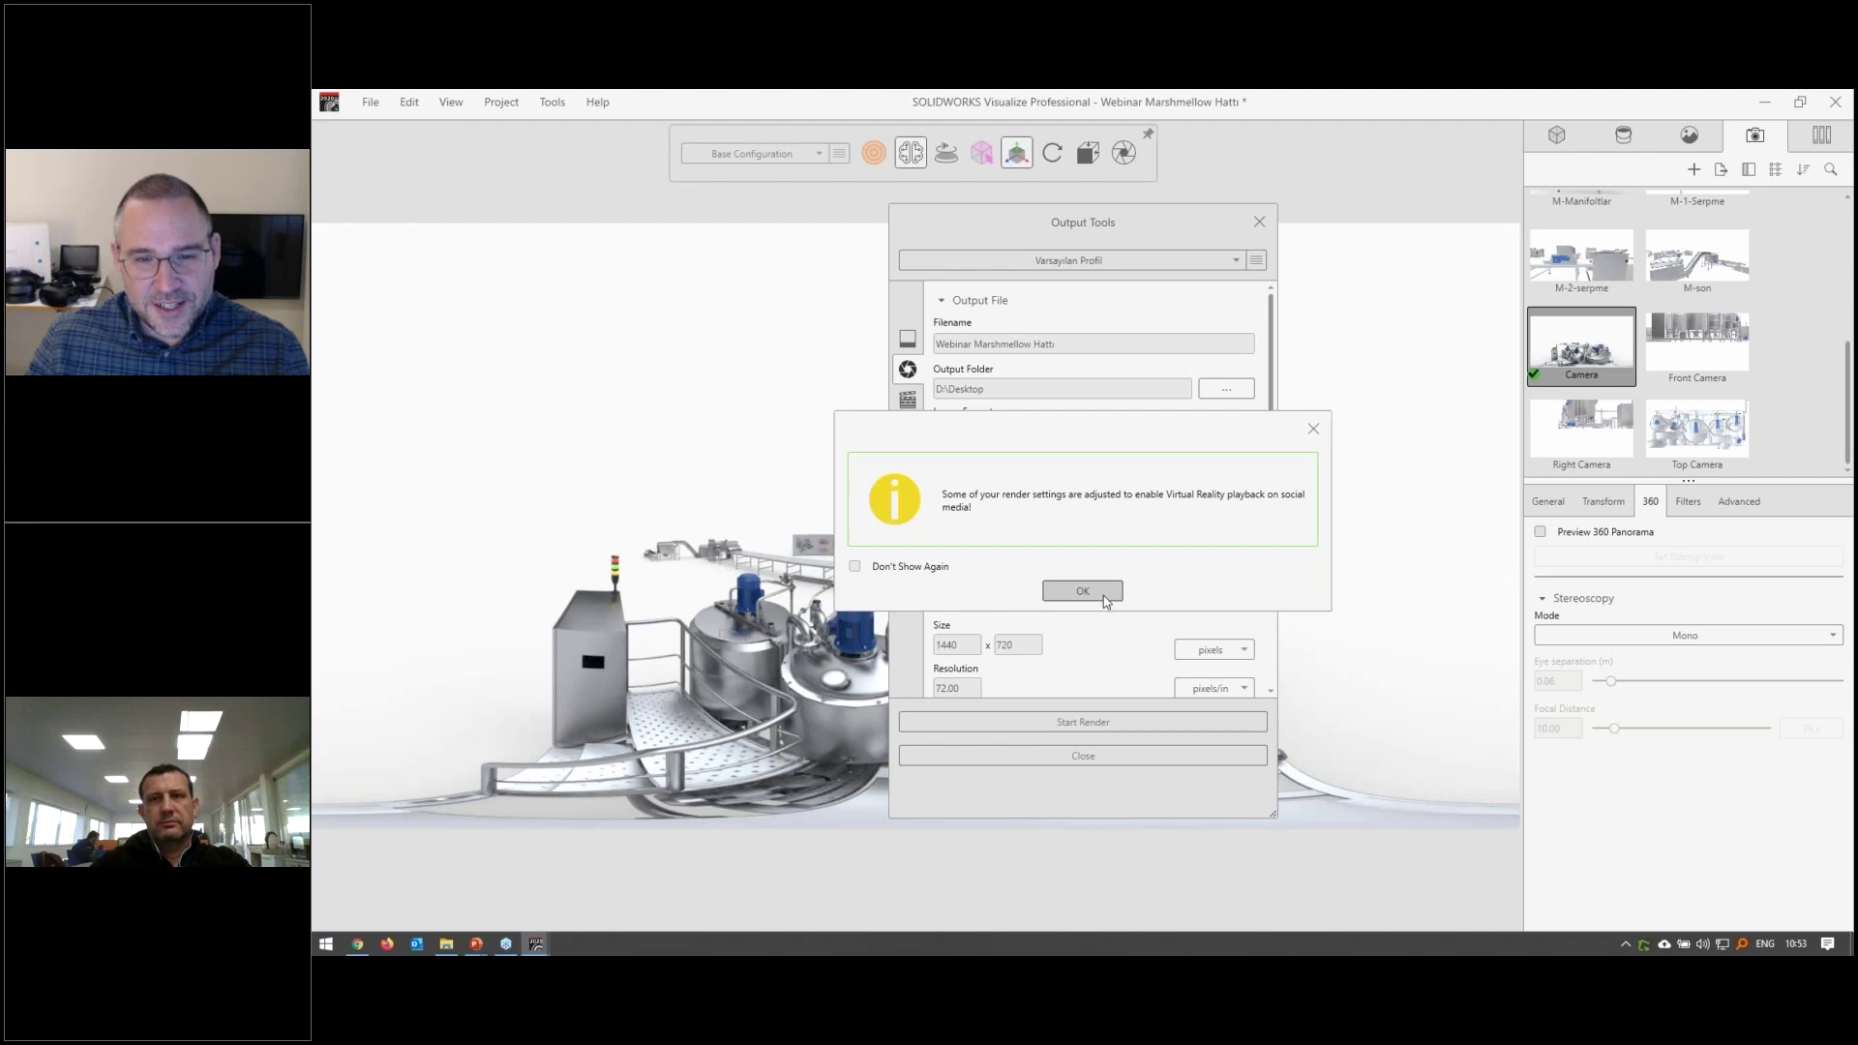
pyautogui.scroll(-1, 1006, 581)
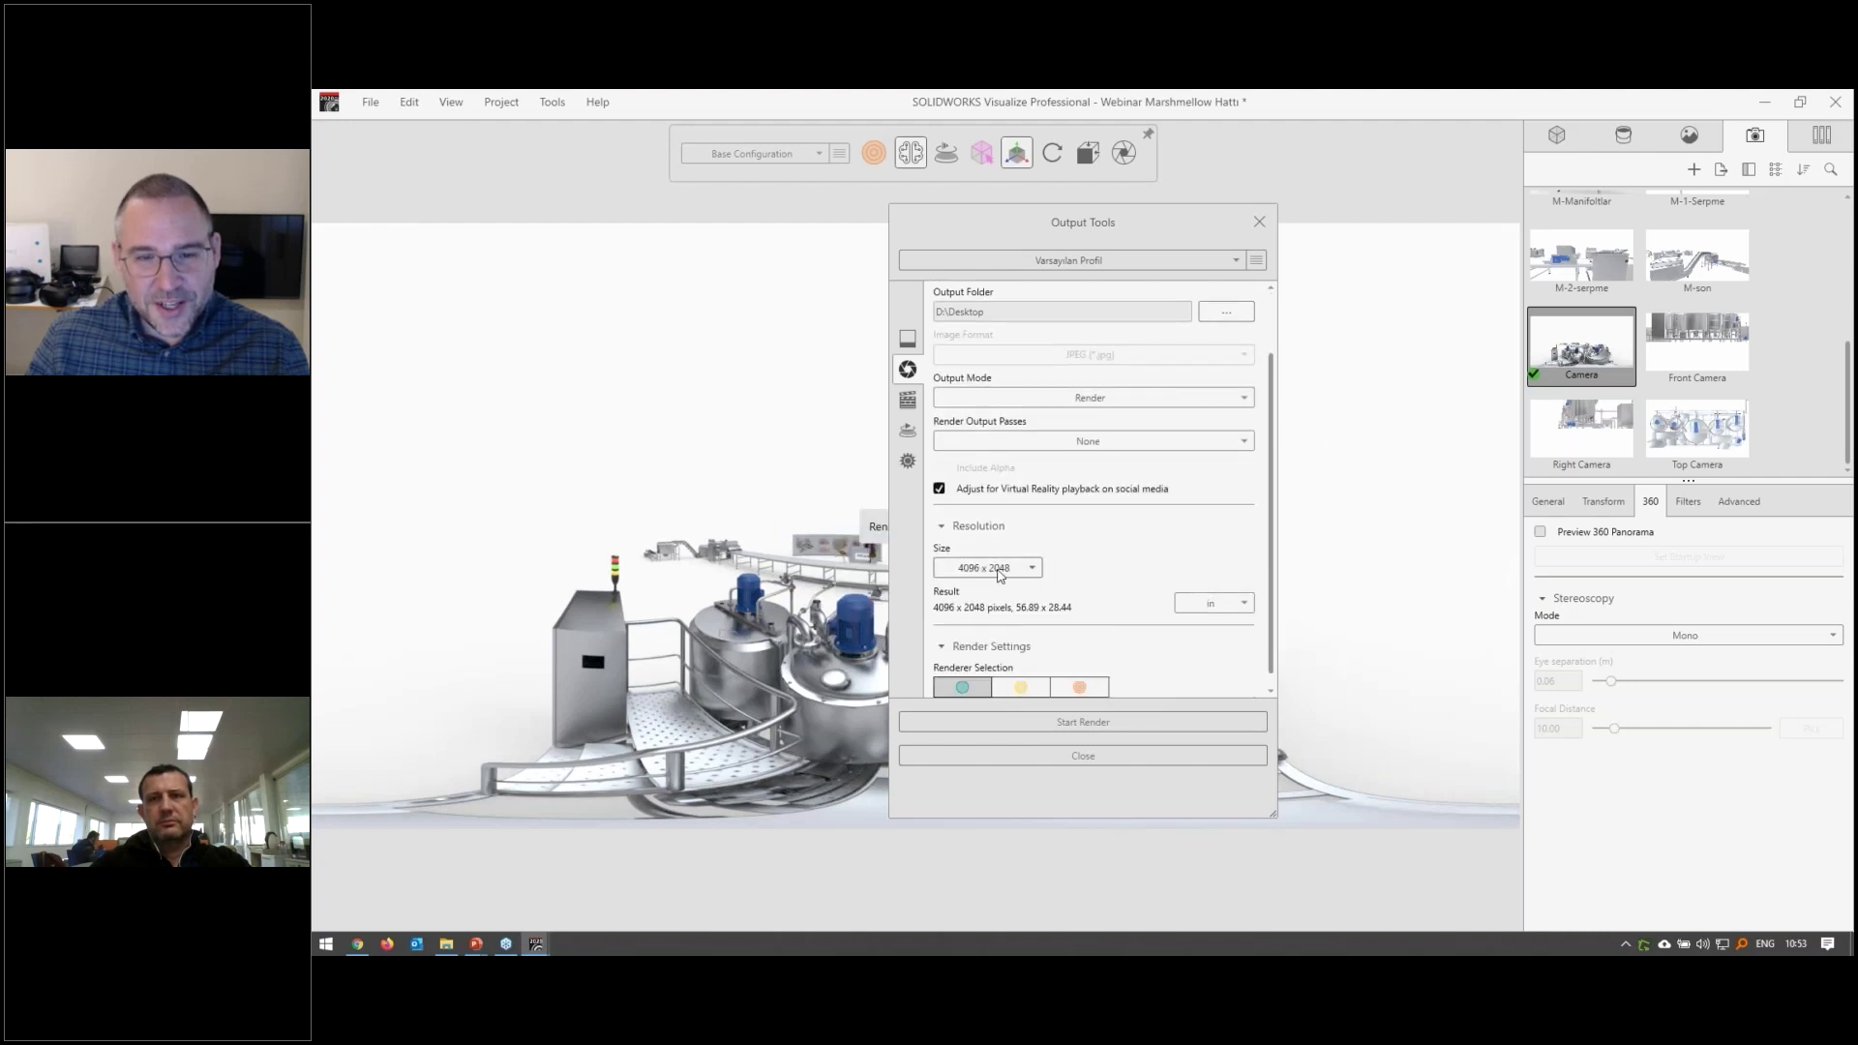
pyautogui.click(1001, 575)
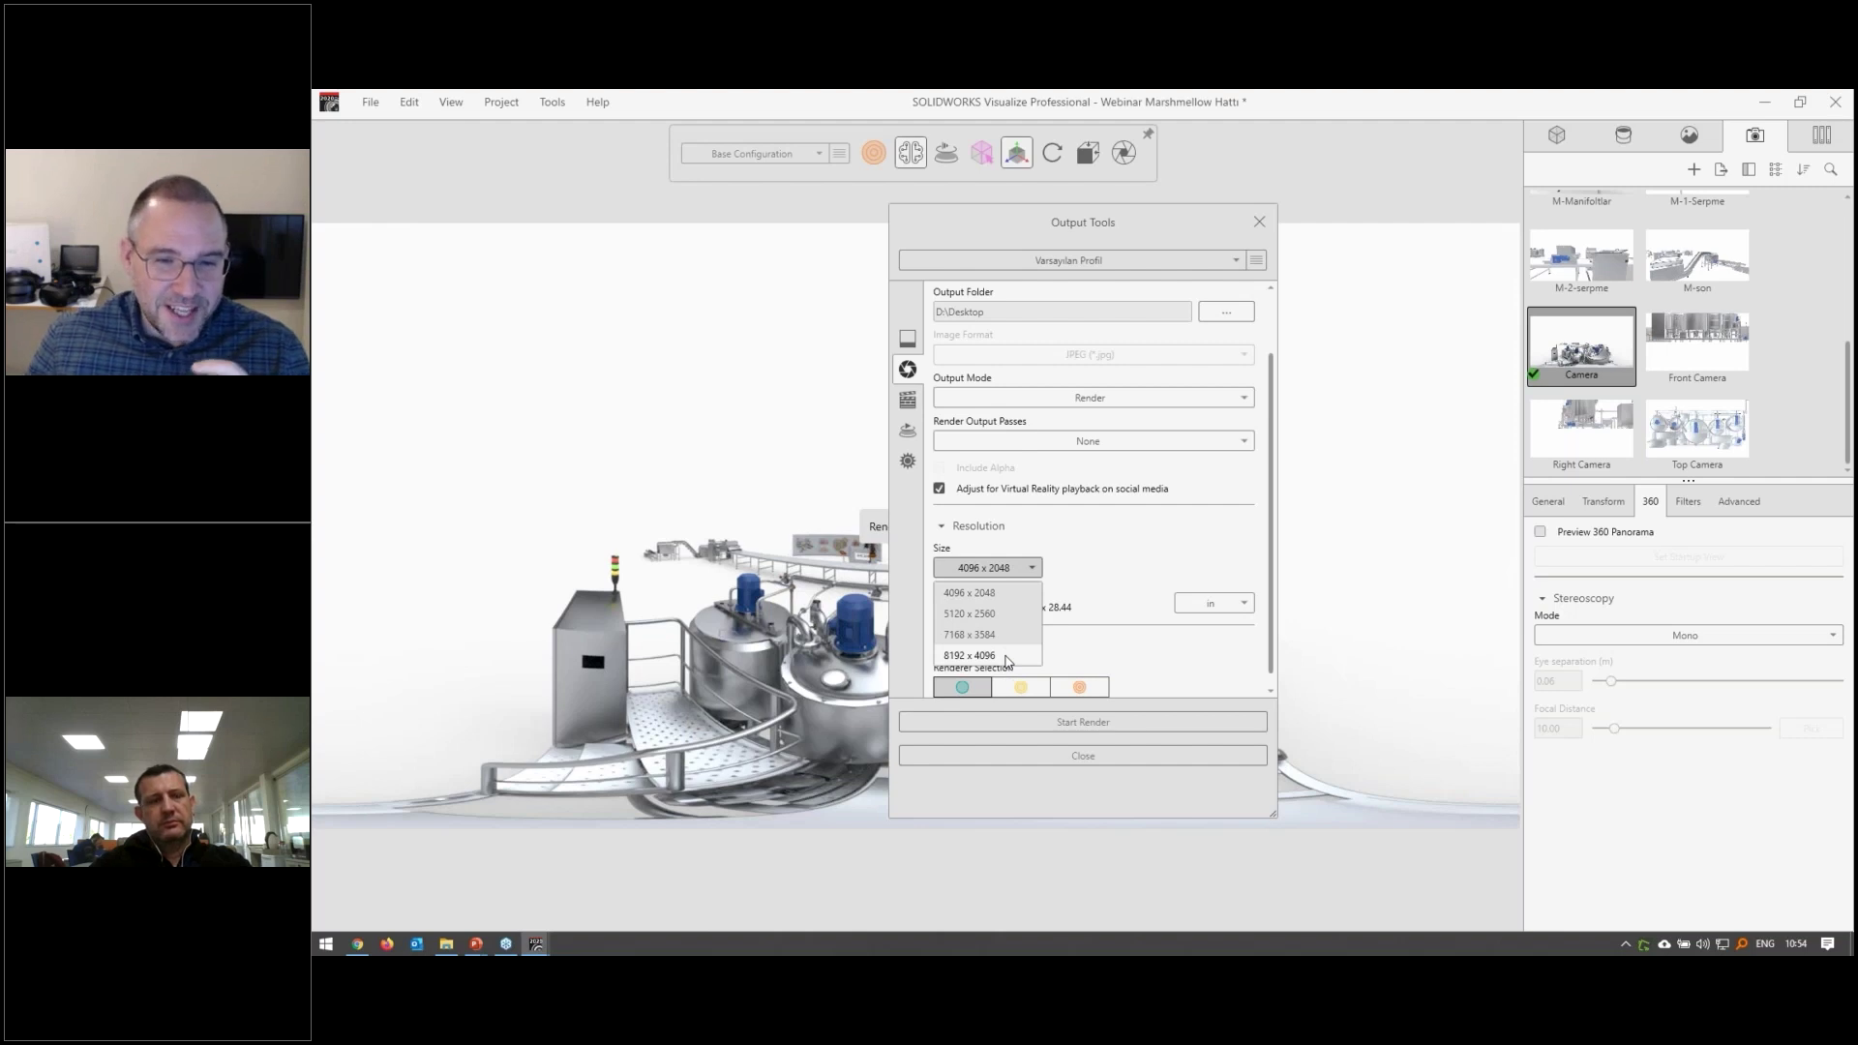
pyautogui.click(1006, 657)
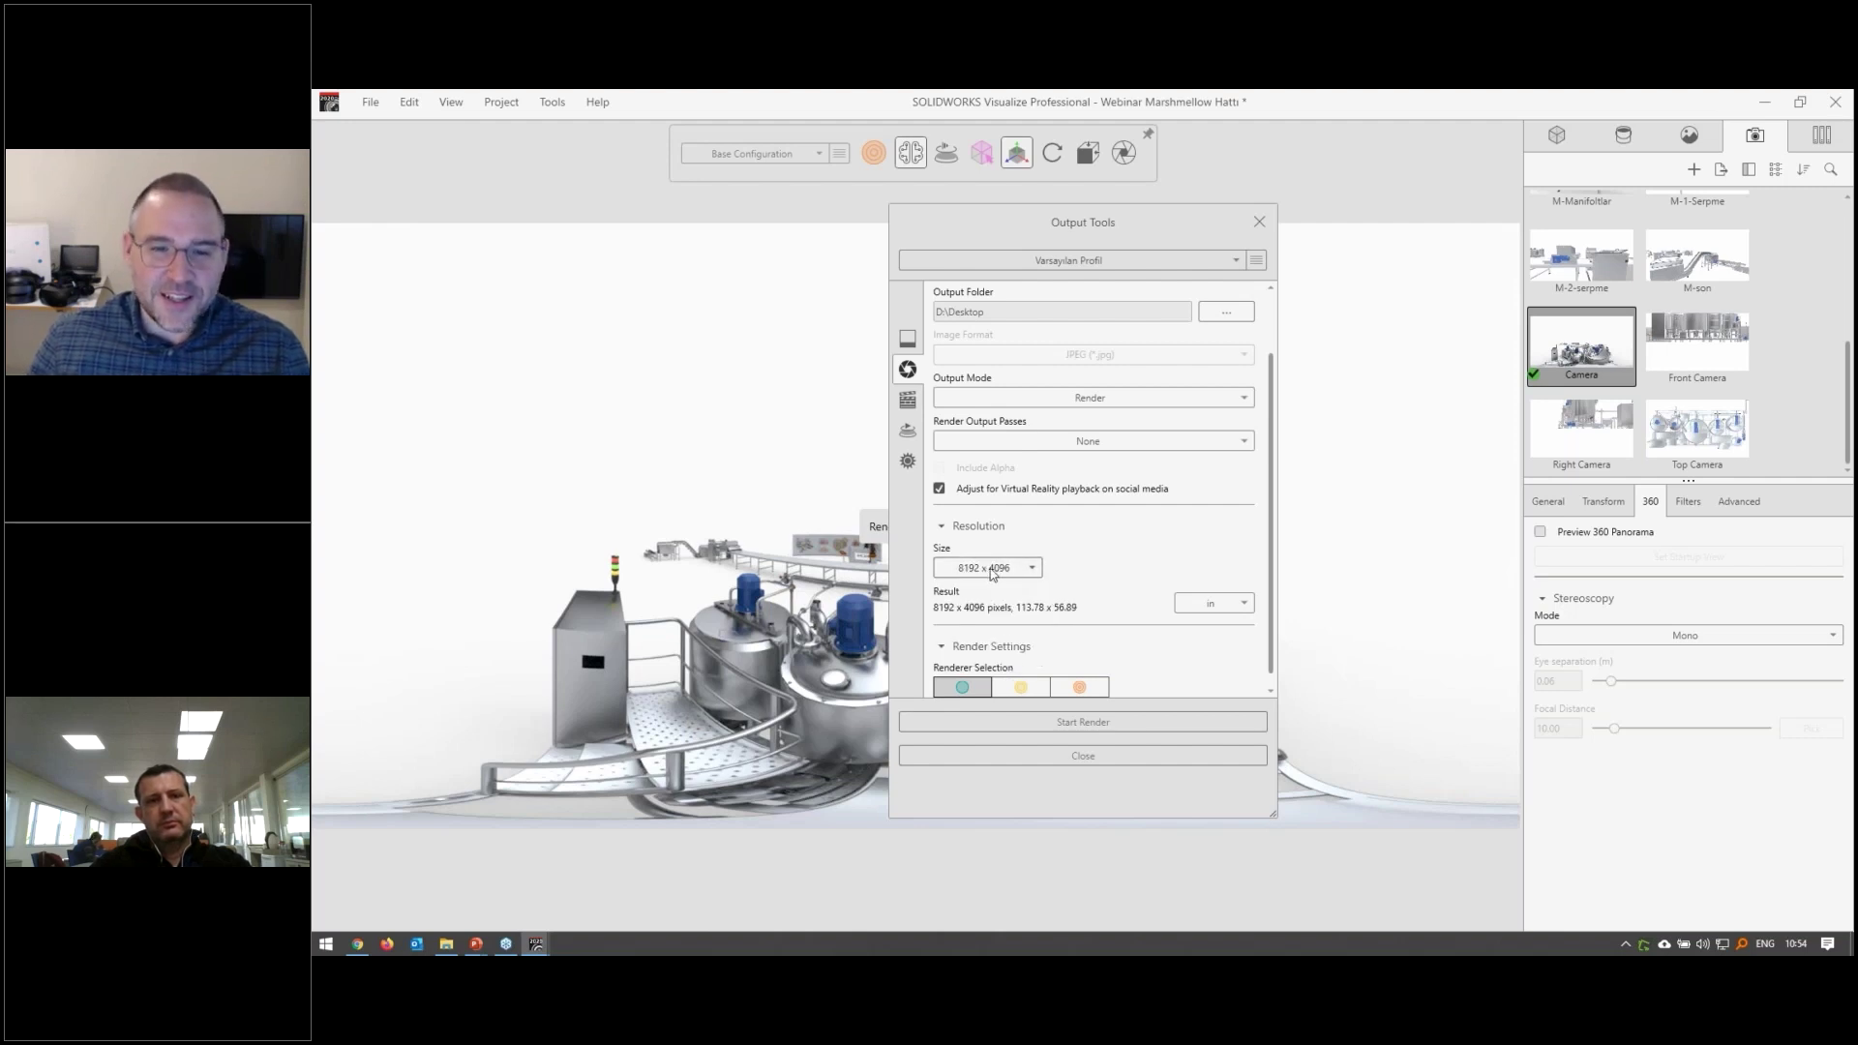
pyautogui.click(1105, 765)
# Open F-Artı.jpg from the Render folder's Fuar subfolder in the image viewer
pyautogui.click(446, 943)
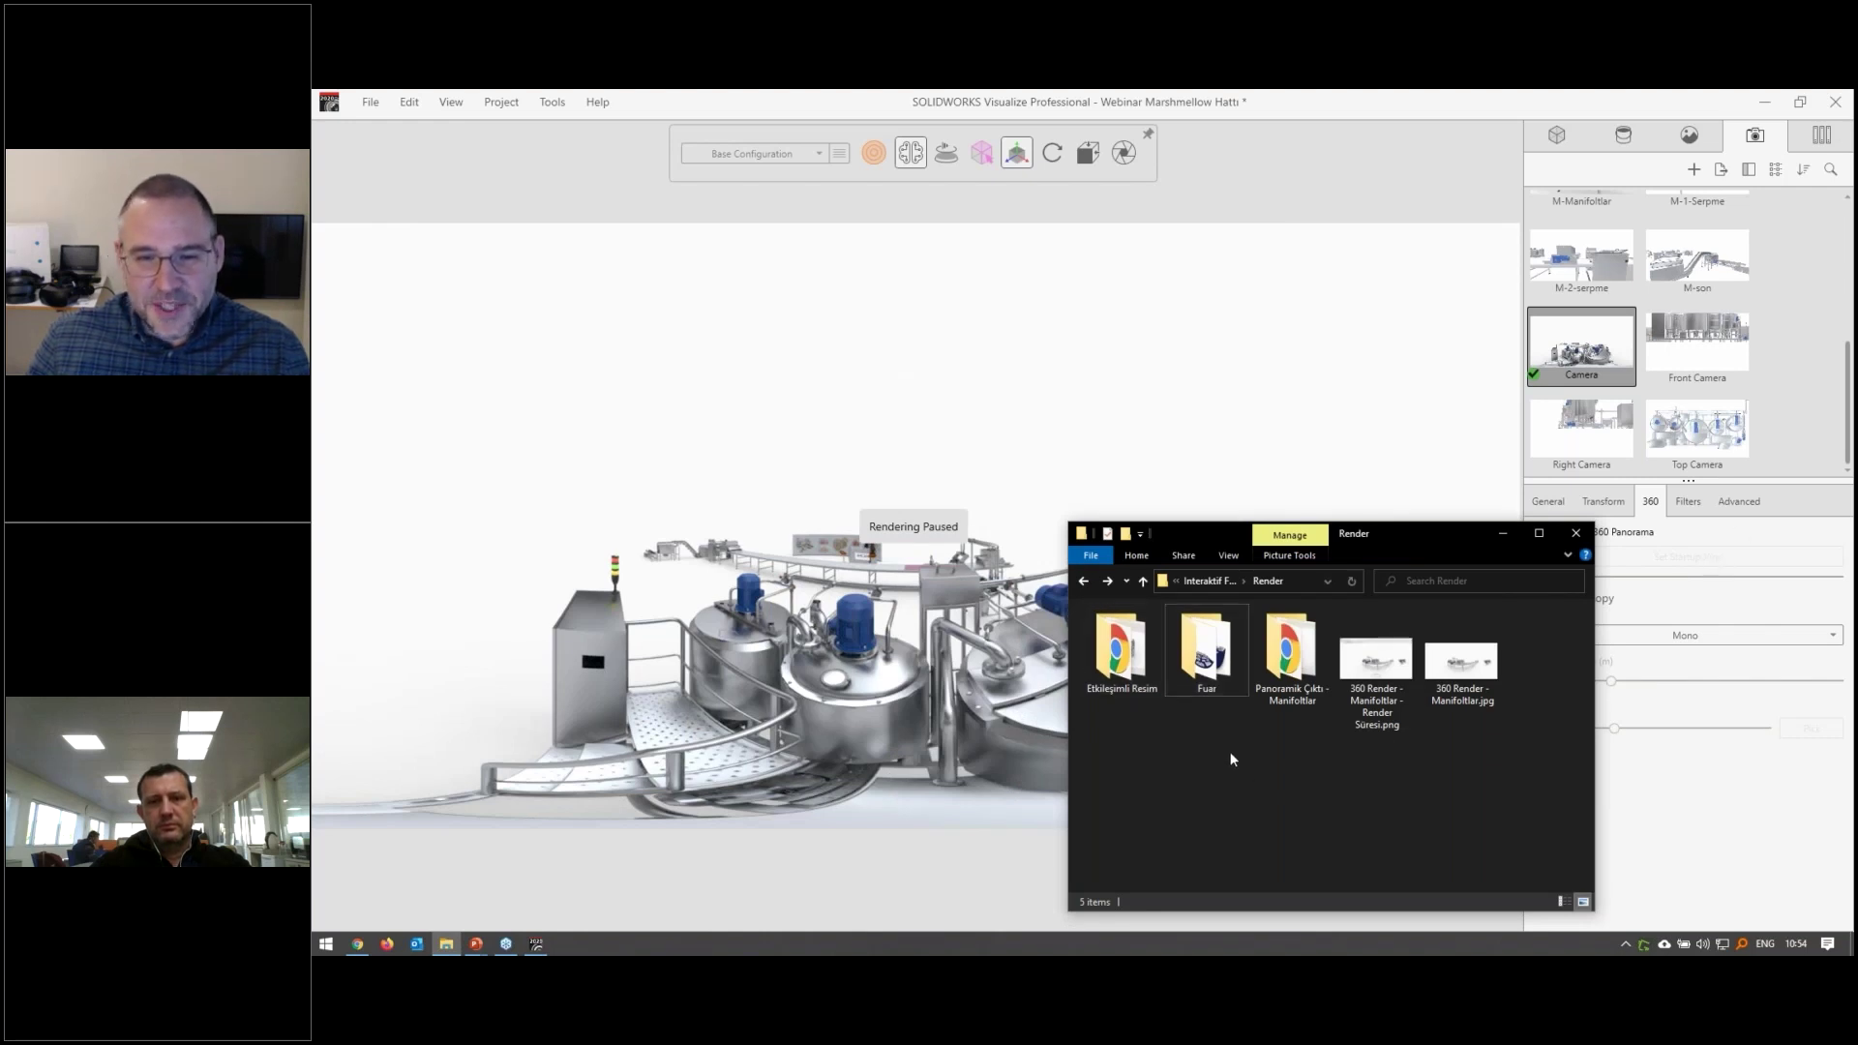
pyautogui.click(1182, 656)
pyautogui.doubleClick(1183, 656)
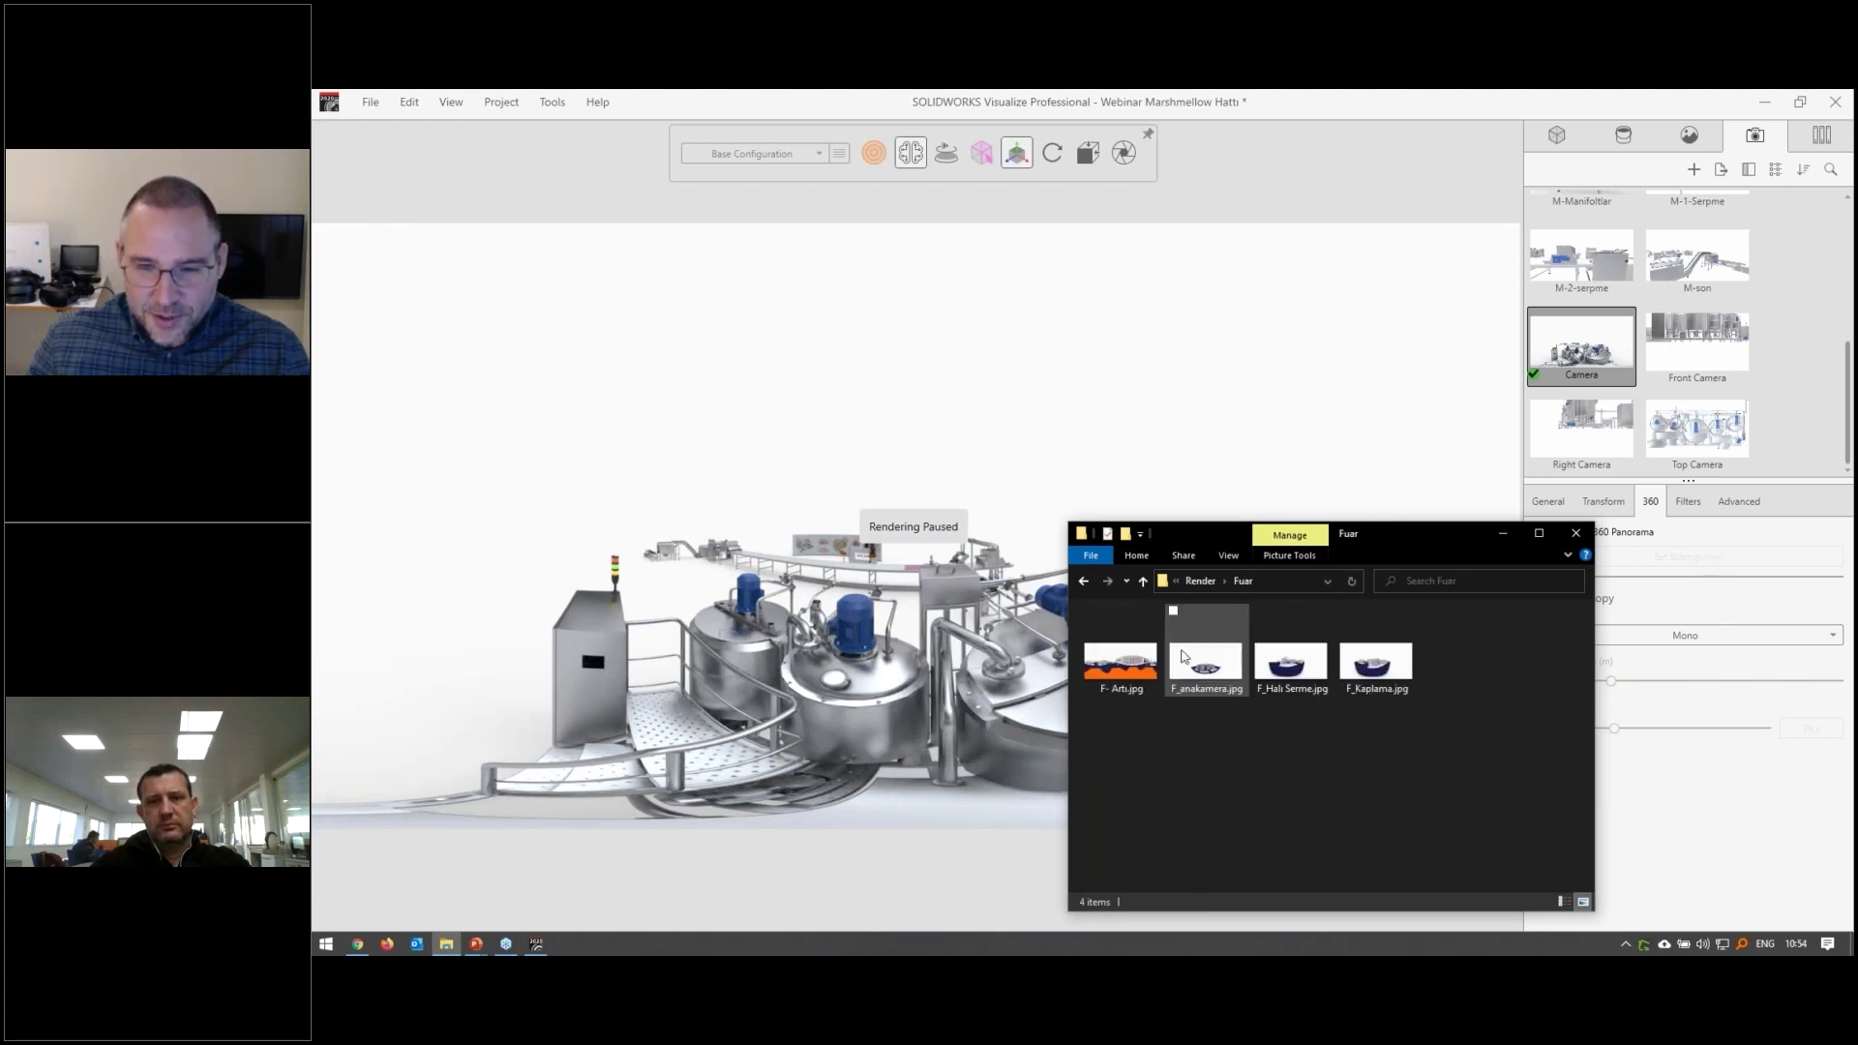
pyautogui.click(1139, 672)
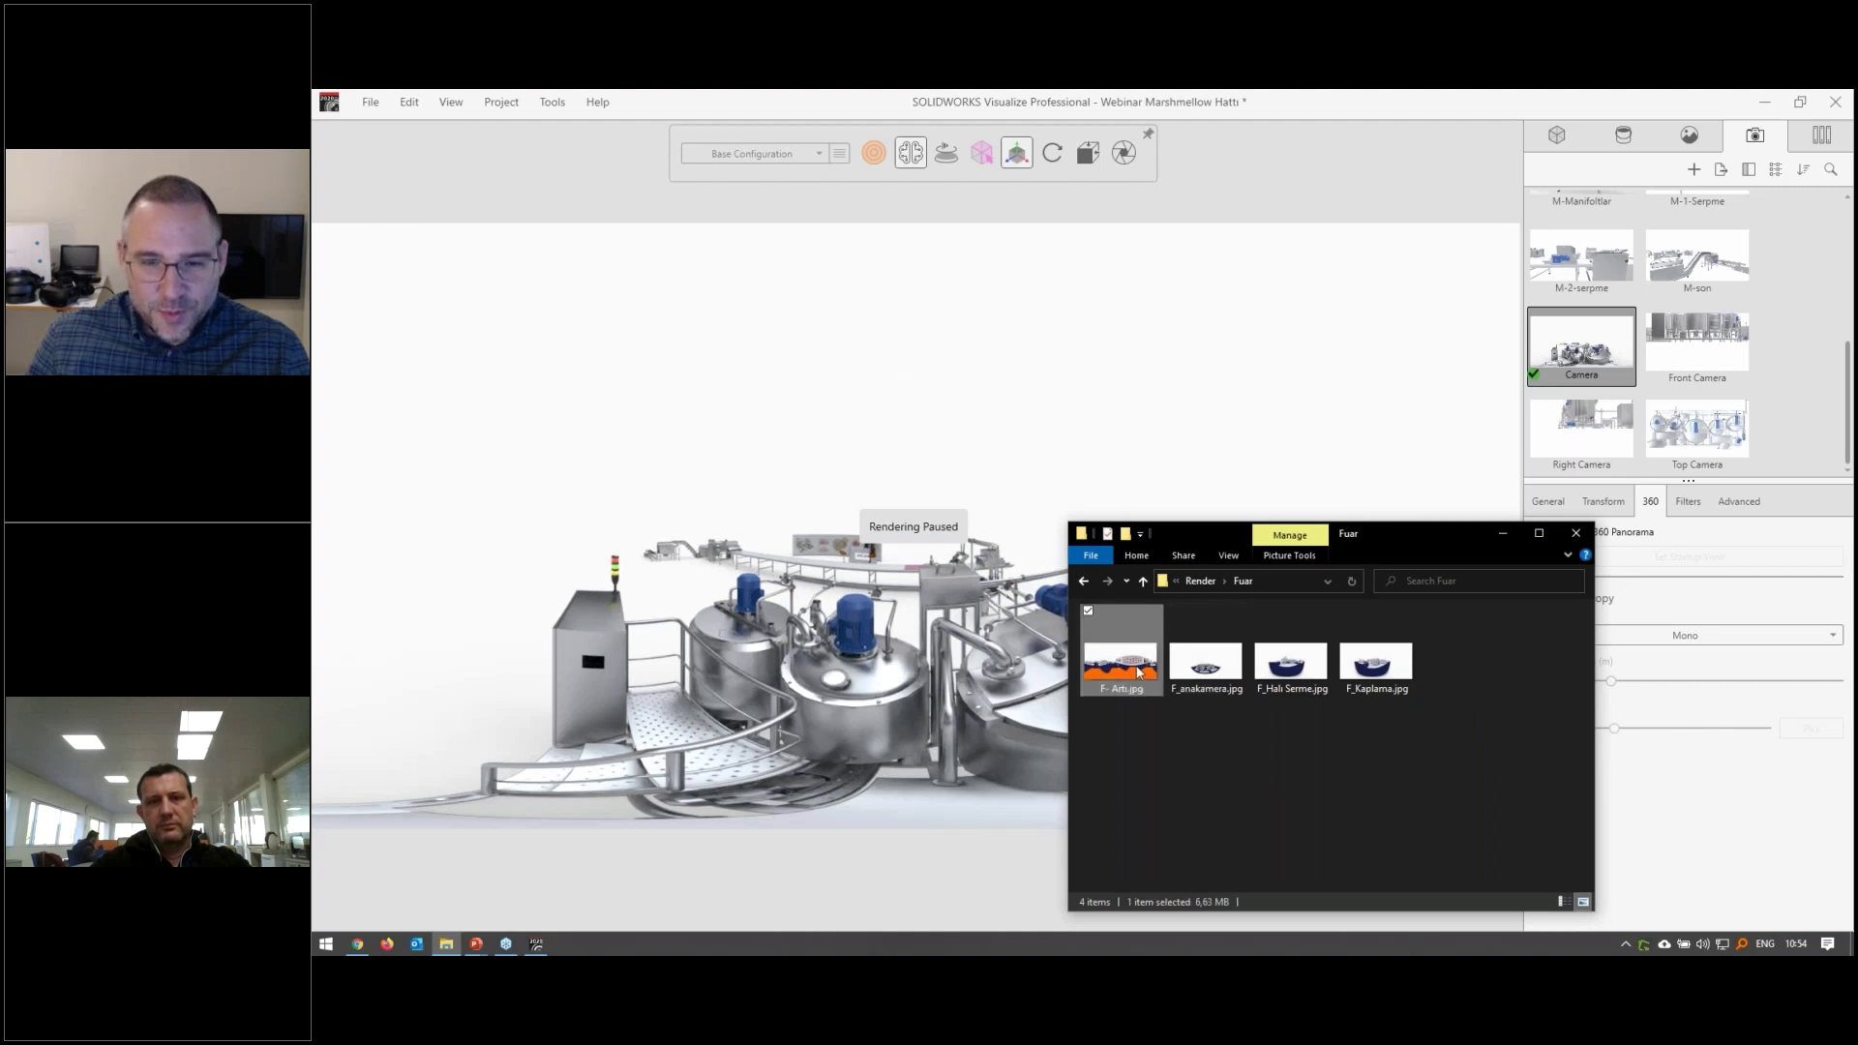
pyautogui.doubleClick(1139, 672)
pyautogui.doubleClick(948, 398)
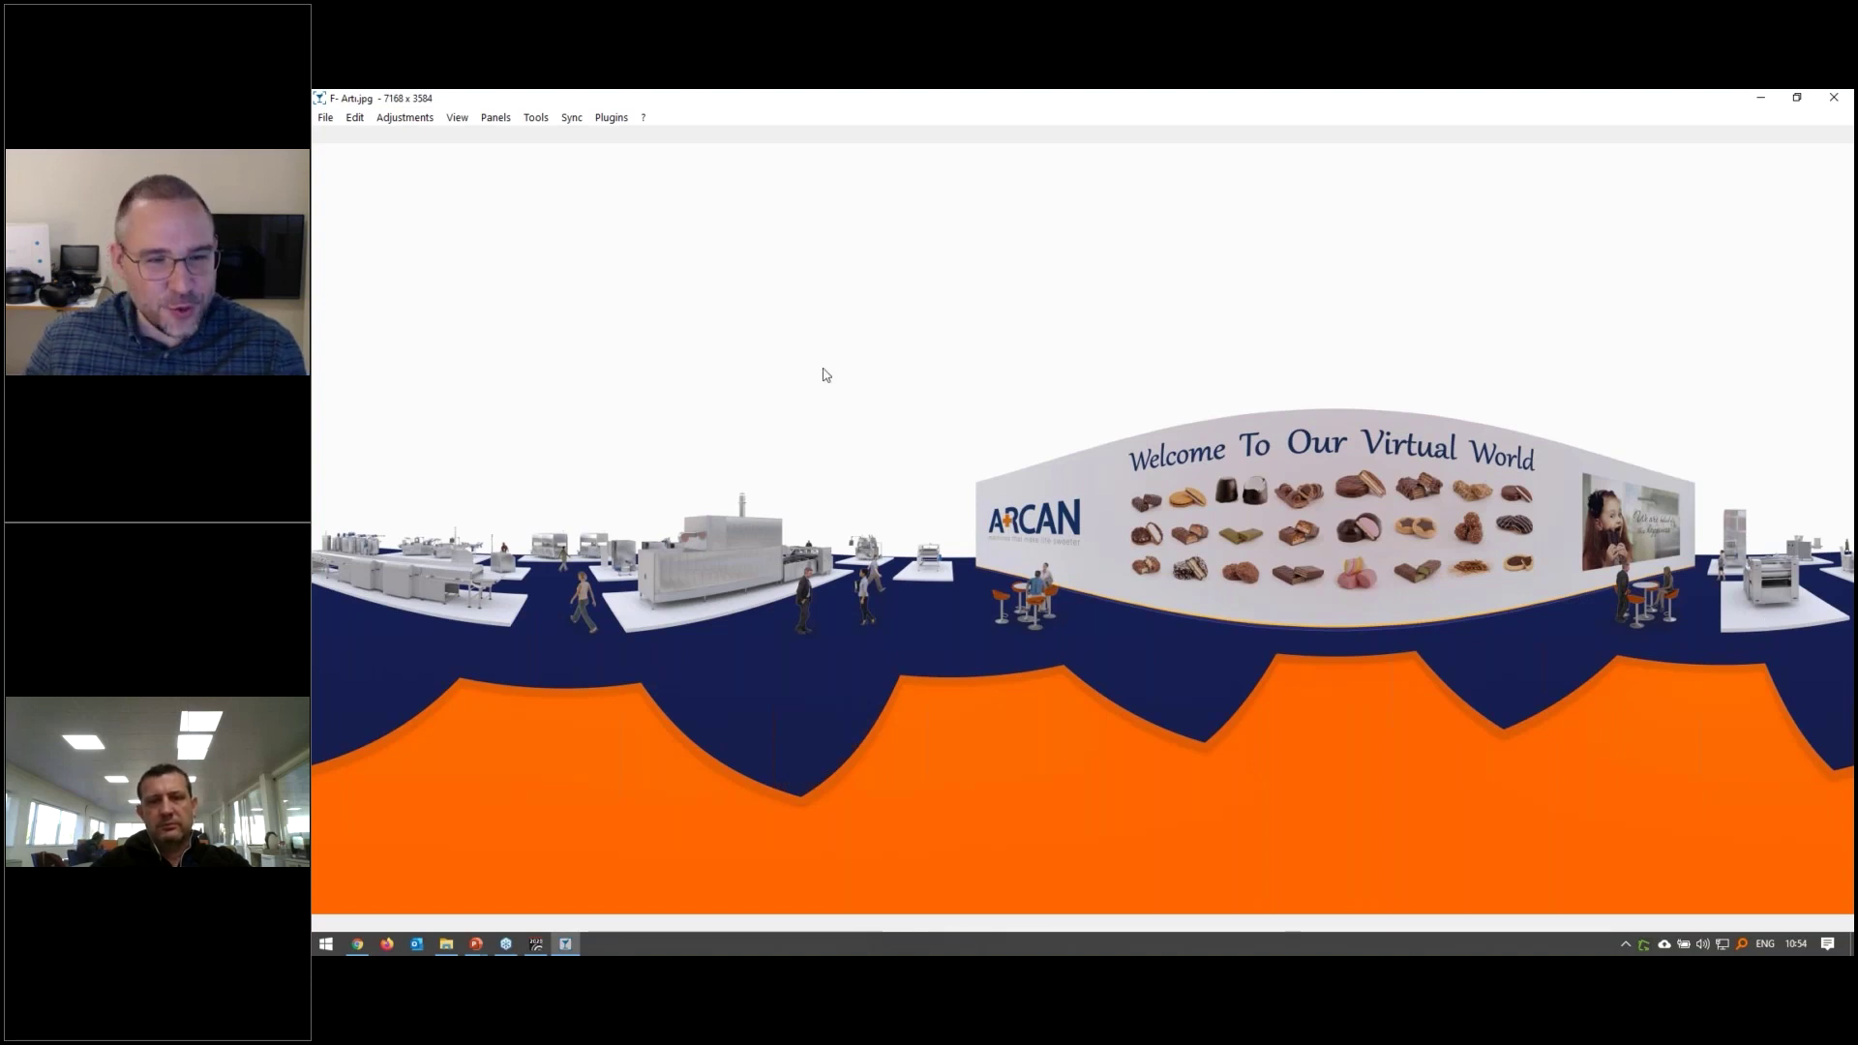
# Page through the Fuar panoramas to F_Kaplama.jpg, then close nomacs
pyautogui.press('pagedown')
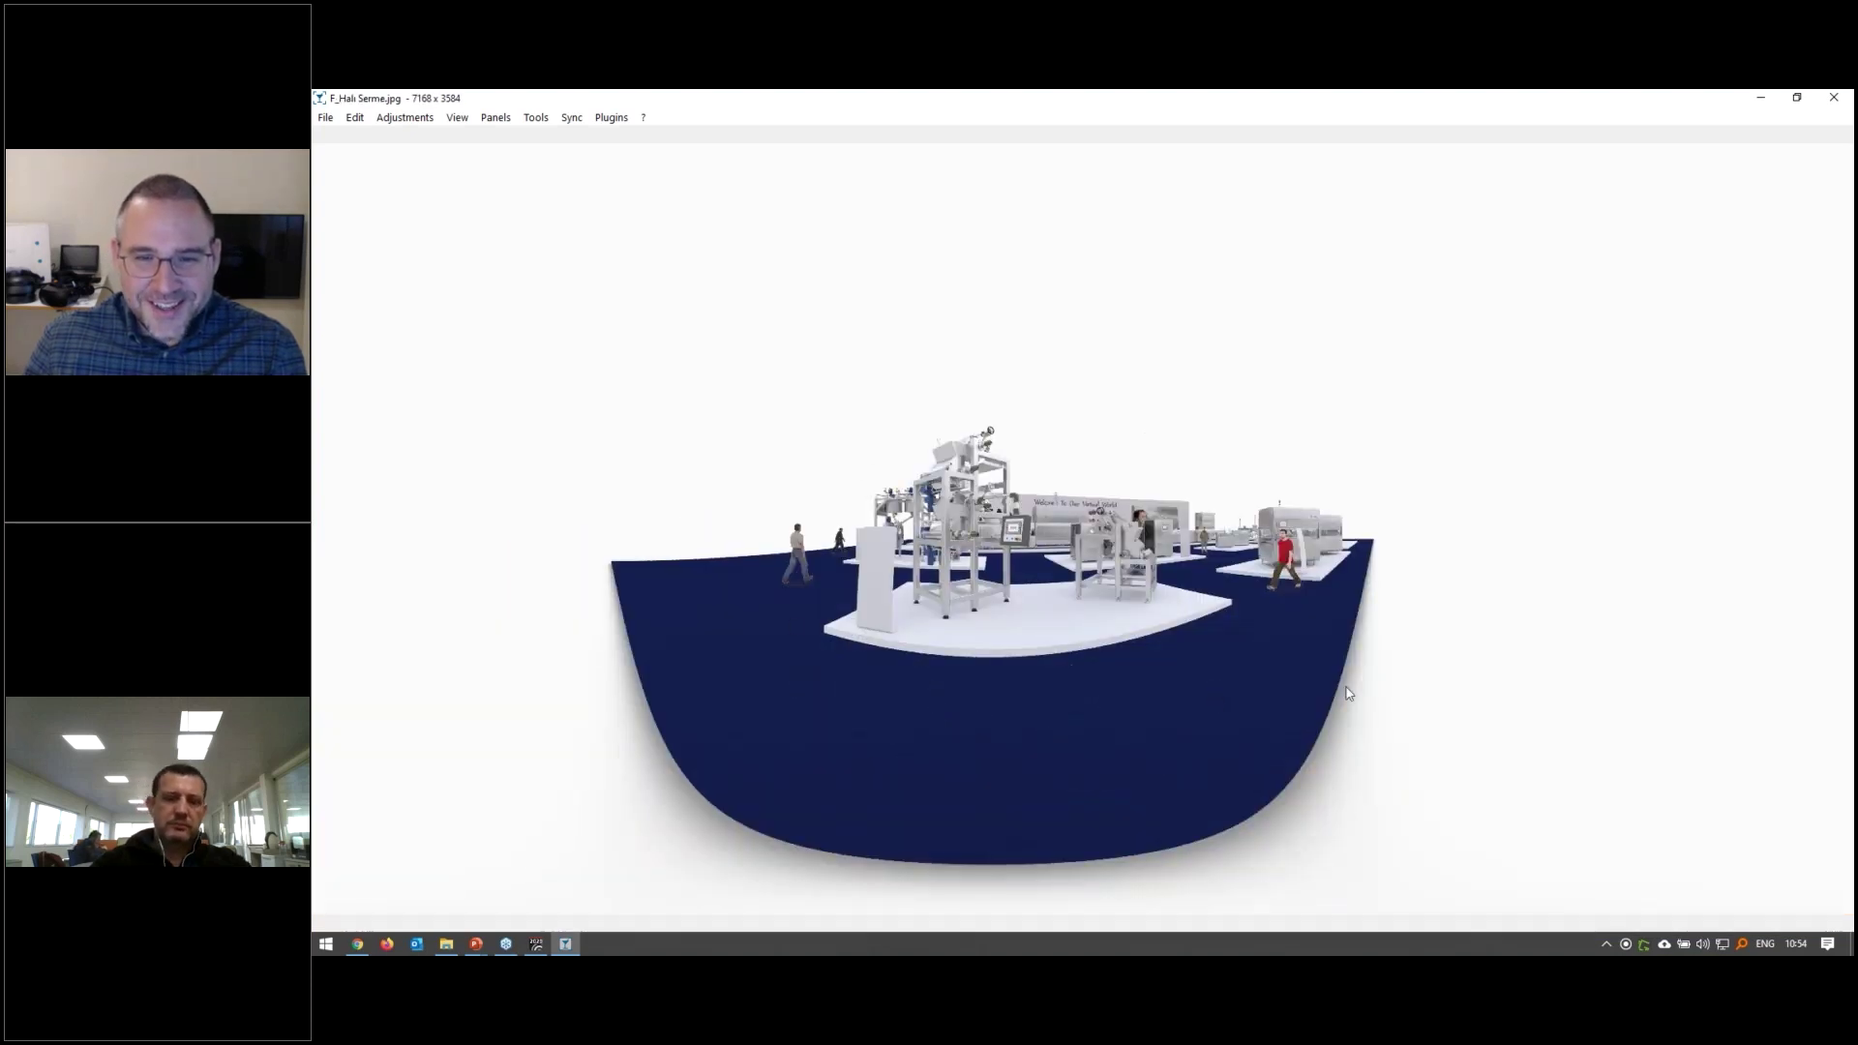
pyautogui.press('pagedown')
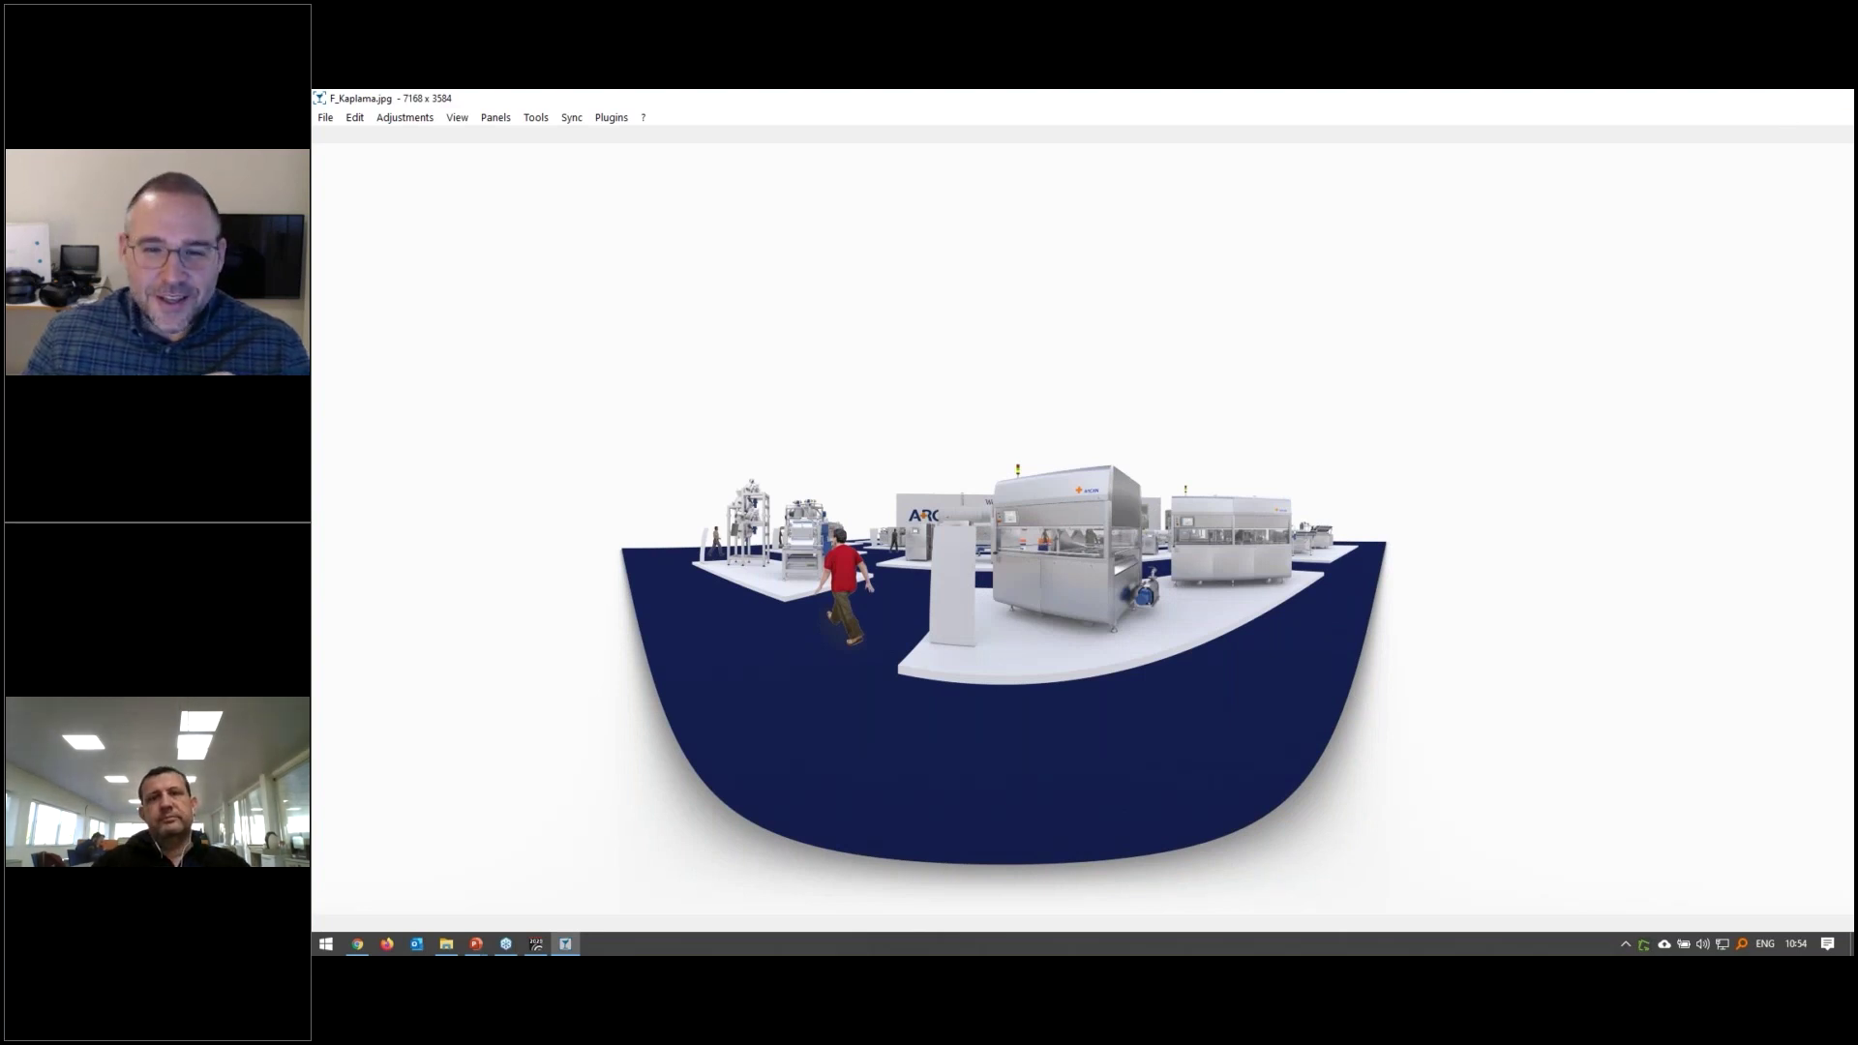
pyautogui.press('Escape')
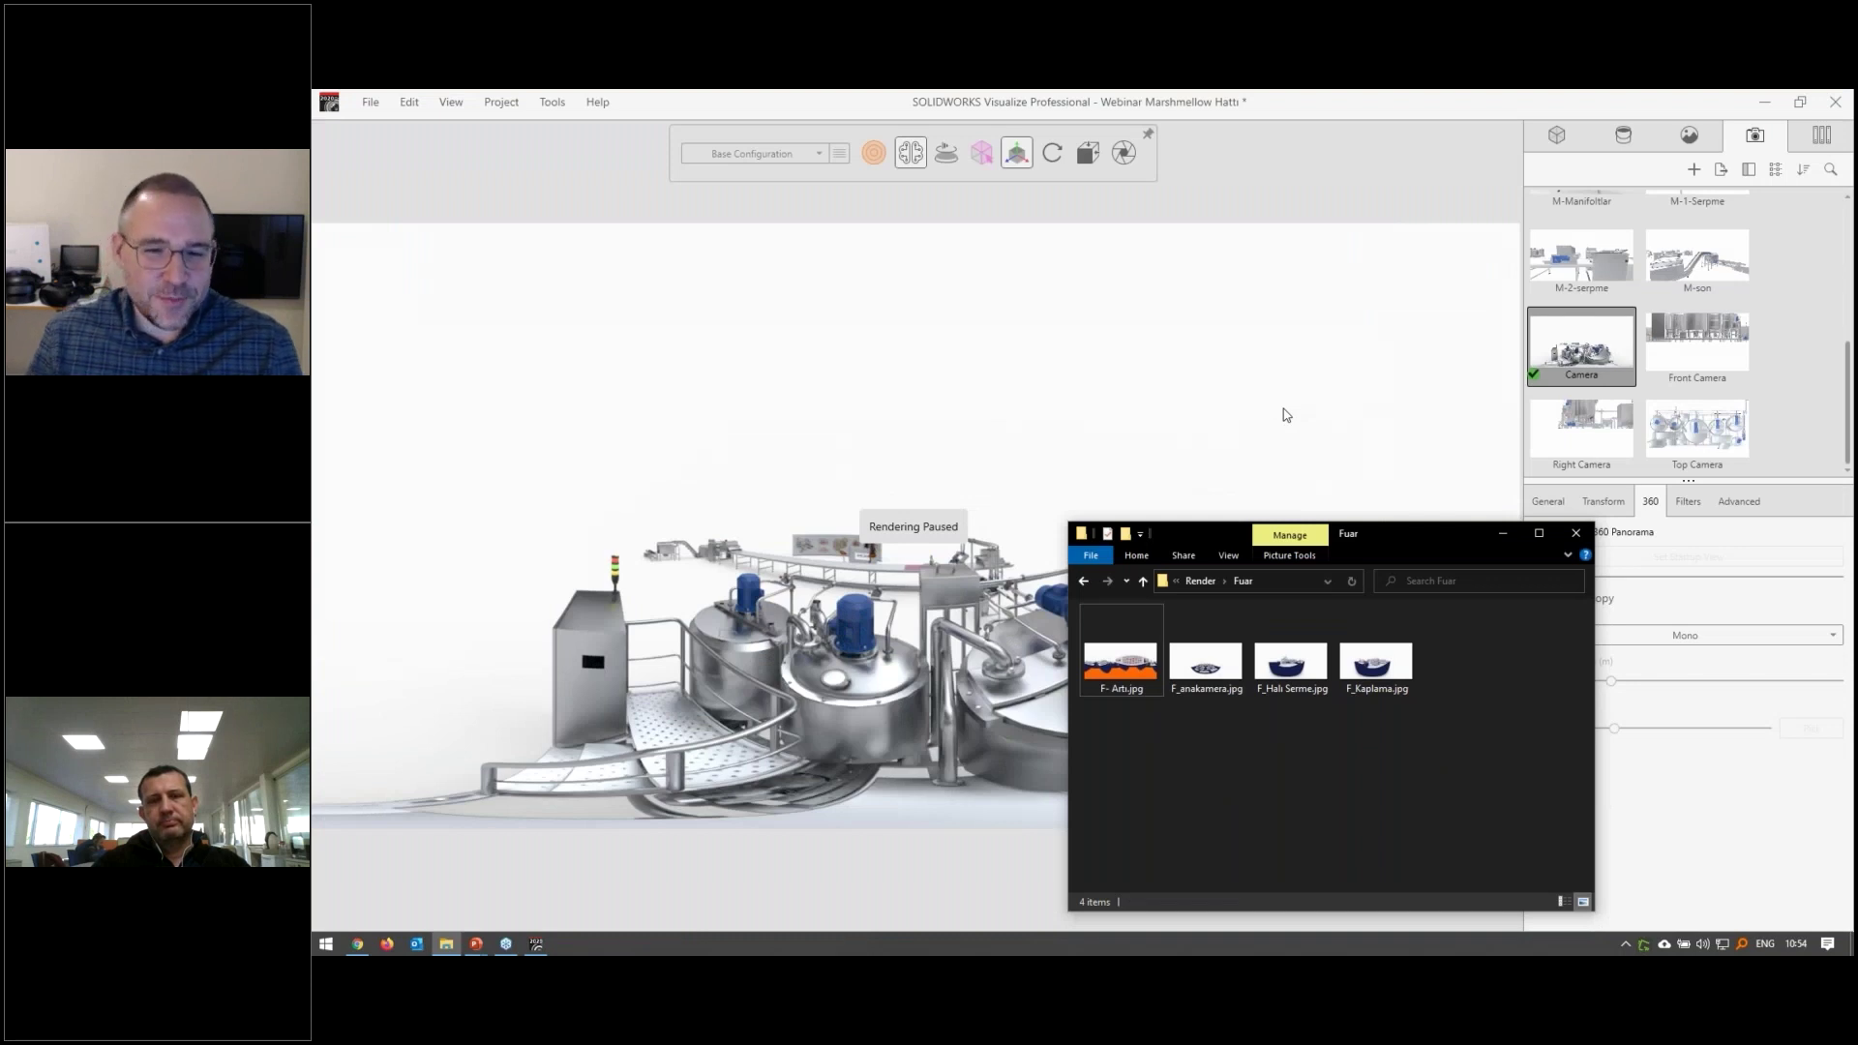
# Go up to the Render folder in File Explorer and return to SOLIDWORKS Visualize
pyautogui.moveTo(1469, 758); pyautogui.dragTo(1330, 780)
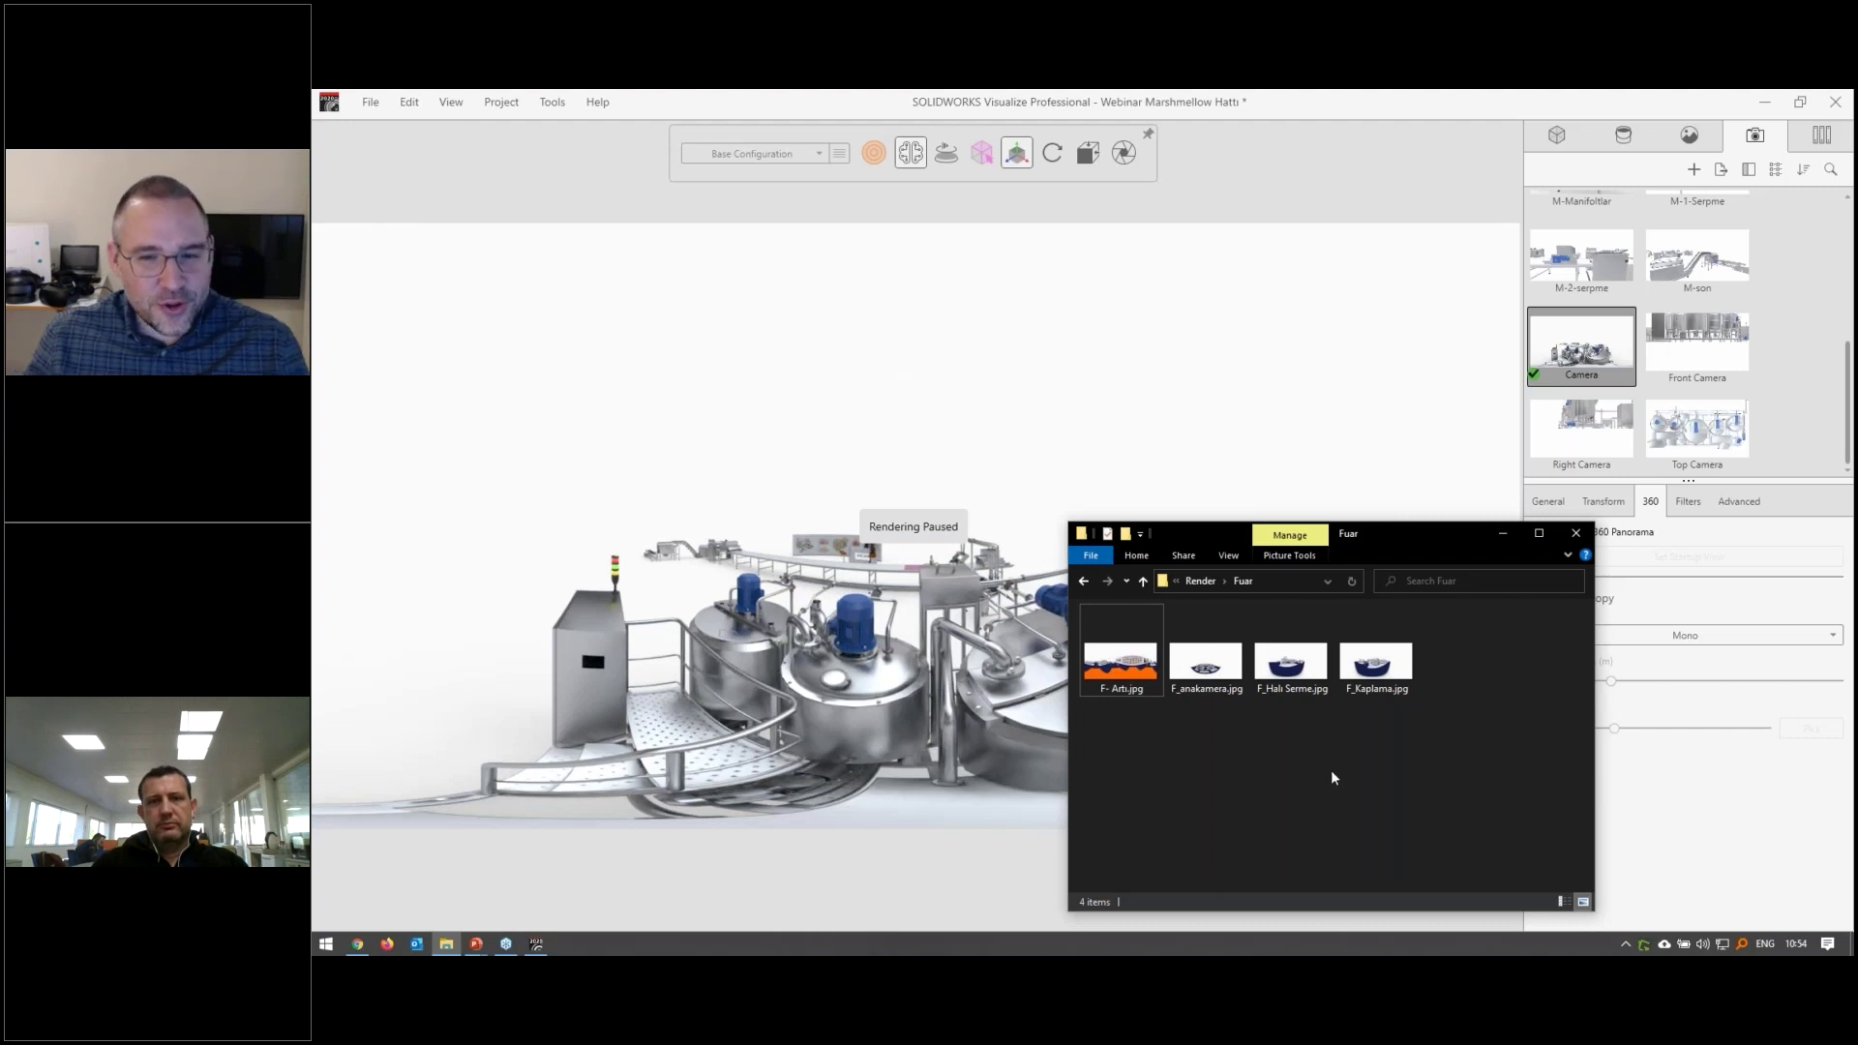
pyautogui.press('BackSpace')
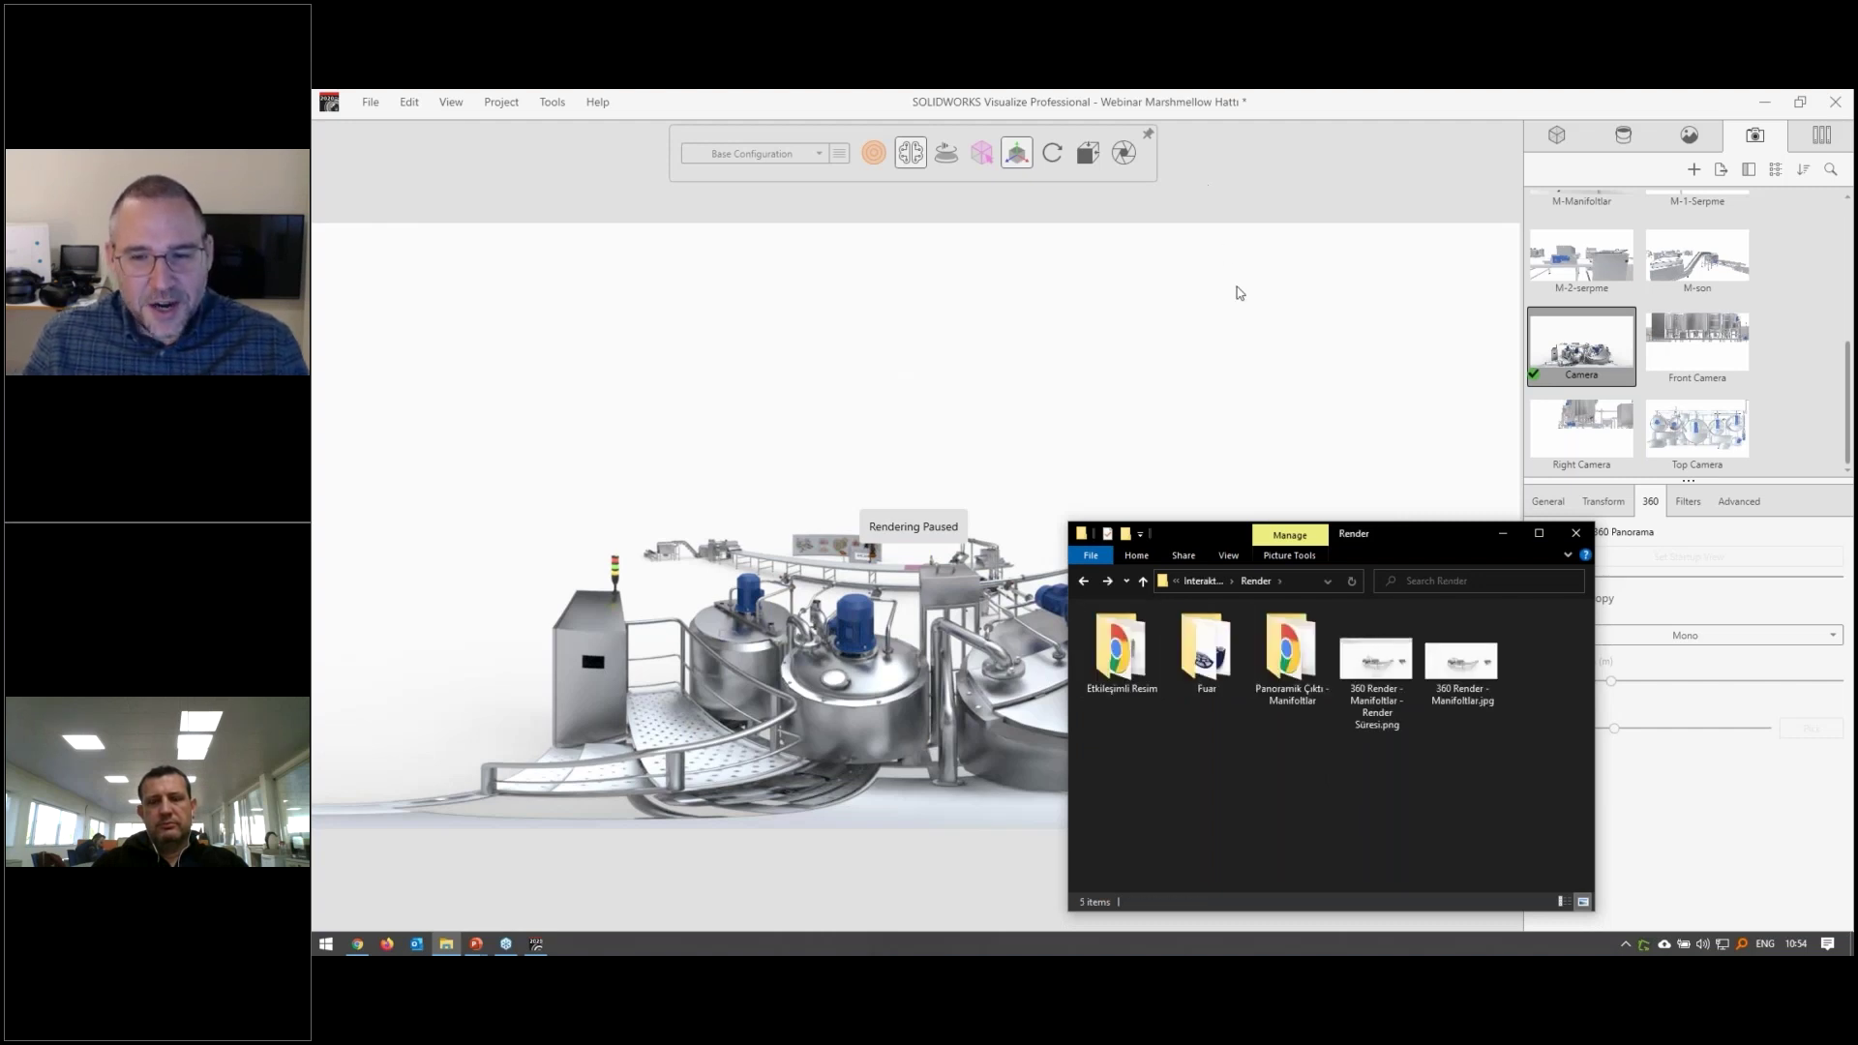
pyautogui.click(1240, 292)
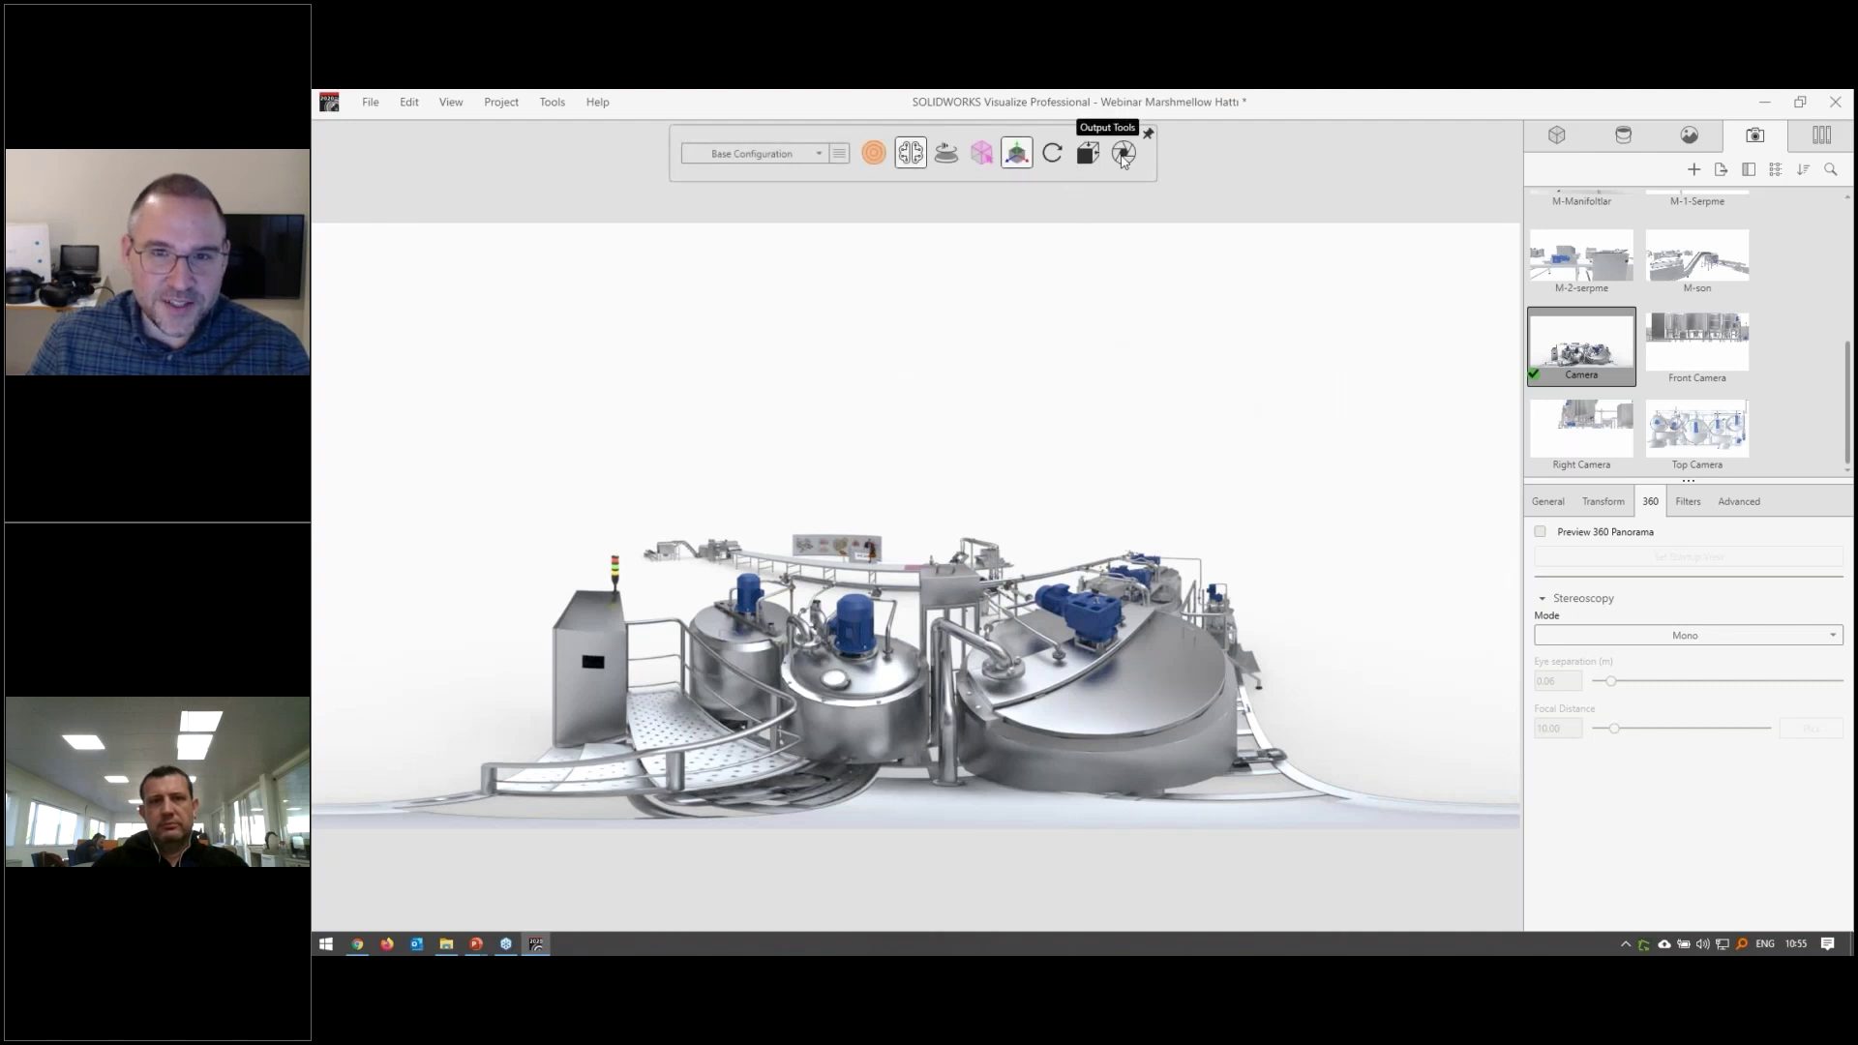
# Change the still output mode from Render to Panoramic, keeping 8192 × 4096 for VR
pyautogui.click(1124, 154)
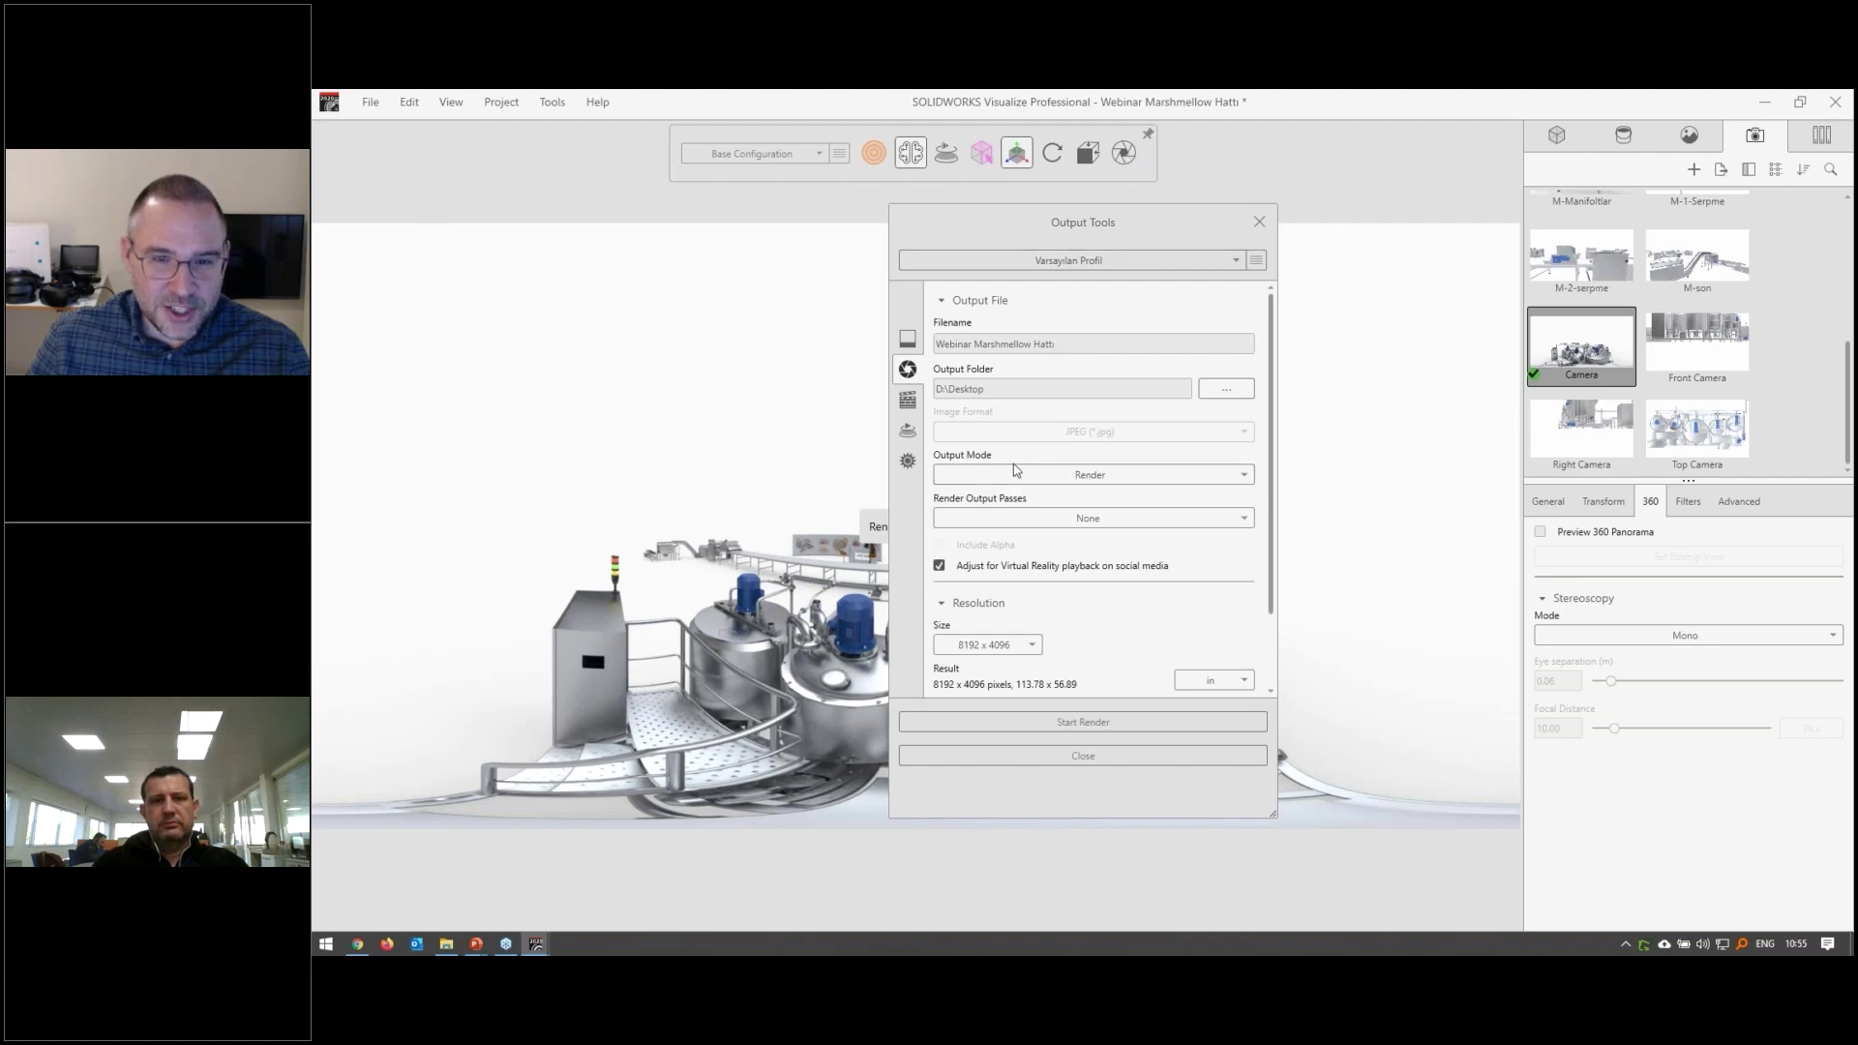
pyautogui.click(1050, 478)
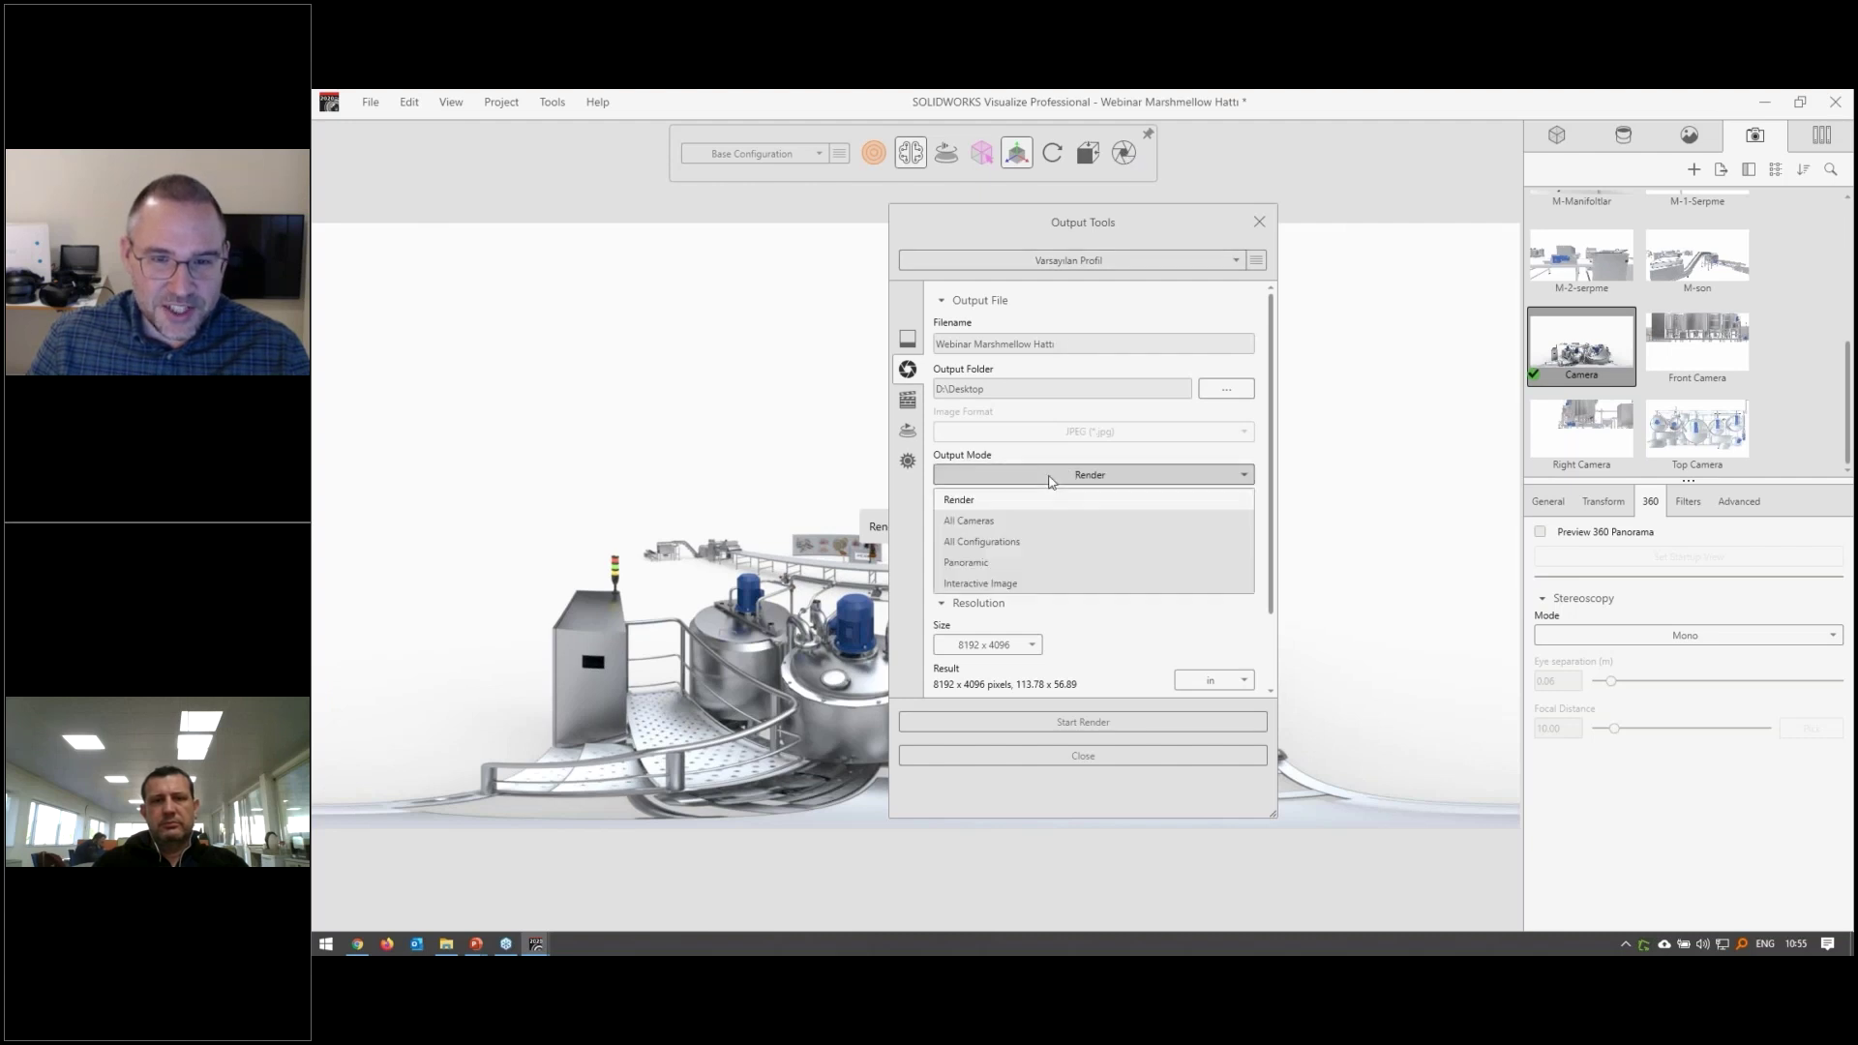
pyautogui.click(1018, 562)
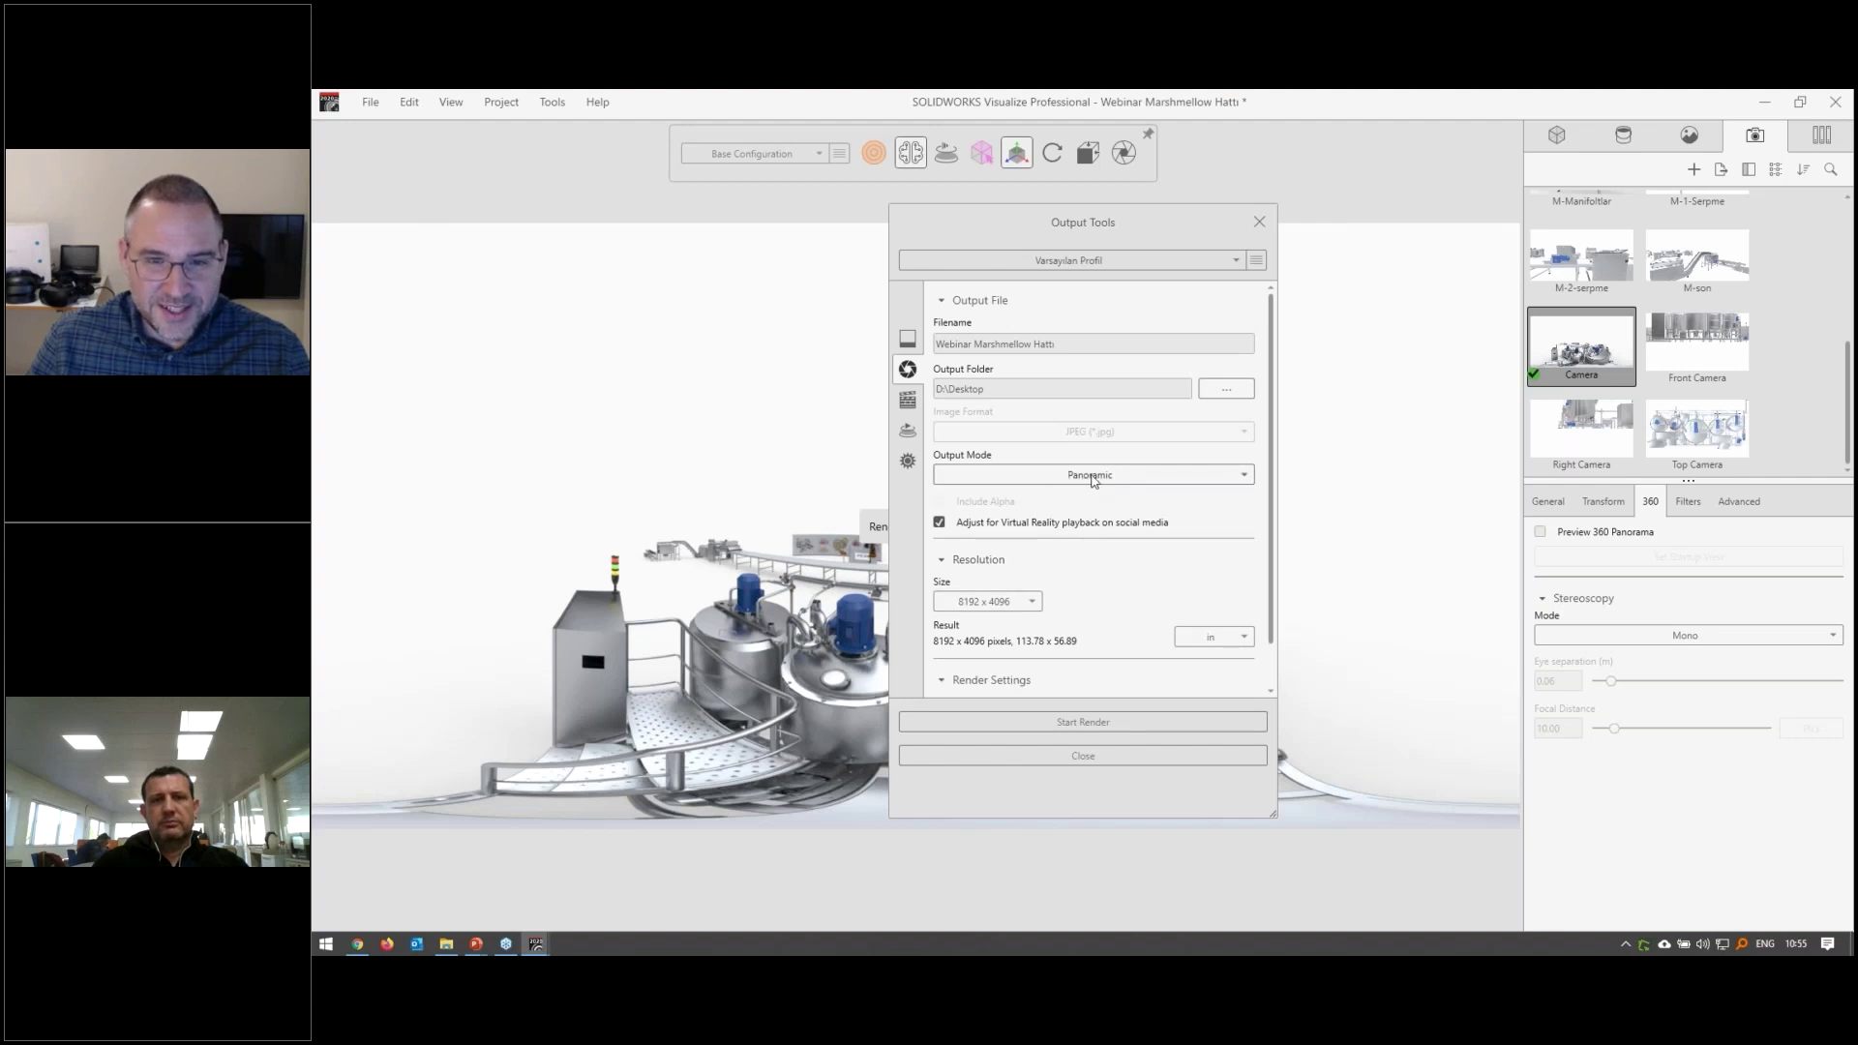
pyautogui.scroll(-1, 1115, 589)
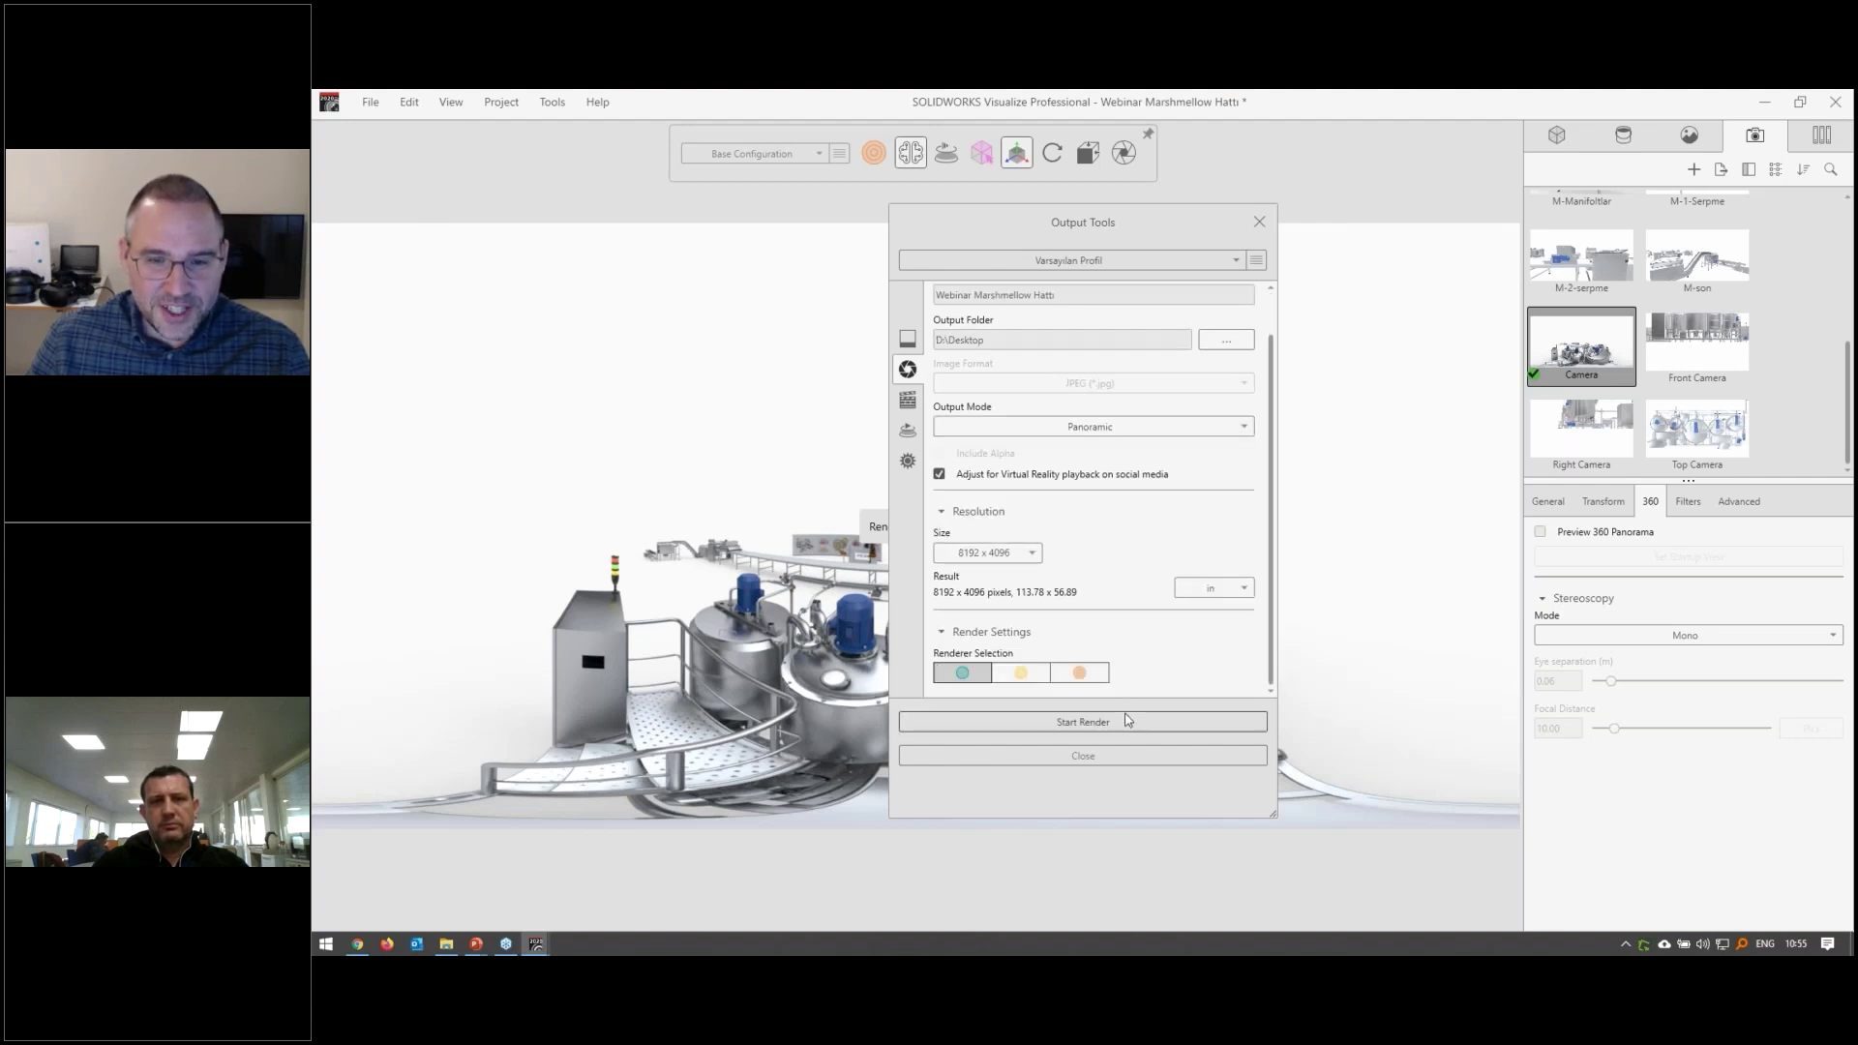
pyautogui.click(1259, 223)
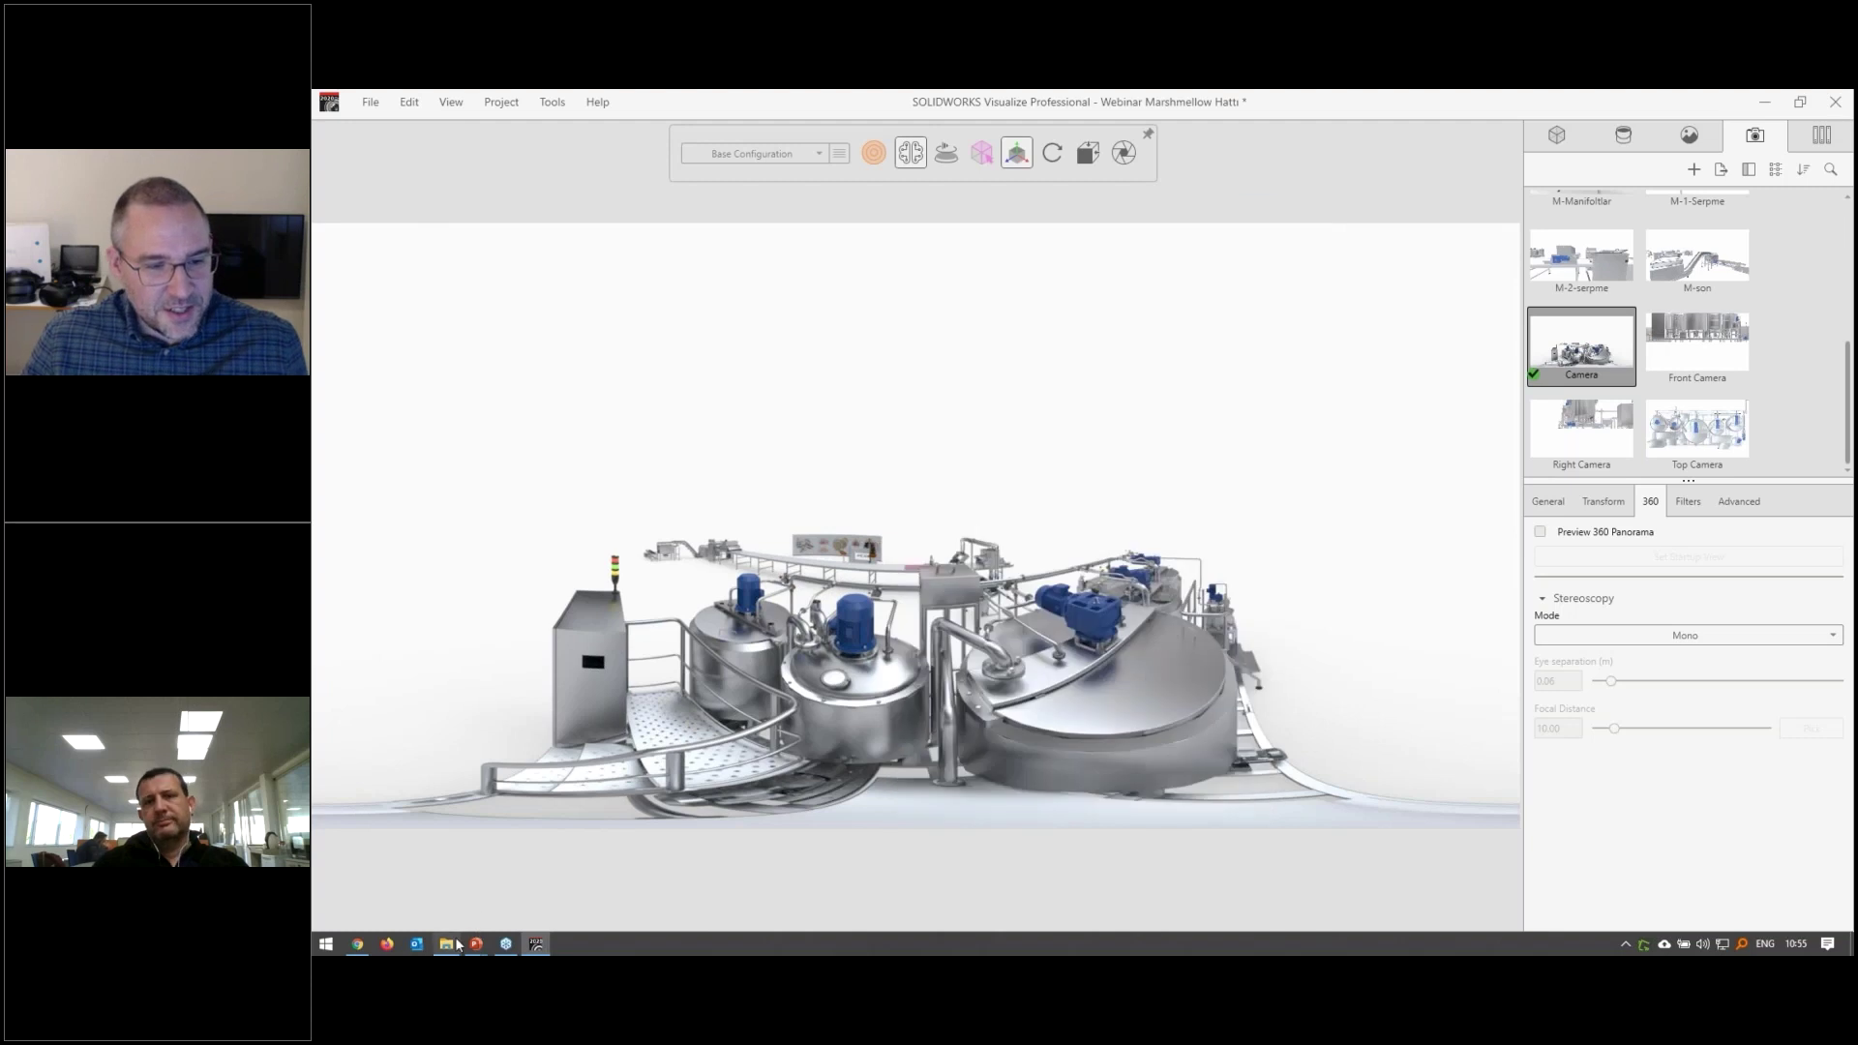
pyautogui.click(446, 944)
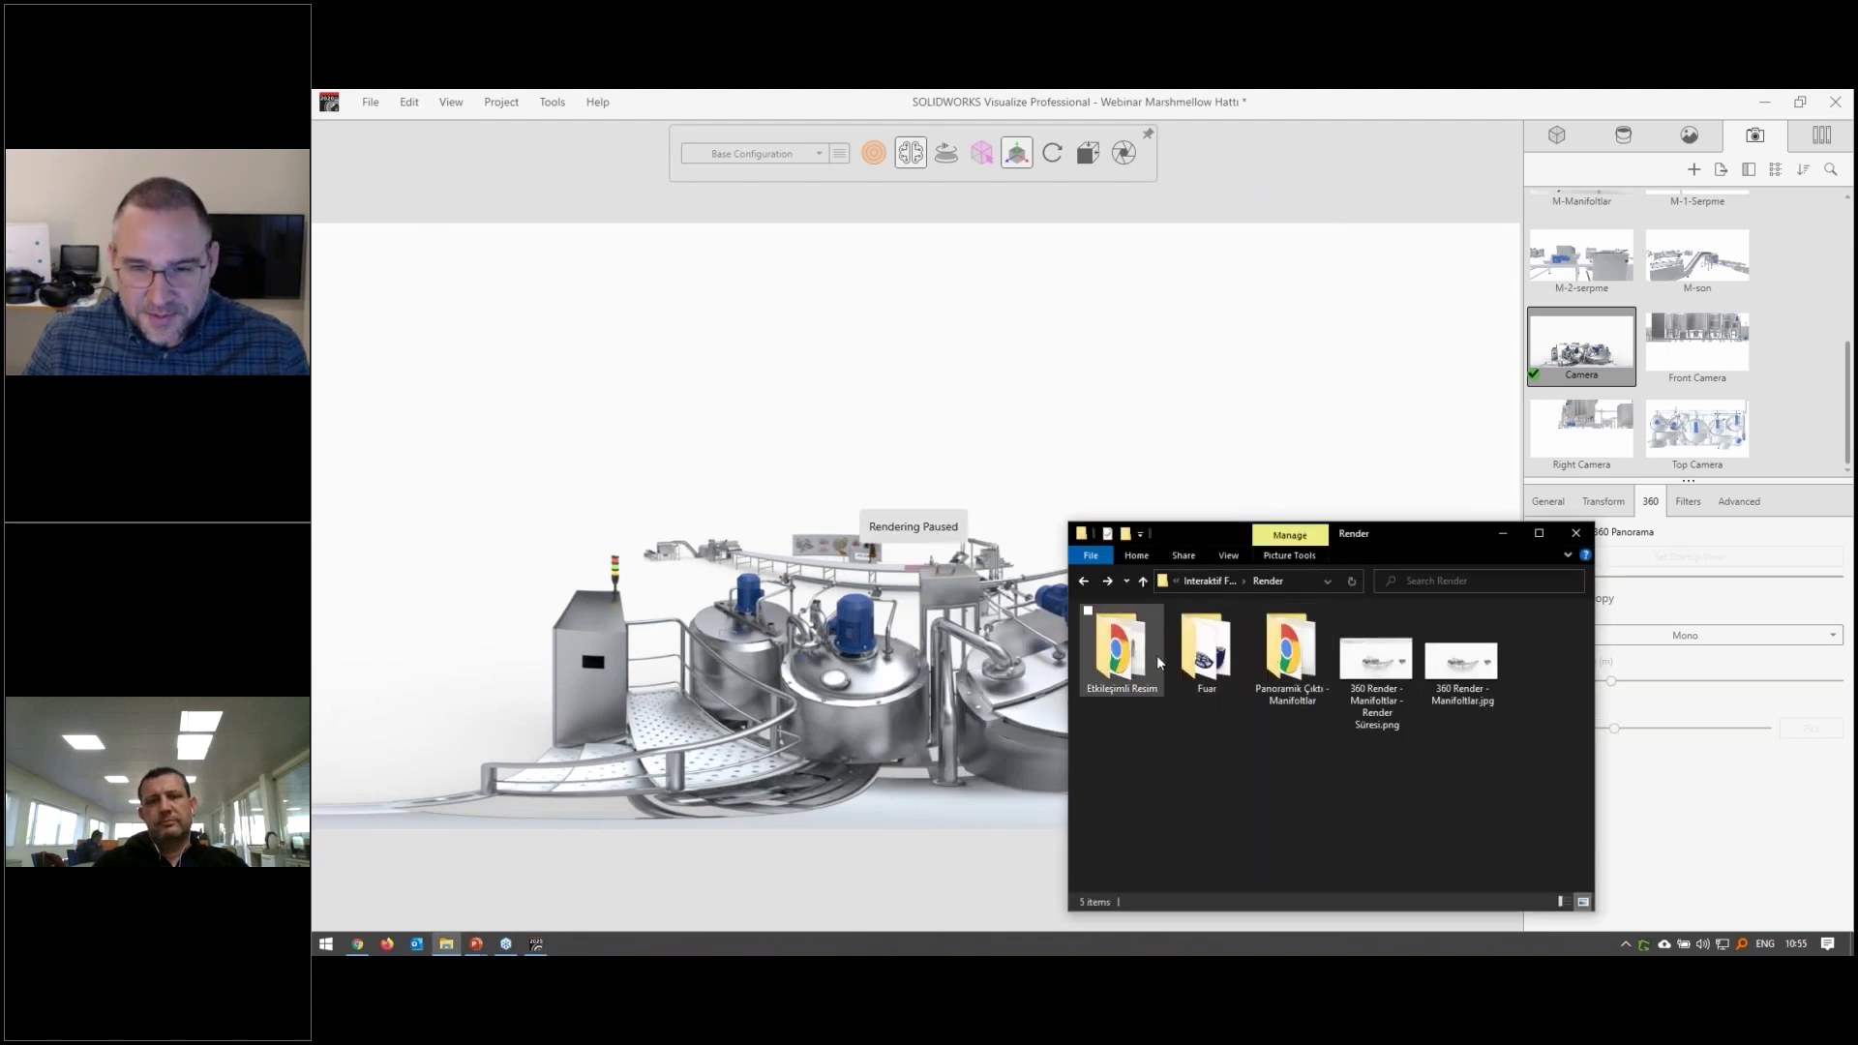
# Launch RunMe.exe from the panoramic output folder to view the Manifoltlar panorama in Chrome
pyautogui.doubleClick(1302, 665)
pyautogui.doubleClick(1134, 683)
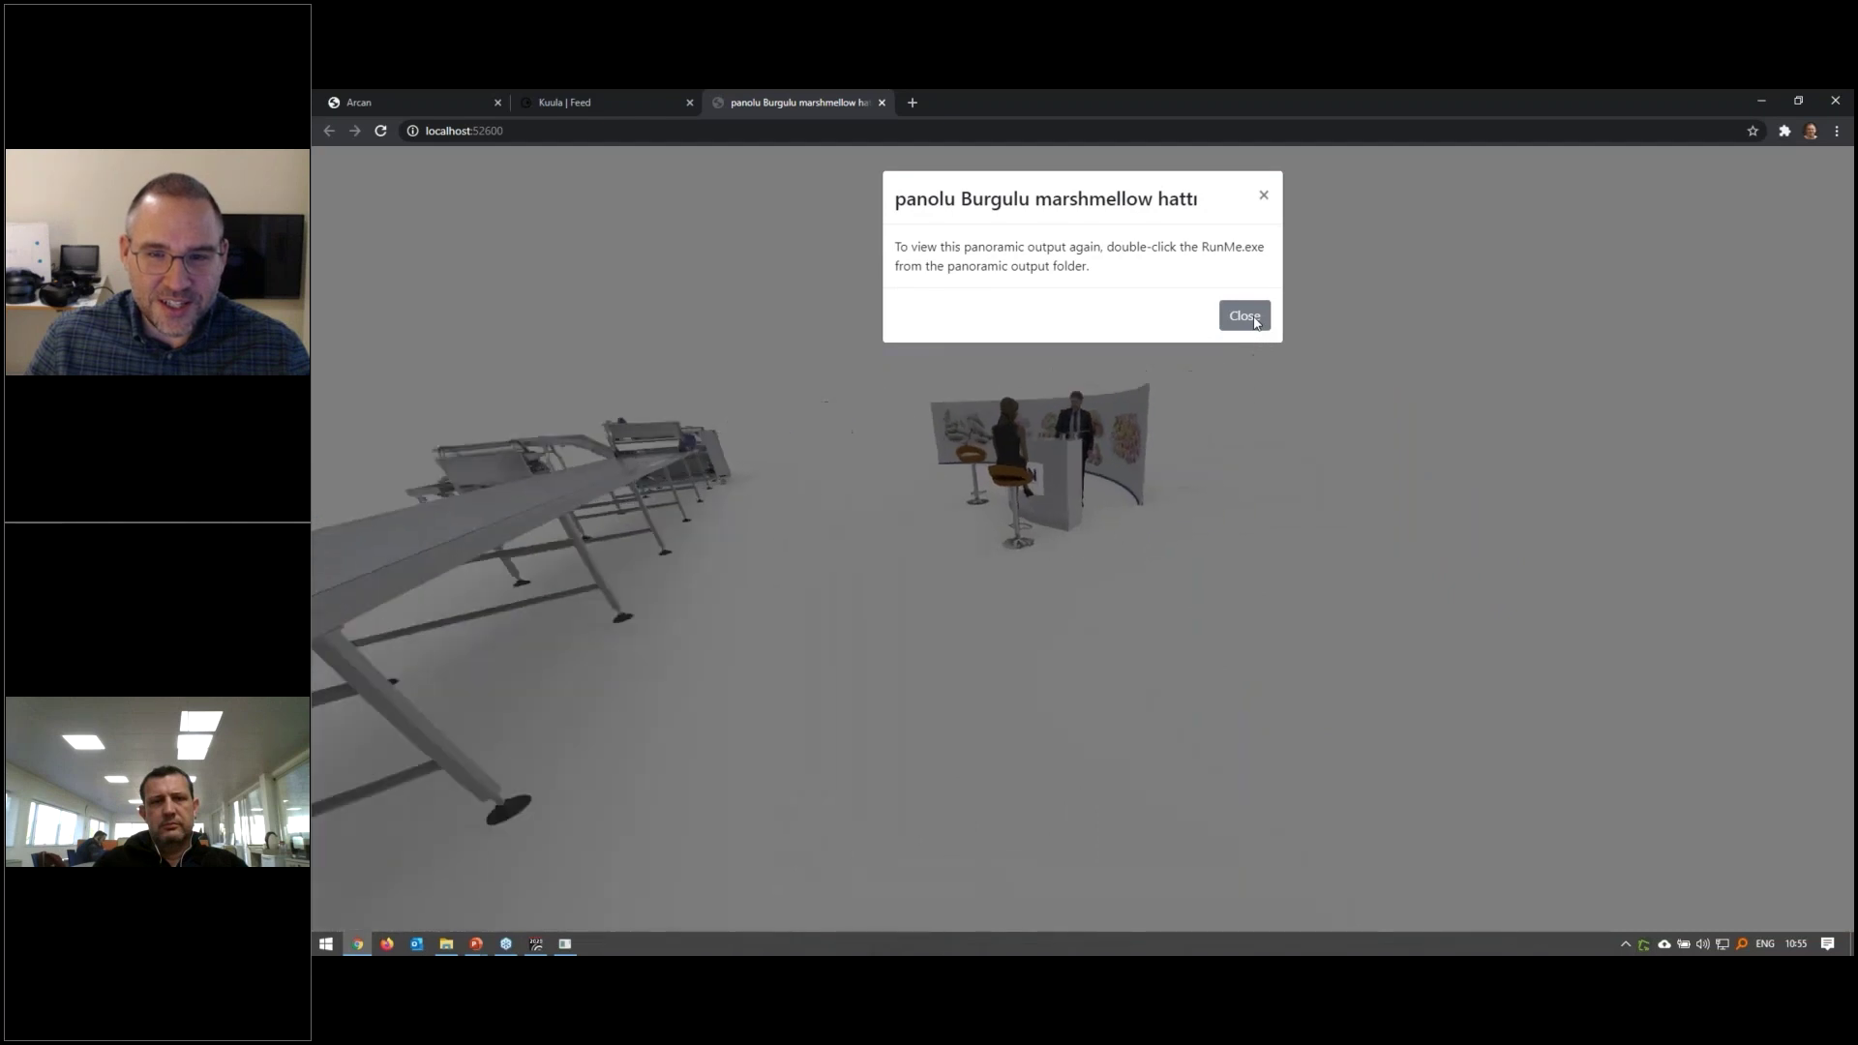
pyautogui.click(1252, 317)
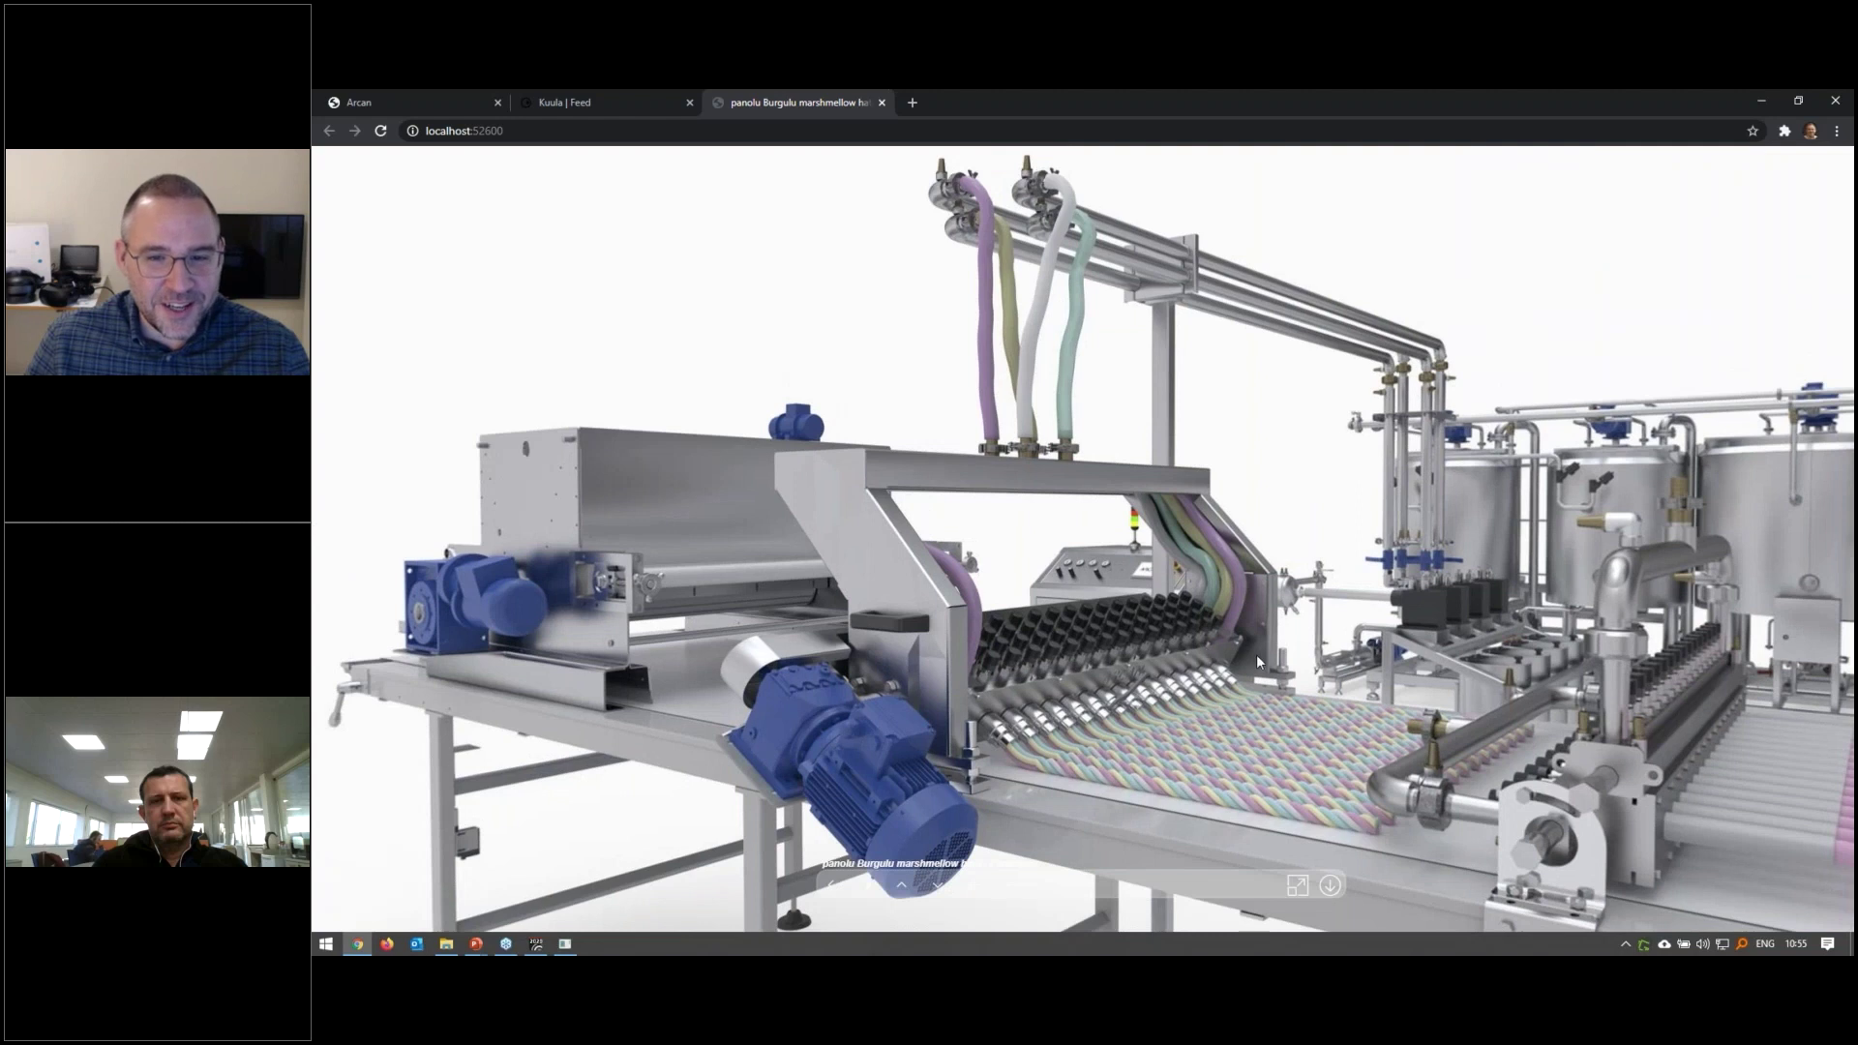
# Look around the tanks, pink conveyor, marshmallow stand and blue-motor depositor, then minimize Chrome
pyautogui.moveTo(1256, 655)
pyautogui.mouseDown()
pyautogui.moveTo(991, 638)
pyautogui.moveTo(1097, 493)
pyautogui.mouseUp()
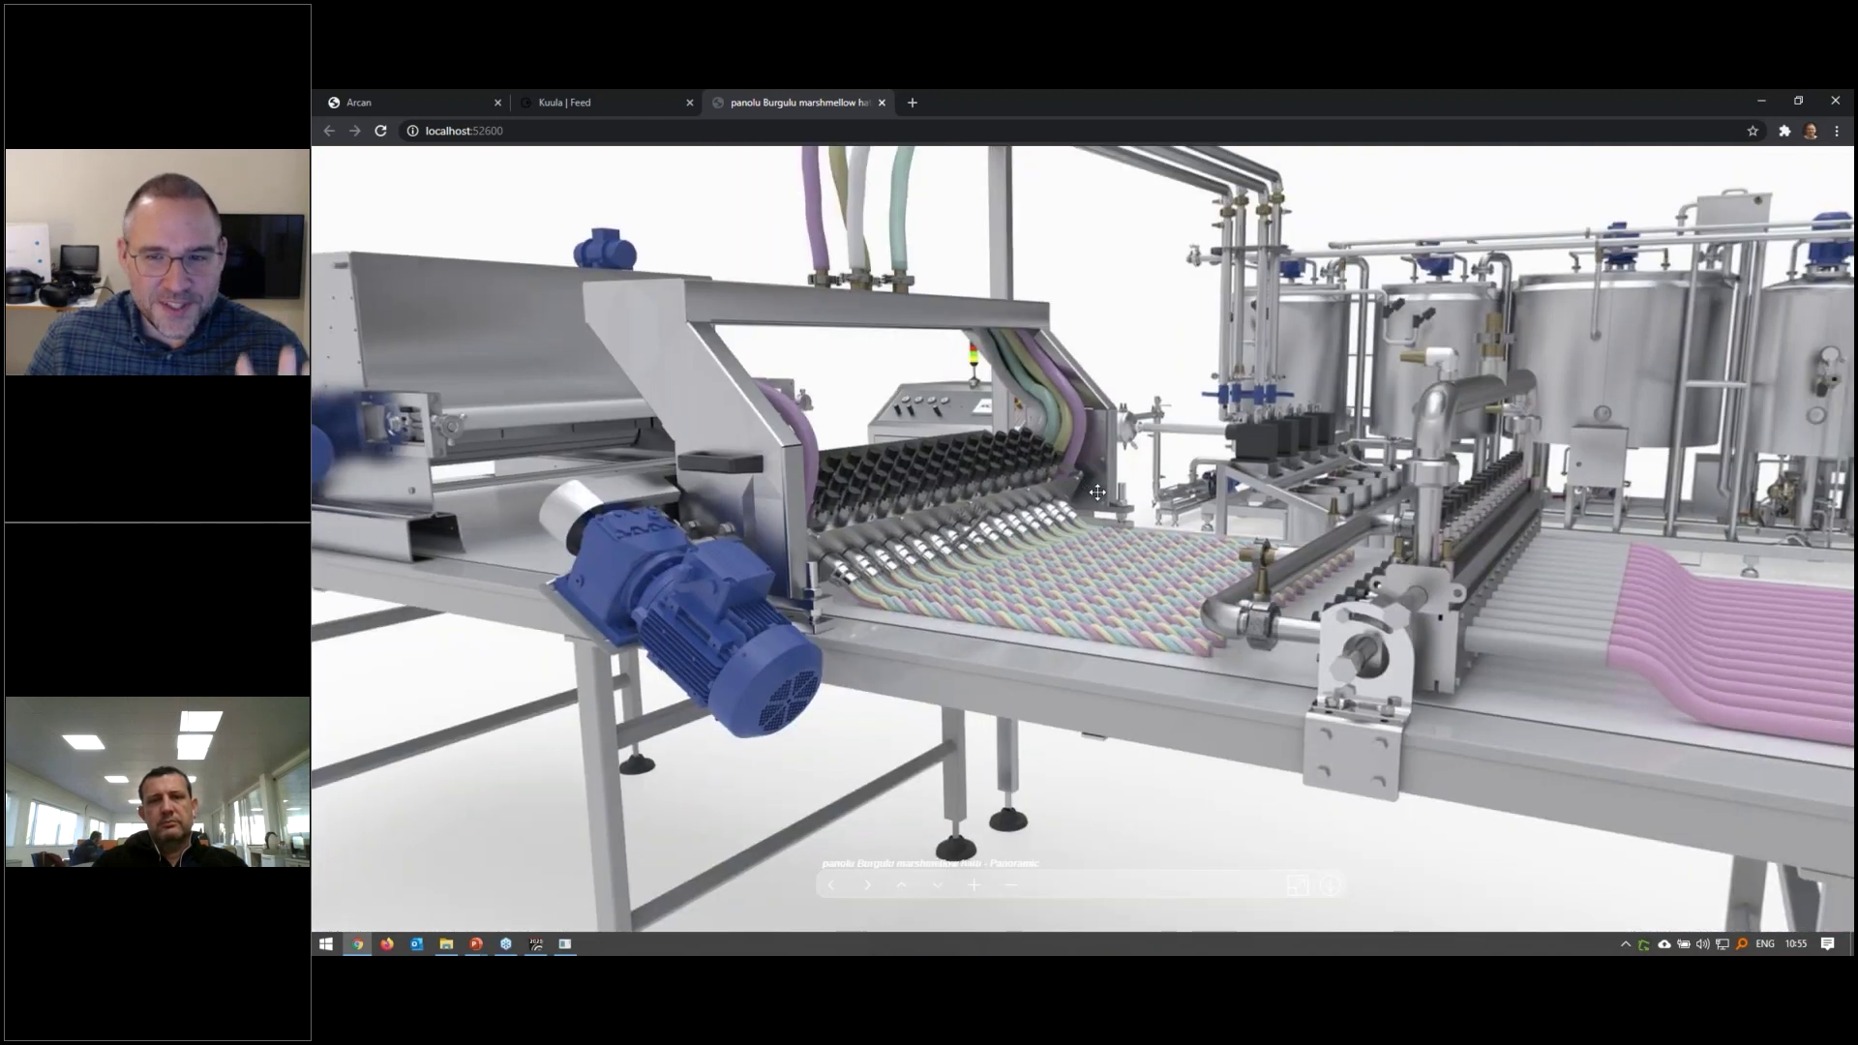
pyautogui.moveTo(1083, 495); pyautogui.dragTo(1200, 620)
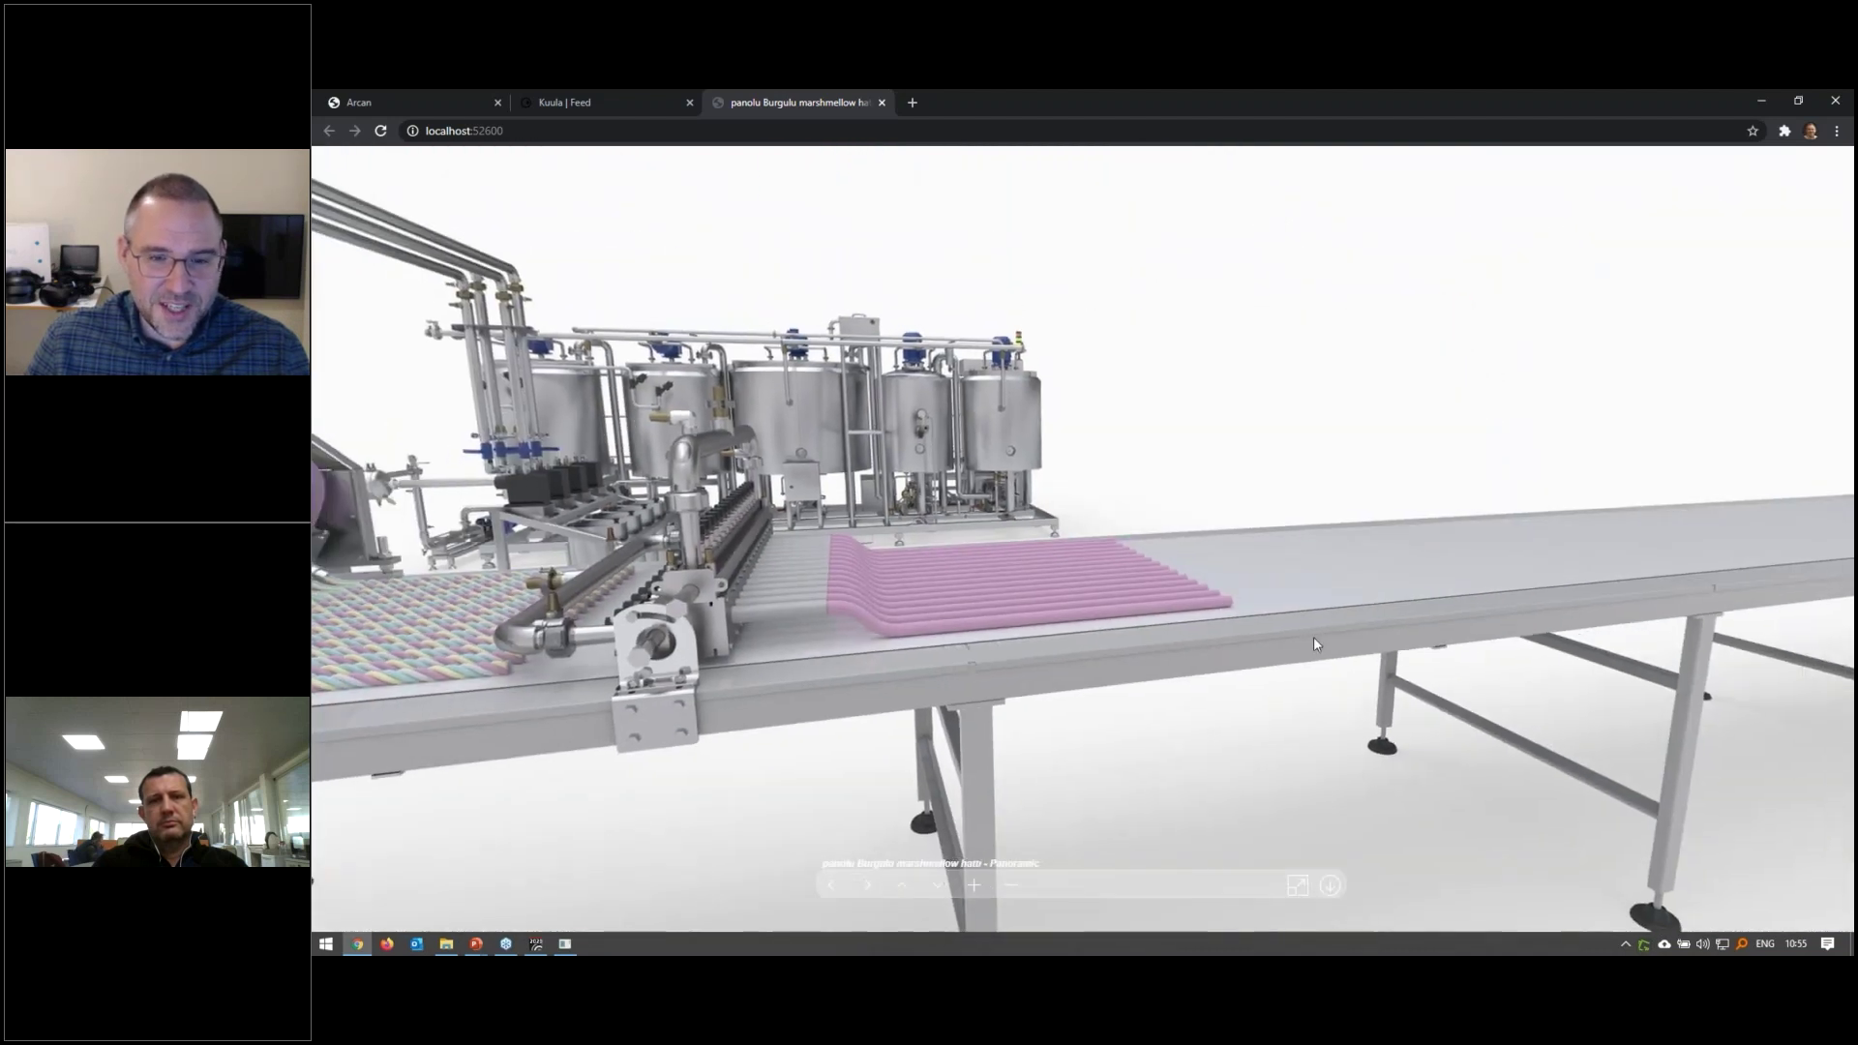
pyautogui.moveTo(1314, 637); pyautogui.dragTo(949, 642)
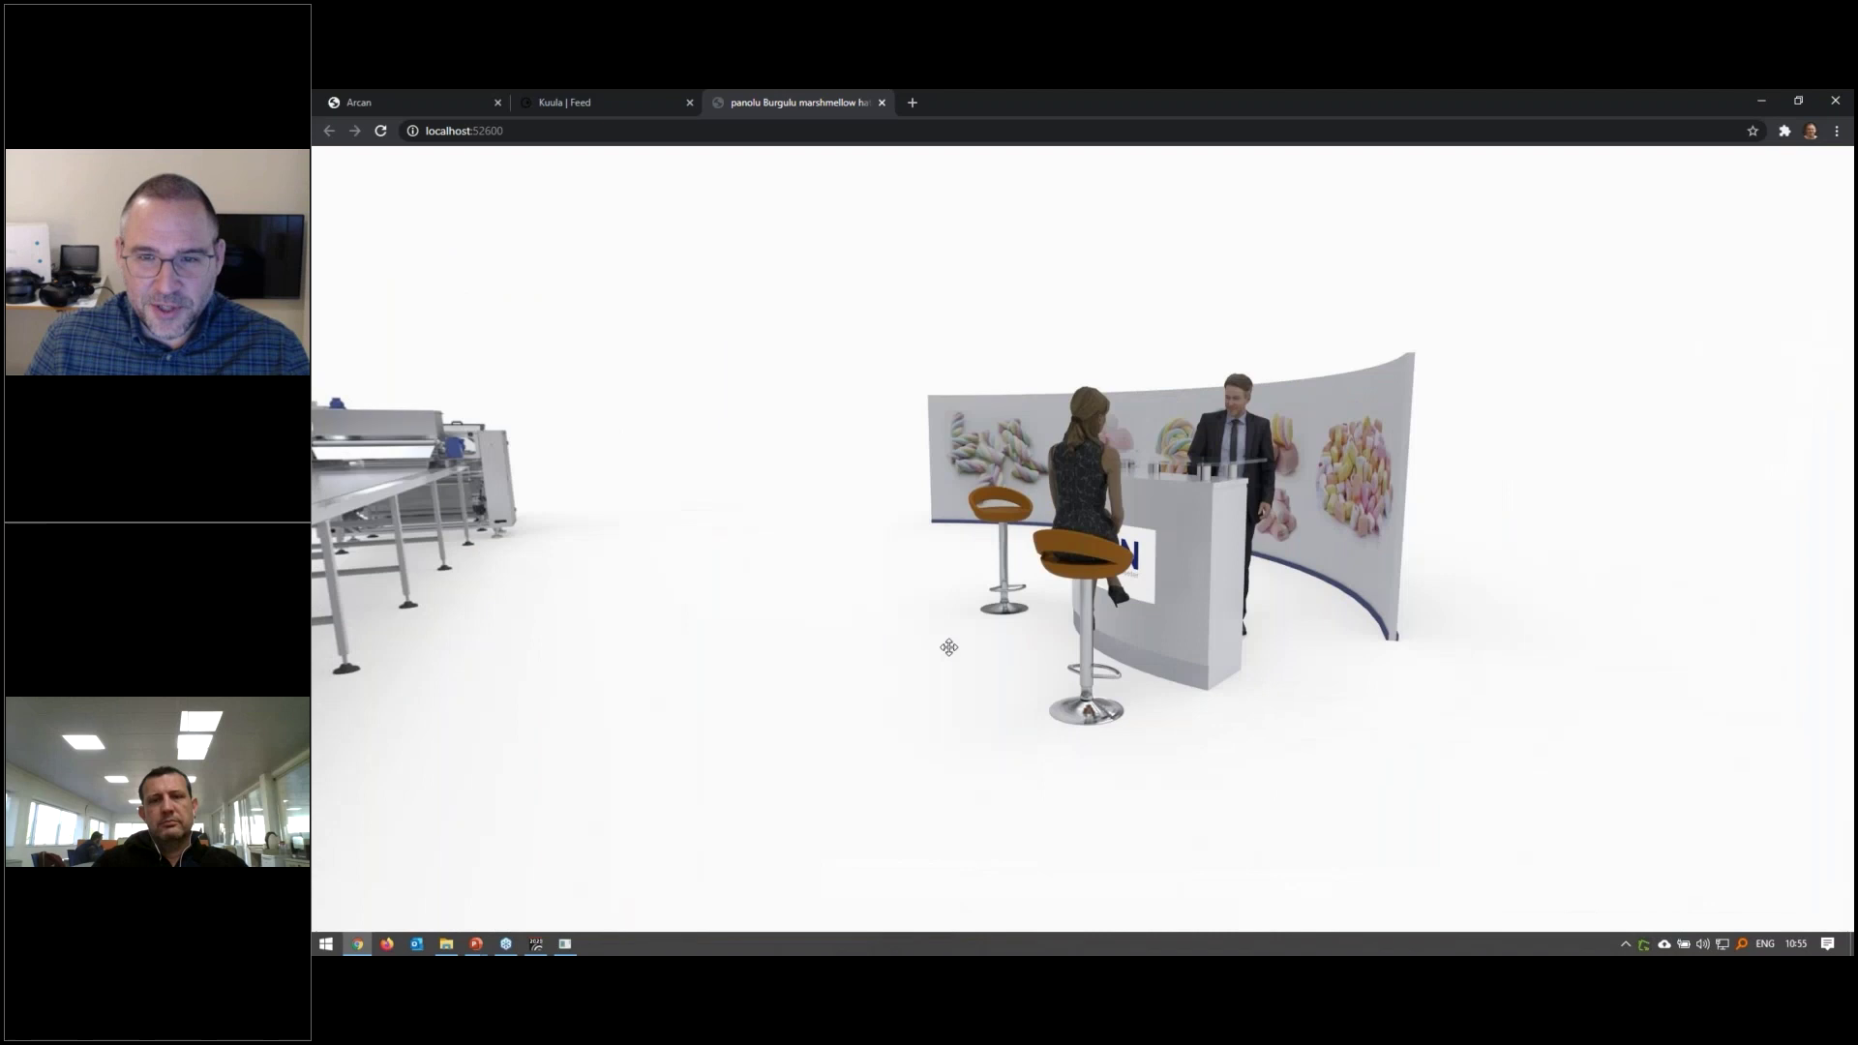
pyautogui.moveTo(809, 676)
pyautogui.mouseDown()
pyautogui.moveTo(1119, 642)
pyautogui.moveTo(1630, 657)
pyautogui.mouseUp()
pyautogui.moveTo(968, 735)
pyautogui.mouseDown()
pyautogui.moveTo(1478, 743)
pyautogui.moveTo(1125, 575)
pyautogui.mouseUp()
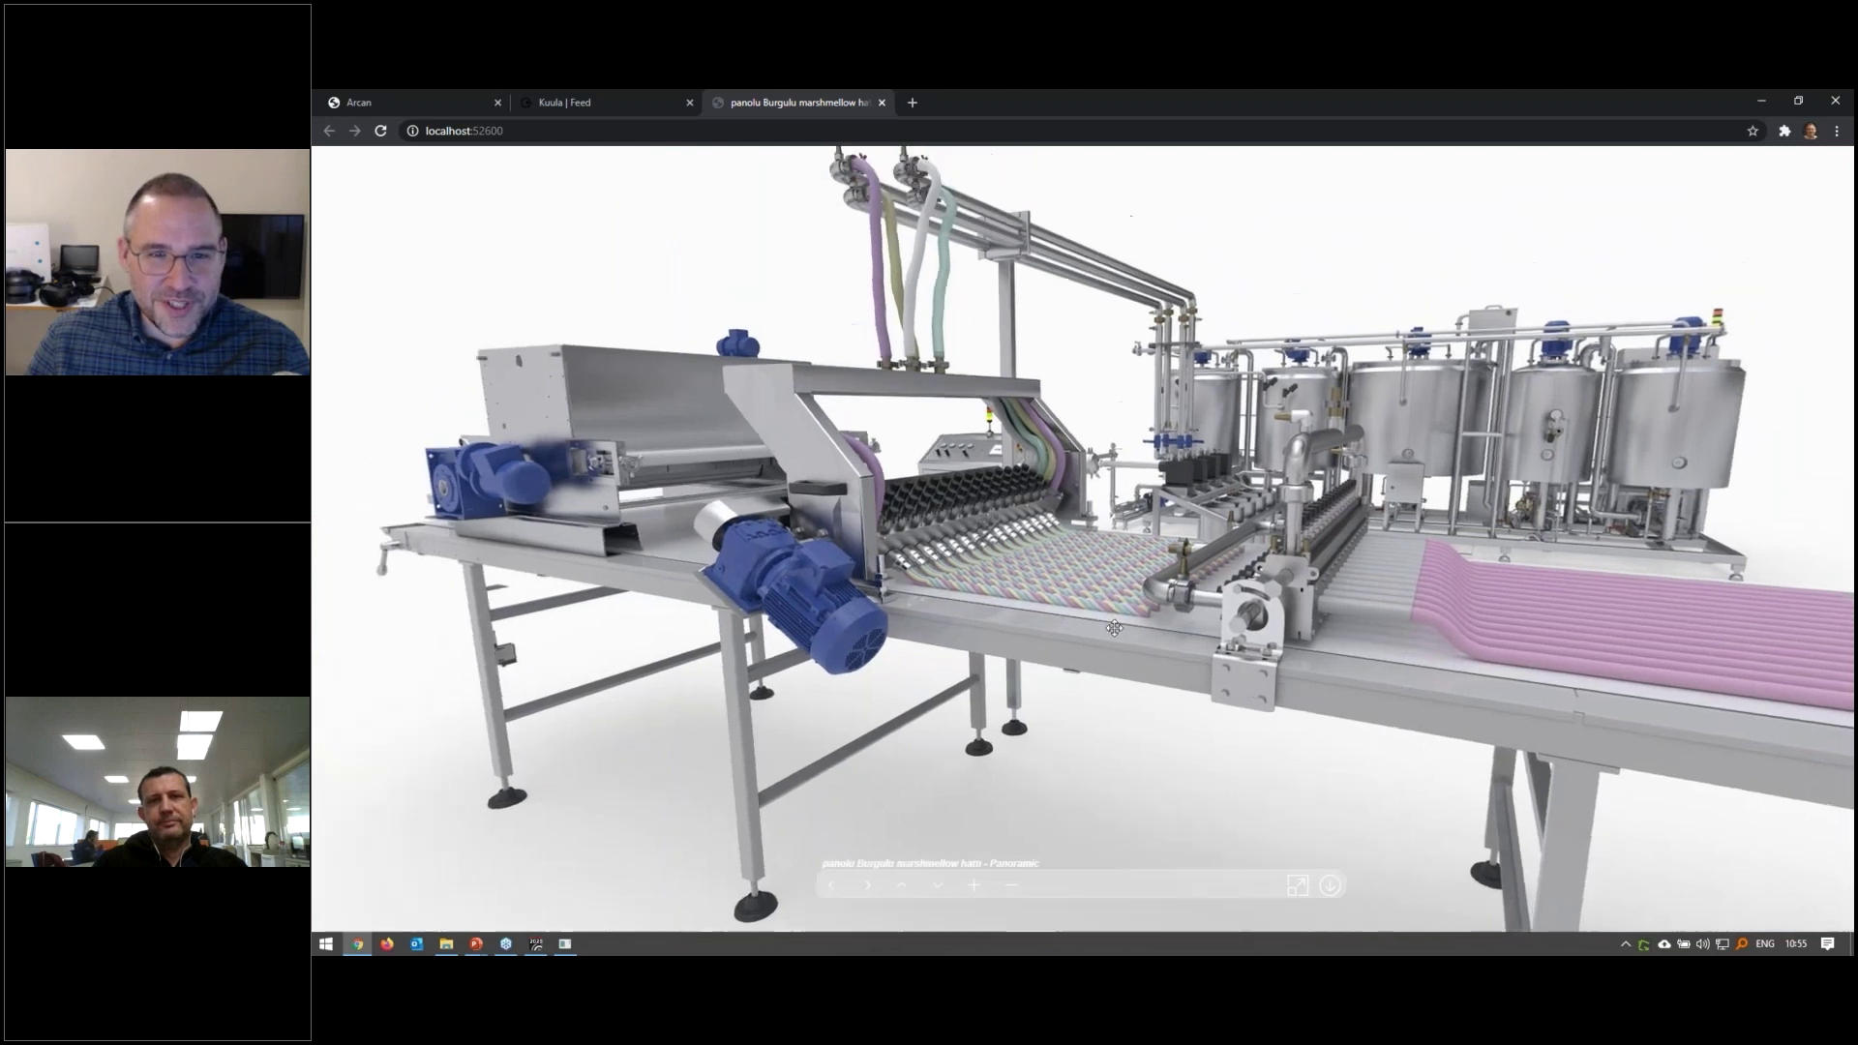
pyautogui.click(1760, 105)
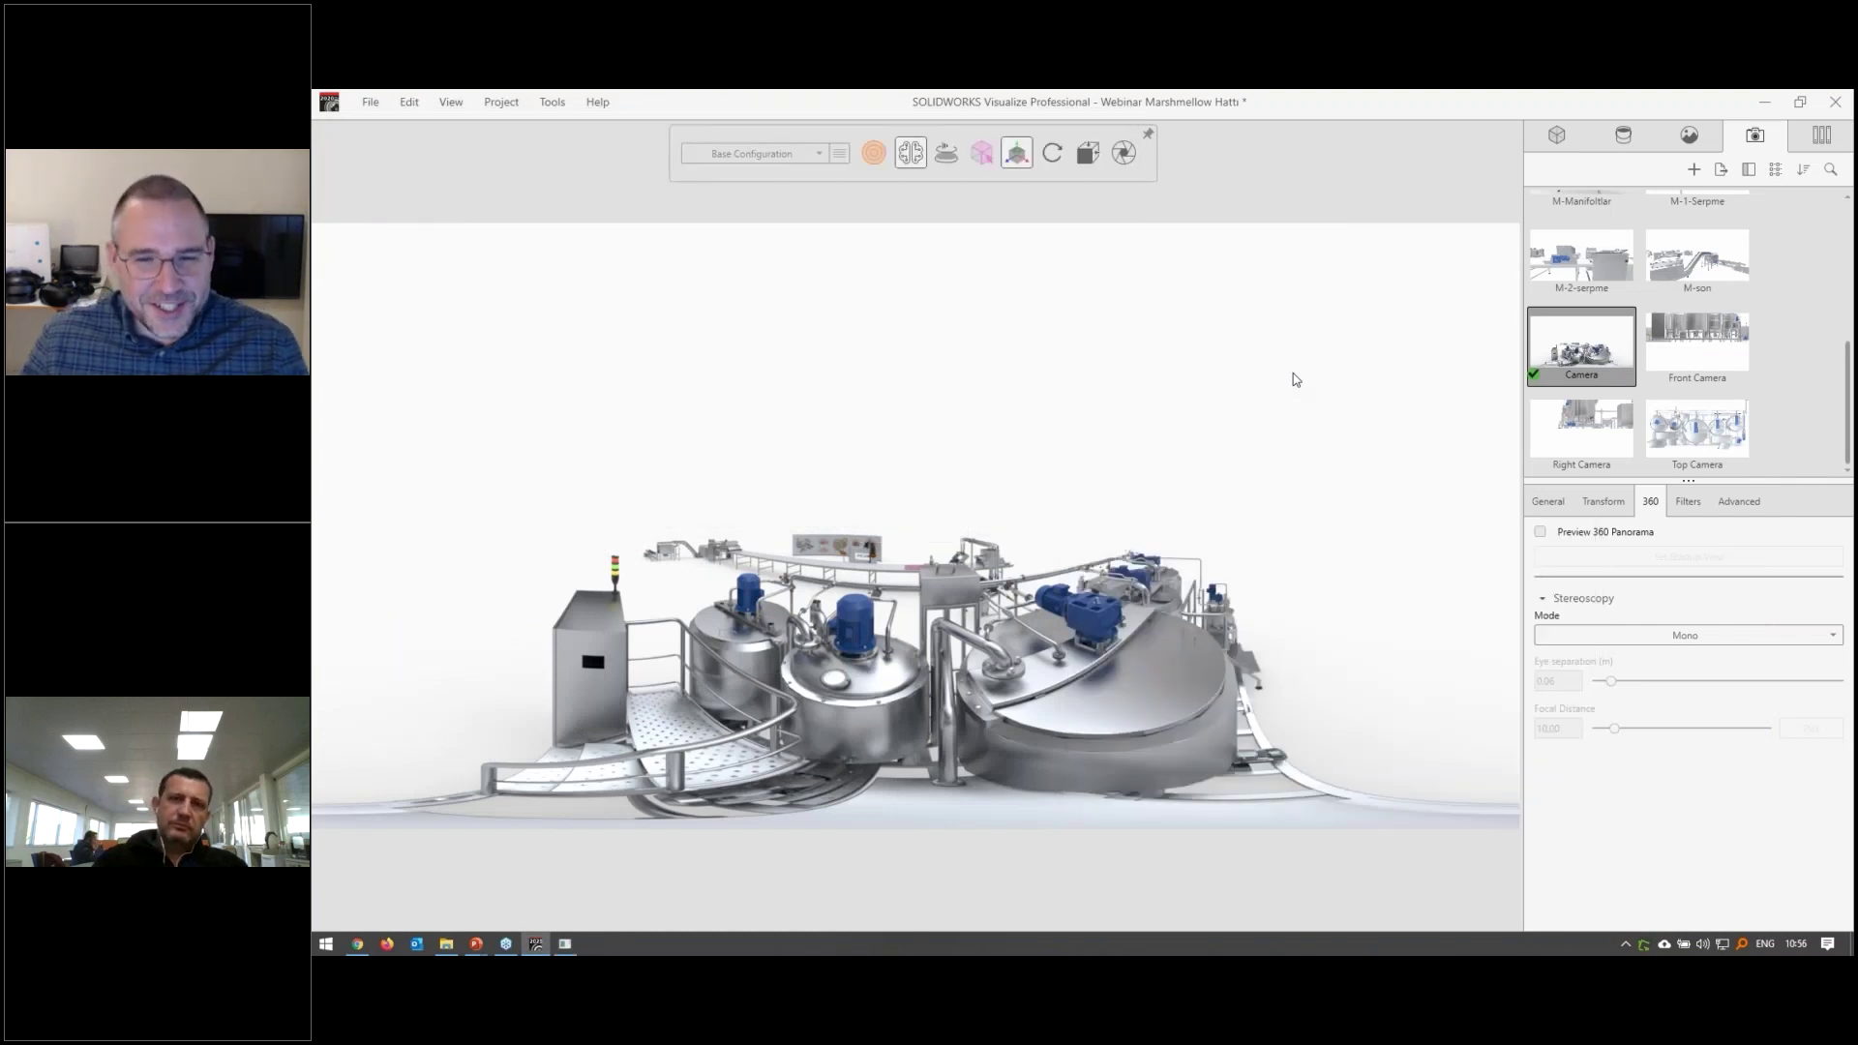
# Show the Cameras palette's General settings and make Kamera 2 the active camera
pyautogui.click(1549, 511)
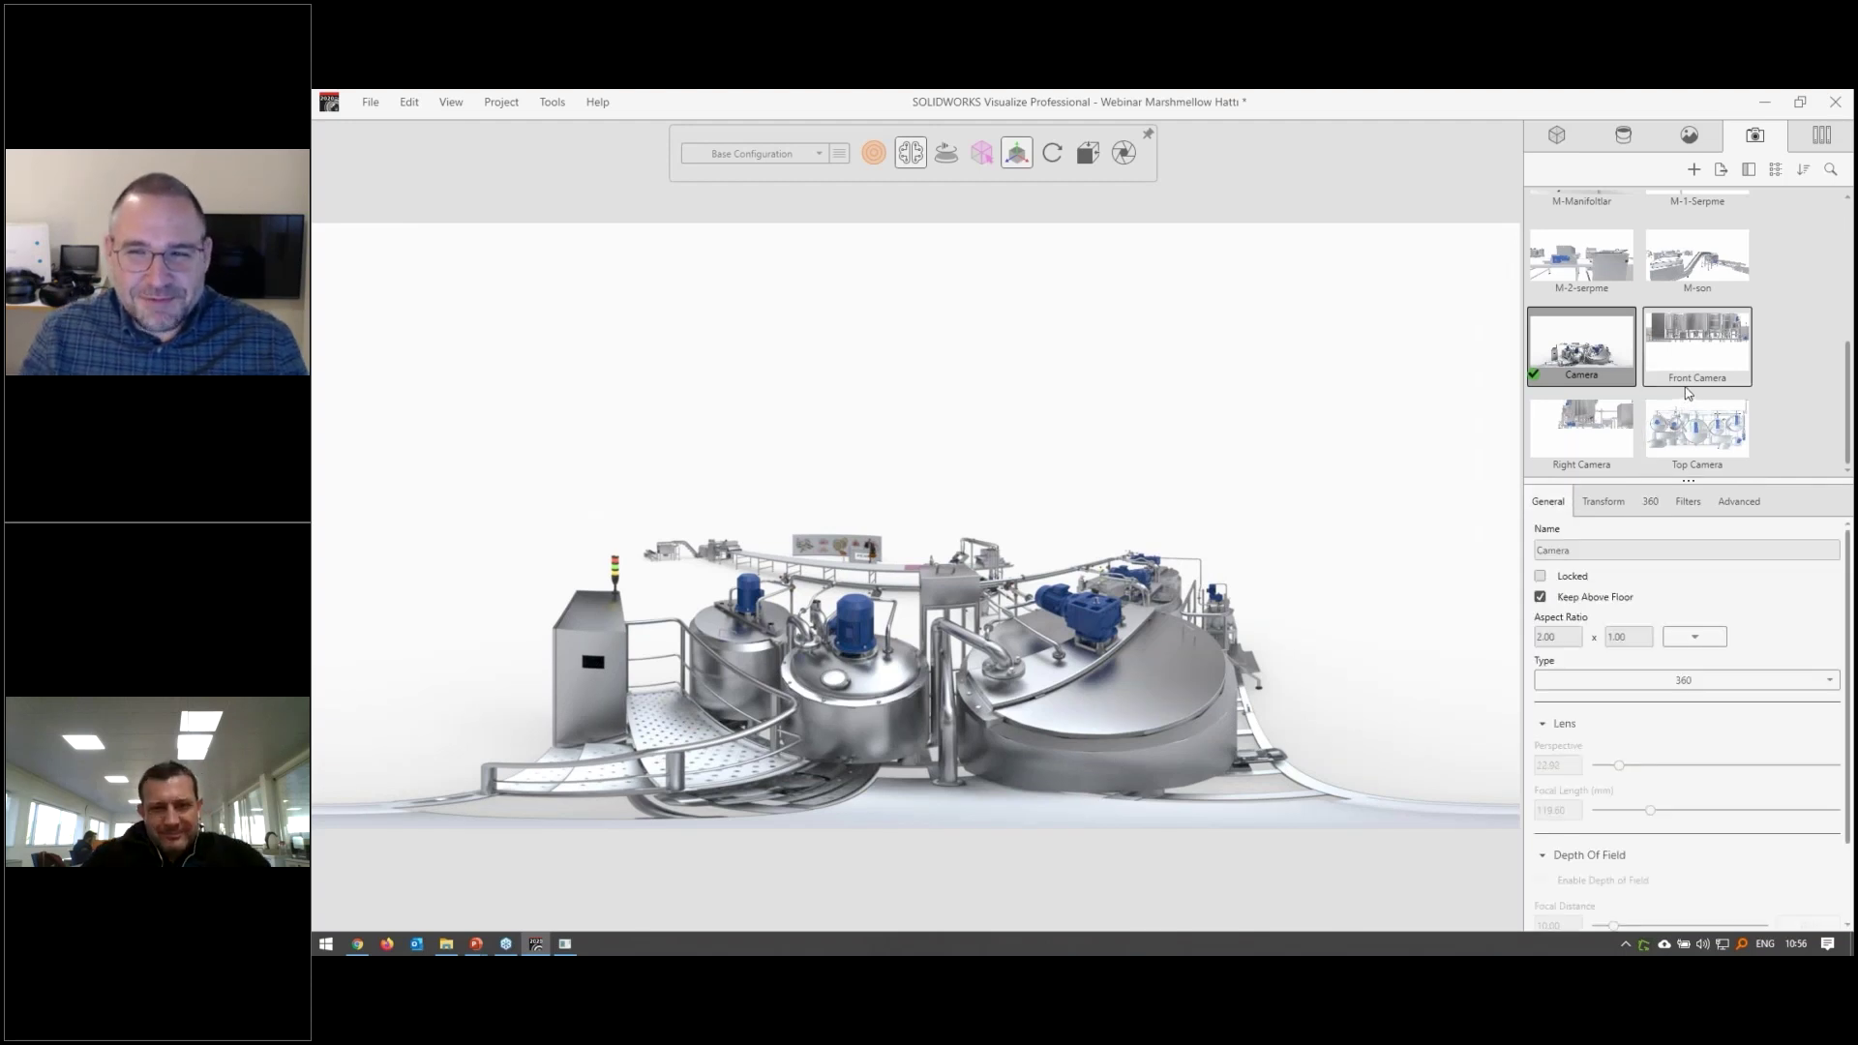
pyautogui.scroll(2, 1627, 307)
pyautogui.scroll(1, 1626, 308)
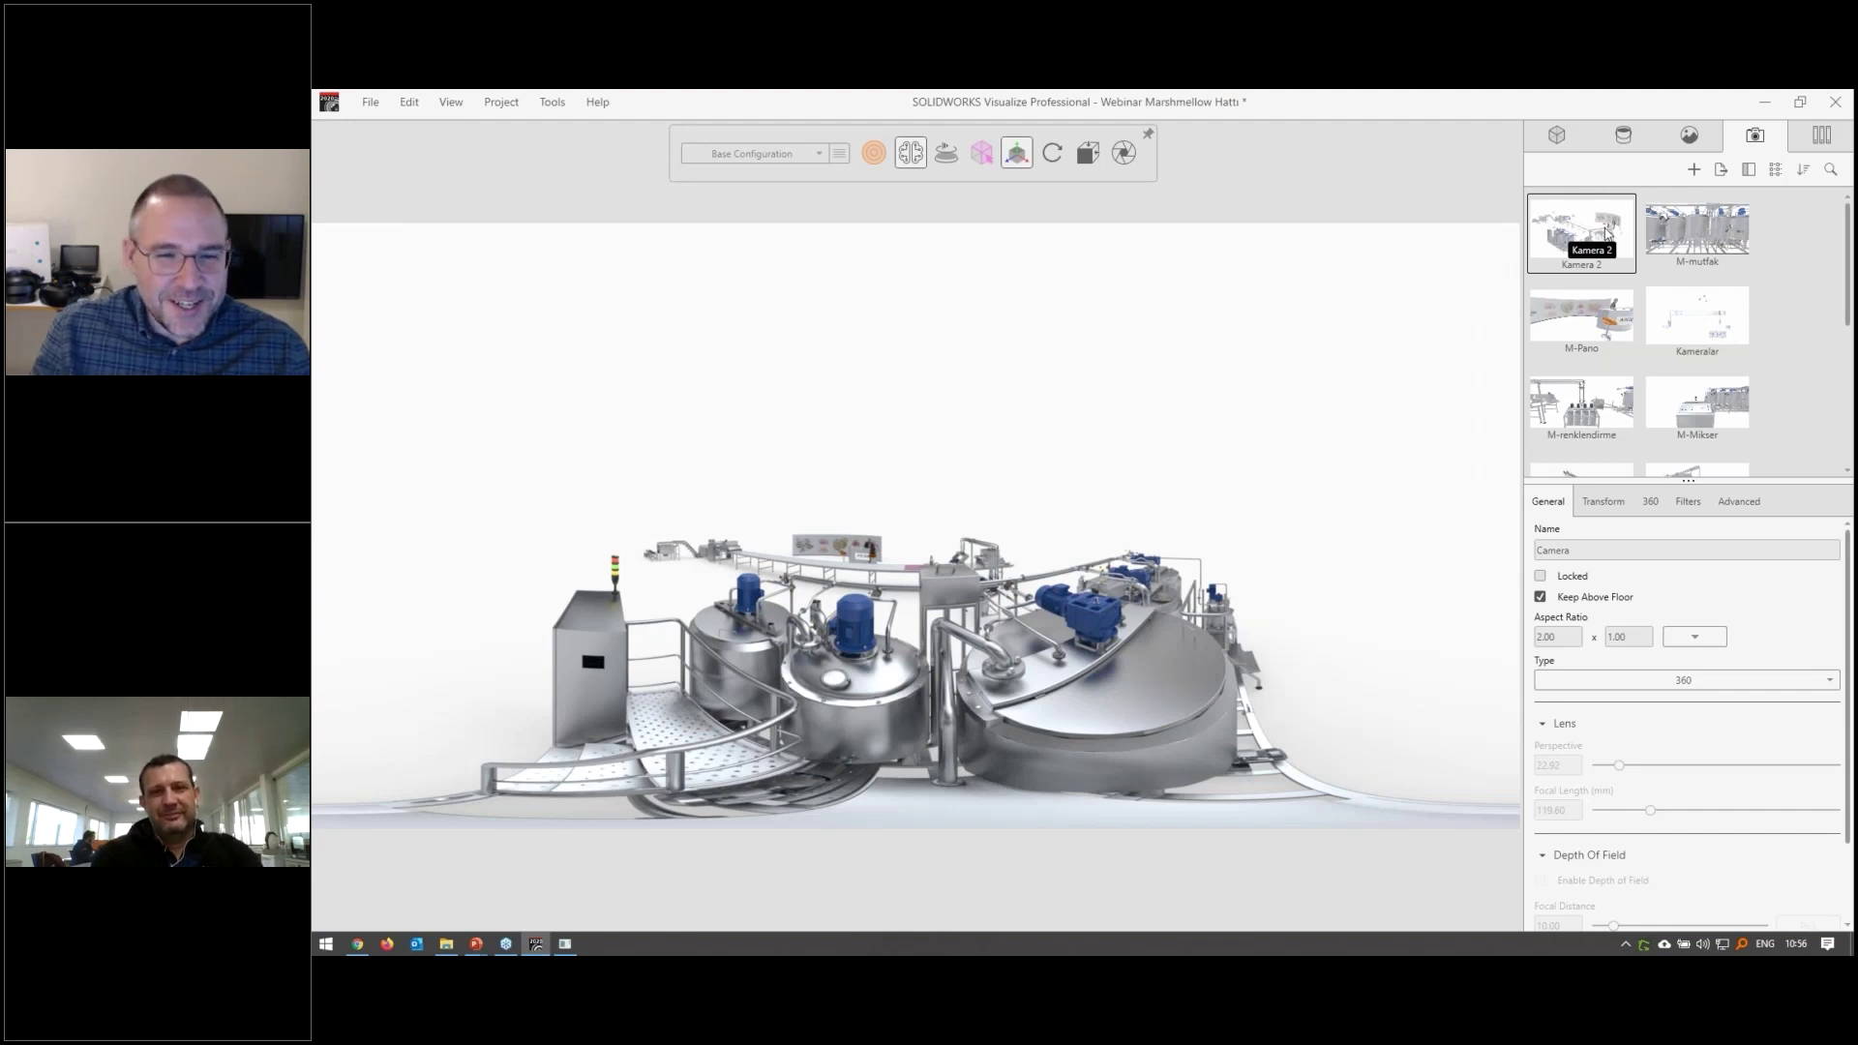
pyautogui.doubleClick(1606, 233)
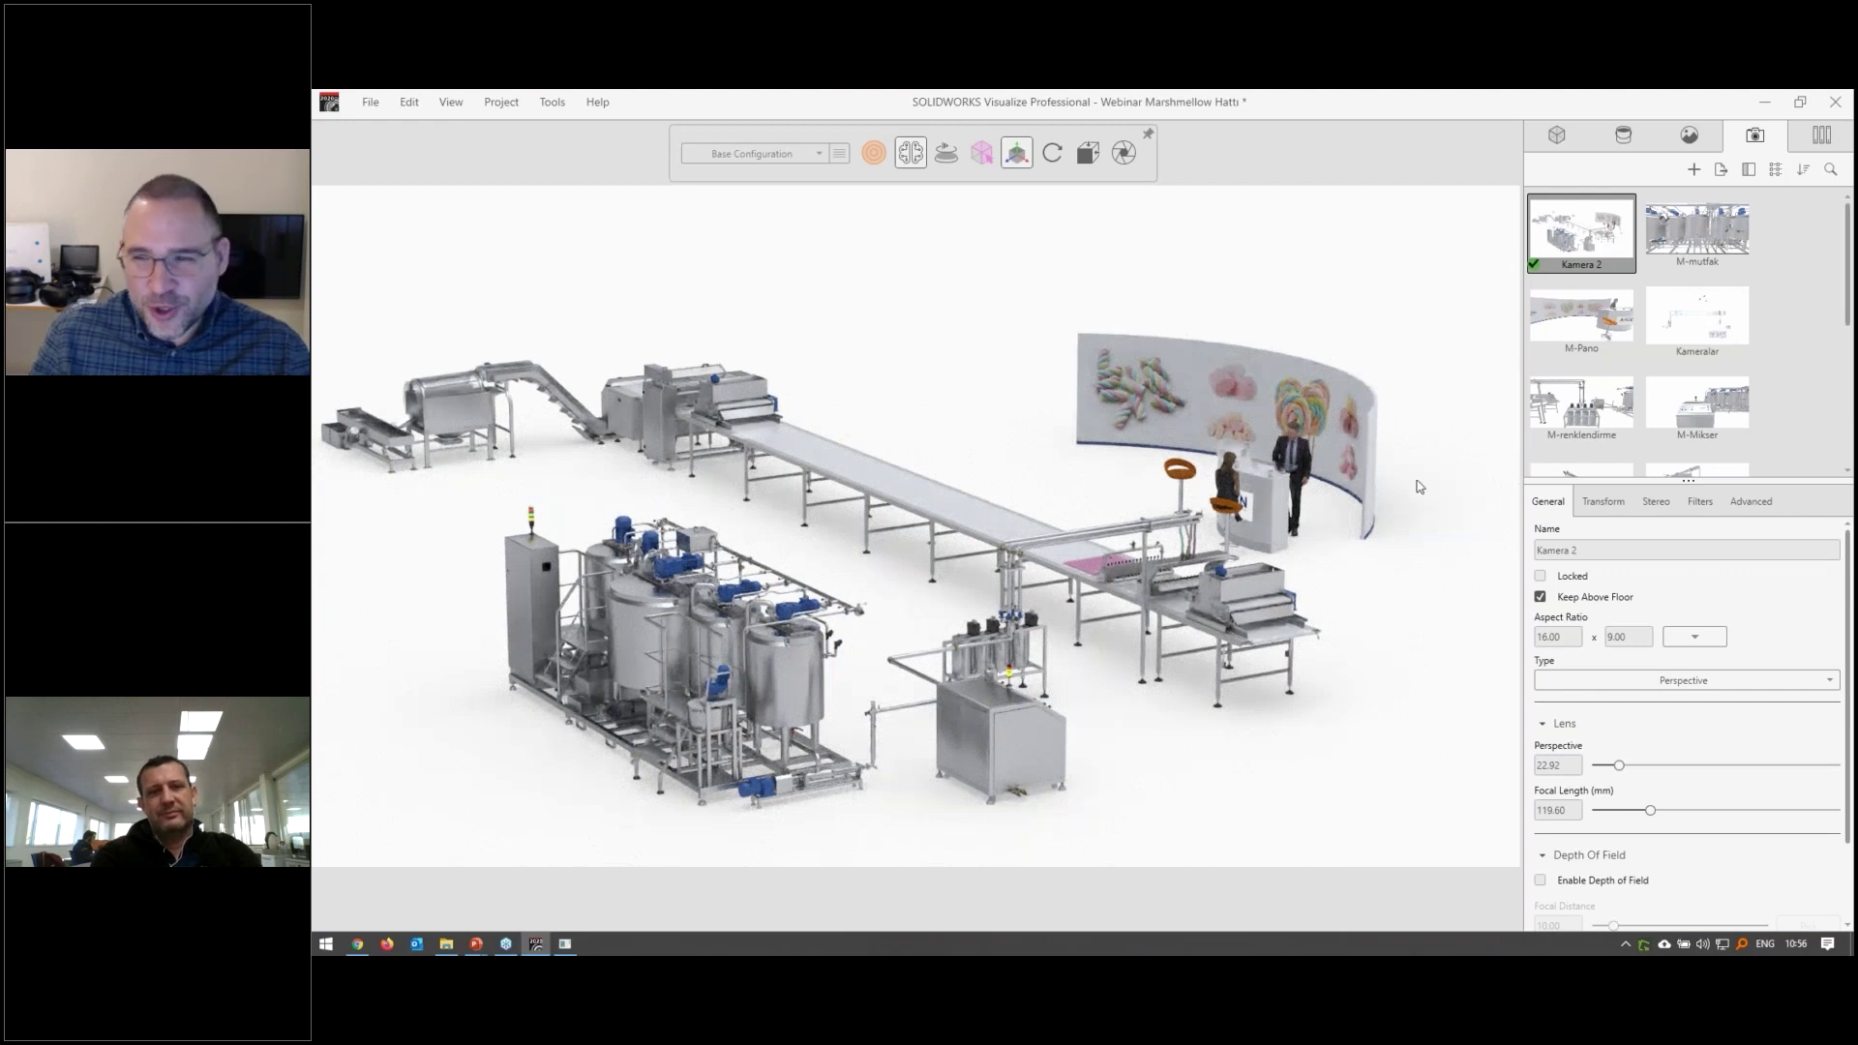
# Preview the M-Mikser and M-renklendirme 360 cameras, then return to Kamera 2
pyautogui.scroll(-2, 1698, 329)
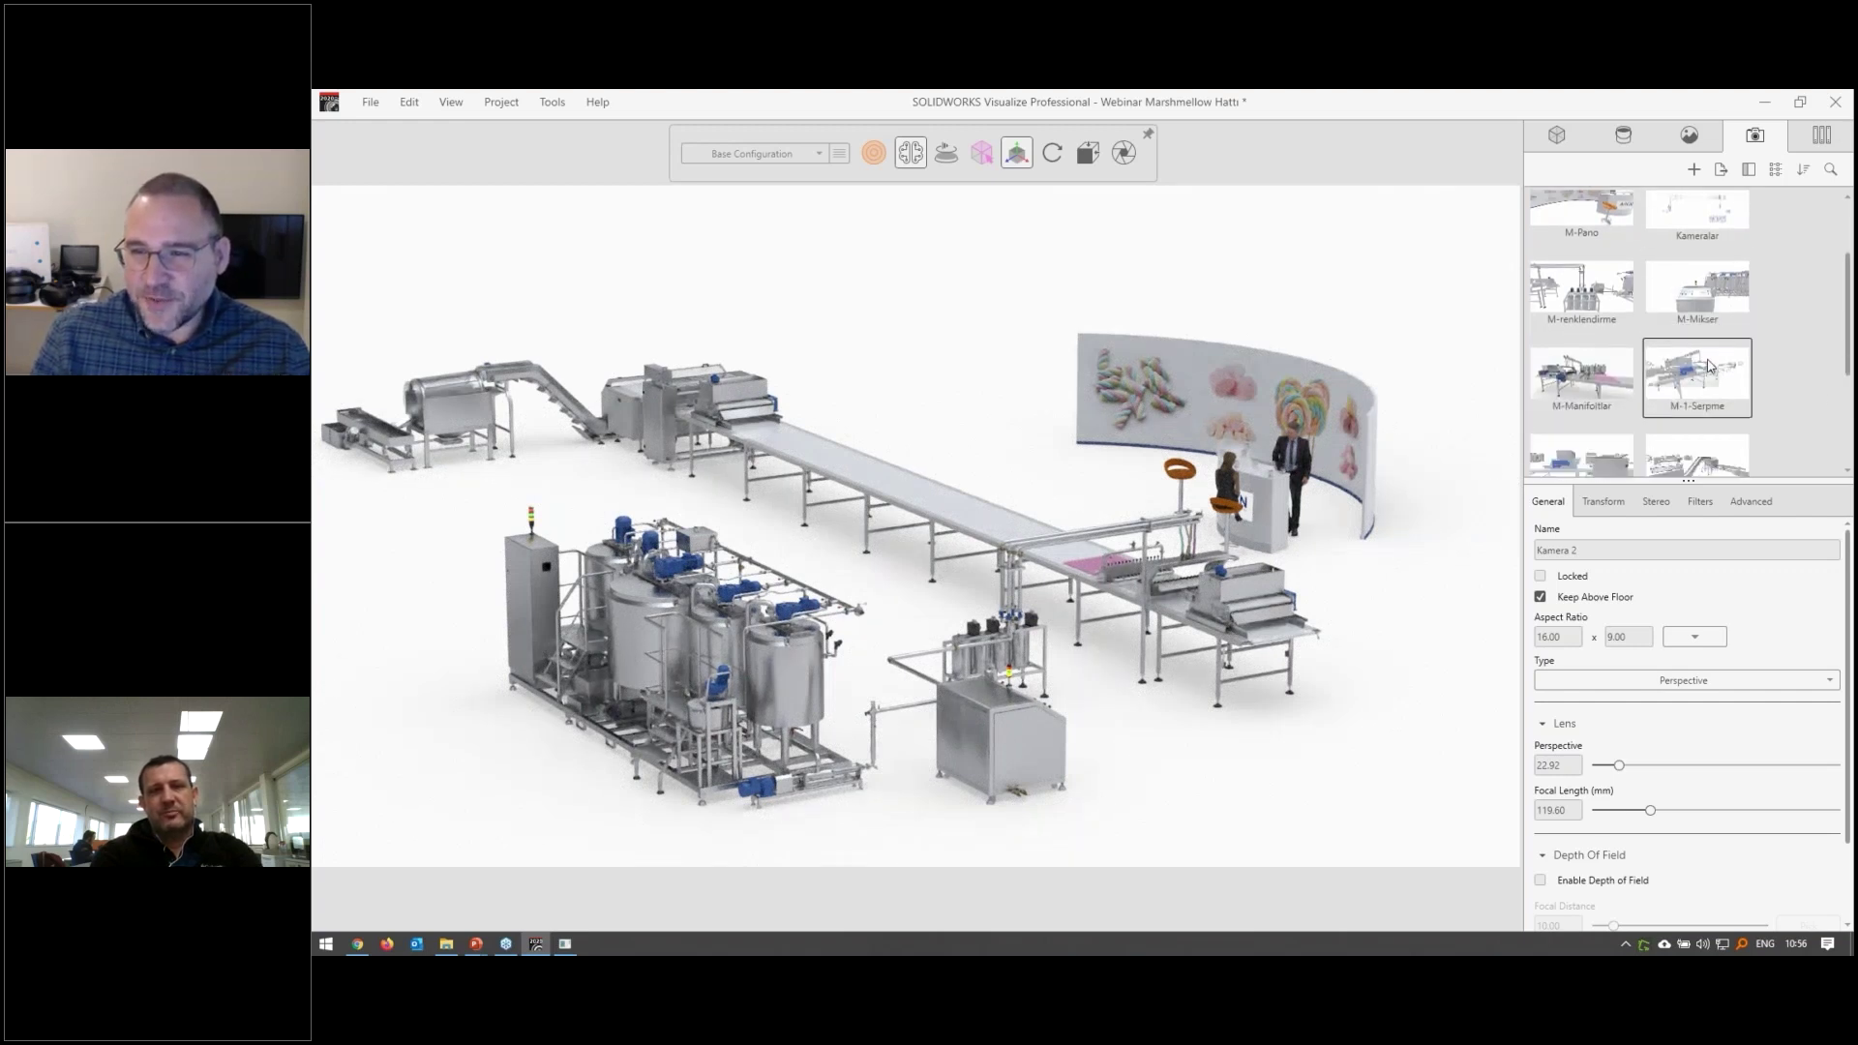
pyautogui.doubleClick(1698, 290)
pyautogui.click(1598, 304)
pyautogui.doubleClick(1598, 303)
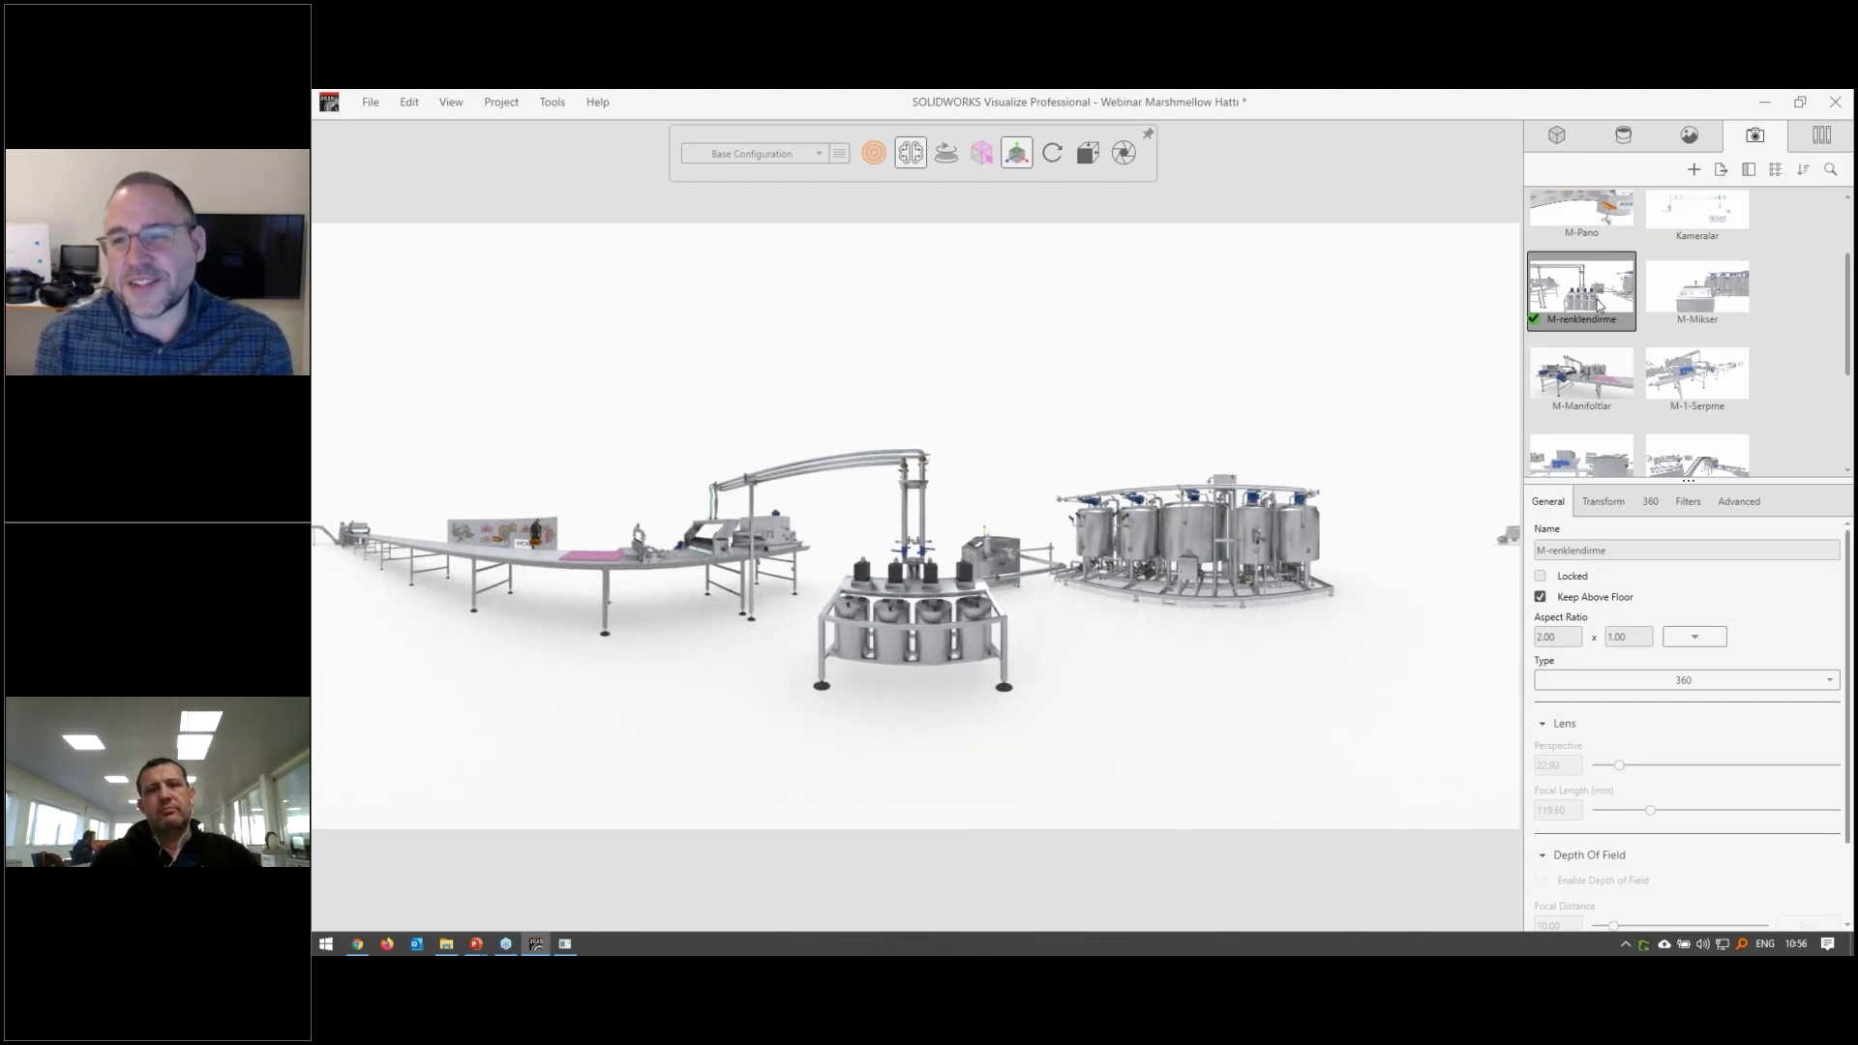
pyautogui.scroll(2, 1598, 303)
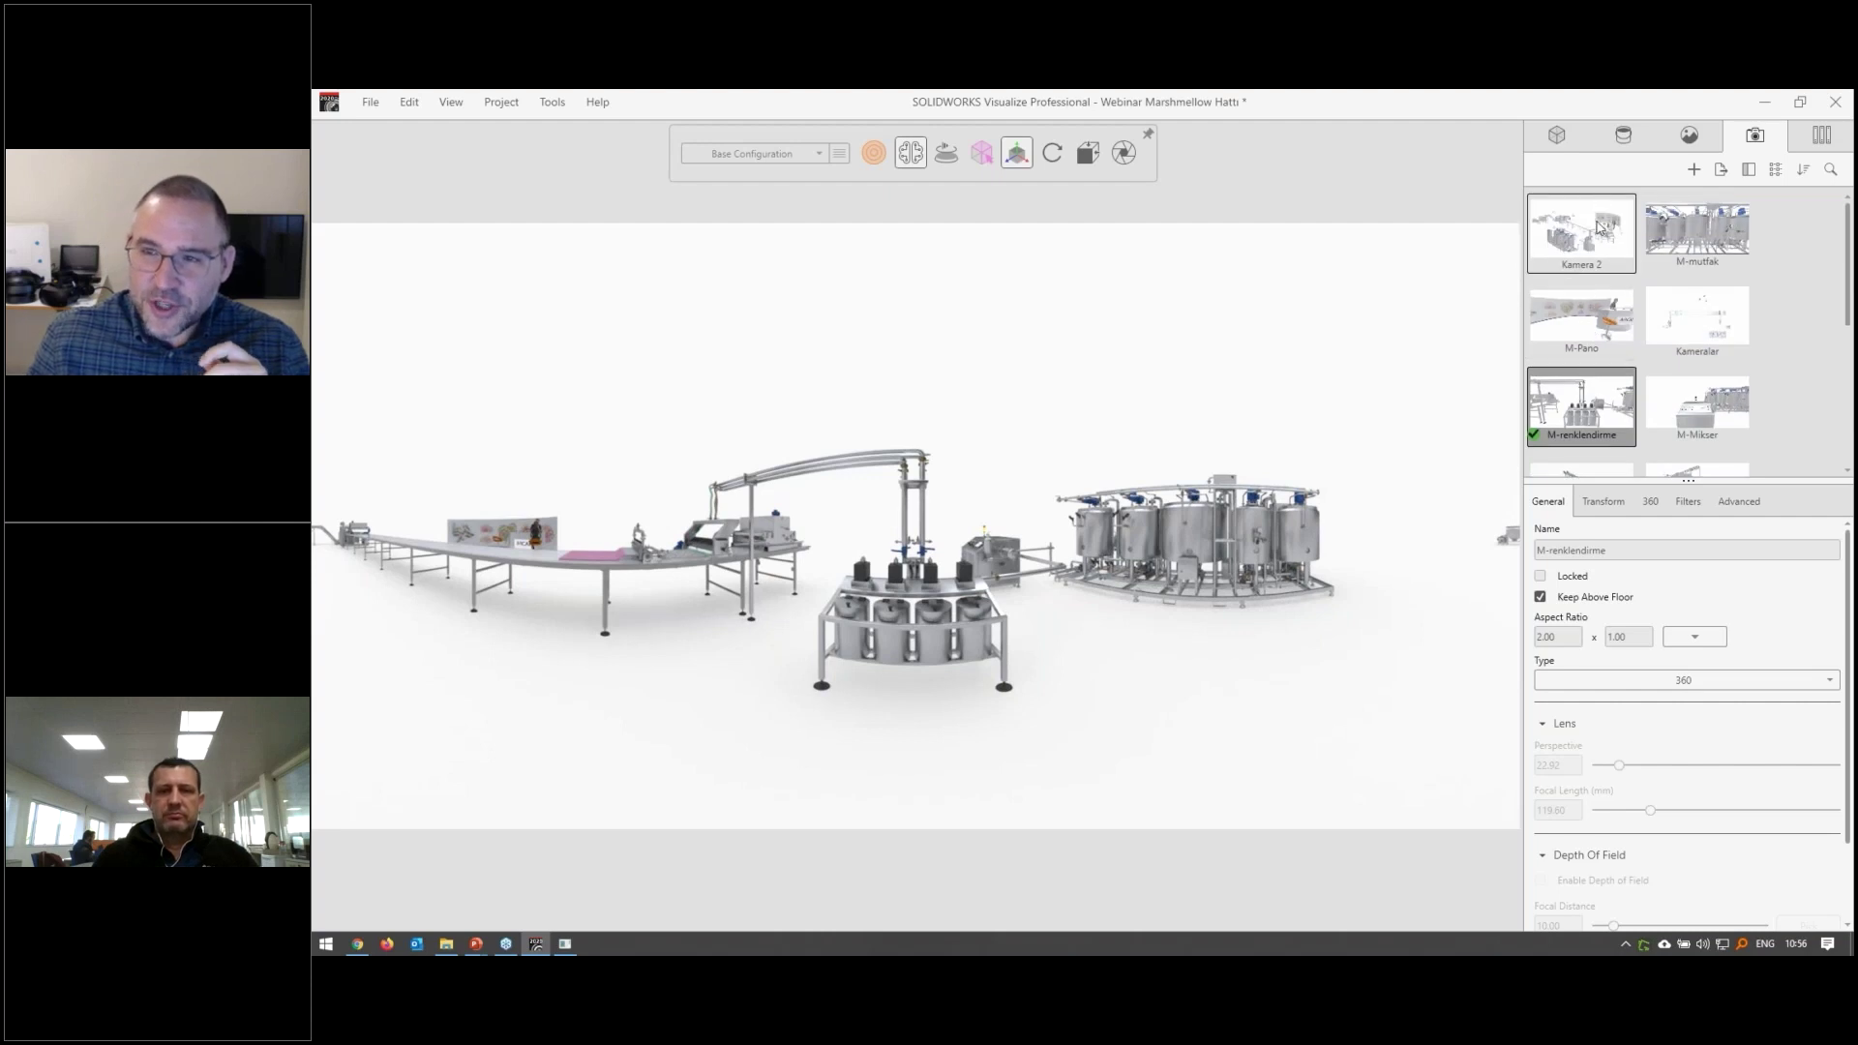
pyautogui.doubleClick(1598, 229)
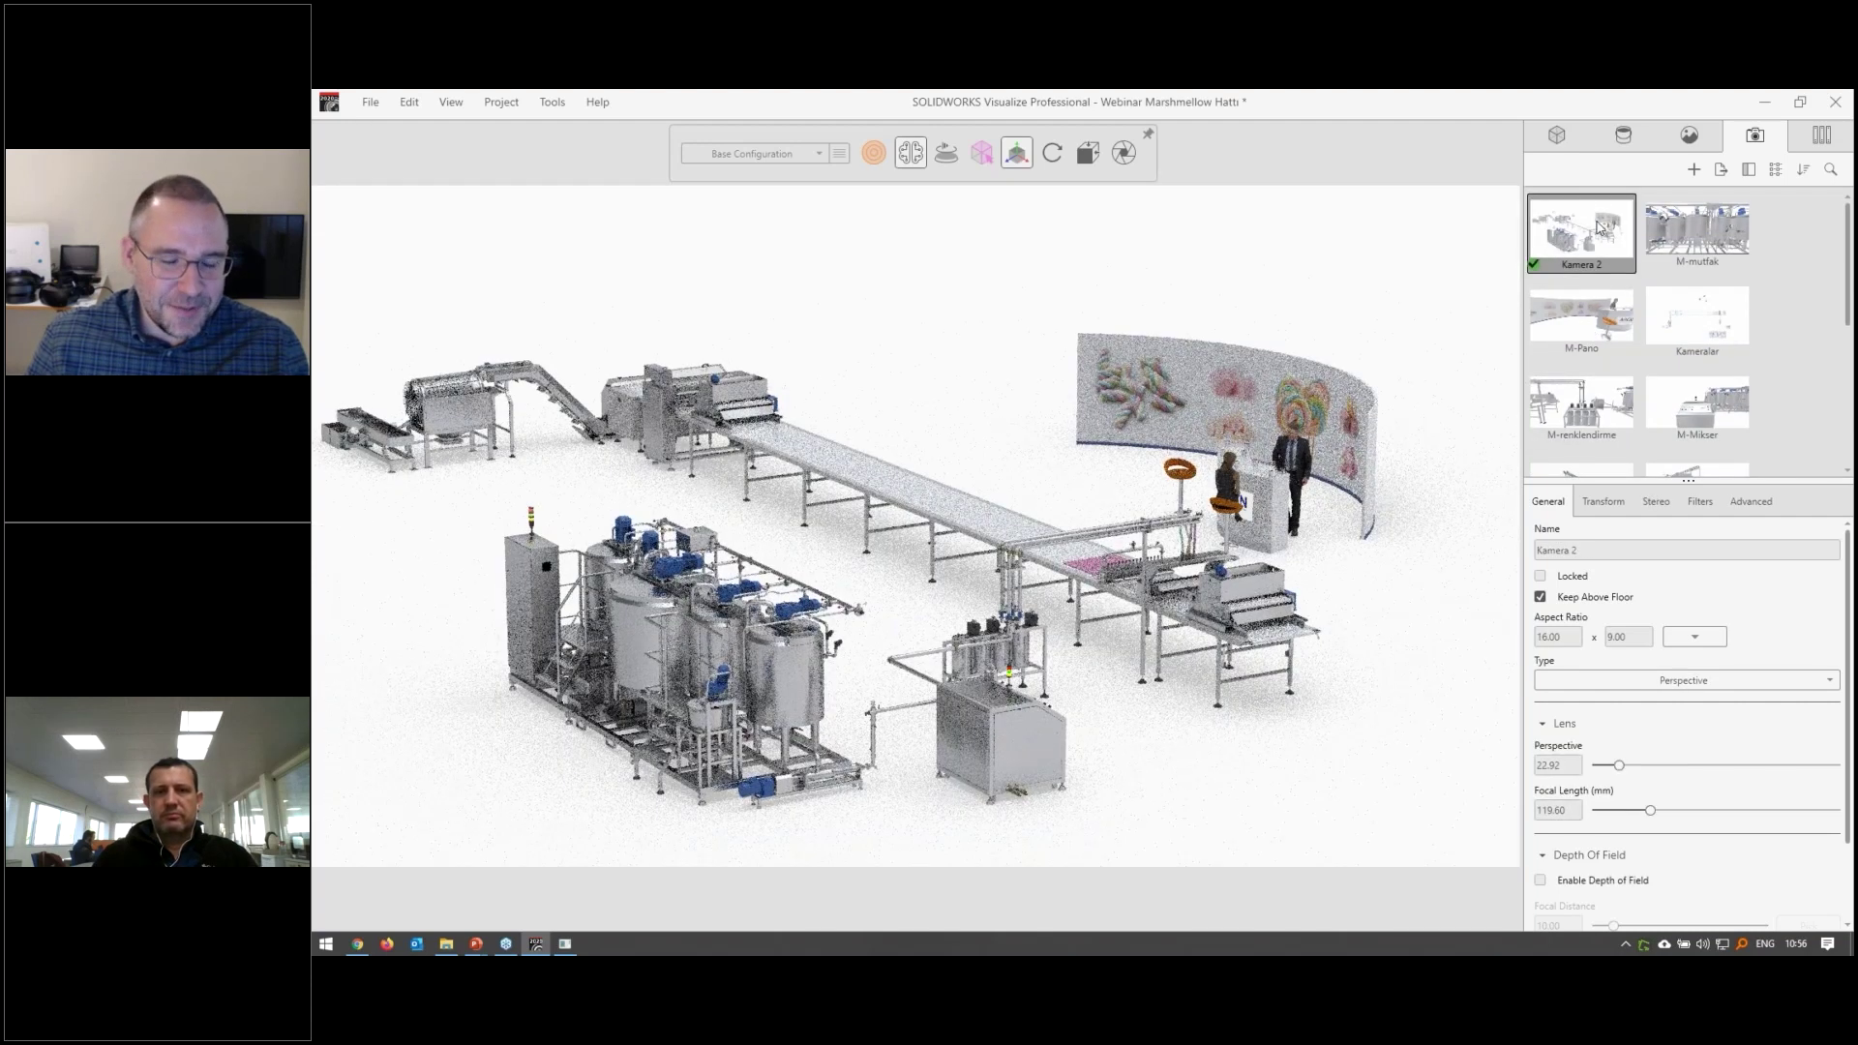
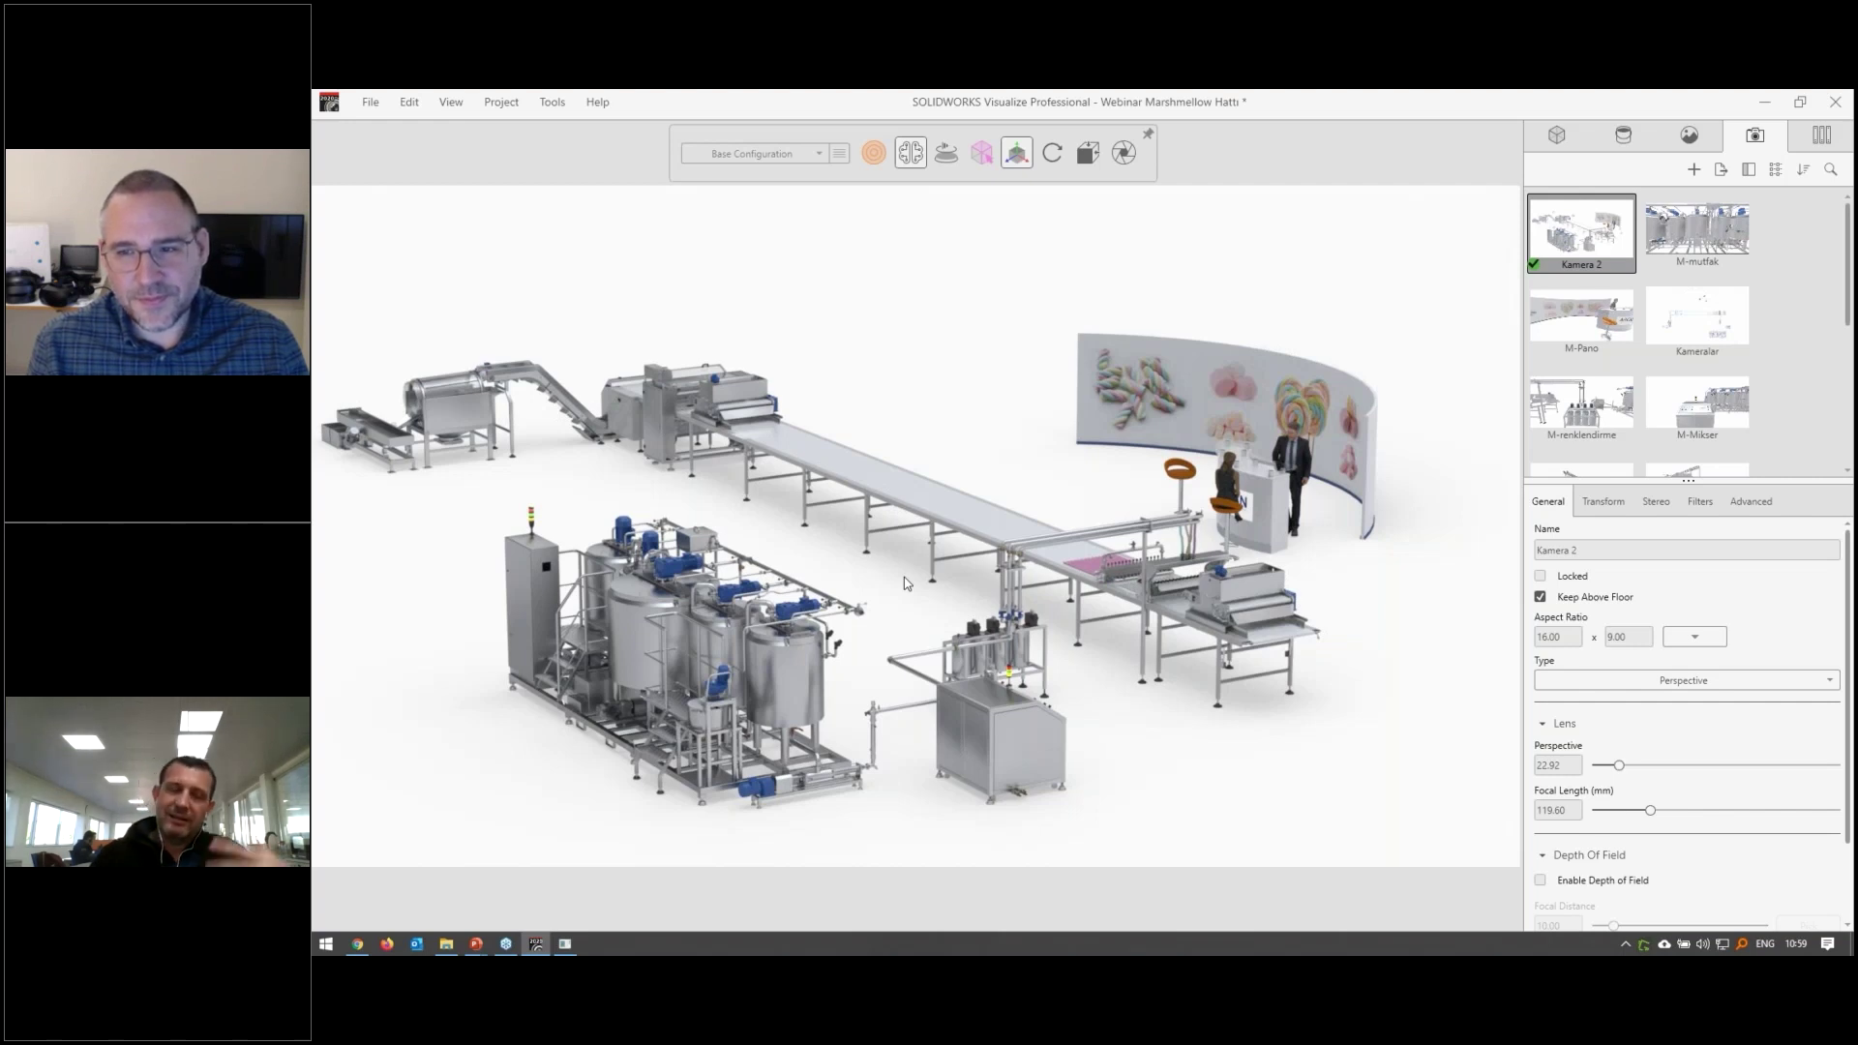
# Make M-mutfak the active camera and preview its 360 panorama from another side of the tanks
pyautogui.doubleClick(1679, 261)
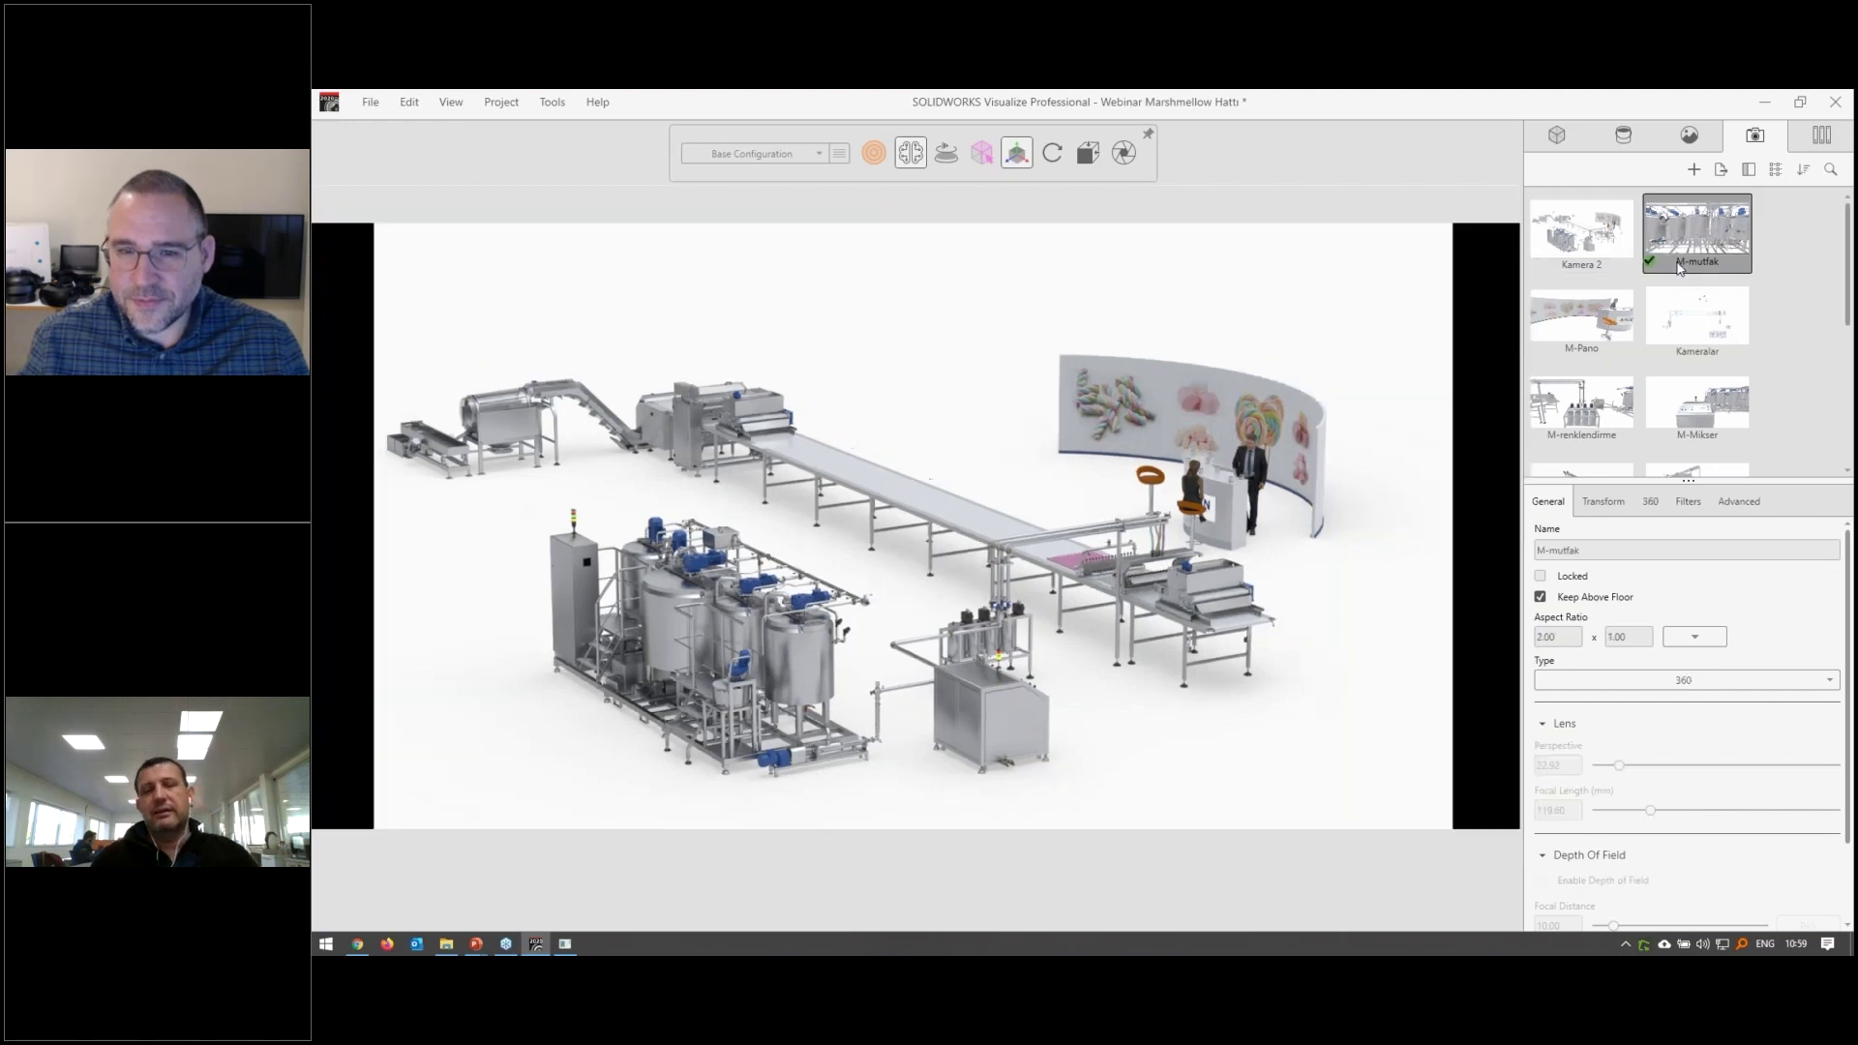
pyautogui.click(1651, 502)
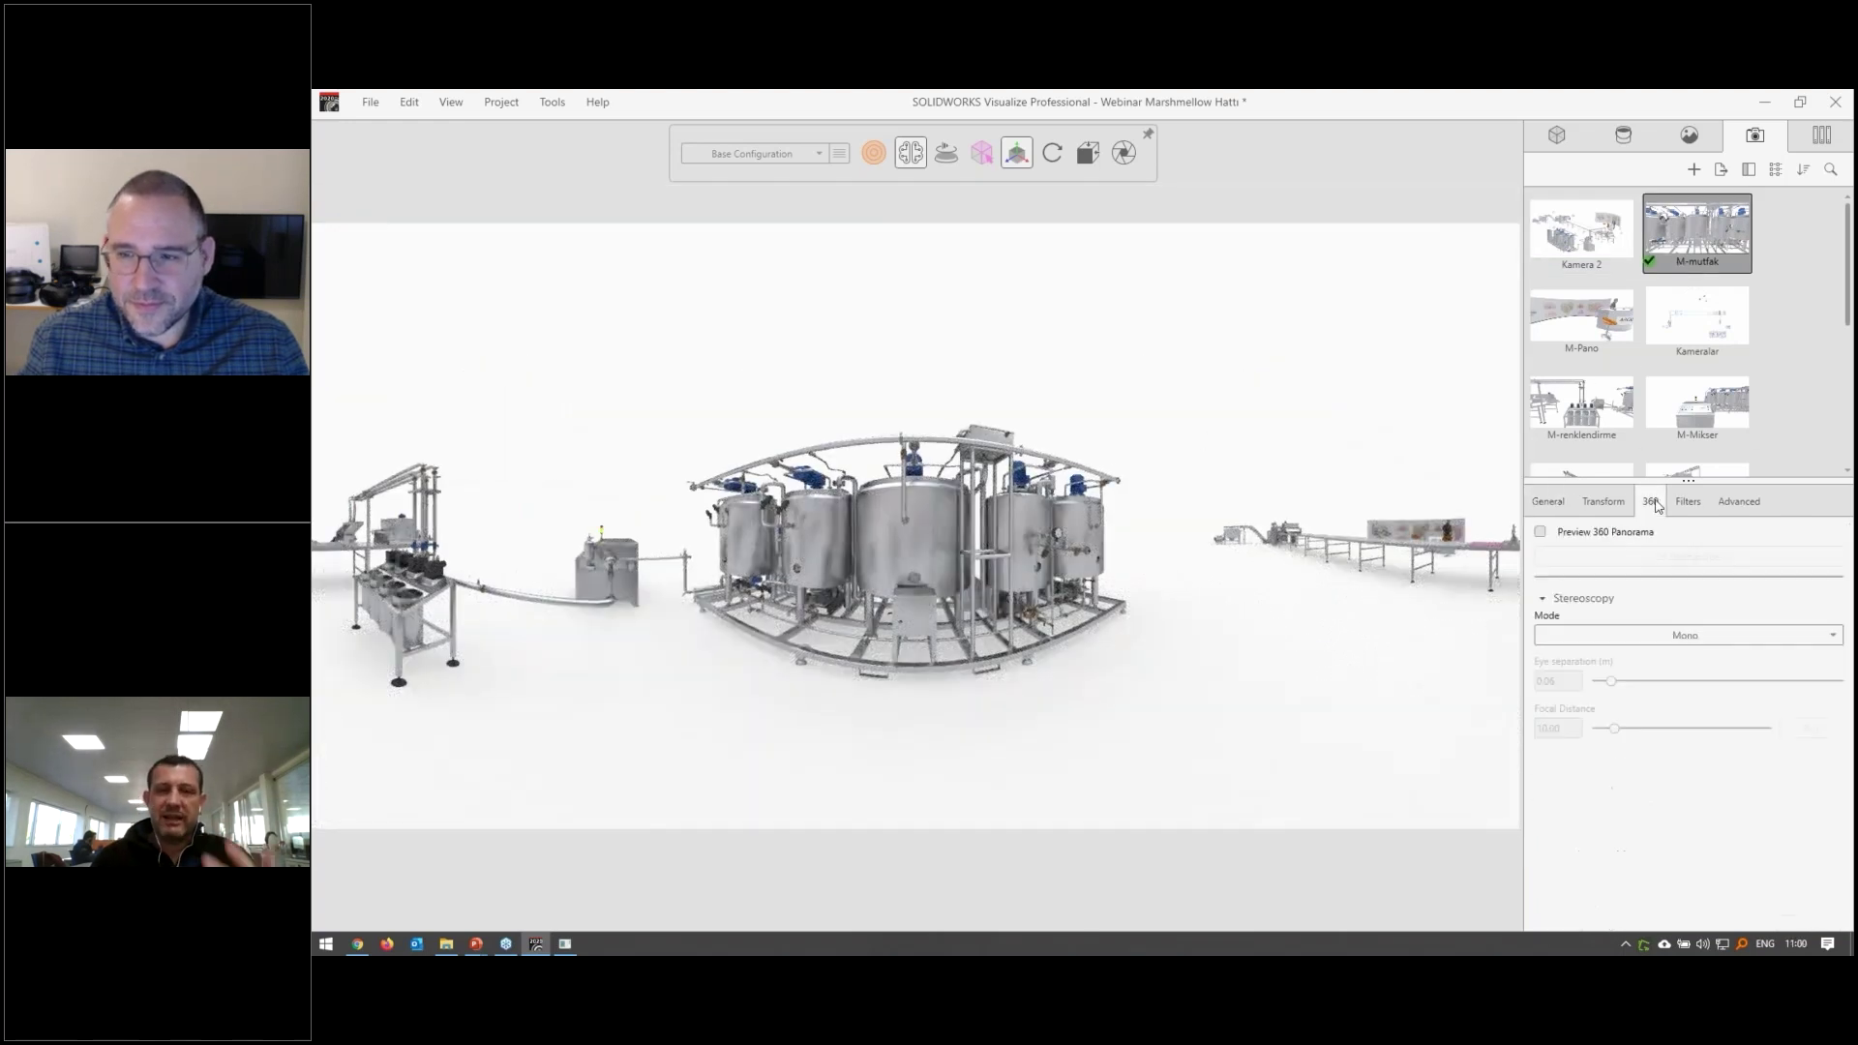
pyautogui.click(1612, 531)
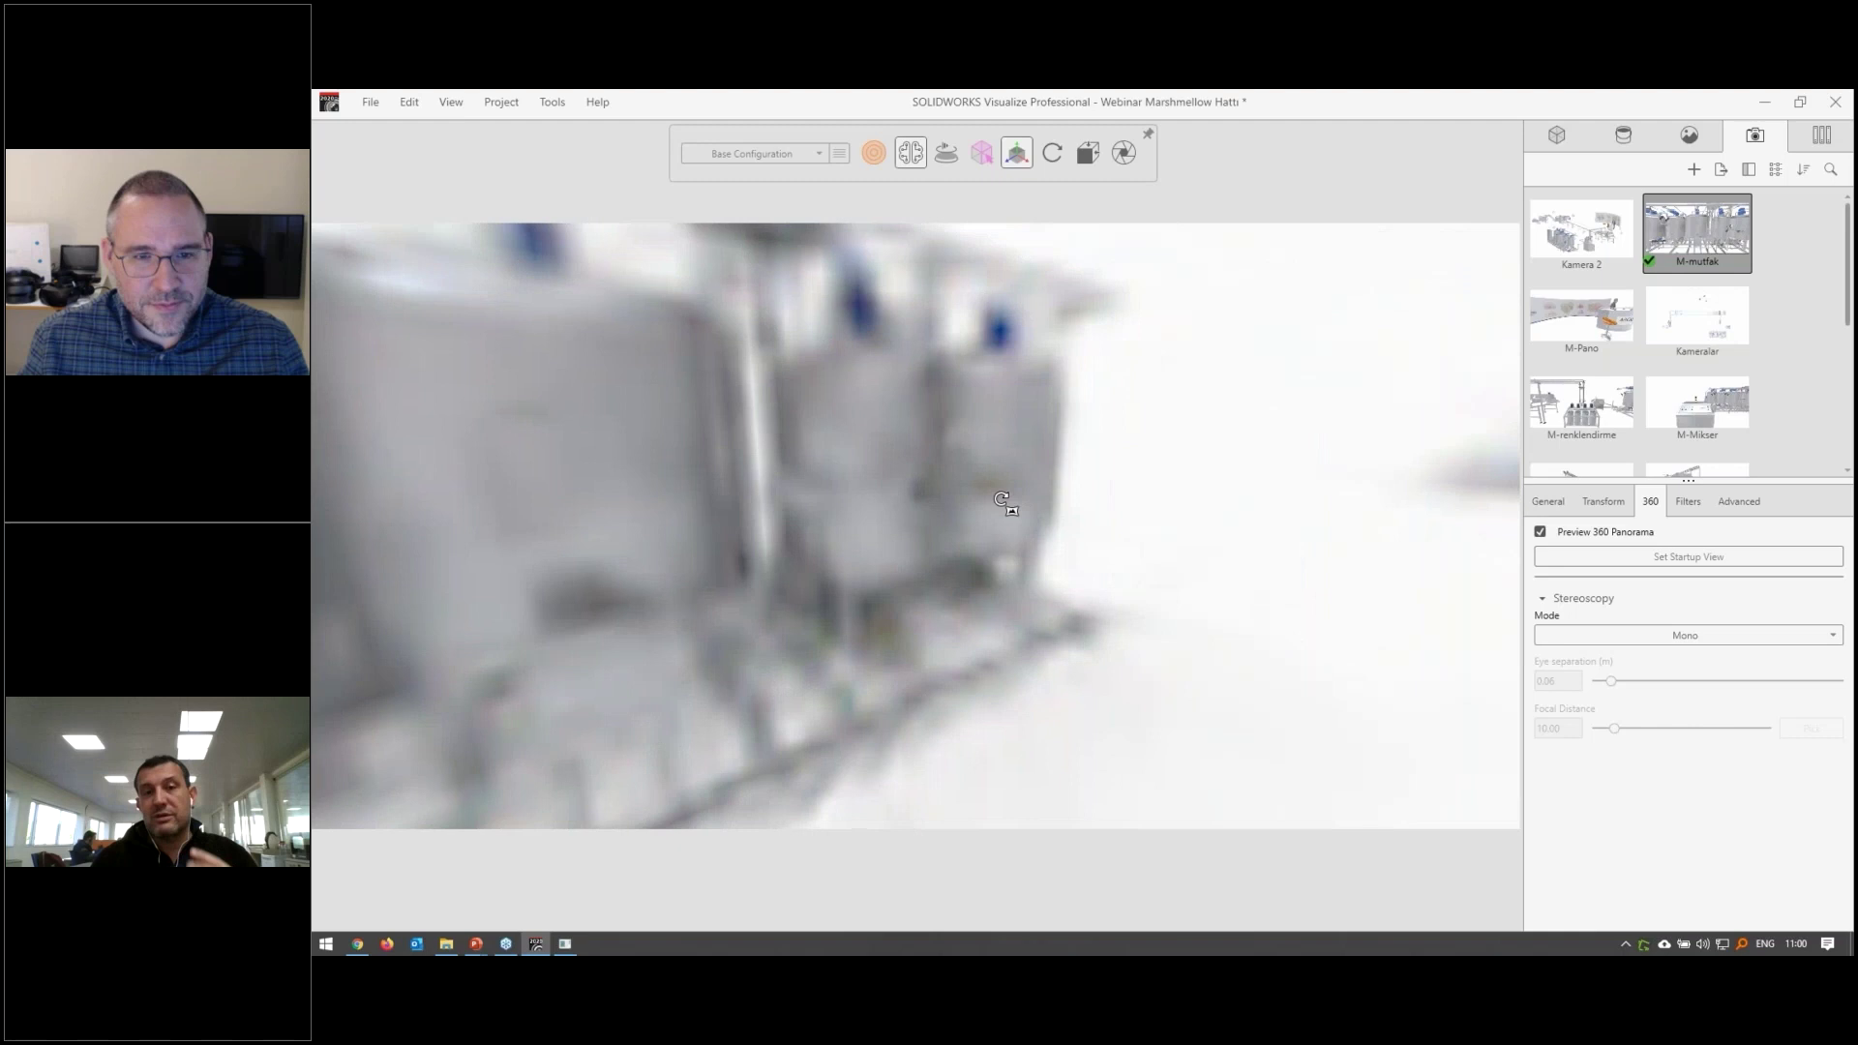
pyautogui.moveTo(1220, 465)
pyautogui.mouseDown()
pyautogui.moveTo(1088, 494)
pyautogui.moveTo(1100, 509)
pyautogui.moveTo(1162, 503)
pyautogui.moveTo(801, 481)
pyautogui.moveTo(1113, 494)
pyautogui.mouseUp()
pyautogui.click(1560, 538)
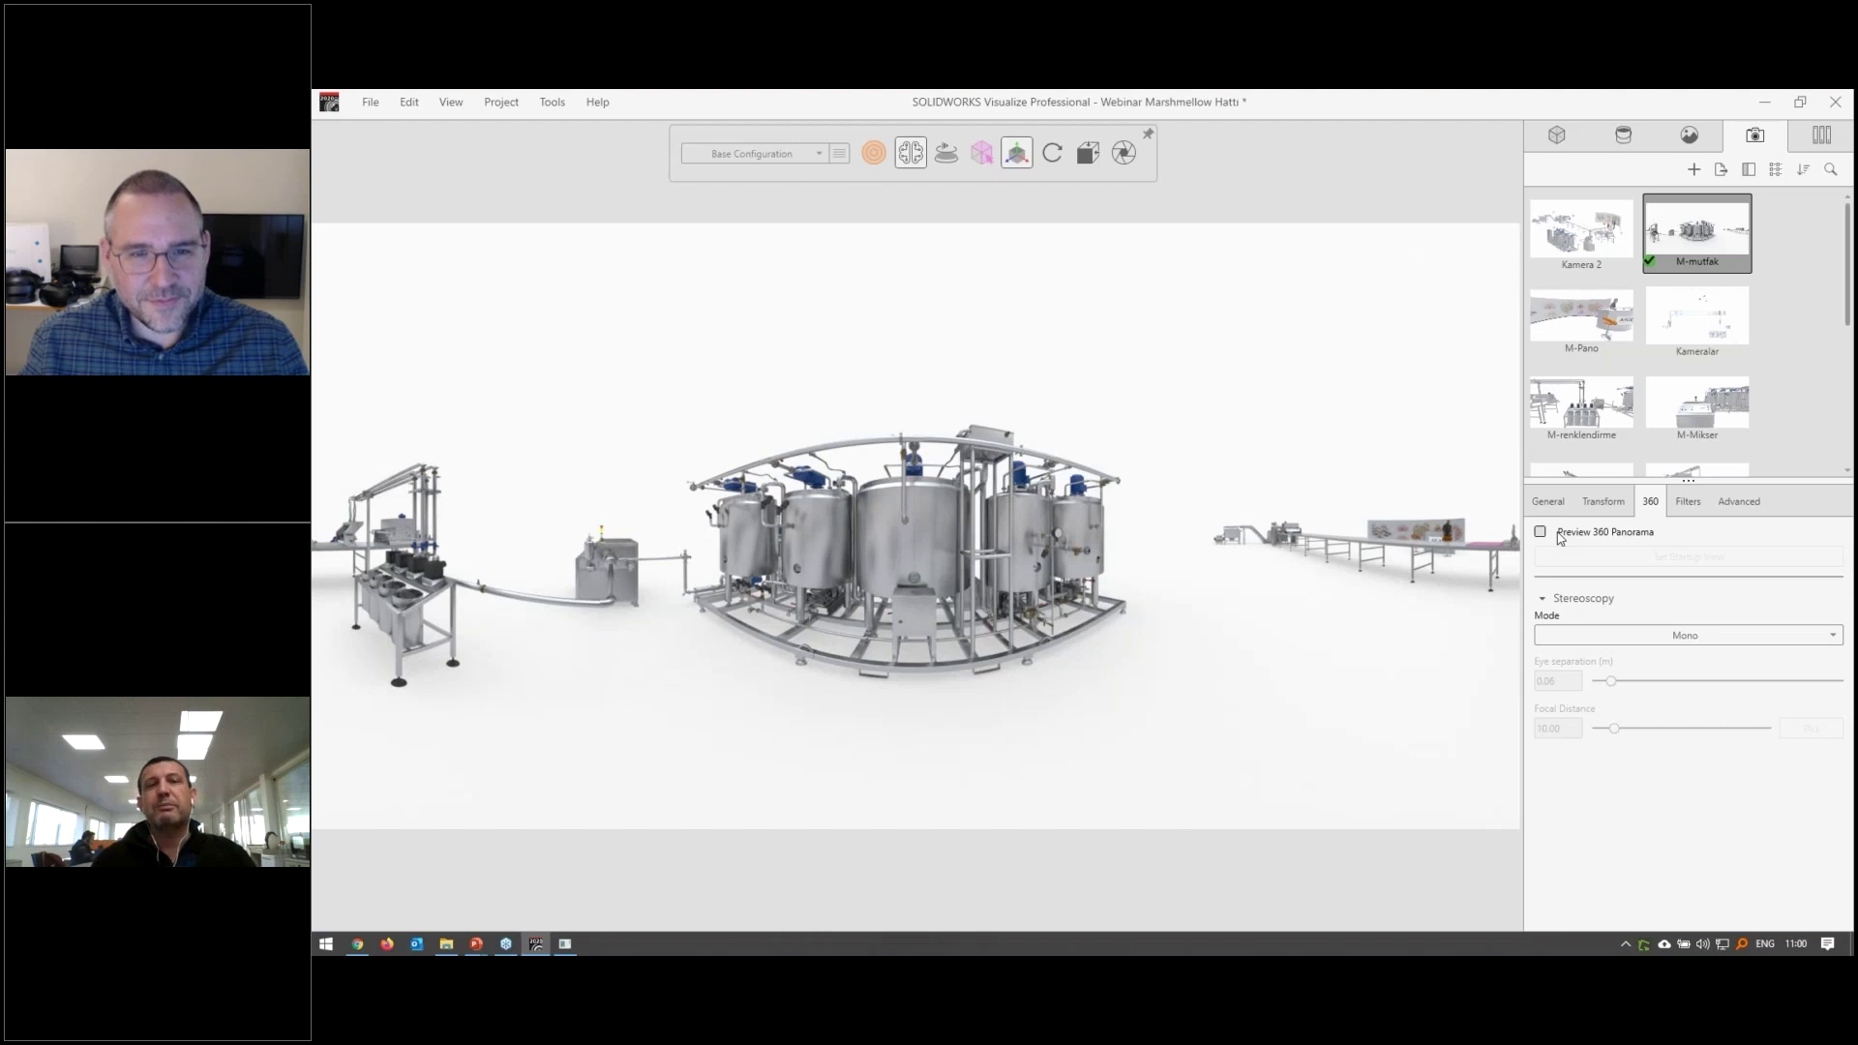
# View the scene through Kameralar, M-renklendirme and M-Mikser, then reactivate Kamera 2
pyautogui.click(1702, 336)
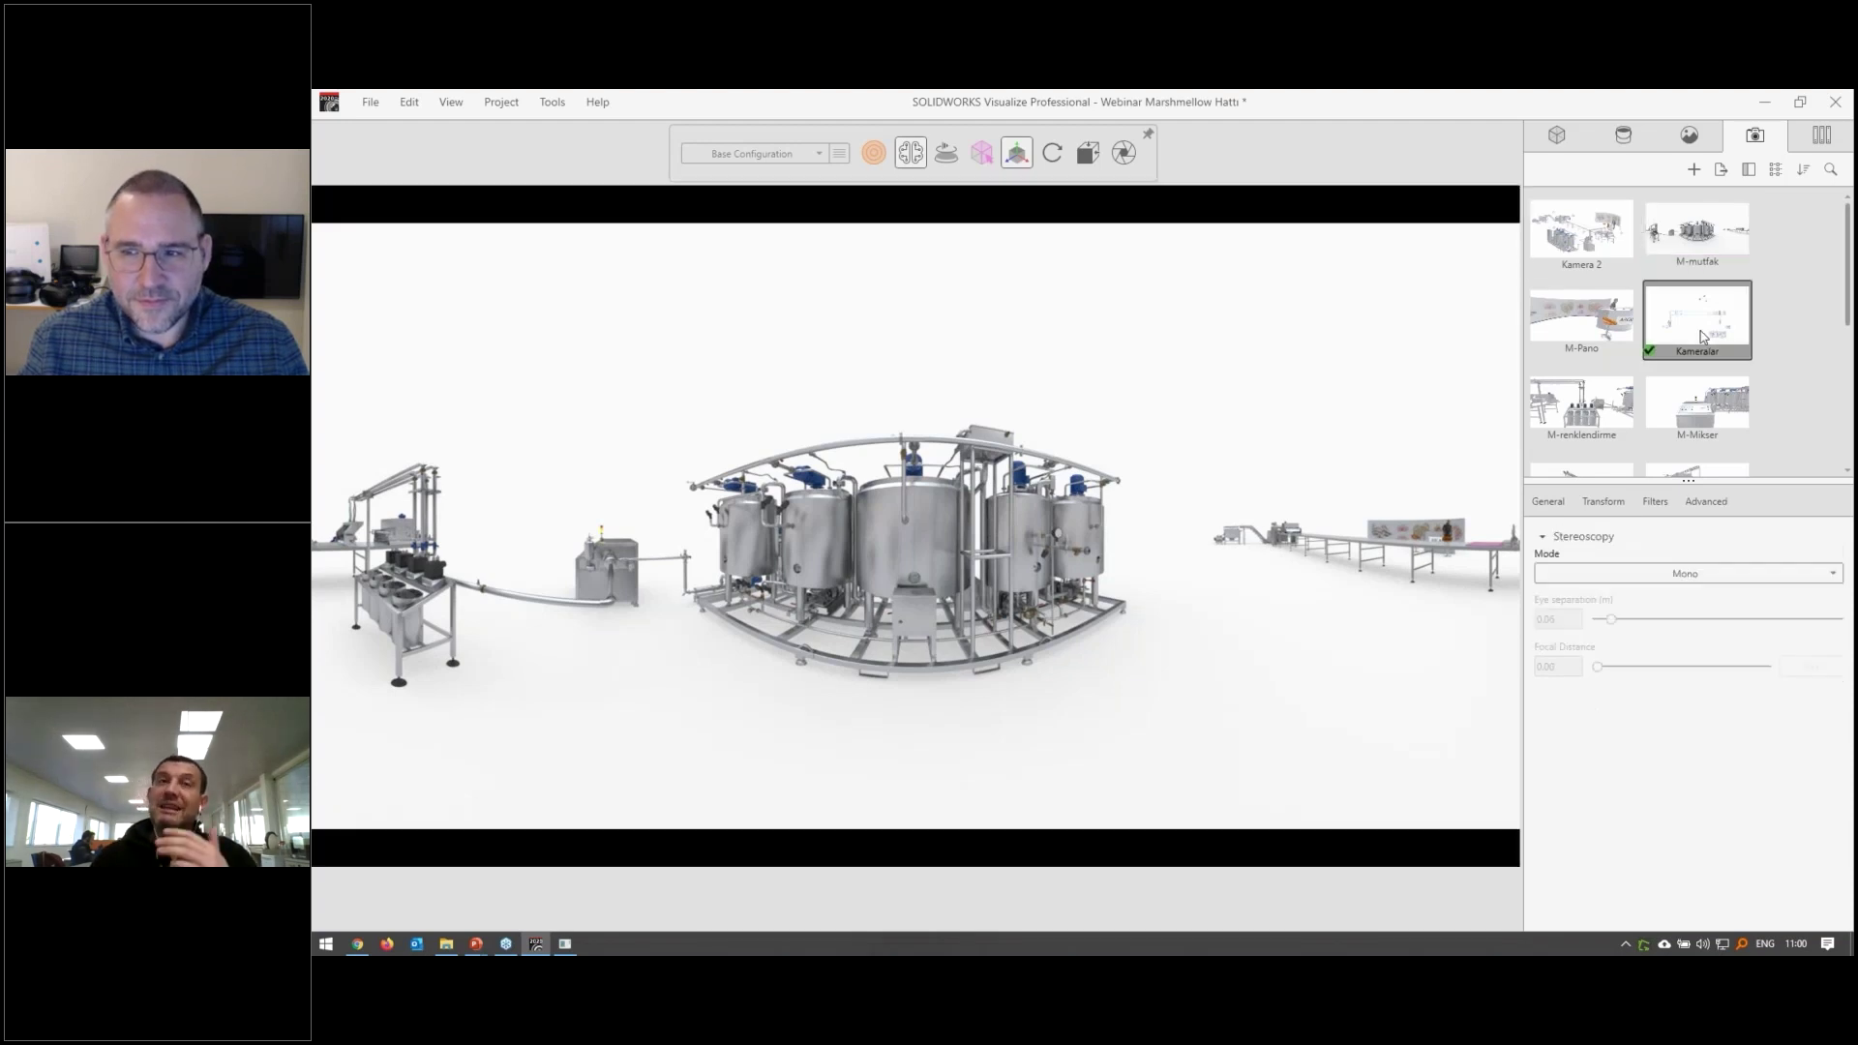
pyautogui.click(1622, 418)
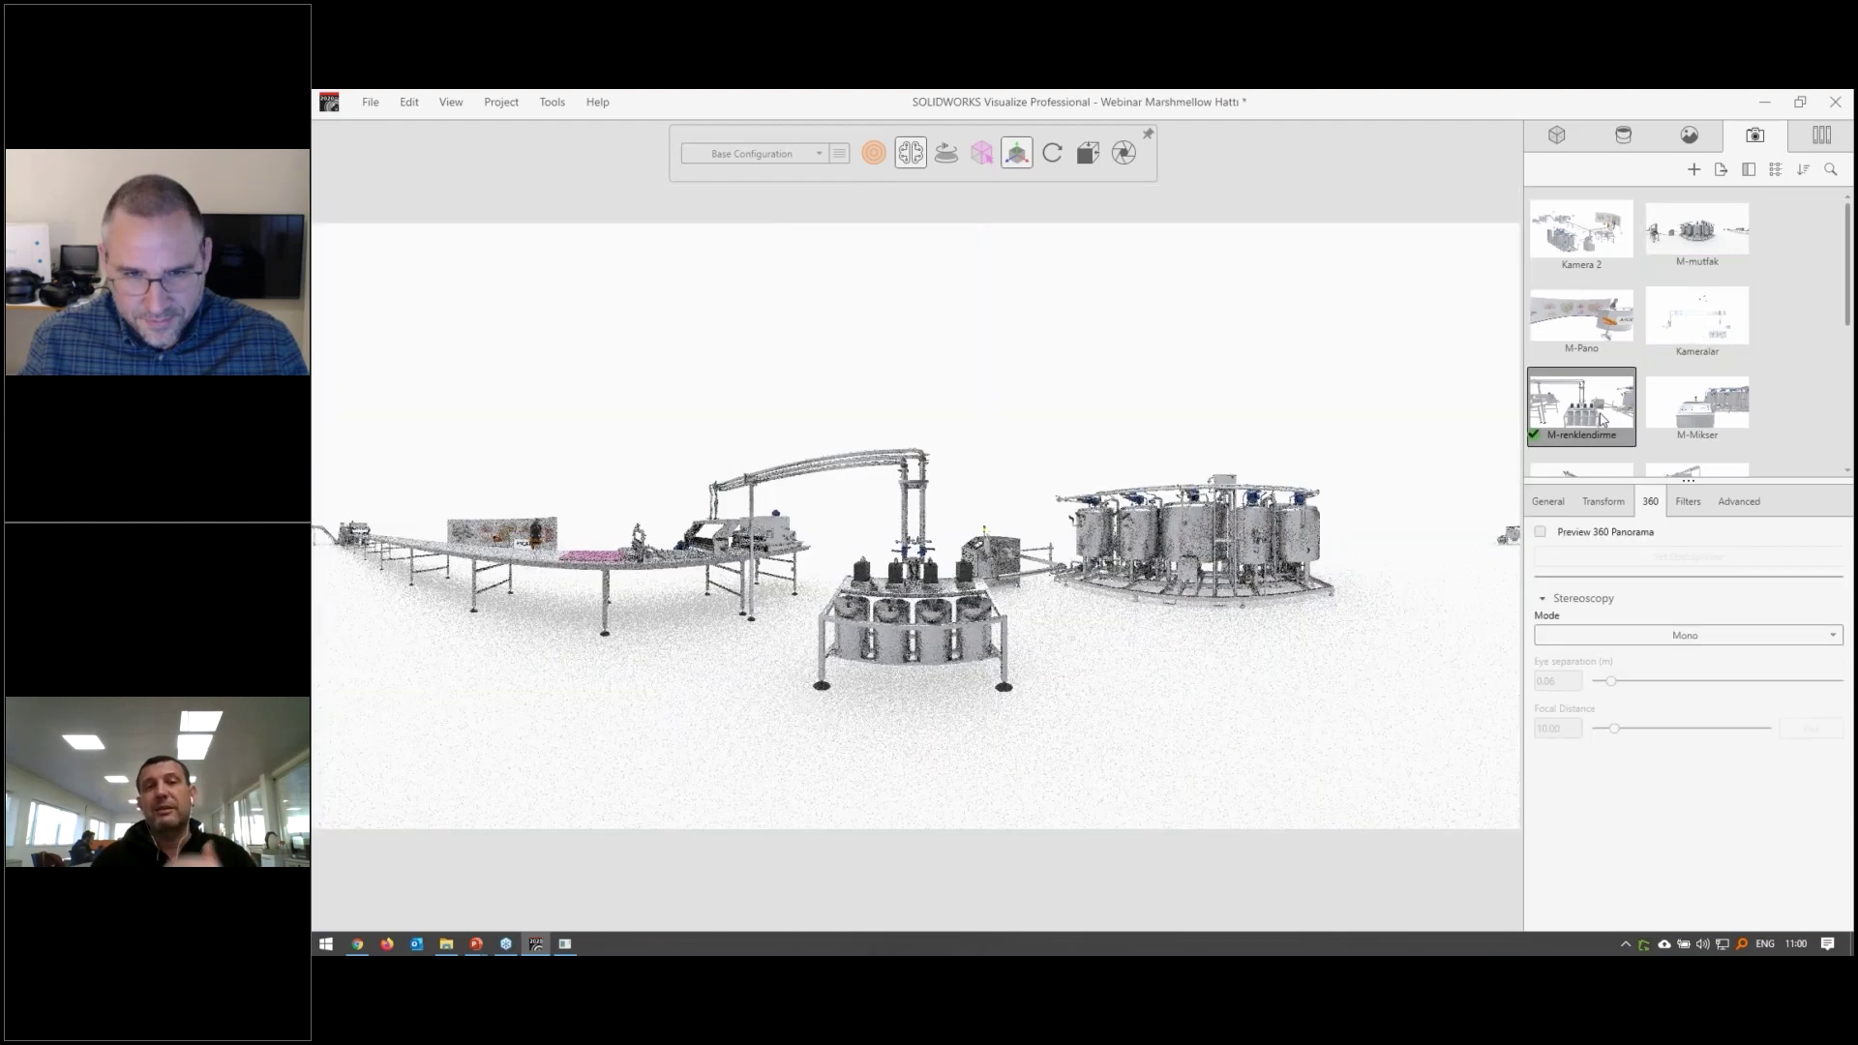
pyautogui.click(1719, 412)
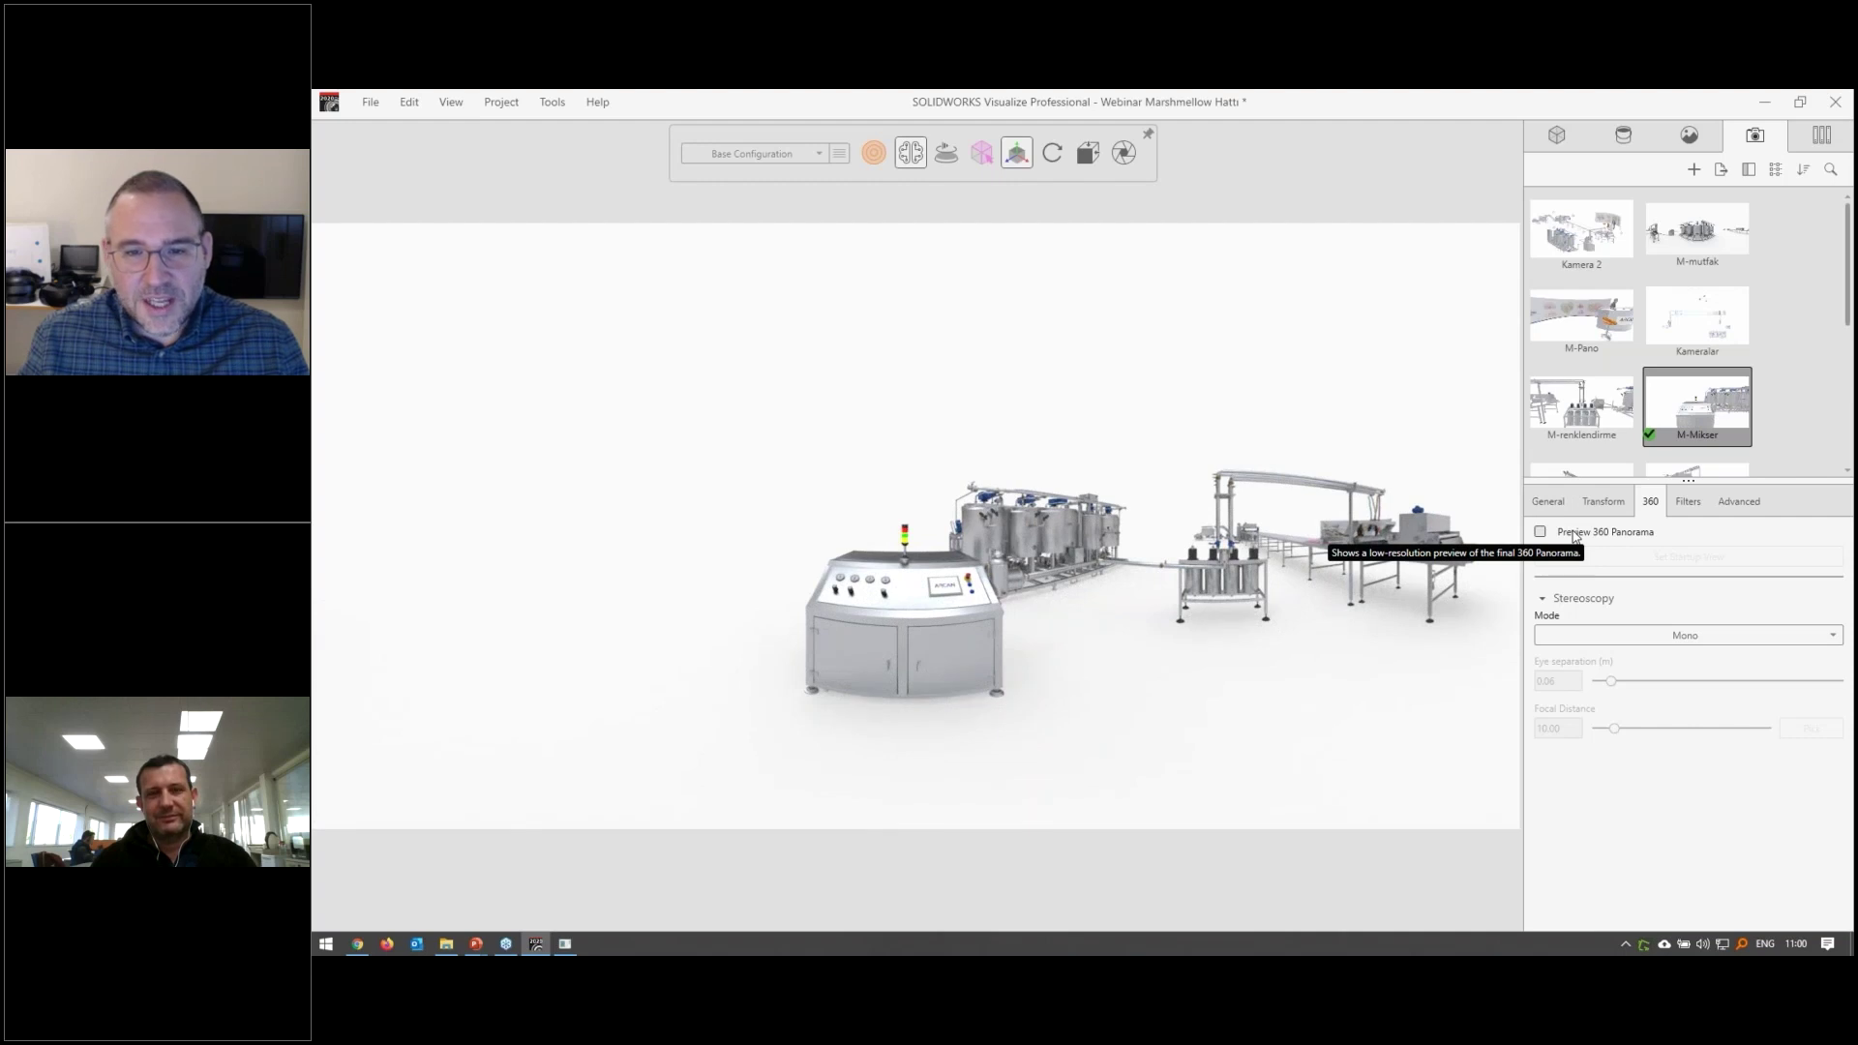
pyautogui.click(1608, 220)
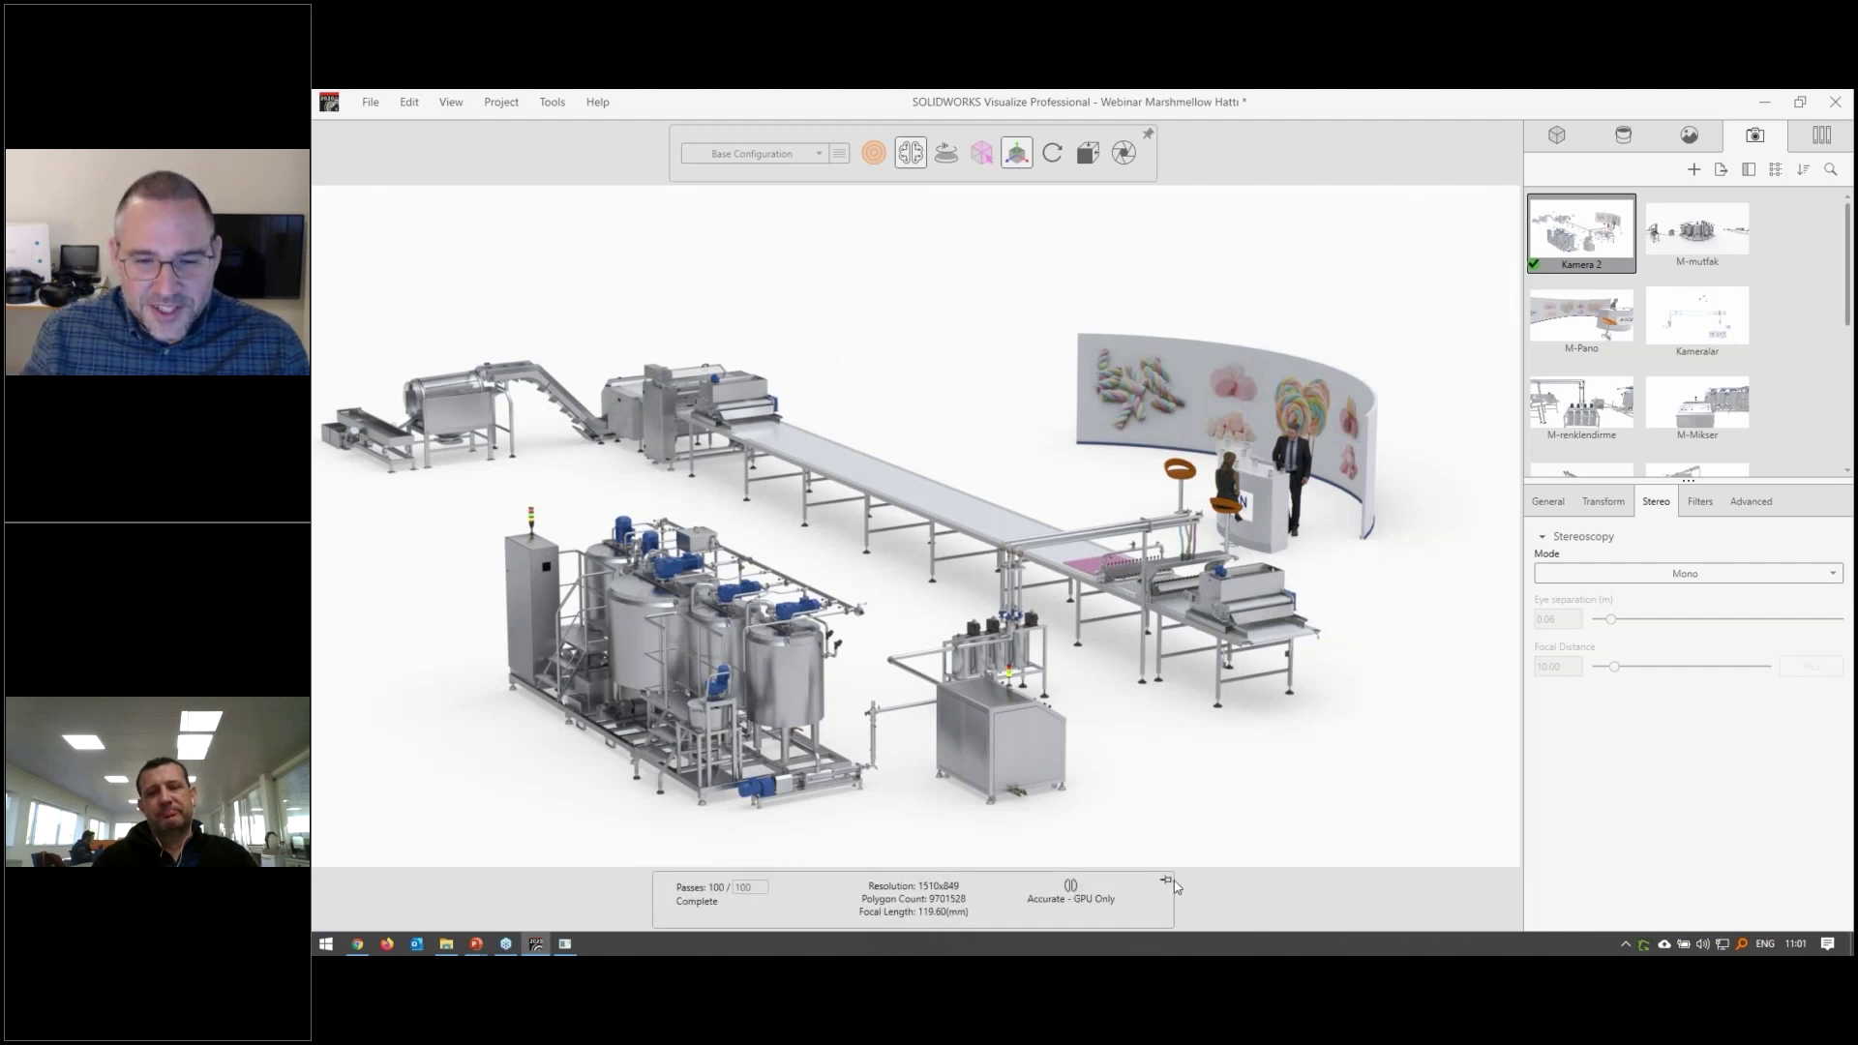
# Pin the render status readout below the viewport, cancelling a stray screen capture
pyautogui.click(1165, 881)
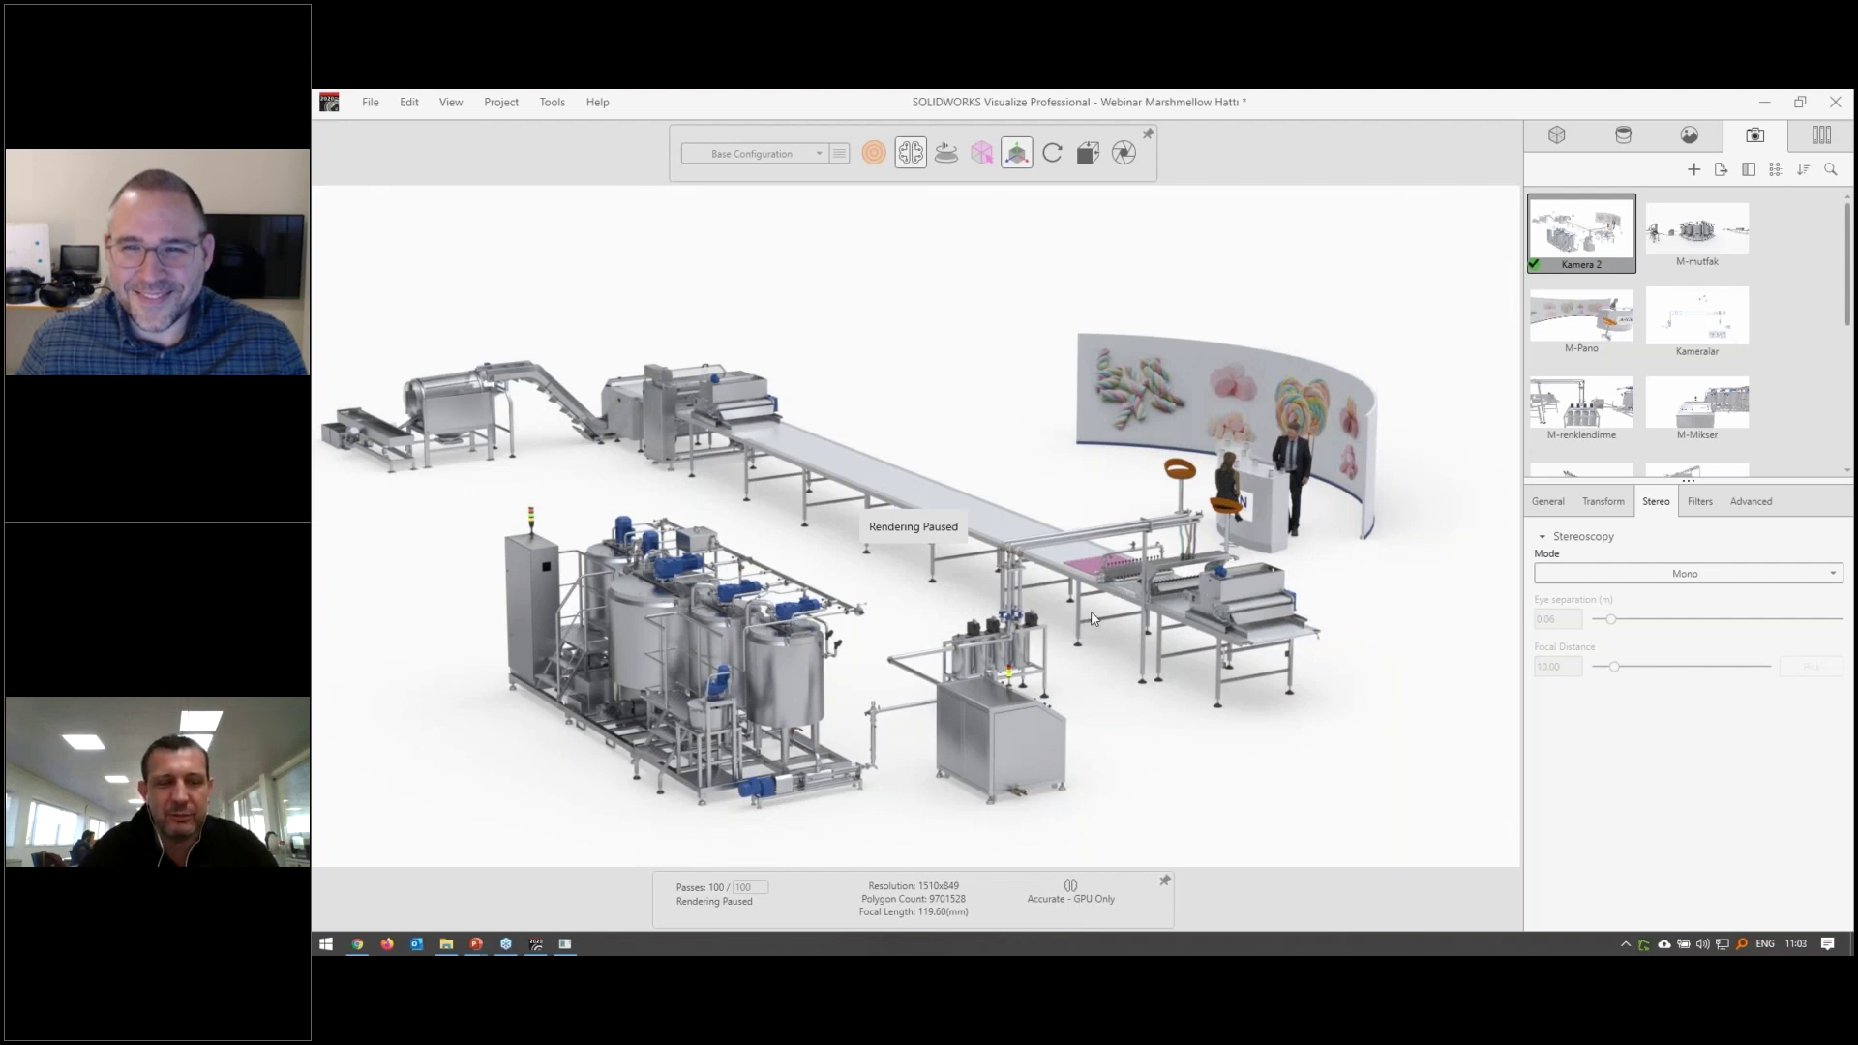
pyautogui.press('Print')
pyautogui.press('Escape')
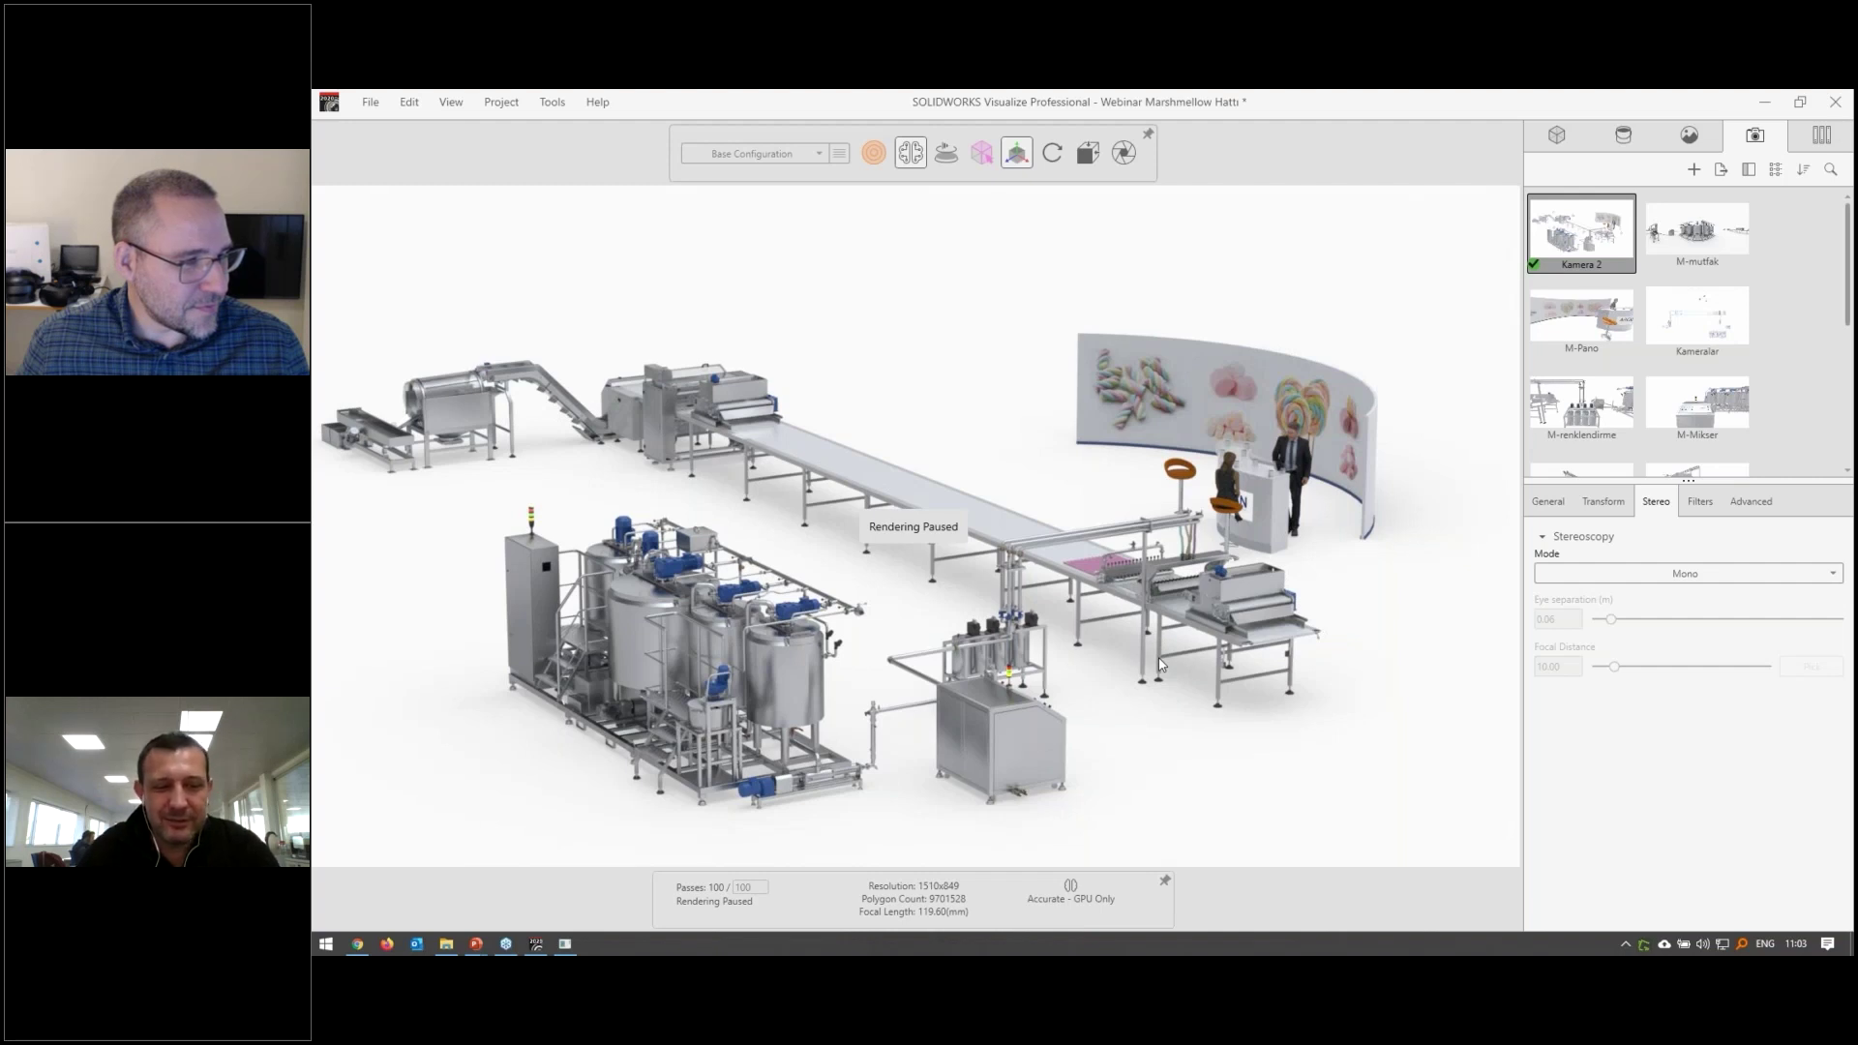
pyautogui.click(1161, 664)
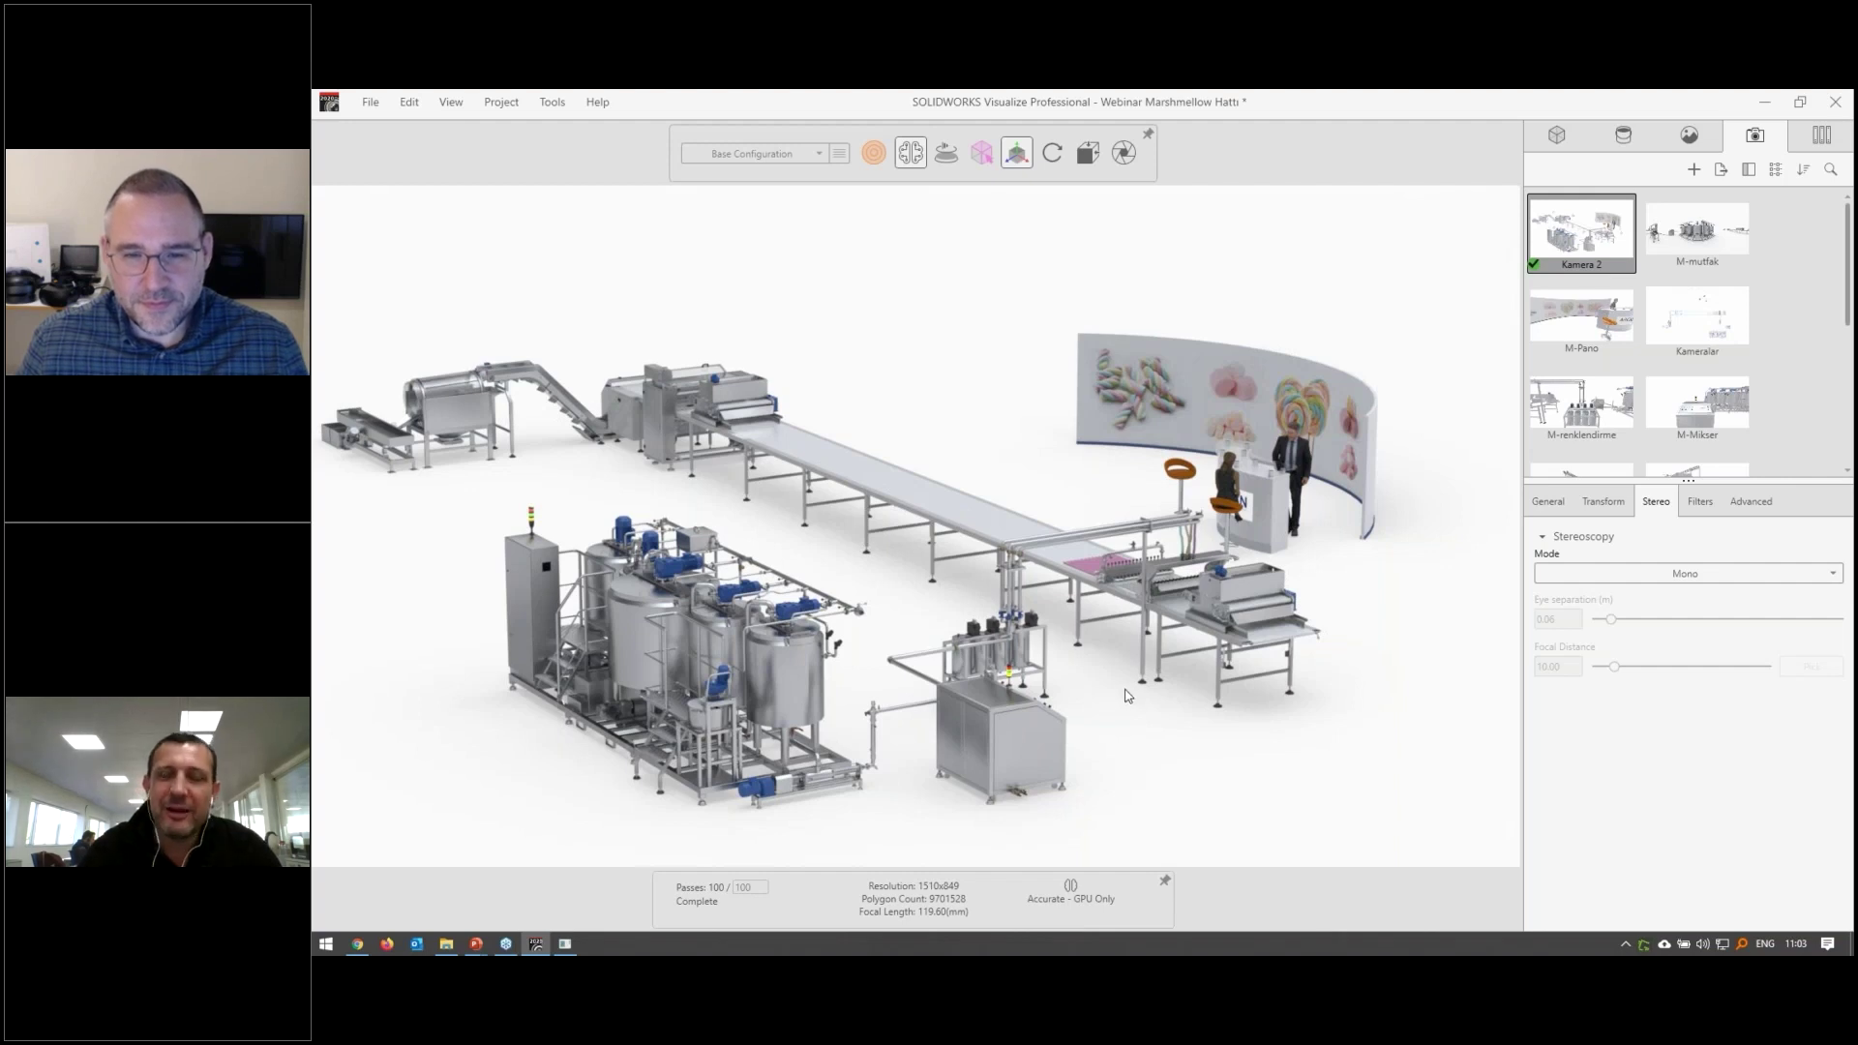
# Orbit Kamera 2 to frame the whole production line and booth wall, then clear the camera selection
pyautogui.moveTo(1122, 675); pyautogui.dragTo(1057, 678)
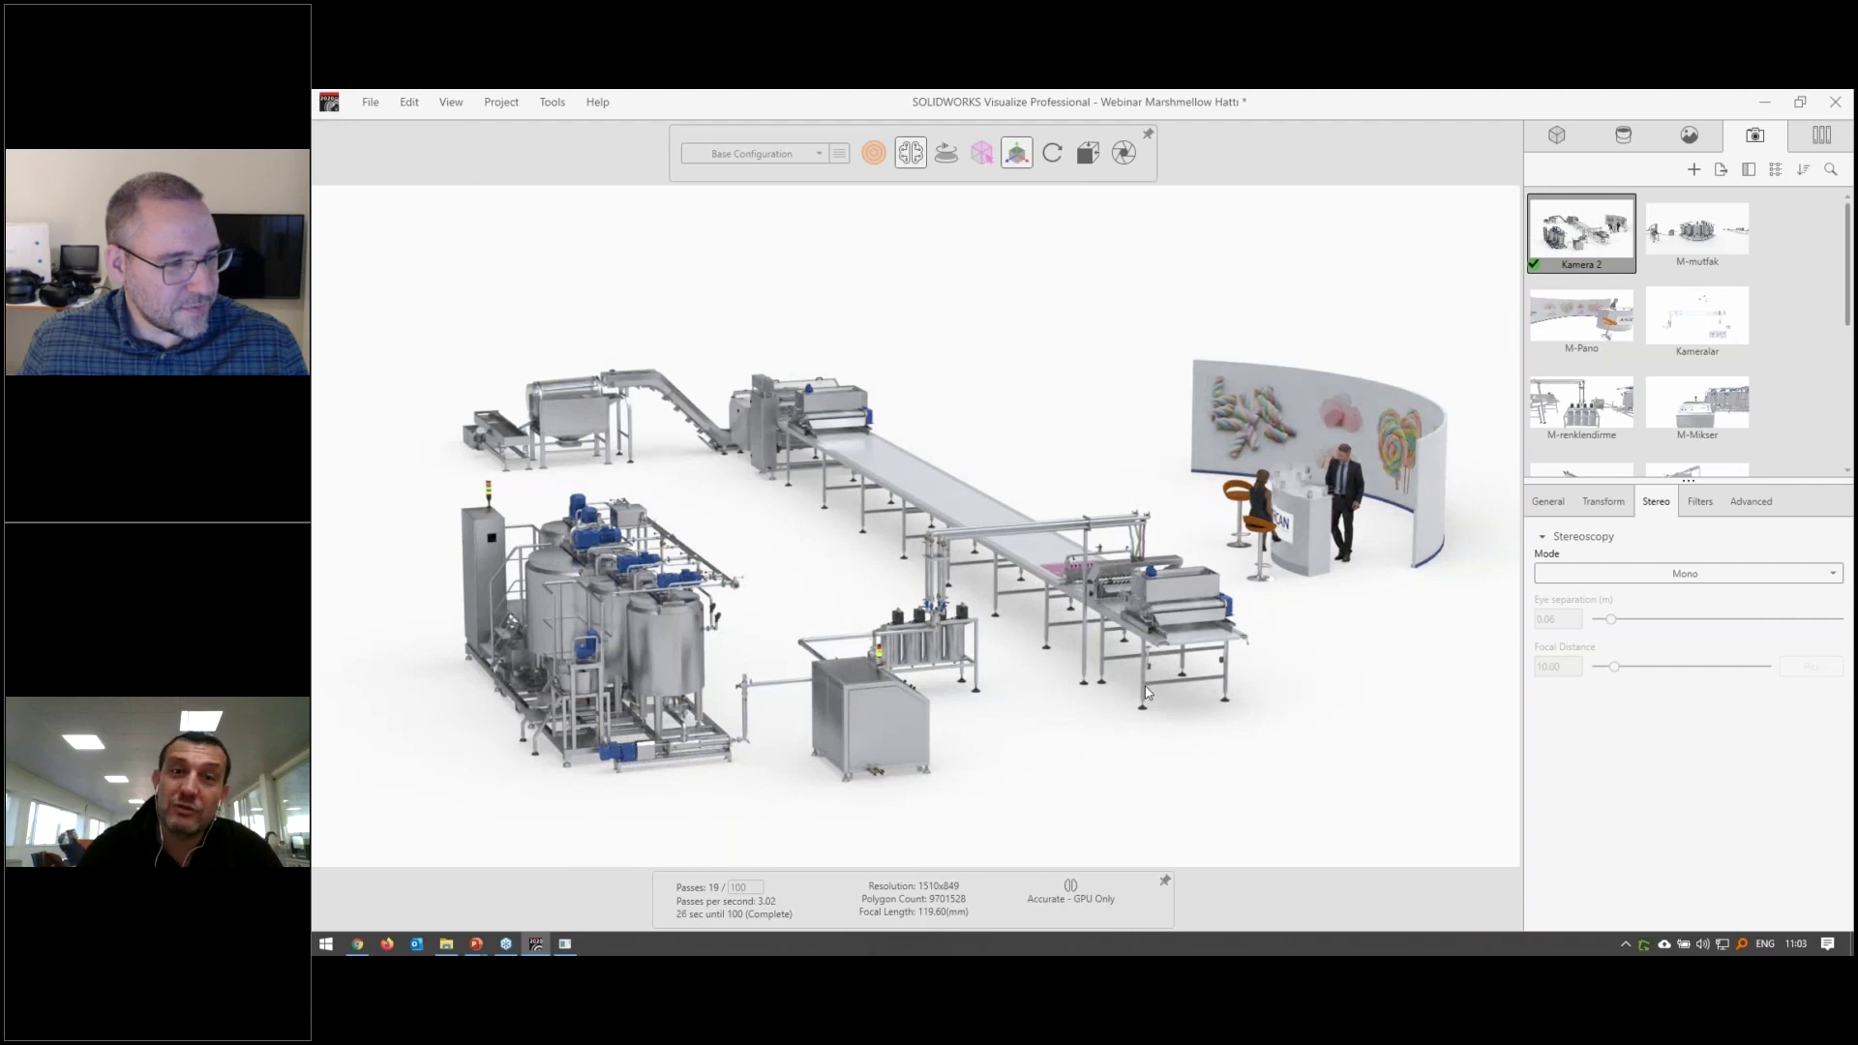
pyautogui.moveTo(1216, 648)
pyautogui.mouseDown()
pyautogui.moveTo(1214, 667)
pyautogui.moveTo(920, 626)
pyautogui.mouseUp()
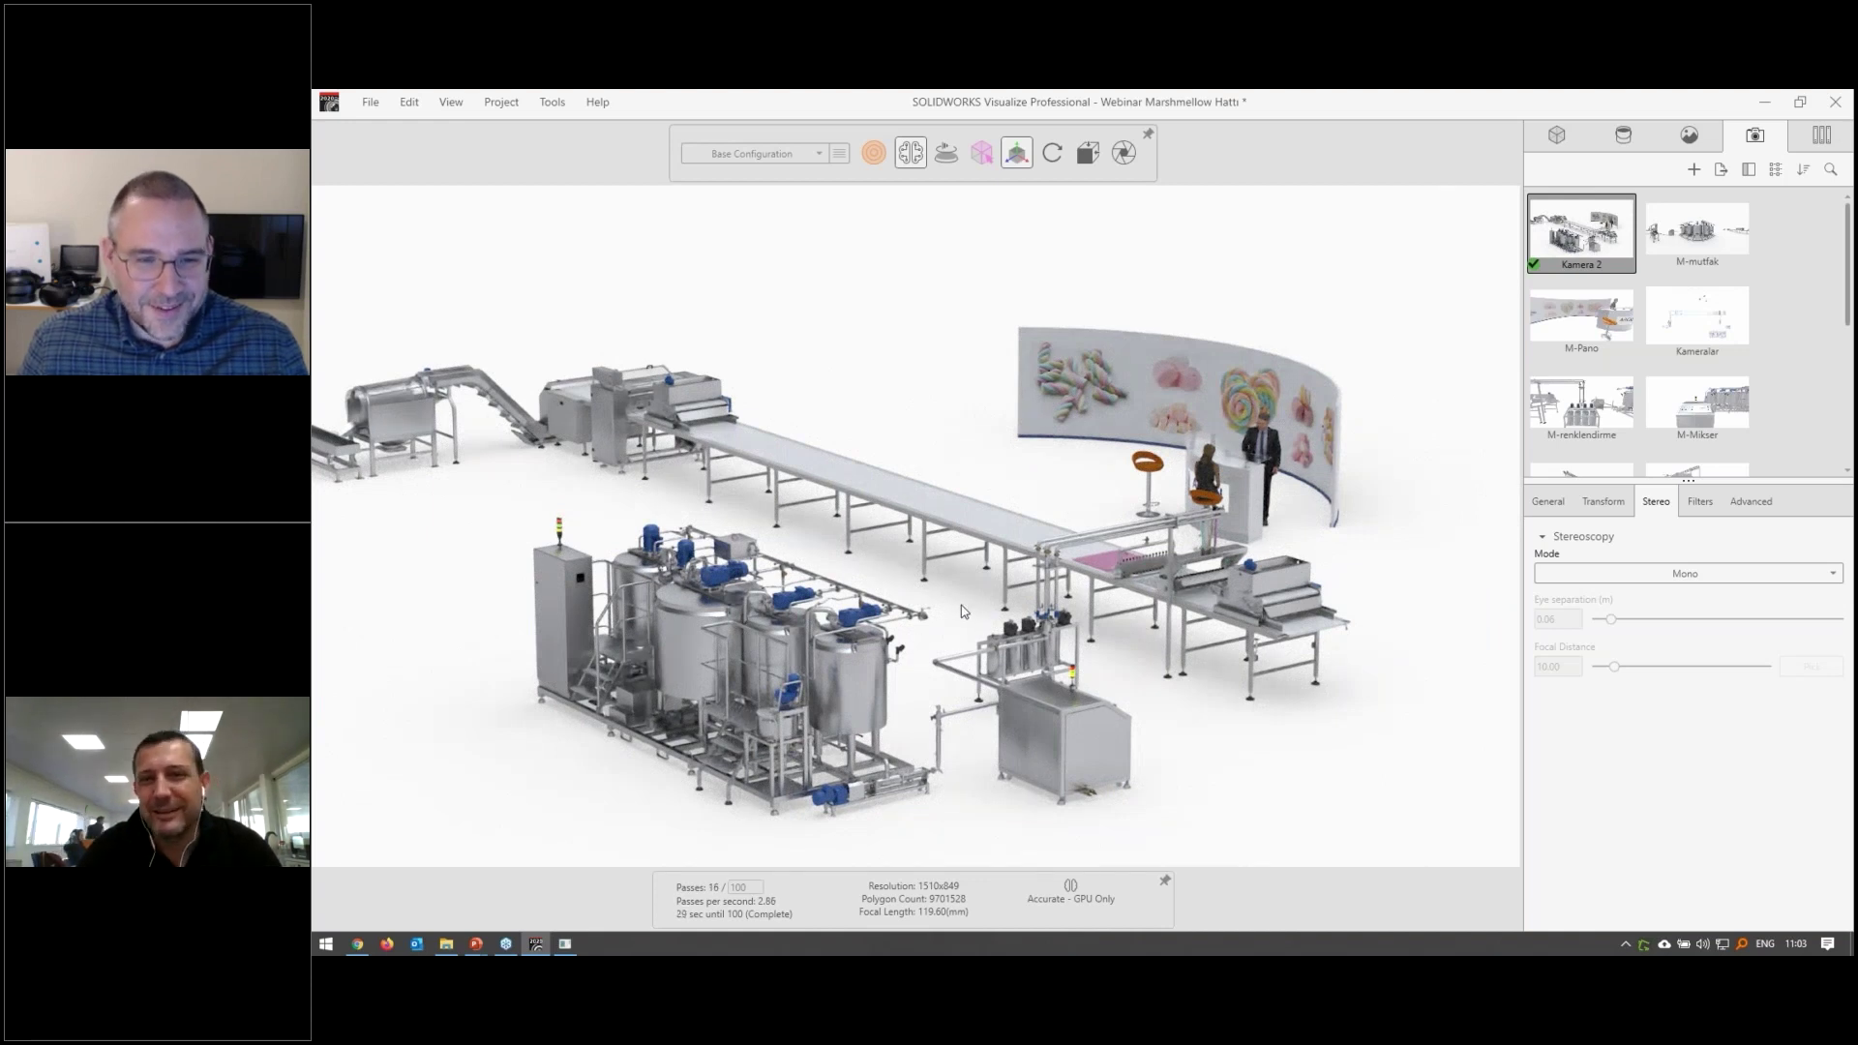
pyautogui.click(1016, 152)
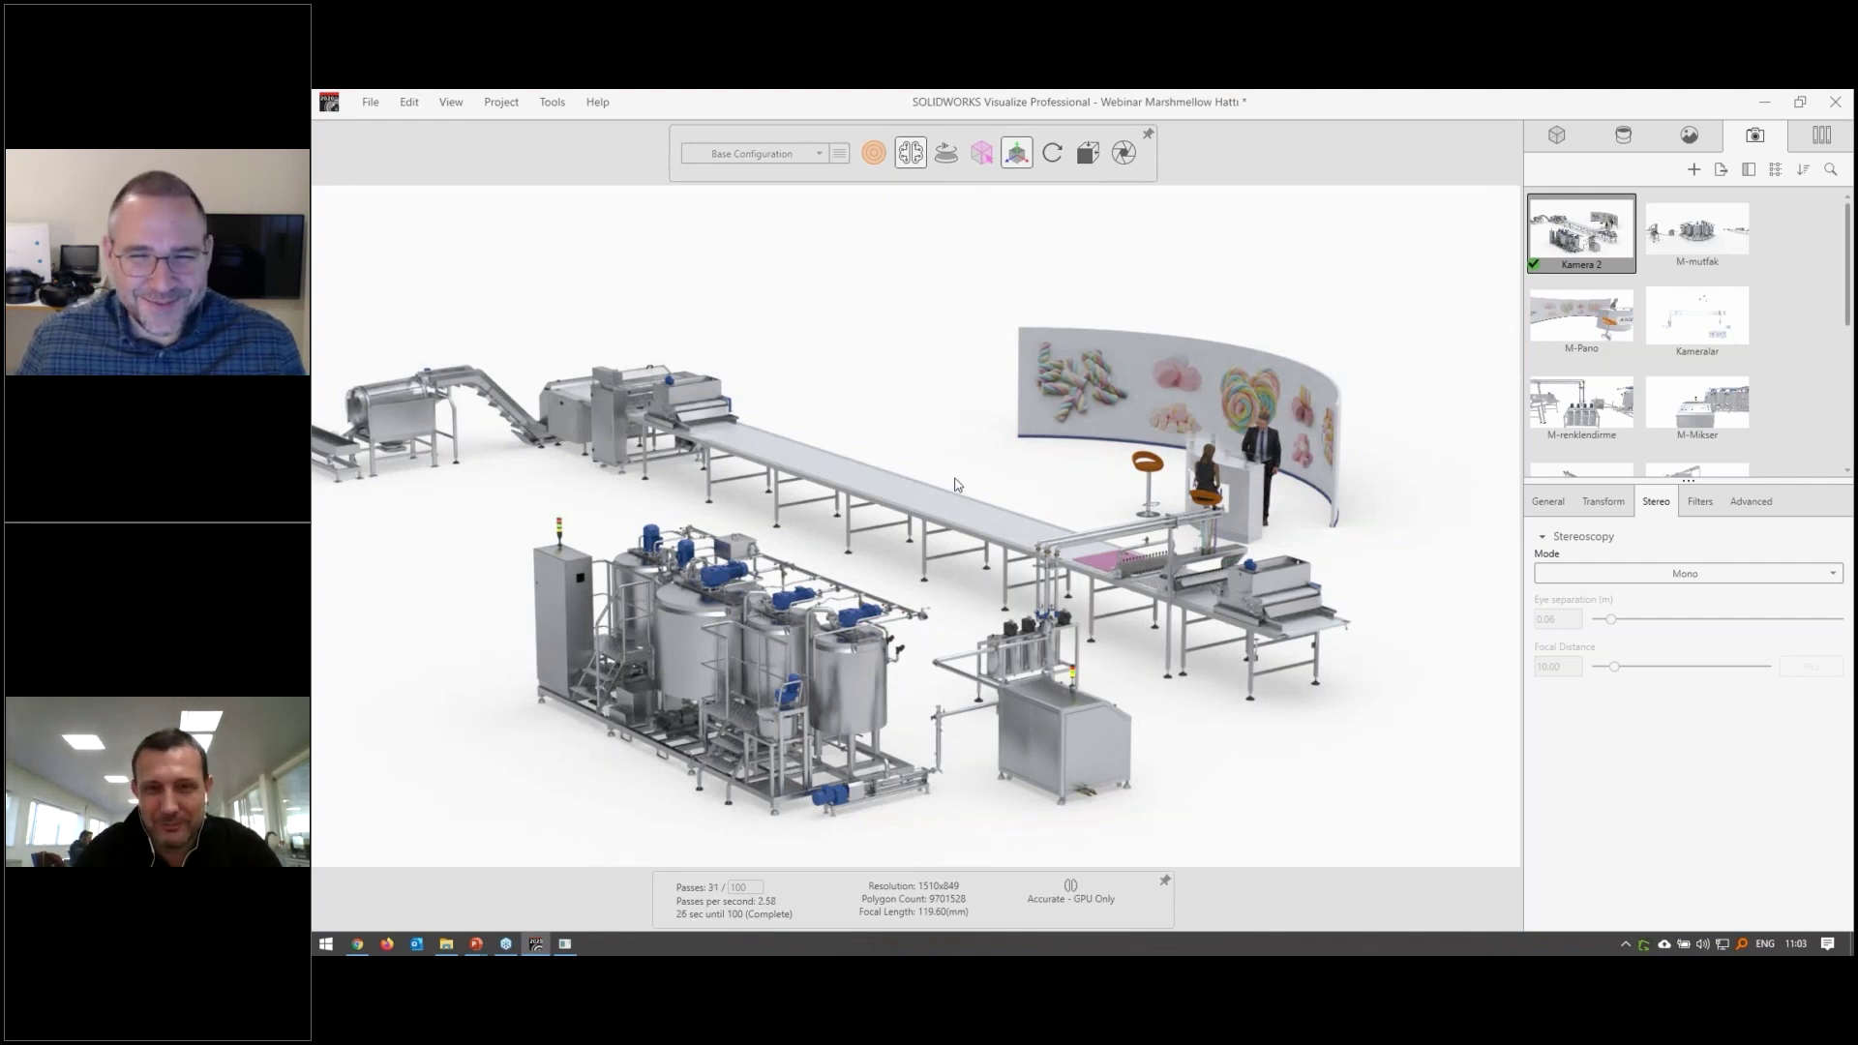
pyautogui.moveTo(947, 454); pyautogui.dragTo(976, 479)
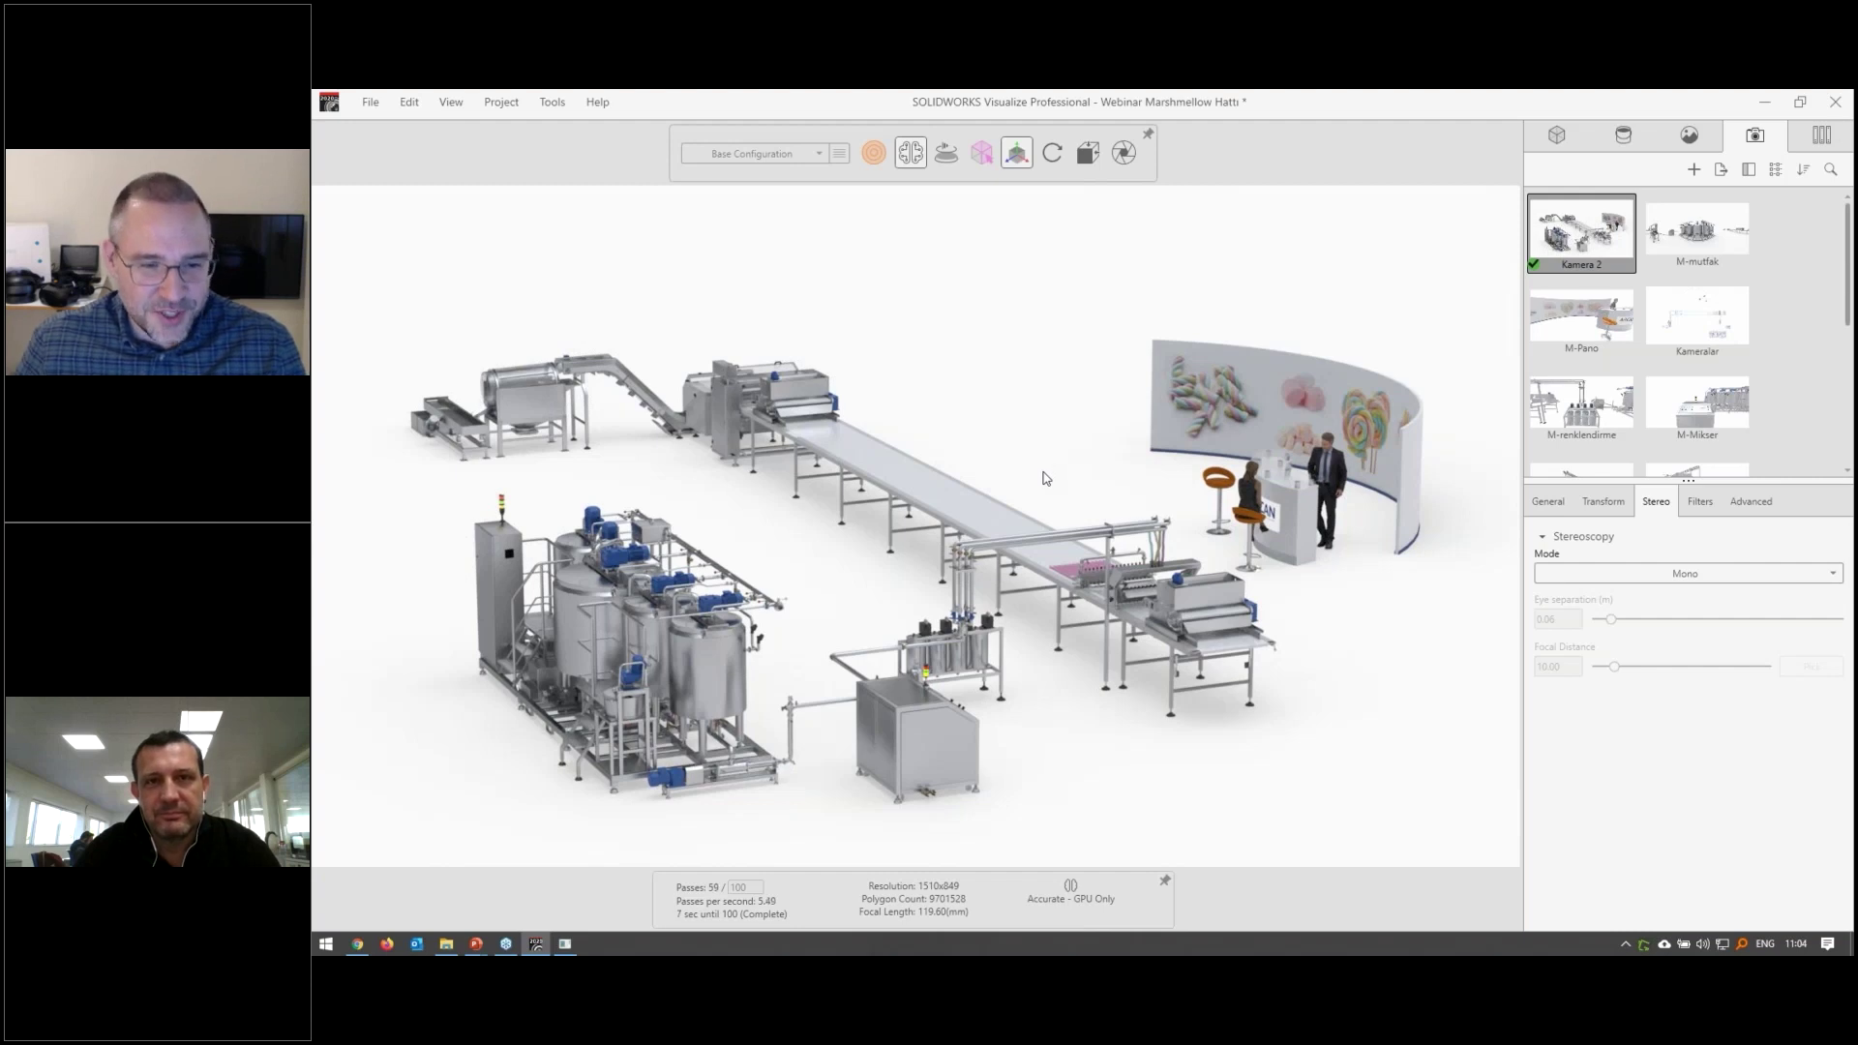
pyautogui.click(1806, 401)
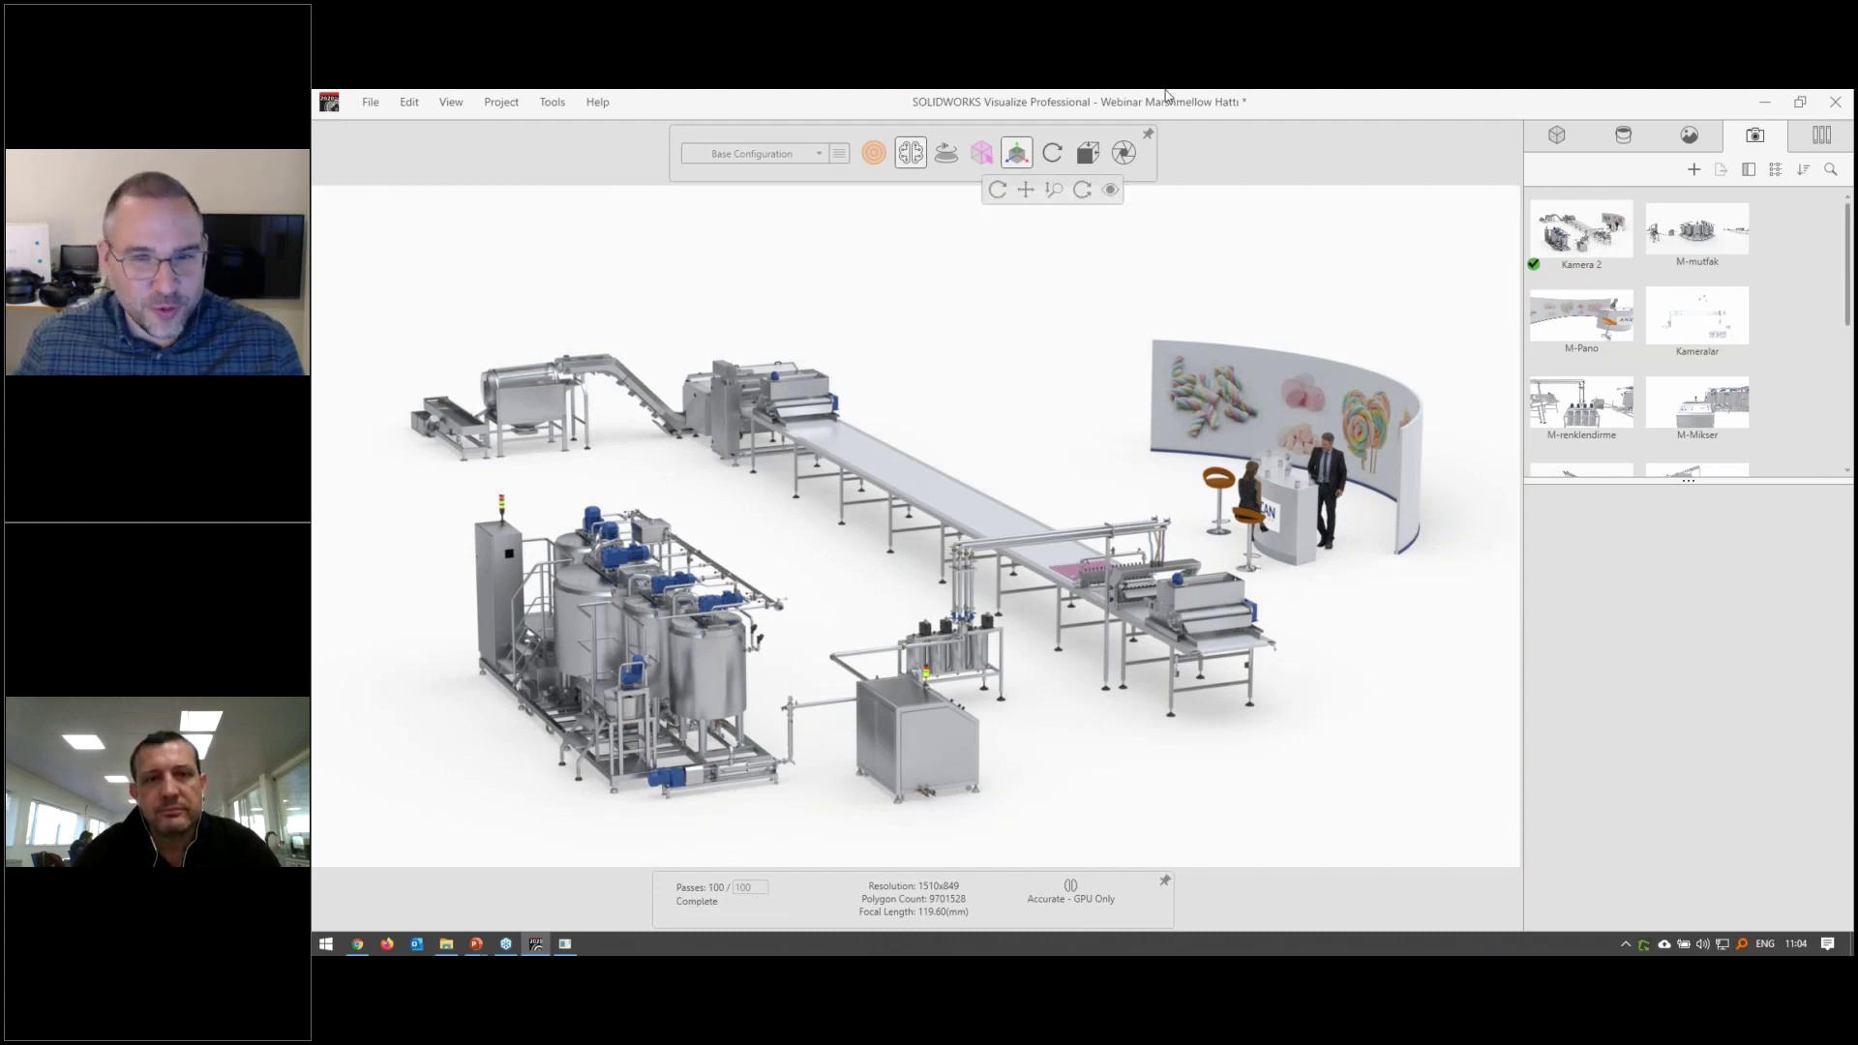
# Activate the M-Mikser camera and set its Output Tools output mode to Render
pyautogui.doubleClick(1698, 405)
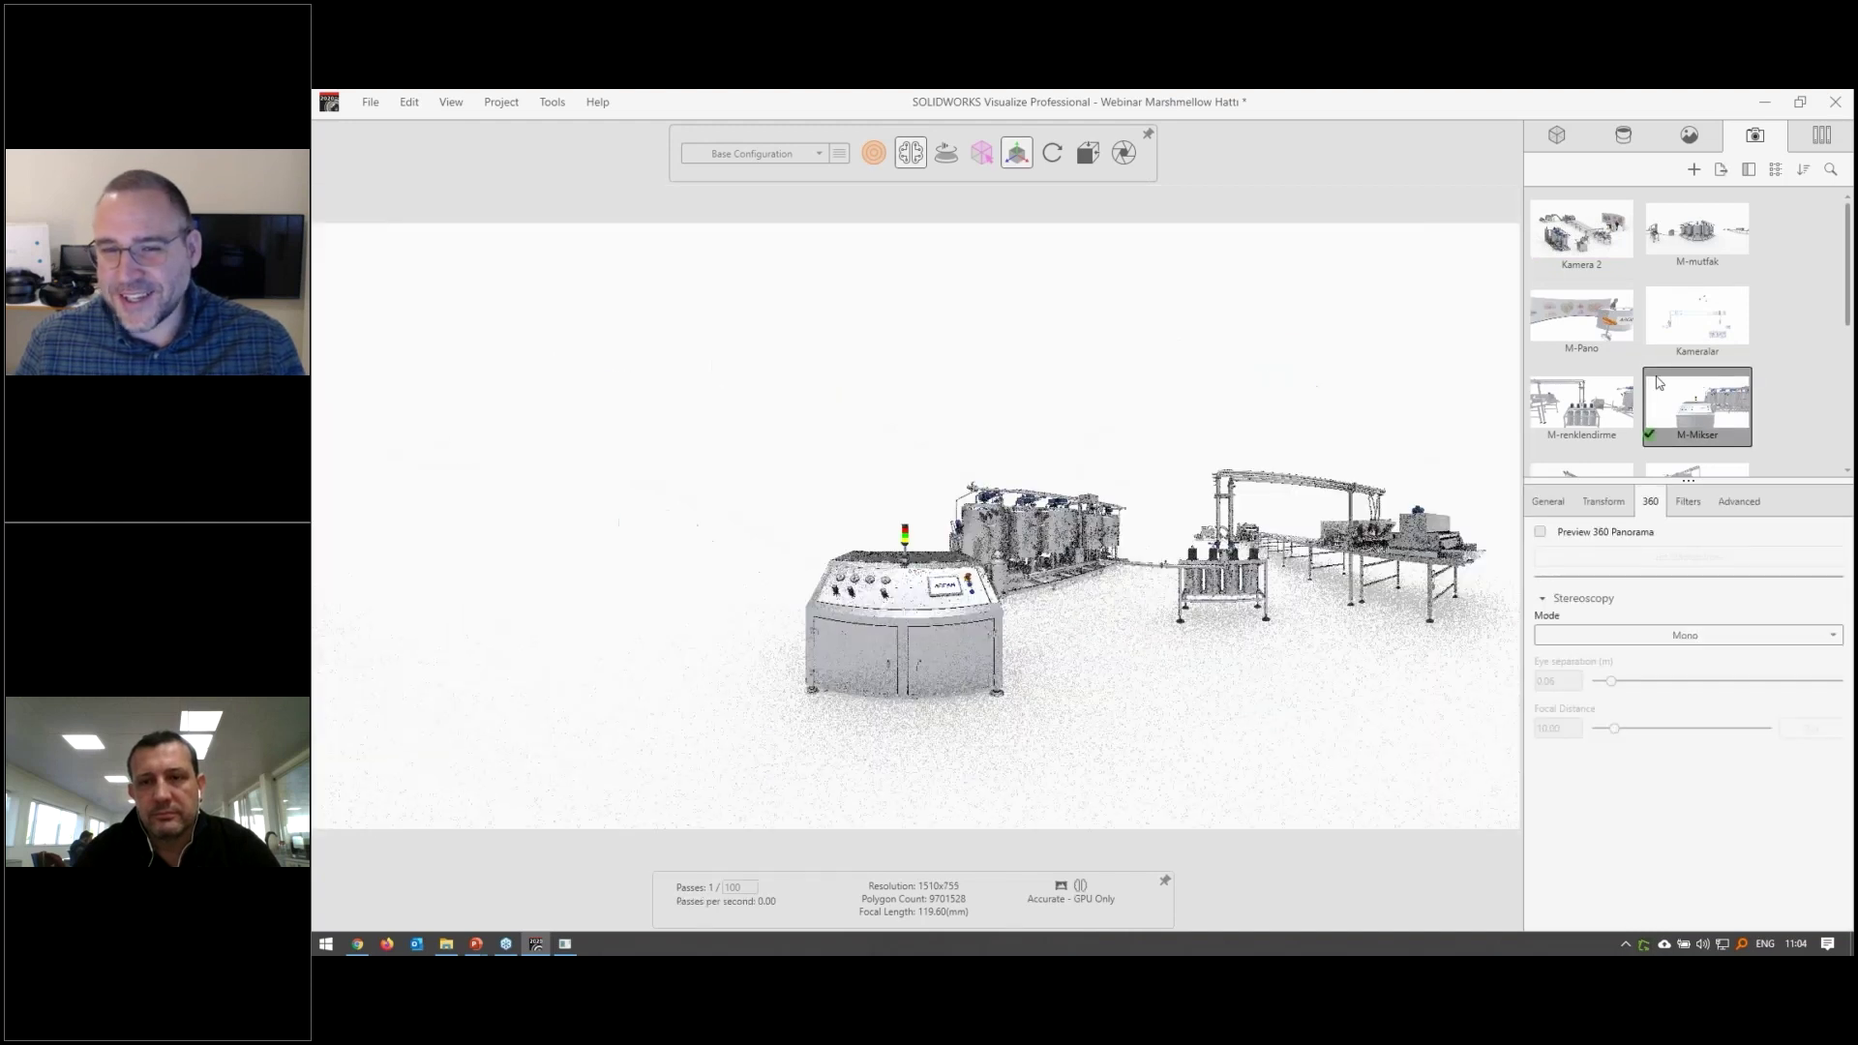
pyautogui.click(1123, 155)
pyautogui.click(1045, 477)
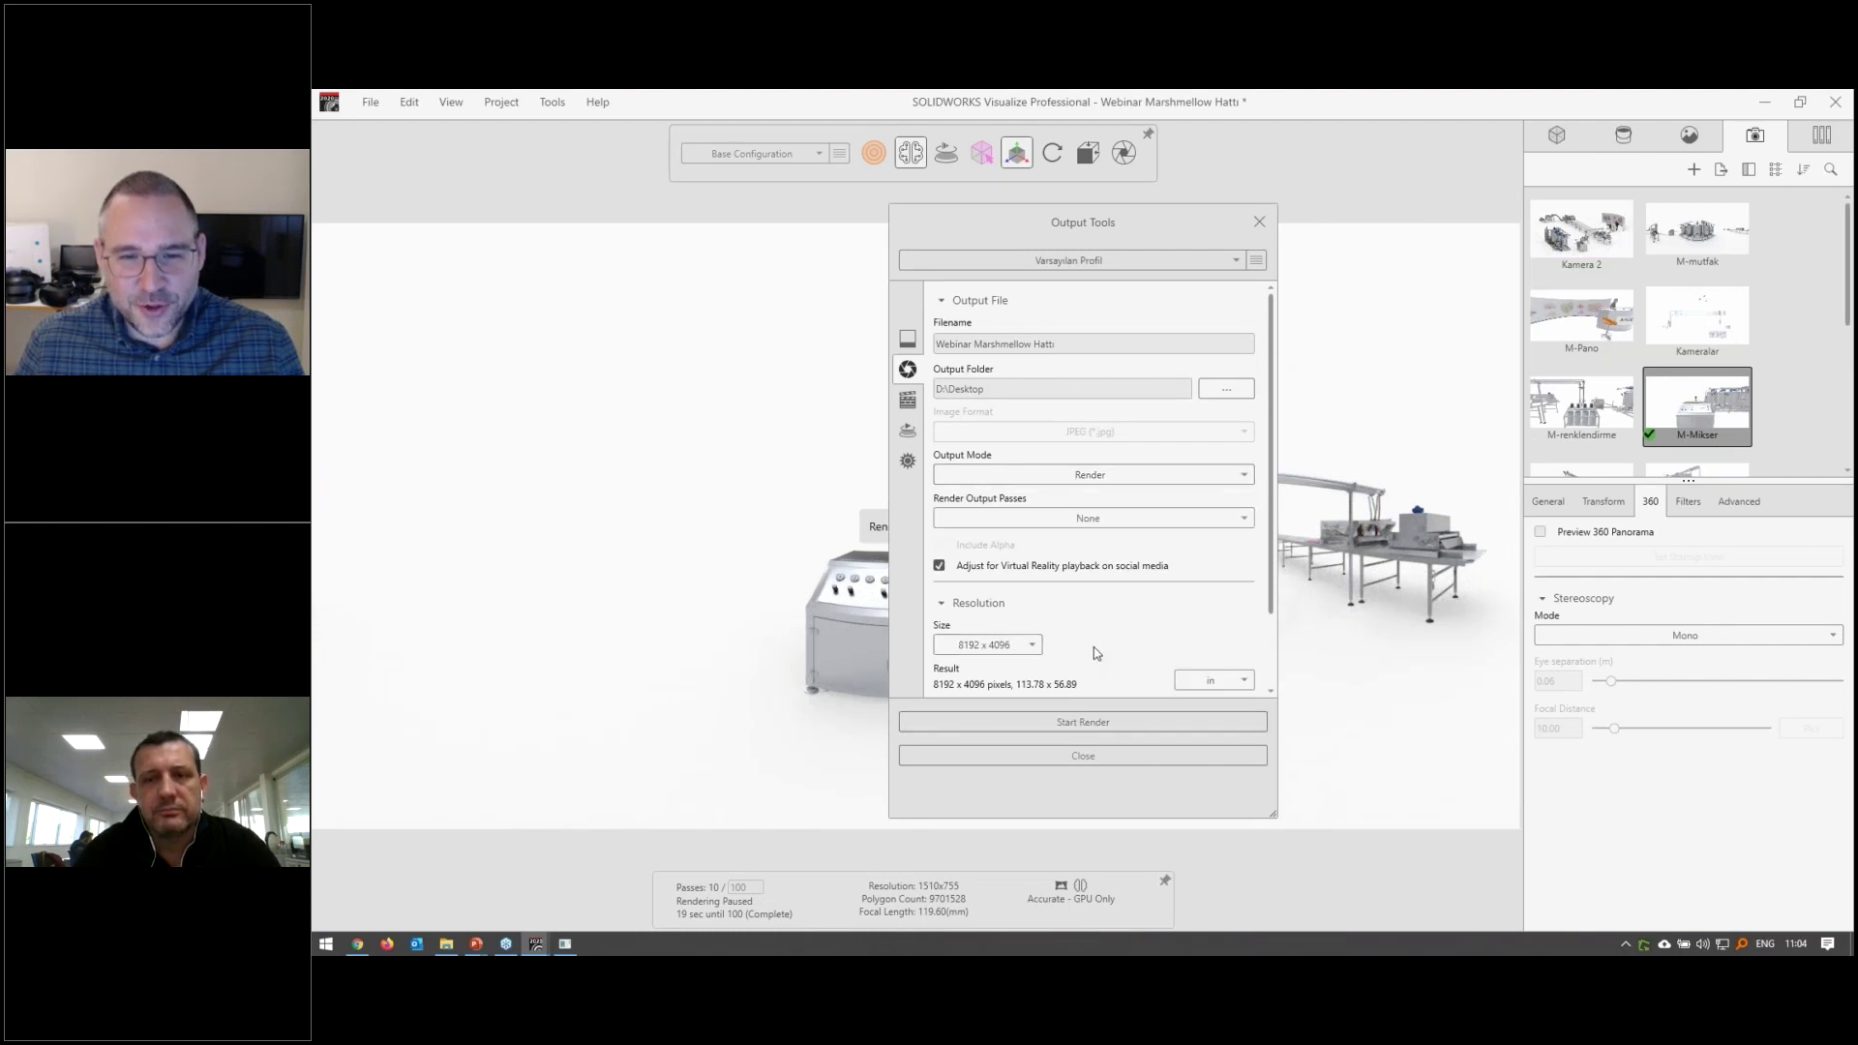
pyautogui.click(1101, 756)
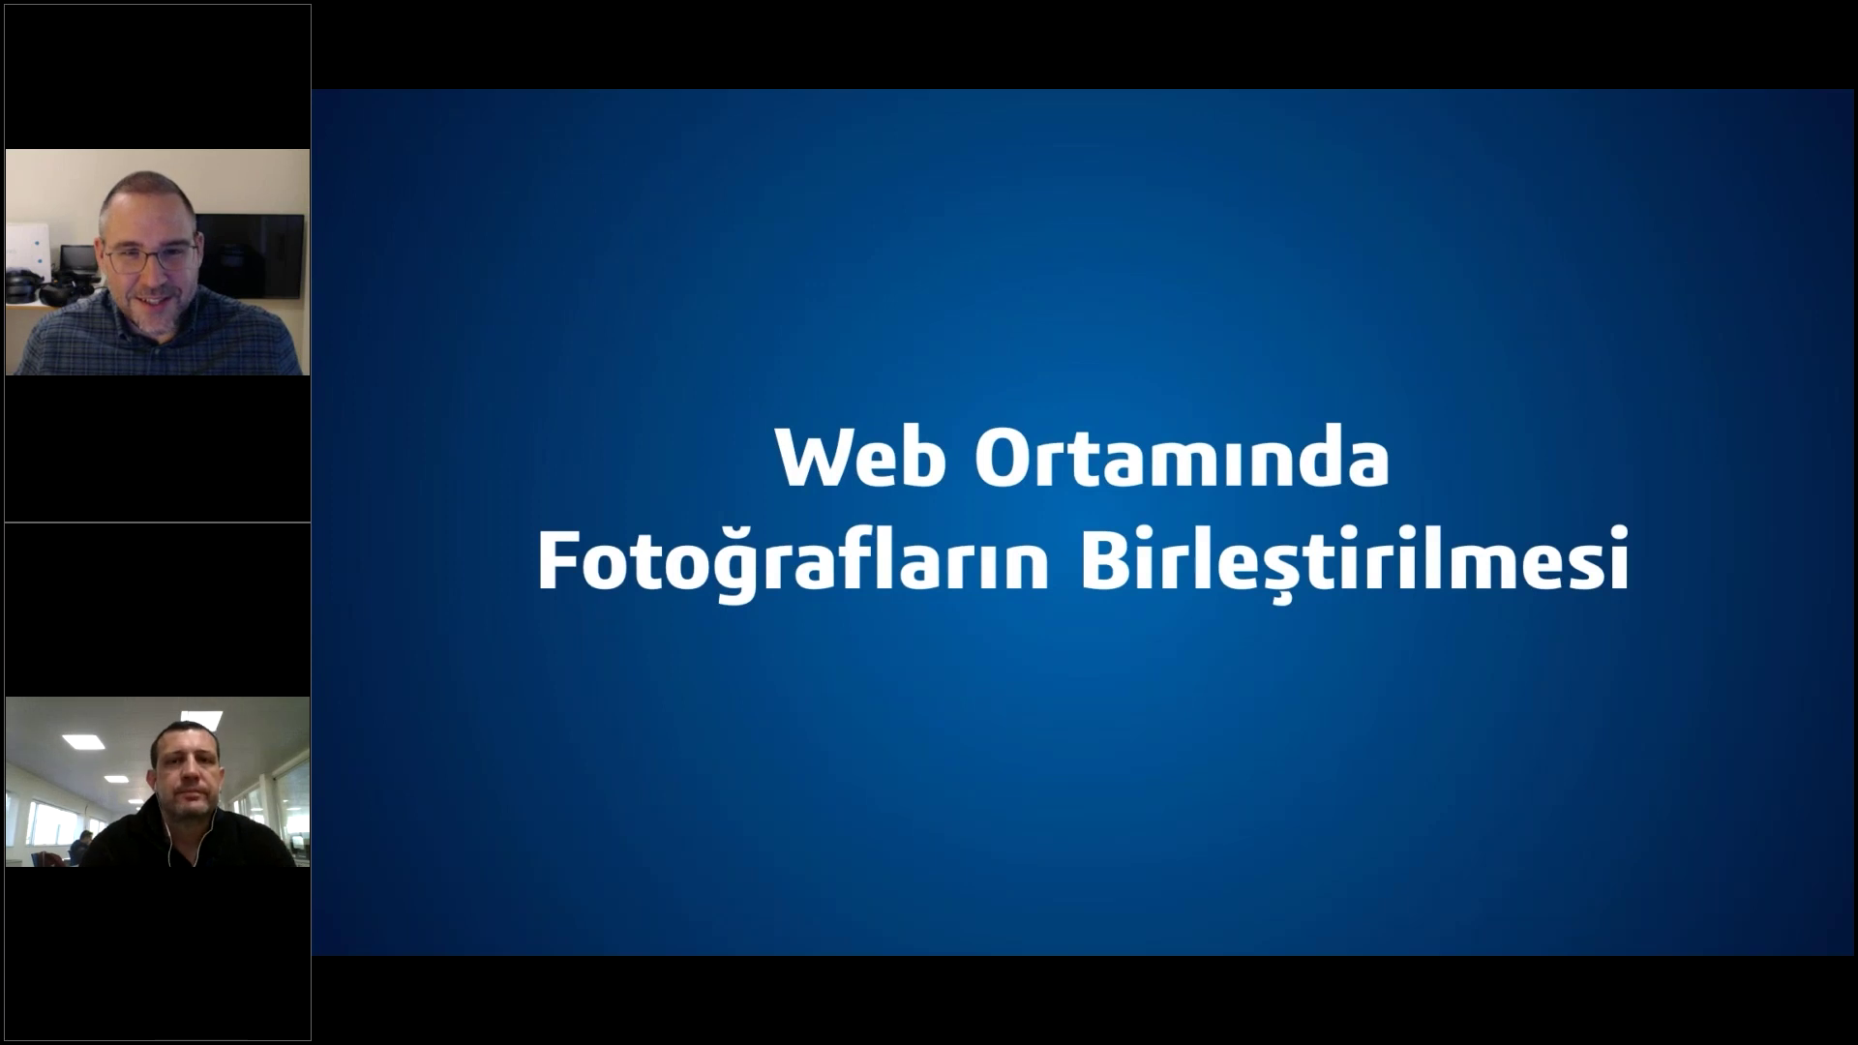
# Return to the Arcan tab in Chrome and go back from the booth to the hall overview
pyautogui.hotkey('alt', 'Tab')
pyautogui.hotkey('alt', 'Tab')
pyautogui.hotkey('alt', 'Tab')
pyautogui.hotkey('alt', 'Tab')
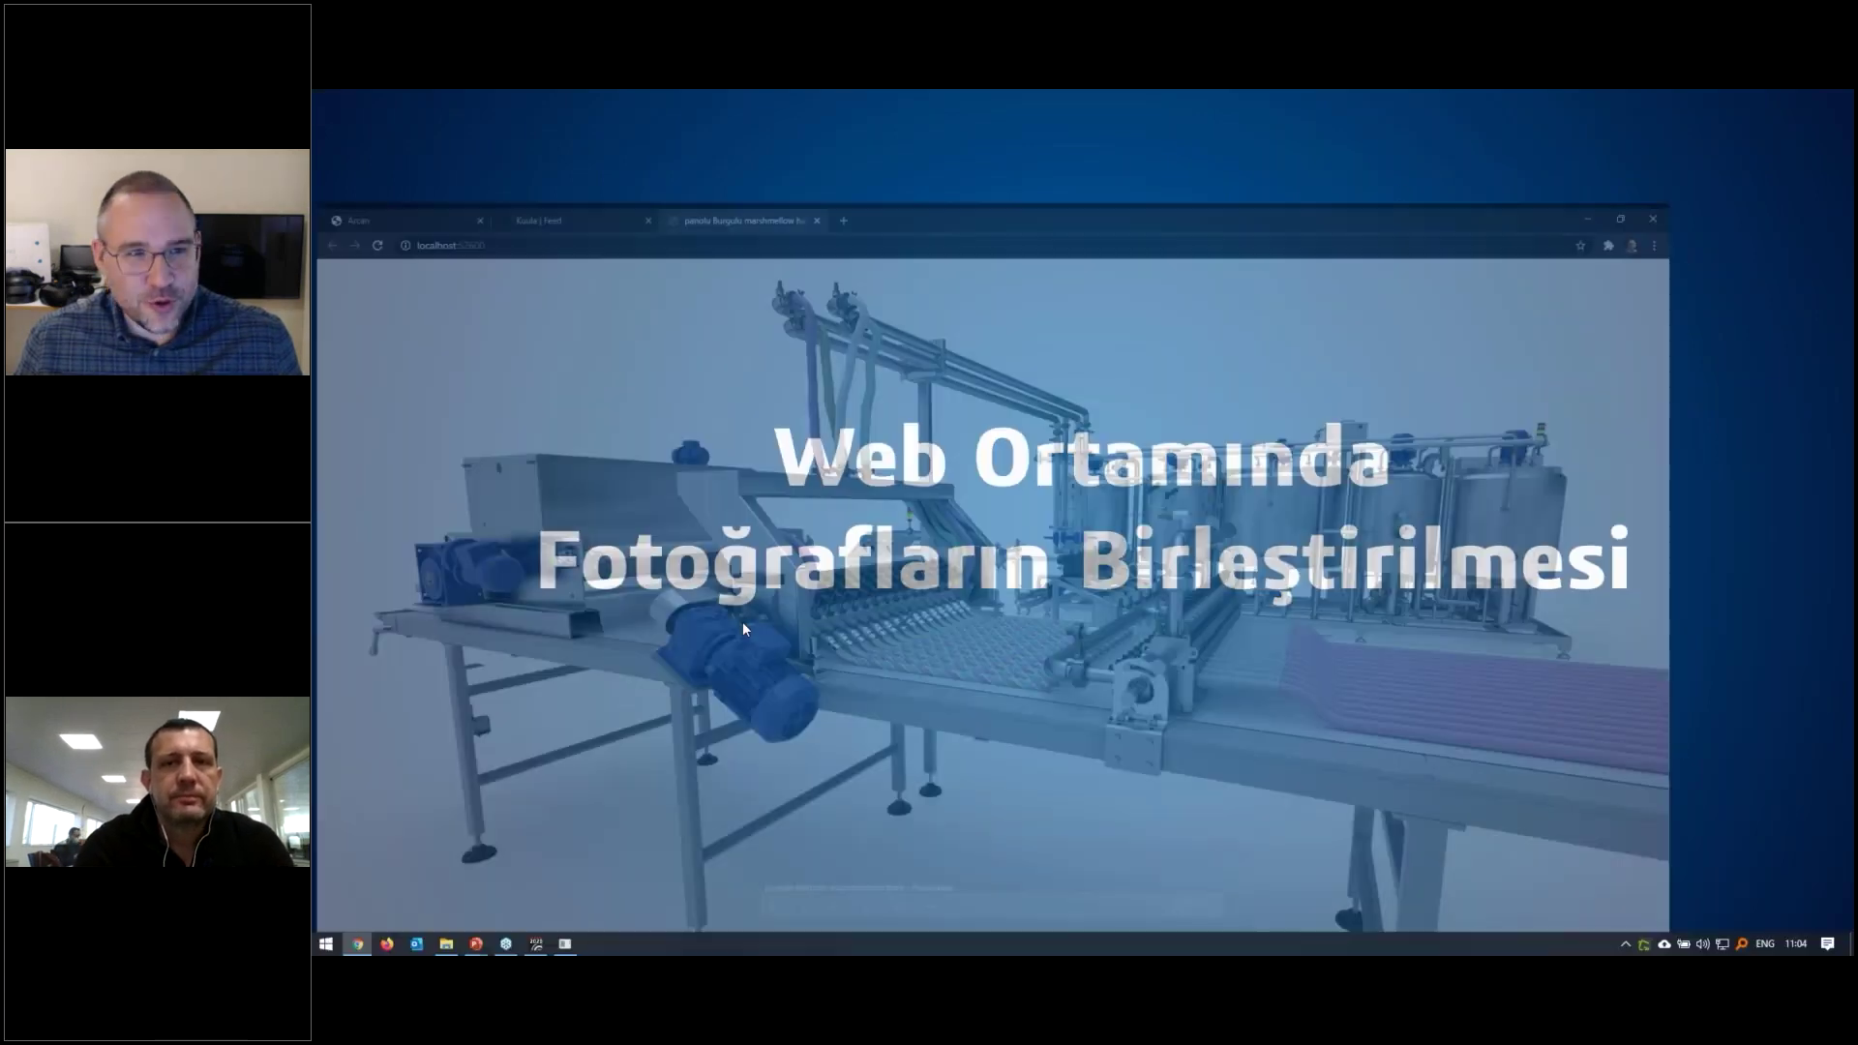
pyautogui.click(412, 102)
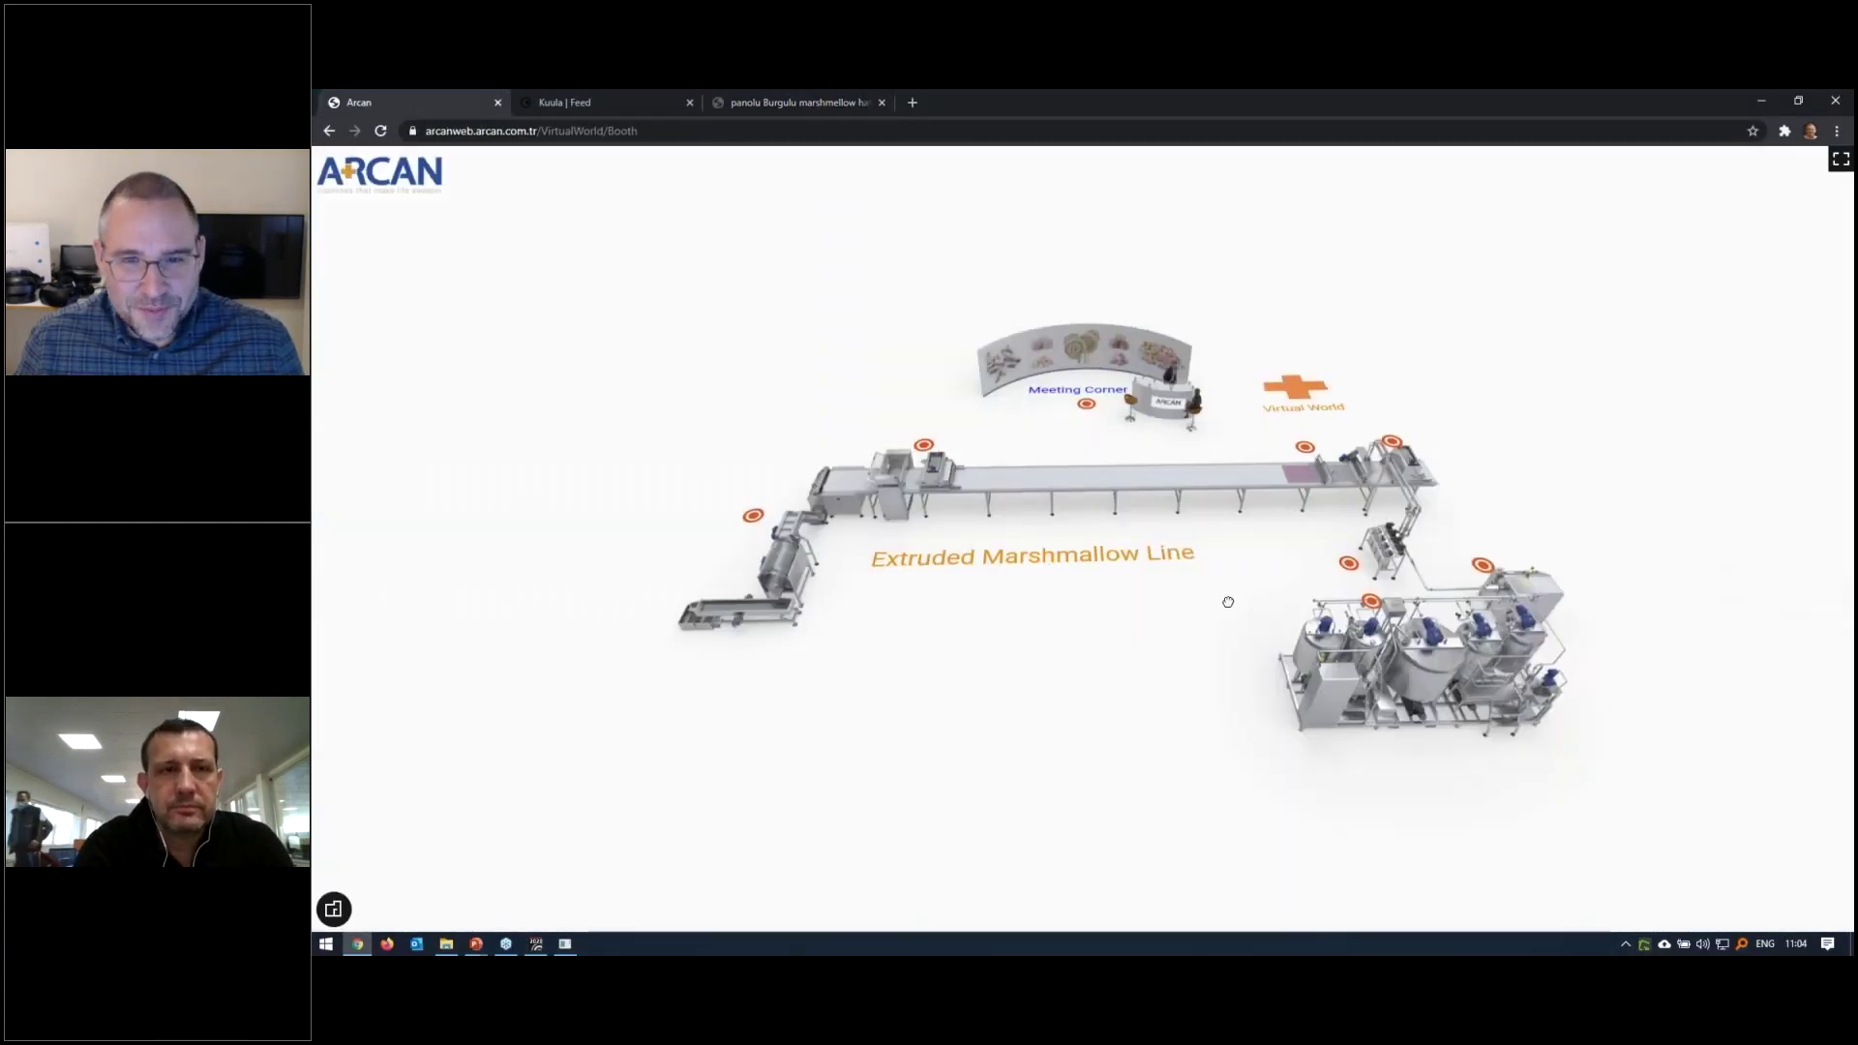
pyautogui.click(333, 908)
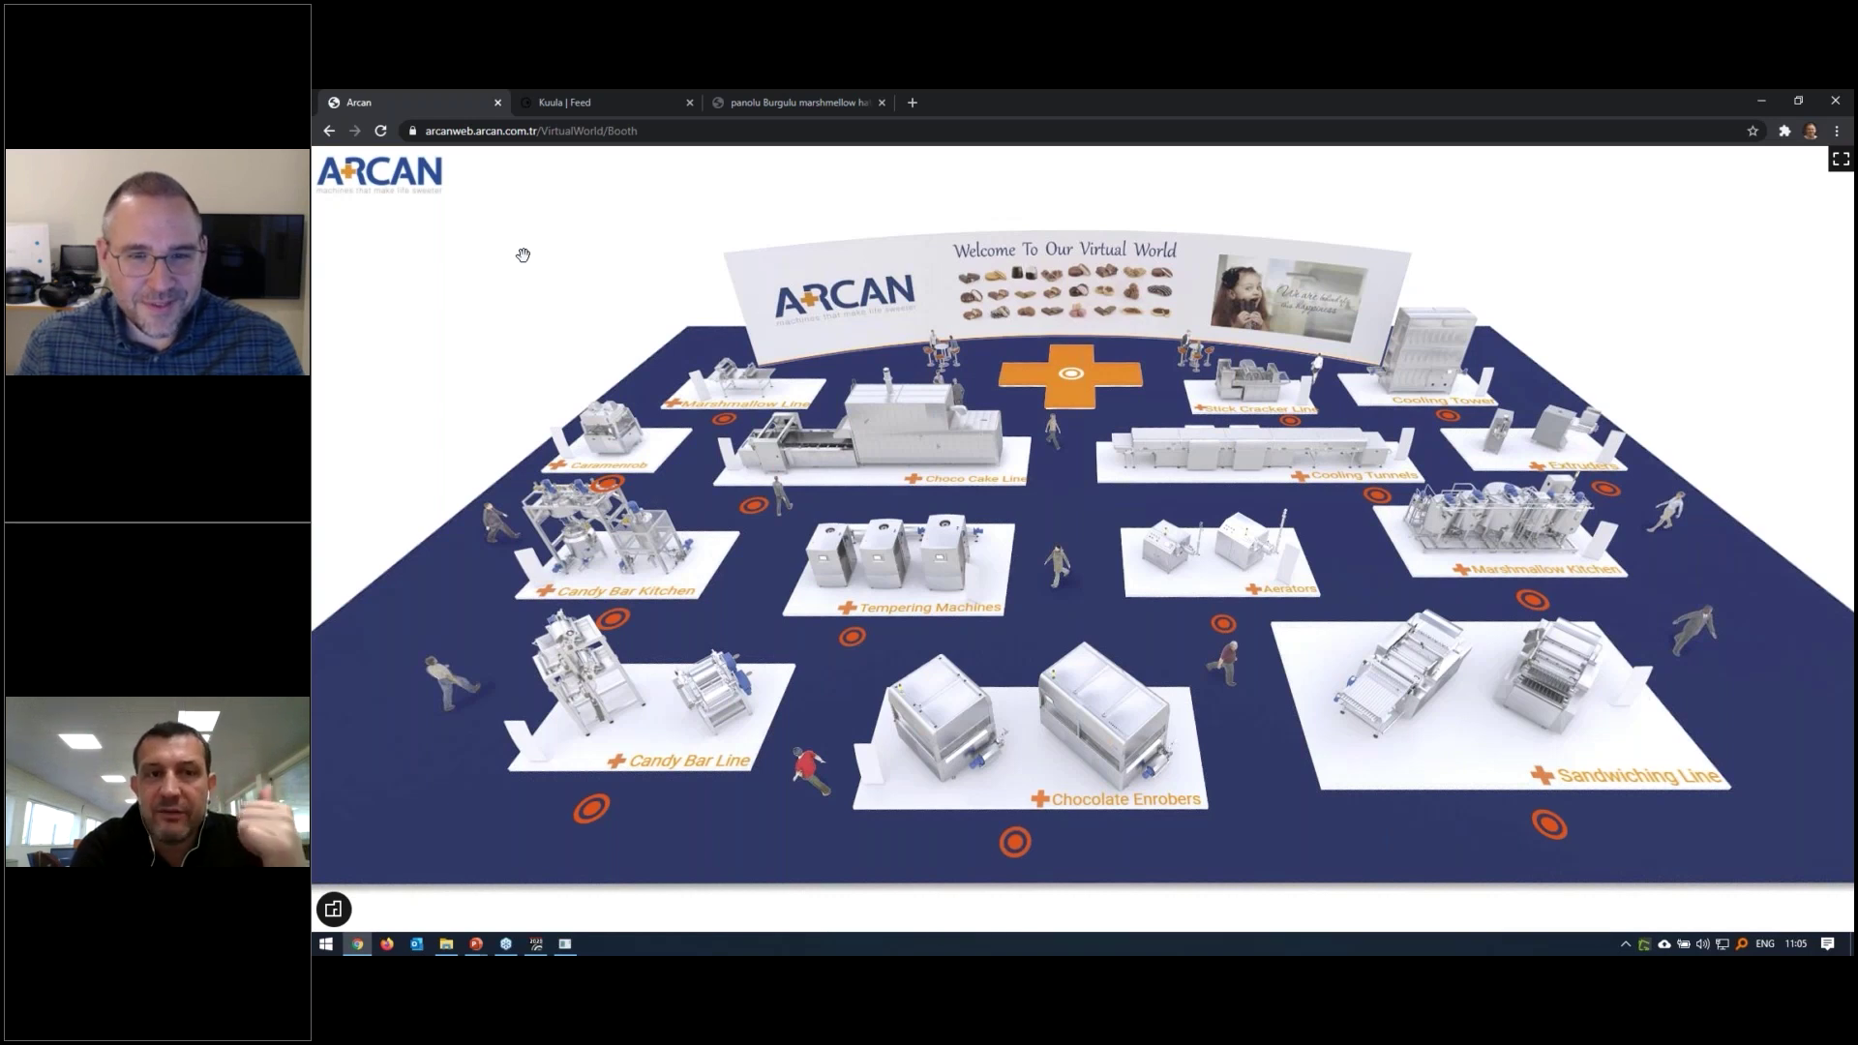
# Edit the address bar to load the arcan.com.tr homepage
pyautogui.moveTo(578, 130); pyautogui.dragTo(717, 131)
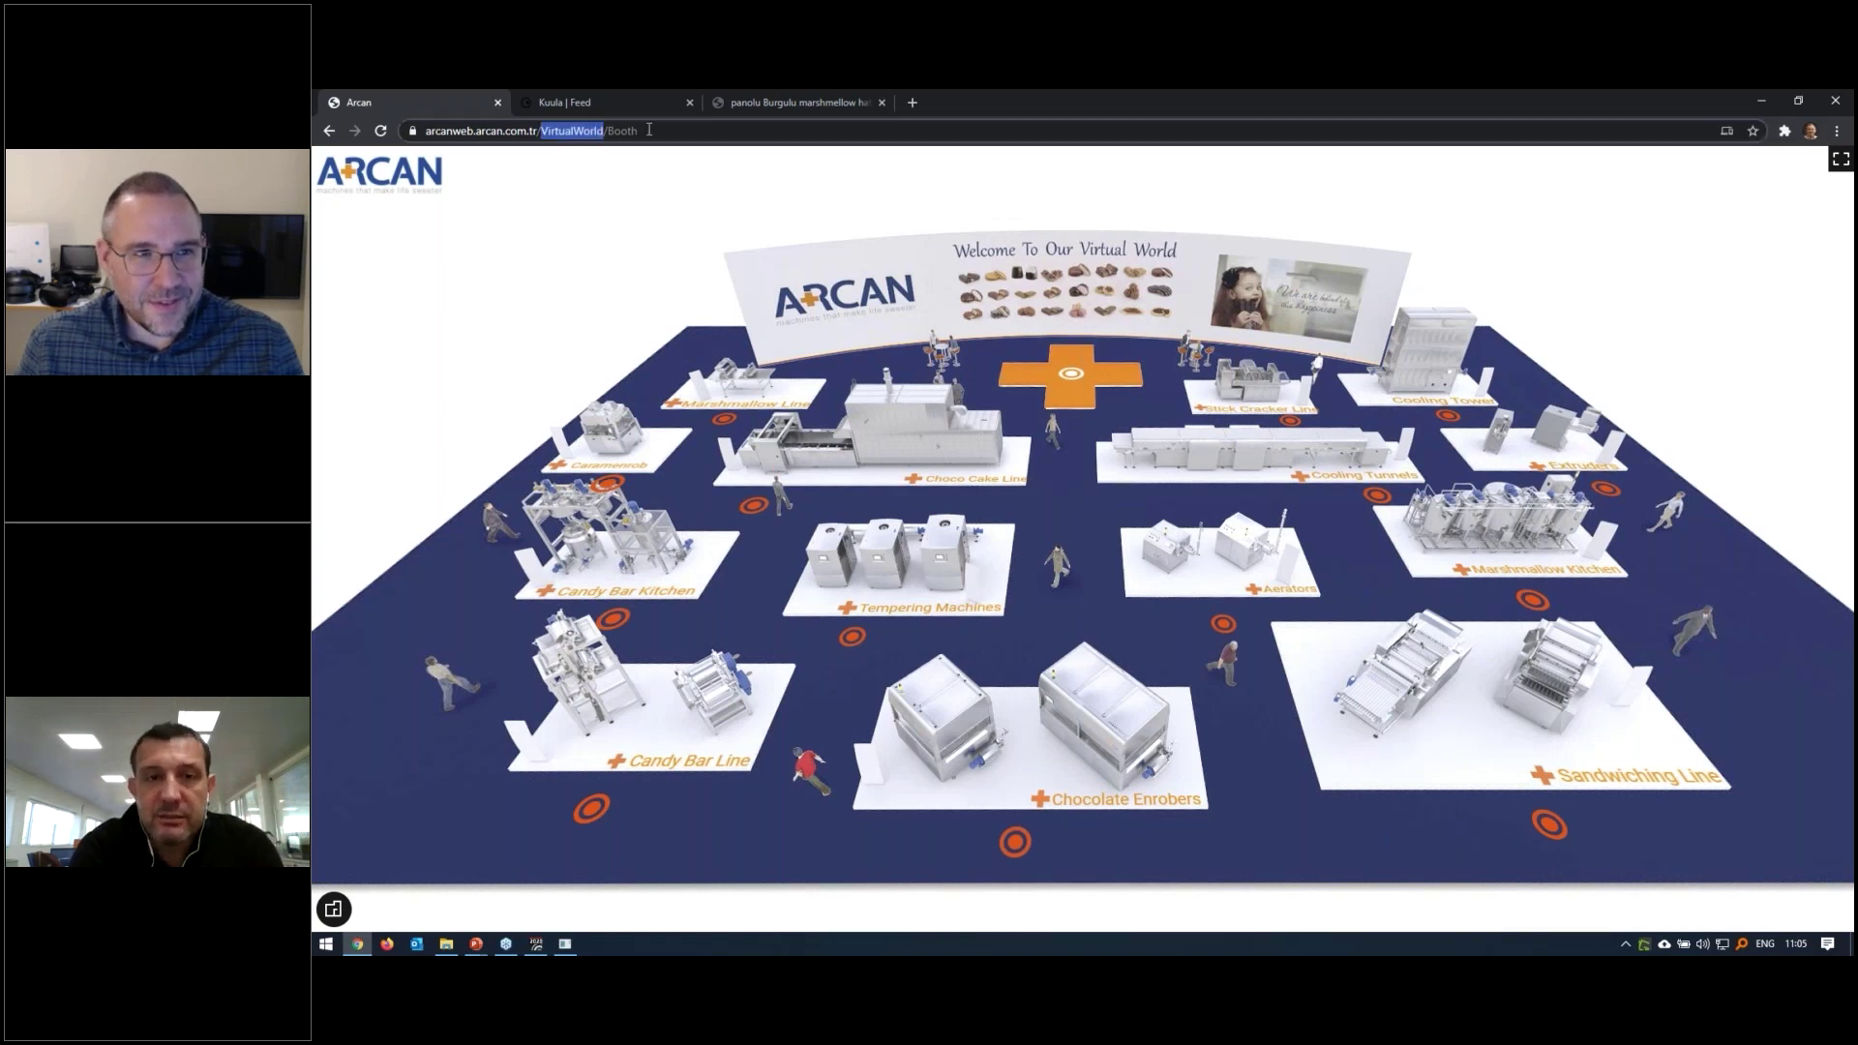
pyautogui.press('BackSpace')
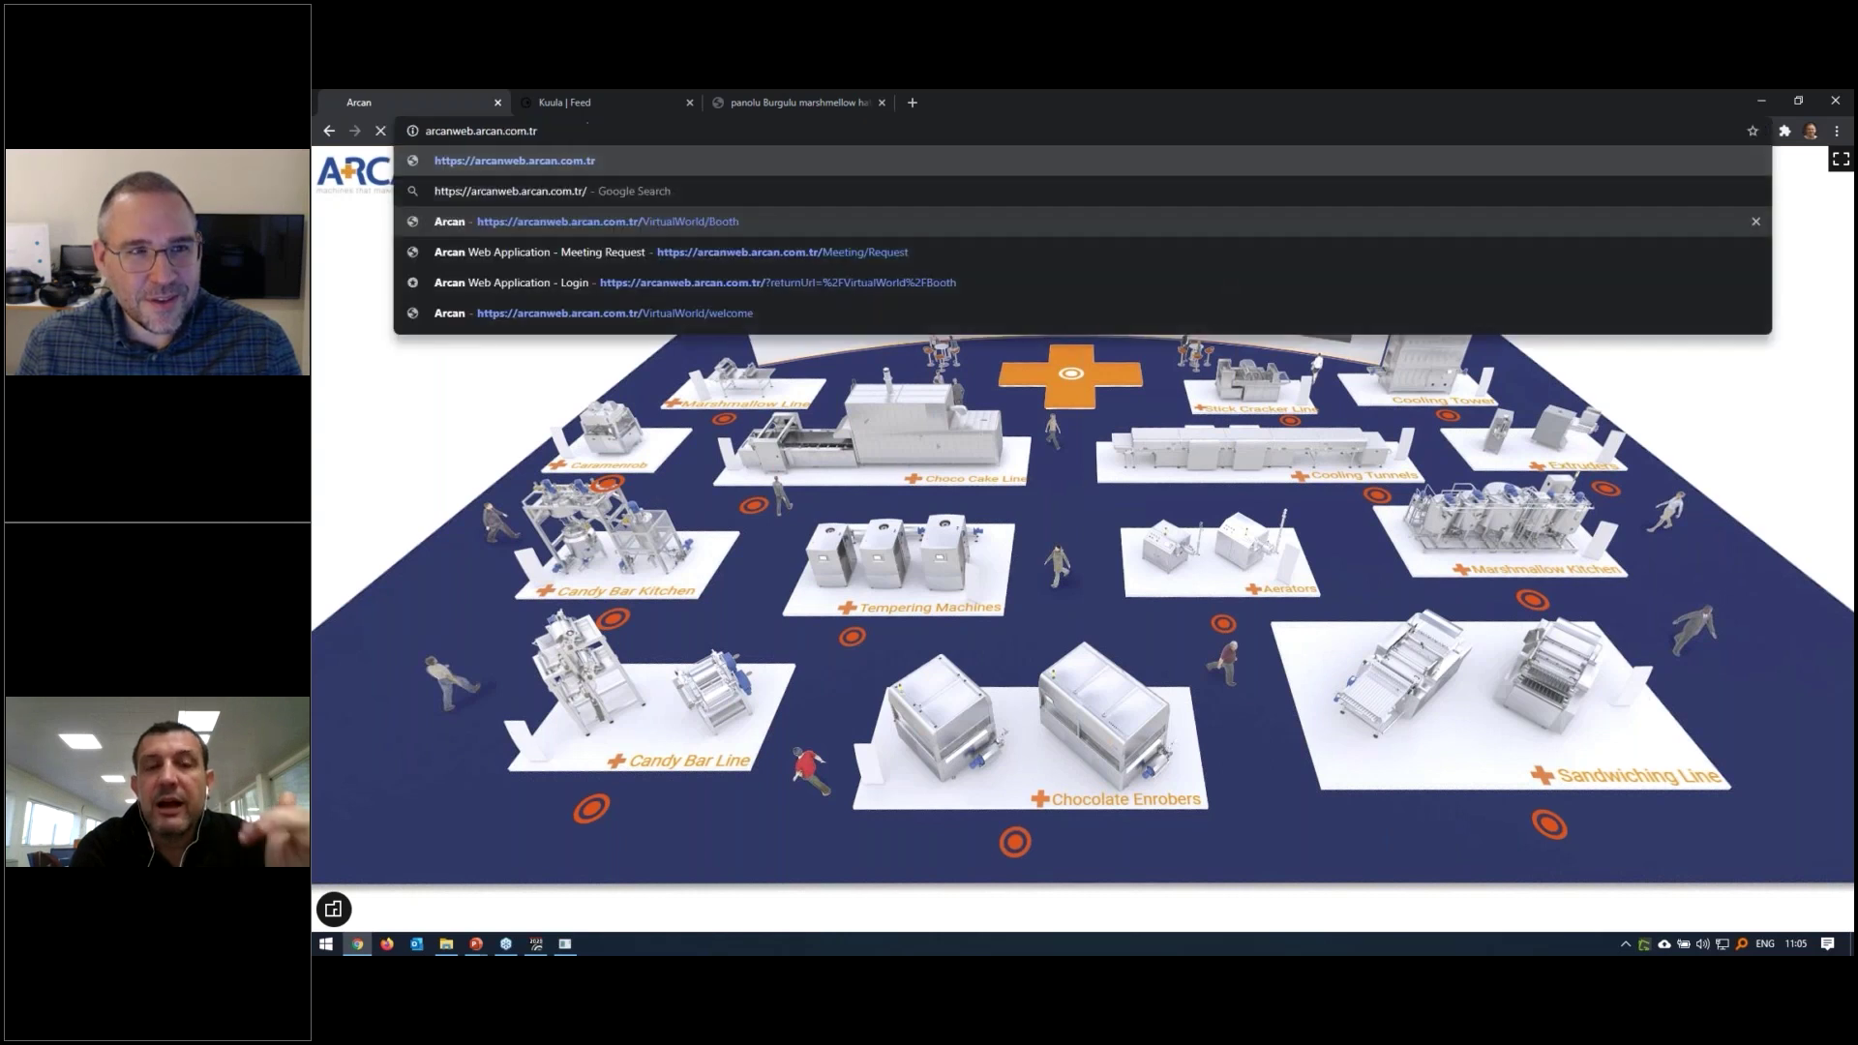
pyautogui.press('Return')
pyautogui.click(555, 126)
pyautogui.write('arnca')
pyautogui.press('BackSpace')
pyautogui.press('BackSpace')
pyautogui.press('BackSpace')
pyautogui.write('rcan')
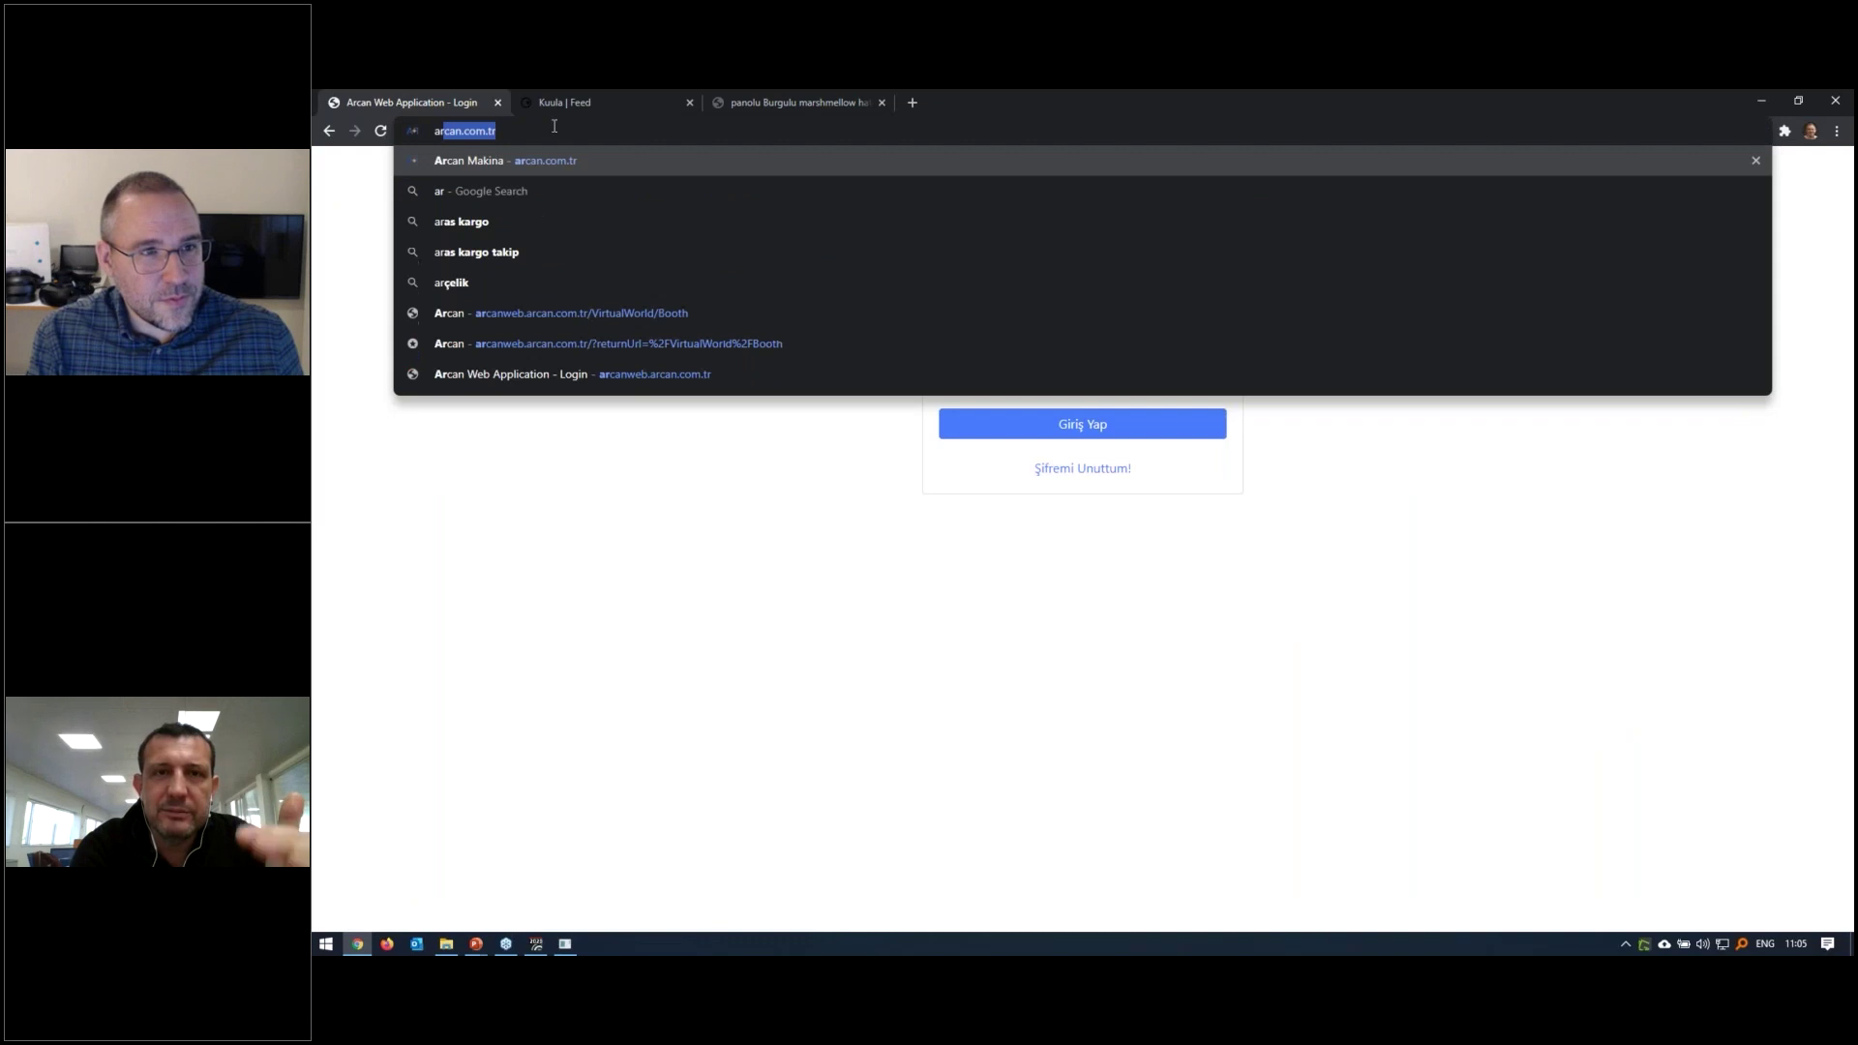
pyautogui.write('.com.tr')
pyautogui.press('Return')
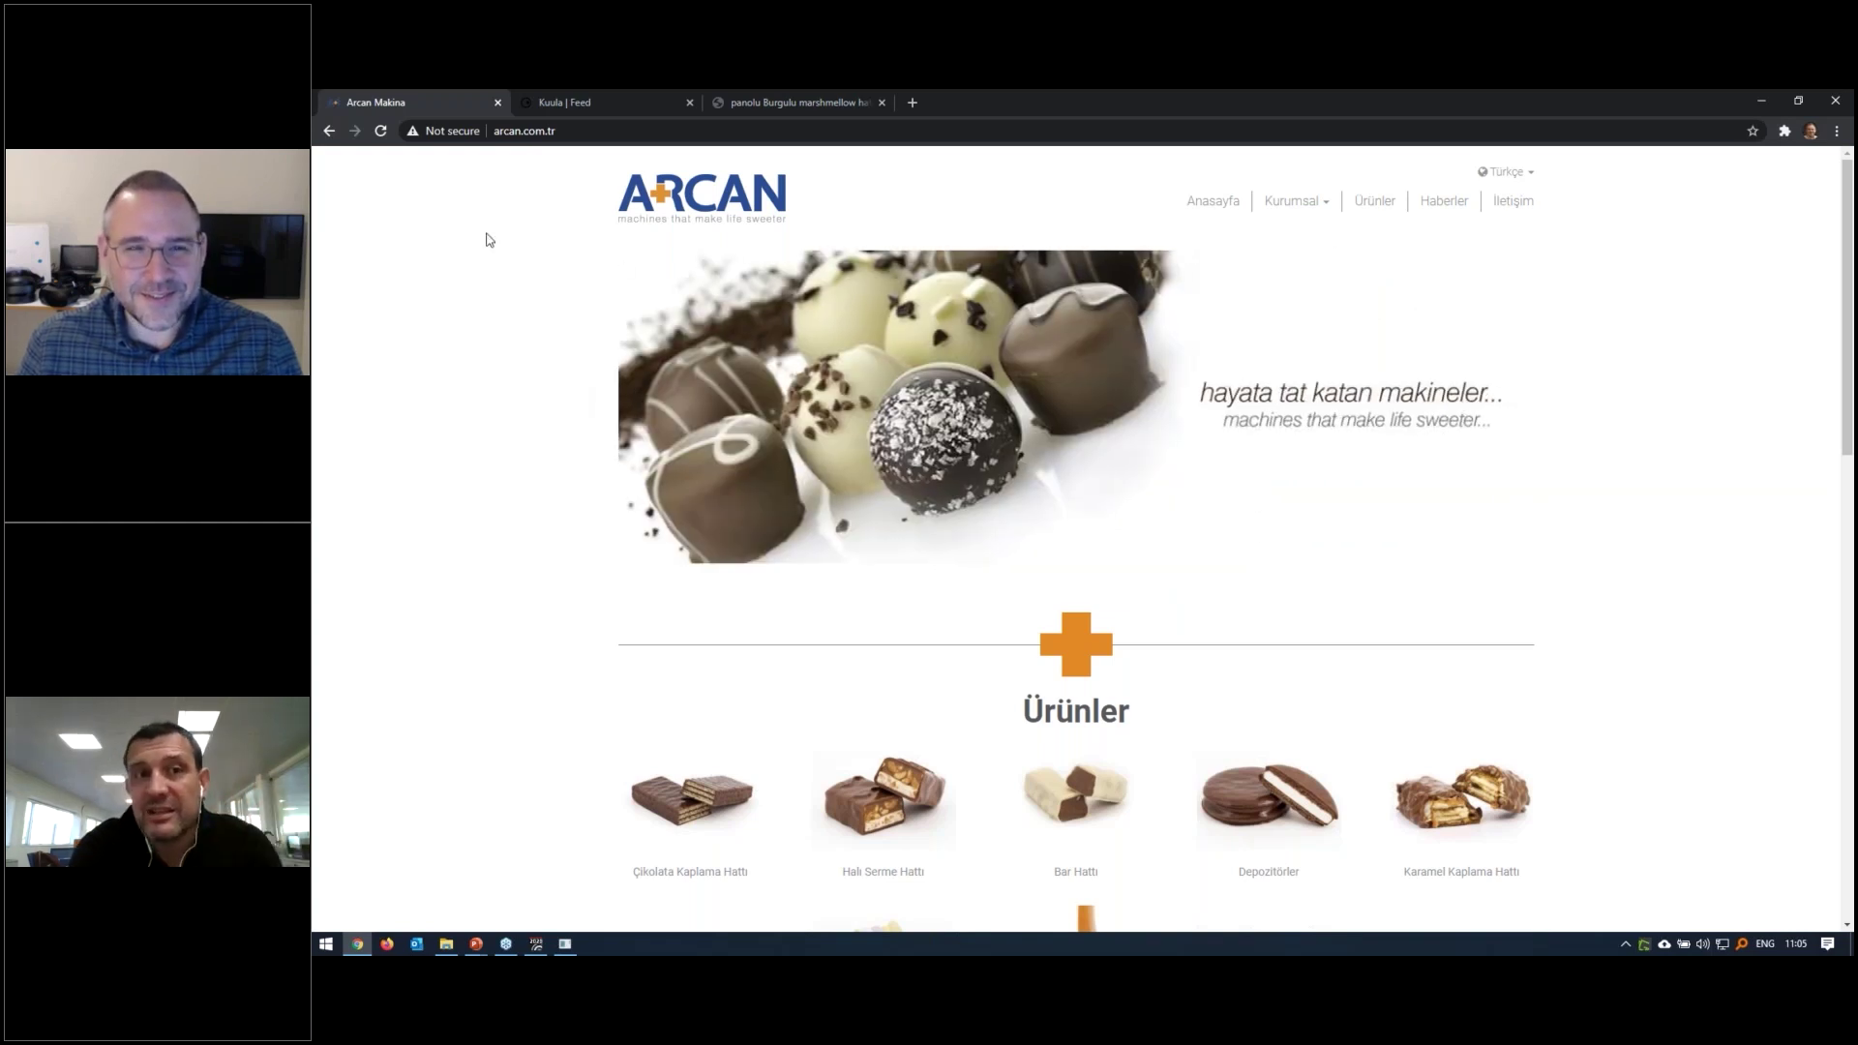
pyautogui.click(542, 133)
pyautogui.press('Return')
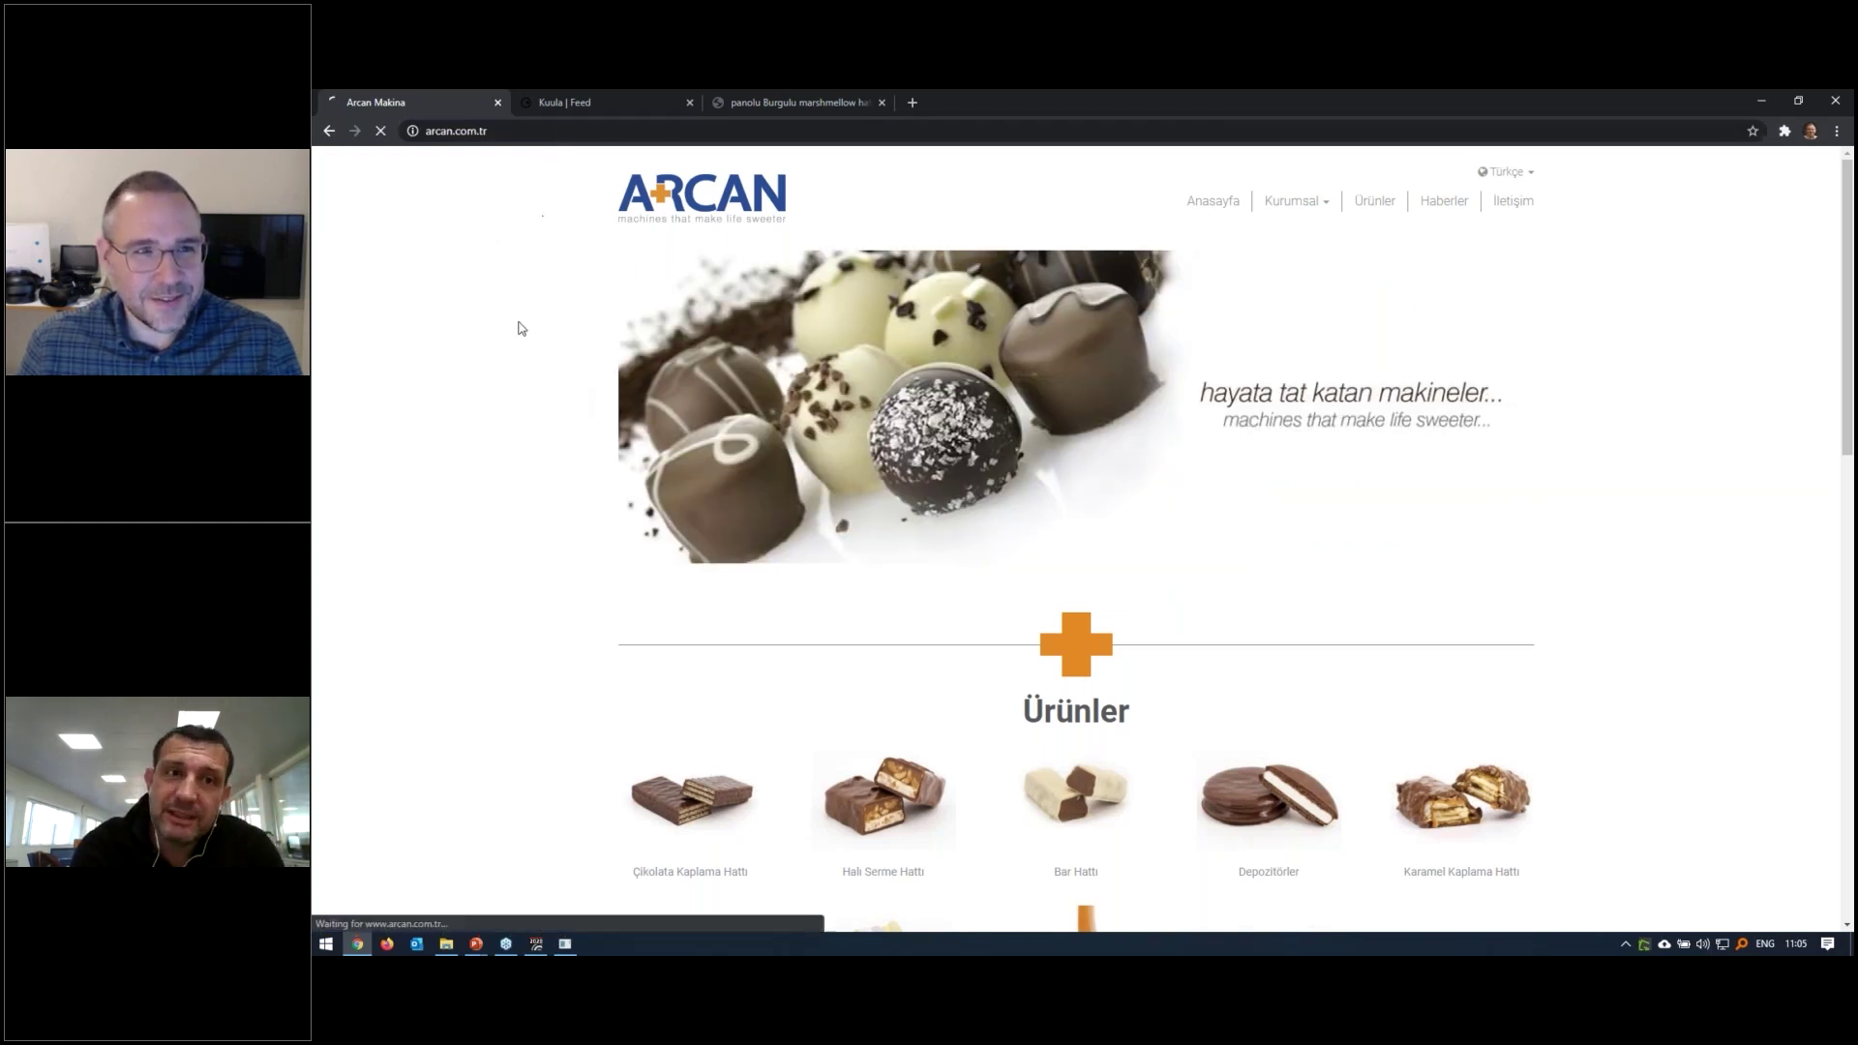
# Enter the 3D exhibition hall from the site's Virtual World page and open the ARCAN site in a new tab
pyautogui.click(1066, 488)
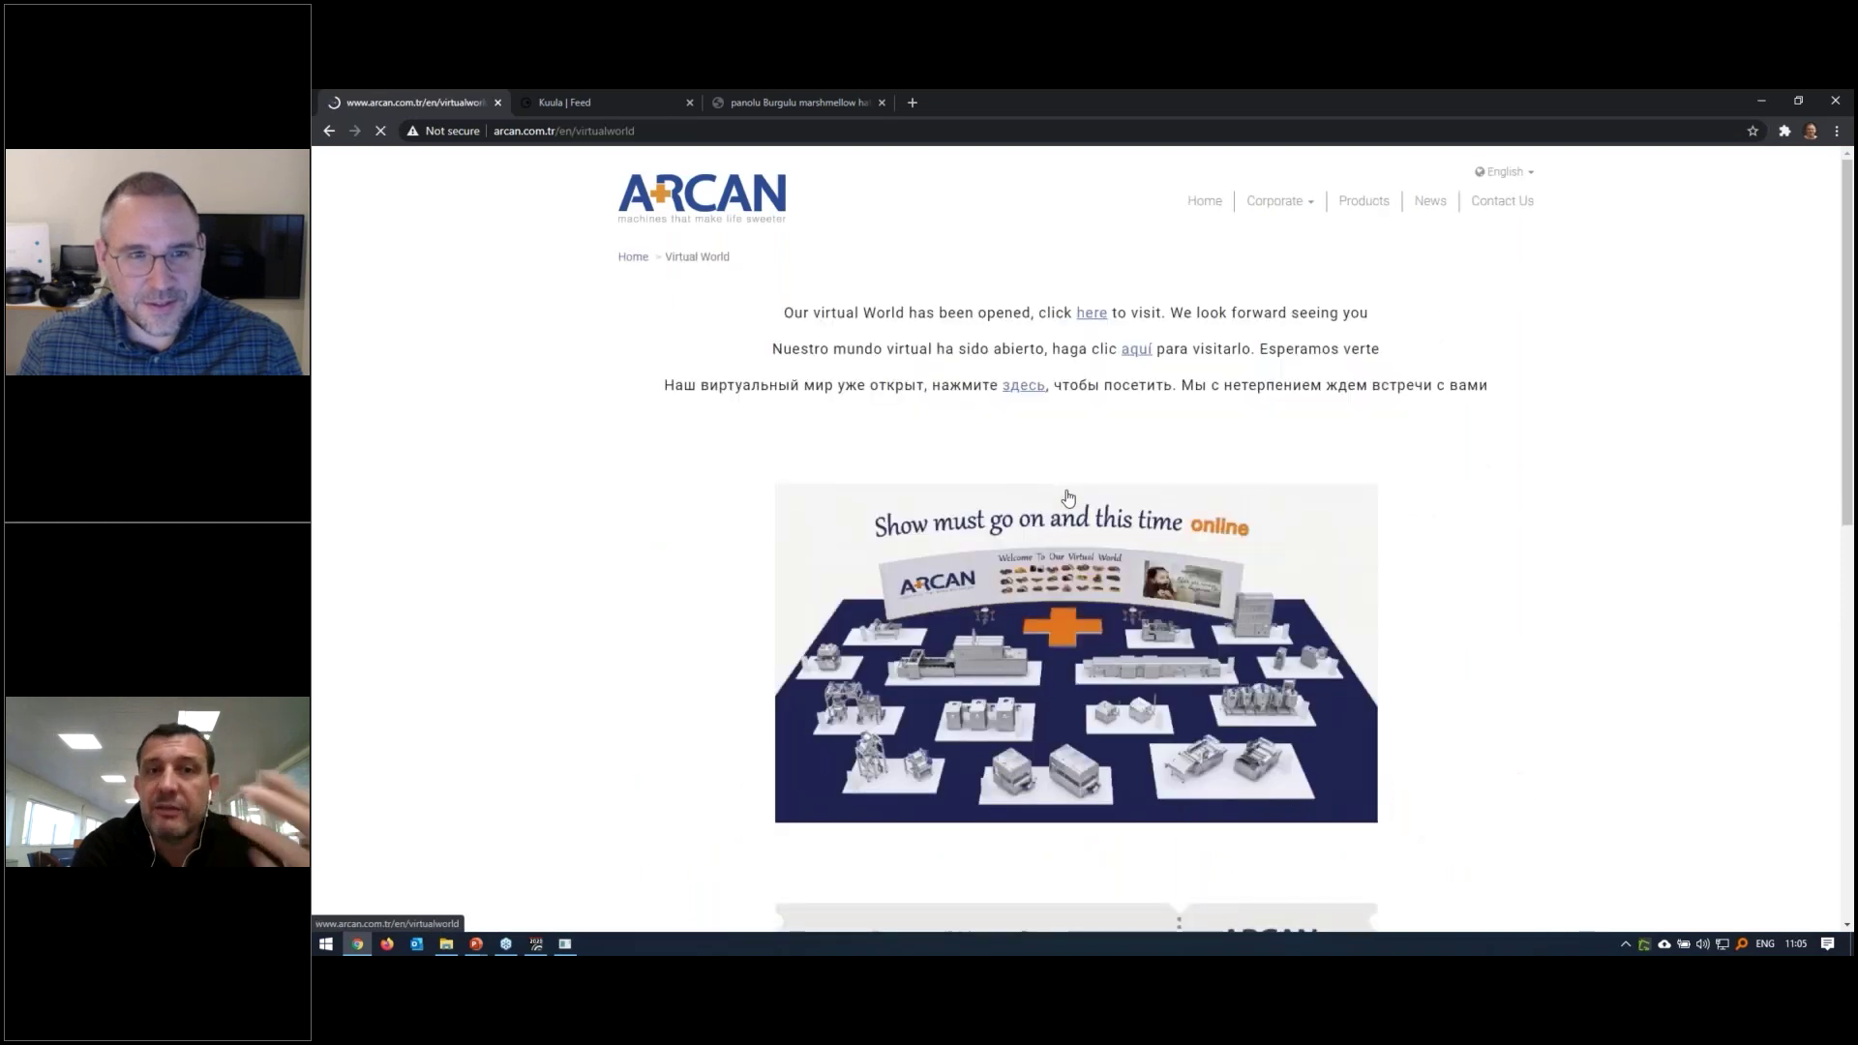
pyautogui.click(1090, 337)
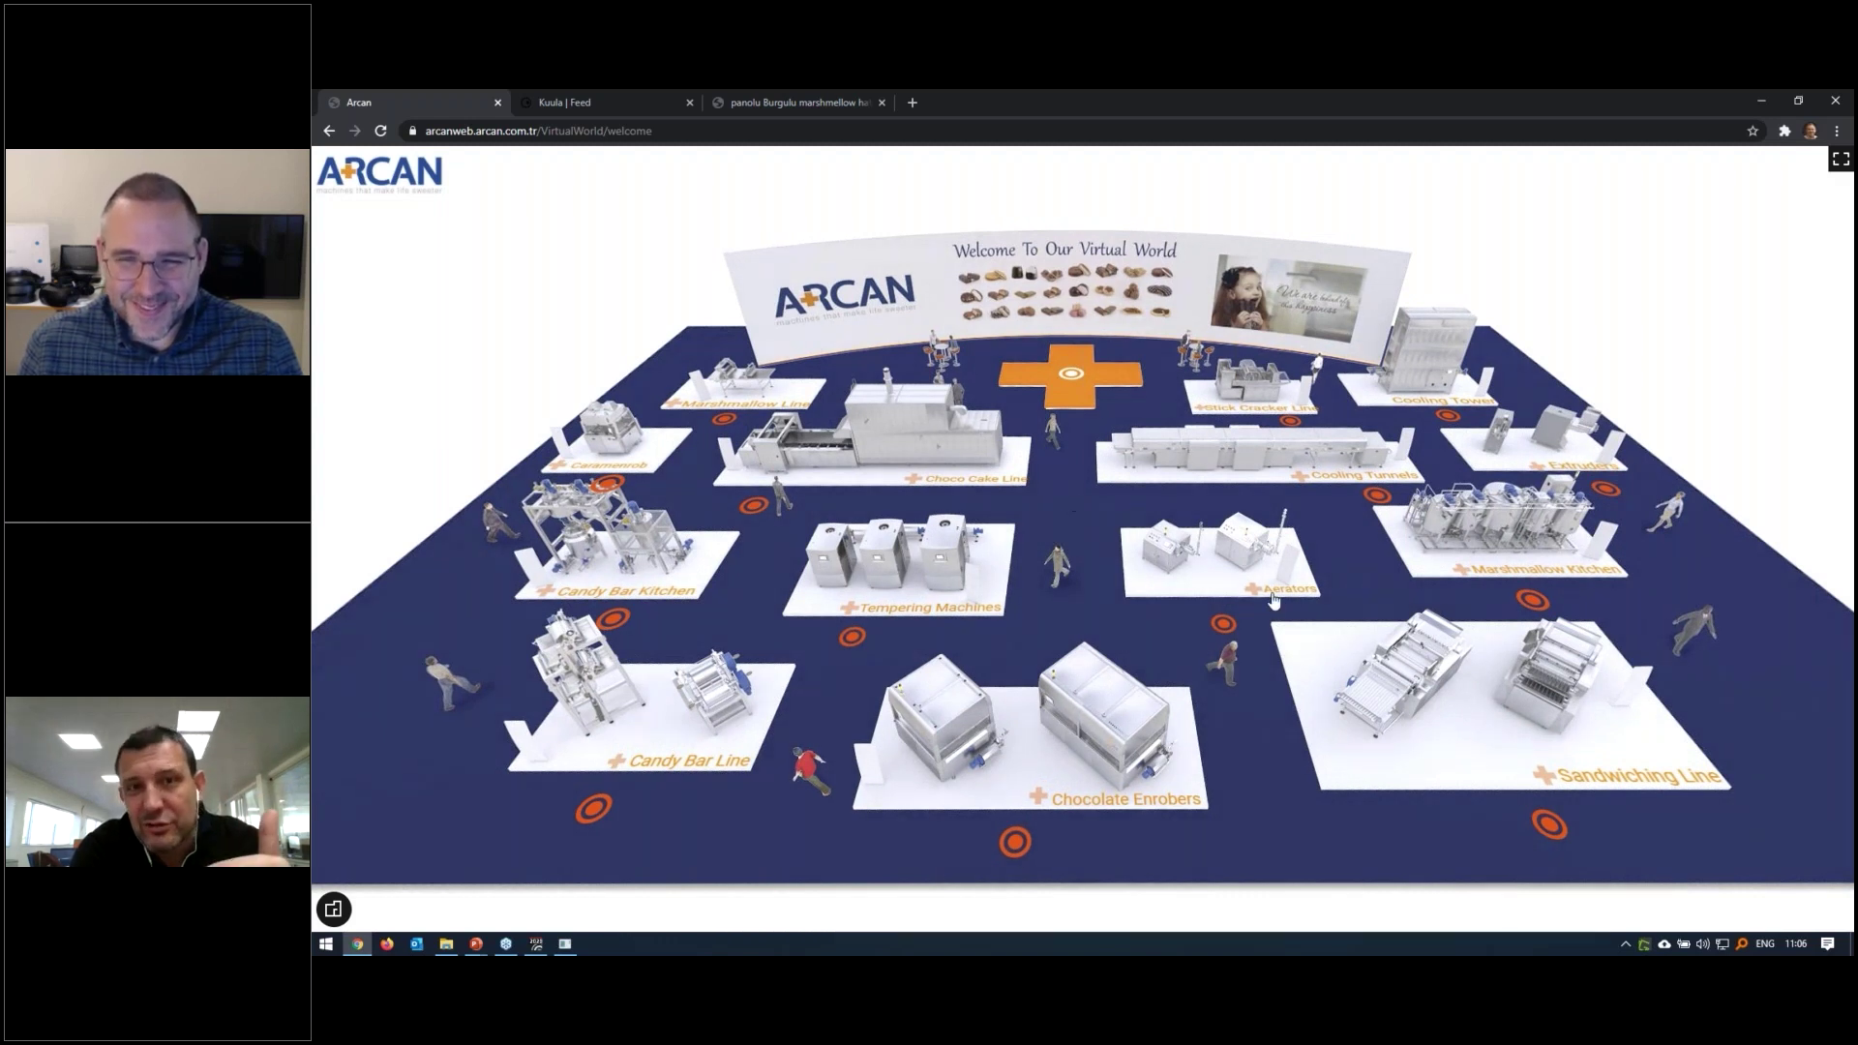
pyautogui.moveTo(1063, 514); pyautogui.dragTo(1074, 514)
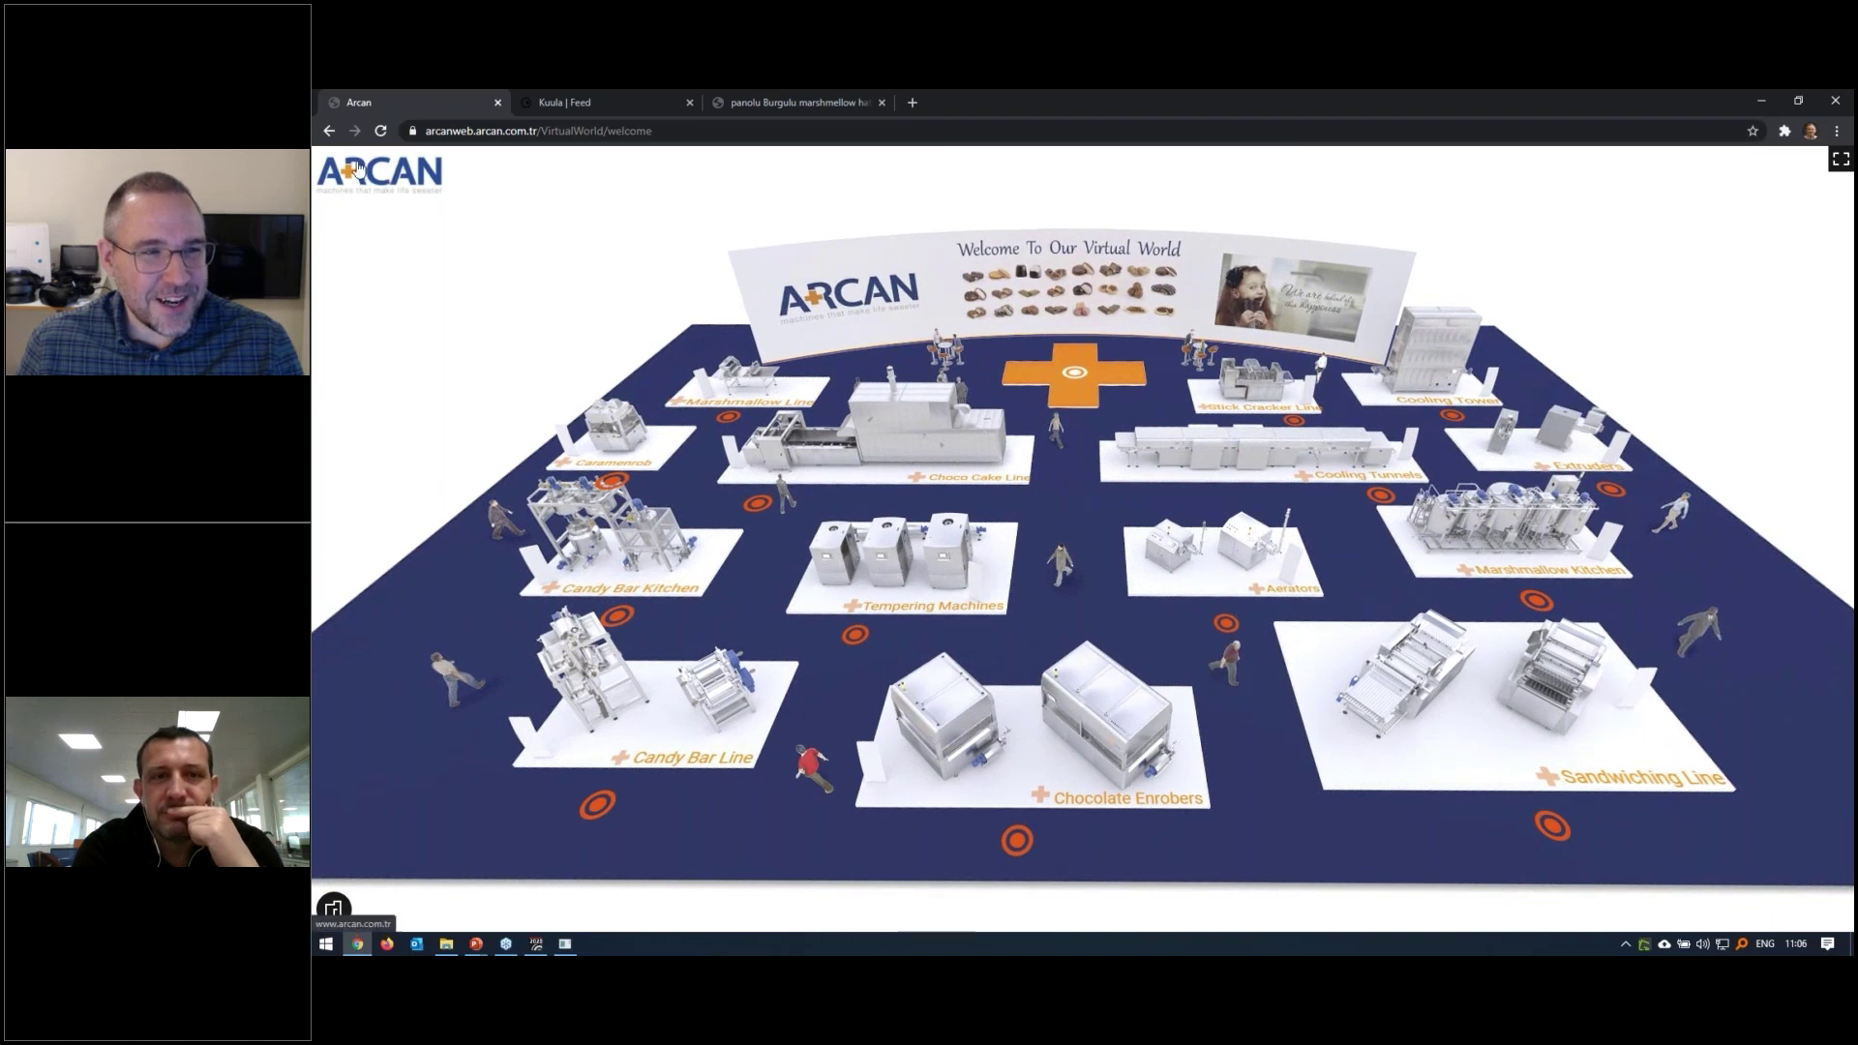
pyautogui.click(407, 173)
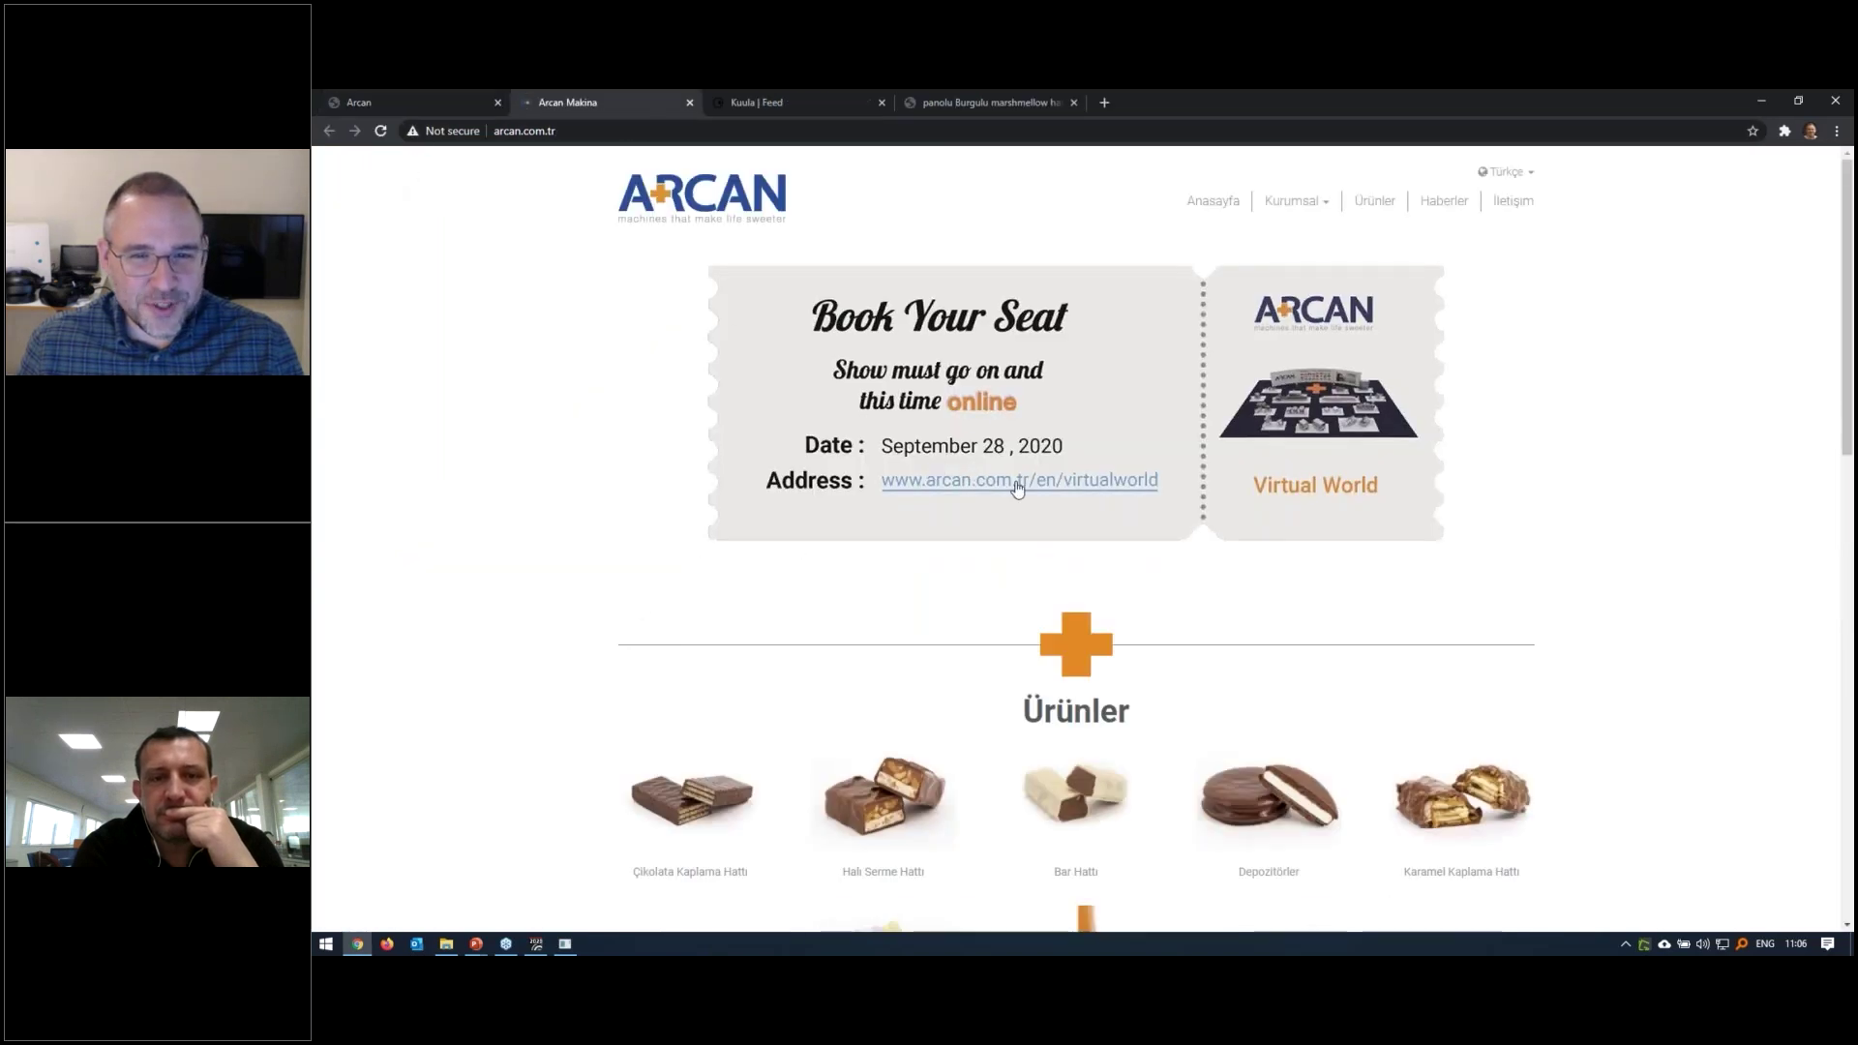
# Follow the company site's virtualworld link to the welcome page and start the experience
pyautogui.click(1018, 481)
pyautogui.click(1090, 335)
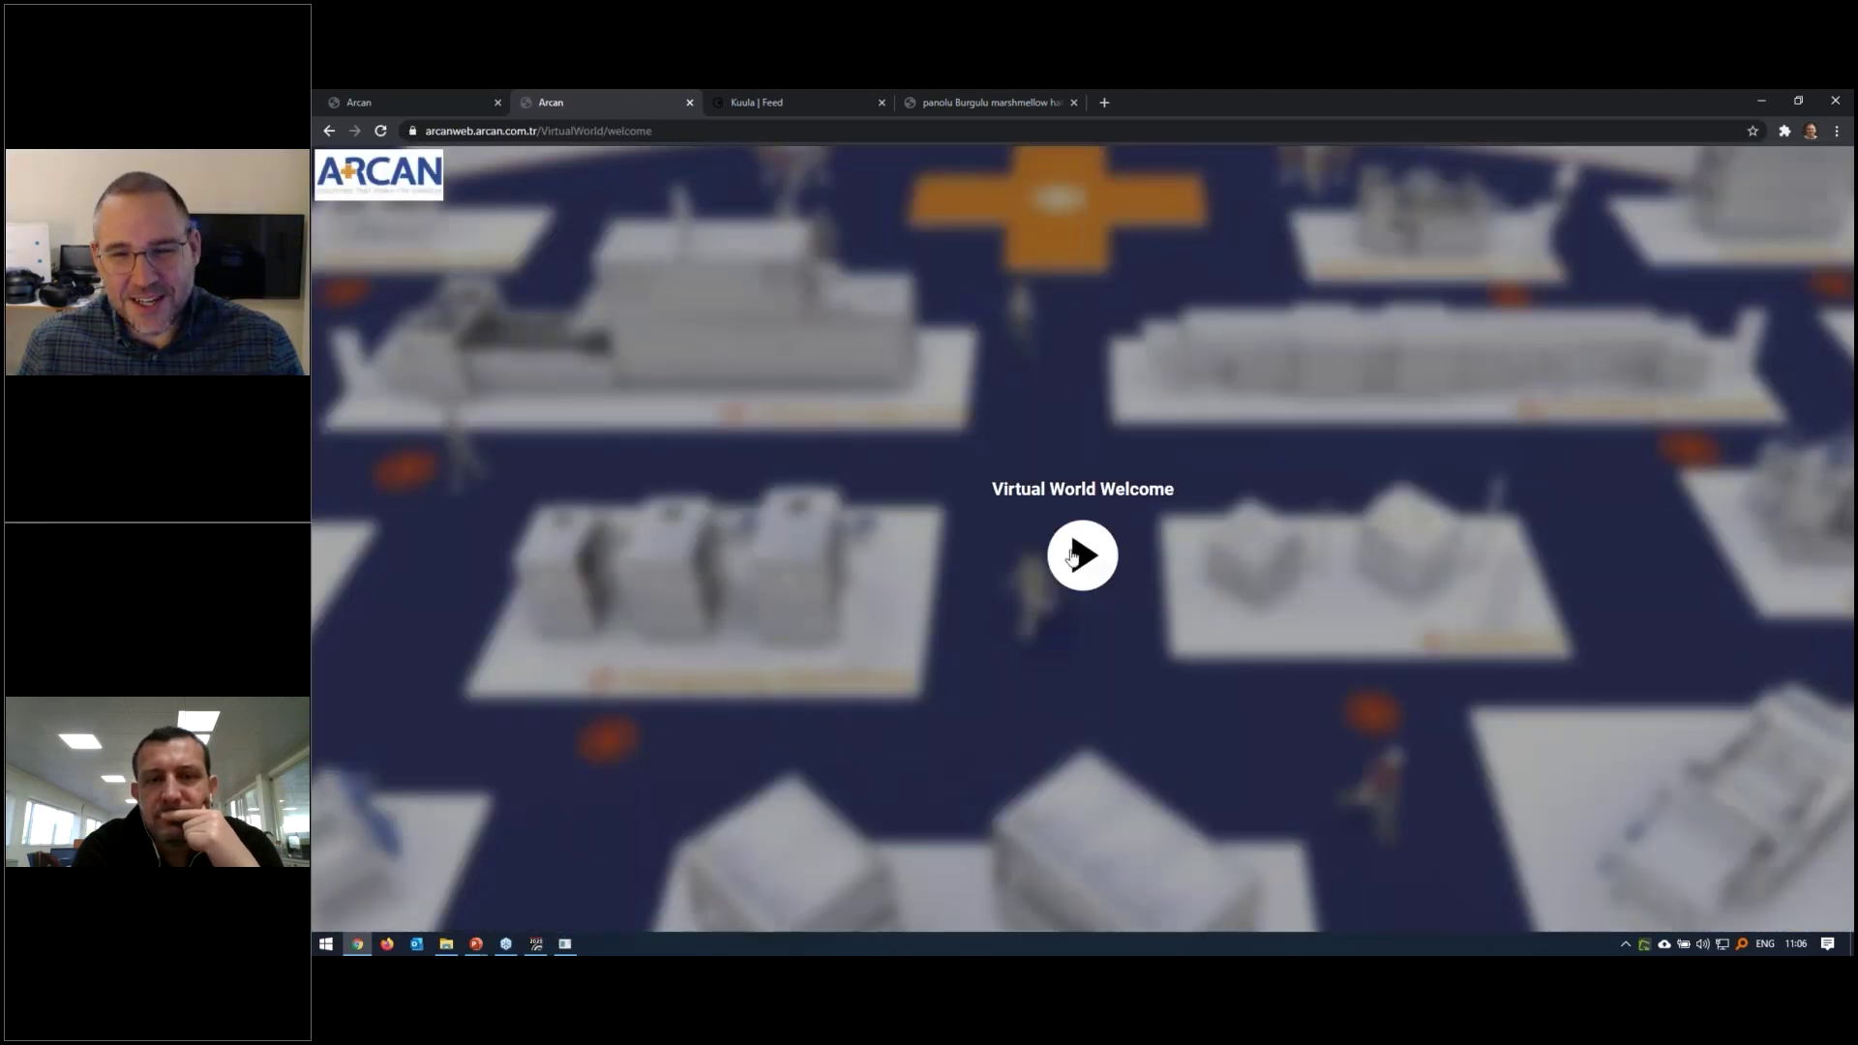
pyautogui.click(1089, 563)
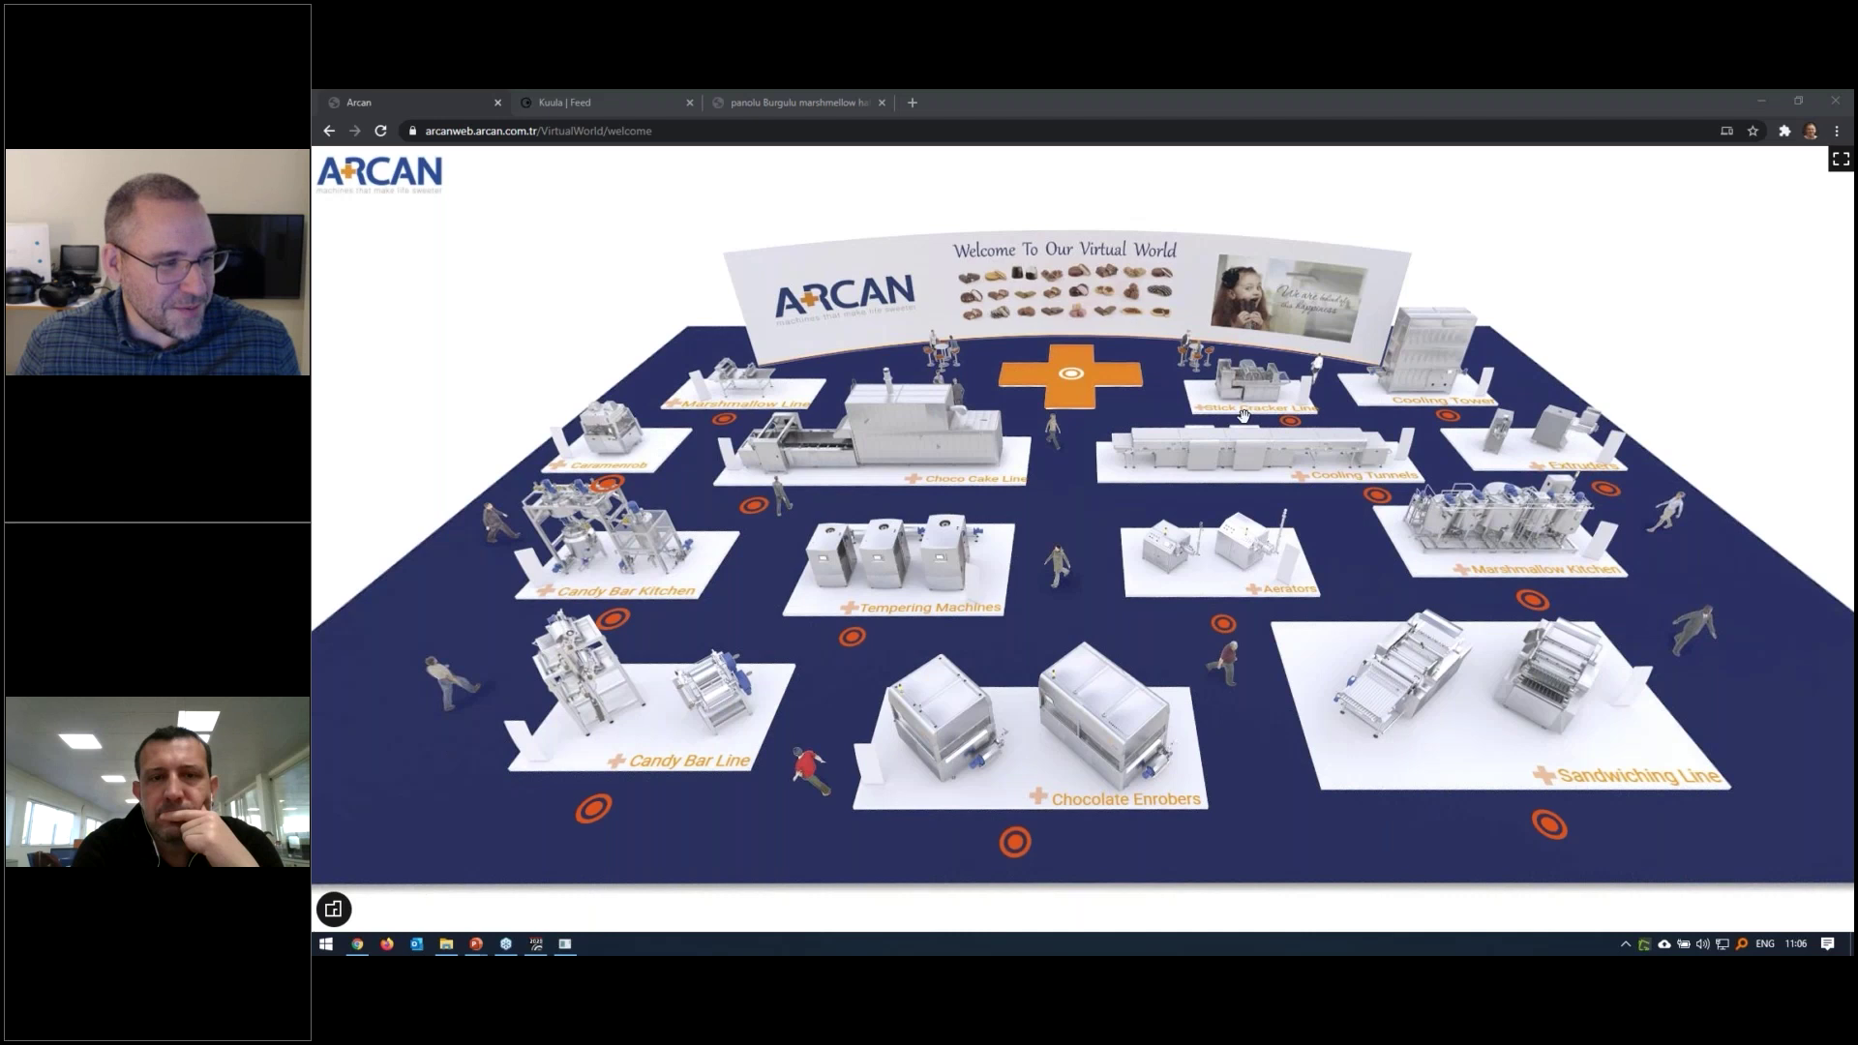
# Visit the Aerators stand and the welcome wall, then switch to the Kuula Feed tab
pyautogui.click(675, 266)
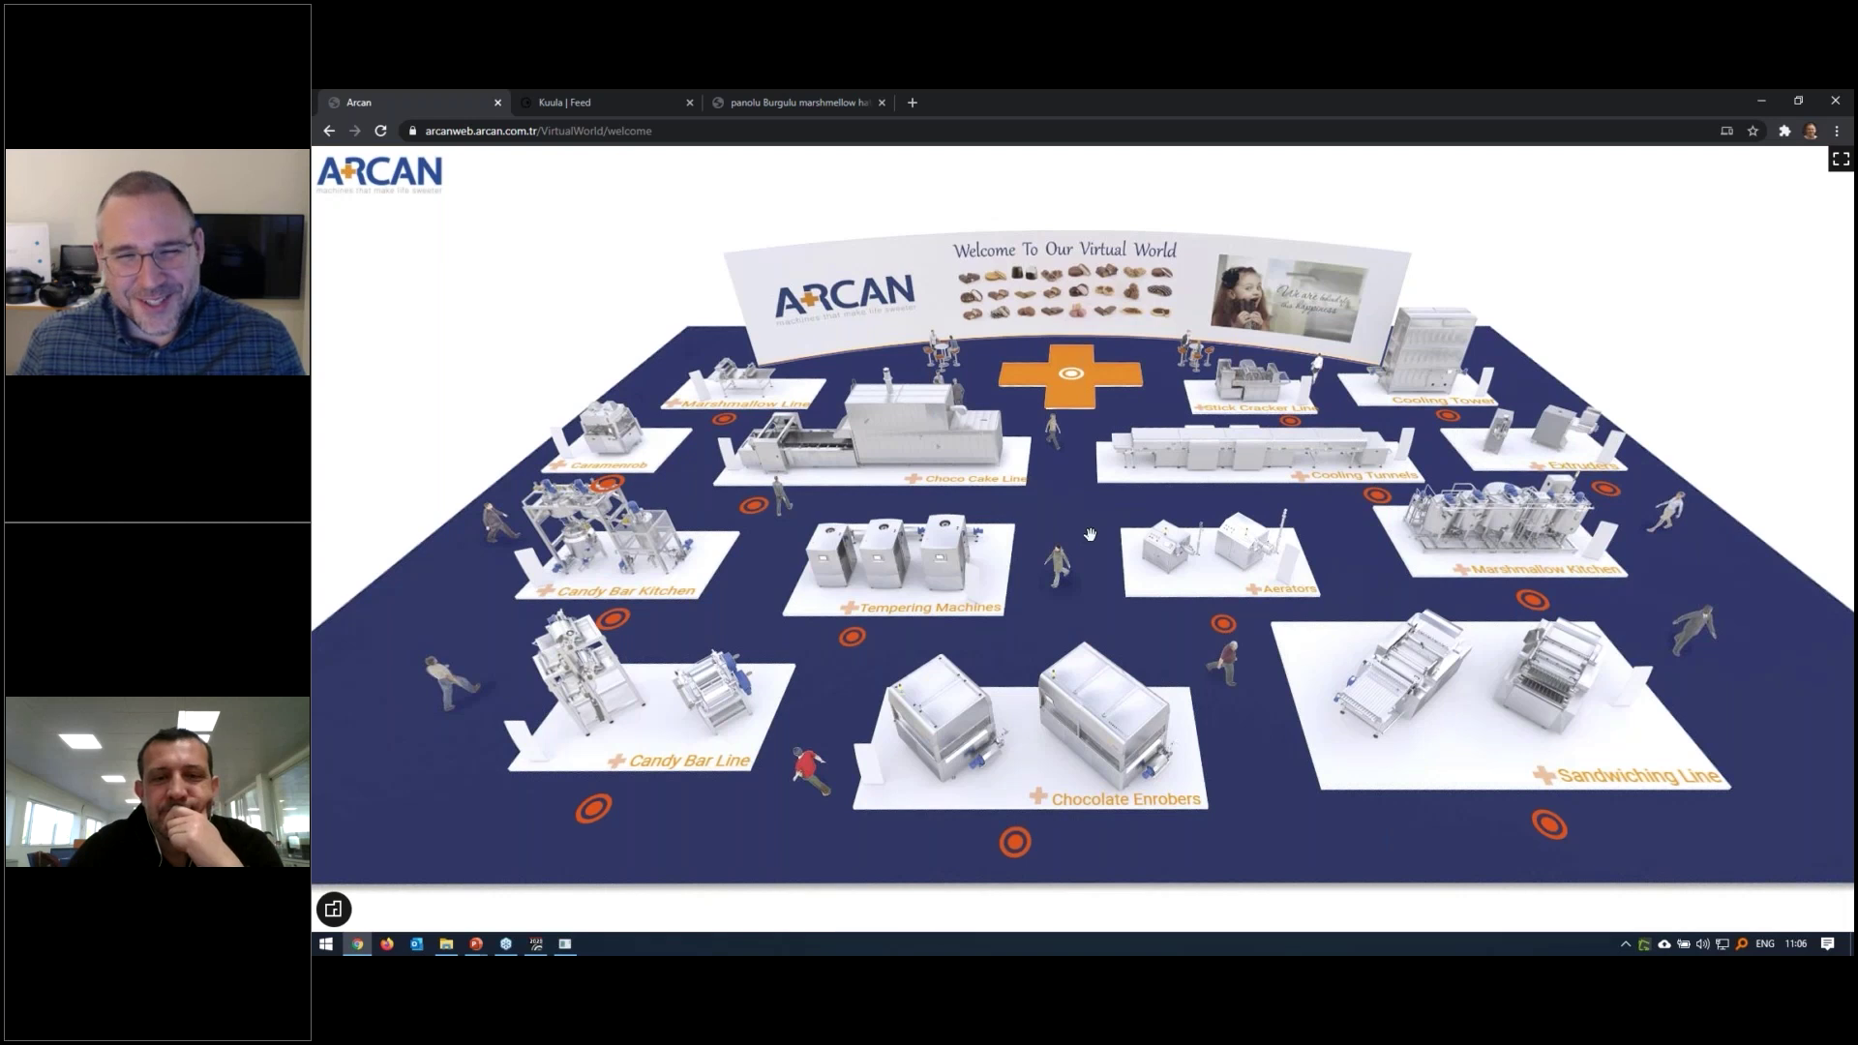
pyautogui.click(1223, 623)
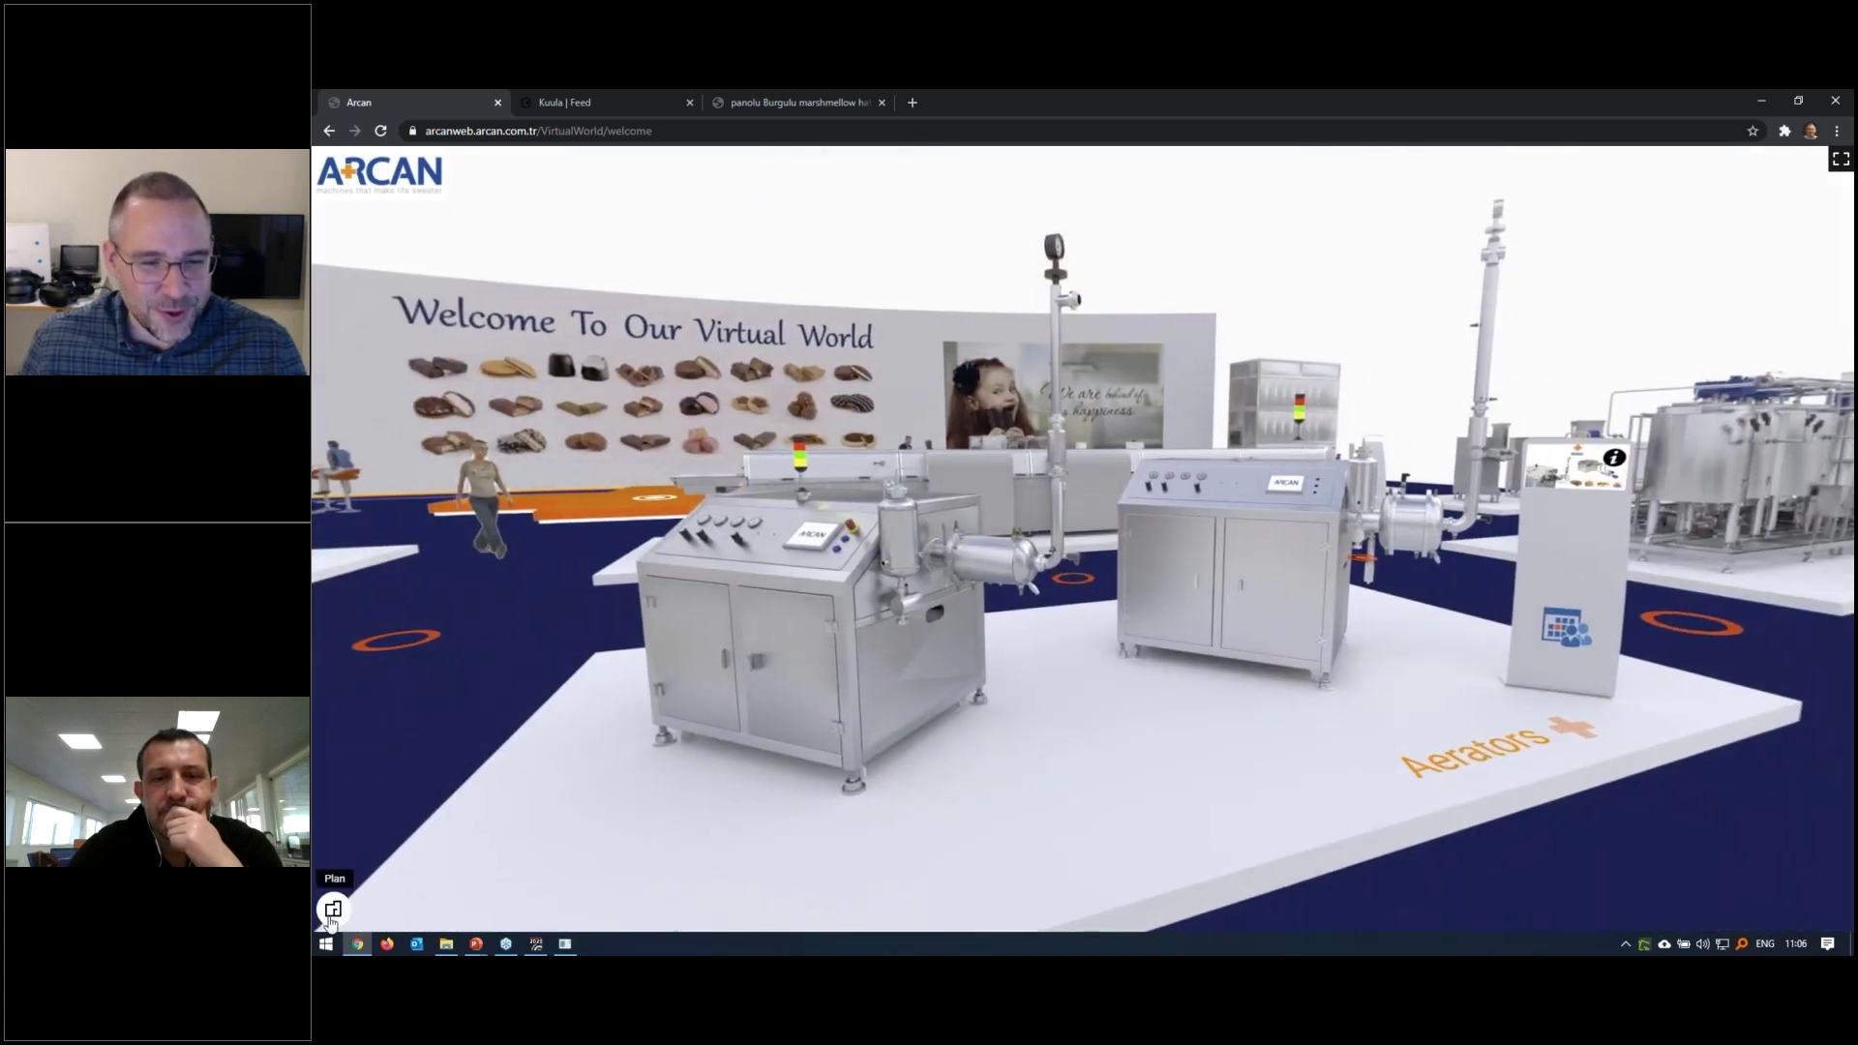
pyautogui.click(334, 909)
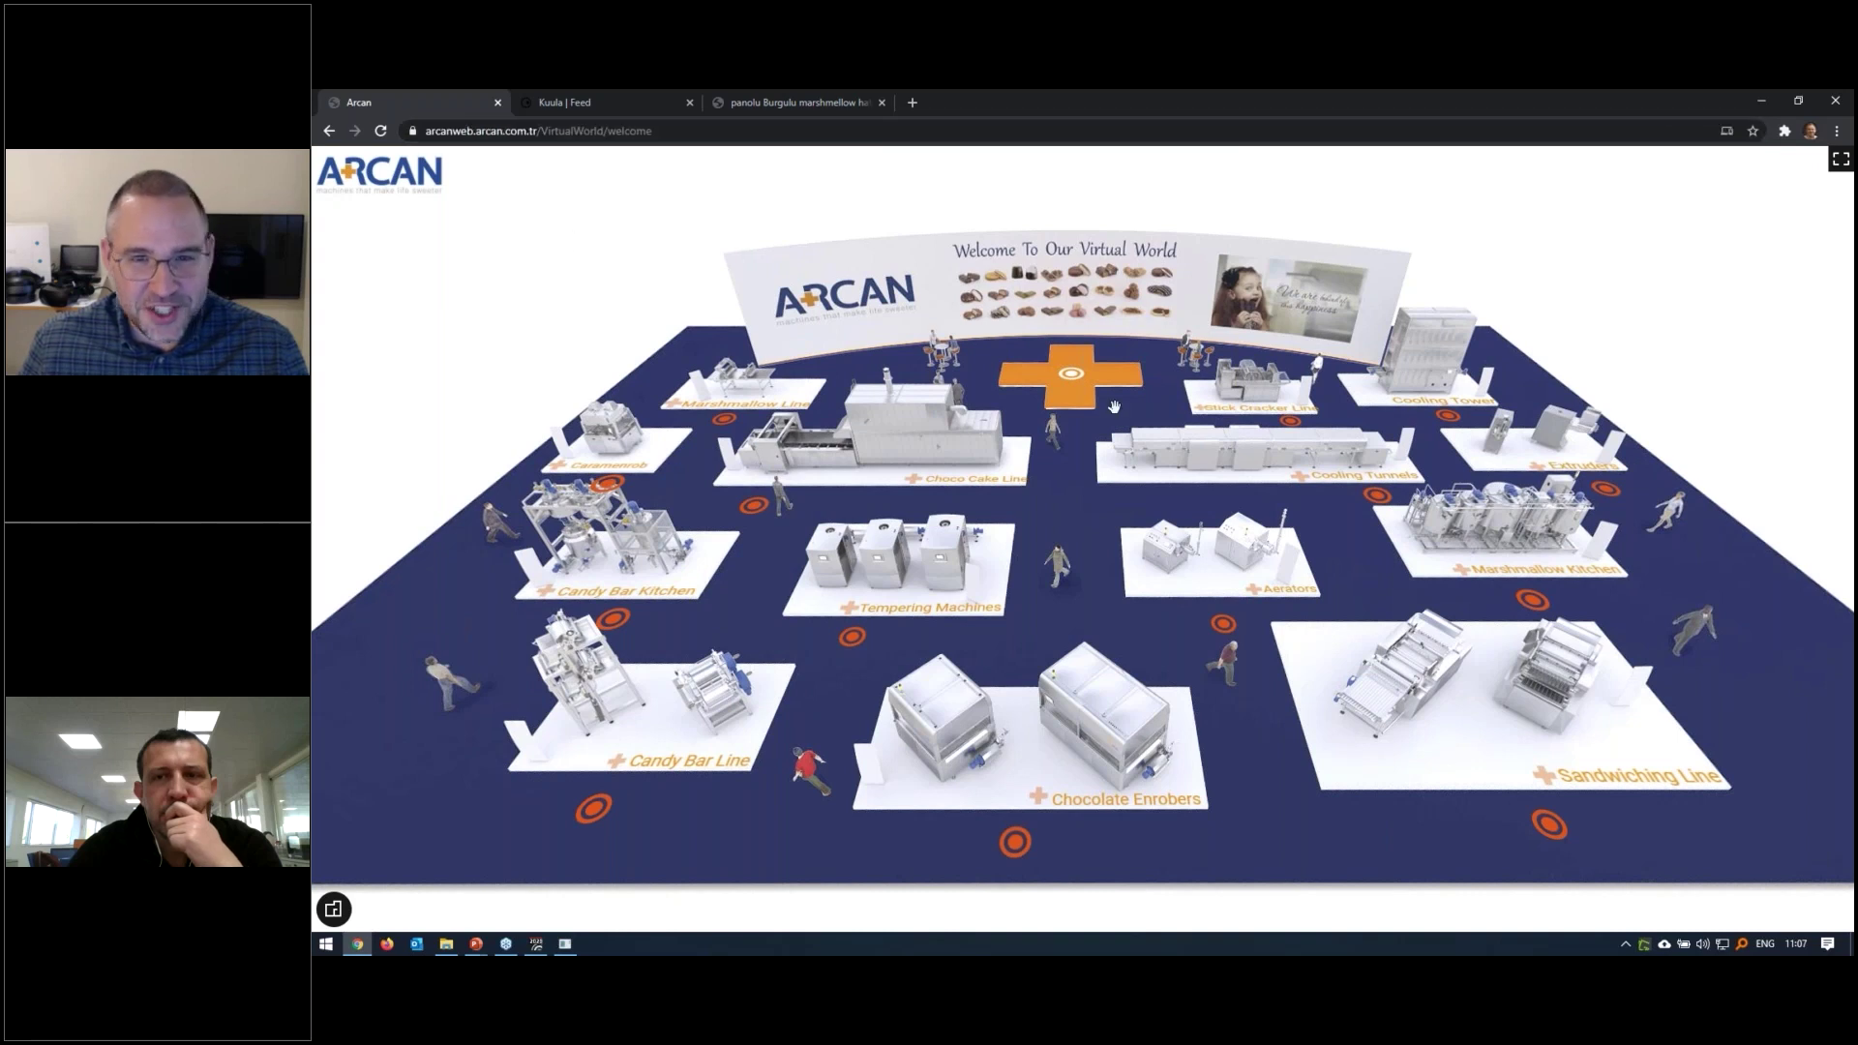
pyautogui.click(1076, 384)
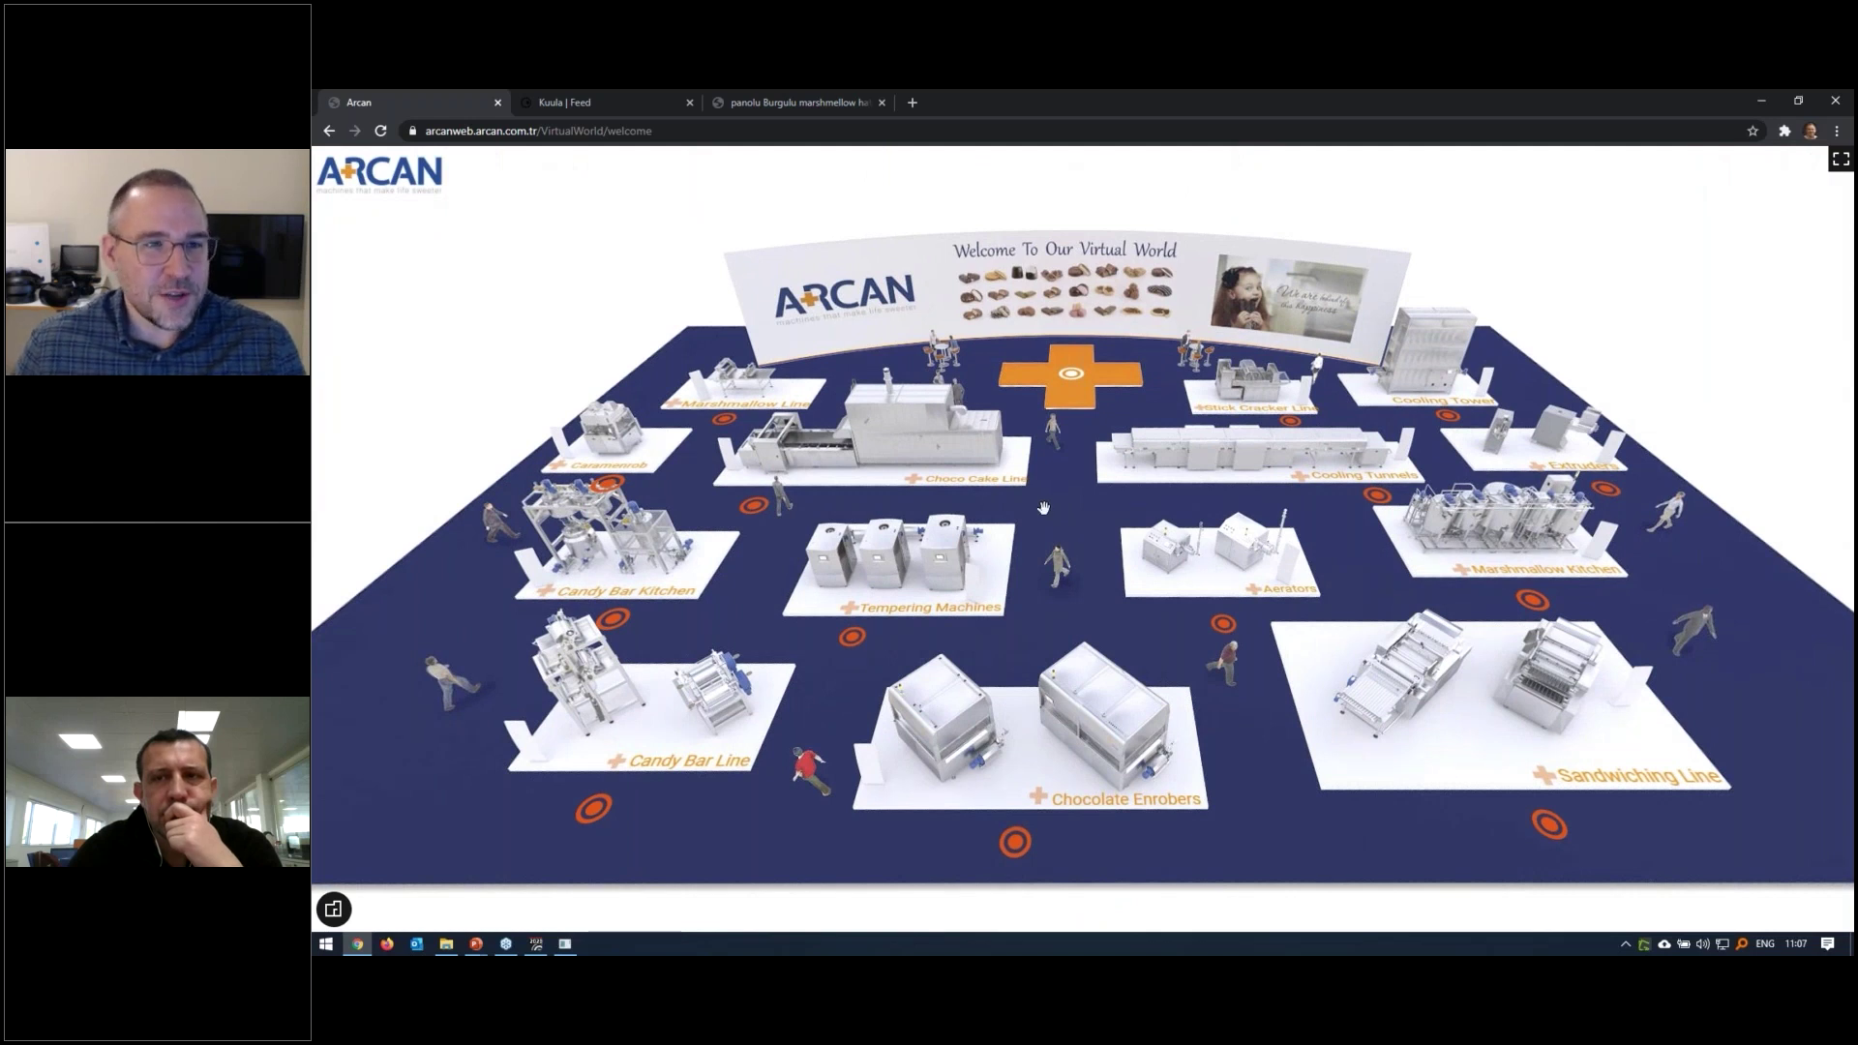
pyautogui.click(584, 100)
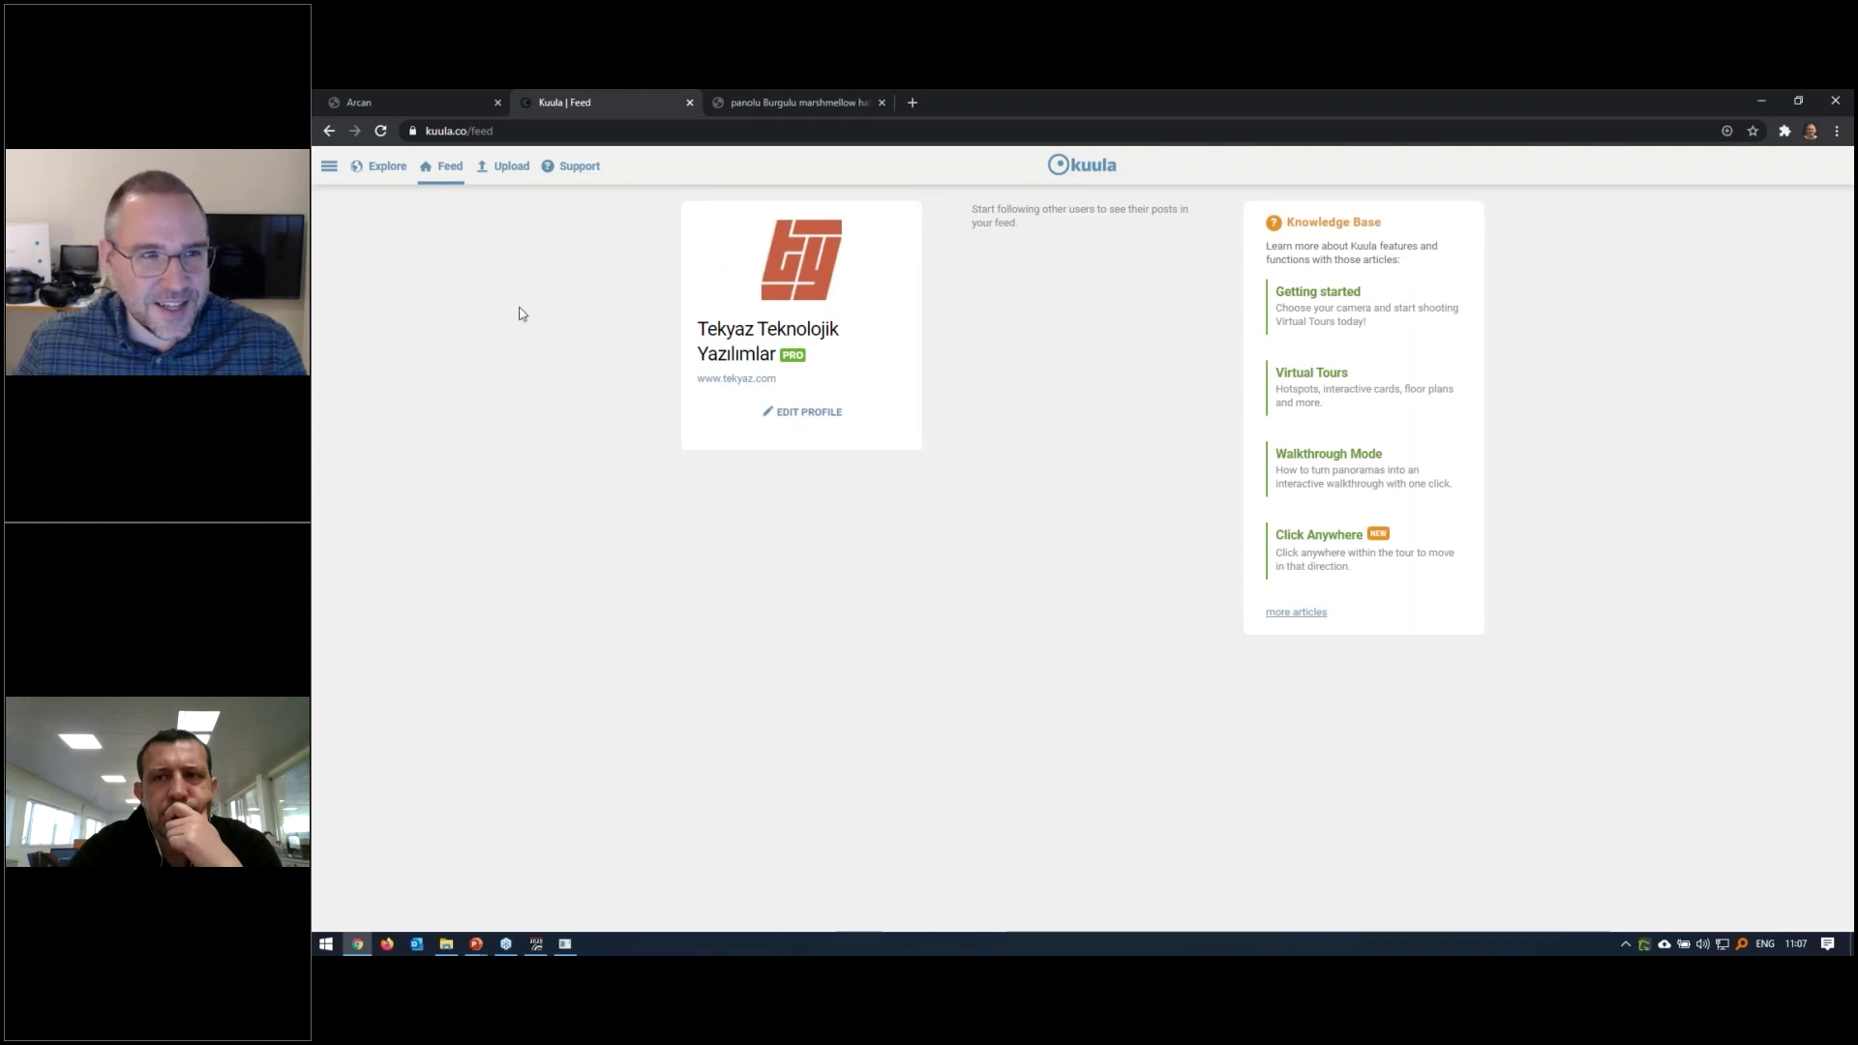
# Start a new tour from Kuula's Upload > Create tour menu
pyautogui.click(466, 131)
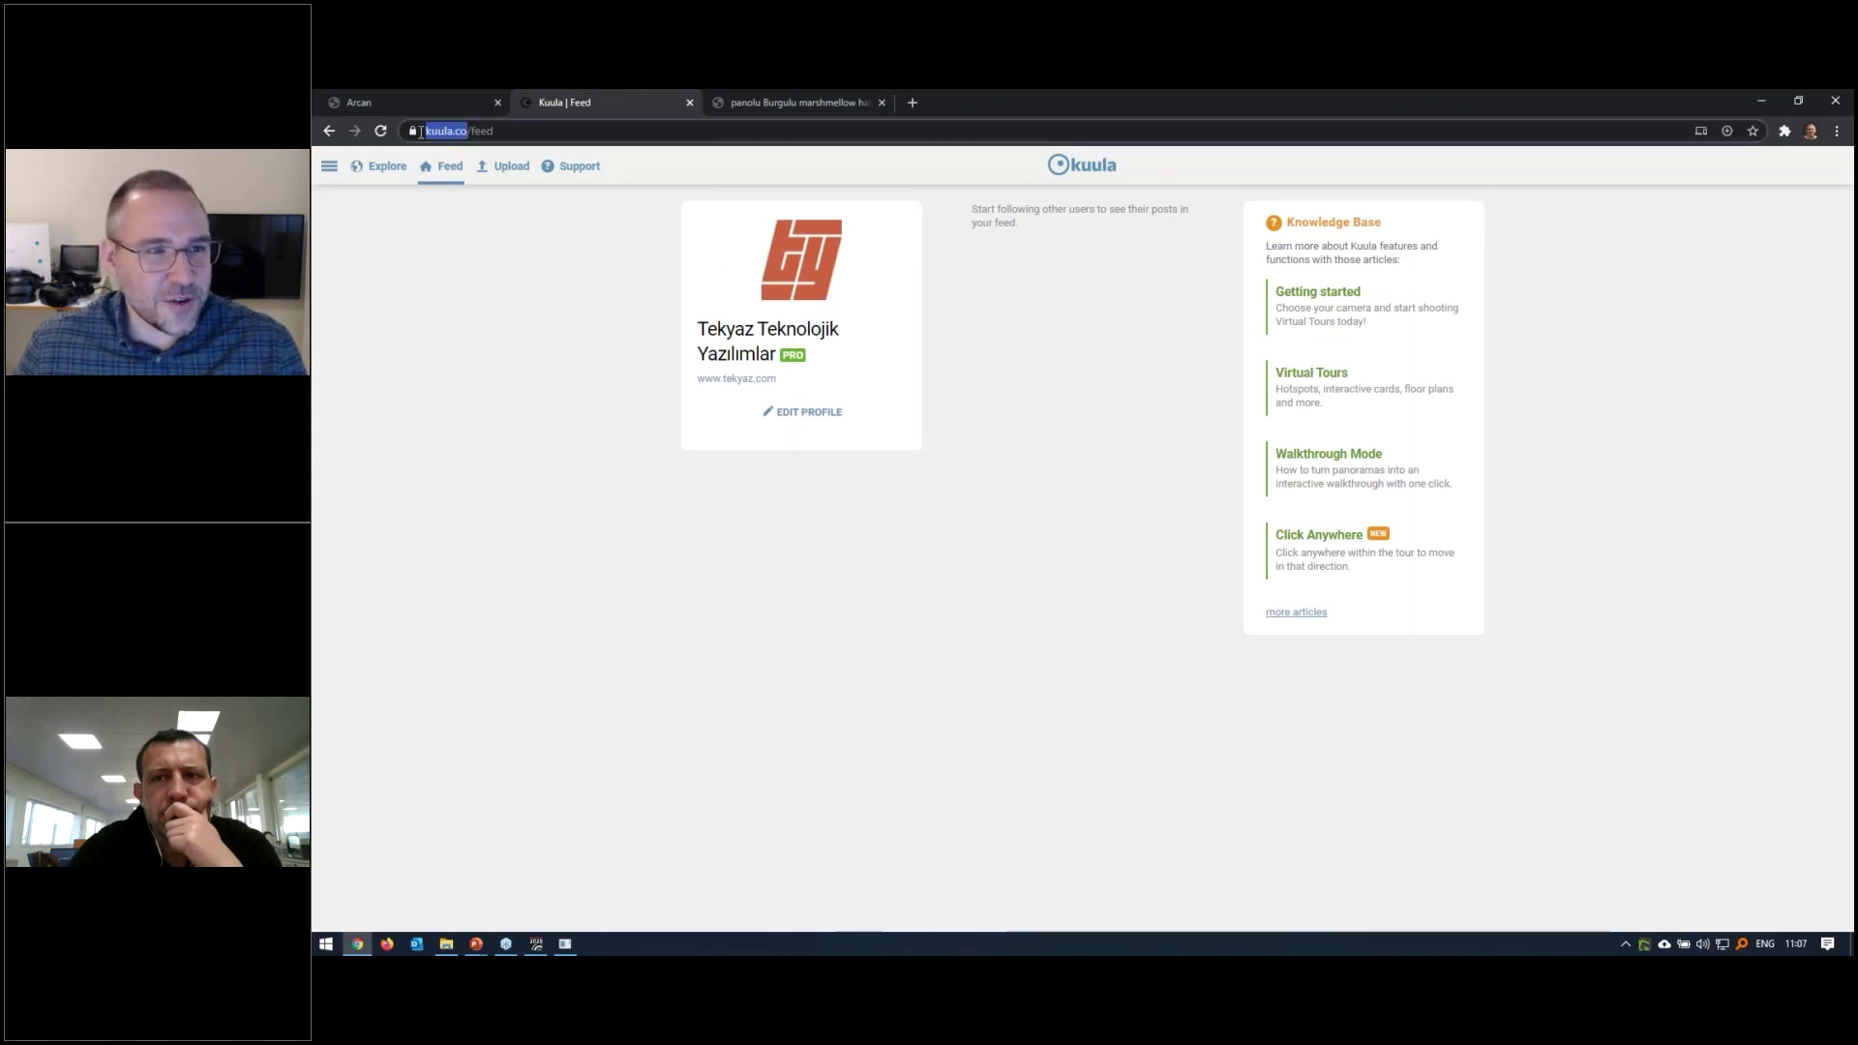
pyautogui.click(541, 261)
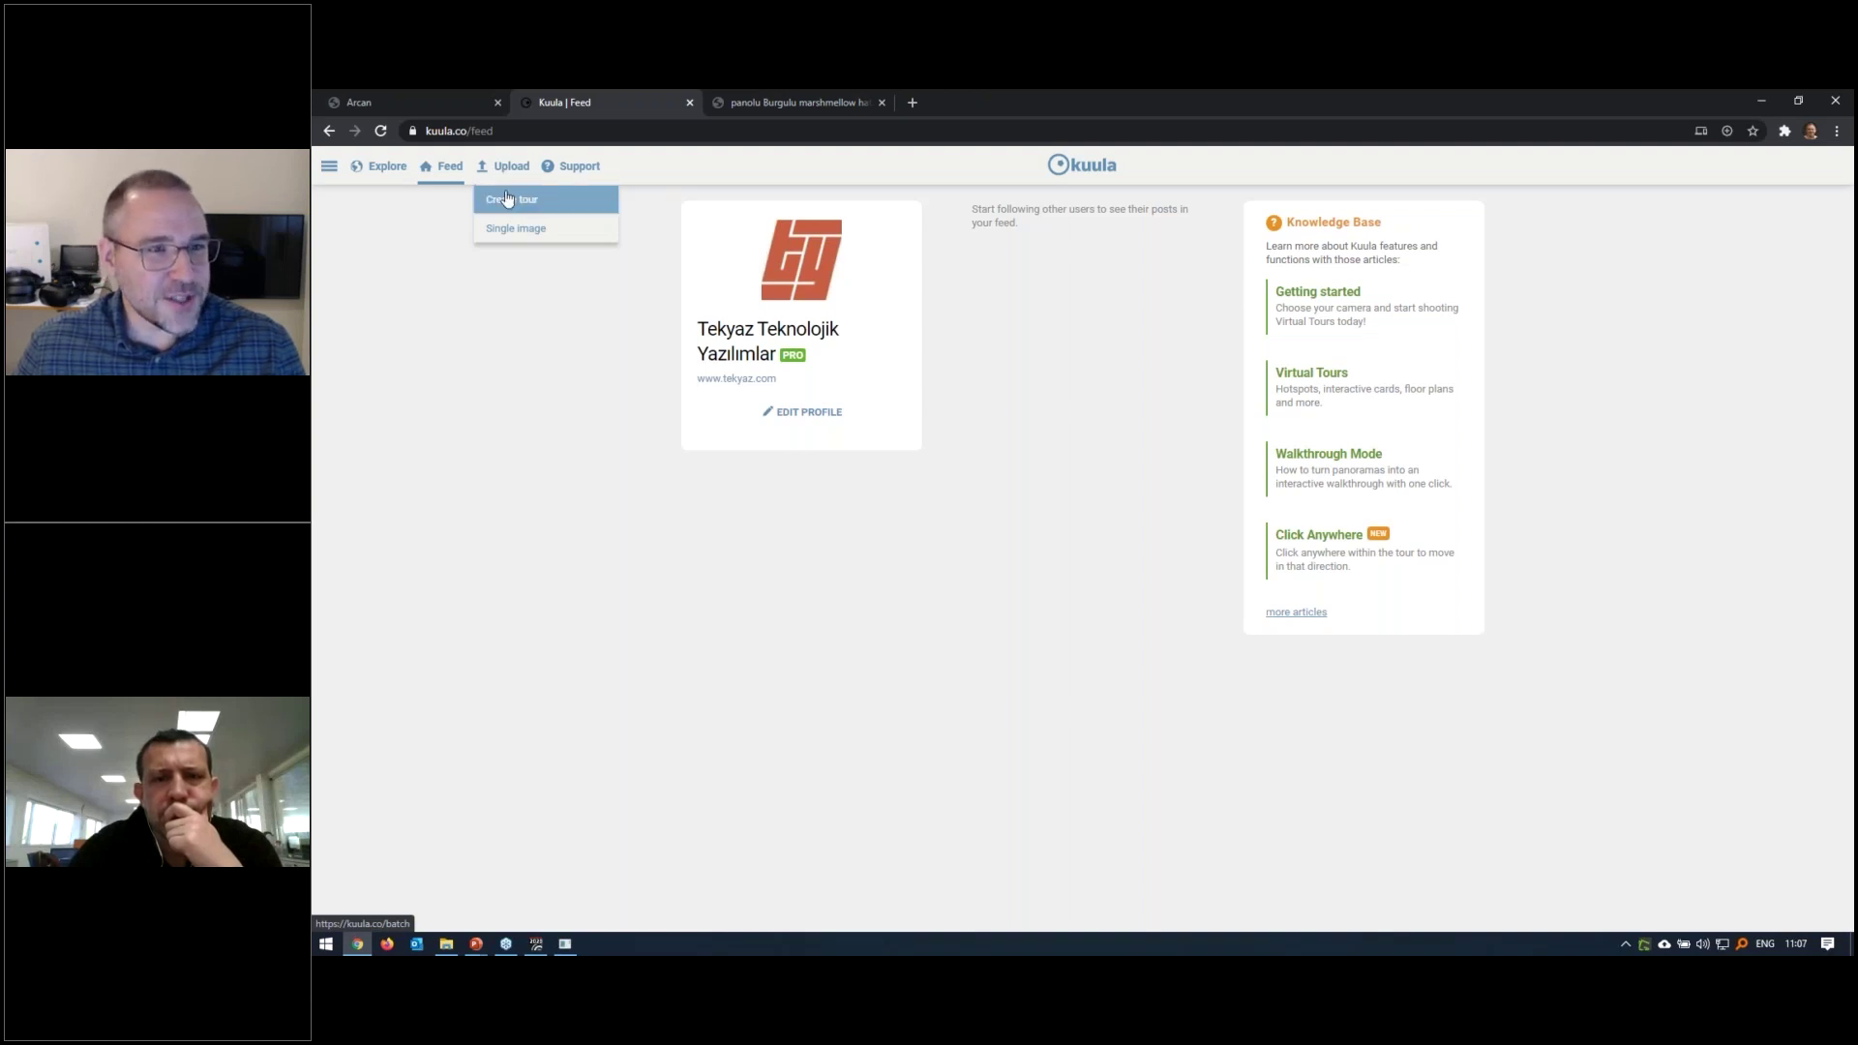
pyautogui.click(507, 198)
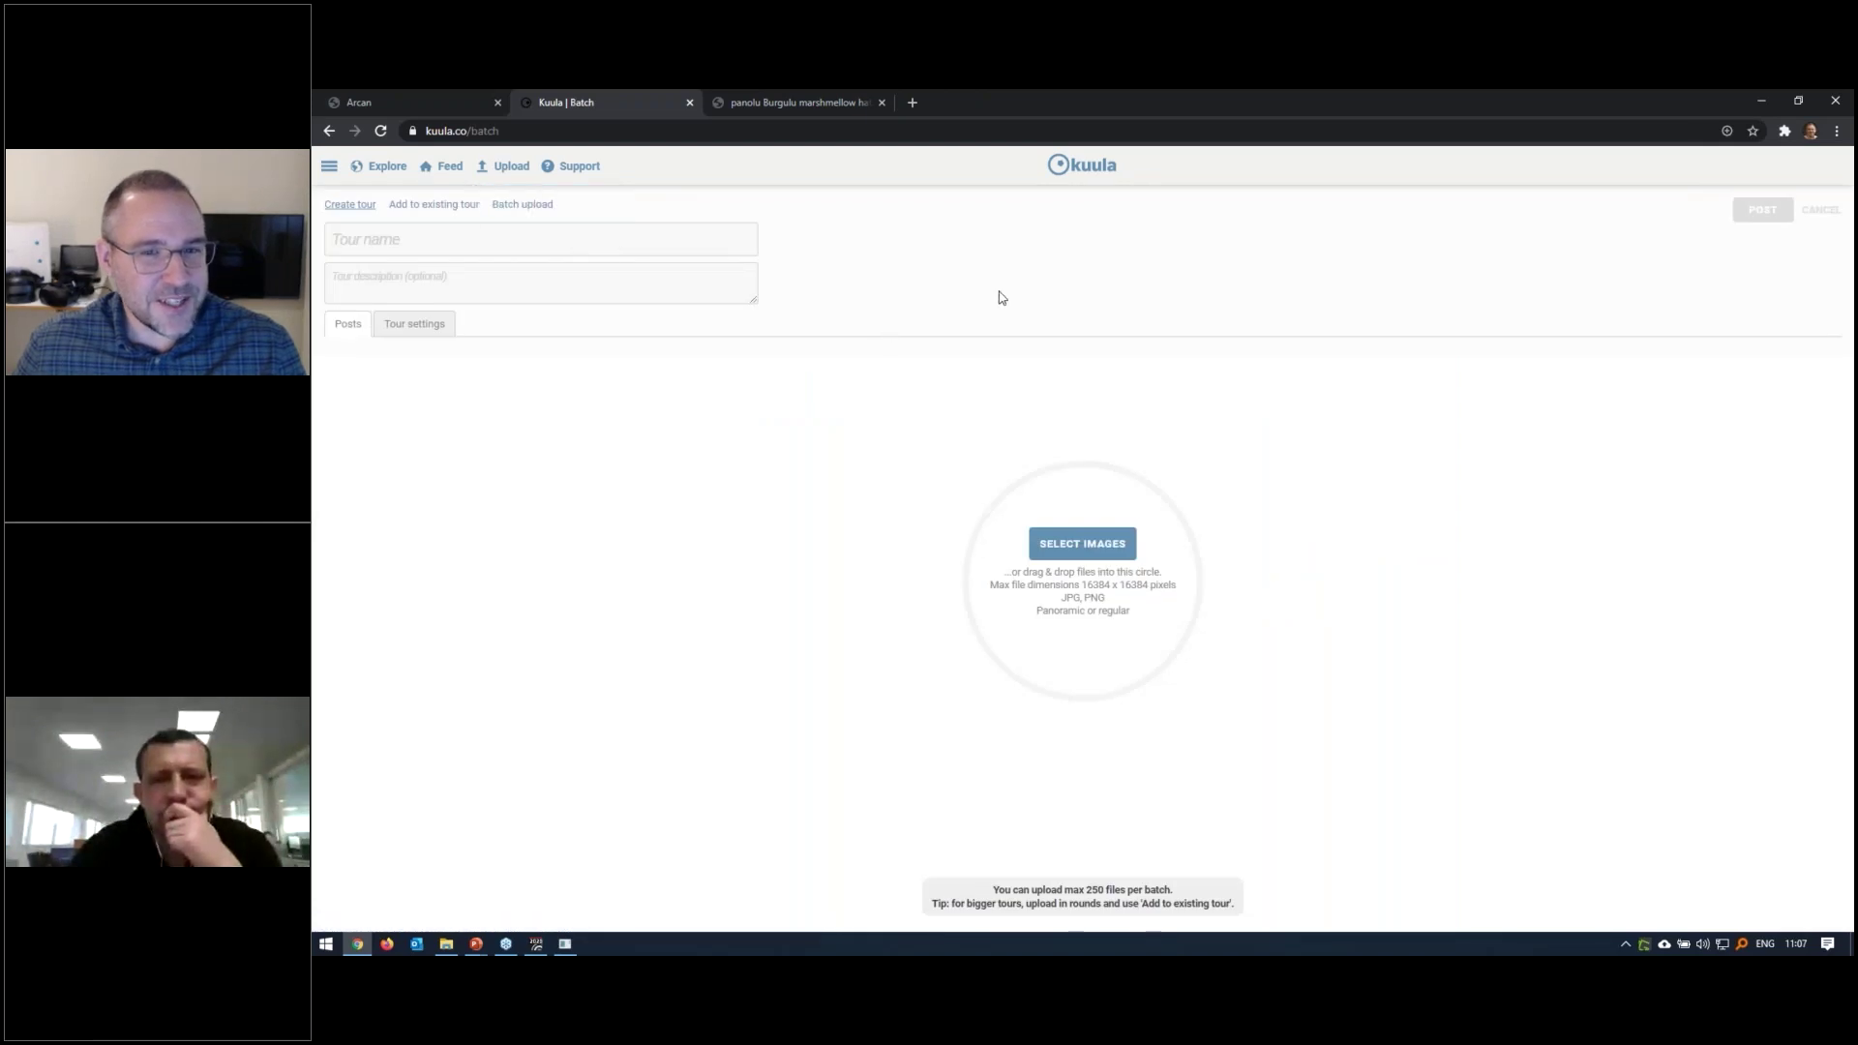
pyautogui.click(1081, 545)
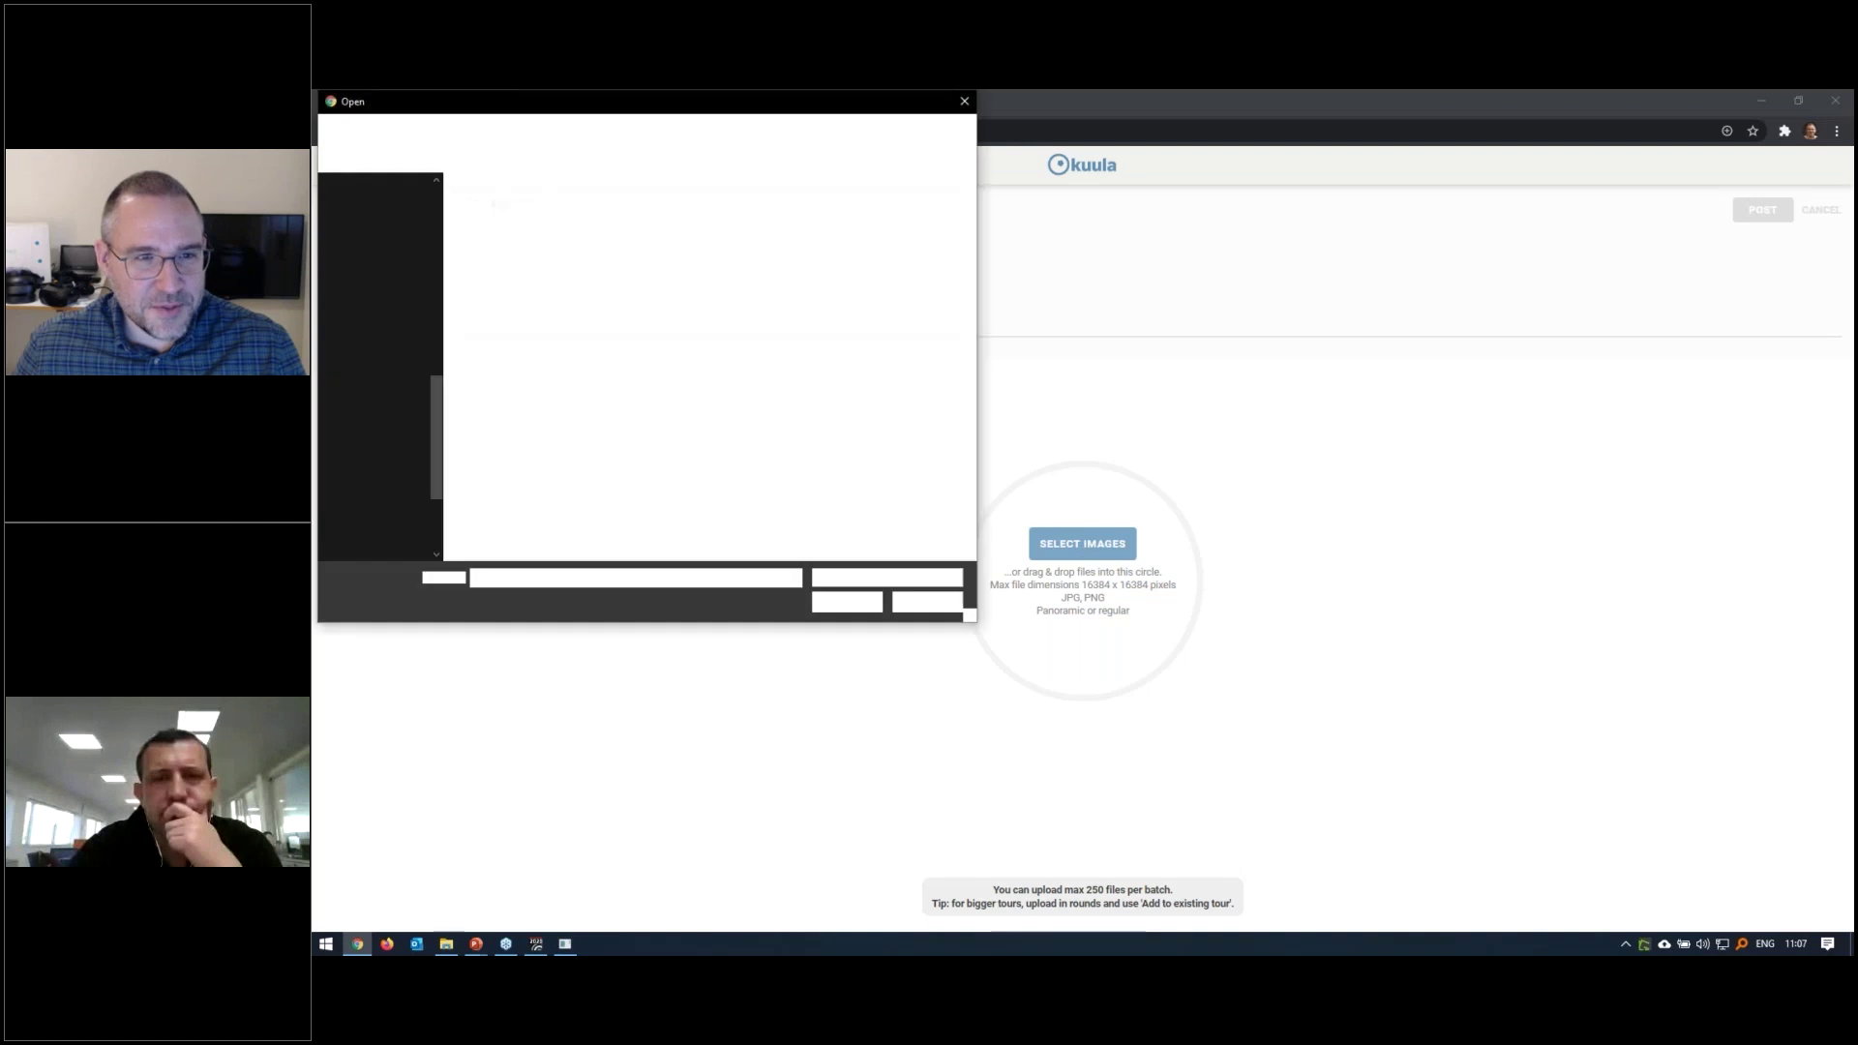
pyautogui.click(927, 602)
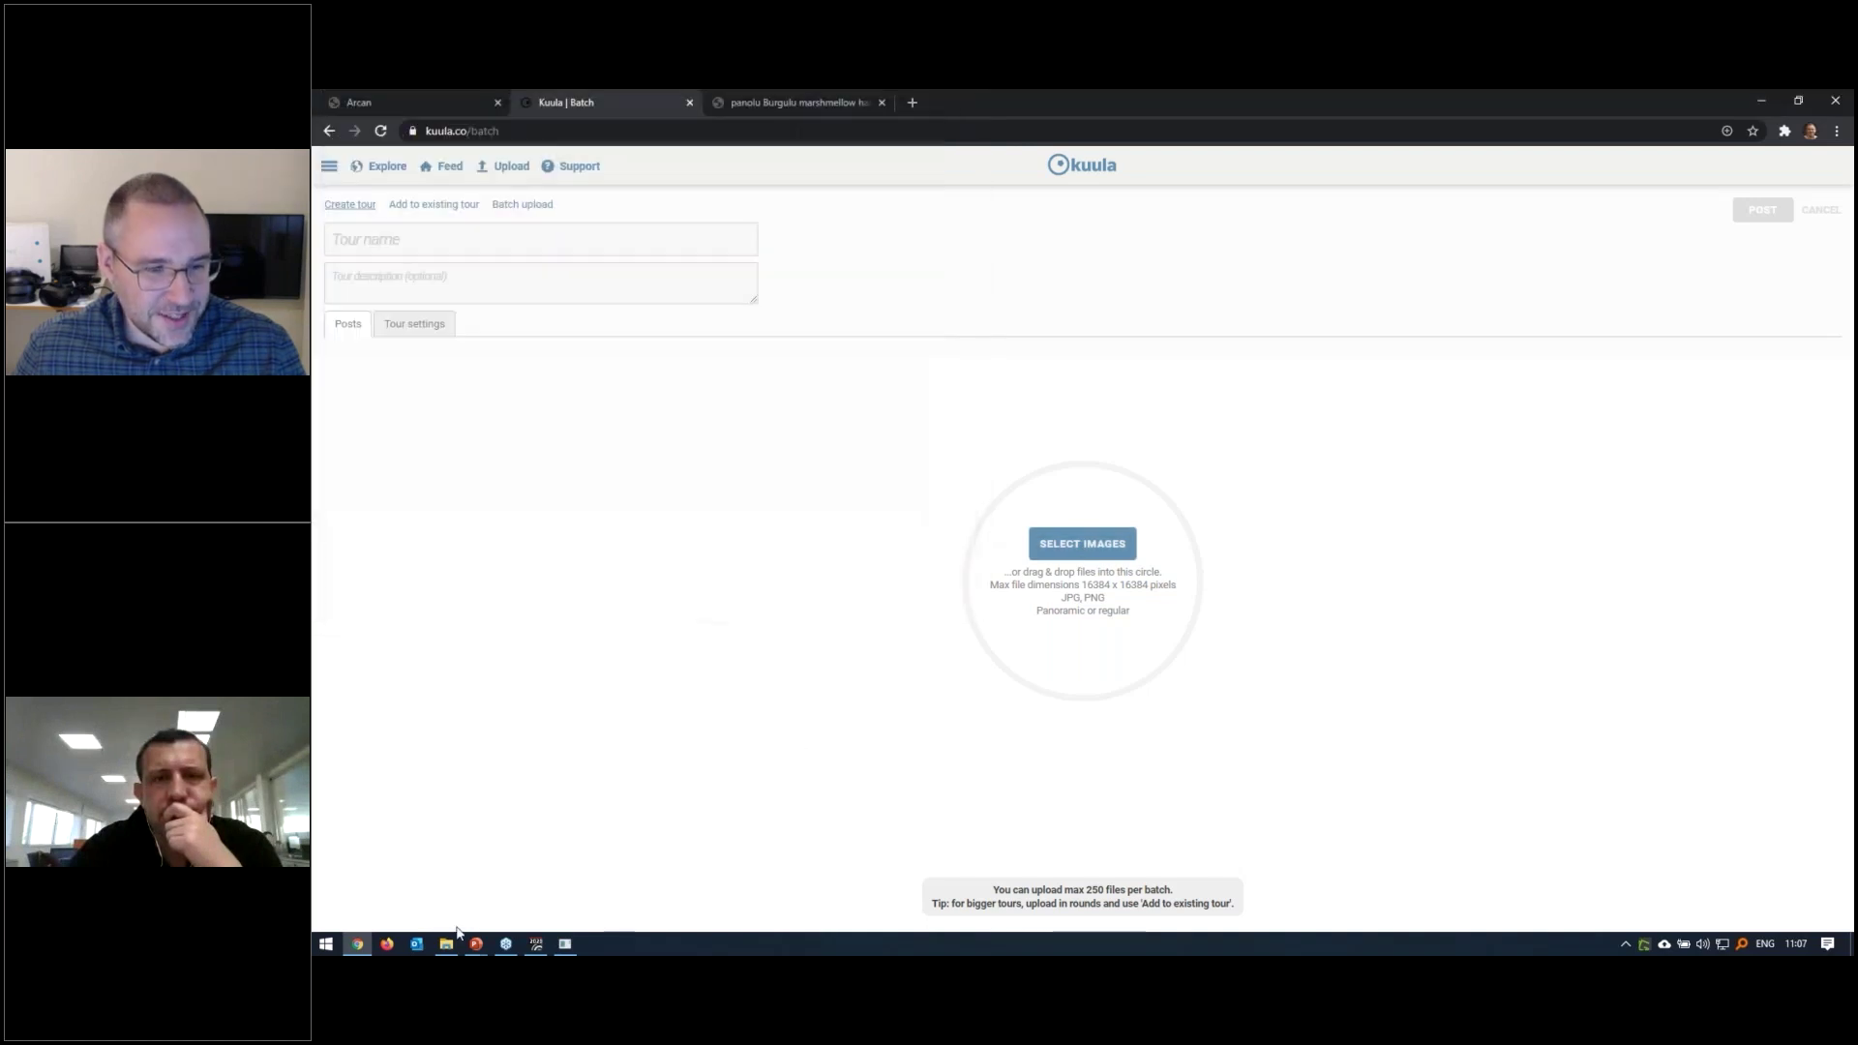
# Drag the four images from the Render\Fuar folder onto the tour upload circle
pyautogui.click(446, 944)
pyautogui.click(1143, 580)
pyautogui.doubleClick(1205, 658)
pyautogui.moveTo(1452, 727); pyautogui.dragTo(1126, 661)
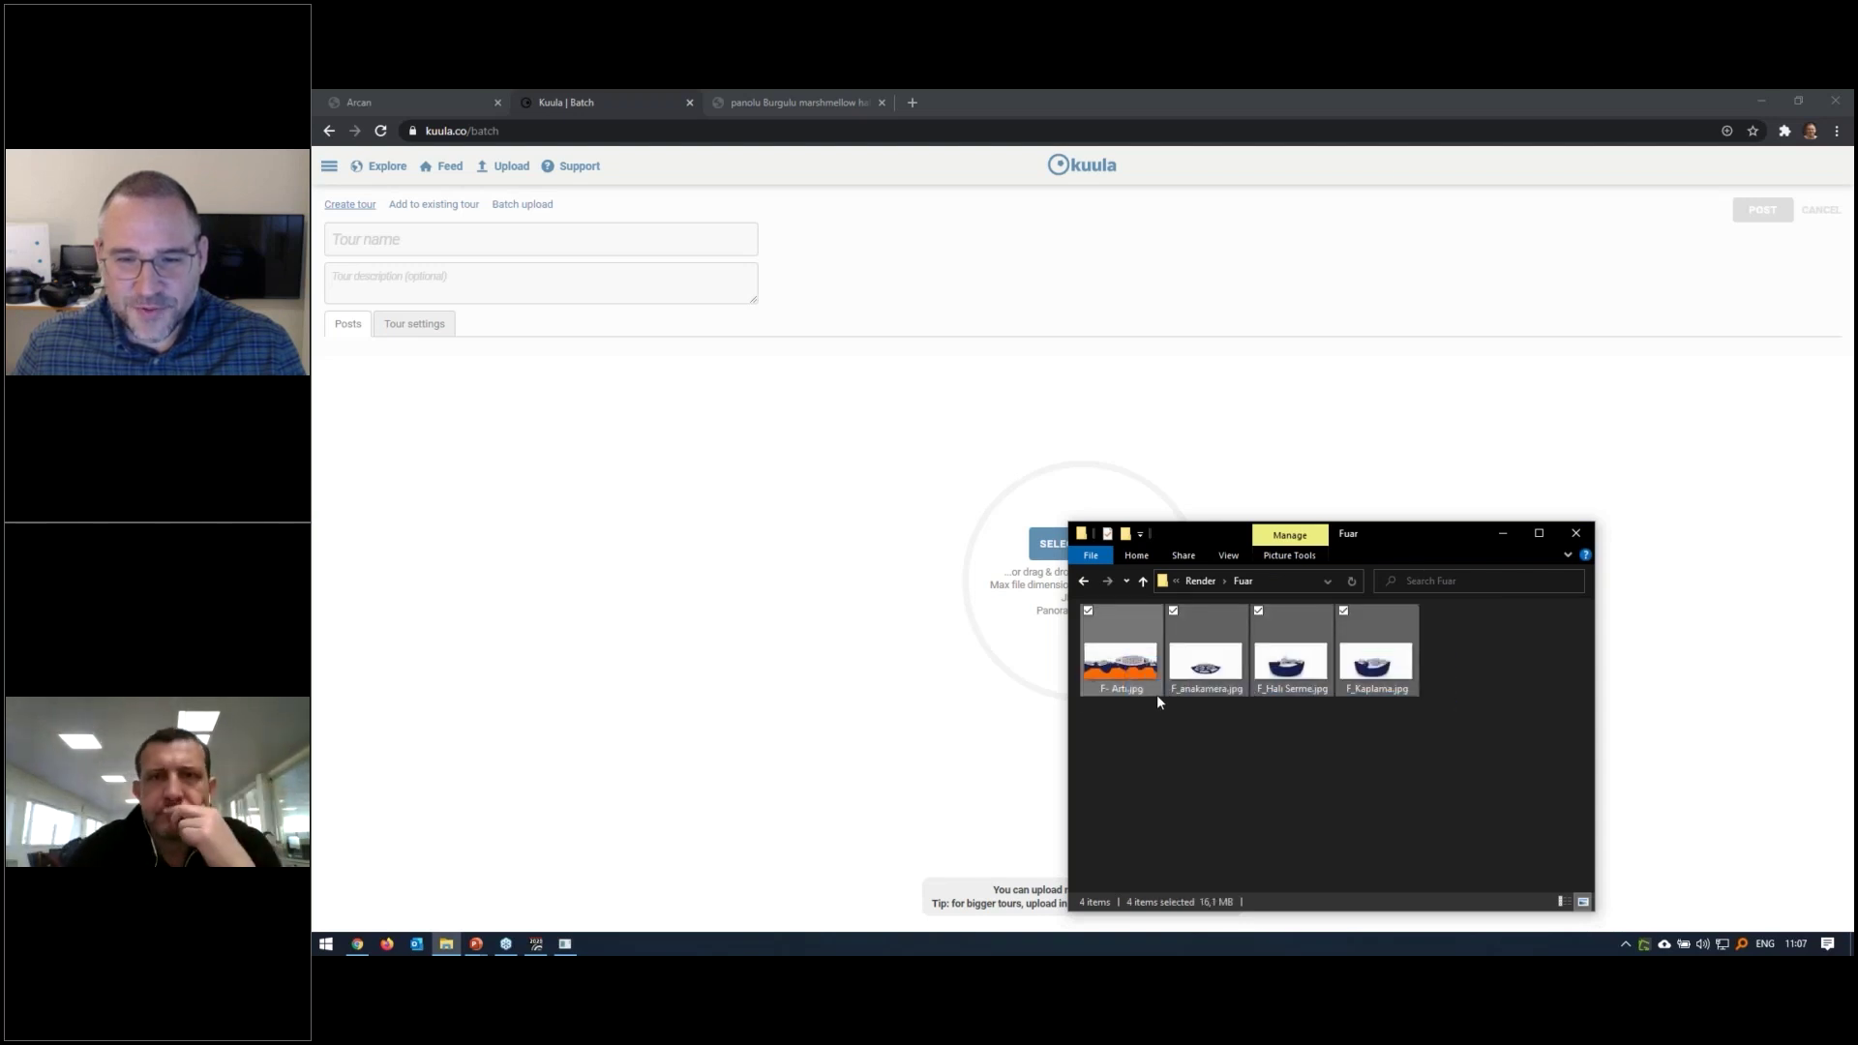
pyautogui.moveTo(1158, 694); pyautogui.dragTo(991, 589)
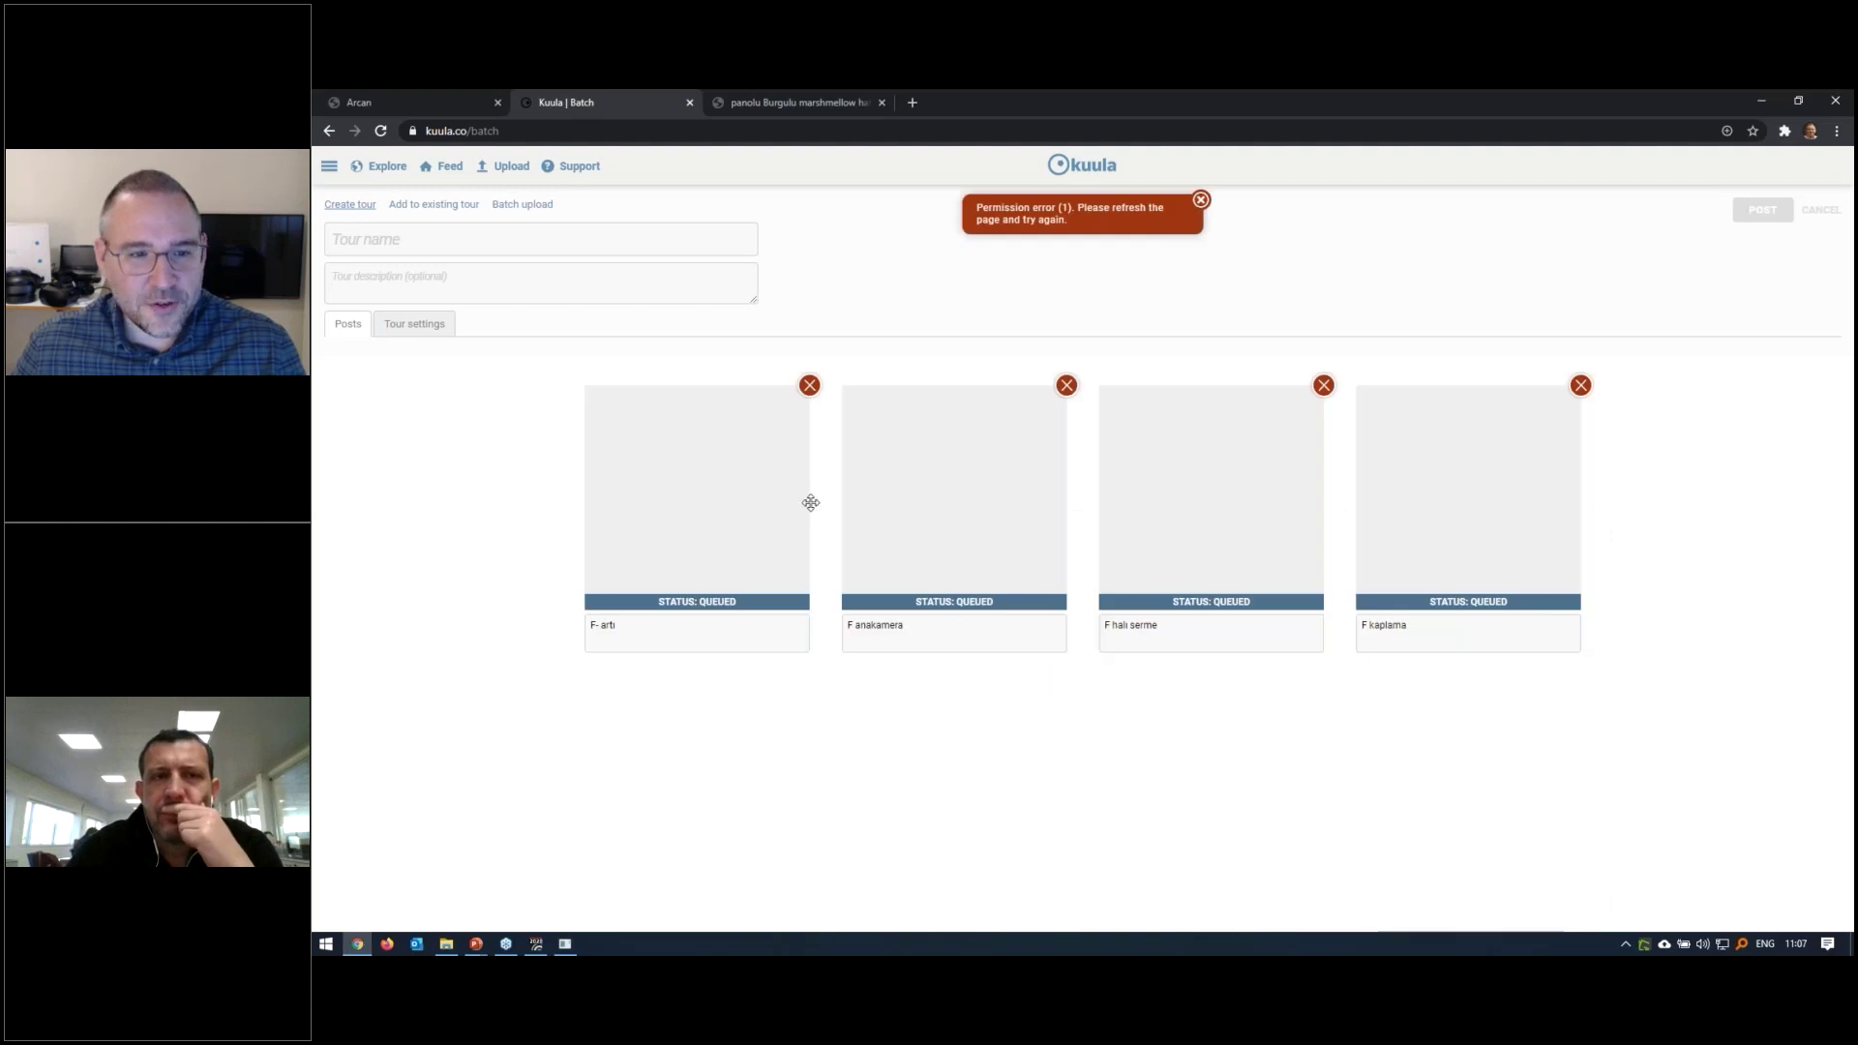
# Dismiss the permission error and reload the create-tour page
pyautogui.click(1201, 201)
pyautogui.press('F5')
pyautogui.click(1149, 230)
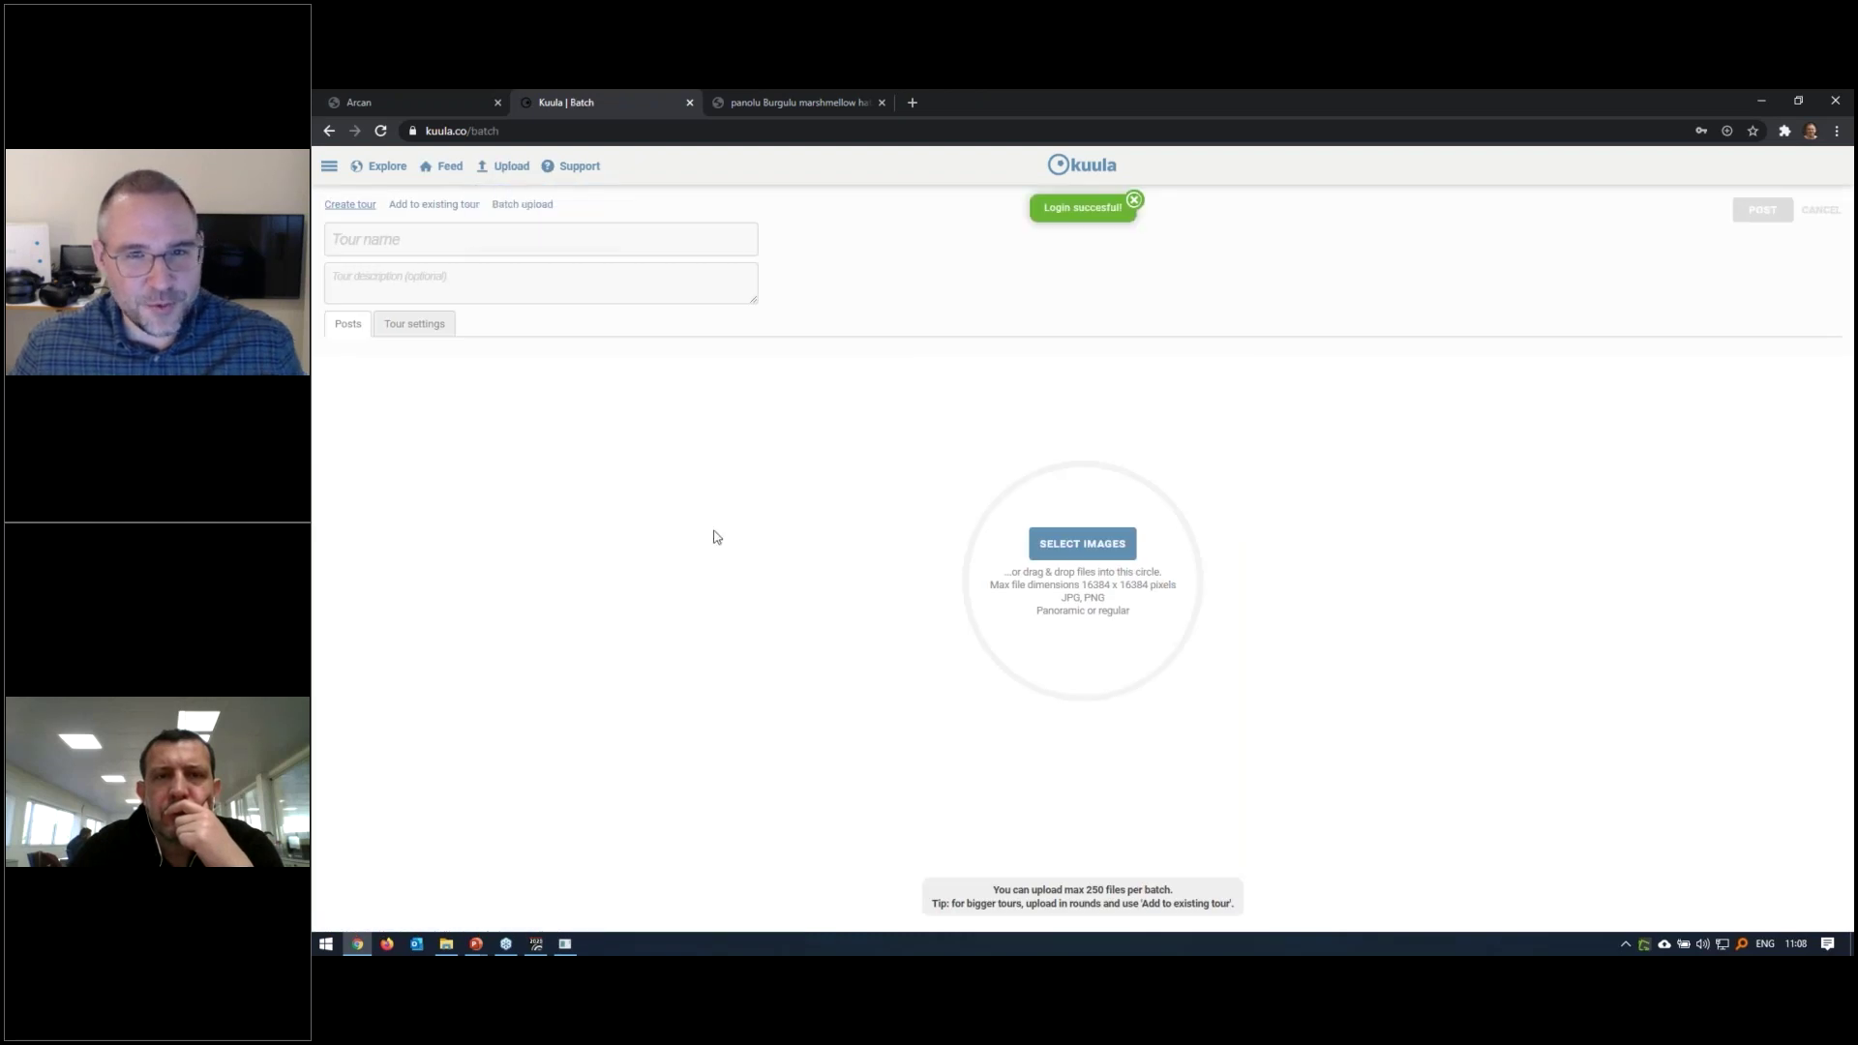
pyautogui.hotkey('alt', 'Tab')
# Add the four Fuar panoramas to the batch upload and title the tour 'Sanal Fuar'
pyautogui.moveTo(1120, 655); pyautogui.dragTo(954, 591)
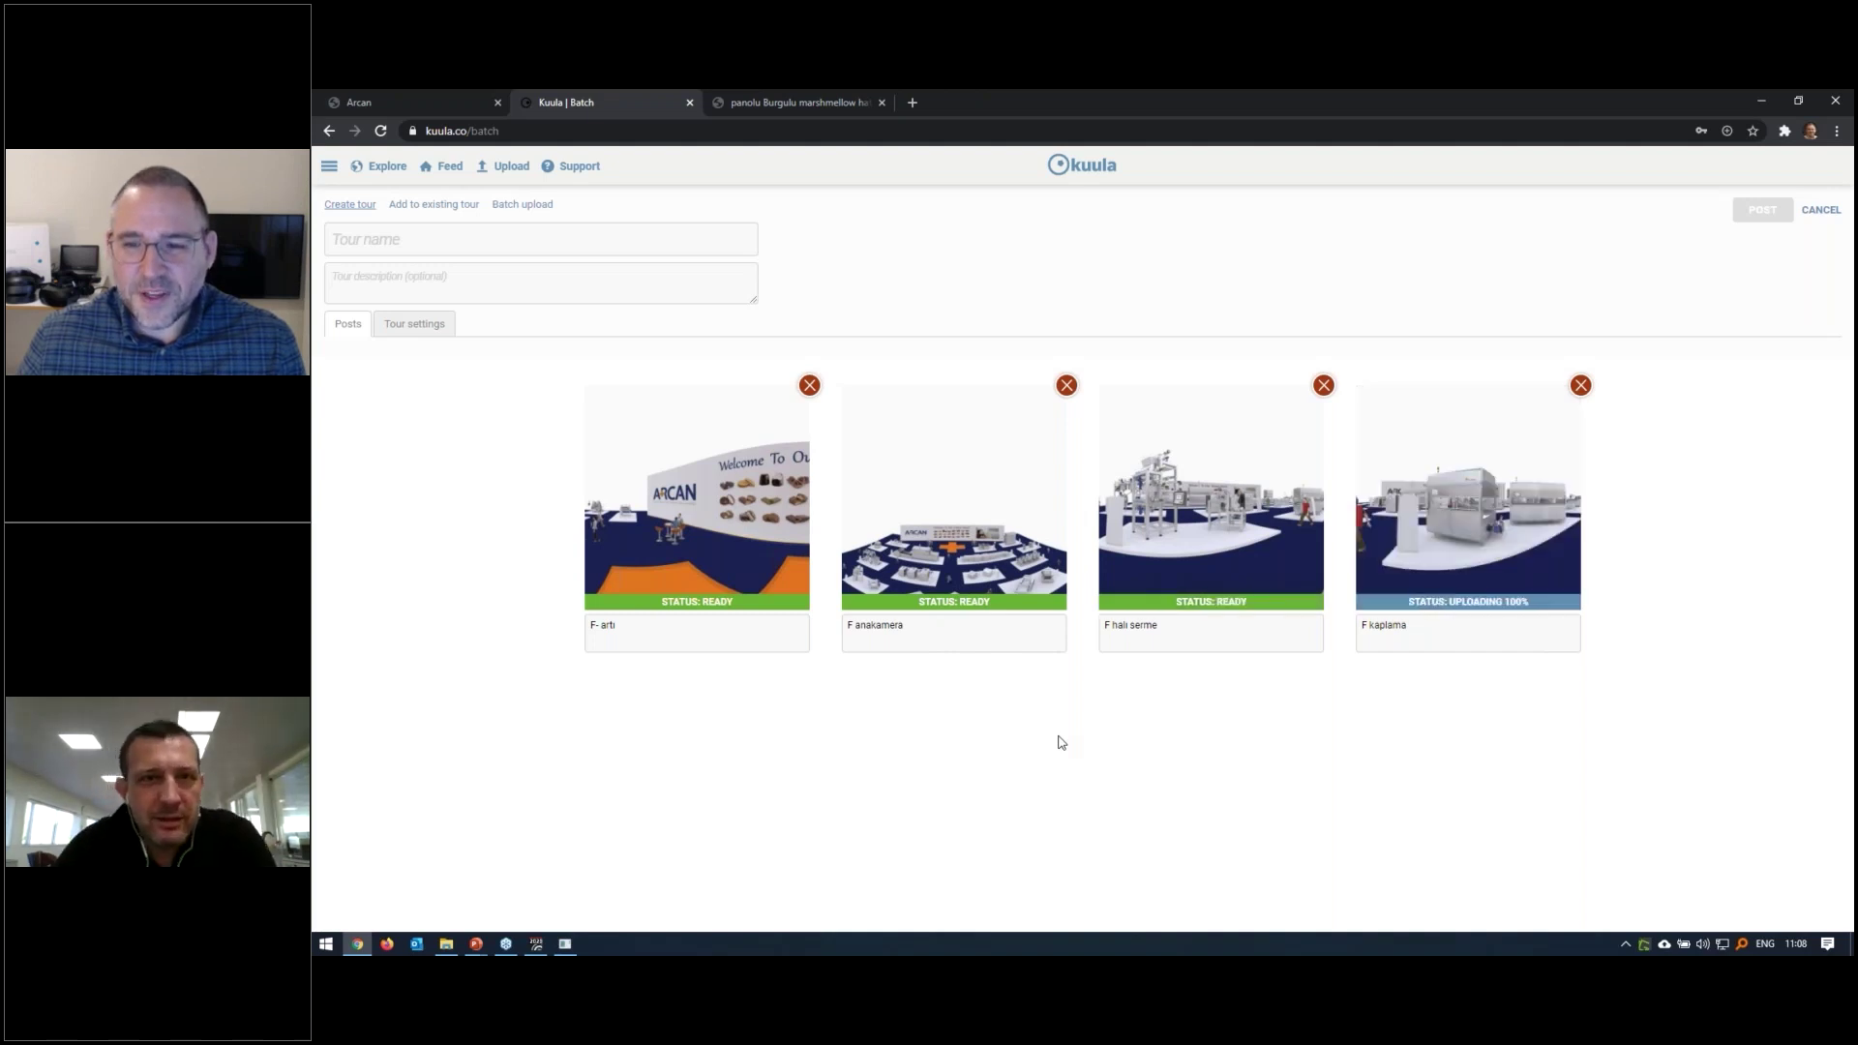
pyautogui.click(395, 243)
pyautogui.write('Sanal Fu')
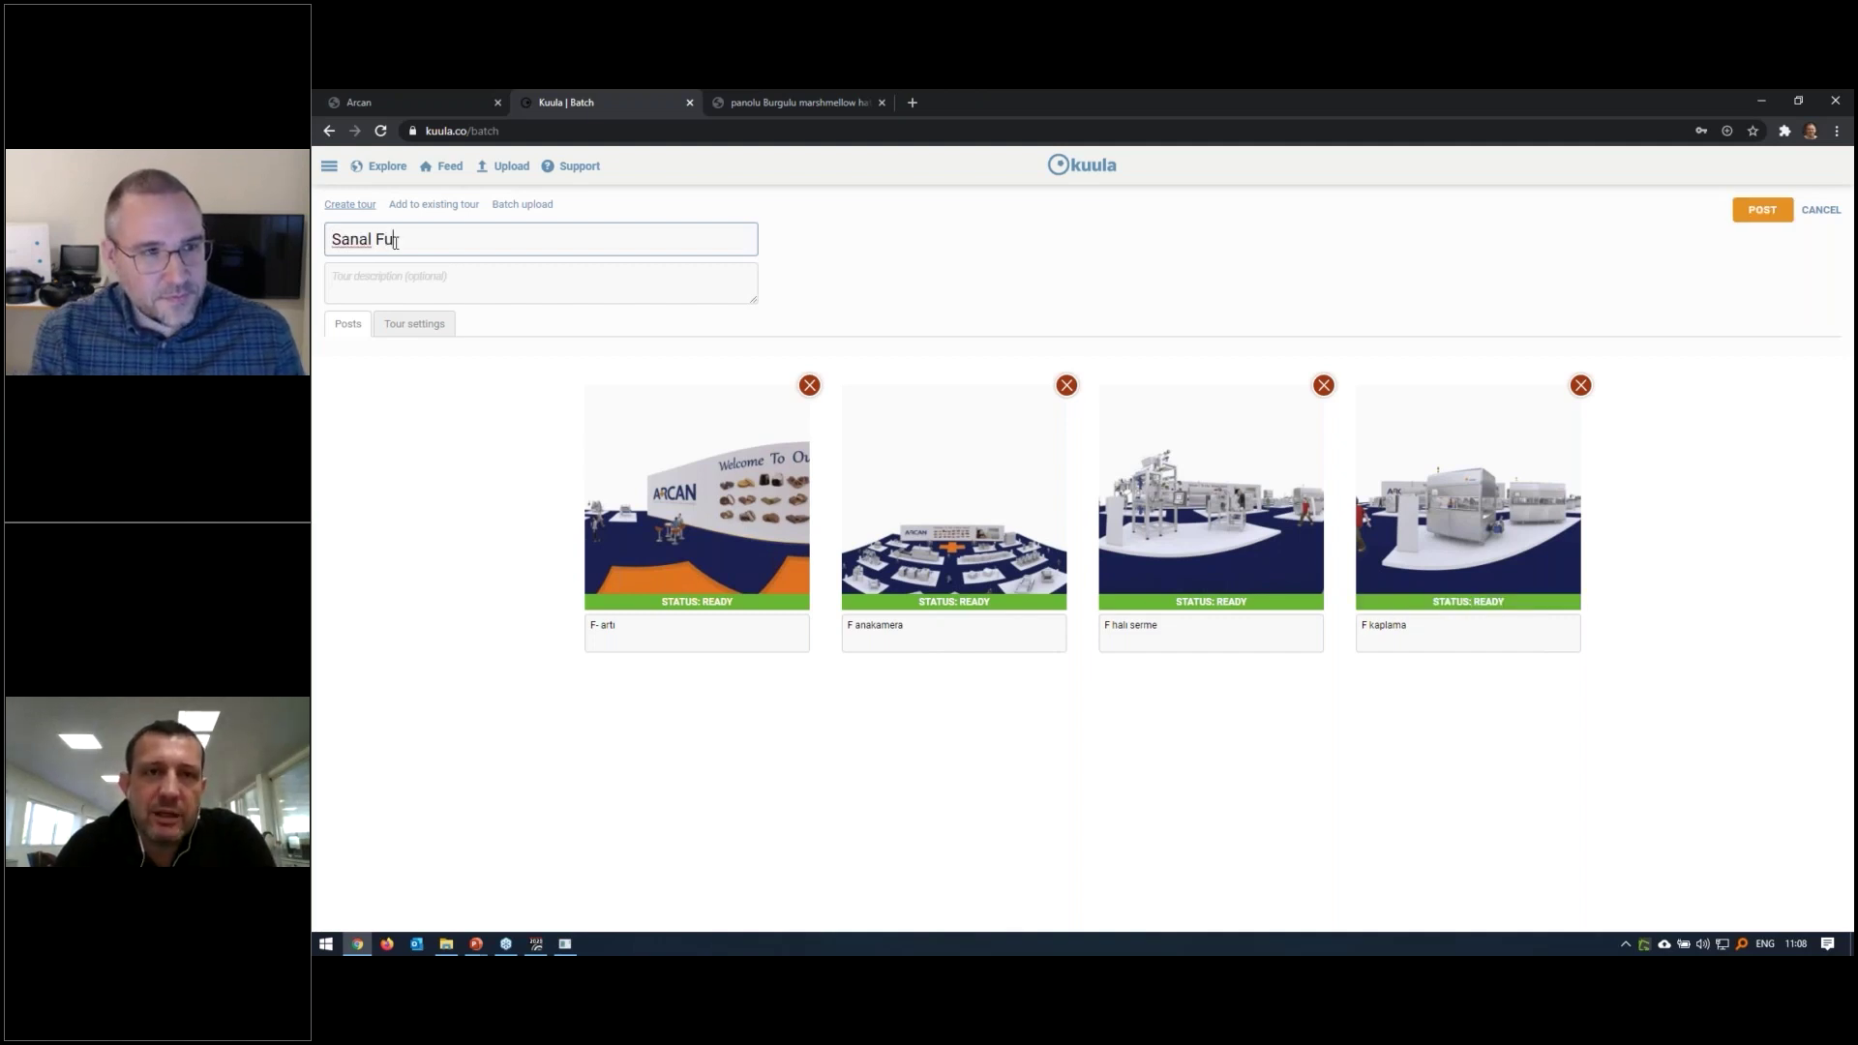
pyautogui.write('ar')
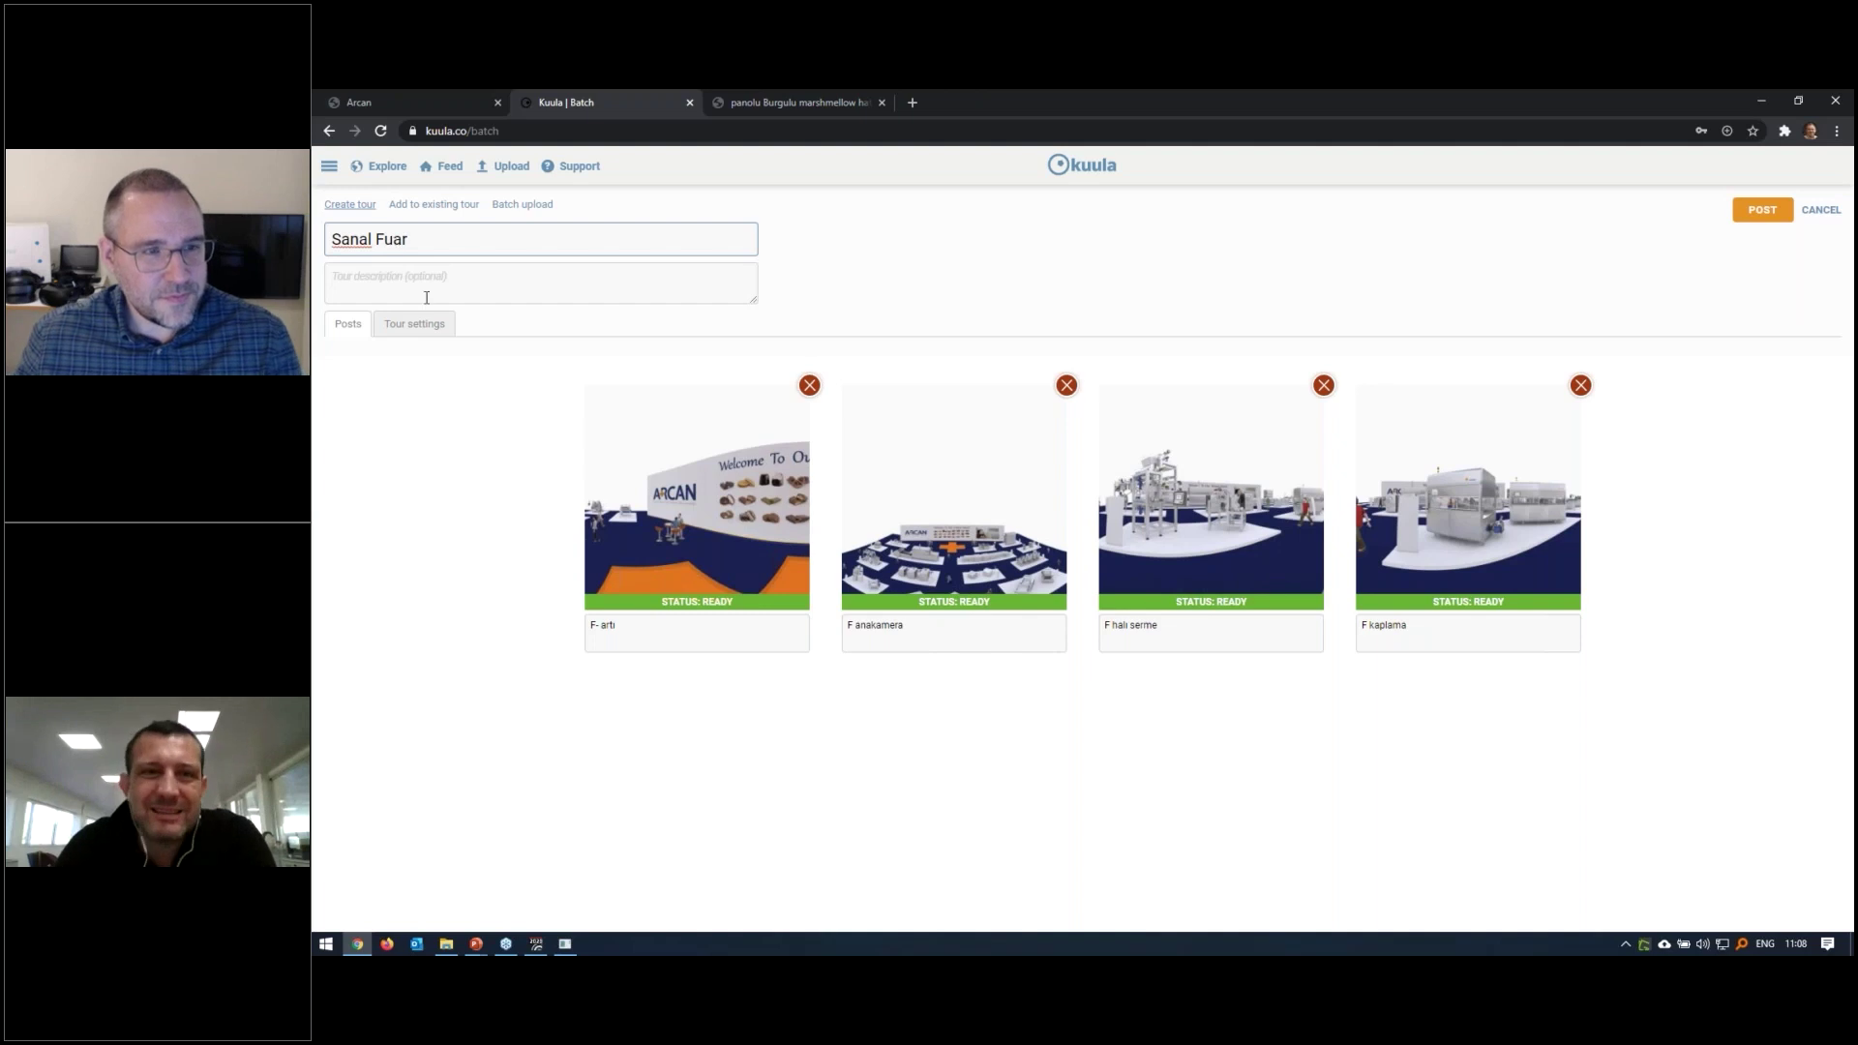
pyautogui.click(433, 463)
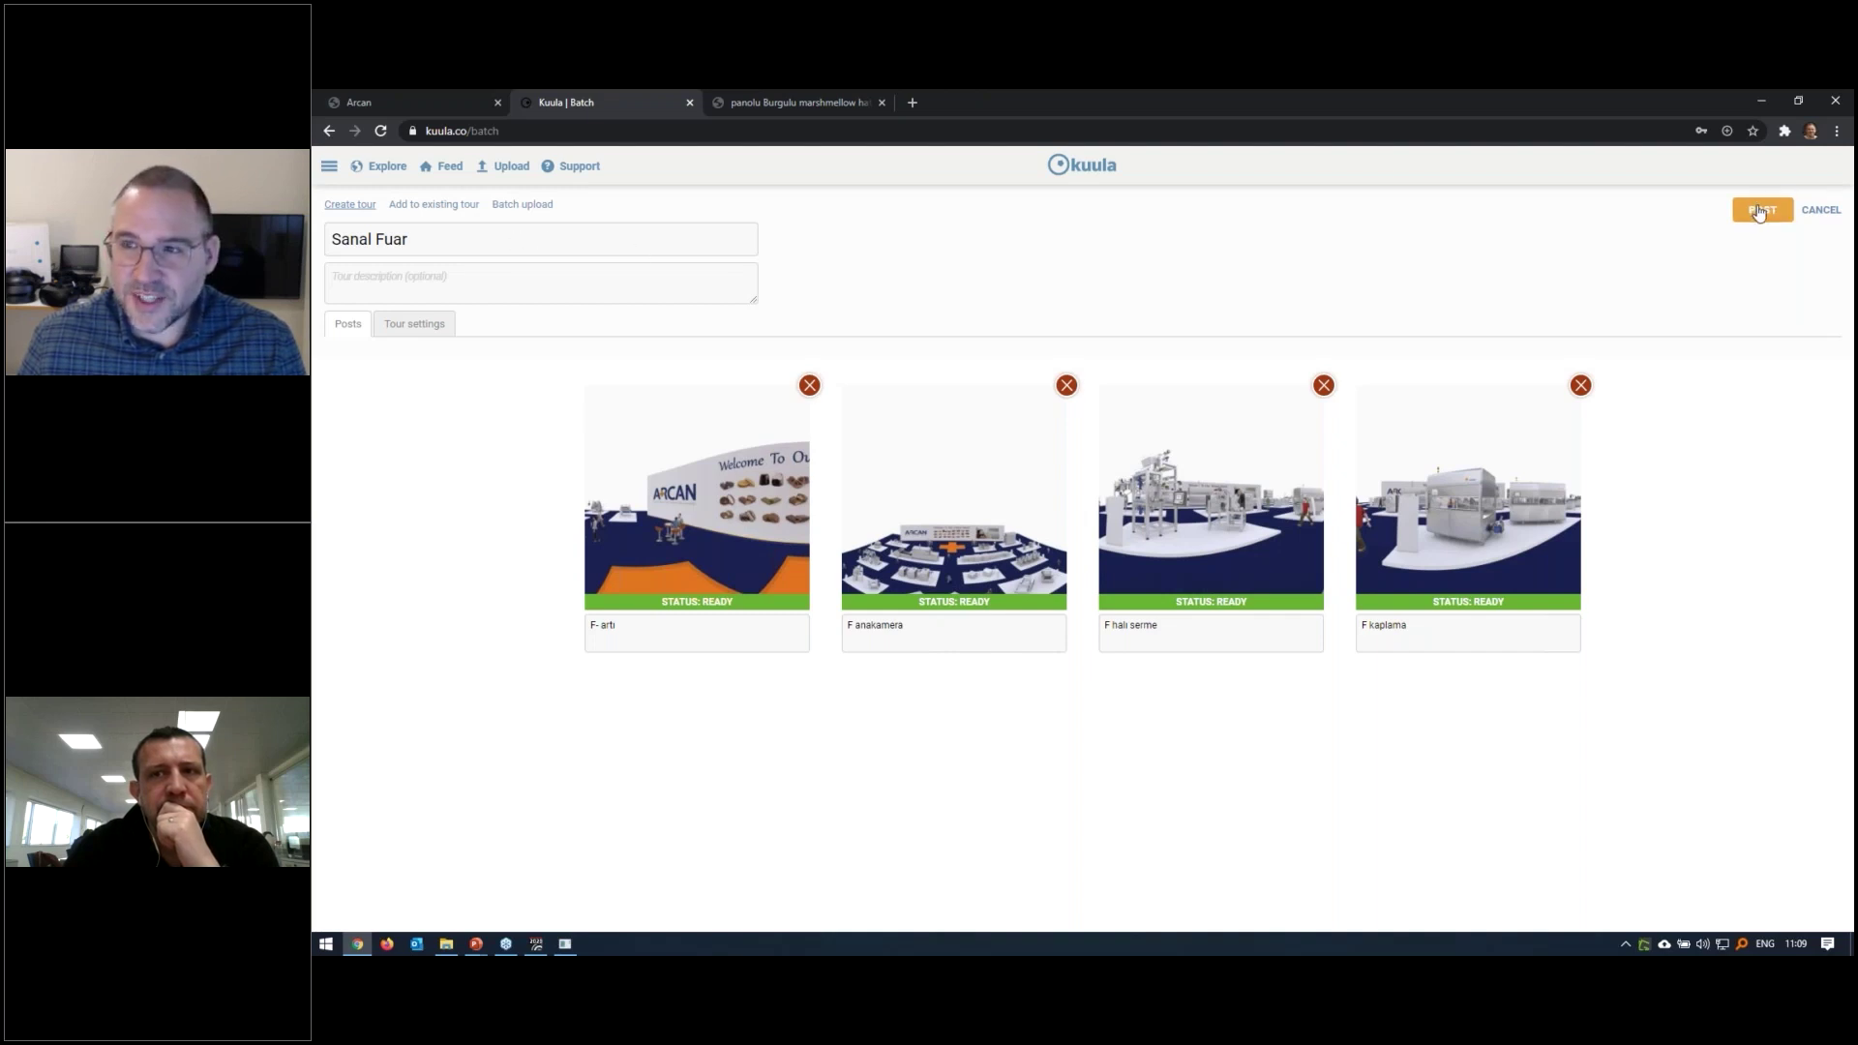
# Post the Sanal Fuar tour and preview the F anakamera and F- artı panoramas
pyautogui.click(431, 241)
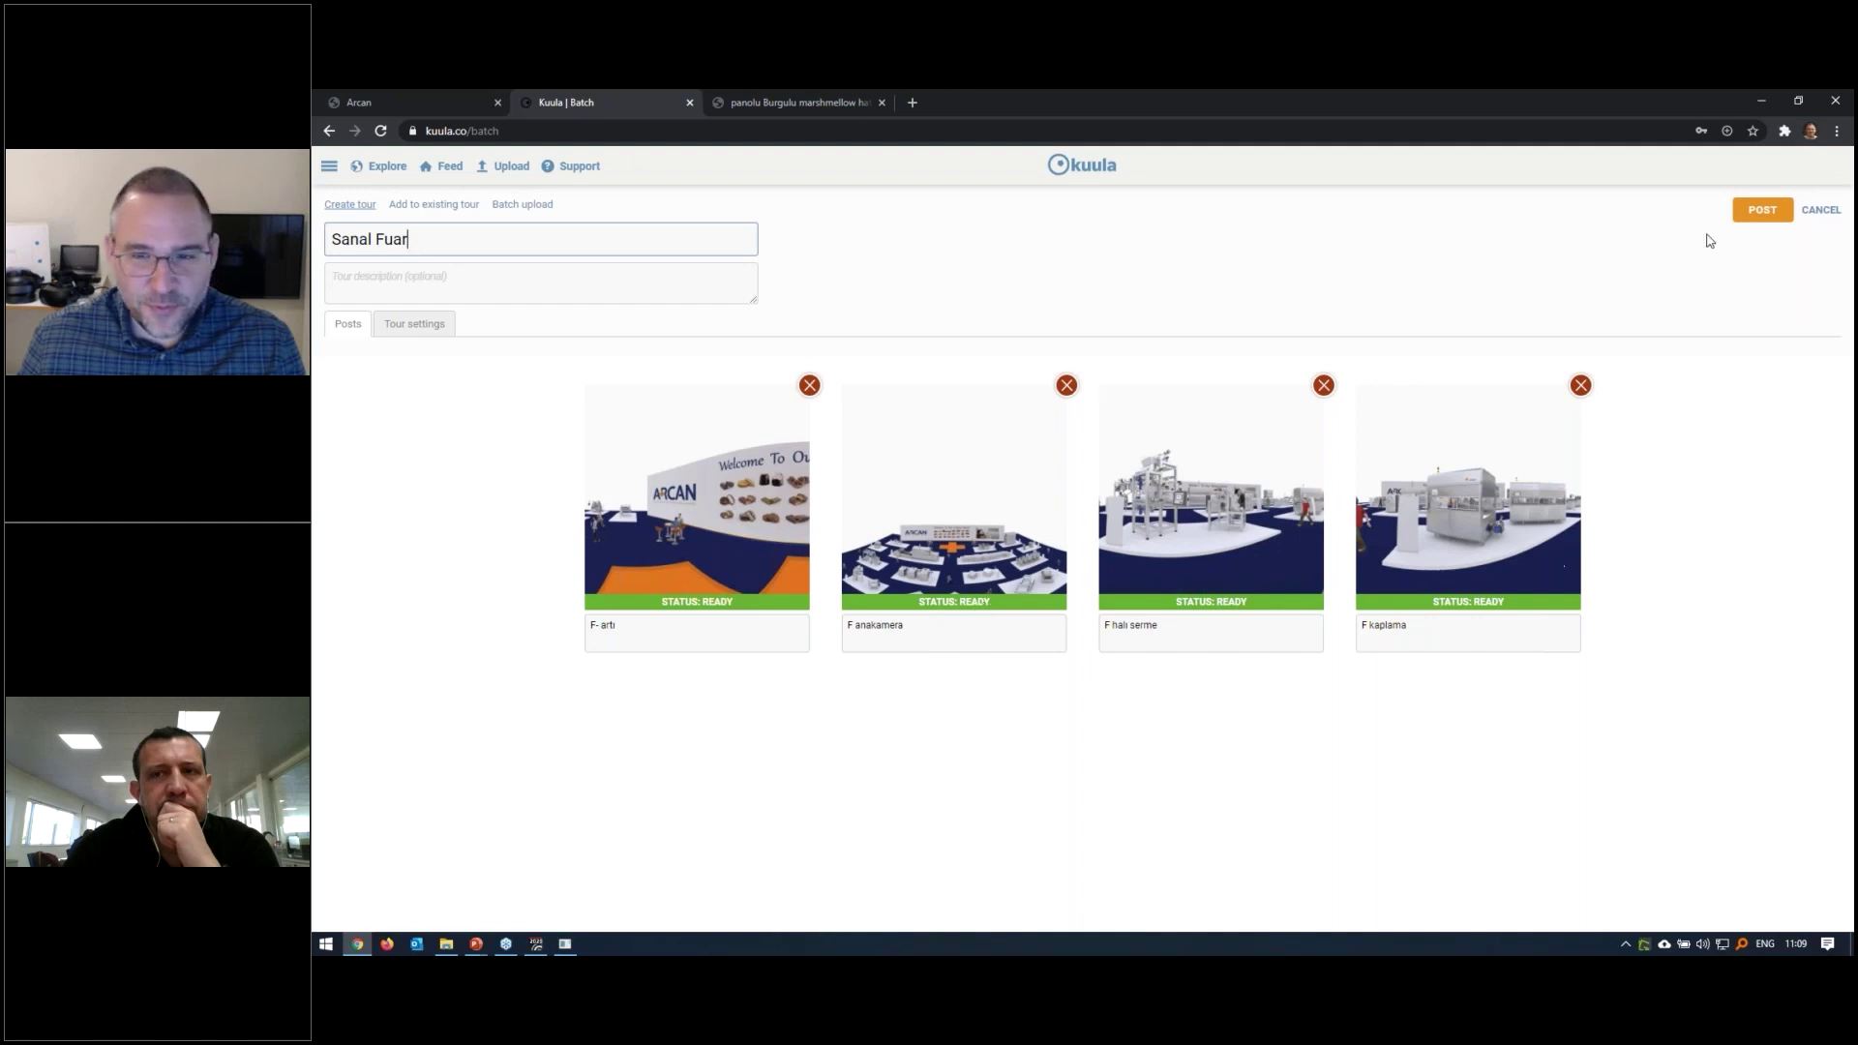
pyautogui.click(1761, 210)
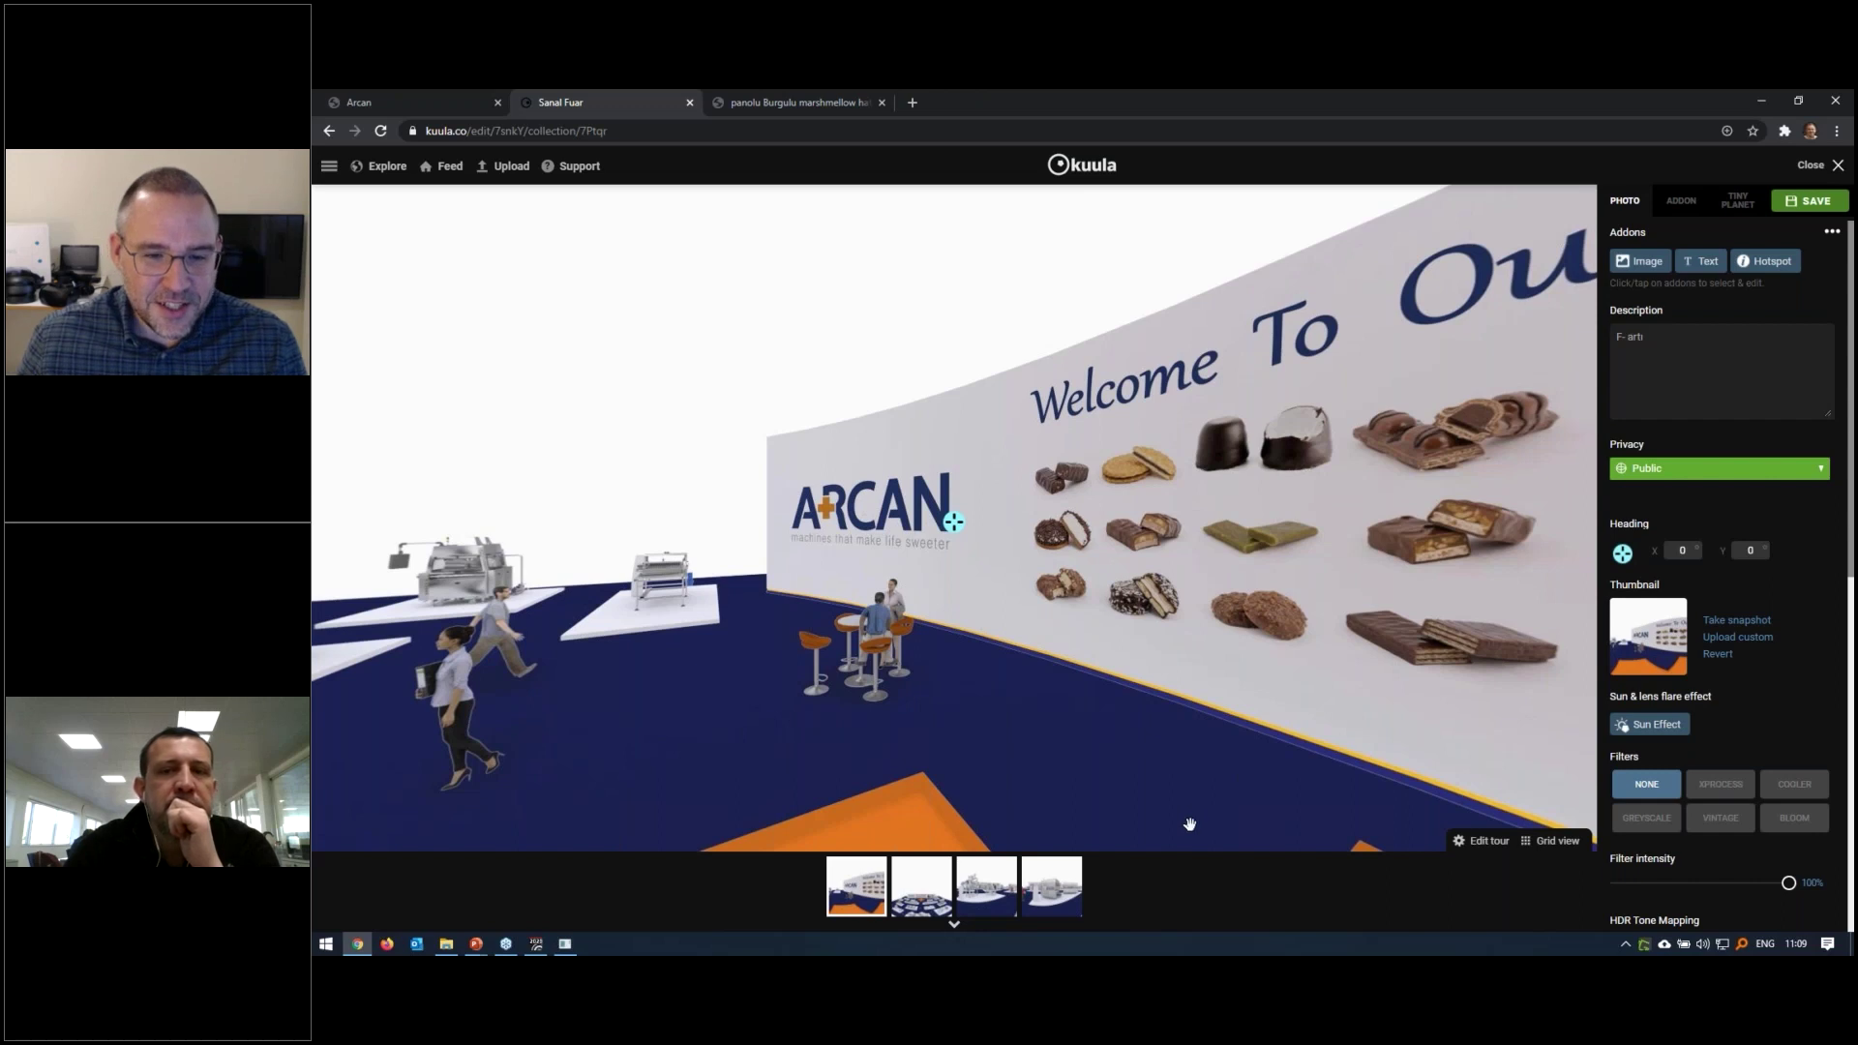
pyautogui.click(921, 888)
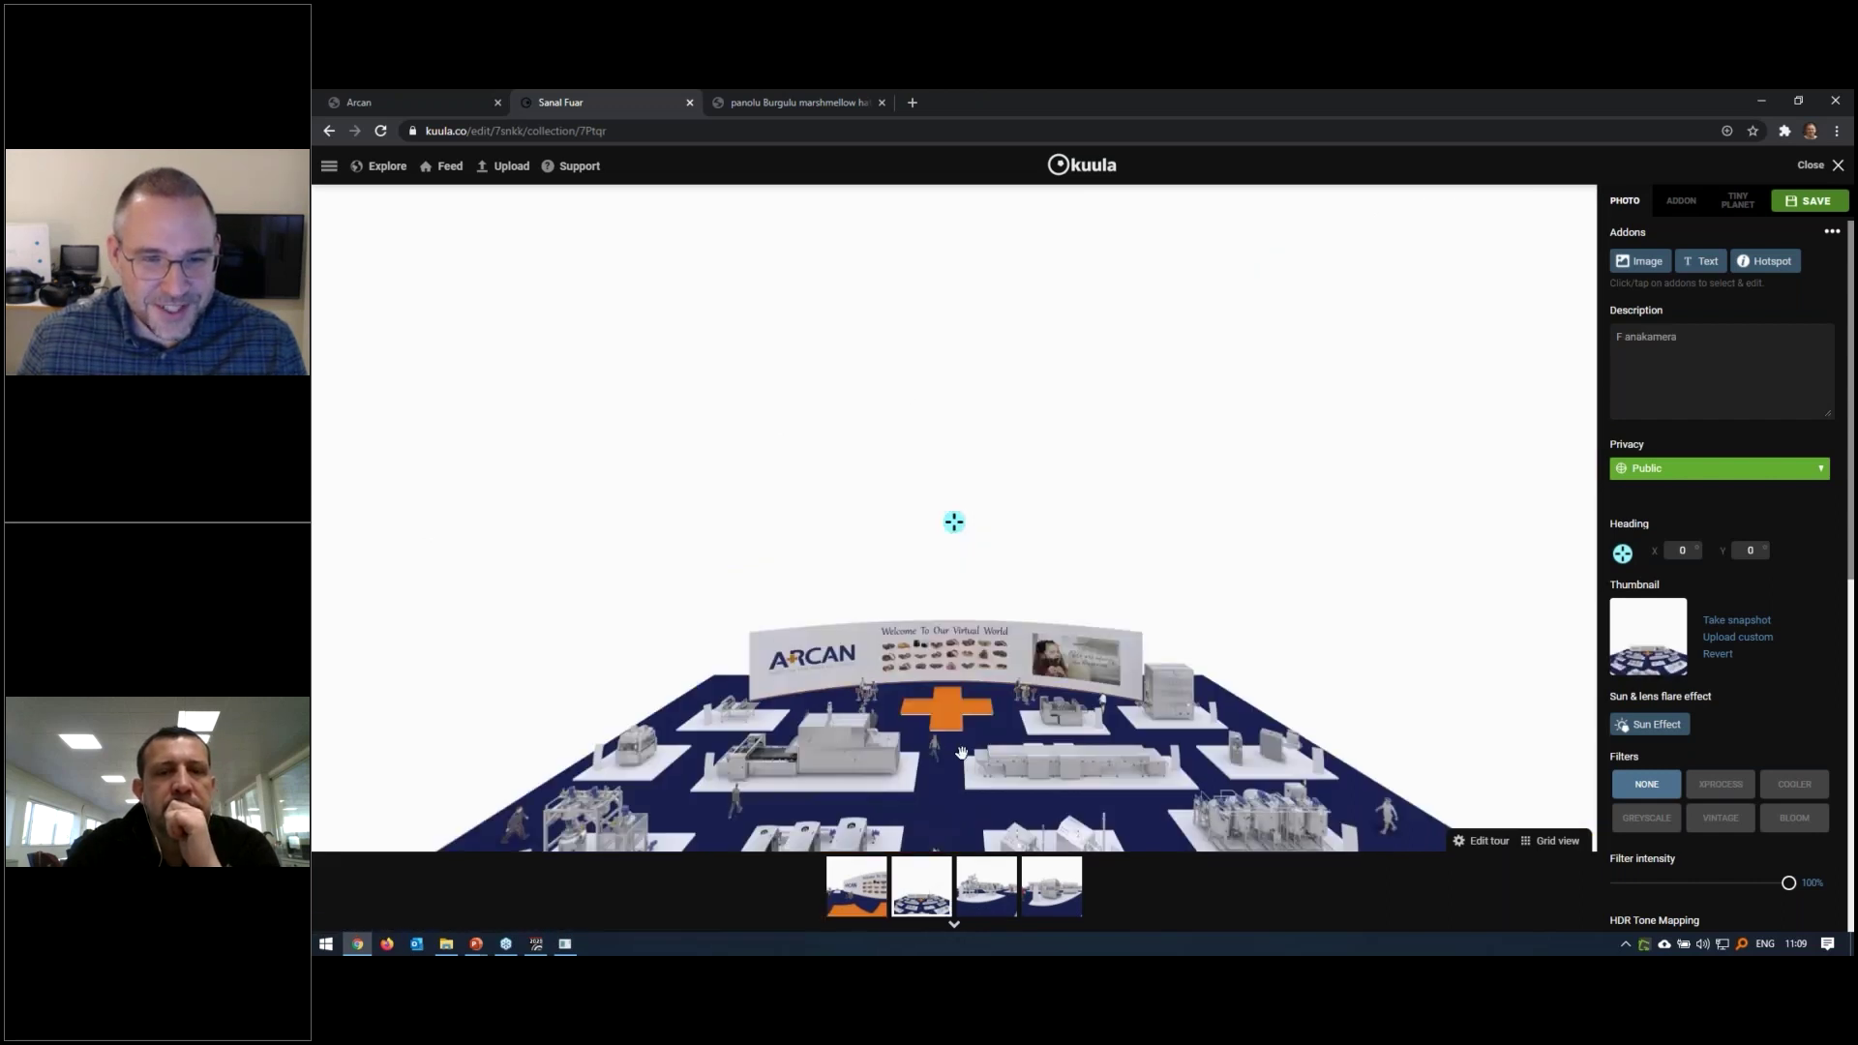
pyautogui.click(854, 888)
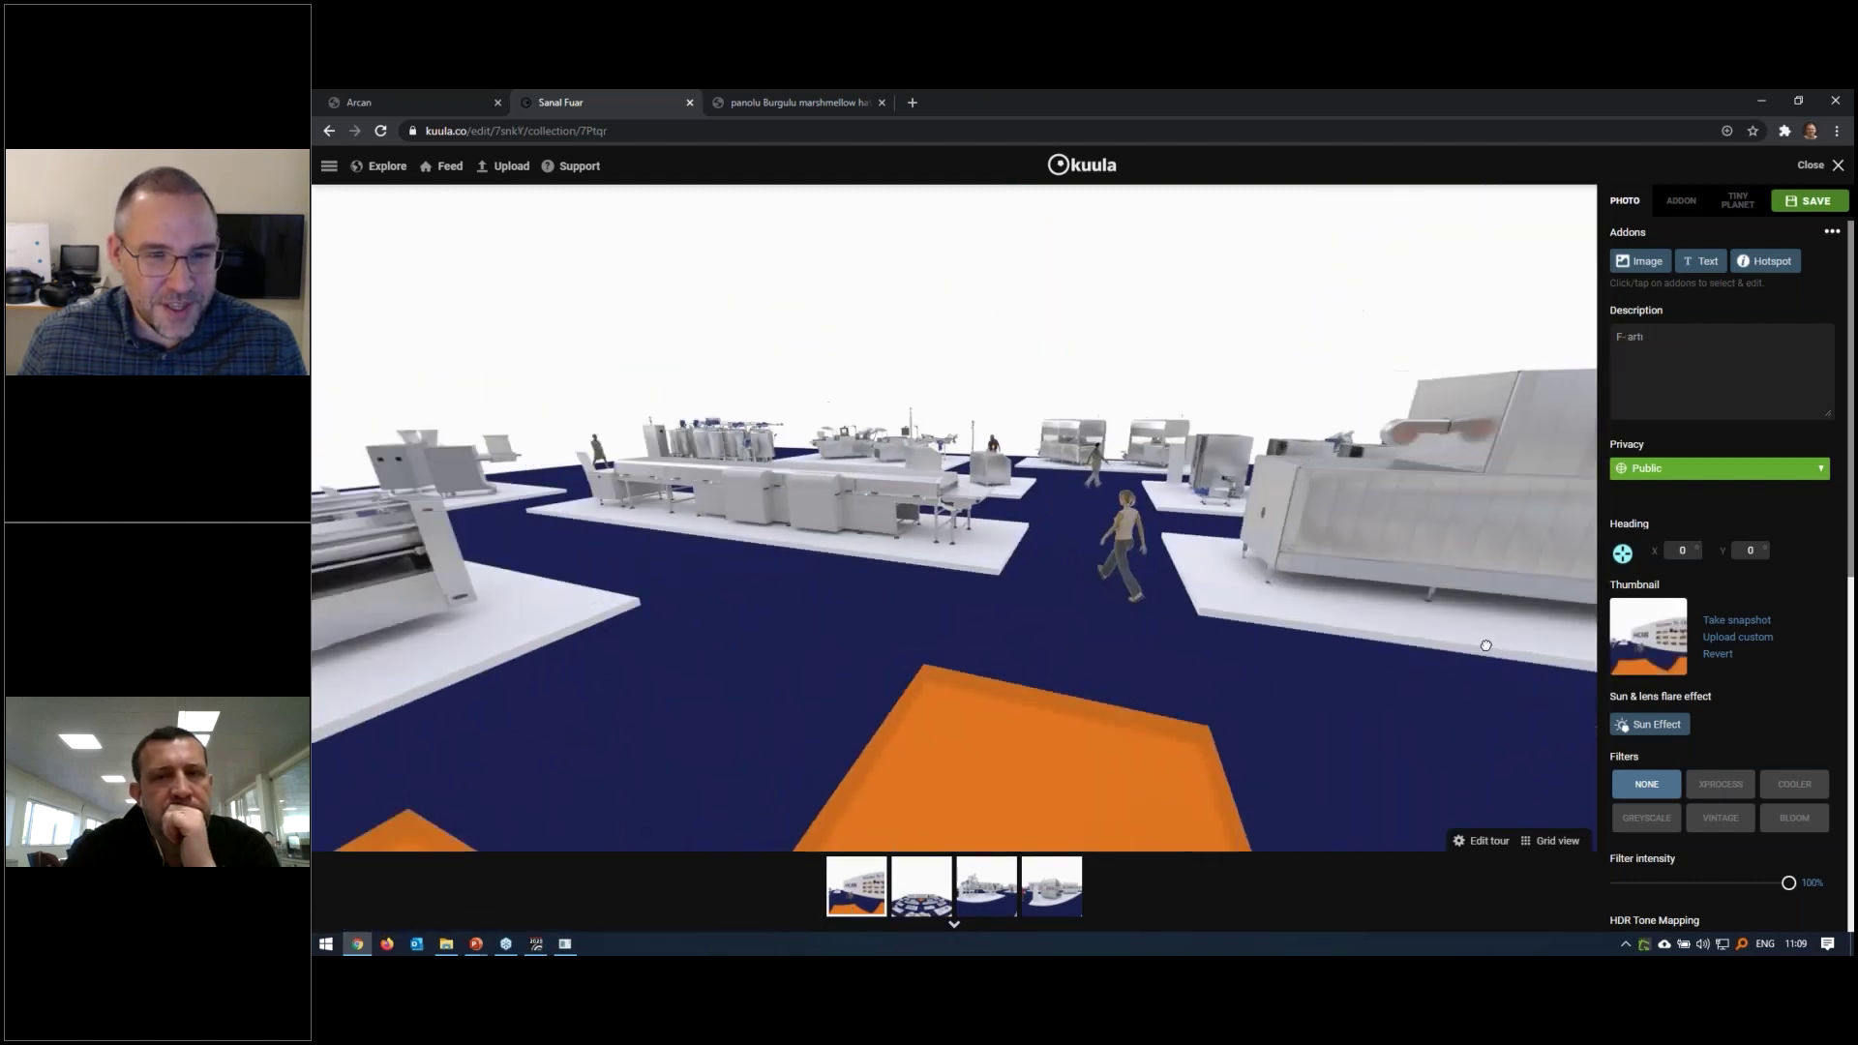
pyautogui.moveTo(714, 588)
pyautogui.mouseDown()
pyautogui.moveTo(1087, 585)
pyautogui.moveTo(445, 526)
pyautogui.moveTo(983, 530)
pyautogui.mouseUp()
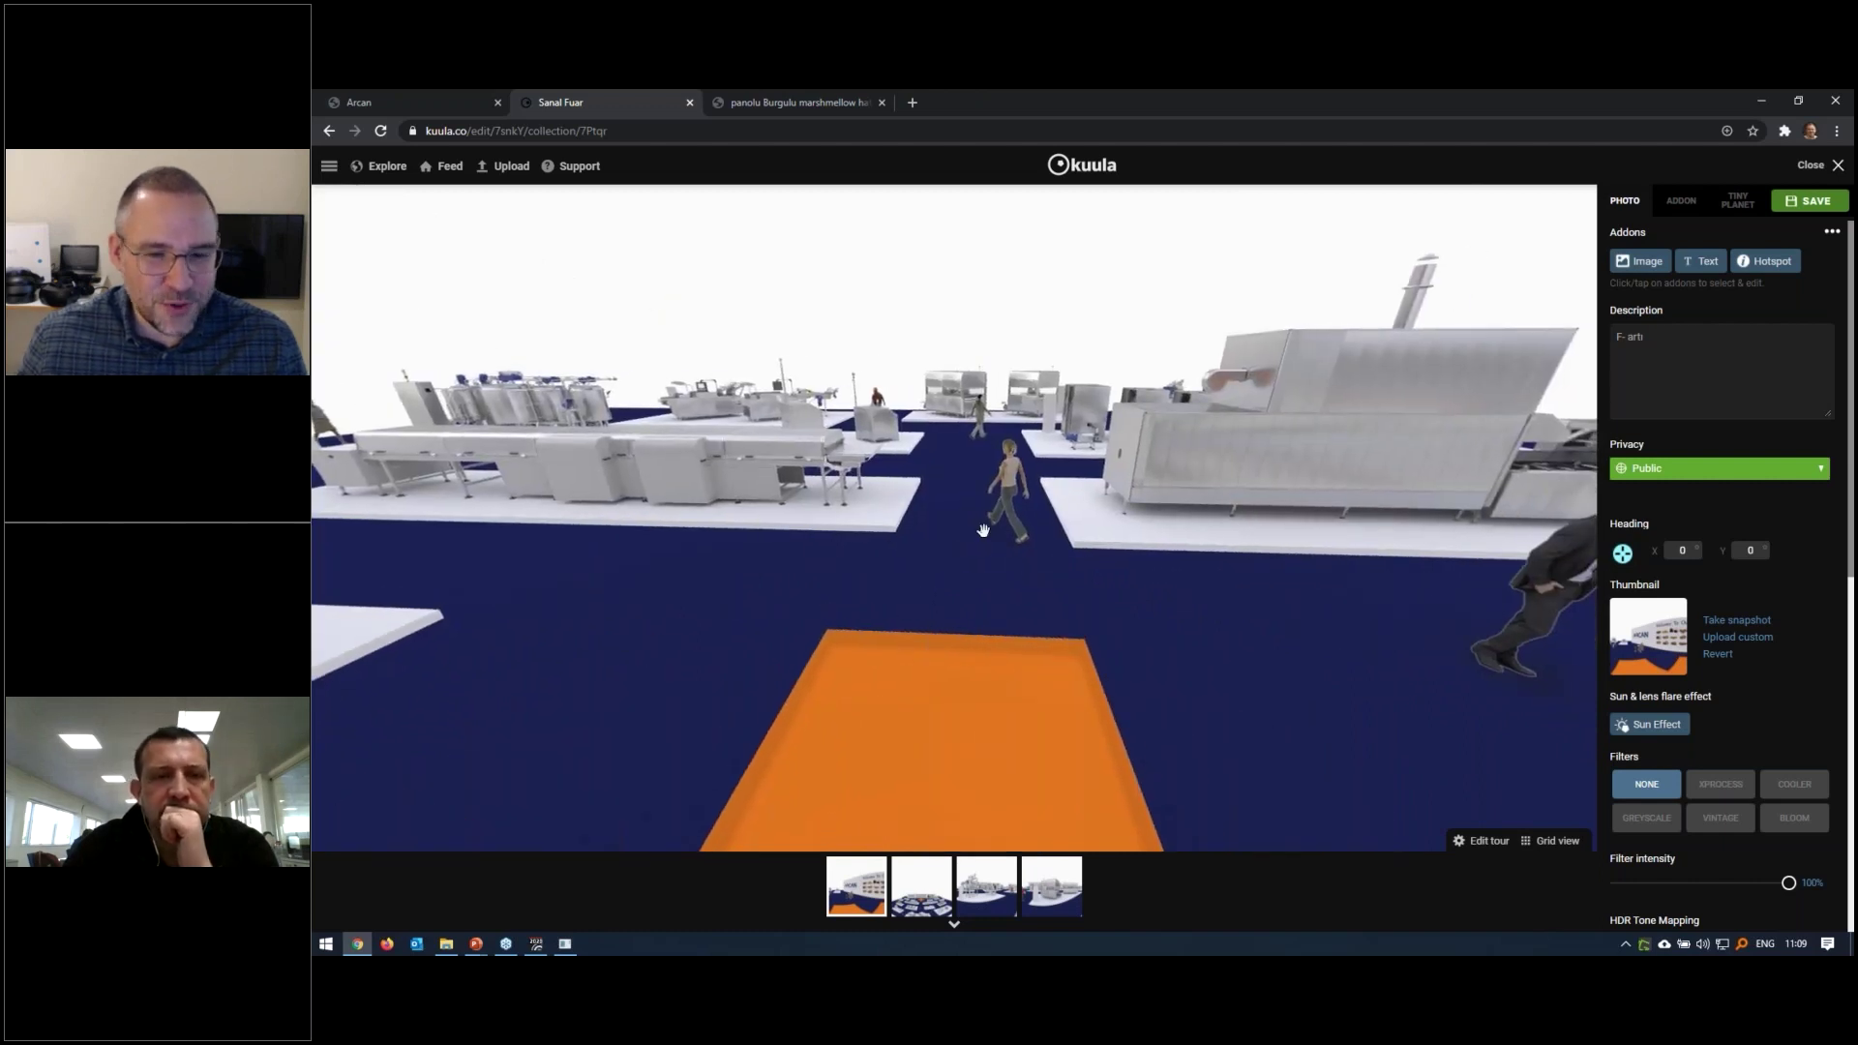
# Look around F halı serme and F kaplama, then reopen F anakamera tilted down at the floor
pyautogui.click(986, 886)
pyautogui.moveTo(1194, 746)
pyautogui.mouseDown()
pyautogui.moveTo(829, 750)
pyautogui.moveTo(1339, 697)
pyautogui.mouseUp()
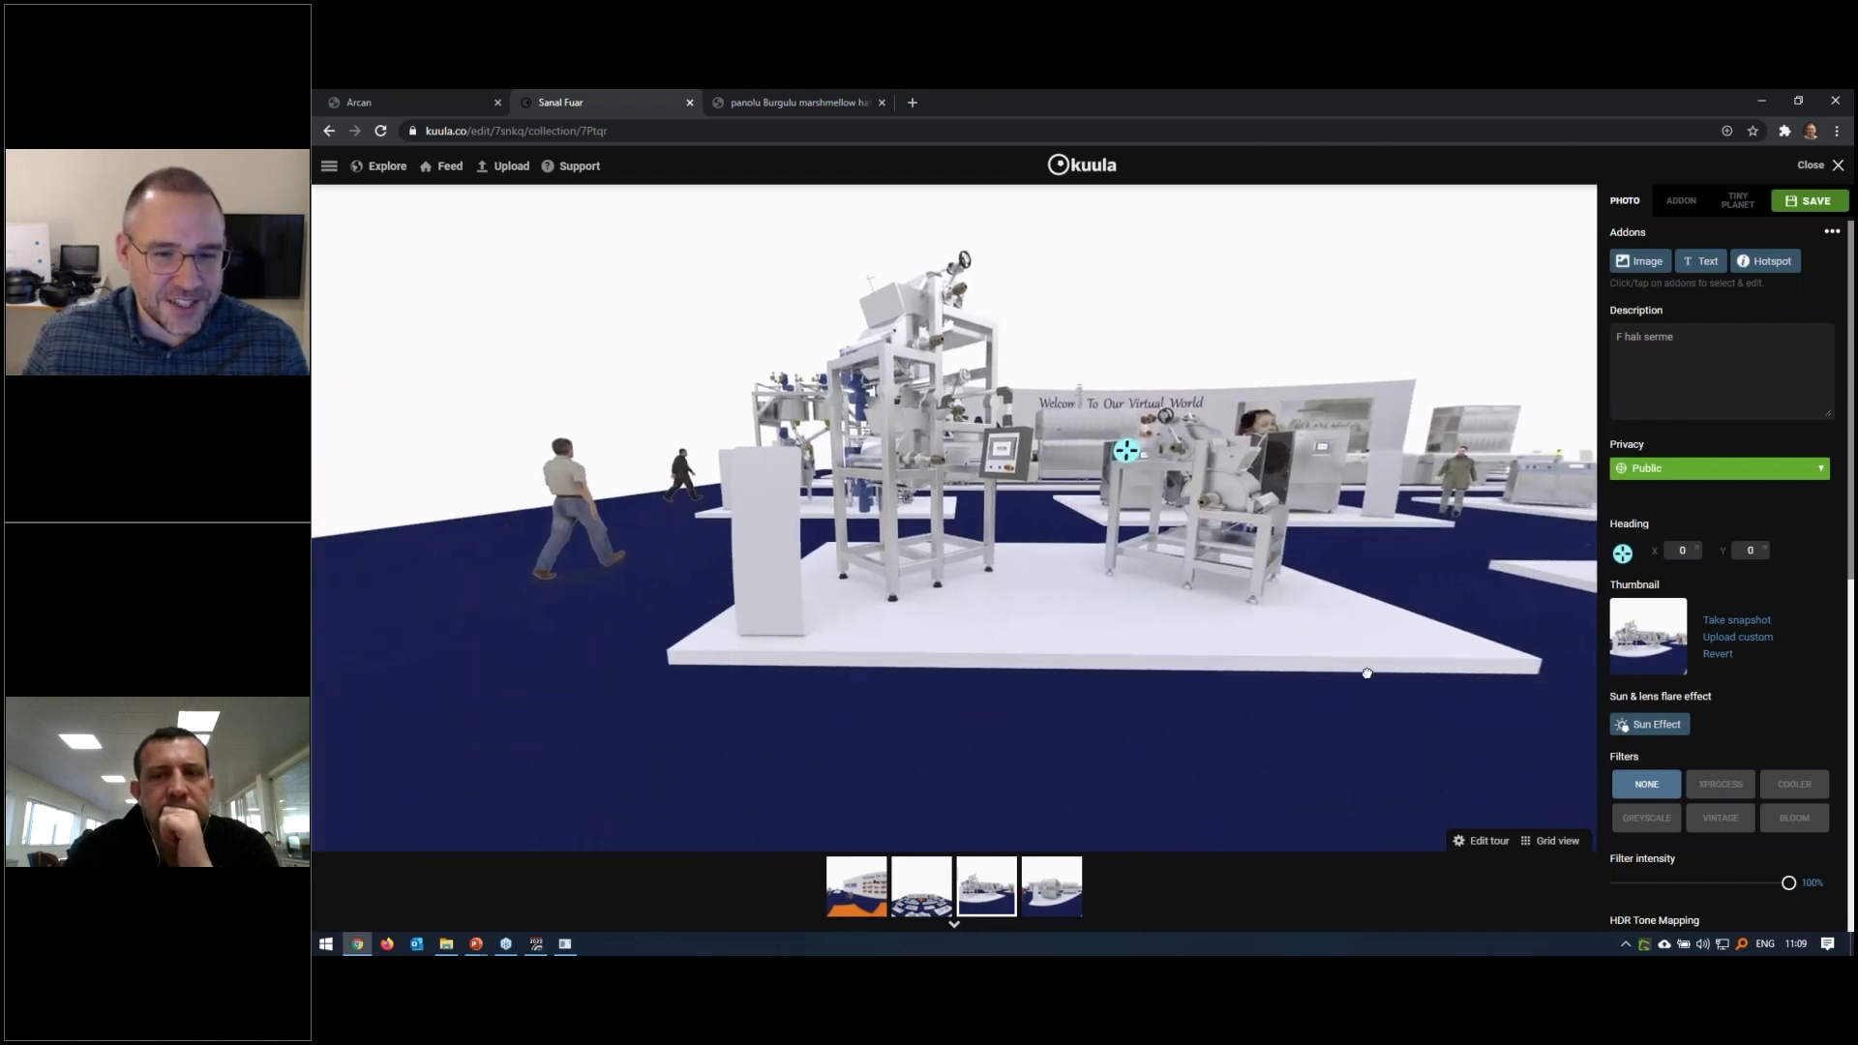
pyautogui.click(1051, 886)
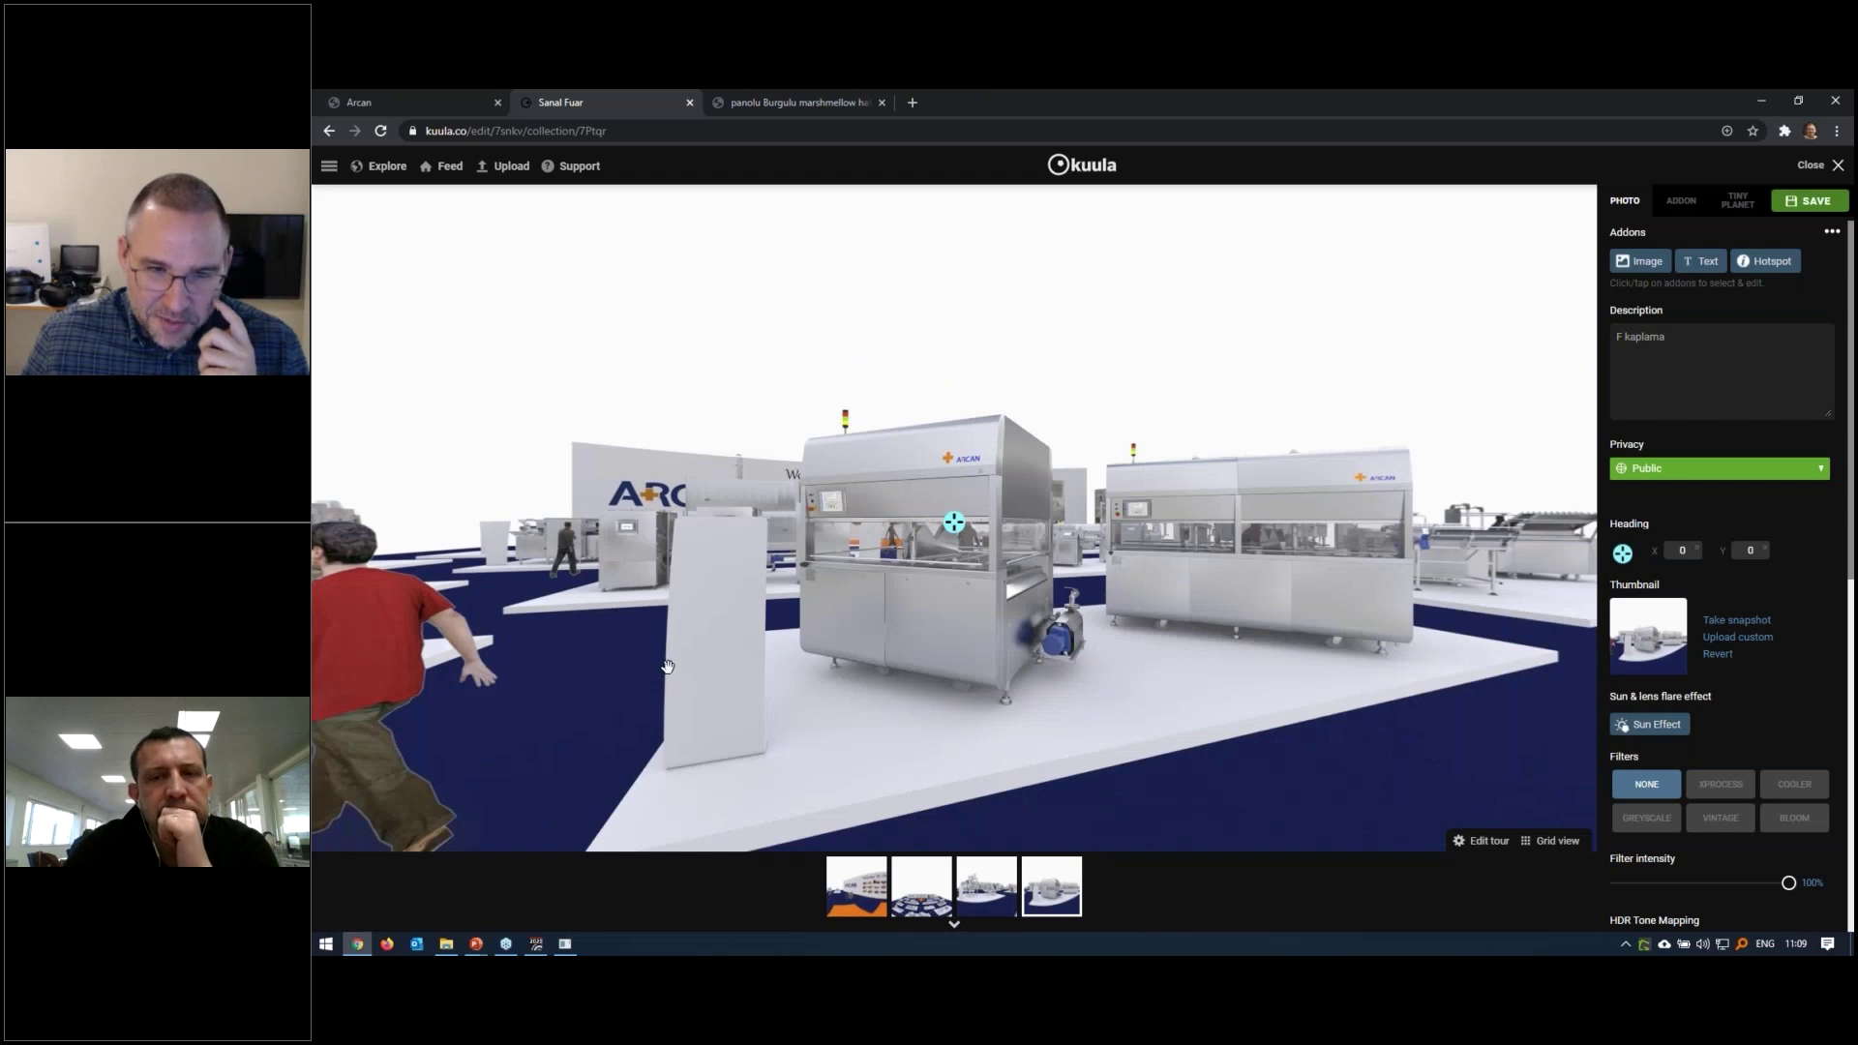
pyautogui.moveTo(668, 665); pyautogui.dragTo(1091, 584)
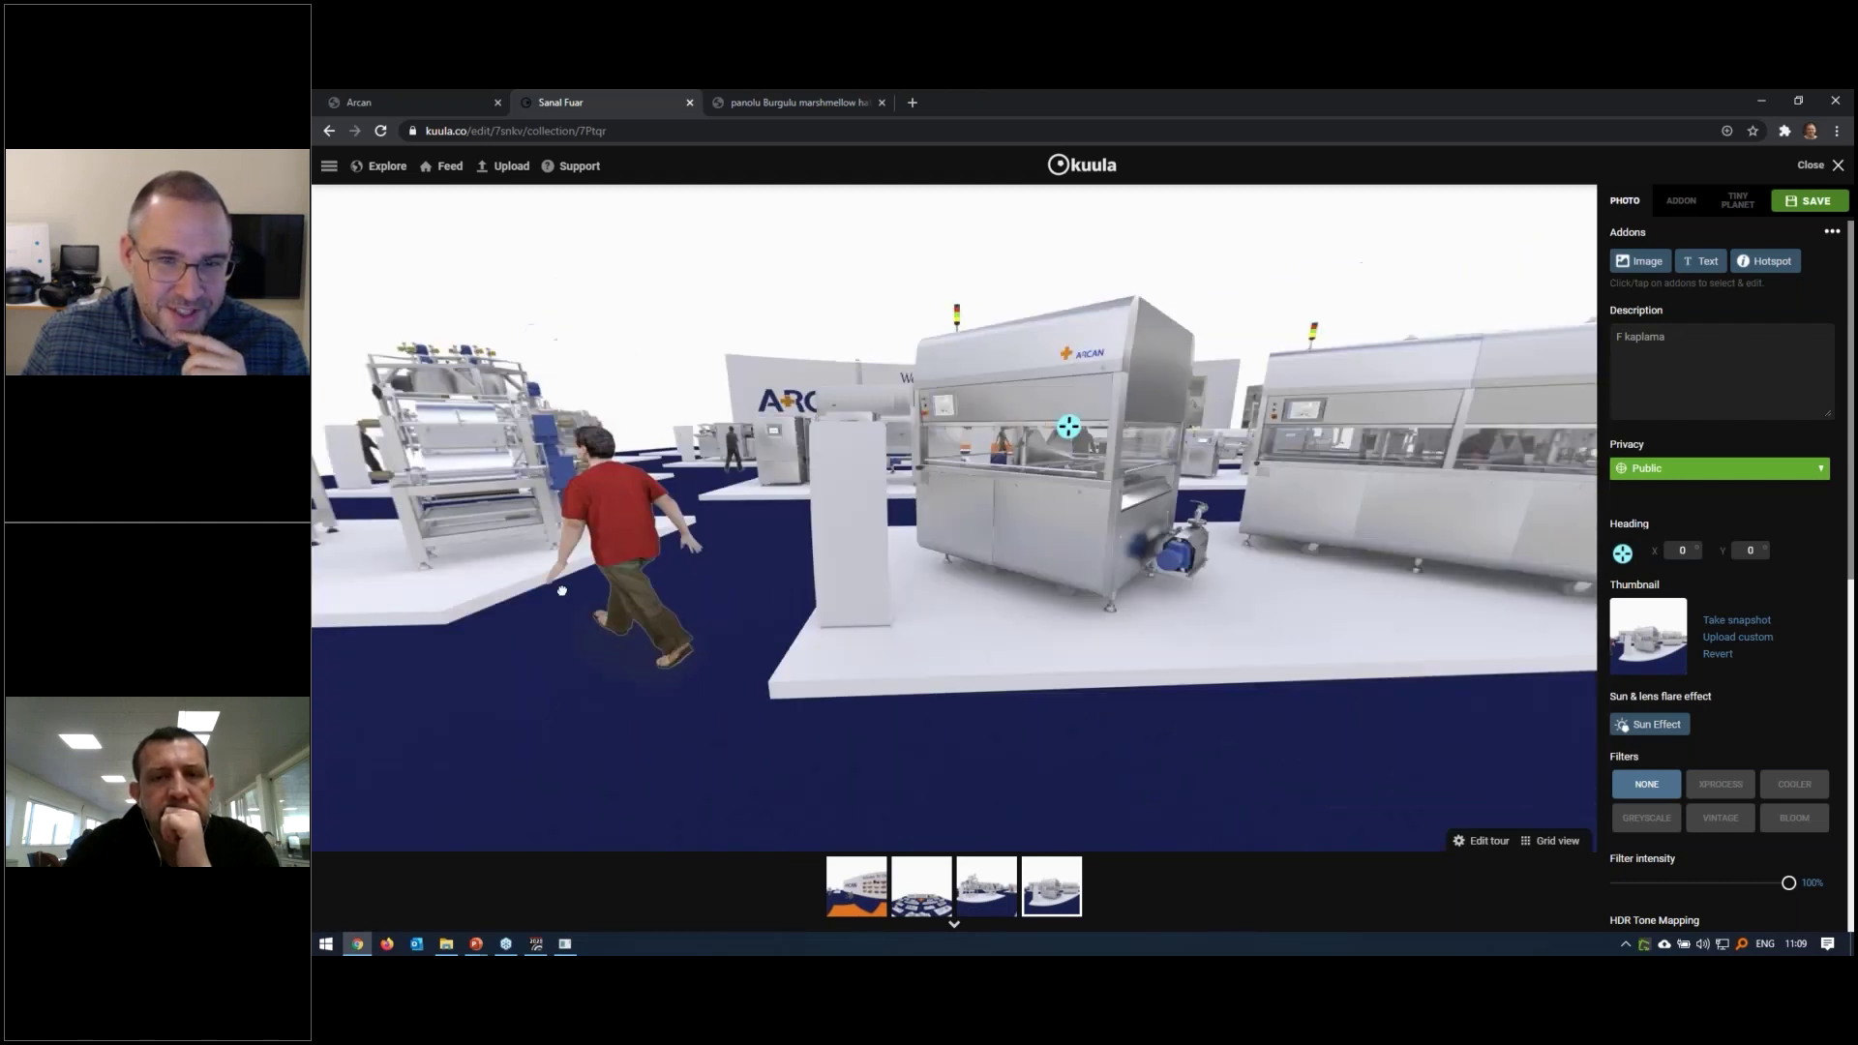
pyautogui.moveTo(561, 591); pyautogui.dragTo(937, 657)
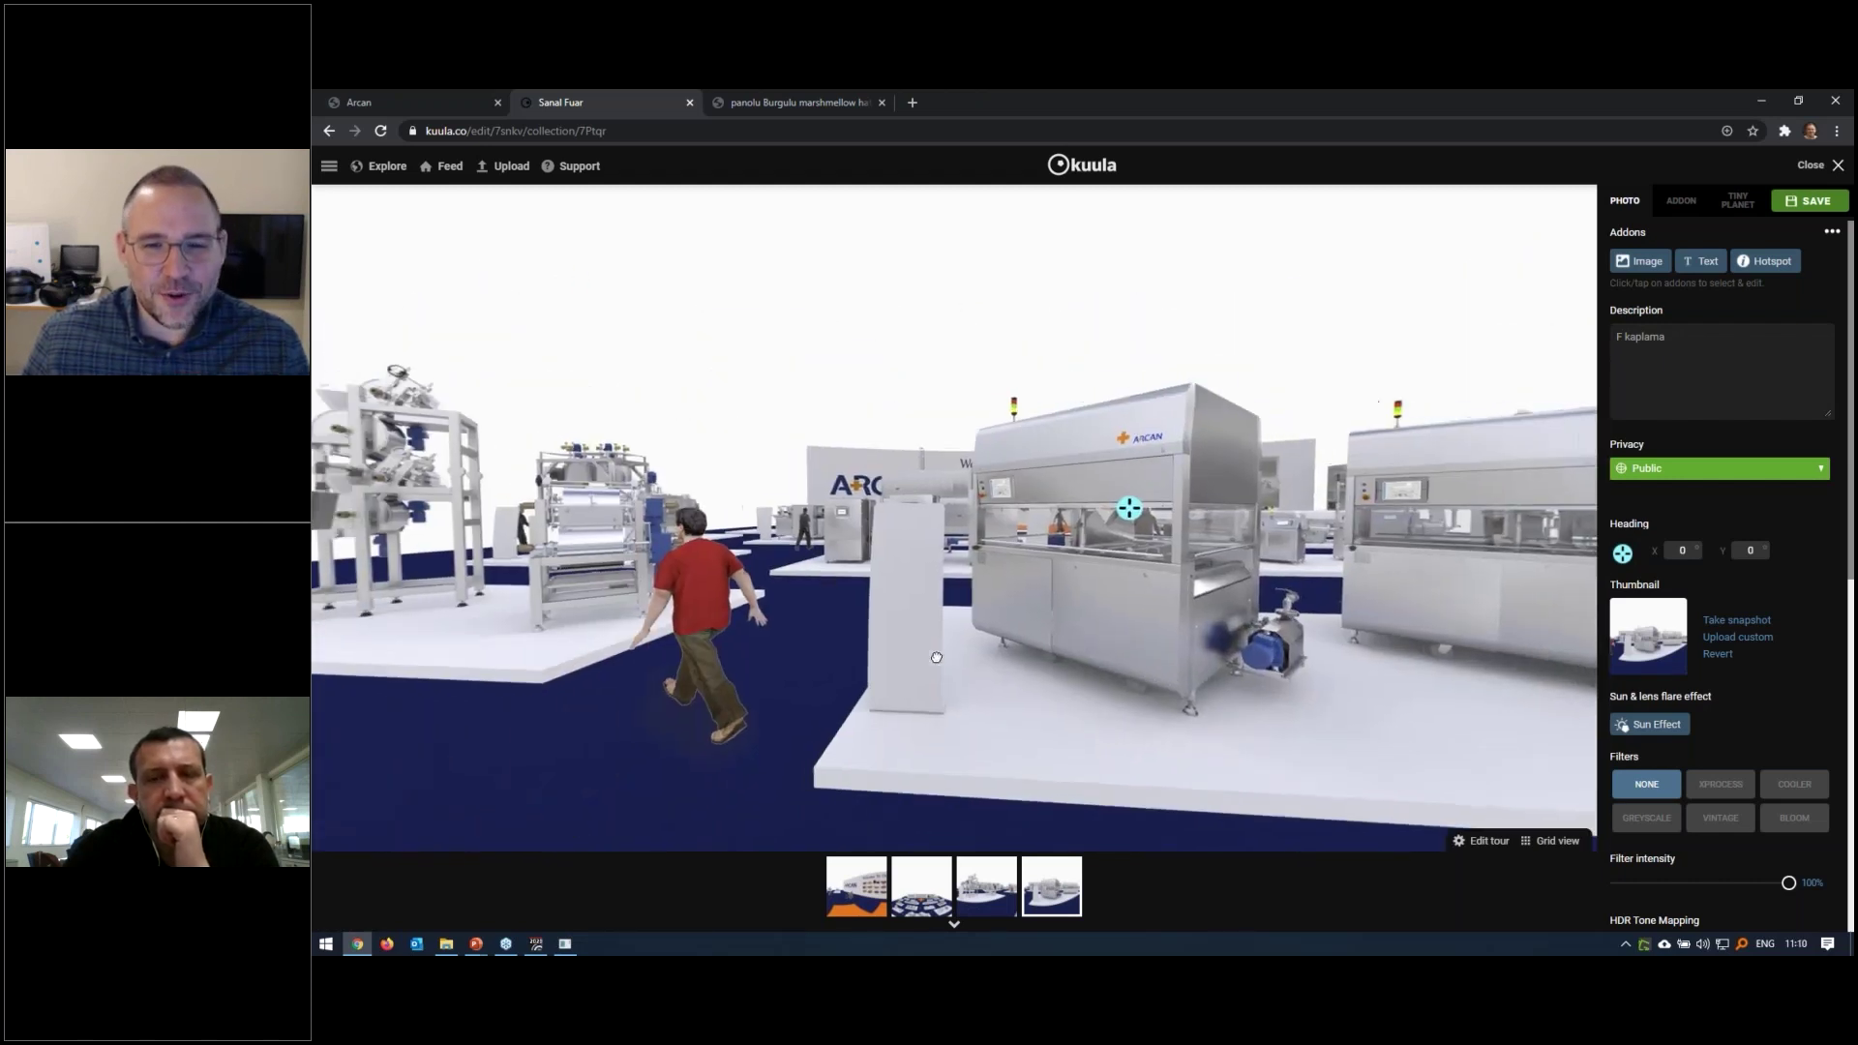
pyautogui.click(912, 900)
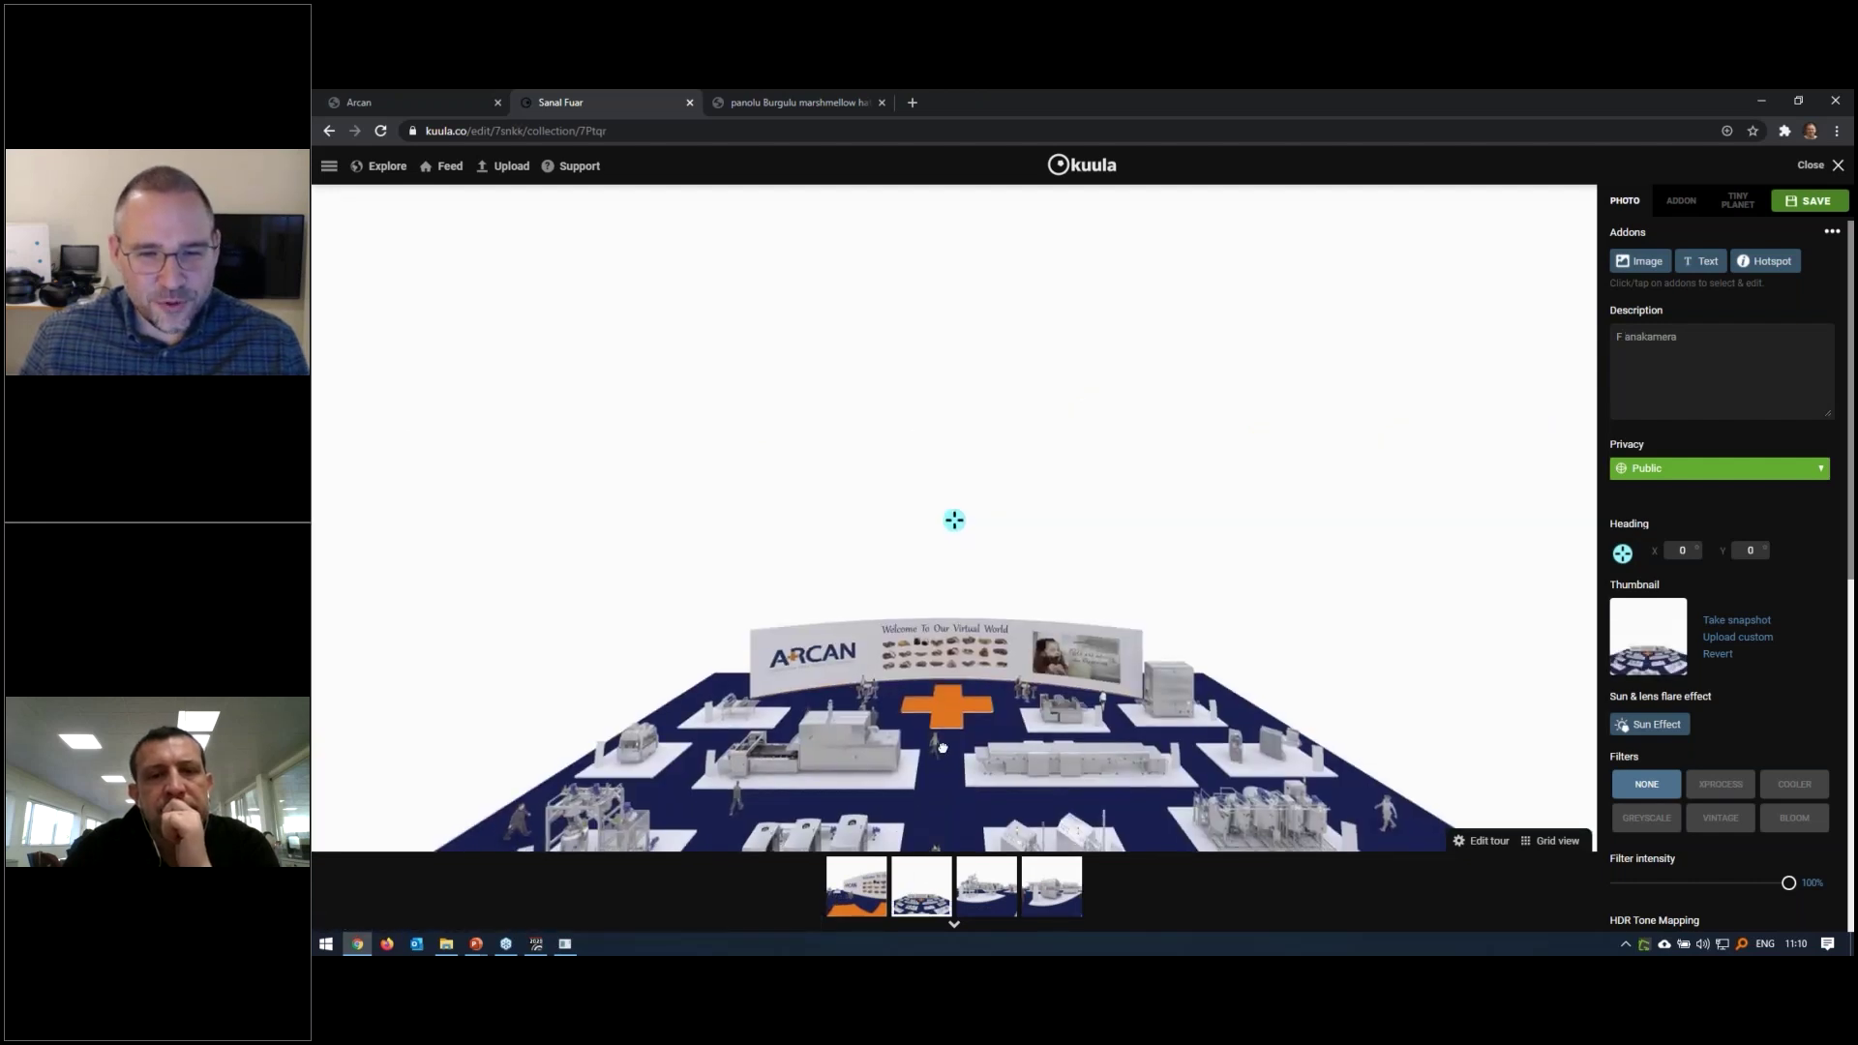
pyautogui.moveTo(942, 747); pyautogui.dragTo(953, 608)
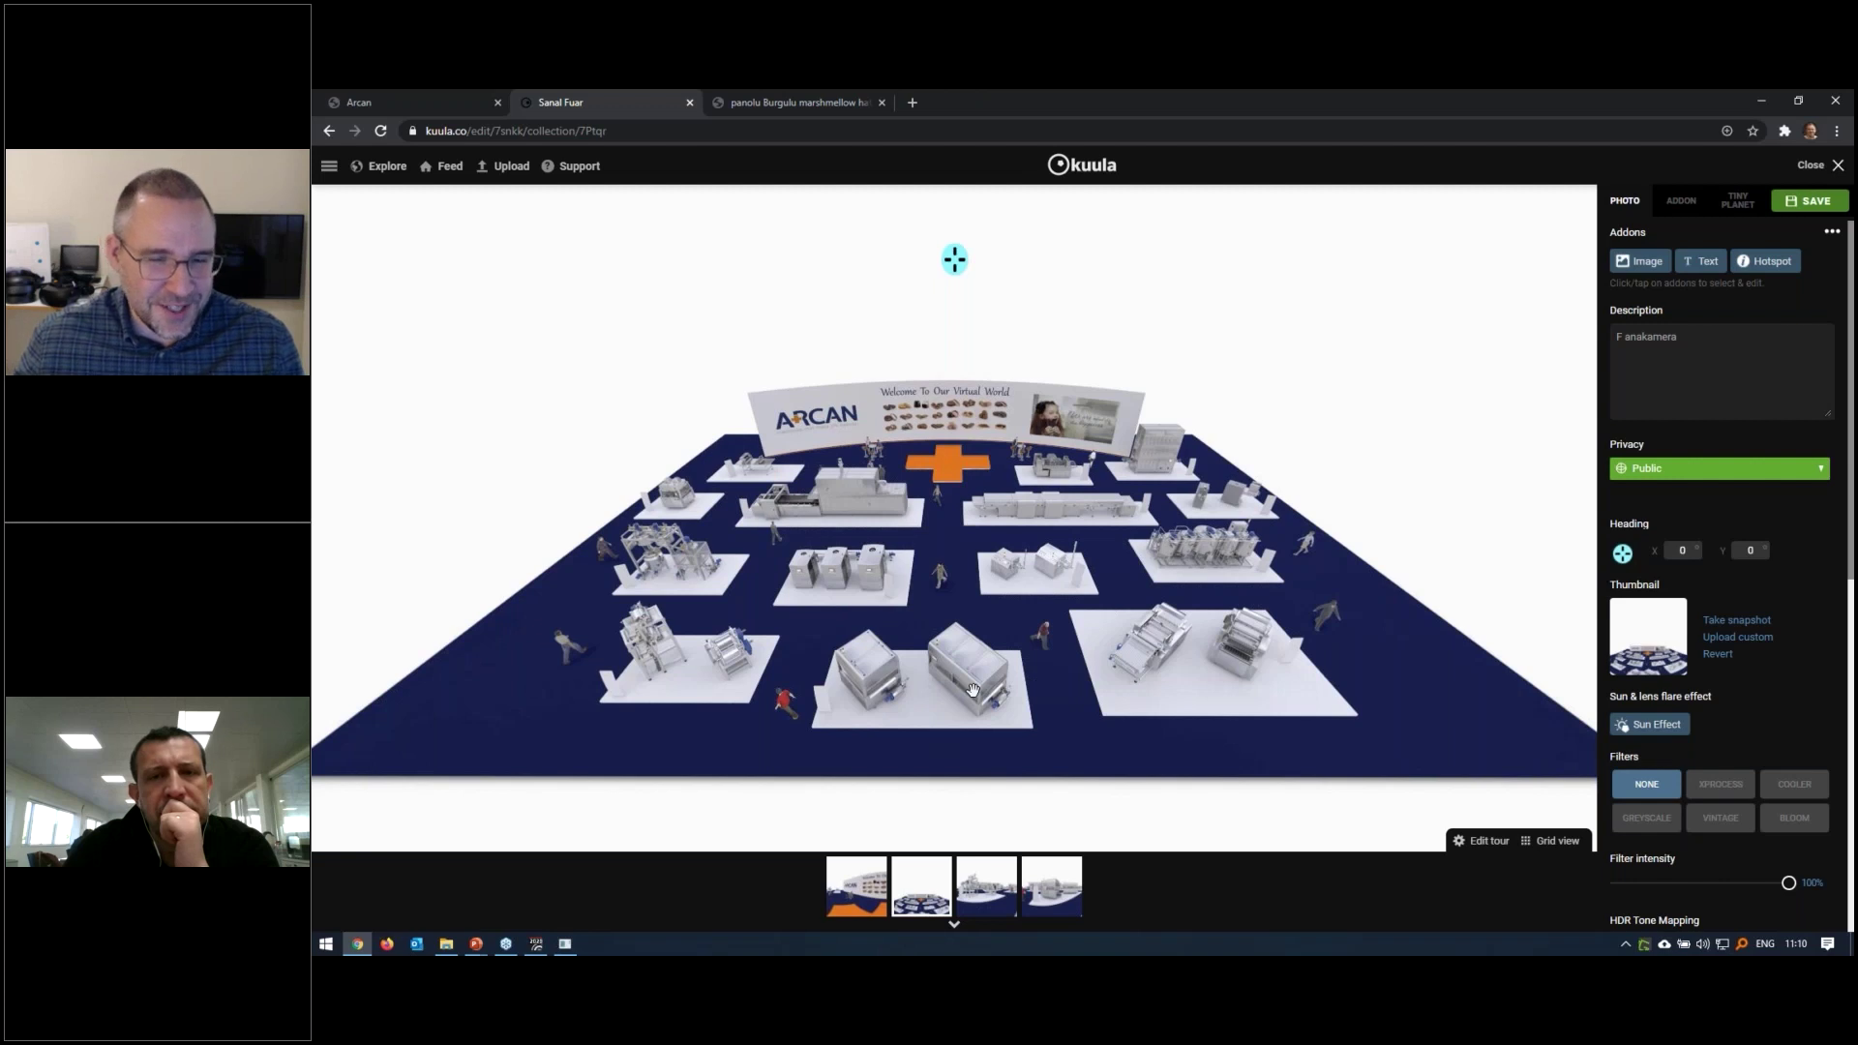
# Move F anakamera's starting heading onto the exhibition floor (-1 / 33) and save the post
pyautogui.scroll(3, 965, 722)
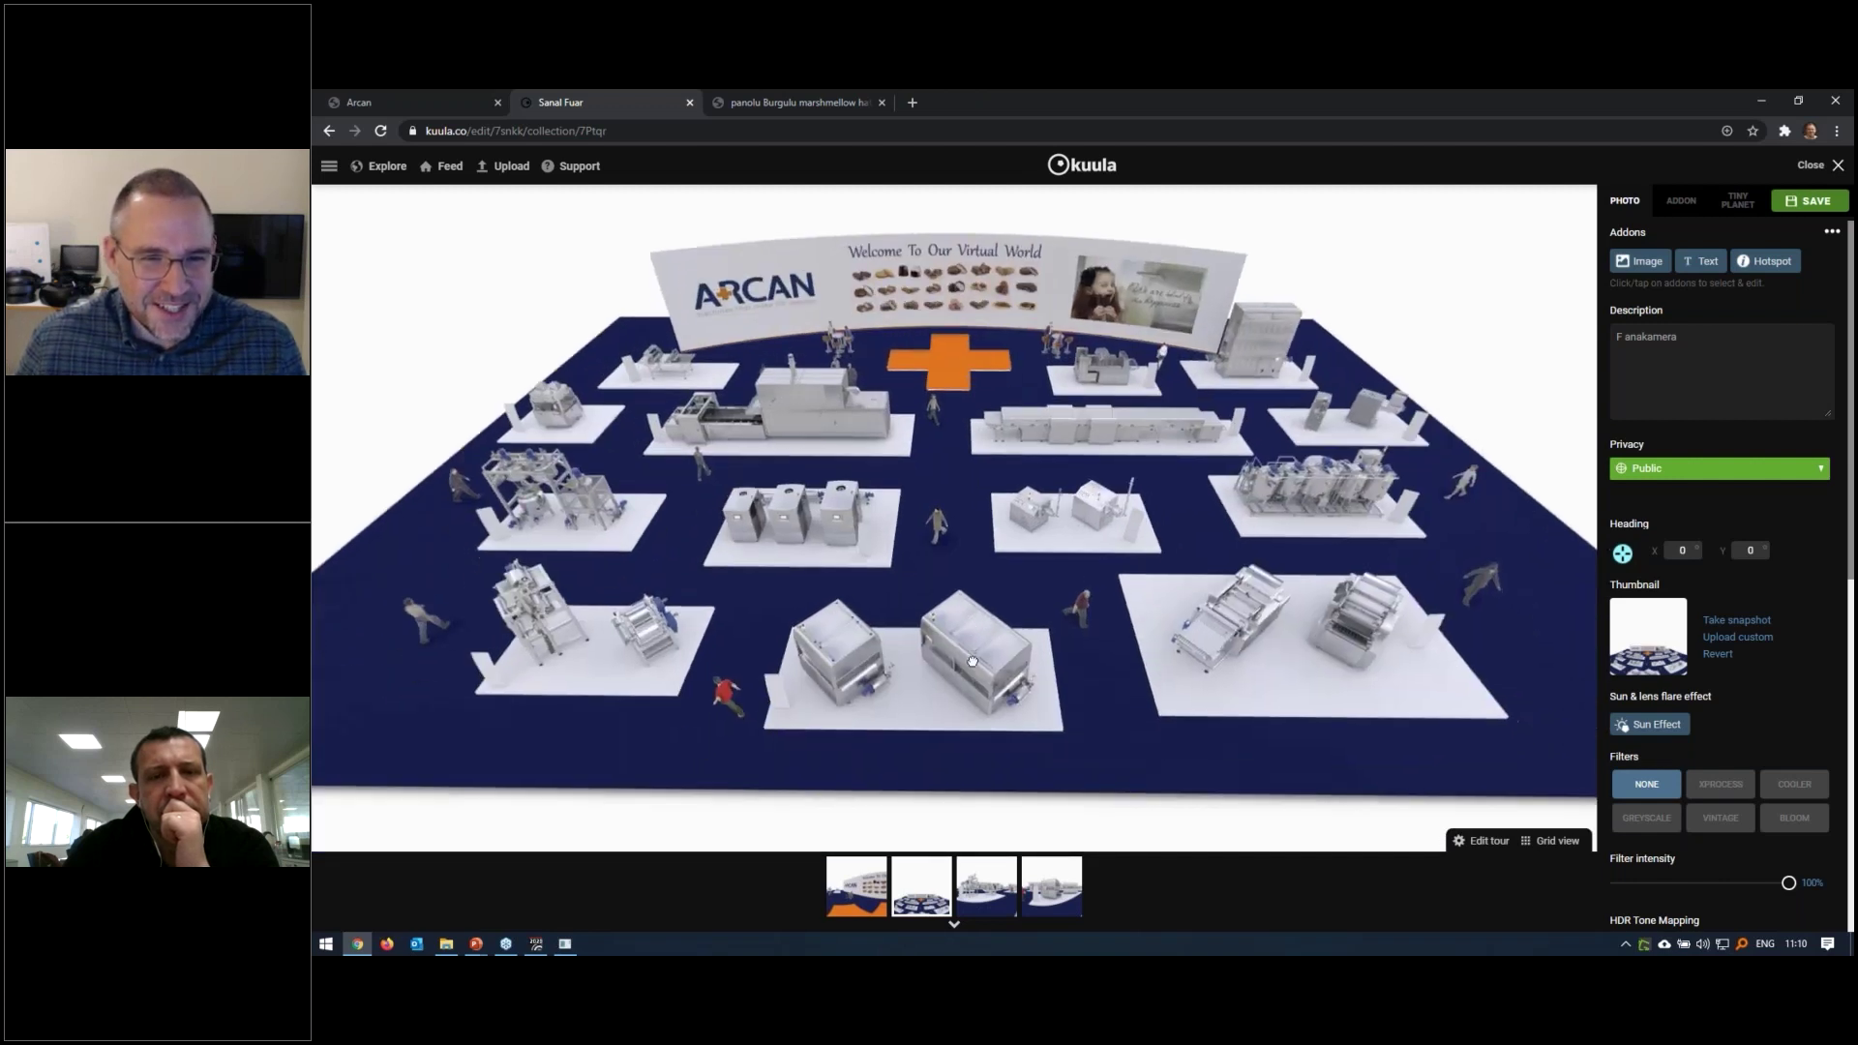
pyautogui.click(854, 895)
pyautogui.click(921, 885)
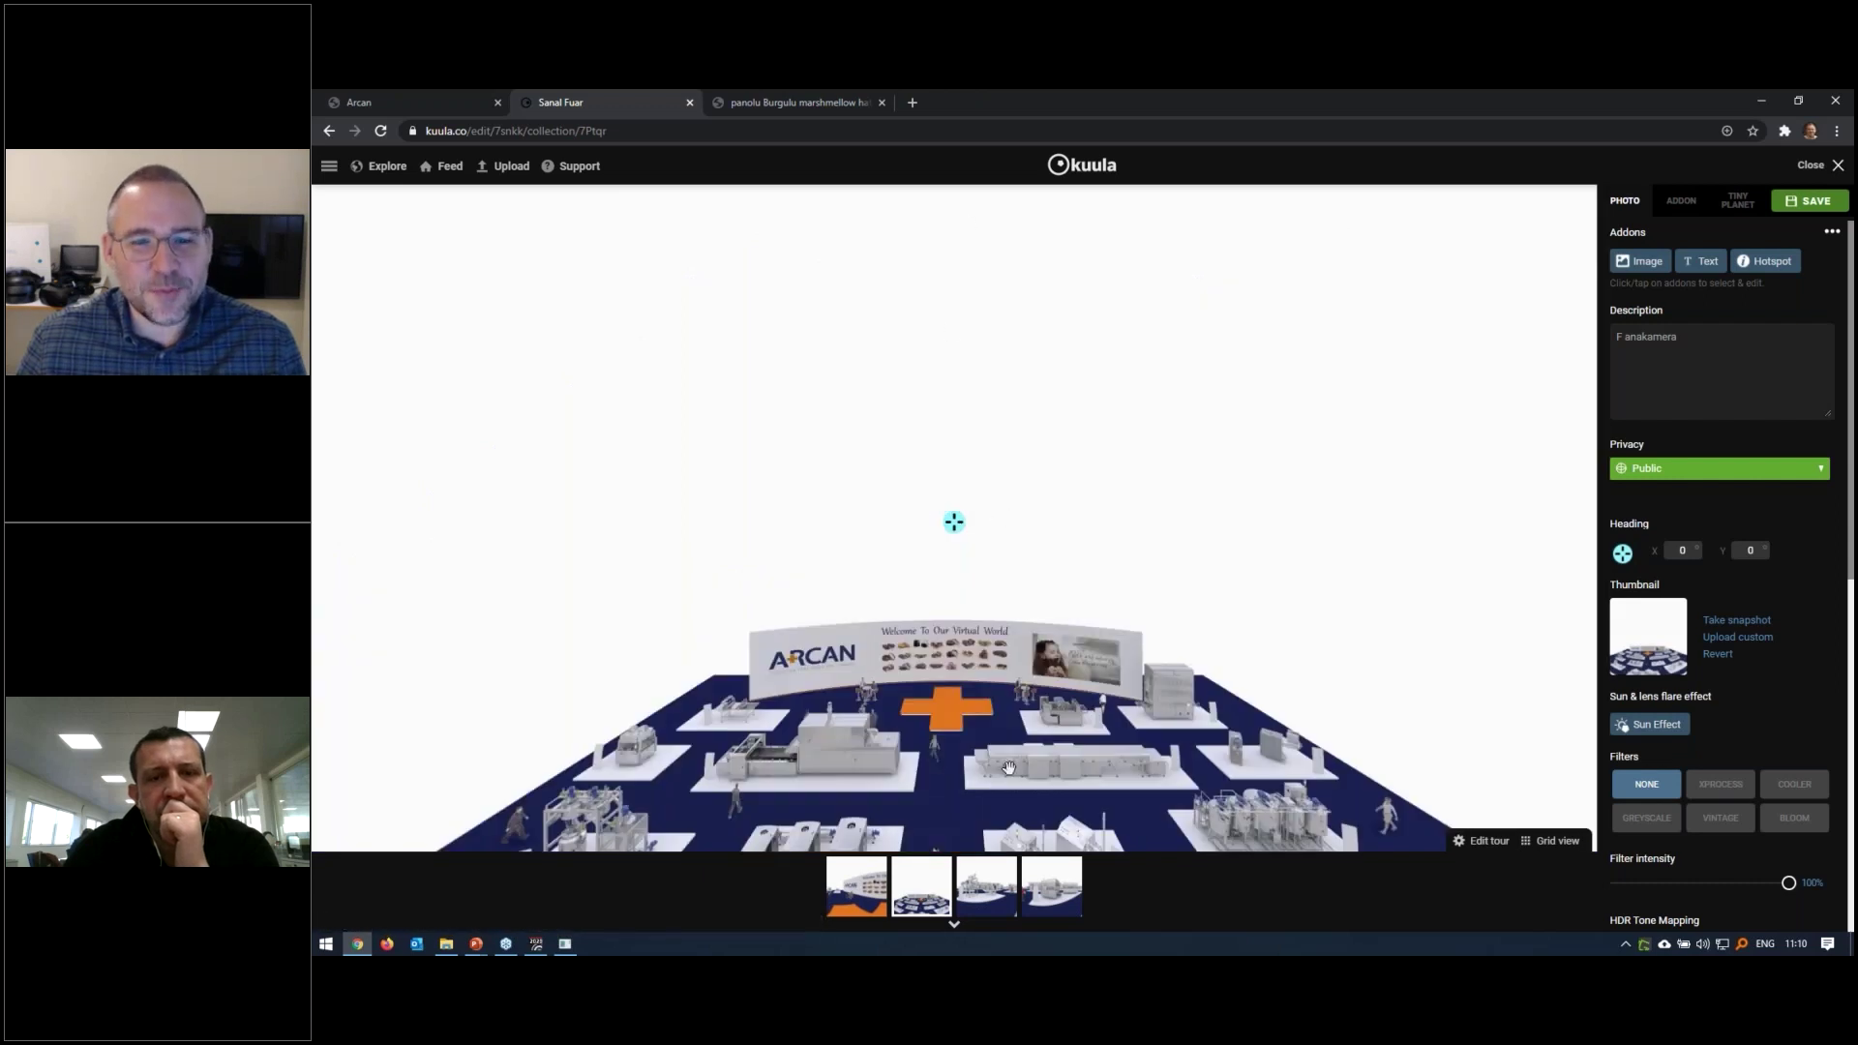
pyautogui.moveTo(968, 740); pyautogui.dragTo(973, 533)
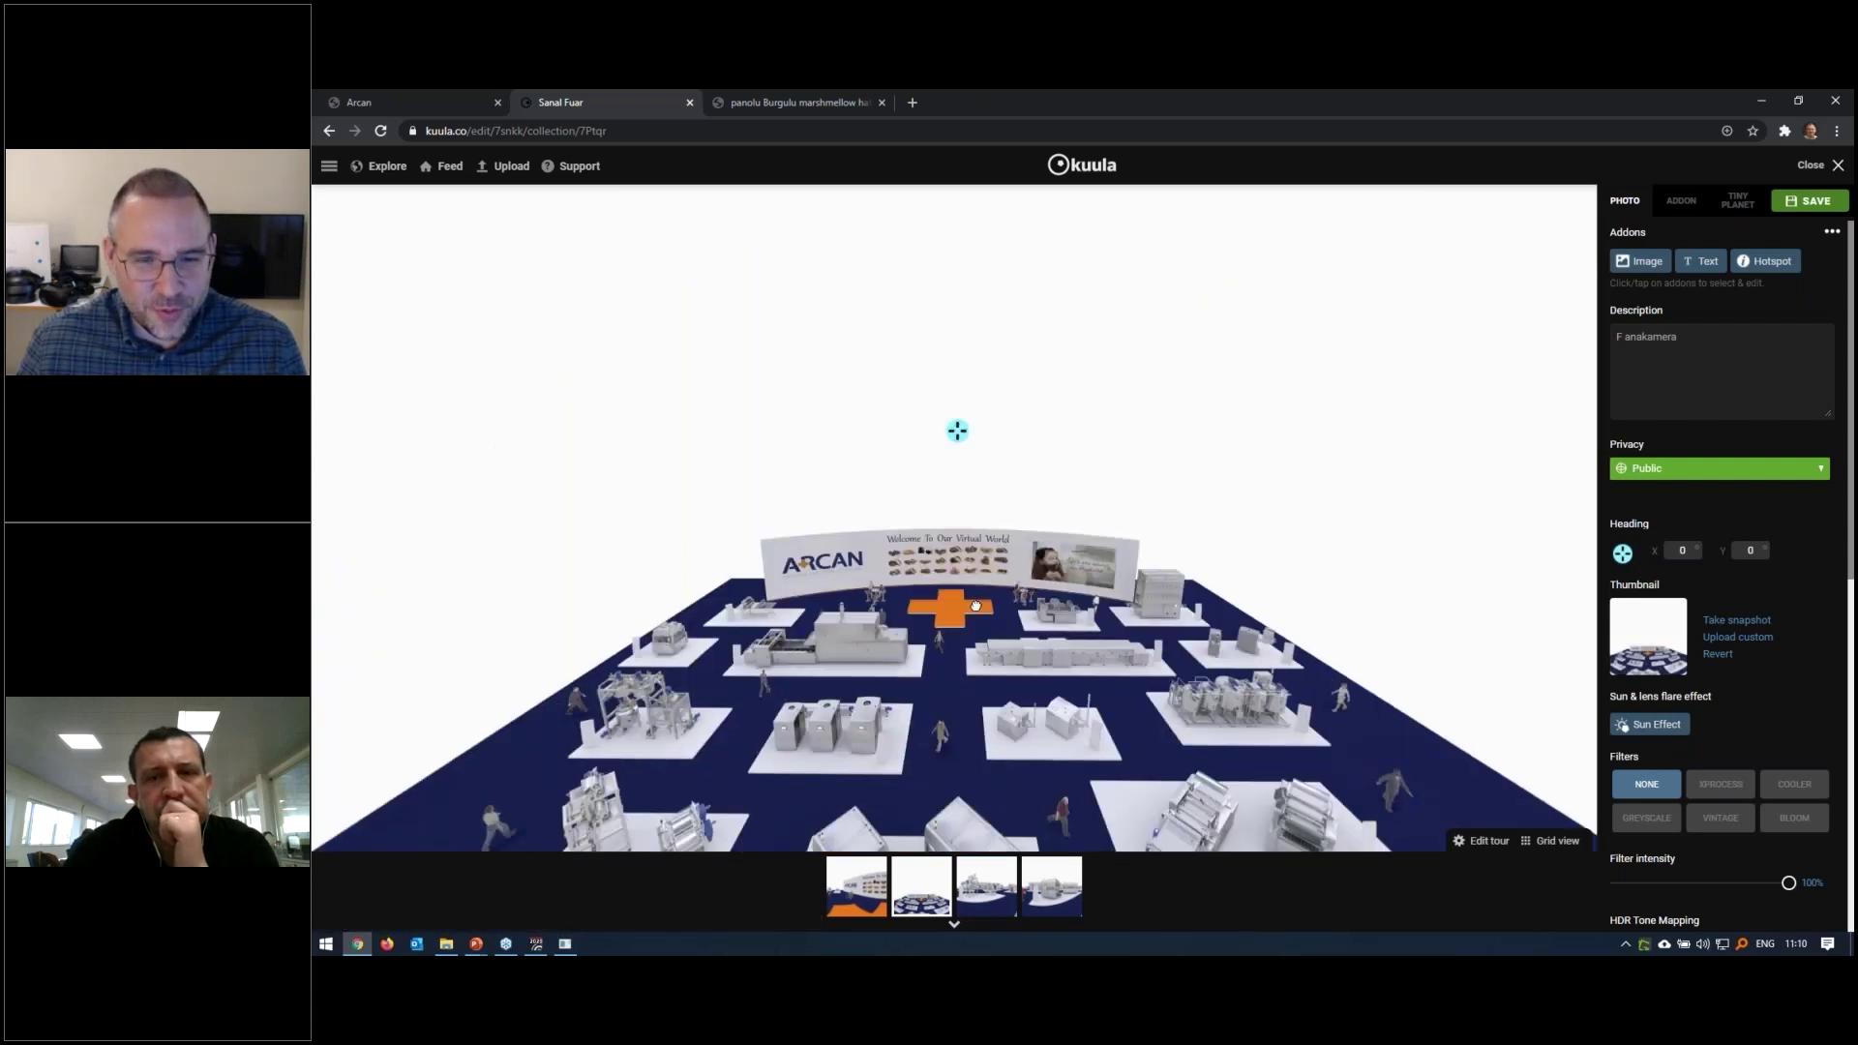
pyautogui.moveTo(956, 245); pyautogui.dragTo(944, 511)
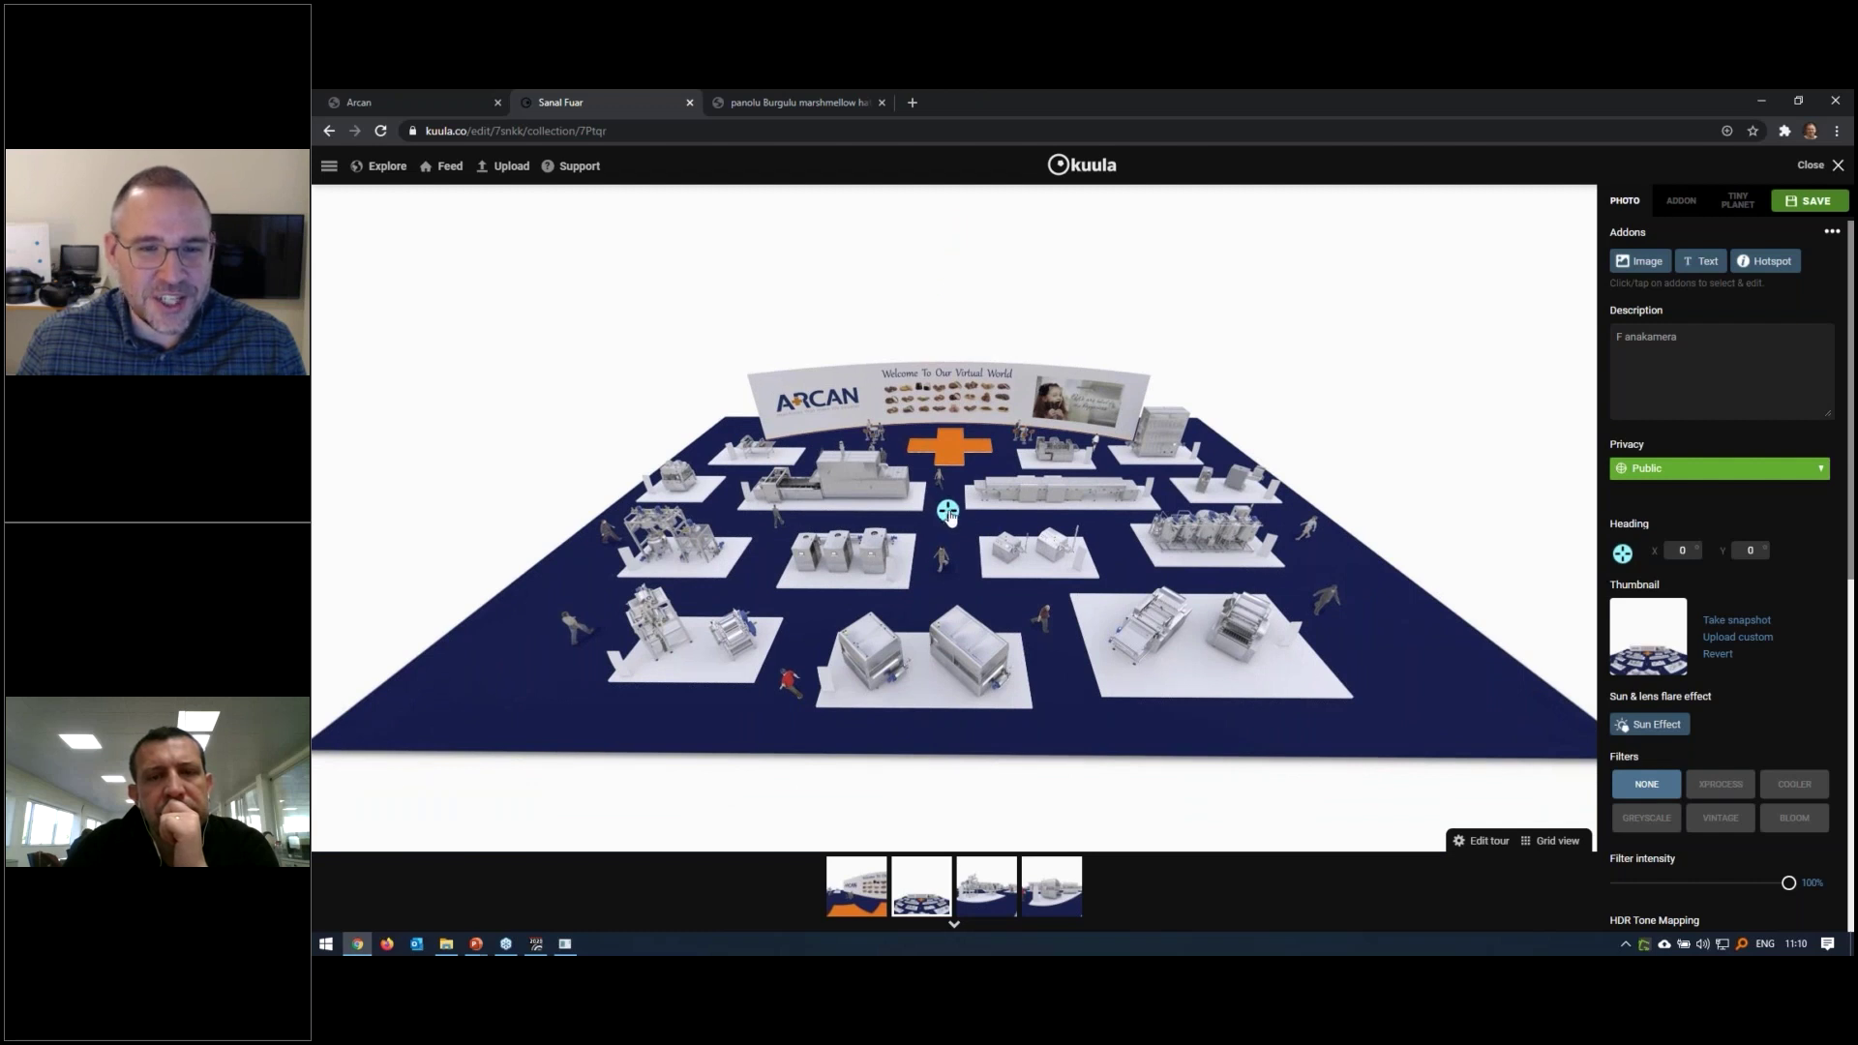
pyautogui.click(1808, 202)
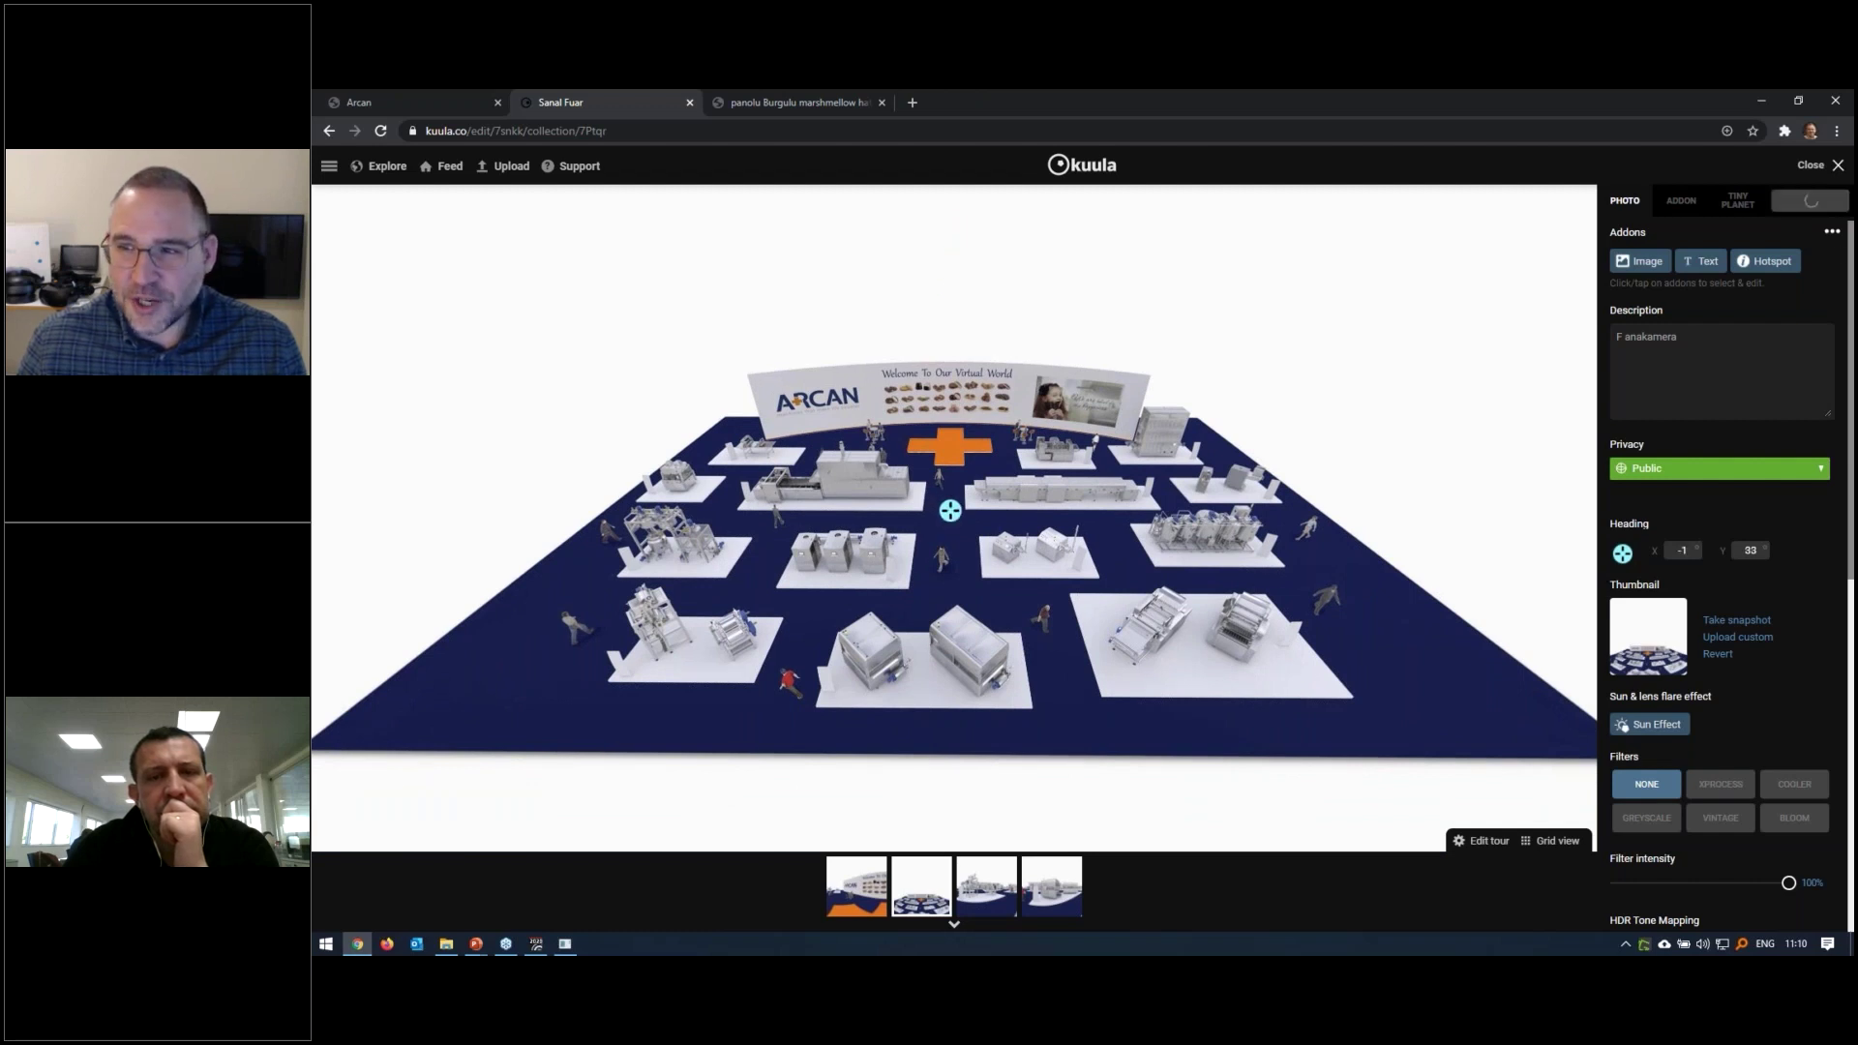
pyautogui.click(857, 898)
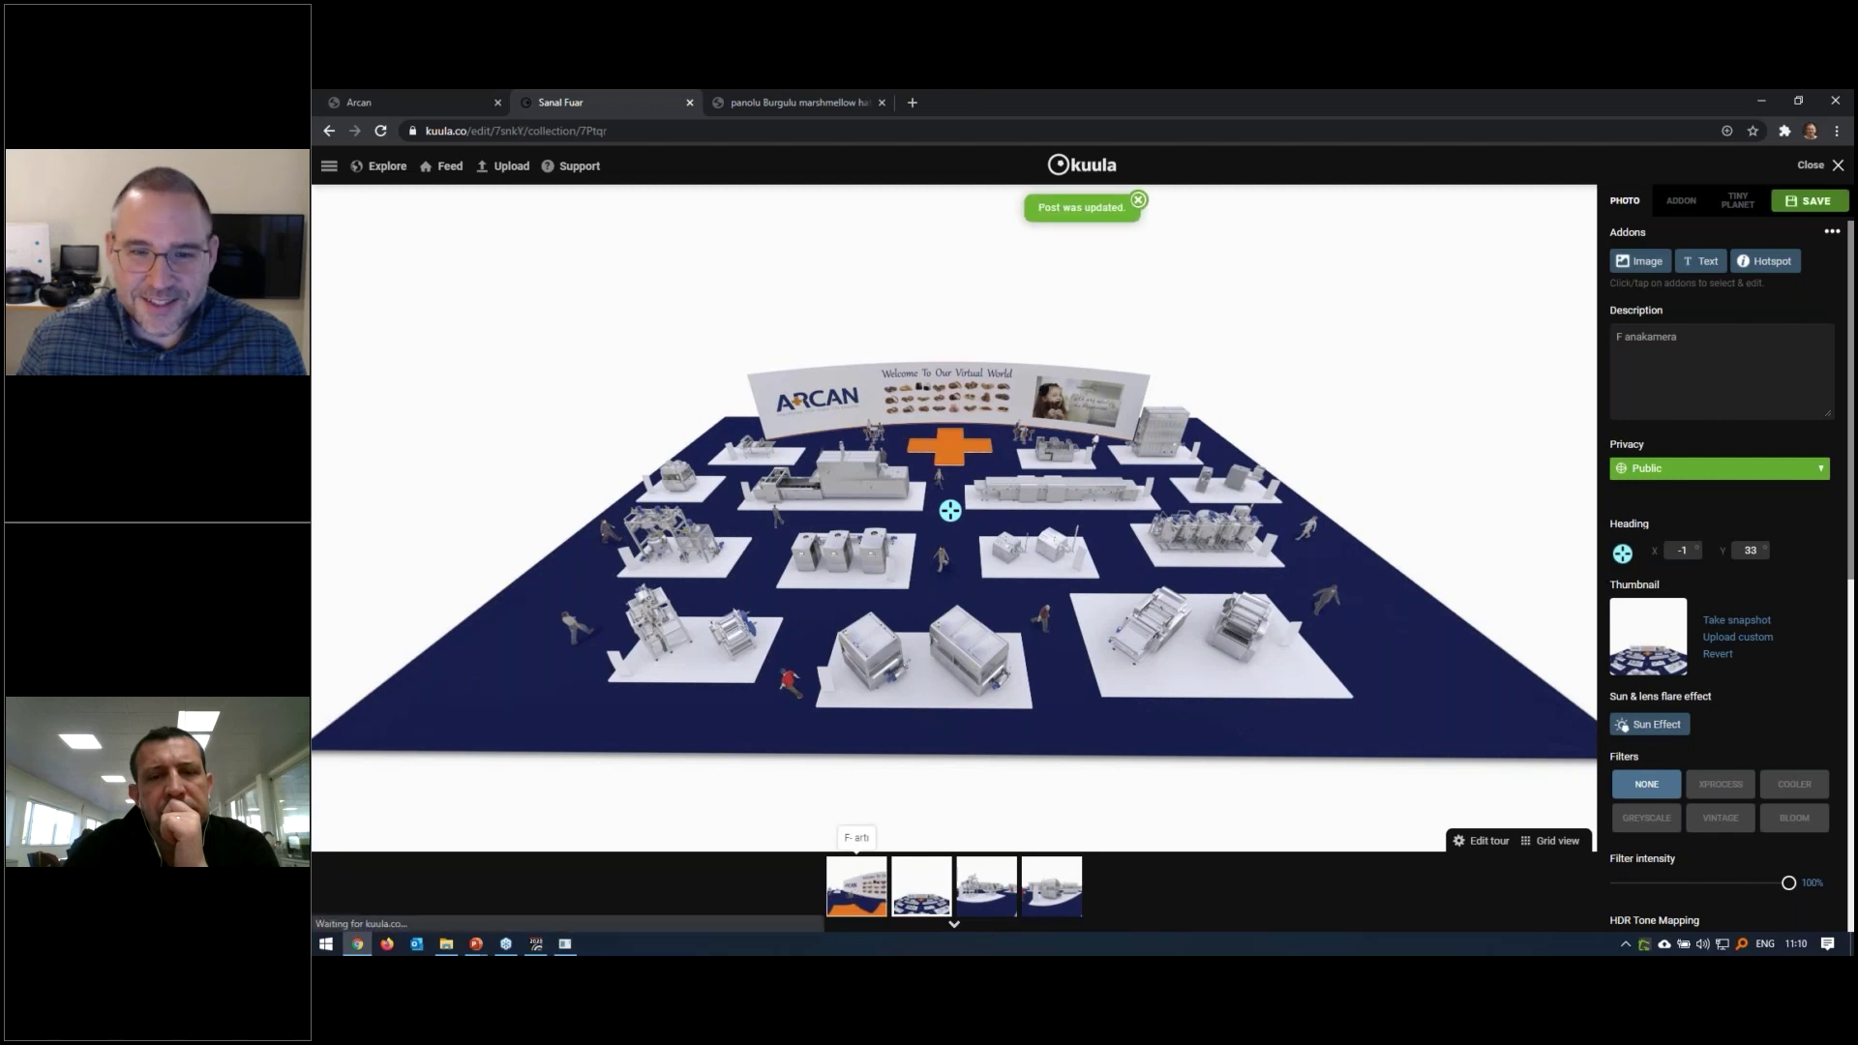
pyautogui.click(921, 885)
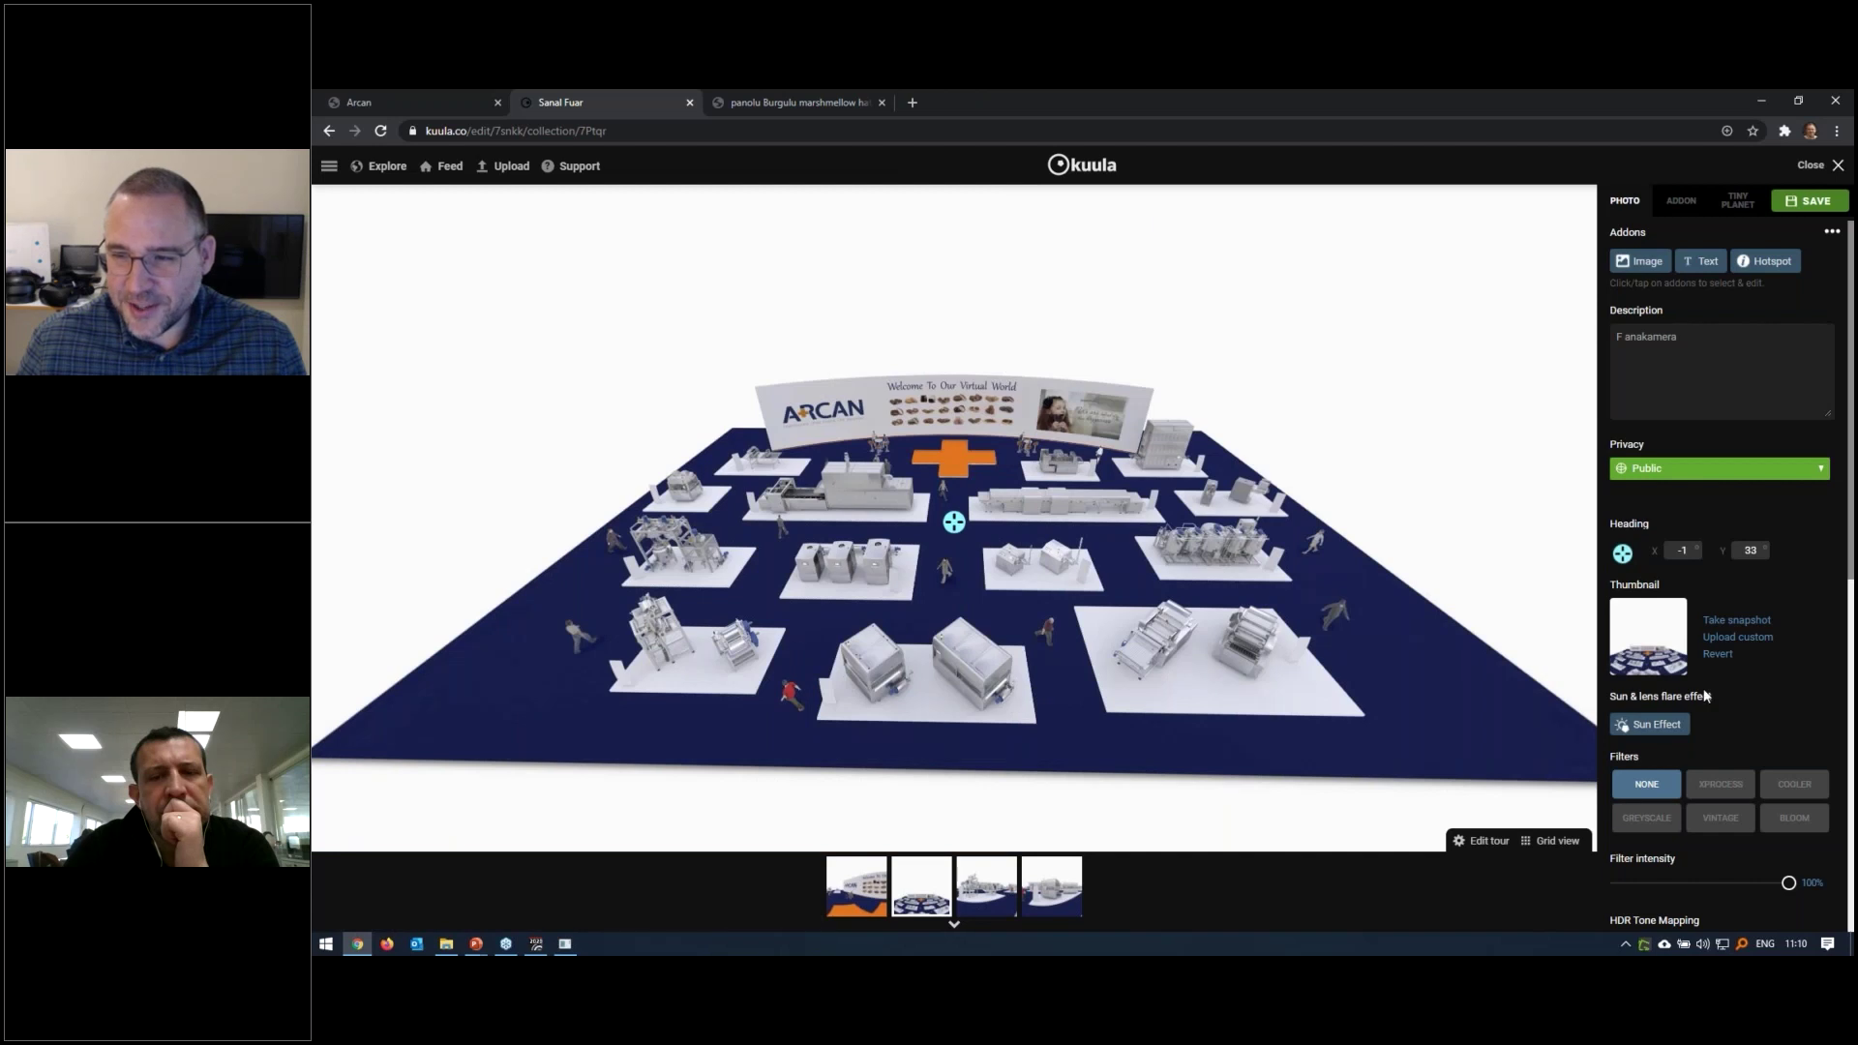
# Set the overview's initial zoom to -47, narrow the zoom-out limit, and save
pyautogui.scroll(-3, 1756, 703)
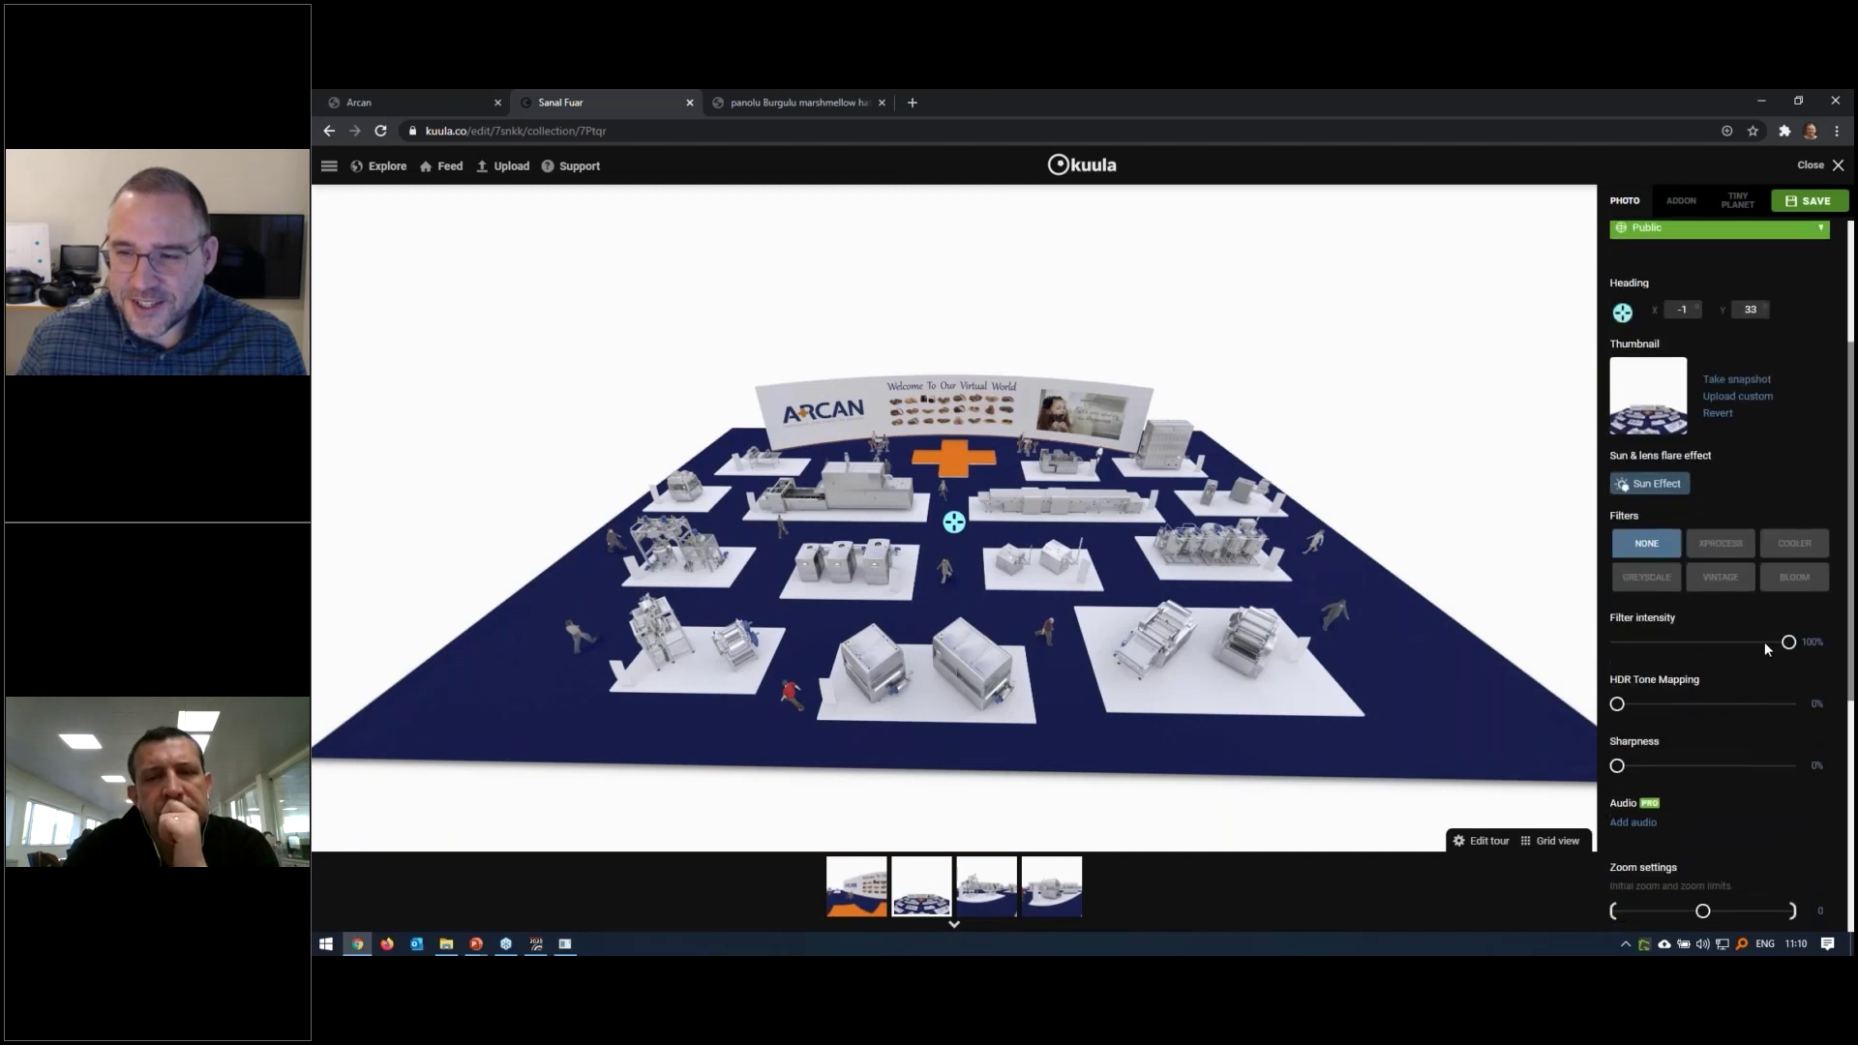
pyautogui.scroll(-3, 1710, 680)
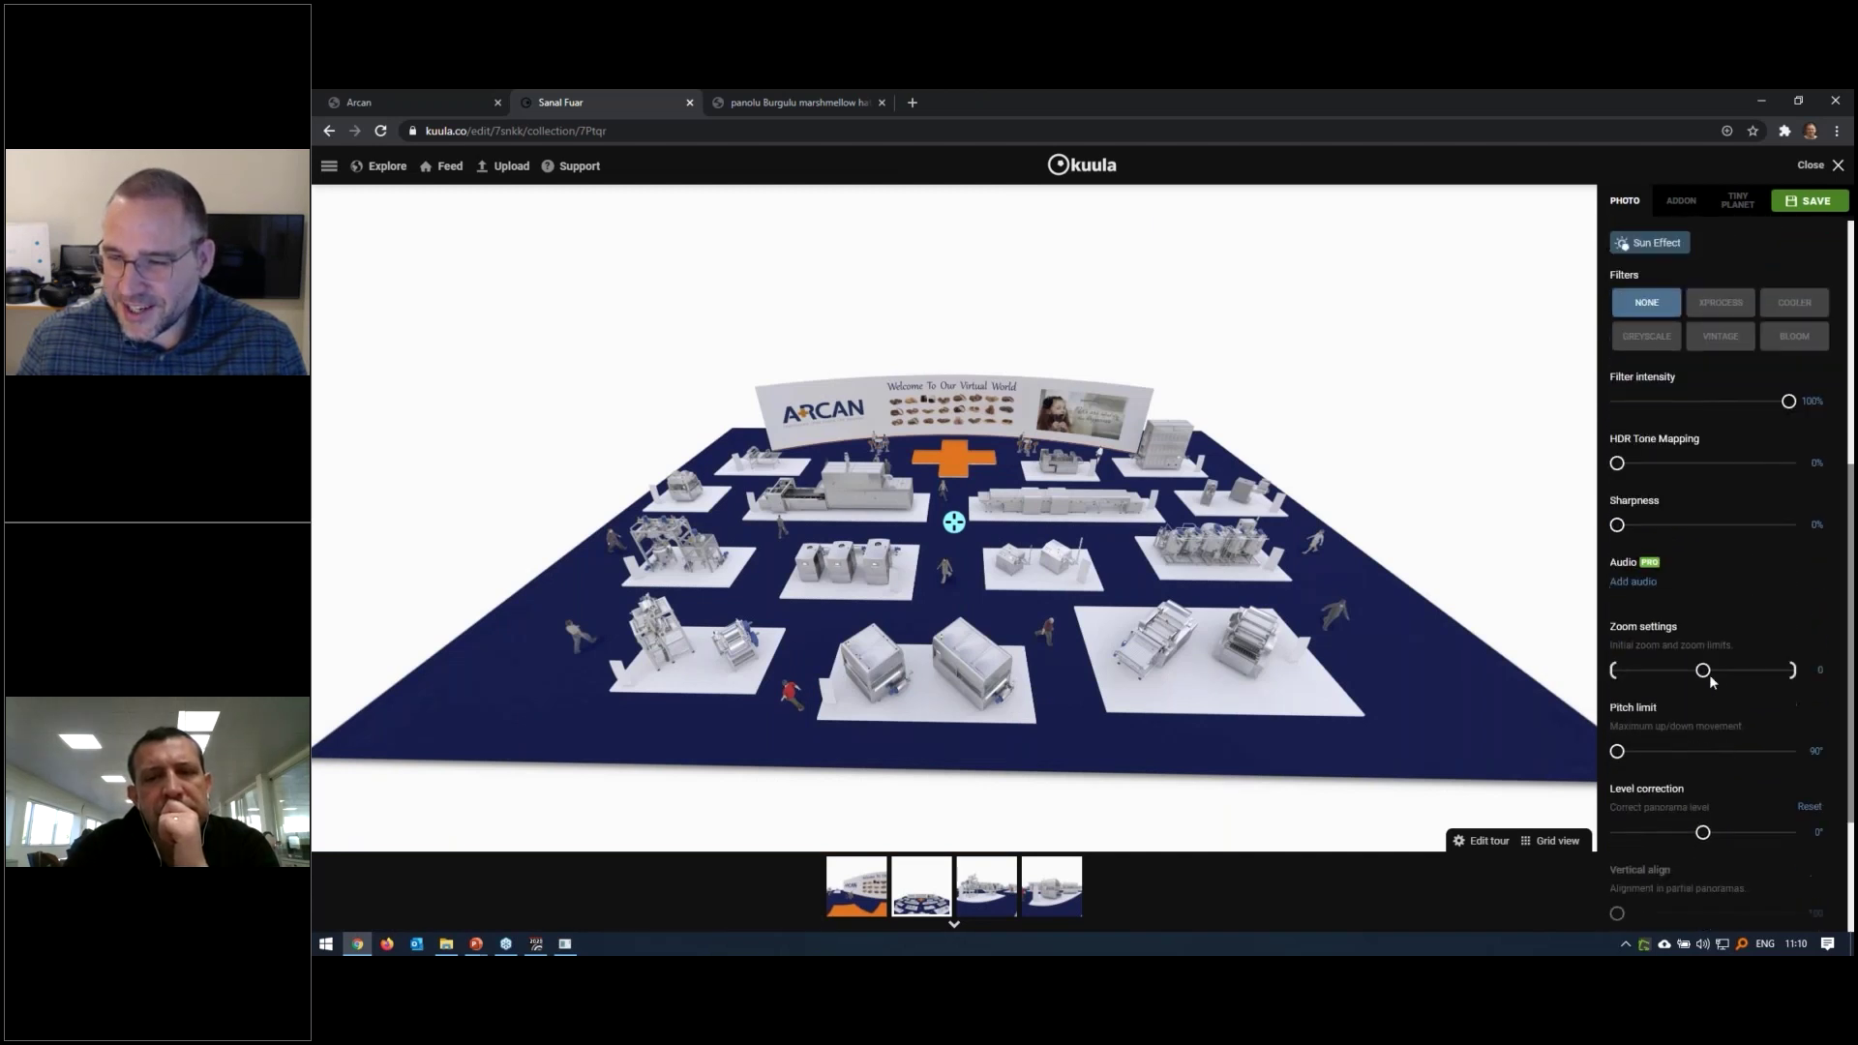
pyautogui.moveTo(1710, 677); pyautogui.dragTo(1664, 675)
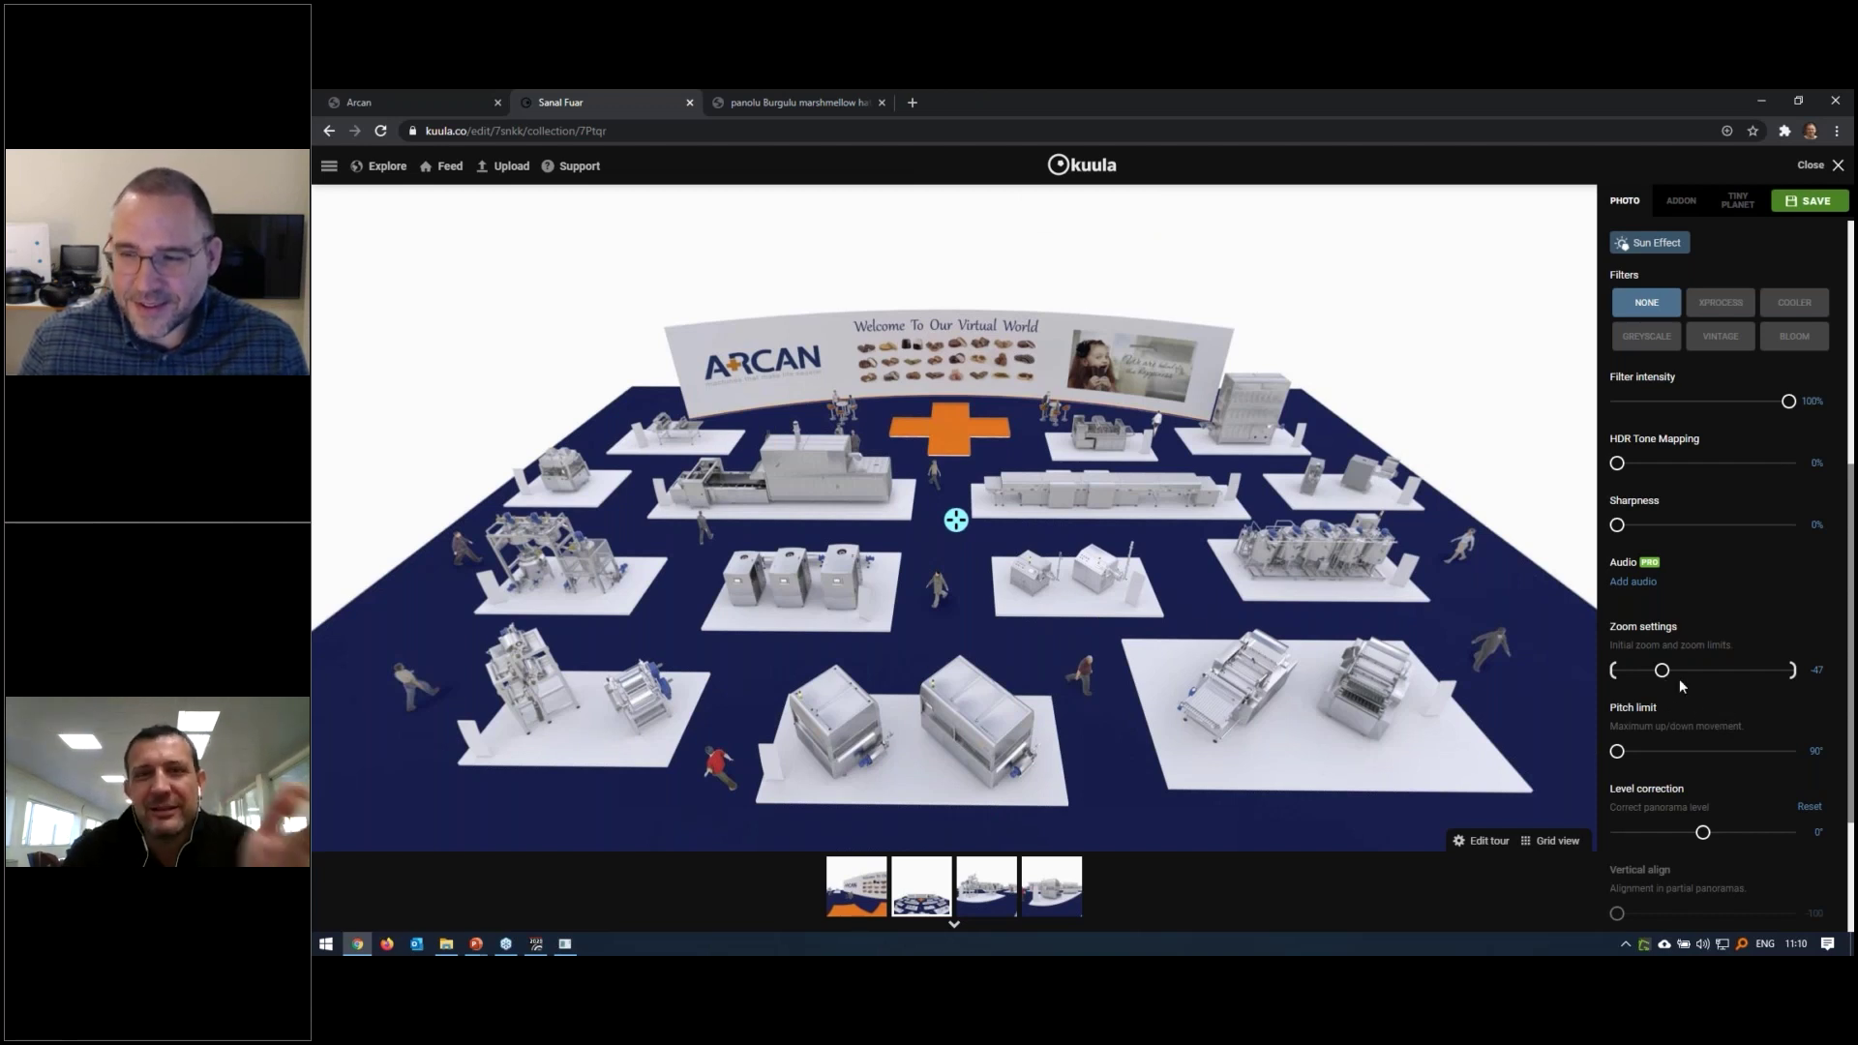
pyautogui.moveTo(1614, 680); pyautogui.dragTo(1654, 677)
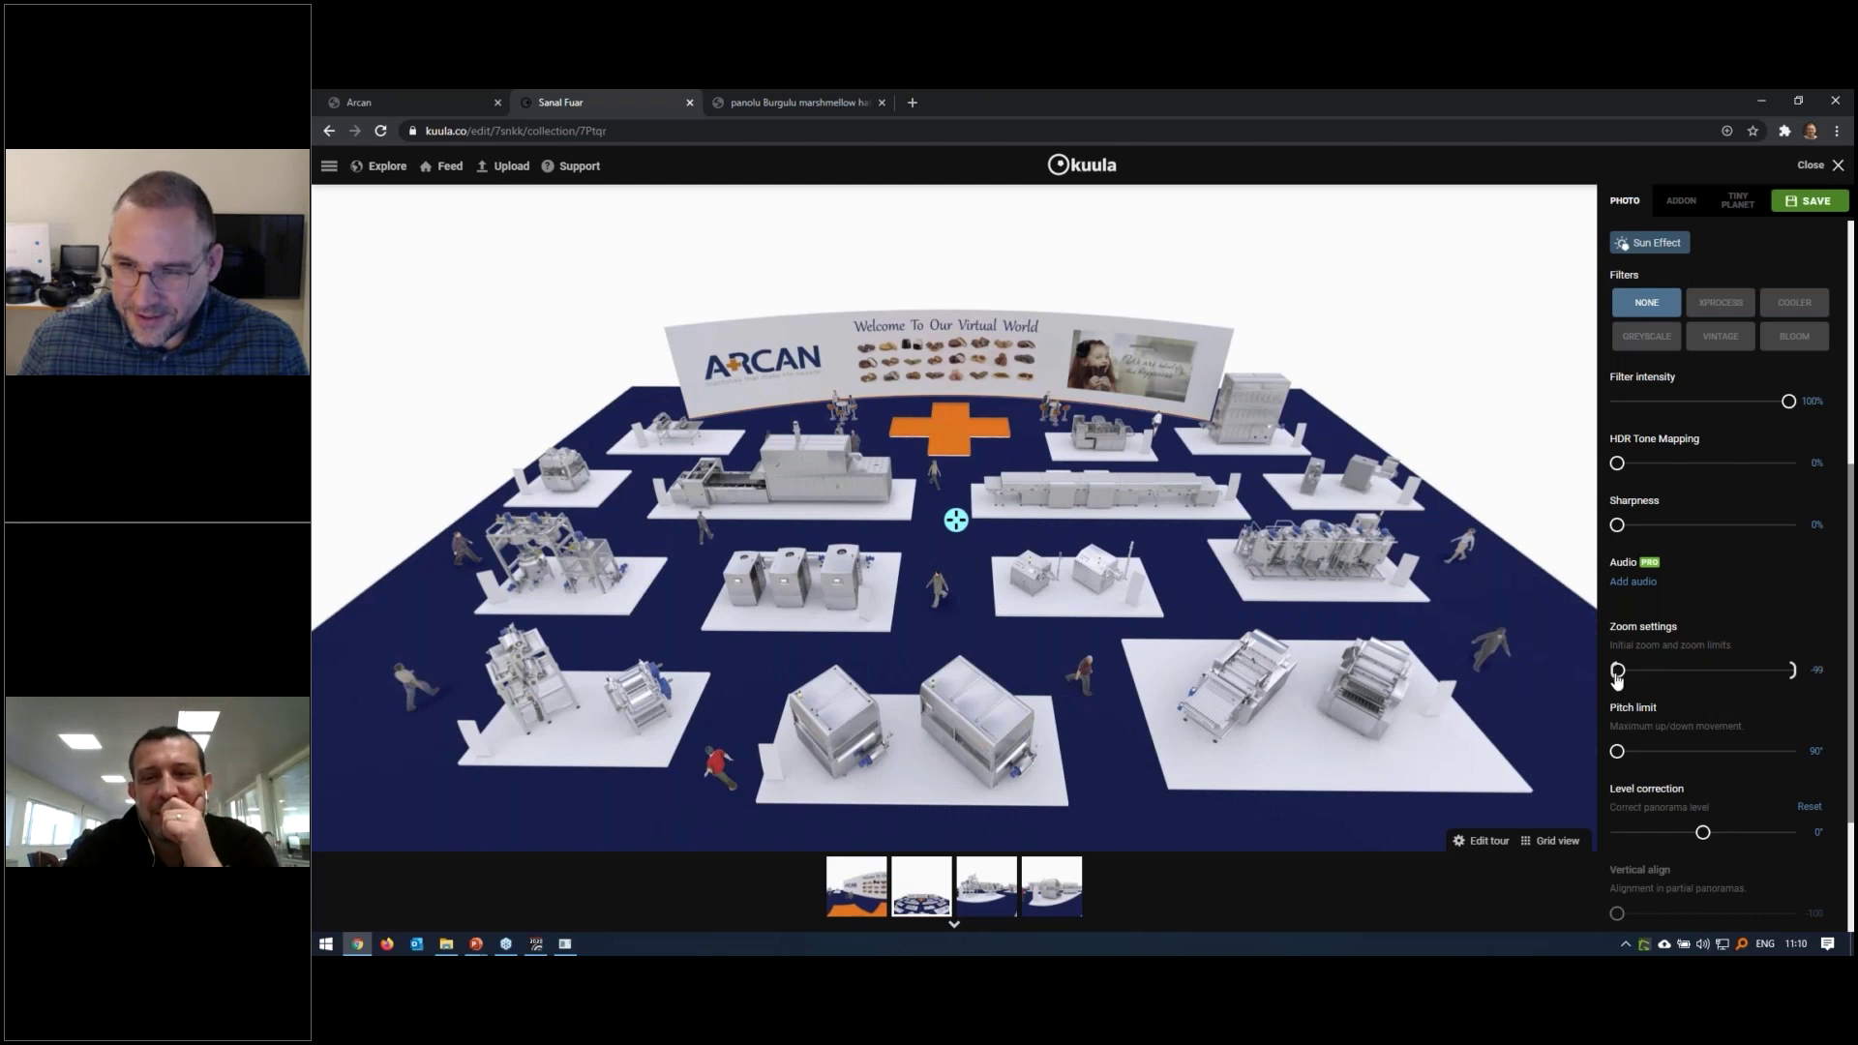
pyautogui.moveTo(1791, 669); pyautogui.dragTo(1661, 671)
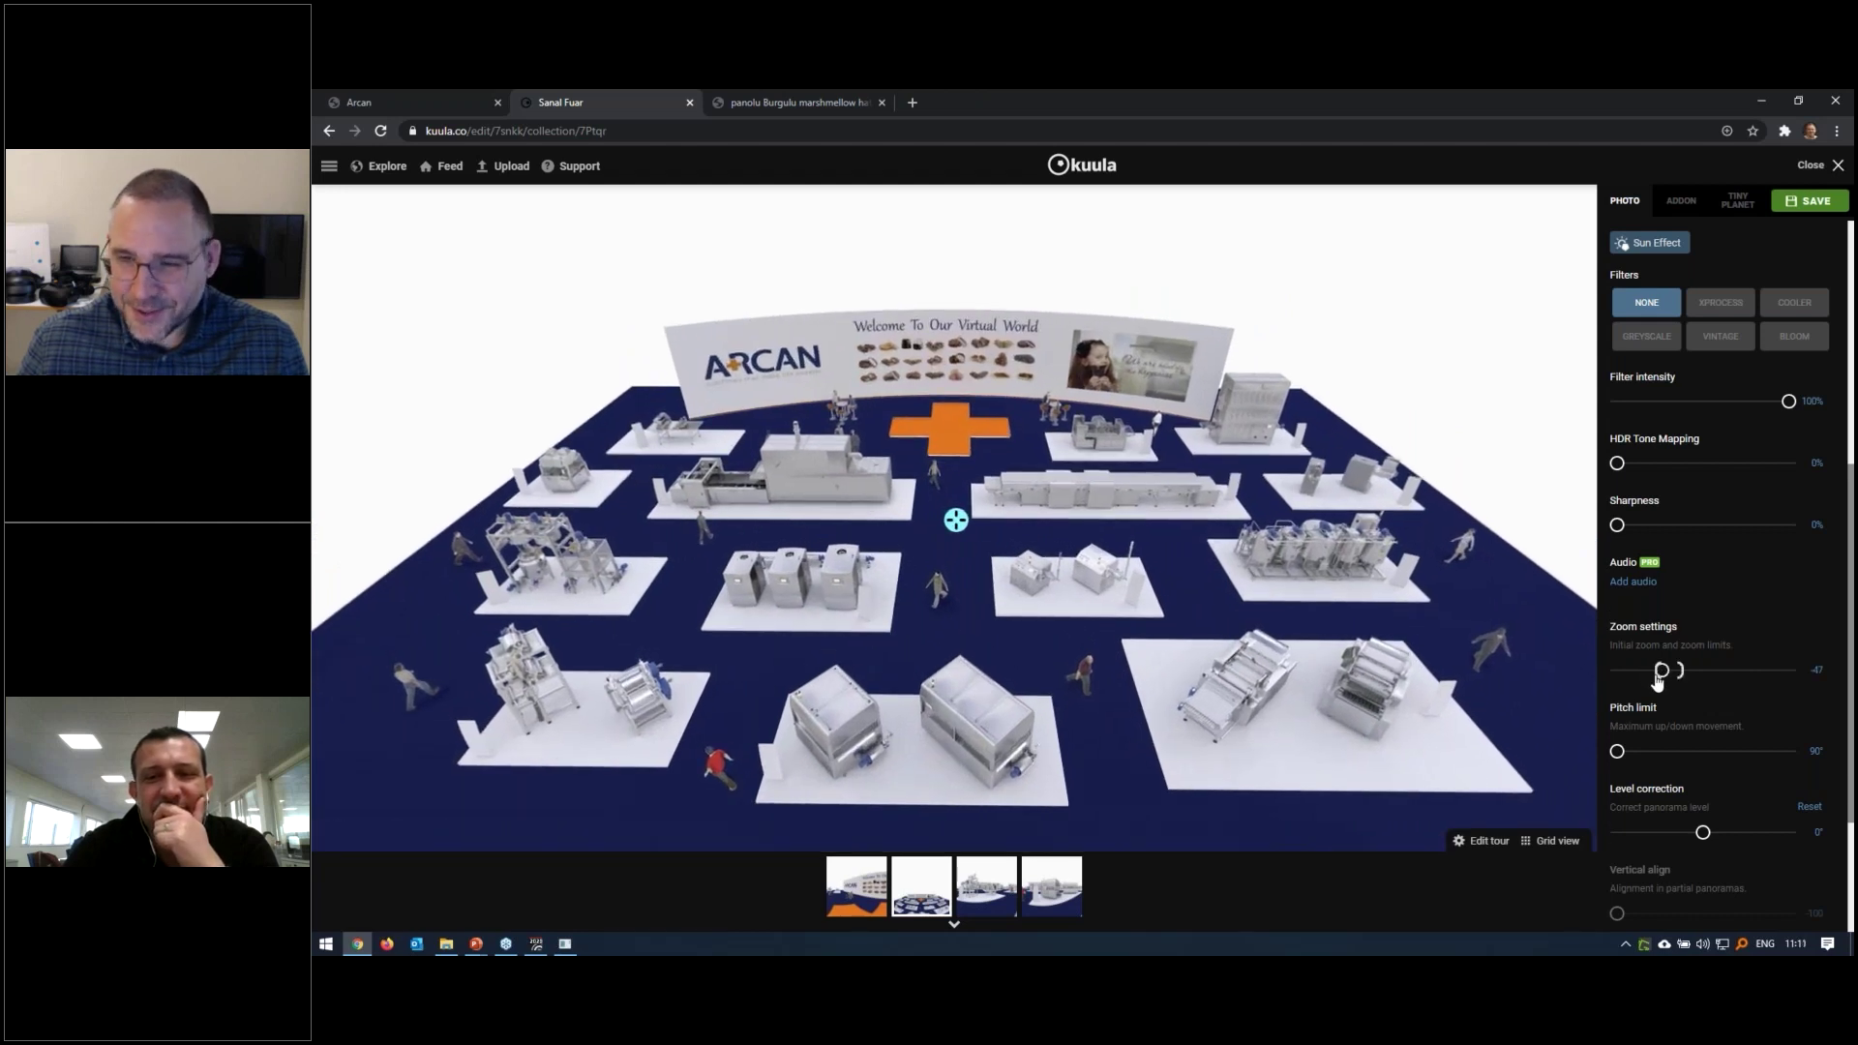
pyautogui.click(1810, 200)
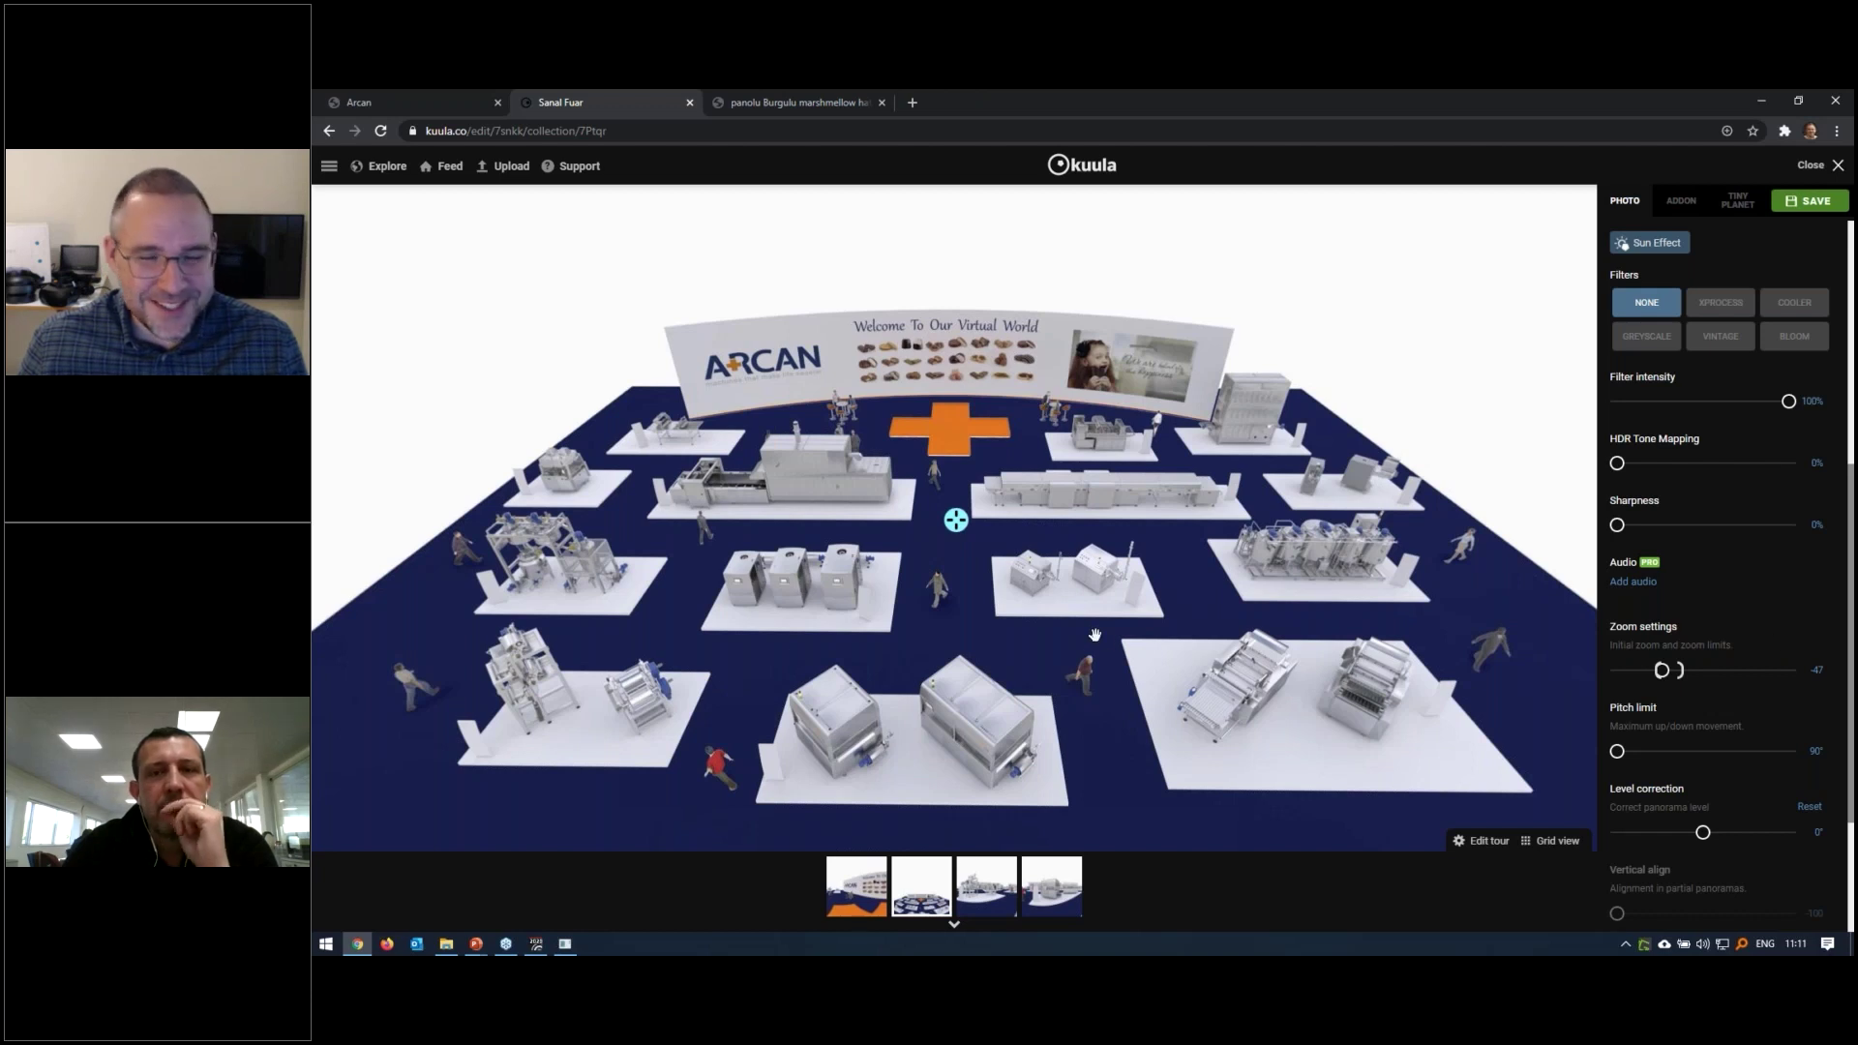
pyautogui.scroll(1, 1746, 532)
pyautogui.scroll(3, 1742, 503)
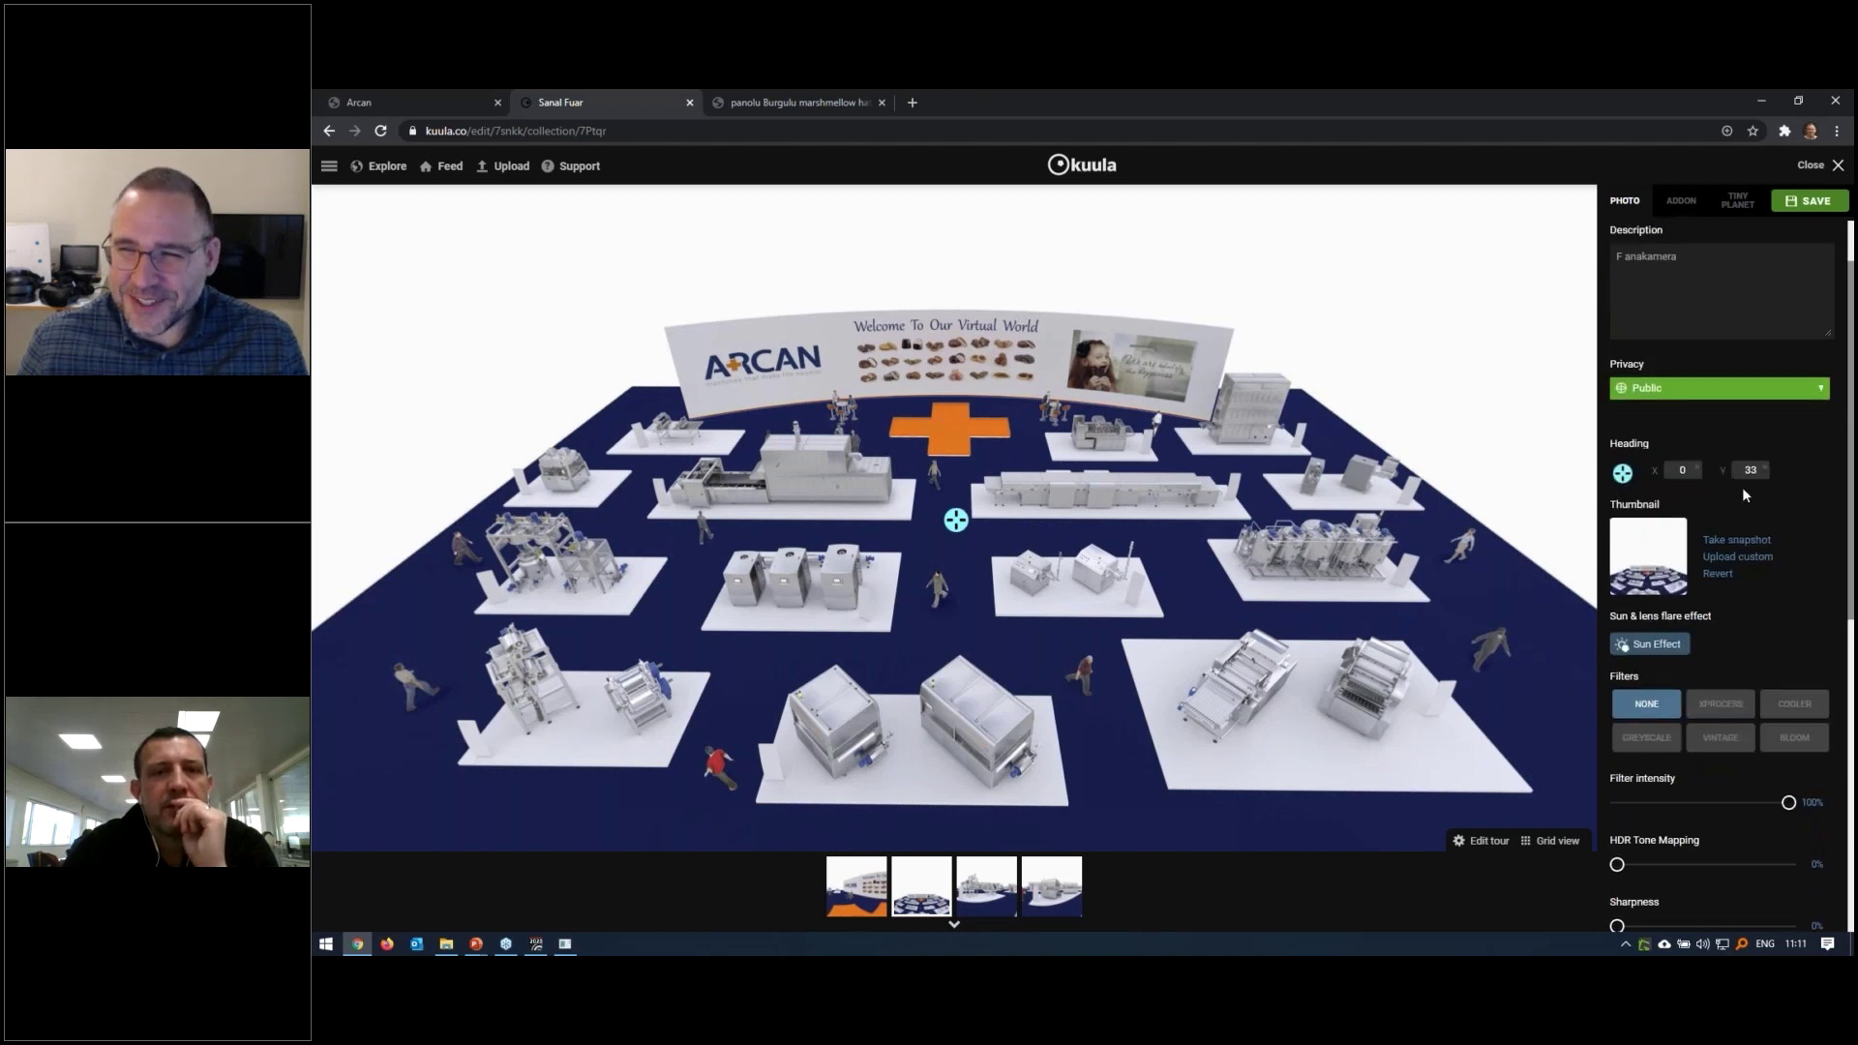
pyautogui.scroll(1, 1713, 486)
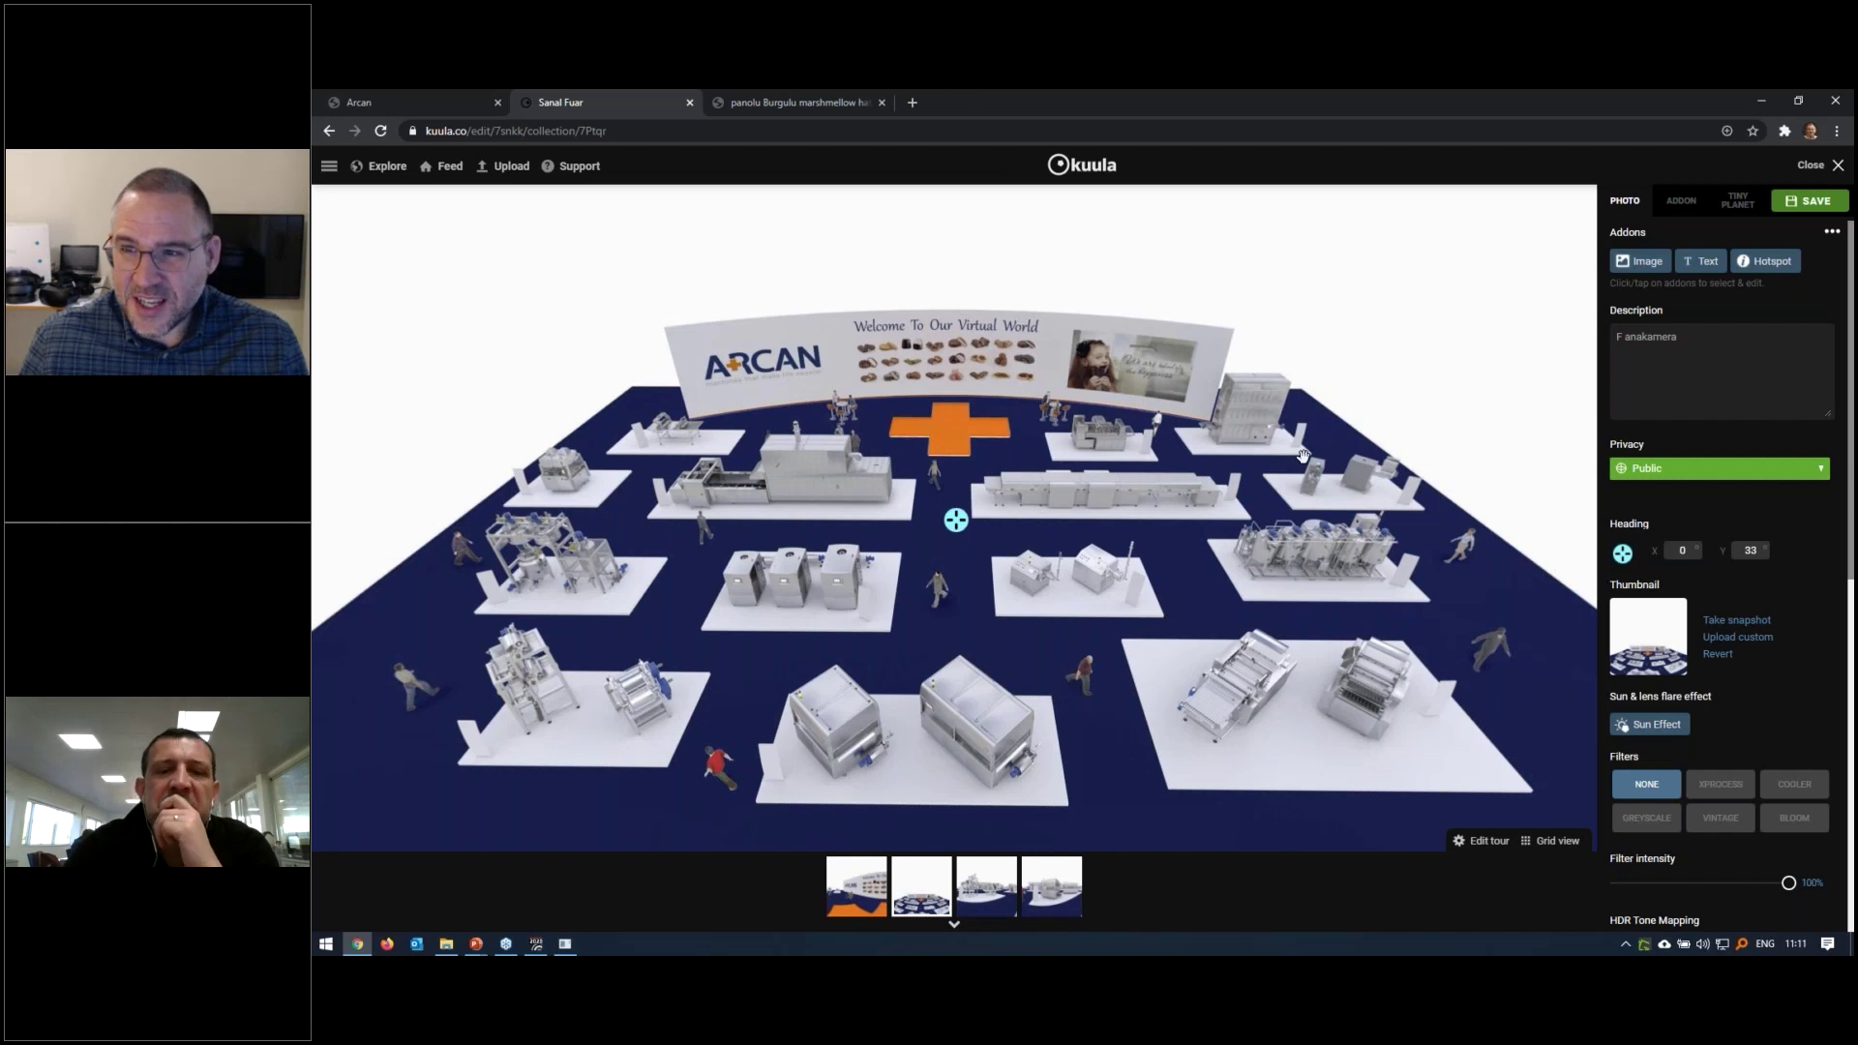
# Place a hotspot on the orange cross using the built-in disc icon
pyautogui.click(1770, 263)
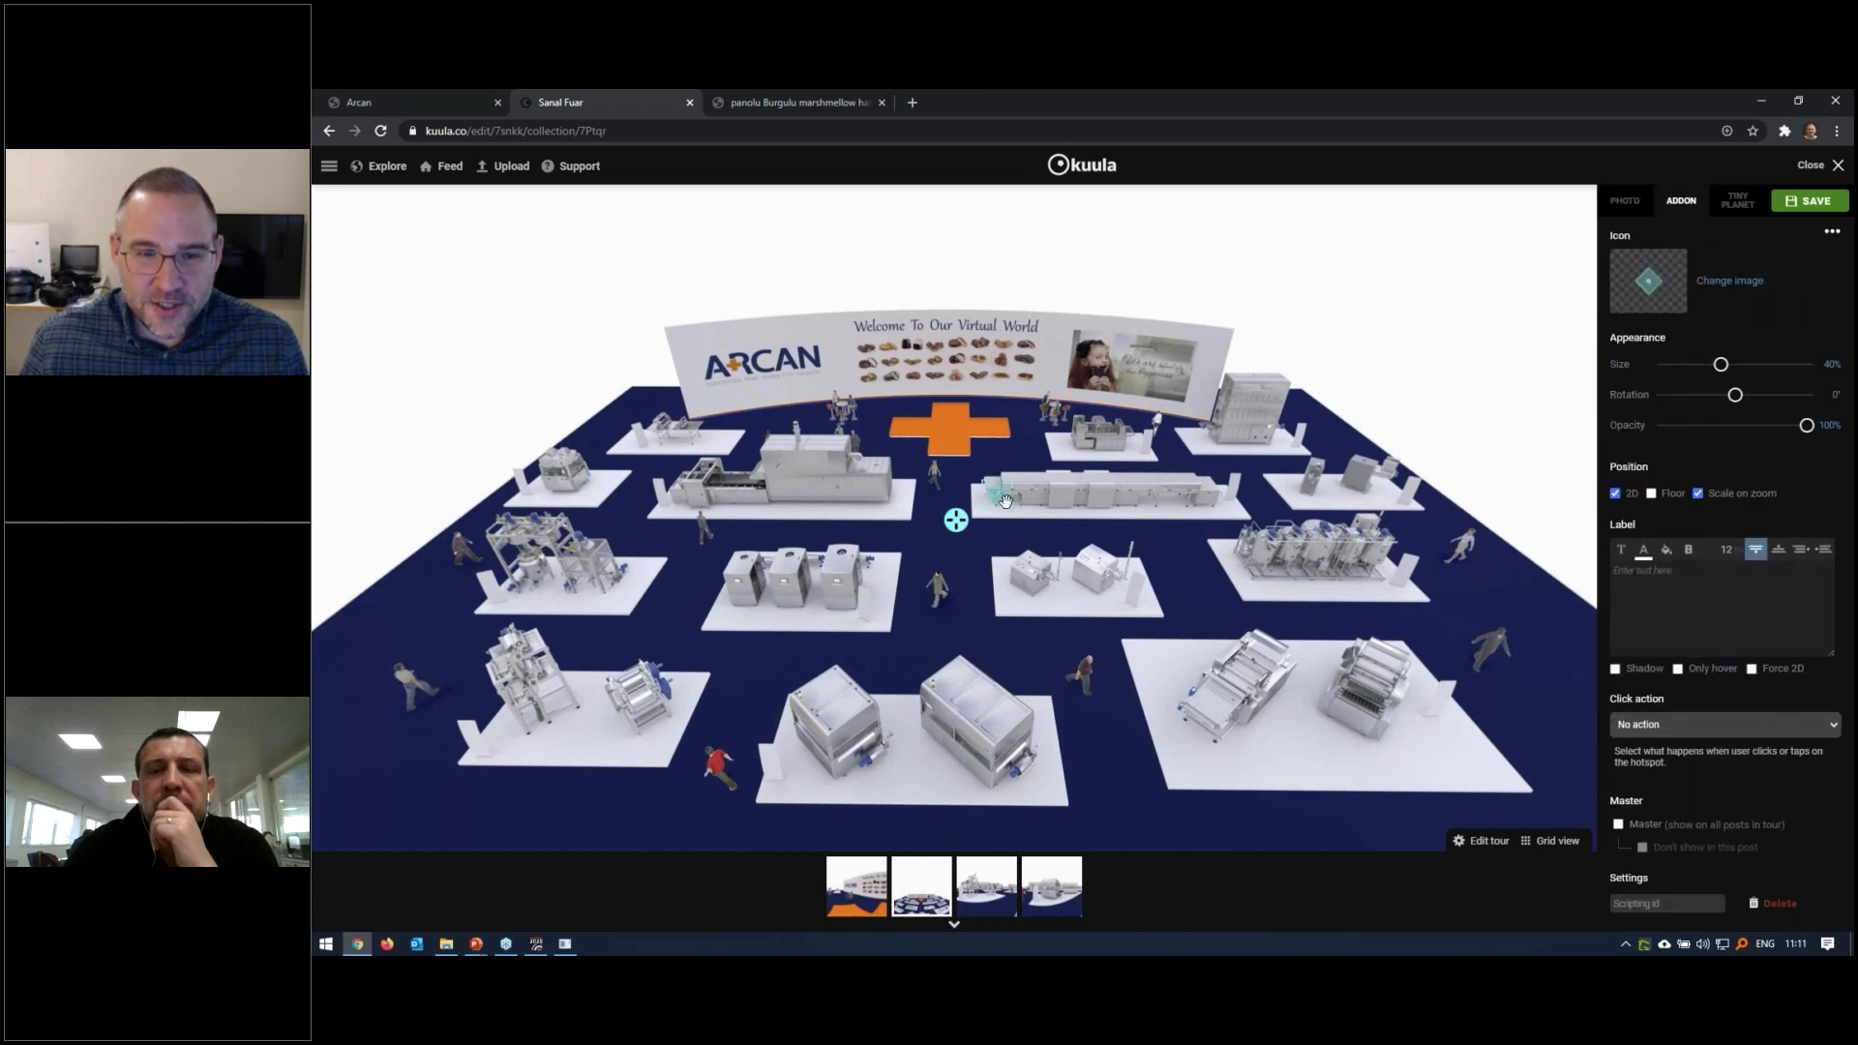
pyautogui.moveTo(949, 442); pyautogui.dragTo(946, 437)
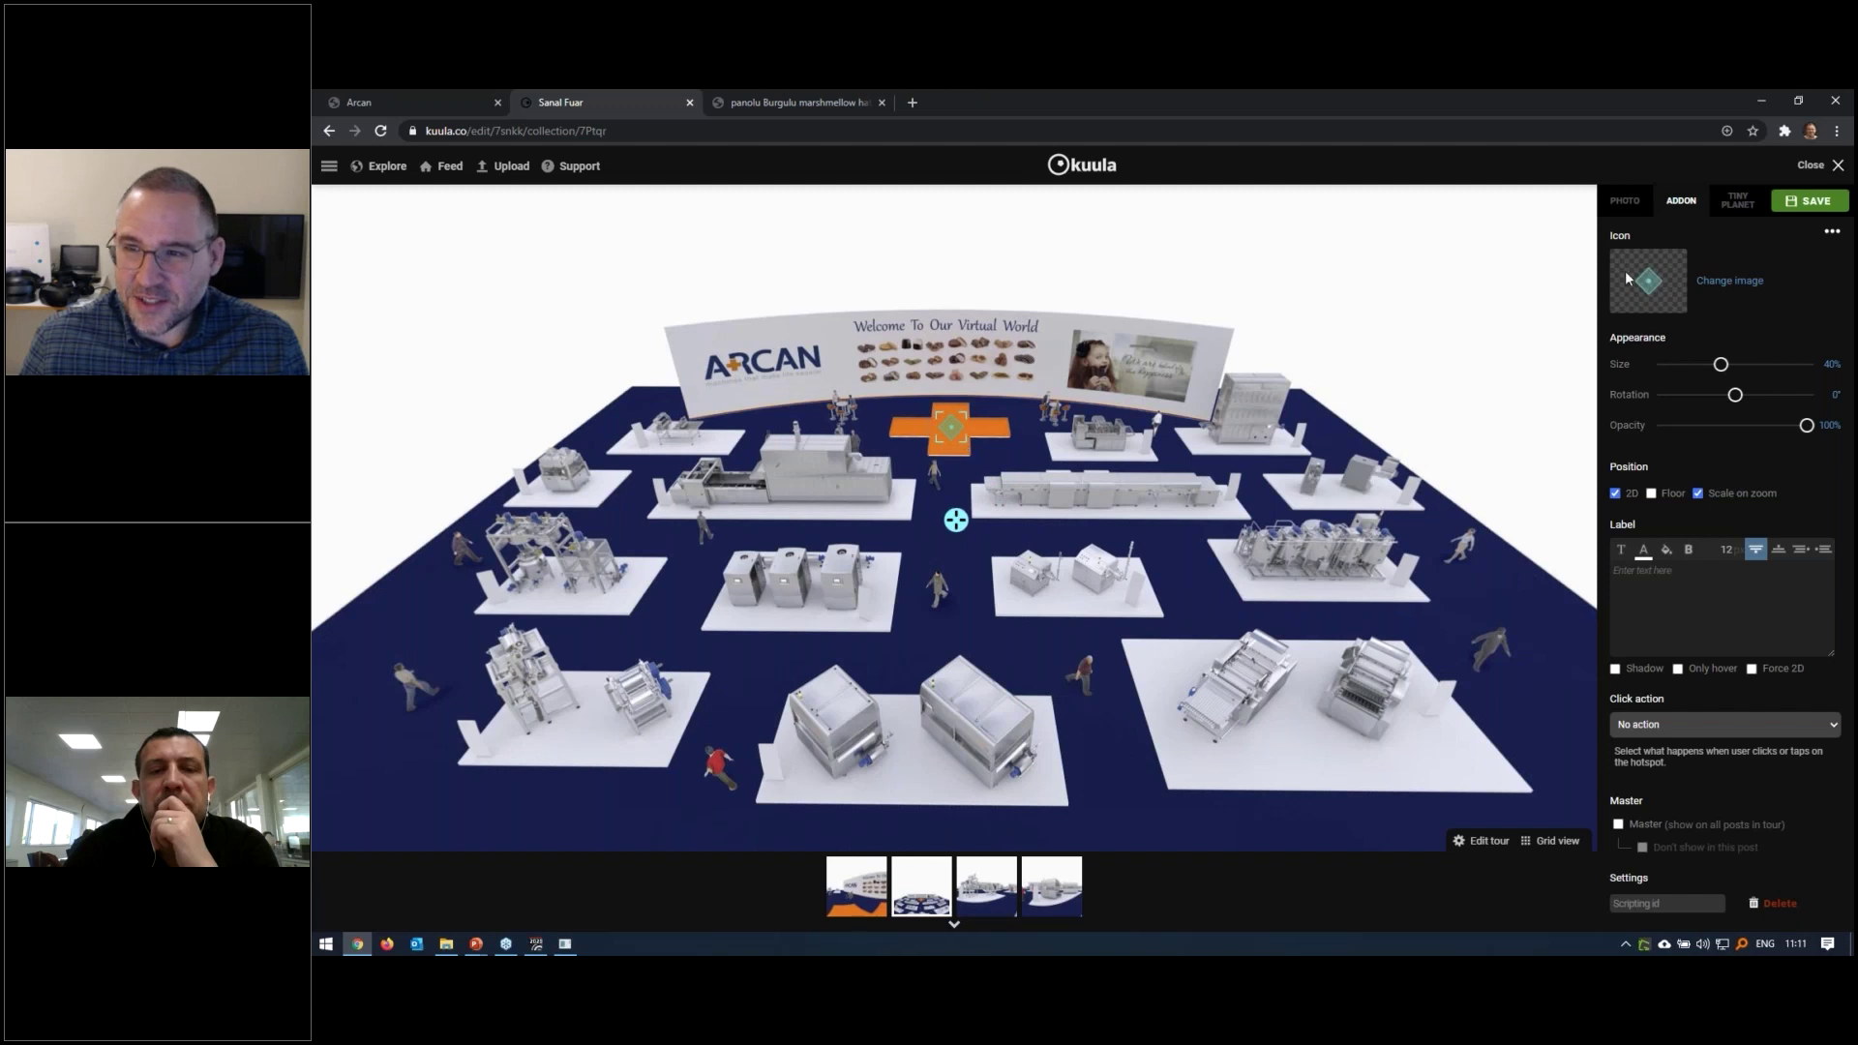
pyautogui.click(1718, 282)
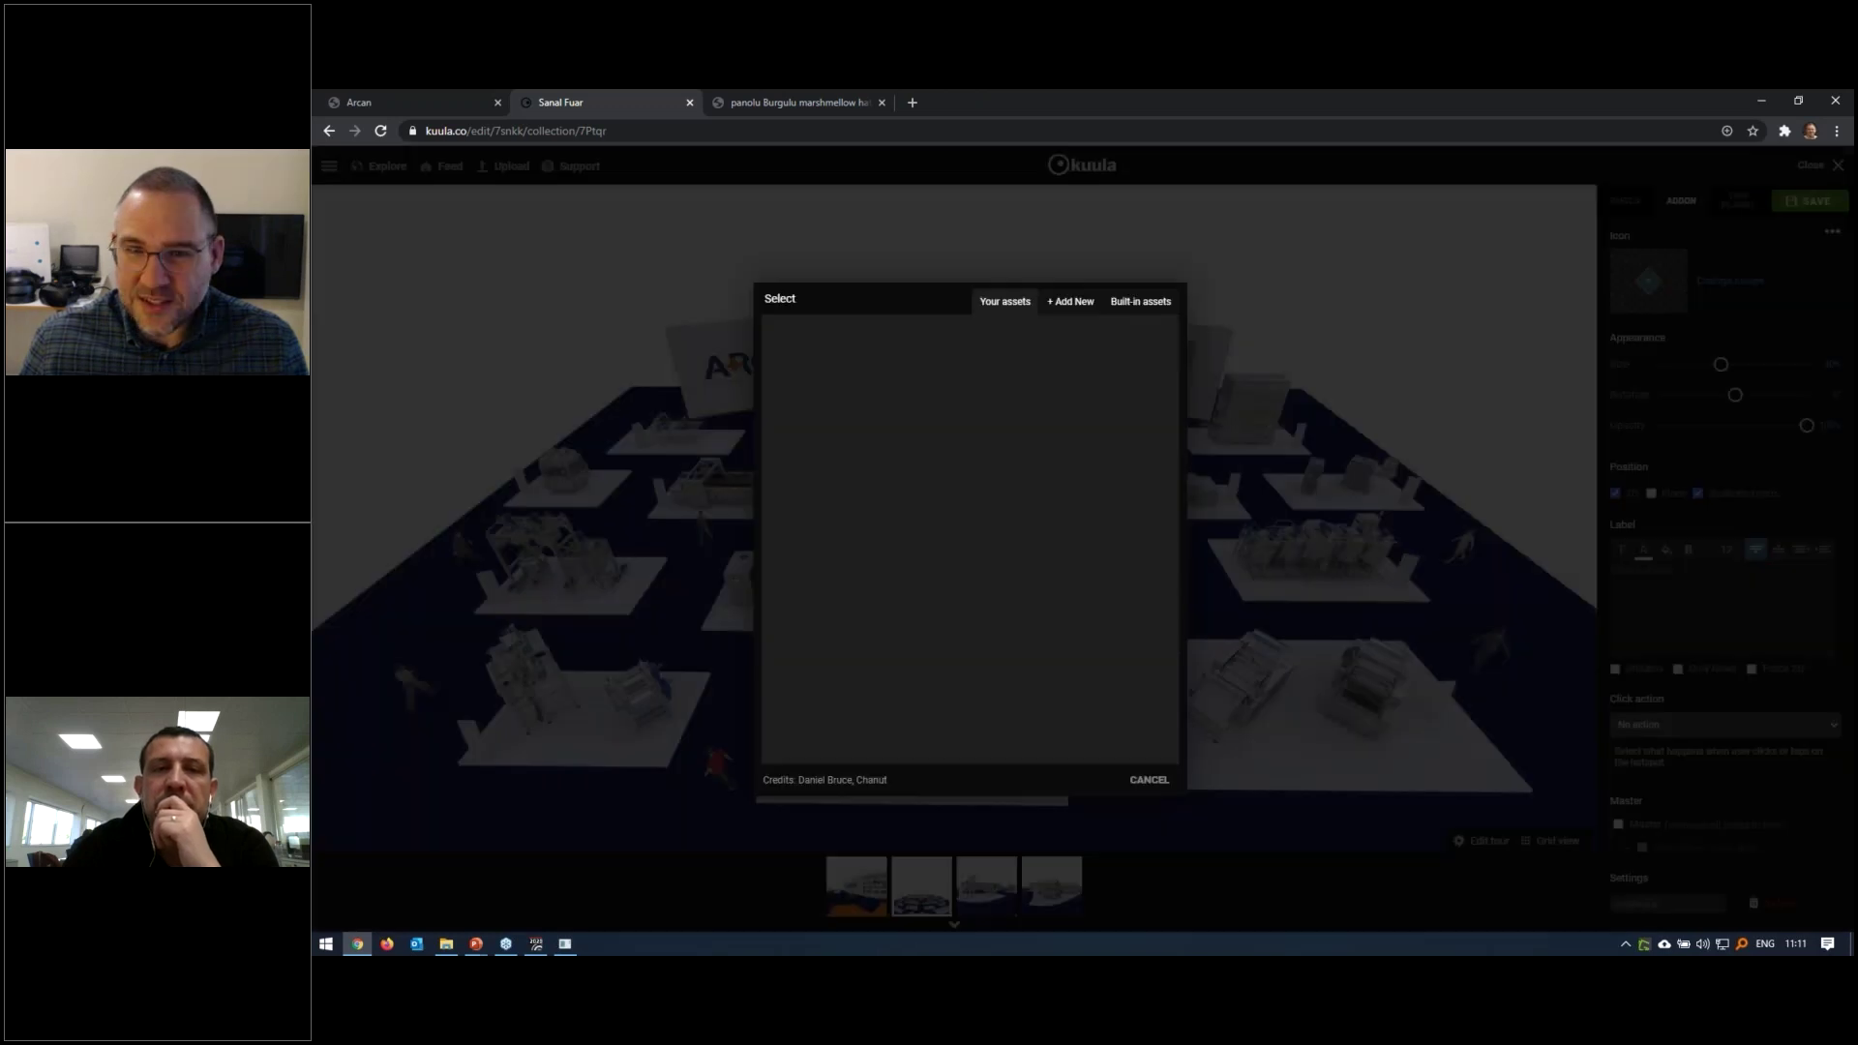
pyautogui.click(1128, 303)
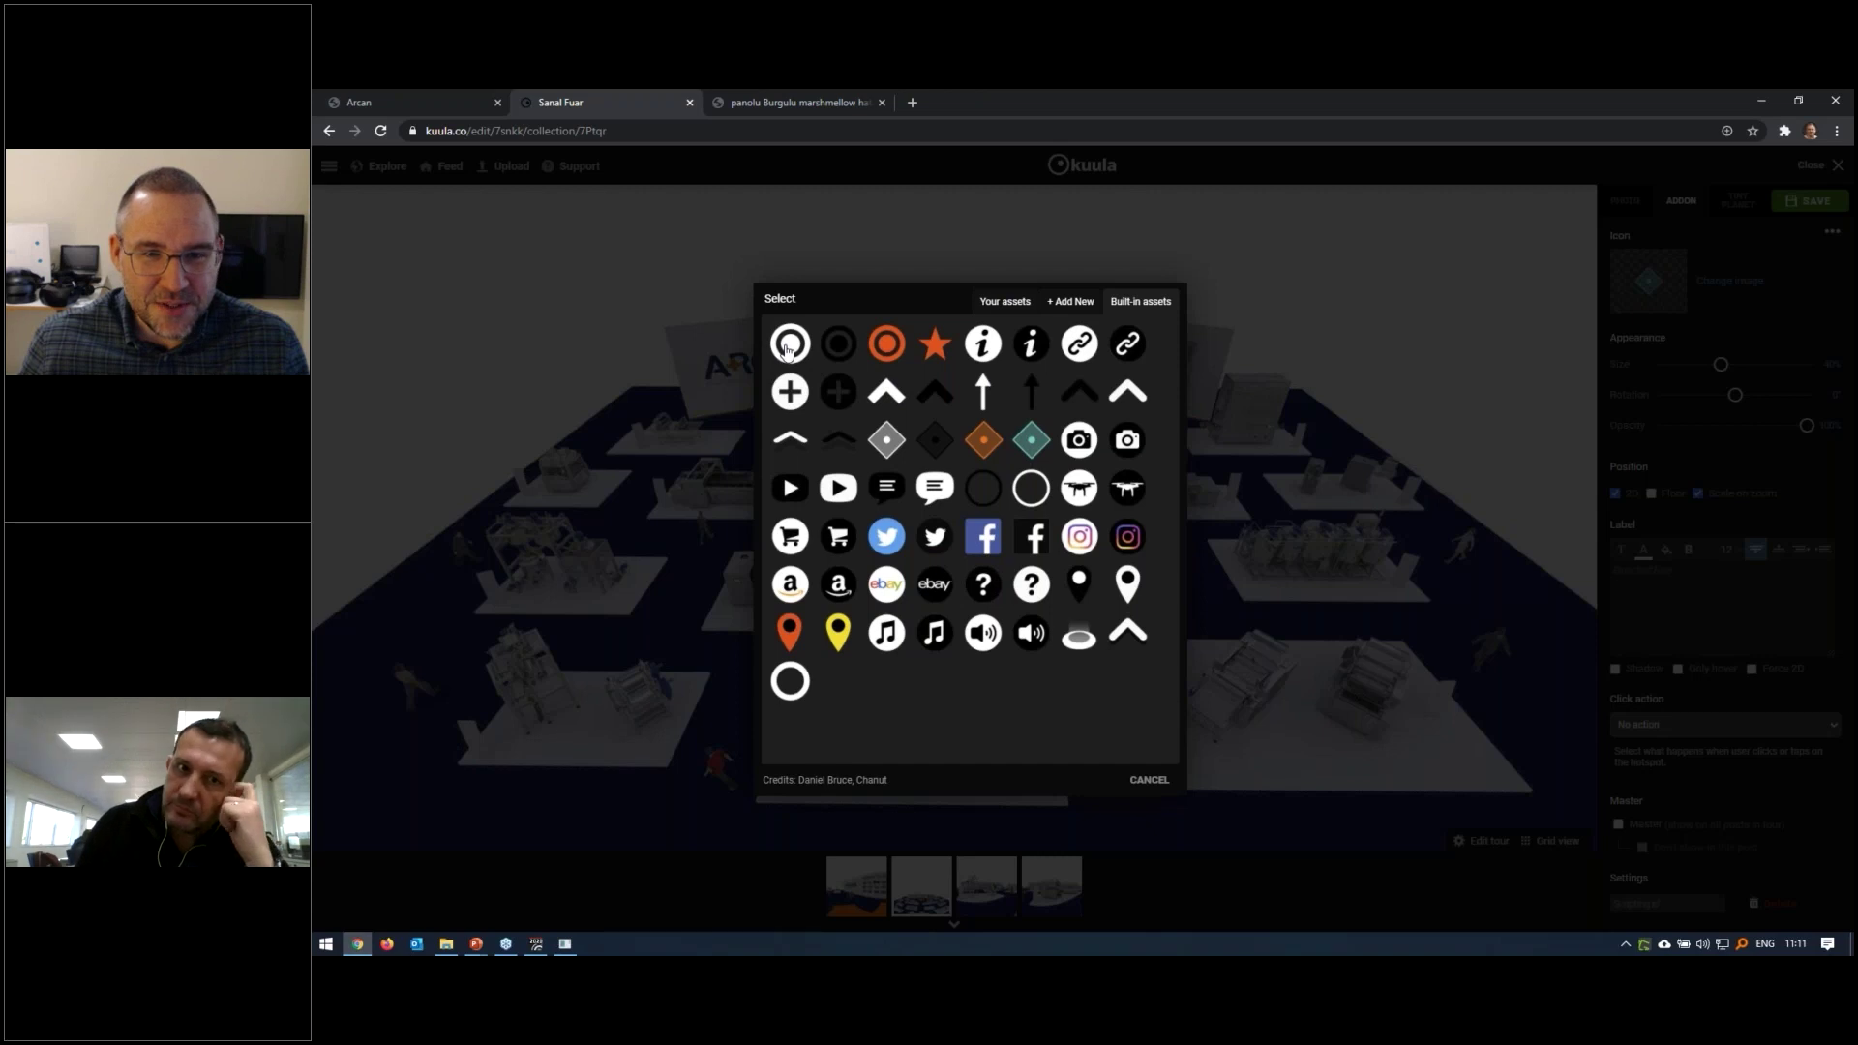
pyautogui.click(1080, 640)
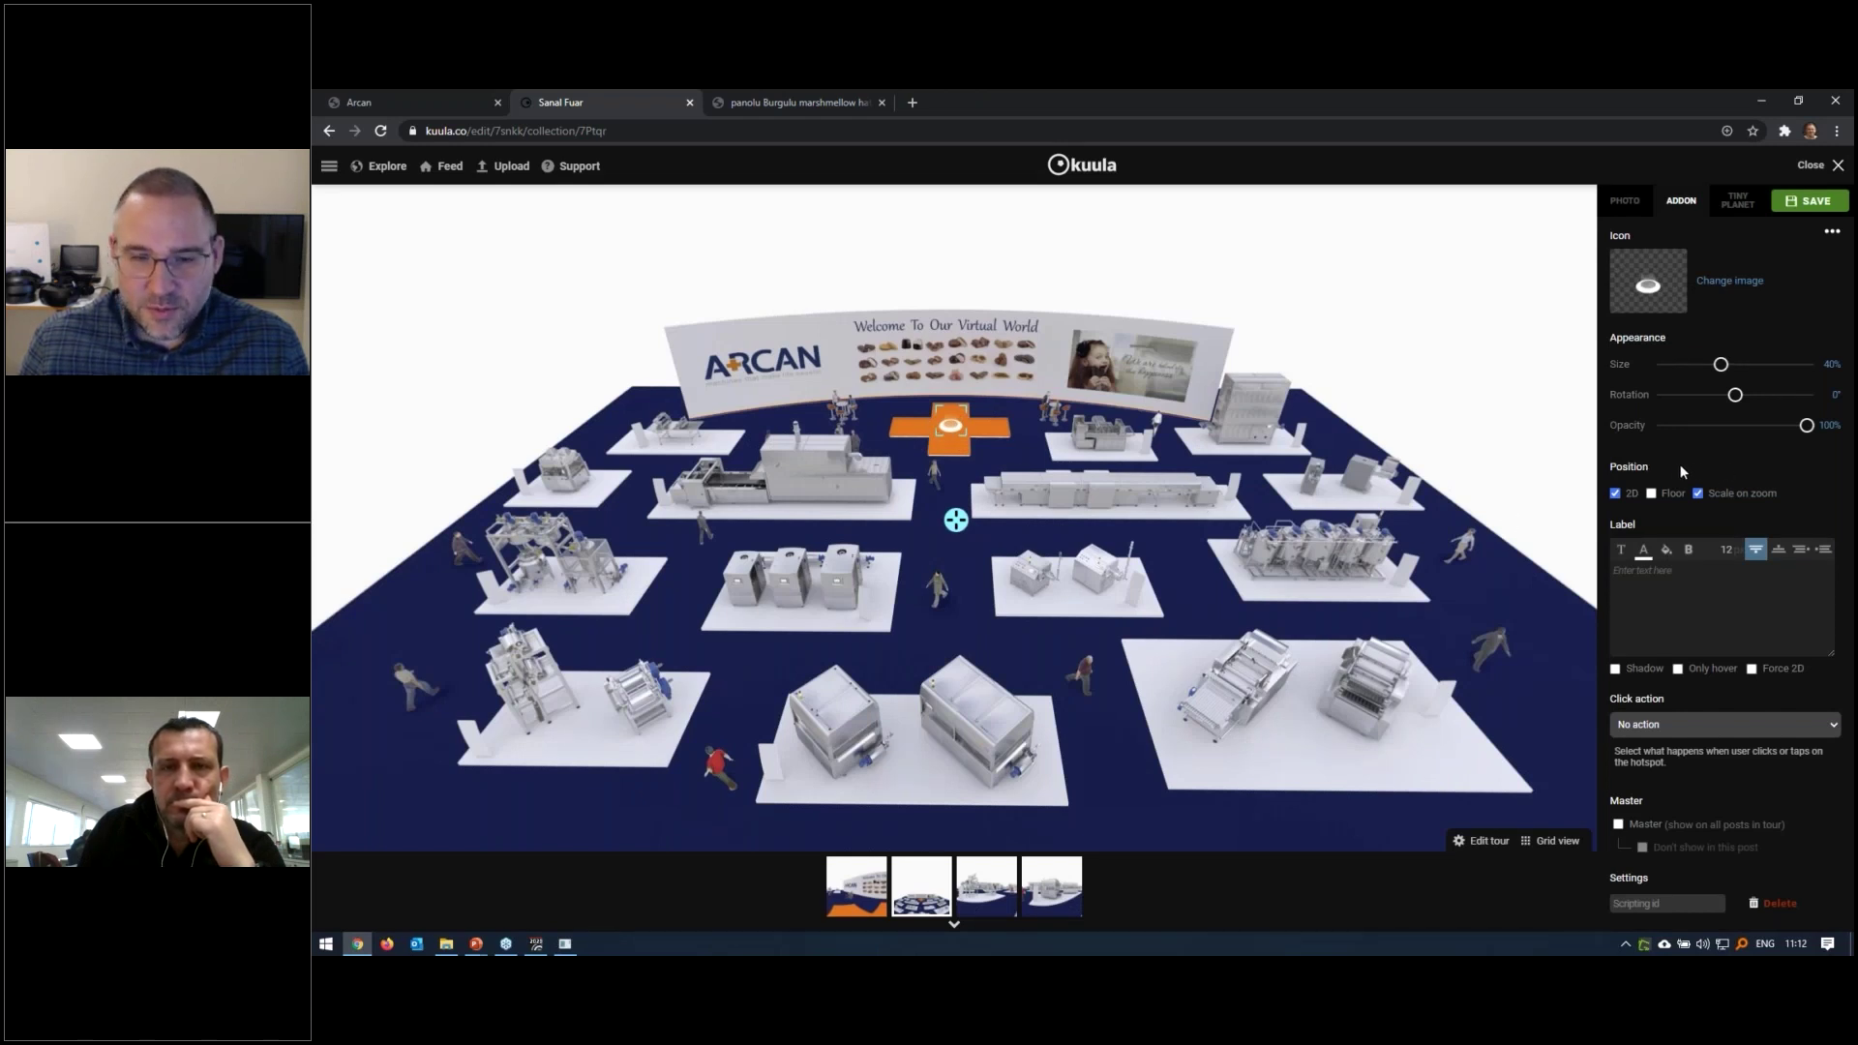
# Set the hotspot's click action to Go to another post, targeting F- artı, and save
pyautogui.click(1650, 732)
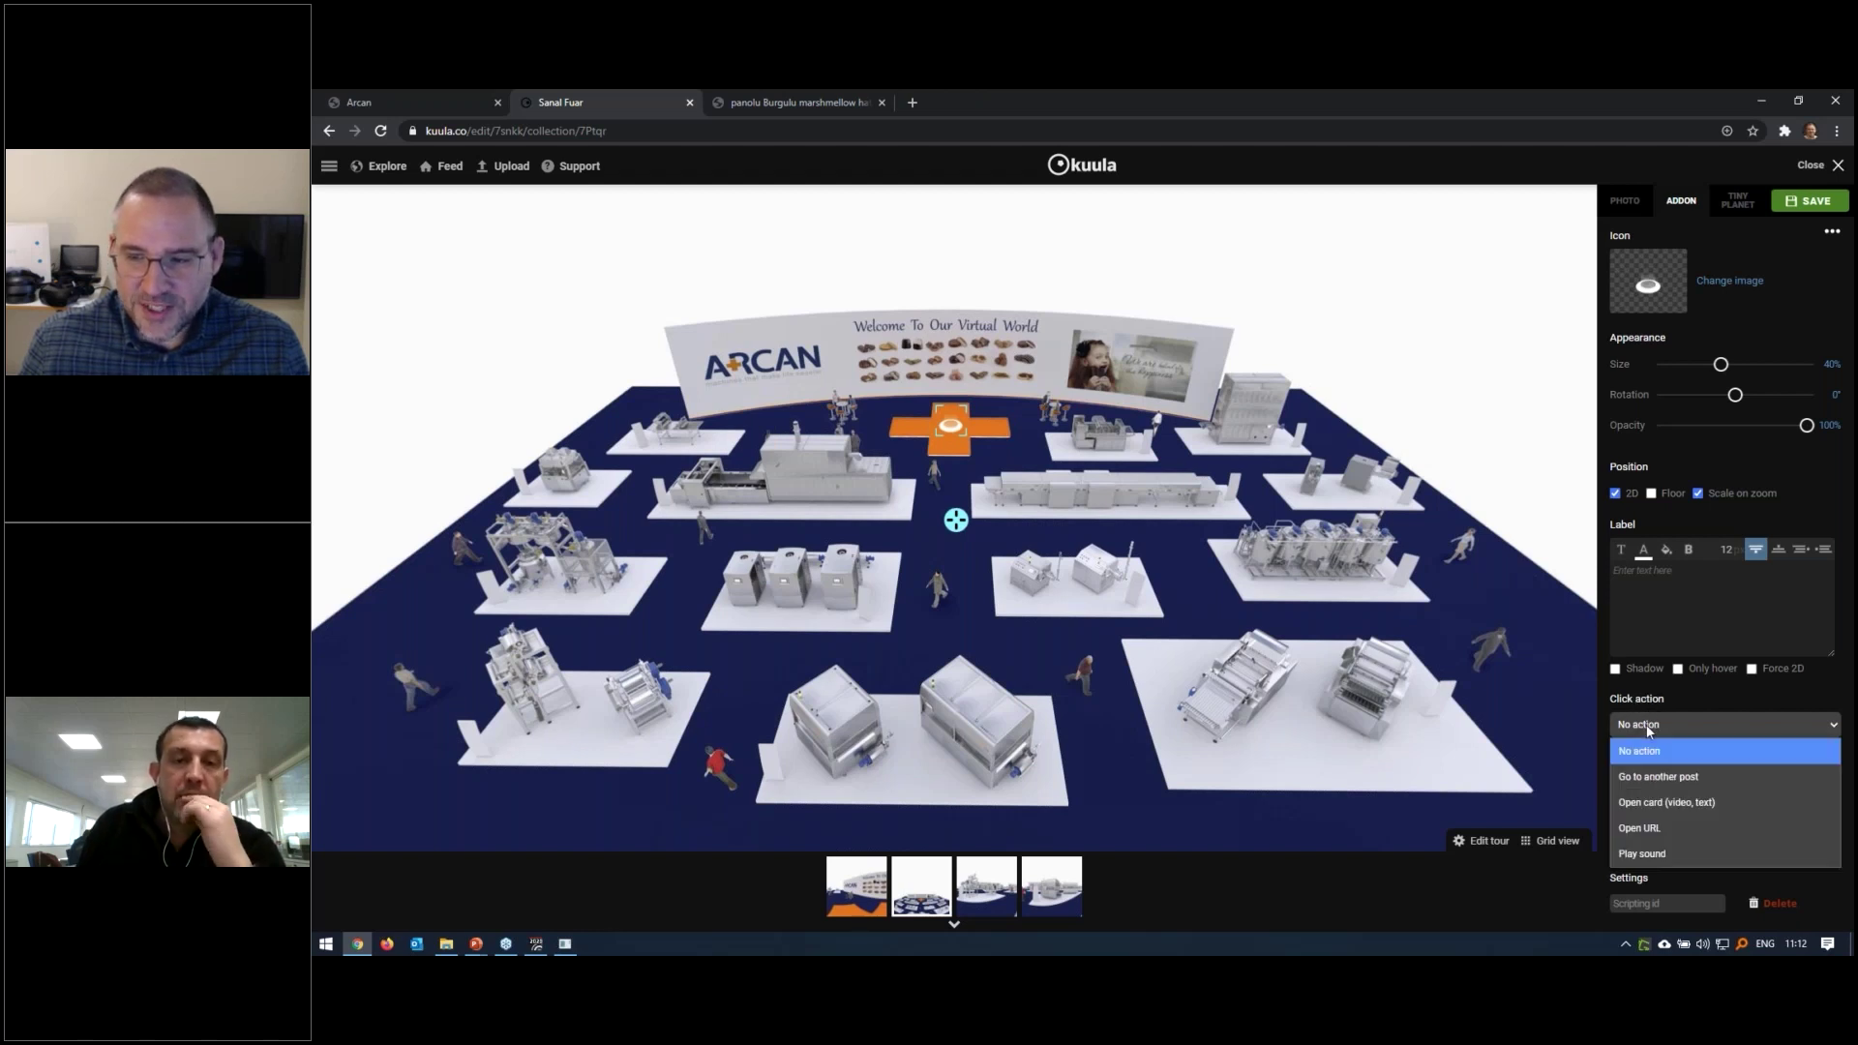
pyautogui.click(1653, 776)
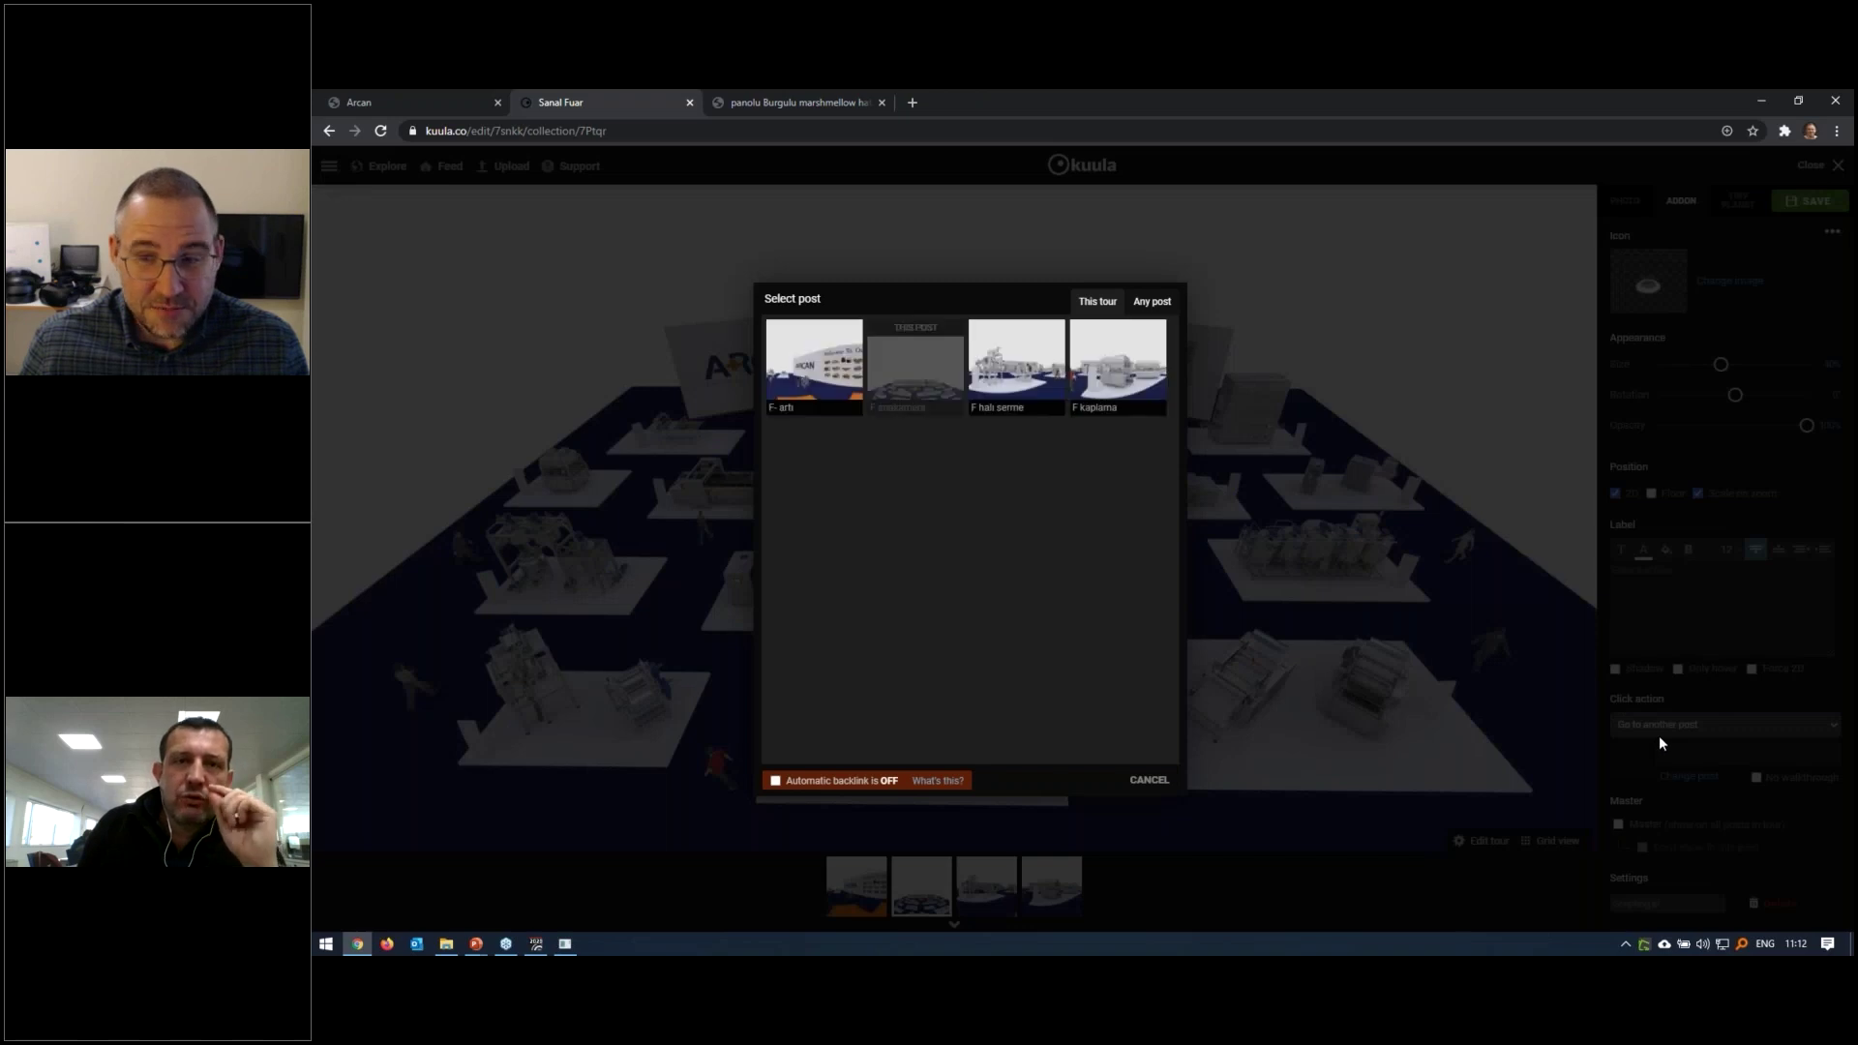
pyautogui.click(844, 360)
pyautogui.click(1829, 200)
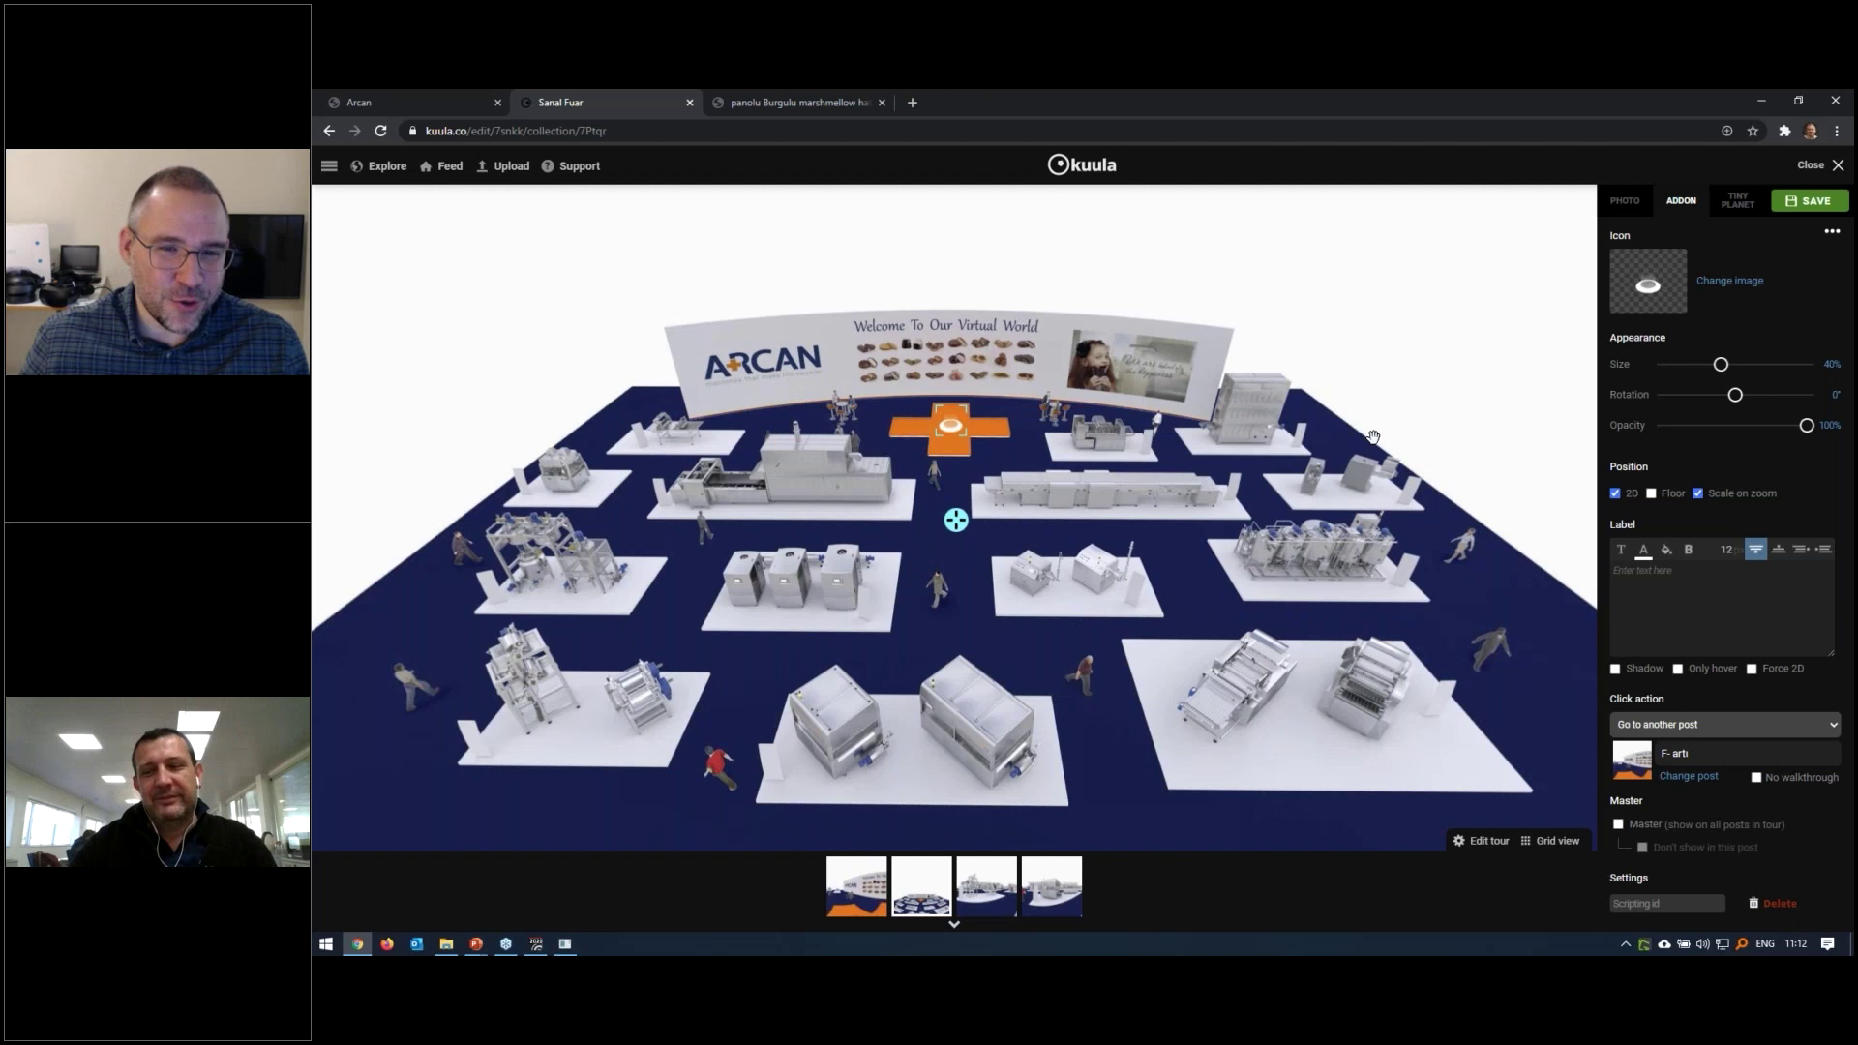
# In Visualize, render from Kamera 2 in Preview quality, showing the whole production line
pyautogui.click(532, 943)
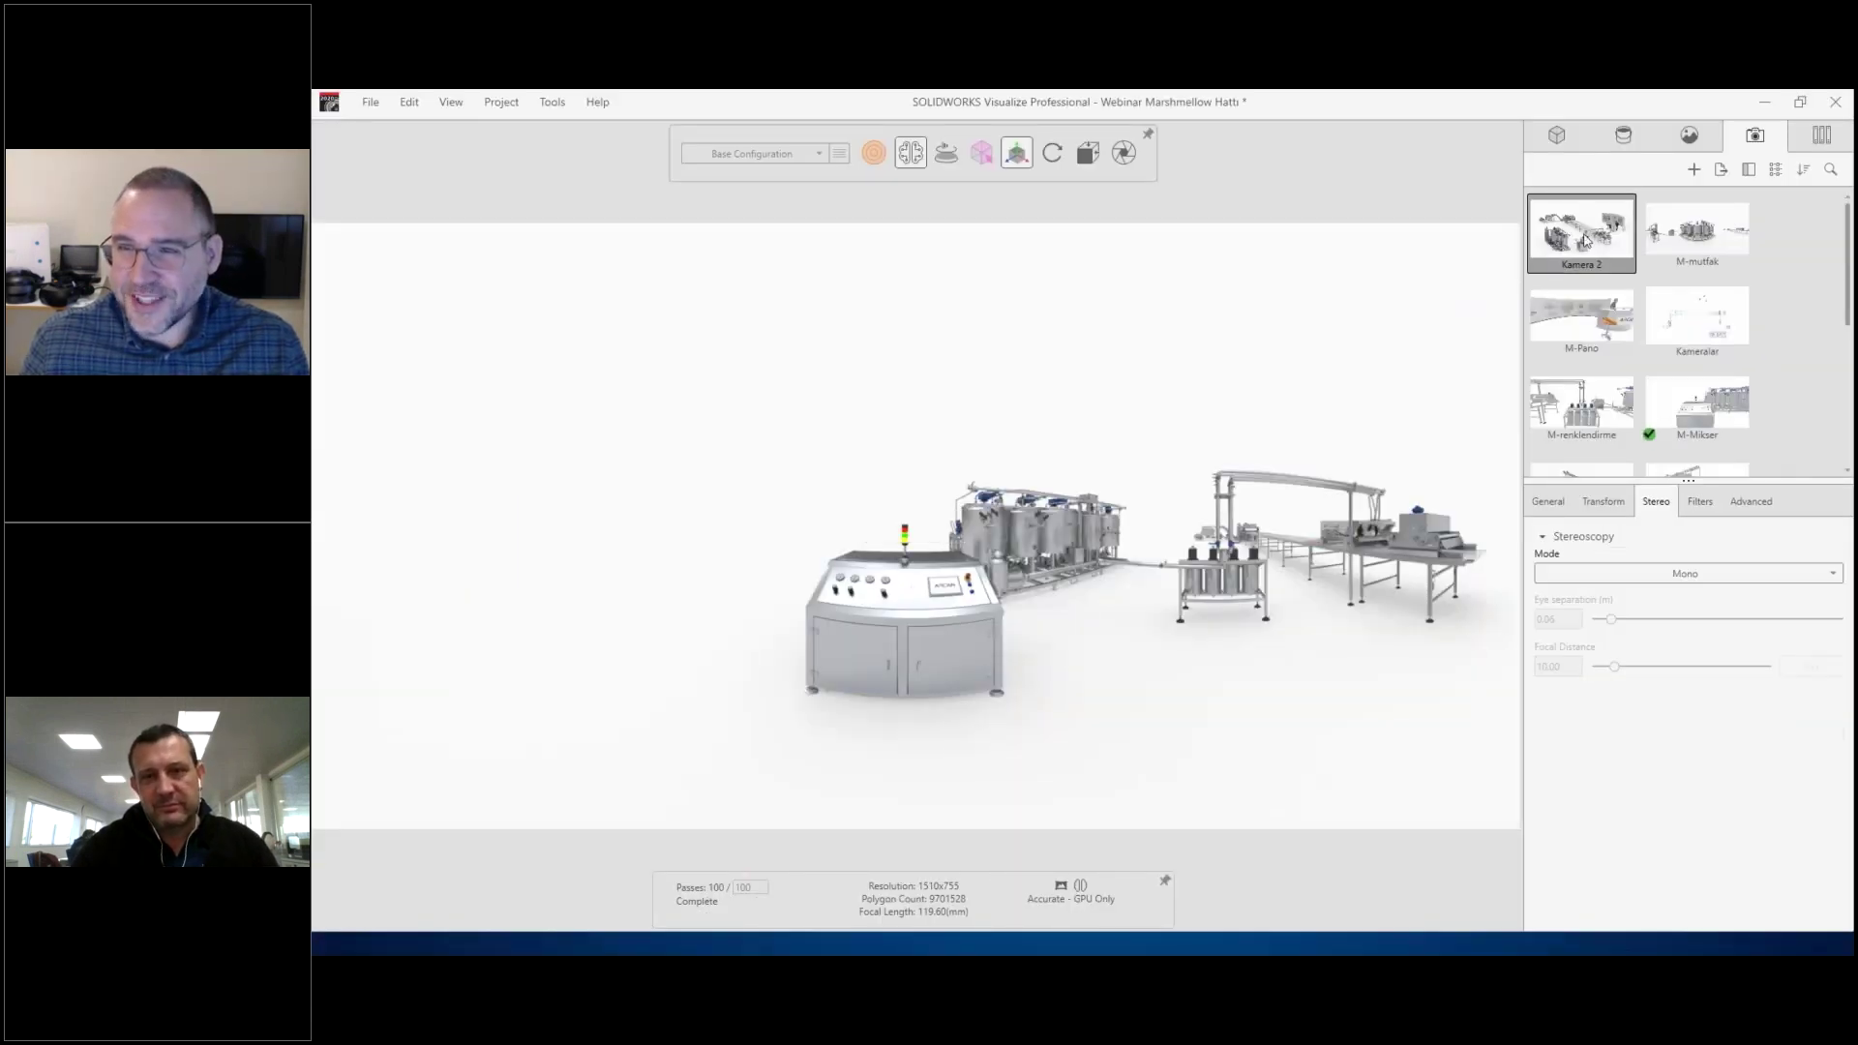
pyautogui.doubleClick(1585, 241)
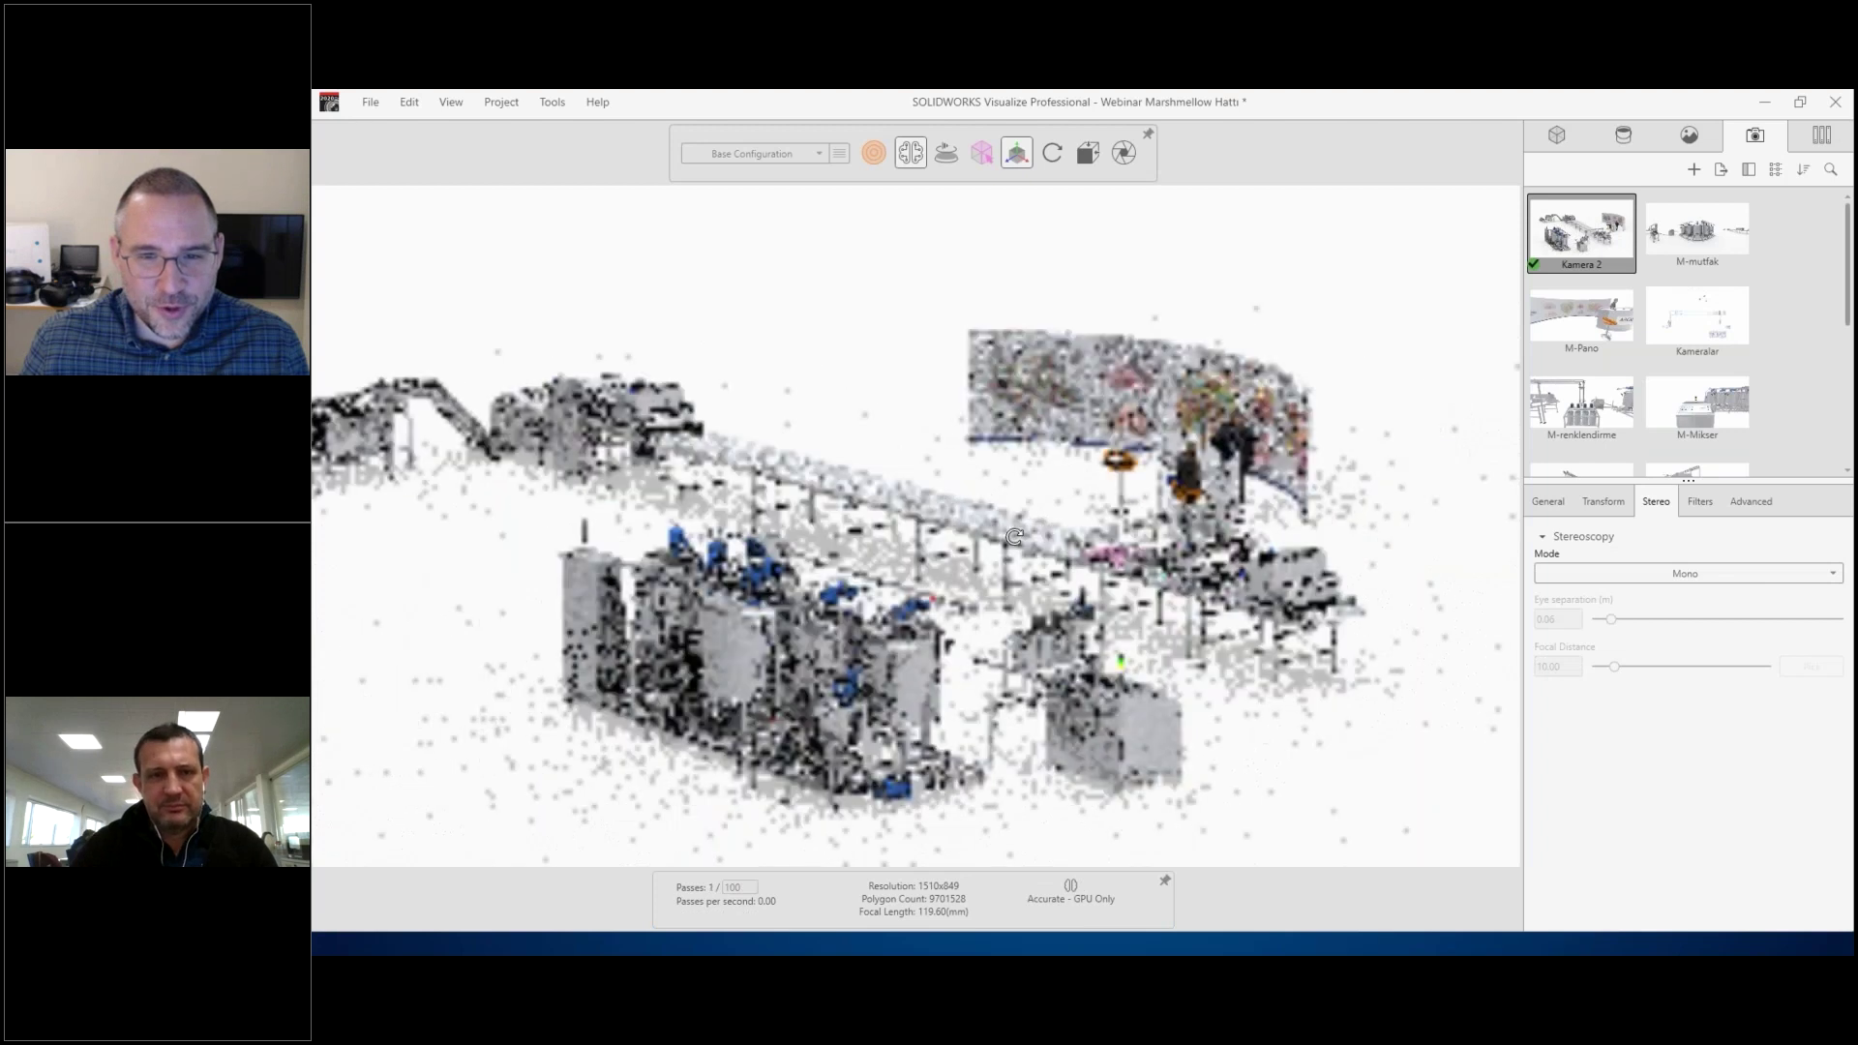
pyautogui.moveTo(1014, 537); pyautogui.dragTo(868, 170)
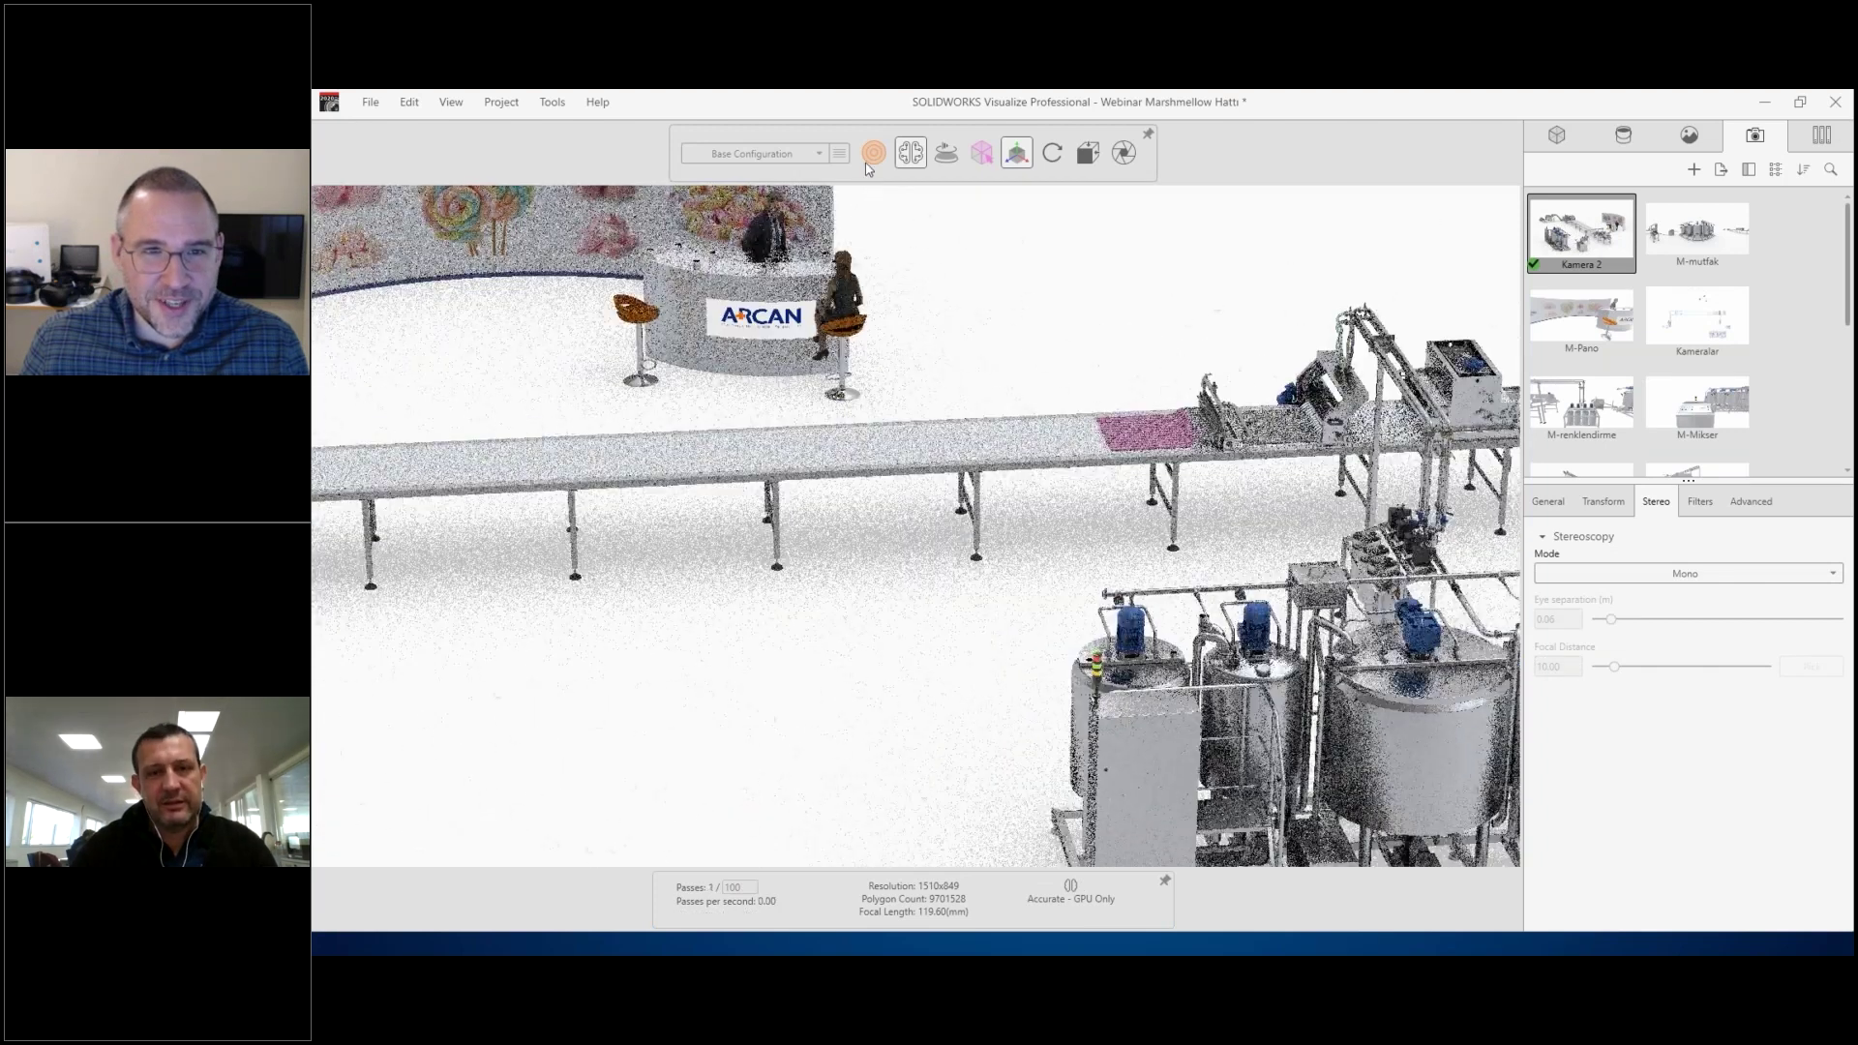
pyautogui.click(874, 153)
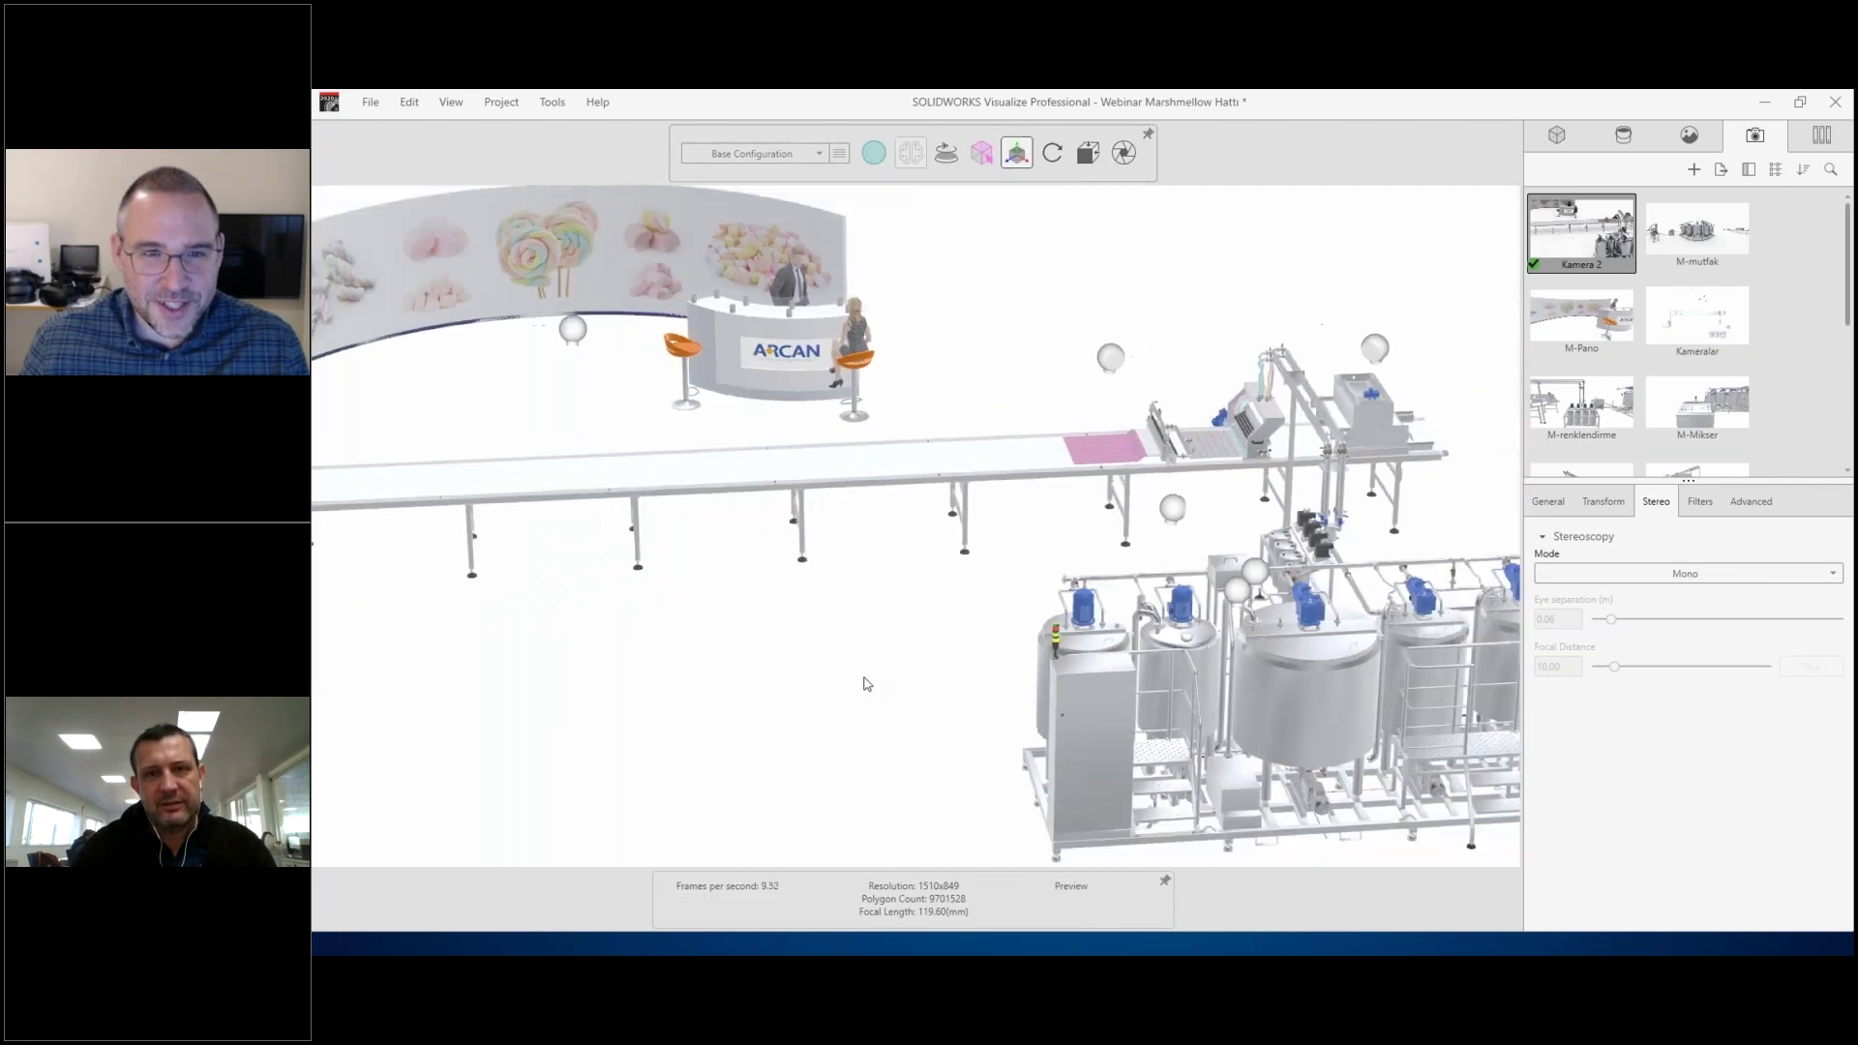
pyautogui.scroll(-5, 867, 684)
pyautogui.moveTo(813, 655); pyautogui.dragTo(788, 655)
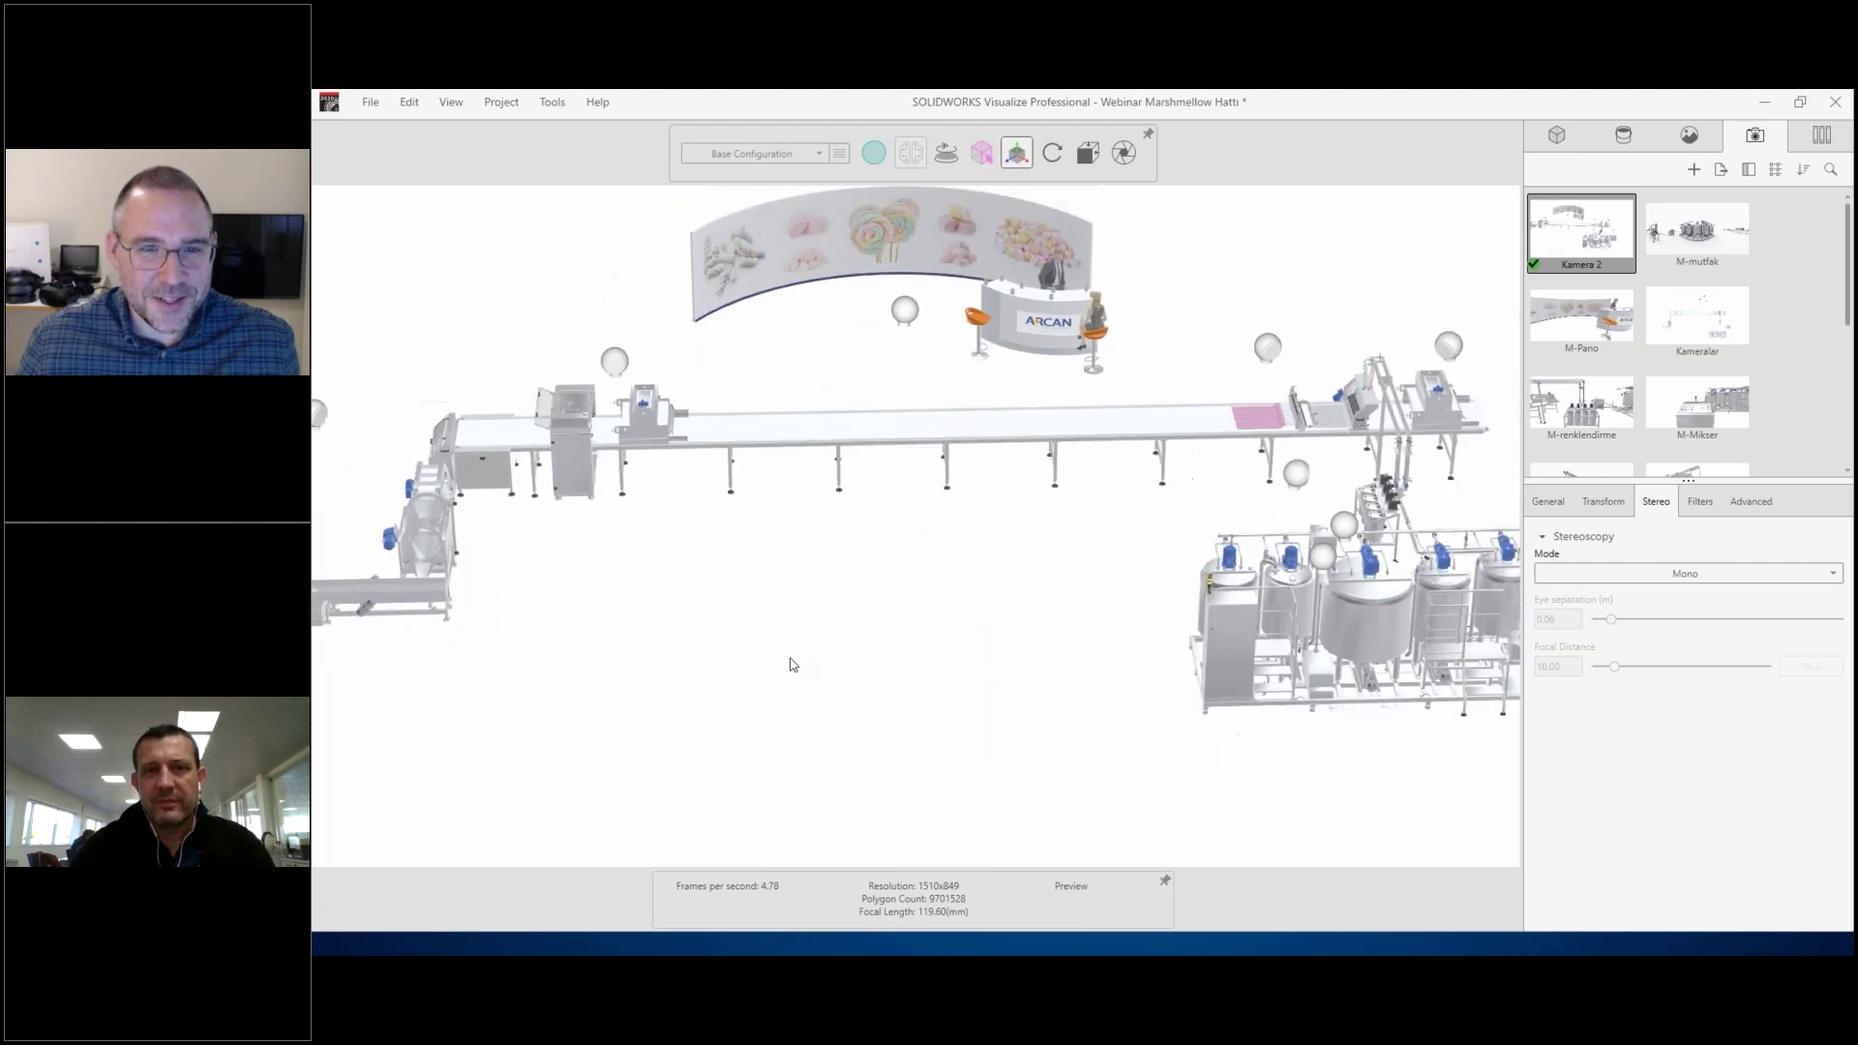
# Select the M-Pano camera, switch to the Kameralar top-down view, then return to Chrome
pyautogui.click(908, 352)
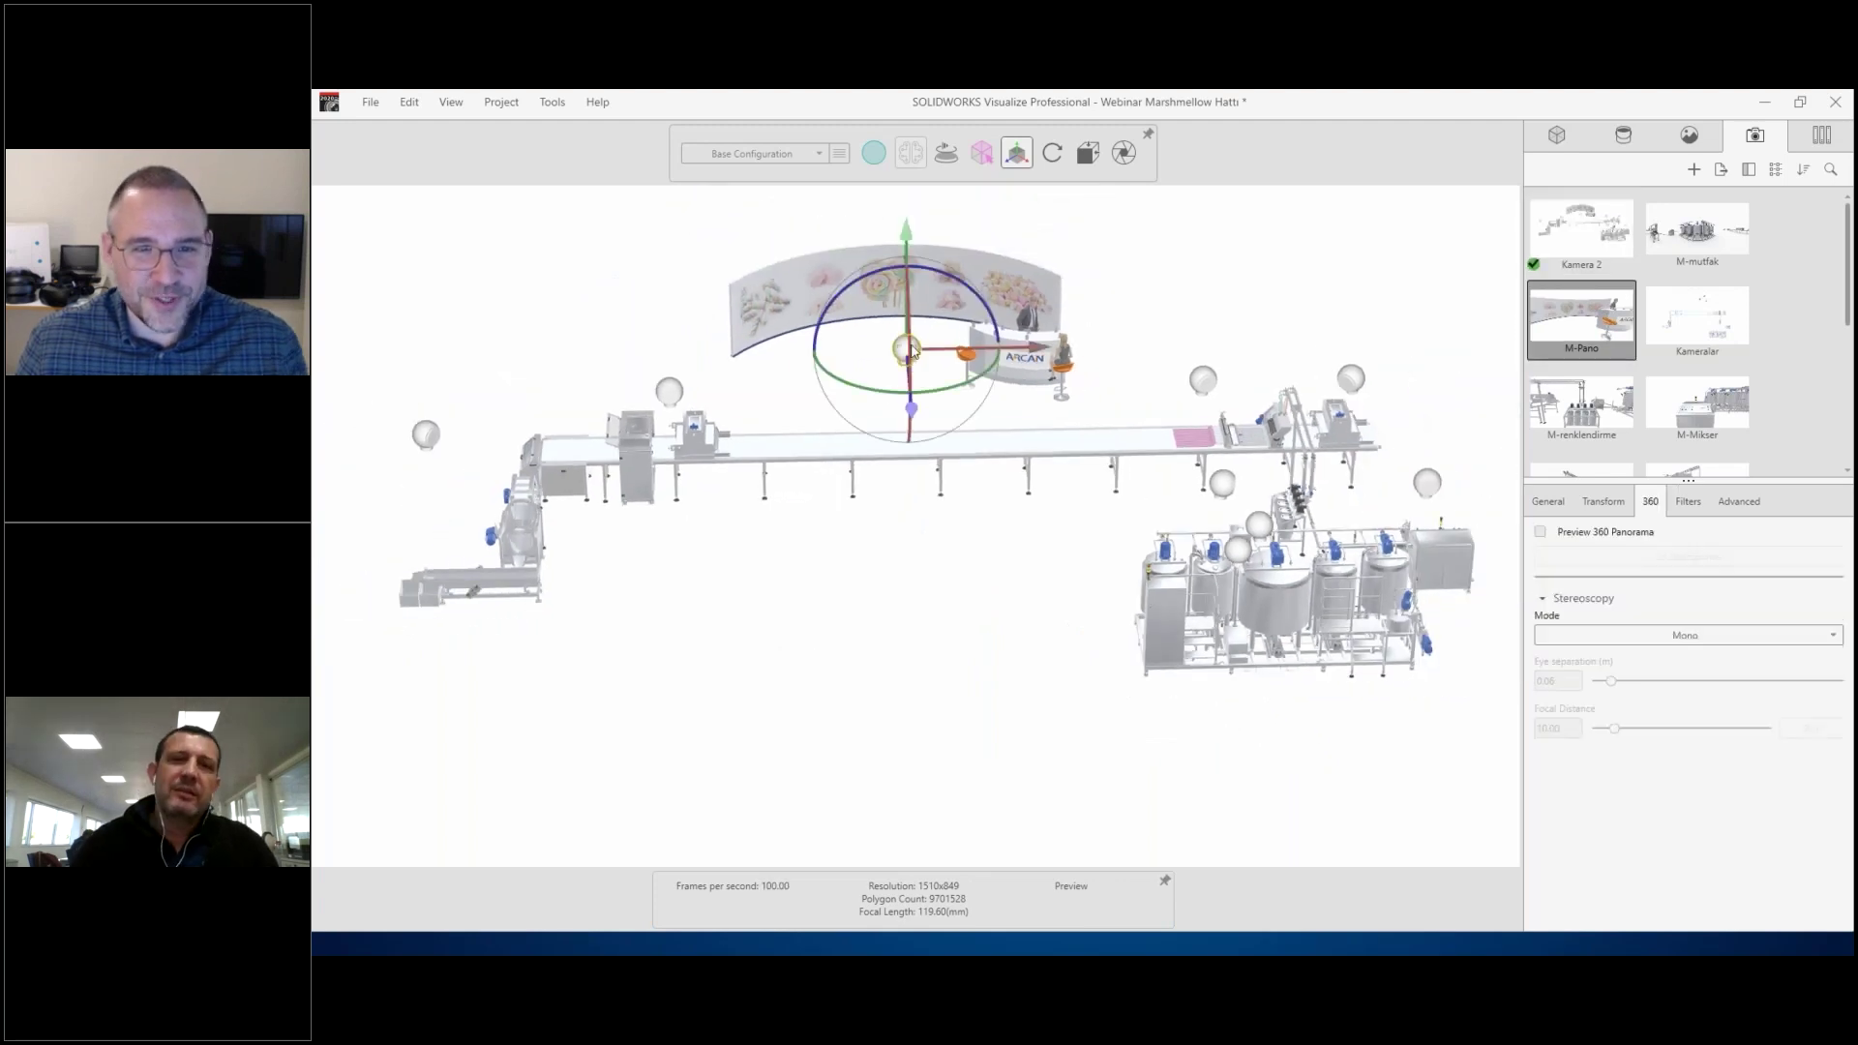
pyautogui.click(902, 367)
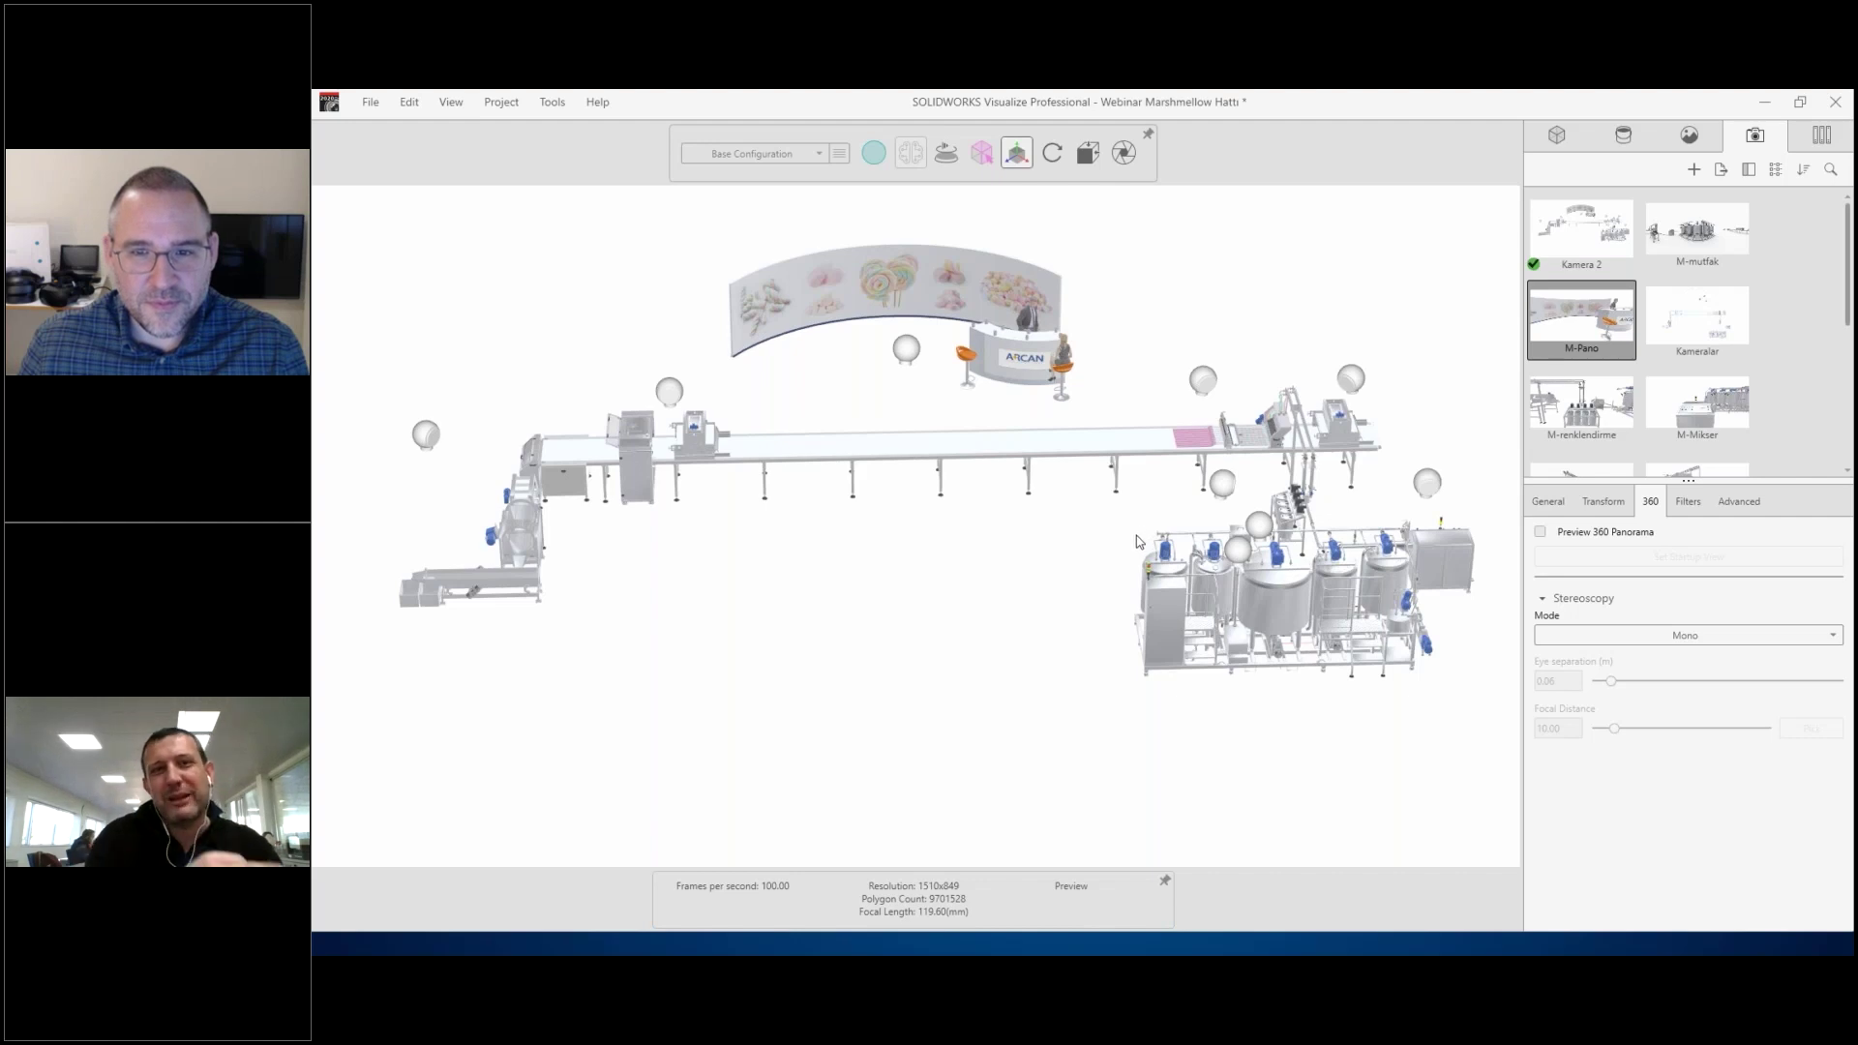
pyautogui.doubleClick(1732, 336)
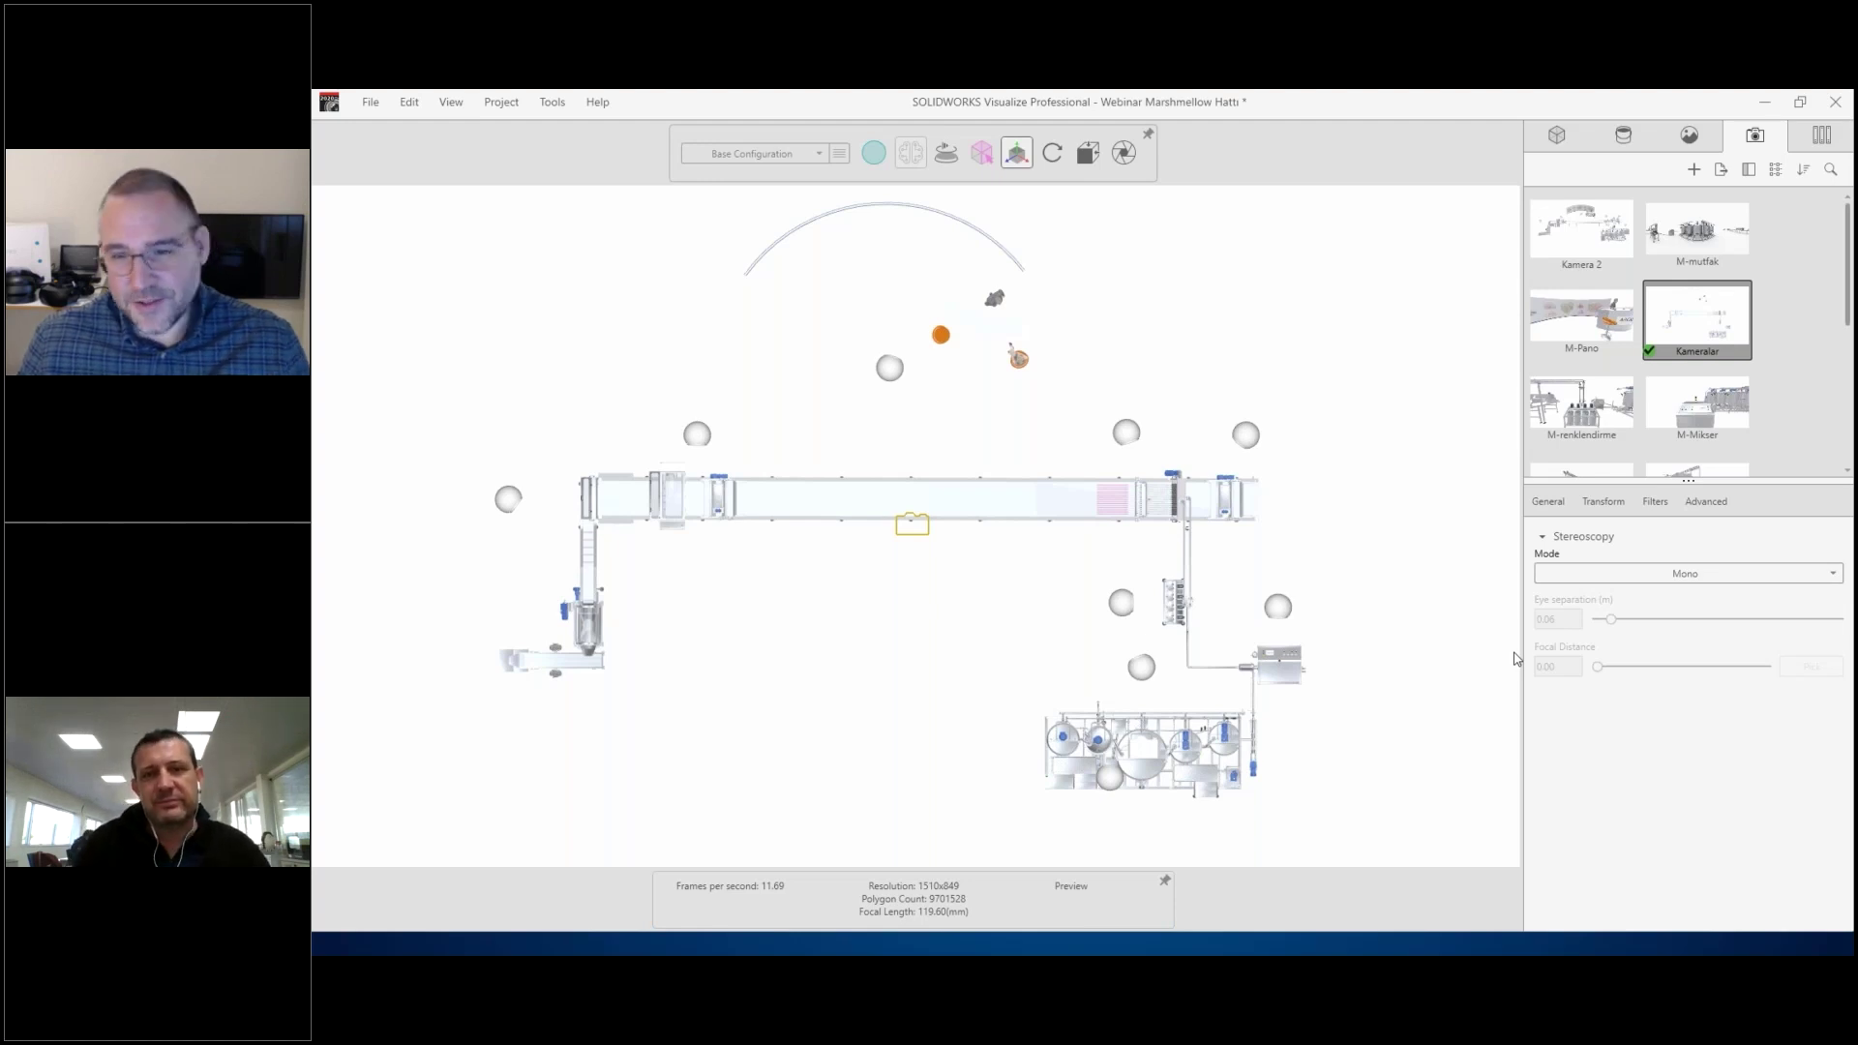
pyautogui.hotkey('alt', 'Tab')
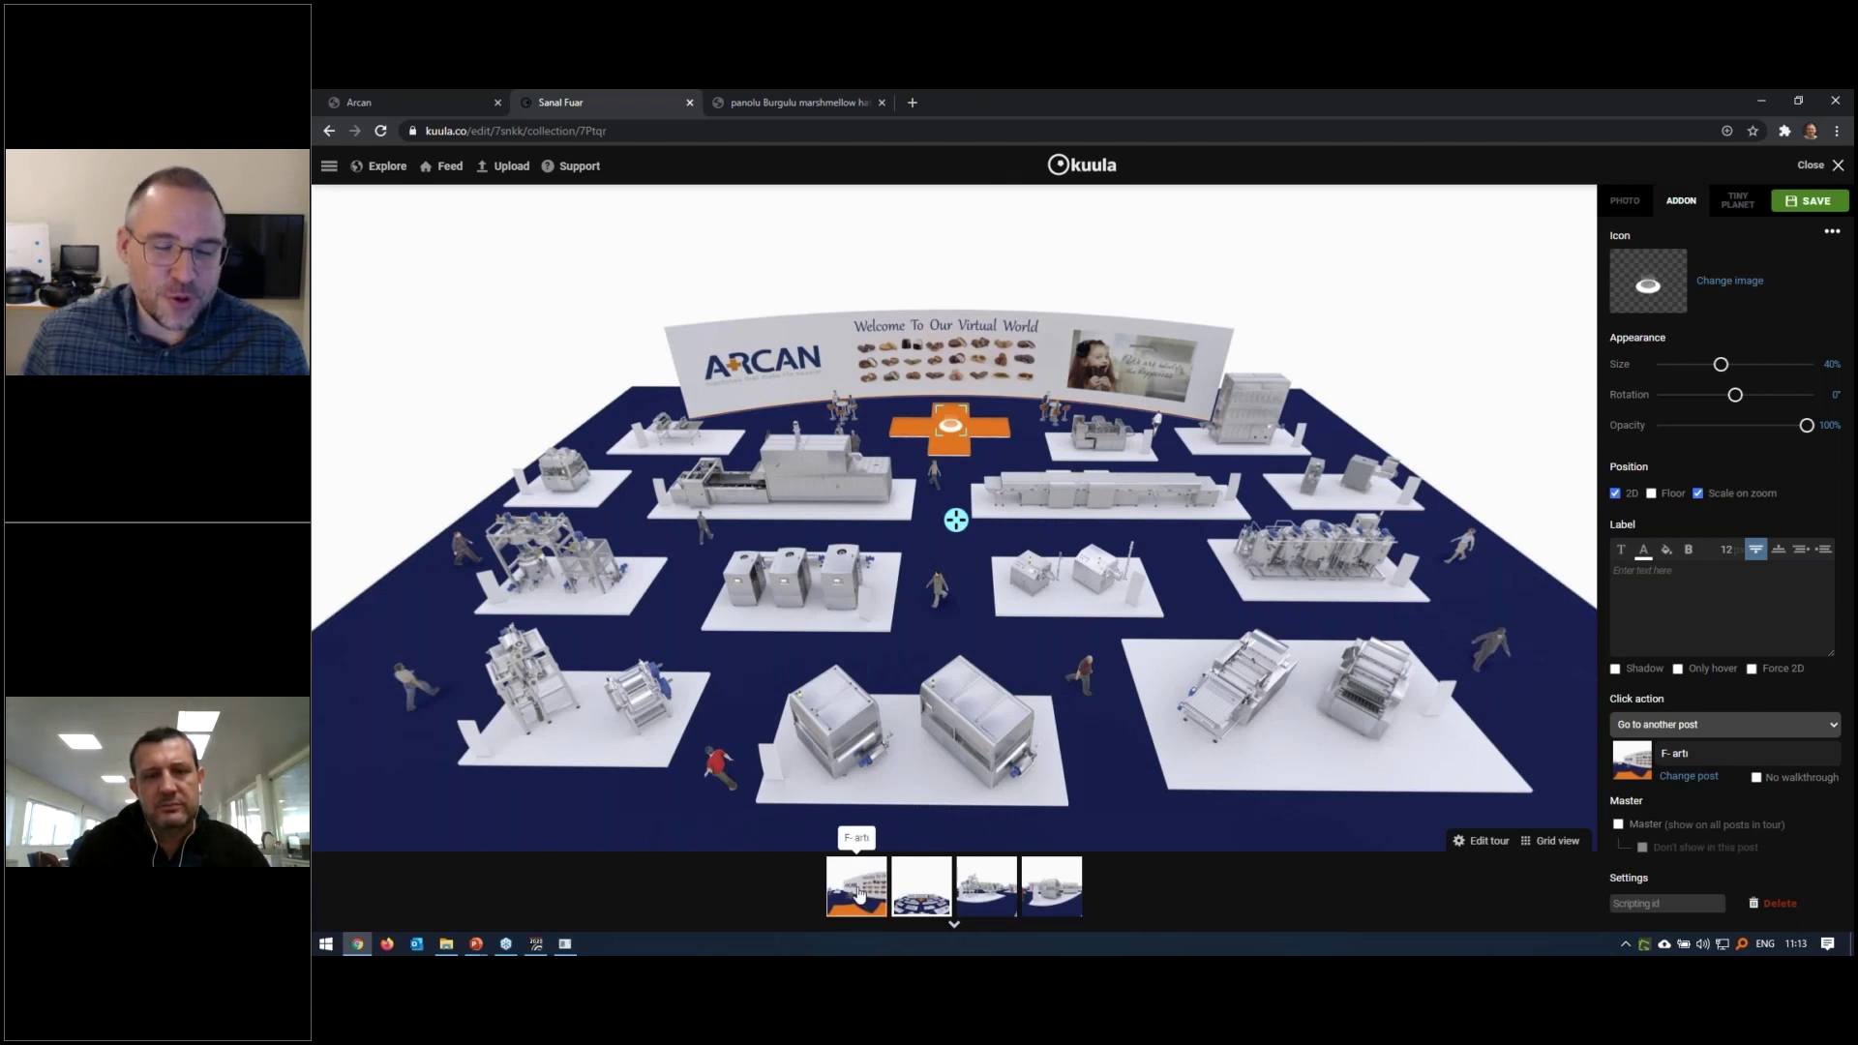
# Save, close the editor, and follow the orange hotspot into the F- artı panorama
pyautogui.click(1808, 208)
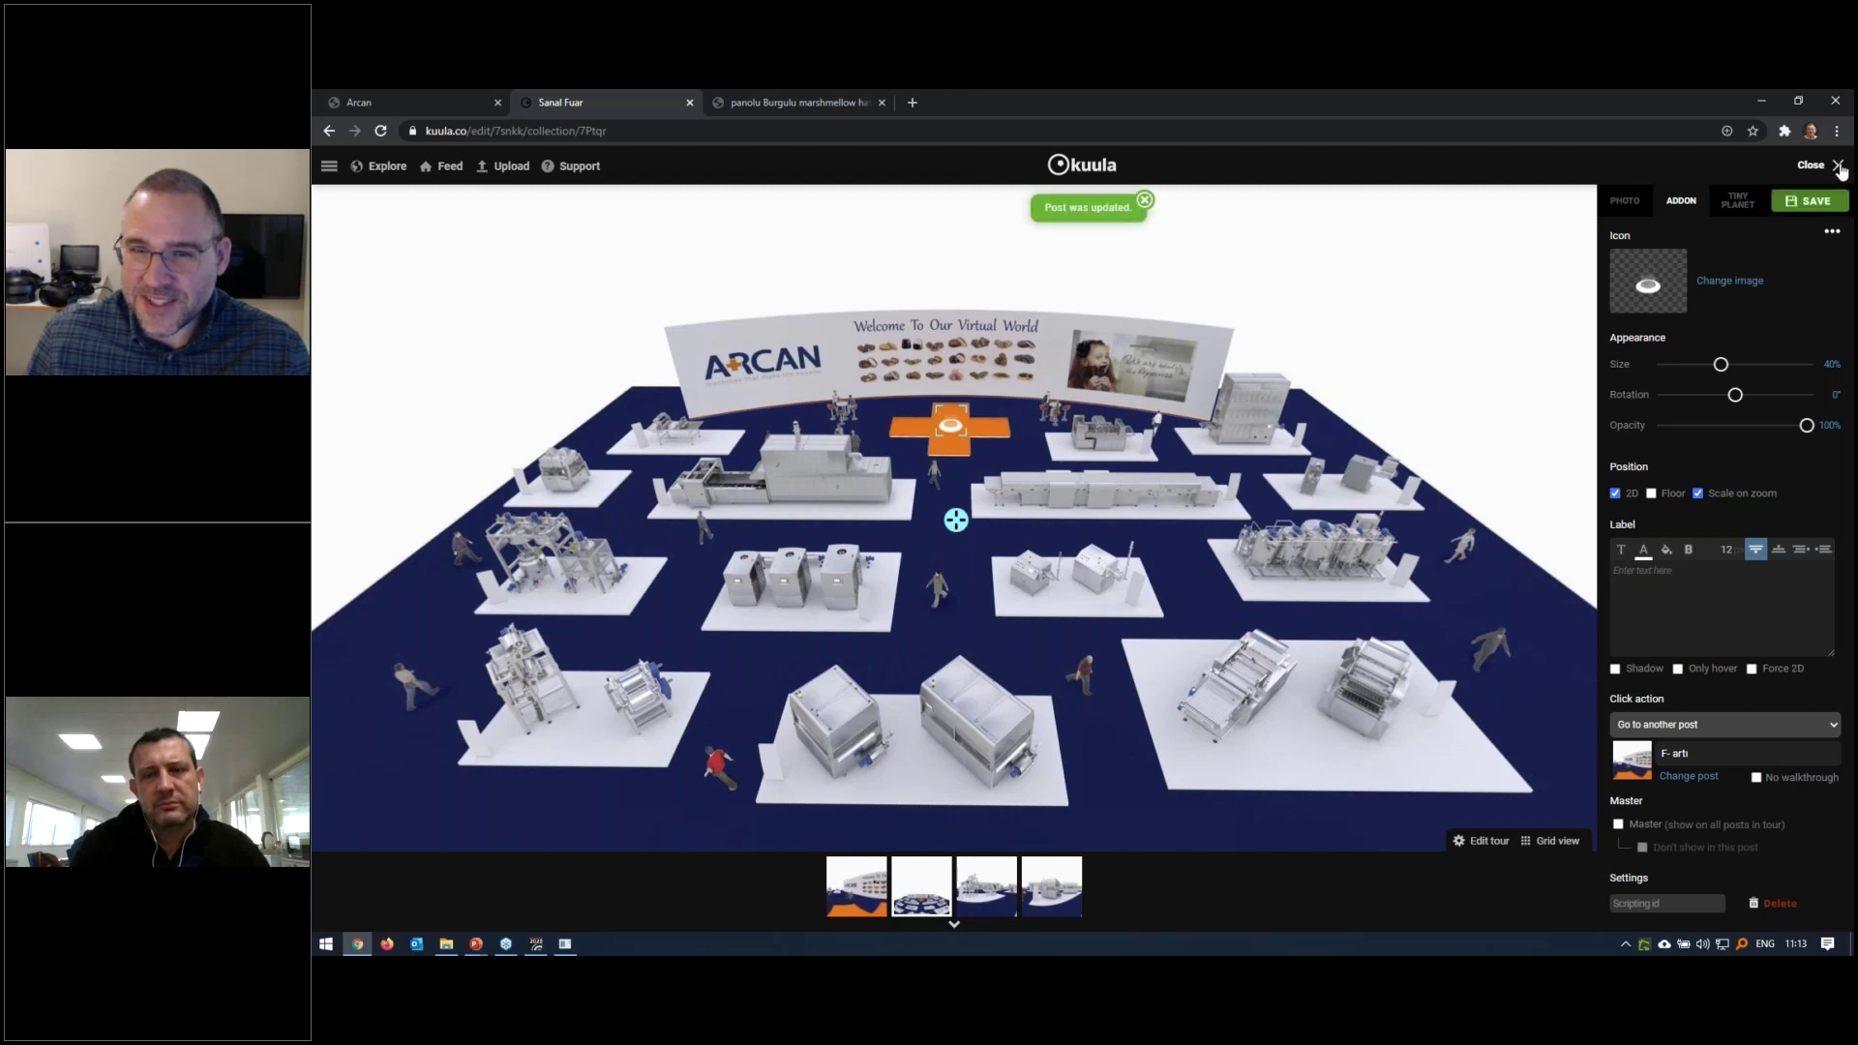
pyautogui.click(1838, 166)
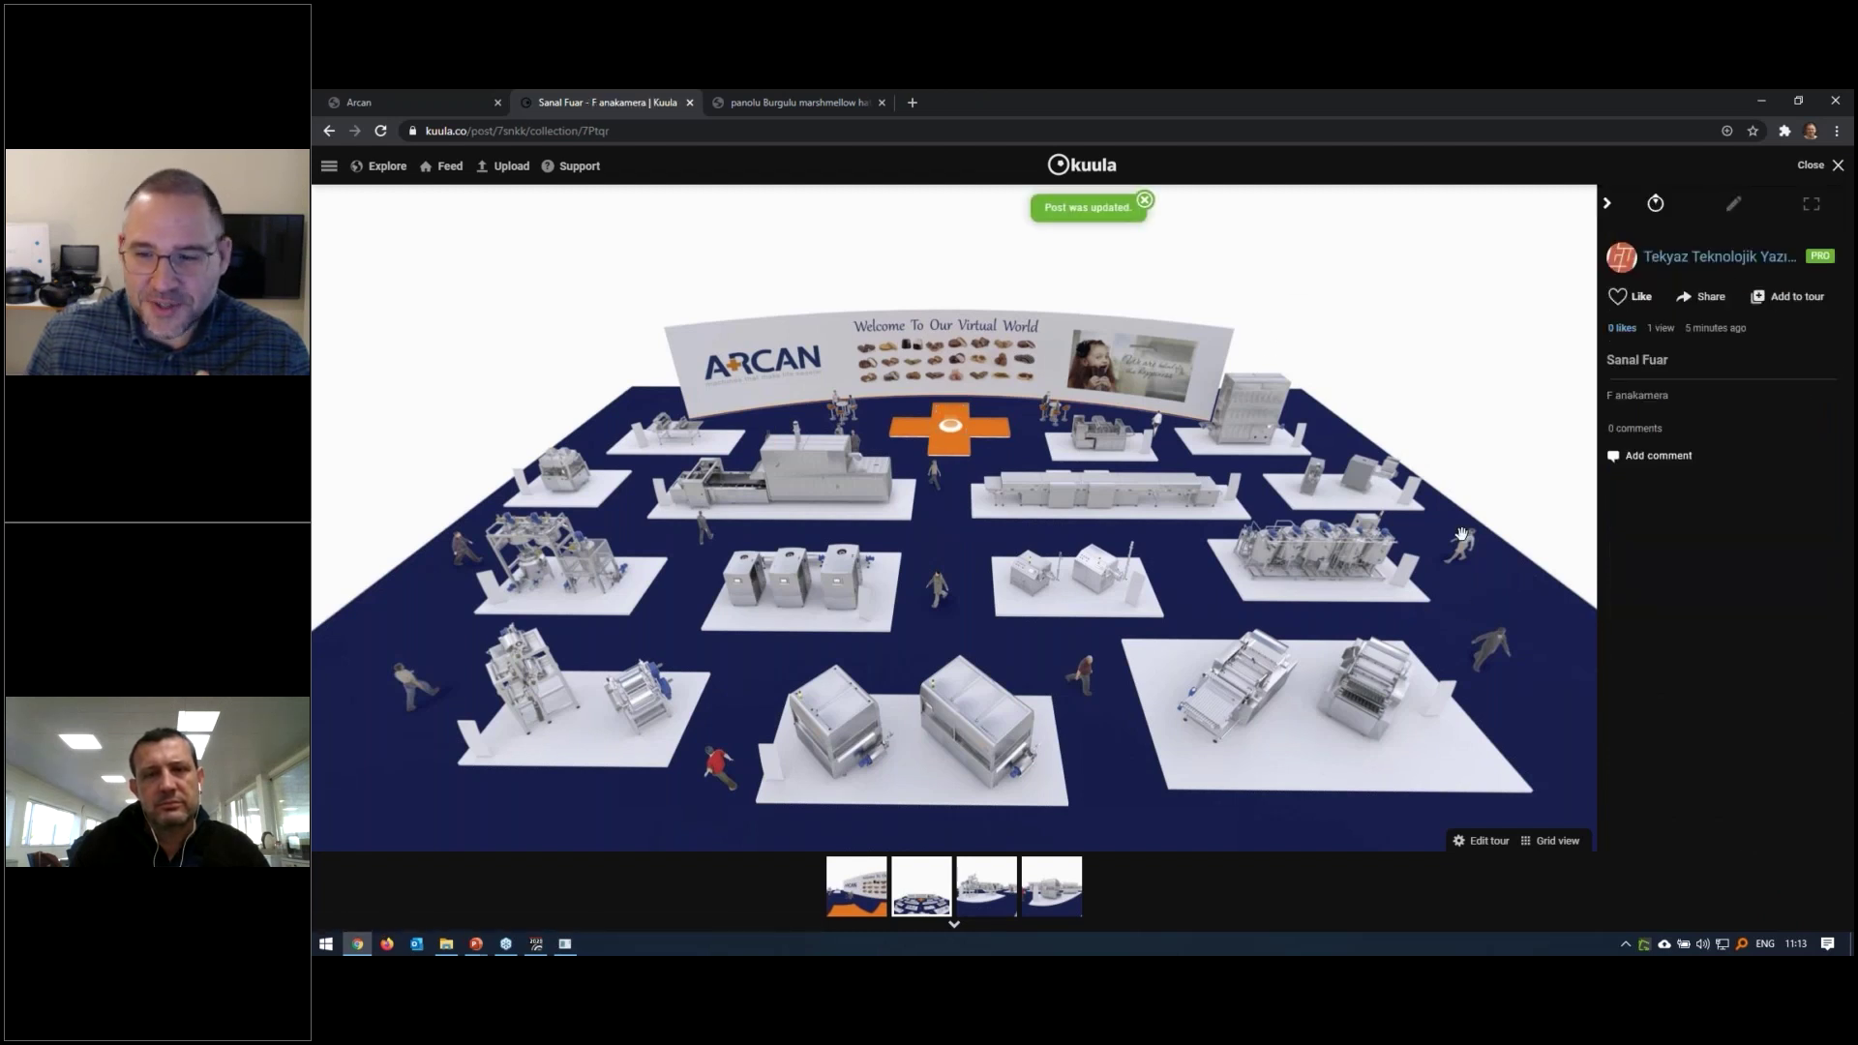
pyautogui.click(951, 431)
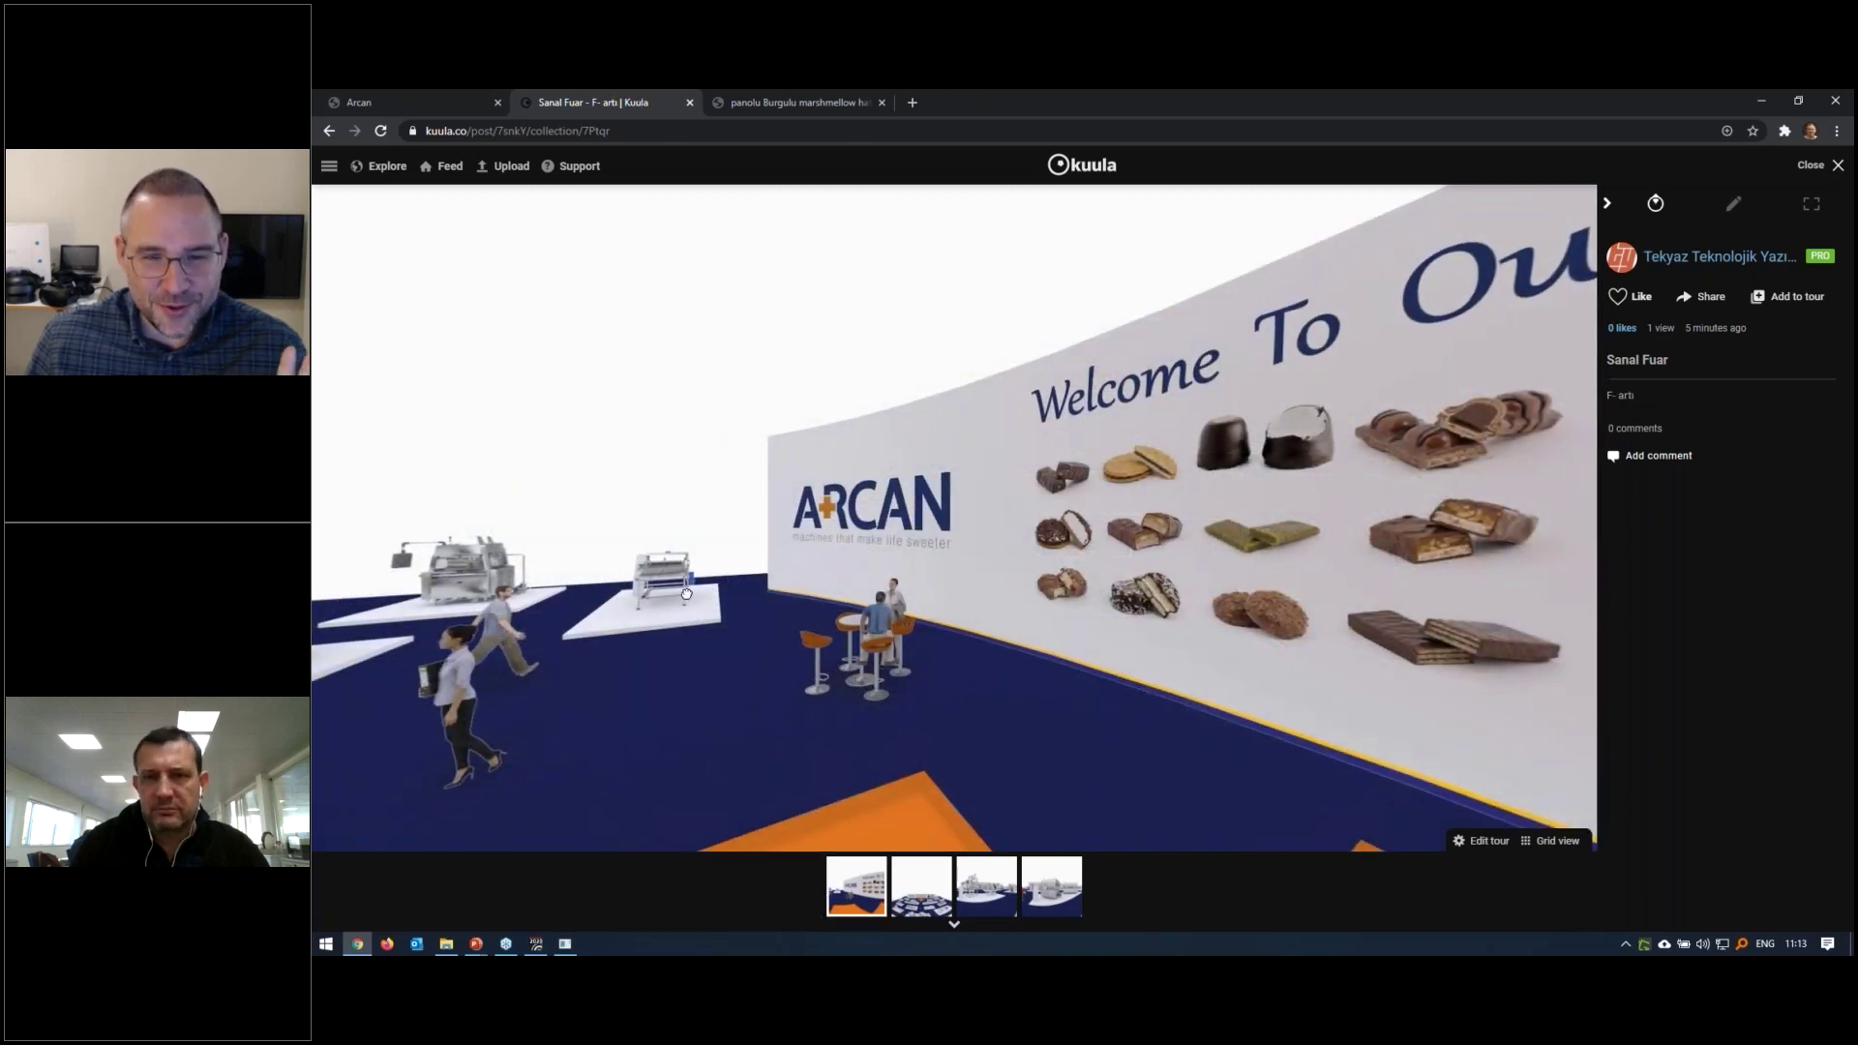
pyautogui.moveTo(664, 603); pyautogui.dragTo(1065, 596)
pyautogui.moveTo(677, 590); pyautogui.dragTo(1065, 590)
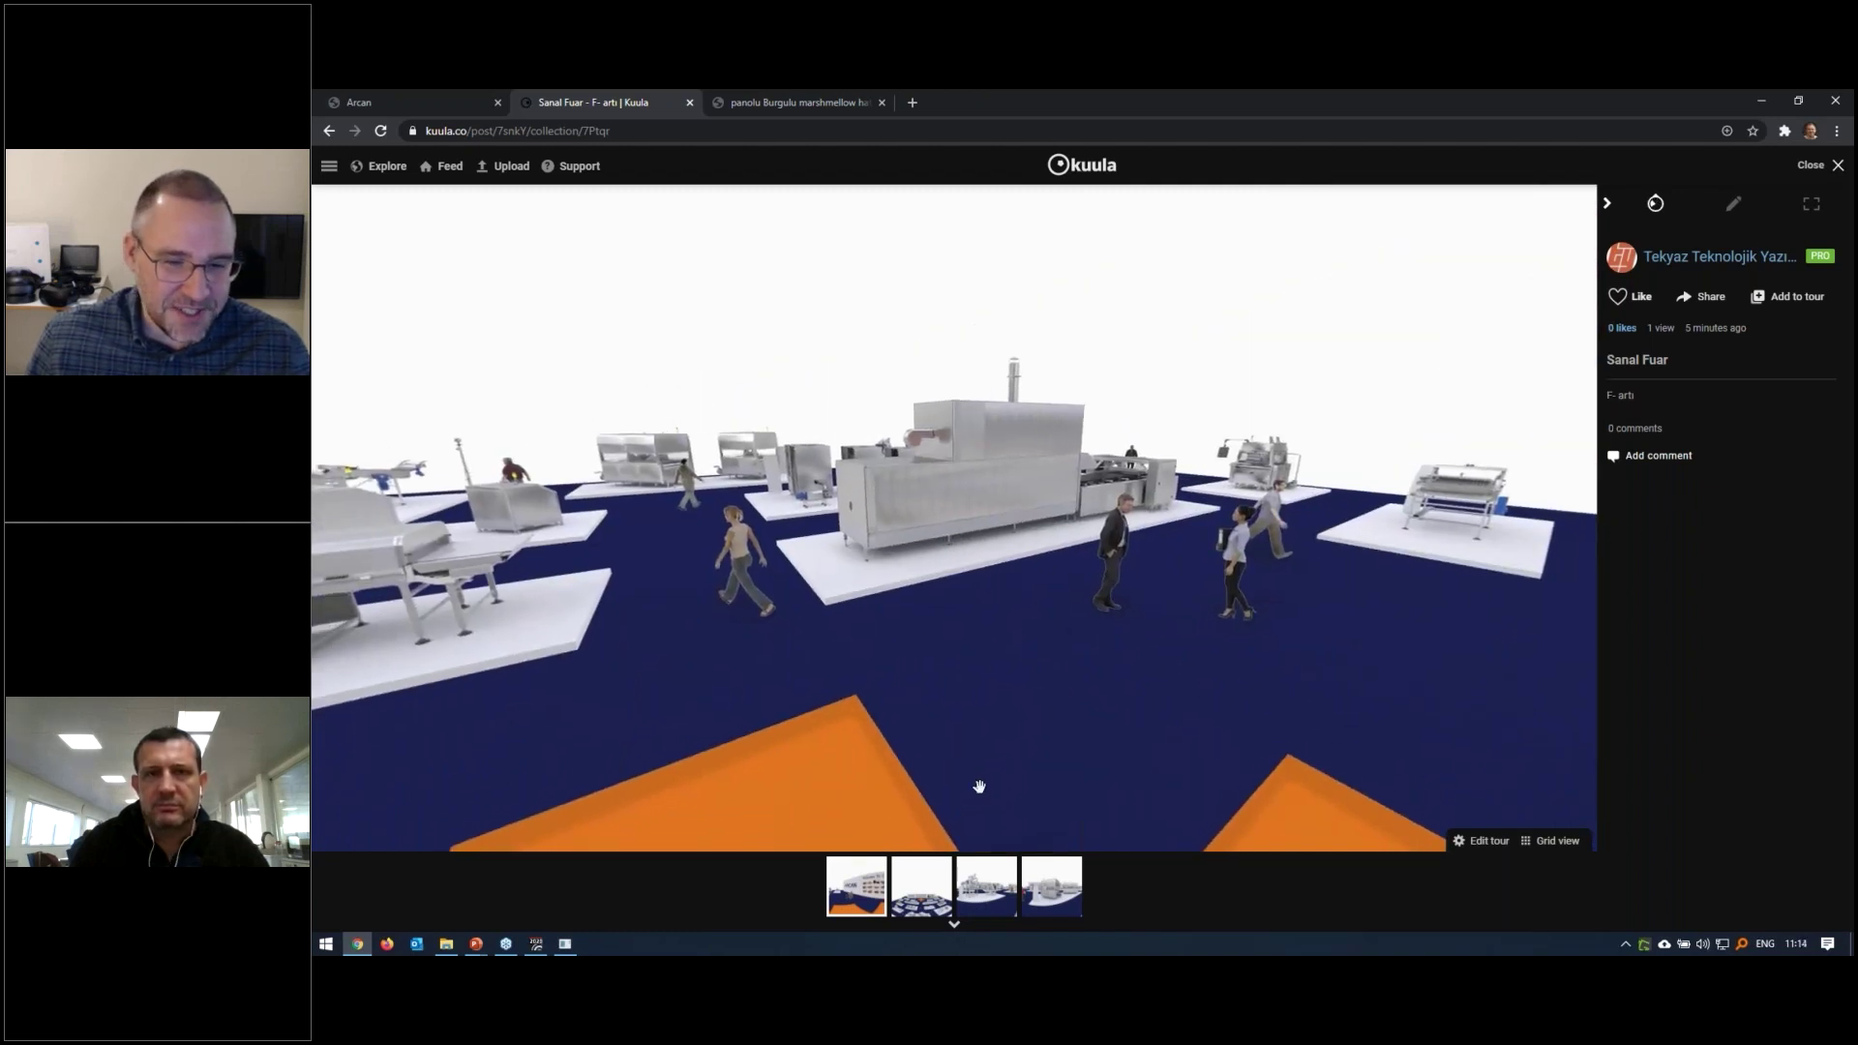
# Open the F- artı panorama for editing, then add and discard a trial hotspot
pyautogui.click(1732, 204)
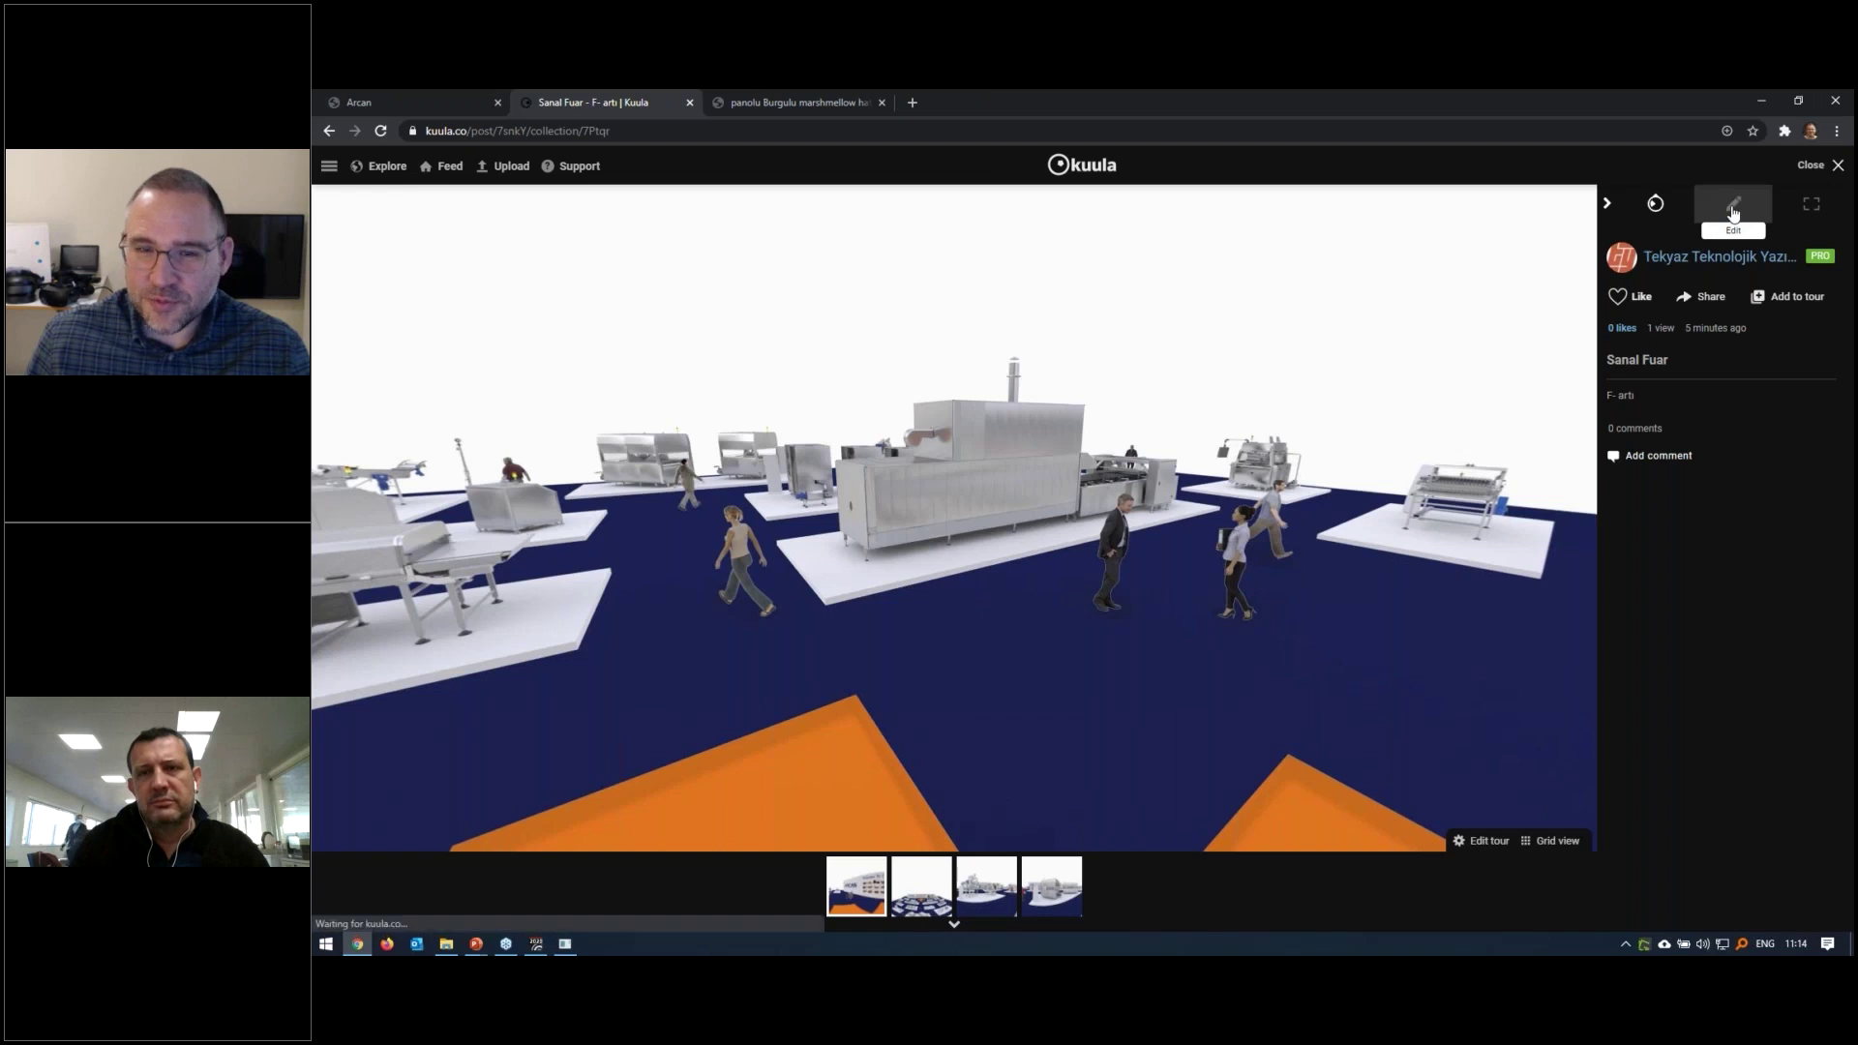
pyautogui.moveTo(690, 641); pyautogui.dragTo(1090, 639)
pyautogui.scroll(-5, 1740, 681)
pyautogui.scroll(5, 1740, 682)
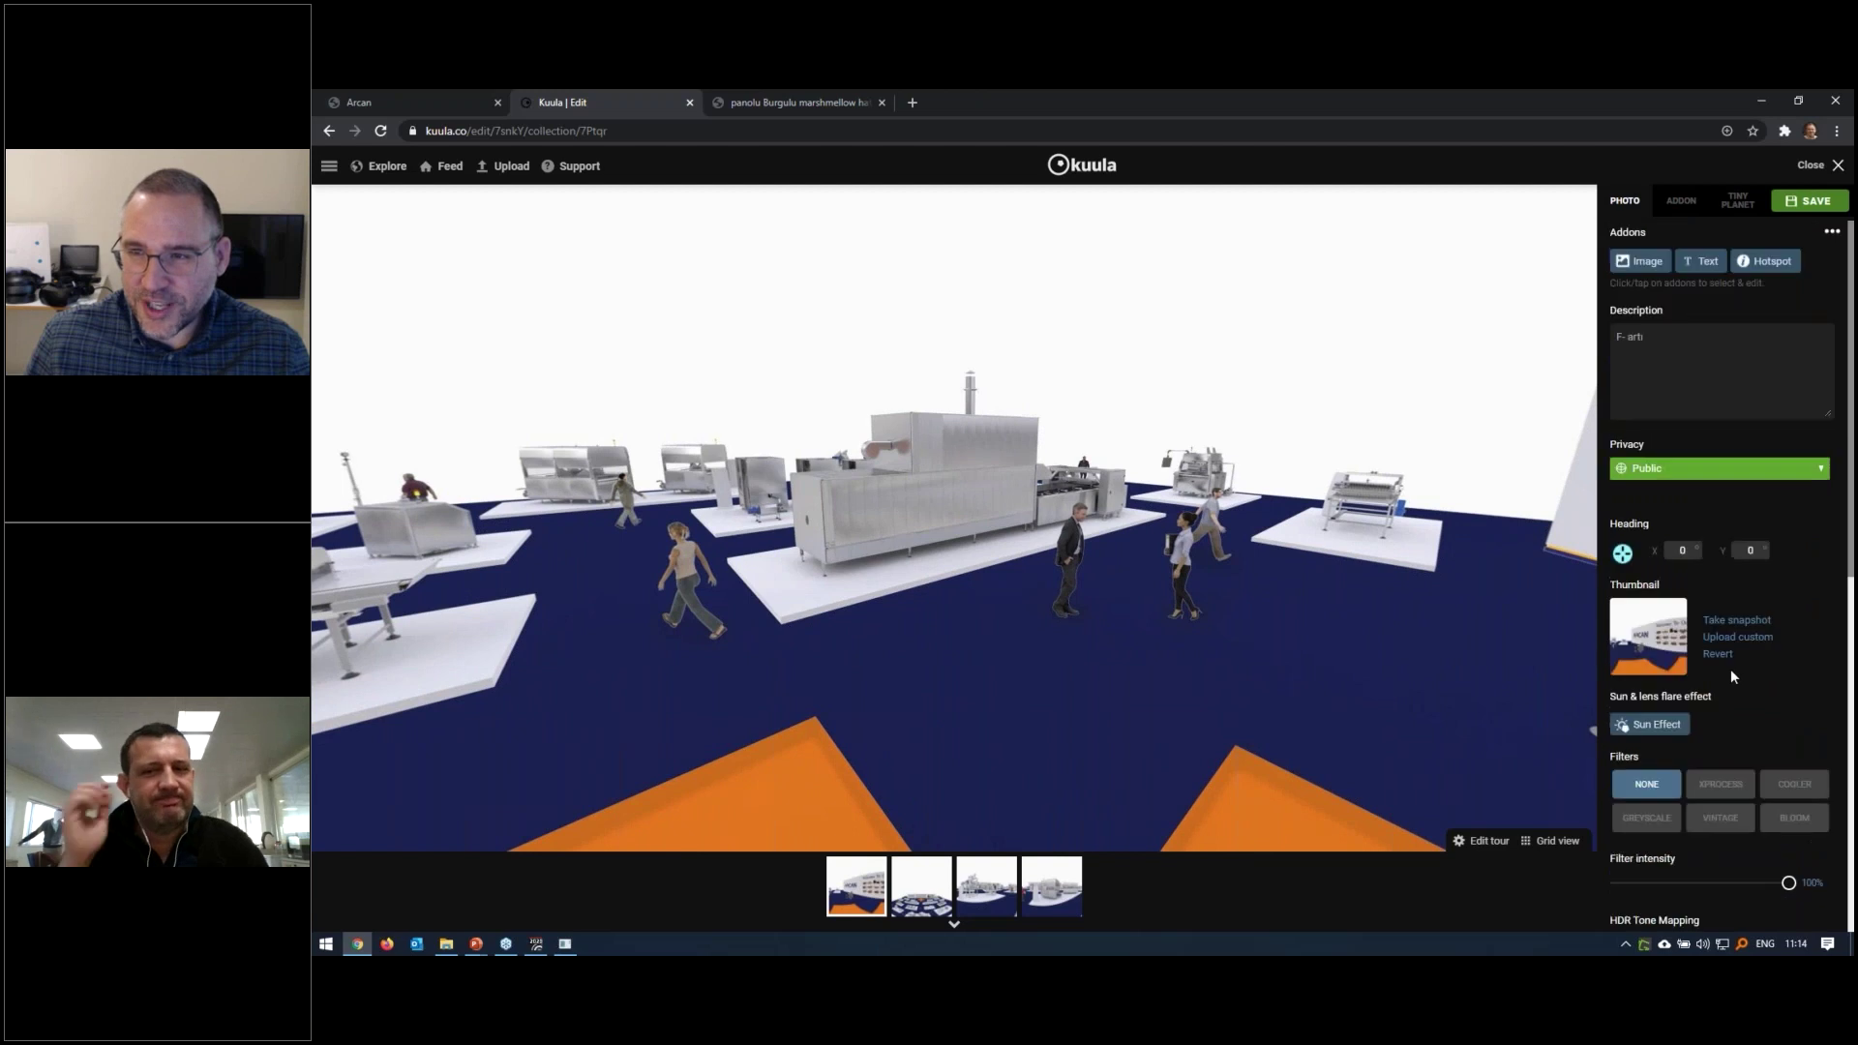
pyautogui.click(1771, 262)
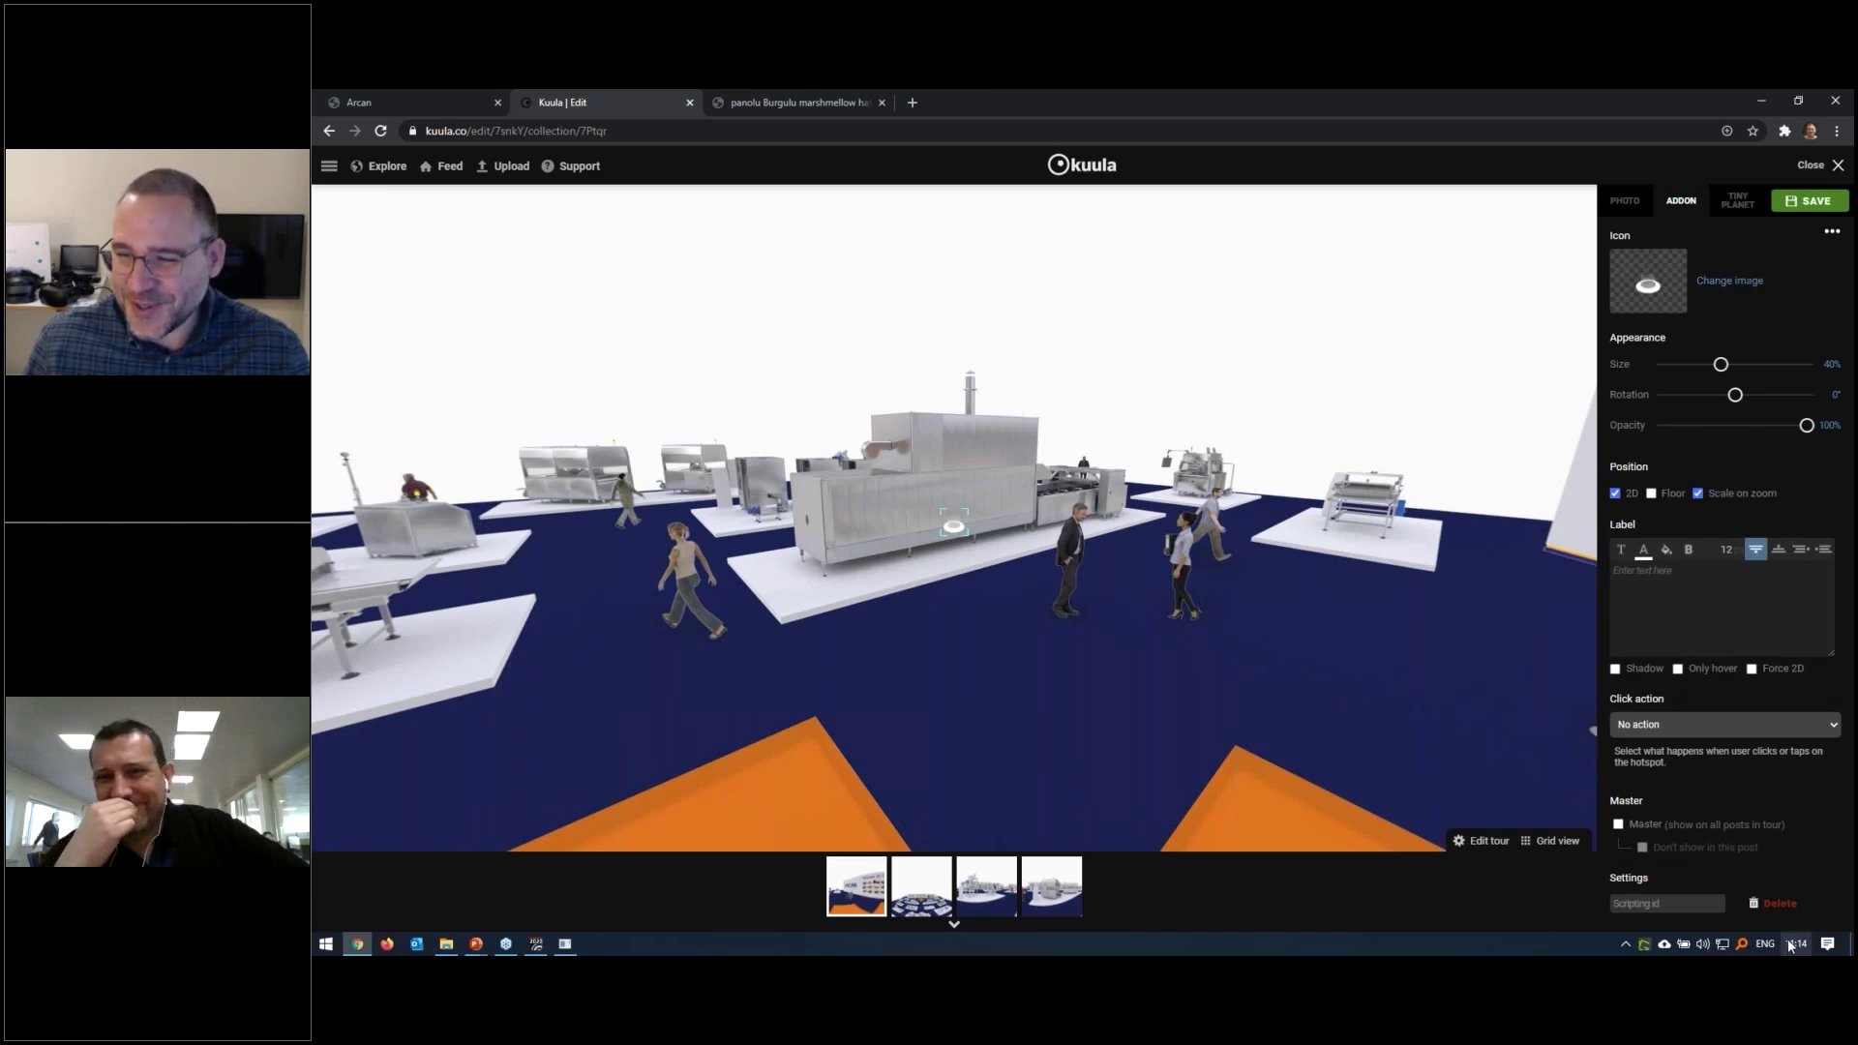
pyautogui.click(1779, 904)
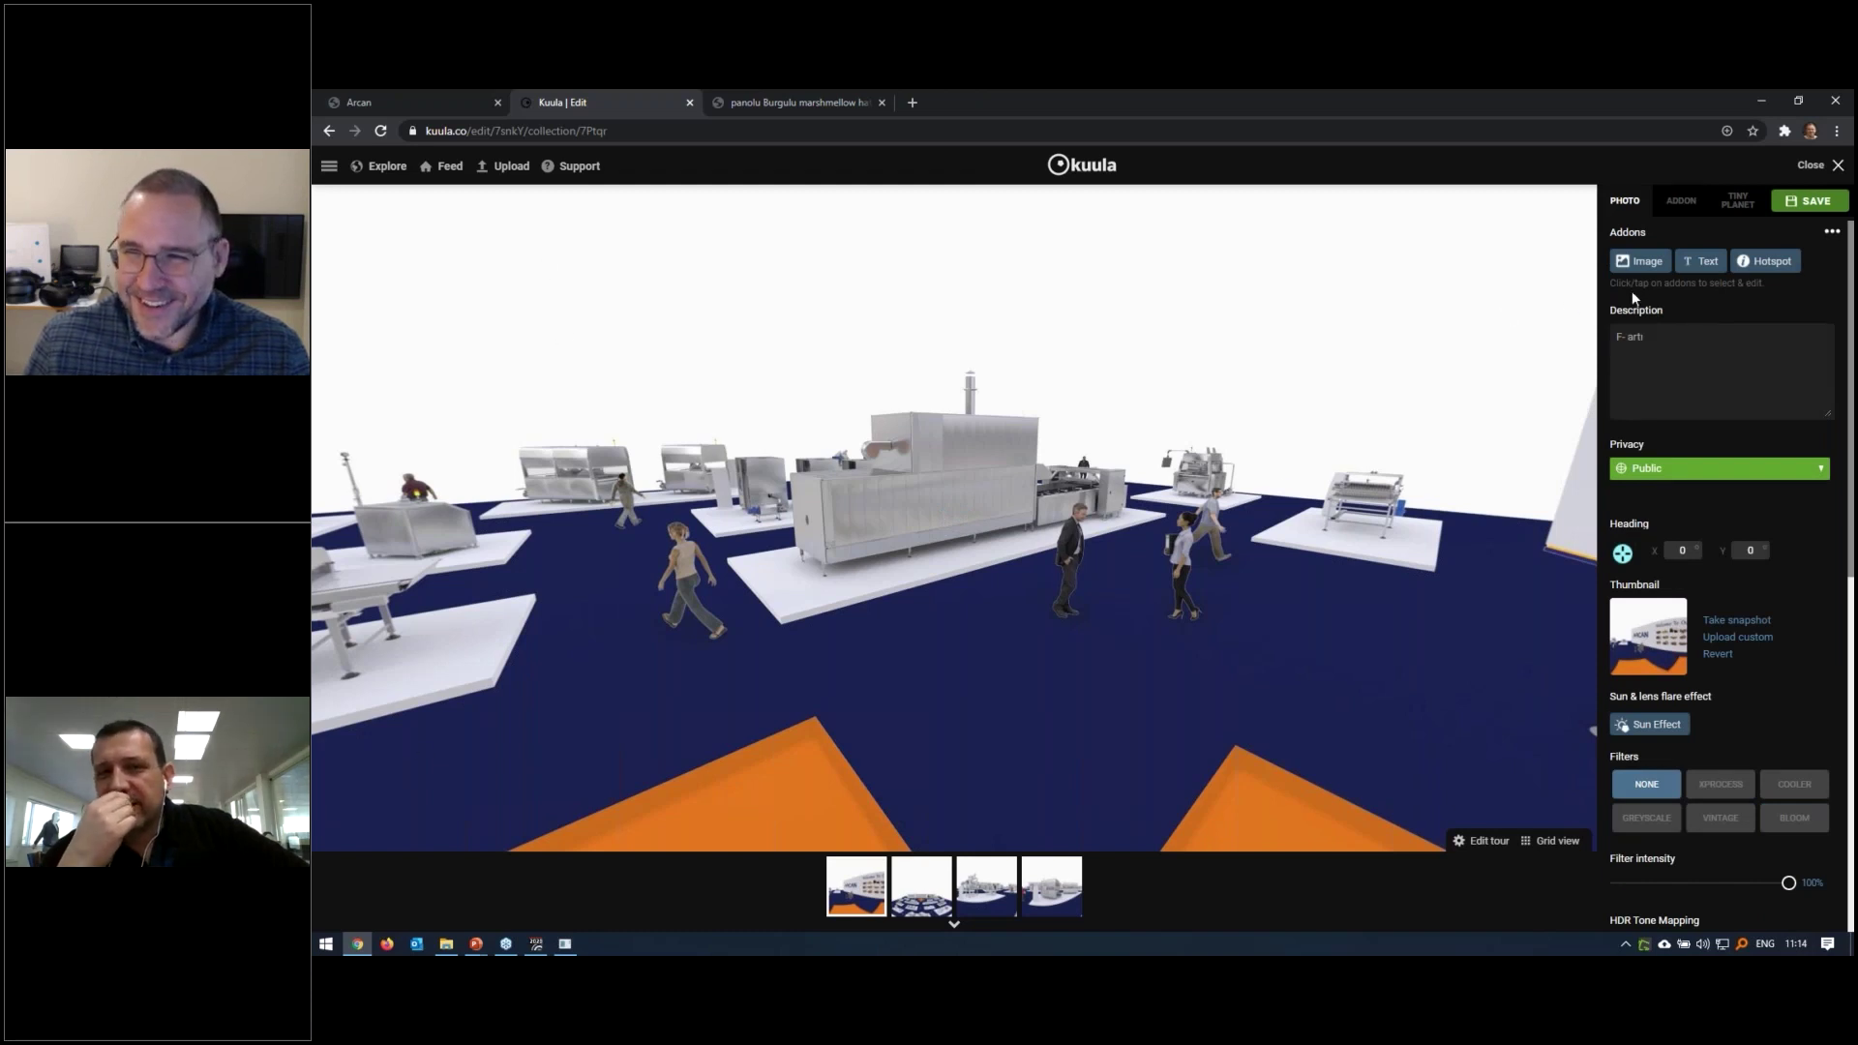
# Look around F- artı, browse its Photo settings, then switch to F anakamera, triggering the unsaved-changes prompt
pyautogui.moveTo(1084, 423)
pyautogui.mouseDown()
pyautogui.moveTo(912, 441)
pyautogui.moveTo(1015, 441)
pyautogui.mouseUp()
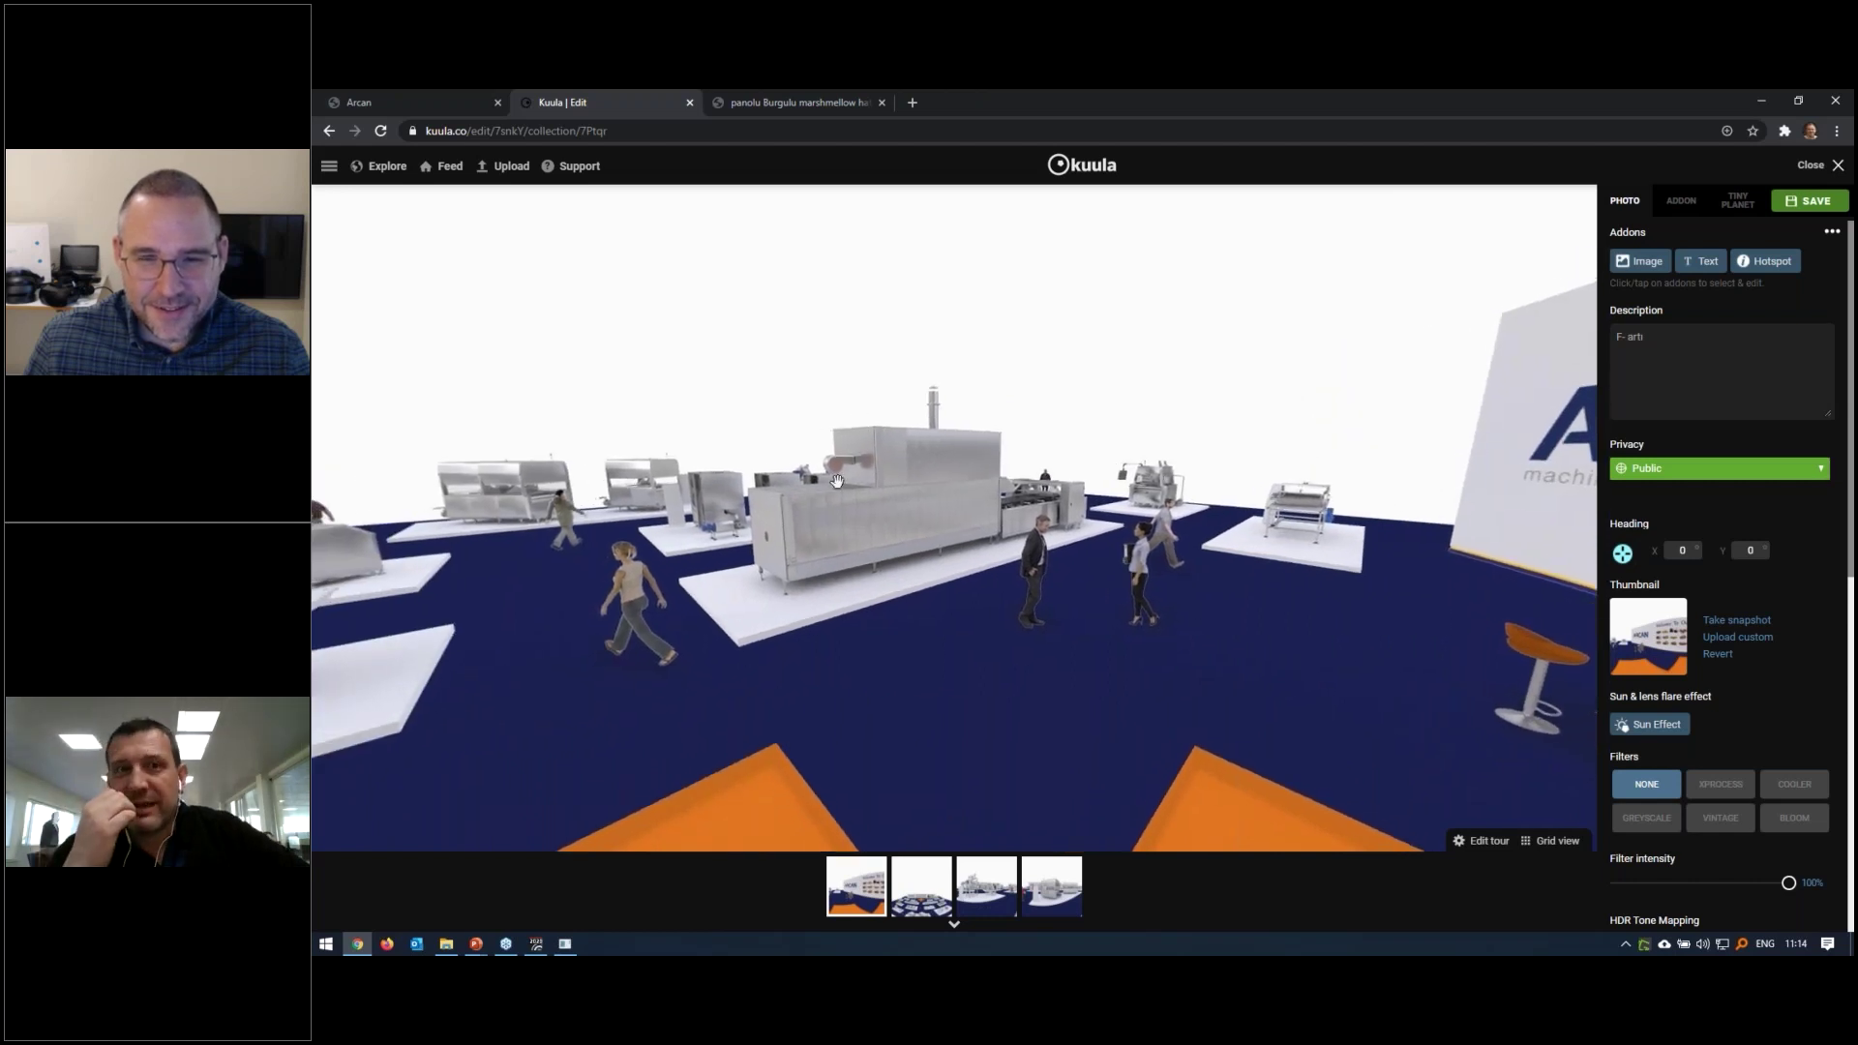
pyautogui.moveTo(837, 481); pyautogui.dragTo(978, 467)
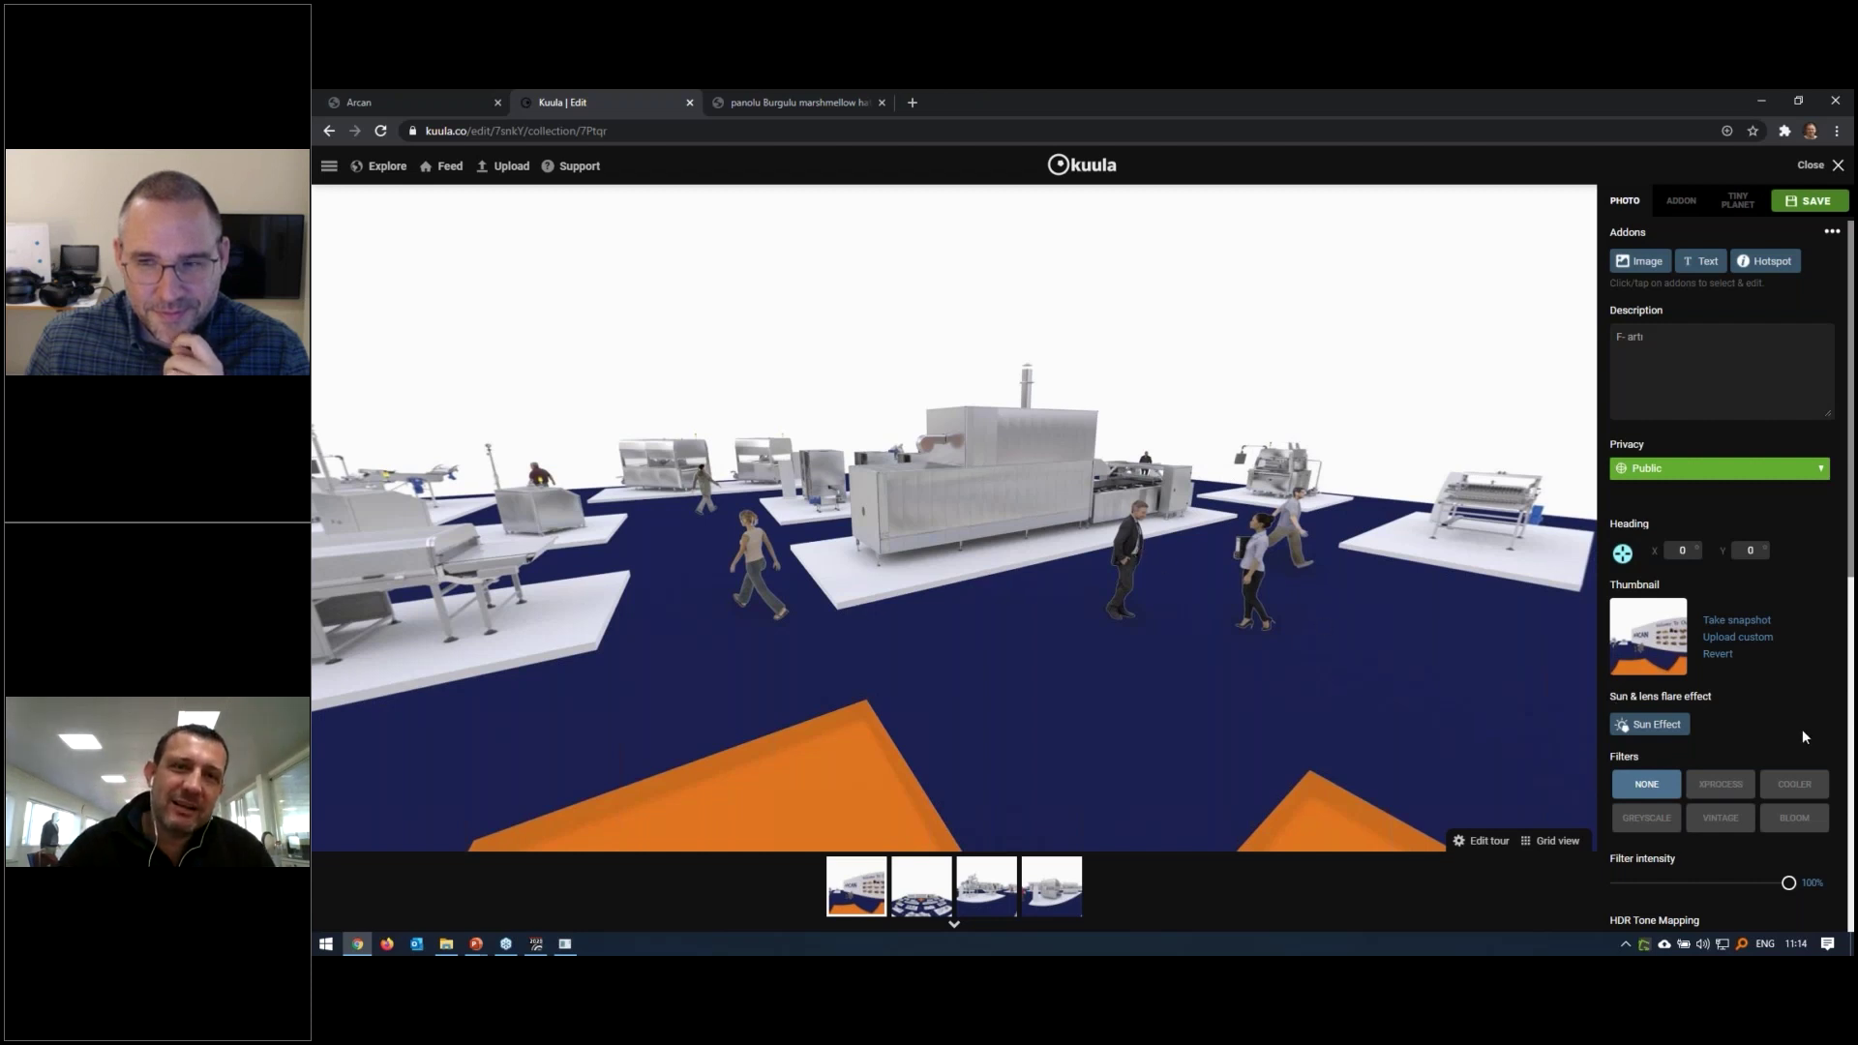
pyautogui.scroll(-1, 1802, 729)
pyautogui.scroll(-2, 1790, 804)
pyautogui.scroll(-1, 1797, 827)
pyautogui.scroll(-1, 1798, 833)
pyautogui.scroll(-2, 1799, 850)
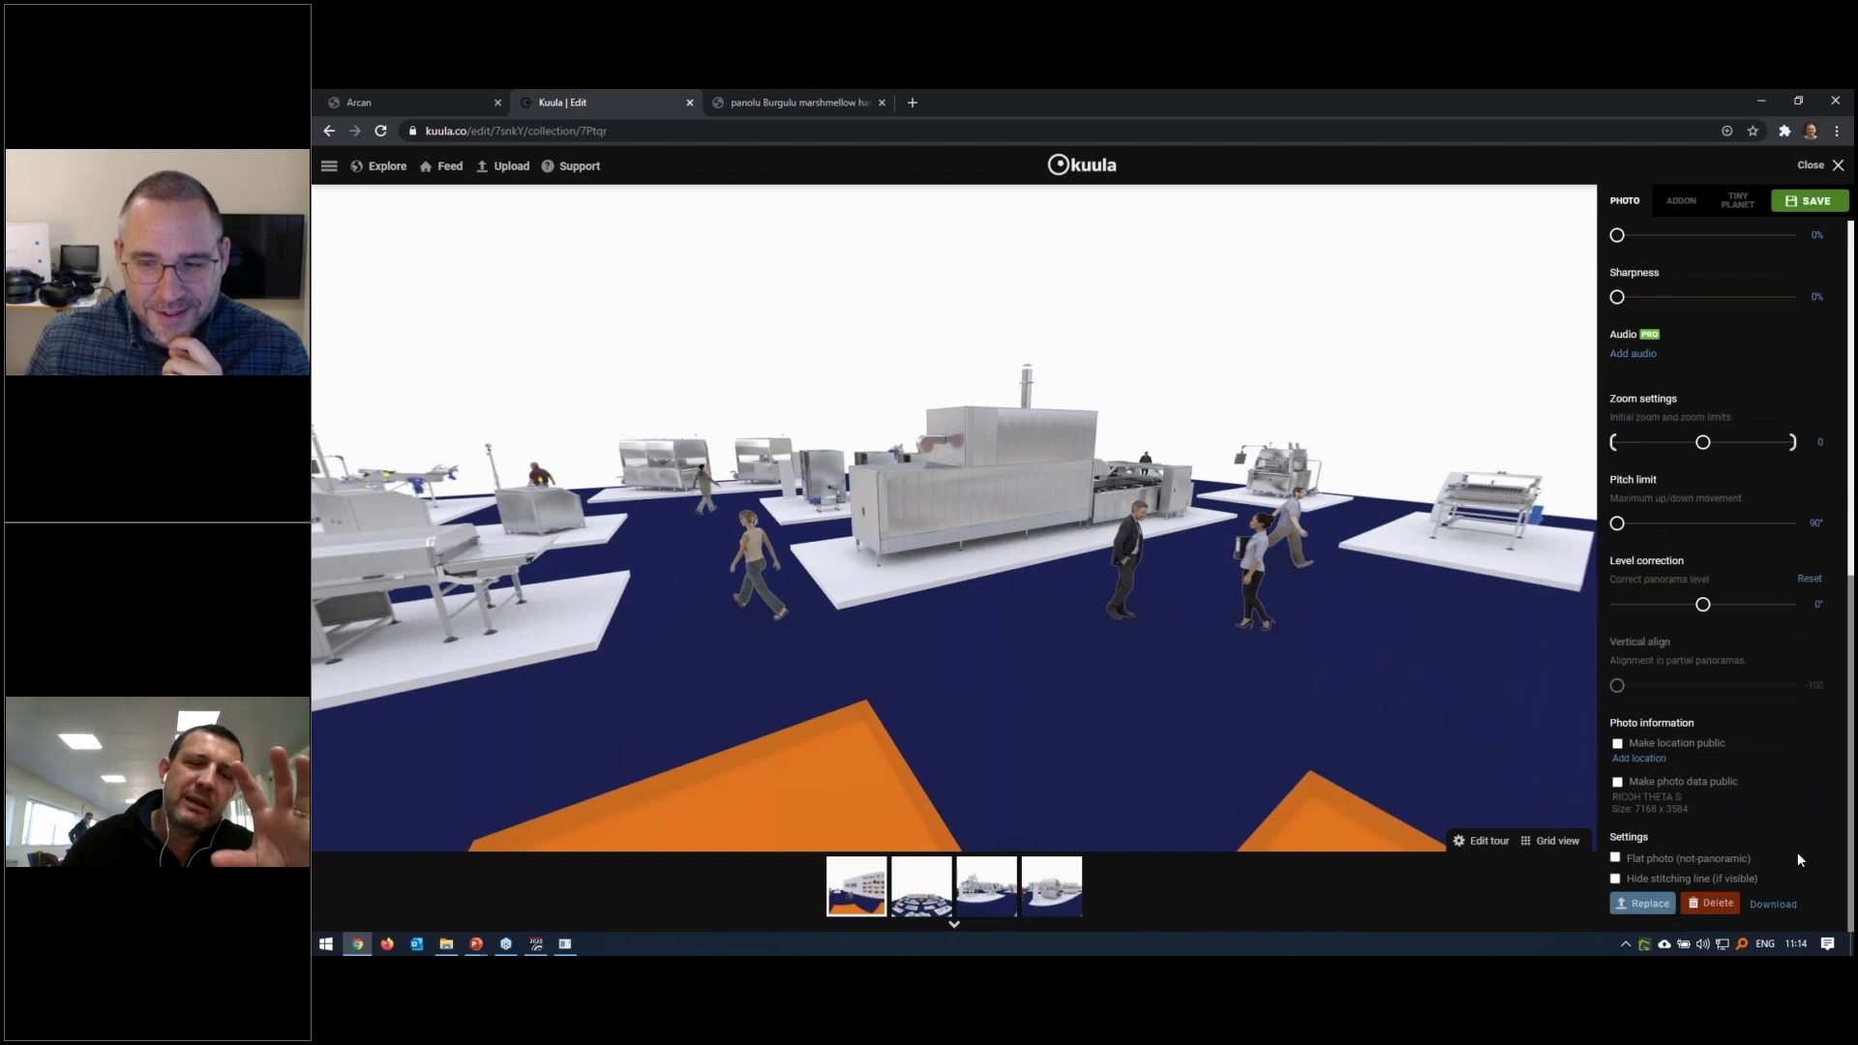
pyautogui.scroll(1, 1785, 857)
pyautogui.scroll(2, 1785, 853)
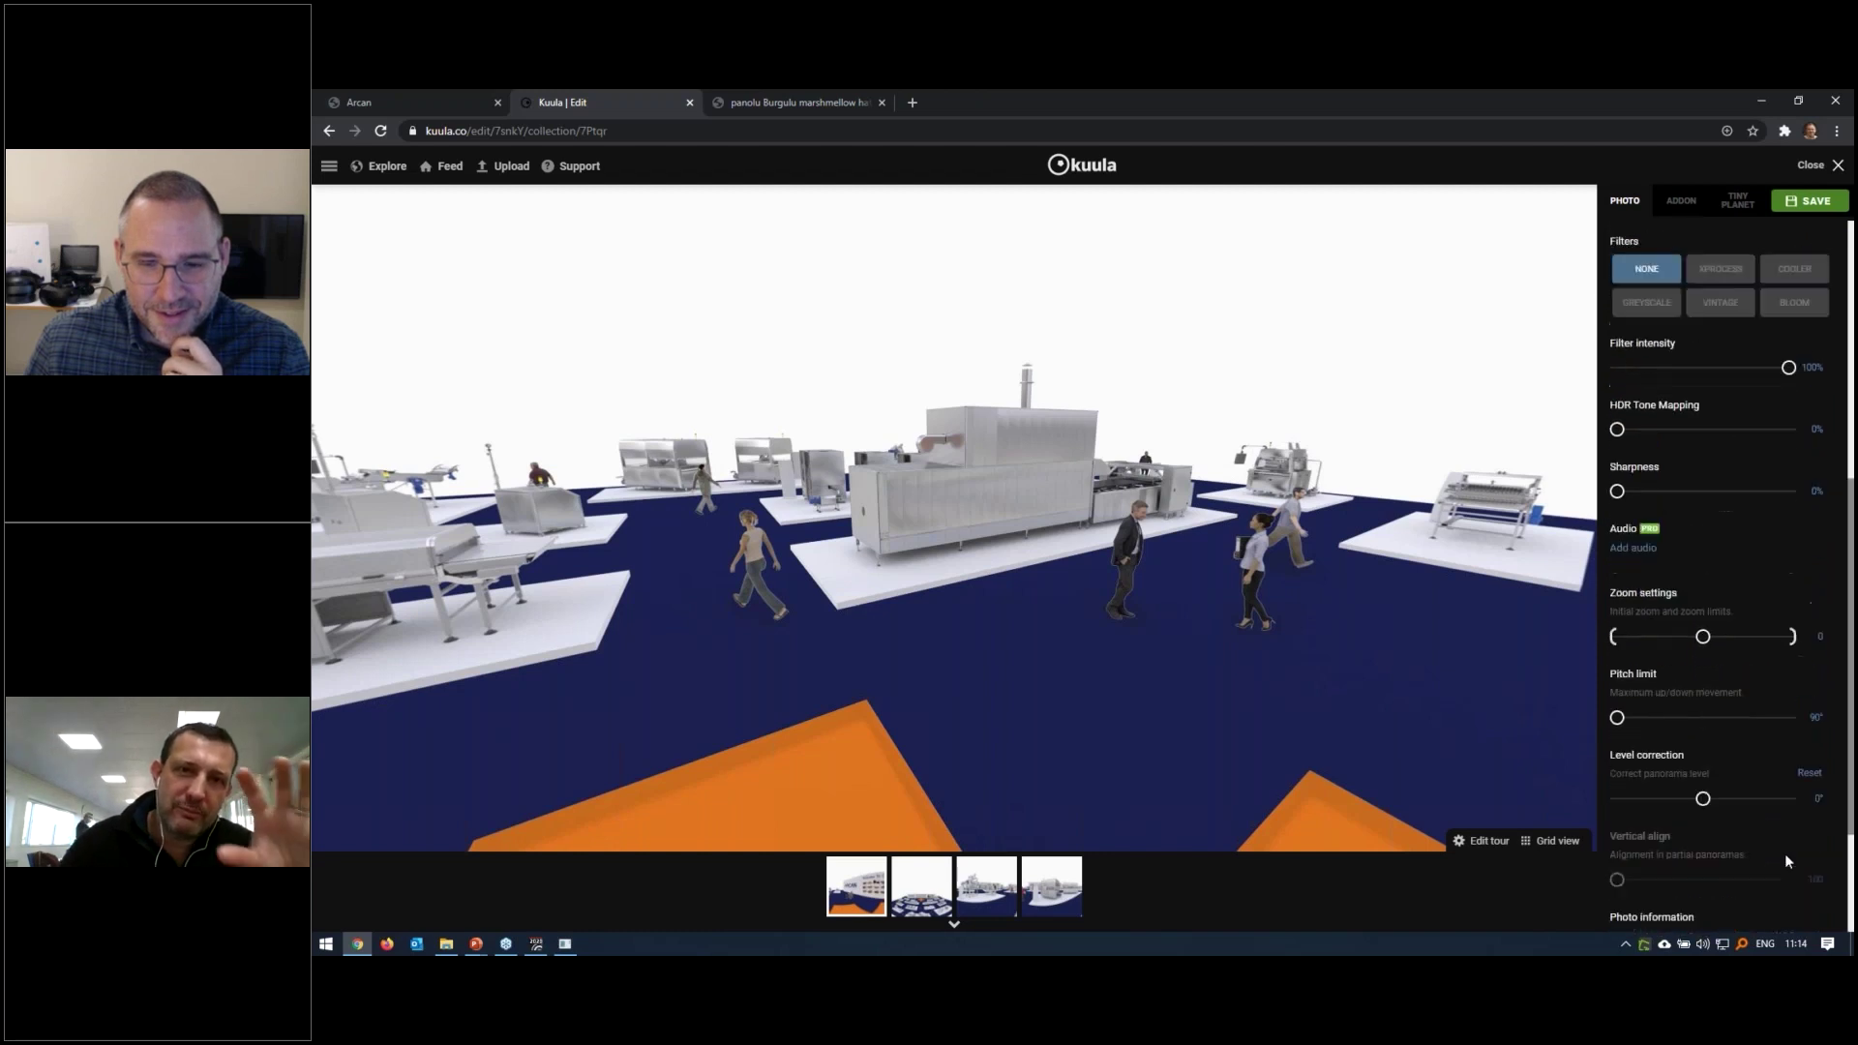
pyautogui.scroll(2, 1784, 854)
pyautogui.scroll(1, 1784, 853)
pyautogui.scroll(-2, 1785, 854)
pyautogui.scroll(-2, 1784, 853)
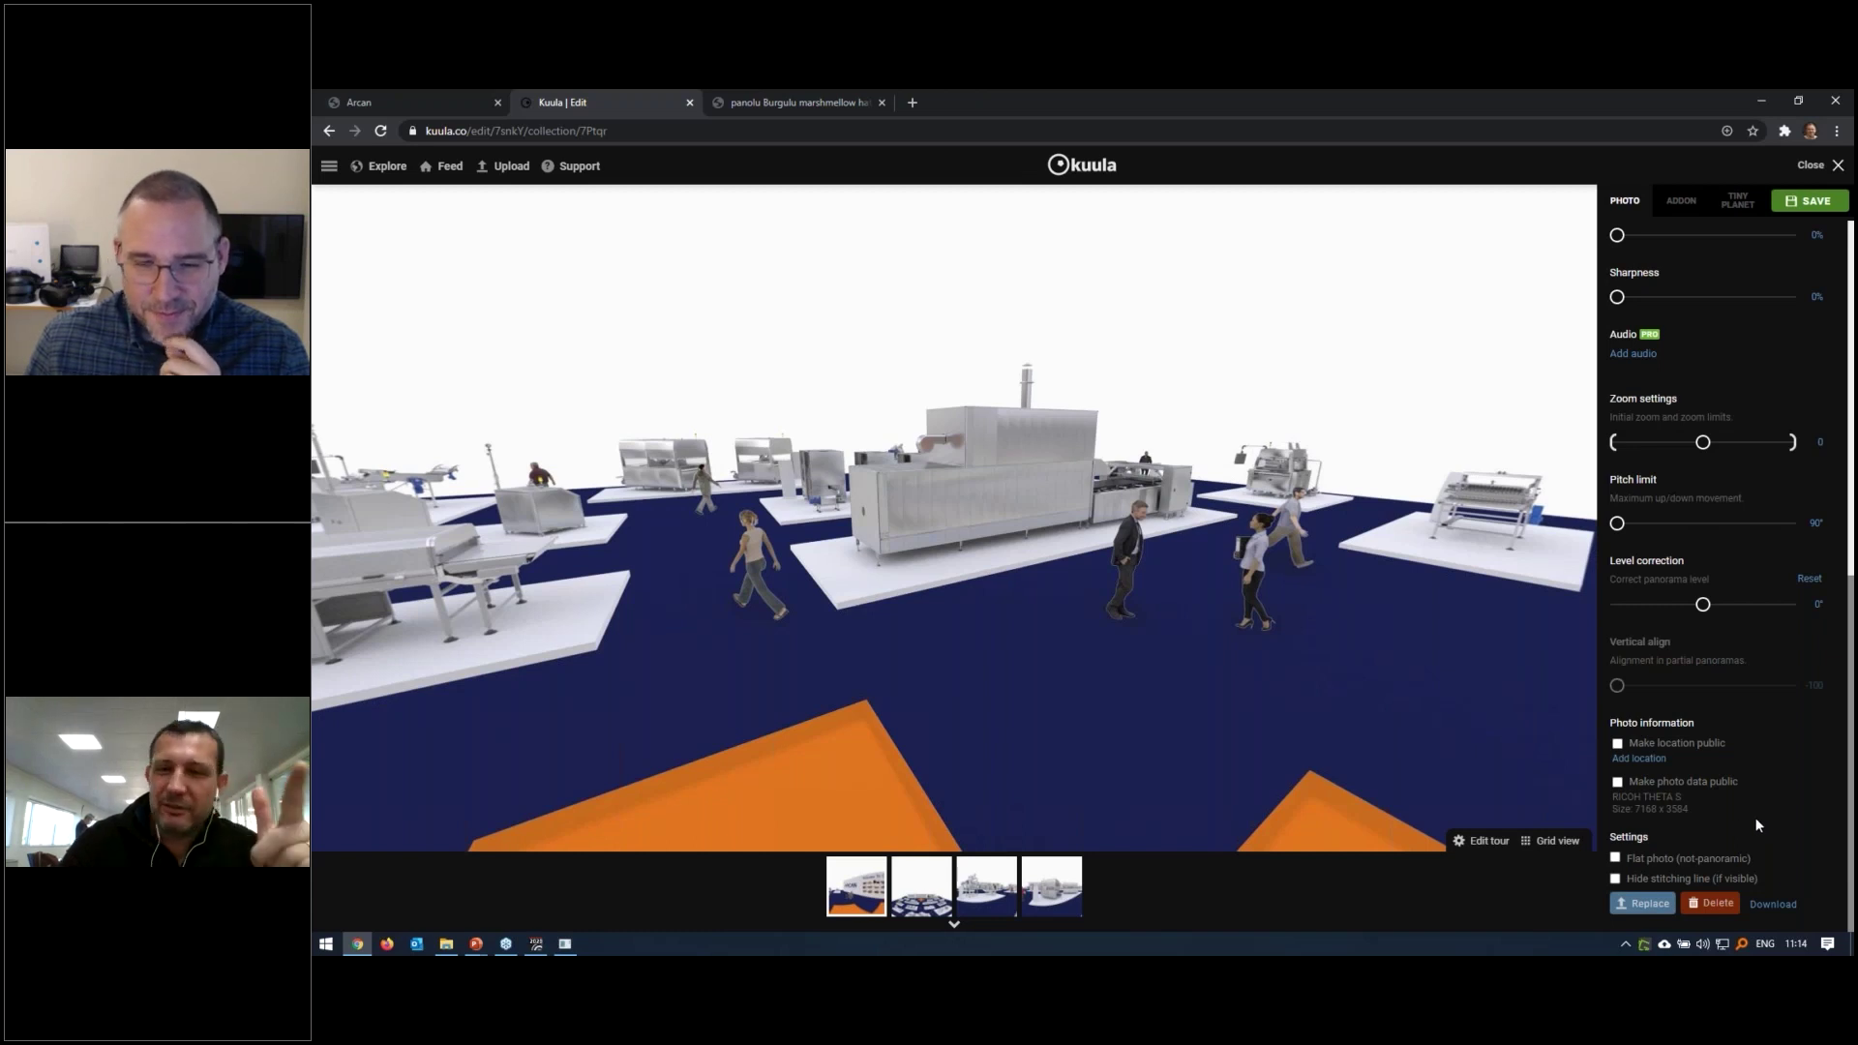
pyautogui.scroll(2, 1759, 825)
pyautogui.scroll(4, 1752, 822)
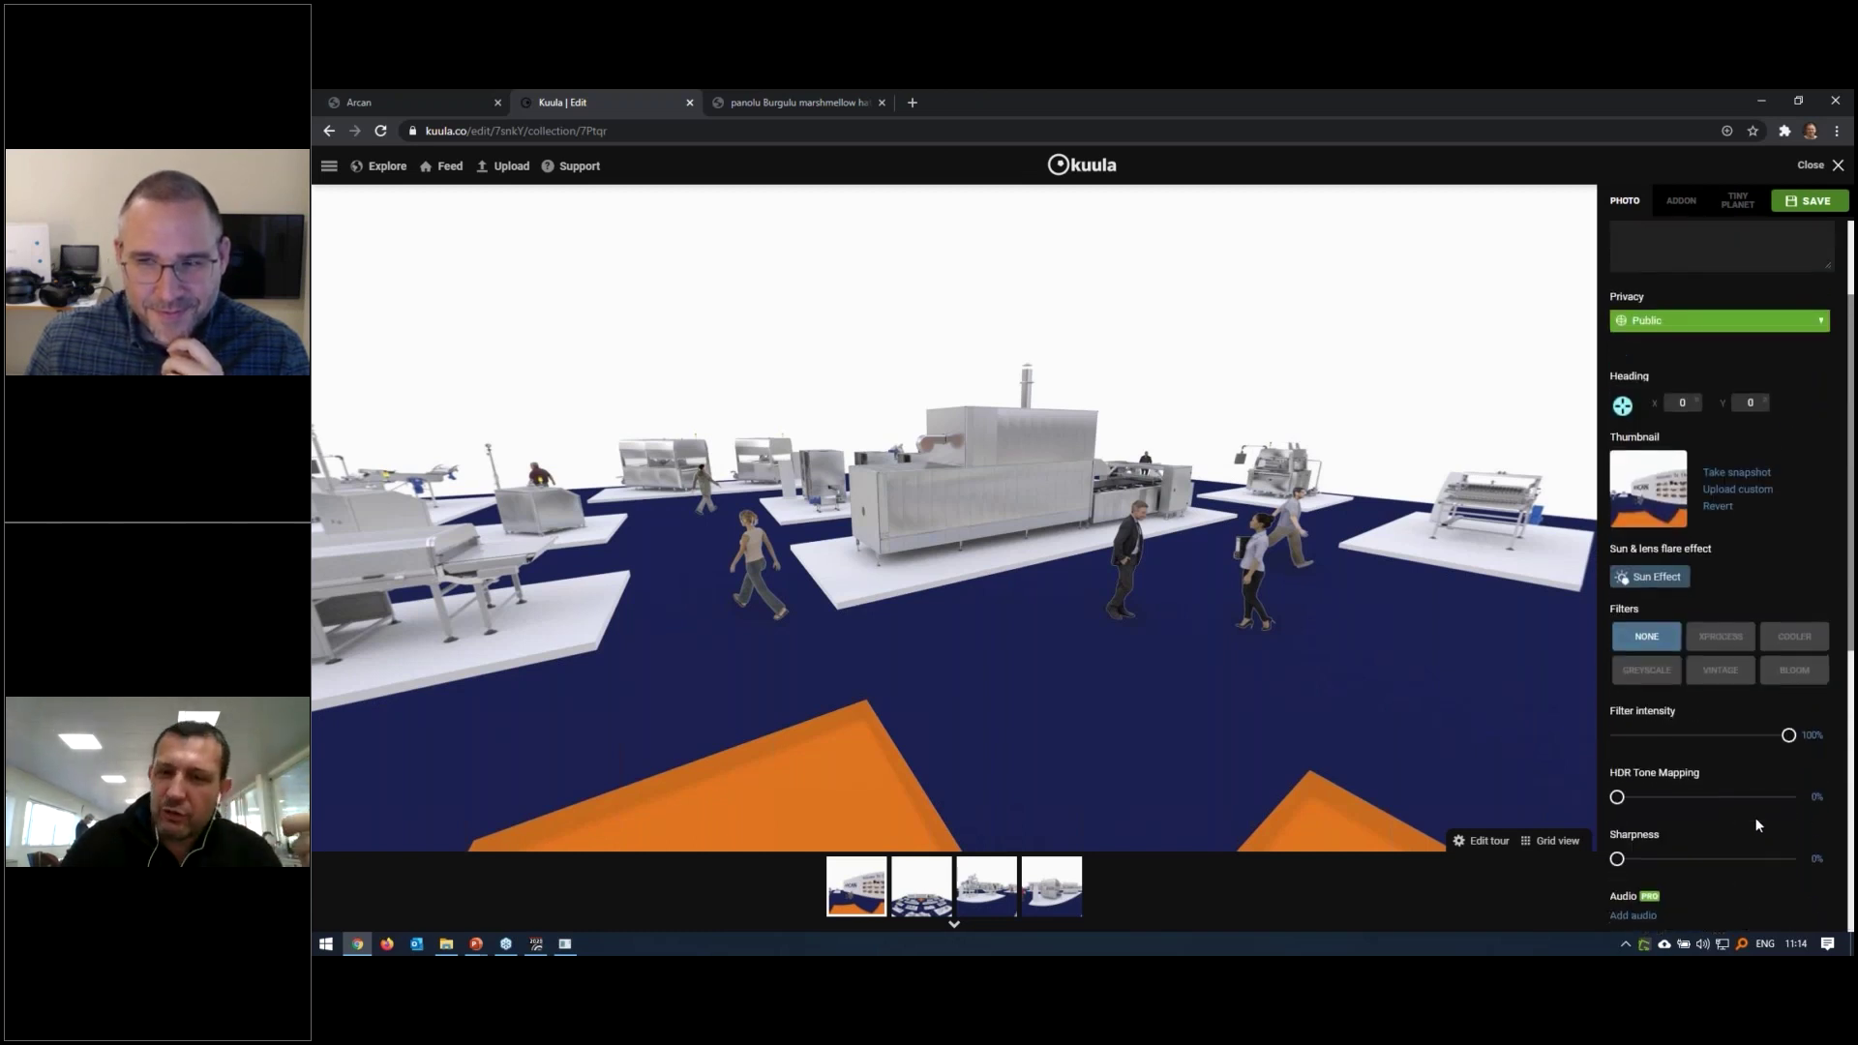
pyautogui.scroll(1, 1751, 823)
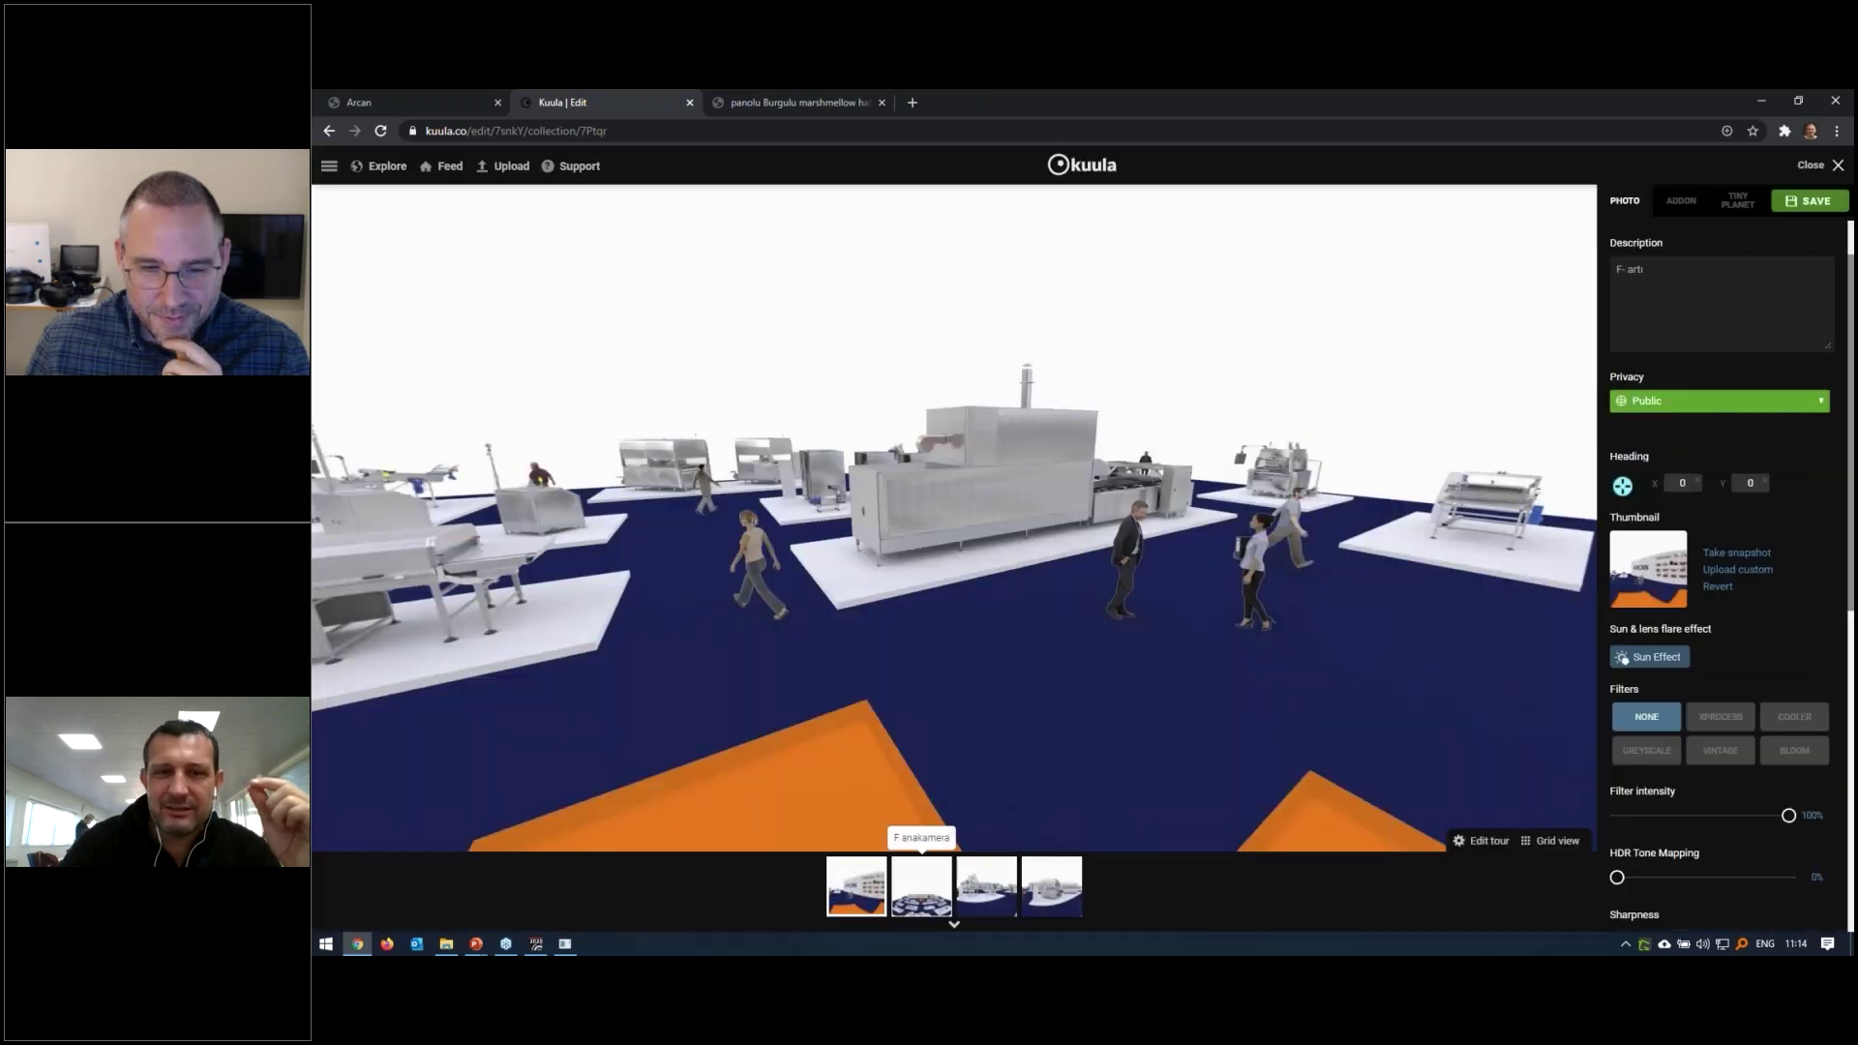
pyautogui.click(915, 905)
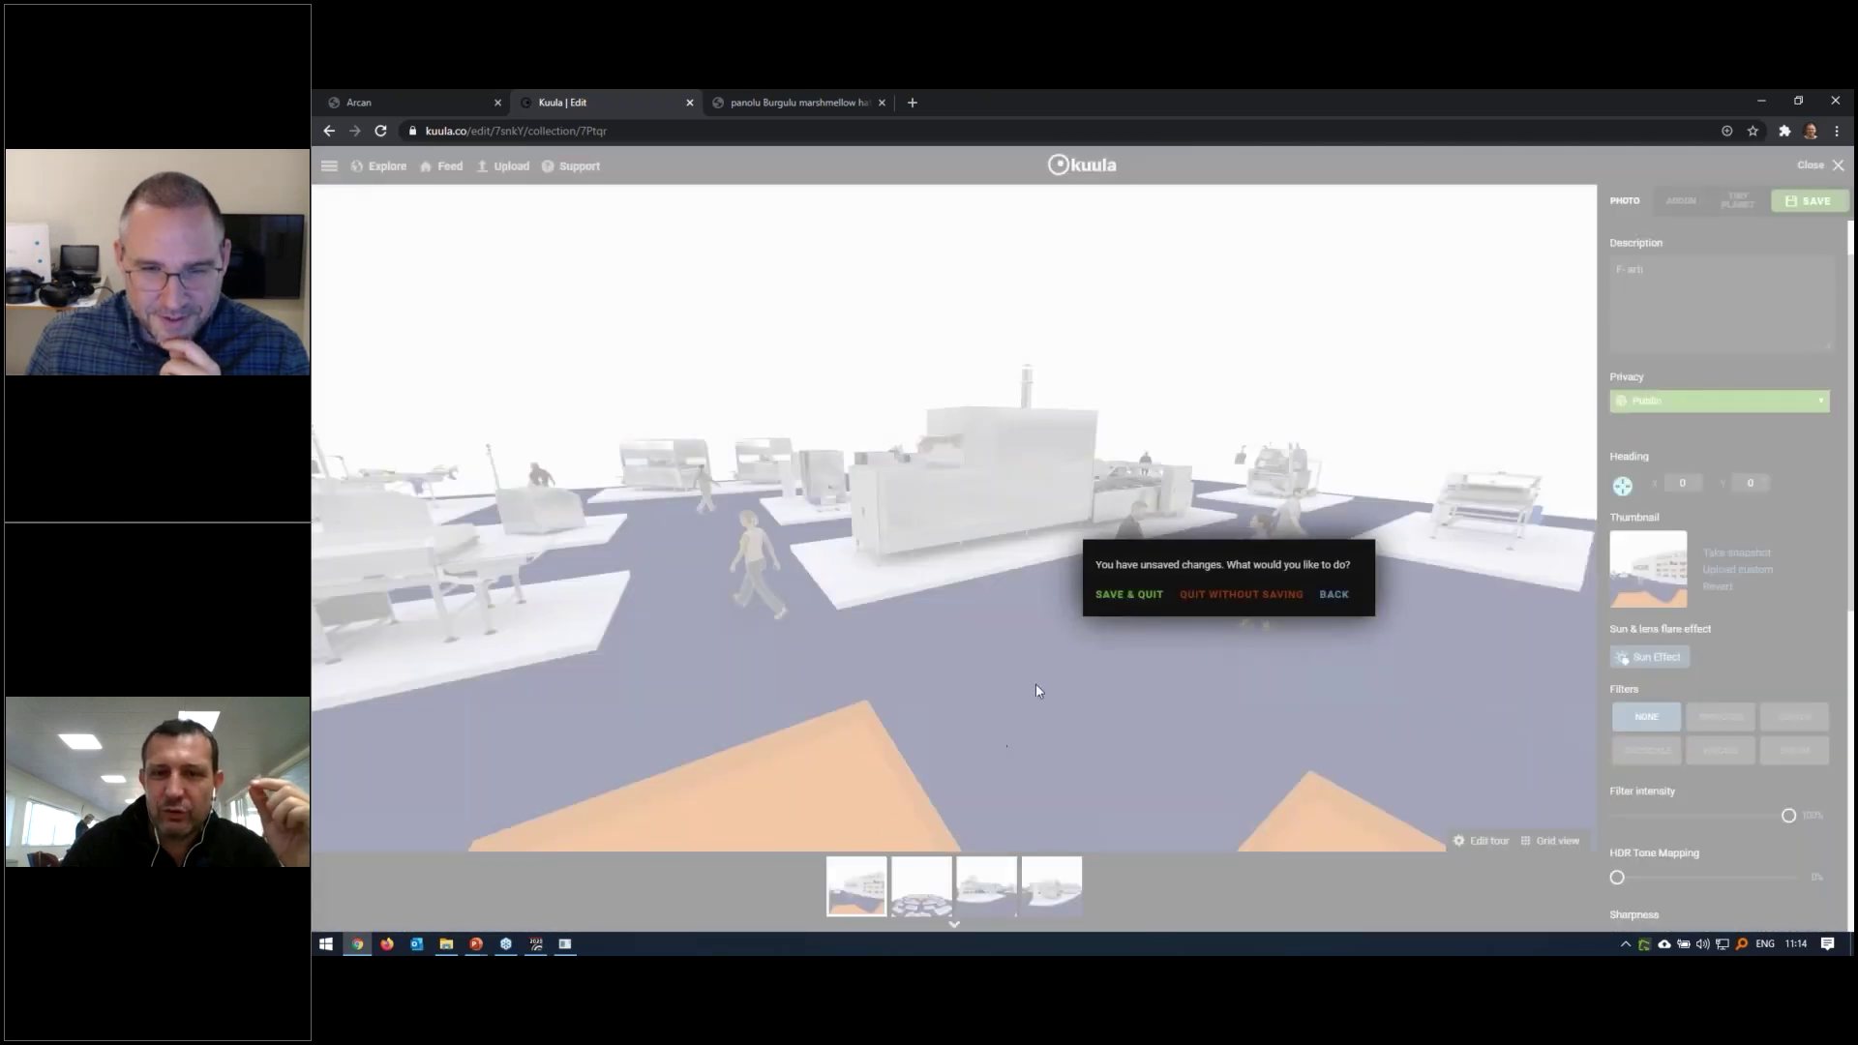
# Discard trial changes, link the overview hotspot to F- artı with automatic backlink, and save
pyautogui.click(1215, 596)
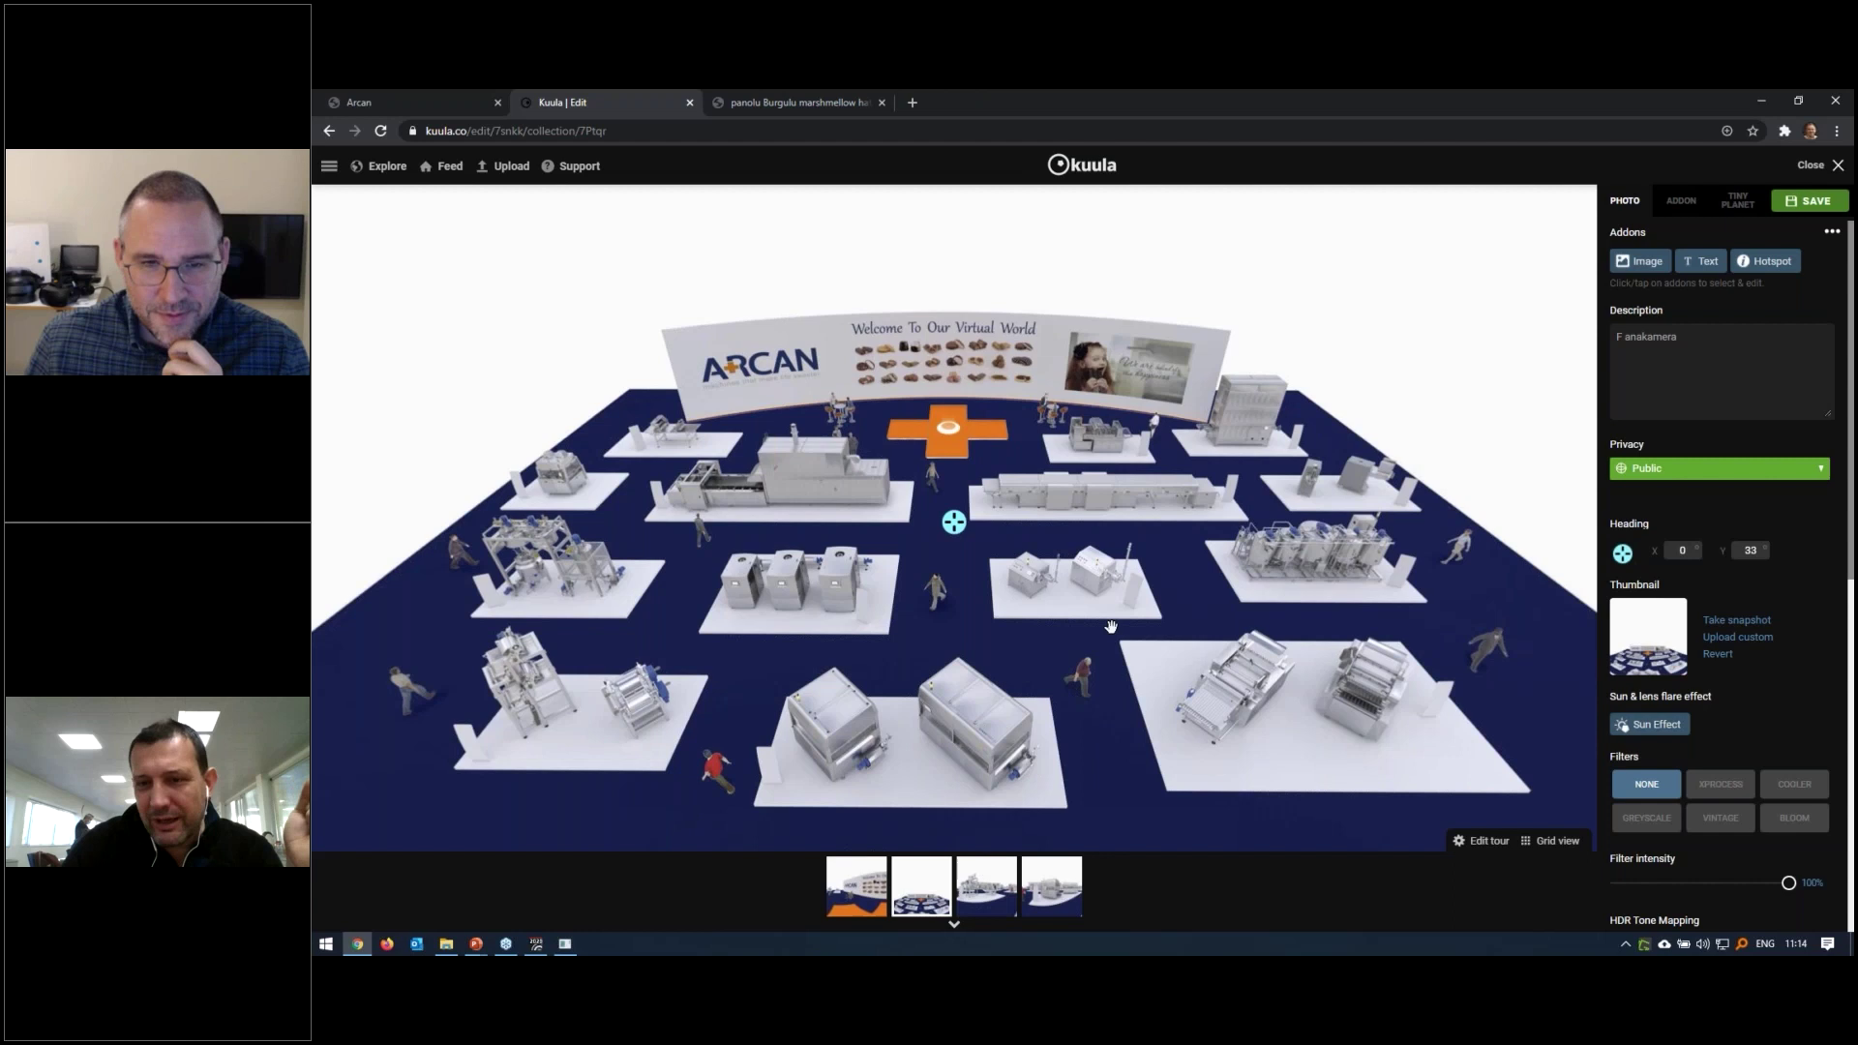
pyautogui.click(950, 432)
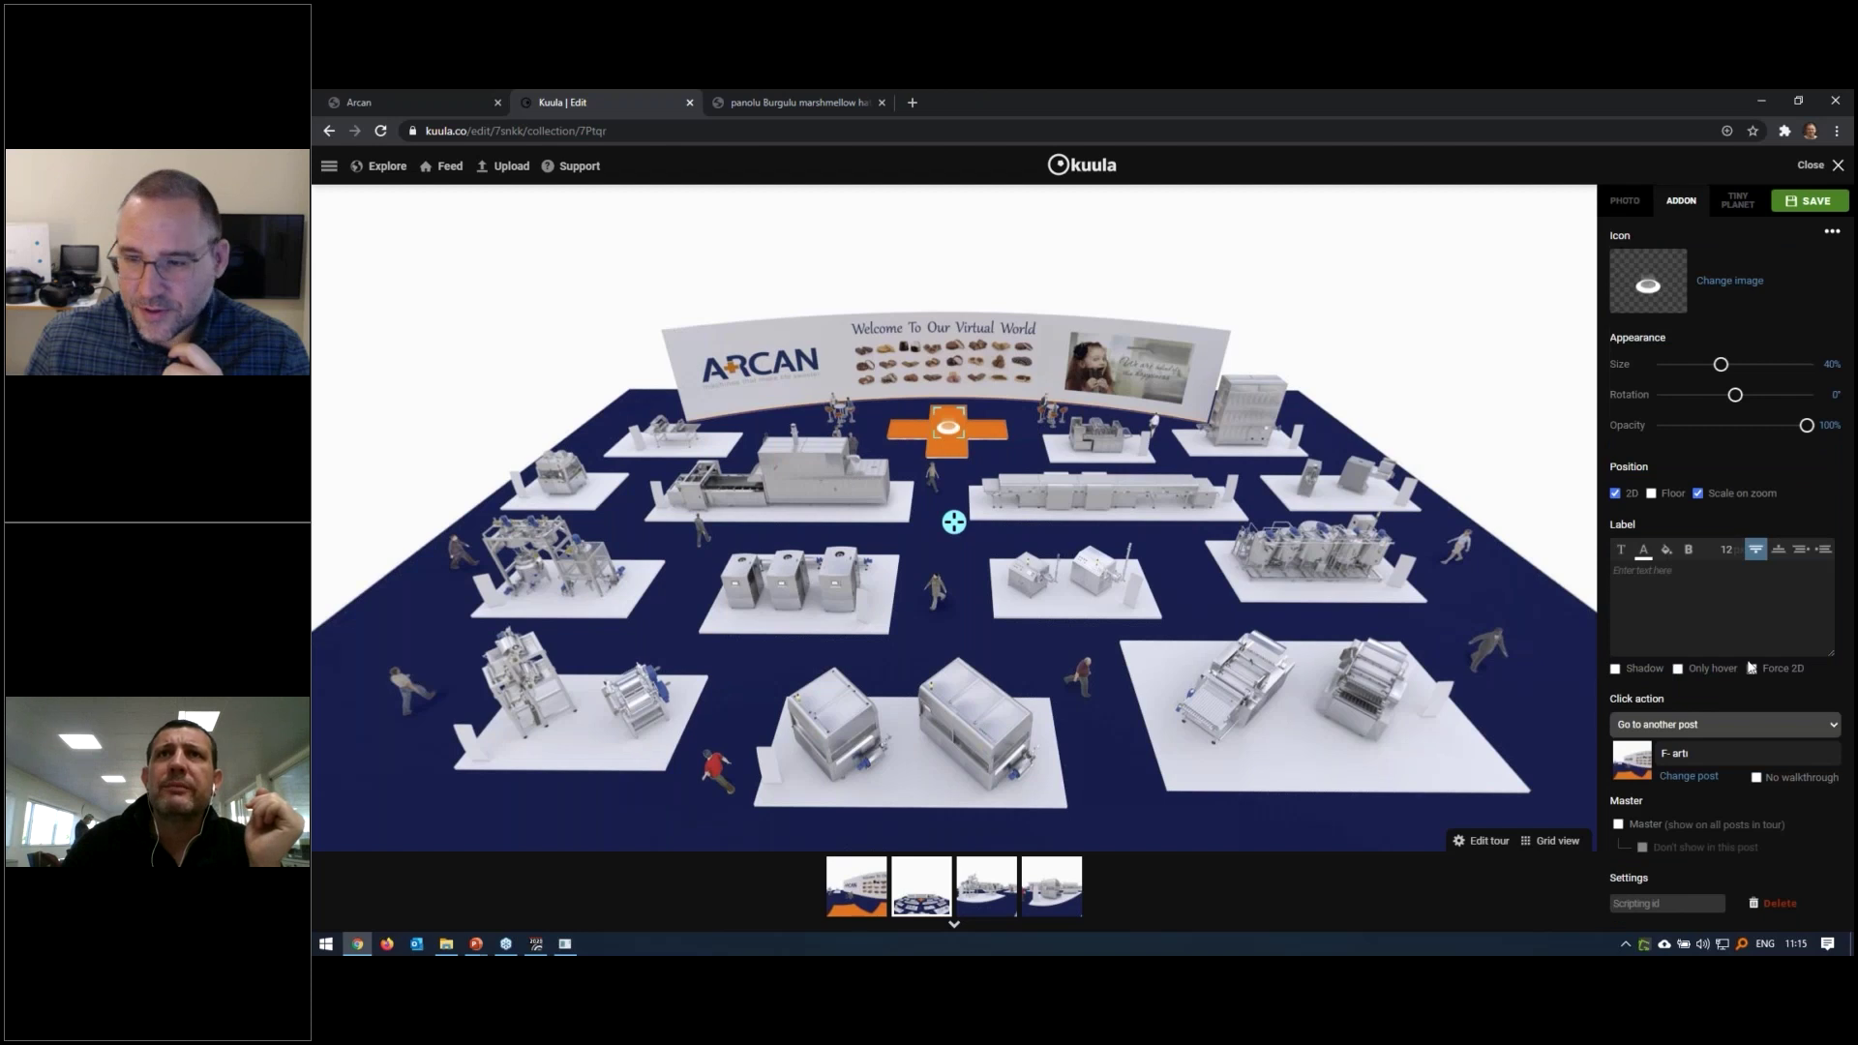
pyautogui.click(1715, 718)
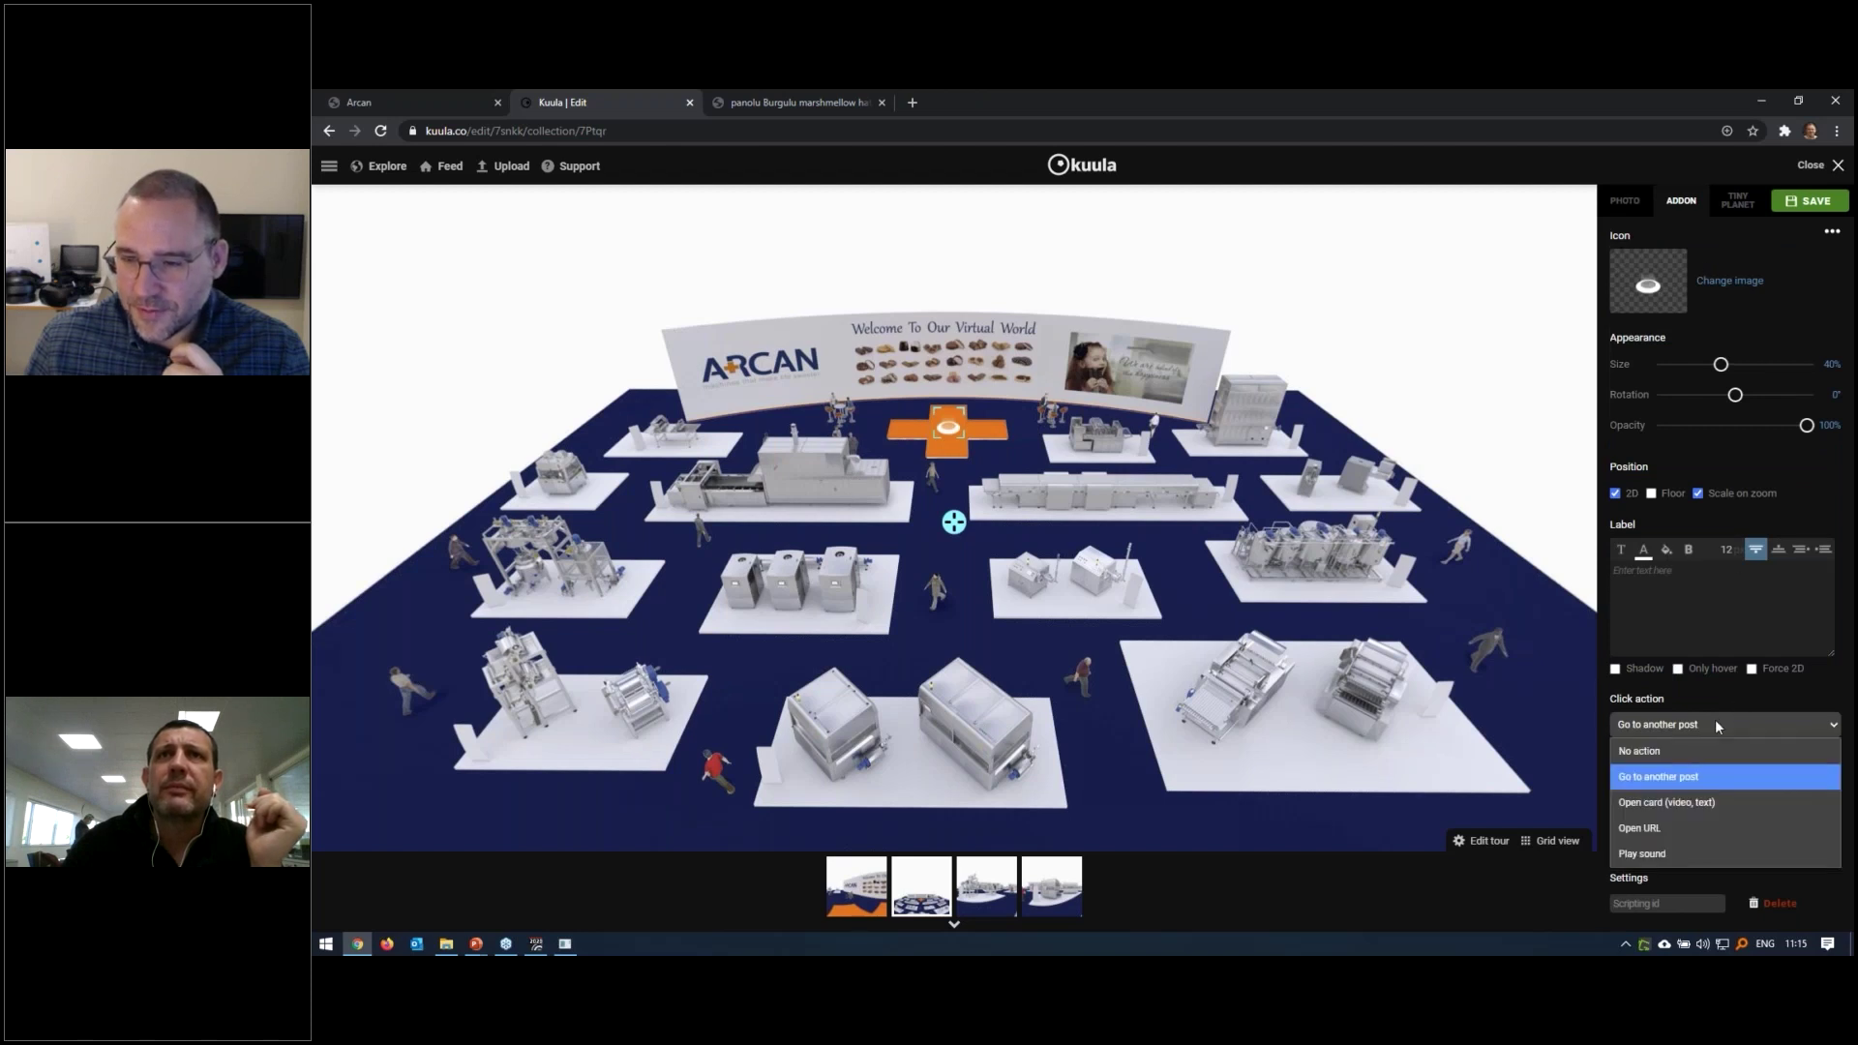
pyautogui.click(1715, 718)
pyautogui.click(1693, 755)
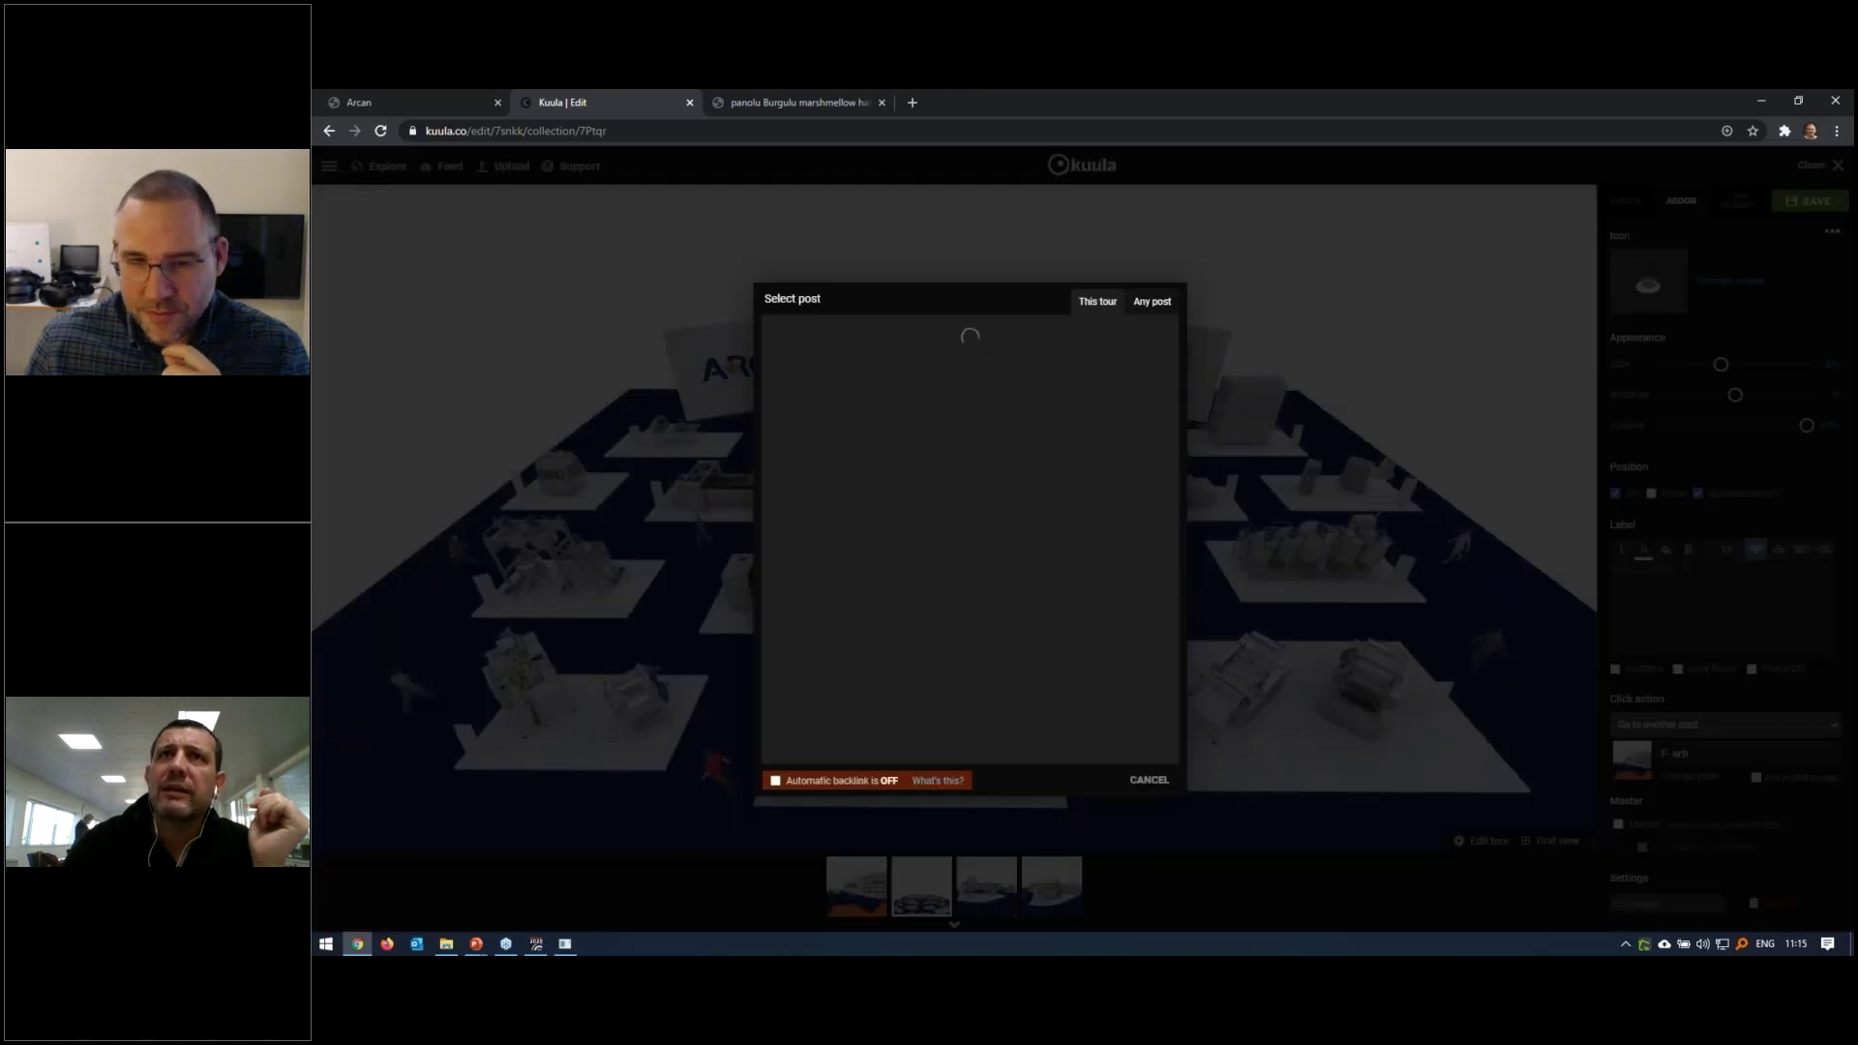
pyautogui.click(776, 781)
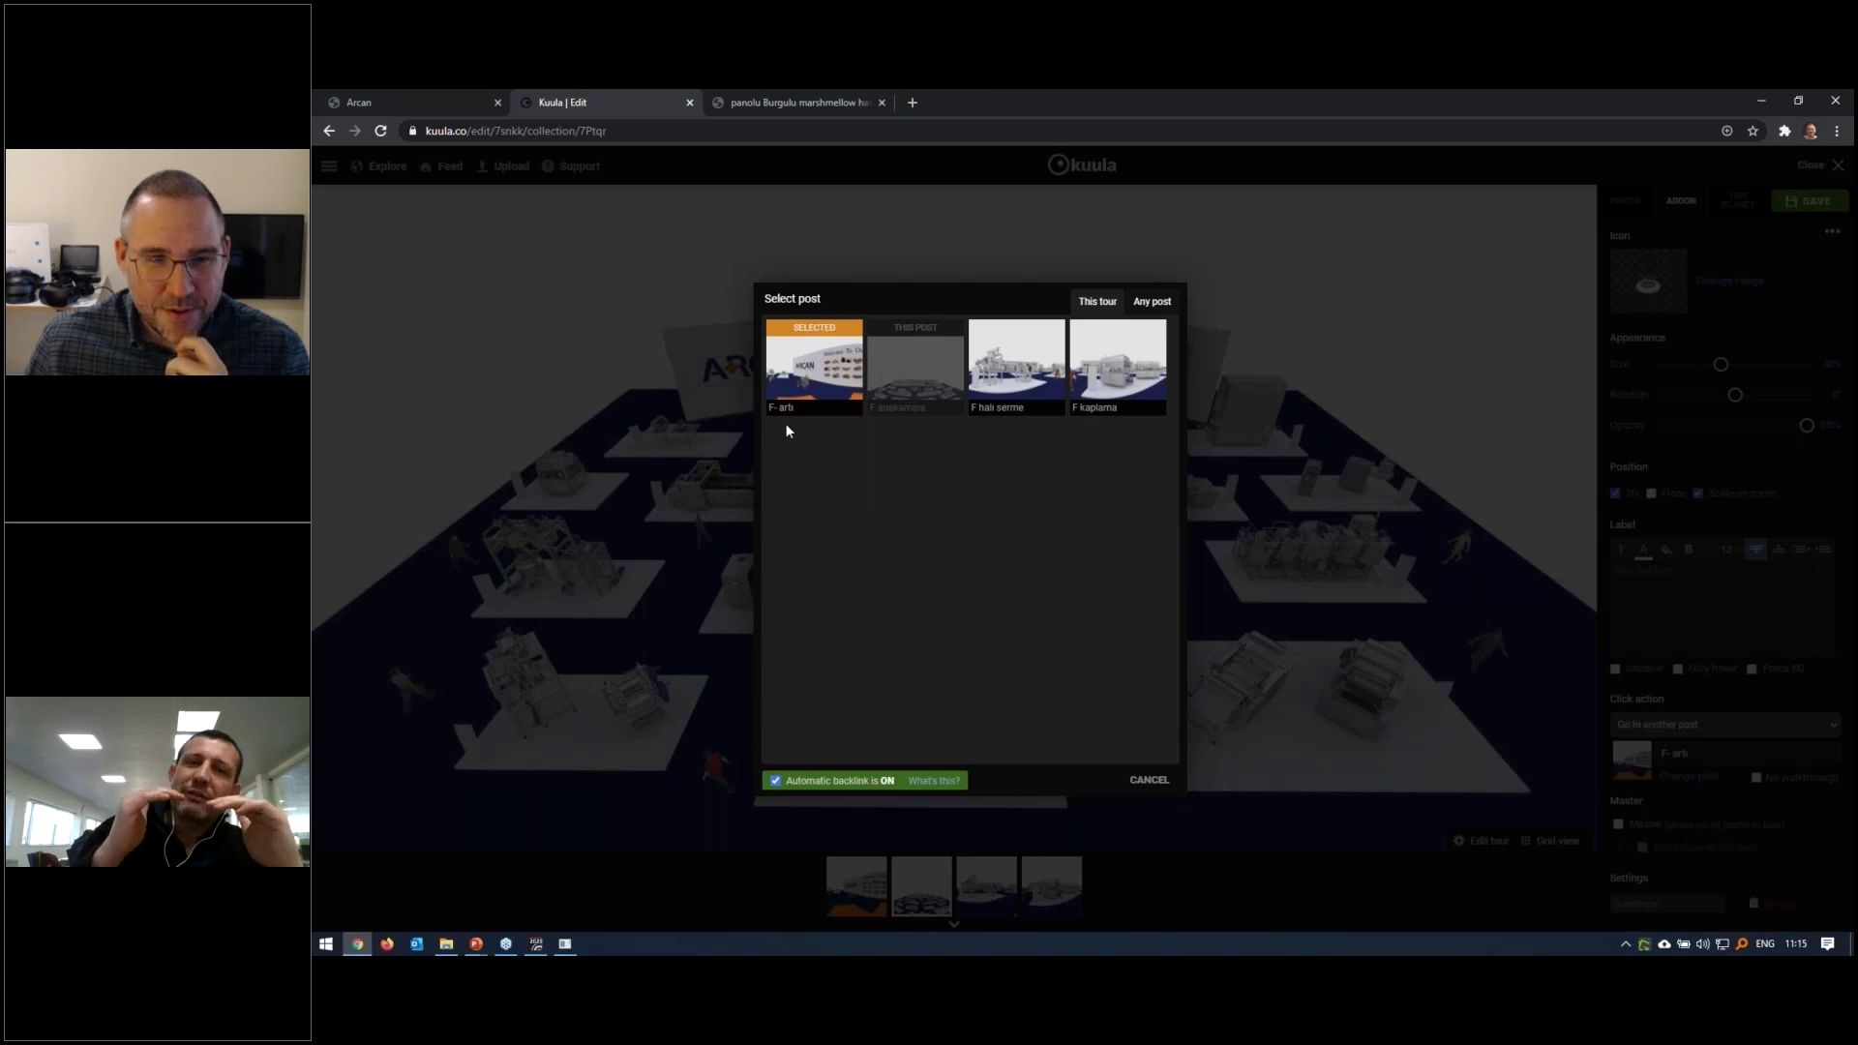
pyautogui.click(802, 374)
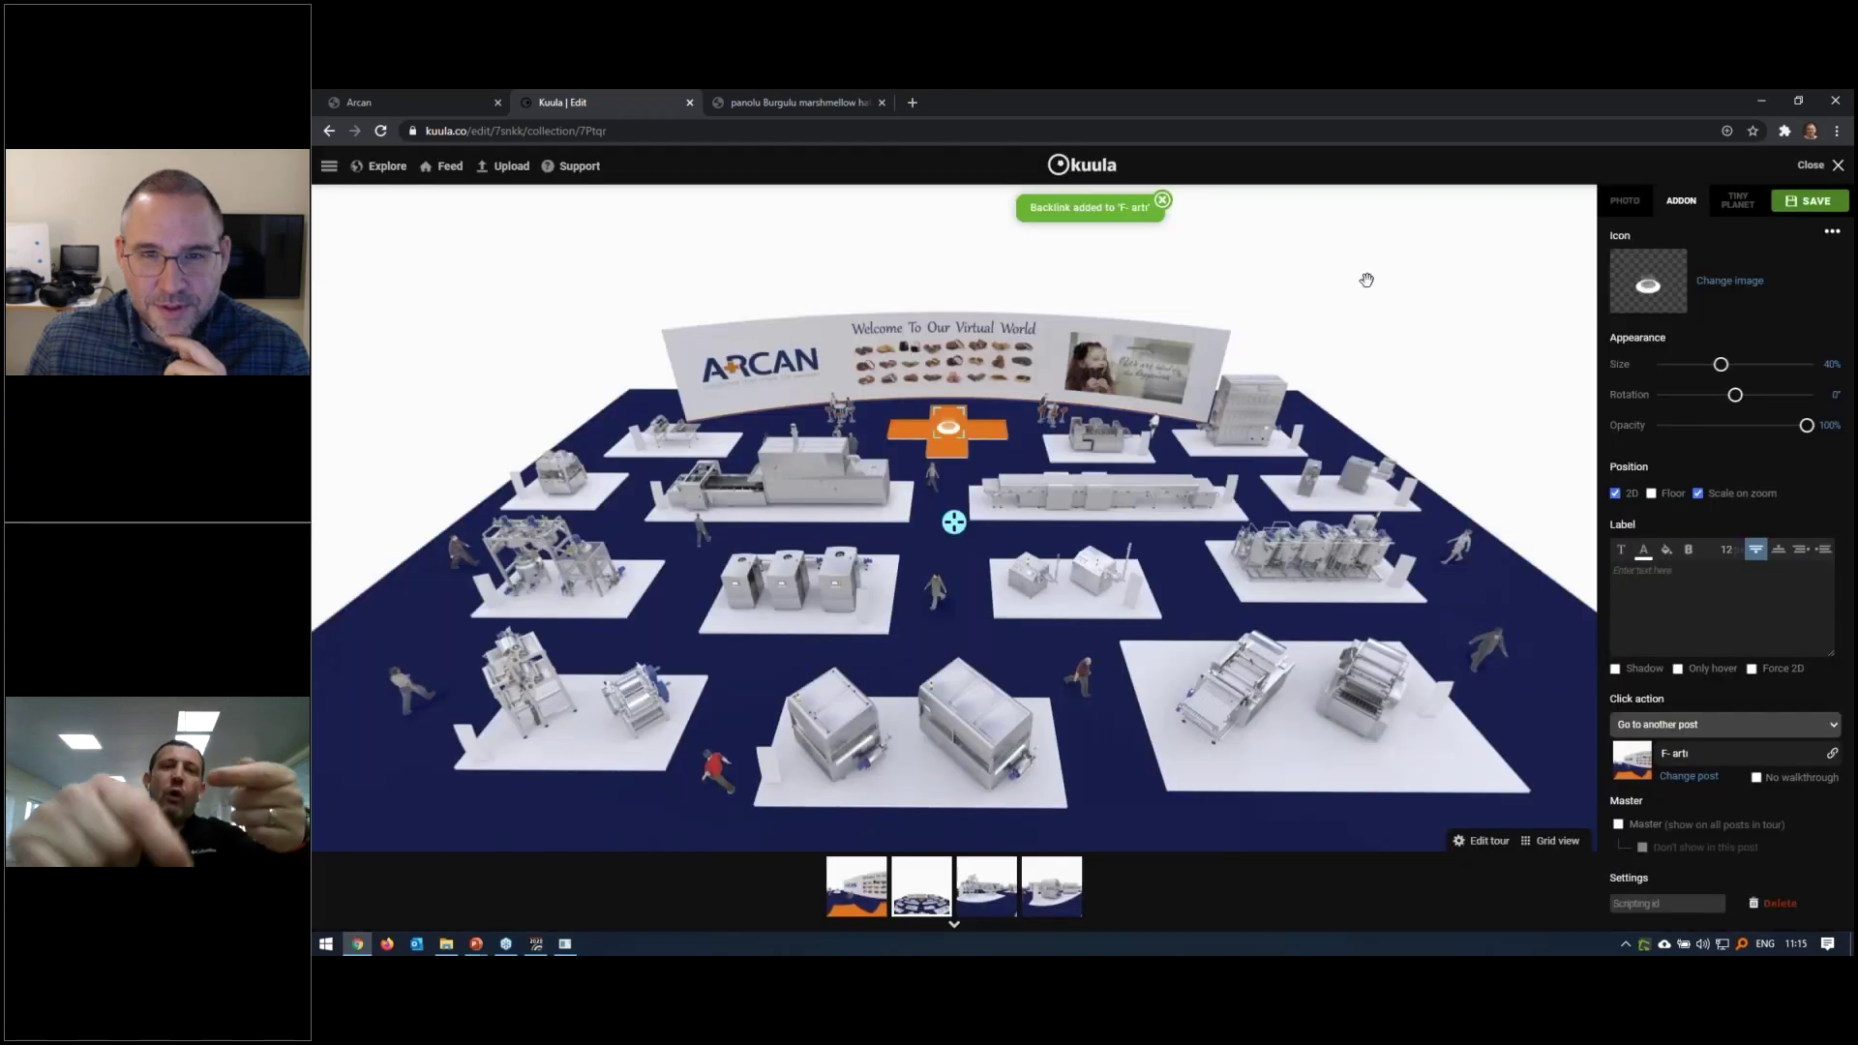
pyautogui.click(1810, 201)
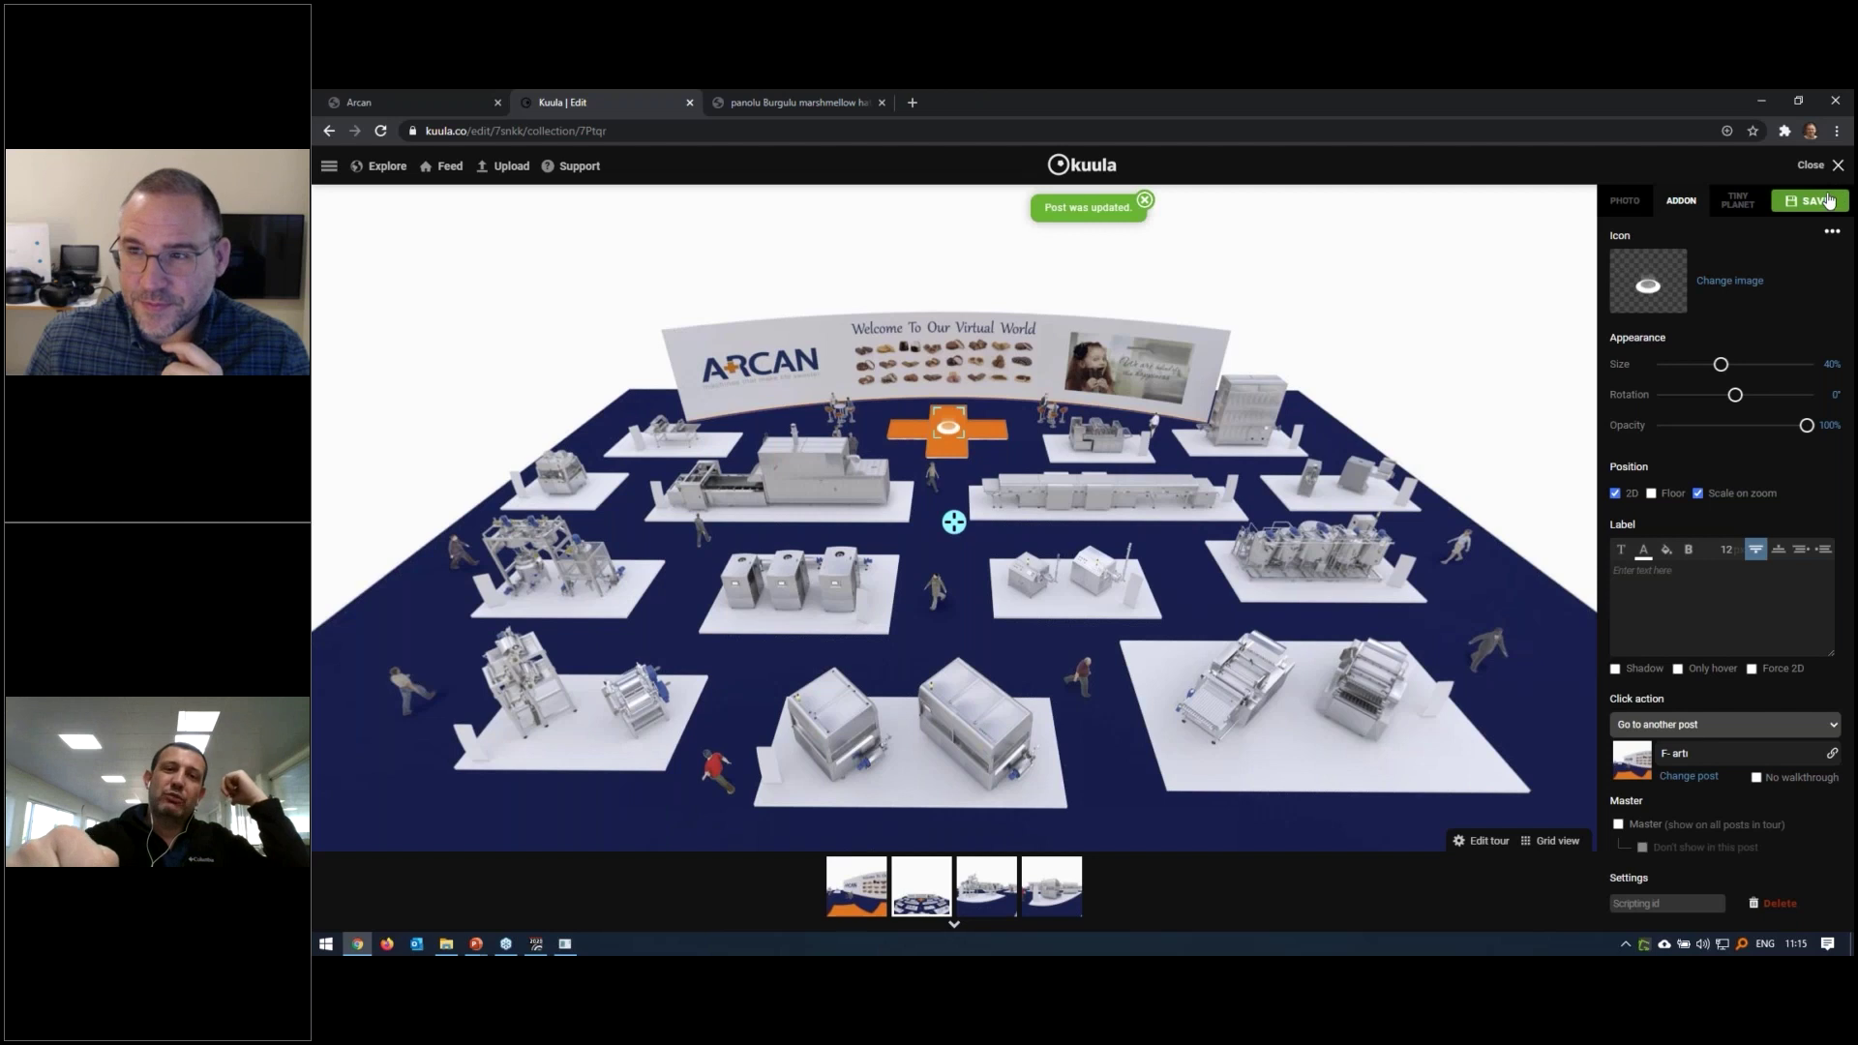
# Fly through the orange hotspot to F- artı and back to F anakamera, then reopen editing
pyautogui.click(1838, 165)
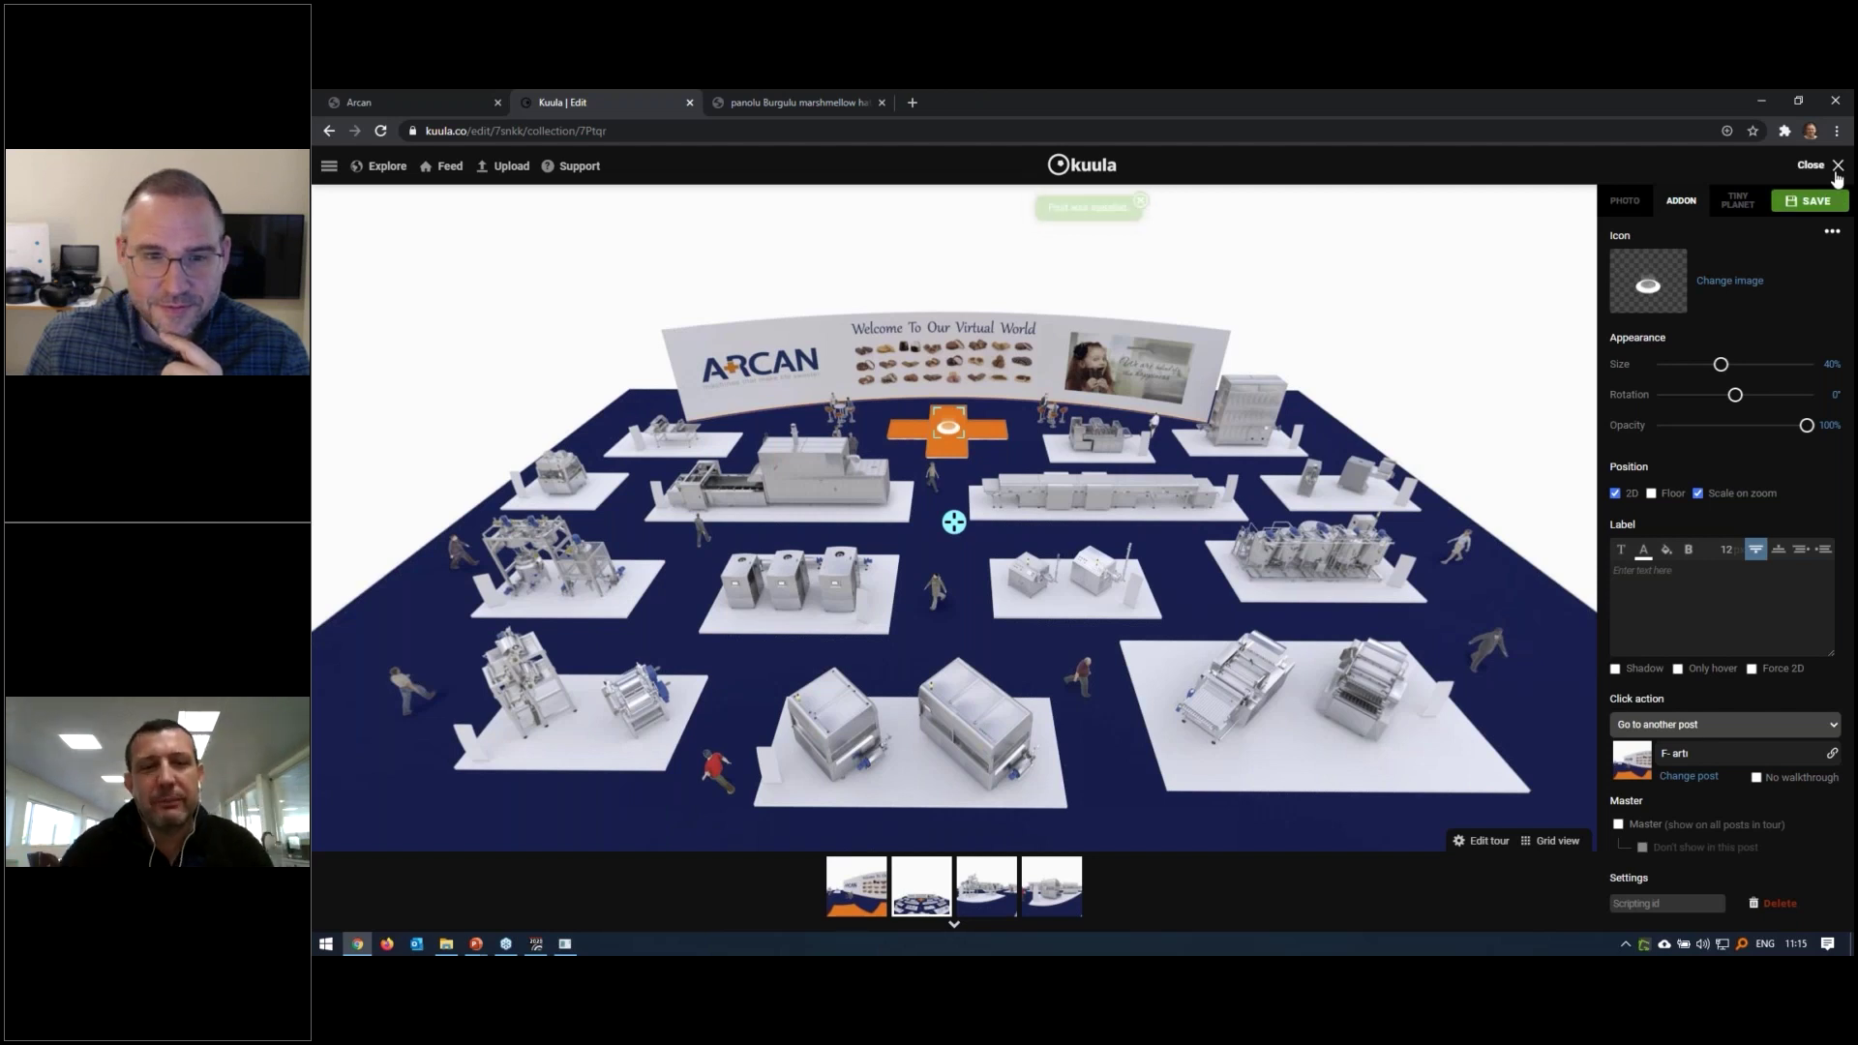
pyautogui.click(949, 433)
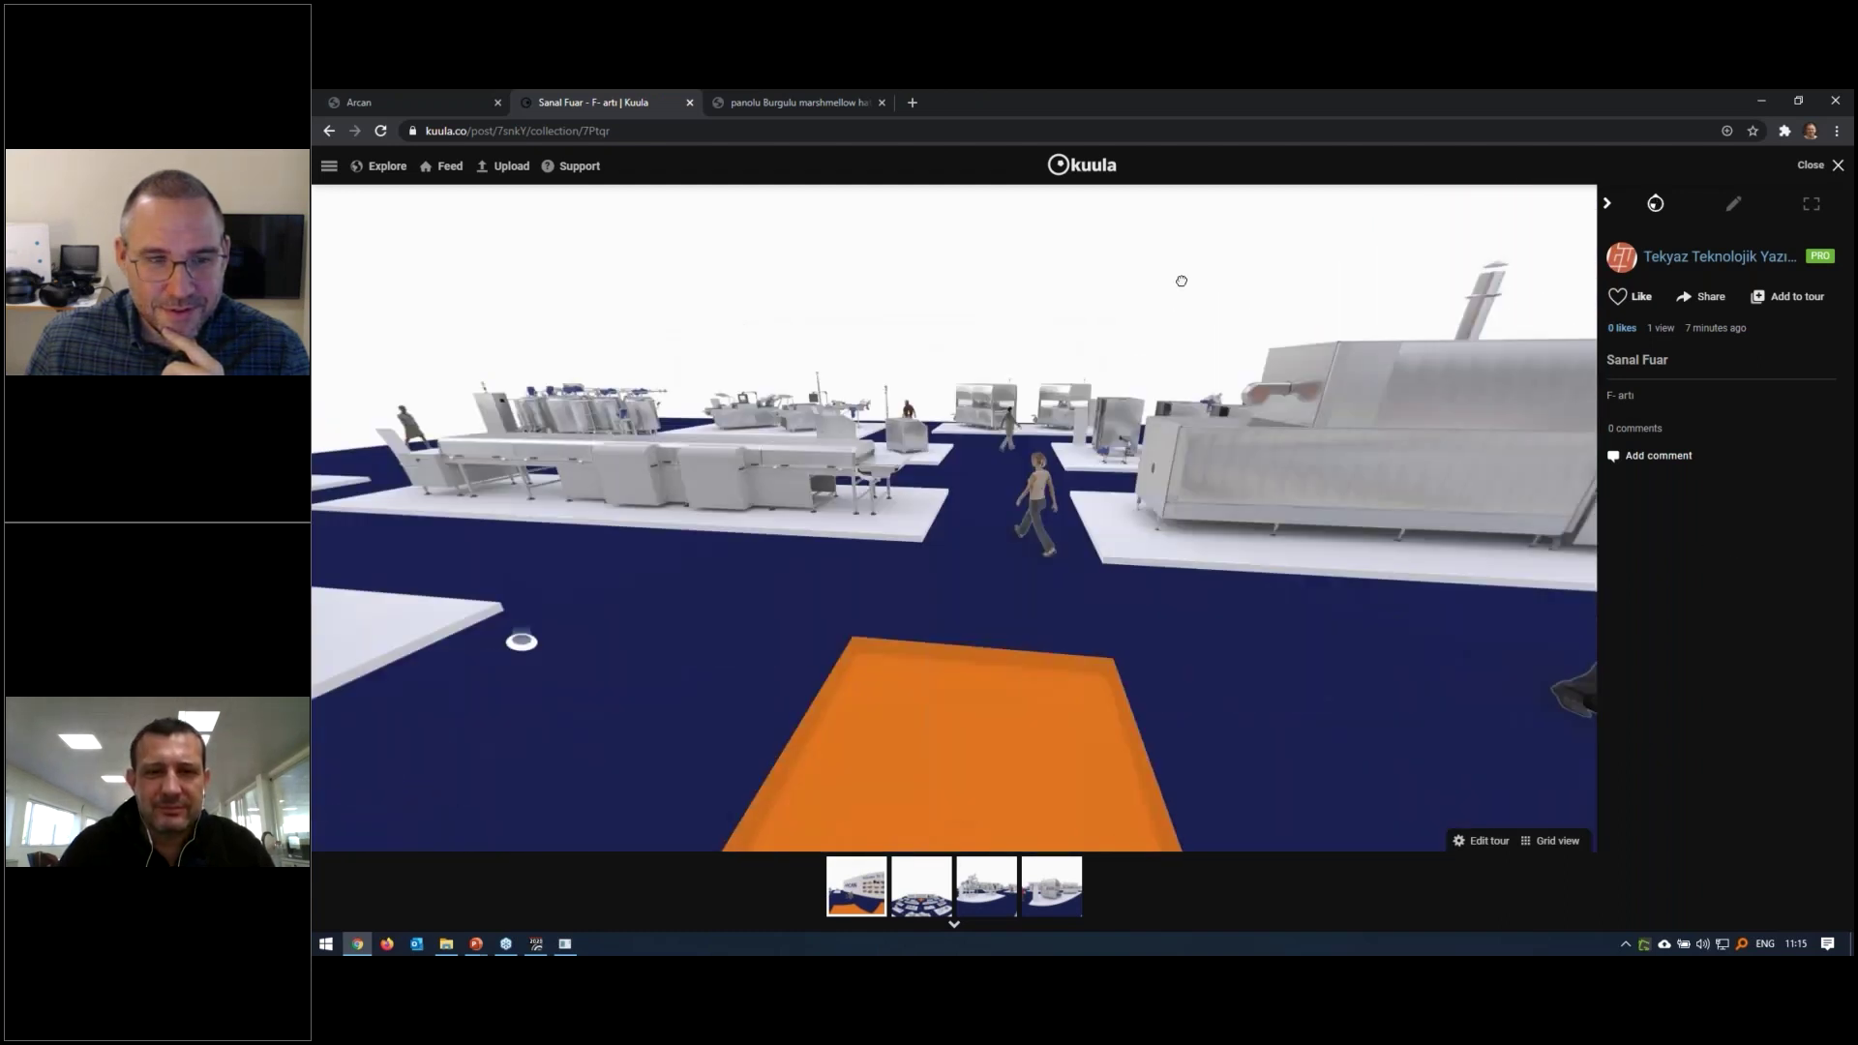
pyautogui.click(539, 526)
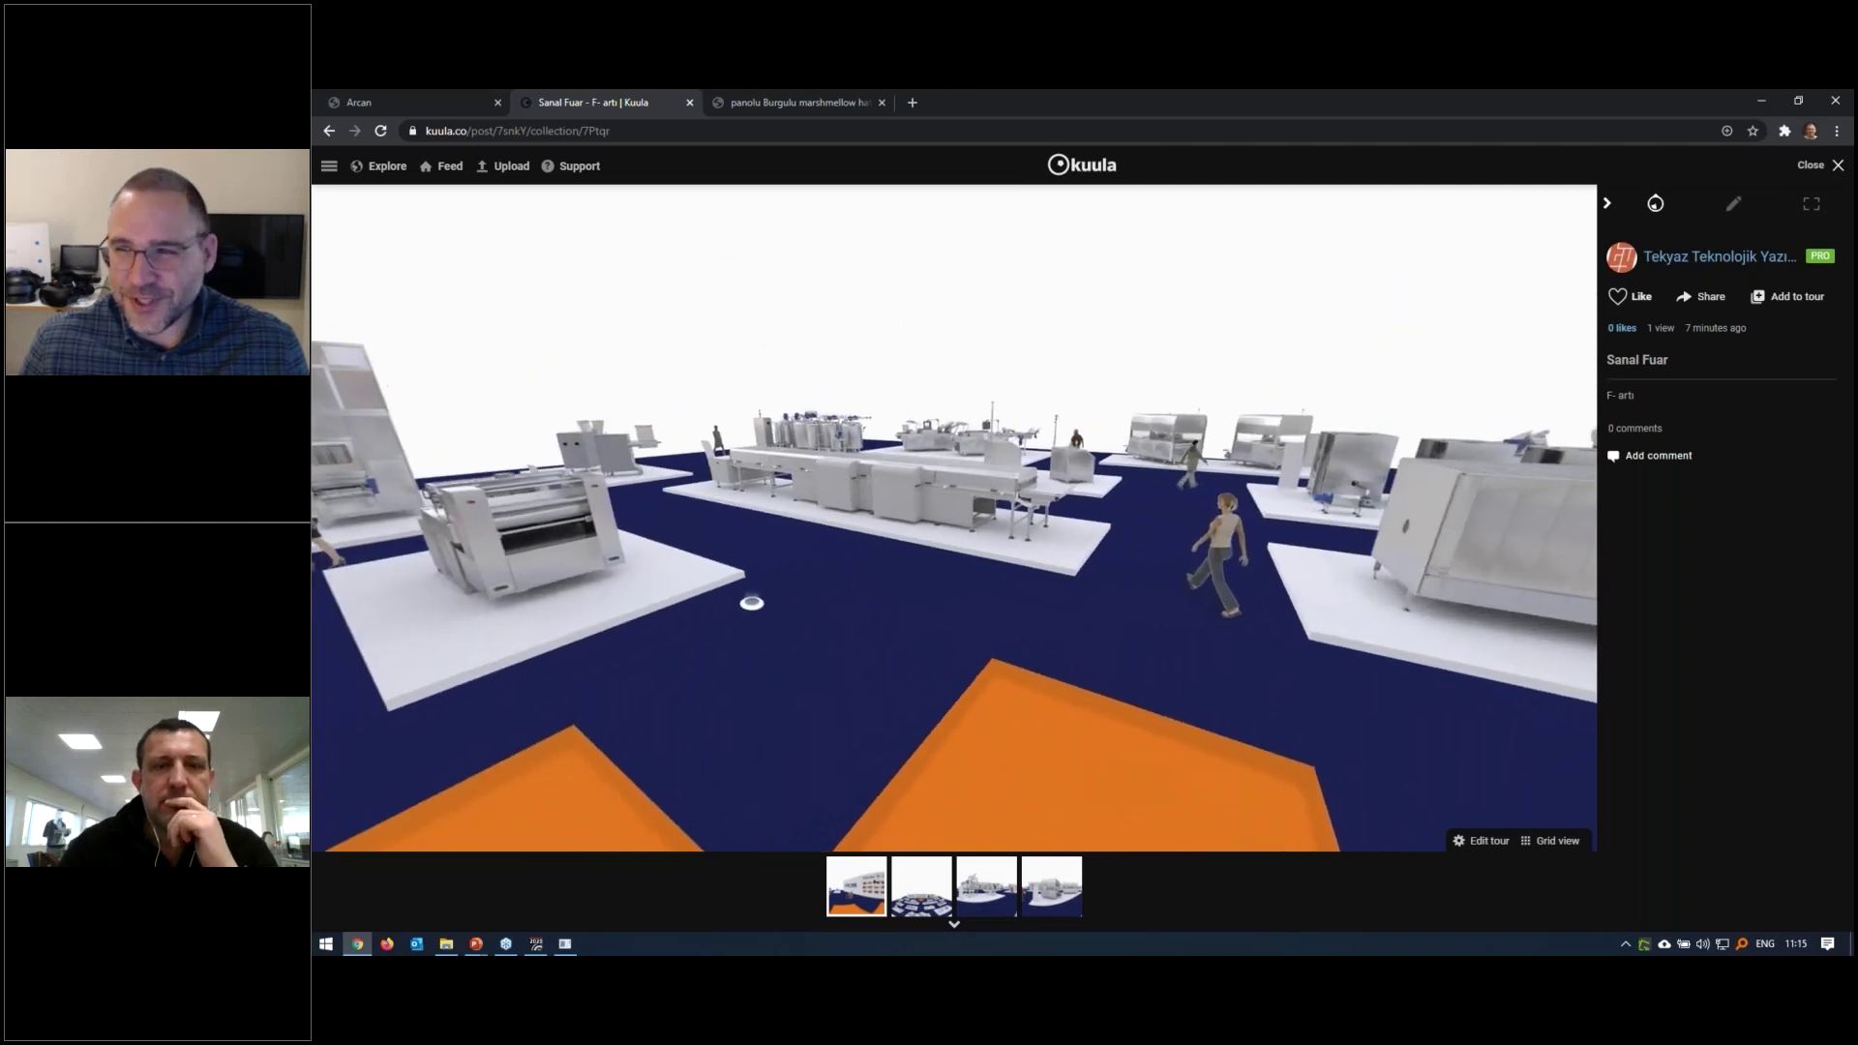
pyautogui.click(752, 608)
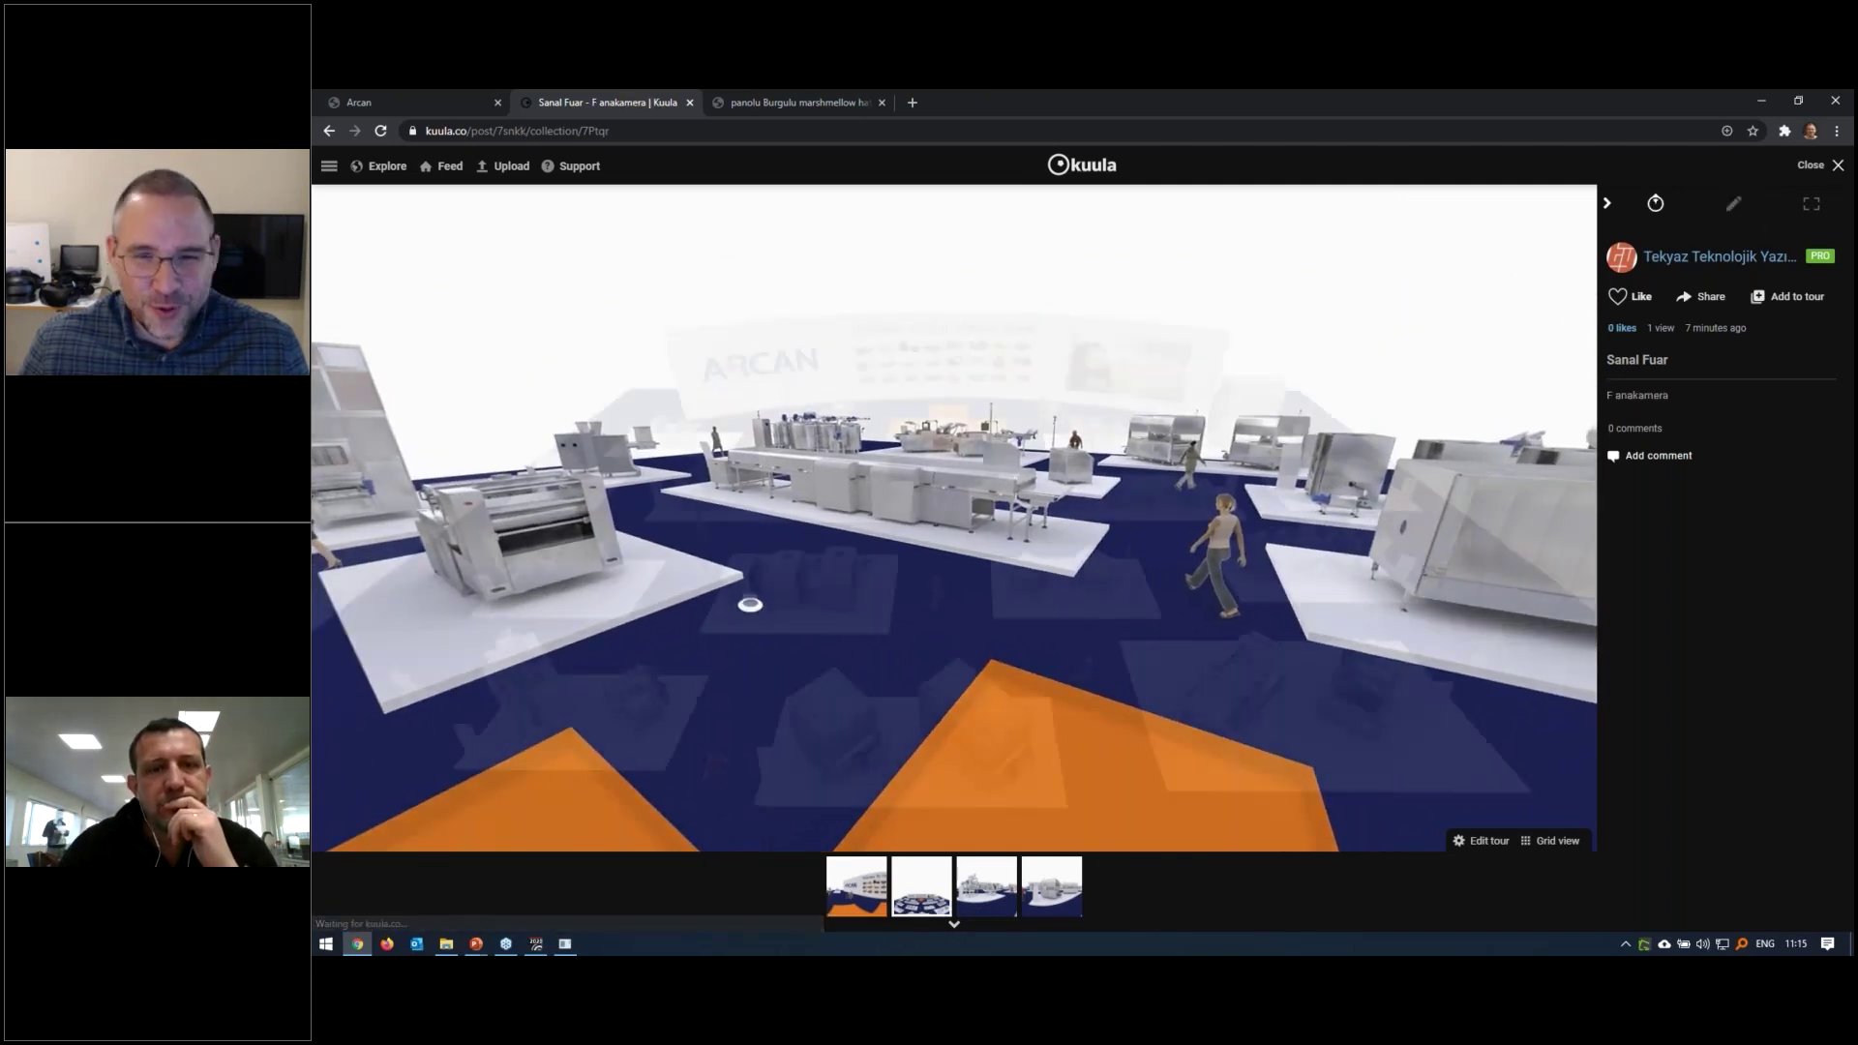
pyautogui.click(1733, 211)
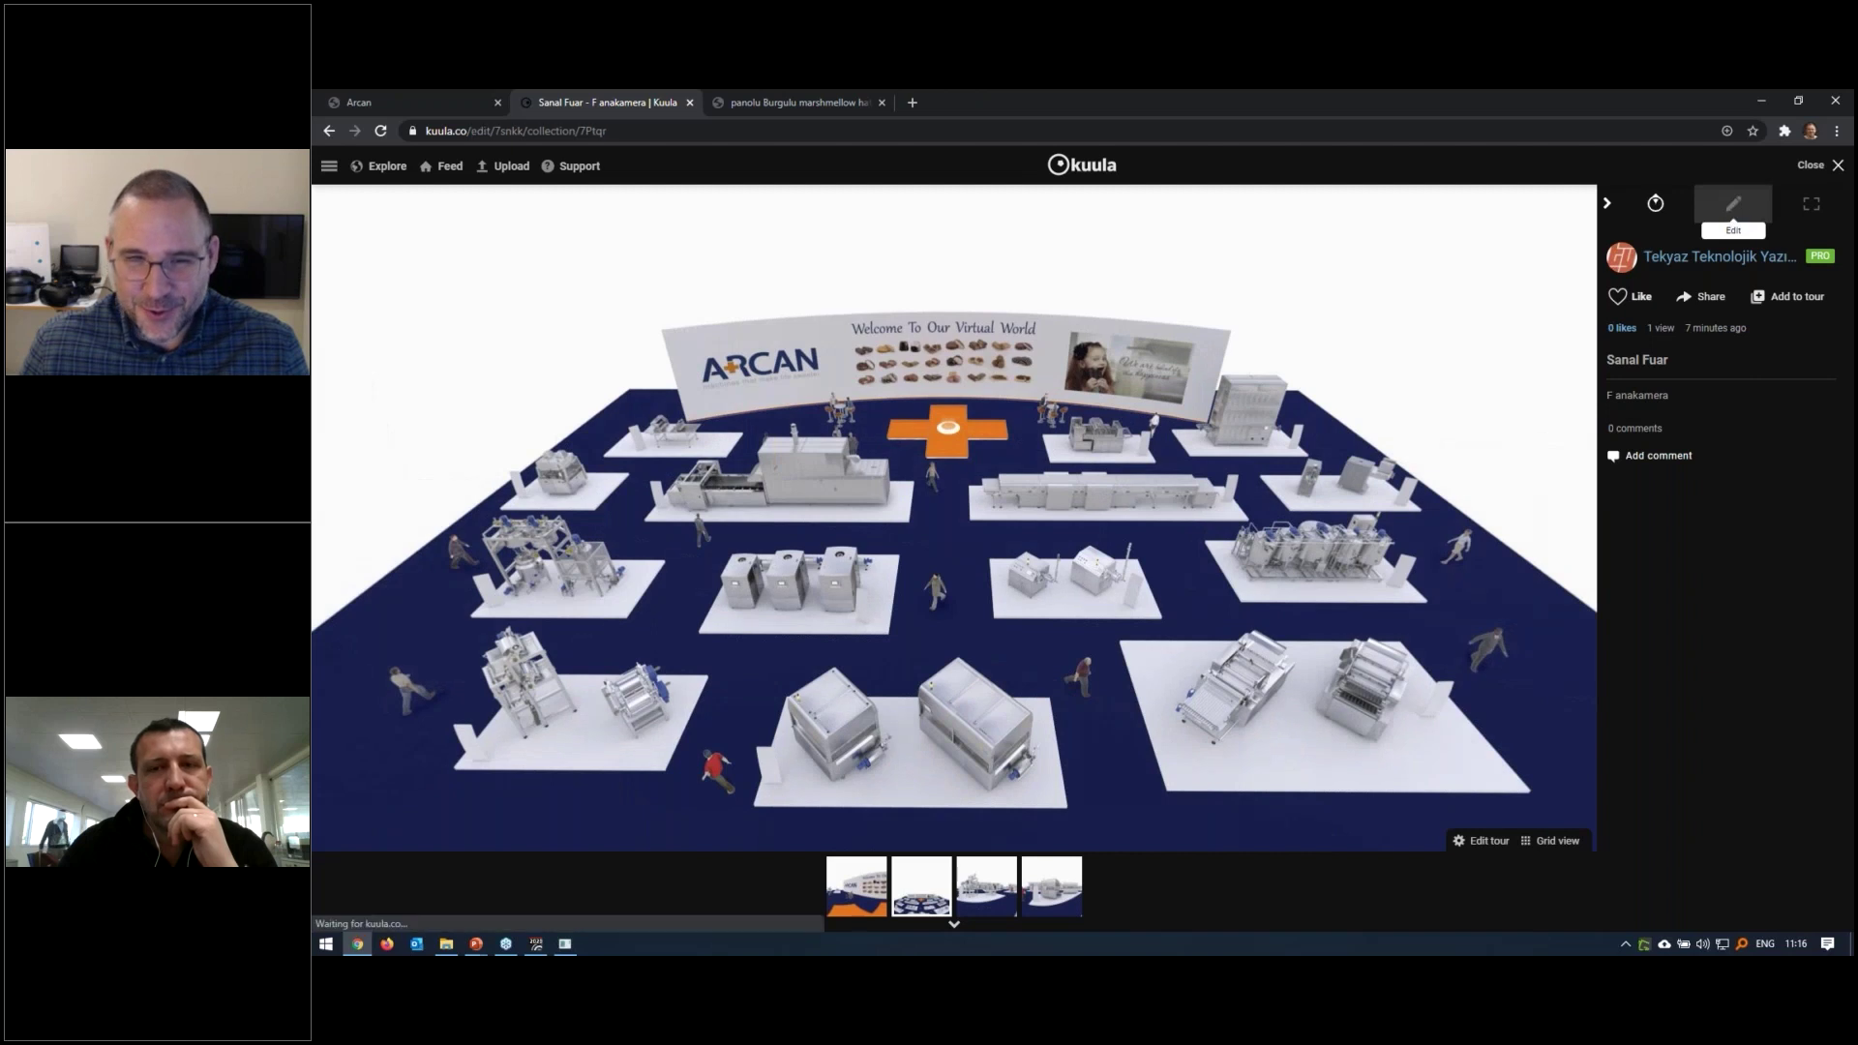
pyautogui.scroll(-3, 1724, 709)
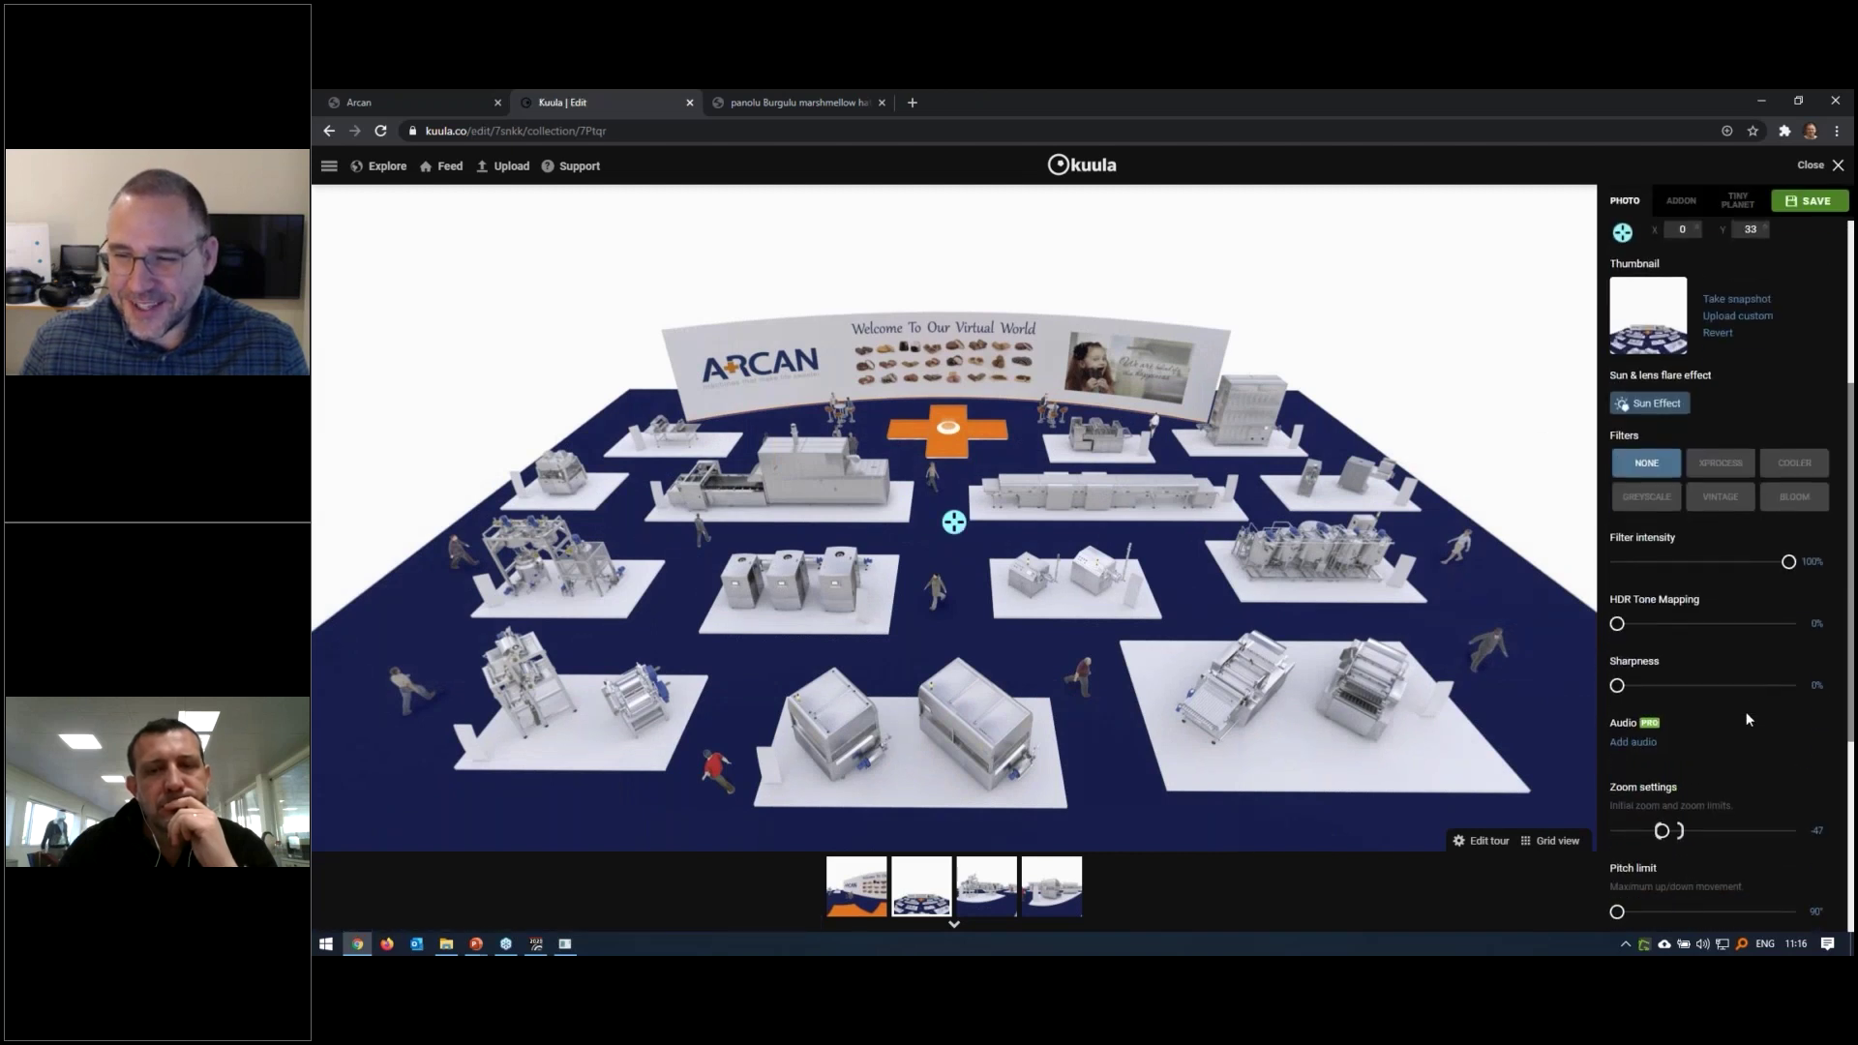
# Add a hotspot facing the factory floor in F- artı that goes to the F kaplama post
pyautogui.click(854, 893)
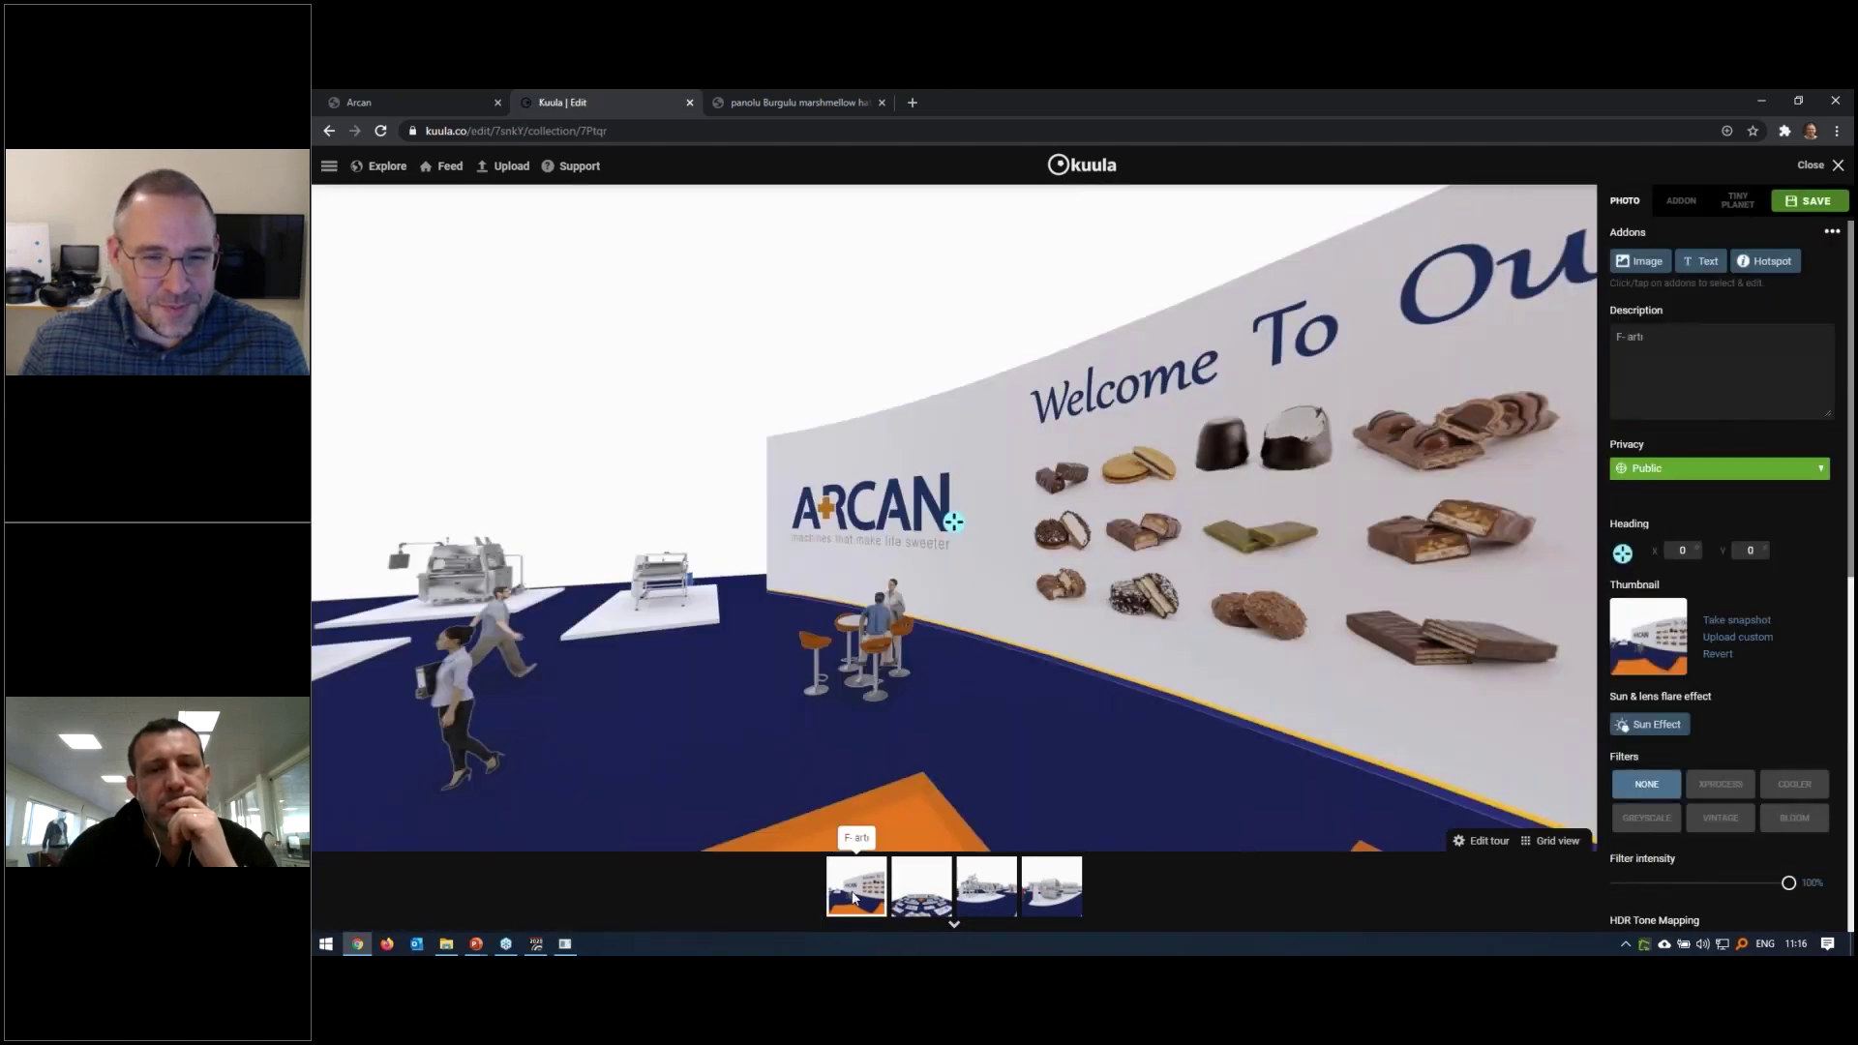
pyautogui.moveTo(673, 635); pyautogui.dragTo(1385, 585)
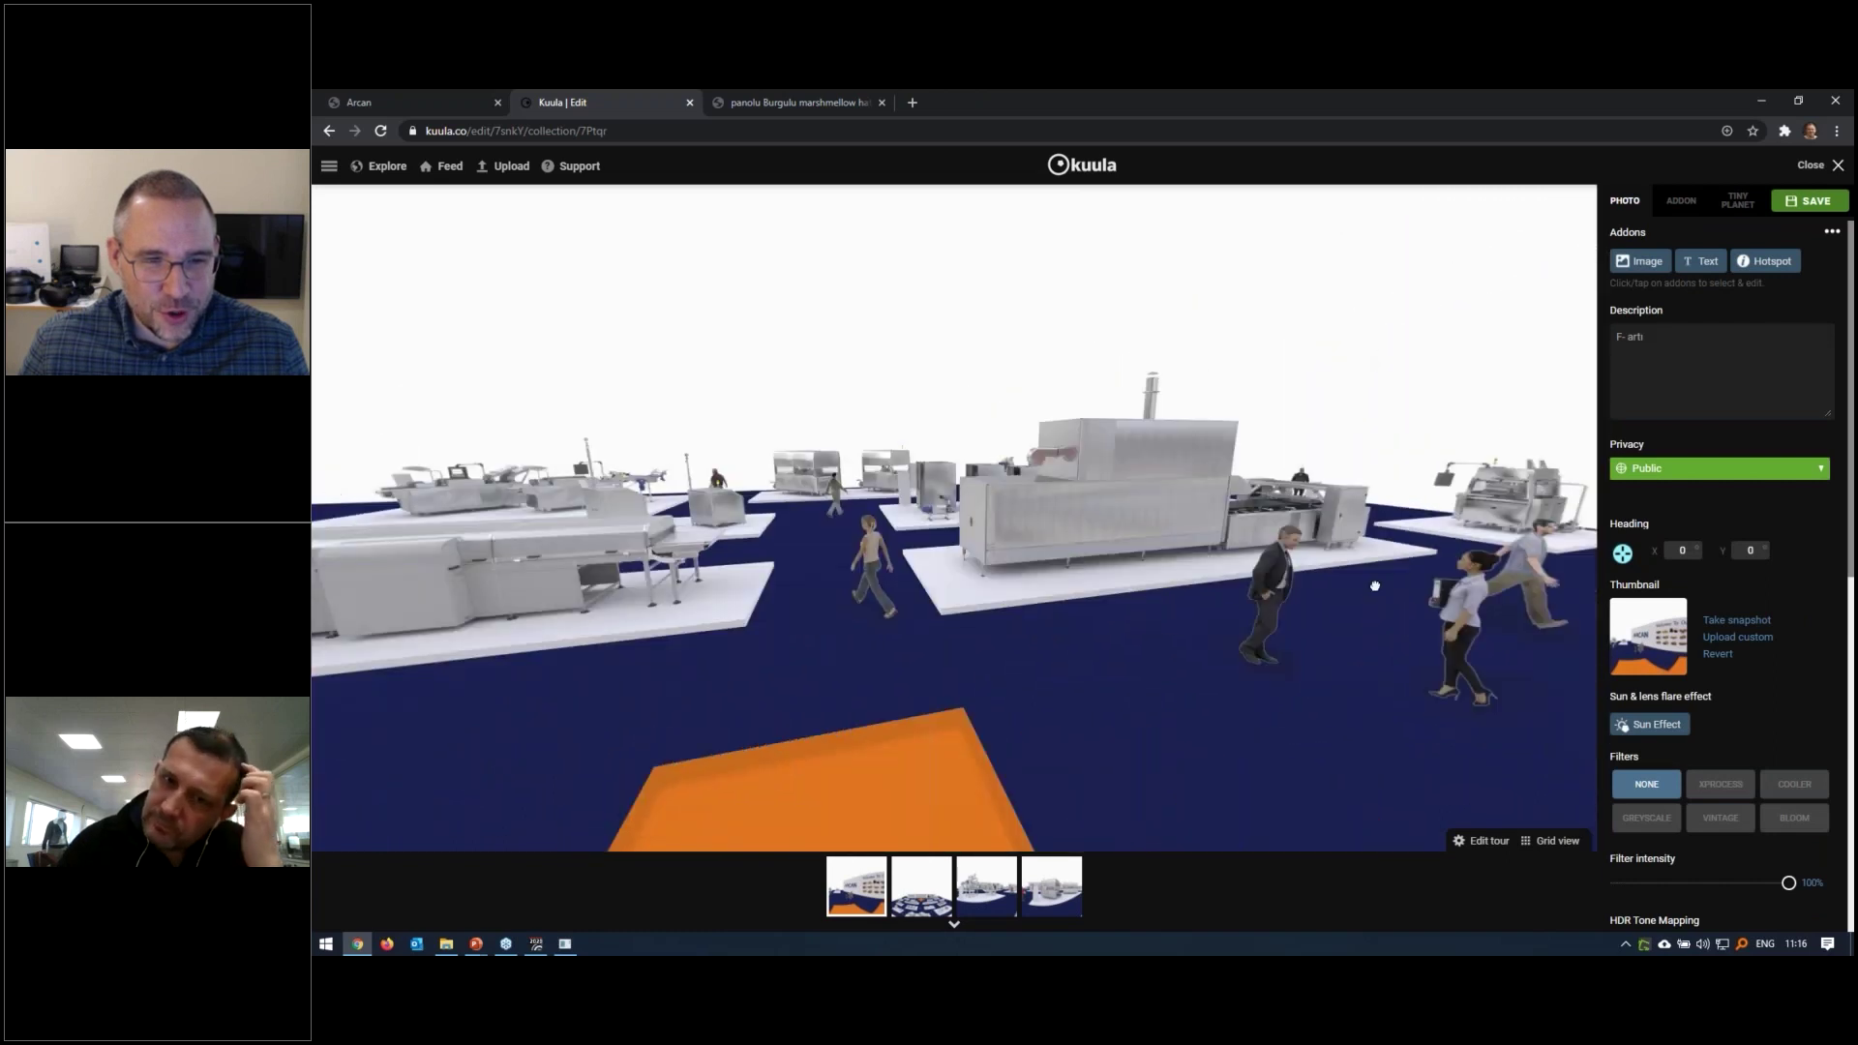
pyautogui.click(1779, 263)
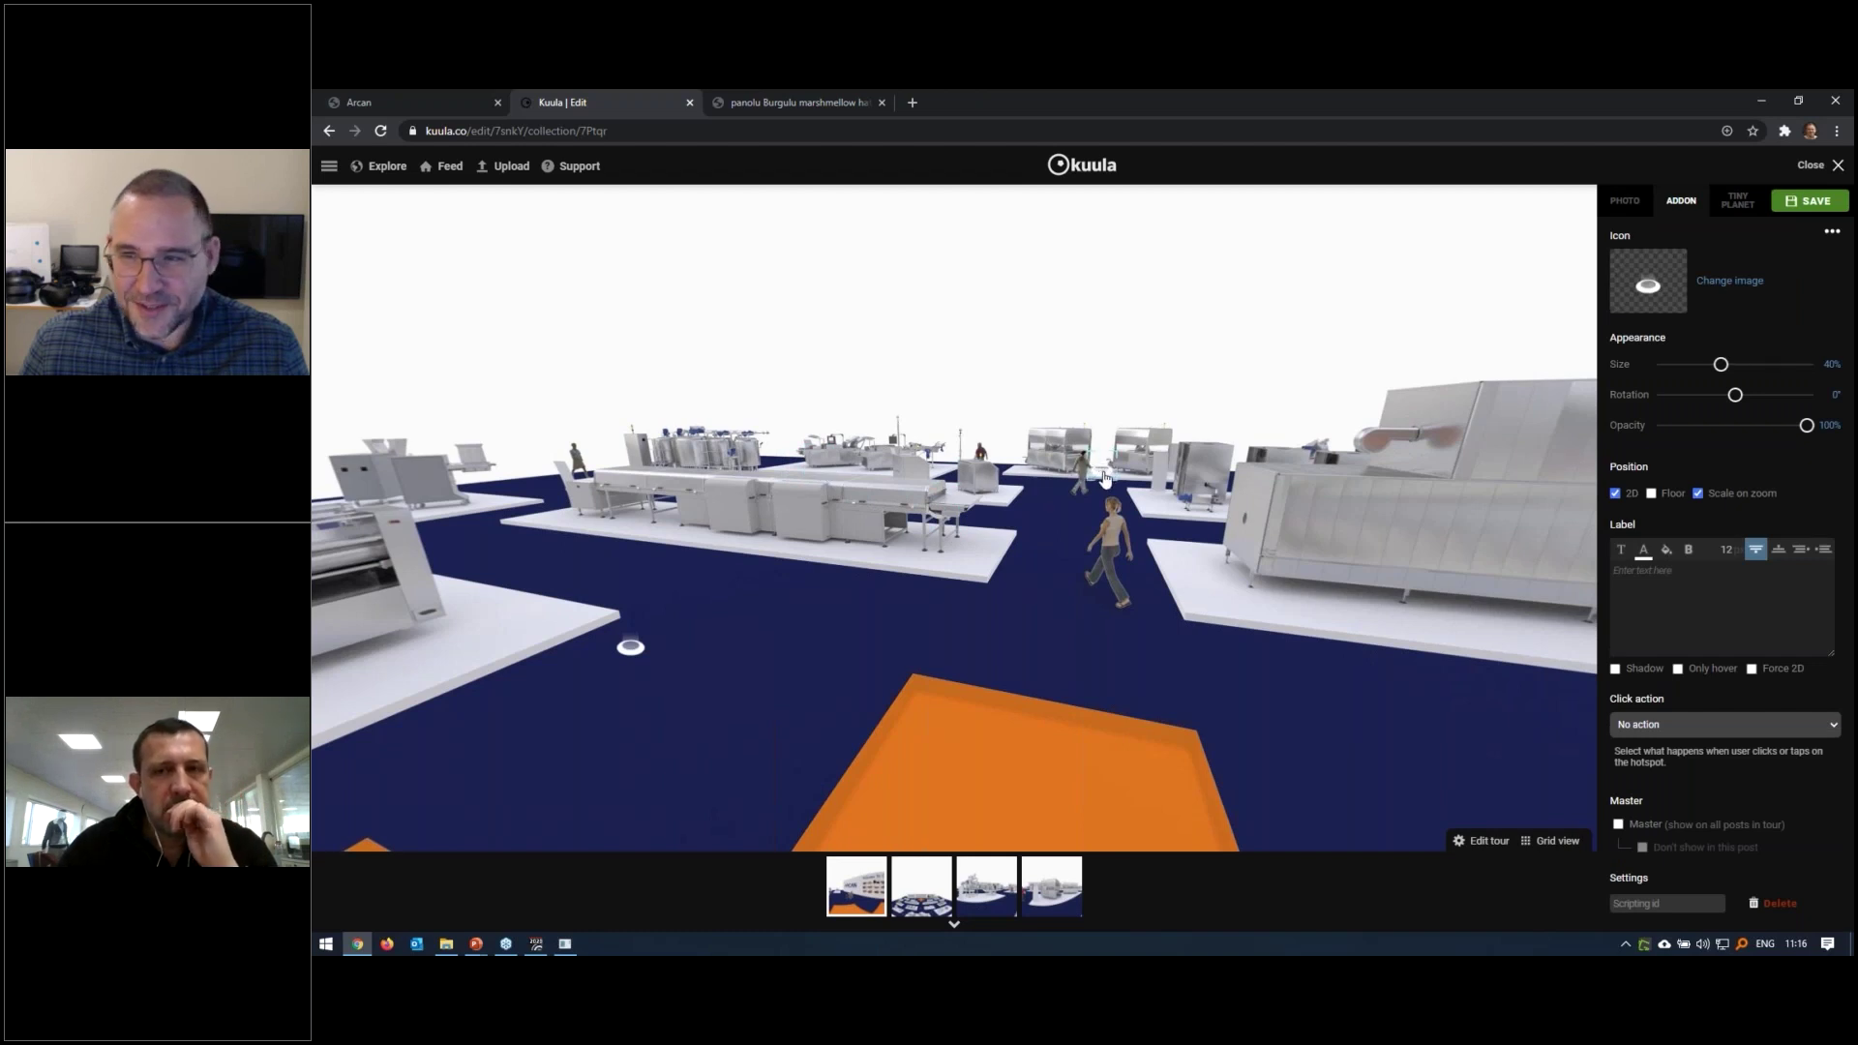
pyautogui.click(1761, 732)
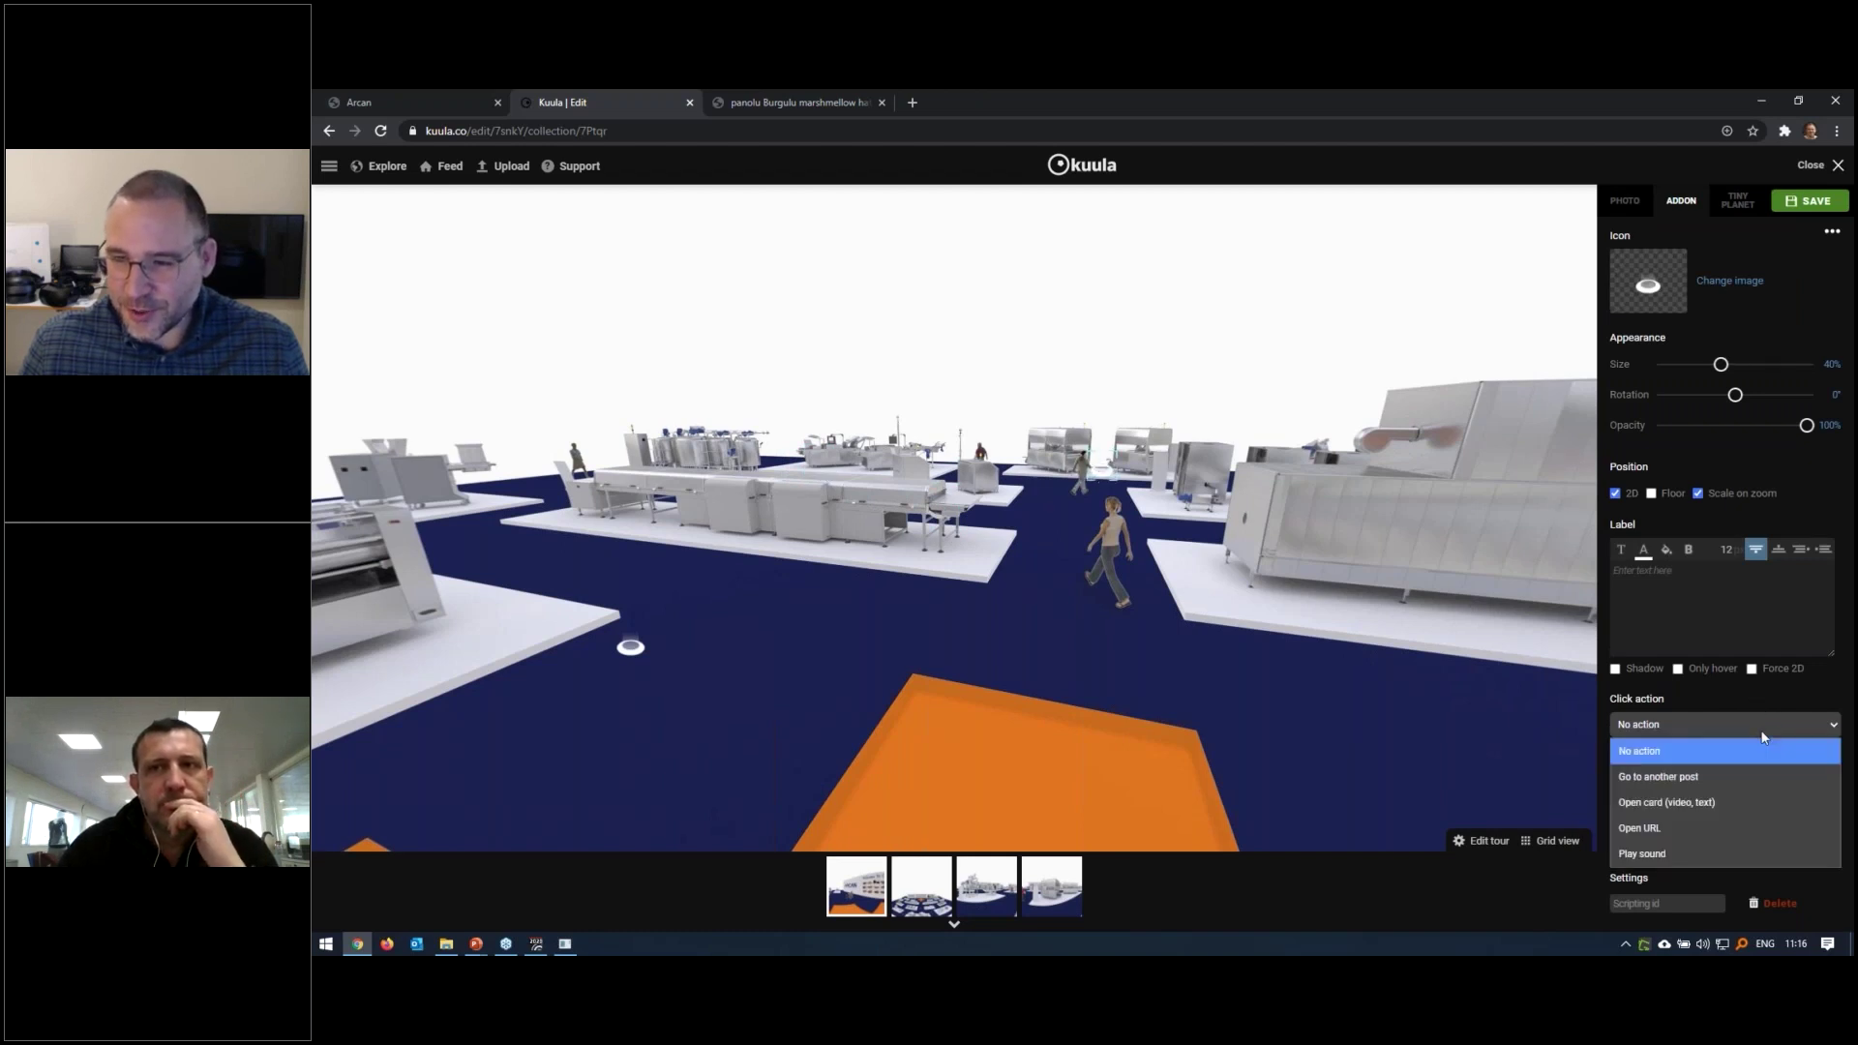
pyautogui.click(1673, 774)
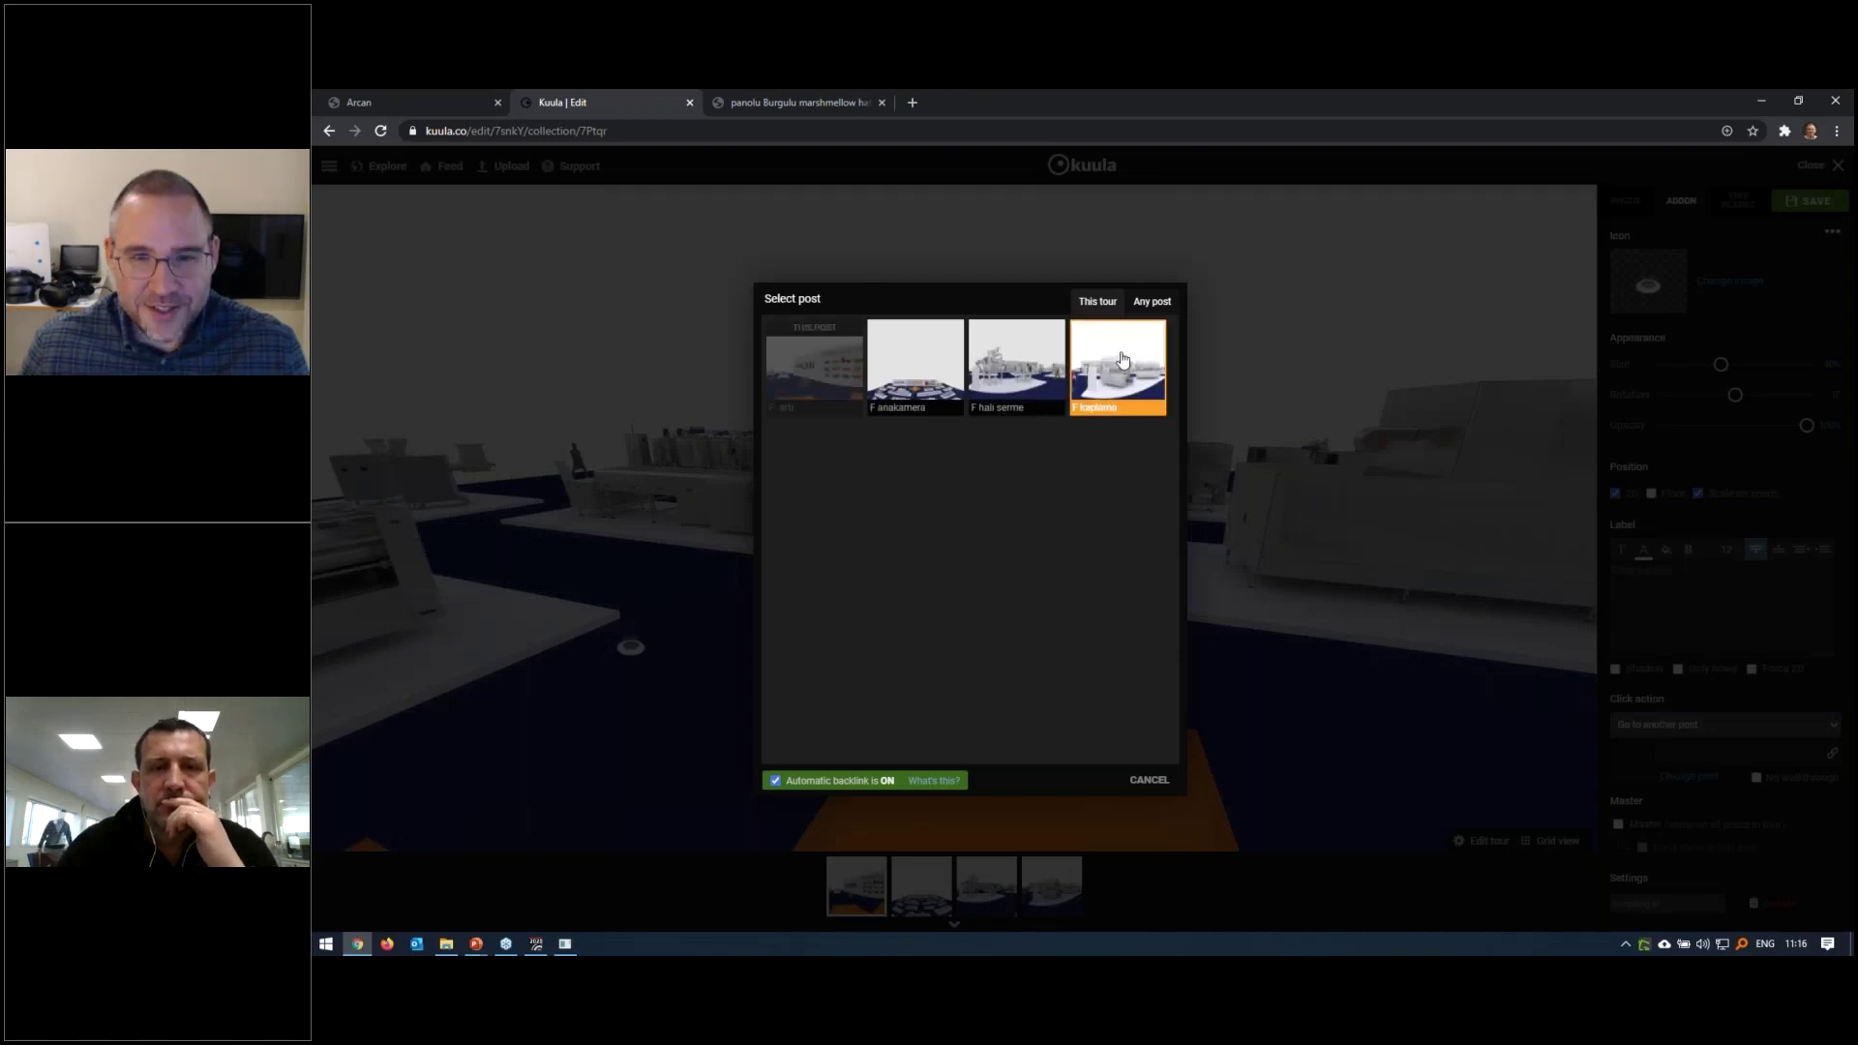
pyautogui.click(1117, 368)
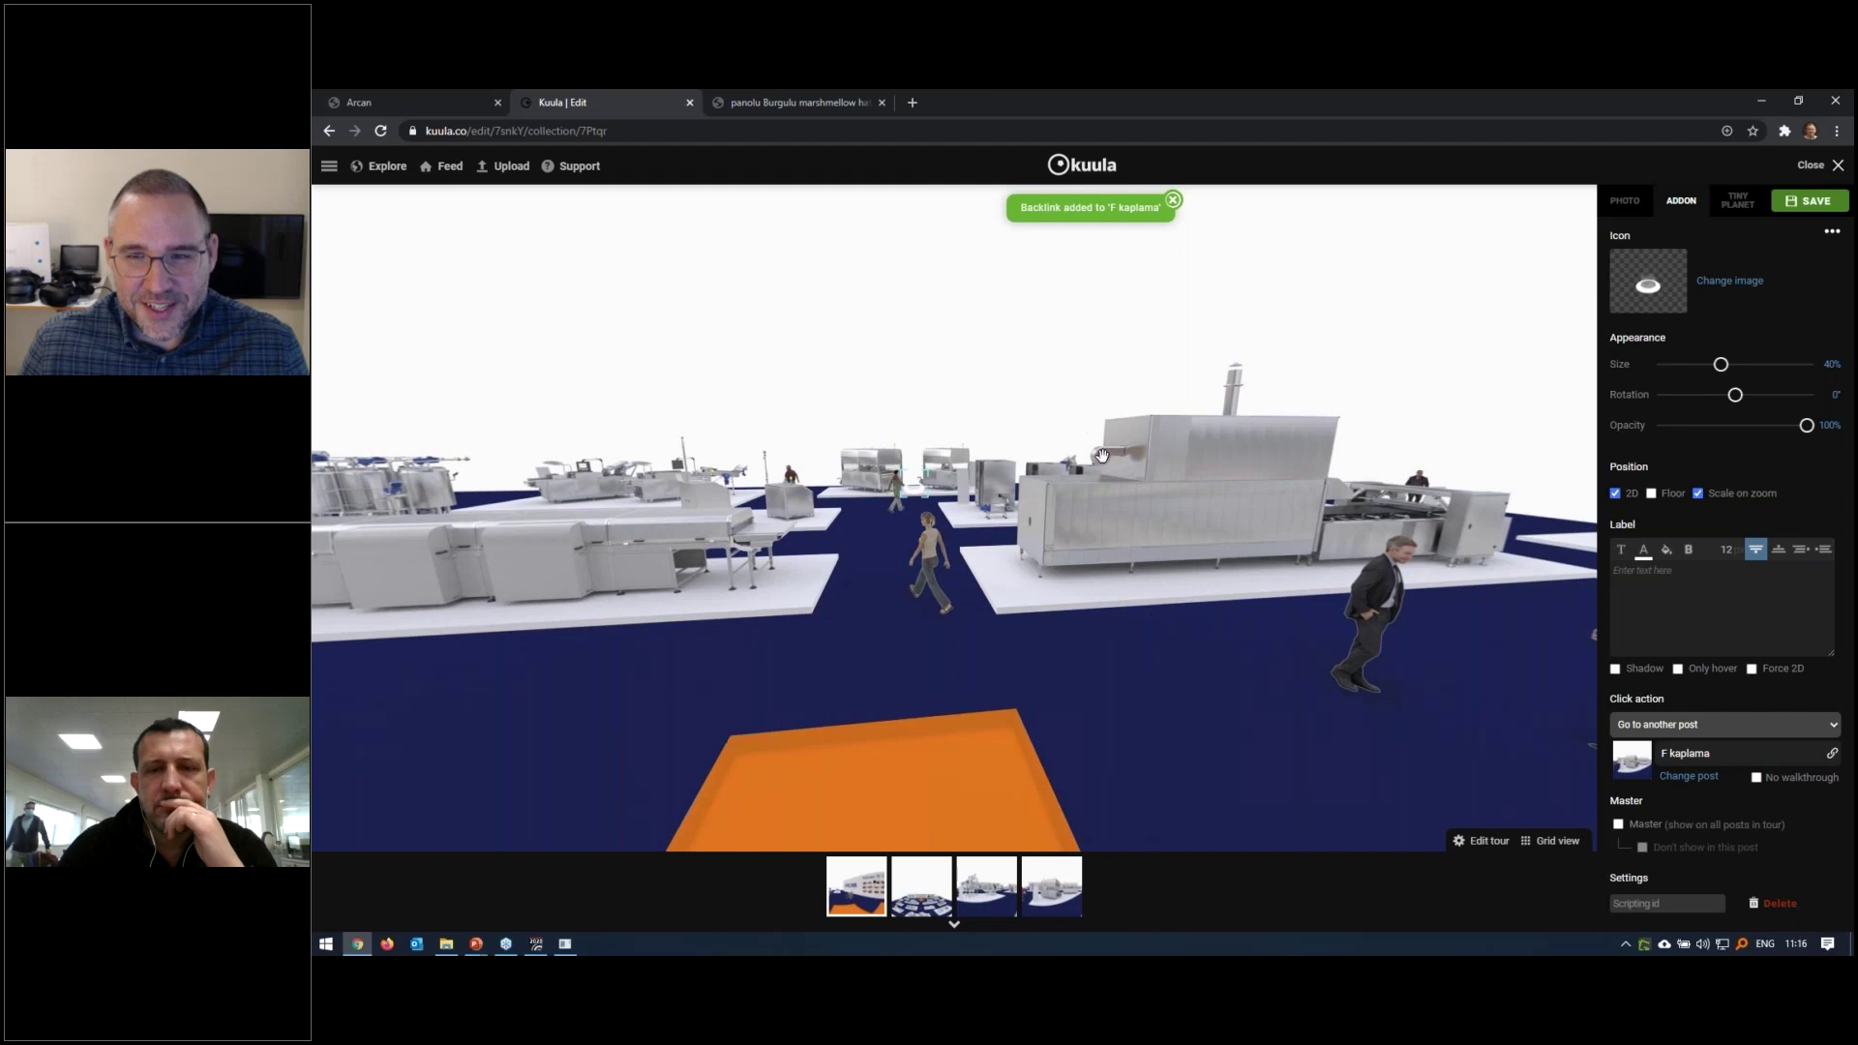
pyautogui.click(1445, 281)
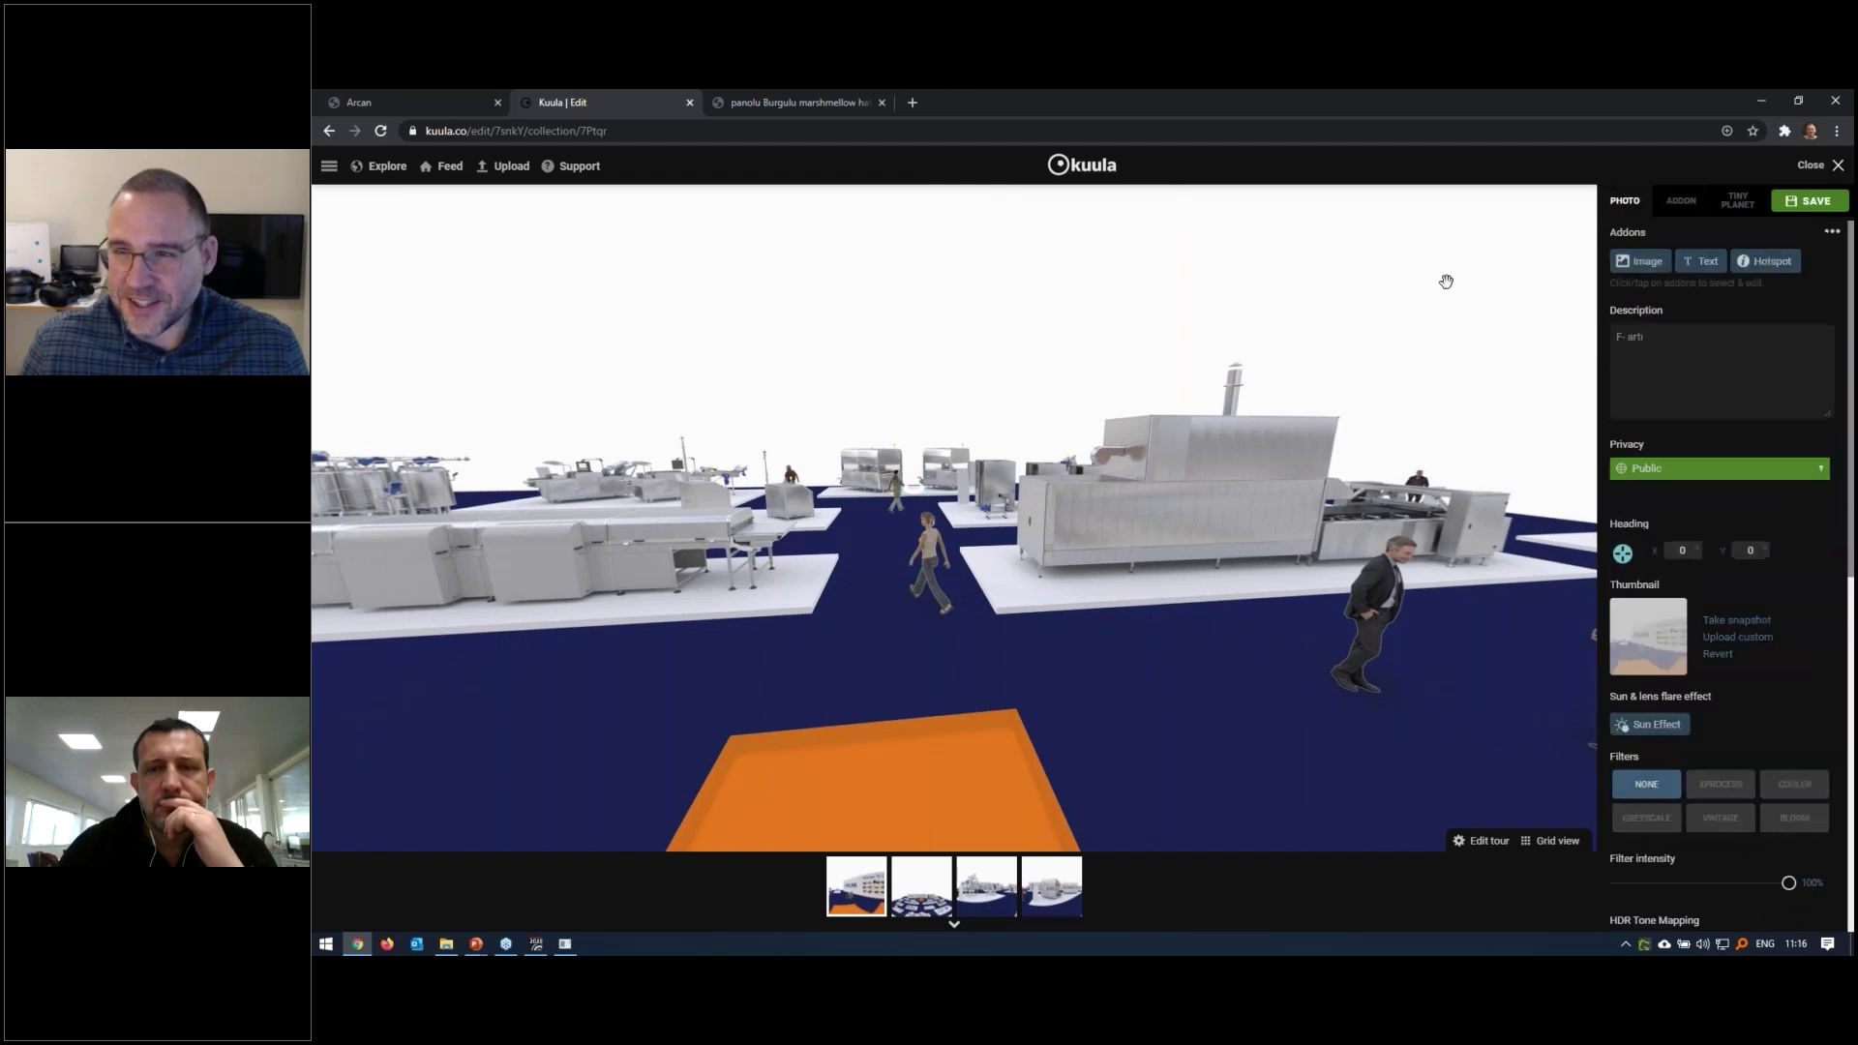
# Add a second F- artı hotspot with a yellow map-pin icon linking to F halı serme
pyautogui.click(1766, 260)
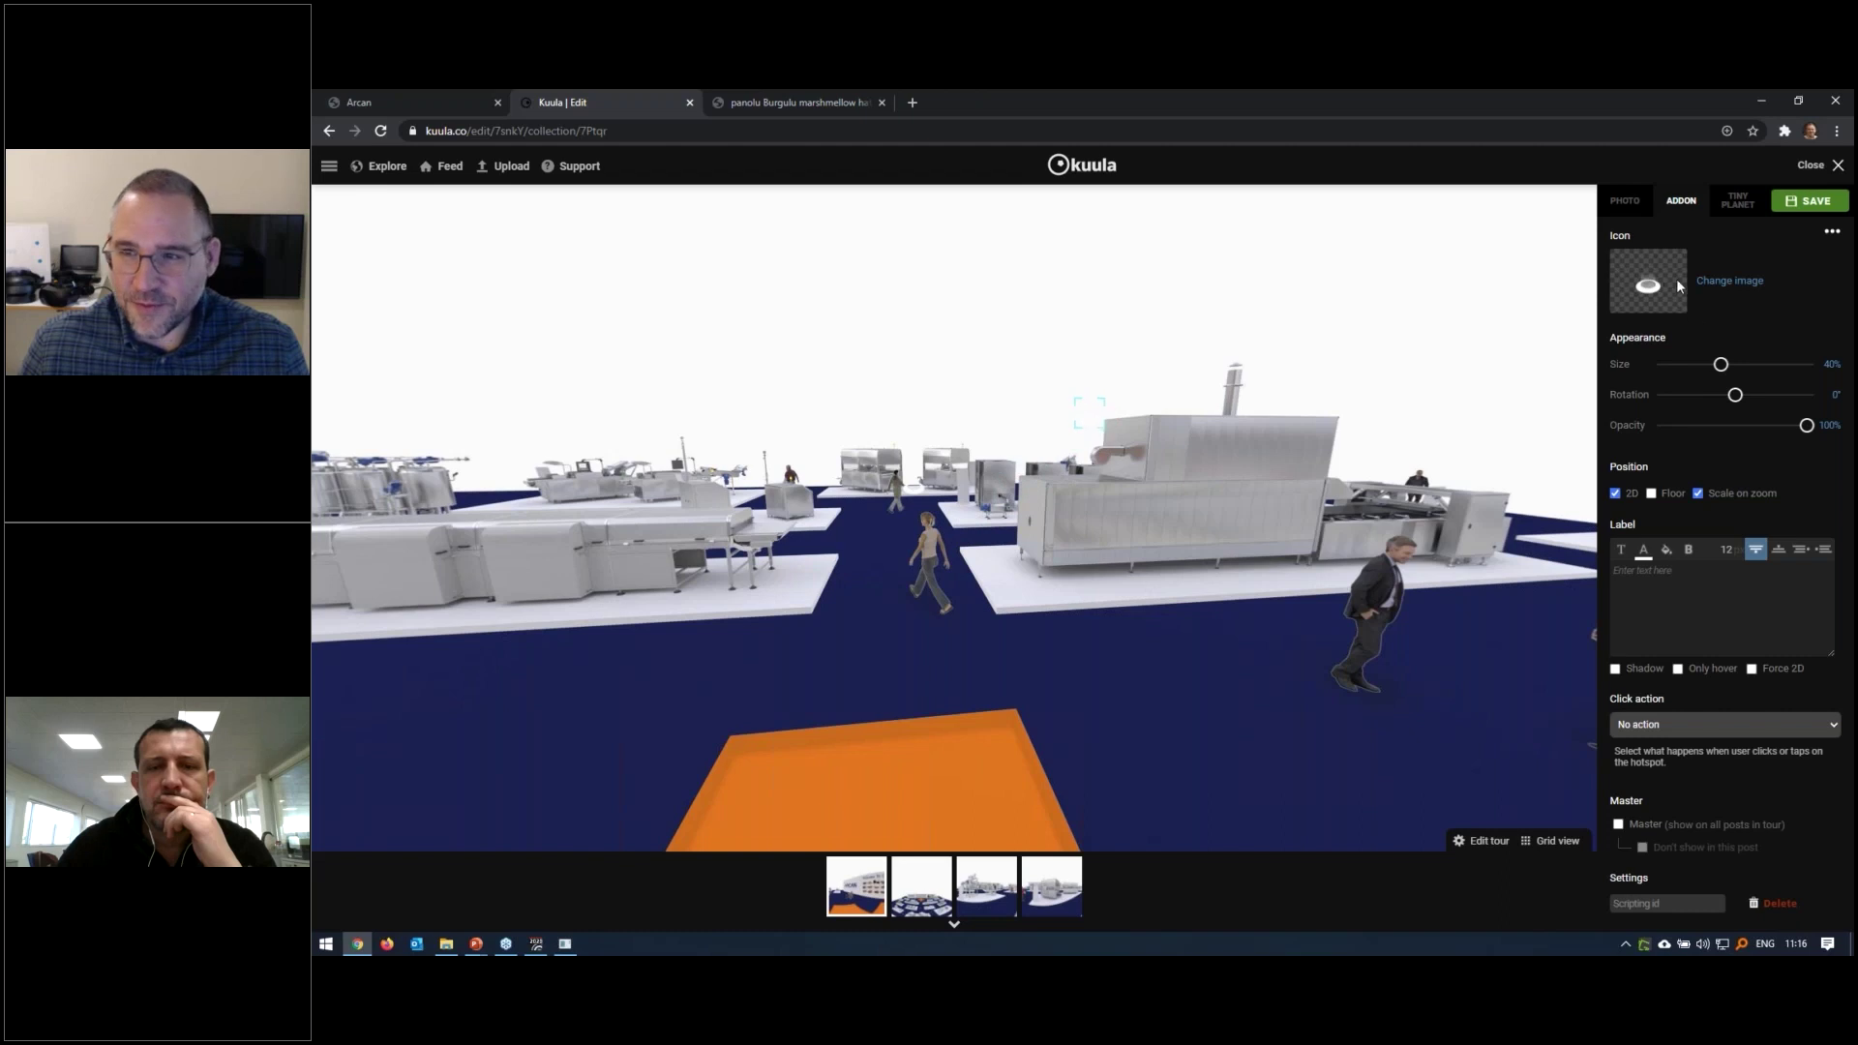
pyautogui.click(1708, 280)
pyautogui.click(1141, 301)
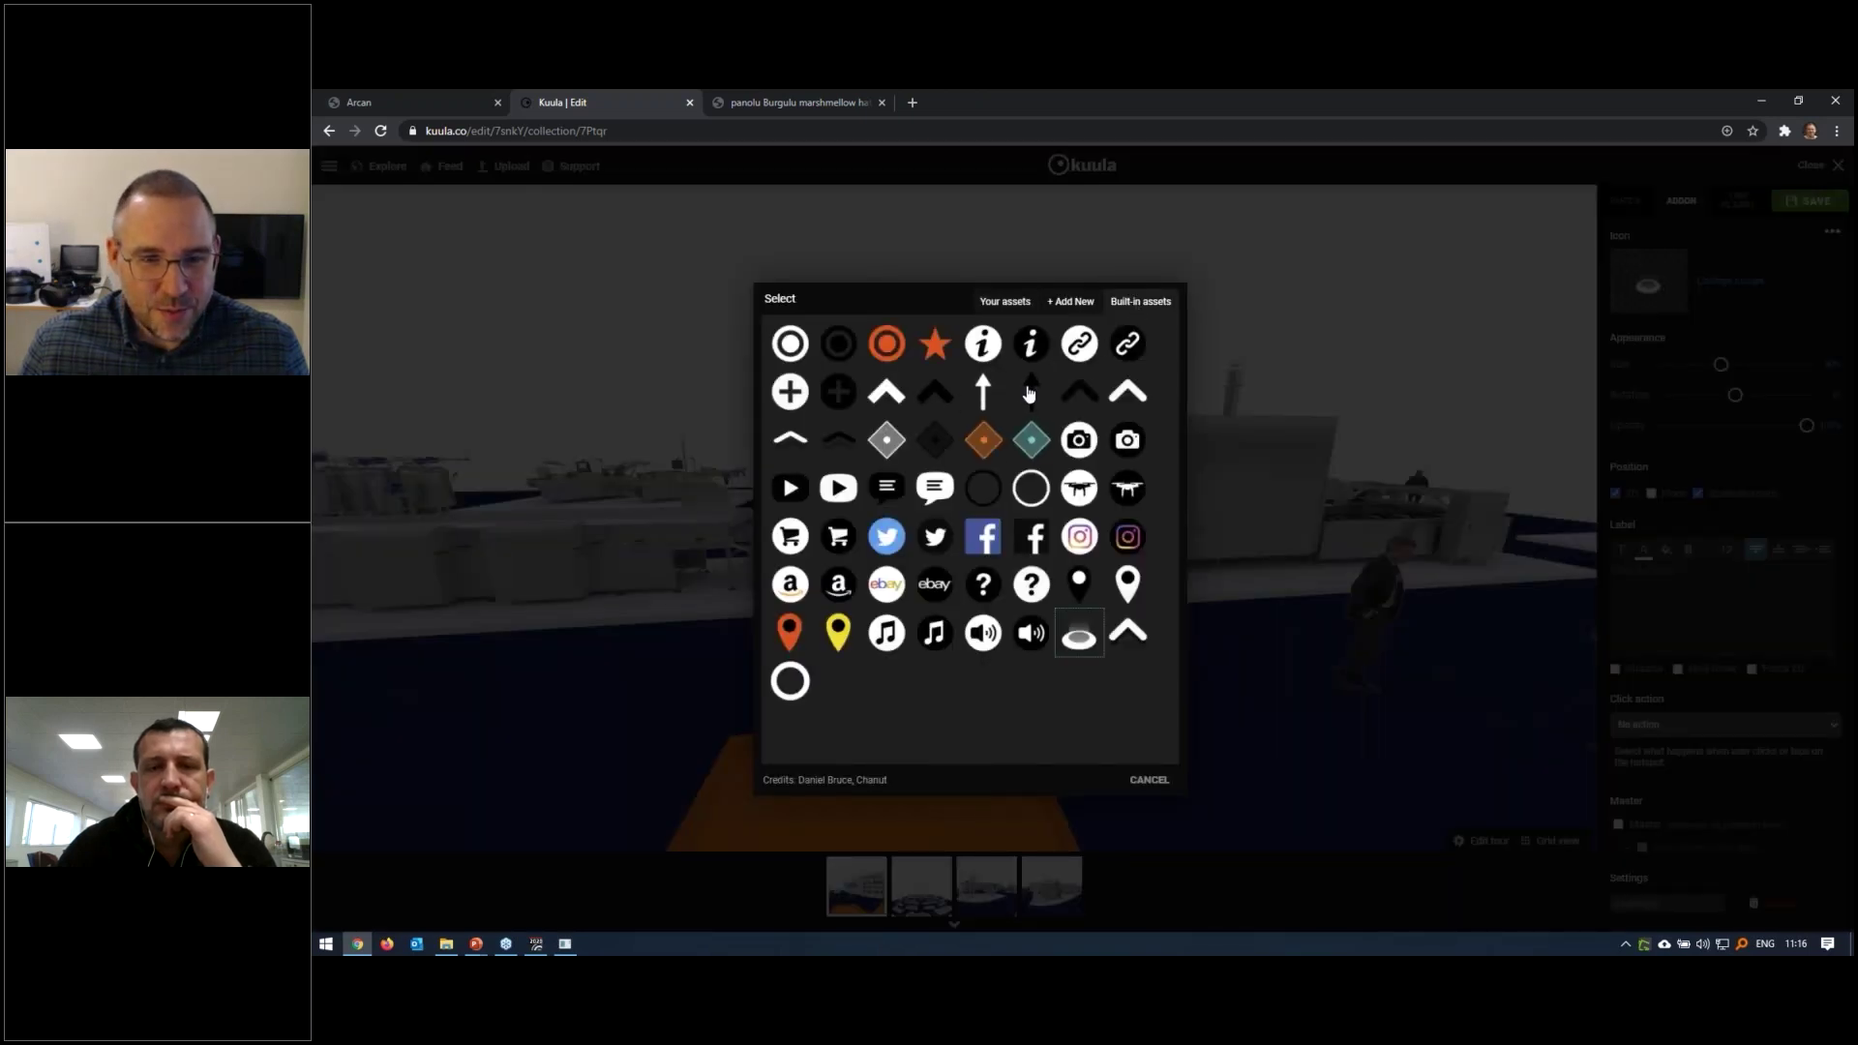
pyautogui.click(837, 632)
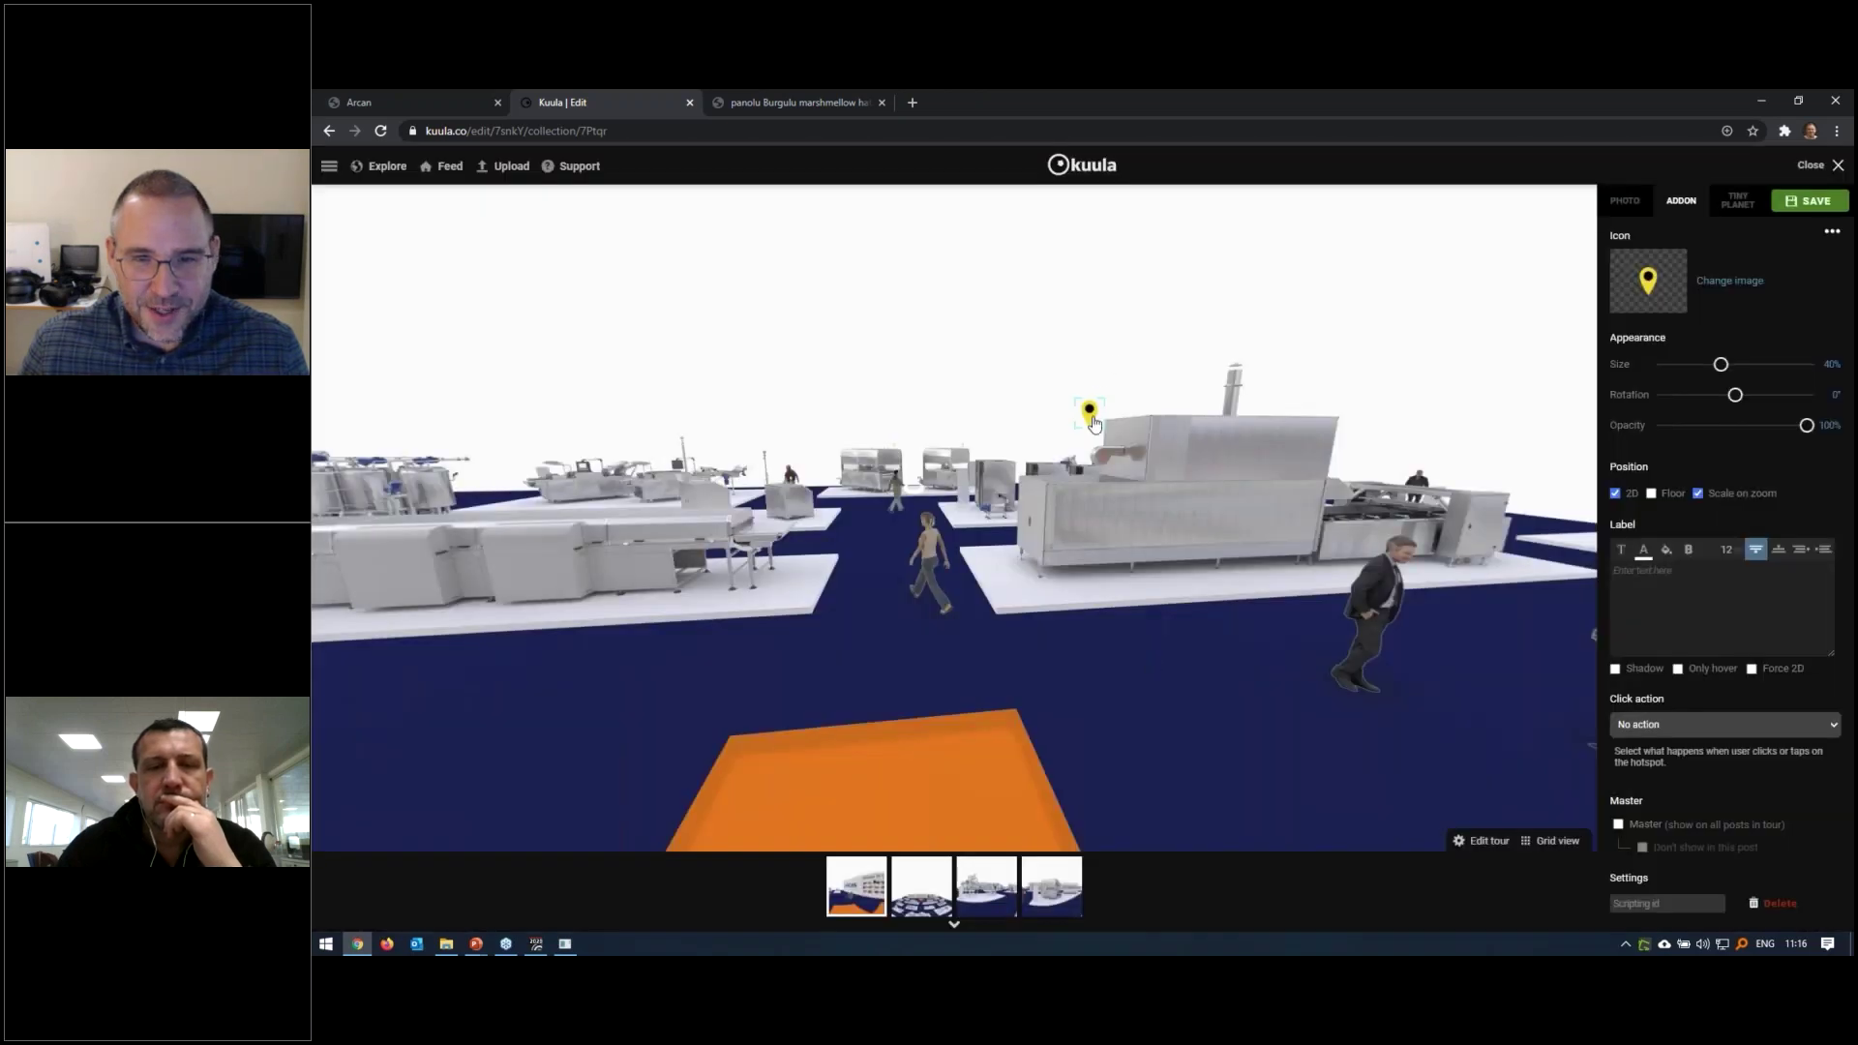
pyautogui.click(1703, 728)
pyautogui.click(1686, 778)
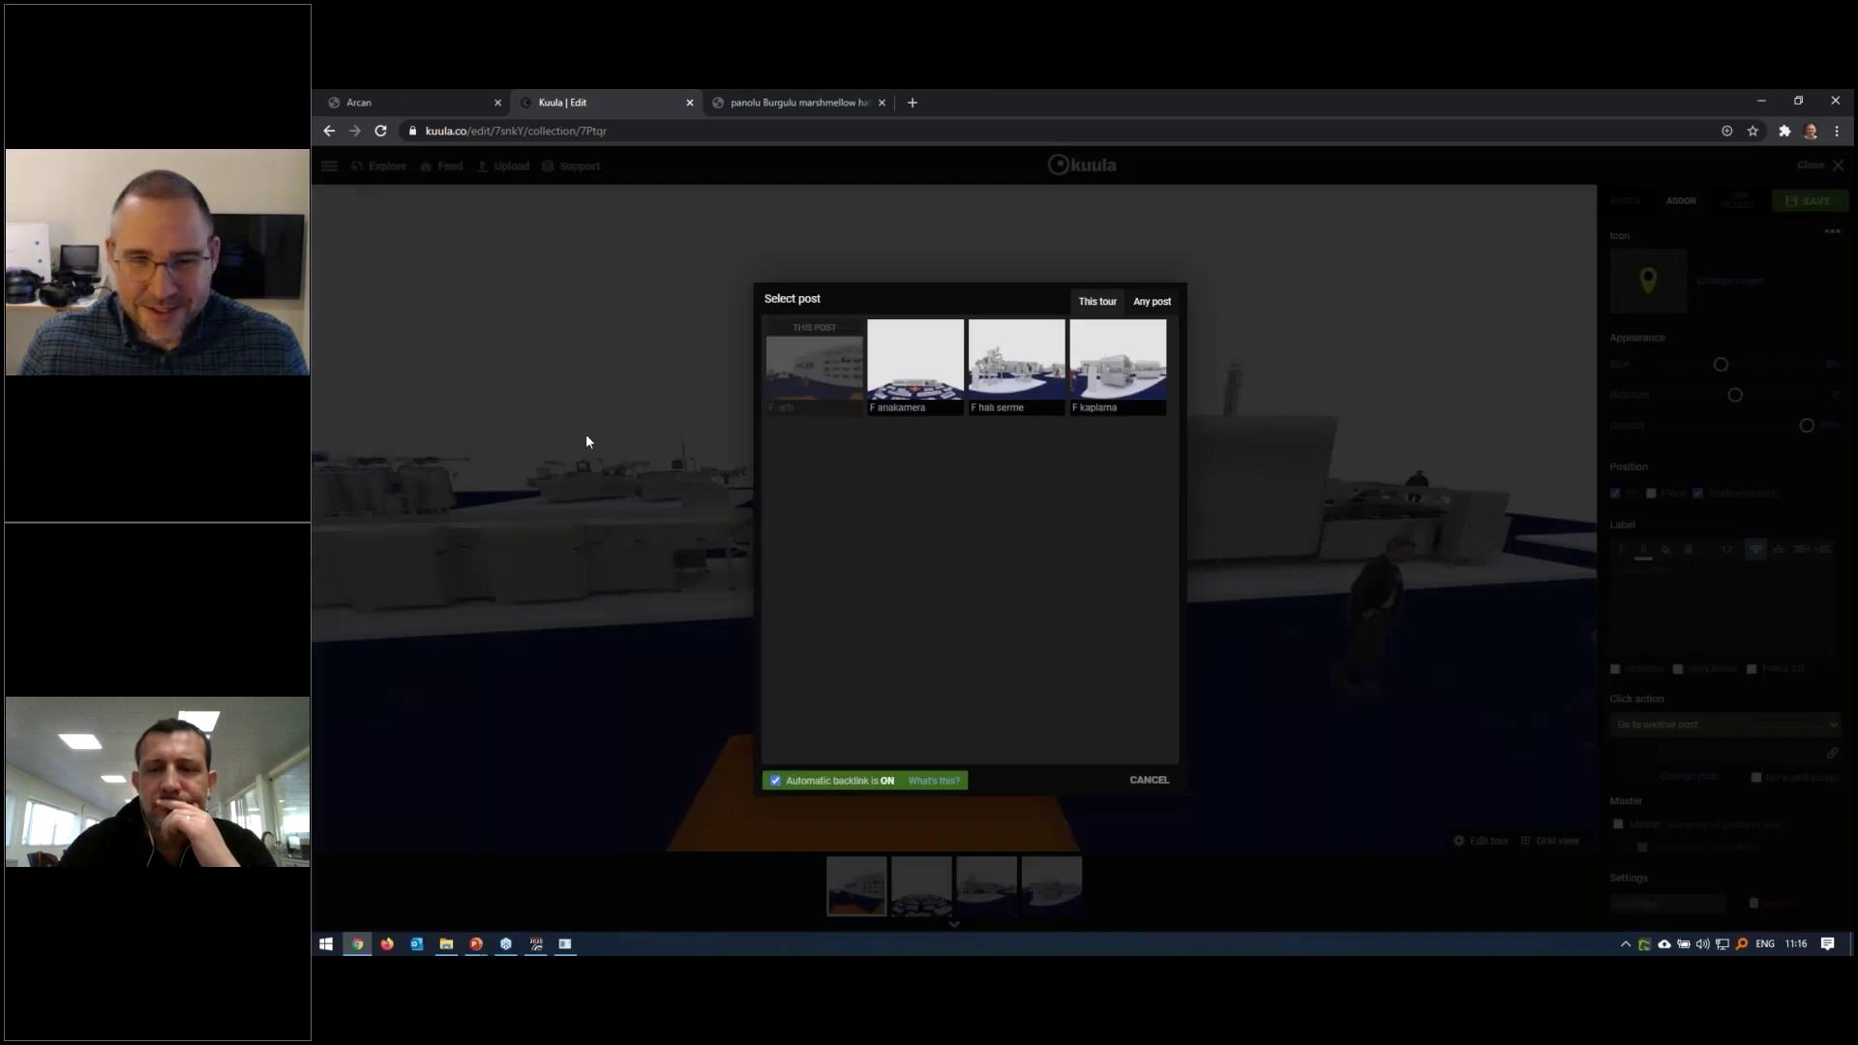
pyautogui.click(994, 363)
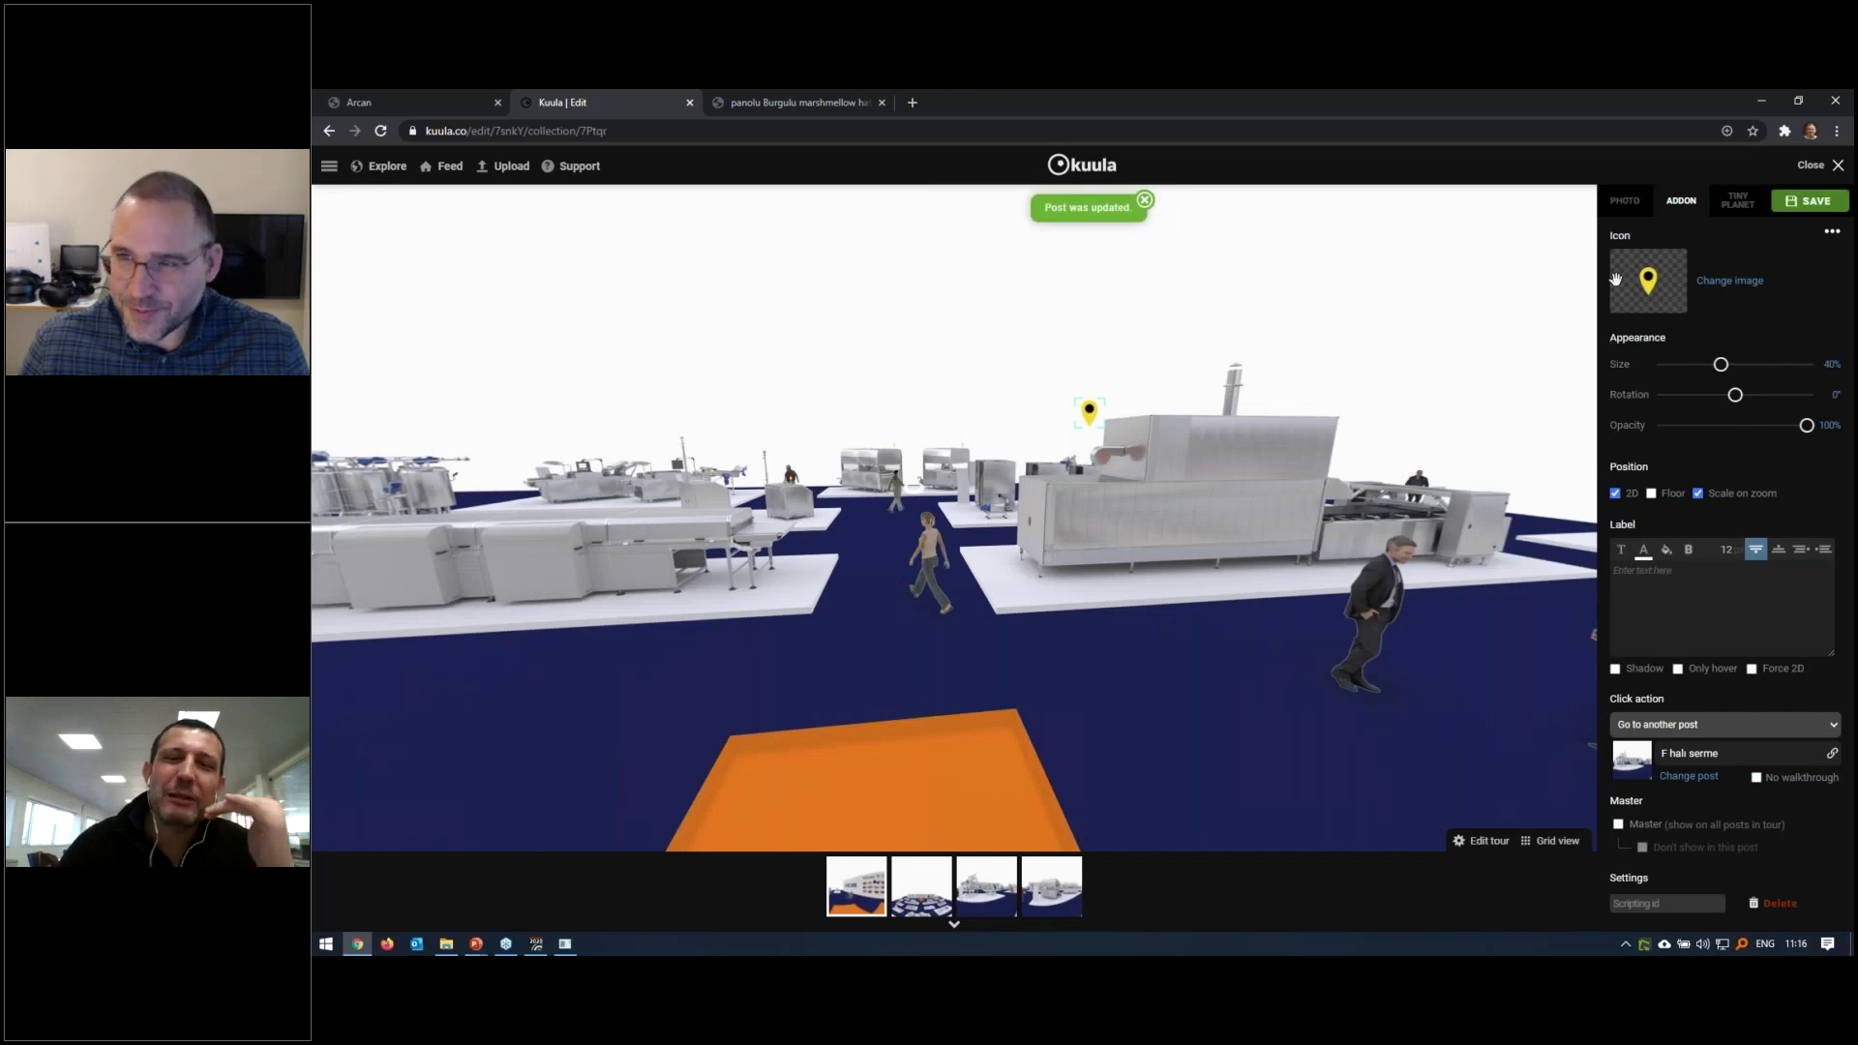
# Follow the yellow pin to F halı serme, then visit F kaplama, F- artı and F anakamera
pyautogui.click(1839, 166)
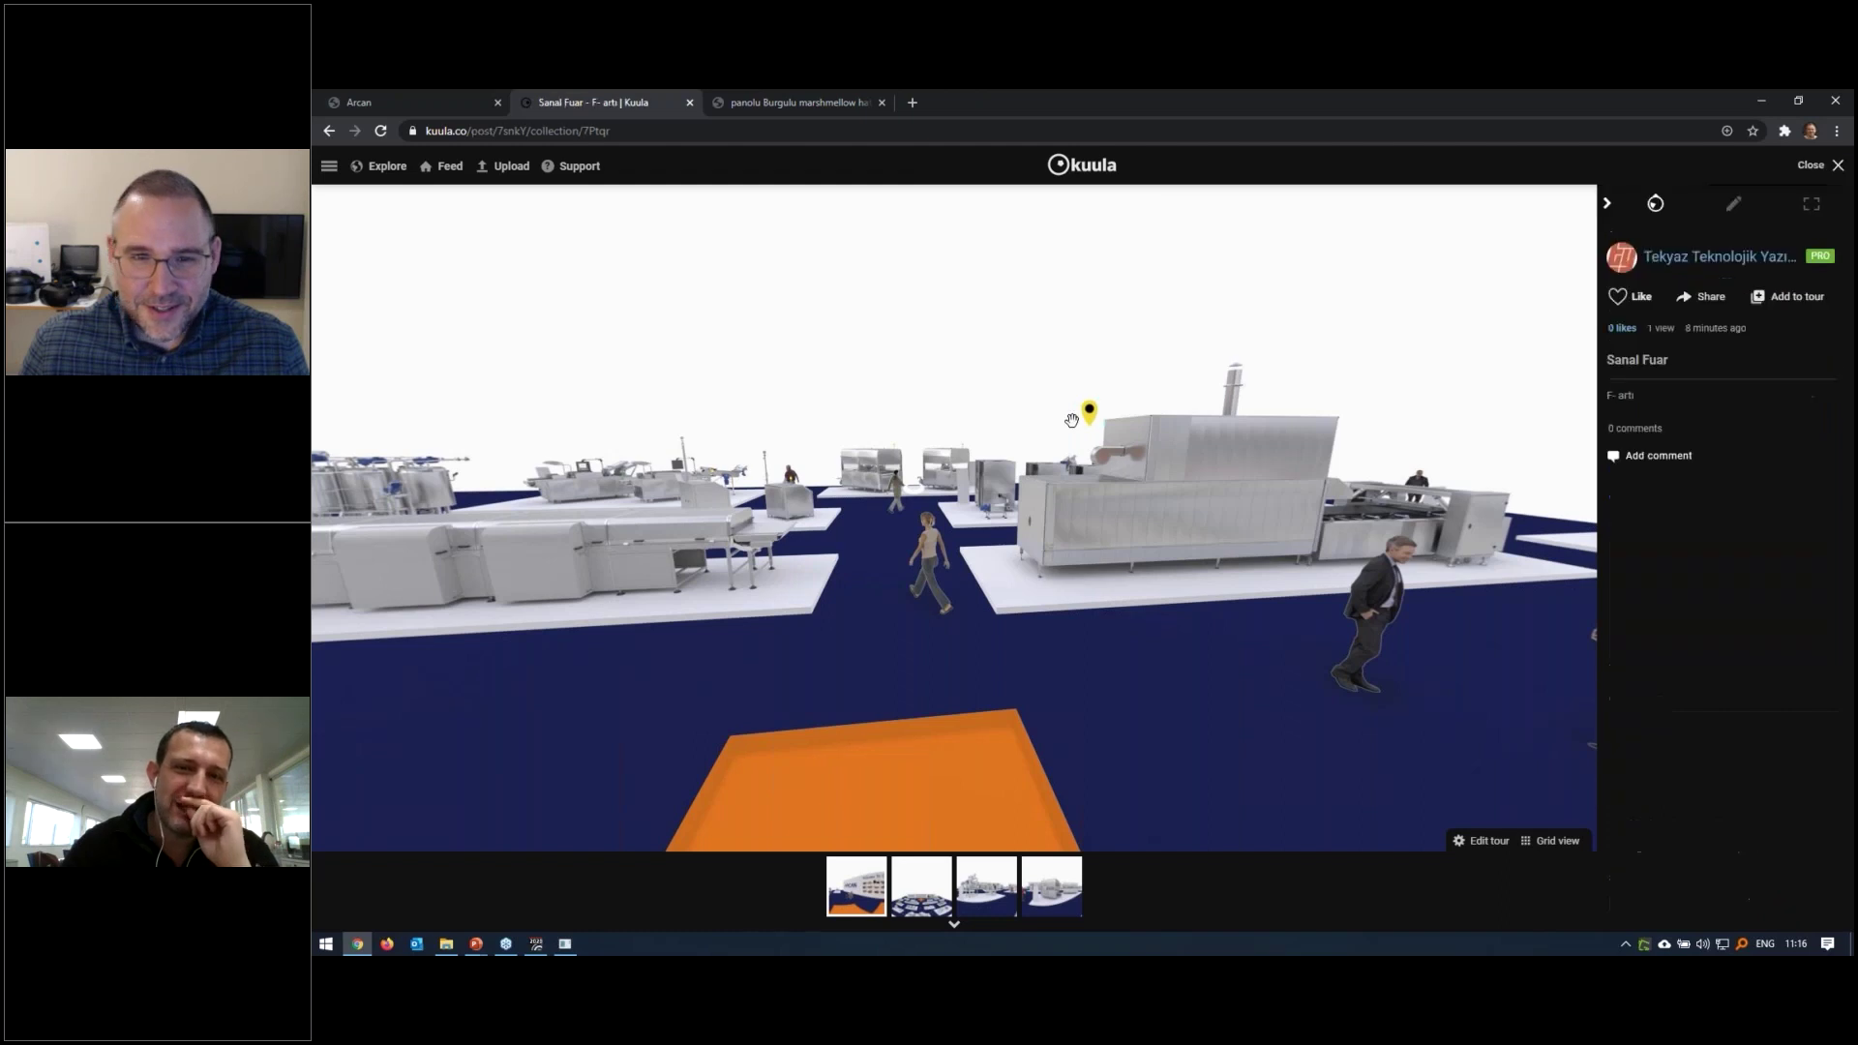
pyautogui.click(1089, 411)
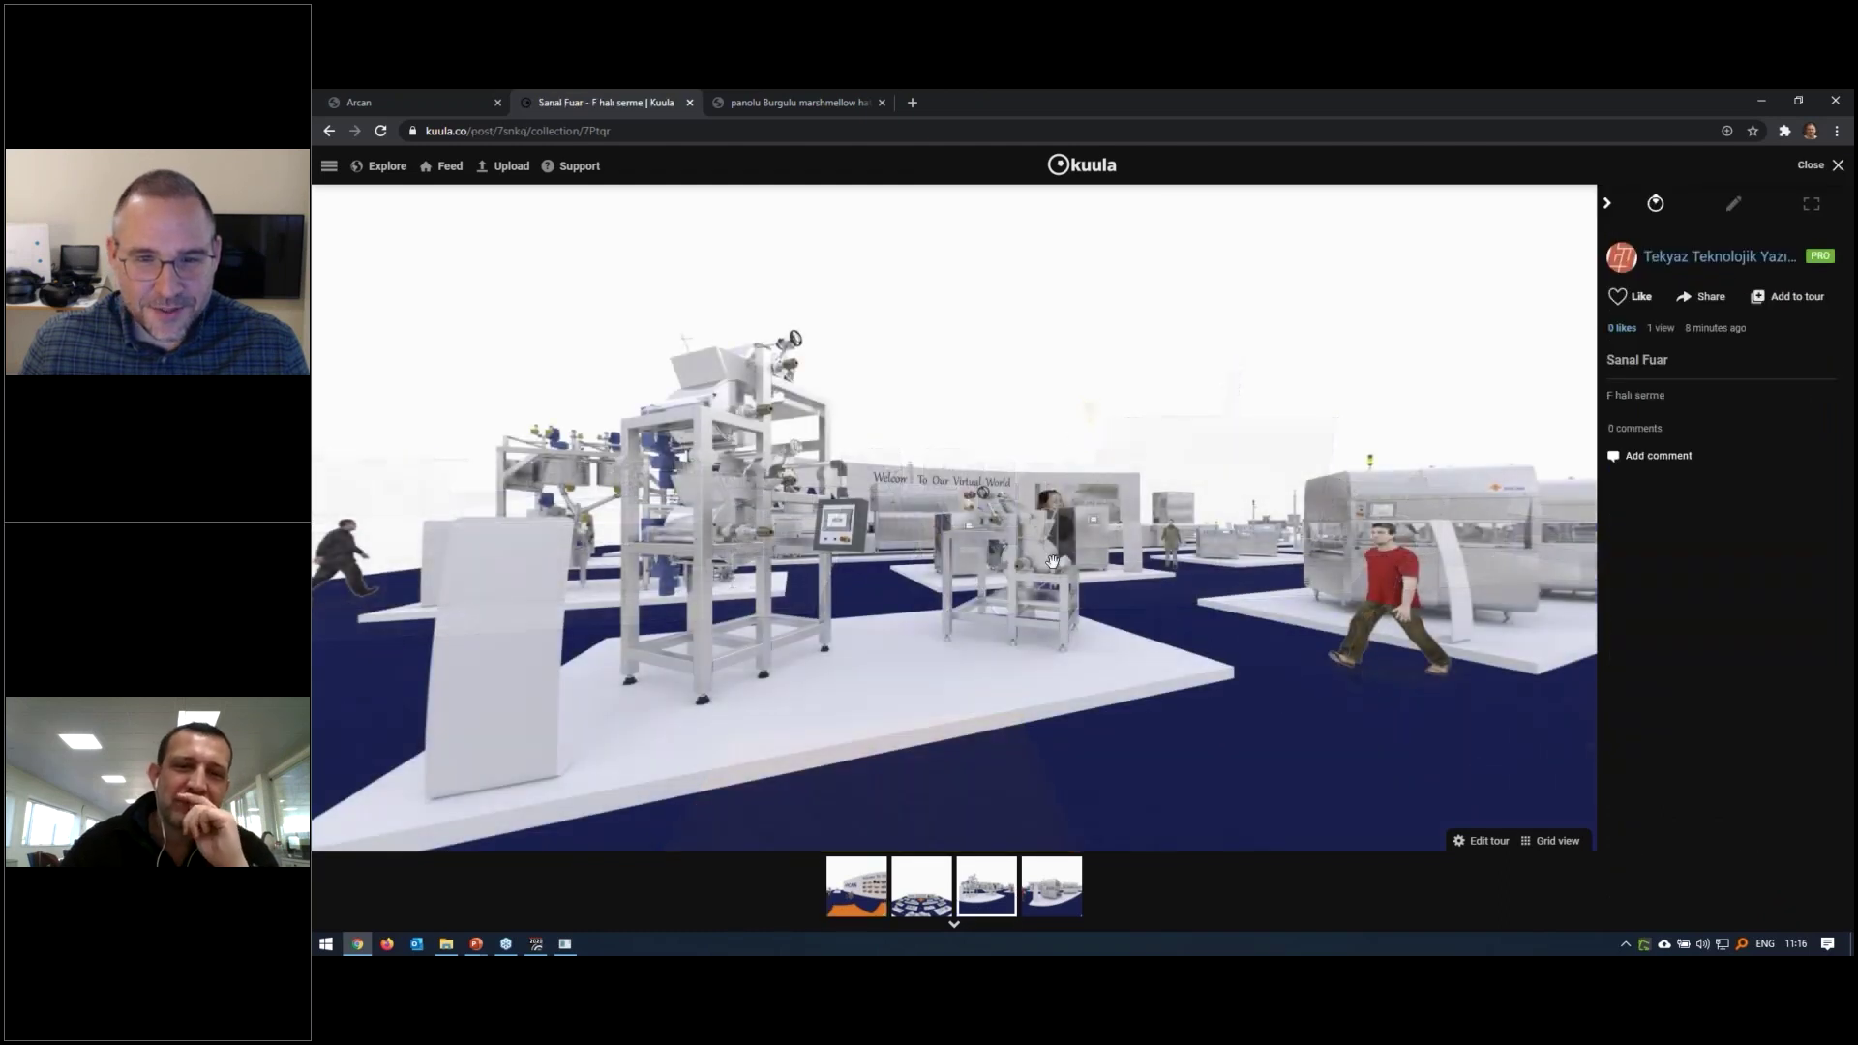
pyautogui.moveTo(1113, 568)
pyautogui.mouseDown()
pyautogui.moveTo(1291, 471)
pyautogui.moveTo(1154, 545)
pyautogui.mouseUp()
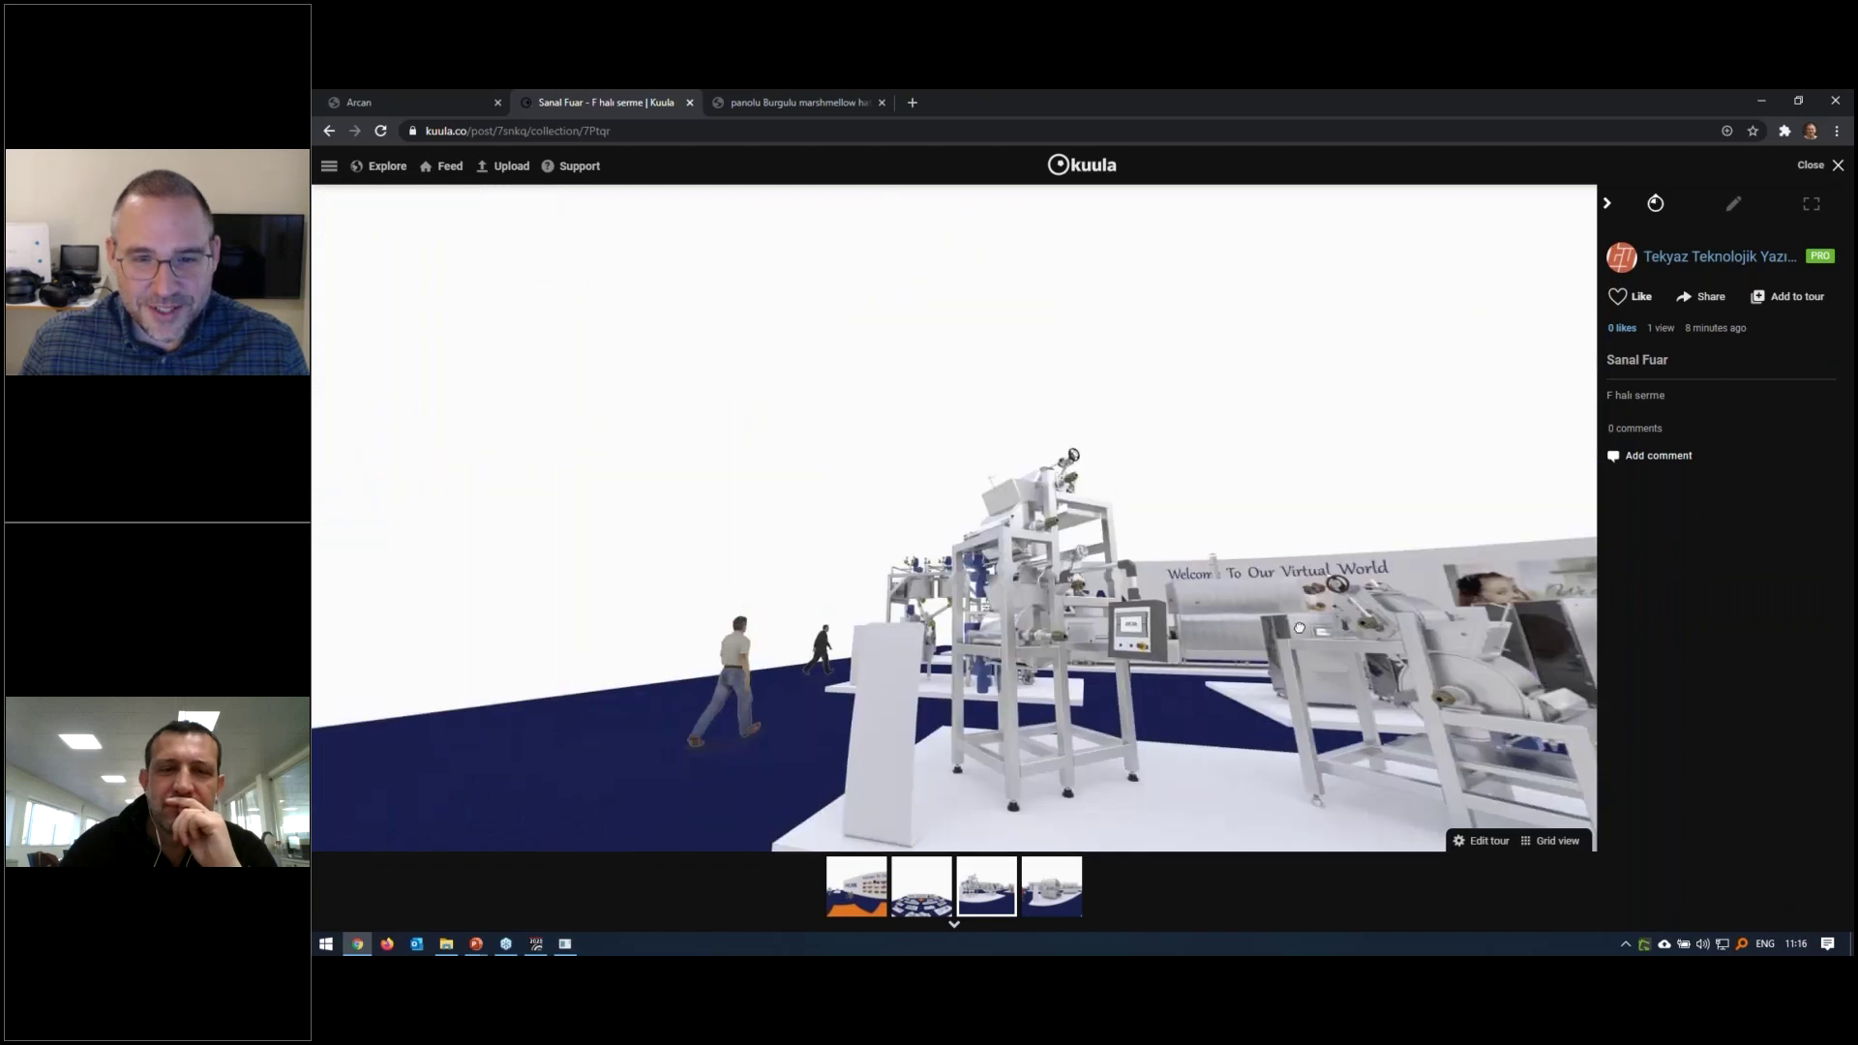
pyautogui.moveTo(958, 542); pyautogui.dragTo(895, 382)
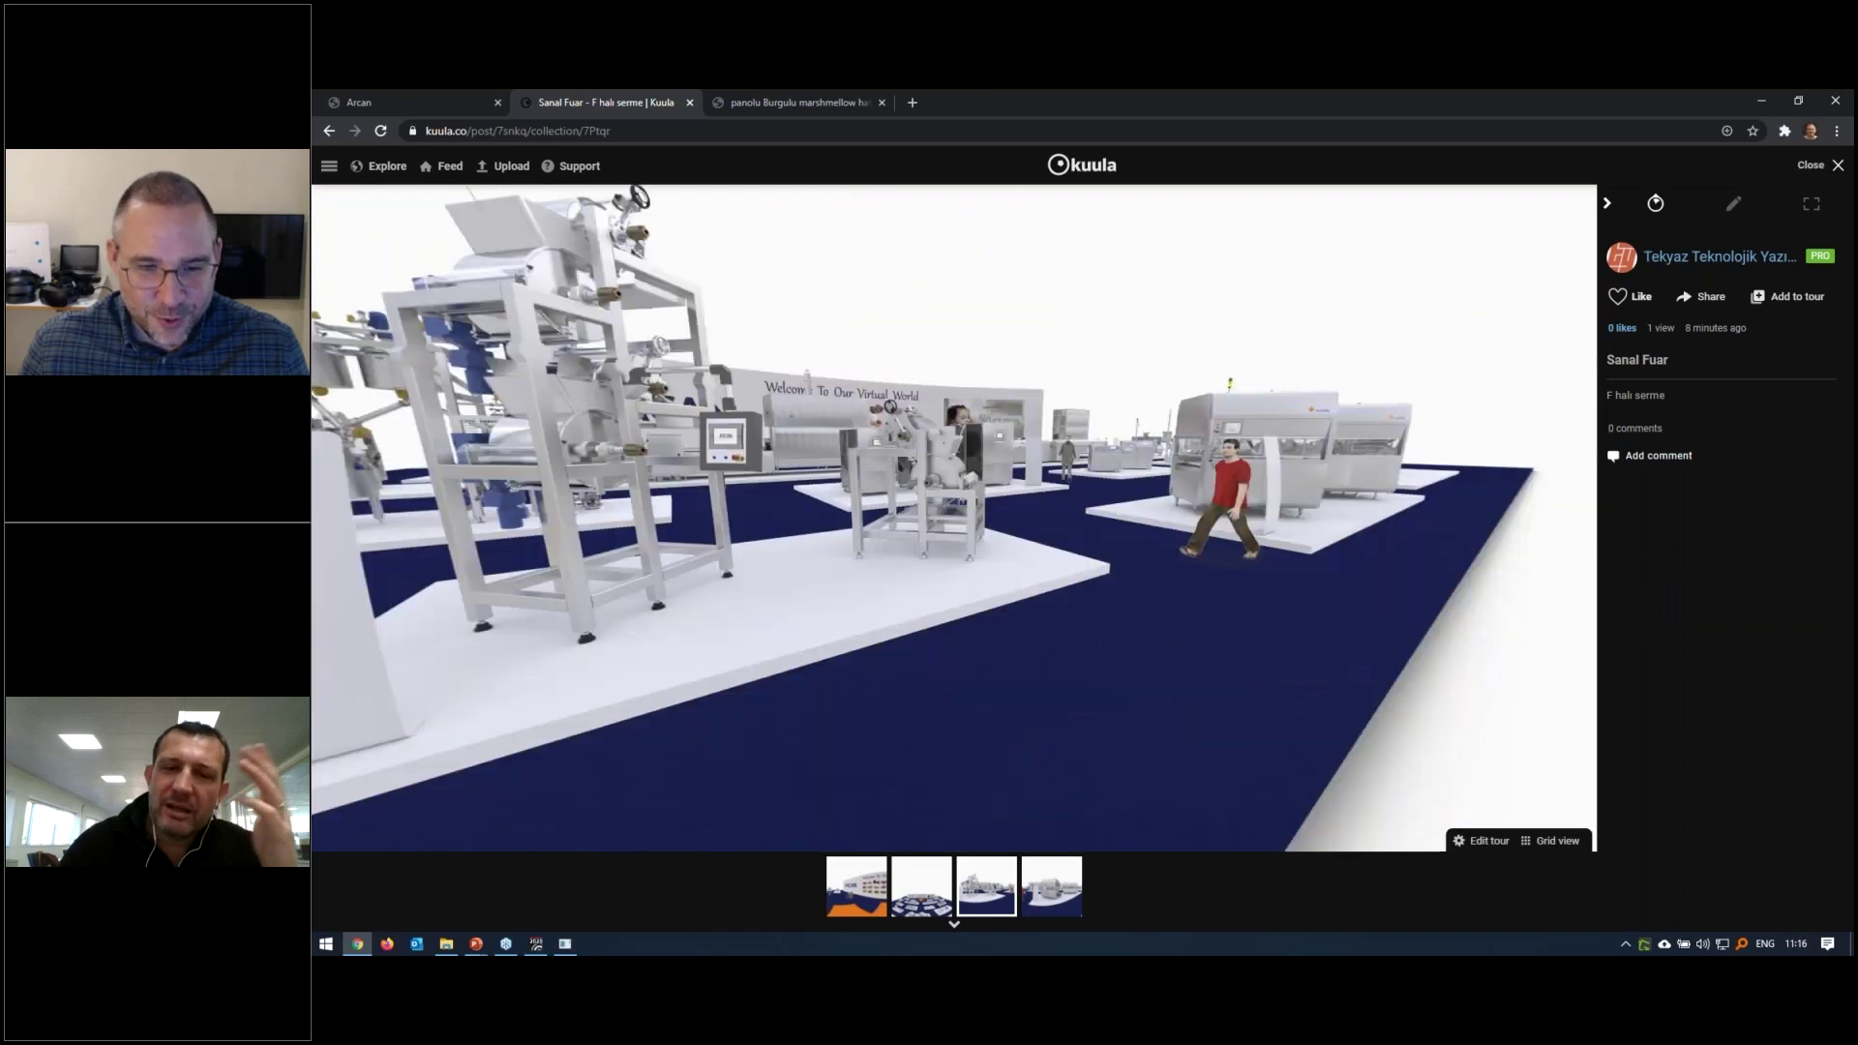
pyautogui.click(1052, 886)
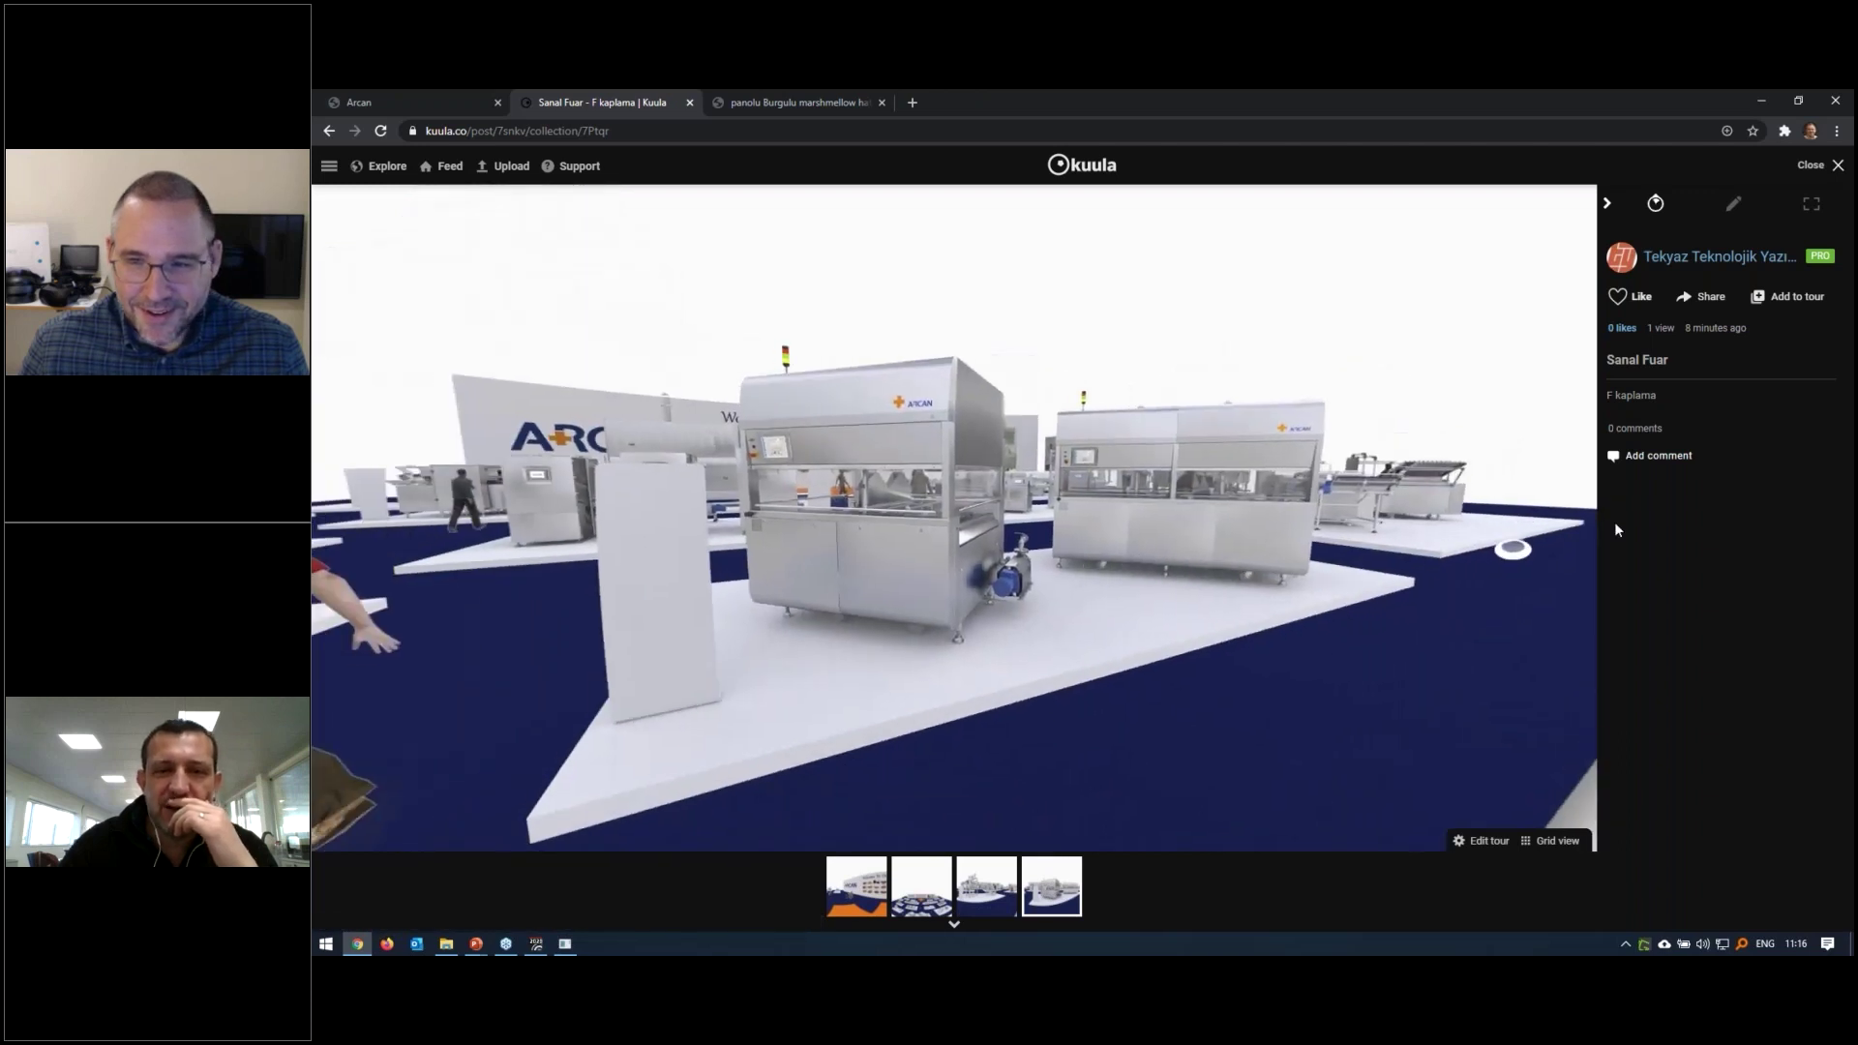
pyautogui.click(856, 885)
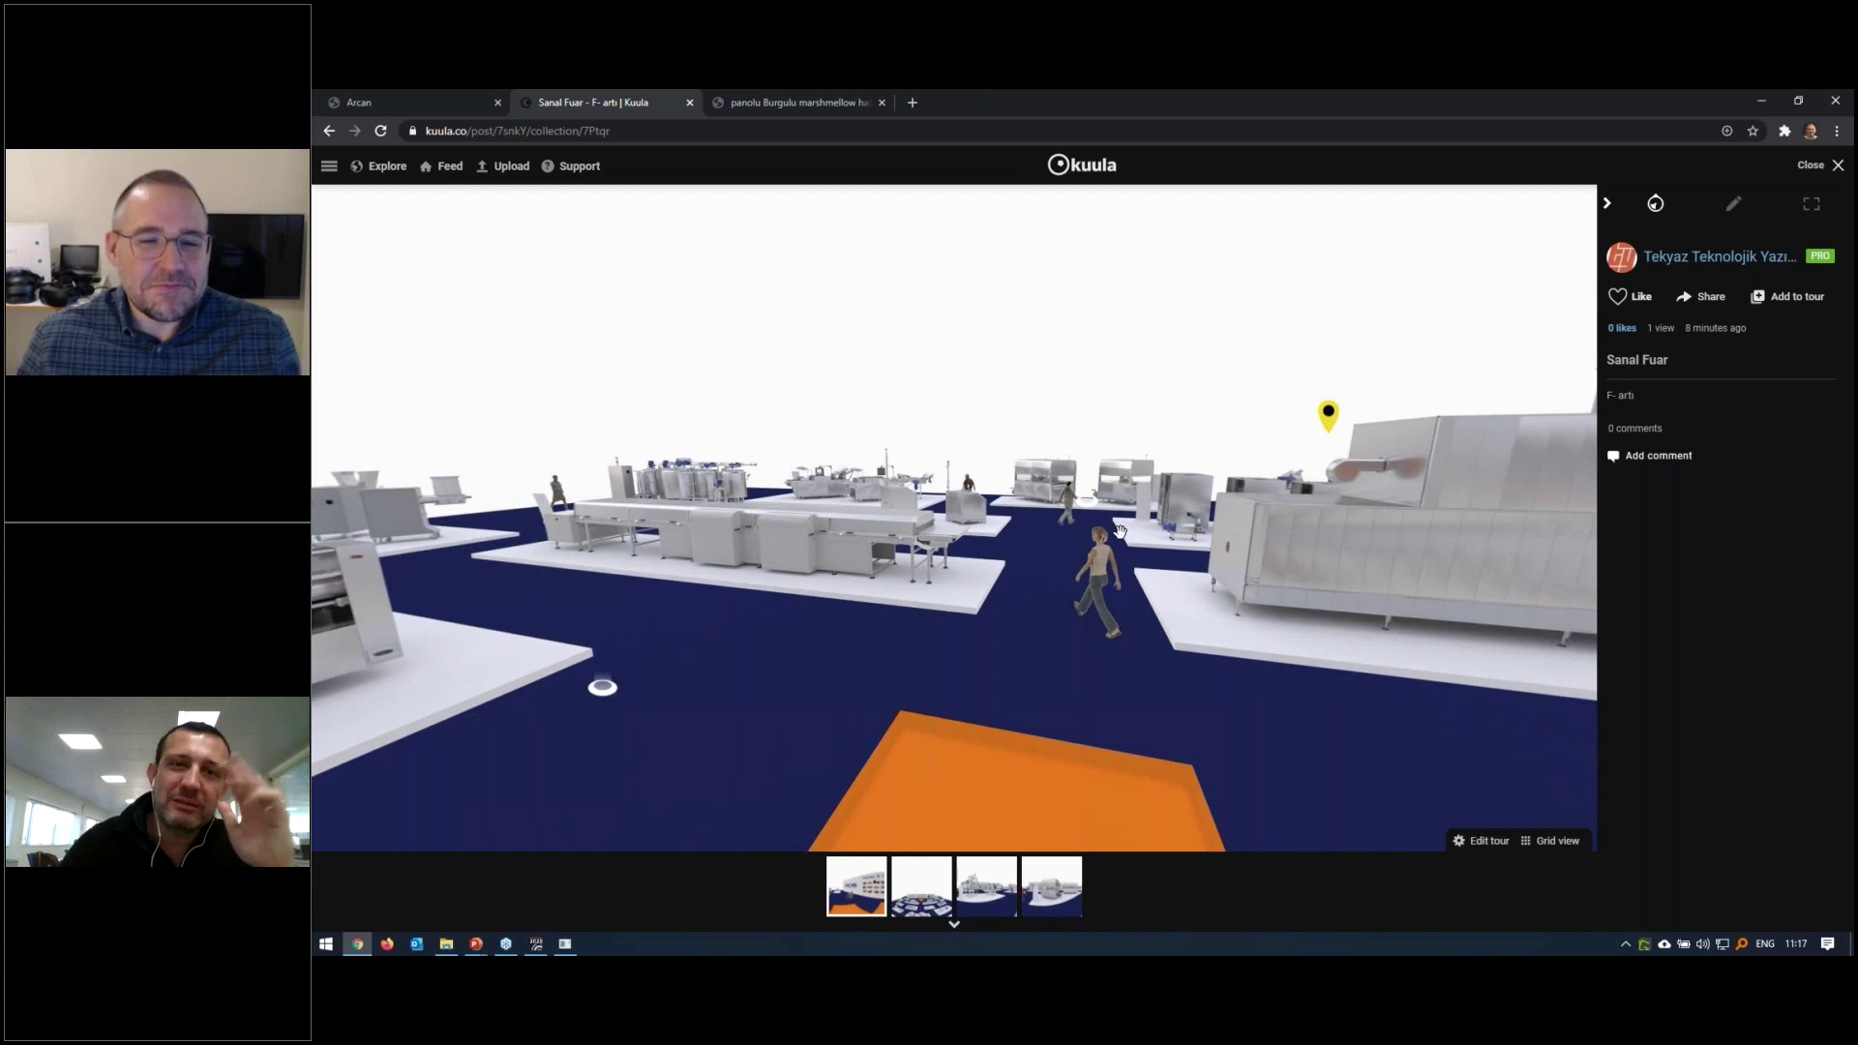
pyautogui.click(961, 809)
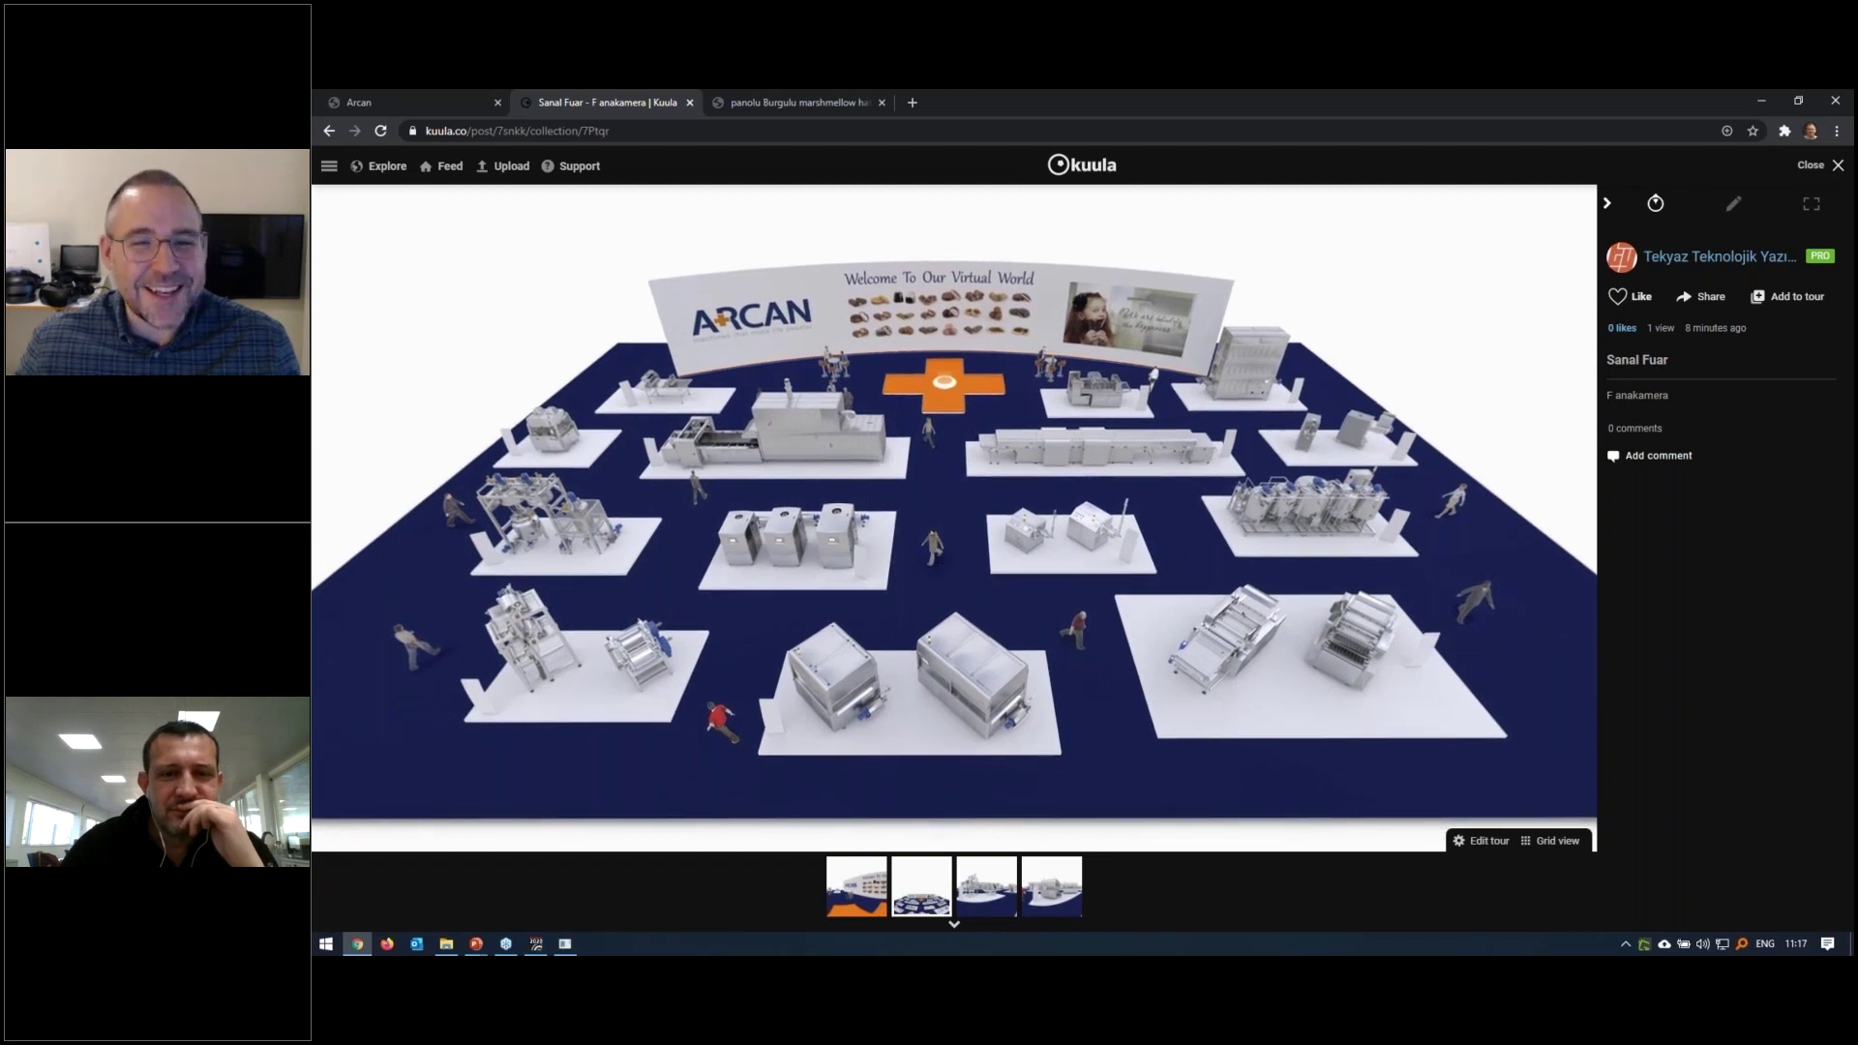
# Copy the Sanal Fuar tour's share link and play the embedded tour preview
pyautogui.click(1710, 300)
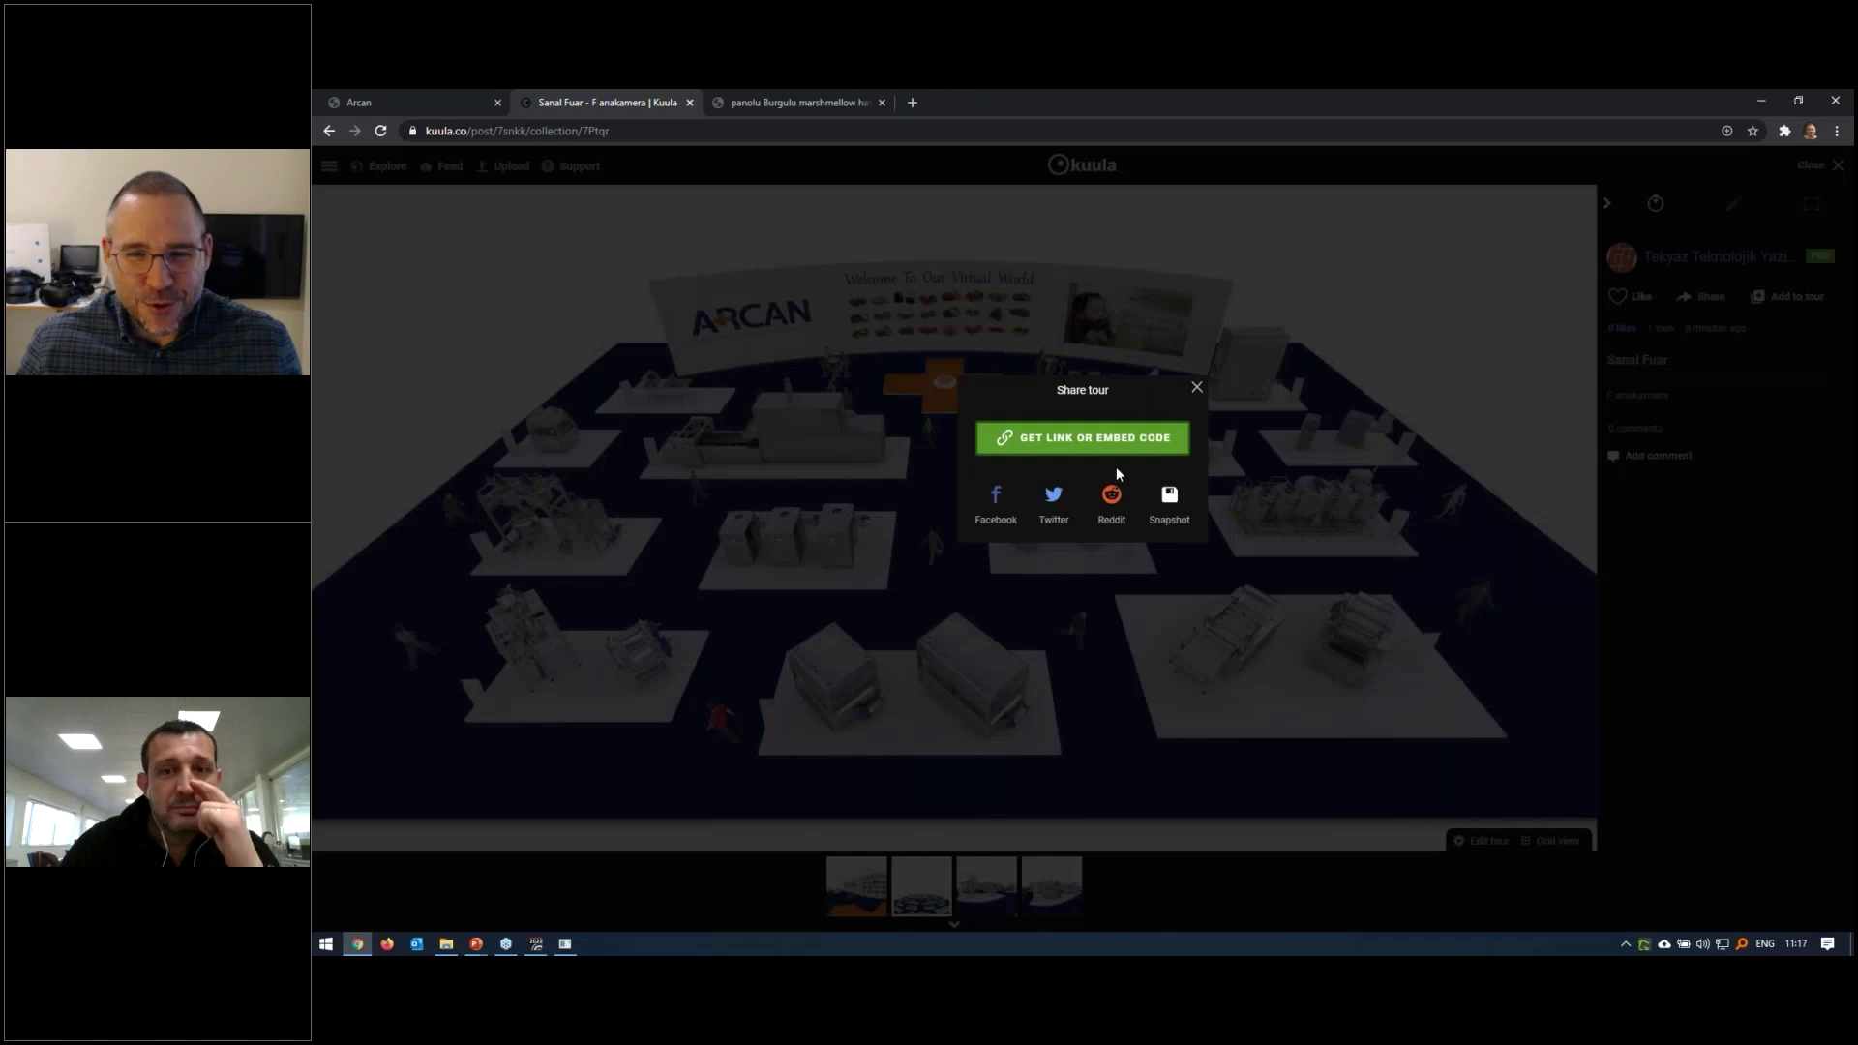
pyautogui.click(1125, 441)
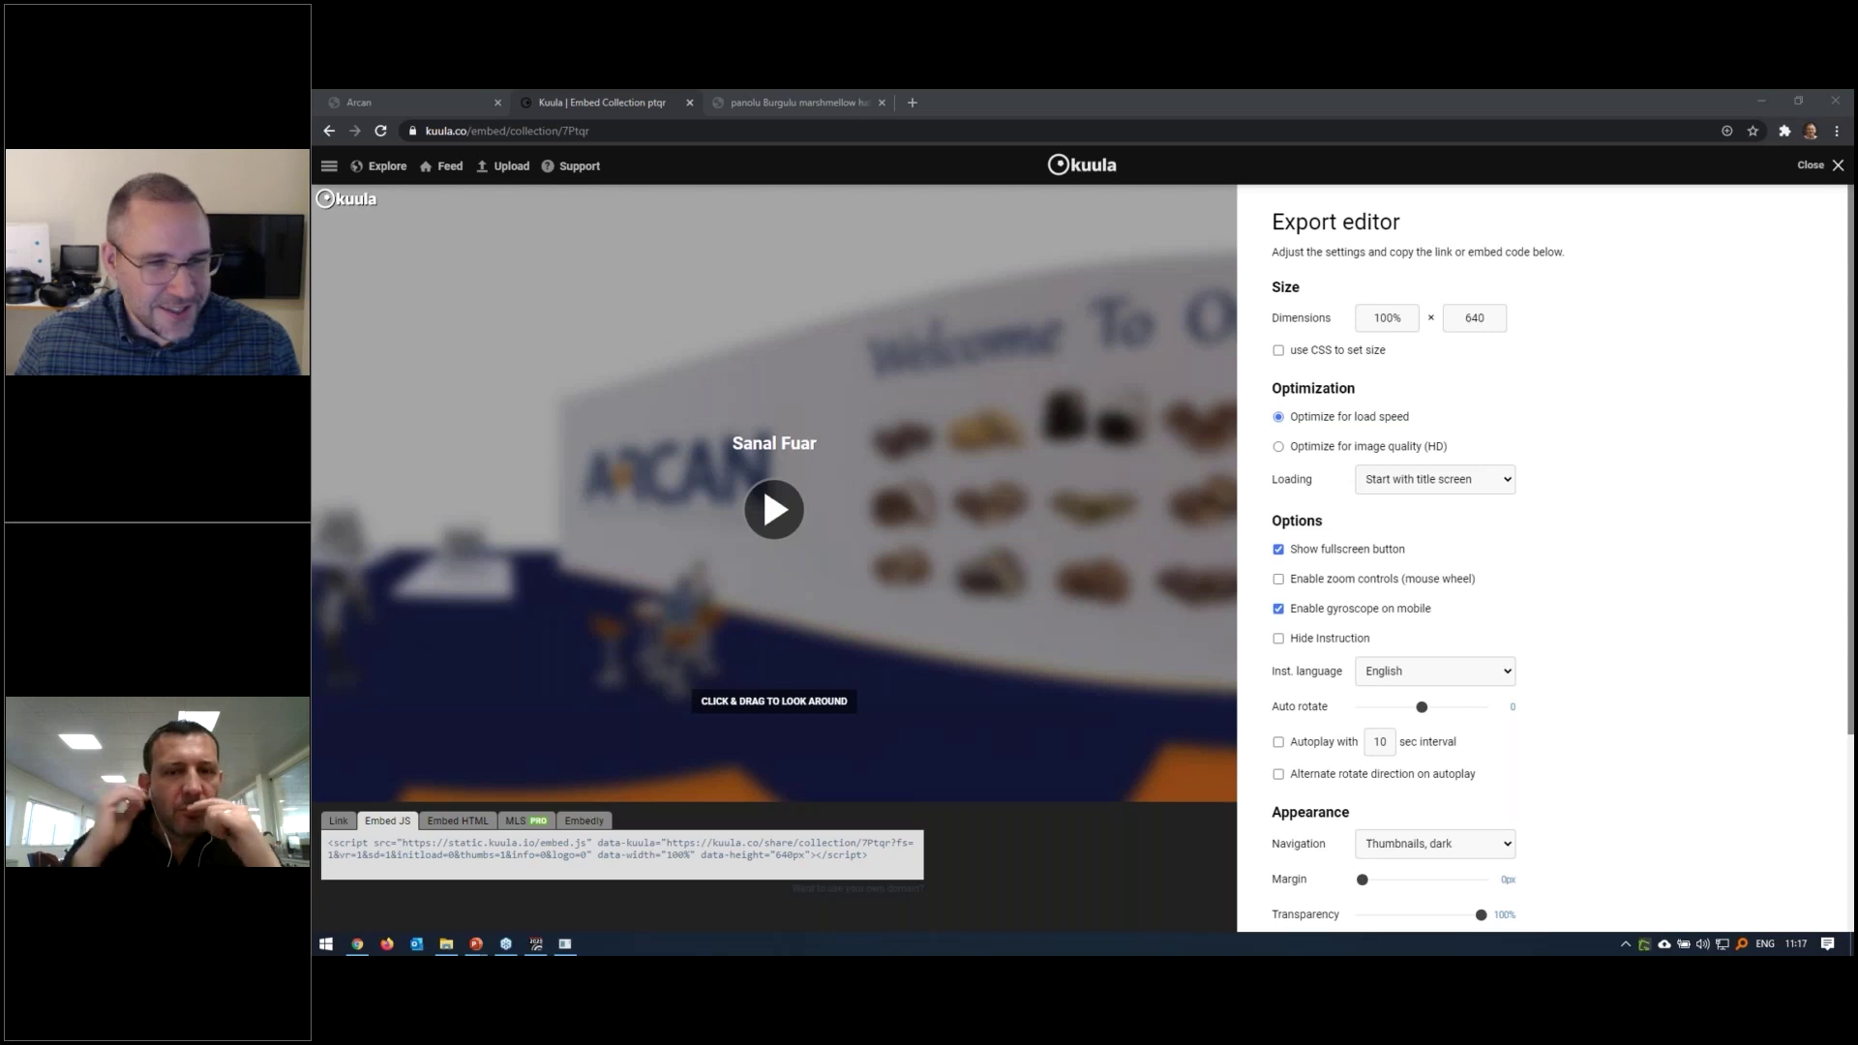
pyautogui.scroll(-3, 1656, 668)
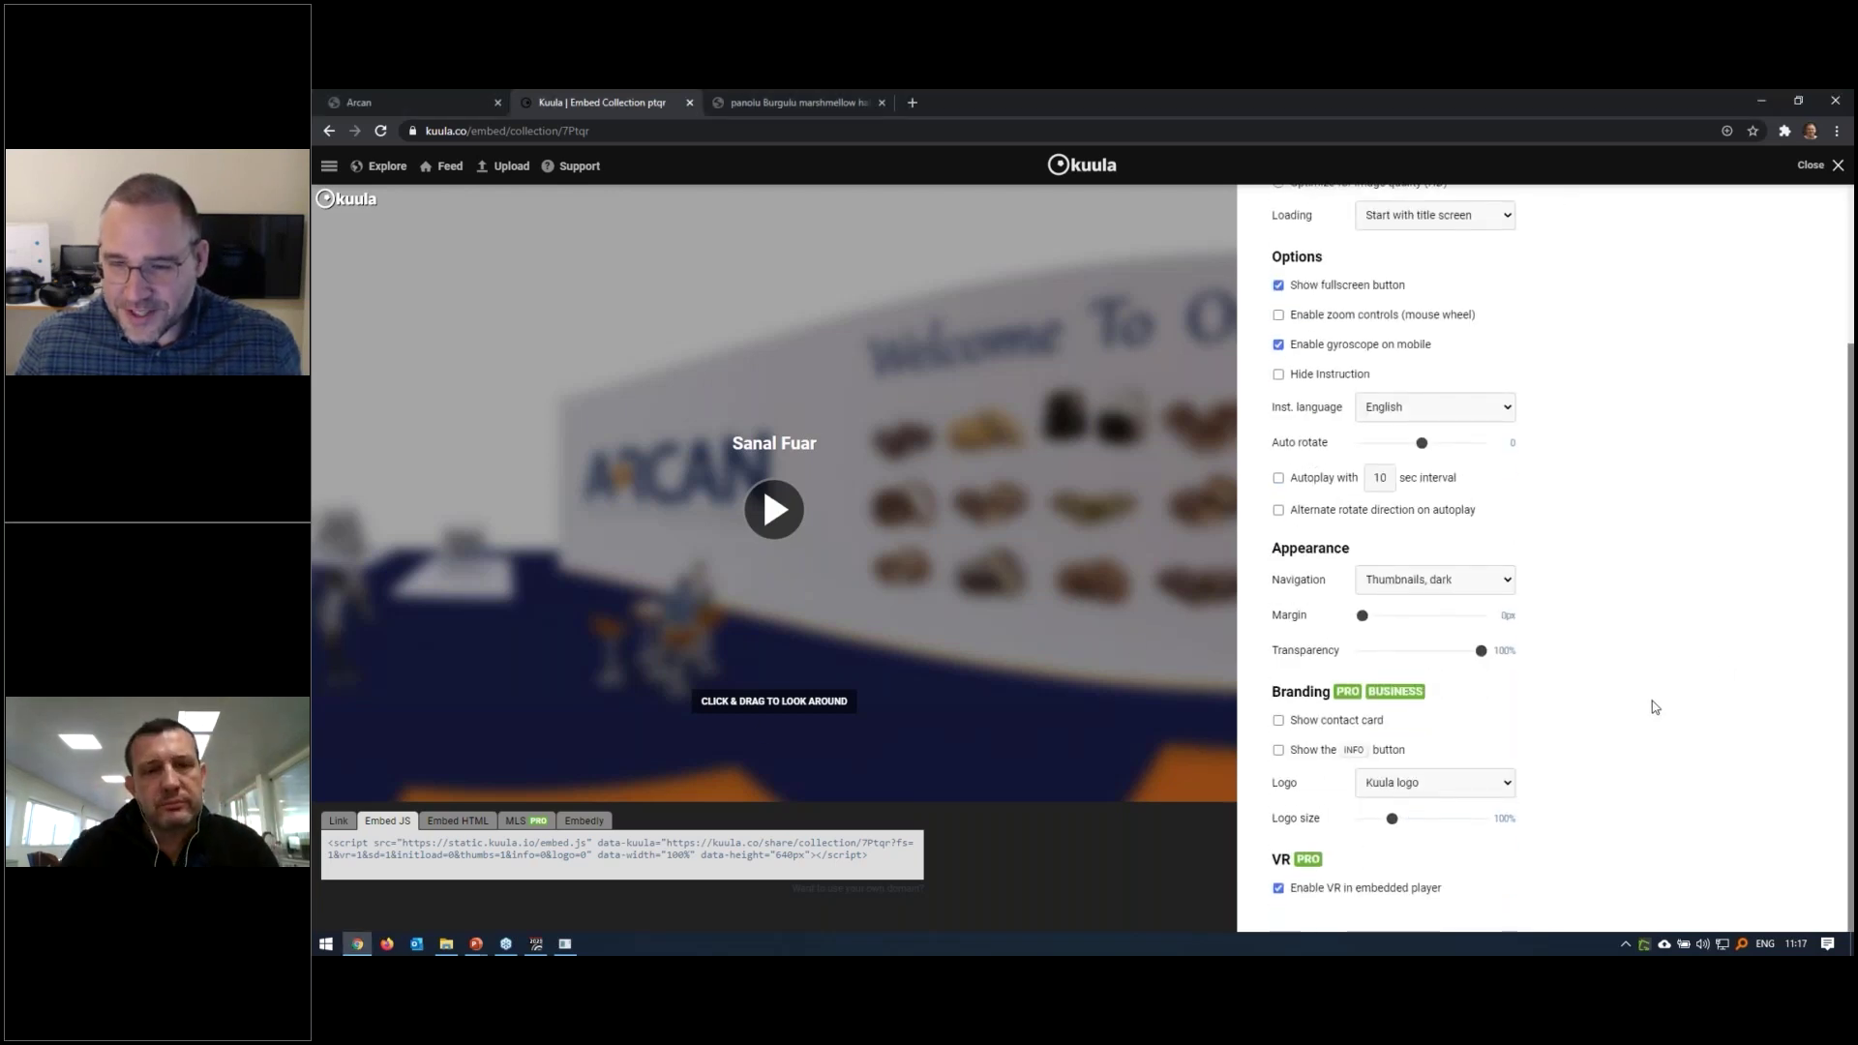
pyautogui.scroll(3, 1655, 708)
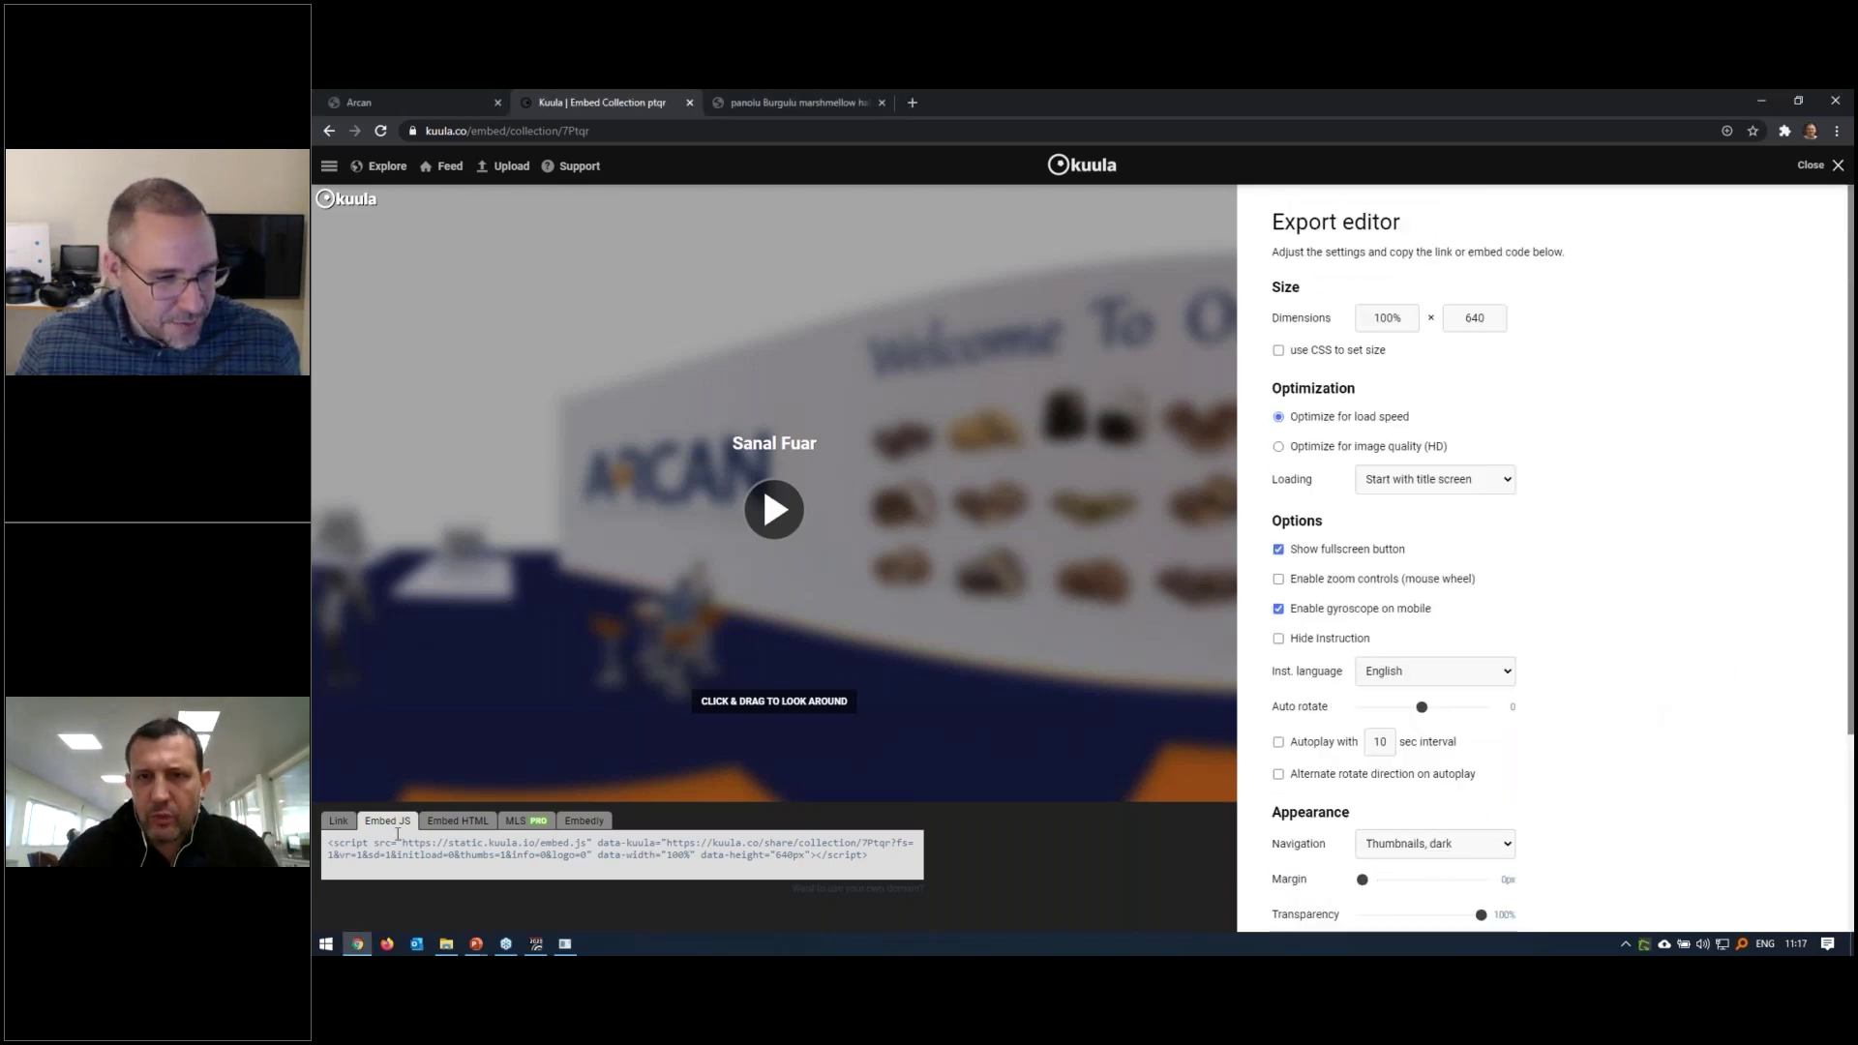
pyautogui.click(338, 821)
pyautogui.click(491, 851)
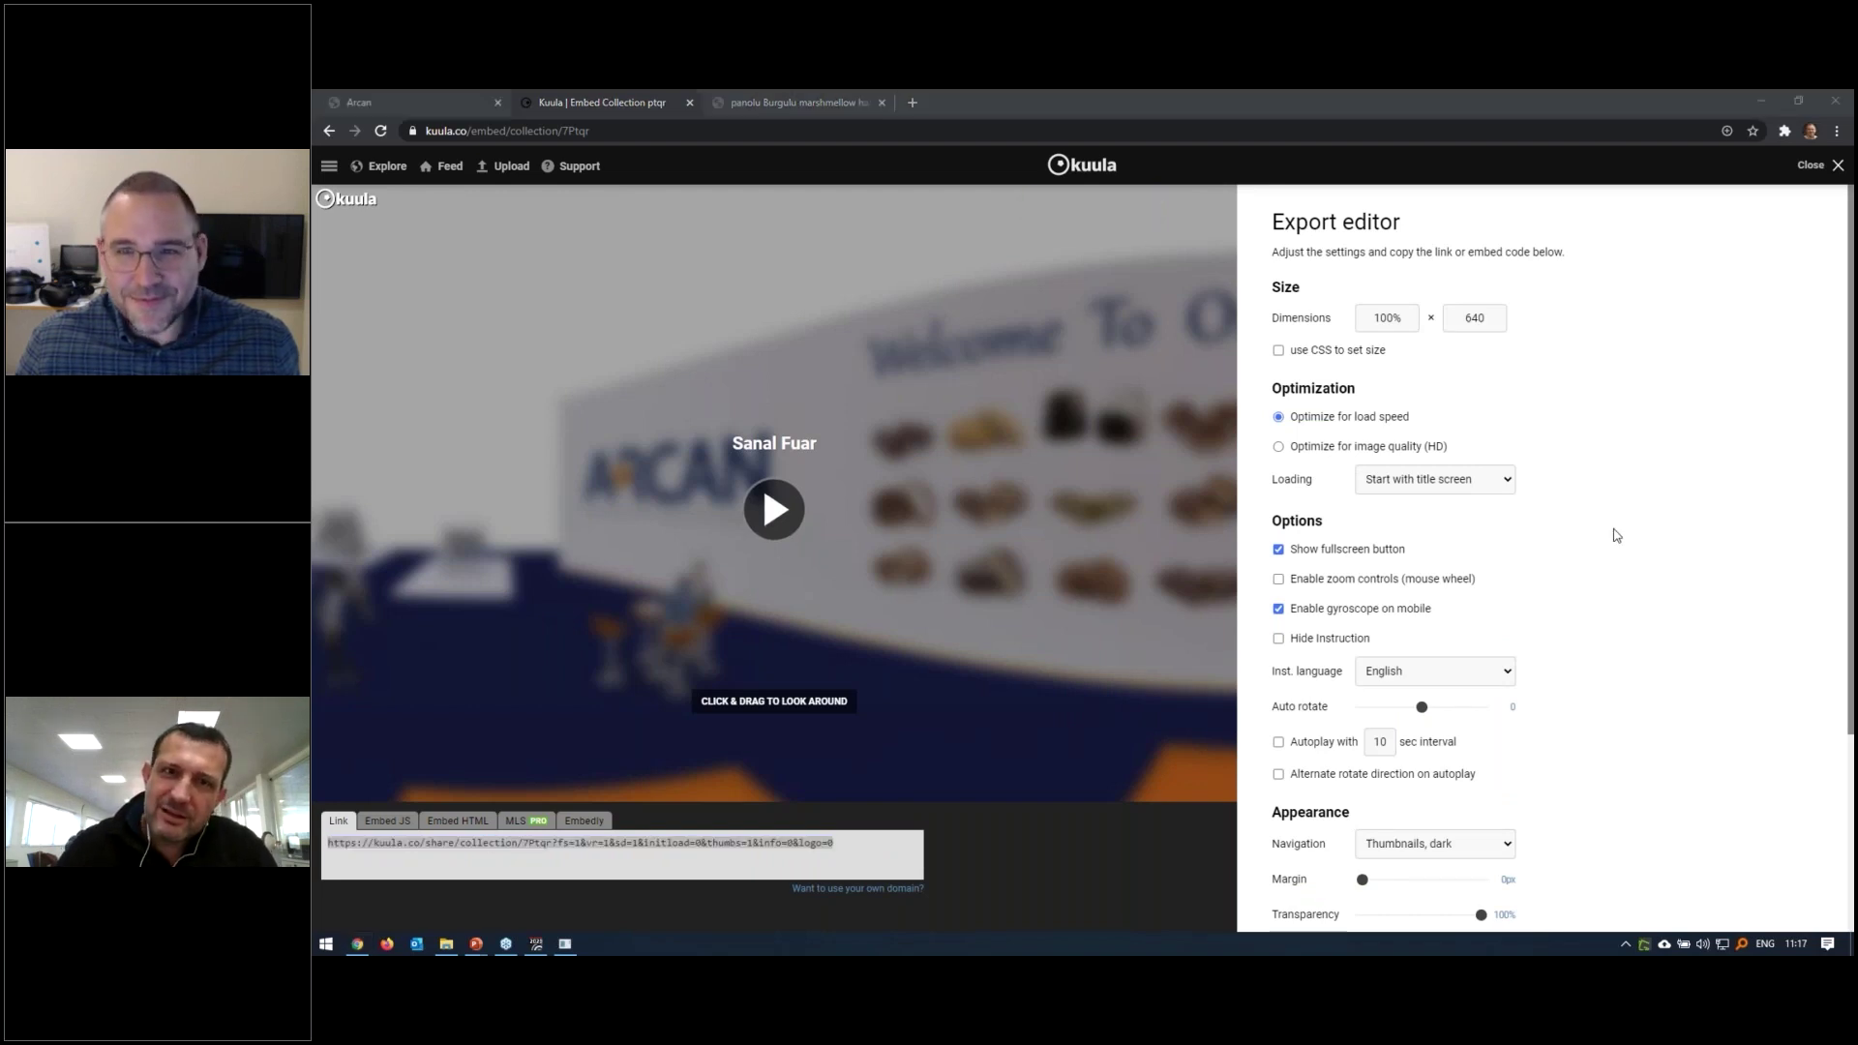
pyautogui.click(1053, 508)
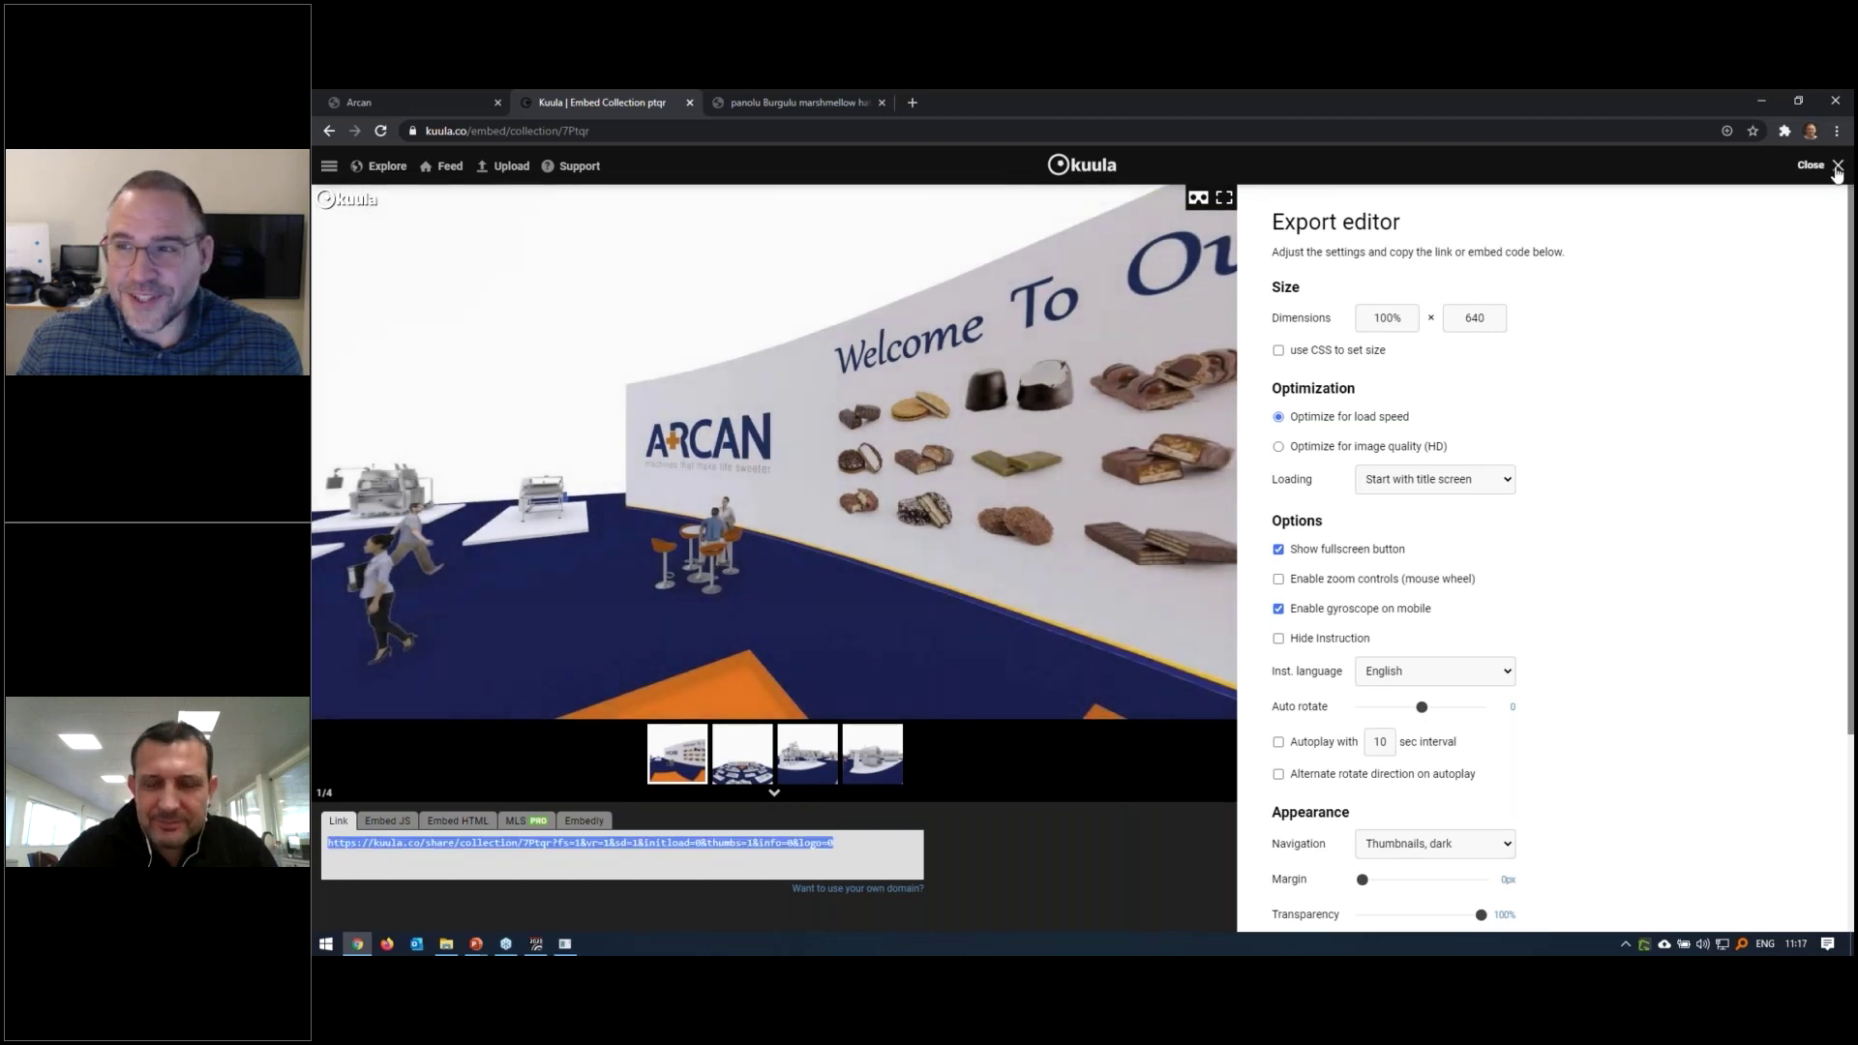
pyautogui.click(1838, 168)
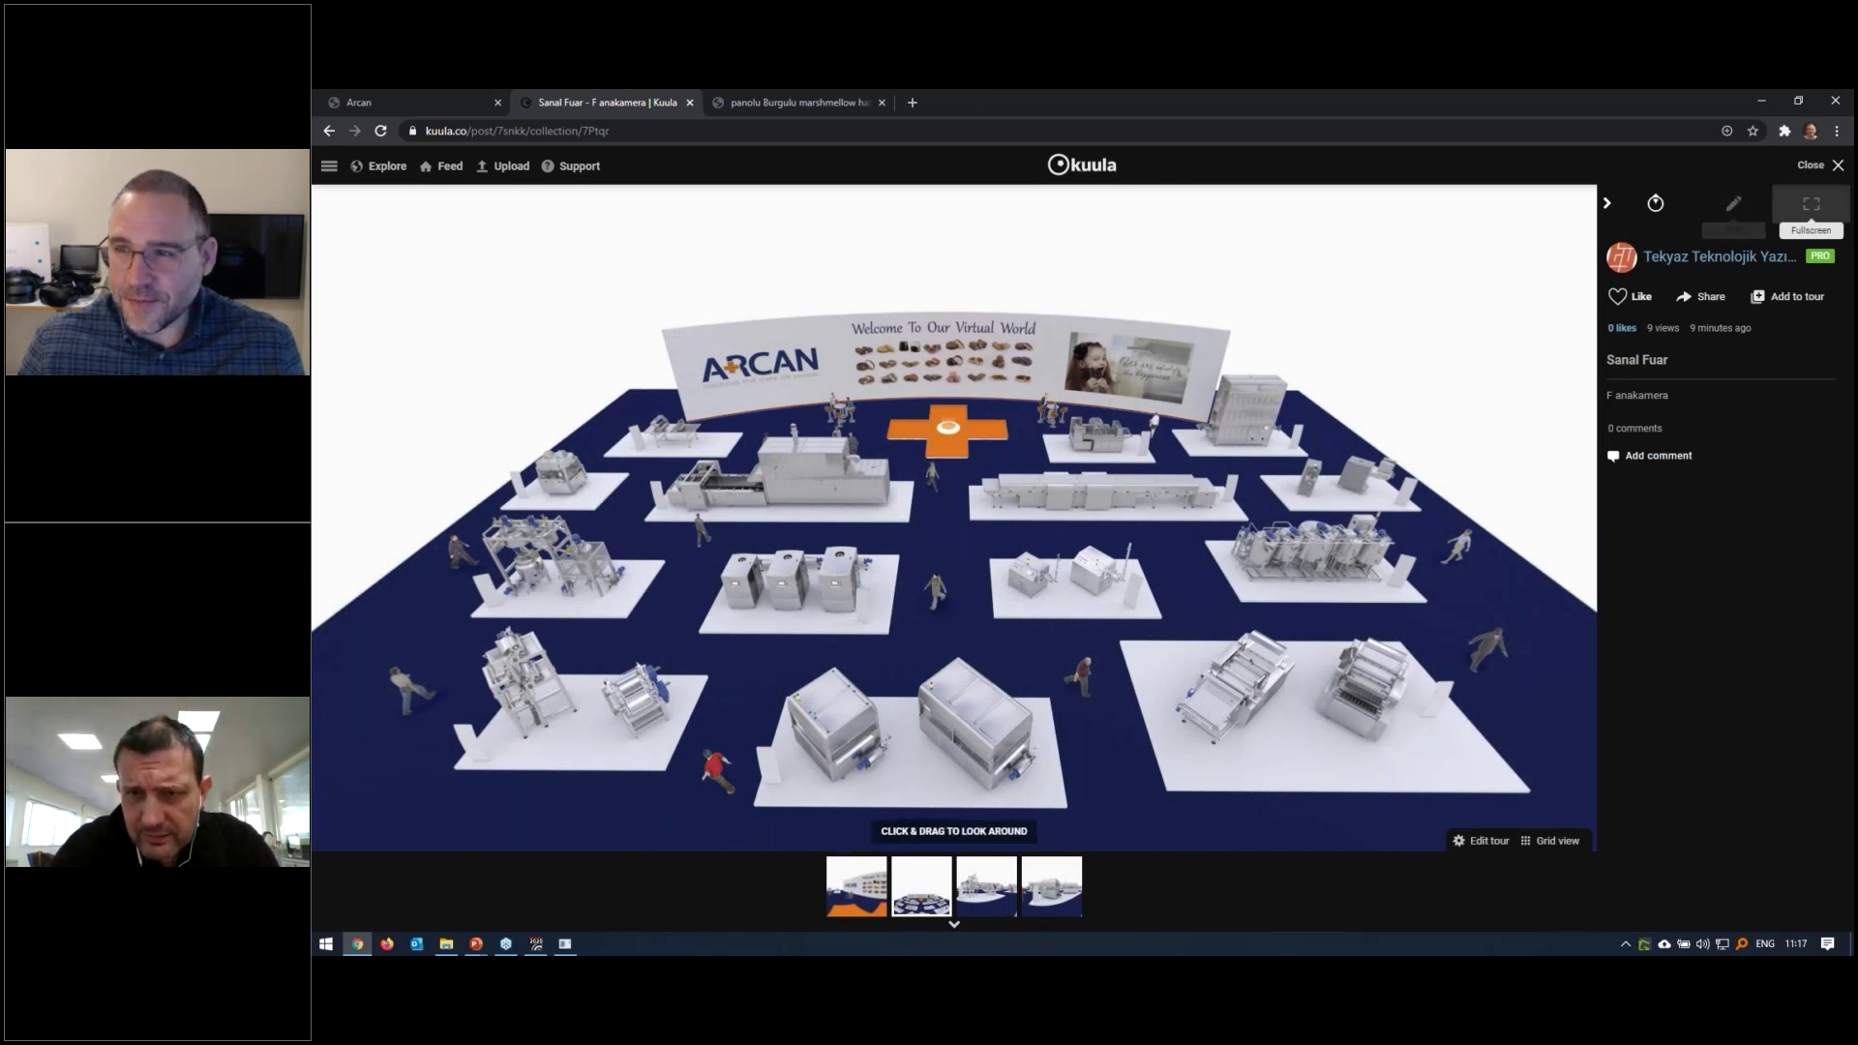
# Move F anakamera to the front of the tour, mark it as the floor plan, and save
pyautogui.click(1490, 841)
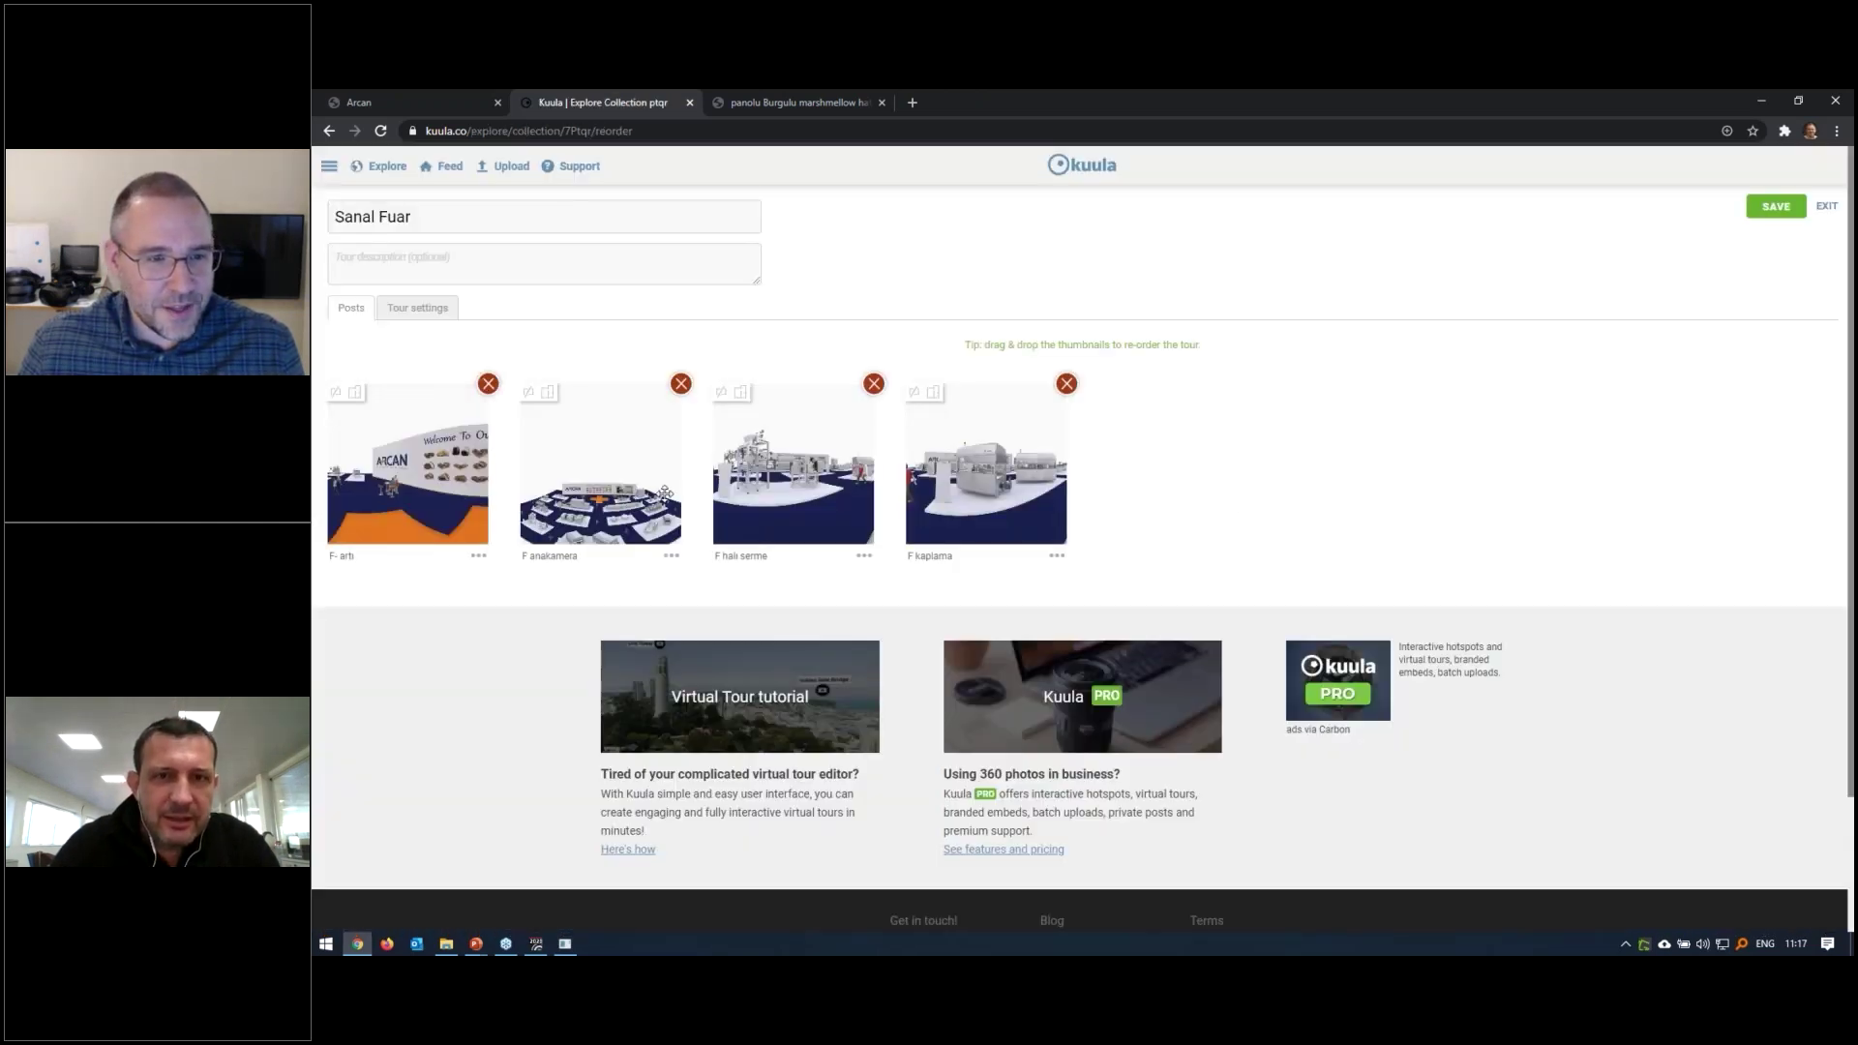
pyautogui.moveTo(643, 492)
pyautogui.mouseDown()
pyautogui.moveTo(376, 502)
pyautogui.moveTo(407, 474)
pyautogui.mouseUp()
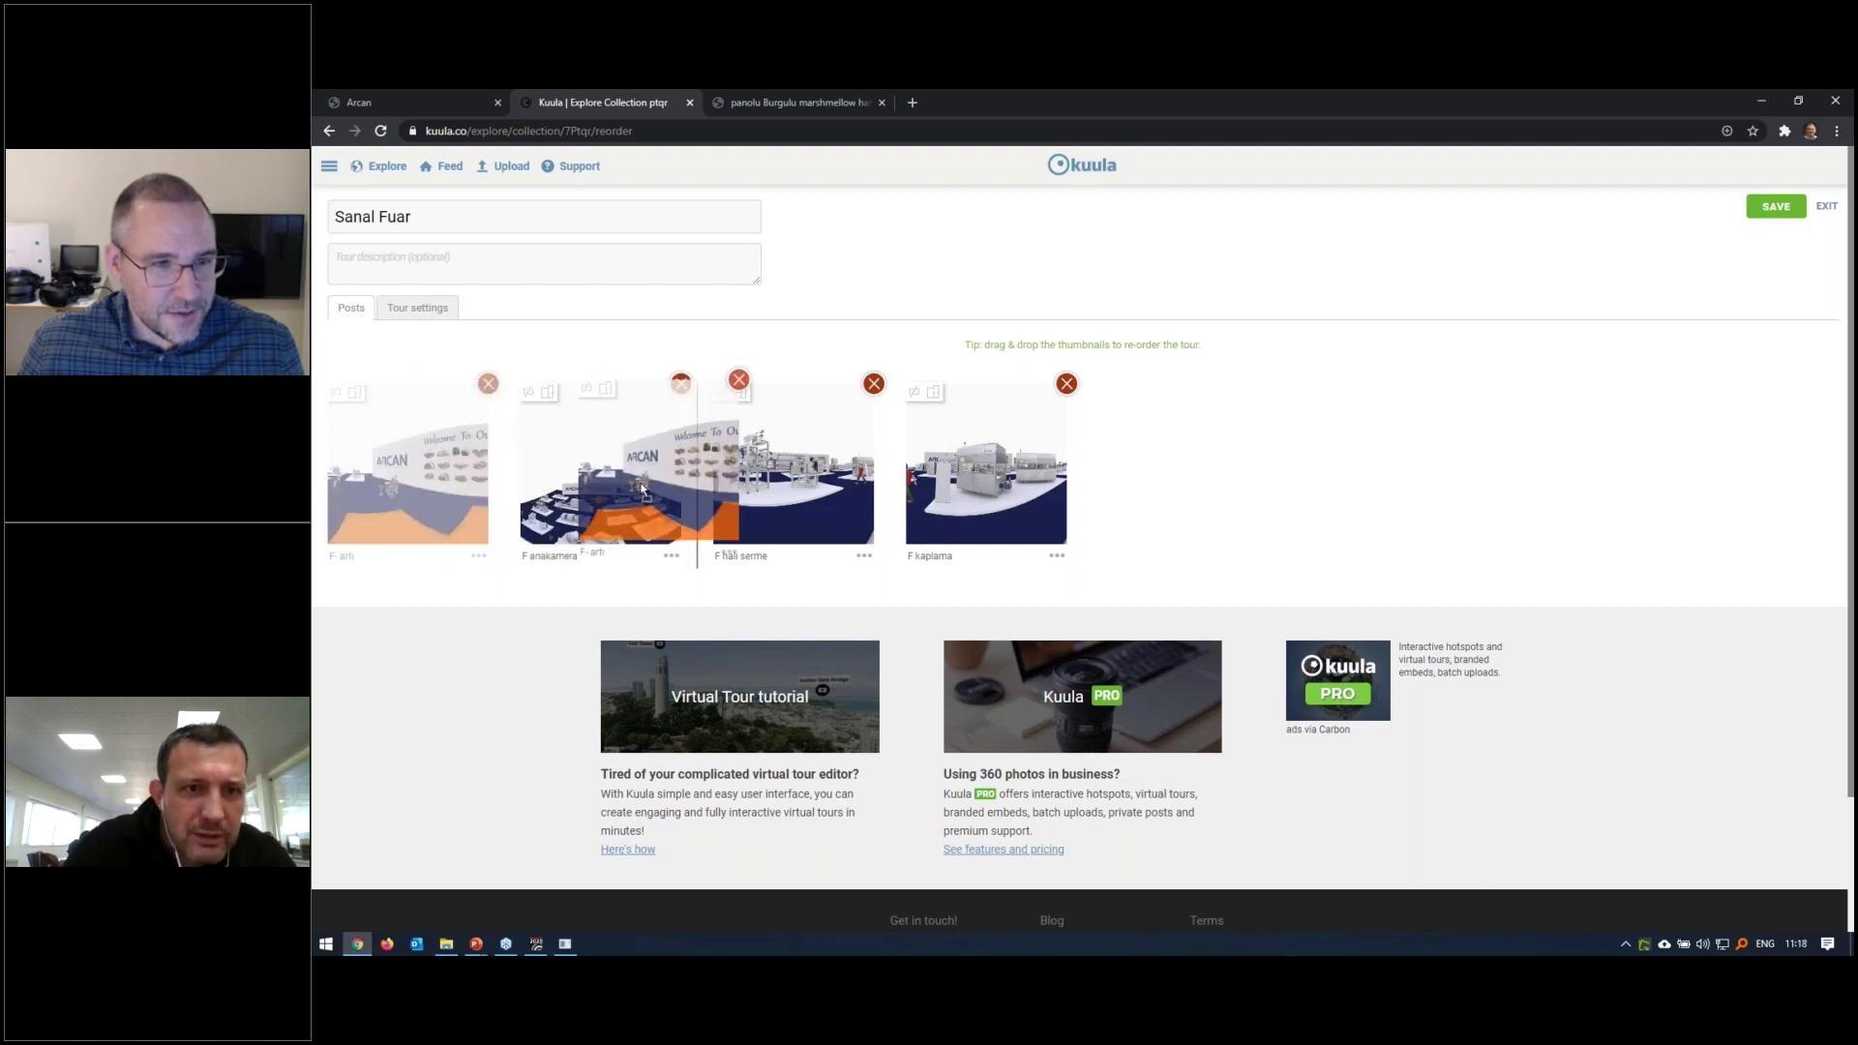
pyautogui.click(355, 393)
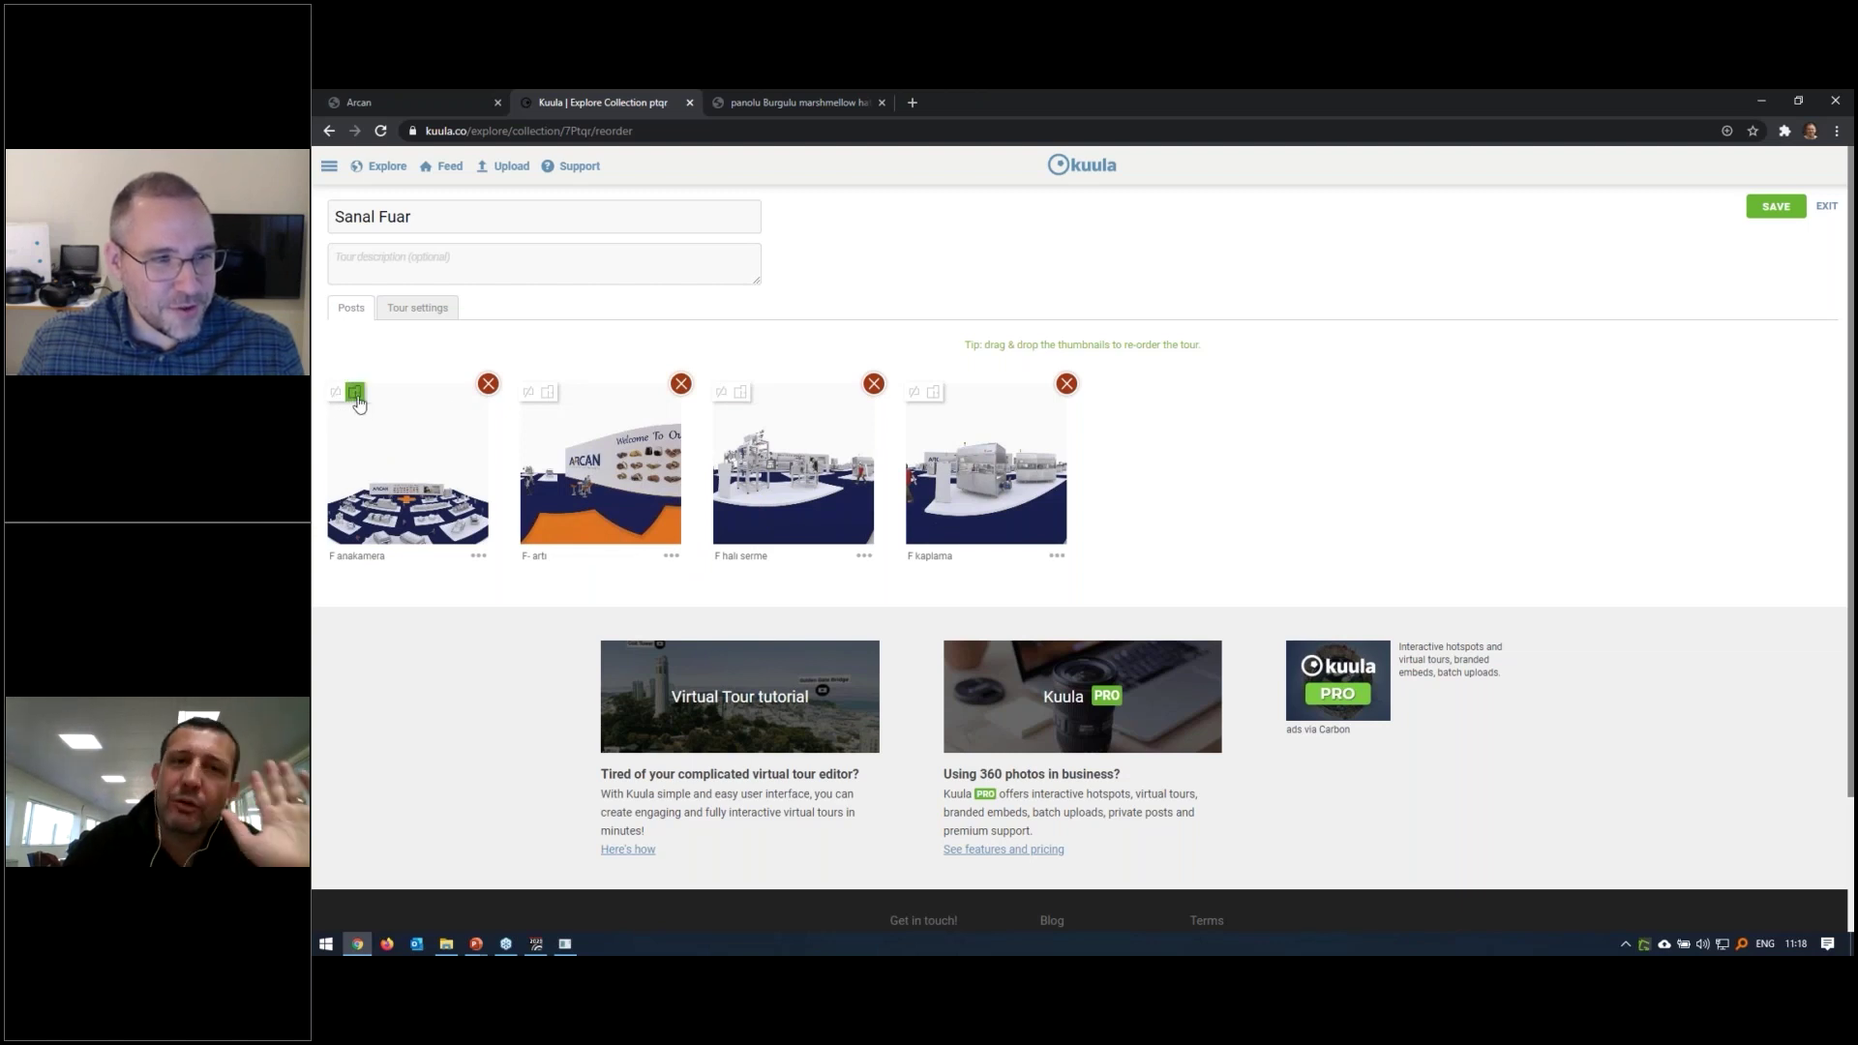
pyautogui.click(1777, 206)
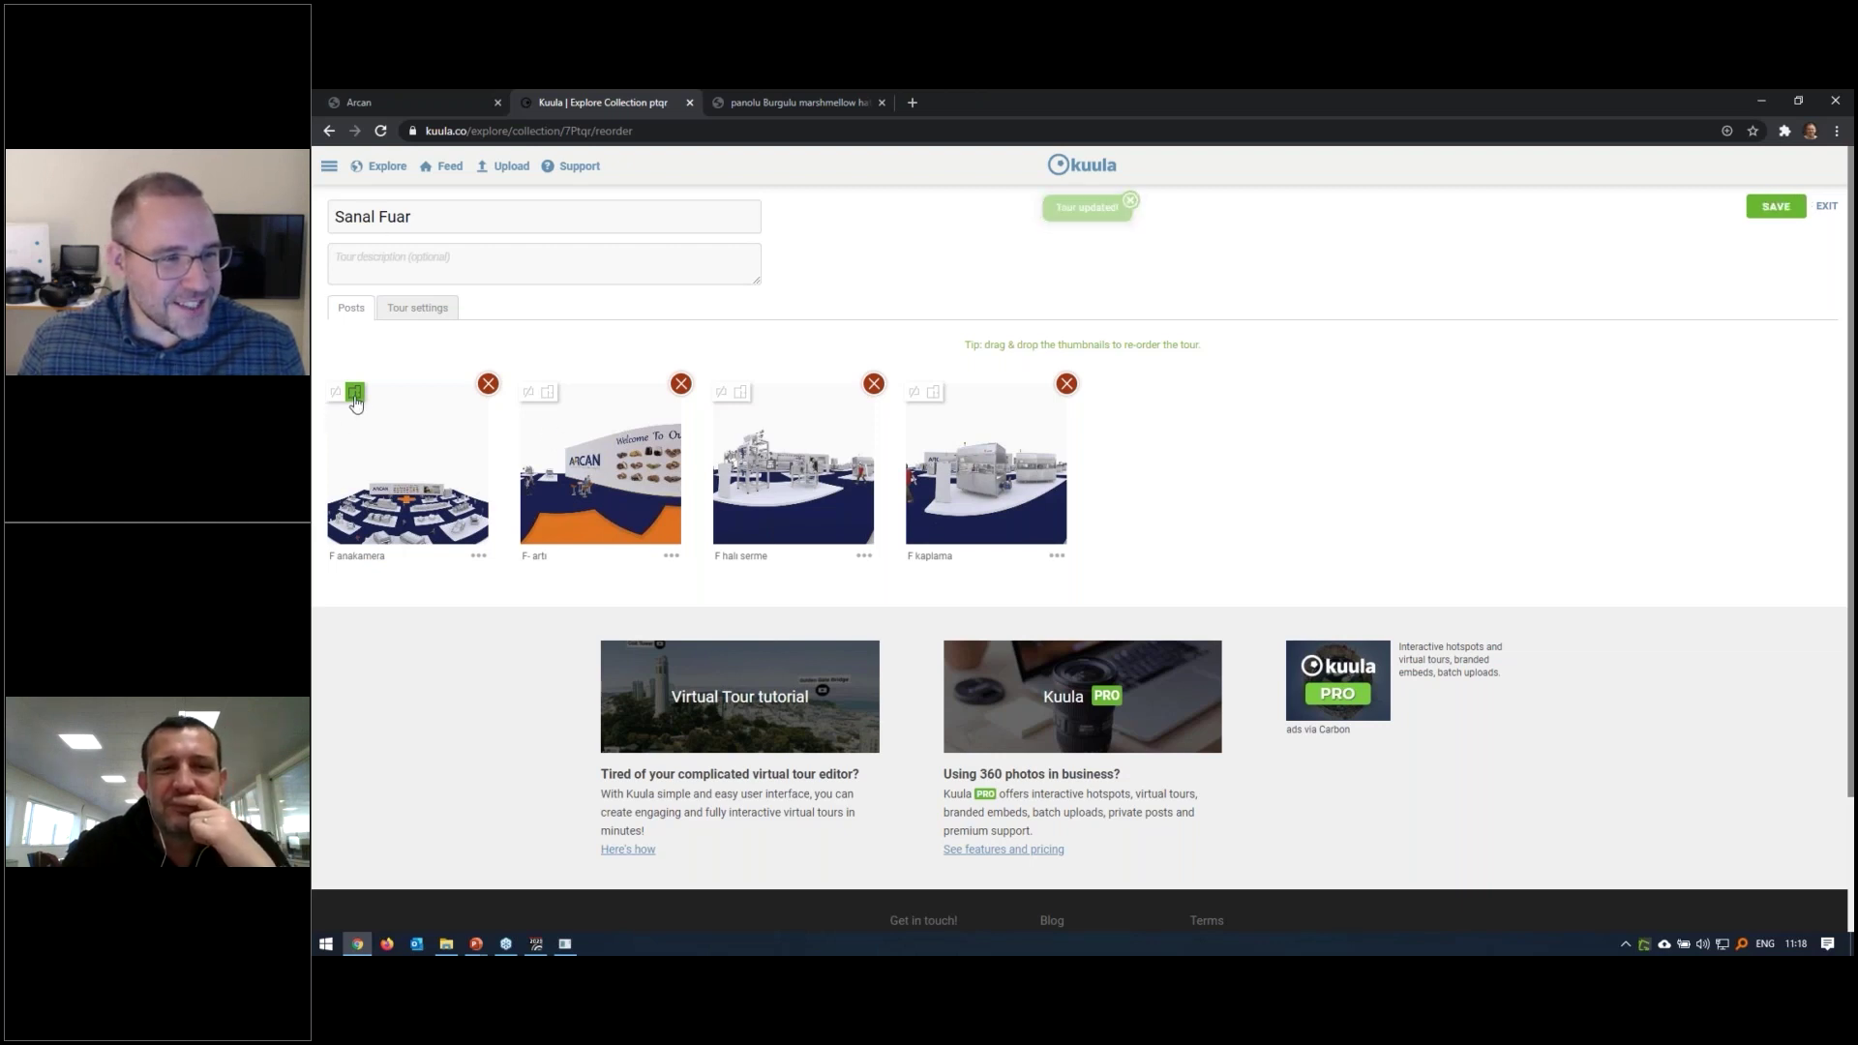
# Leave the tour editor and jump to the F anakamera plan overview in the viewer
pyautogui.click(417, 101)
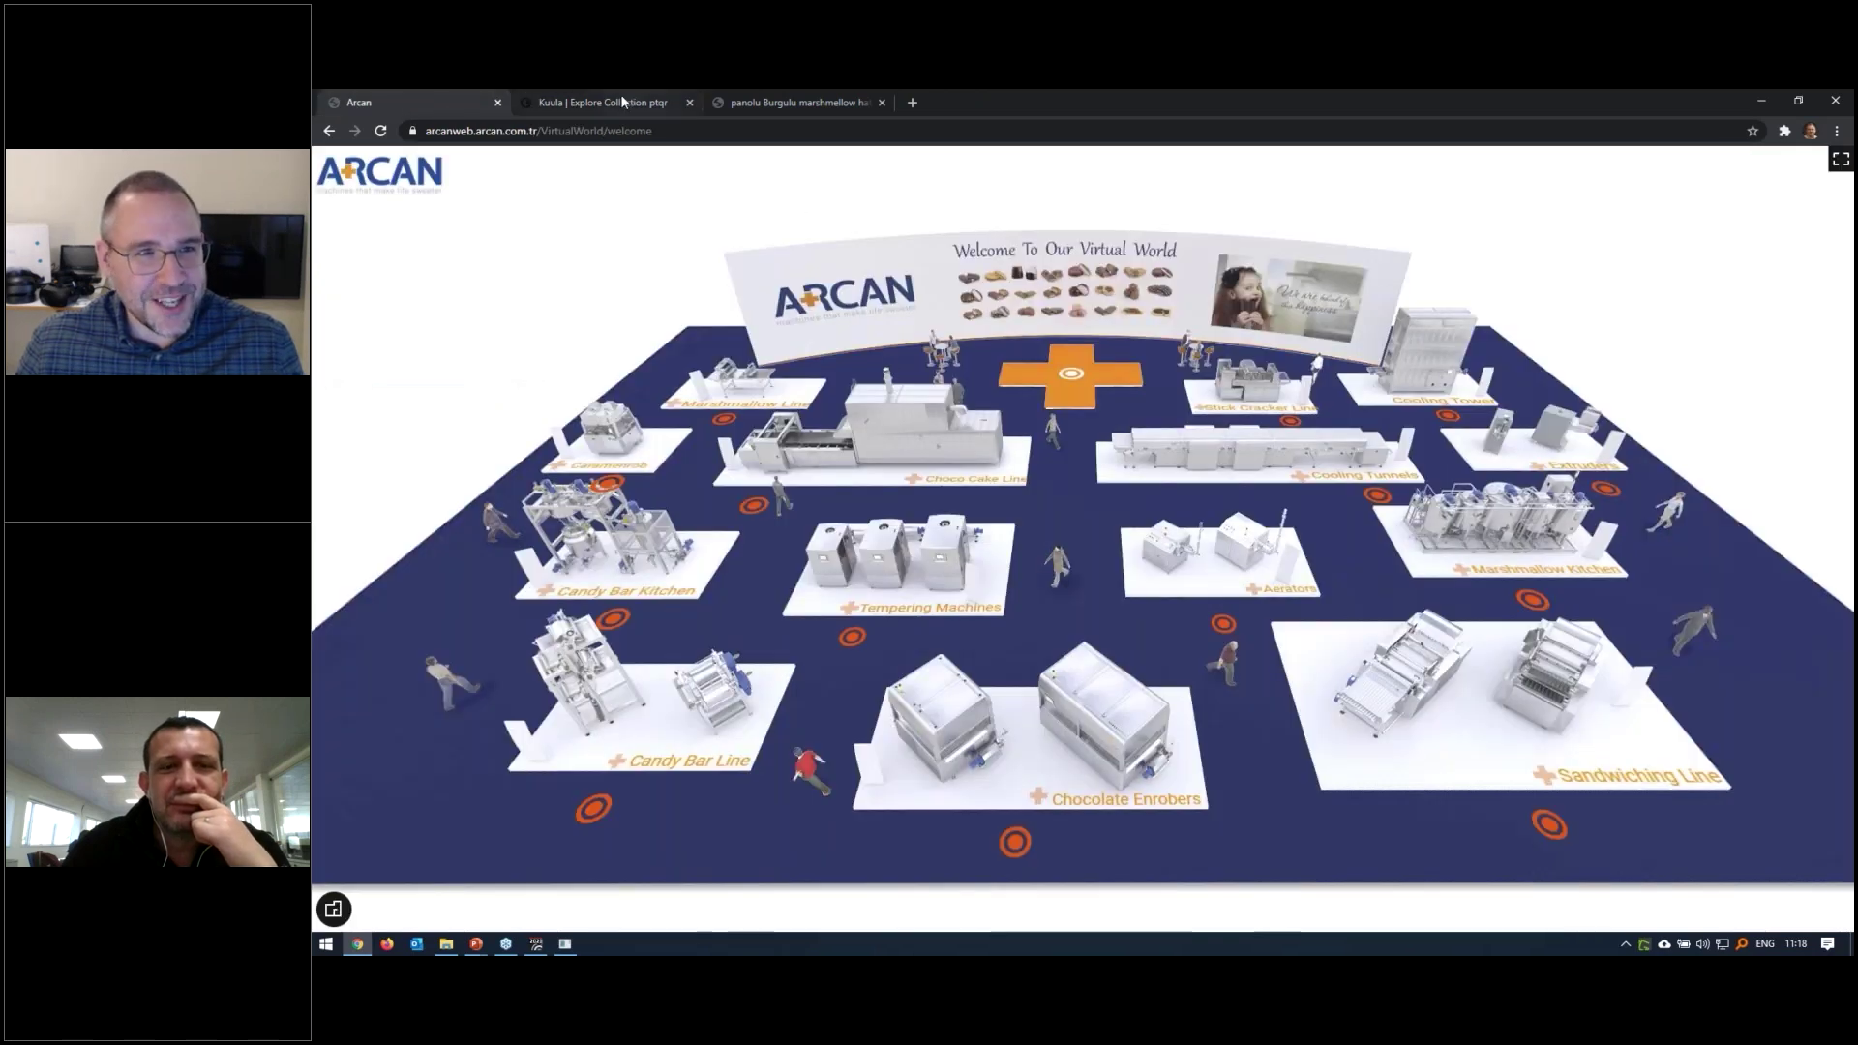
pyautogui.click(620, 101)
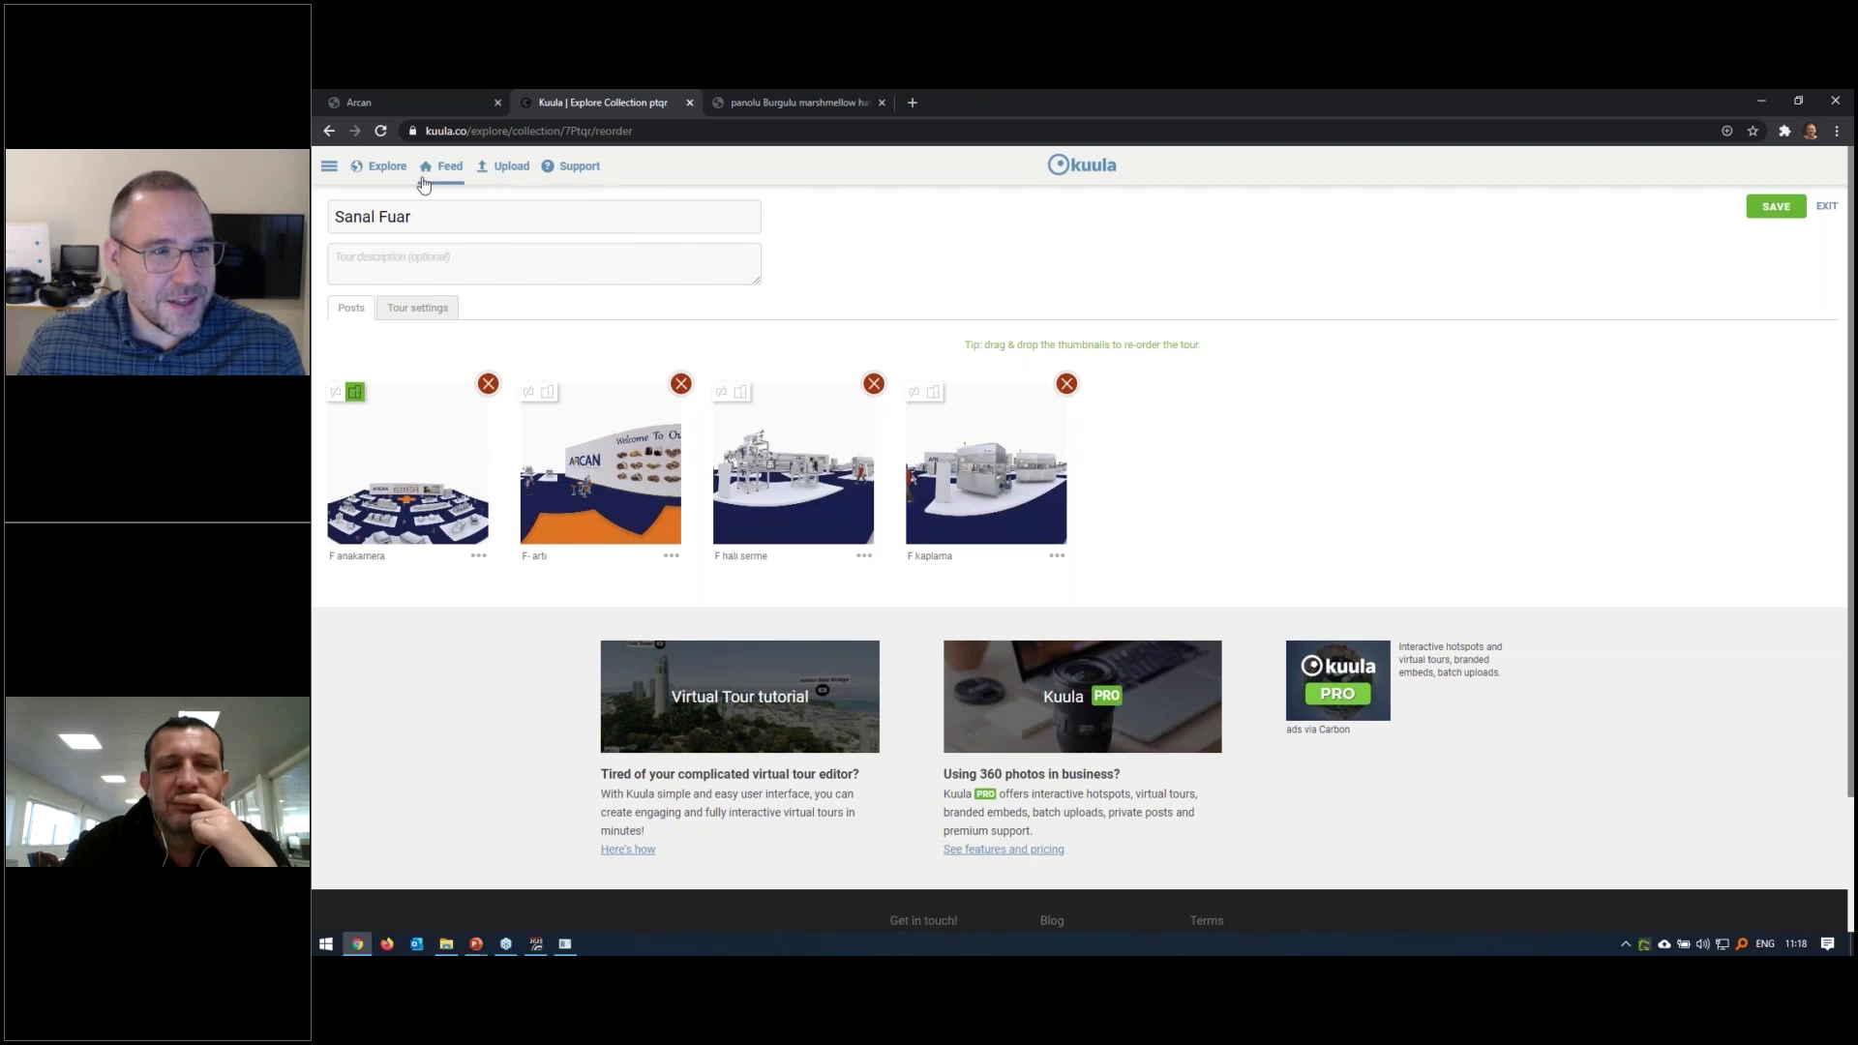
pyautogui.click(1826, 206)
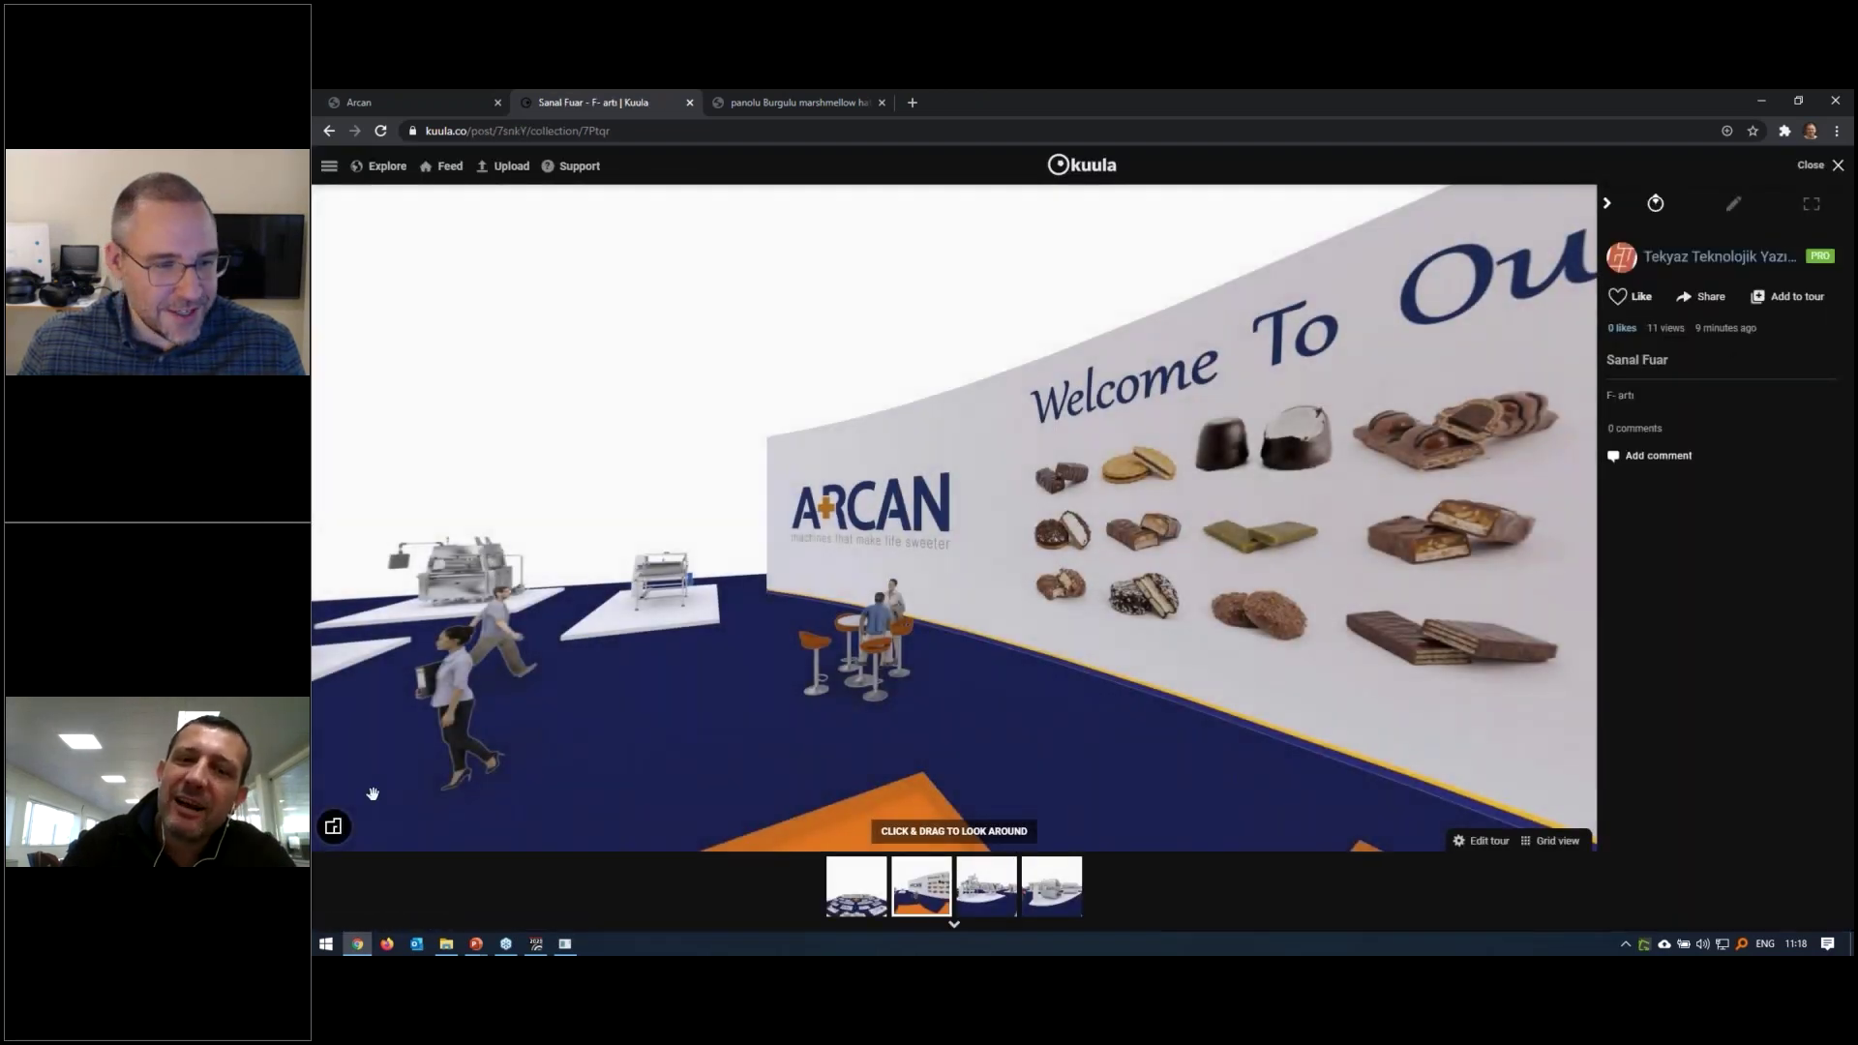
pyautogui.click(335, 827)
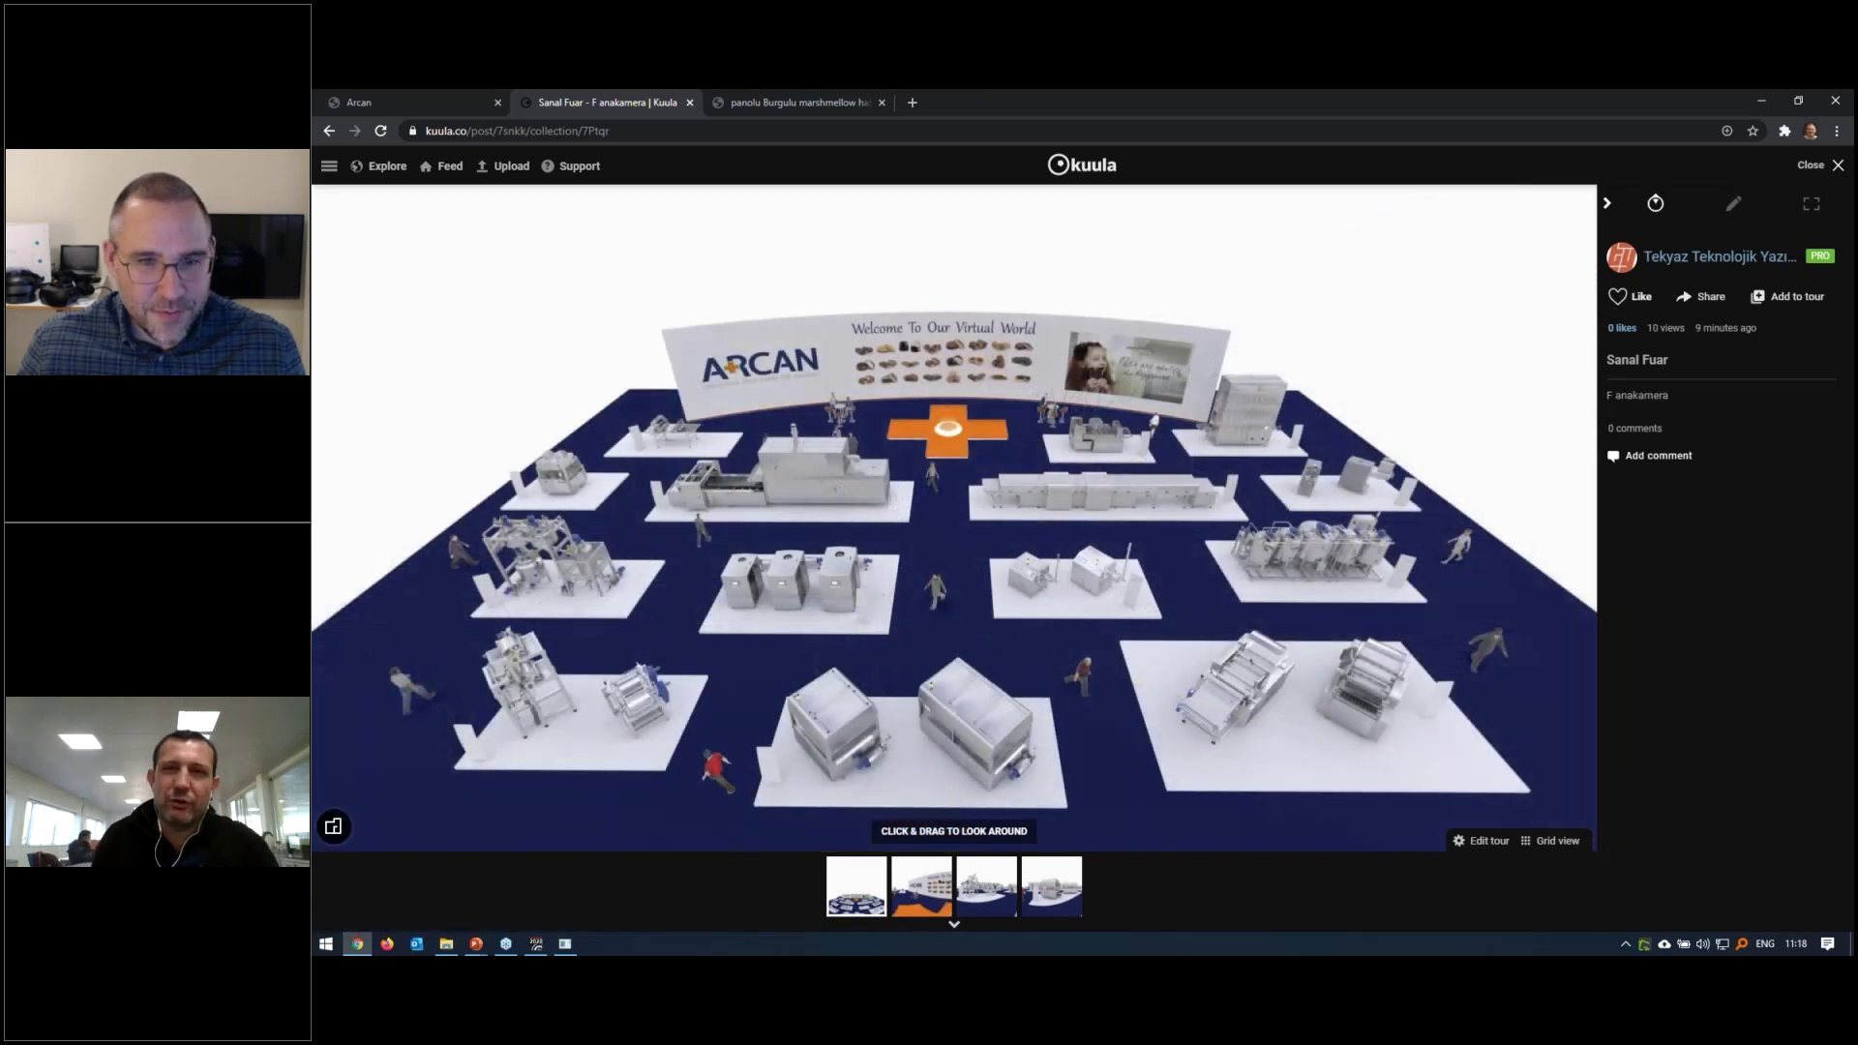
# Switch between F- artı and the F anakamera plan, orbit the view, and start editing the overview
pyautogui.click(334, 828)
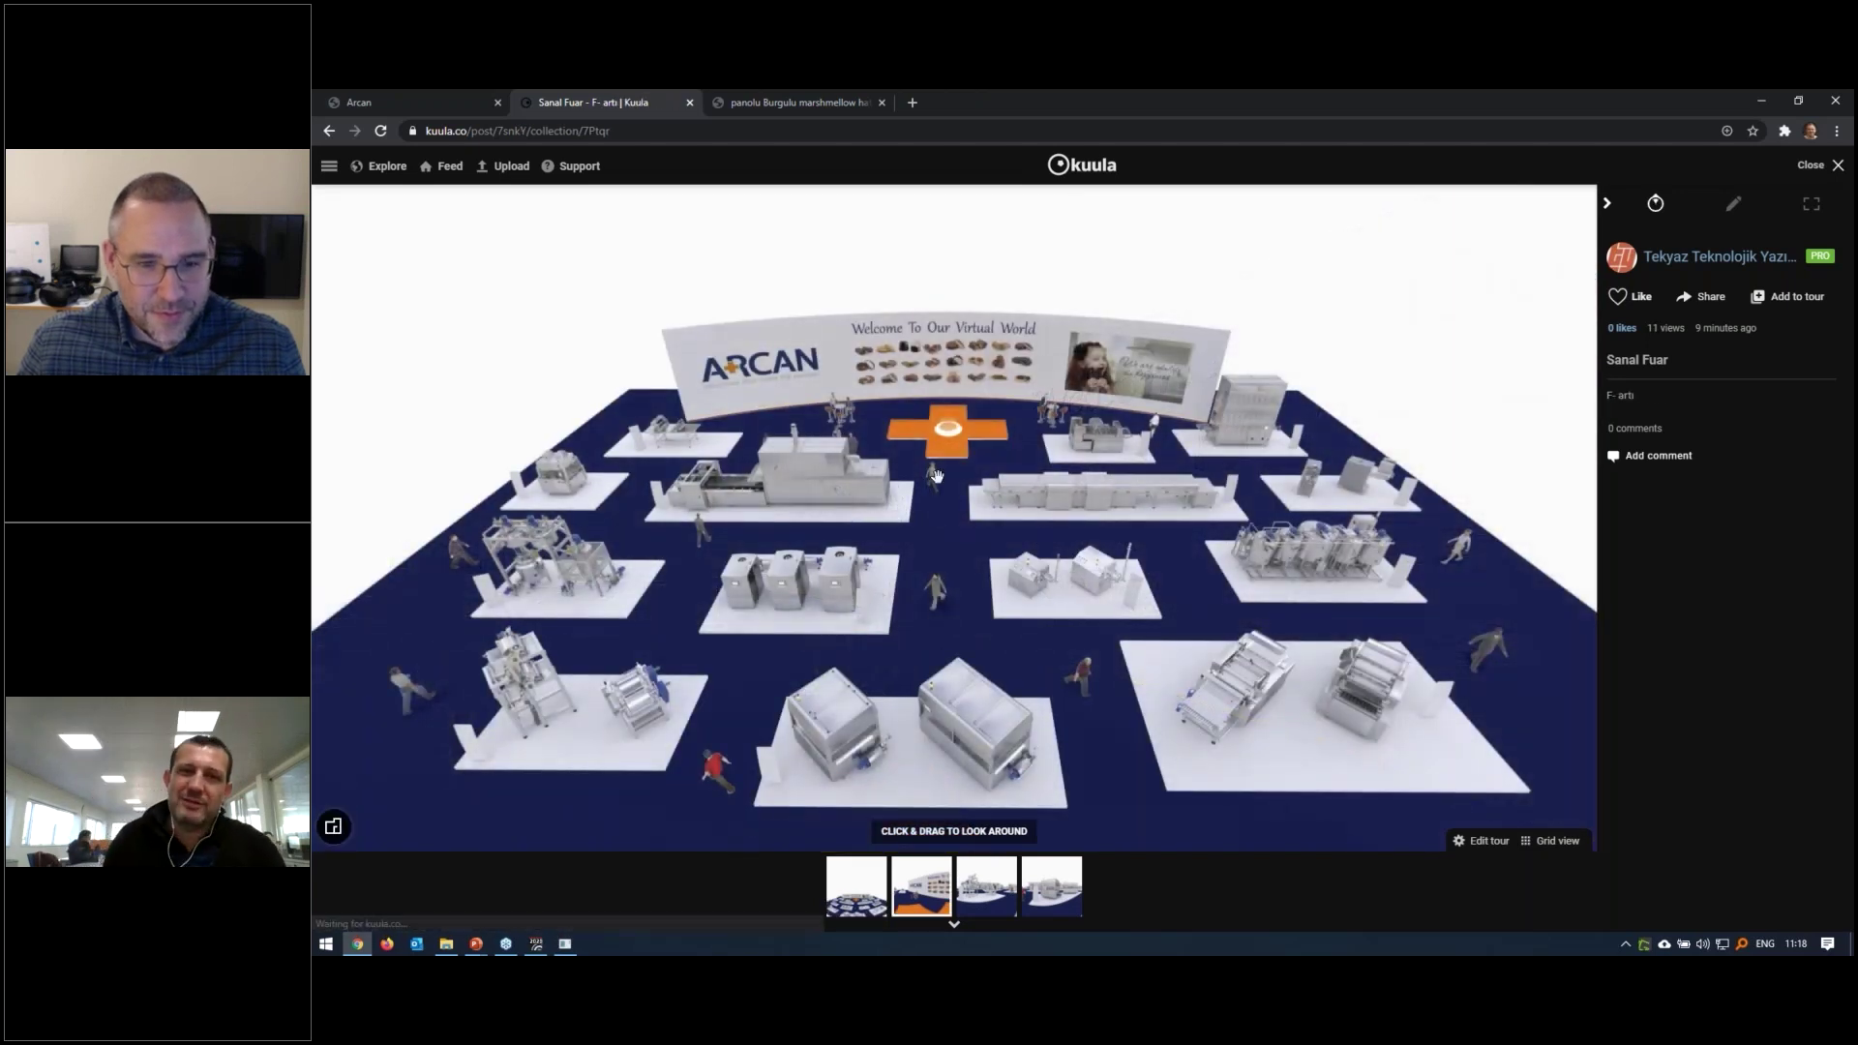
pyautogui.click(335, 828)
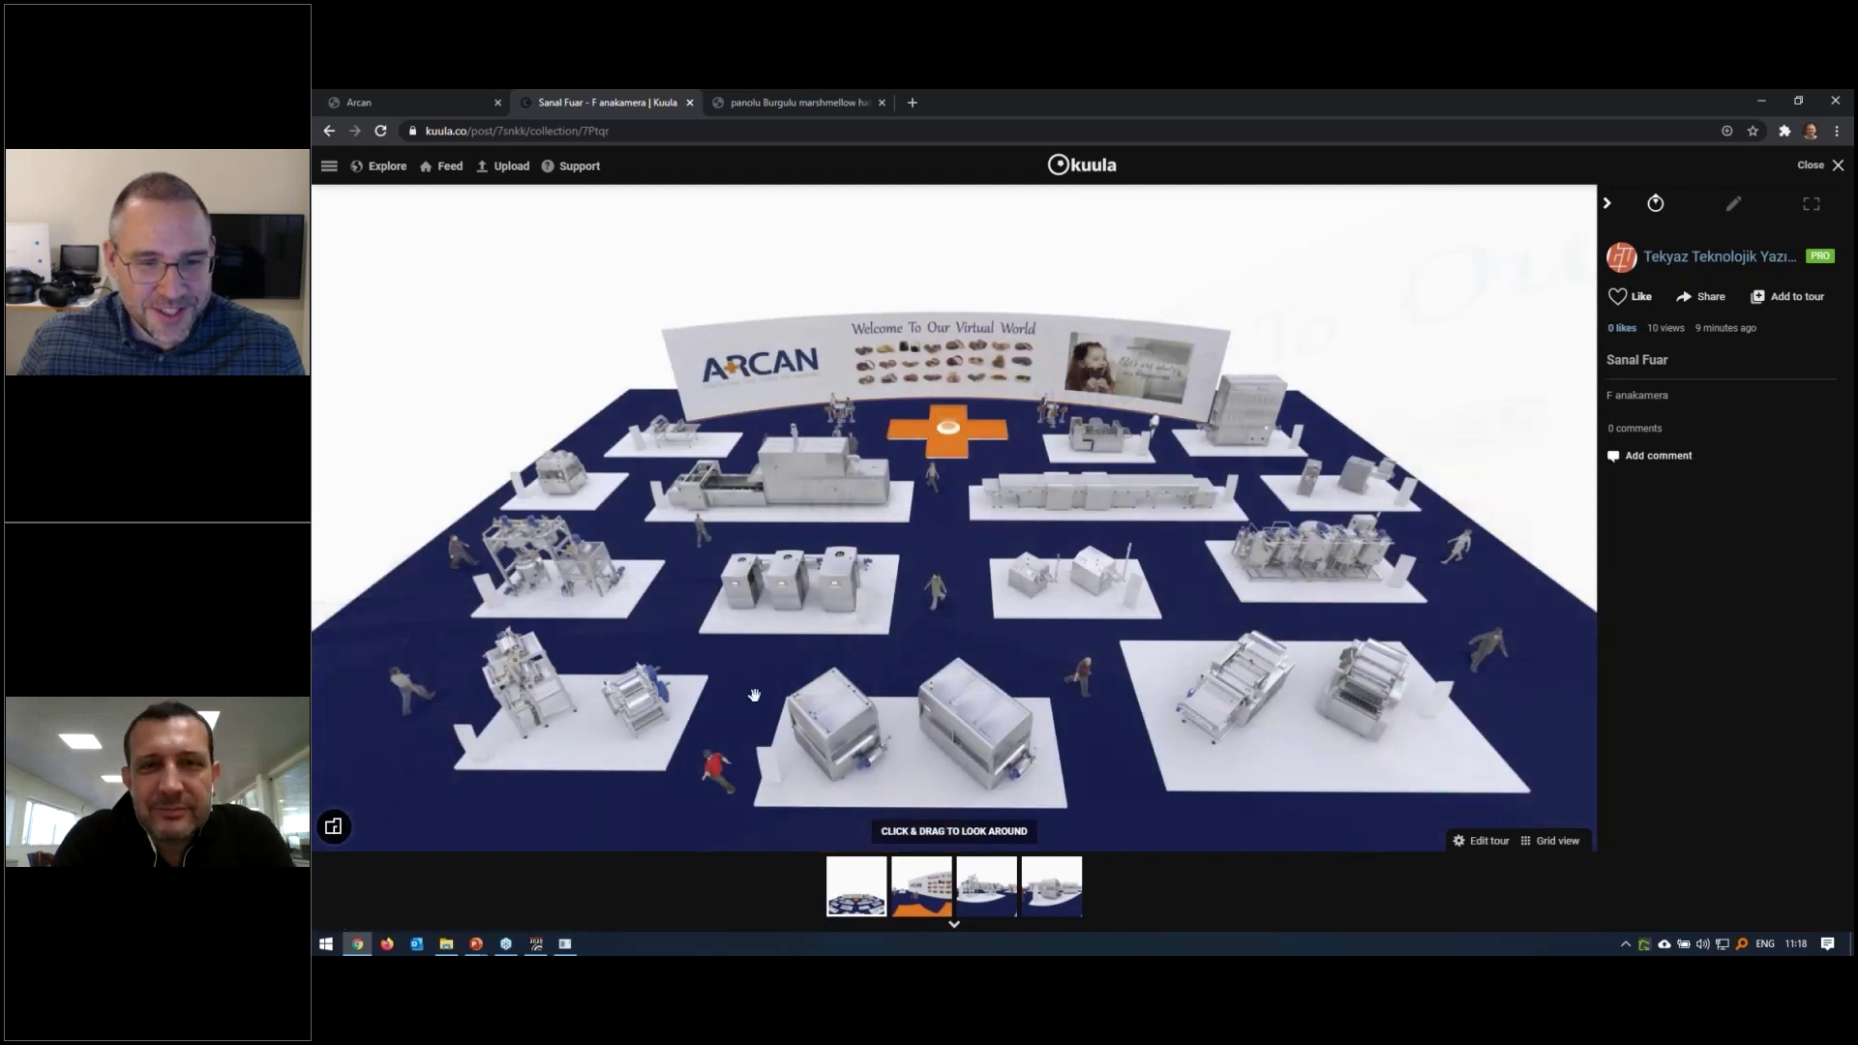
pyautogui.moveTo(934, 437); pyautogui.dragTo(967, 348)
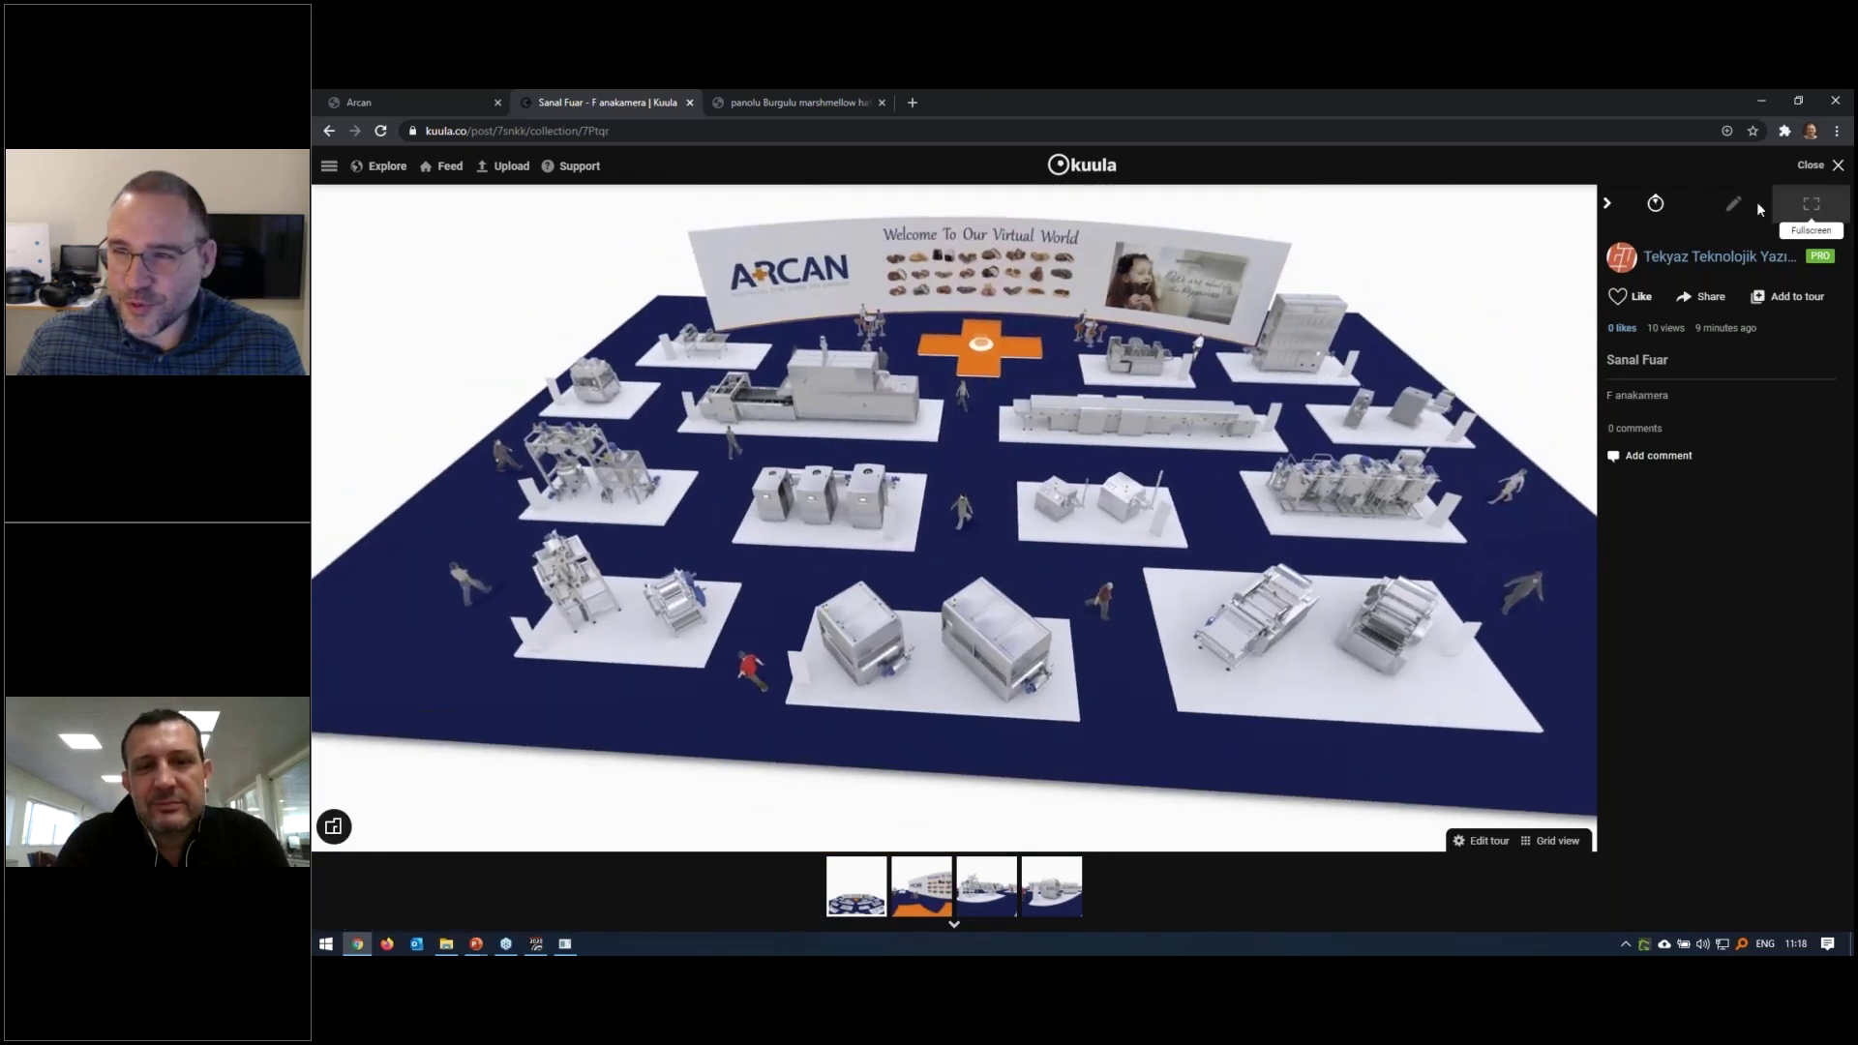
pyautogui.click(1733, 203)
# Place a pin on the lower-left booth linking to the F halı serme scene
pyautogui.moveTo(956, 525); pyautogui.dragTo(514, 677)
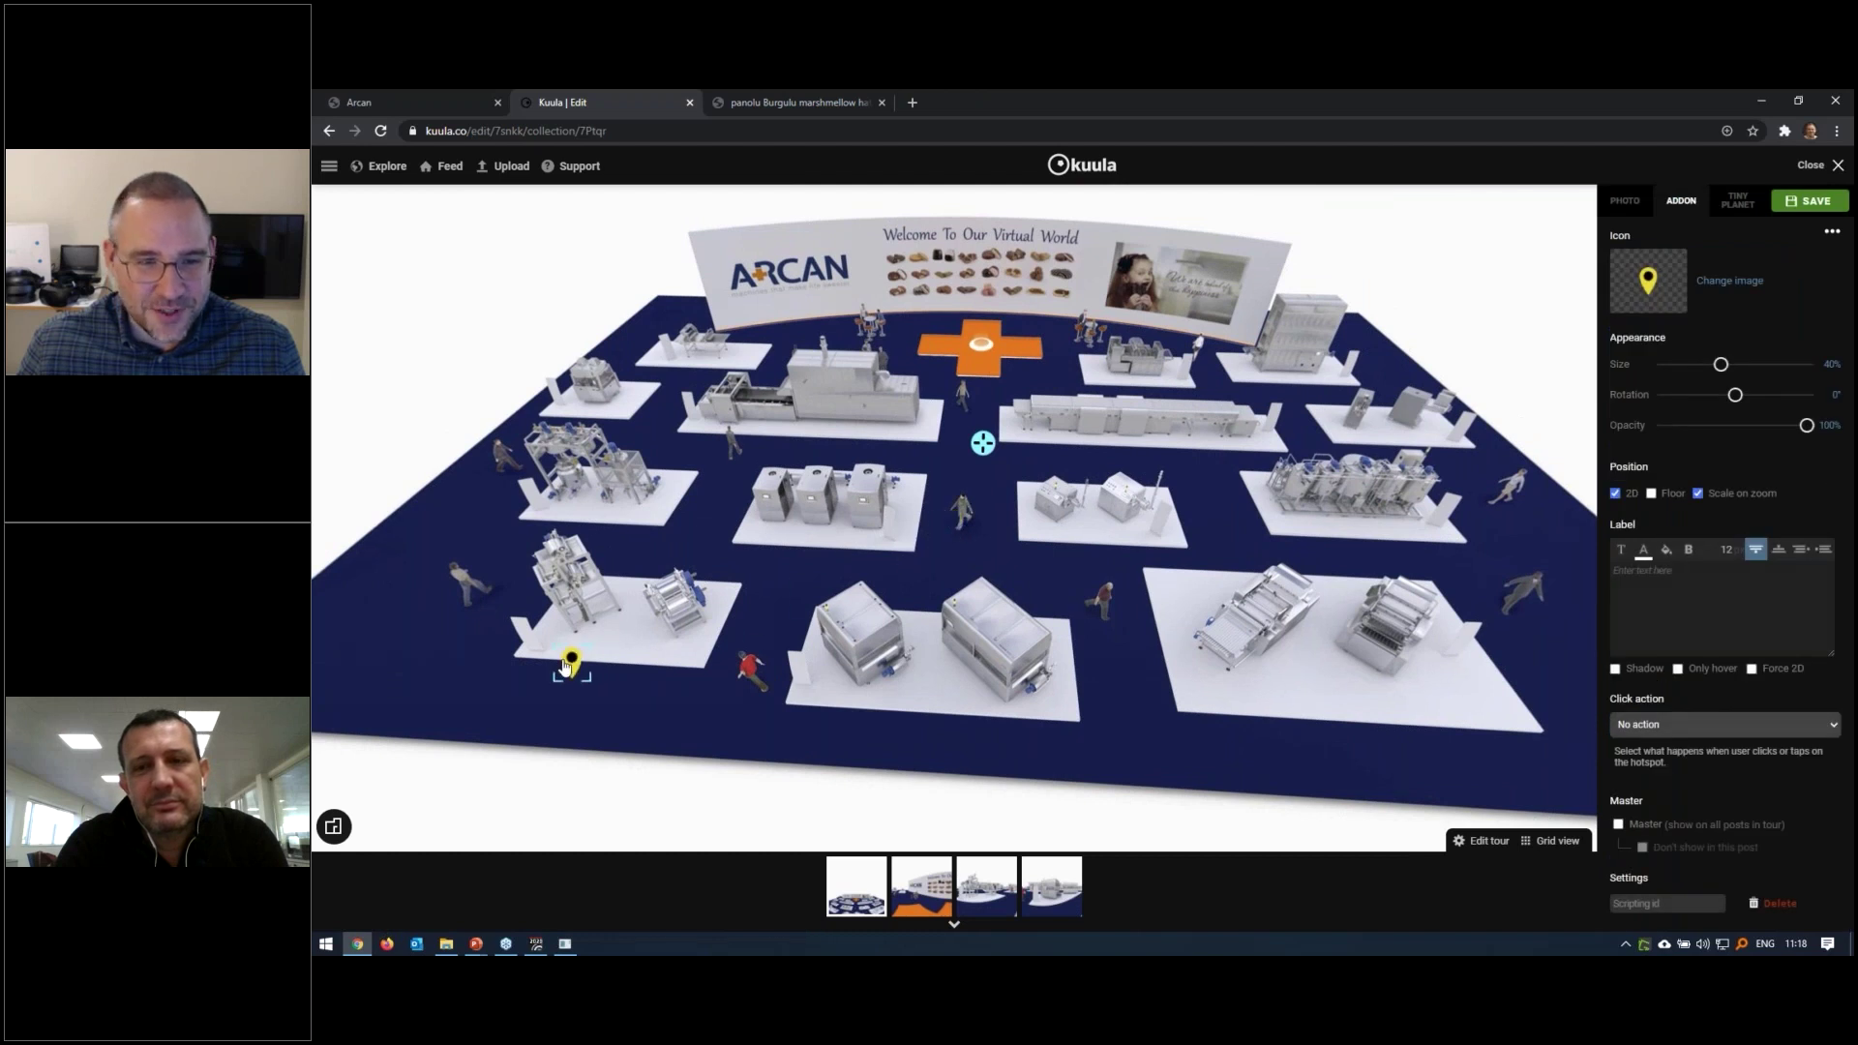
pyautogui.click(1709, 728)
pyautogui.click(1704, 786)
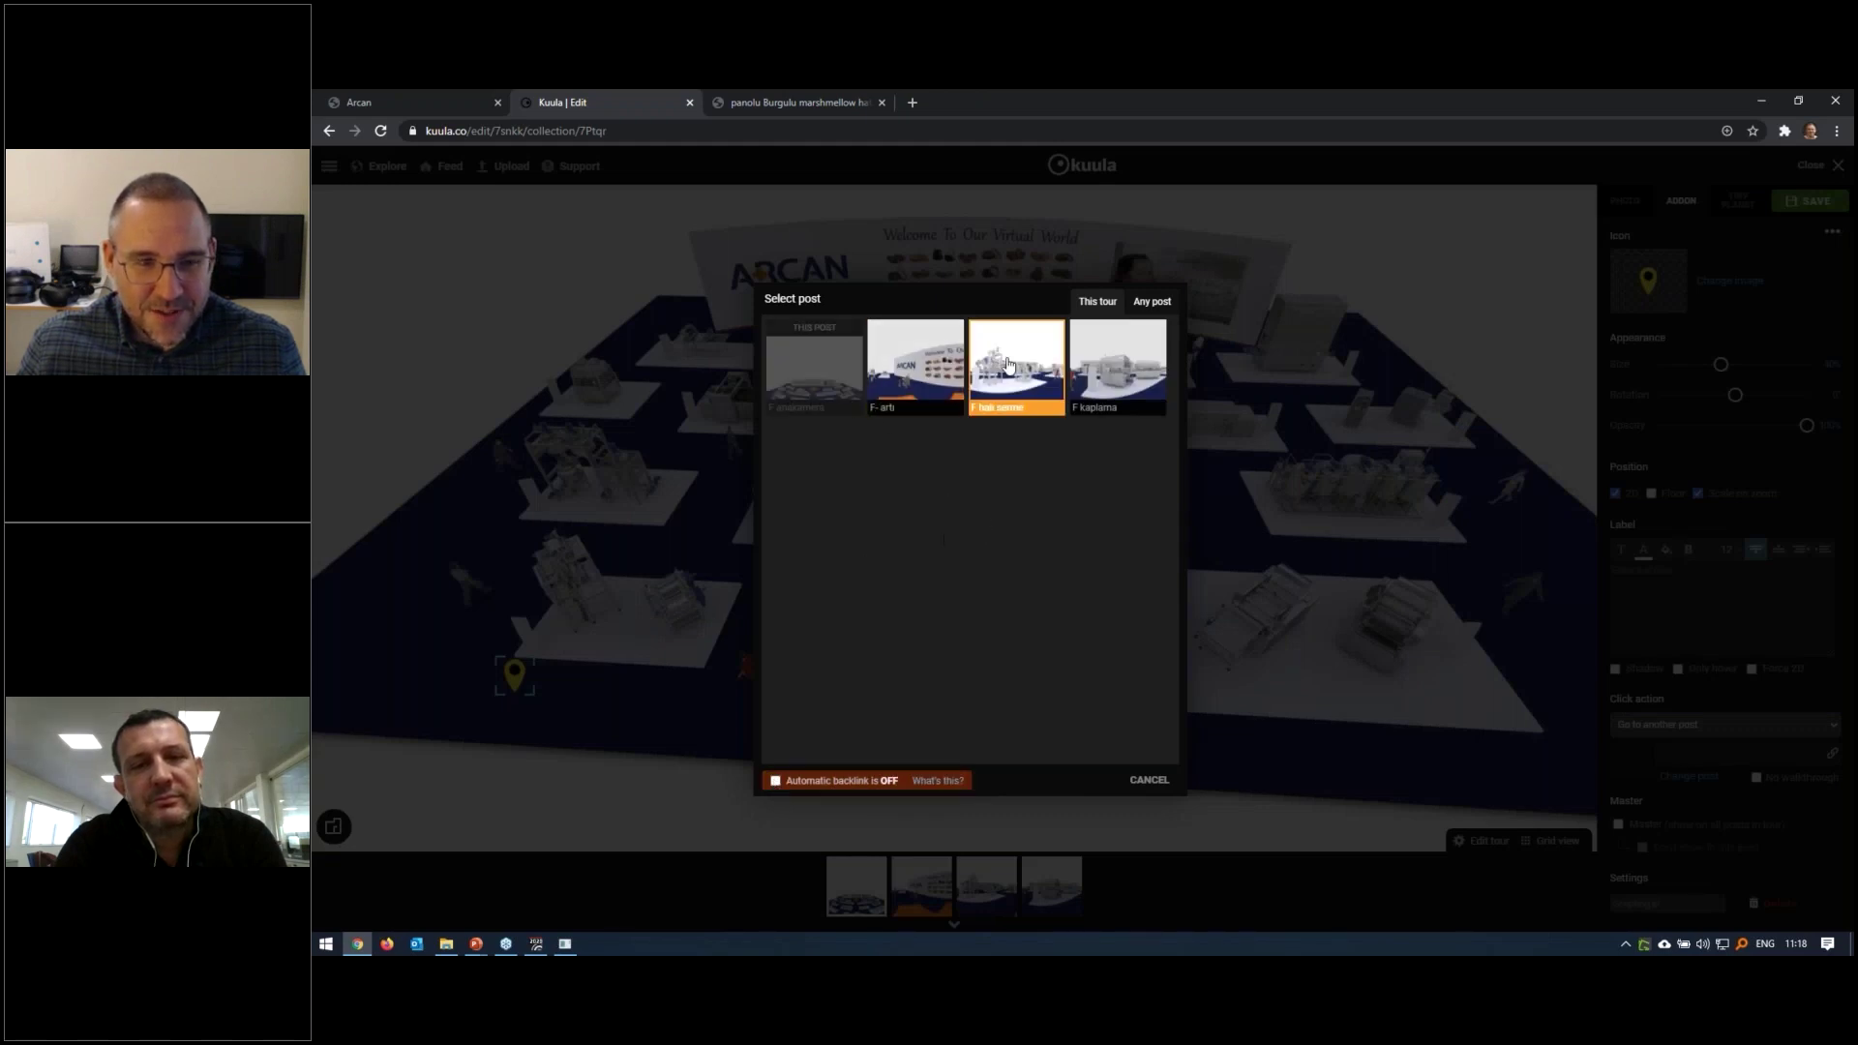
pyautogui.click(1009, 365)
# Add a second pin on the front-centre booth linking to F kaplama, and save
pyautogui.doubleClick(956, 521)
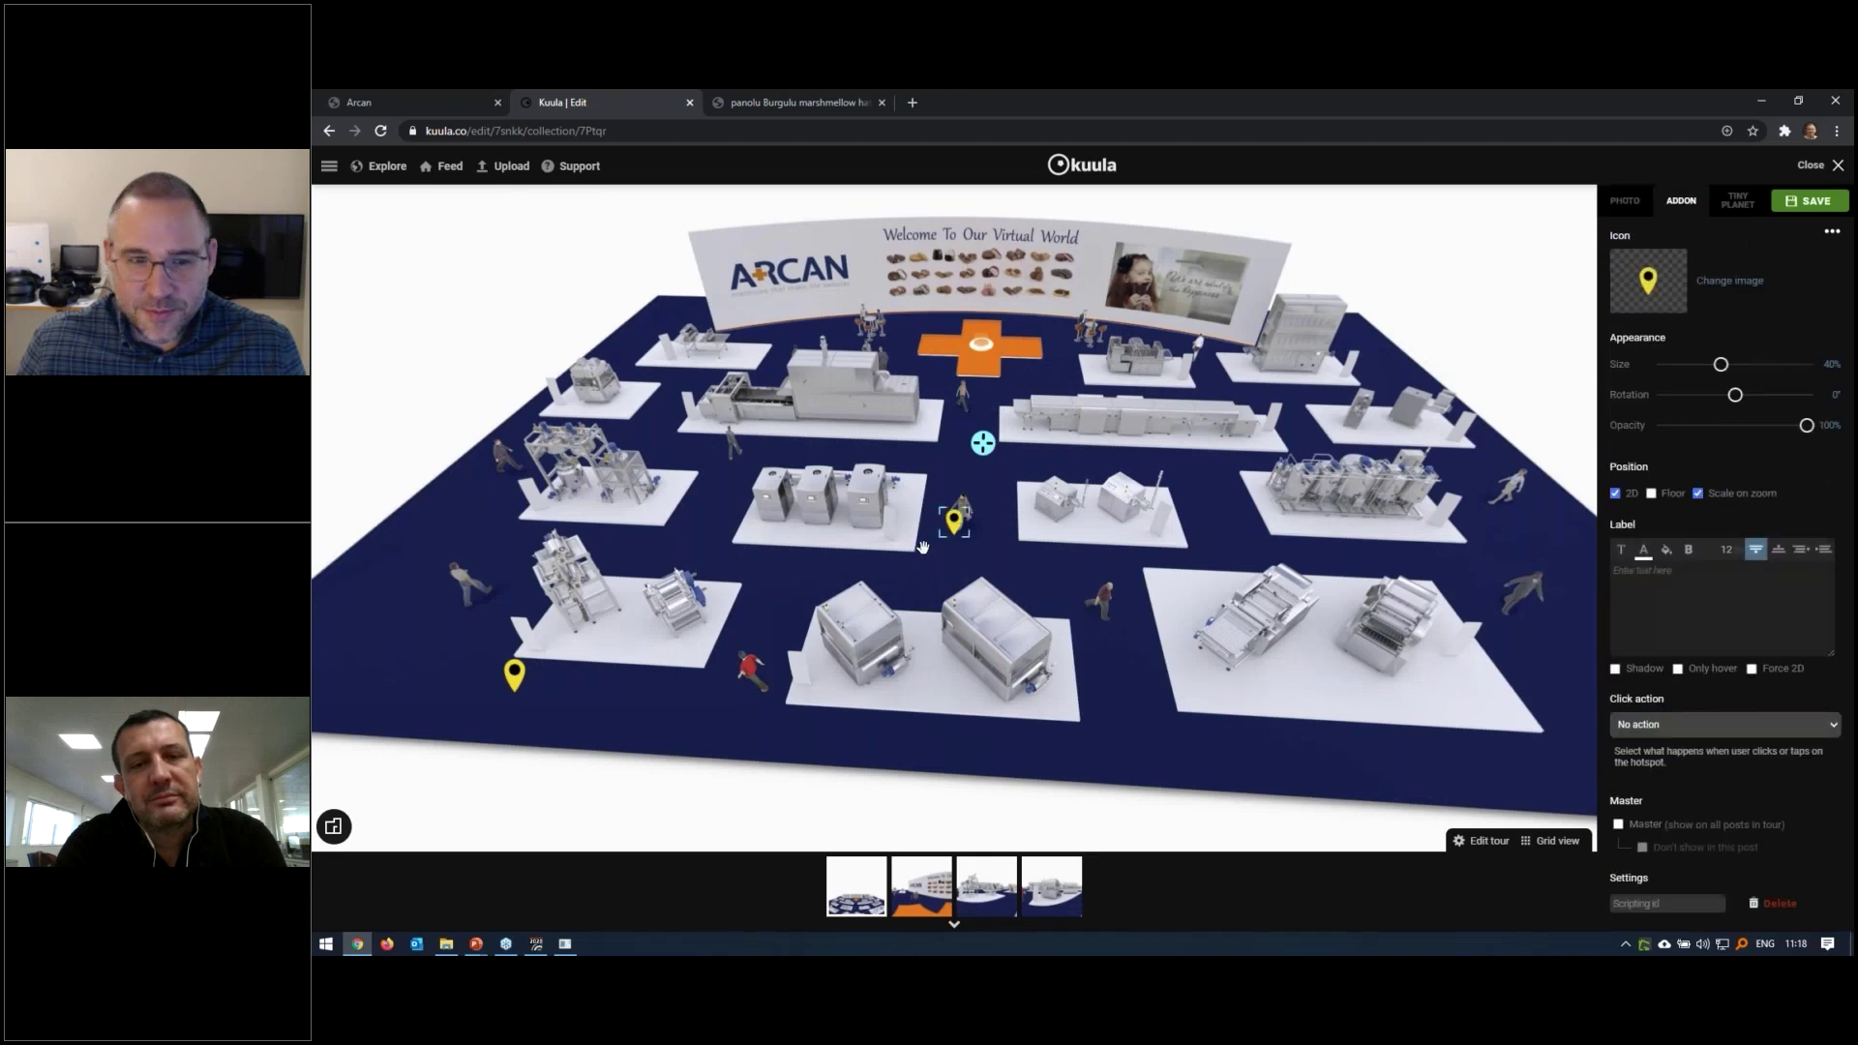
pyautogui.moveTo(956, 521)
pyautogui.mouseDown()
pyautogui.moveTo(830, 716)
pyautogui.moveTo(852, 726)
pyautogui.mouseUp()
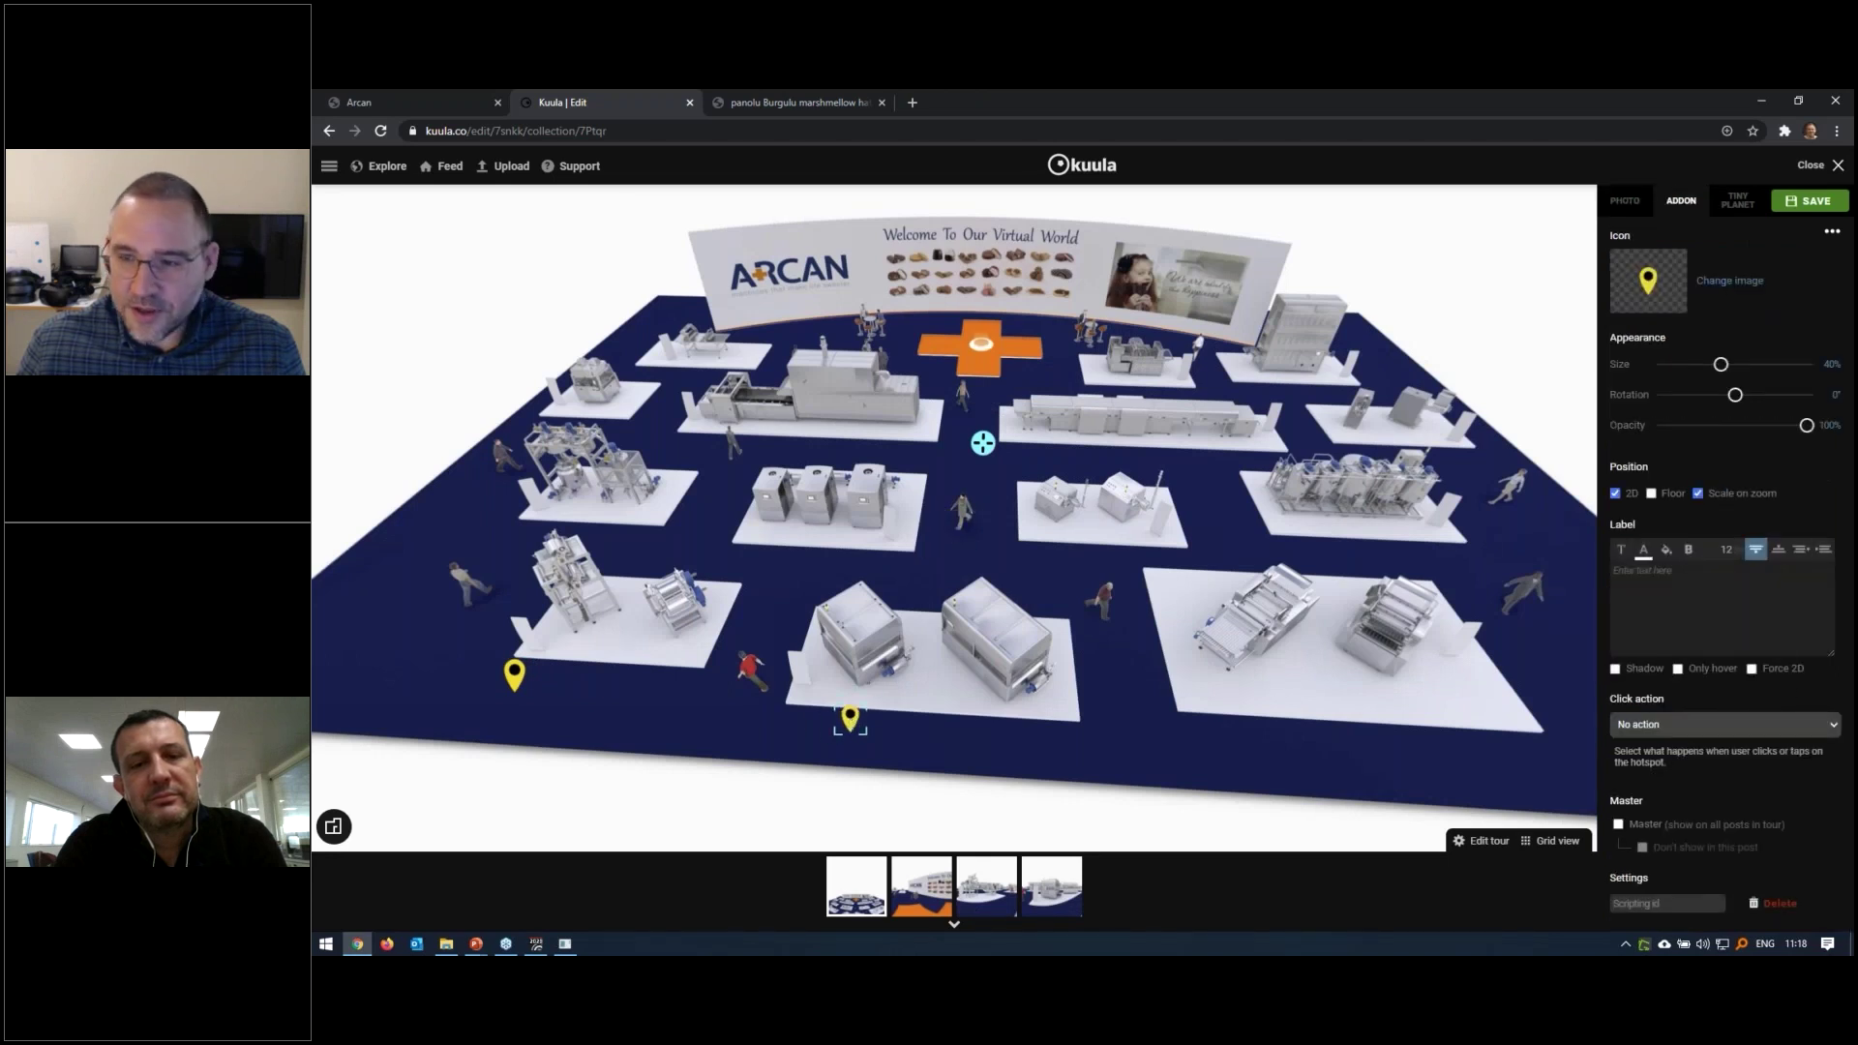
pyautogui.click(1725, 724)
pyautogui.click(1664, 771)
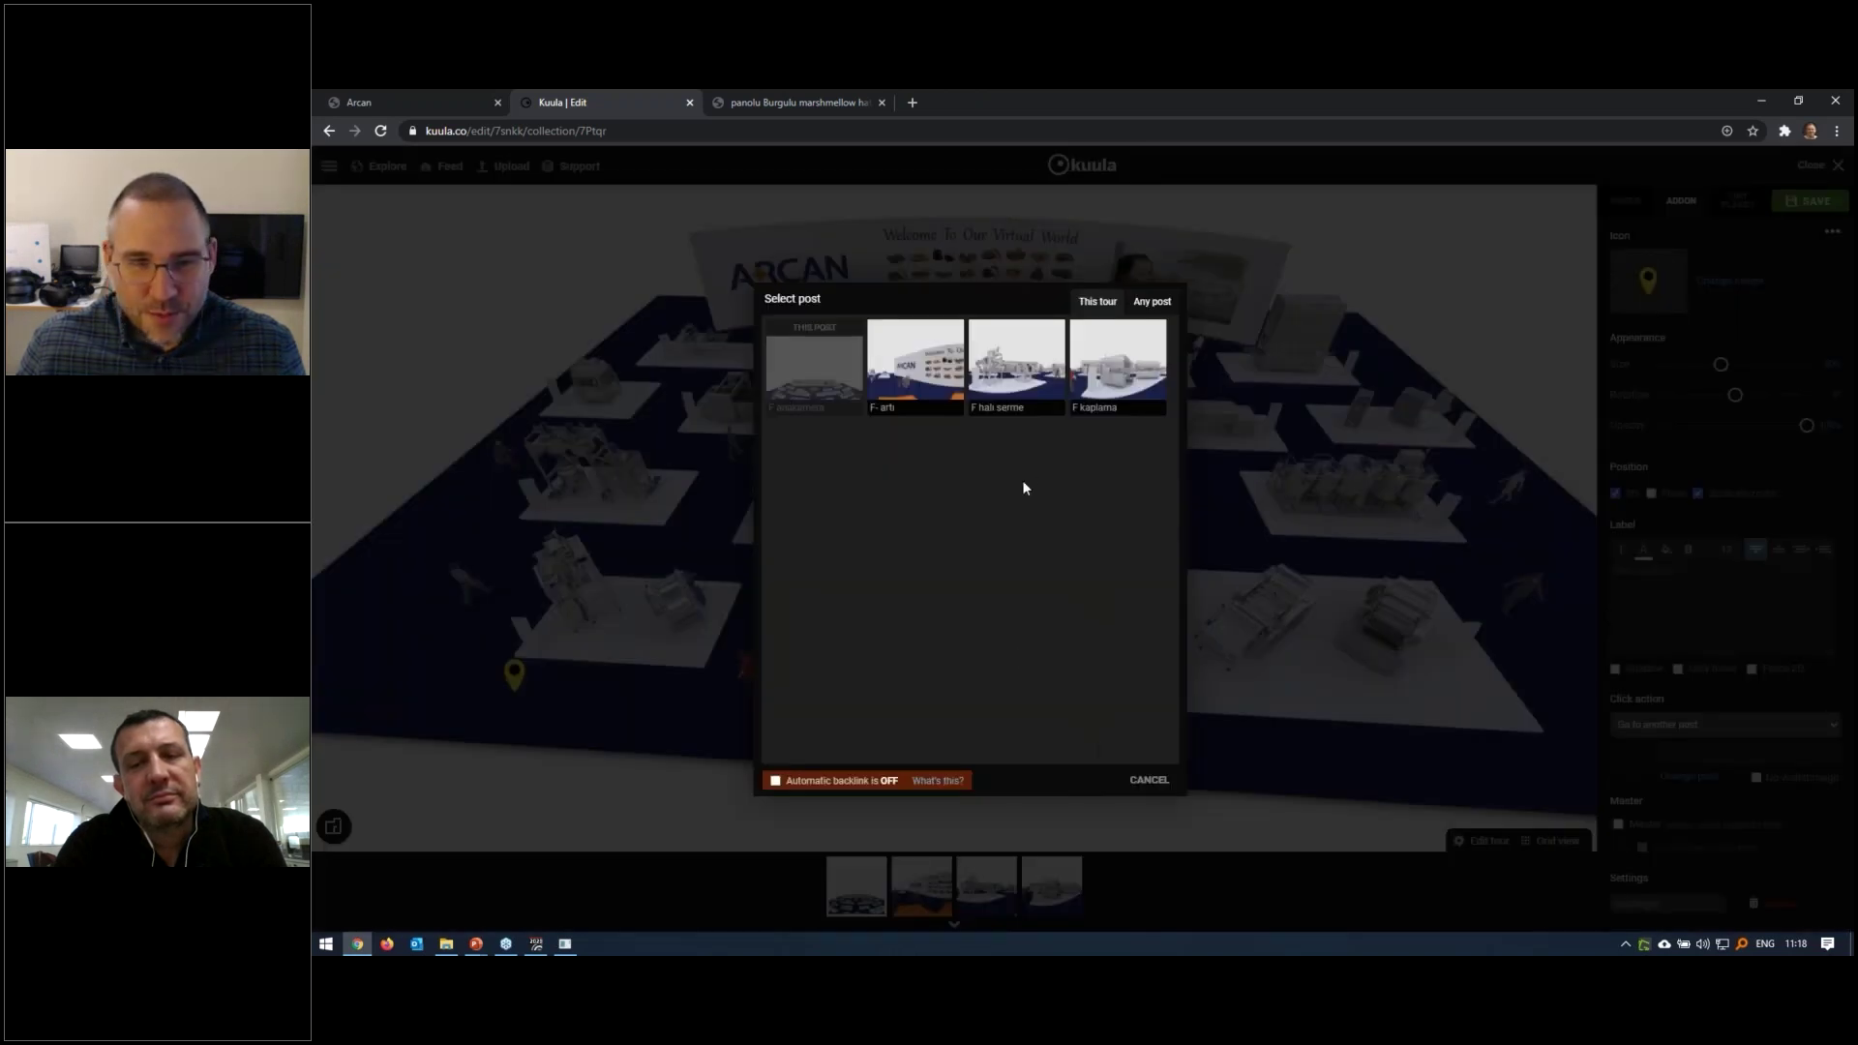
pyautogui.click(1115, 372)
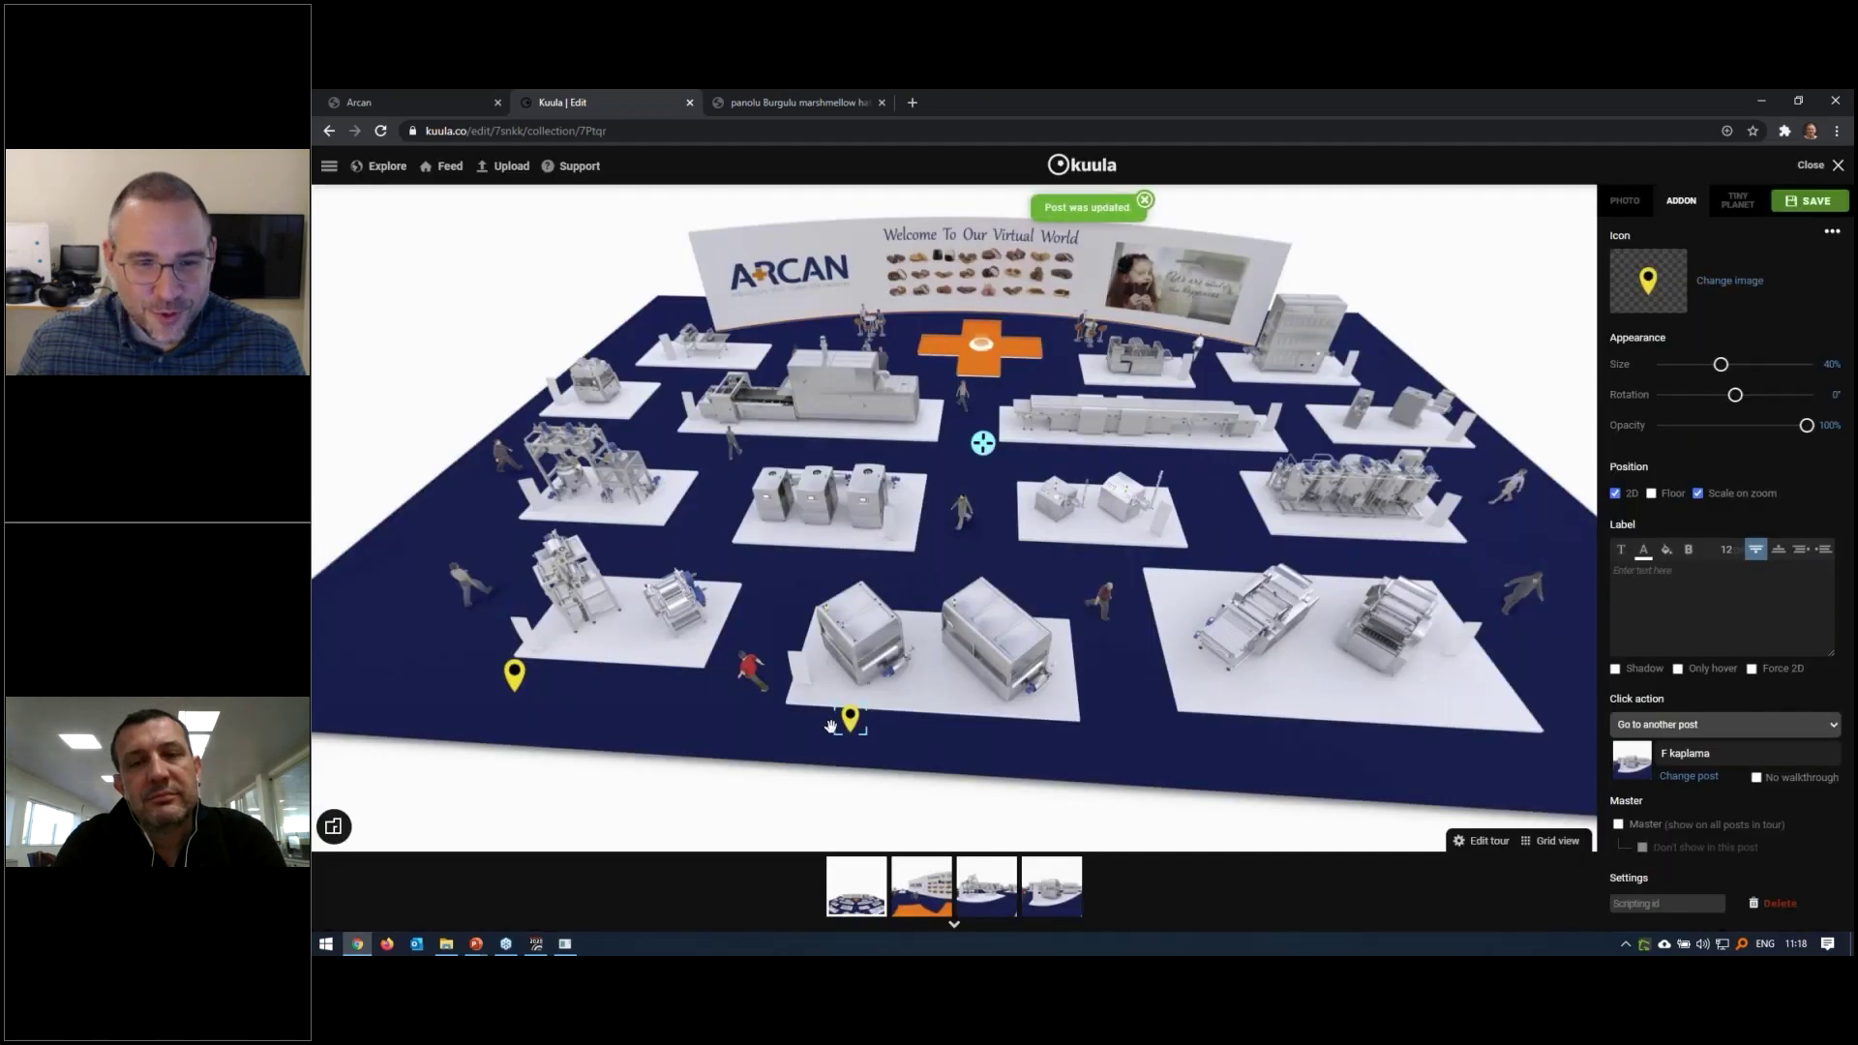
pyautogui.click(1813, 164)
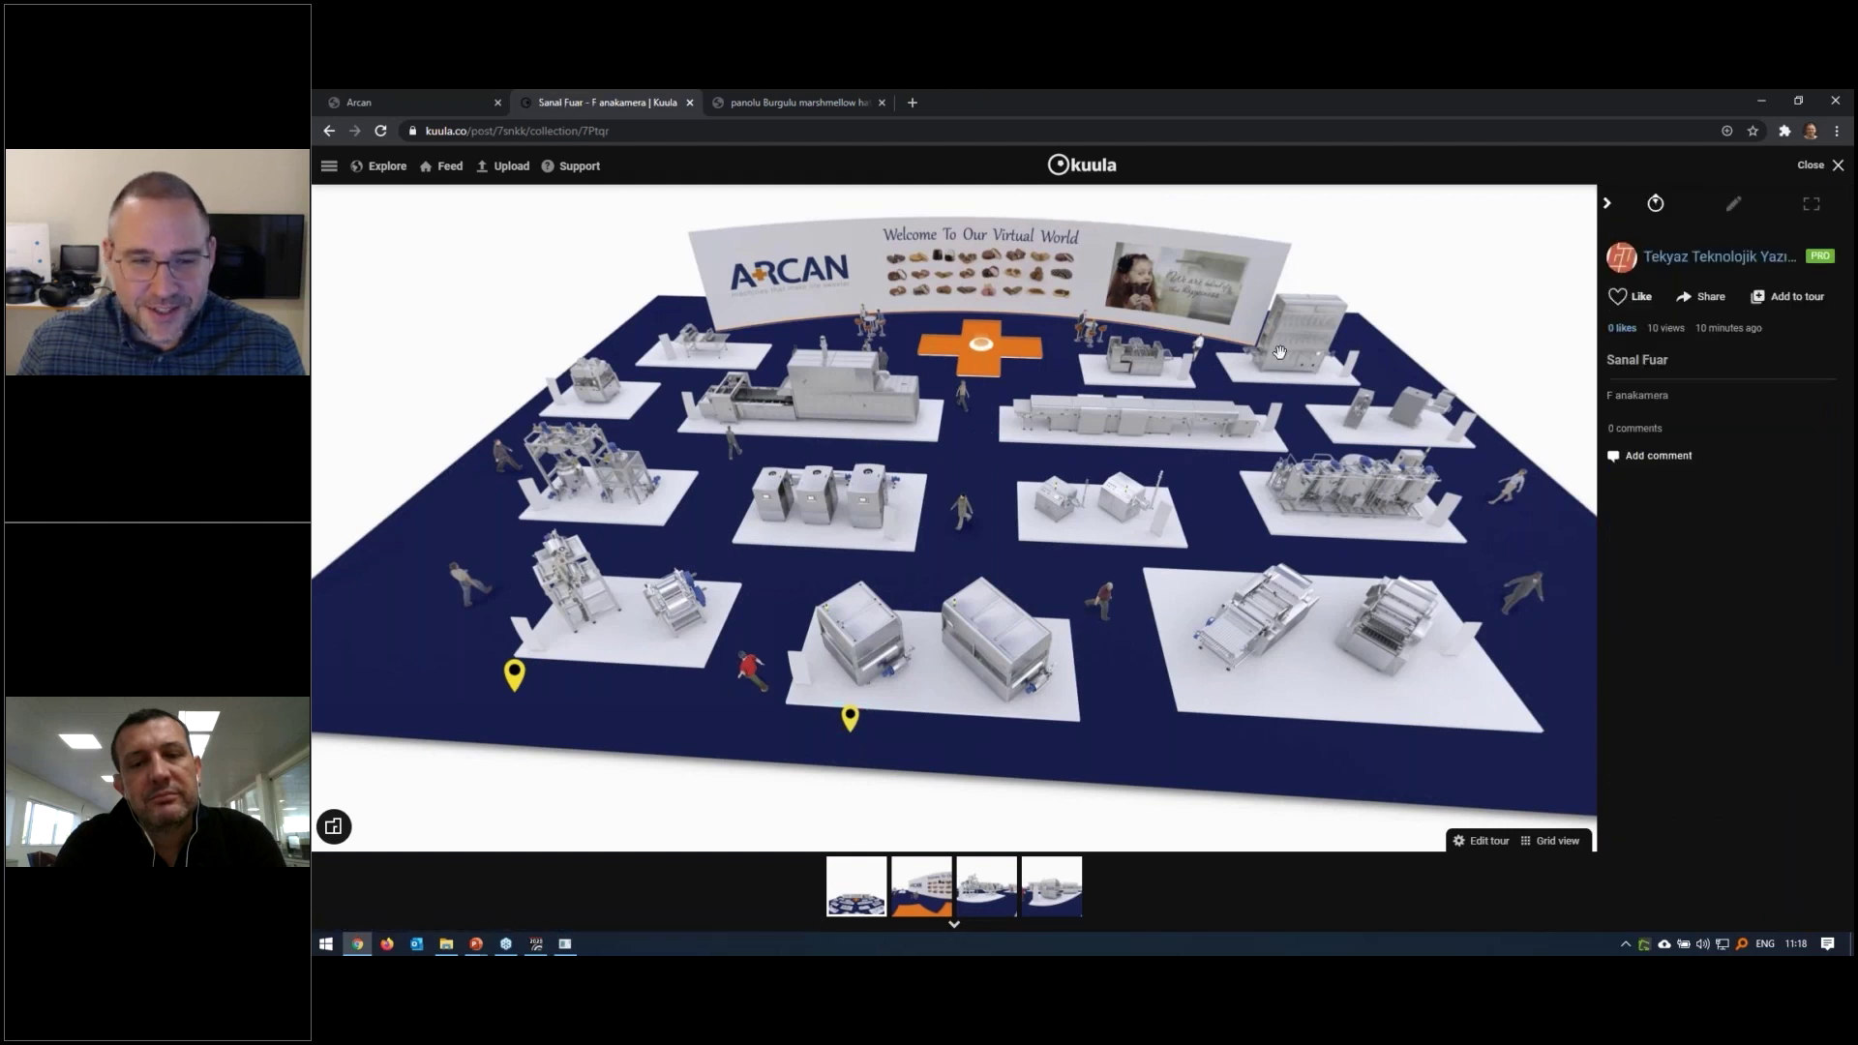
# Test the F kaplama pin, look around the machine hall, then return to the F anakamera overview
pyautogui.click(851, 714)
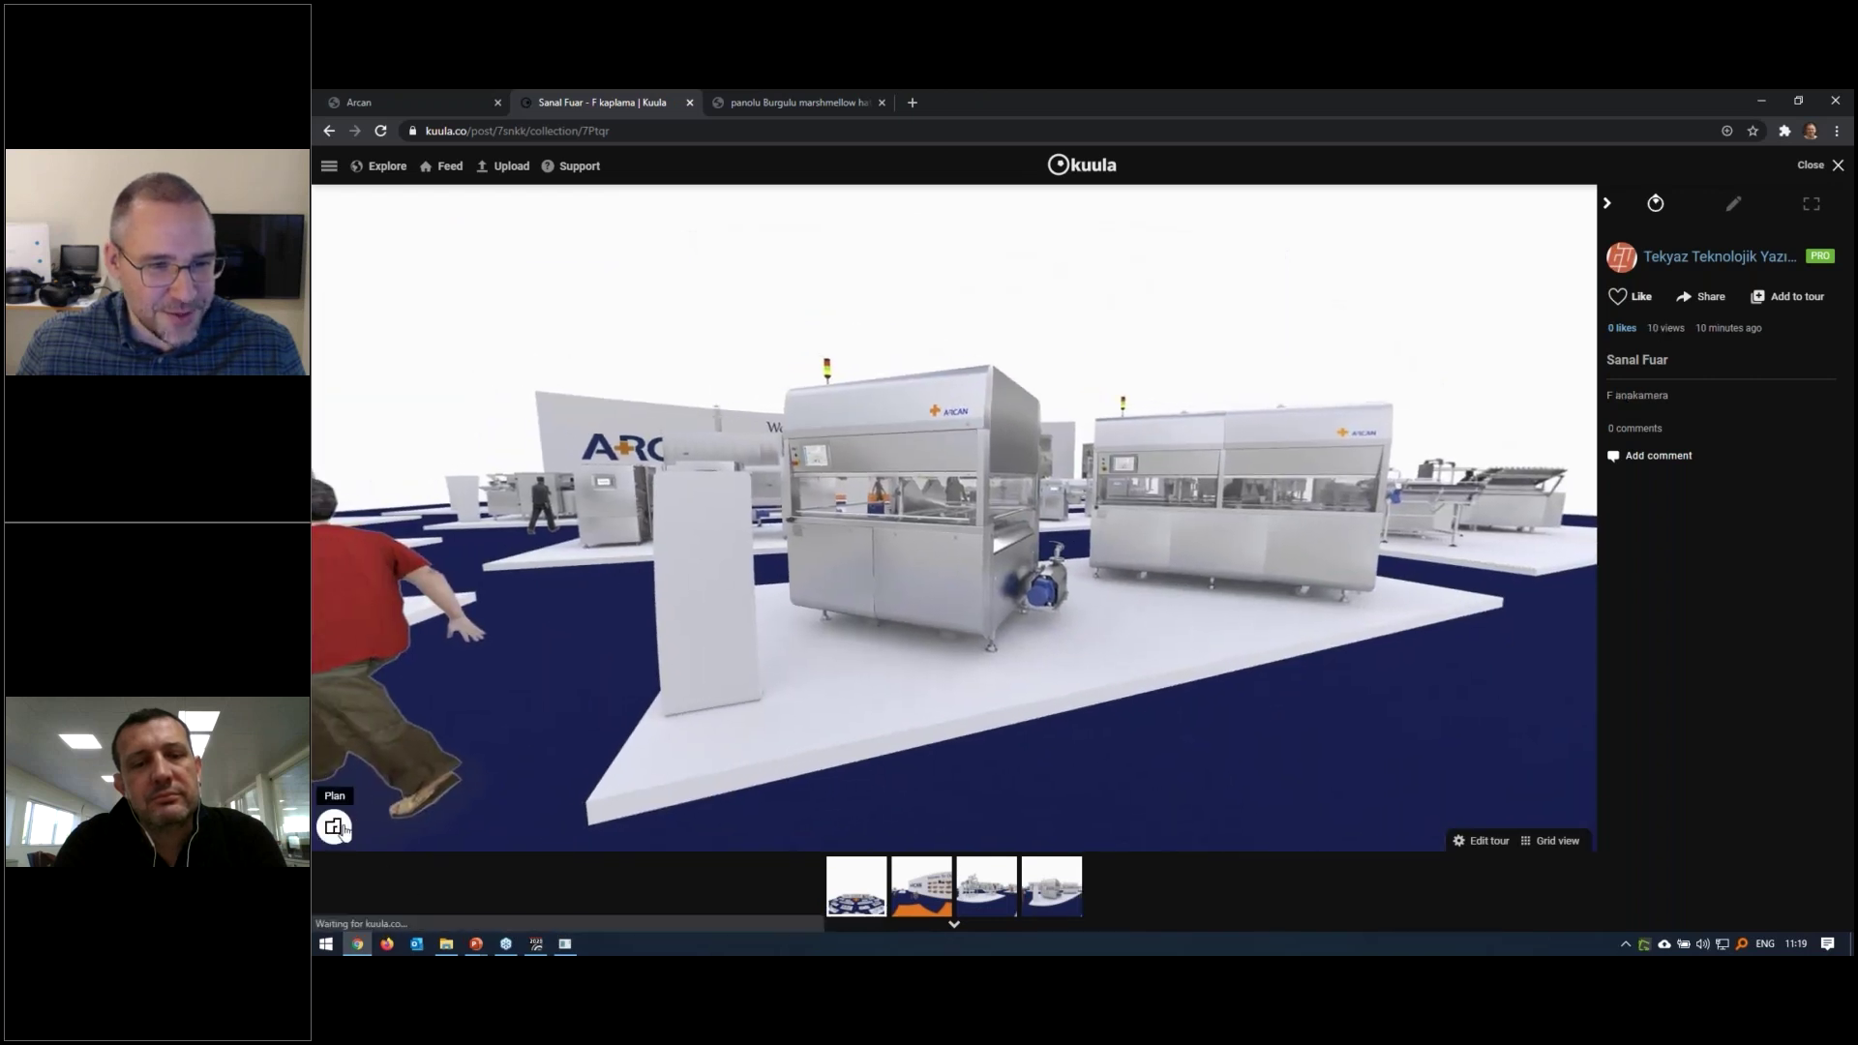
pyautogui.click(455, 803)
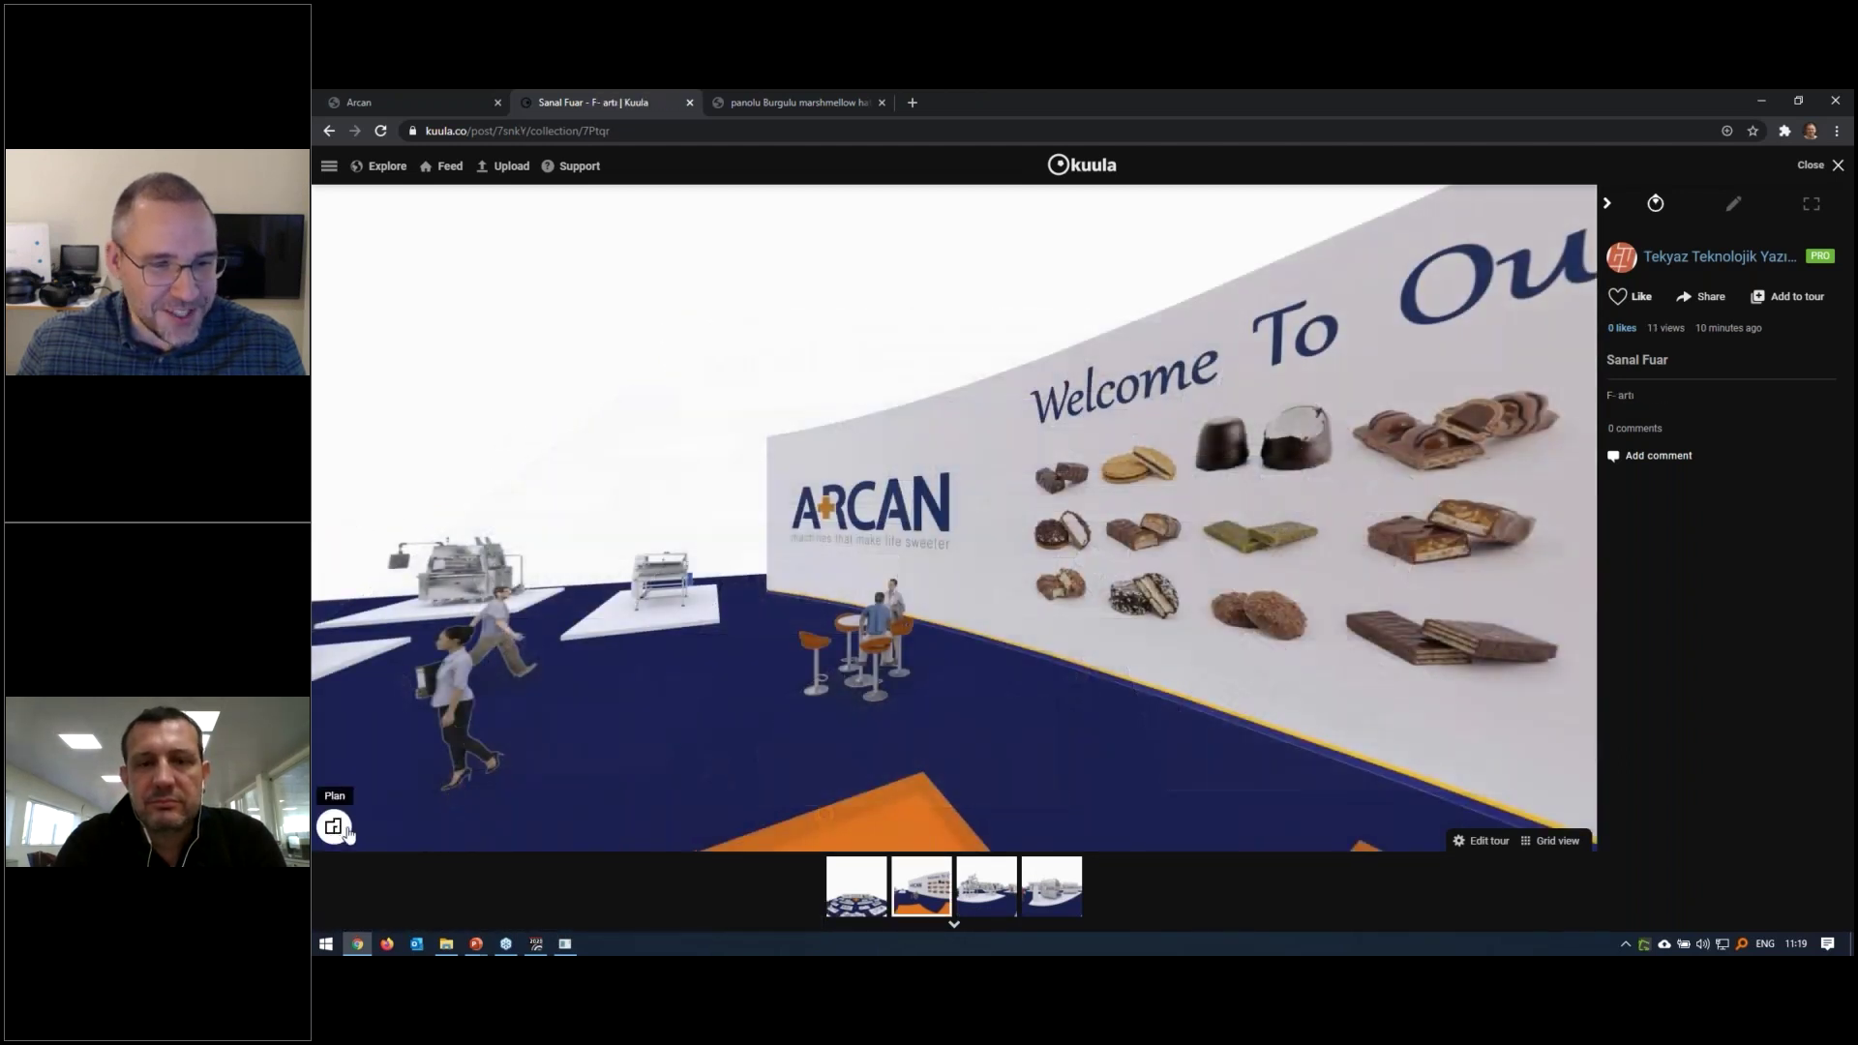
pyautogui.moveTo(786, 629); pyautogui.dragTo(382, 695)
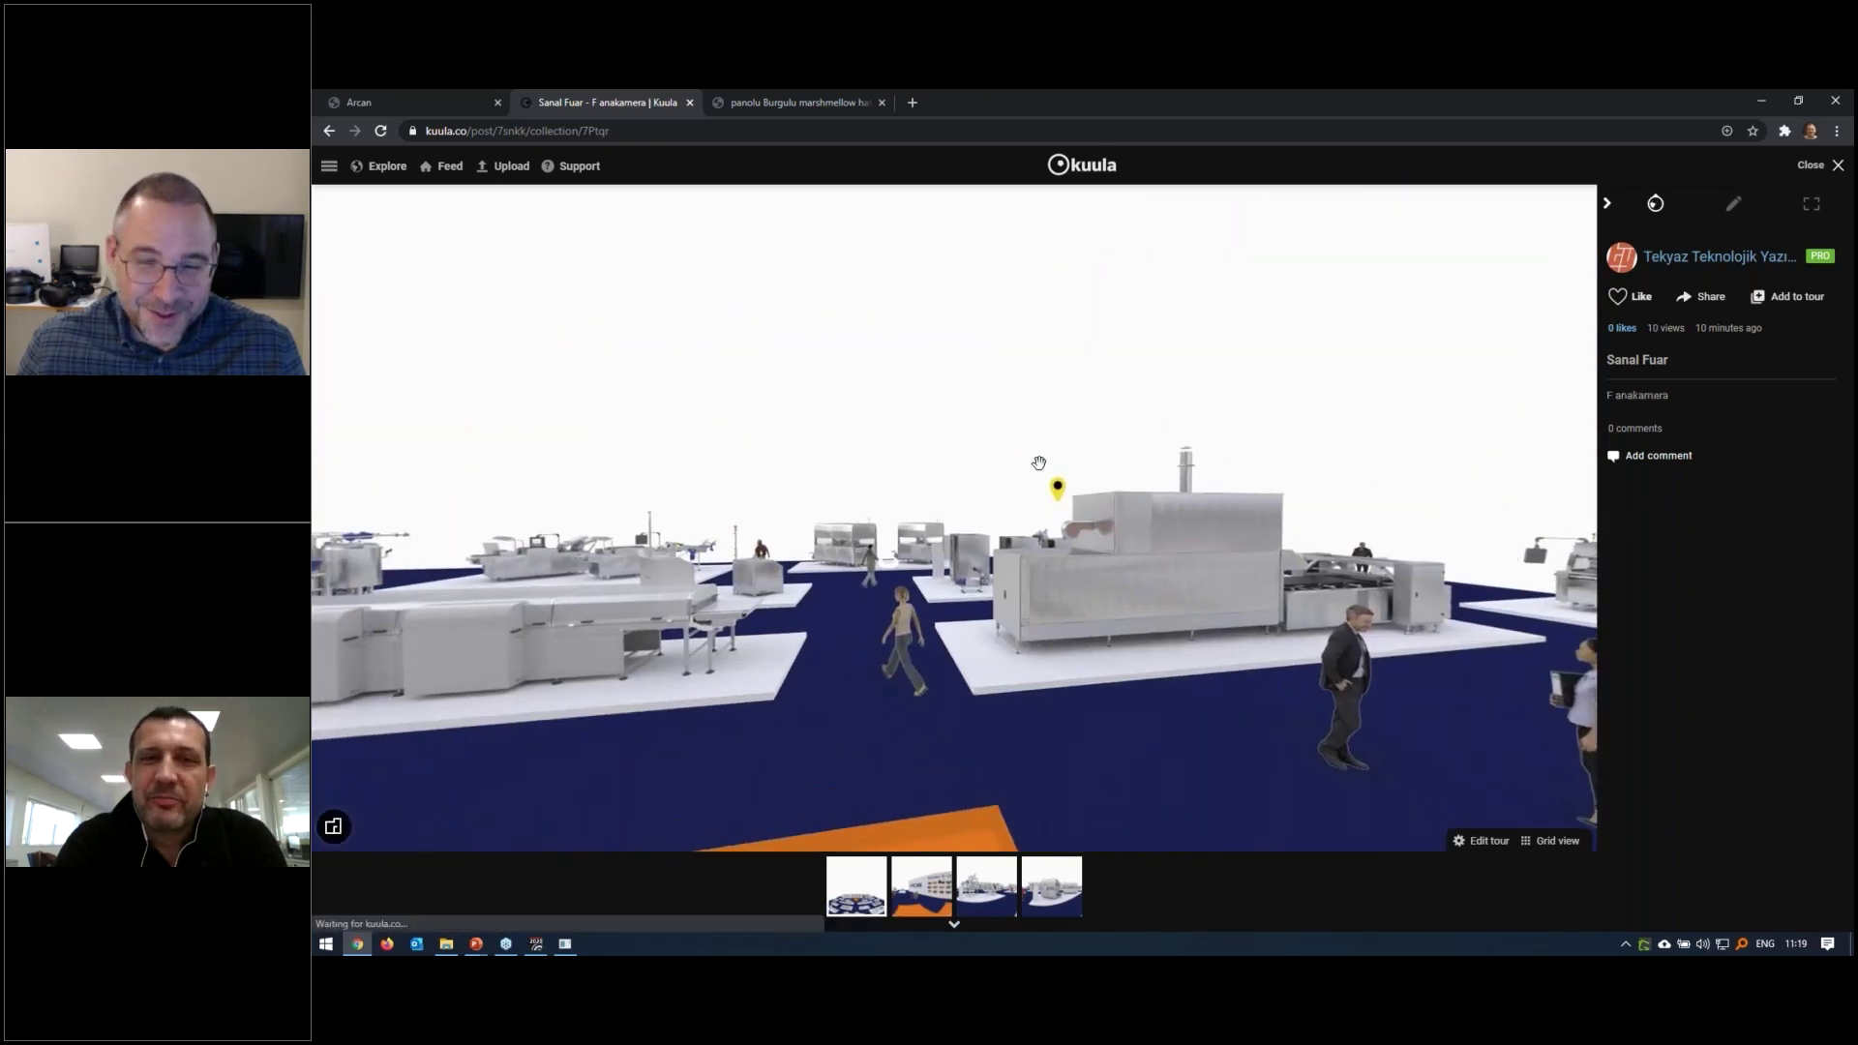
pyautogui.click(1055, 487)
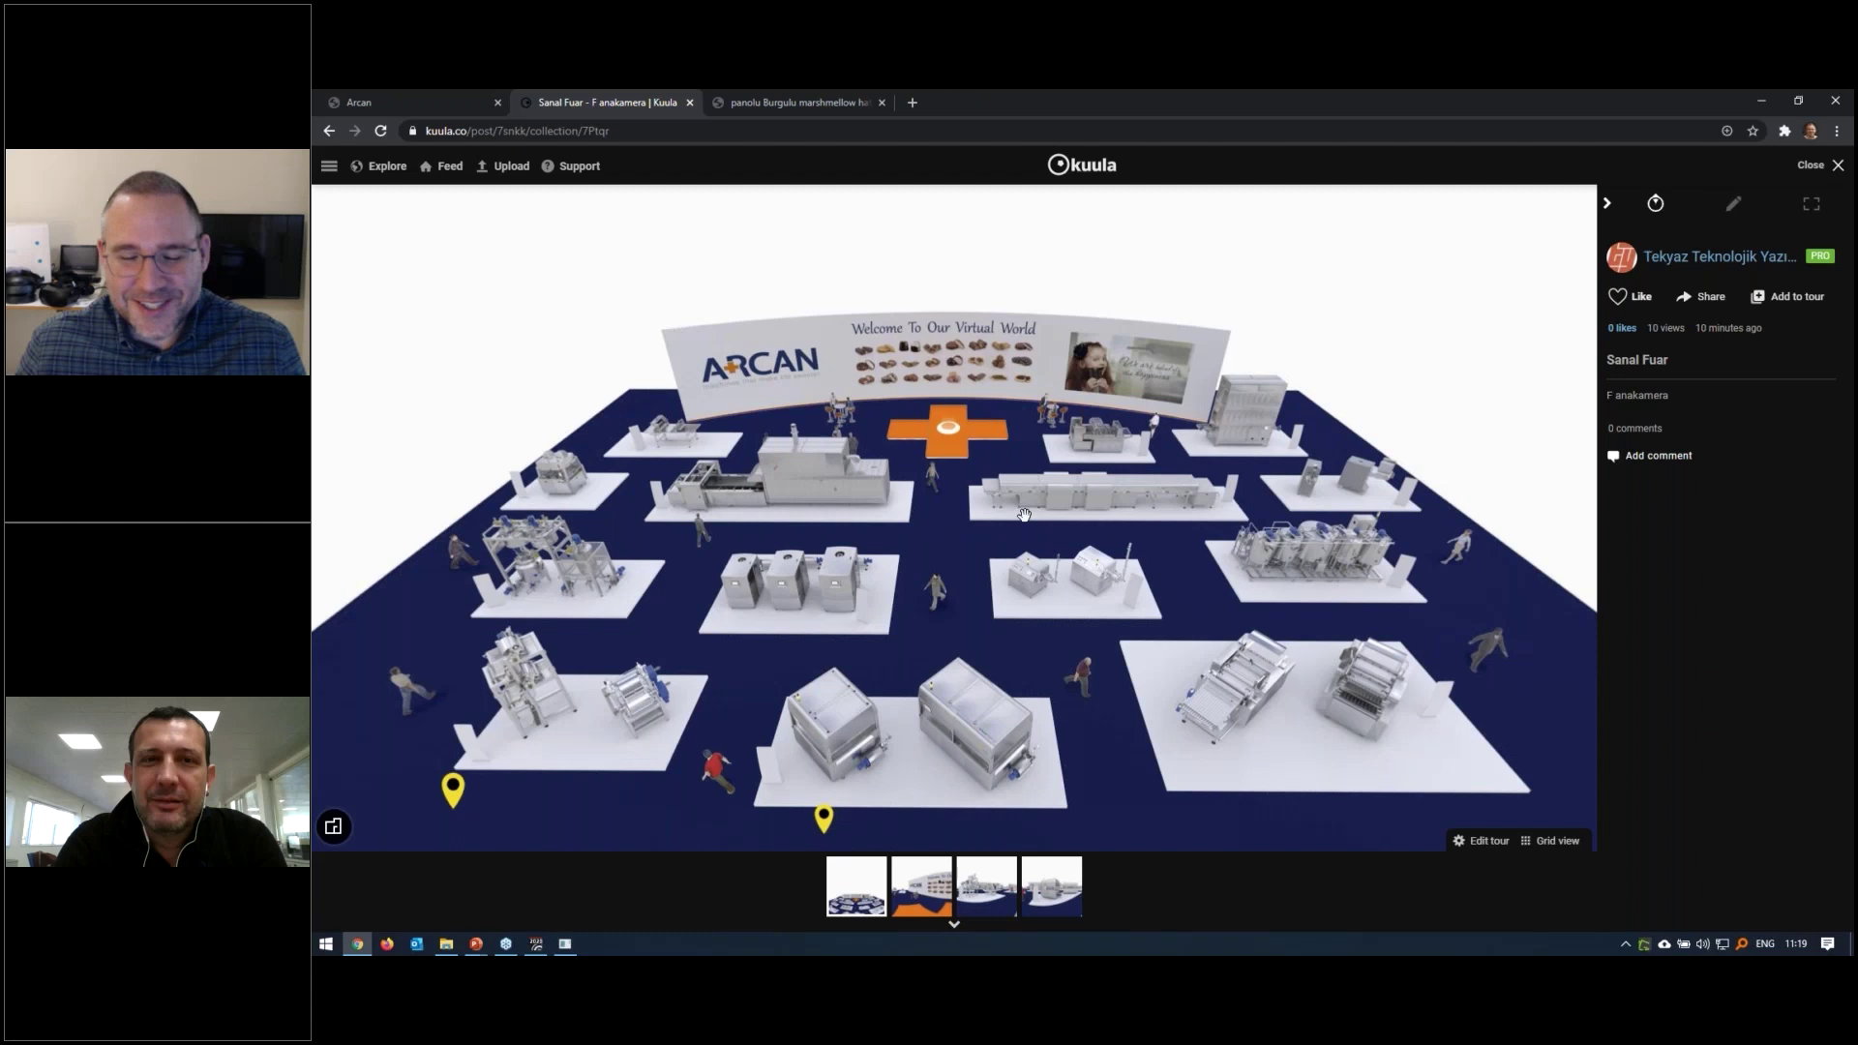
pyautogui.click(1719, 306)
# Copy the tour's share link again from the export settings
pyautogui.click(1082, 437)
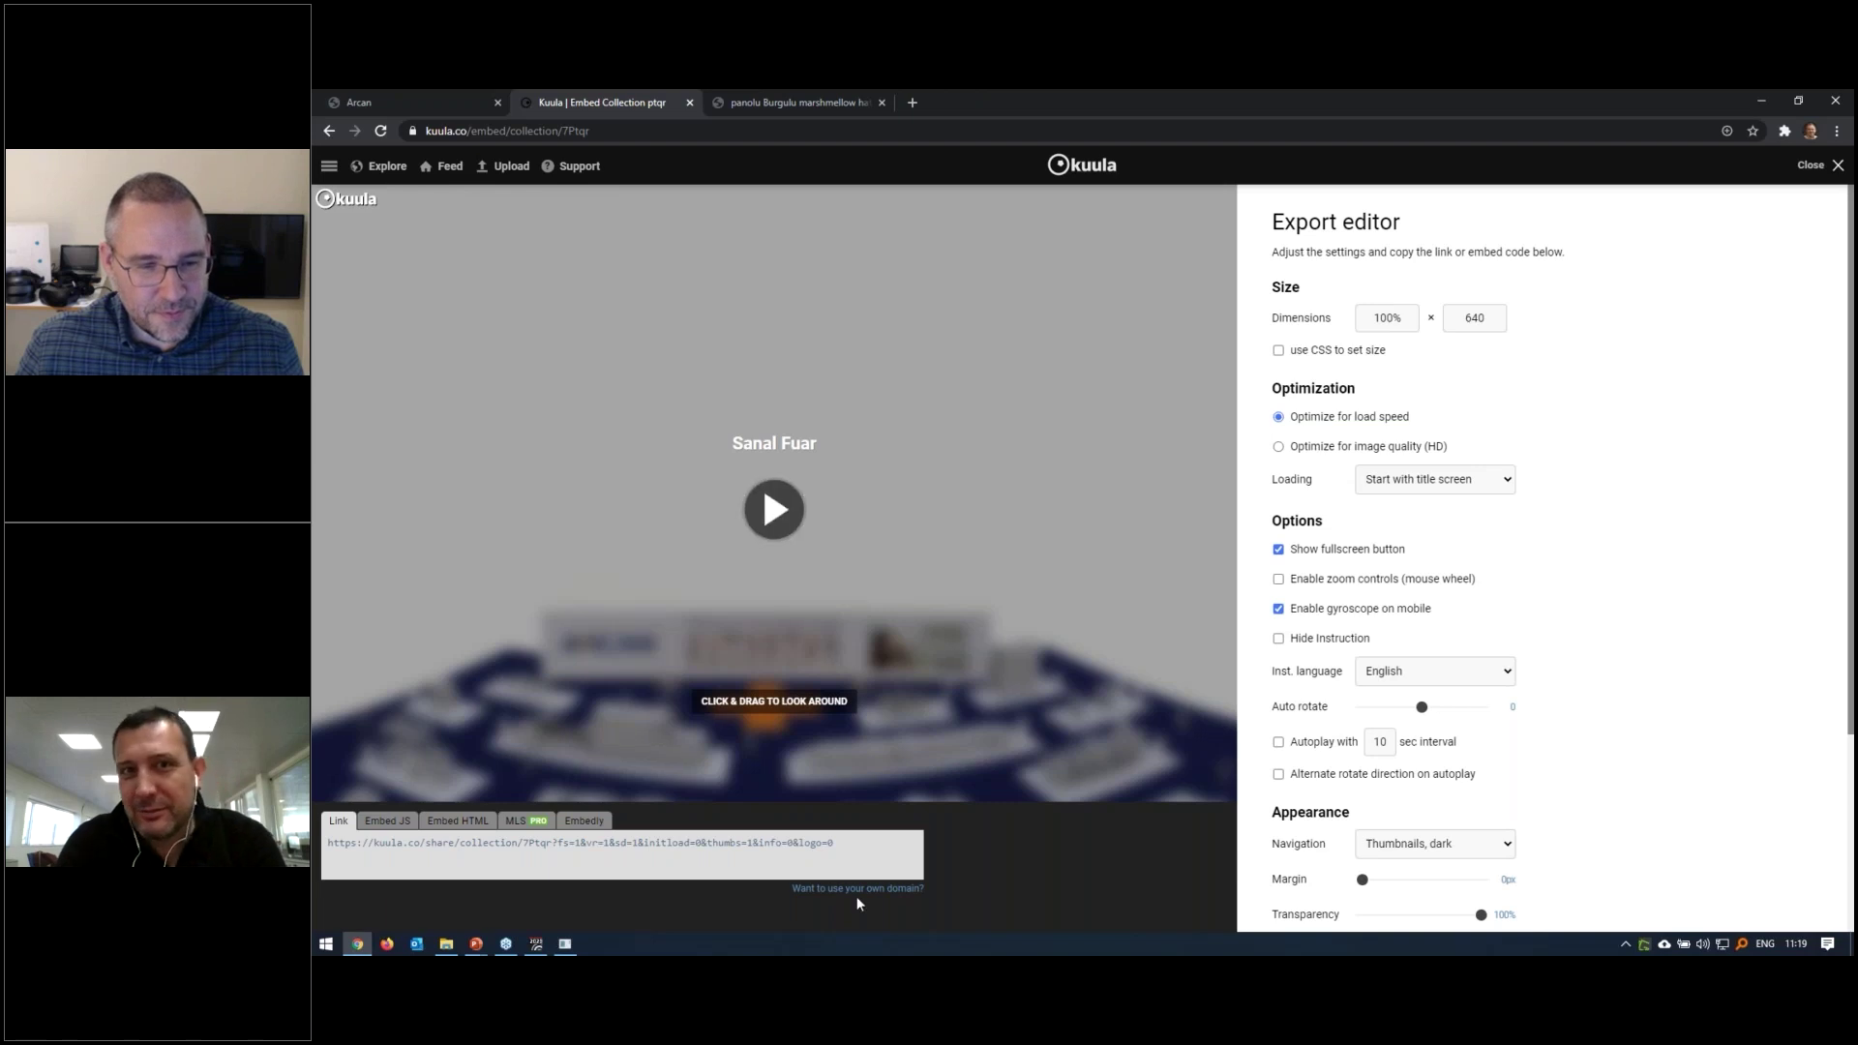
pyautogui.click(874, 844)
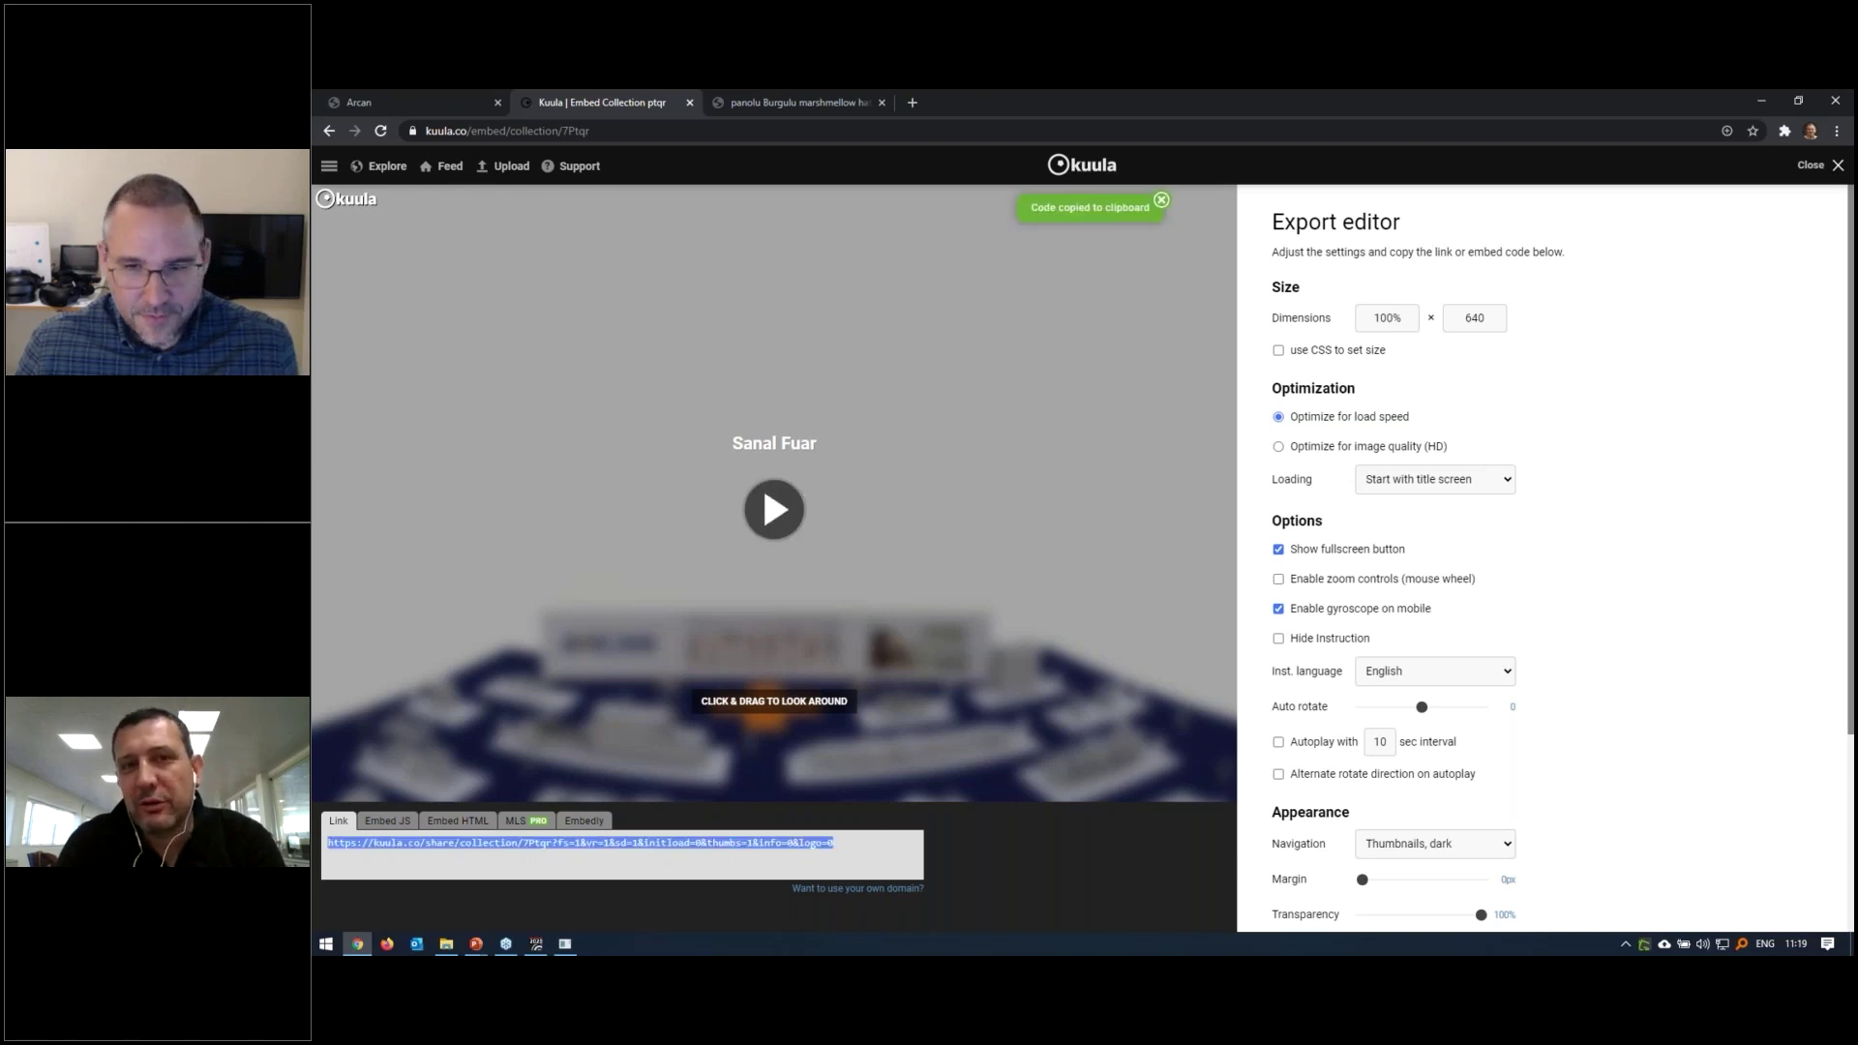
pyautogui.click(1837, 166)
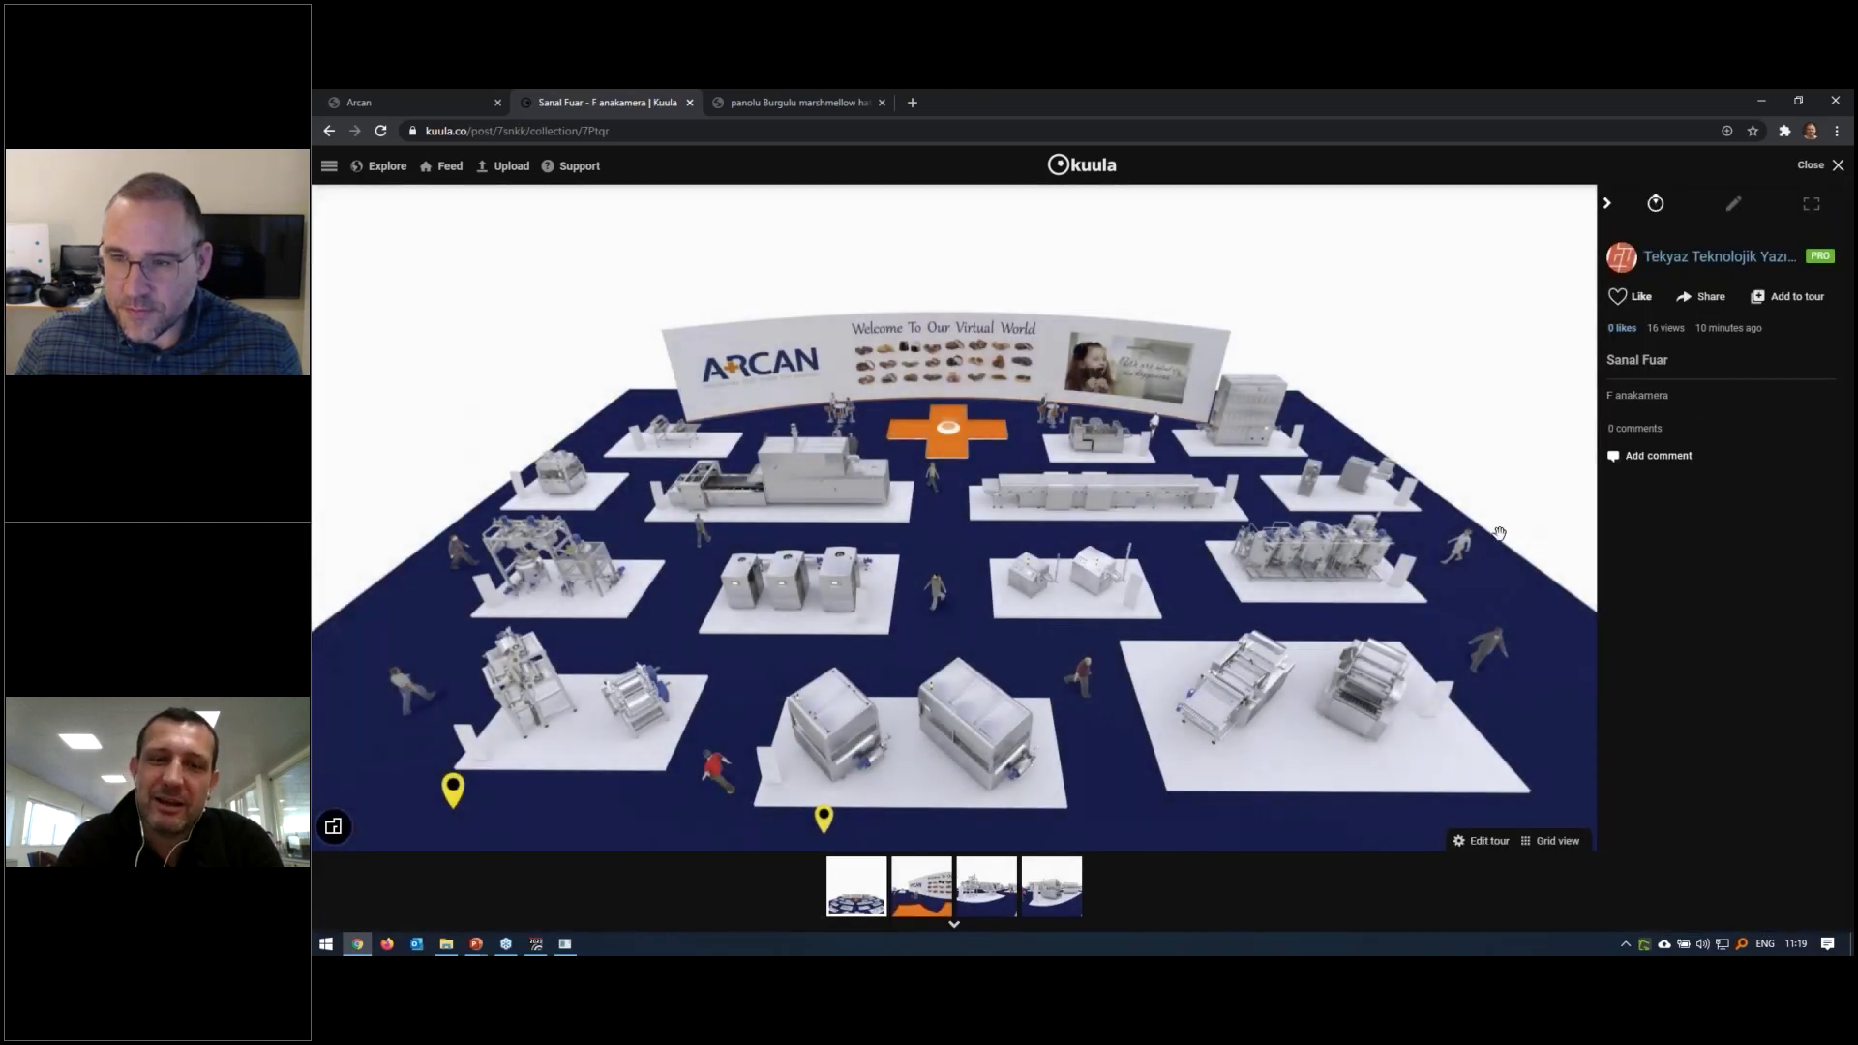
# Hide F- arti, F anakamera, F halı serme and F kaplama from the thumbnail bar and save the tour
pyautogui.click(1482, 841)
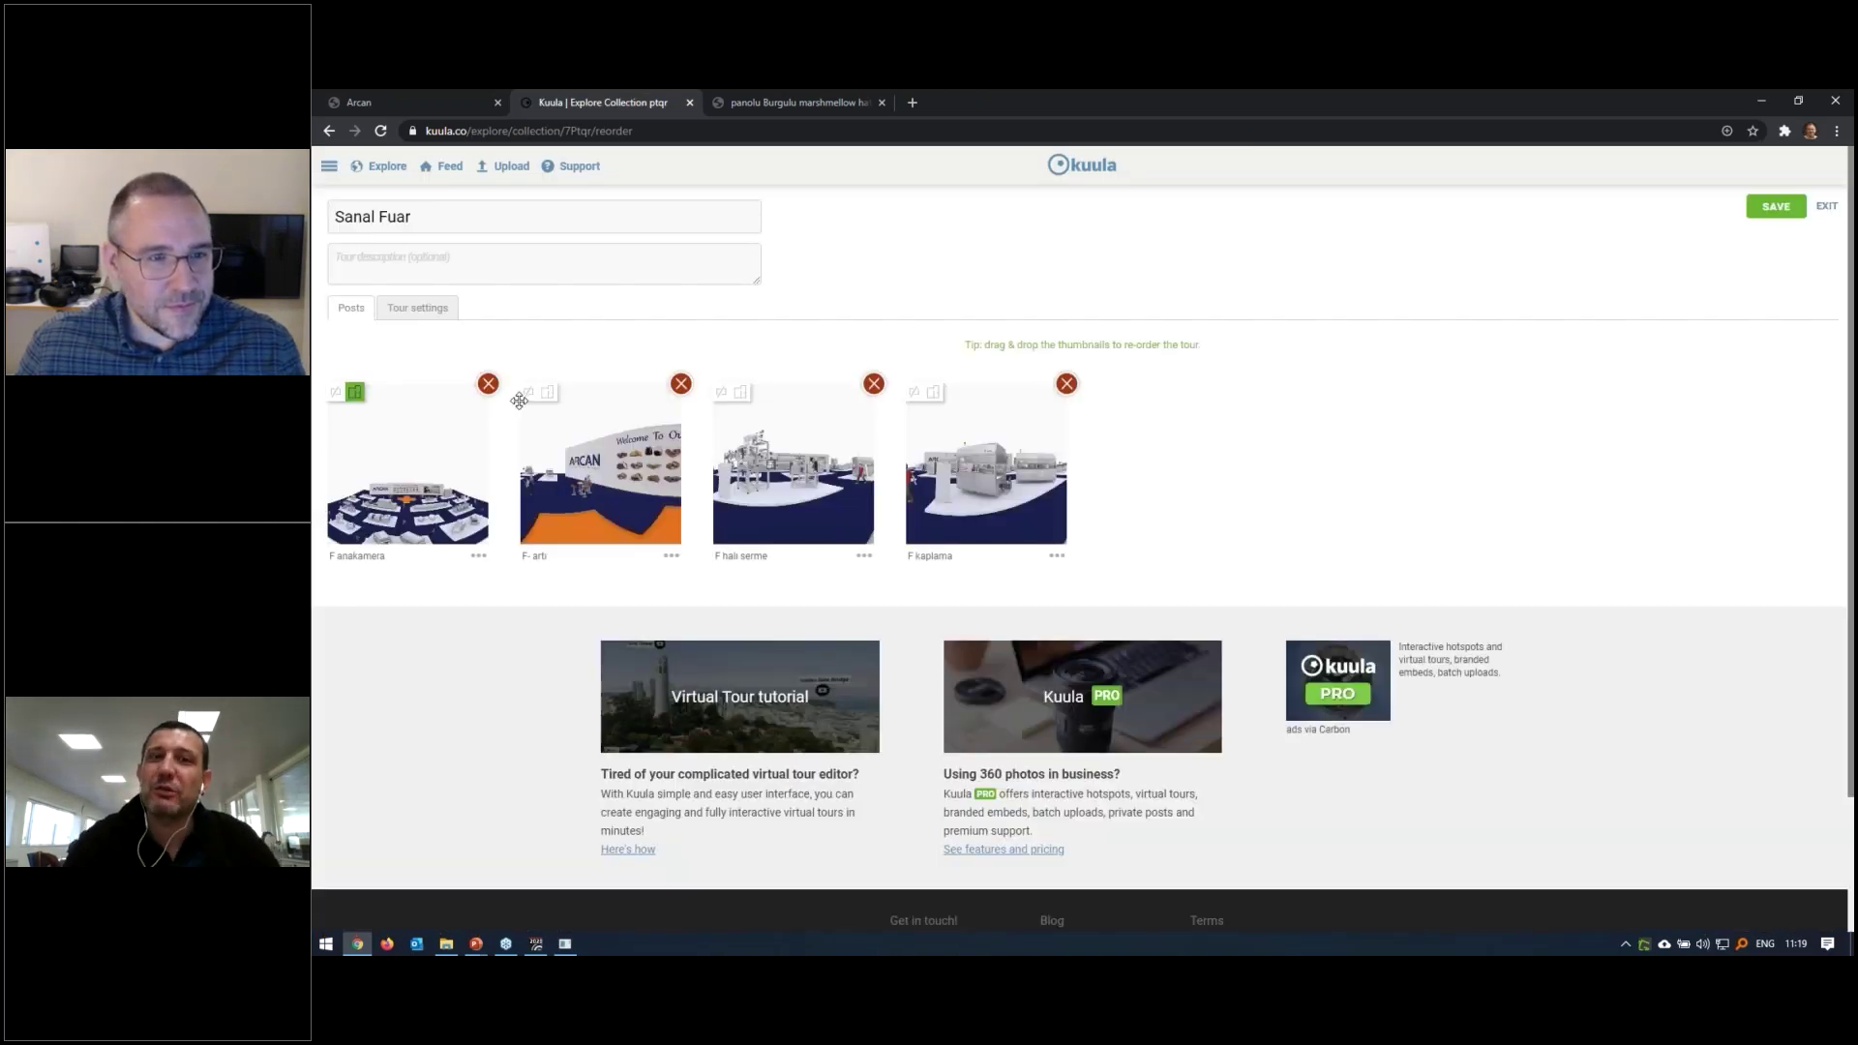
pyautogui.click(530, 393)
pyautogui.click(335, 392)
pyautogui.click(721, 392)
pyautogui.click(915, 393)
pyautogui.click(1777, 205)
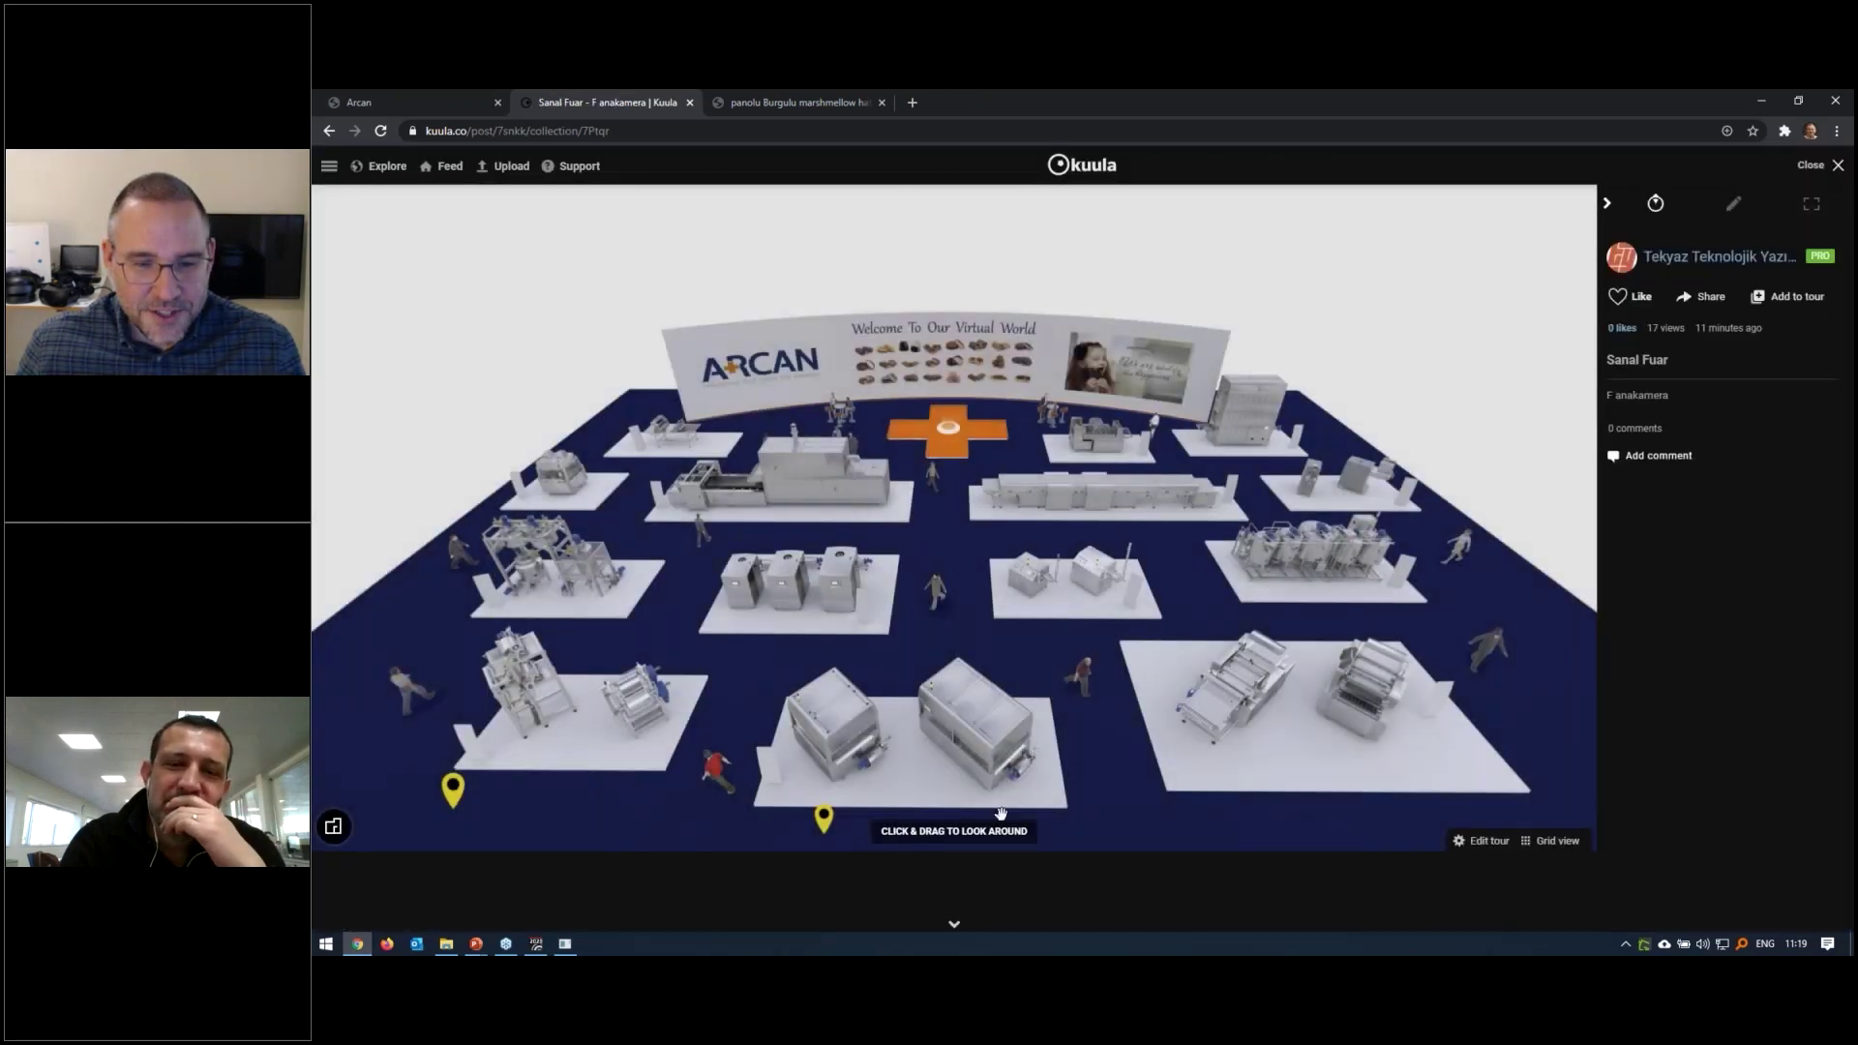
# Copy the Sanal Fuar tour's share link from the Share options
pyautogui.click(1709, 297)
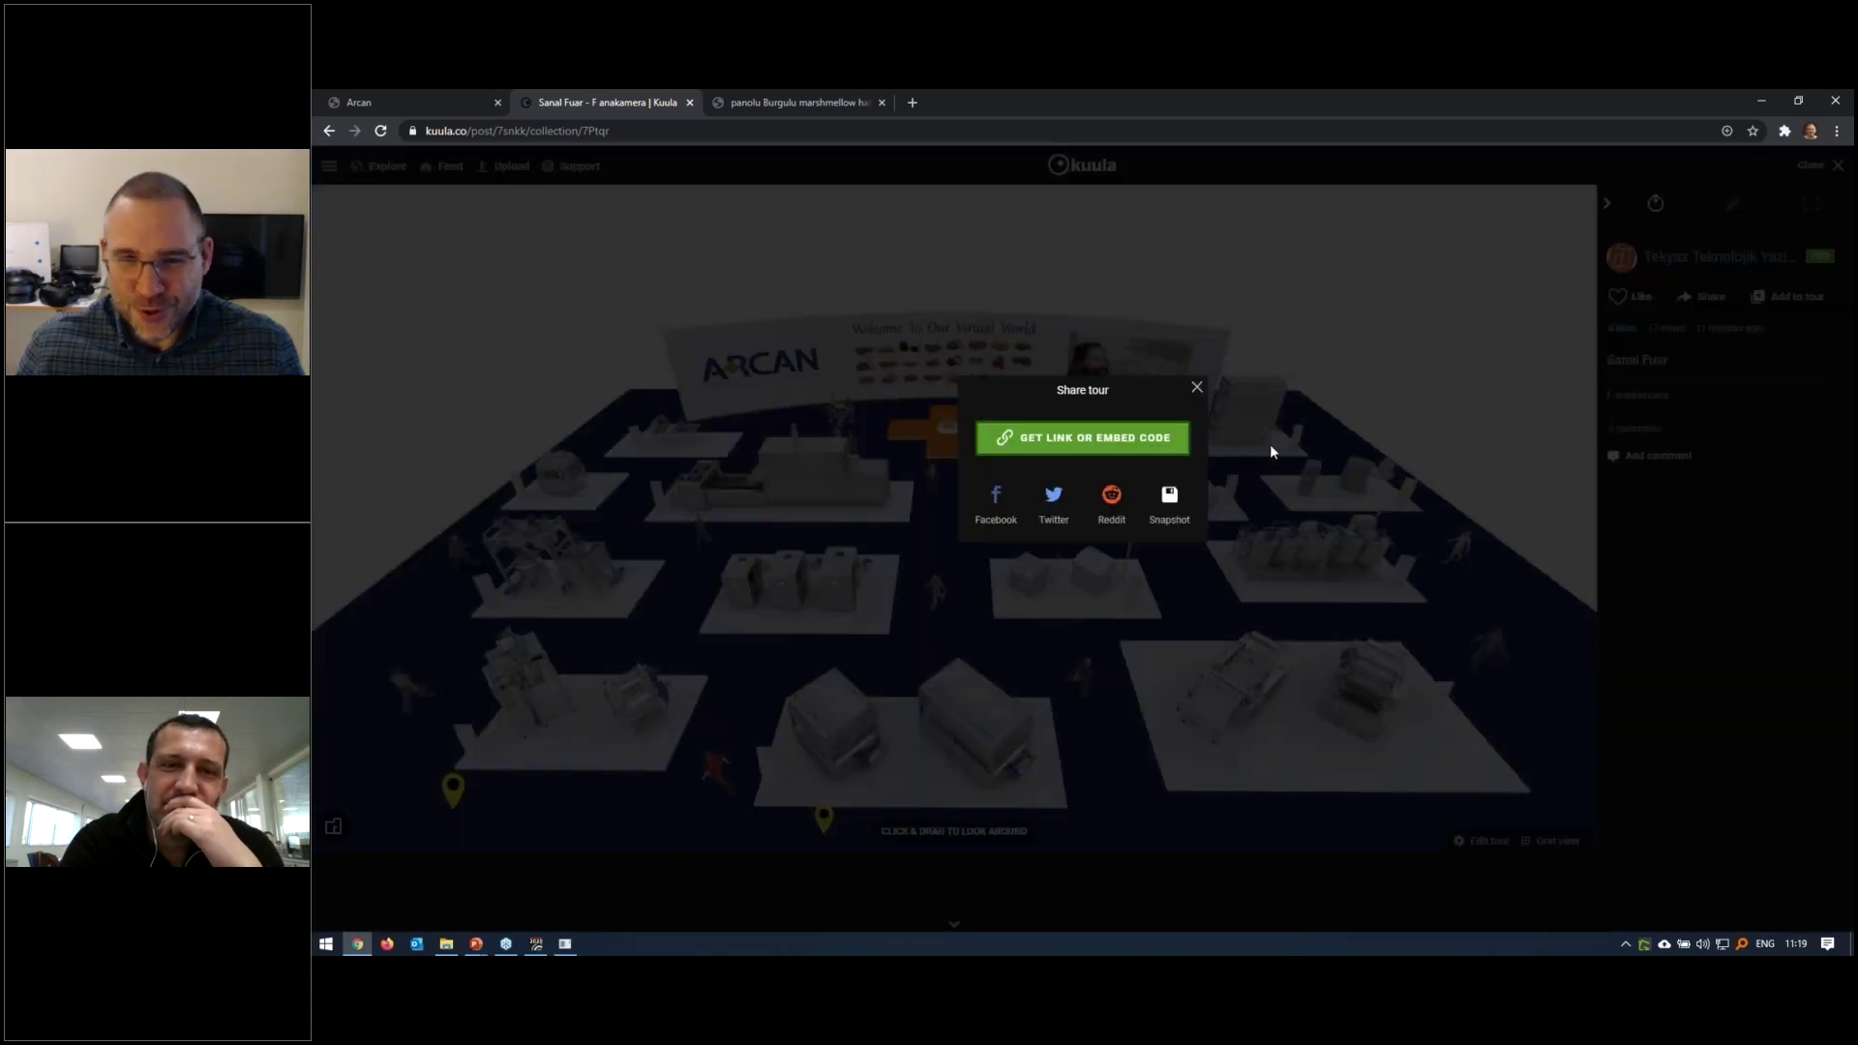
pyautogui.click(1084, 438)
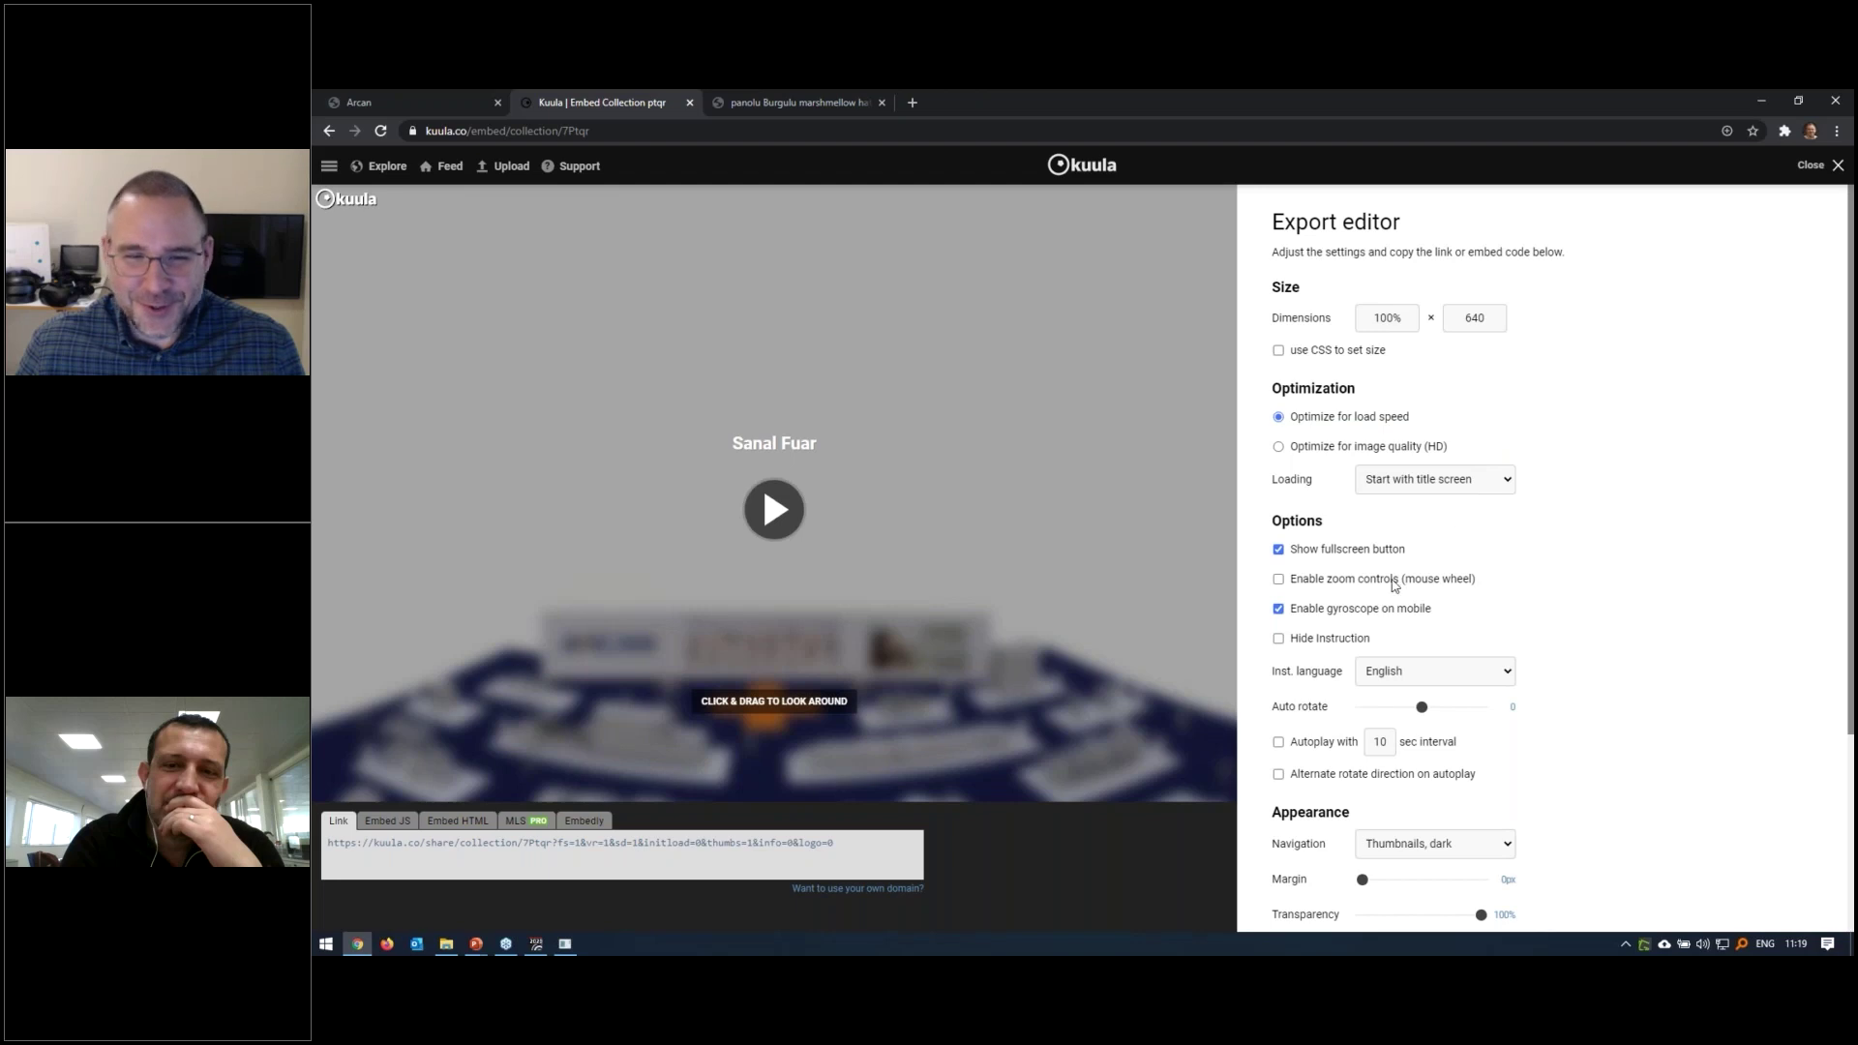
pyautogui.click(395, 845)
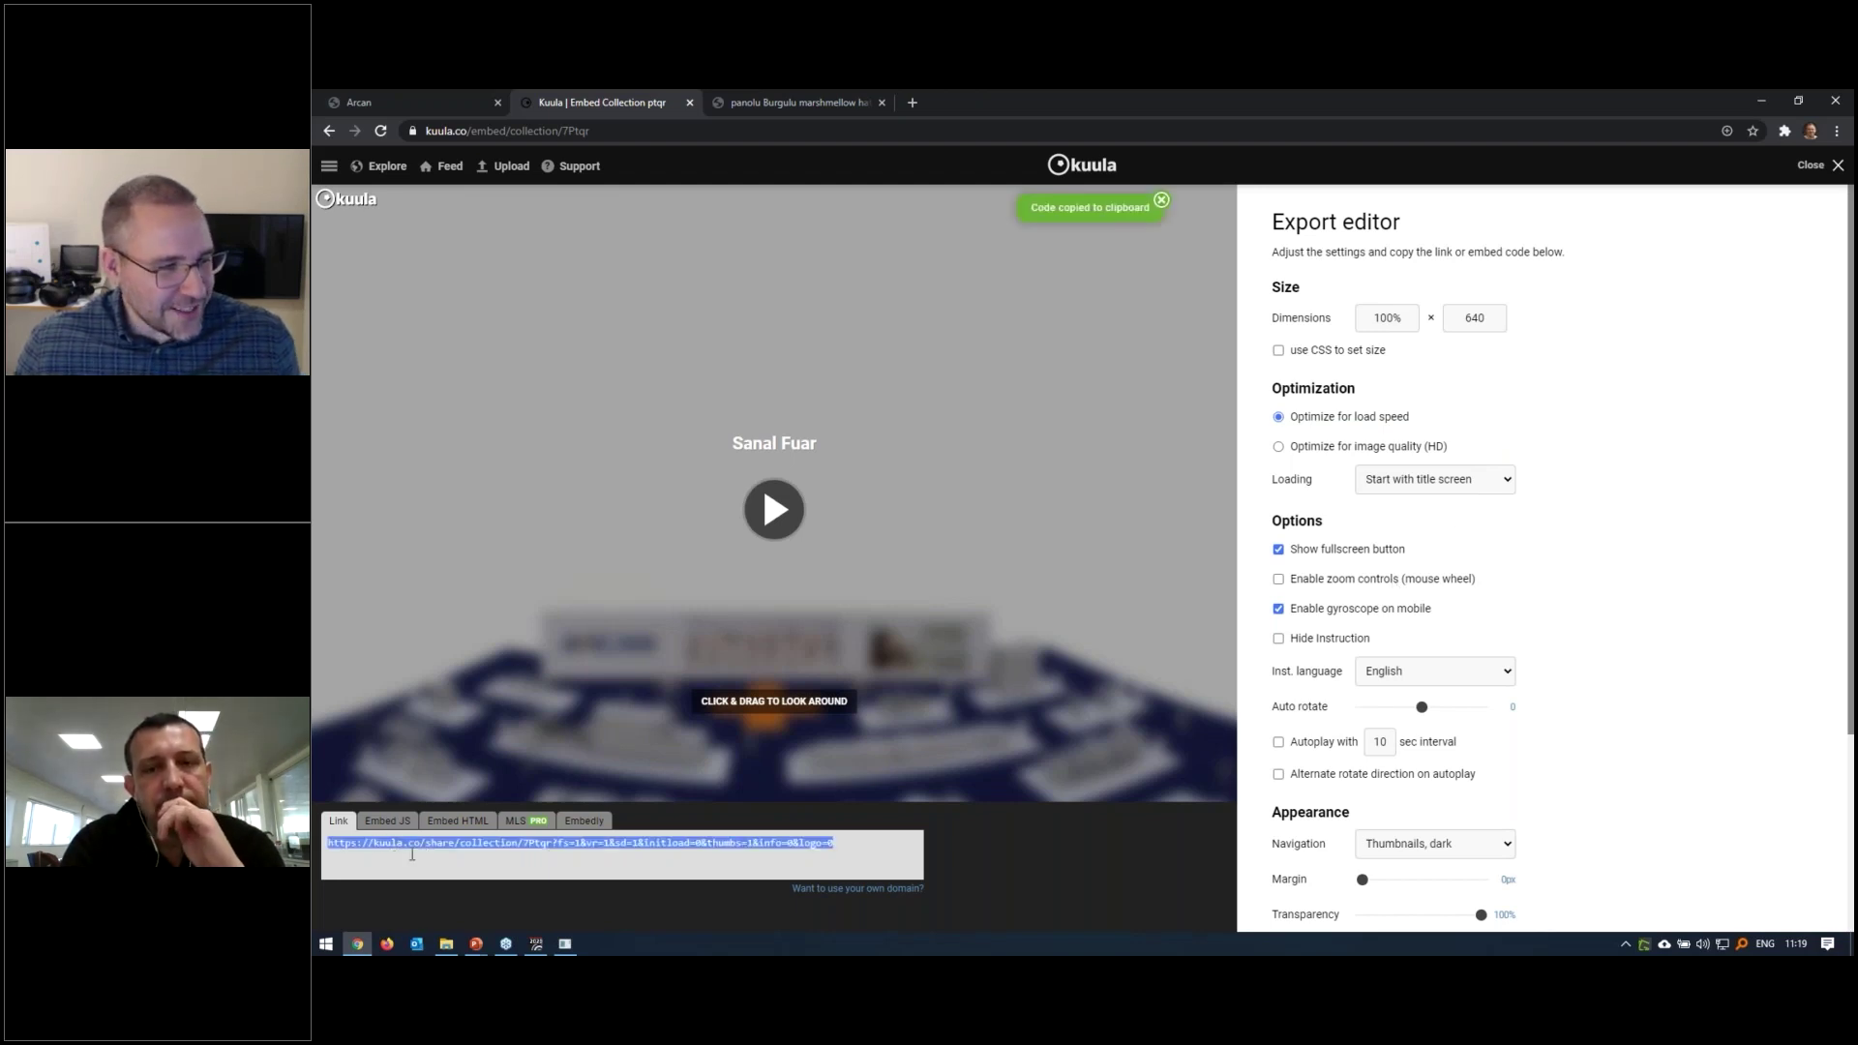
pyautogui.hotkey('alt', 'Tab')
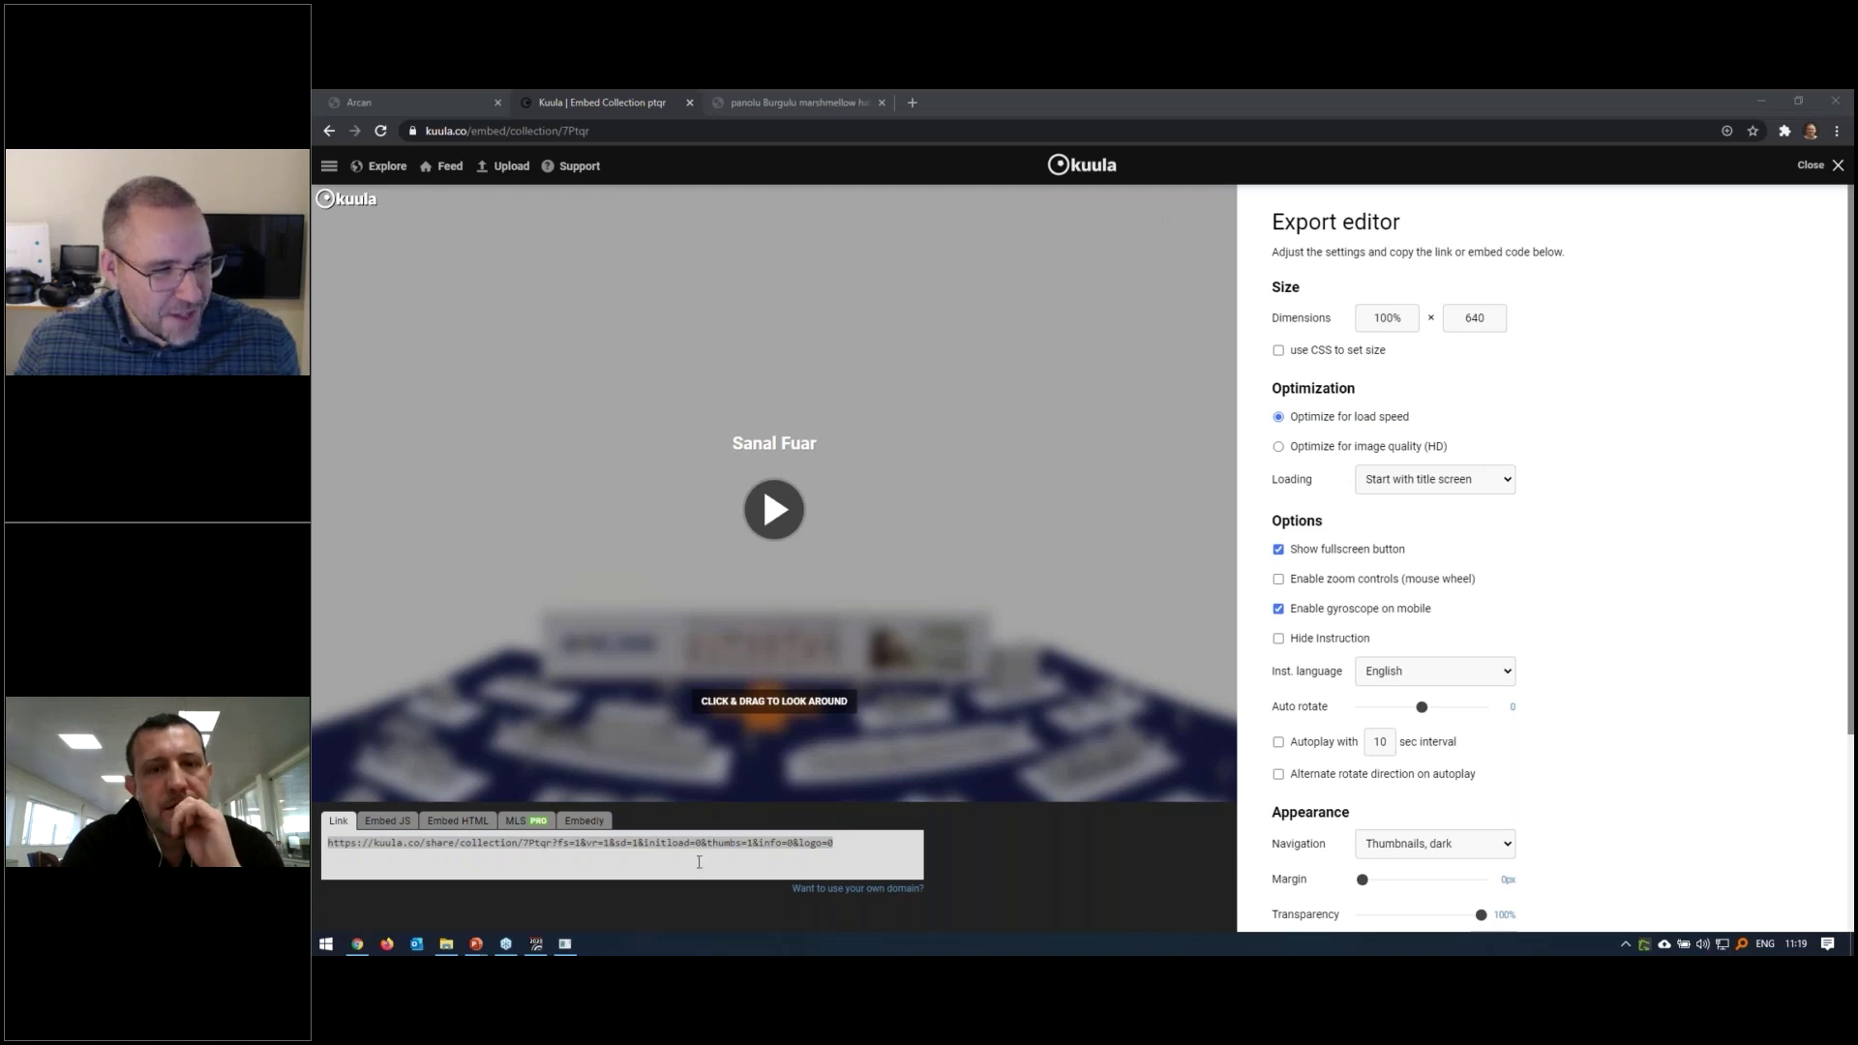
pyautogui.click(834, 863)
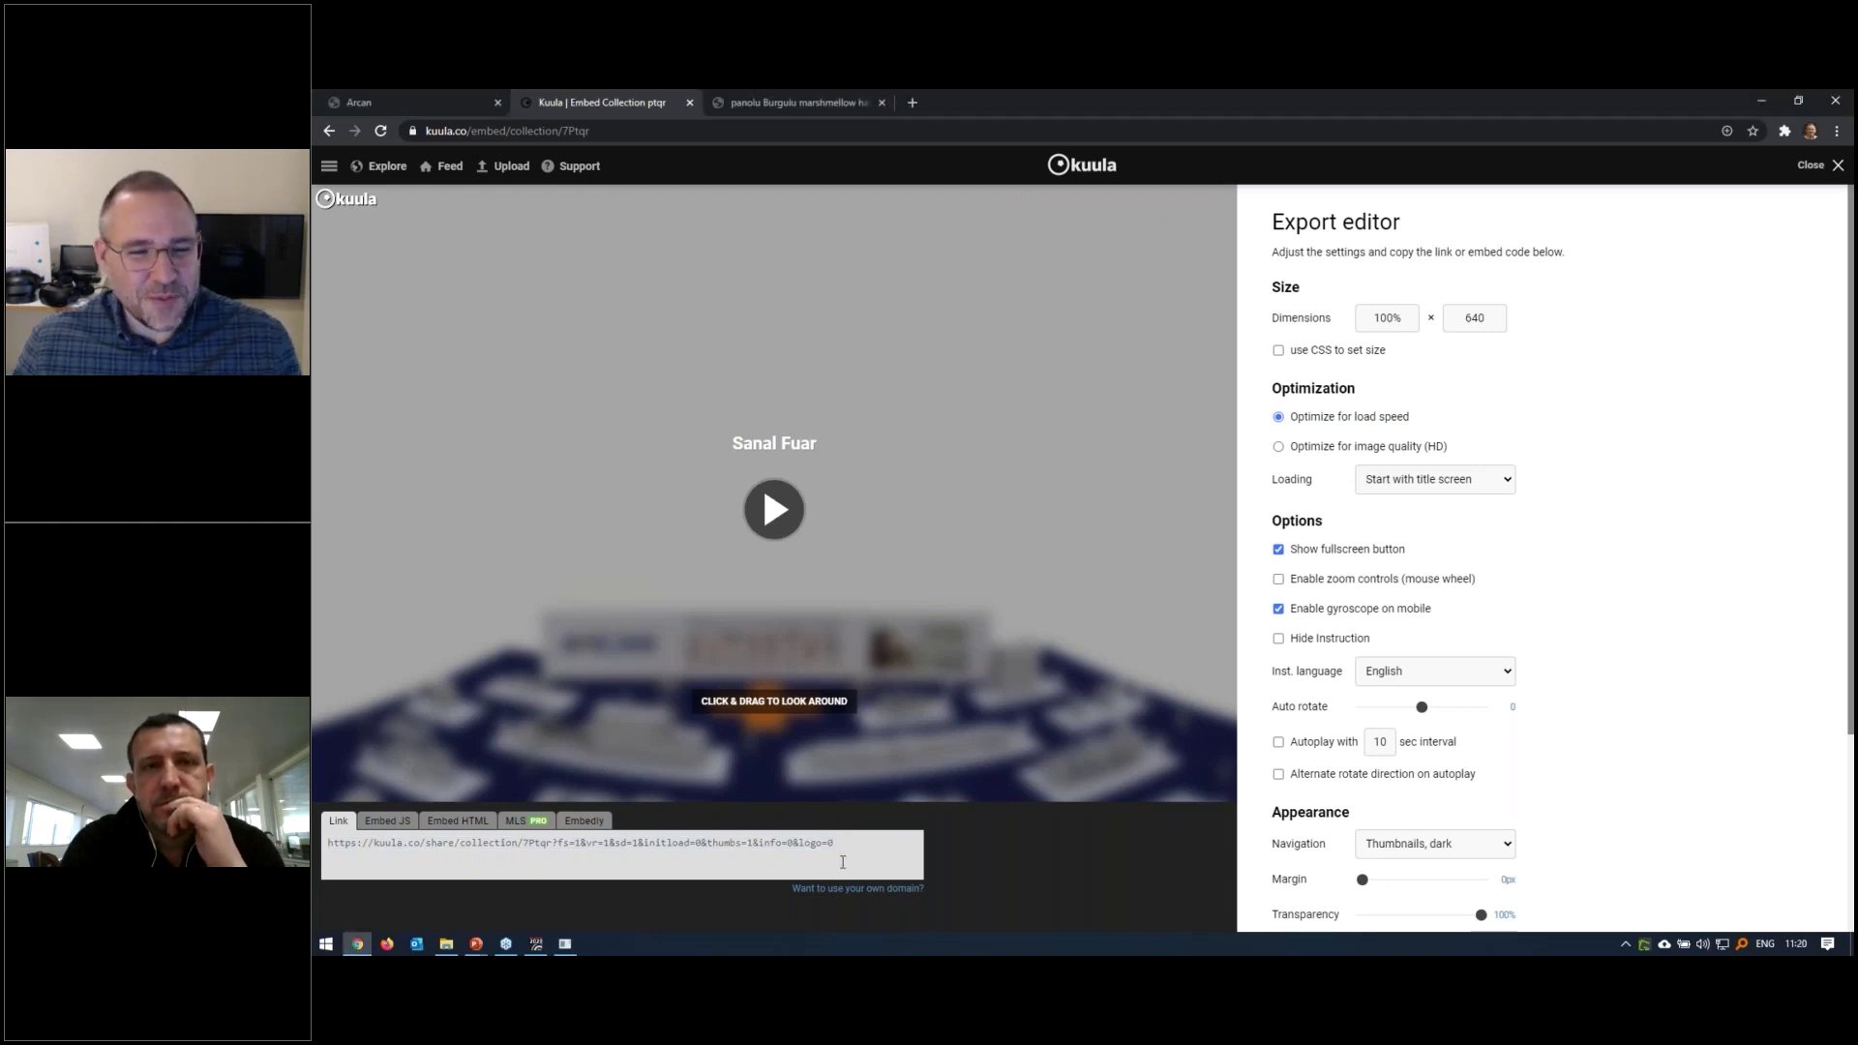
pyautogui.moveTo(835, 846); pyautogui.dragTo(360, 834)
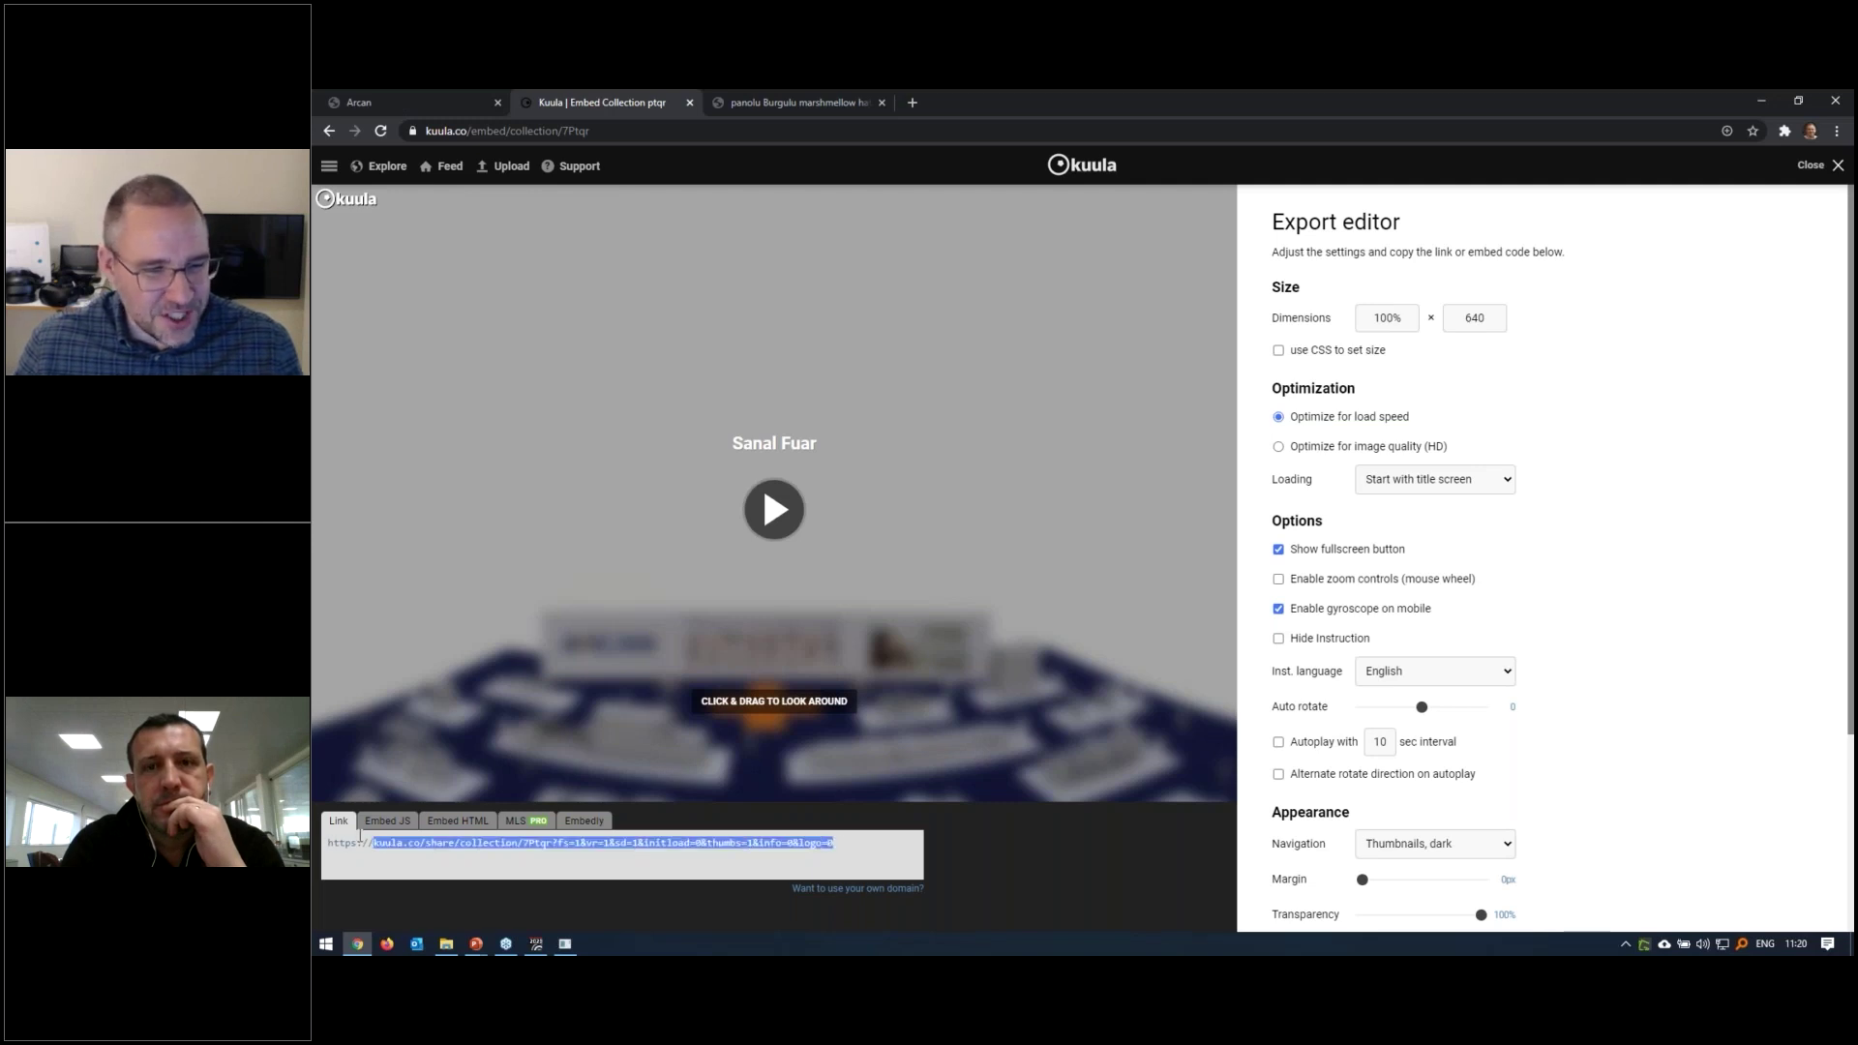
pyautogui.click(363, 847)
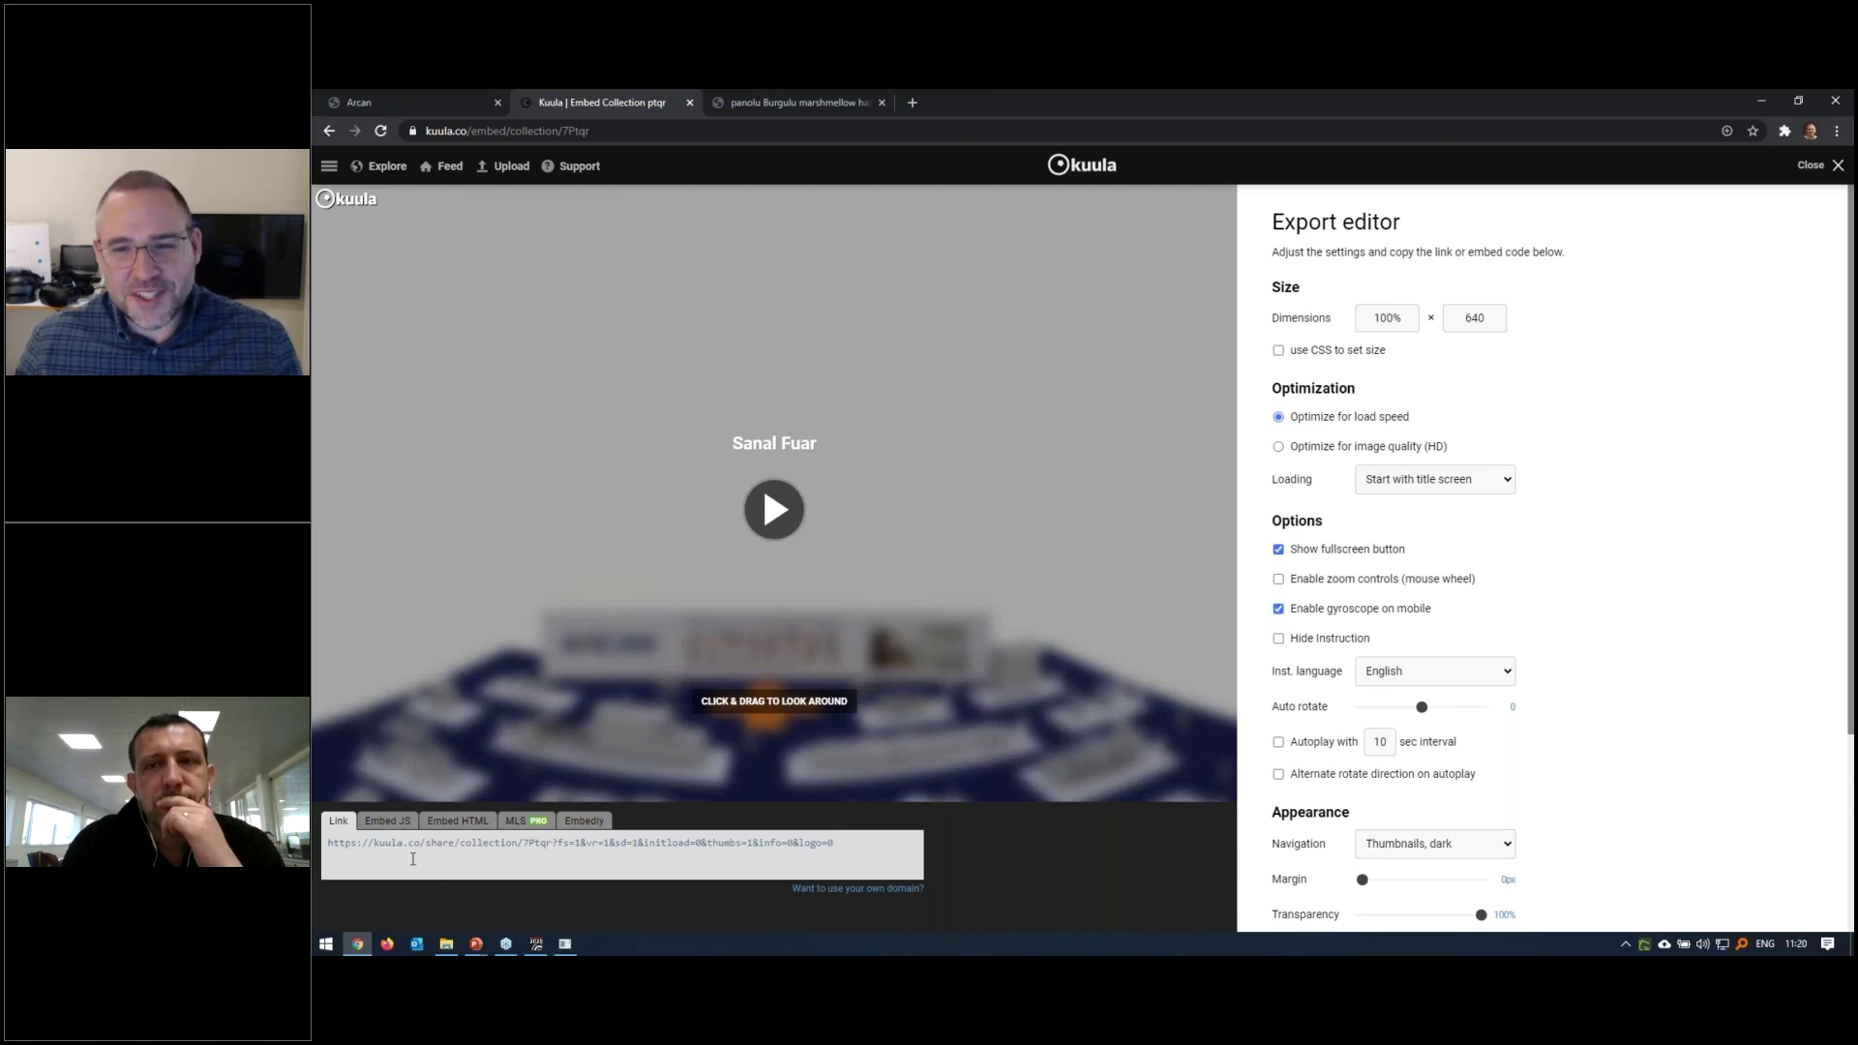
# Copy the tour's HTML embed code and close the share page
pyautogui.click(452, 825)
pyautogui.click(595, 866)
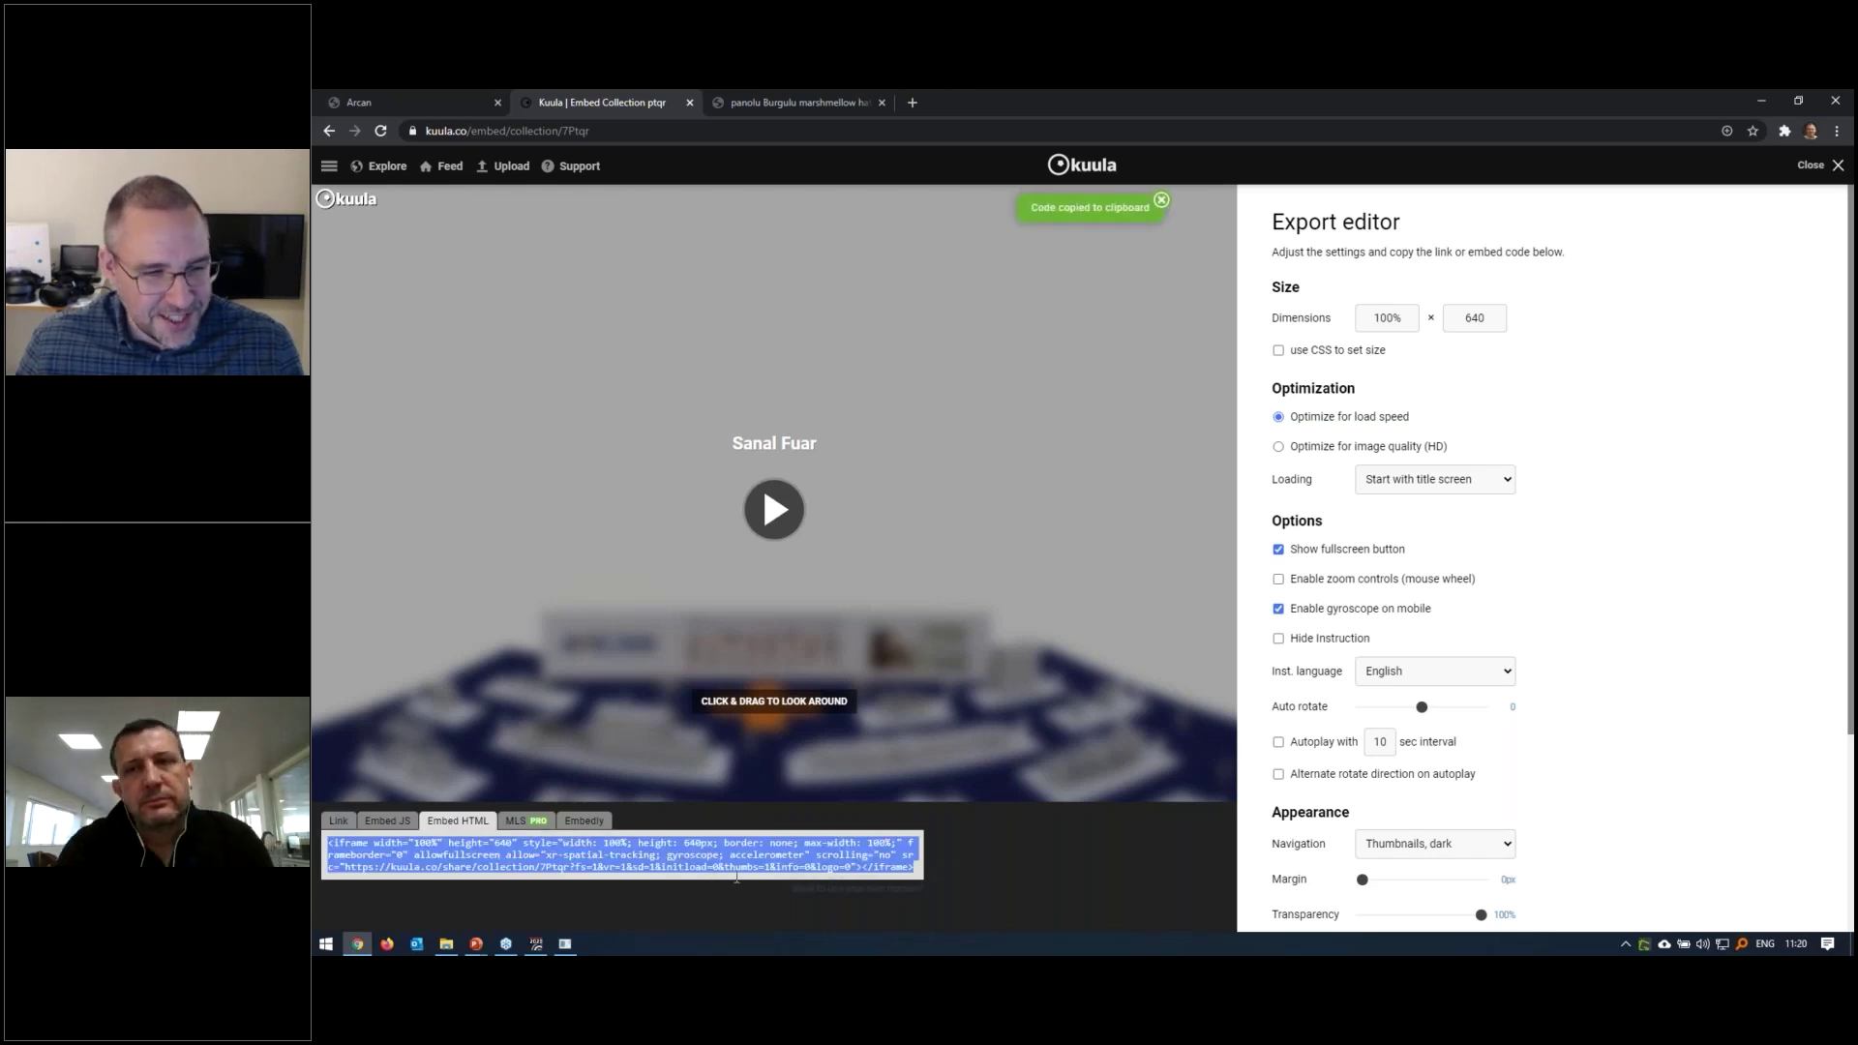
pyautogui.click(559, 847)
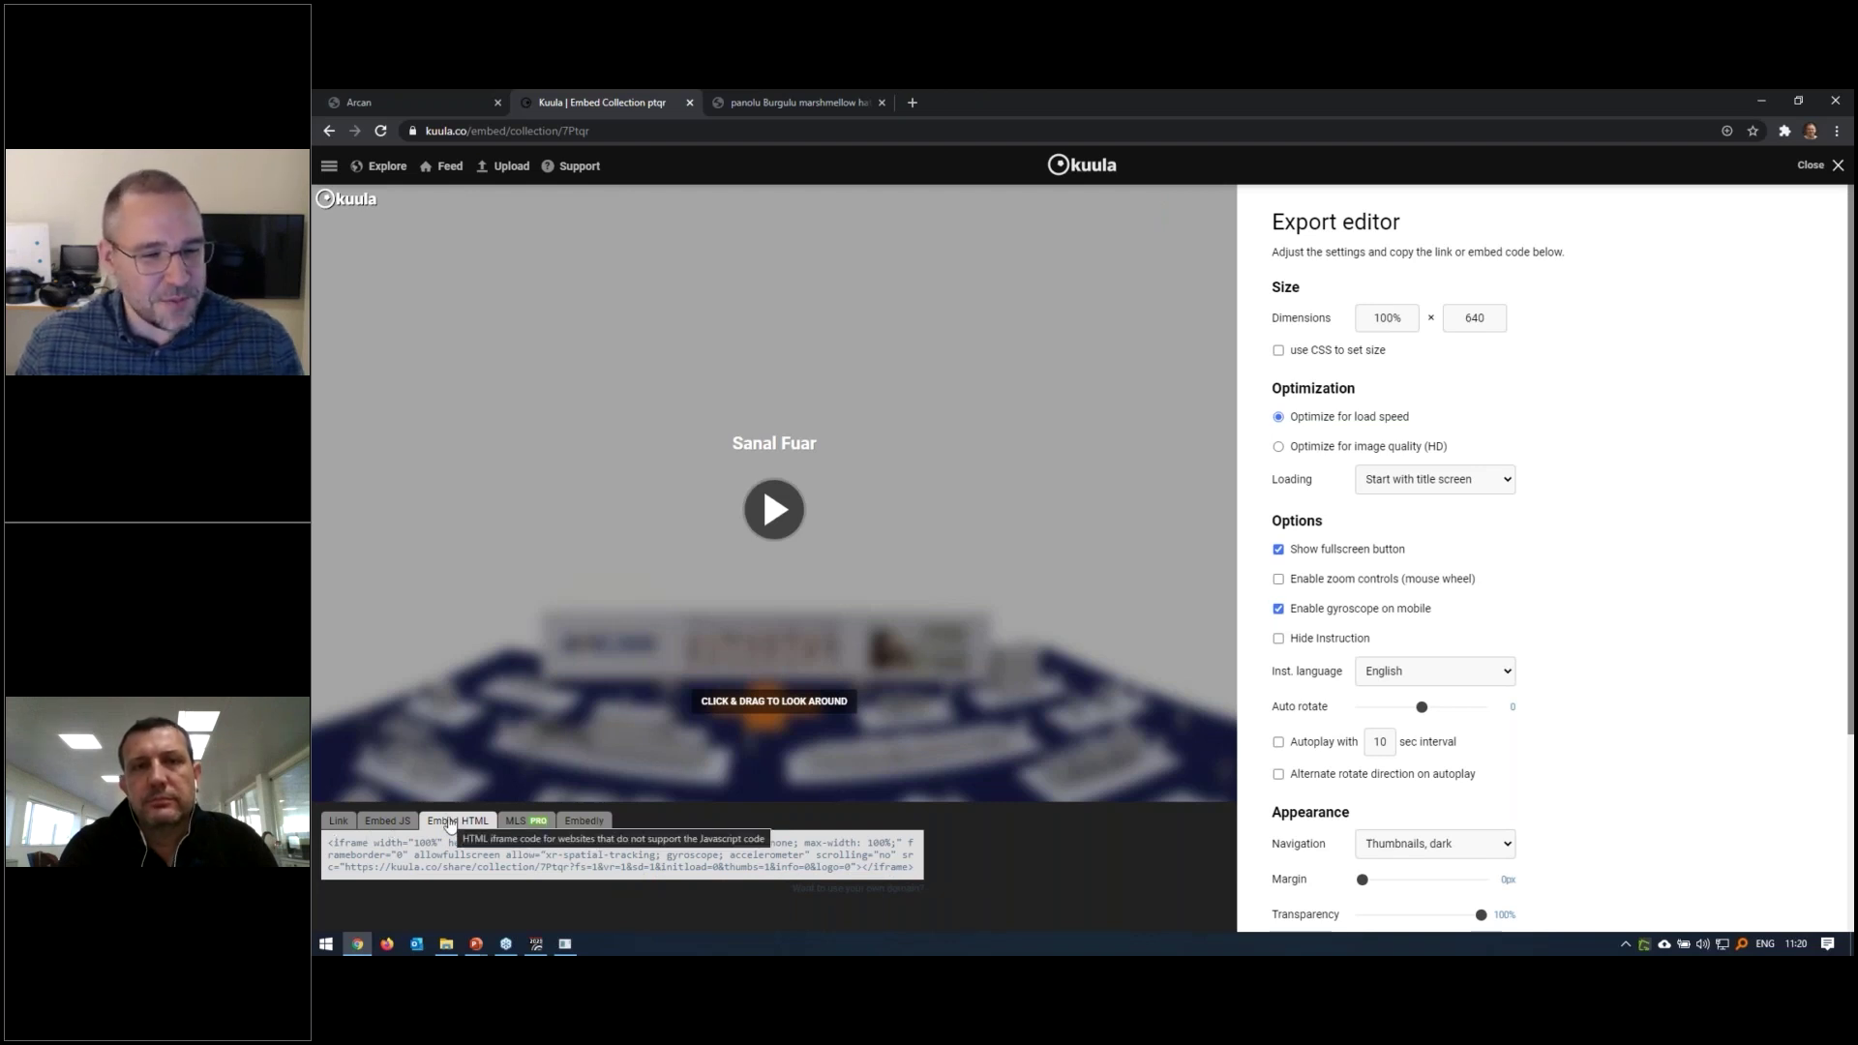
pyautogui.click(1820, 165)
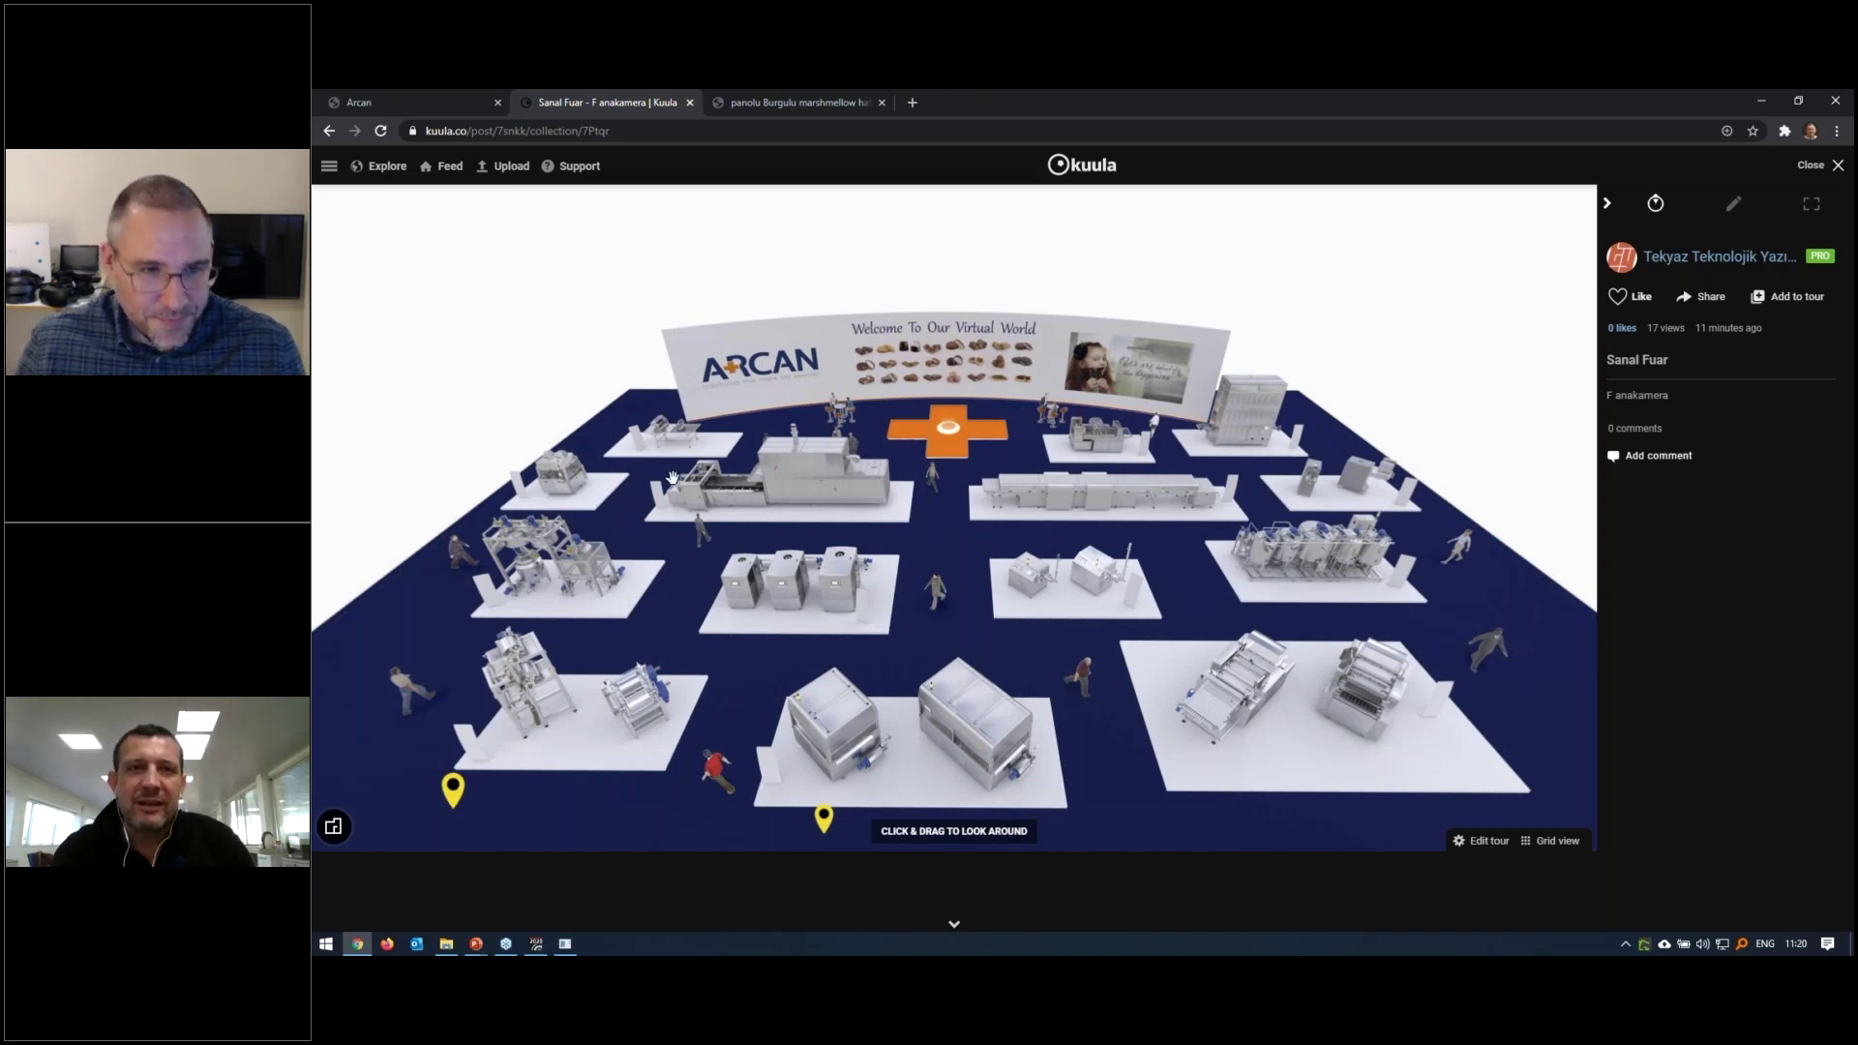
# Follow the yellow overview pin into the F kaplama booth panorama, then switch to the Arcan tab
pyautogui.click(833, 819)
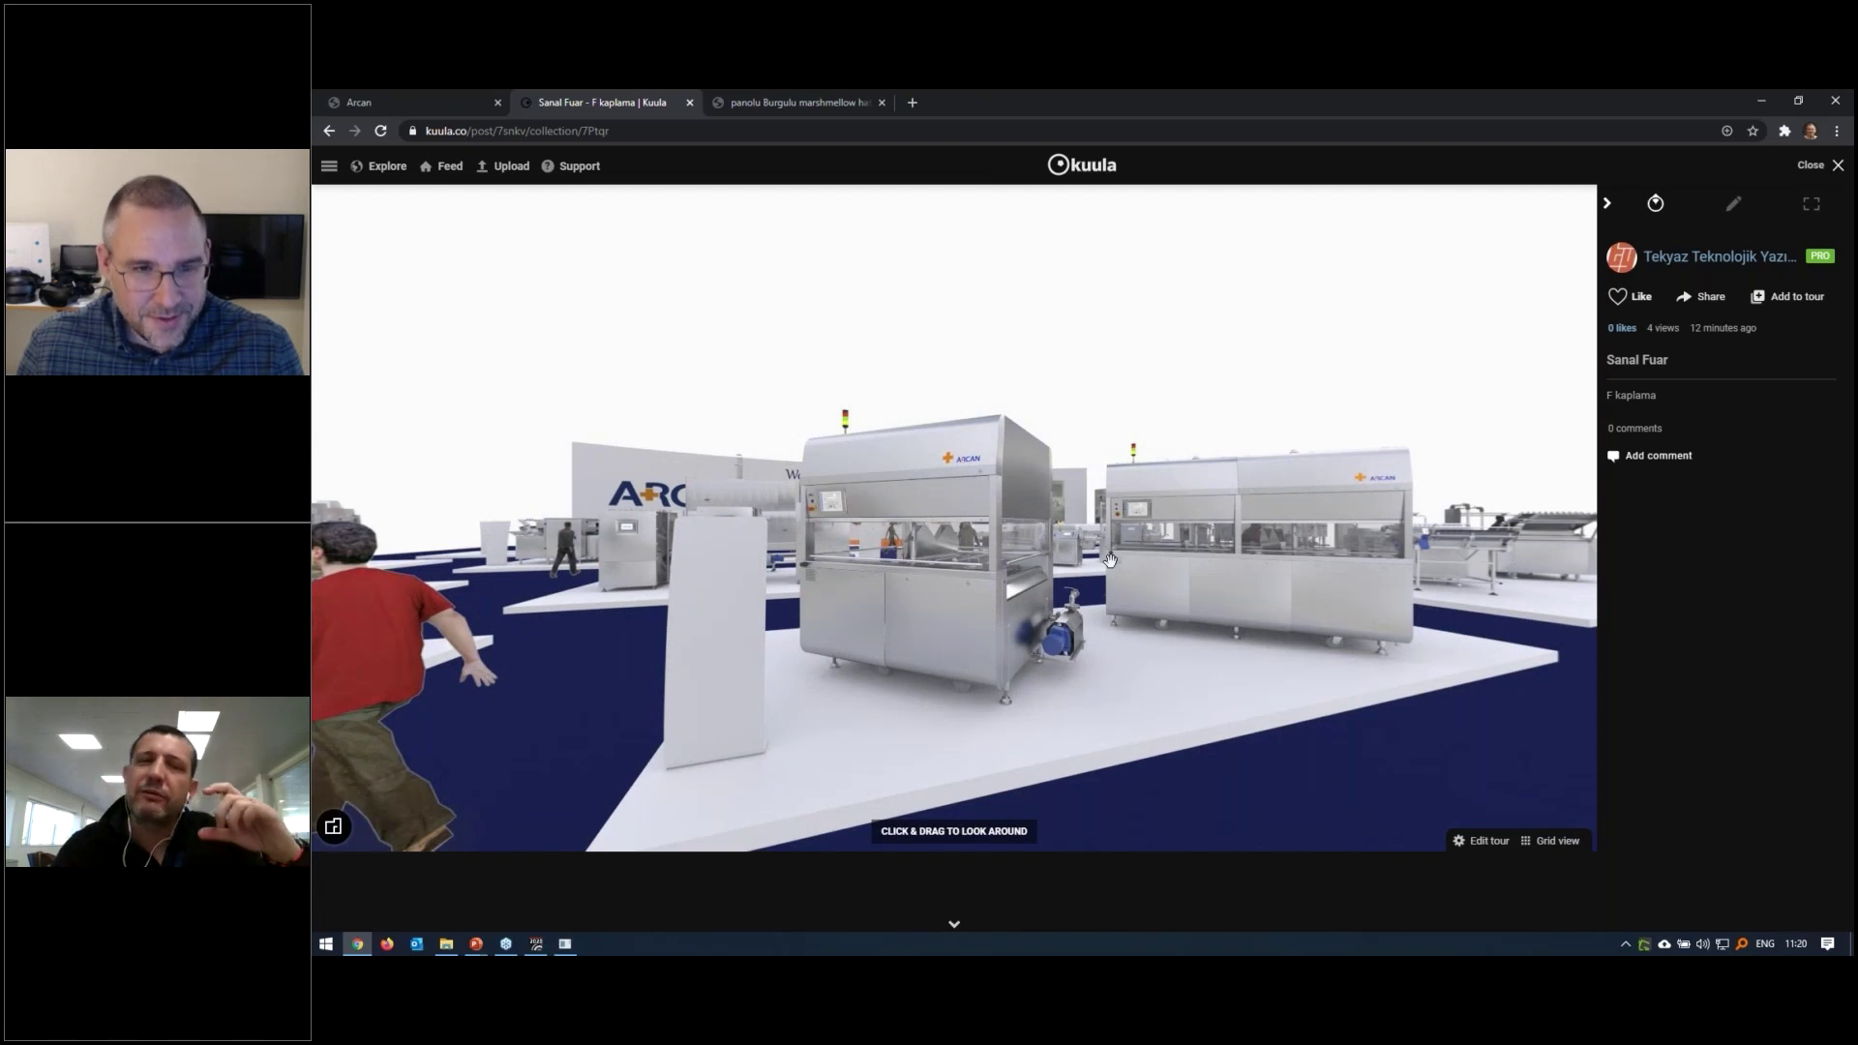
pyautogui.click(406, 102)
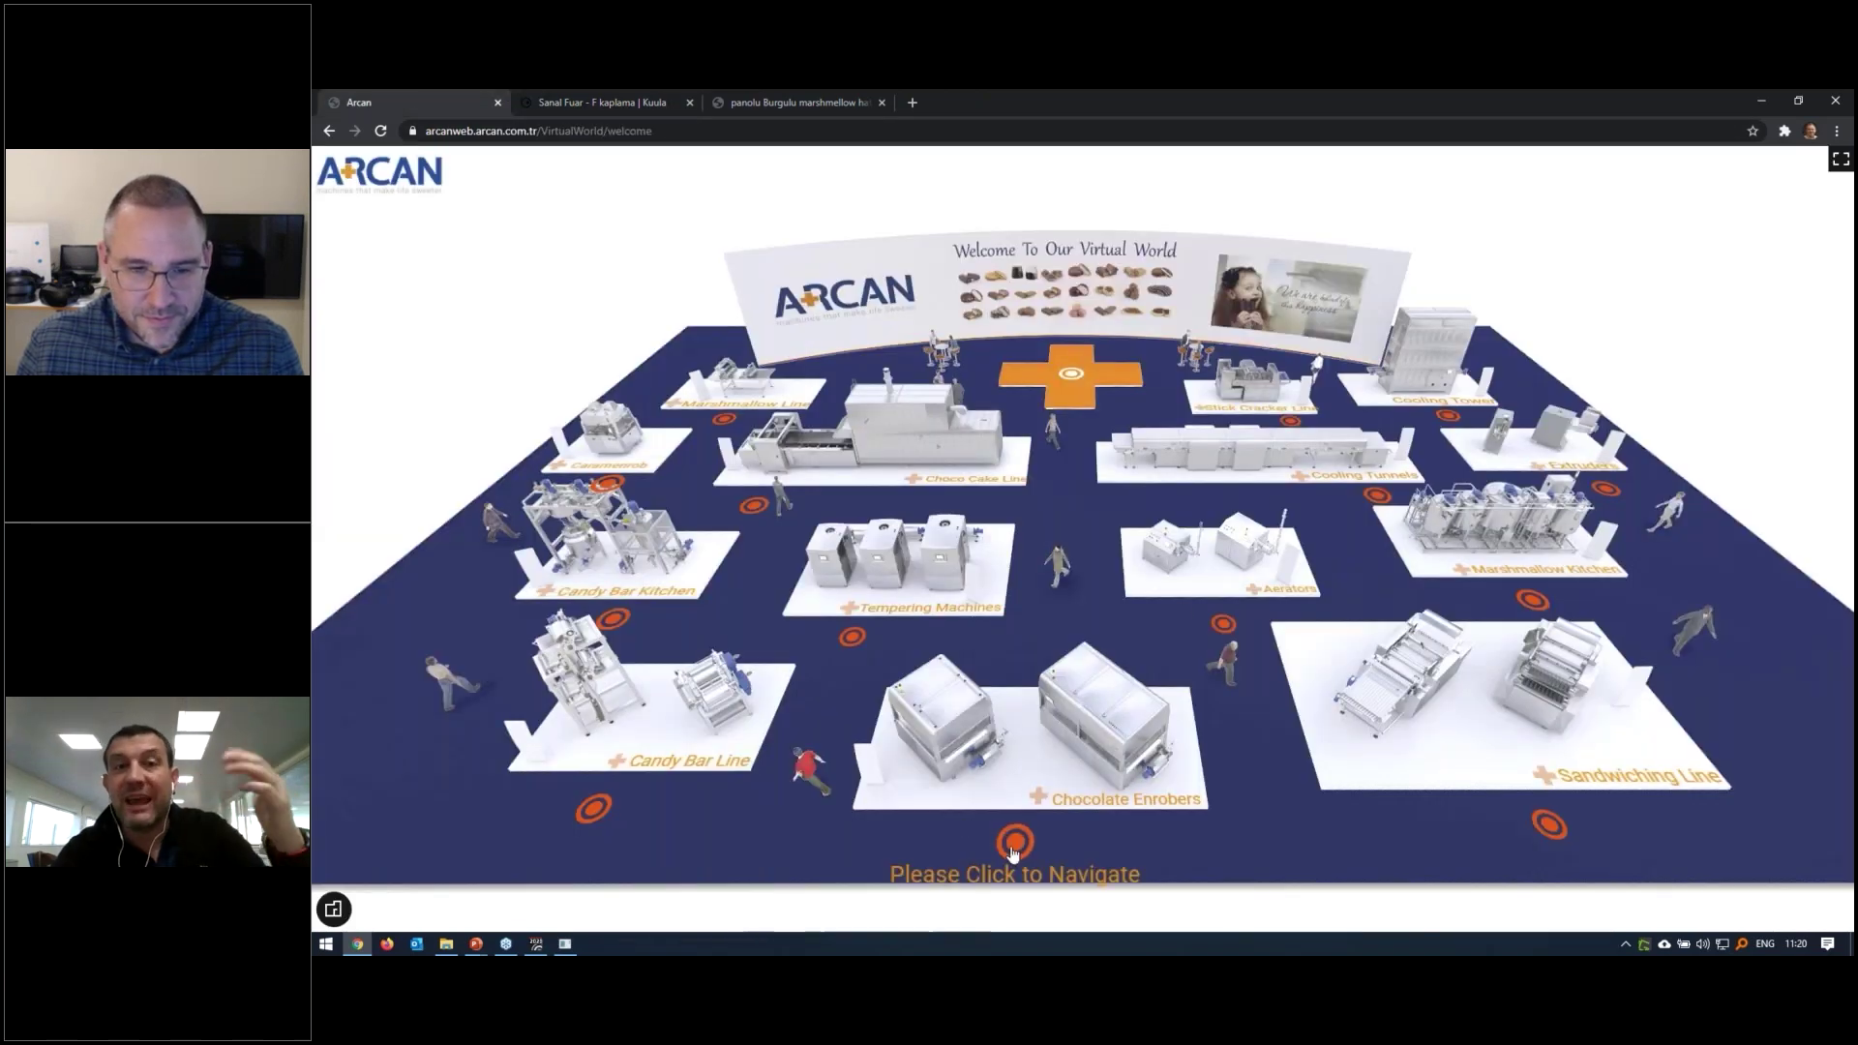
# Visit the Chocolate Enrobers booth, watch its enrobing video muted, and open its meeting request form
pyautogui.click(1014, 841)
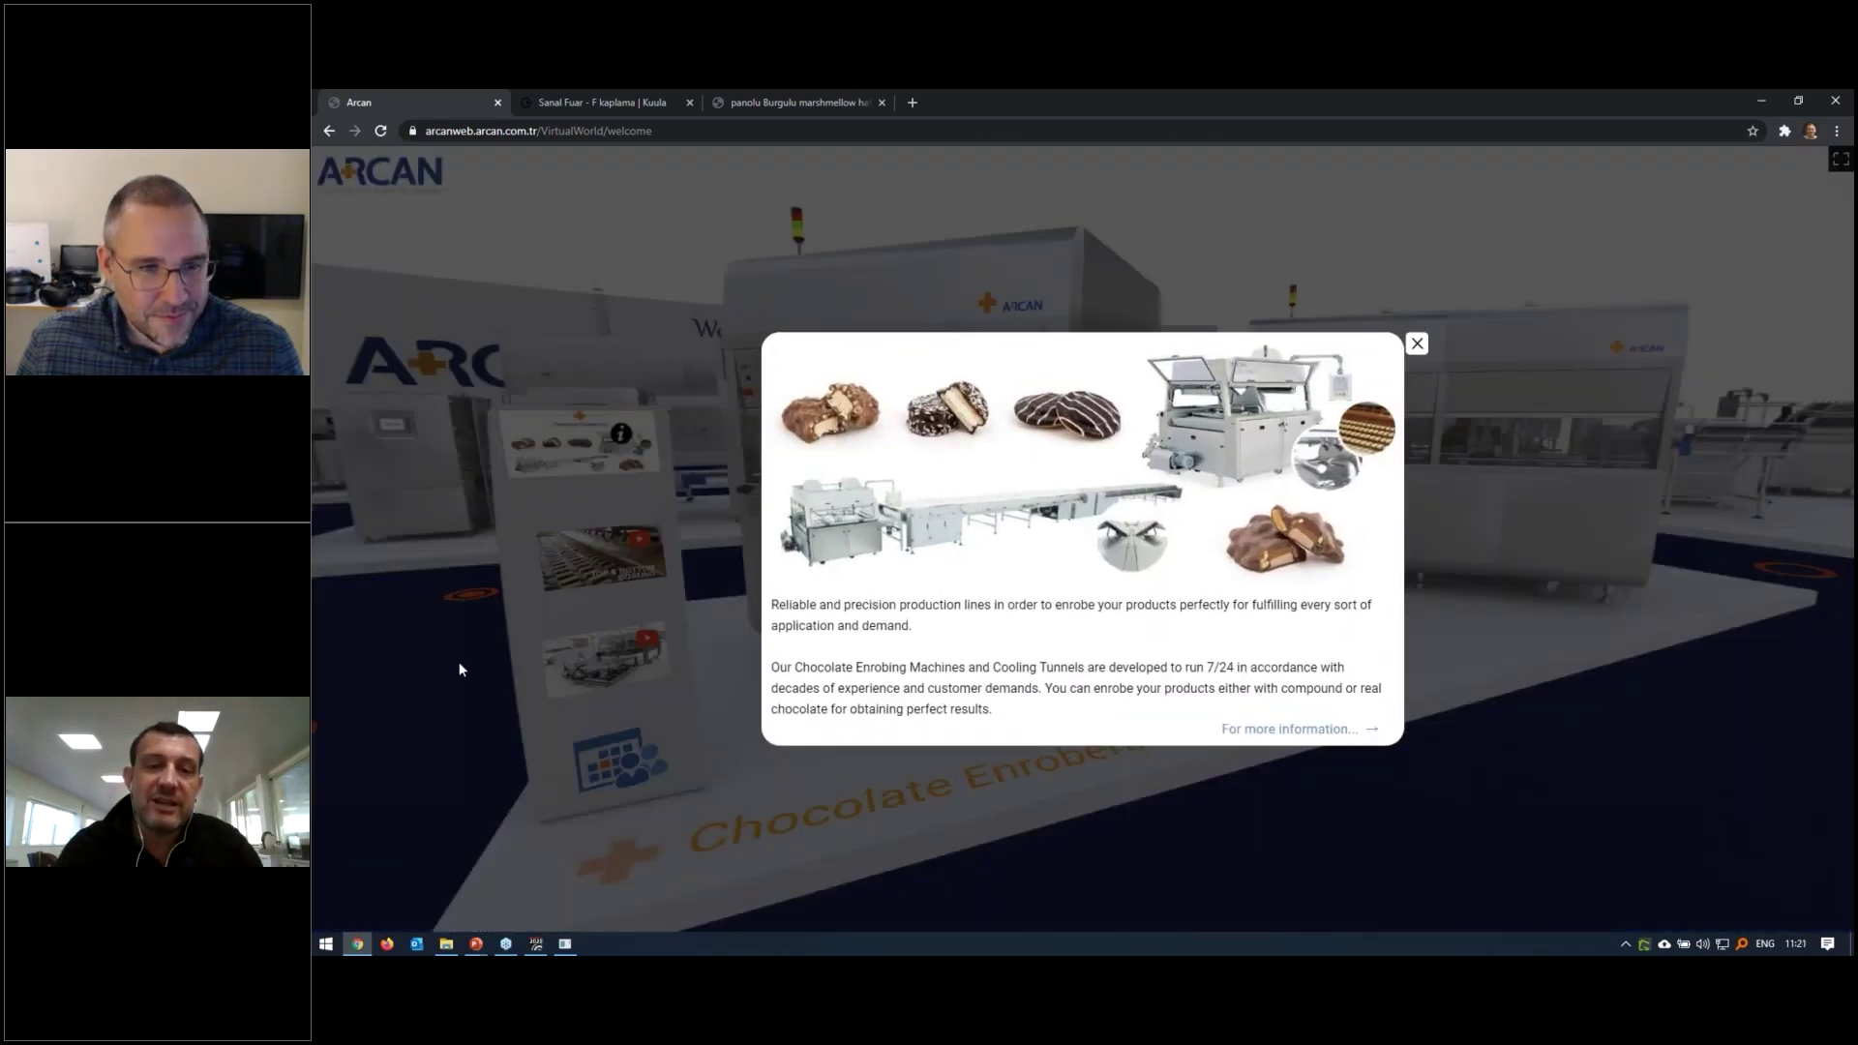
pyautogui.click(459, 669)
pyautogui.click(639, 552)
pyautogui.click(1021, 562)
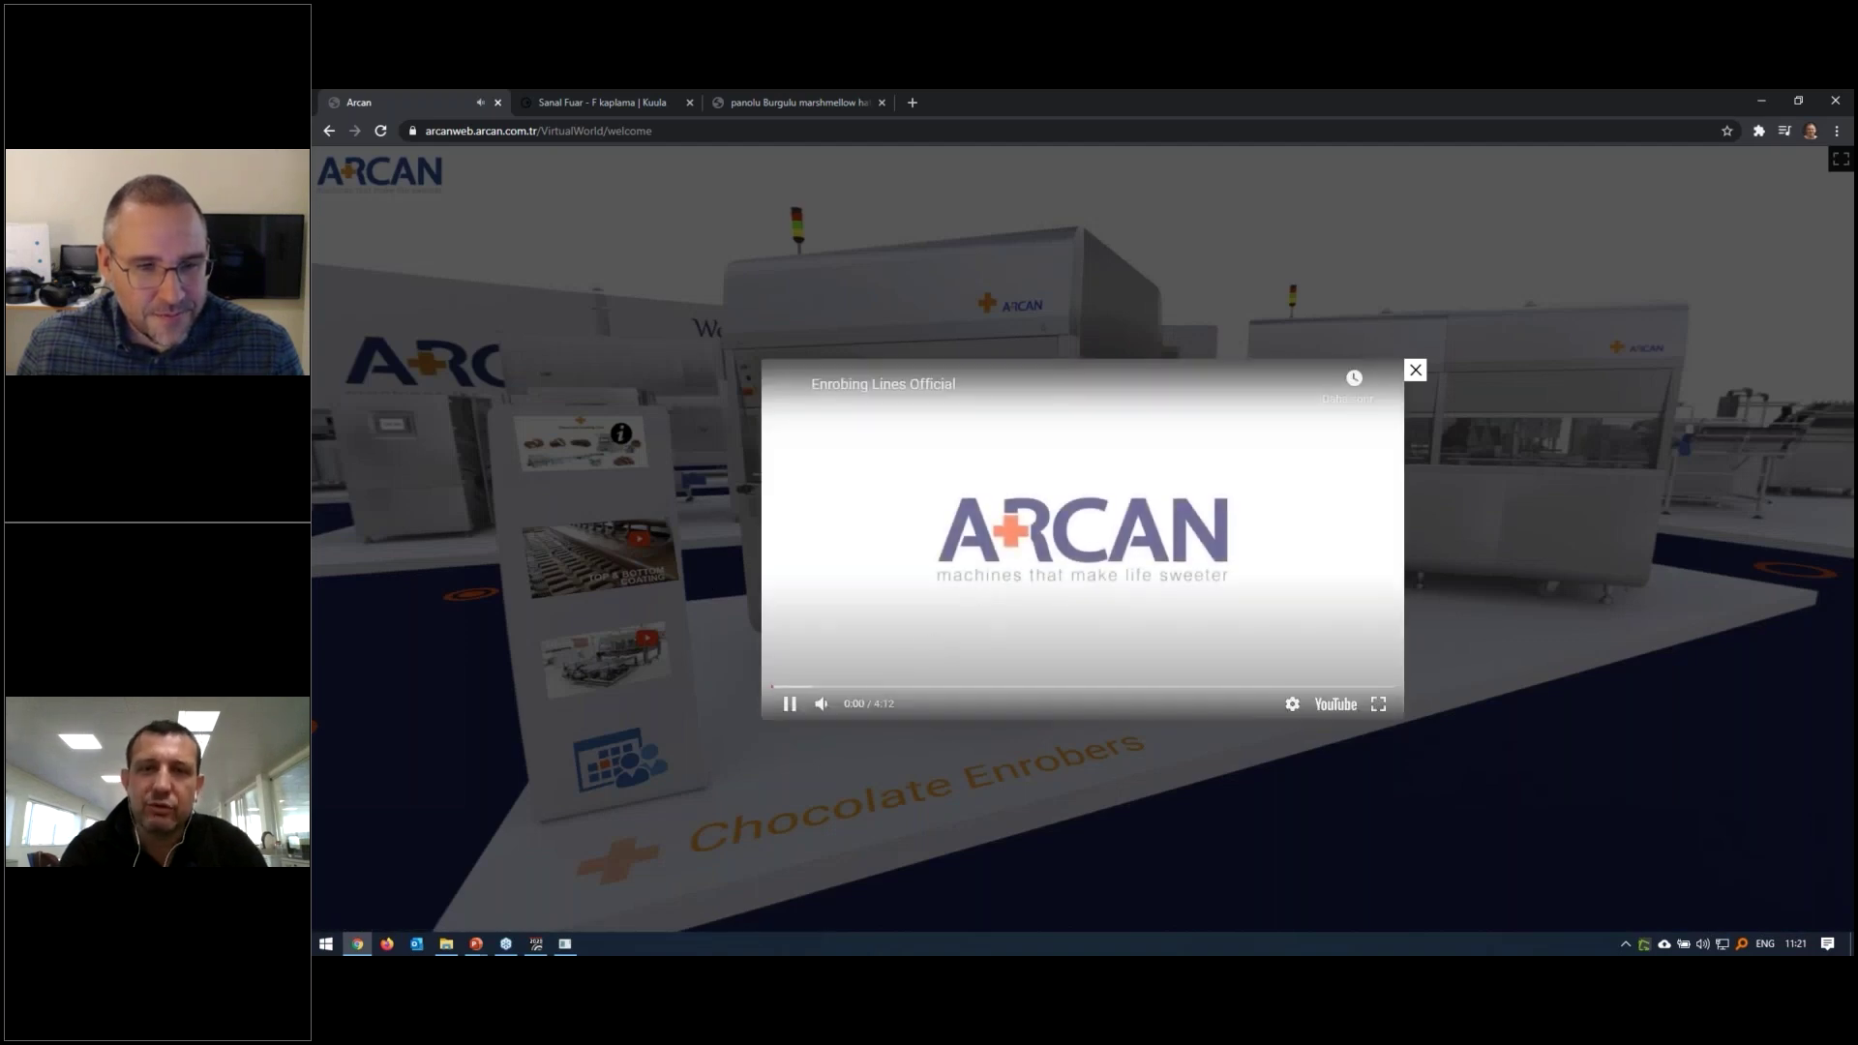
pyautogui.click(818, 707)
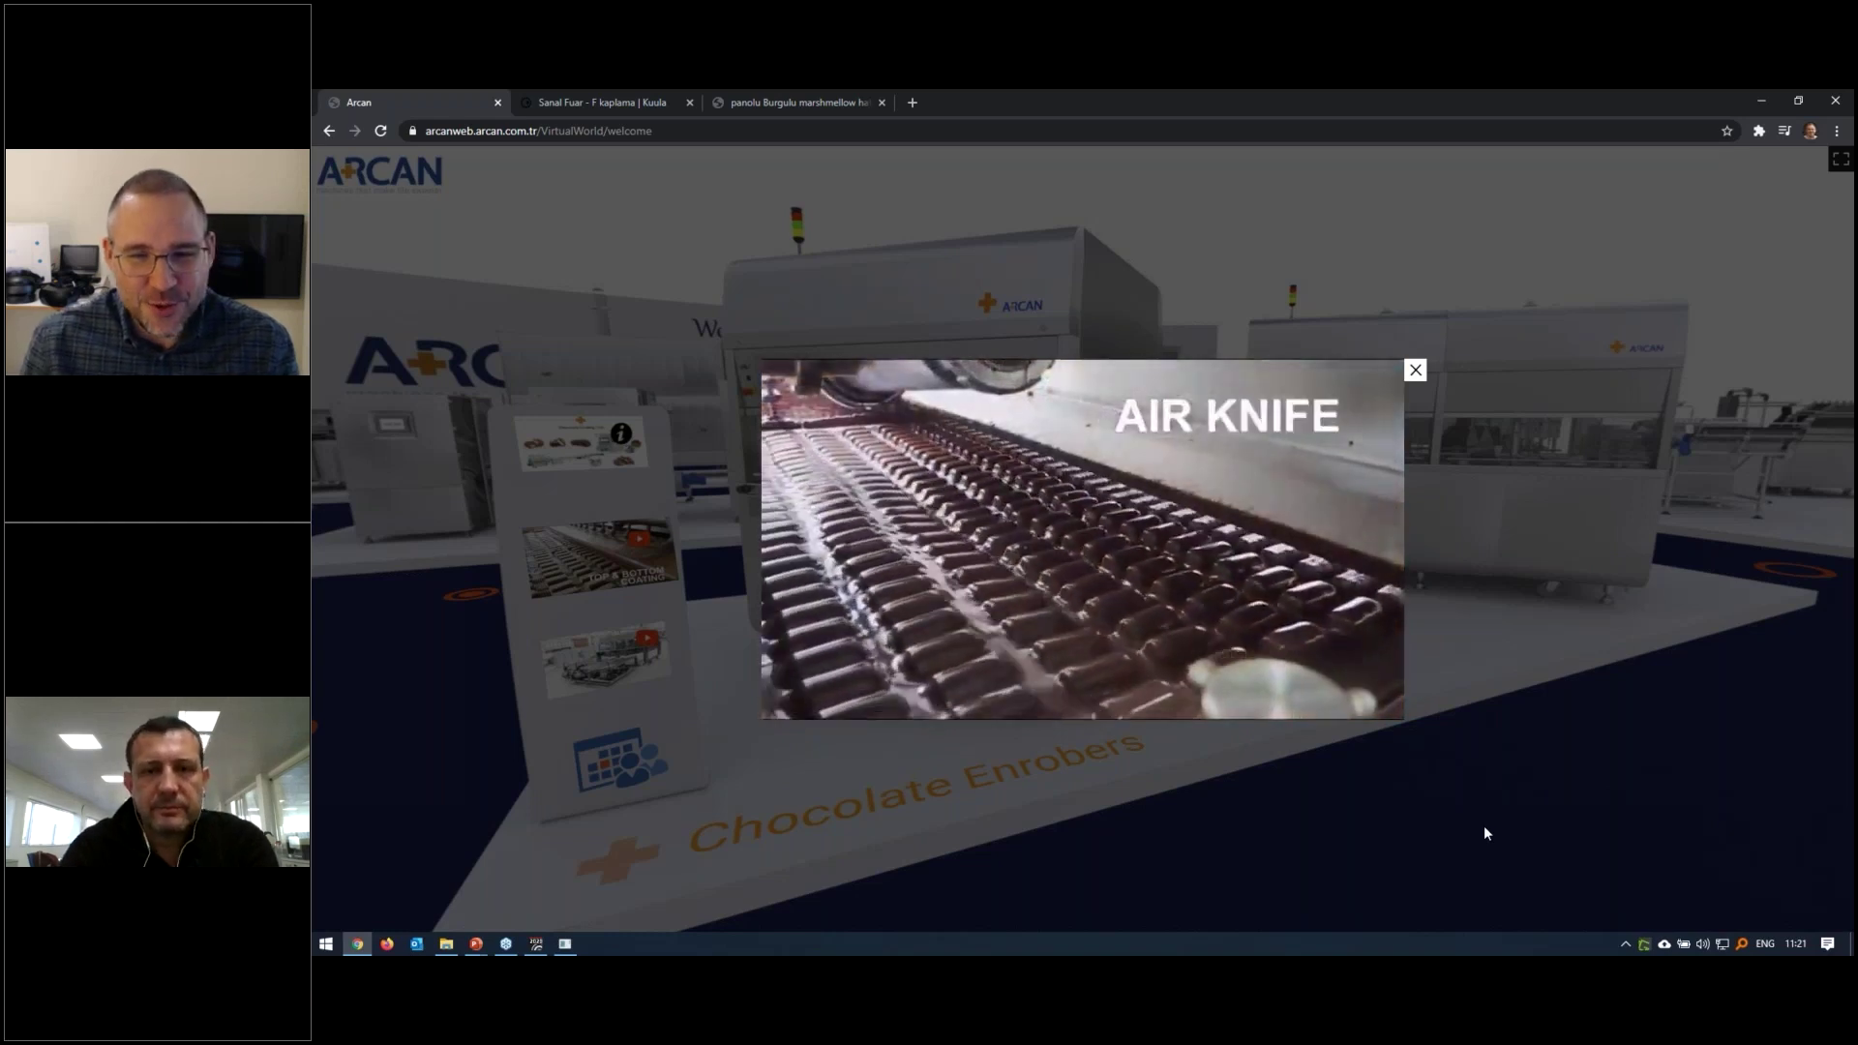
pyautogui.click(1584, 494)
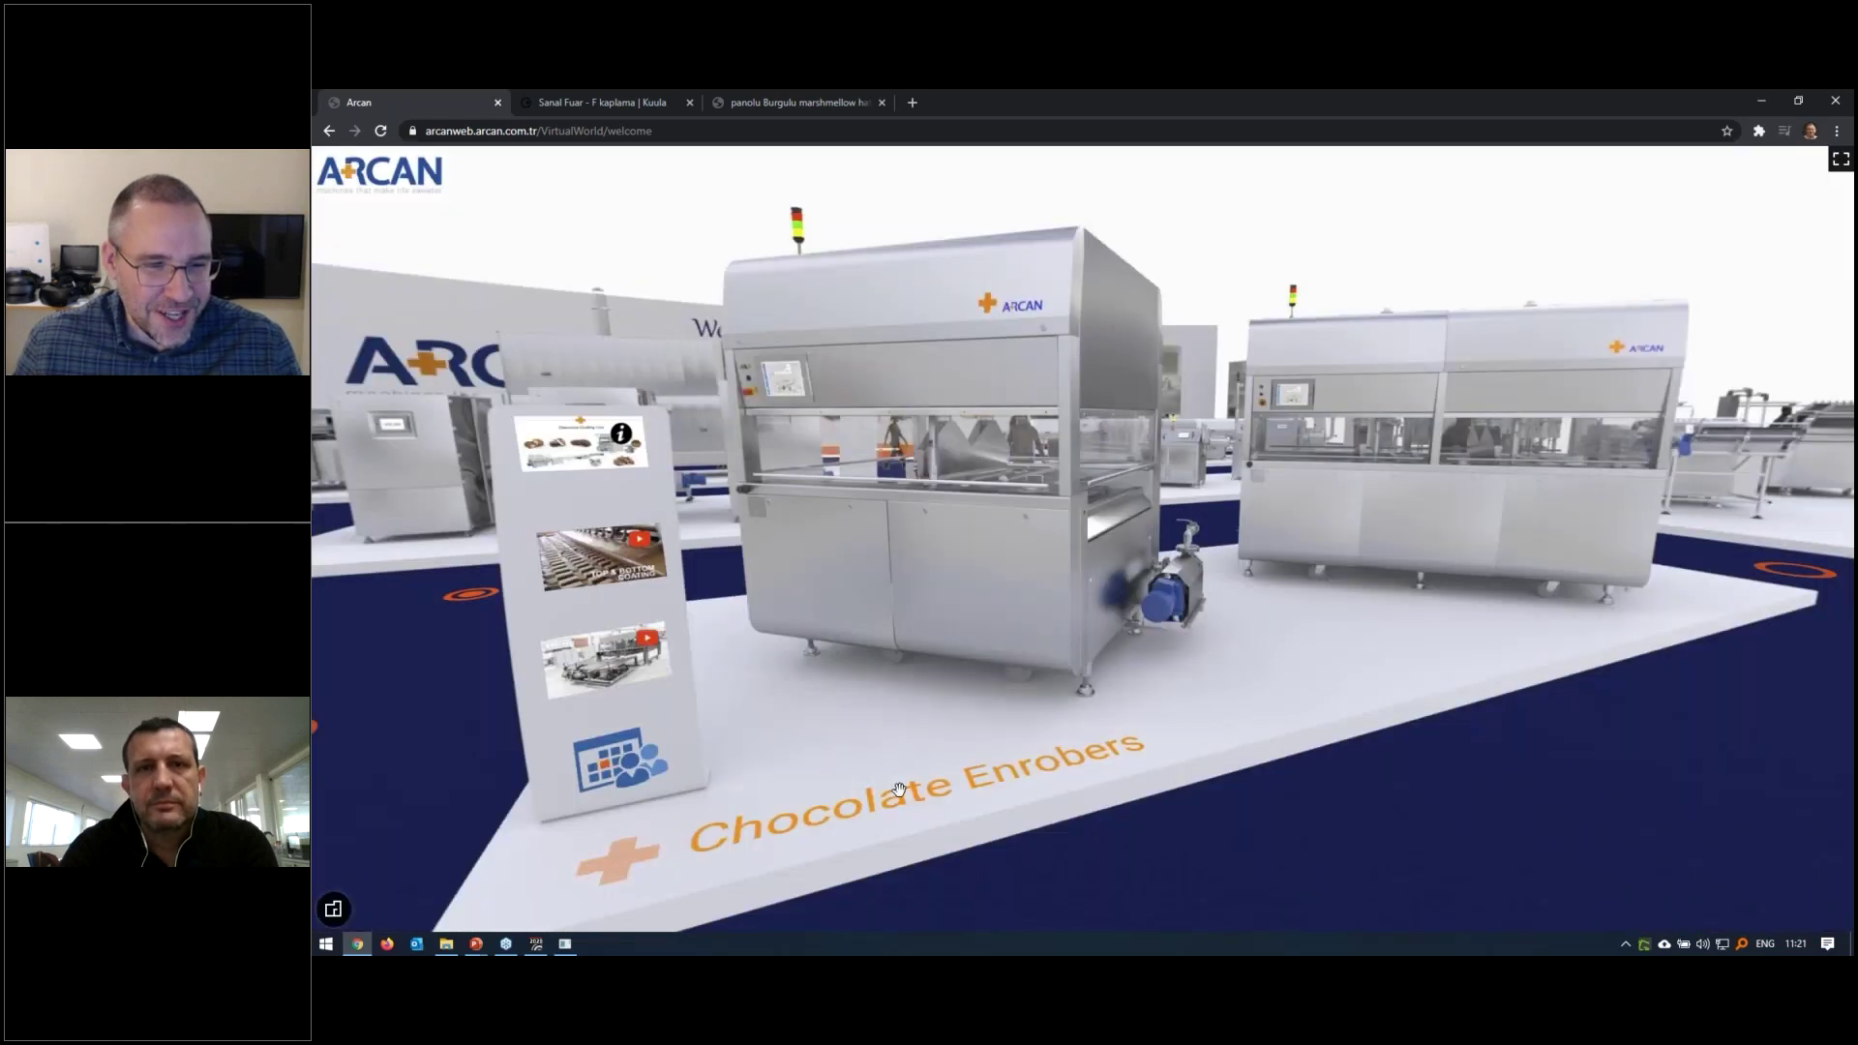
pyautogui.click(622, 761)
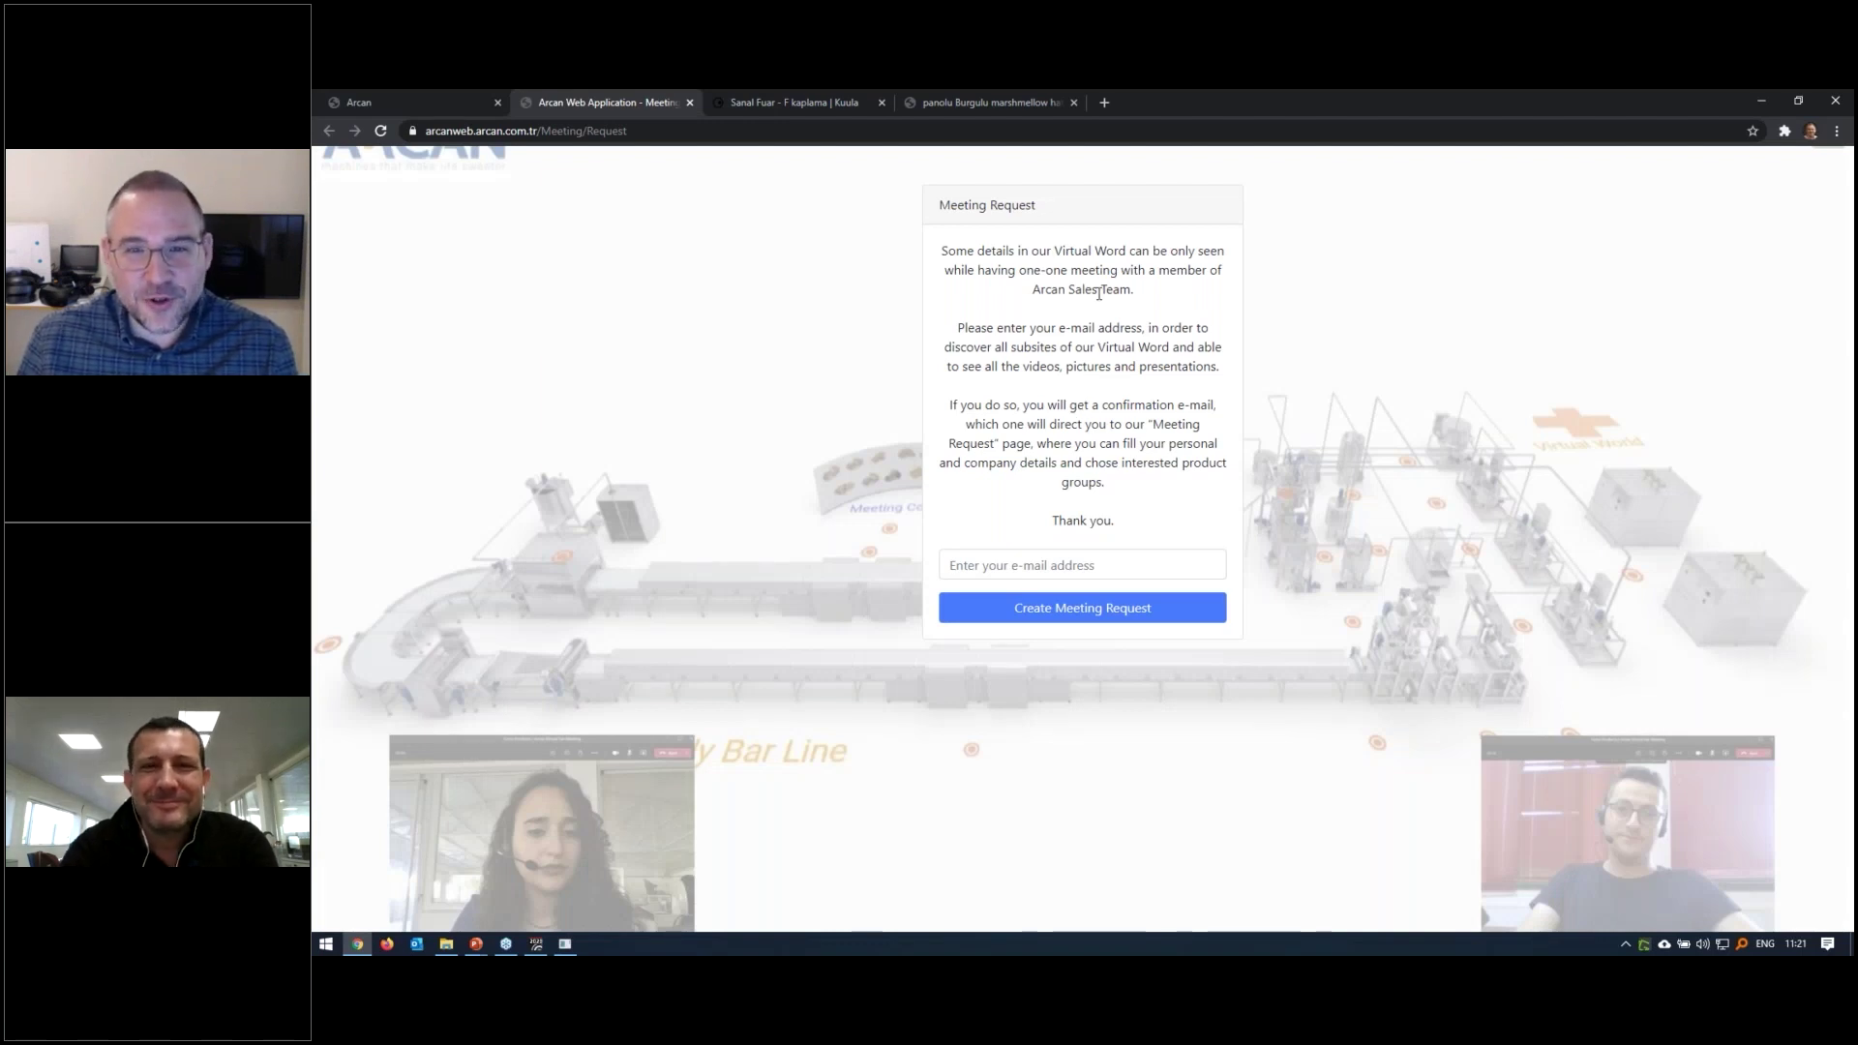
# Leave the Meeting Request e-mail field empty, close that tab, and return to the PowerPoint slide show
pyautogui.click(1045, 569)
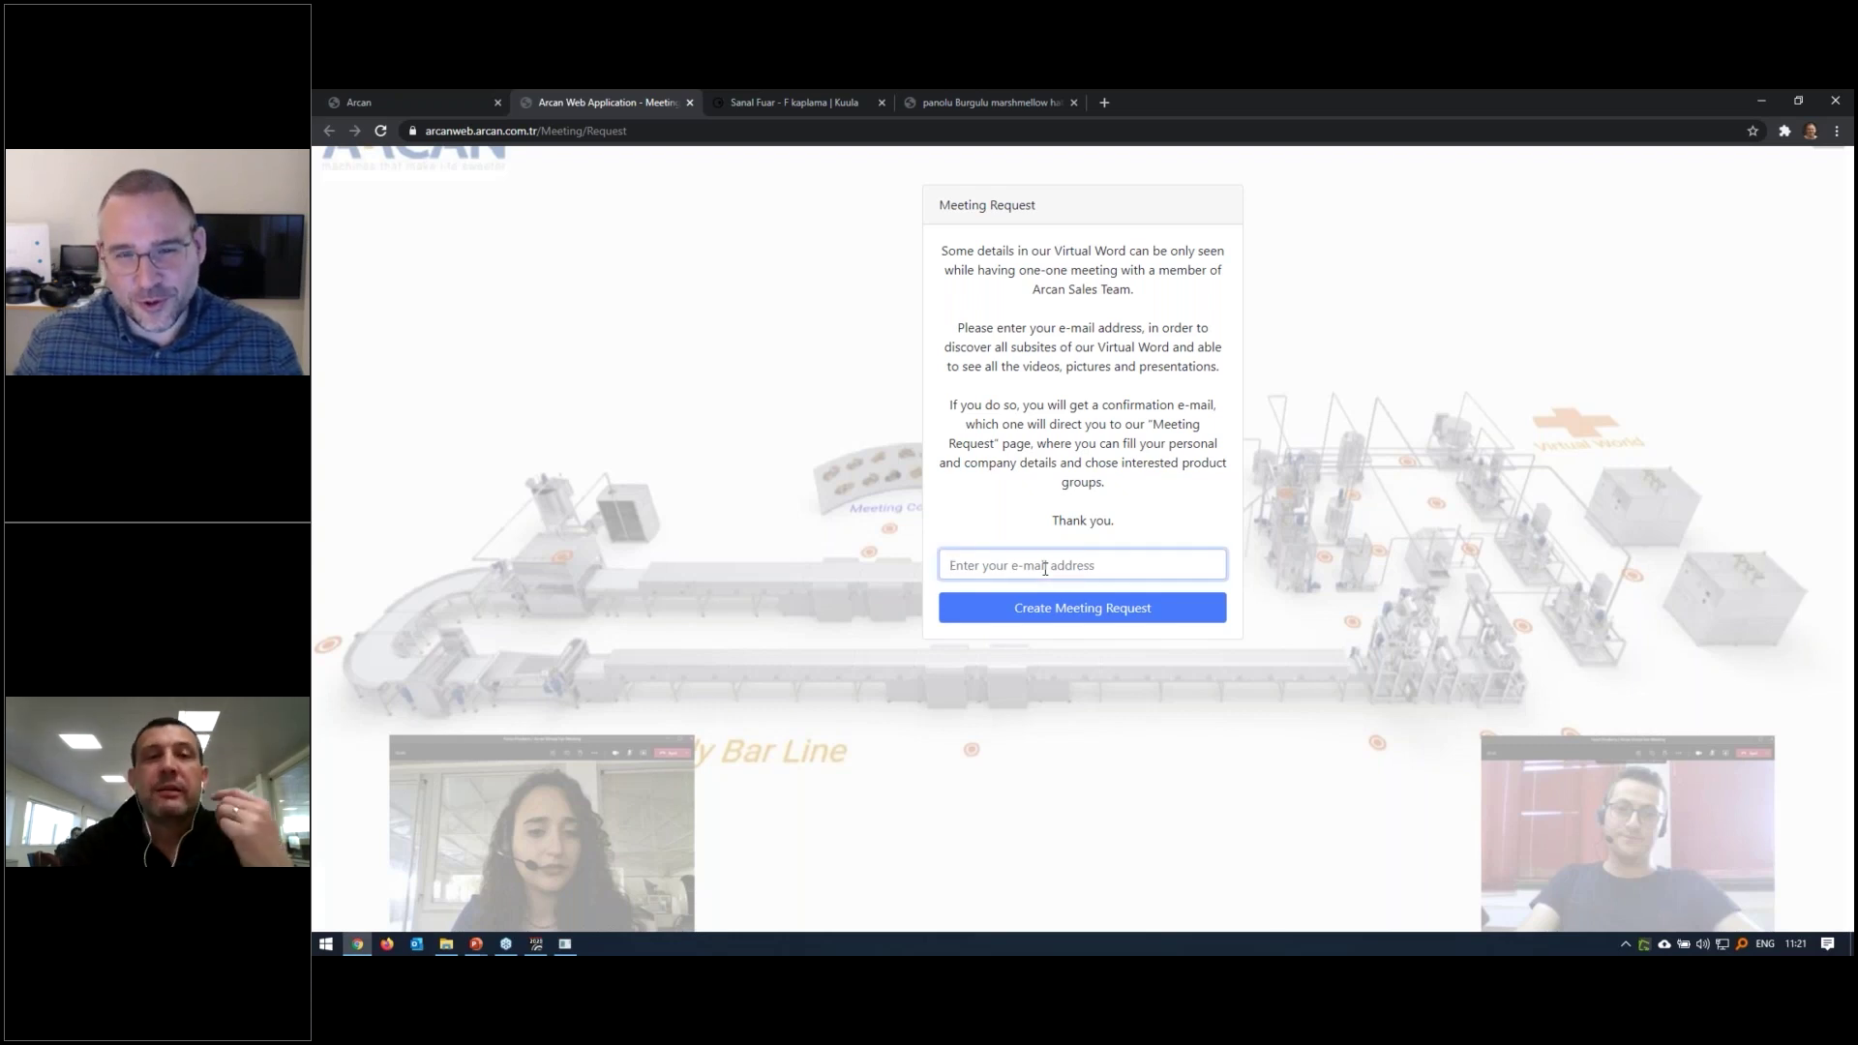
pyautogui.click(1017, 383)
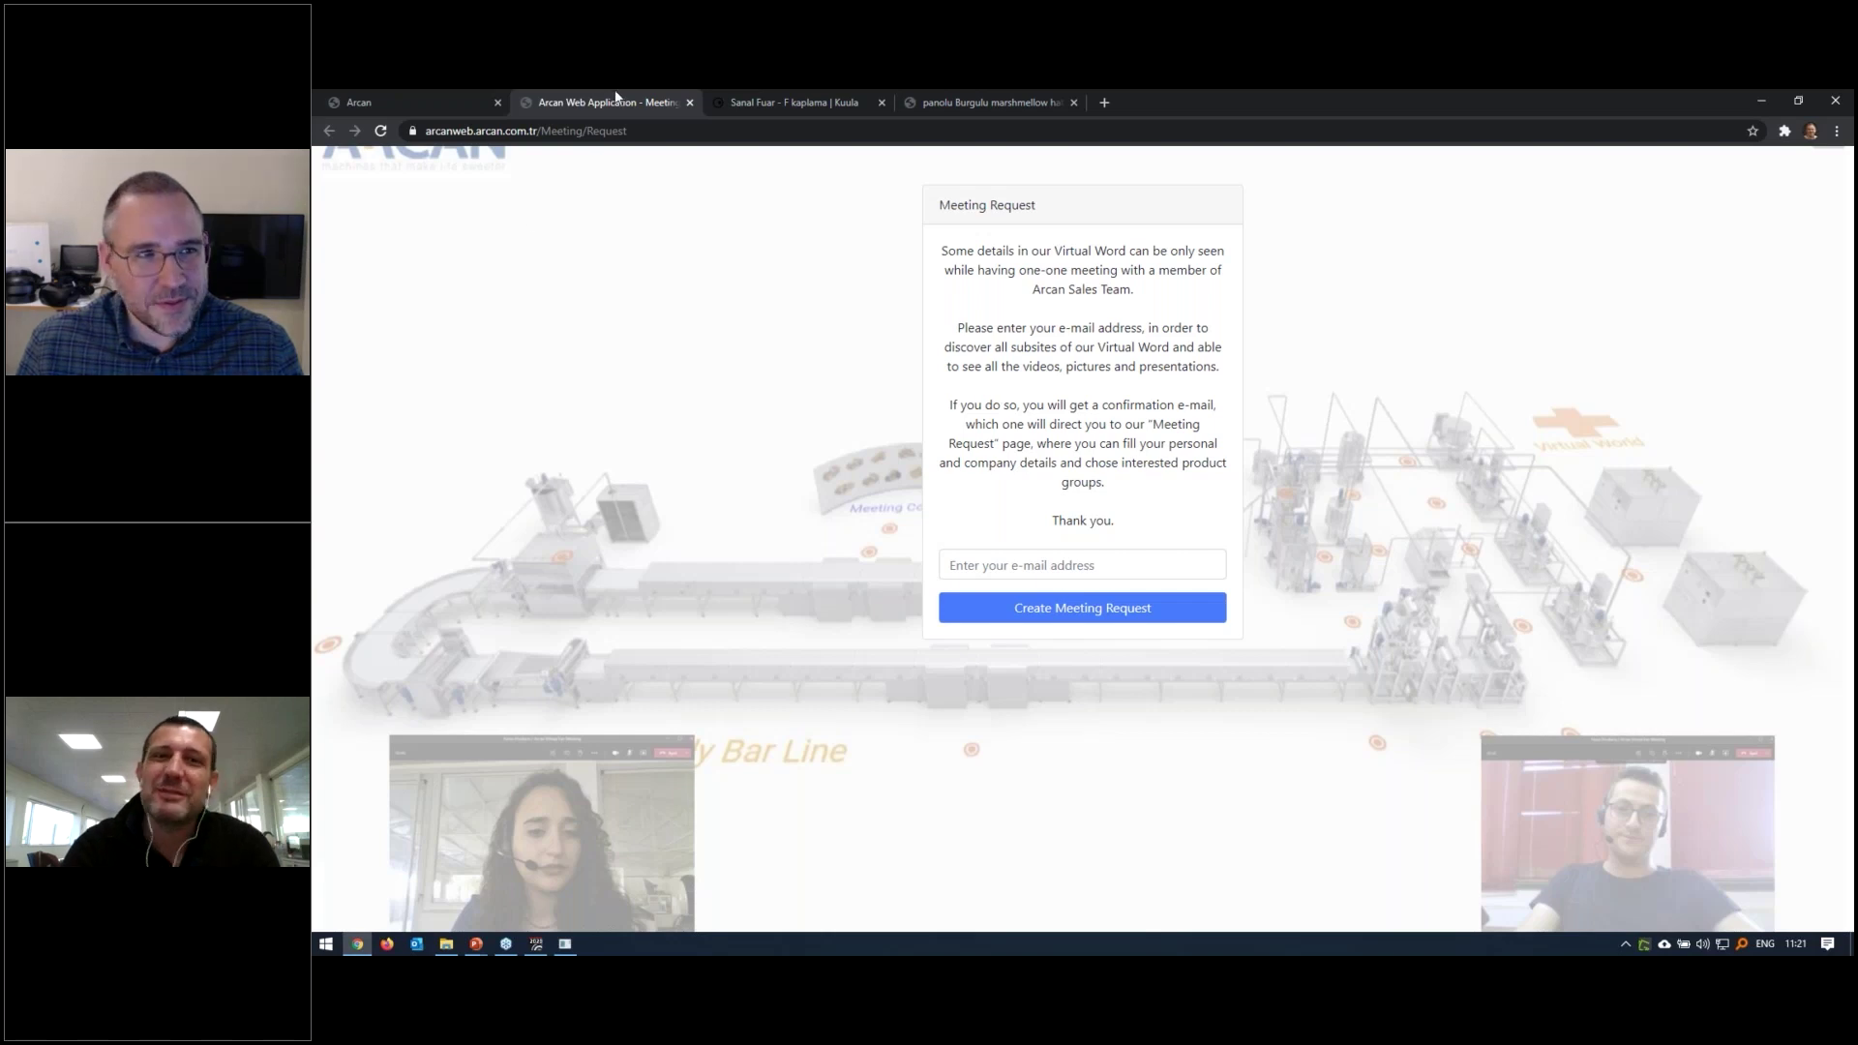
pyautogui.click(689, 102)
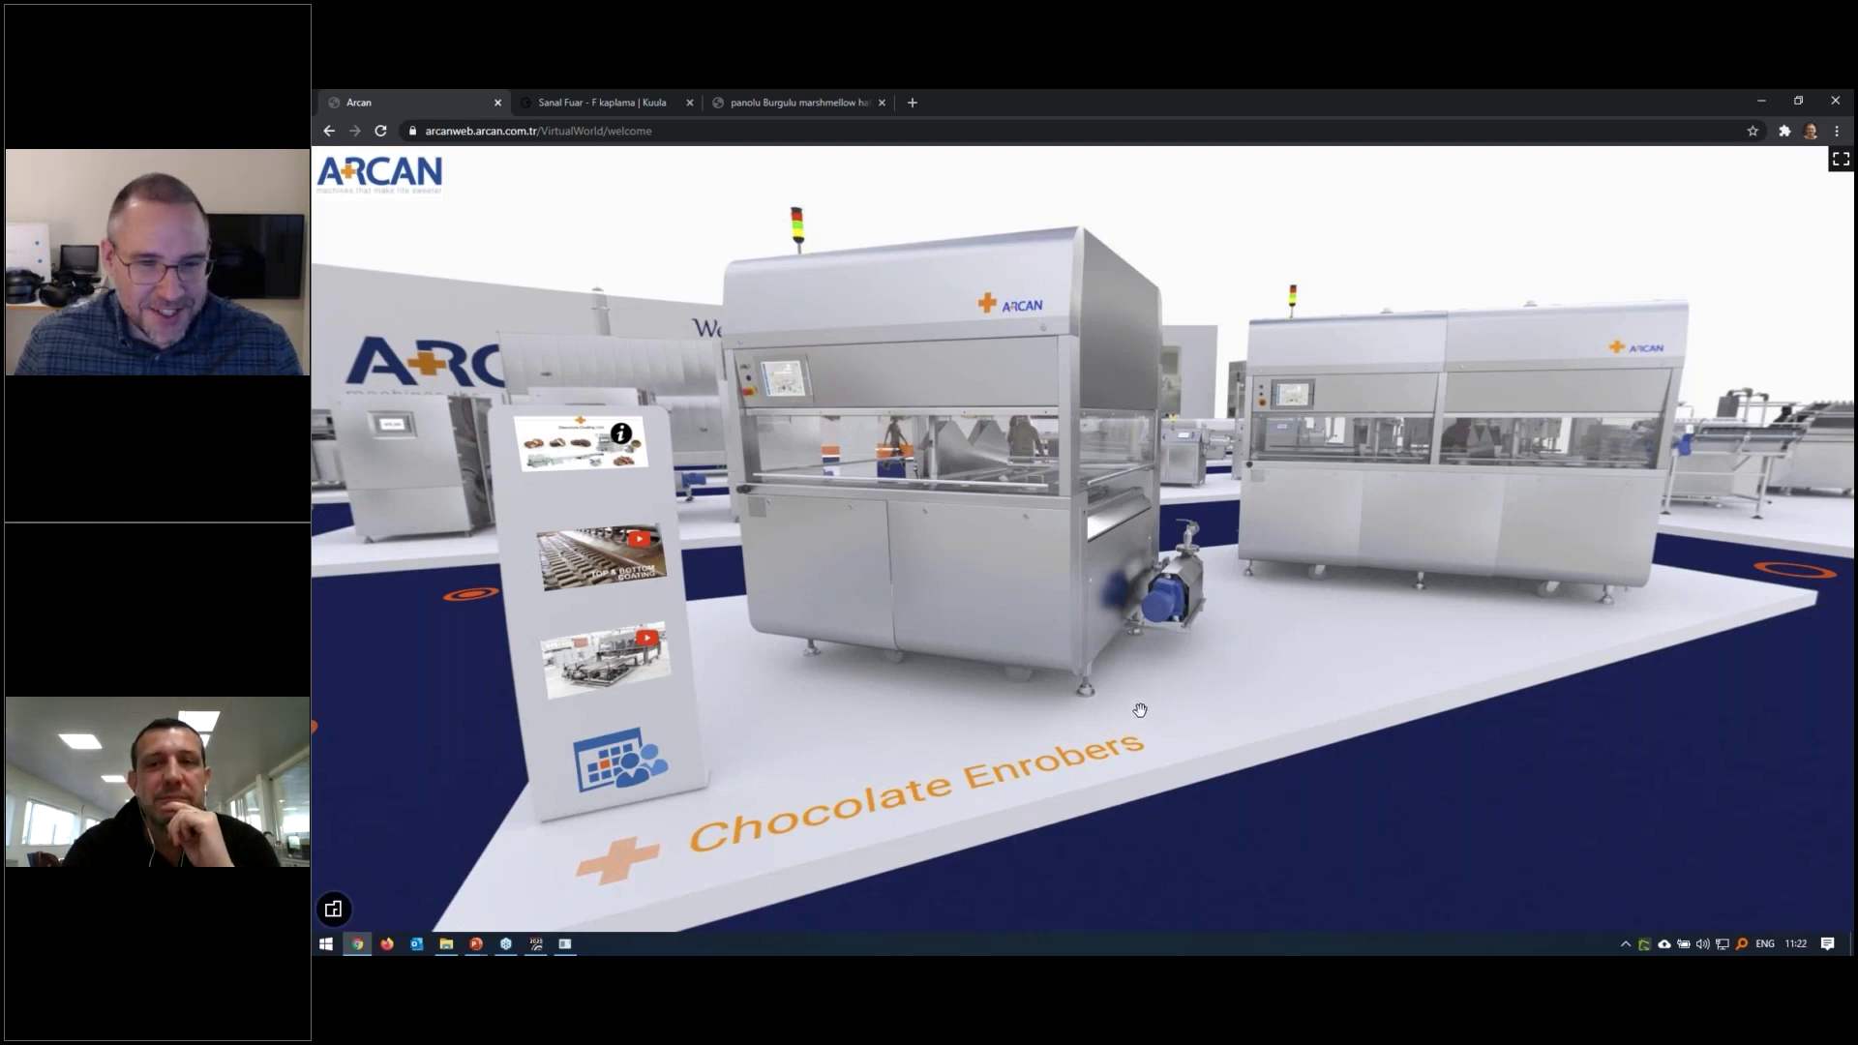
pyautogui.moveTo(476, 944)
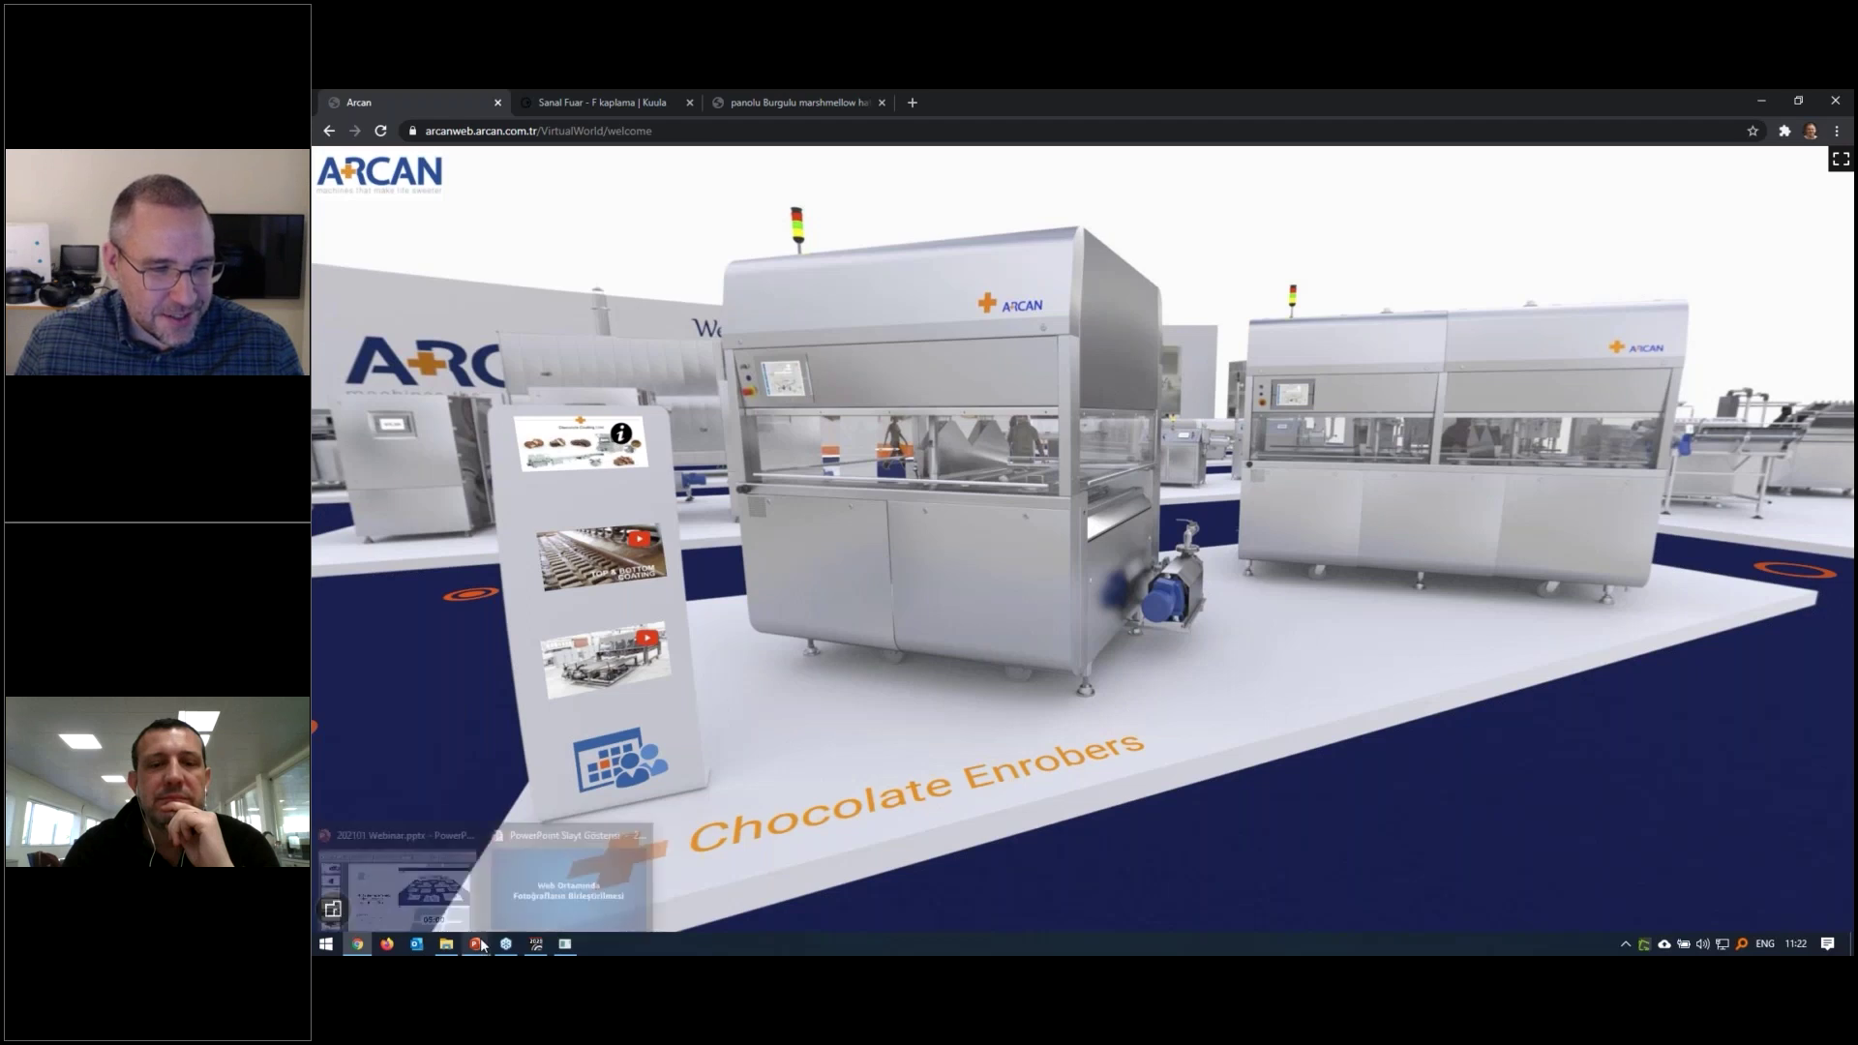
pyautogui.click(585, 876)
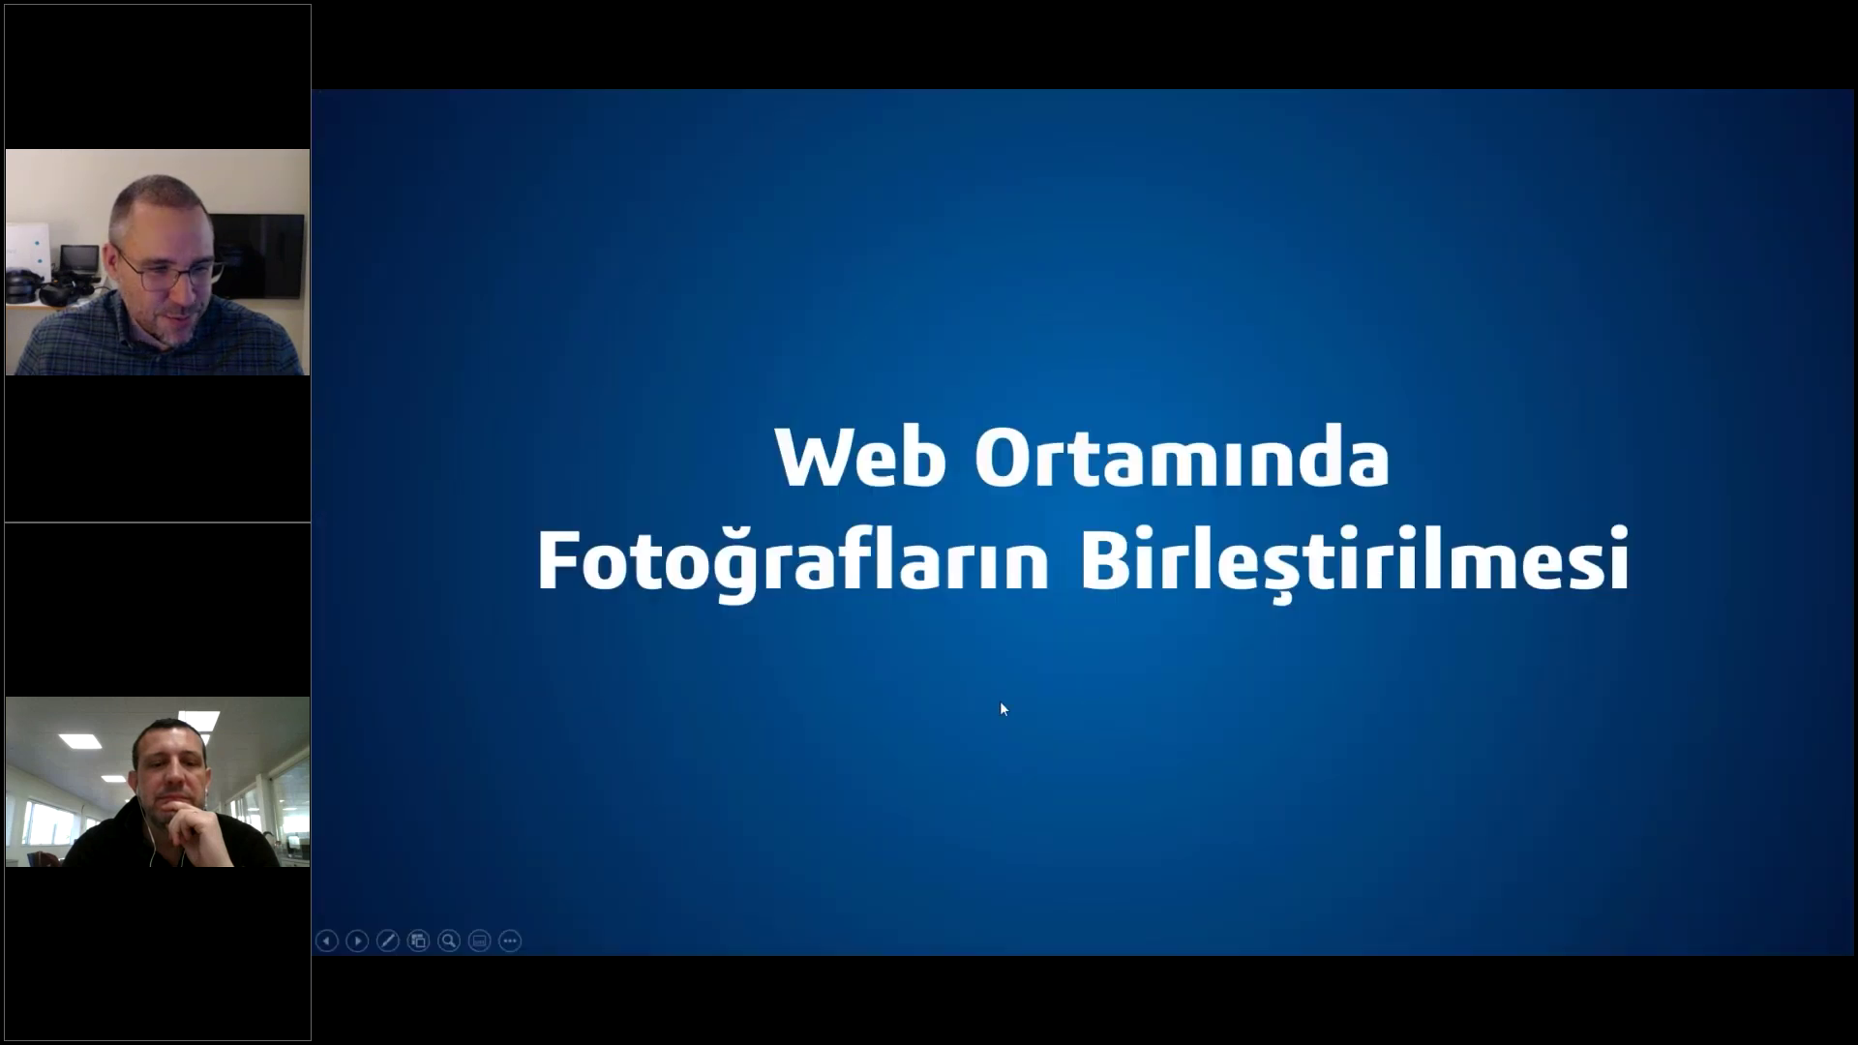
# Advance to the Alternatif Visualize Çıktıları slide and open the Panoramik Çıktı - Manifoltlar folder under Render
pyautogui.click(1088, 691)
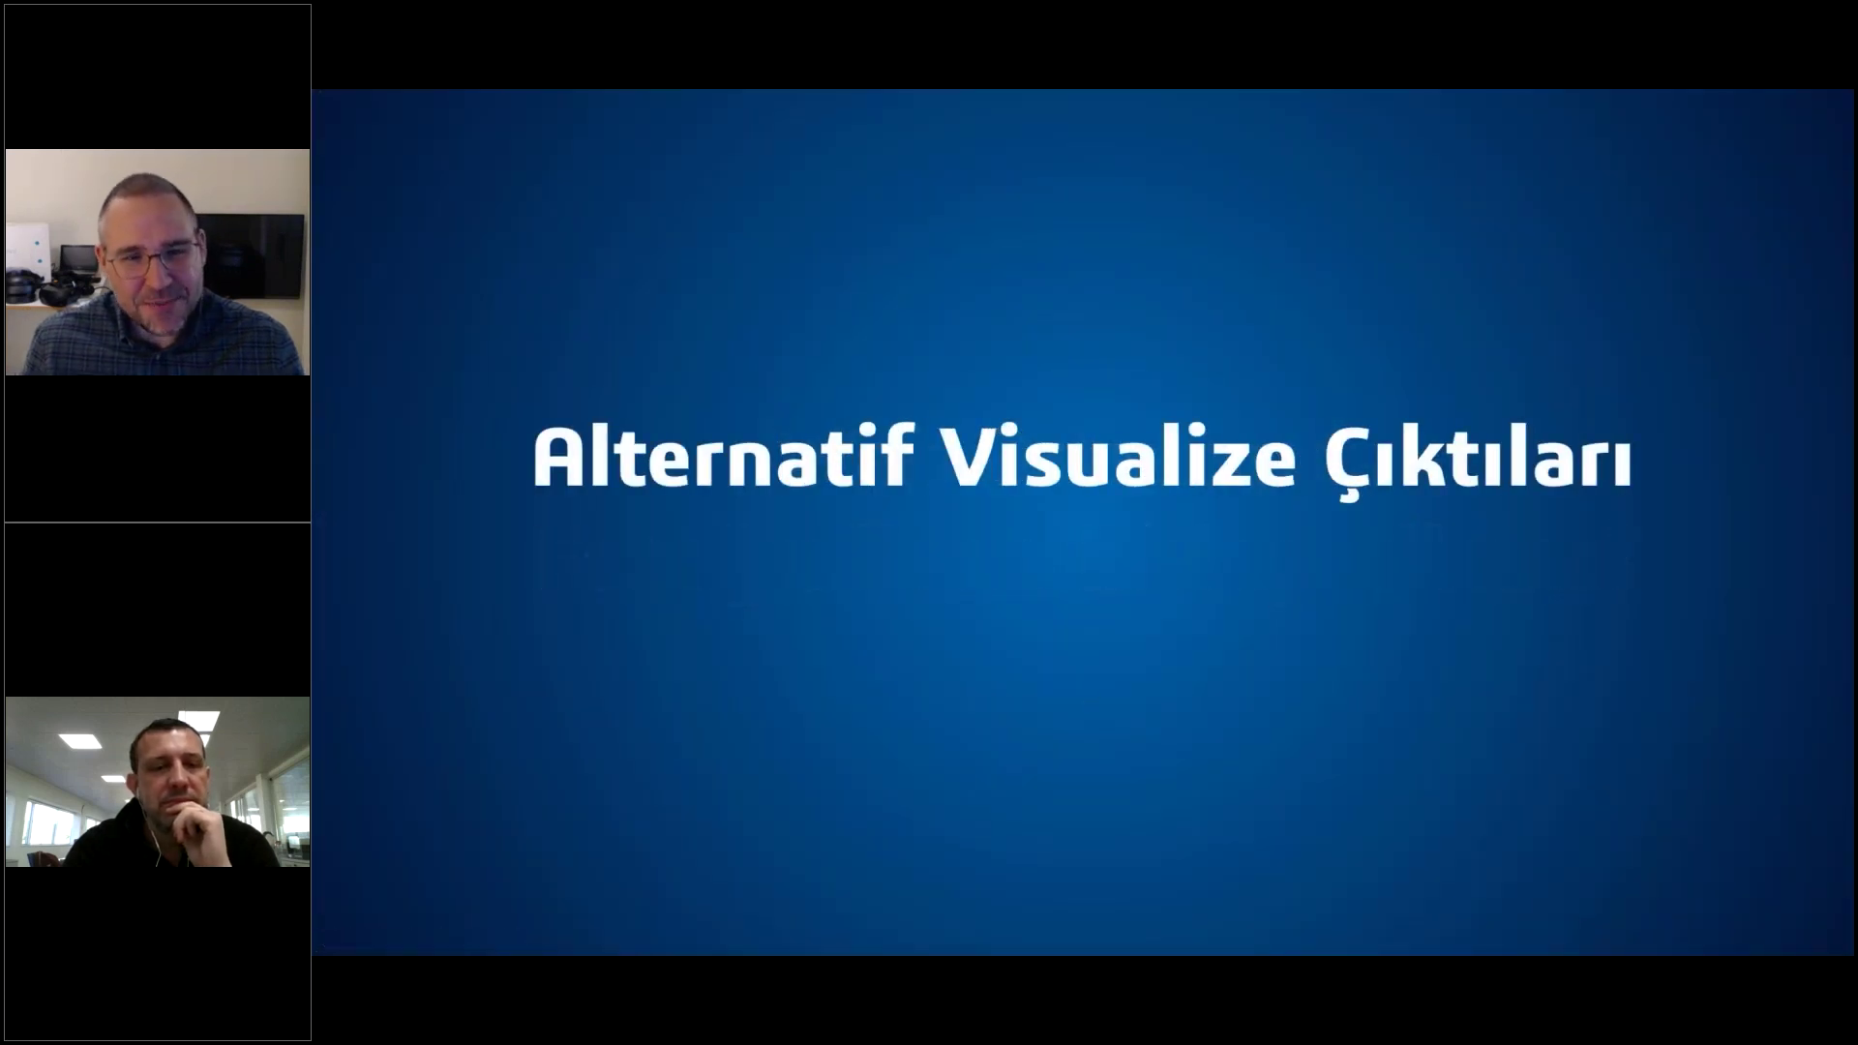
pyautogui.hotkey('alt', 'Tab')
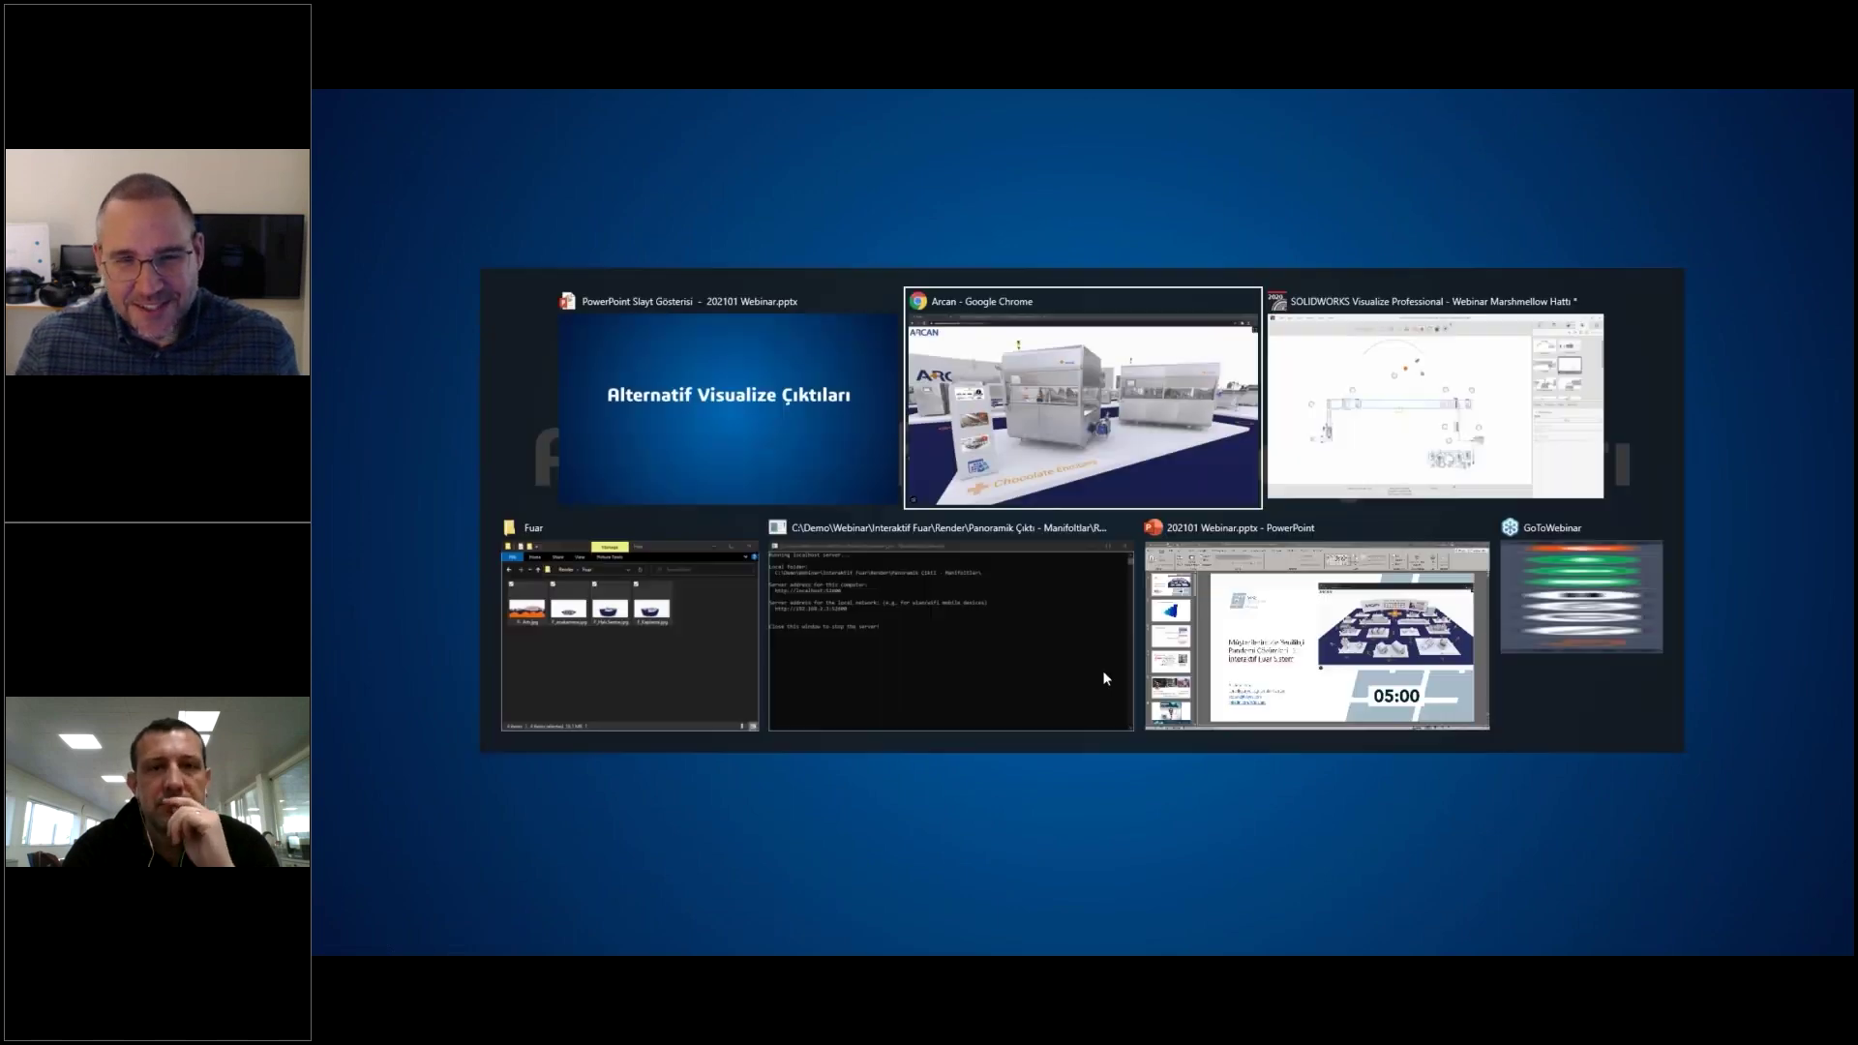
pyautogui.click(641, 624)
pyautogui.hotkey('alt', 'Up')
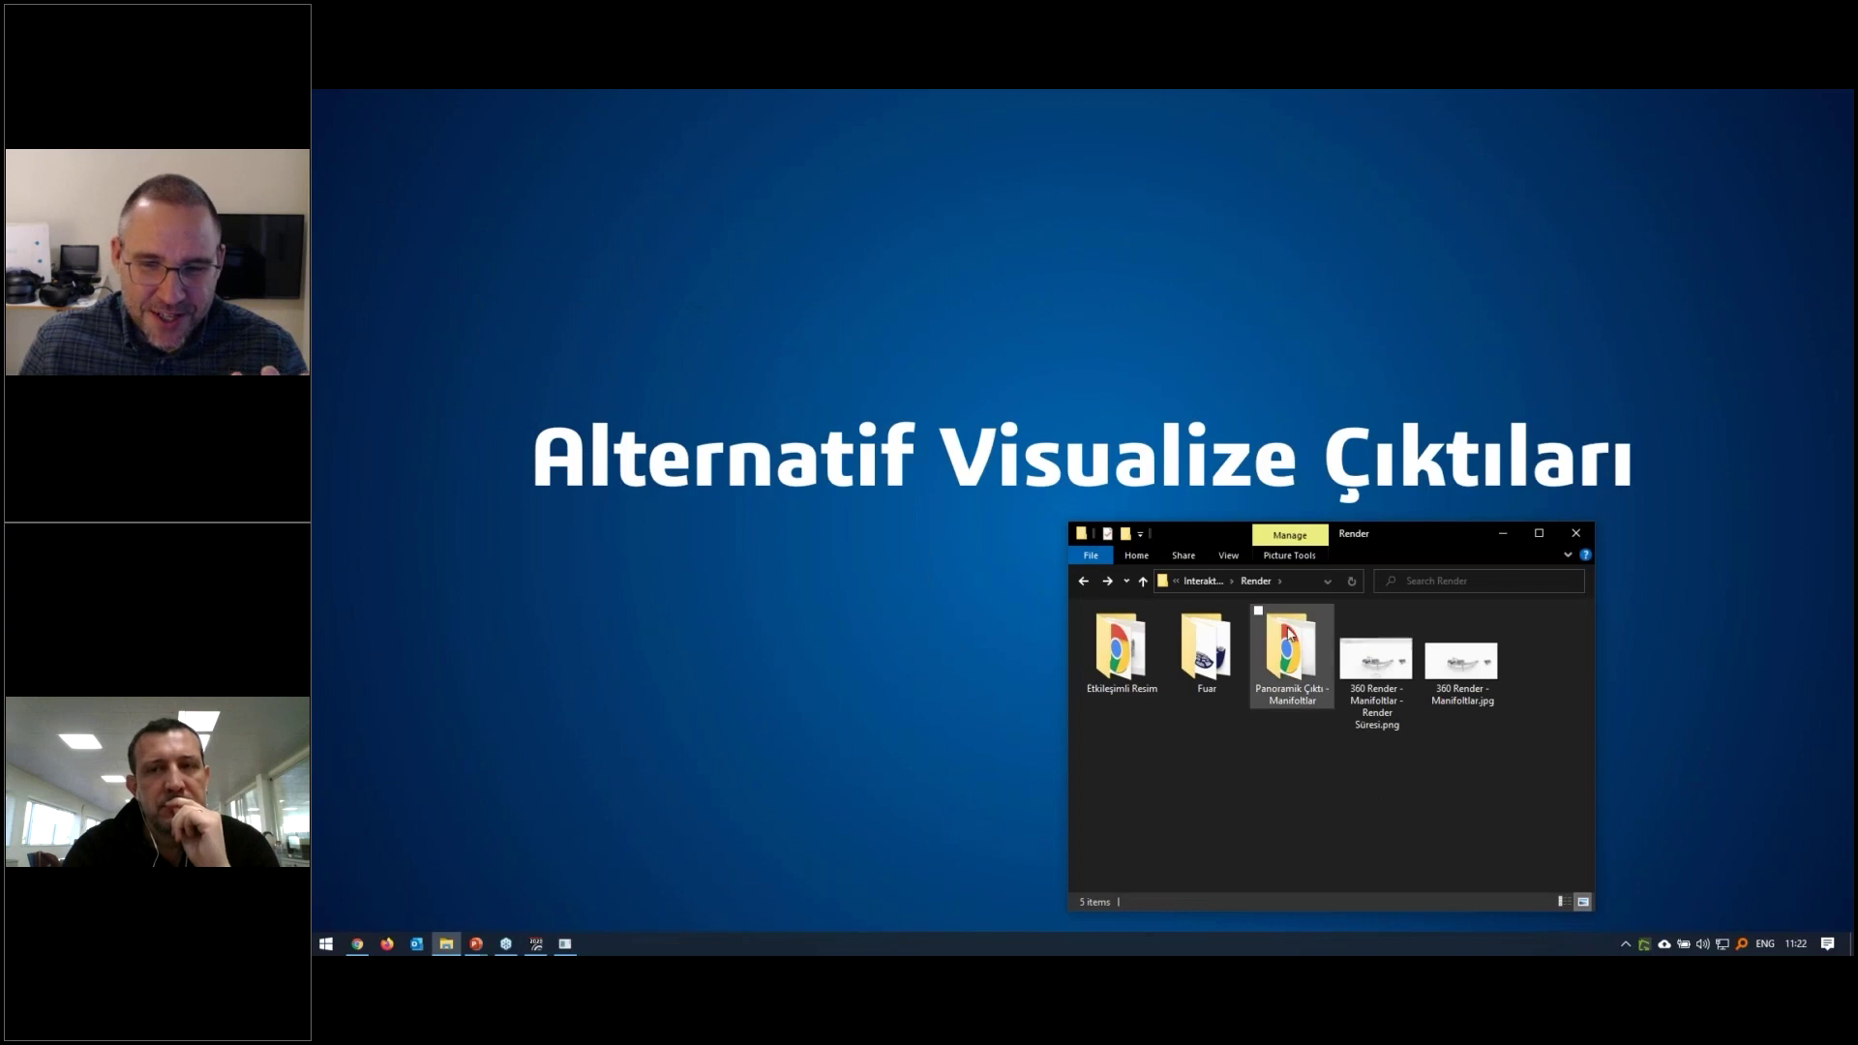
pyautogui.doubleClick(1288, 636)
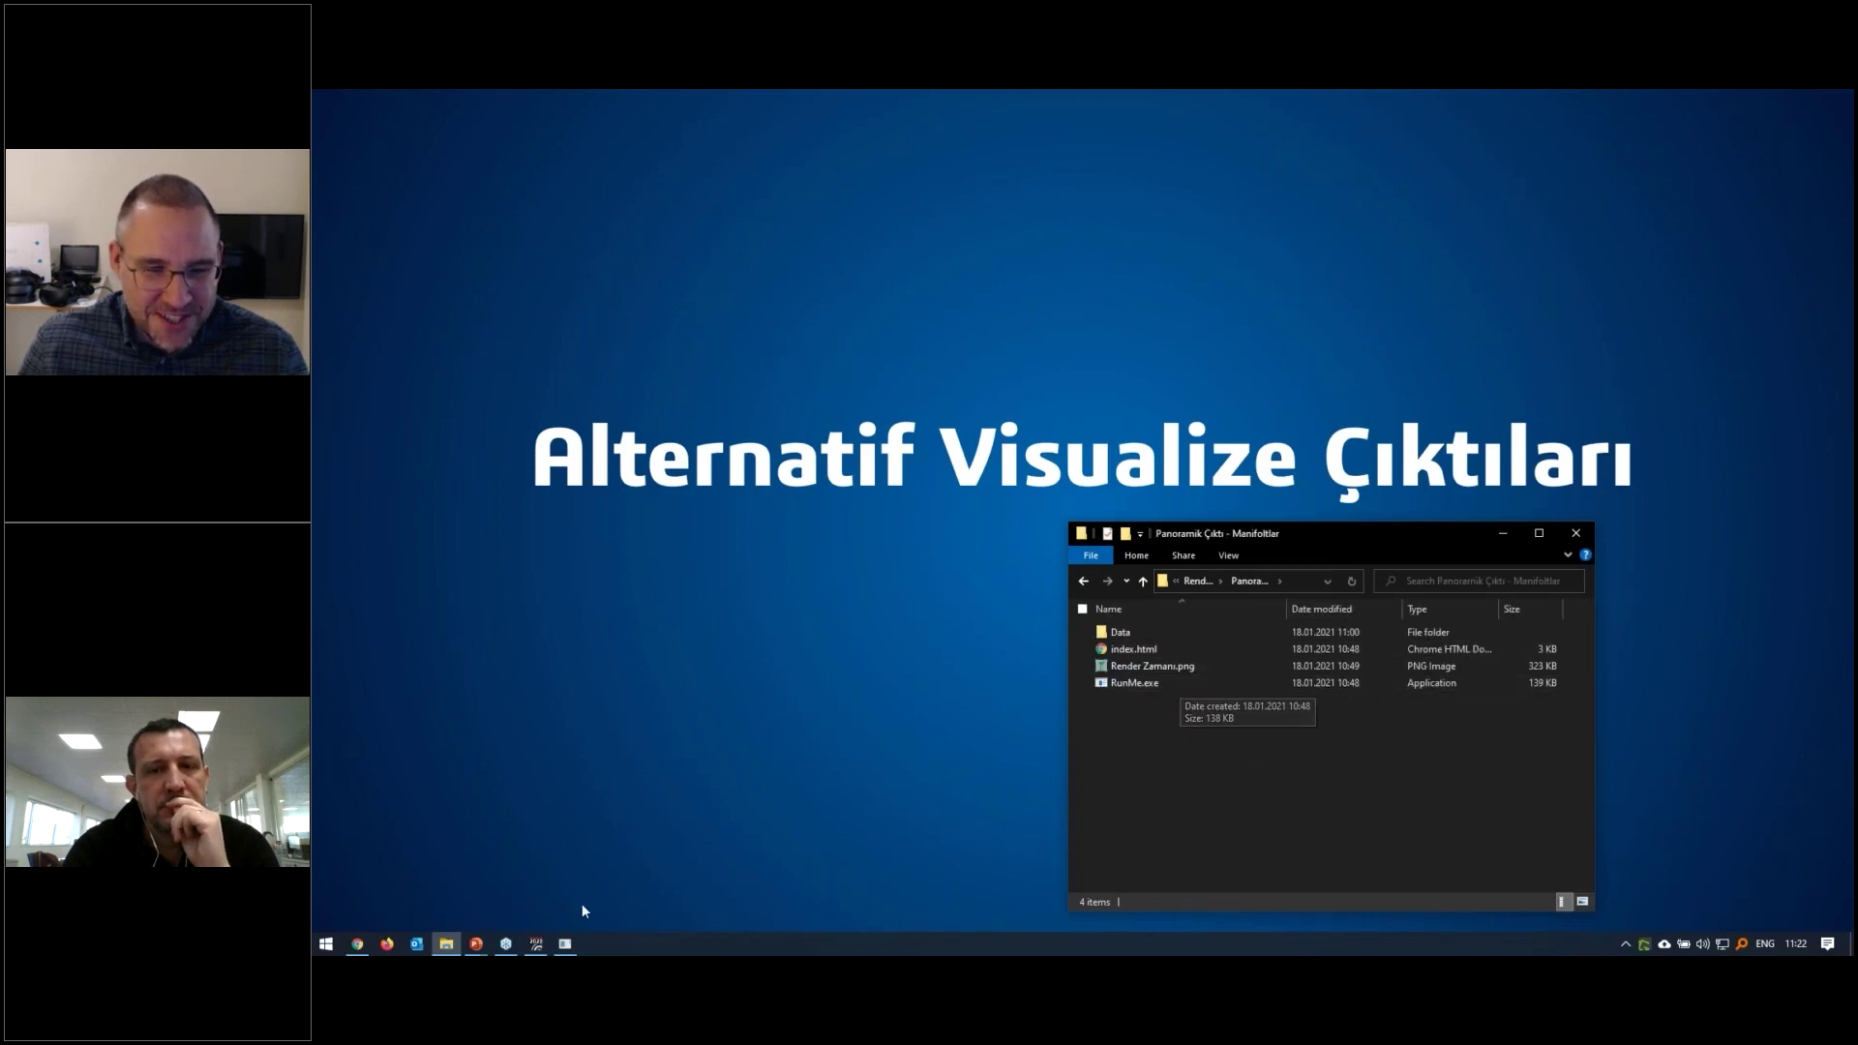
# Rotate the marshmallow line's Visualize panorama in Chrome along its conveyor and tanks
pyautogui.click(356, 945)
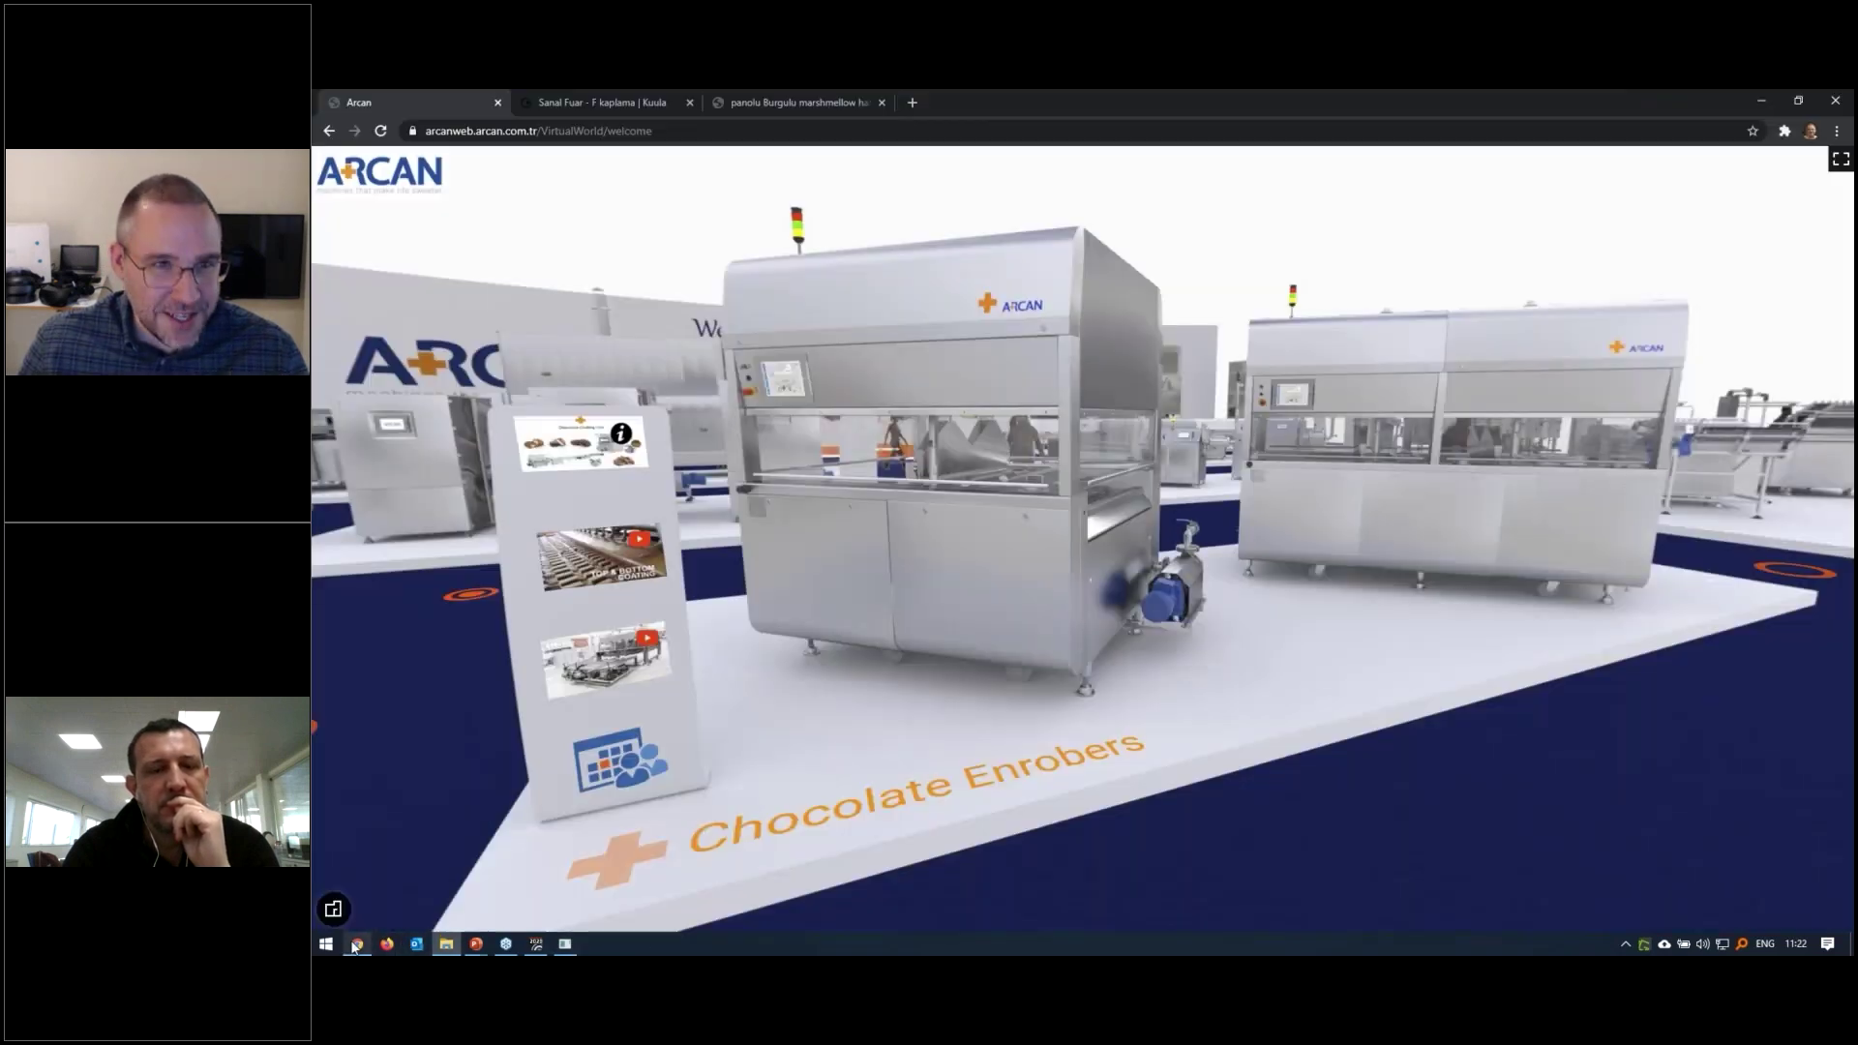
pyautogui.click(798, 102)
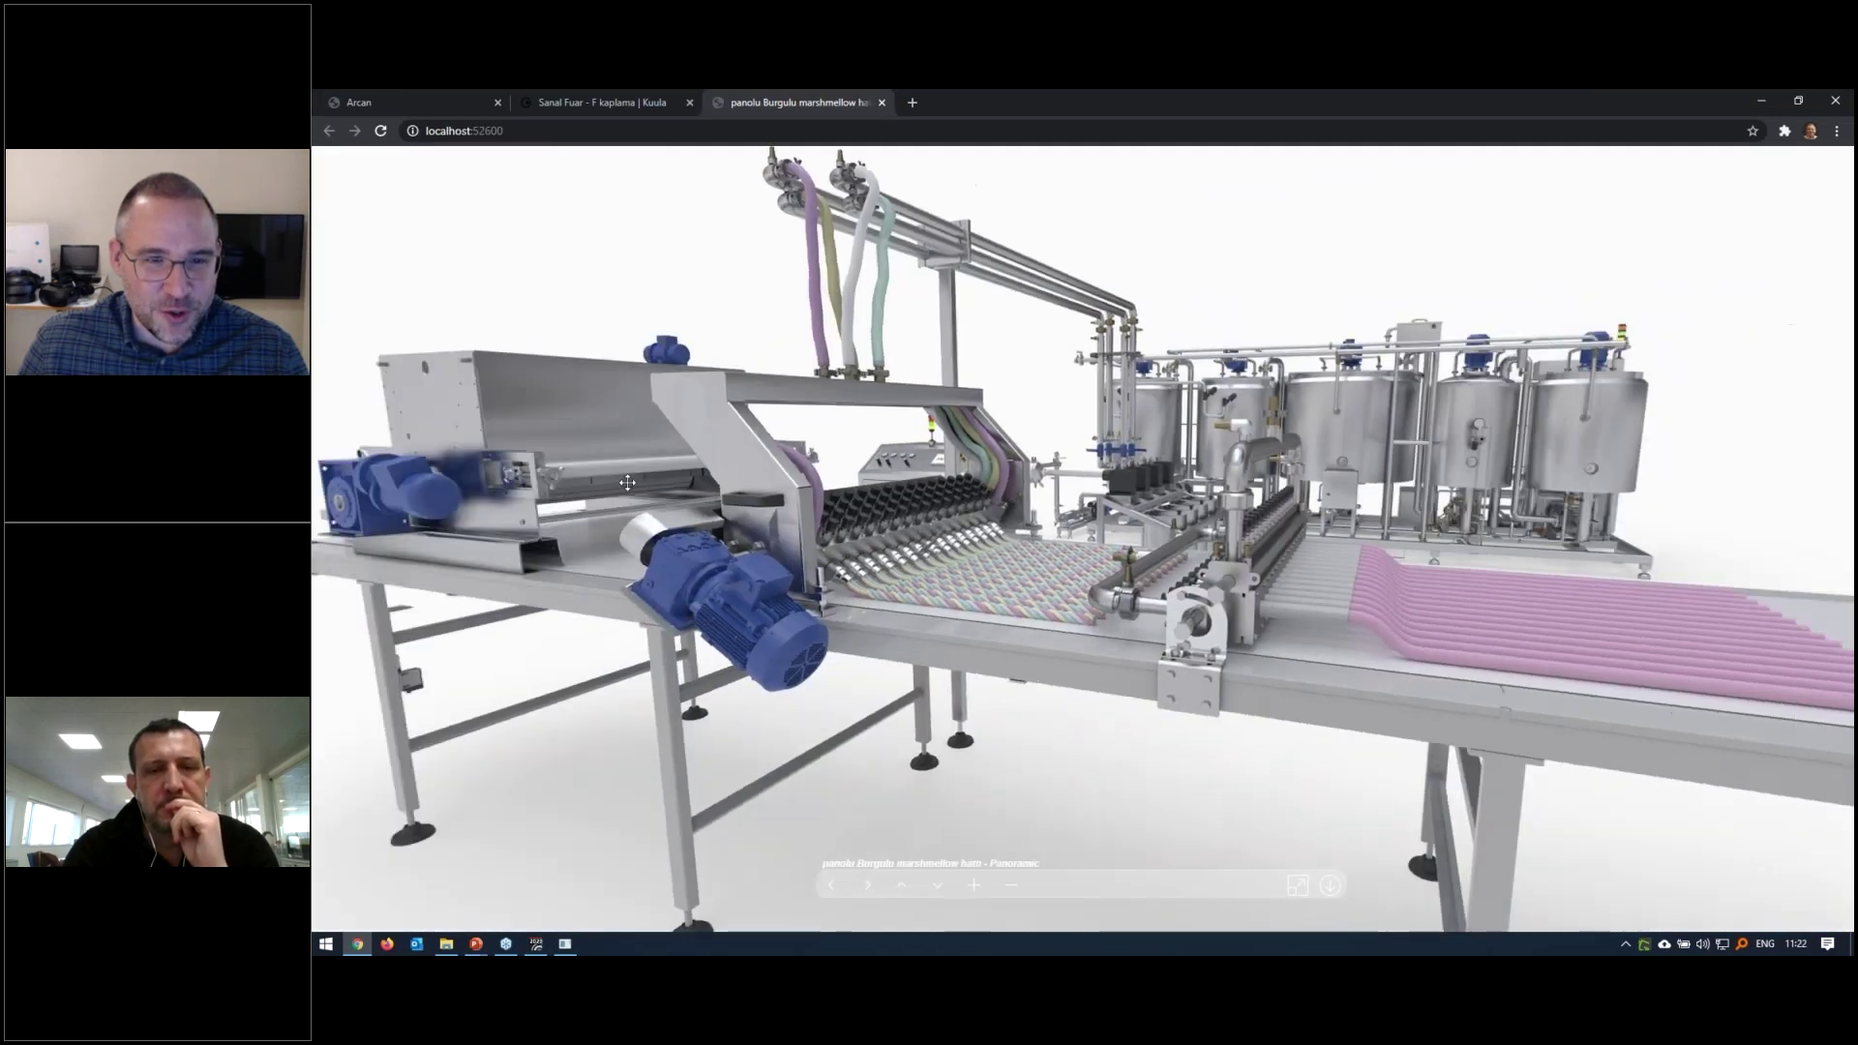
pyautogui.moveTo(628, 483)
pyautogui.mouseDown()
pyautogui.moveTo(1662, 574)
pyautogui.moveTo(1108, 518)
pyautogui.mouseUp()
pyautogui.moveTo(1321, 554)
pyautogui.mouseDown()
pyautogui.moveTo(1387, 527)
pyautogui.moveTo(1049, 522)
pyautogui.moveTo(937, 426)
pyautogui.moveTo(1102, 608)
pyautogui.mouseUp()
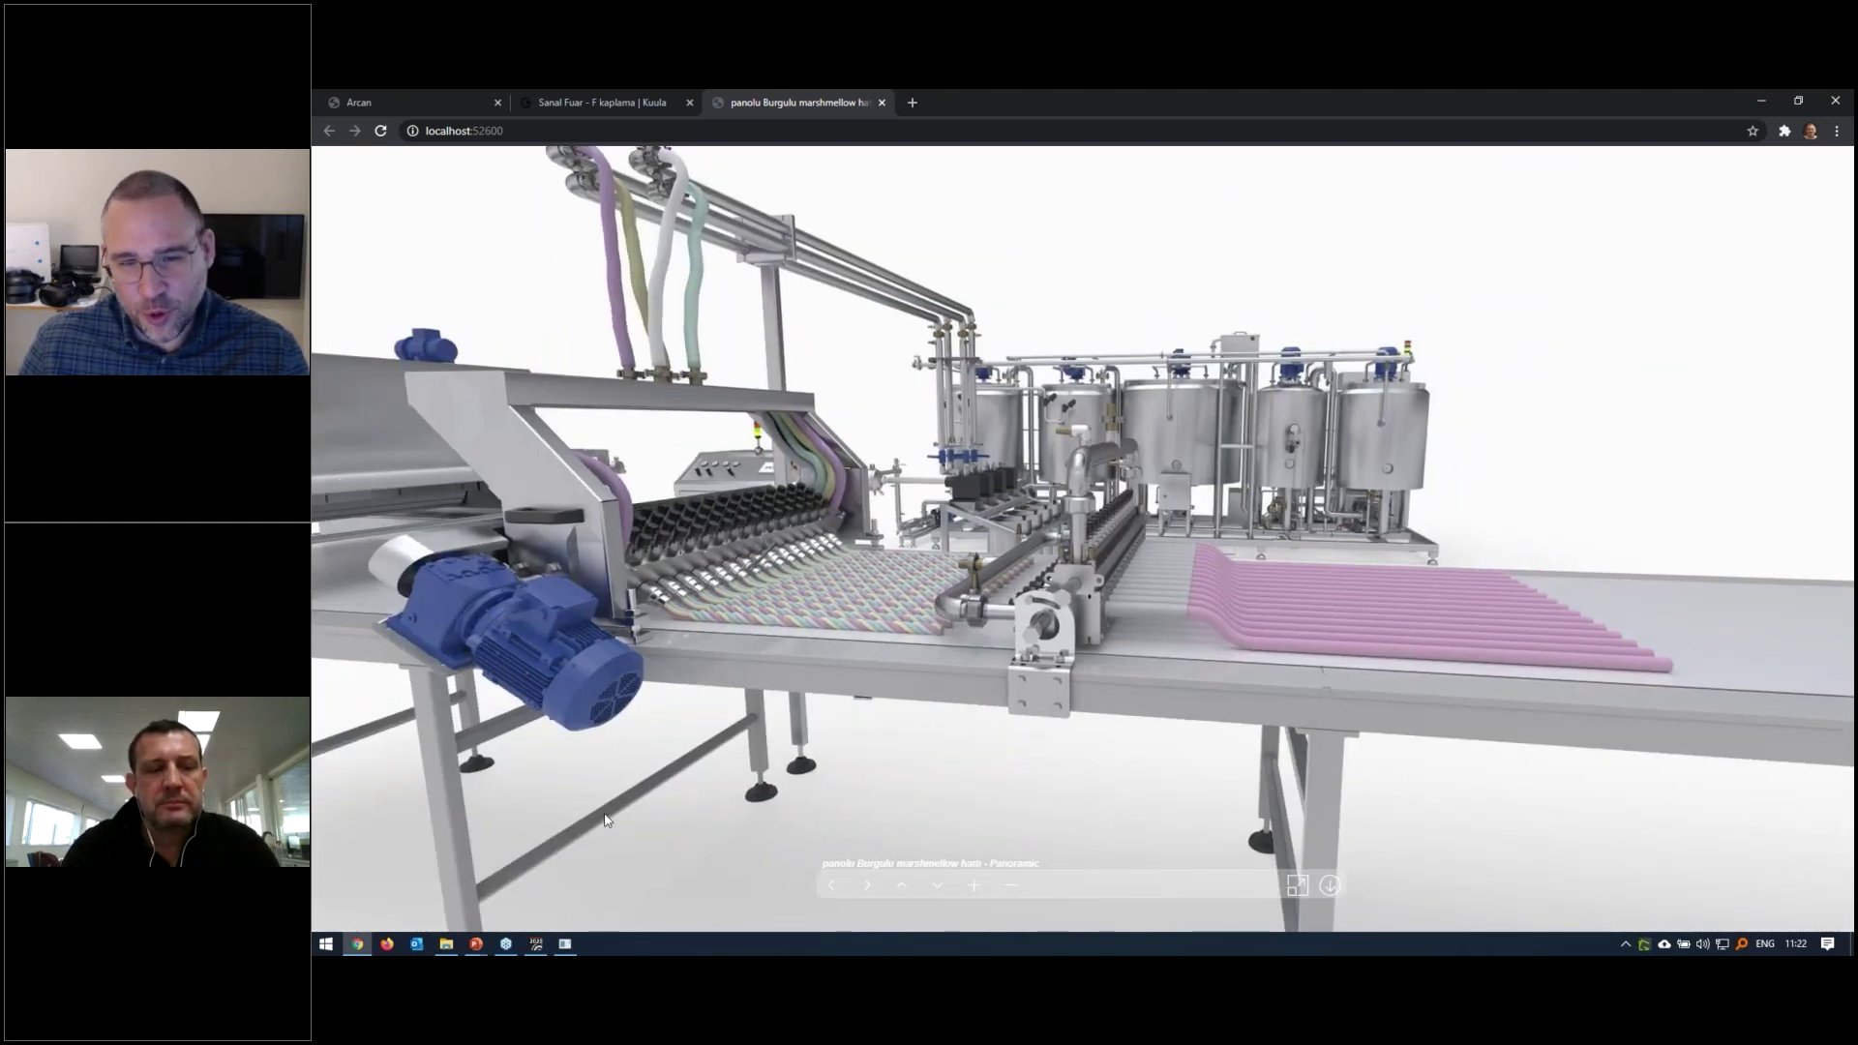
pyautogui.click(367, 945)
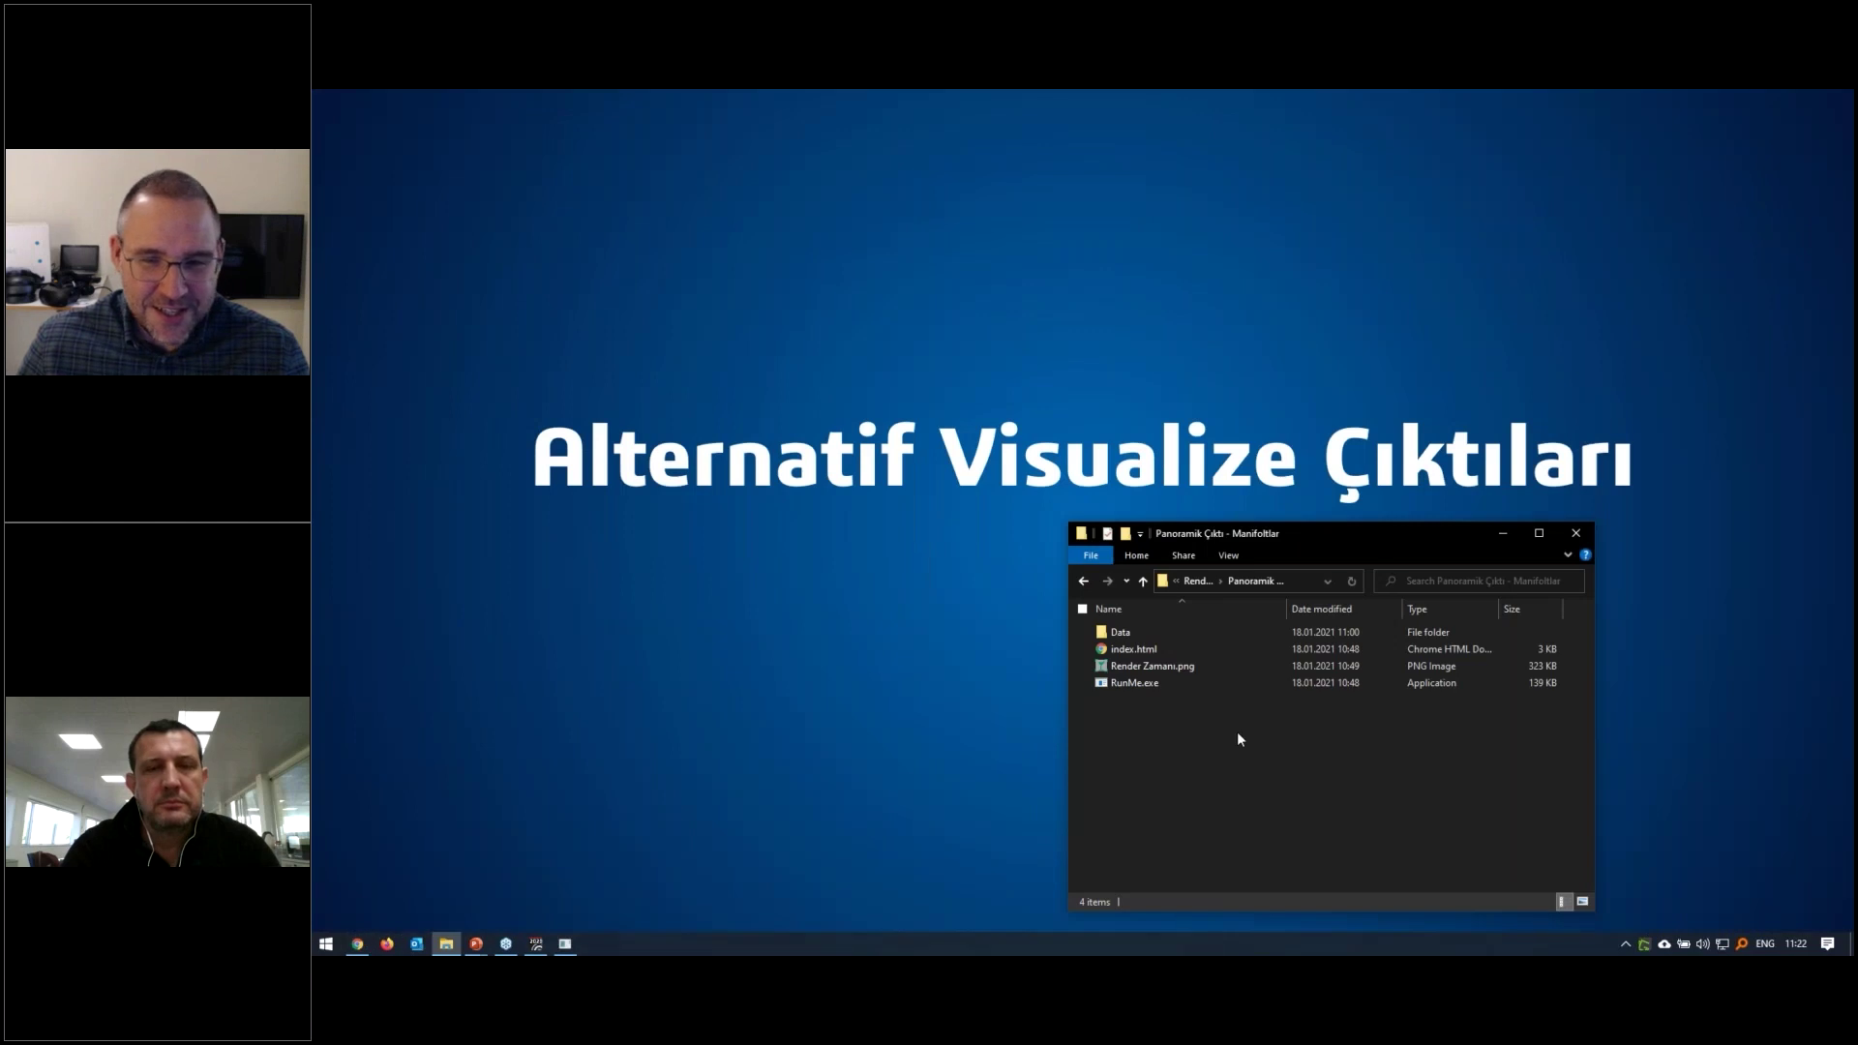
# Open Etkileşimli Resim's Open.html in Chrome and narrow the browser window
pyautogui.doubleClick(1127, 653)
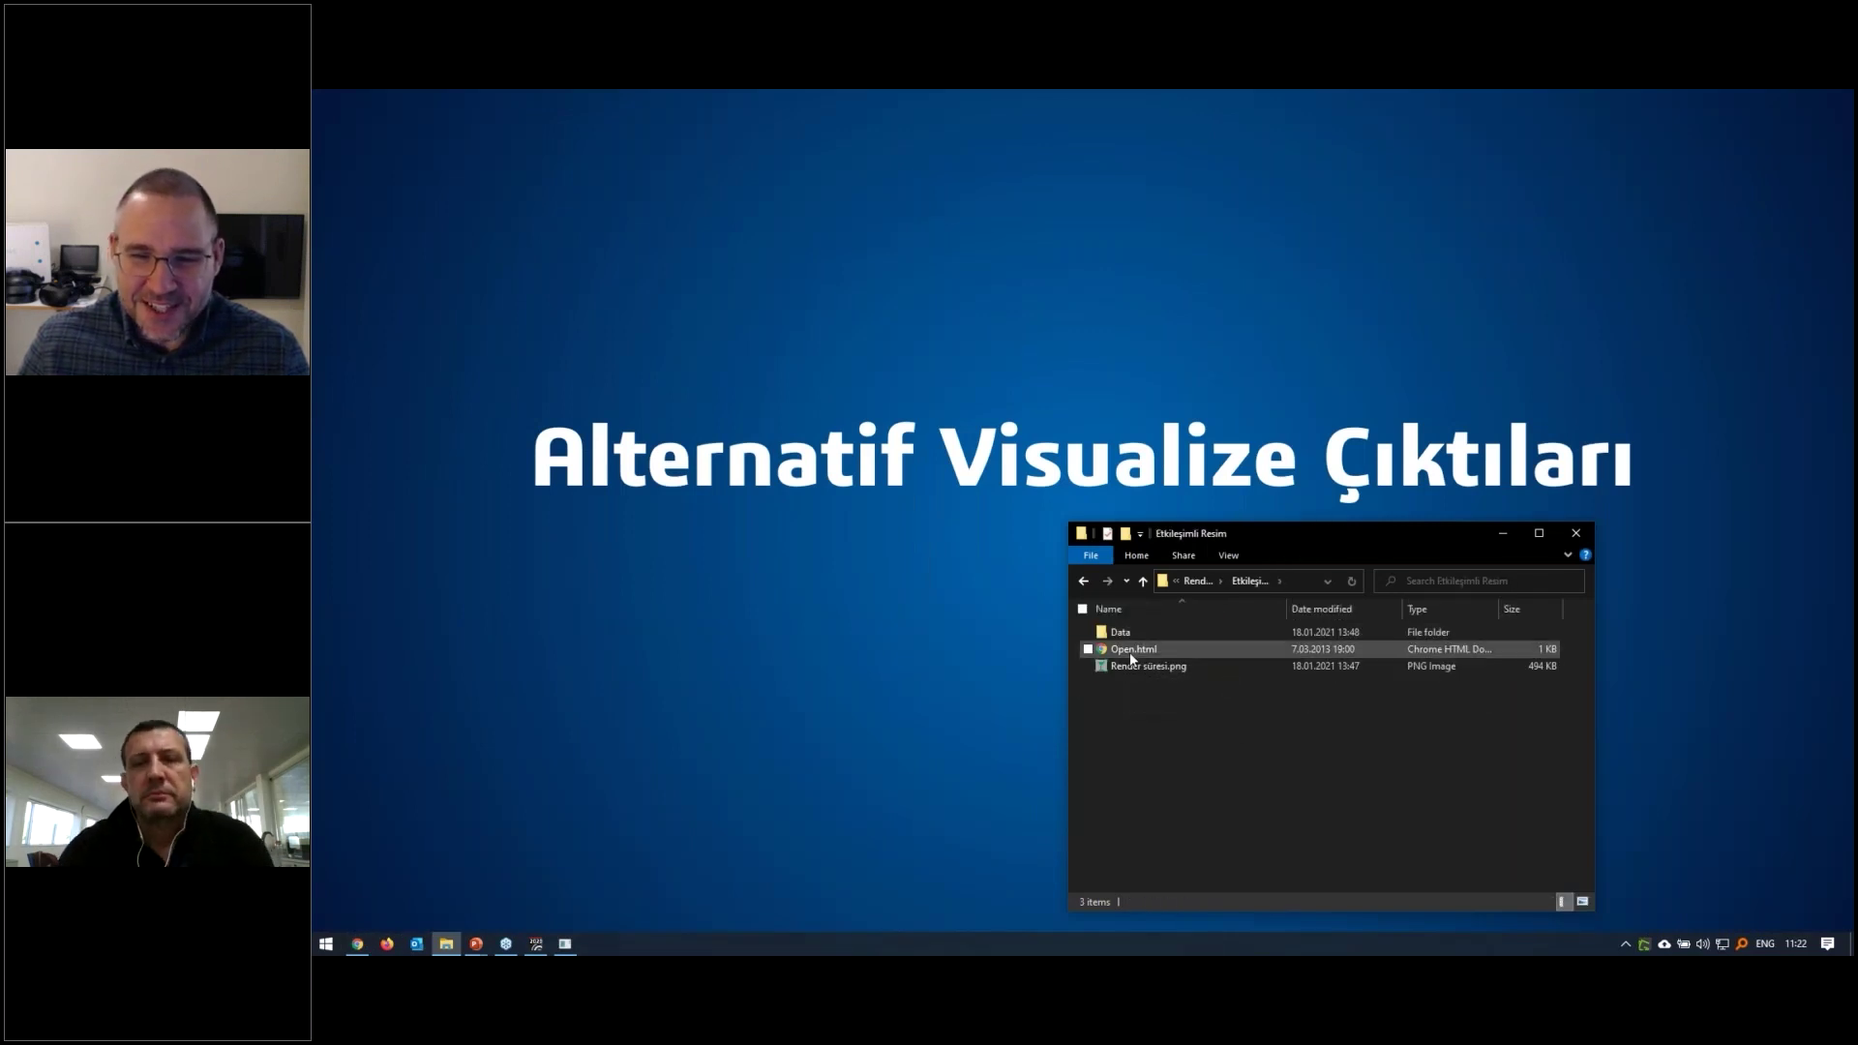
pyautogui.doubleClick(1131, 651)
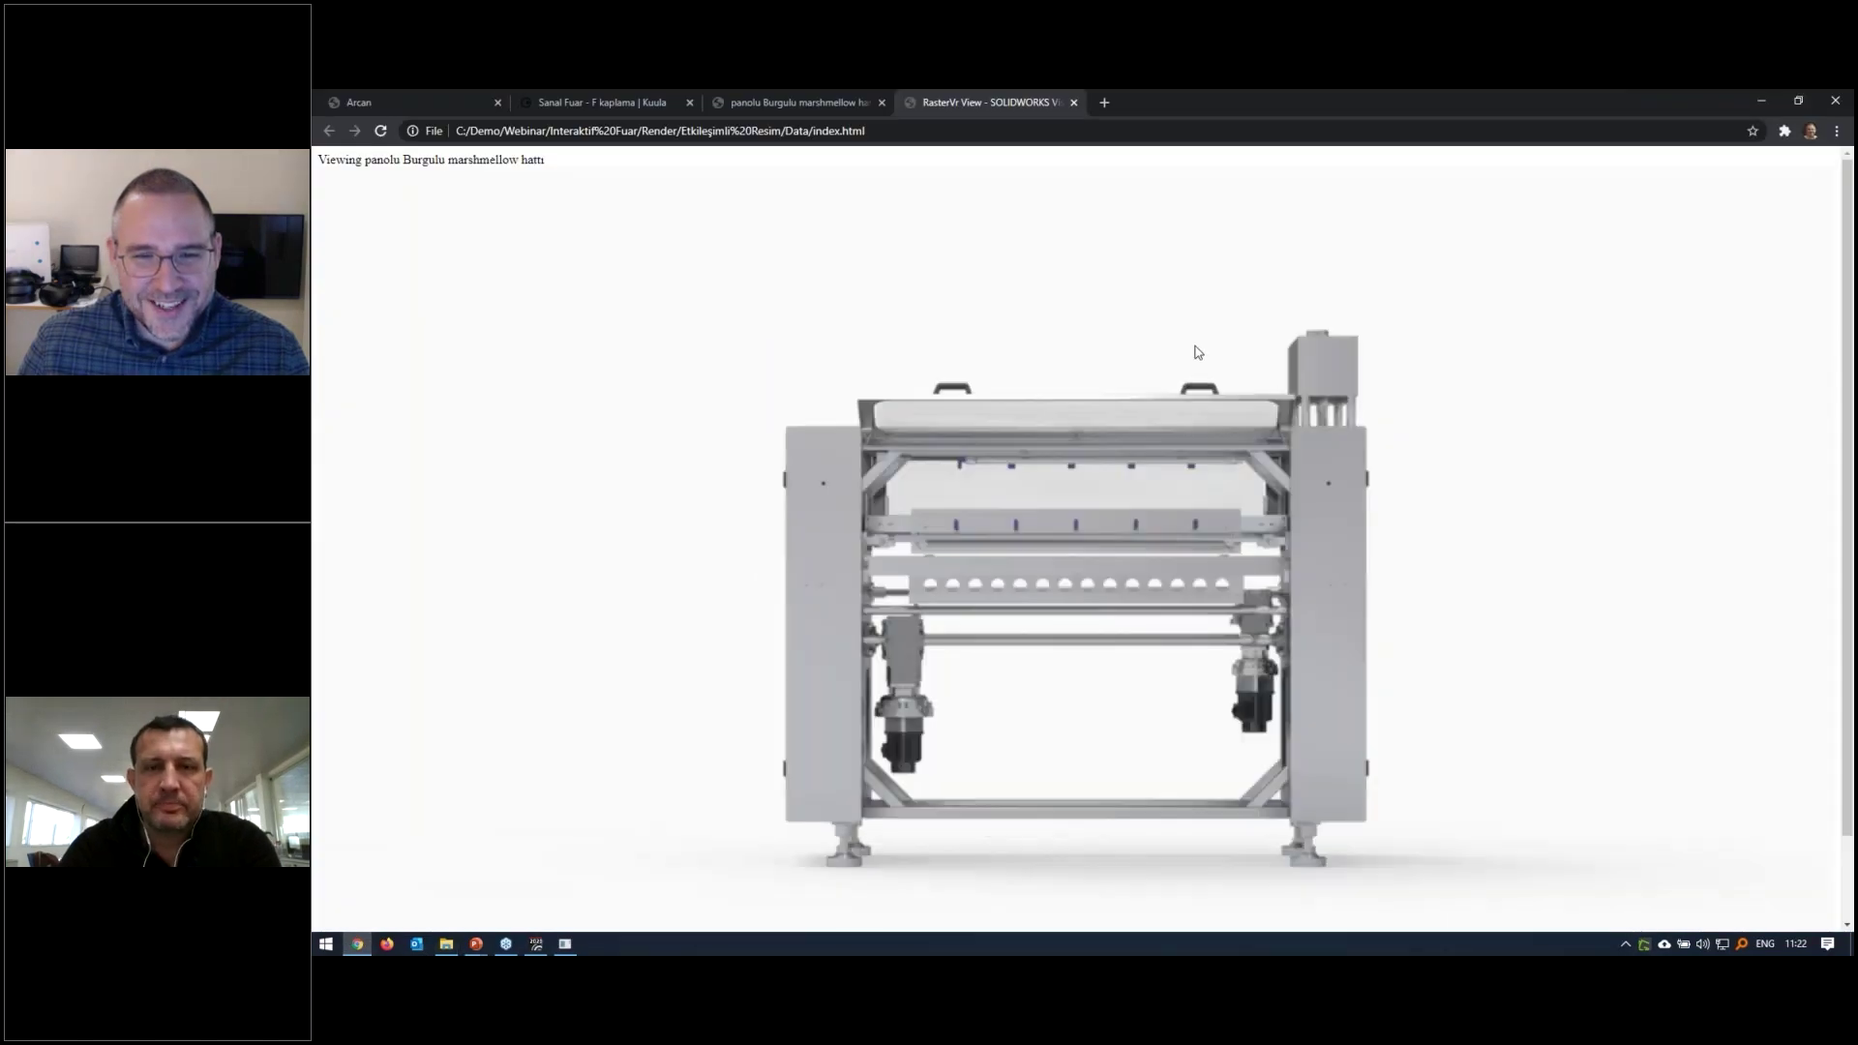
pyautogui.click(1798, 99)
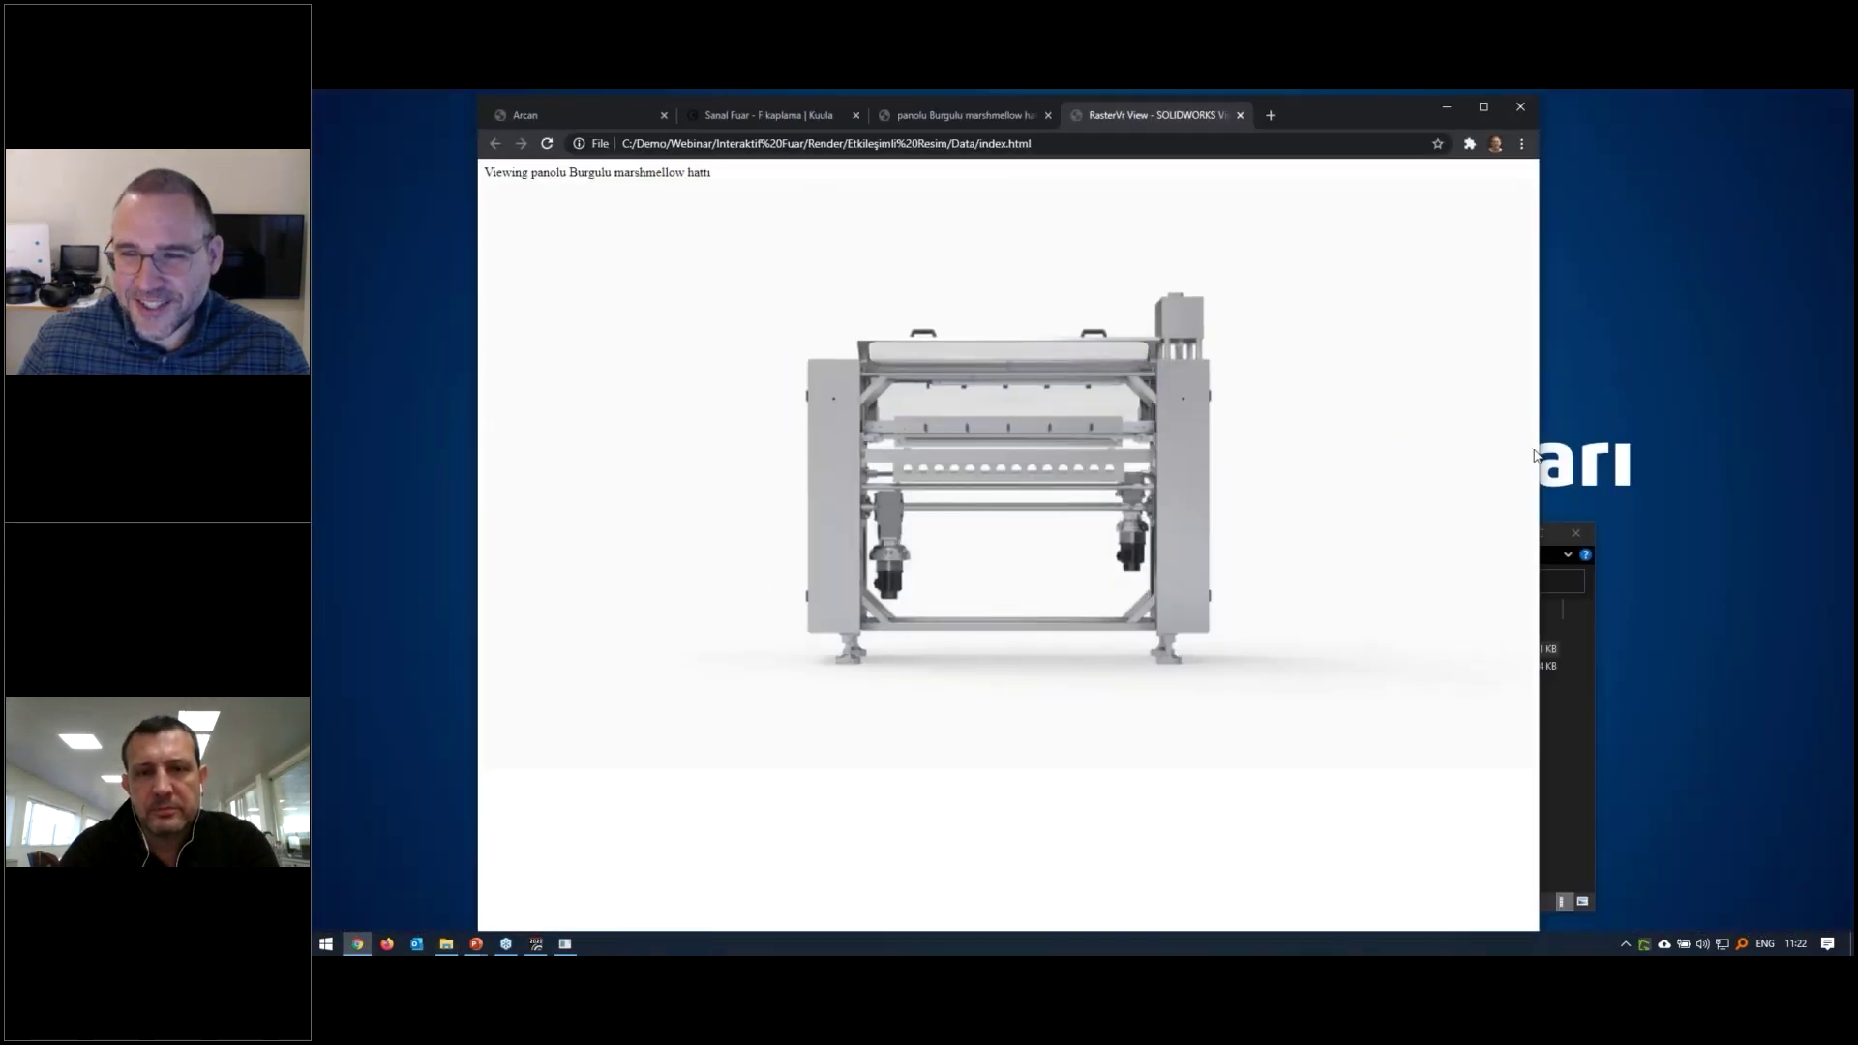
pyautogui.moveTo(1540, 455); pyautogui.dragTo(1386, 455)
# Spin the Burgulu marshmallow interactive image to front, angled and rear views
pyautogui.moveTo(967, 547)
pyautogui.mouseDown()
pyautogui.moveTo(1166, 546)
pyautogui.moveTo(1068, 468)
pyautogui.moveTo(705, 382)
pyautogui.mouseUp()
pyautogui.moveTo(1110, 442)
pyautogui.mouseDown()
pyautogui.moveTo(1059, 549)
pyautogui.moveTo(851, 577)
pyautogui.moveTo(635, 556)
pyautogui.mouseUp()
pyautogui.moveTo(819, 553)
pyautogui.mouseDown()
pyautogui.moveTo(1233, 360)
pyautogui.moveTo(987, 413)
pyautogui.mouseUp()
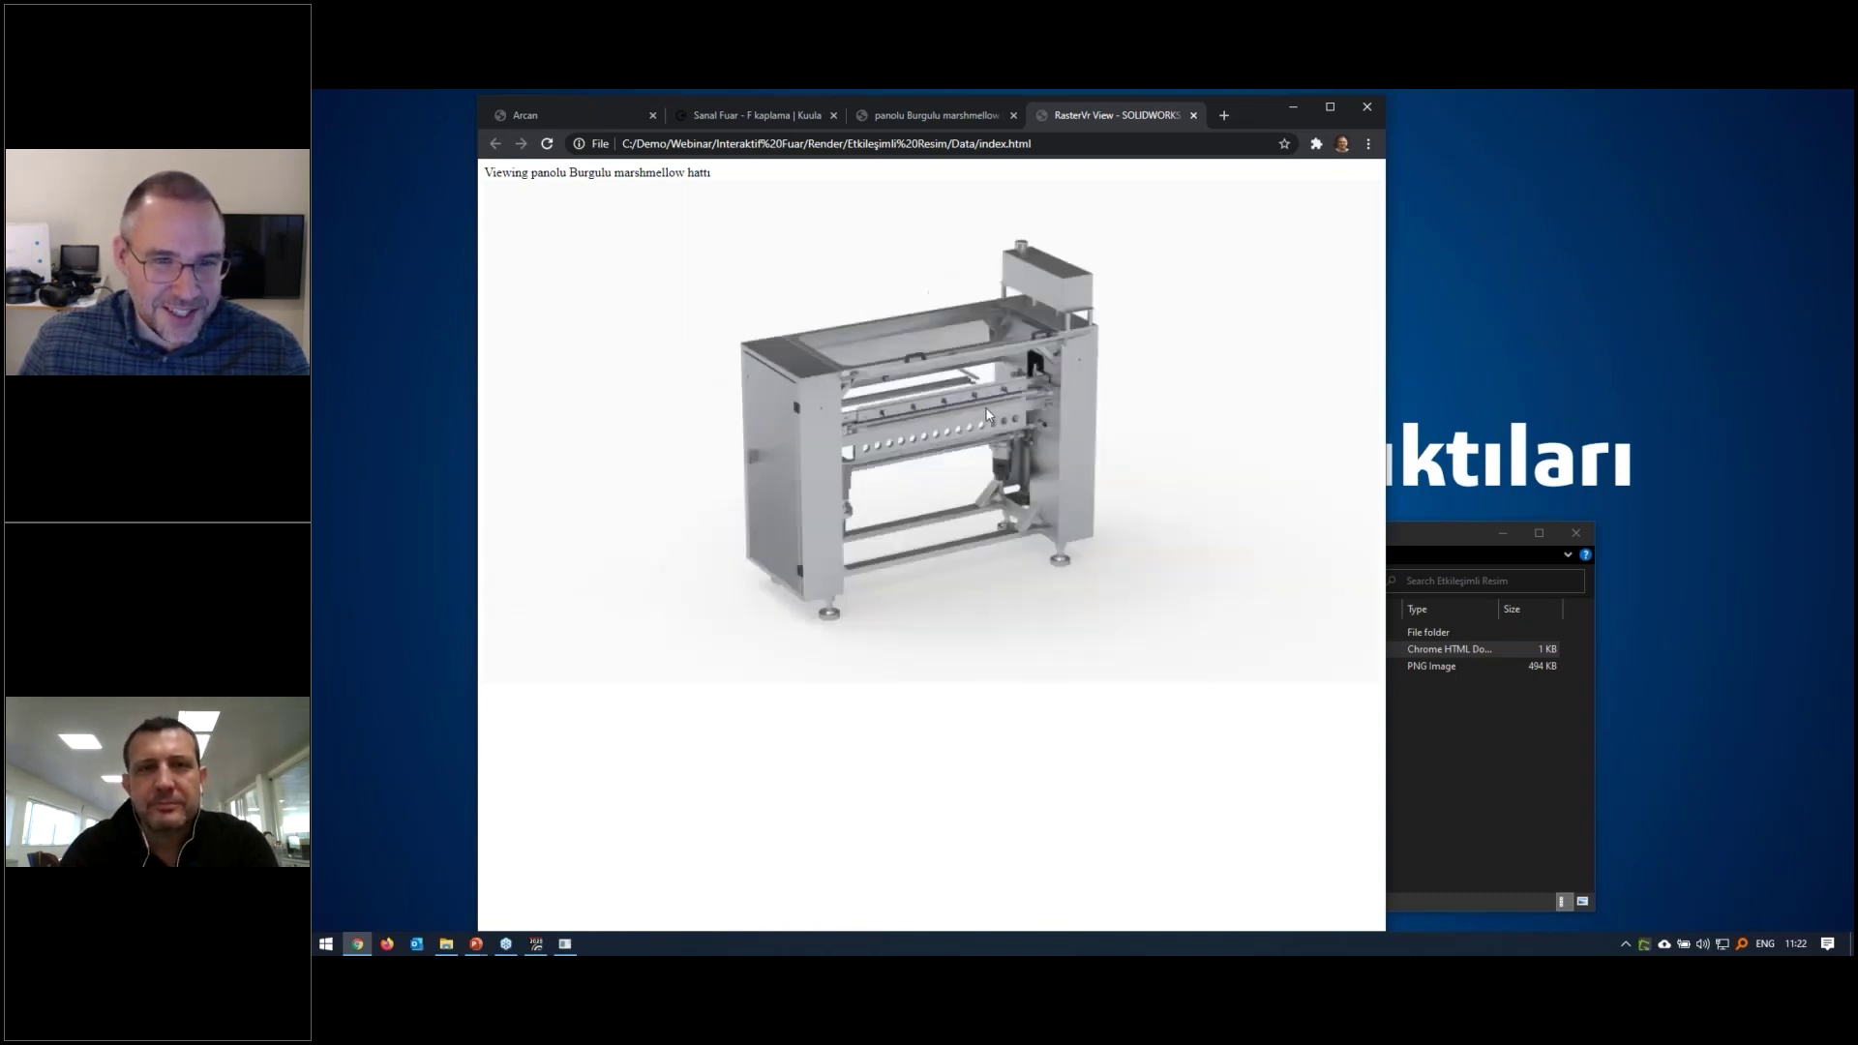
pyautogui.moveTo(809, 531); pyautogui.dragTo(929, 484)
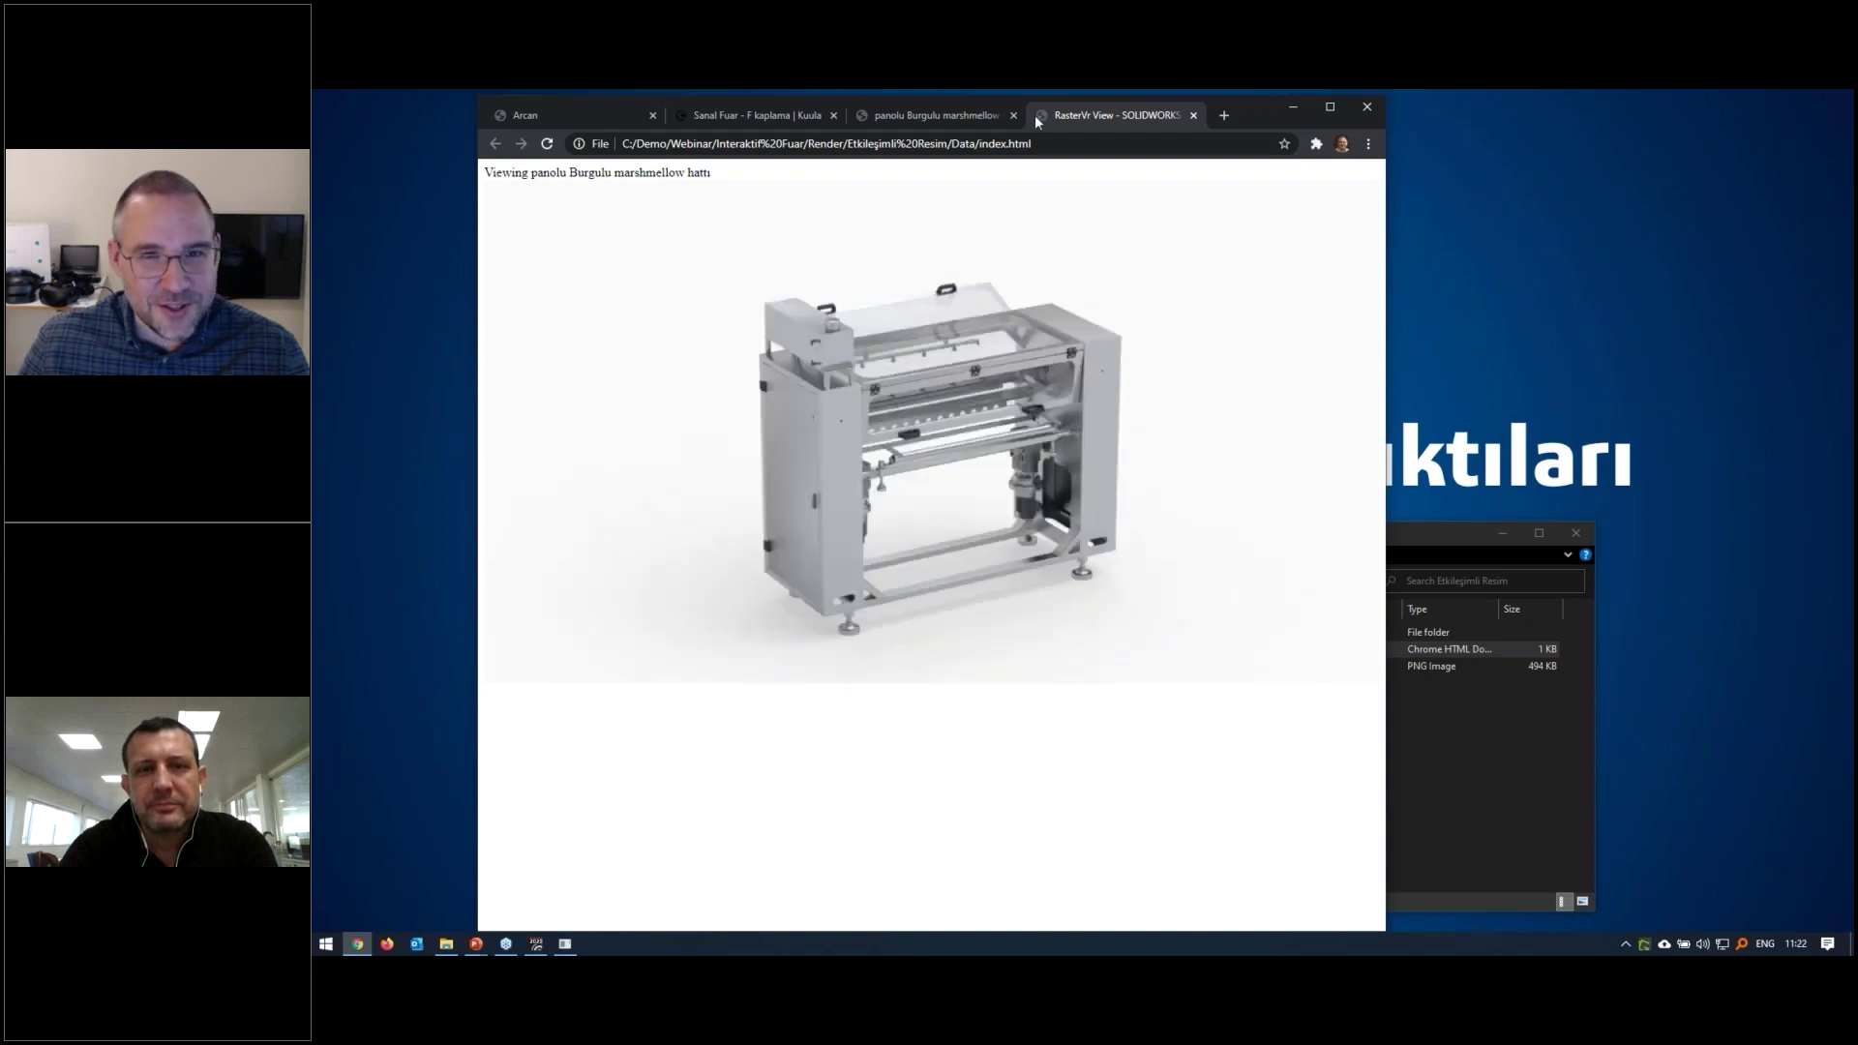
pyautogui.moveTo(1032, 146); pyautogui.dragTo(980, 147)
pyautogui.click(987, 769)
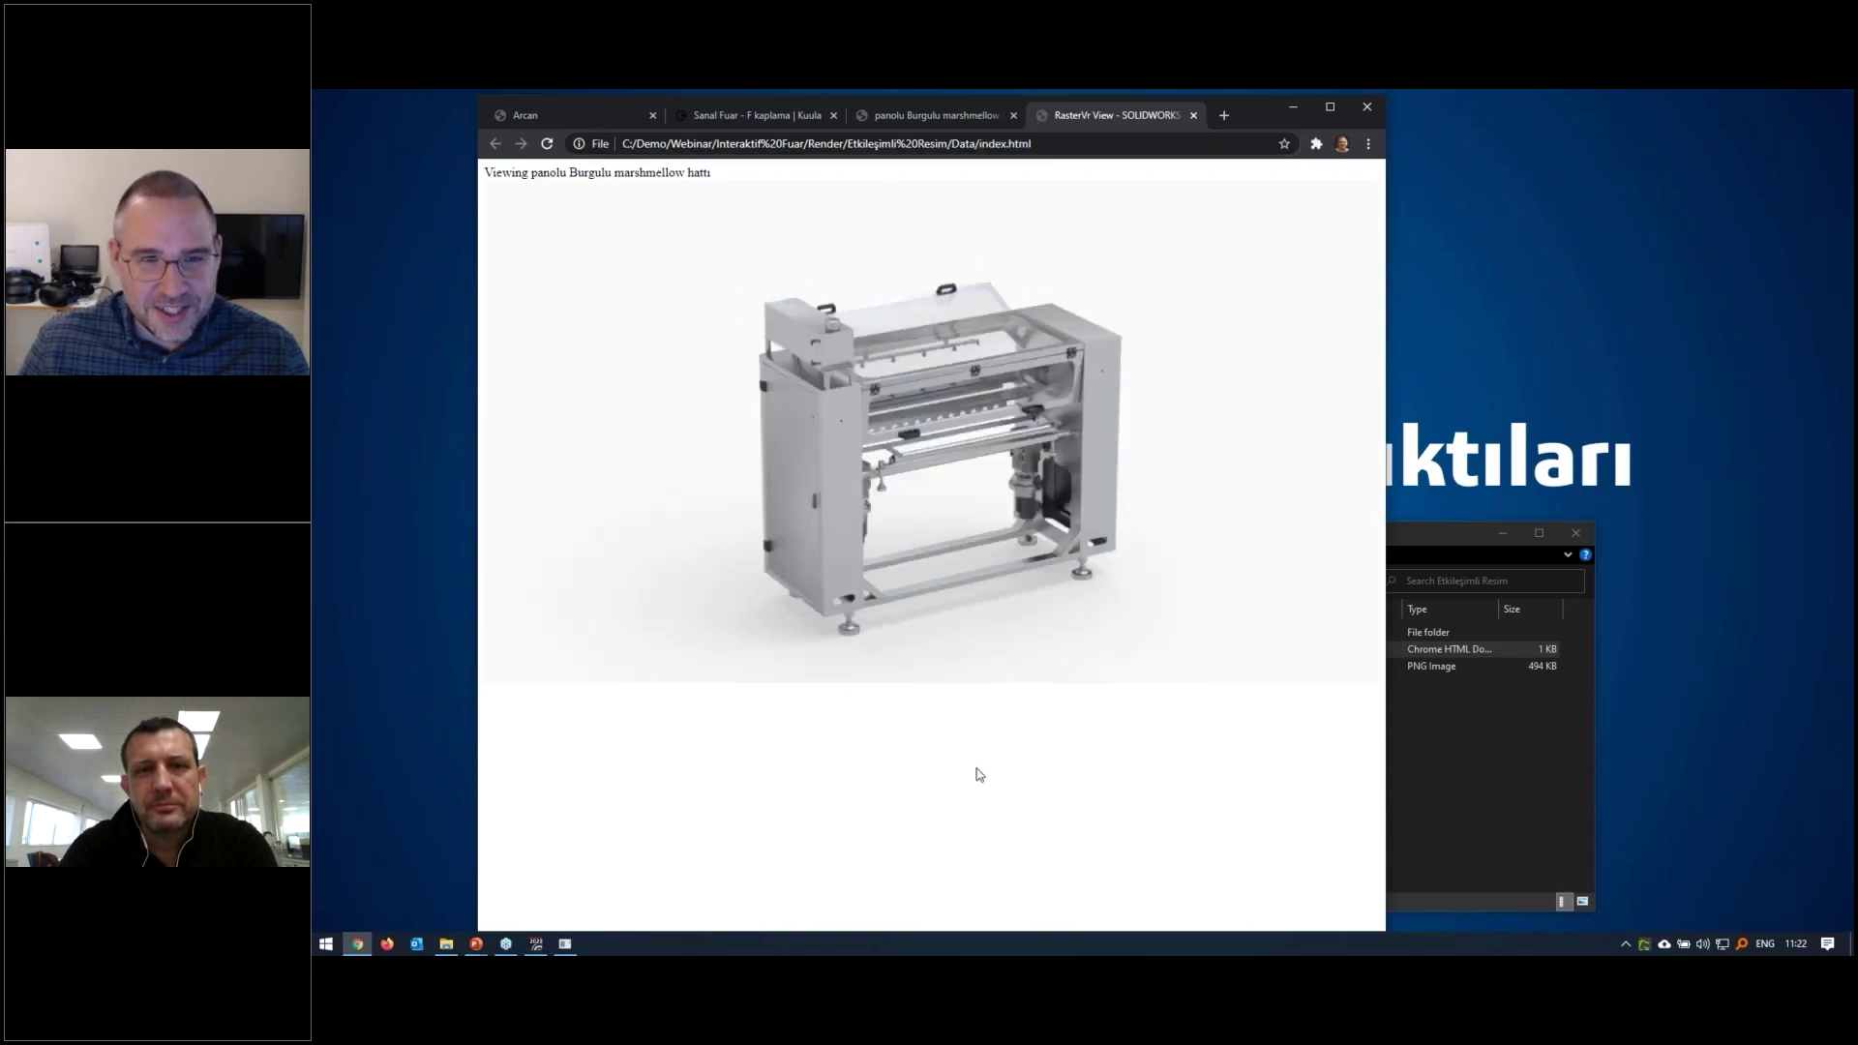
pyautogui.click(532, 945)
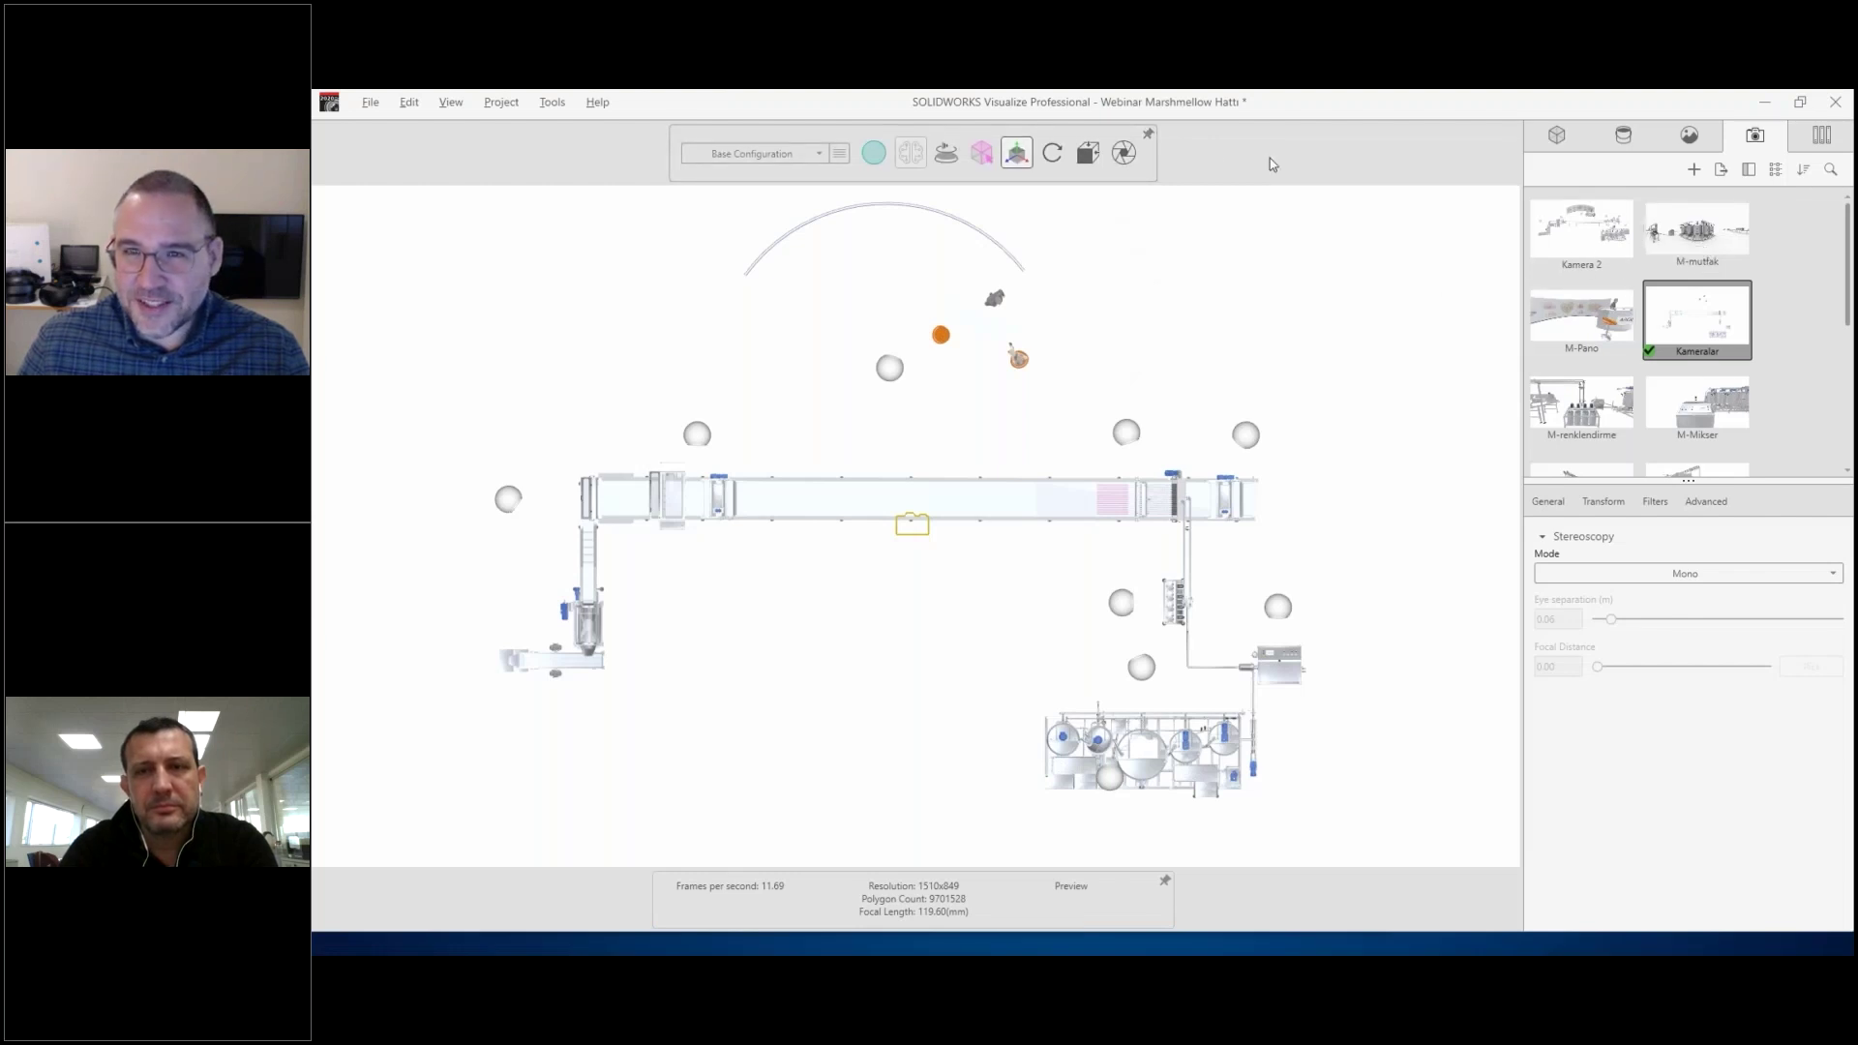
# Set Visualize's output mode to Interactive Image and review its 7282 x 4096 output settings
pyautogui.click(1132, 158)
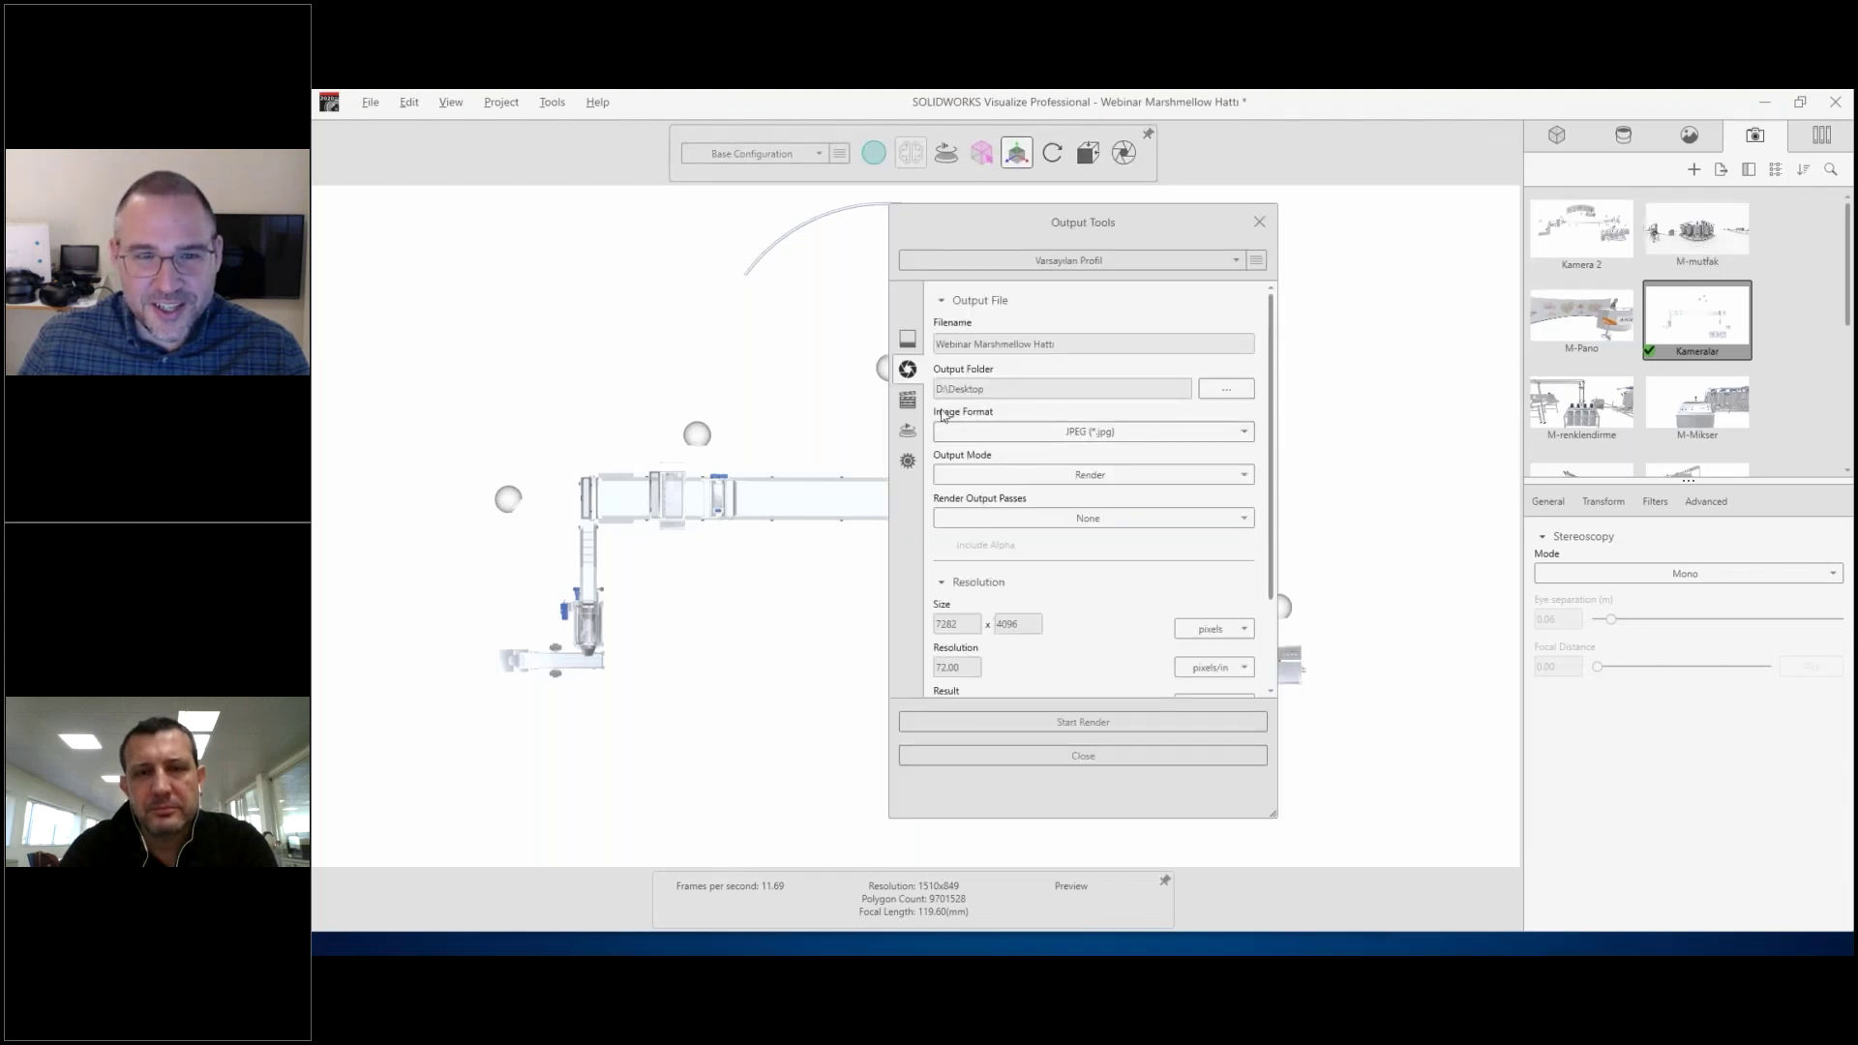
pyautogui.click(1077, 436)
pyautogui.click(1051, 478)
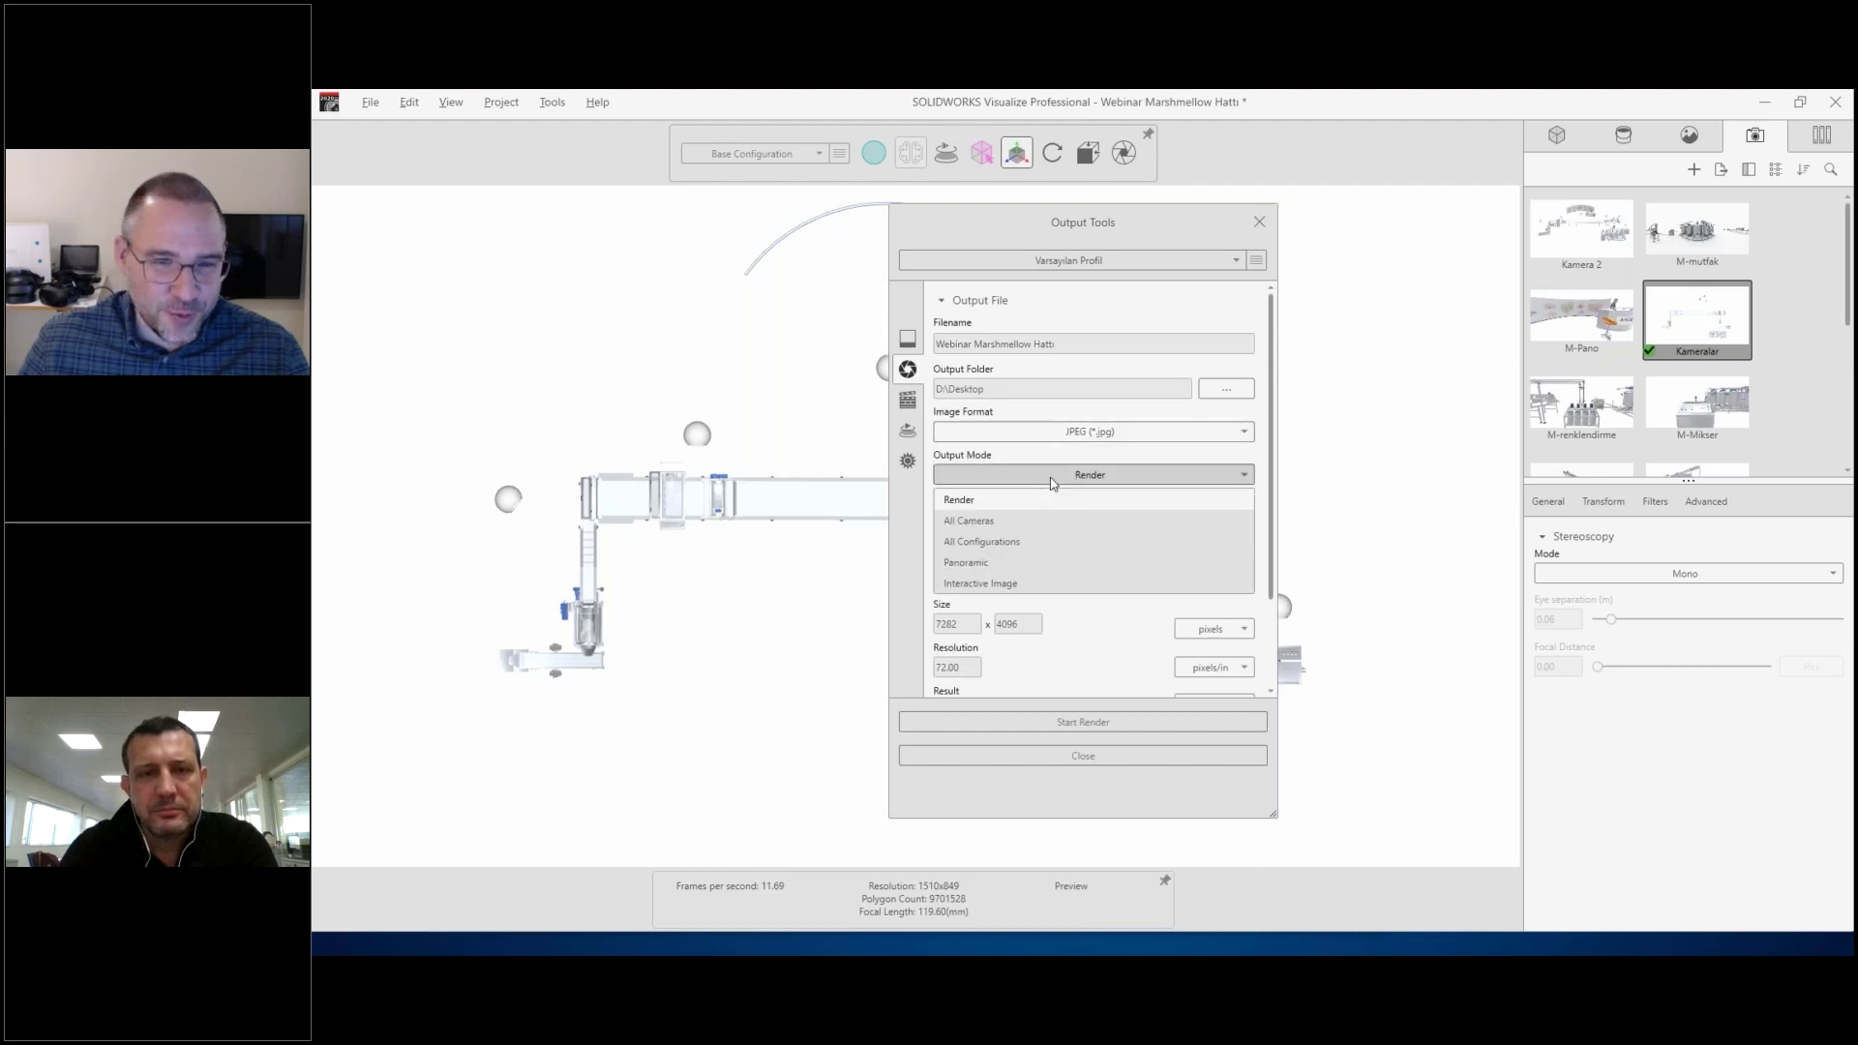
pyautogui.click(997, 584)
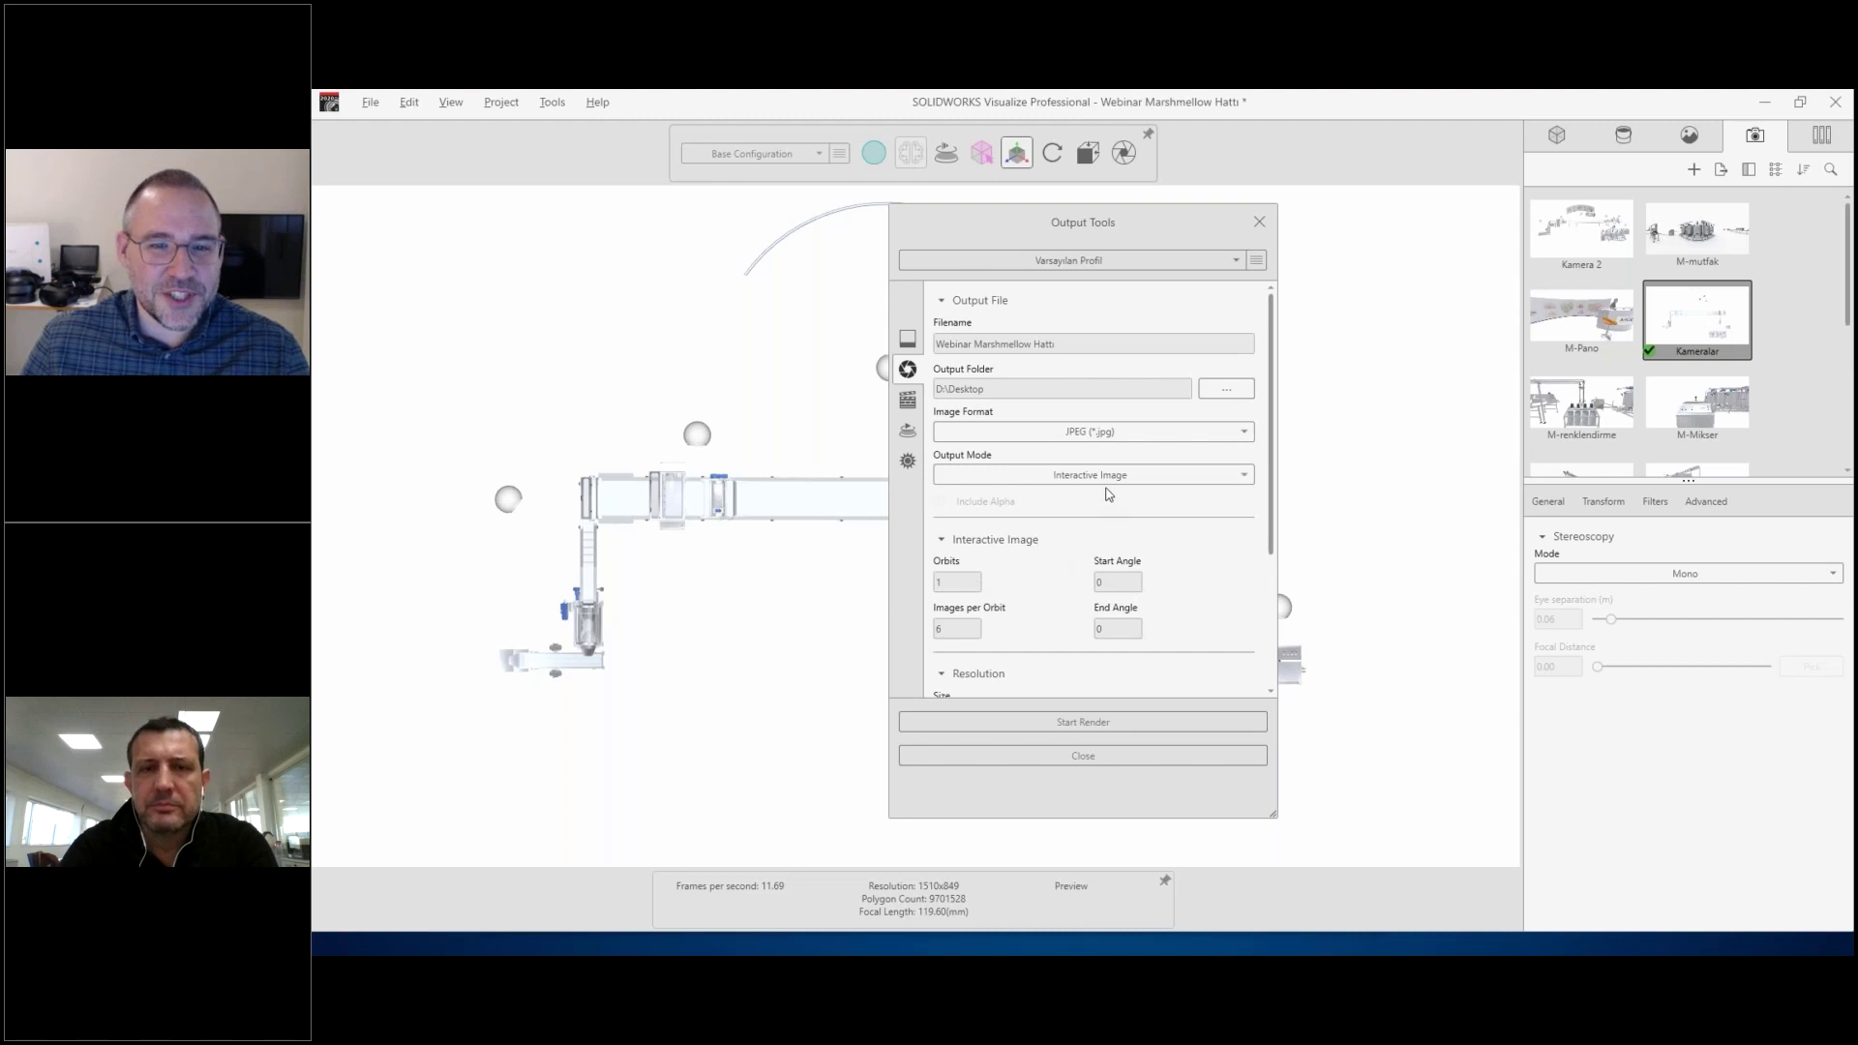
pyautogui.scroll(-1, 996, 586)
pyautogui.scroll(-4, 1002, 566)
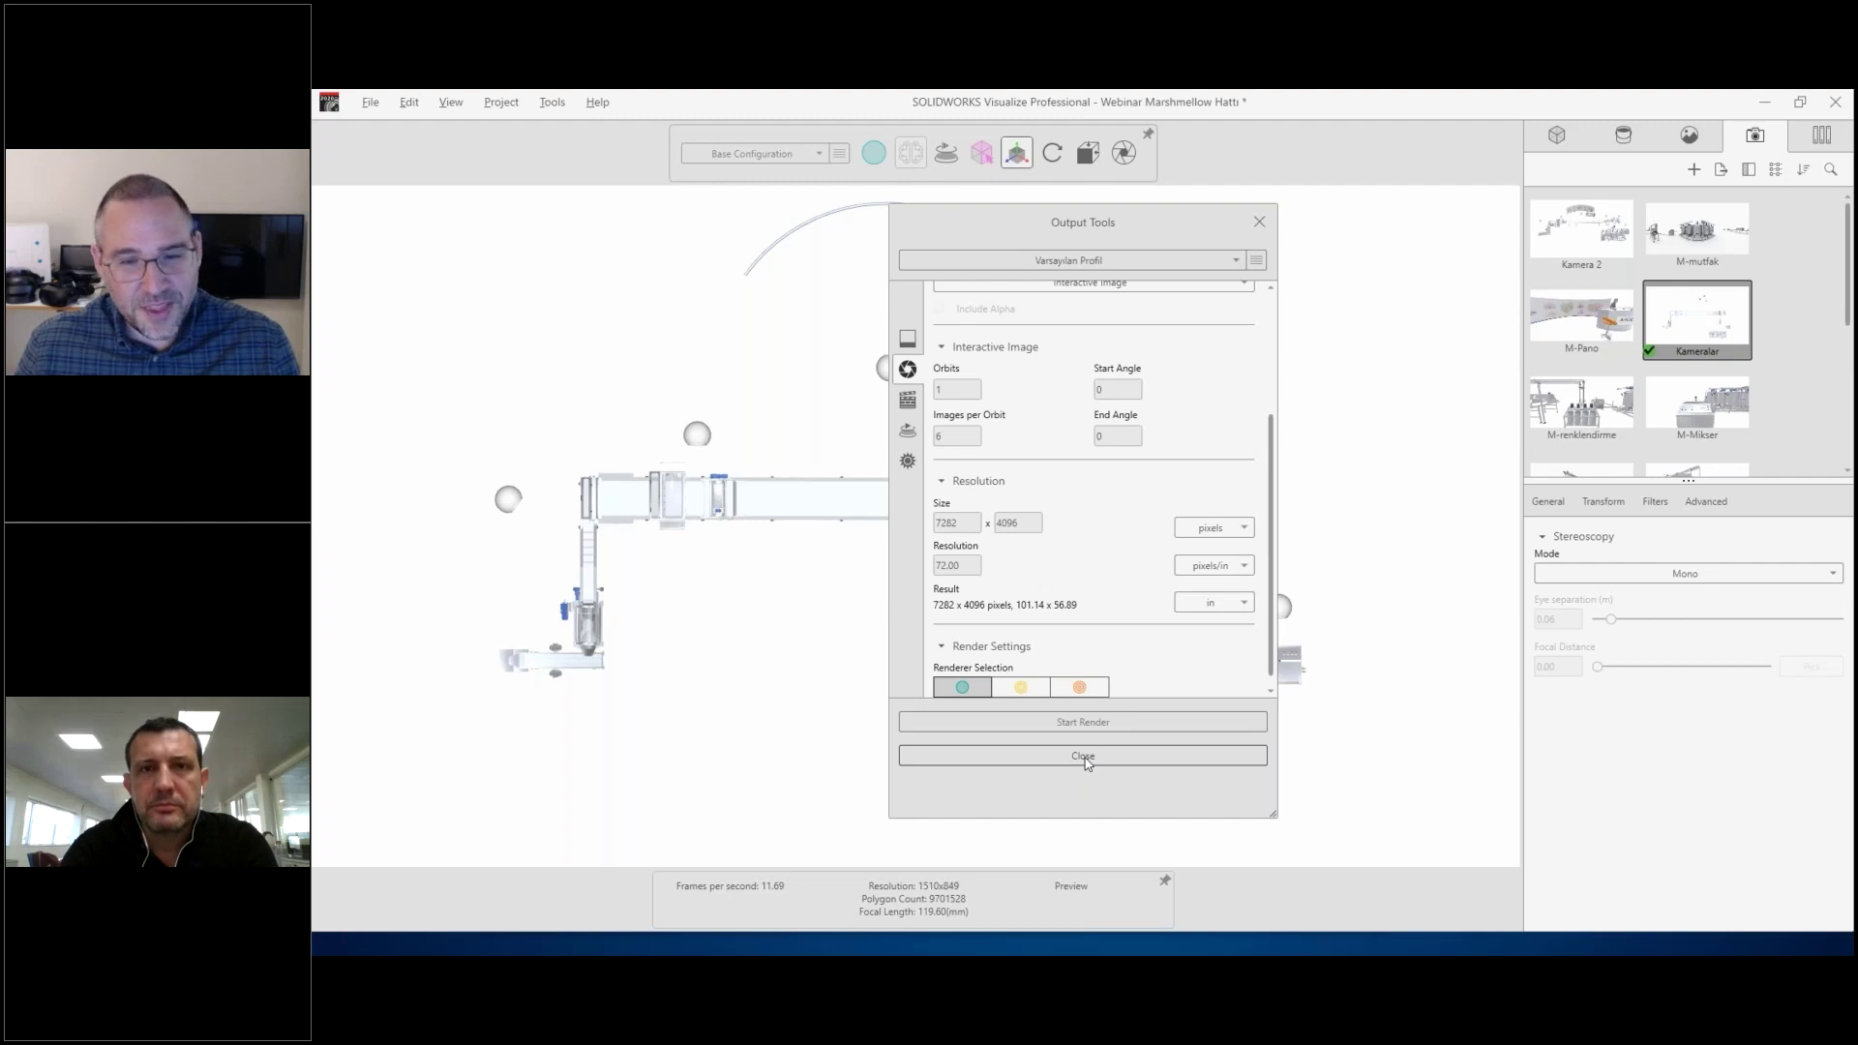
pyautogui.click(1085, 757)
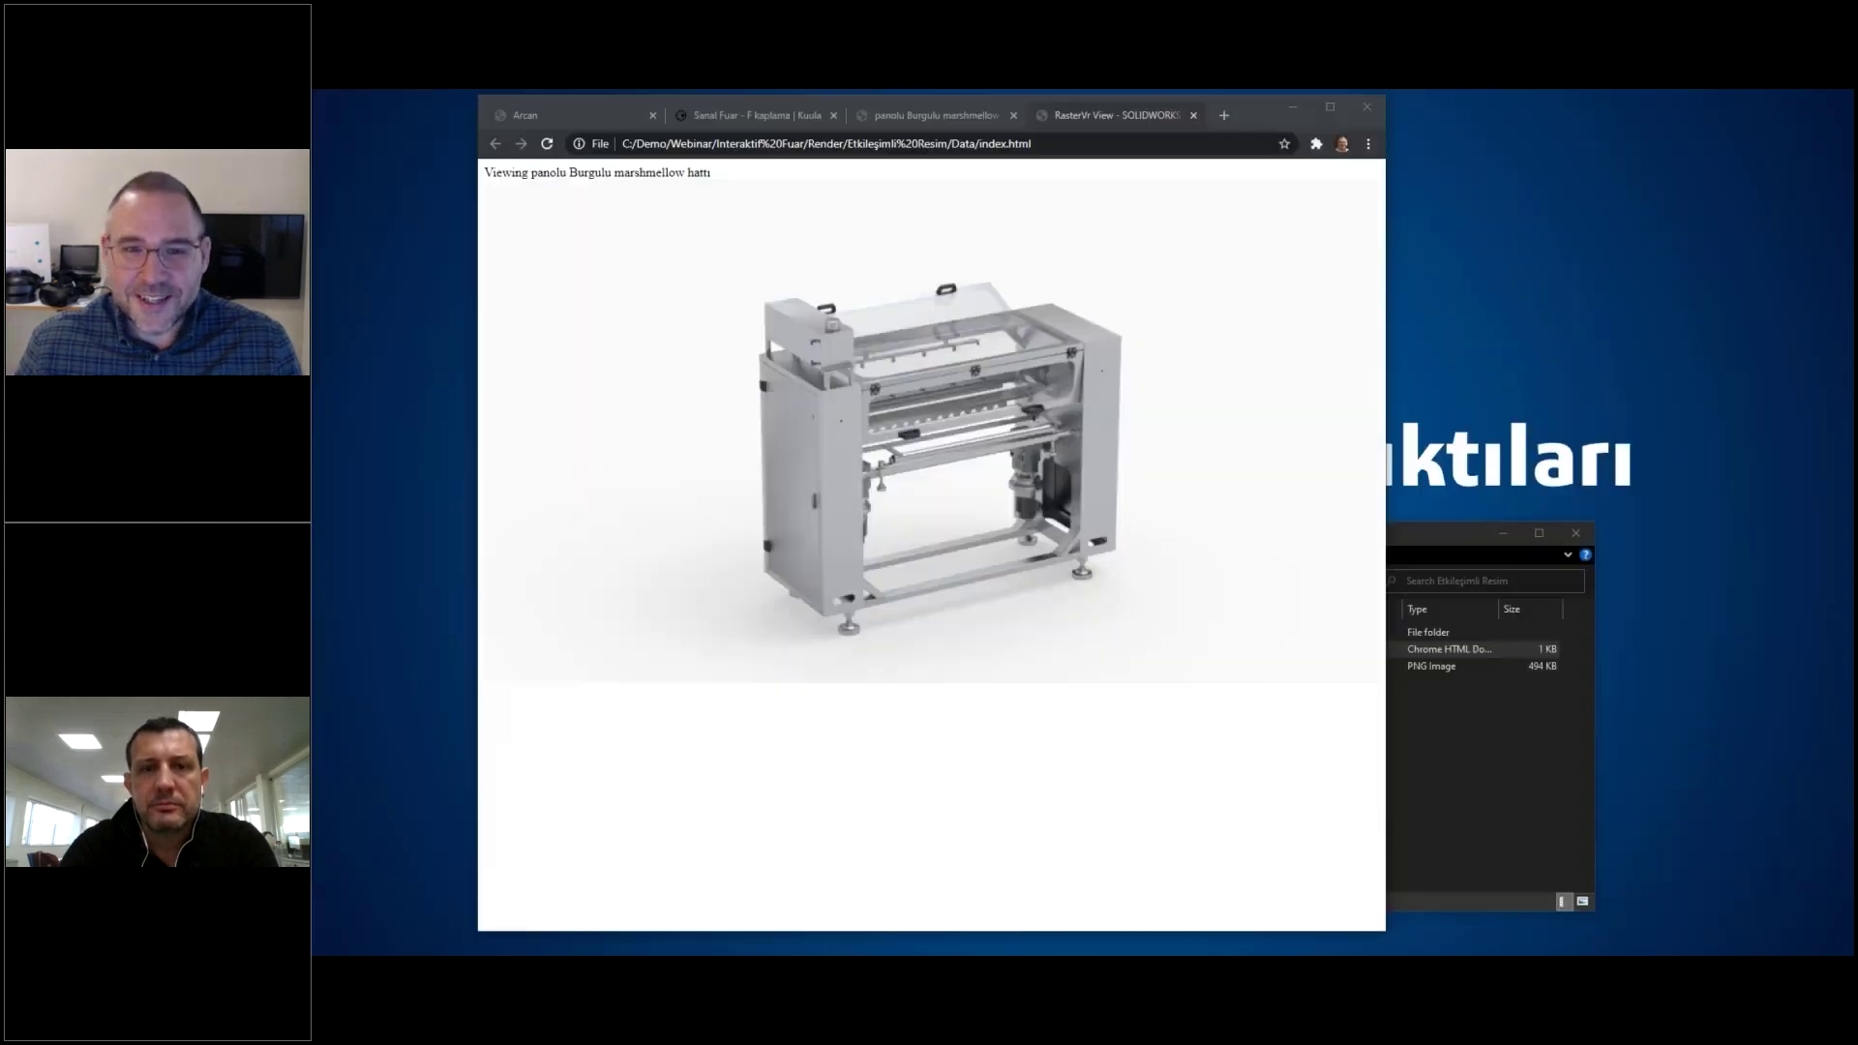
pyautogui.hotkey('alt', 'Tab')
pyautogui.moveTo(869, 436)
pyautogui.mouseDown()
pyautogui.moveTo(1243, 351)
pyautogui.moveTo(786, 409)
pyautogui.mouseUp()
pyautogui.moveTo(799, 481); pyautogui.dragTo(979, 533)
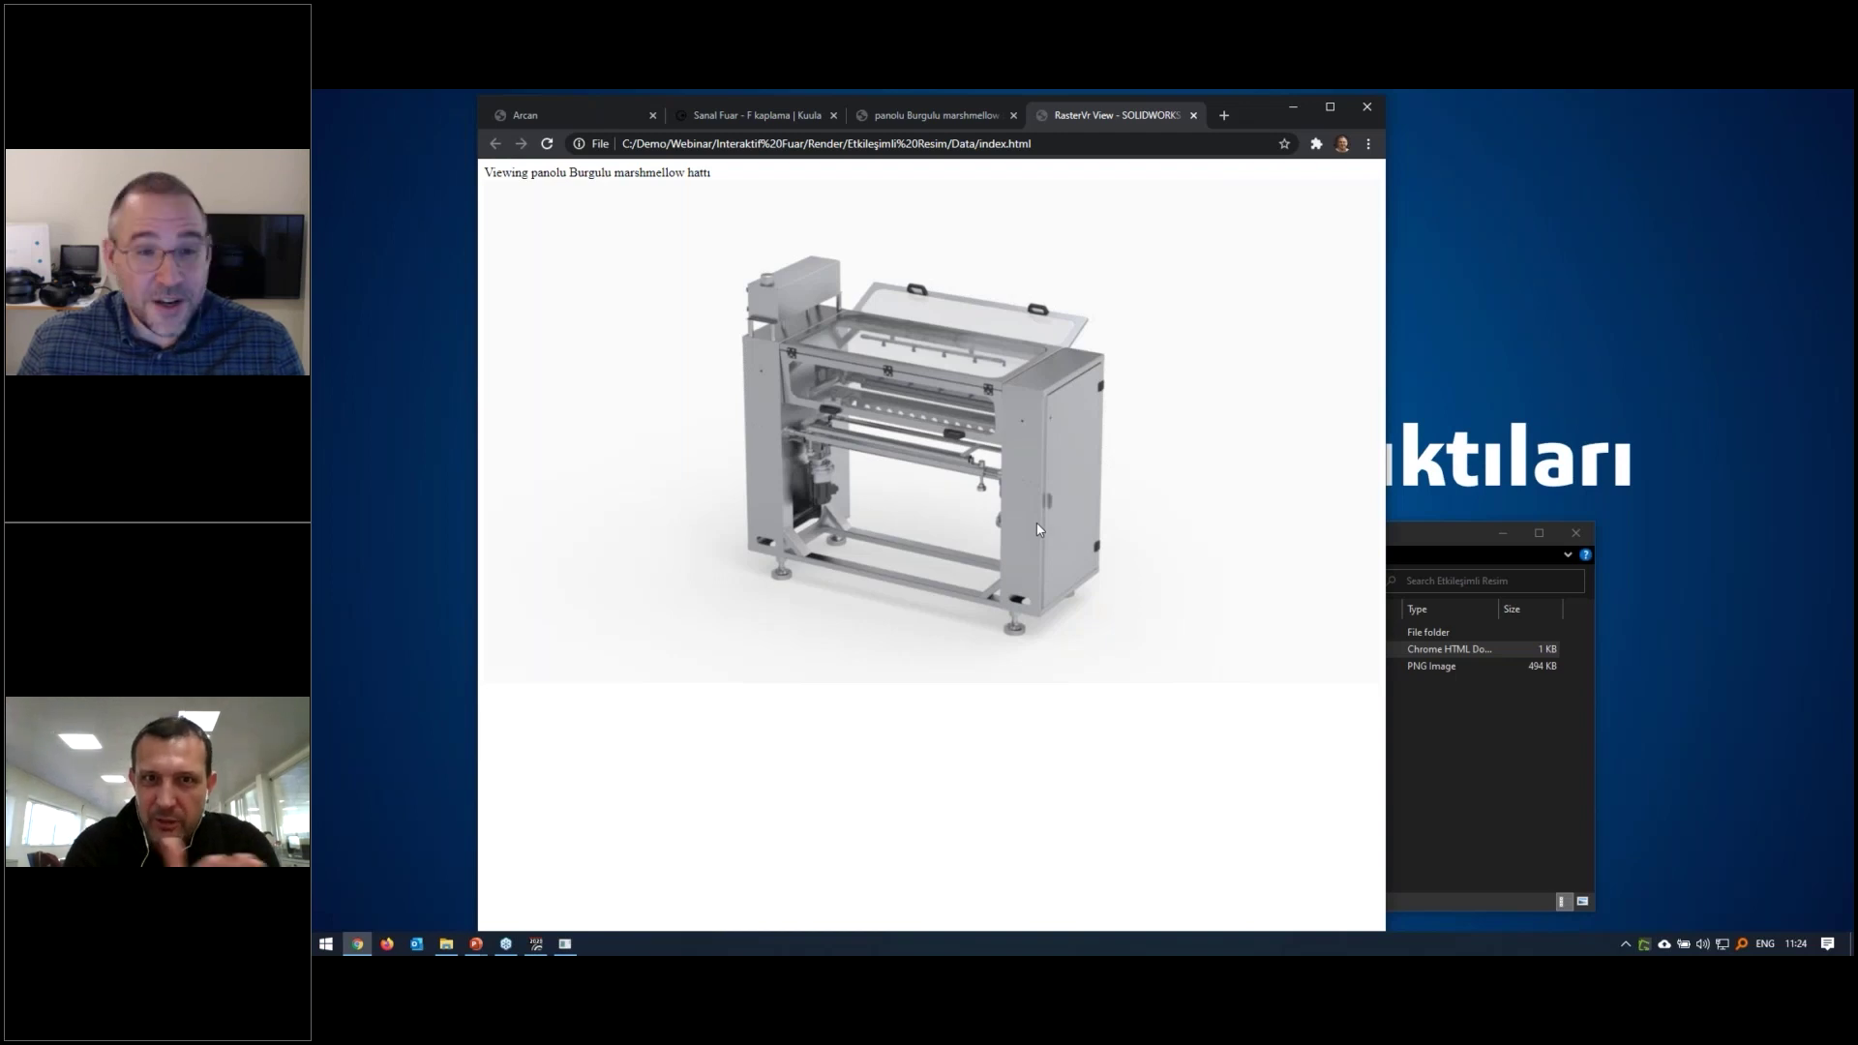
pyautogui.moveTo(1015, 511)
pyautogui.mouseDown()
pyautogui.moveTo(816, 518)
pyautogui.moveTo(1043, 513)
pyautogui.mouseUp()
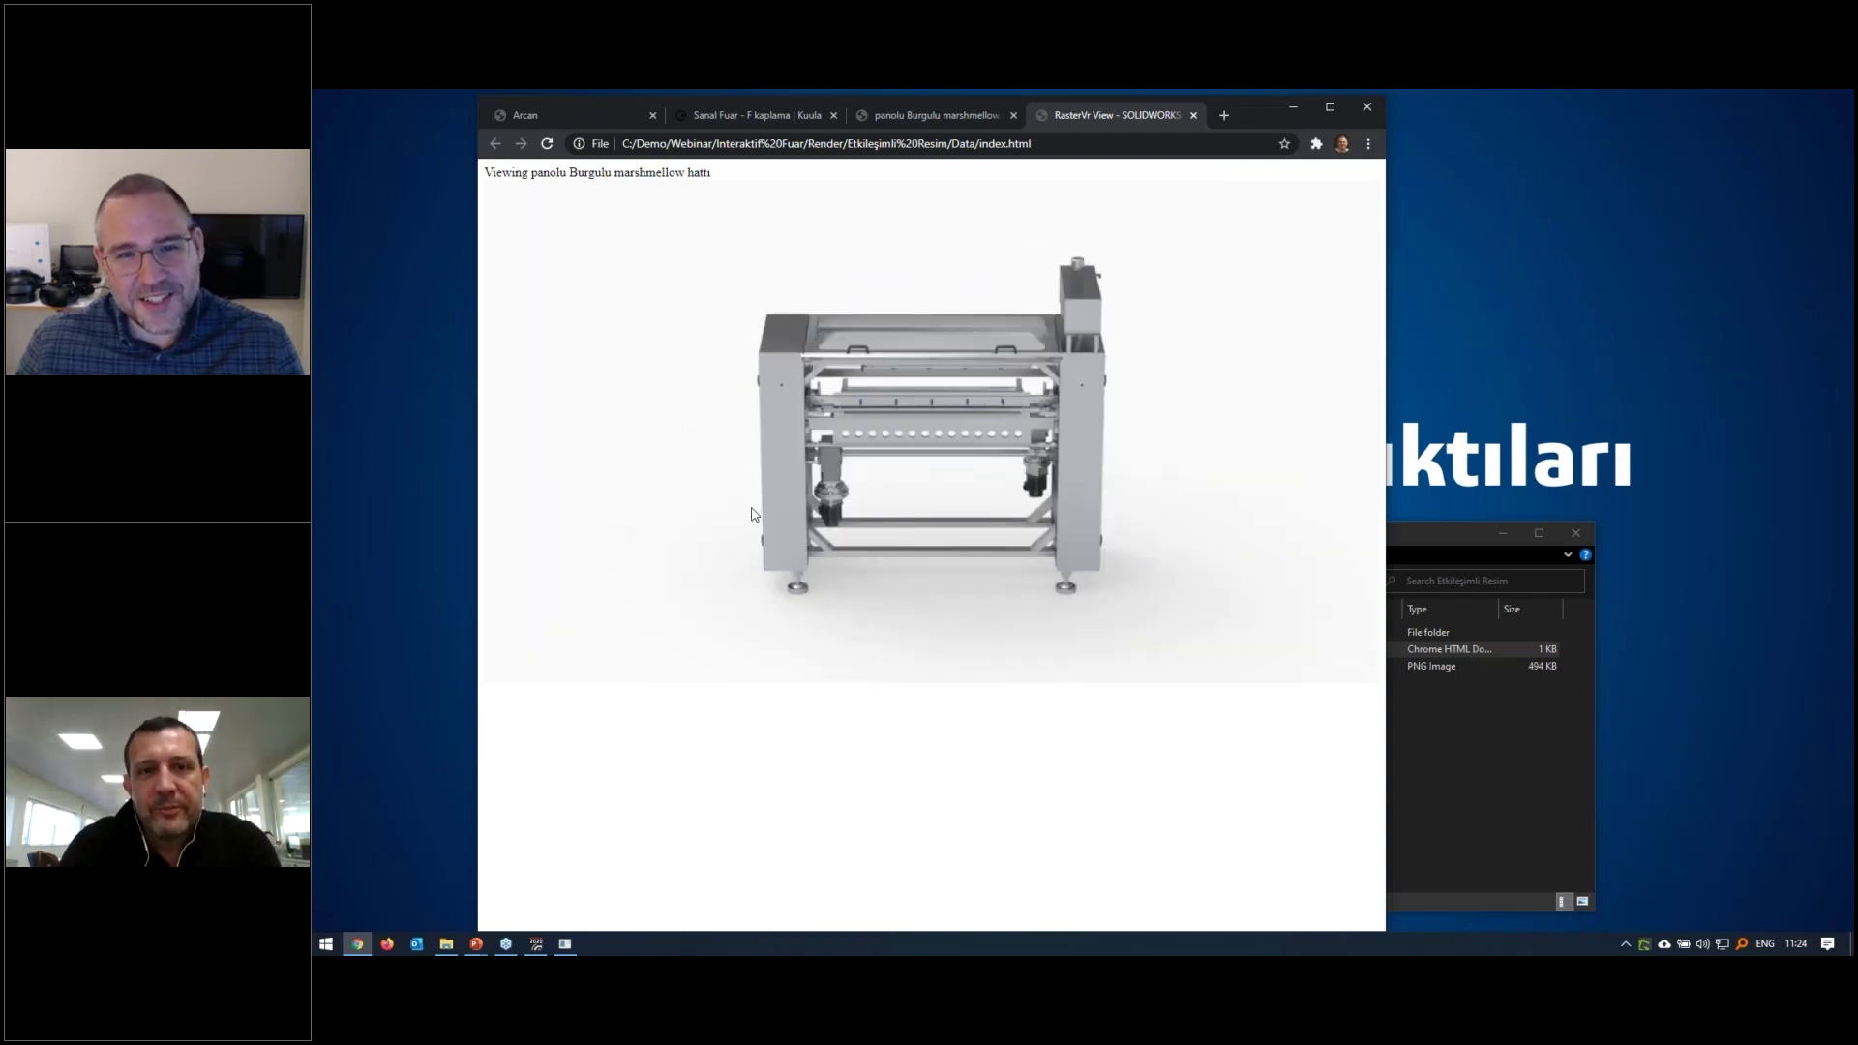
pyautogui.moveTo(996, 518)
pyautogui.mouseDown()
pyautogui.moveTo(1145, 518)
pyautogui.moveTo(1030, 532)
pyautogui.mouseUp()
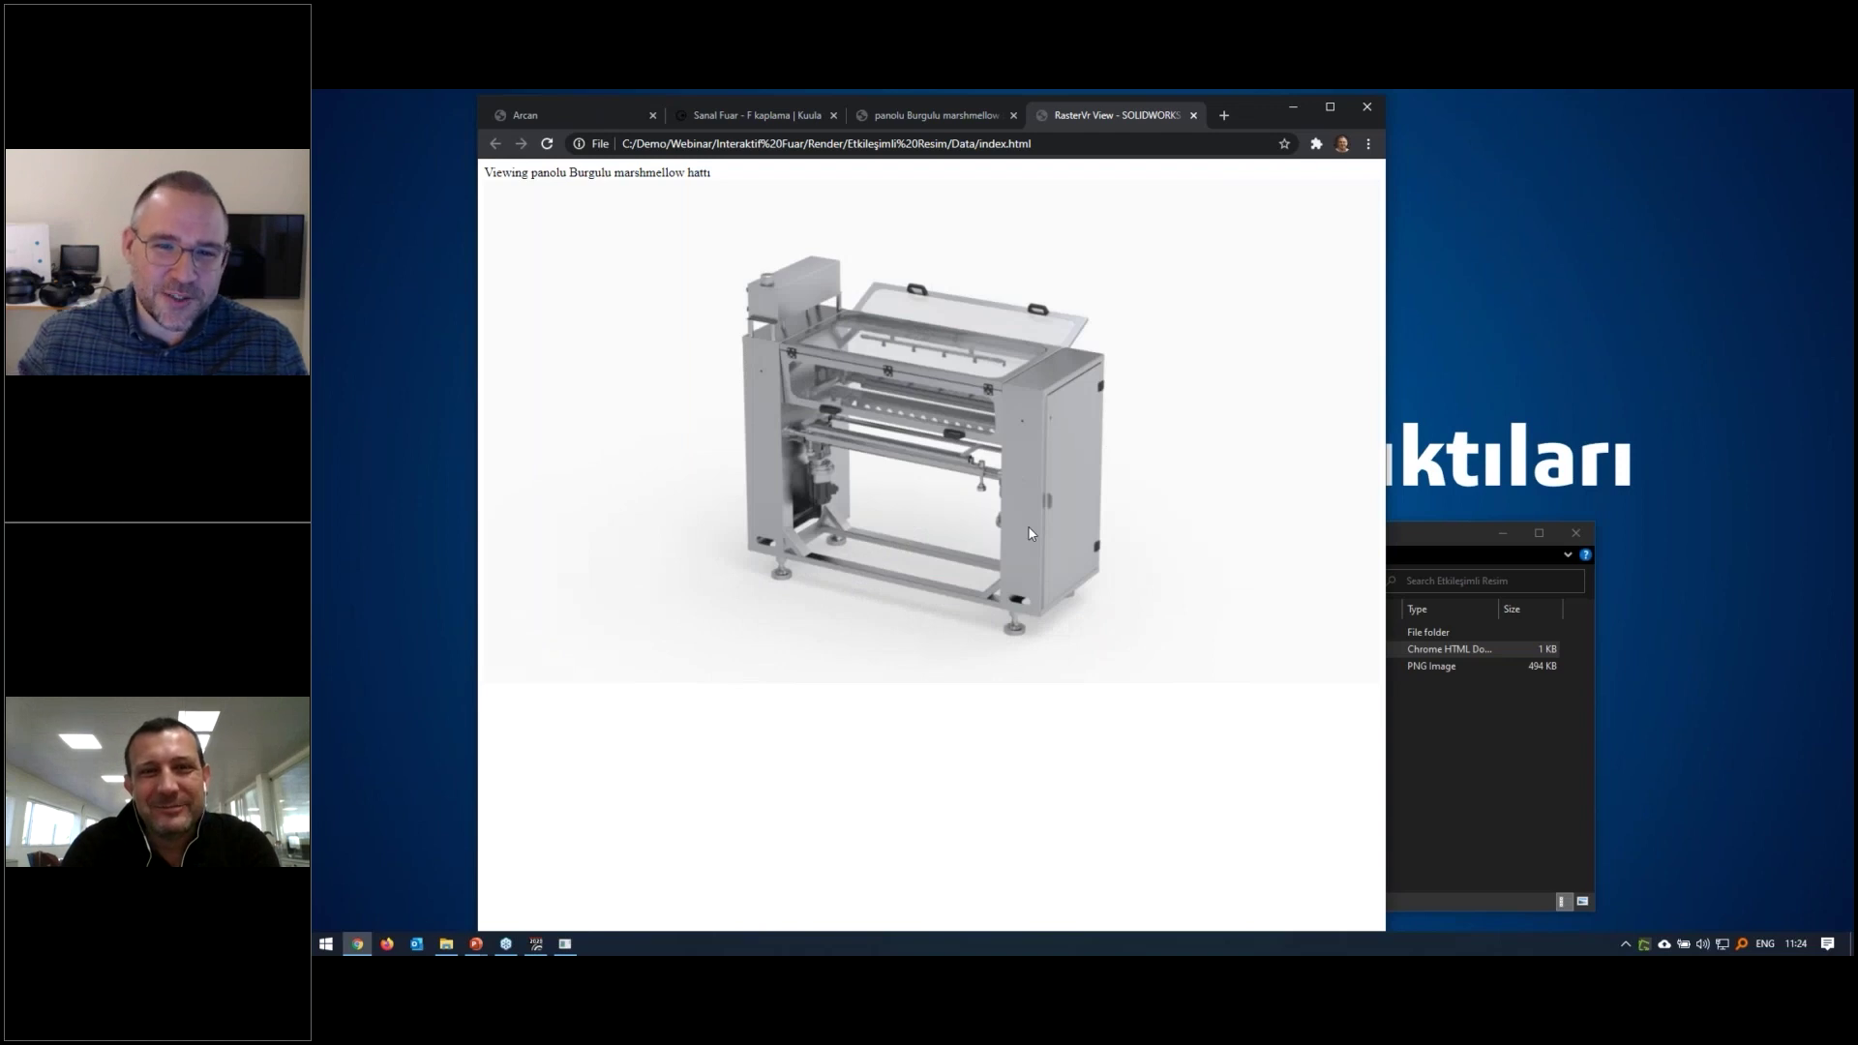
pyautogui.moveTo(853, 481)
pyautogui.mouseDown()
pyautogui.moveTo(990, 478)
pyautogui.moveTo(1099, 373)
pyautogui.moveTo(1275, 363)
pyautogui.moveTo(1011, 375)
pyautogui.moveTo(966, 551)
pyautogui.moveTo(966, 508)
pyautogui.mouseUp()
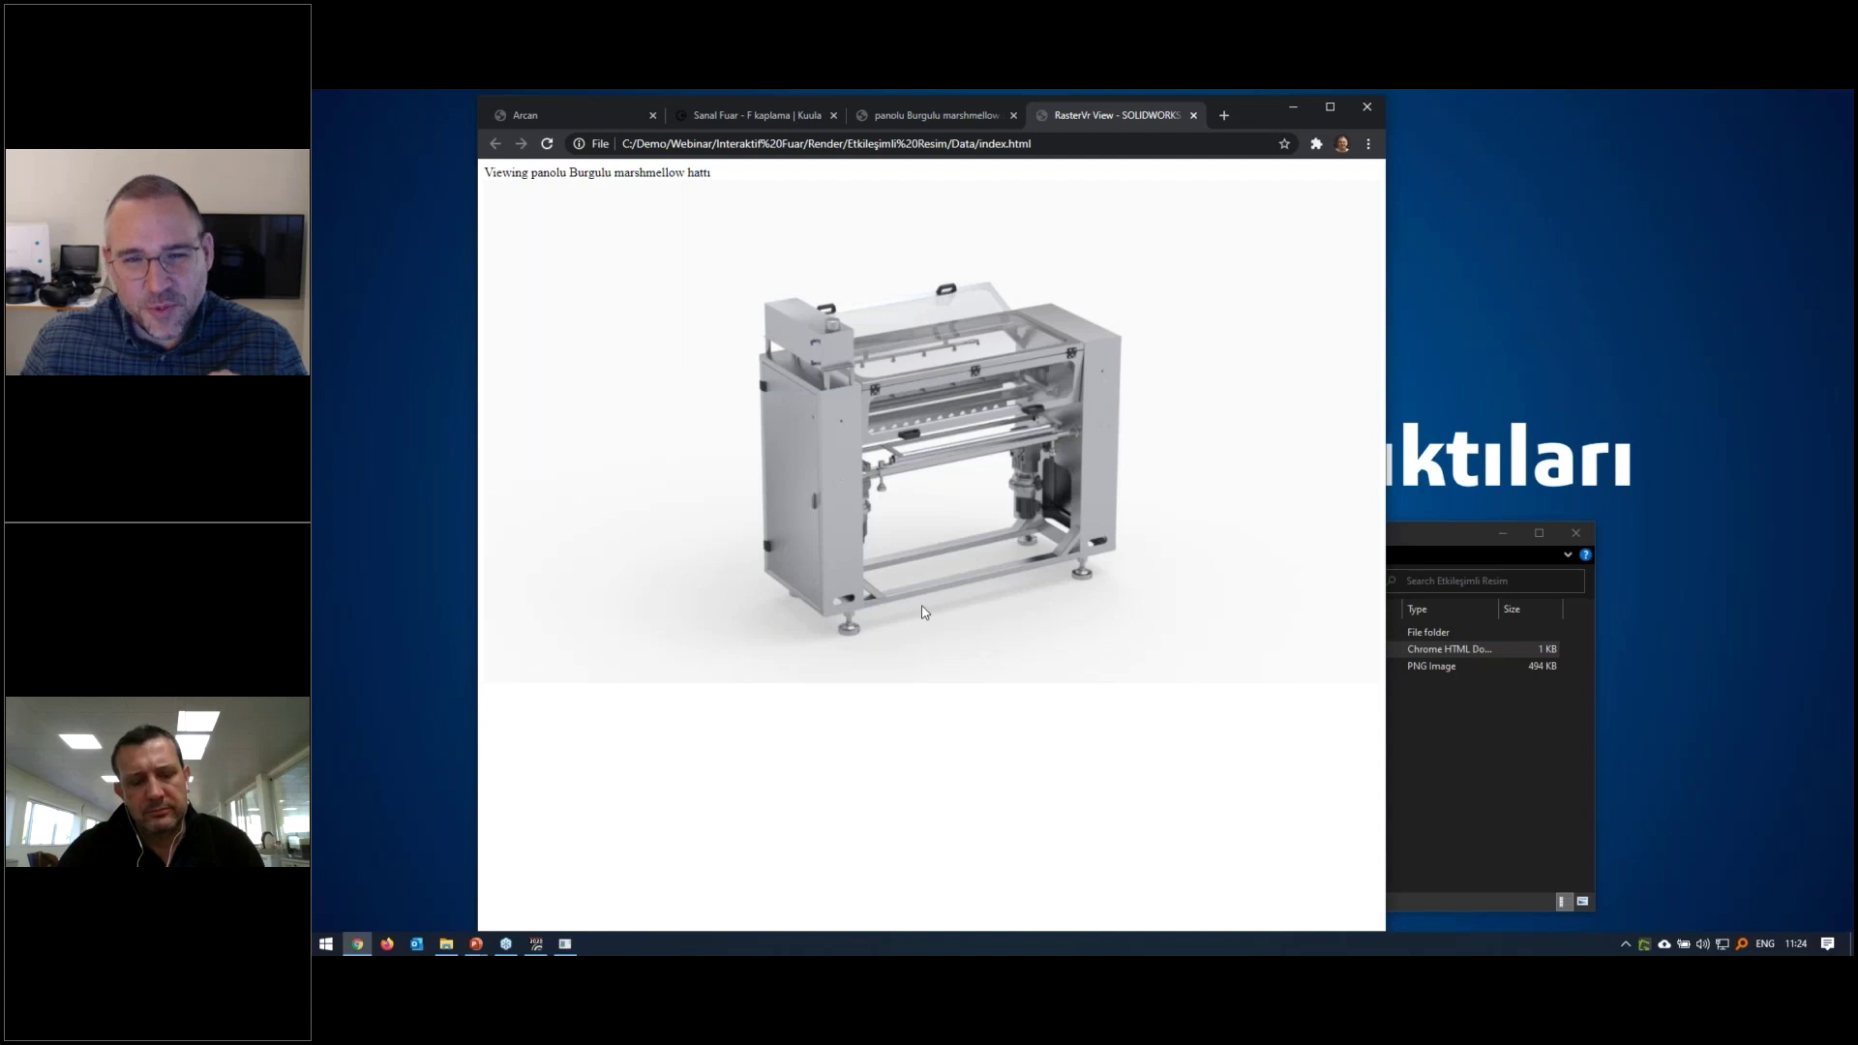
pyautogui.moveTo(965, 574)
pyautogui.mouseDown()
pyautogui.moveTo(976, 505)
pyautogui.moveTo(1023, 564)
pyautogui.mouseUp()
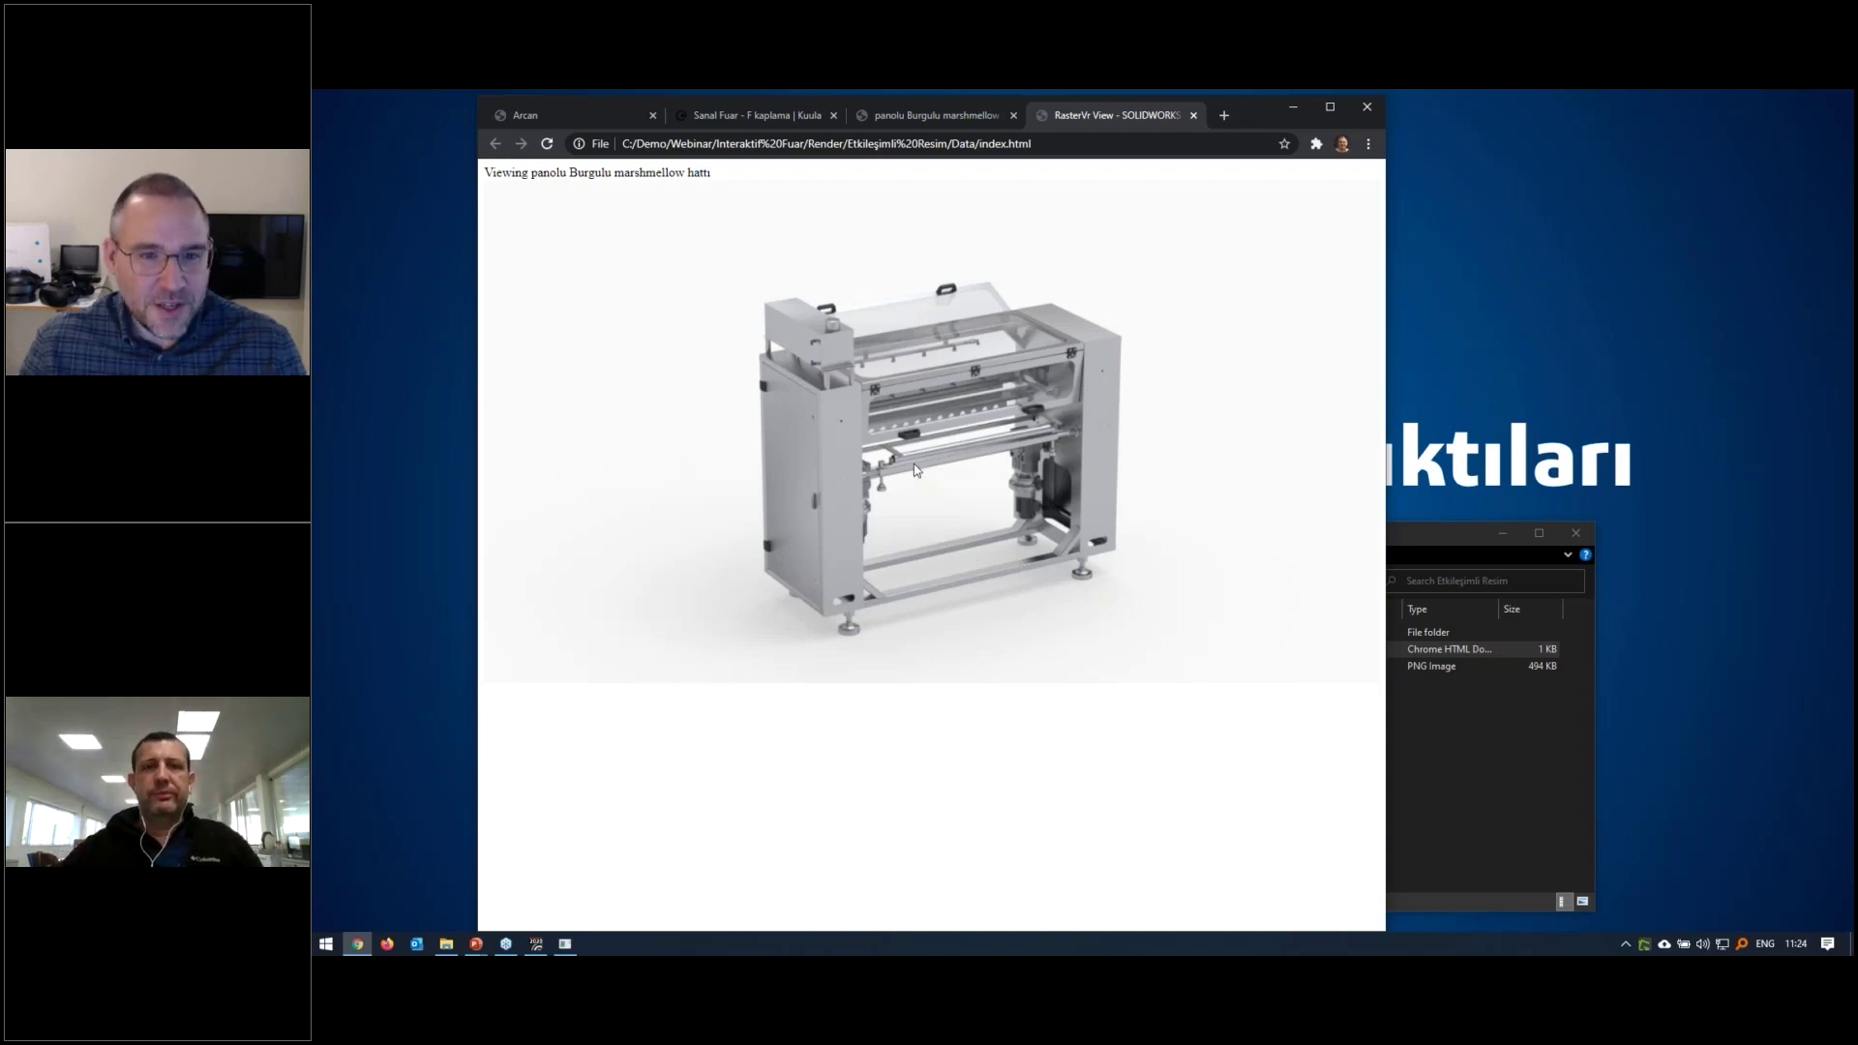
# Minimize the Chrome interactive image viewer to reveal the slide and Etkileşimli Resim folder
pyautogui.click(910, 503)
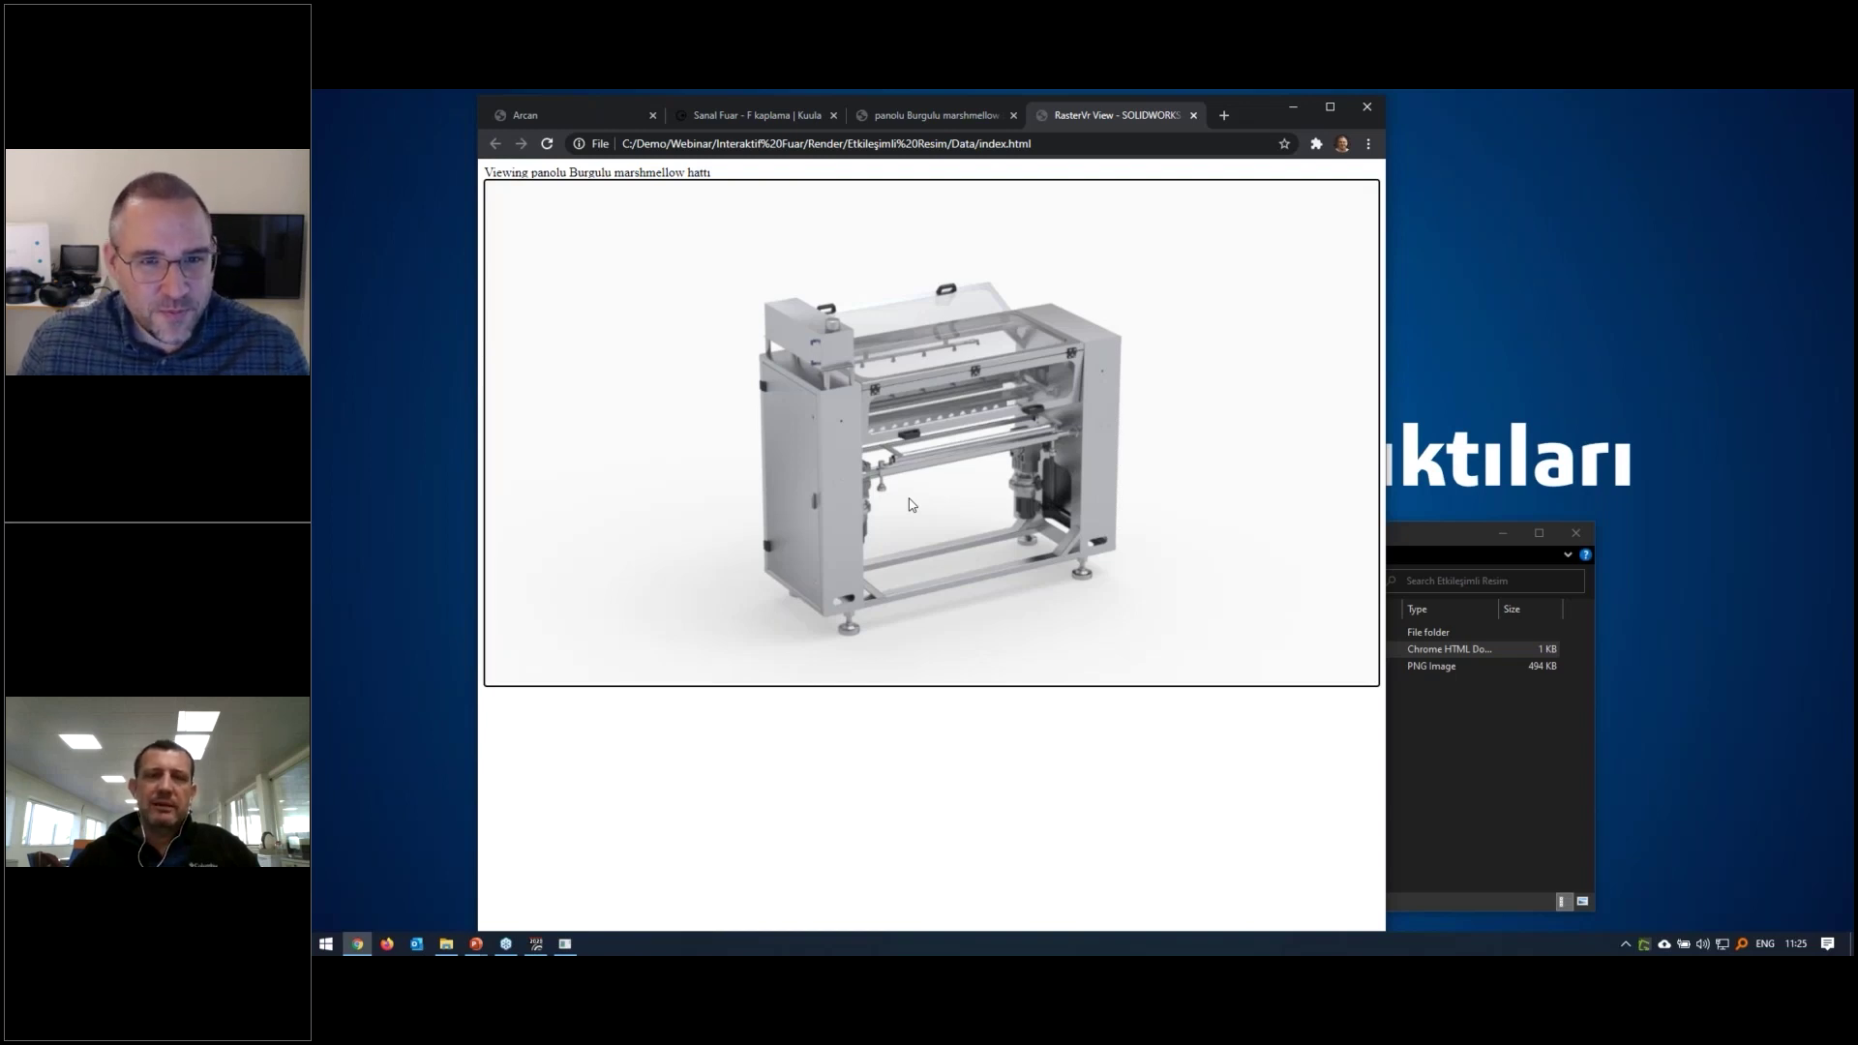
pyautogui.click(968, 753)
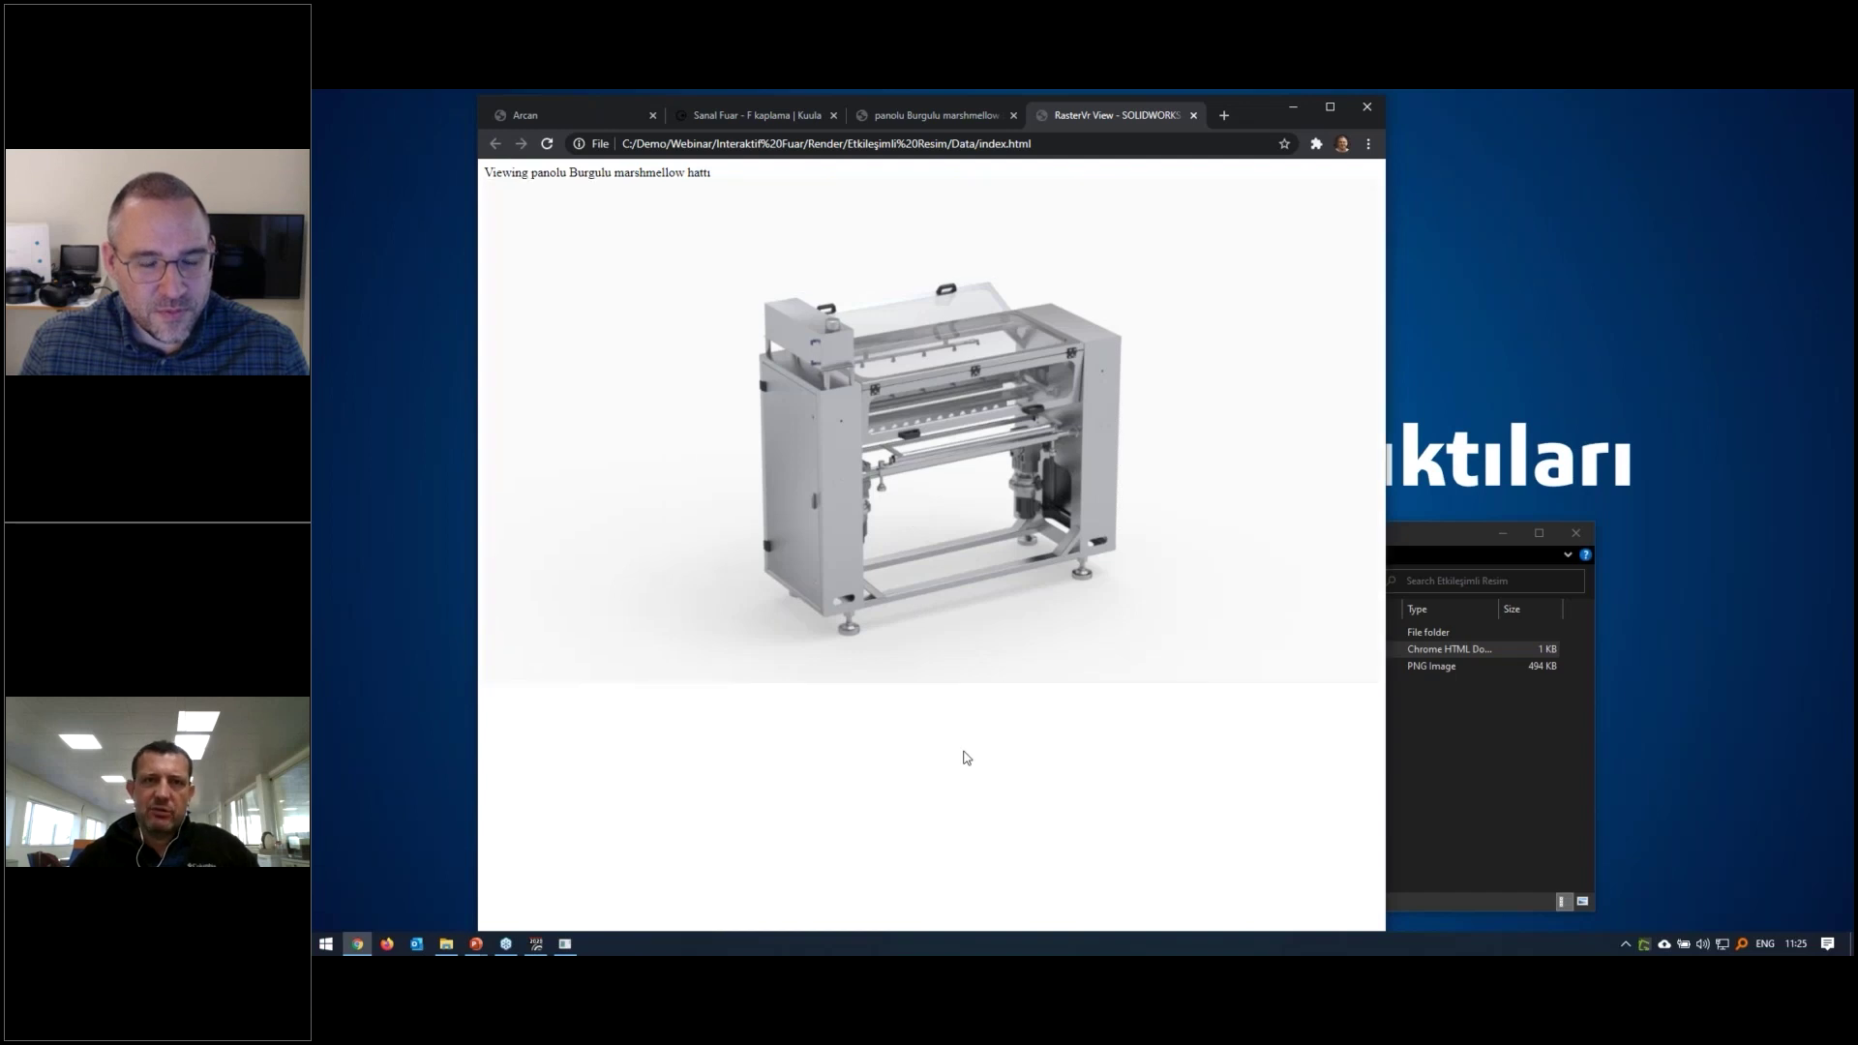
pyautogui.click(1294, 108)
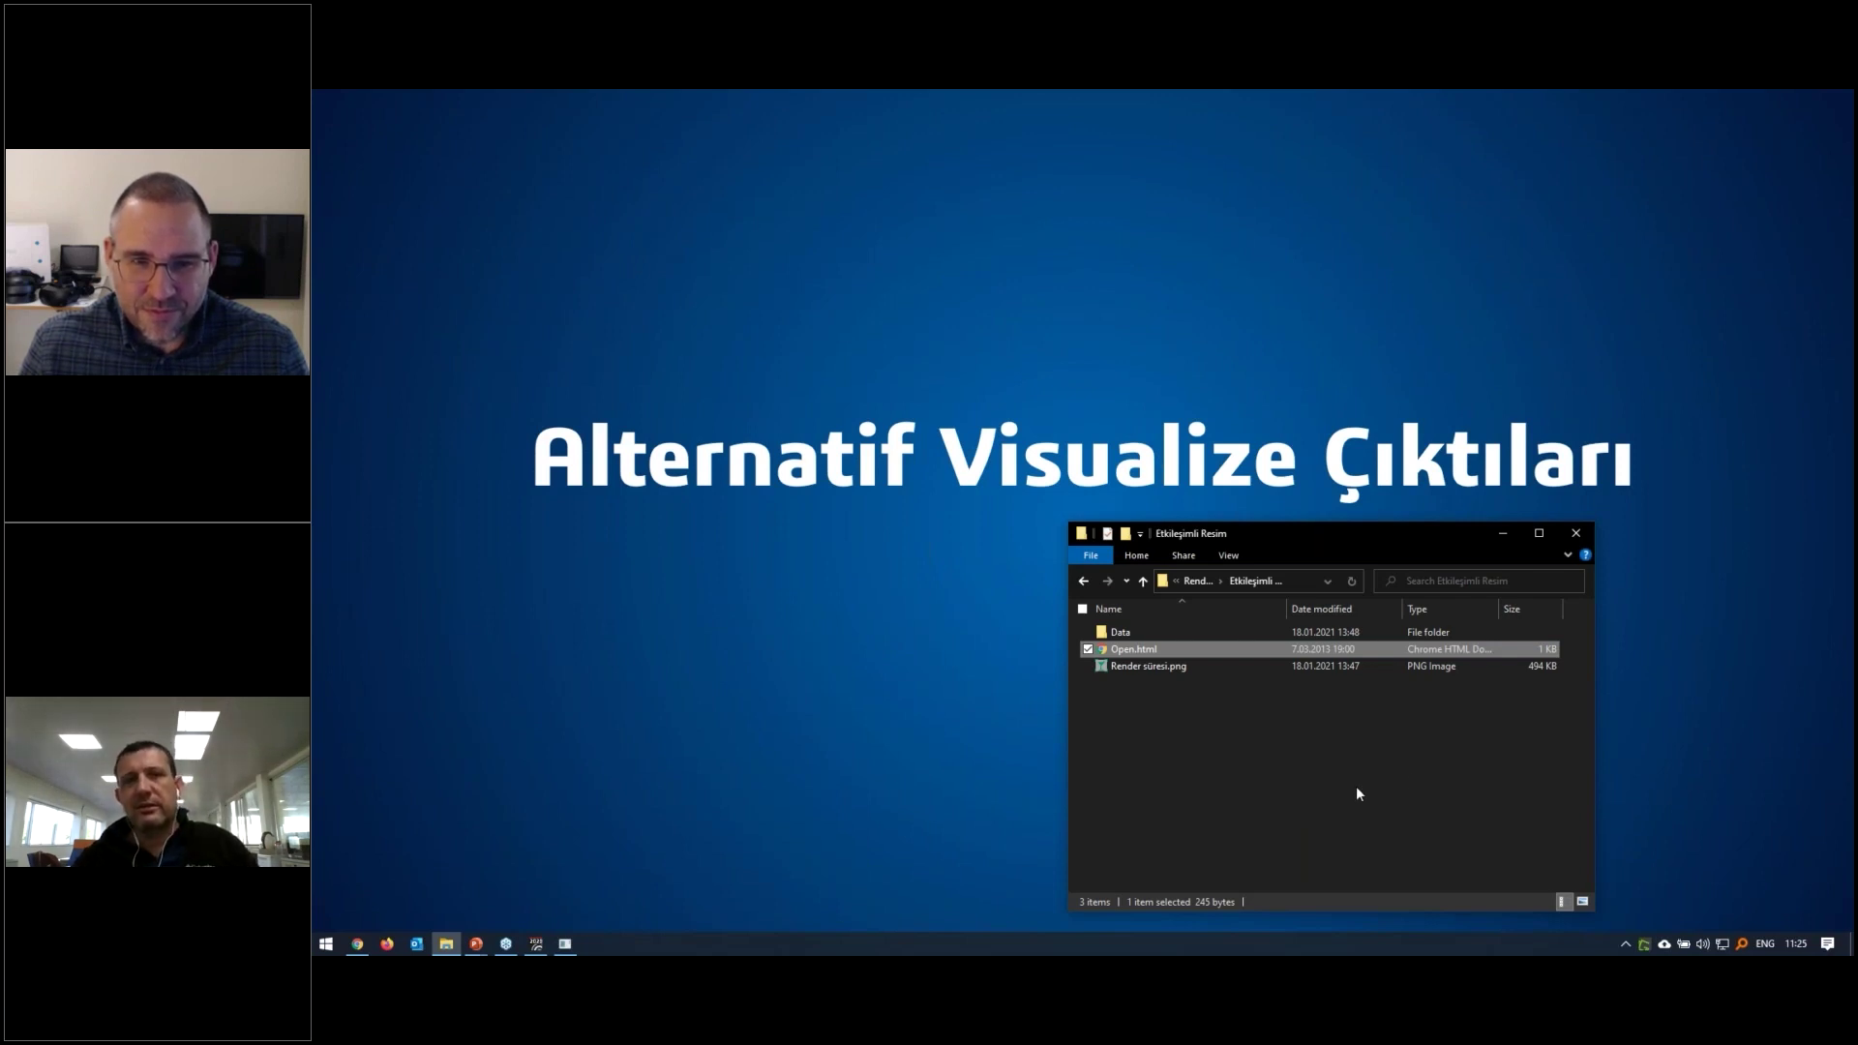
# Minimize the Etkileşimli Resim folder window and advance to the drill-rig slide
pyautogui.click(1502, 534)
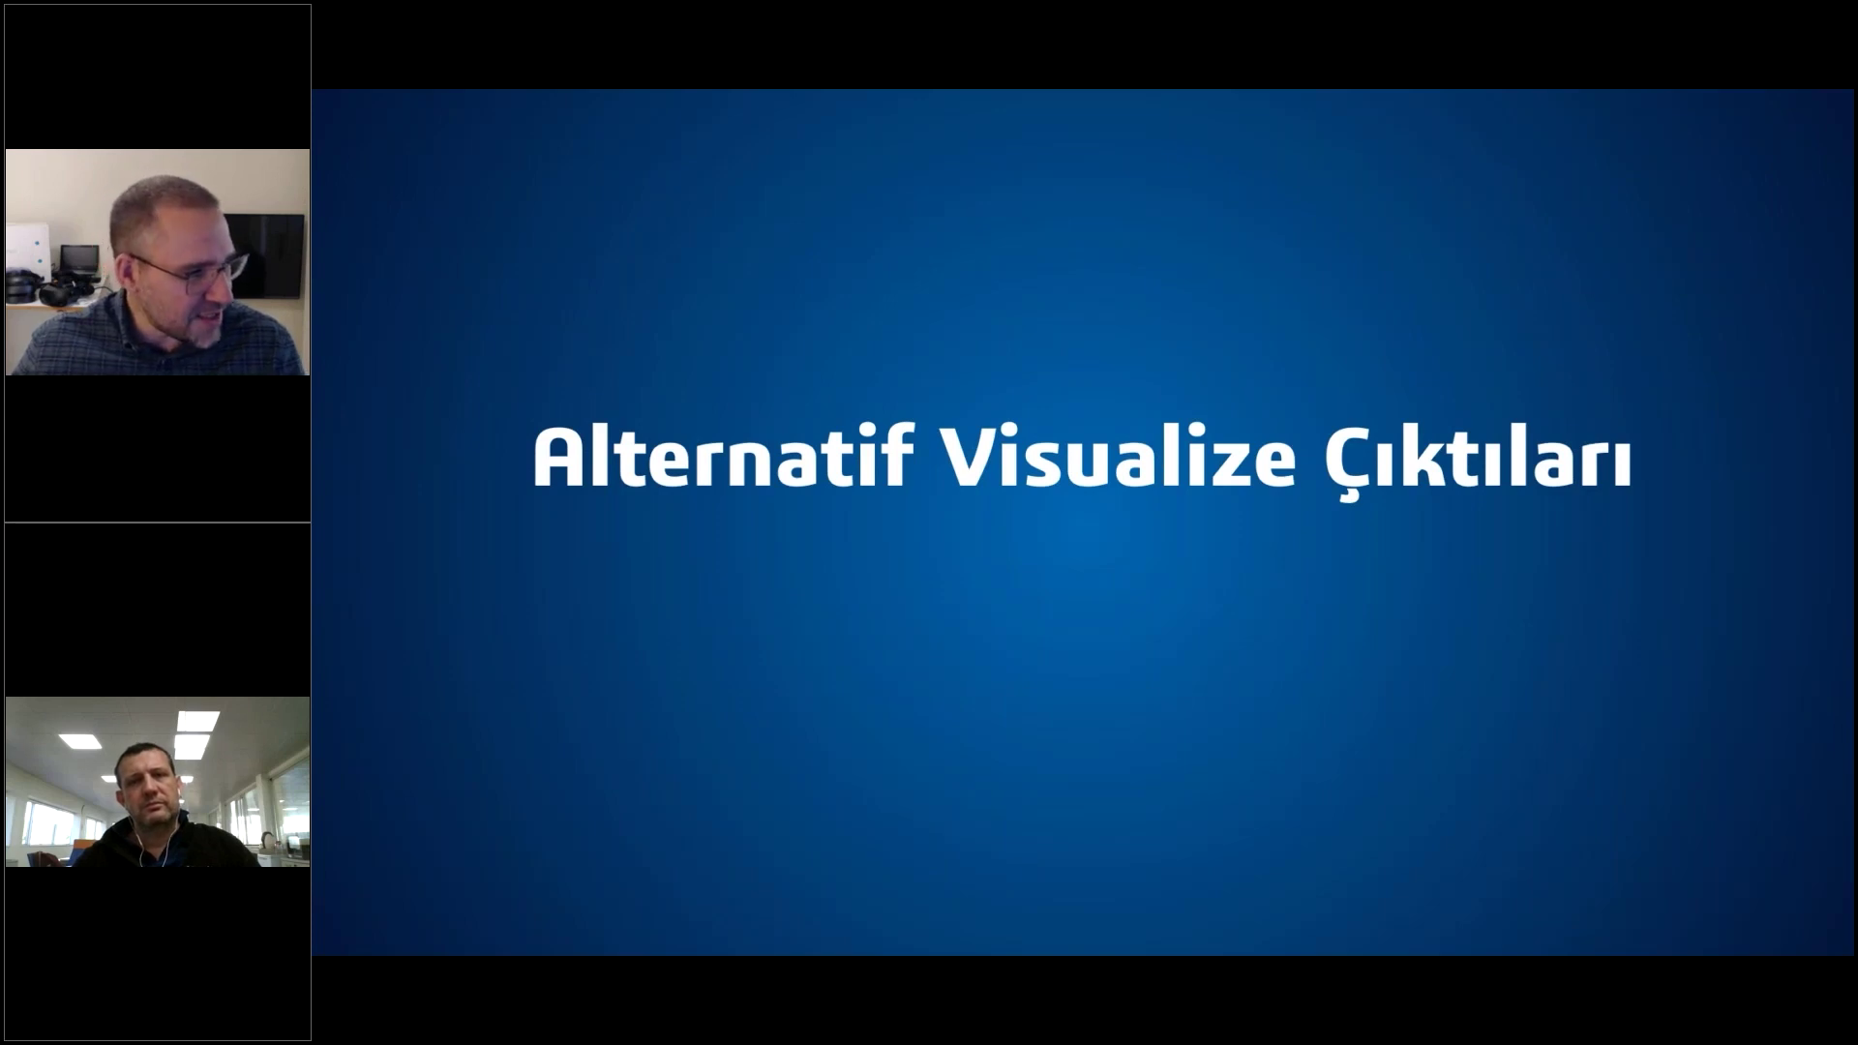
pyautogui.click(1362, 631)
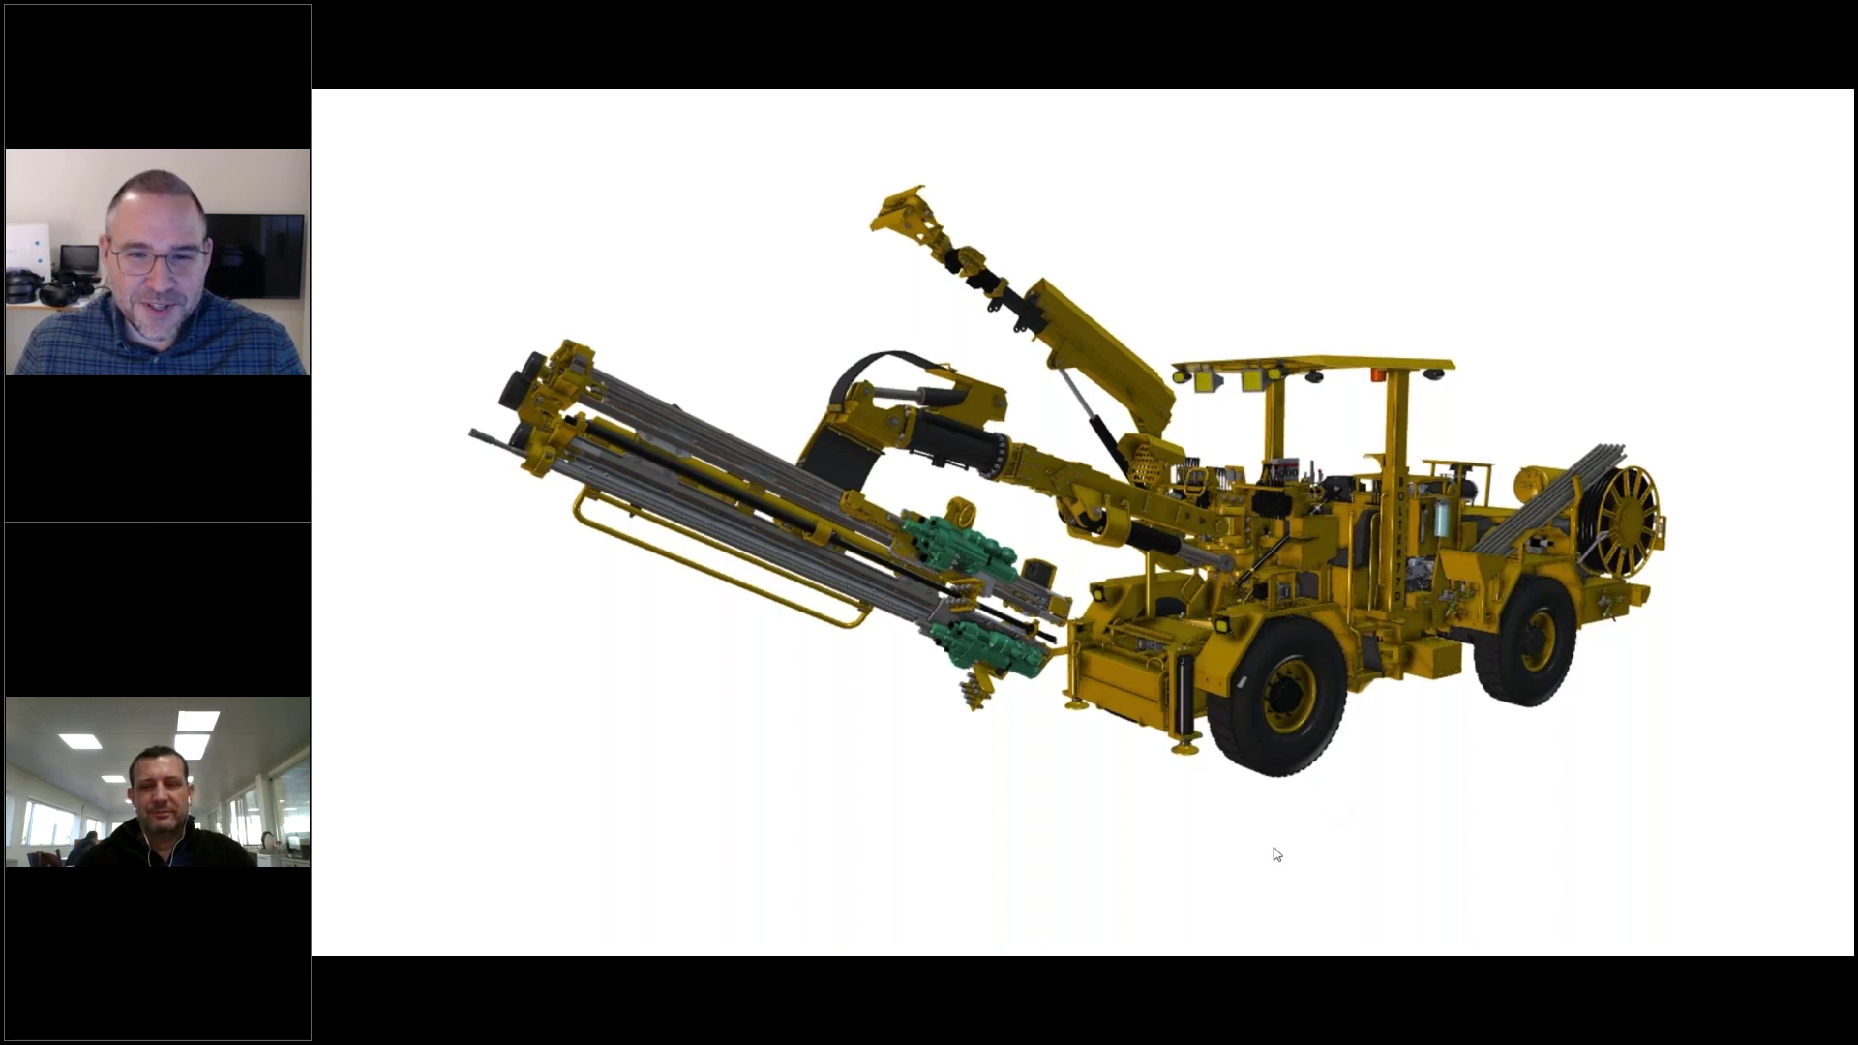
# Advance through the 'Sanal Gerçeklik' slide and its headset image to the ARCAN booth VR photo slide
pyautogui.click(1308, 816)
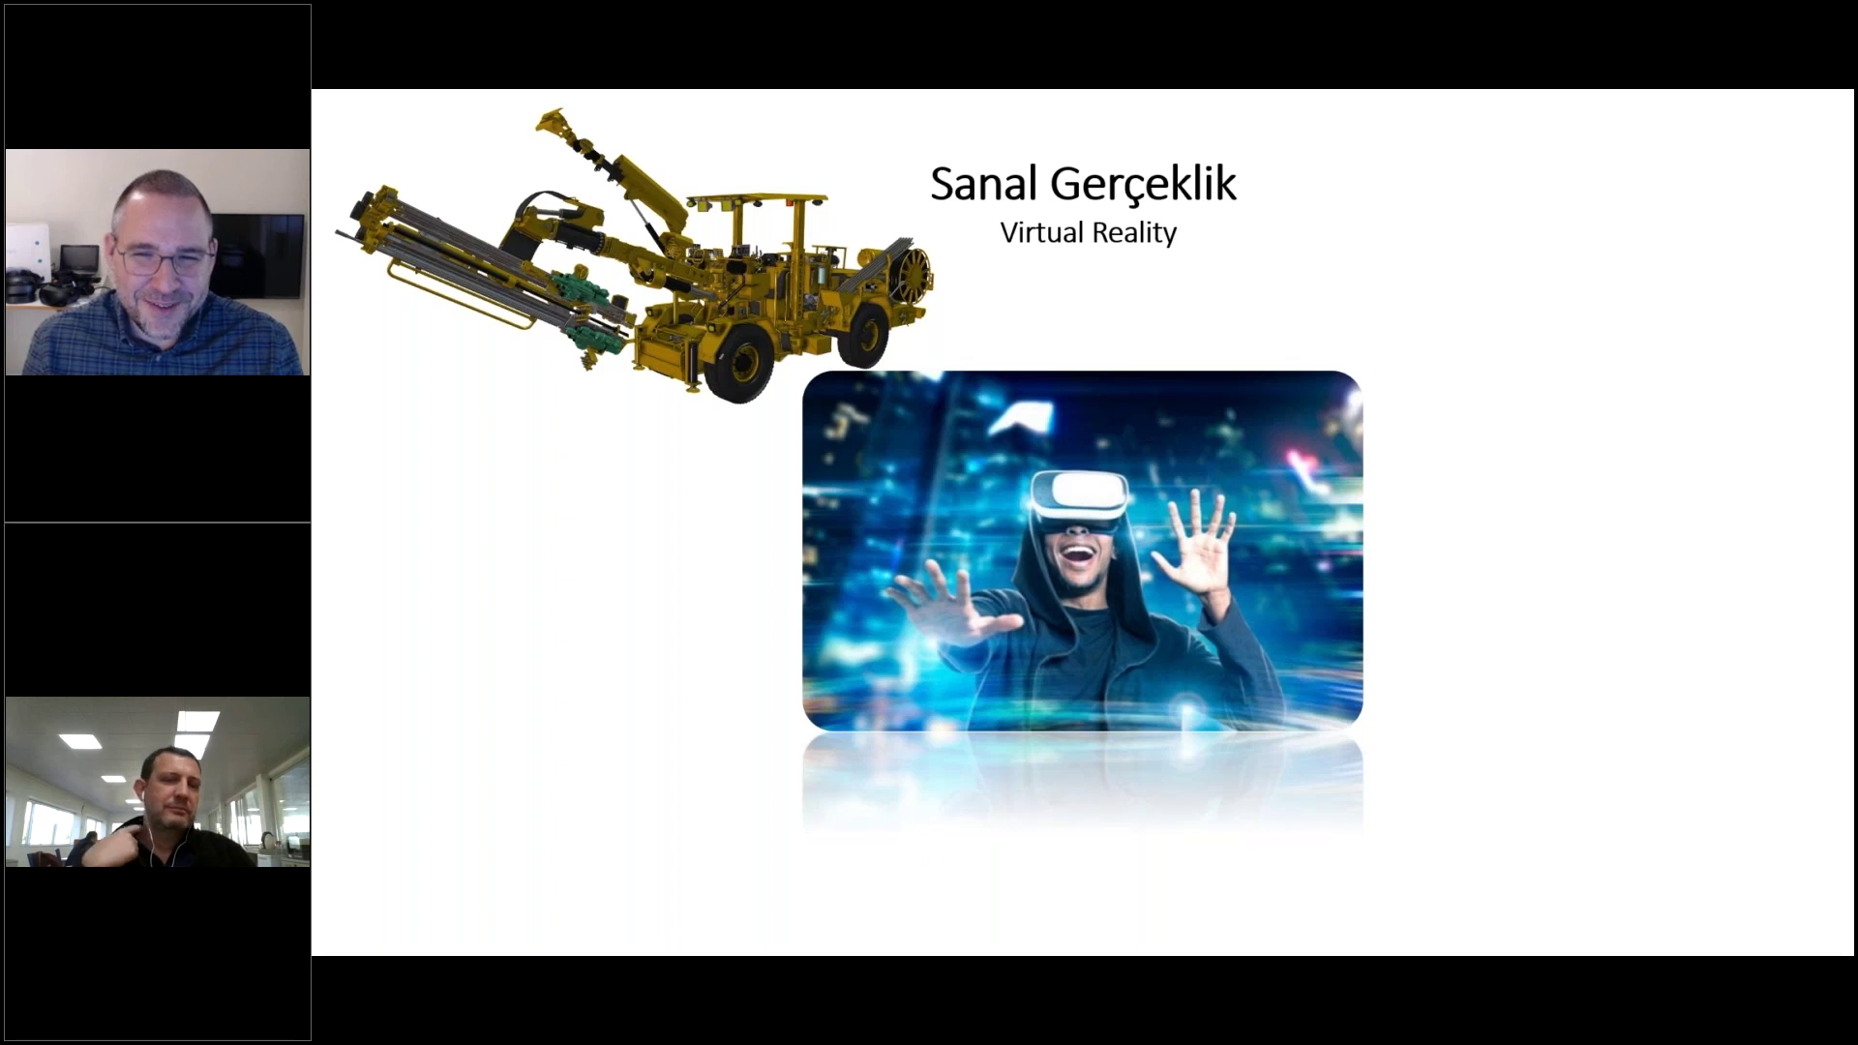
pyautogui.press('Right')
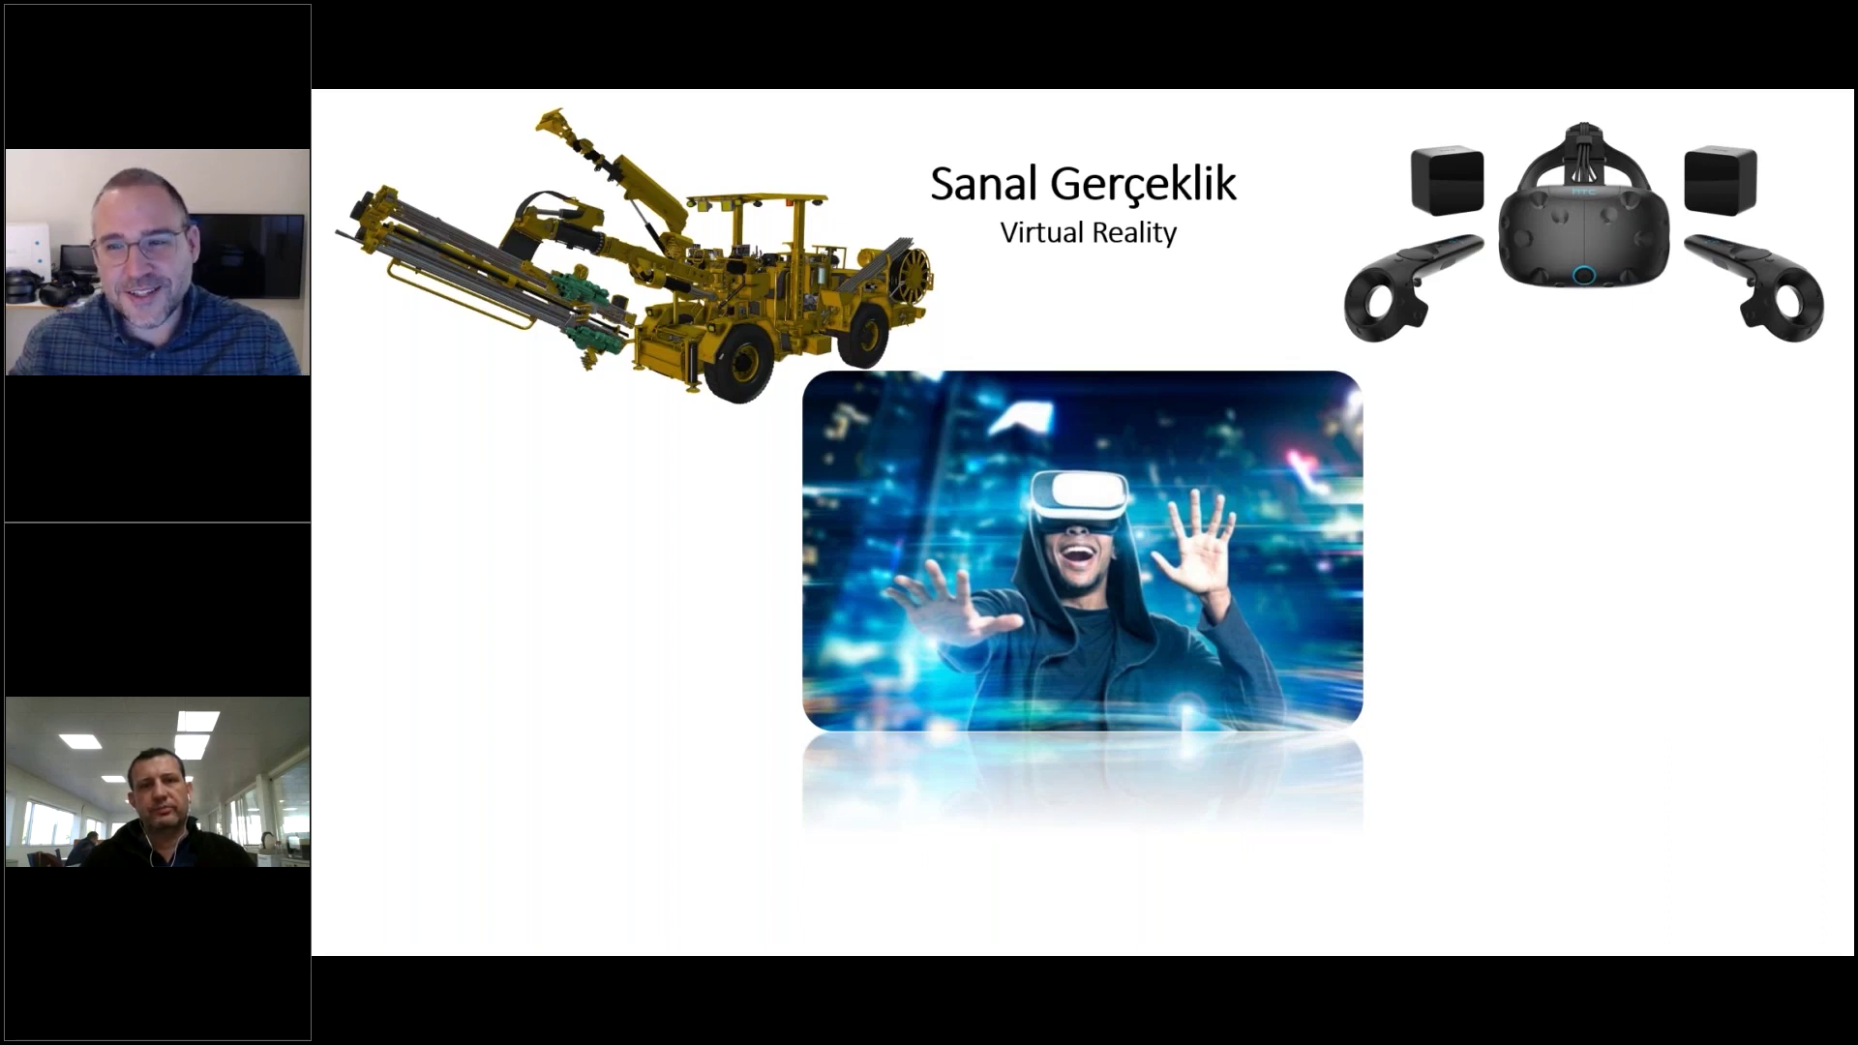
pyautogui.press('Right')
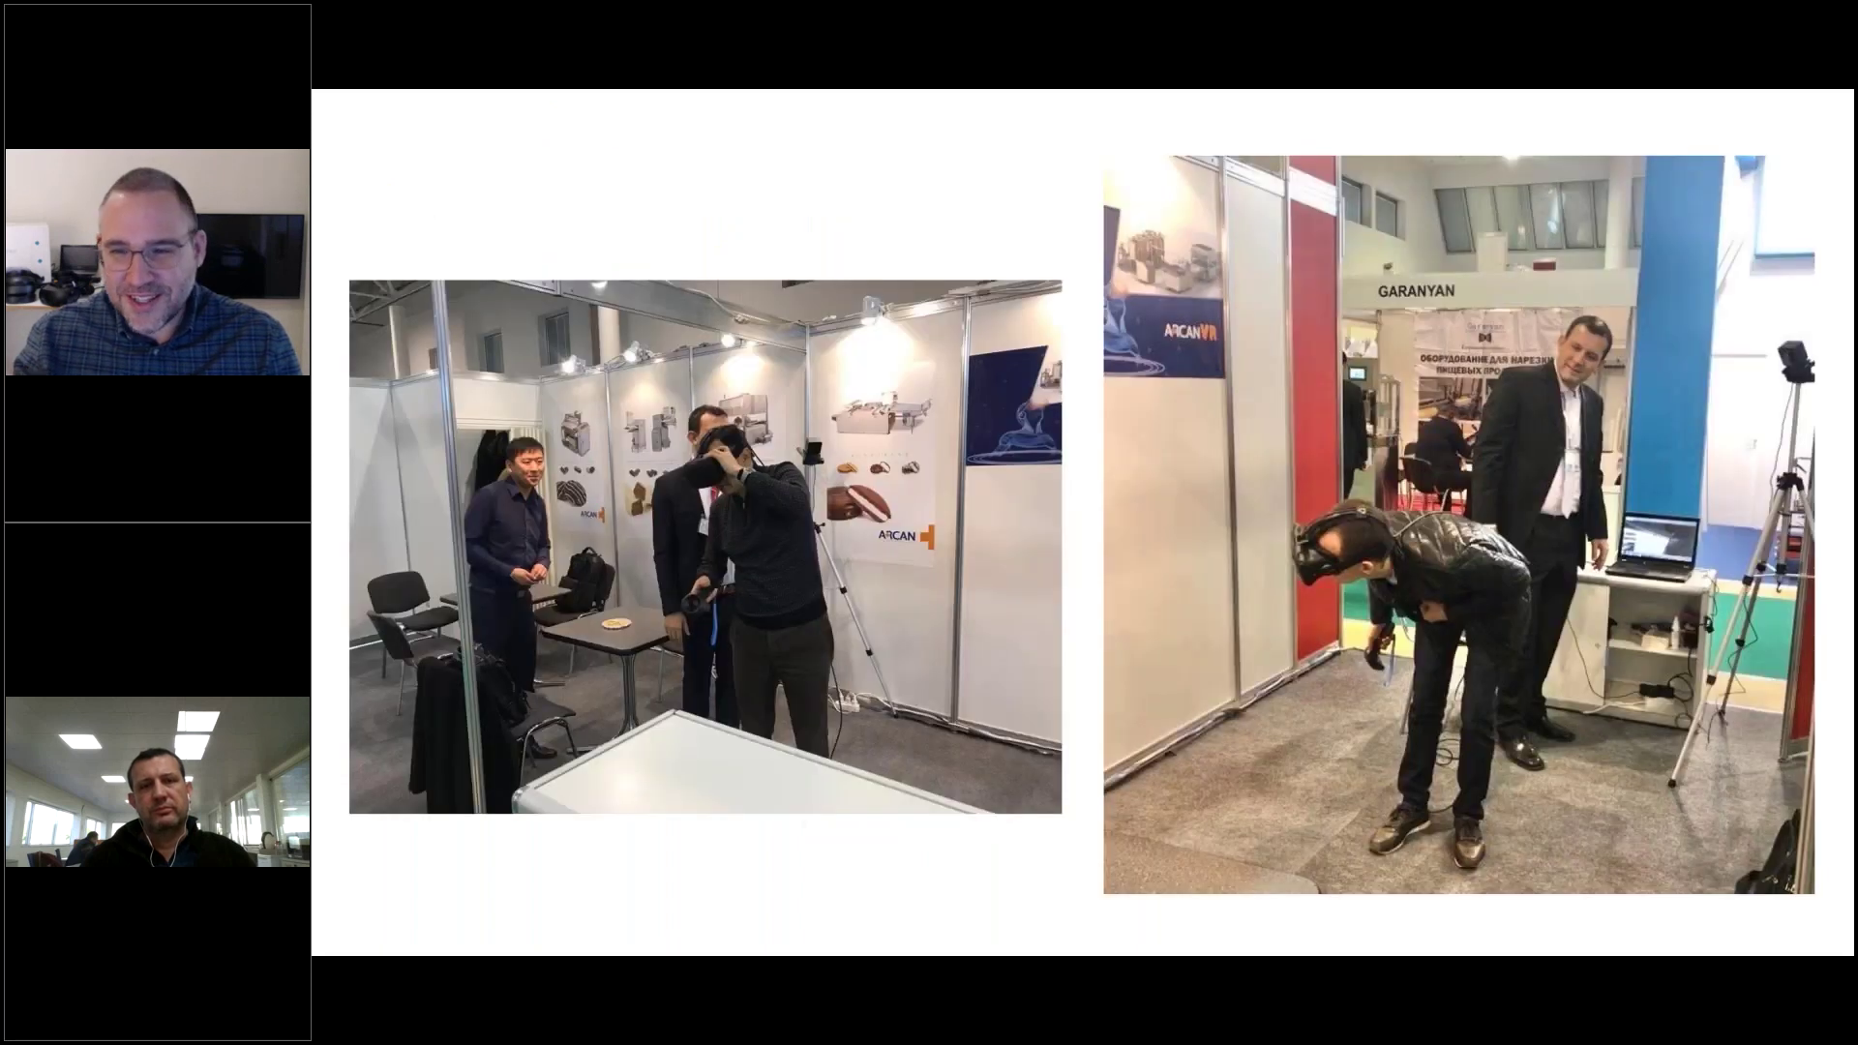